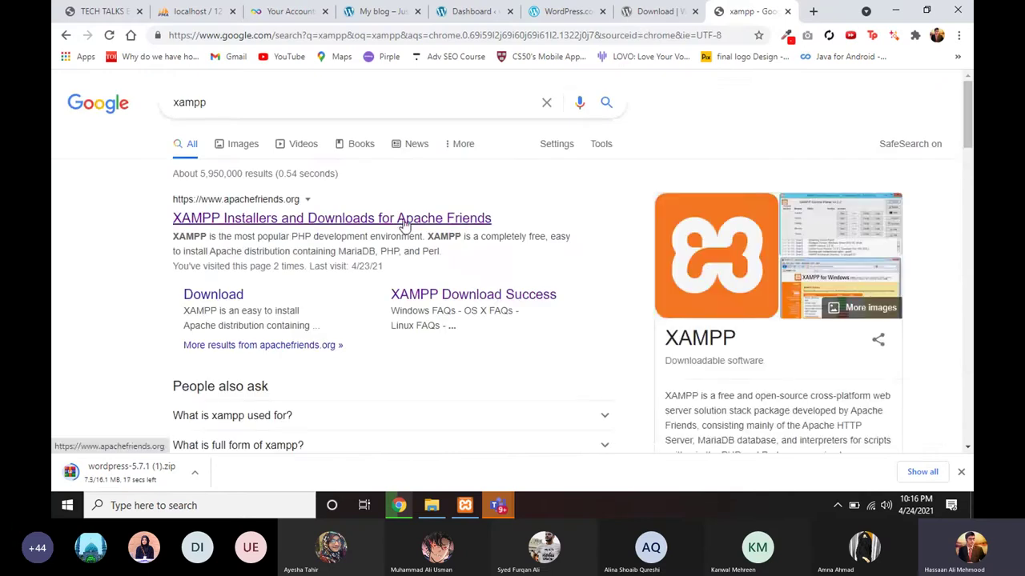
Step: Open the XAMPP result, switch to the Get WordPress download page, then bring up File Explorer
left_click(402, 221)
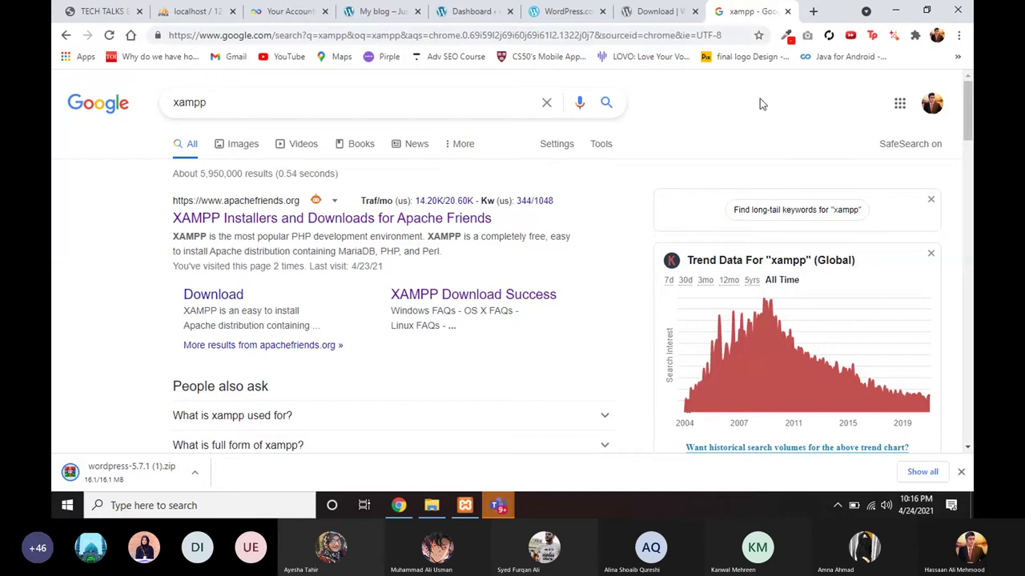
key("ctrl+1")
key("ctrl+Tab")
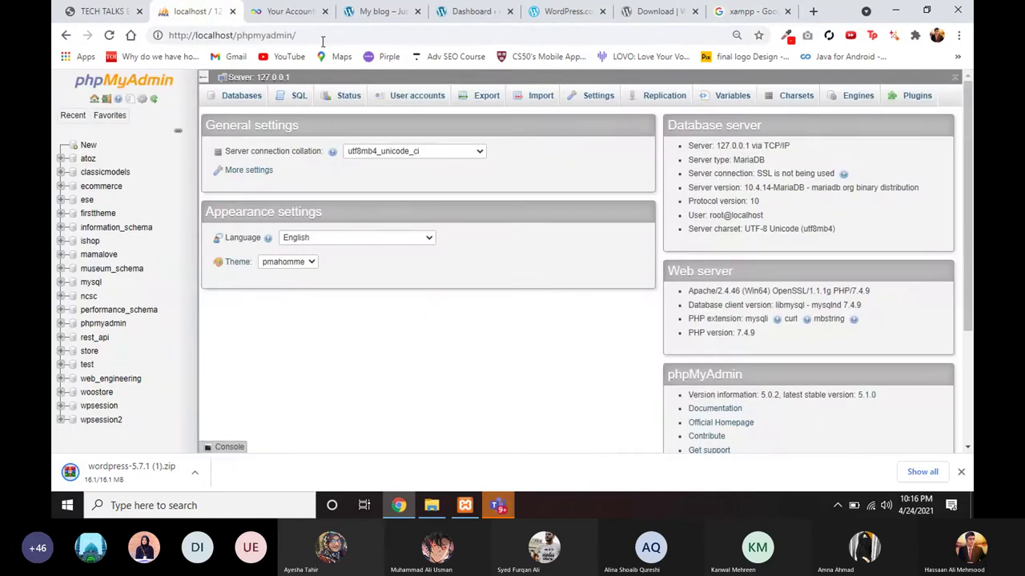
left_click(668, 9)
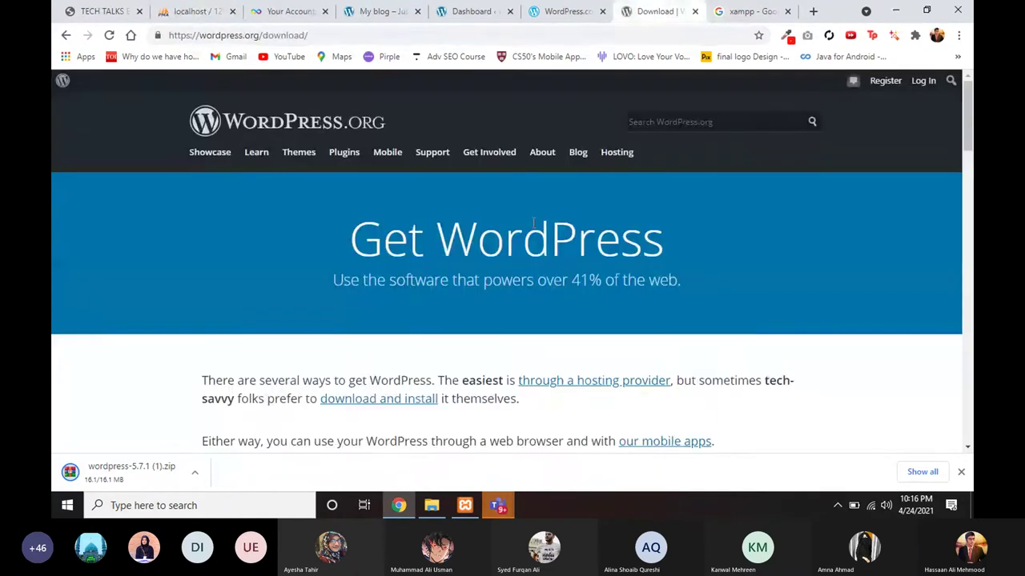
left_click(431, 505)
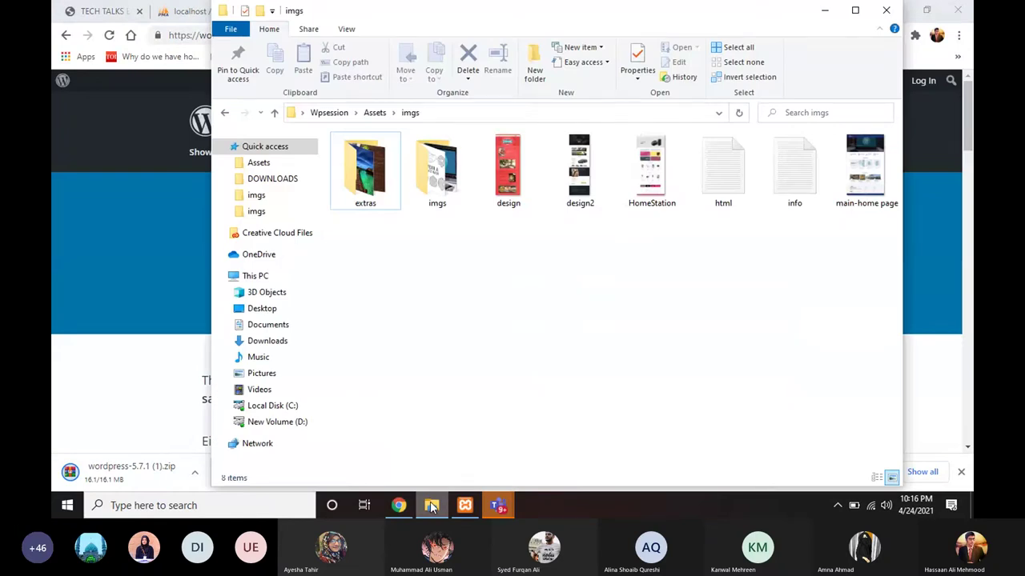
Step: Preview the wordpress-5.7.1 archive from Assets in WinRAR, then minimize Explorer to reveal Chrome
left_click(259, 162)
left_click(360, 354)
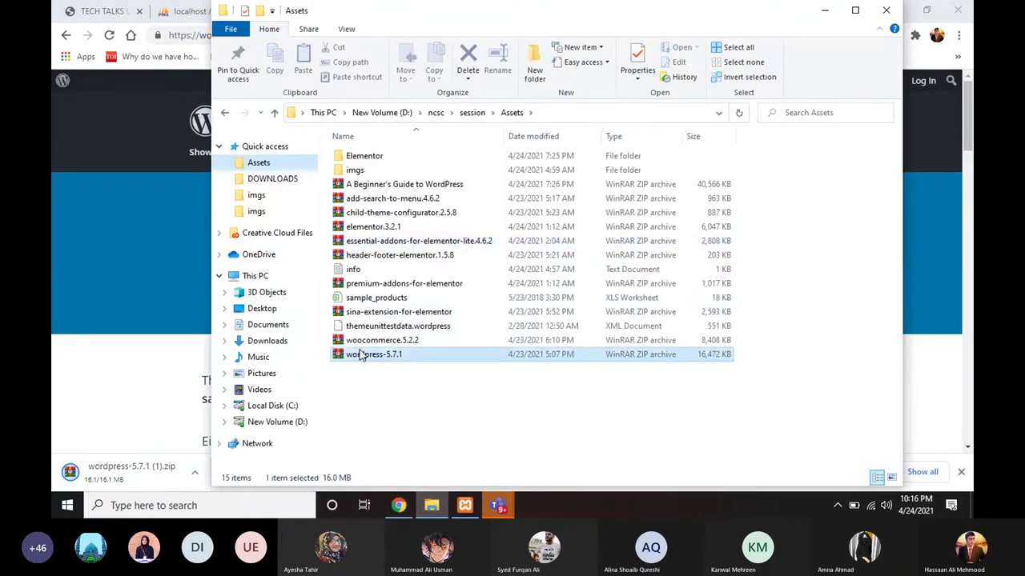
double_click(360, 354)
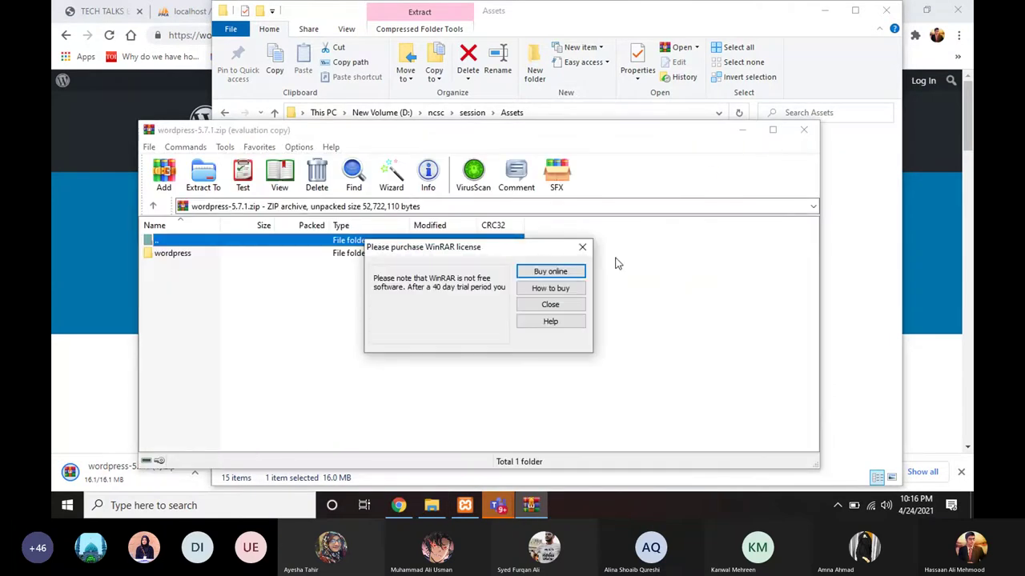
key("Escape")
key("Escape")
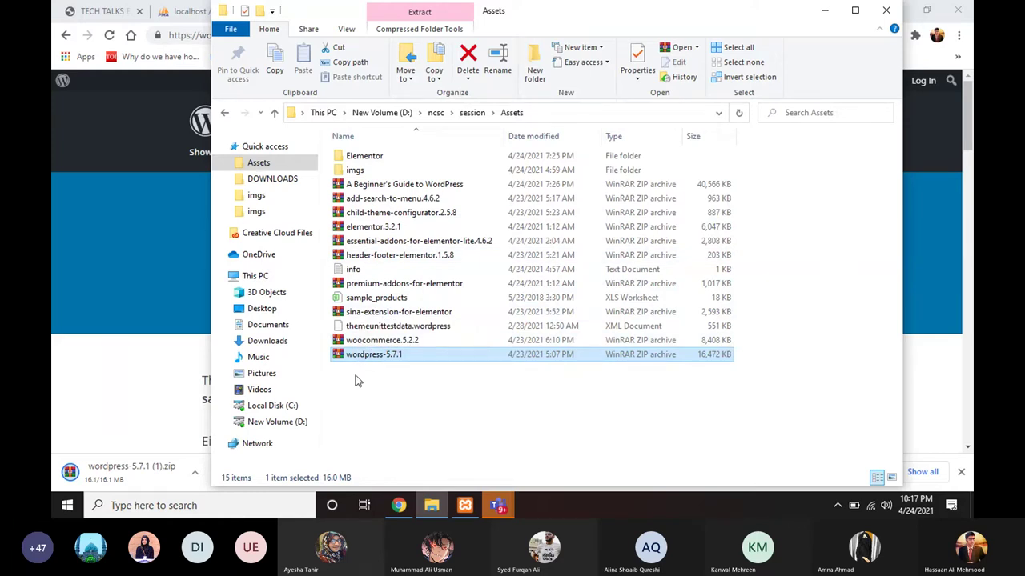
left_click(825, 11)
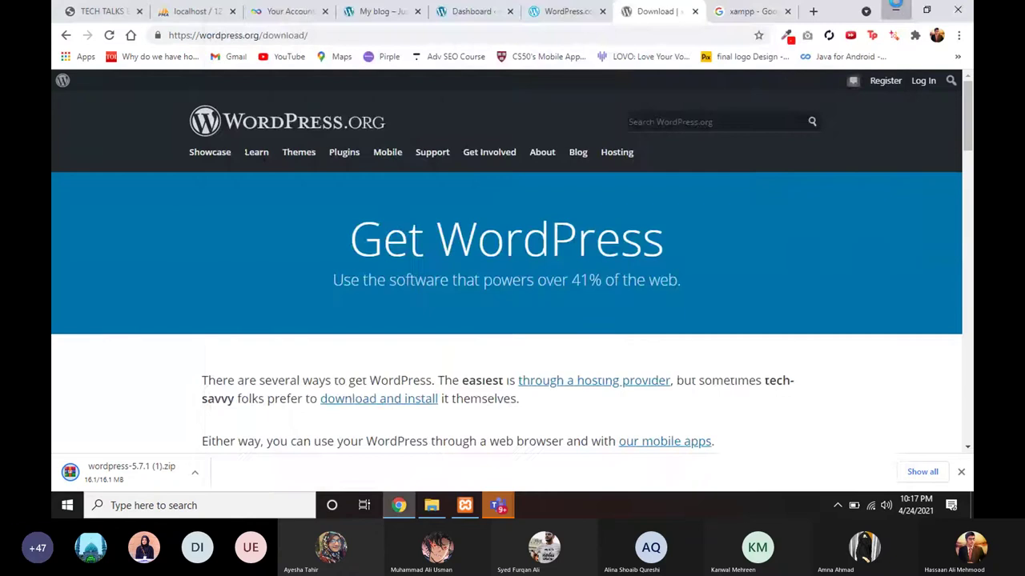
Step: Restore the Tech Talks meeting, unmute the microphone, and return to Chrome's WordPress download page
left_click(896, 10)
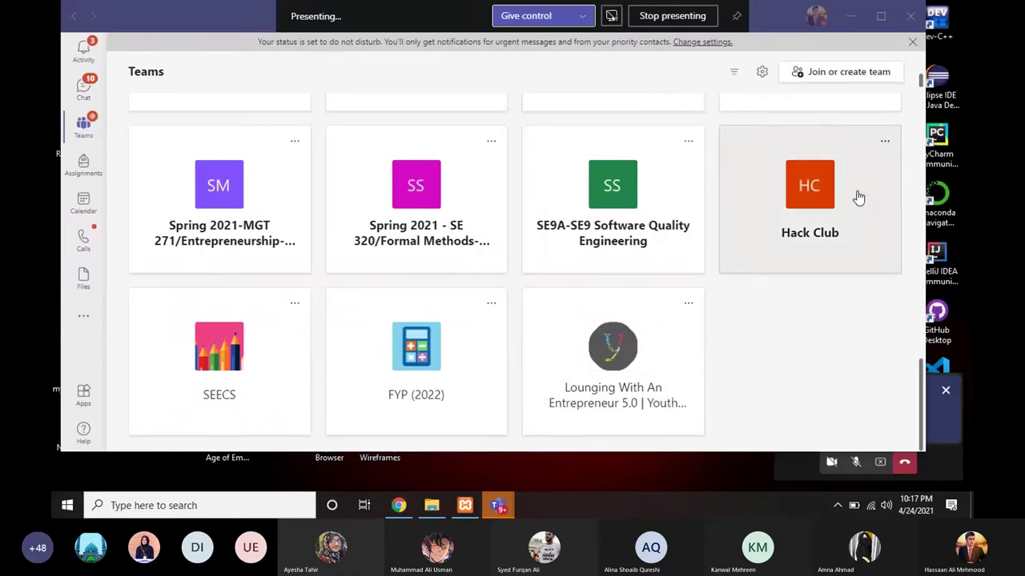
left_click(851, 16)
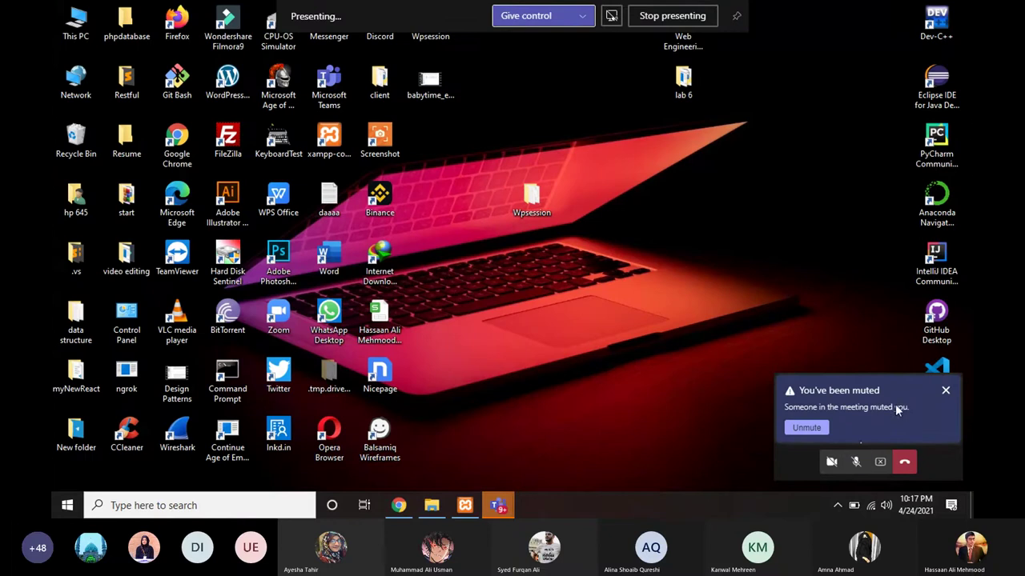
left_click(944, 391)
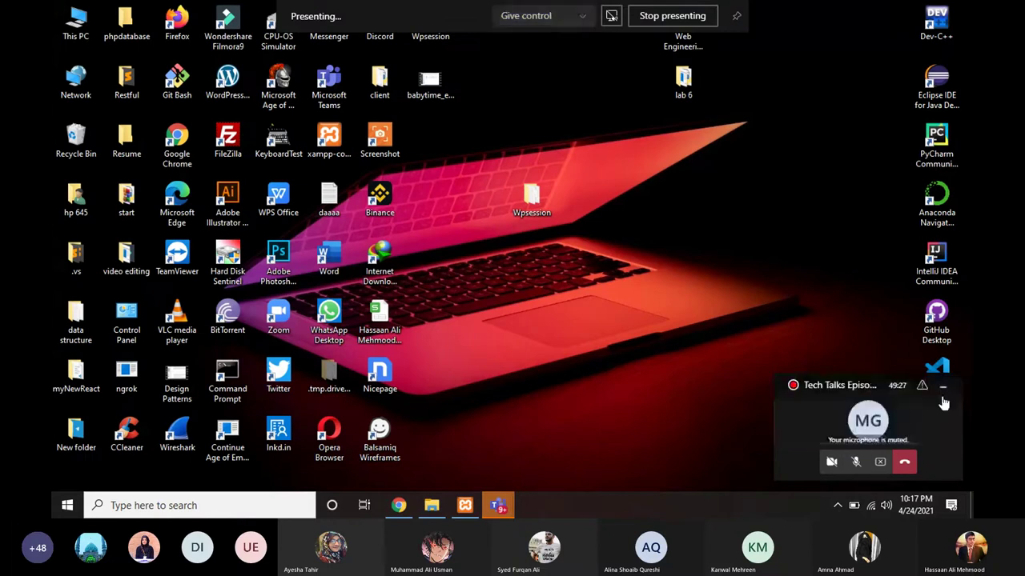
left_click(881, 429)
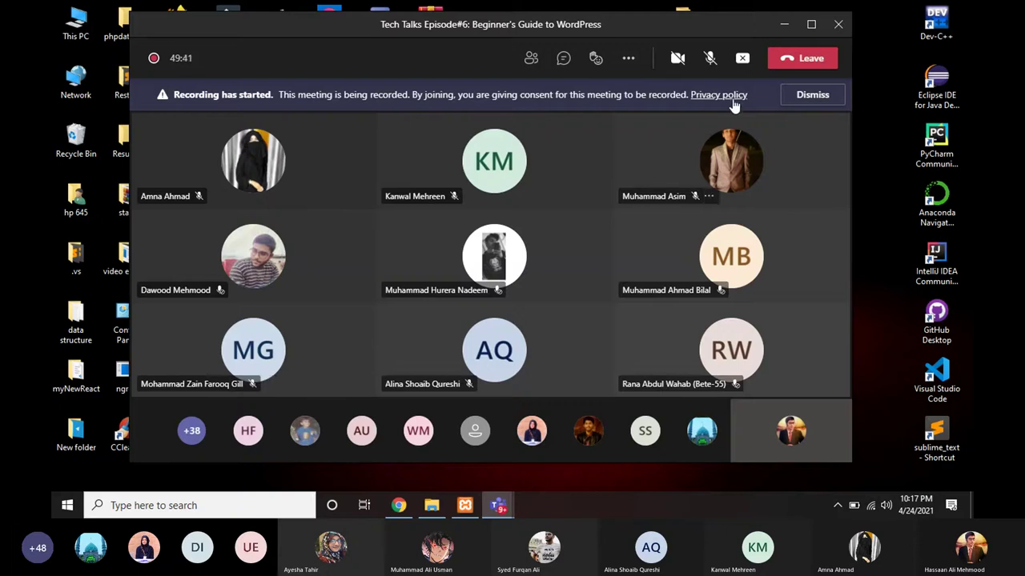
left_click(710, 61)
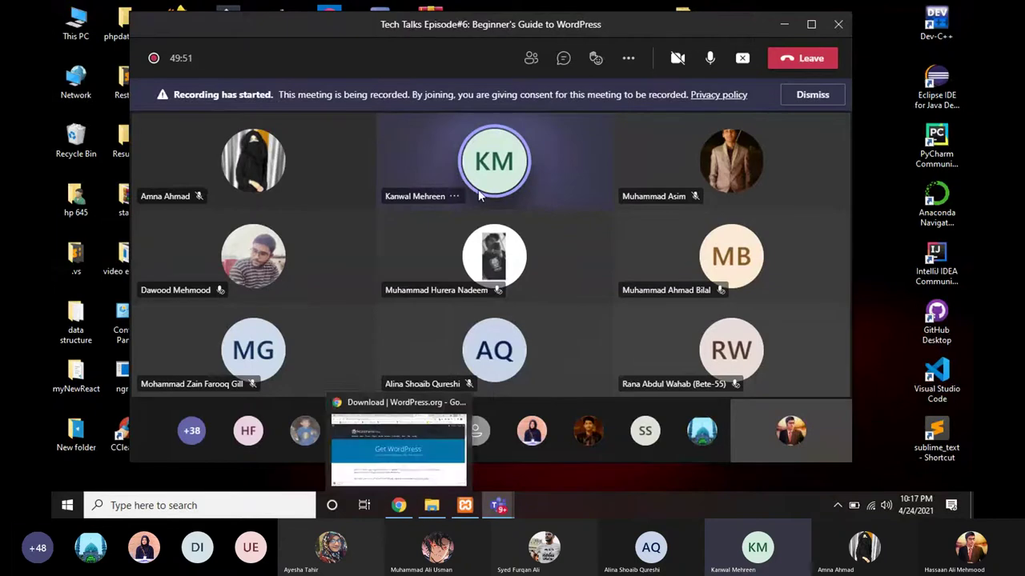
mouse_move(396, 506)
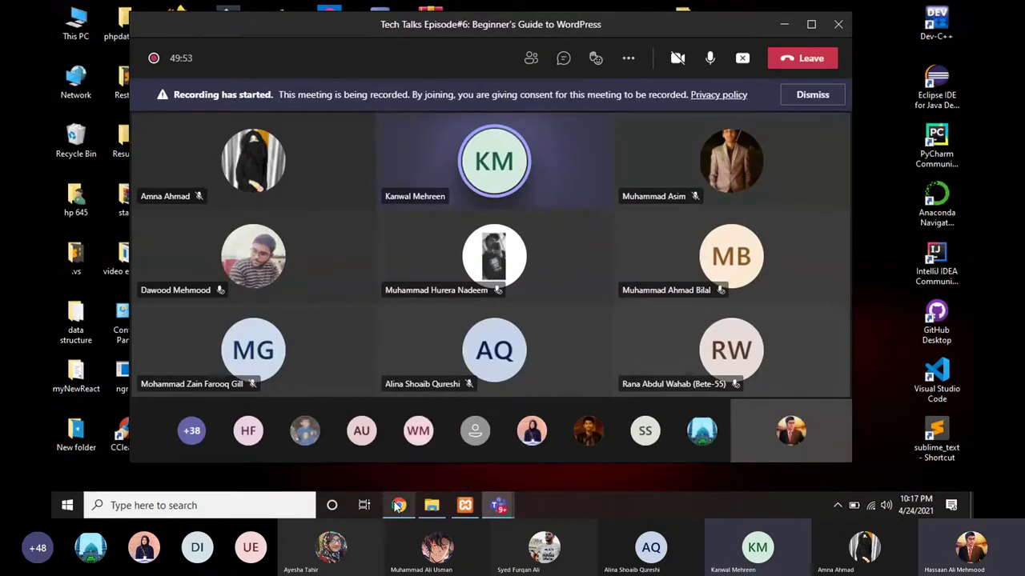
left_click(398, 506)
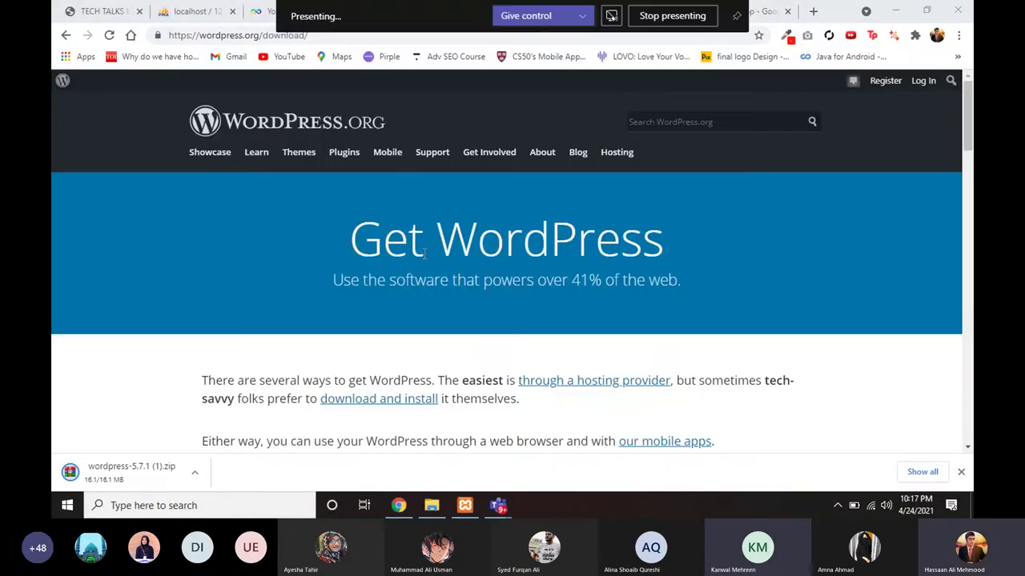
Step: Open 'XAMPP Installers and Downloads for Apache Friends' from the xampp search results and skim it
left_click(765, 14)
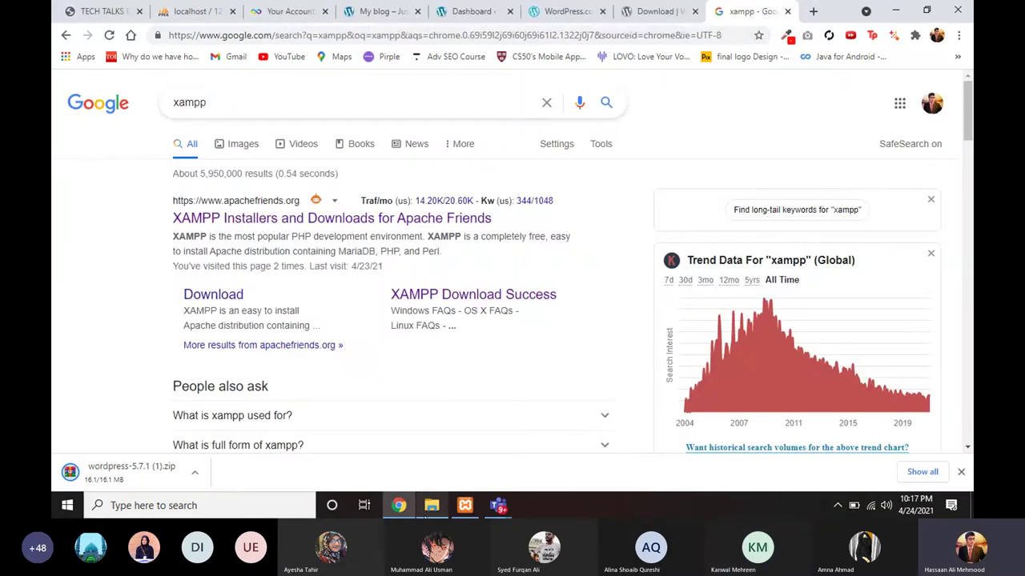
mouse_move(430, 507)
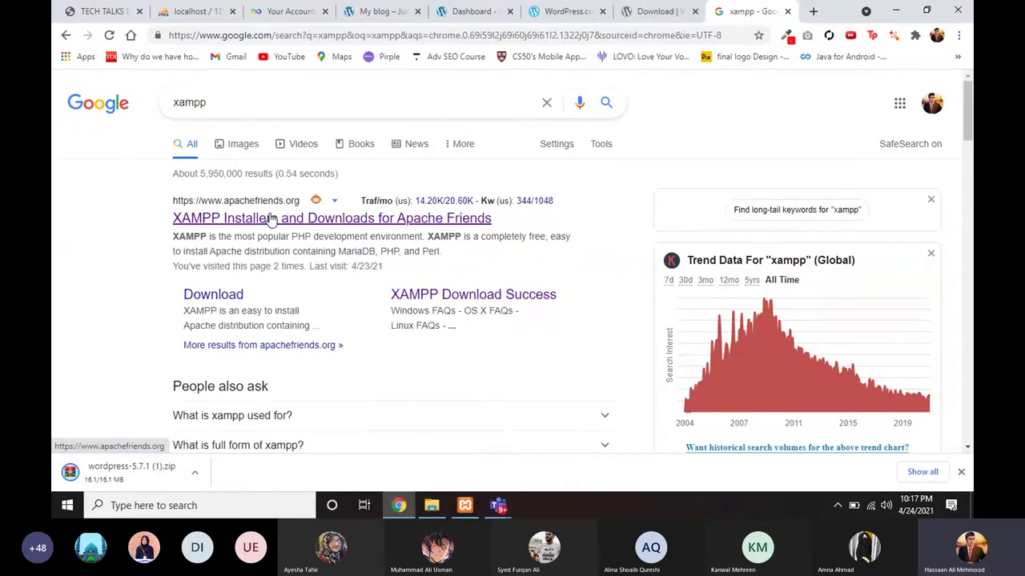
left_click(272, 218)
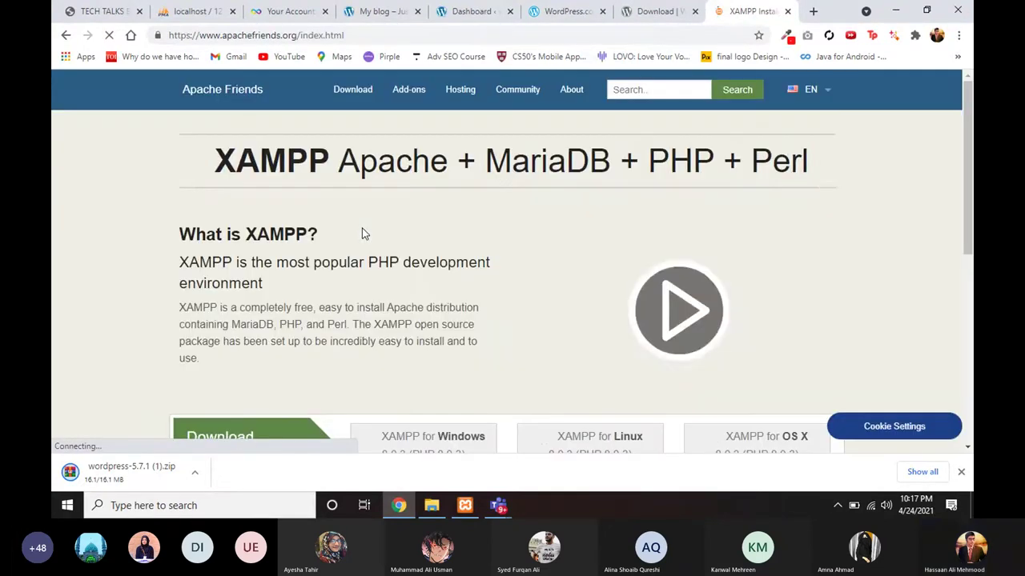
scroll(414, 270, "down", 2)
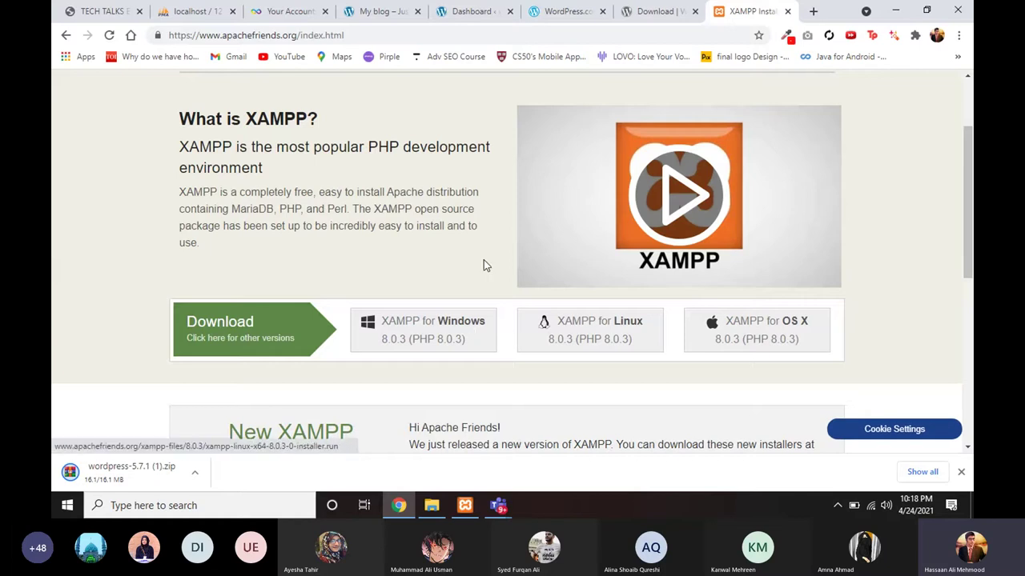
scroll(484, 264, "up", 2)
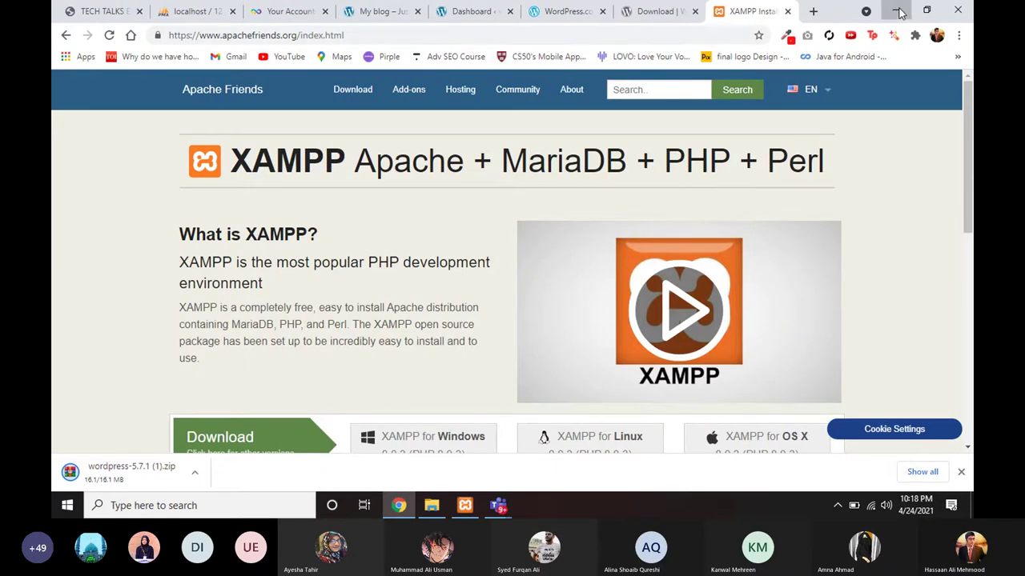
Step: Switch between Chrome, Explorer and the meeting, unmute the microphone, then show the Assets folder
left_click(899, 13)
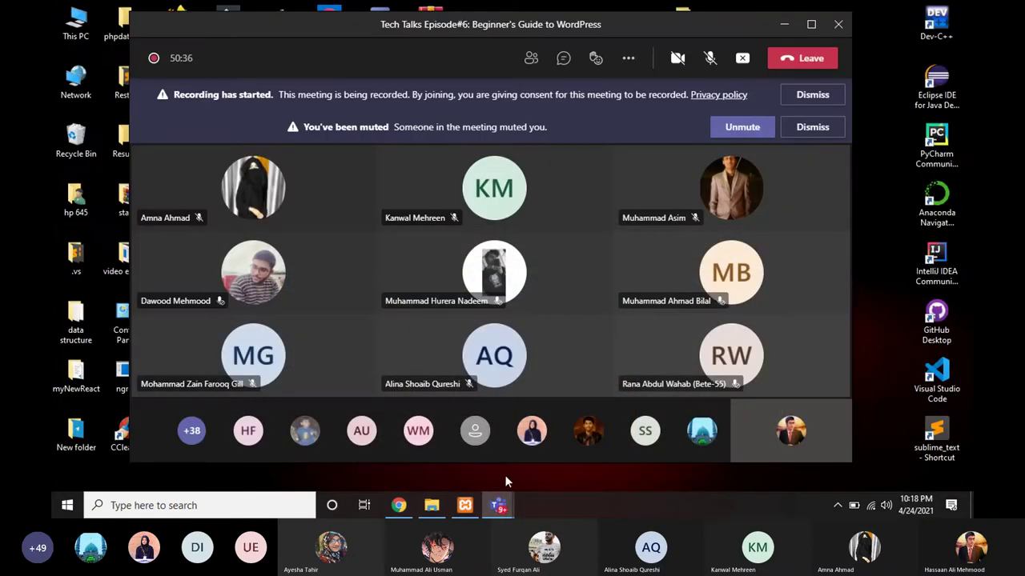
left_click(430, 506)
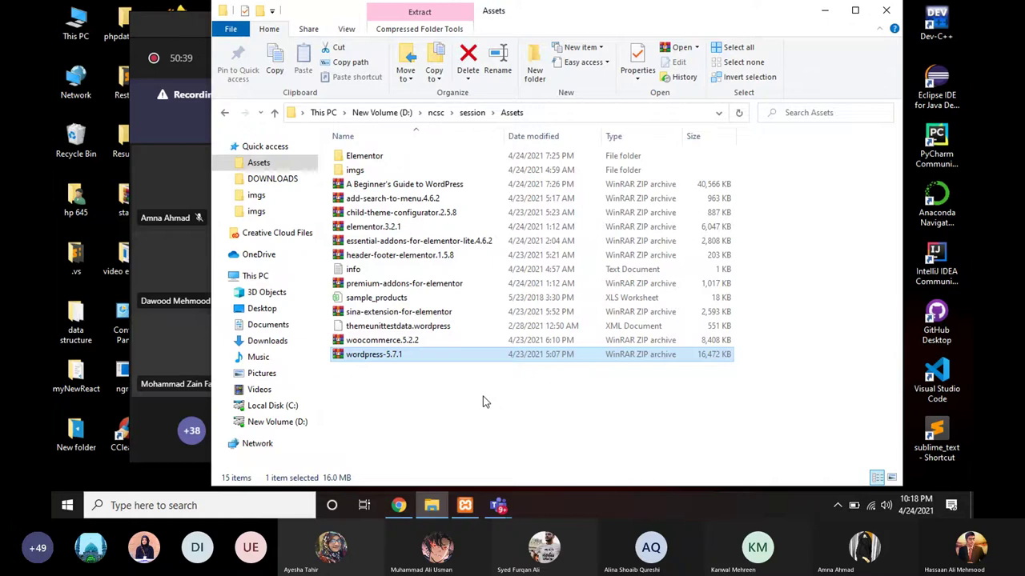
left_click(824, 10)
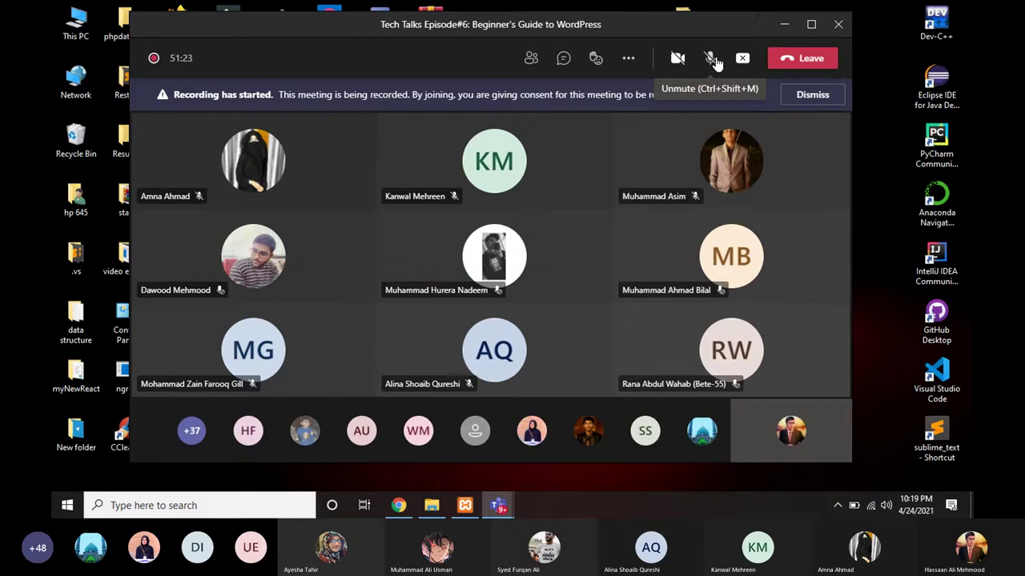
left_click(398, 505)
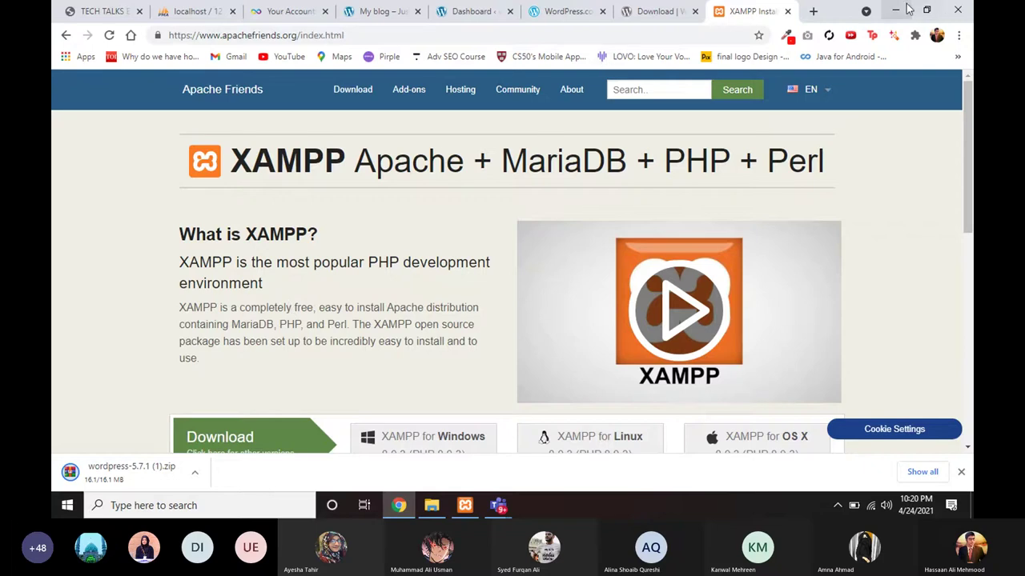
left_click(901, 9)
left_click(710, 58)
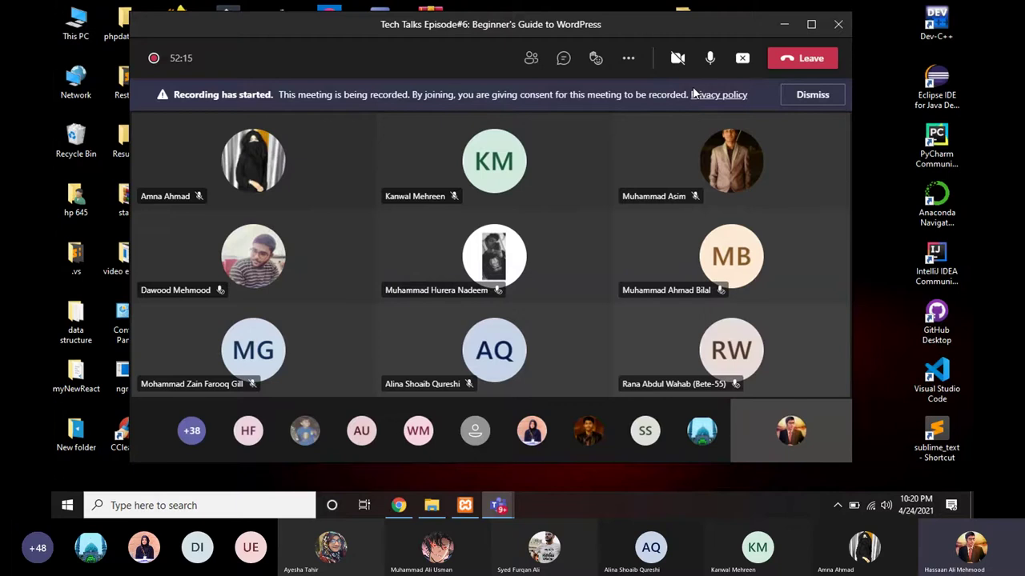
left_click(437, 505)
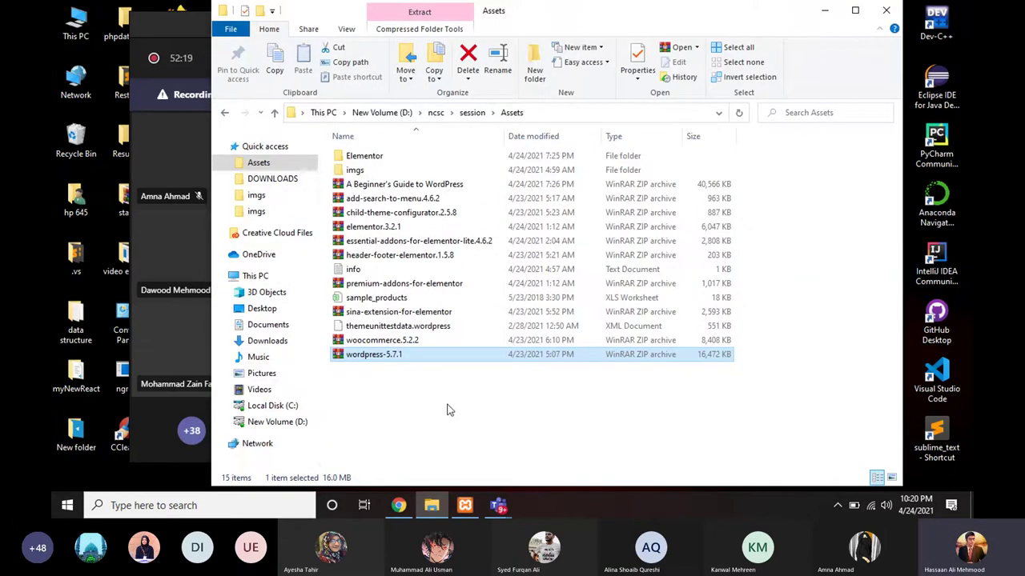
Step: Select the wordpress-5.7.1 archive and close the leftover WinRAR windows
left_click(446, 410)
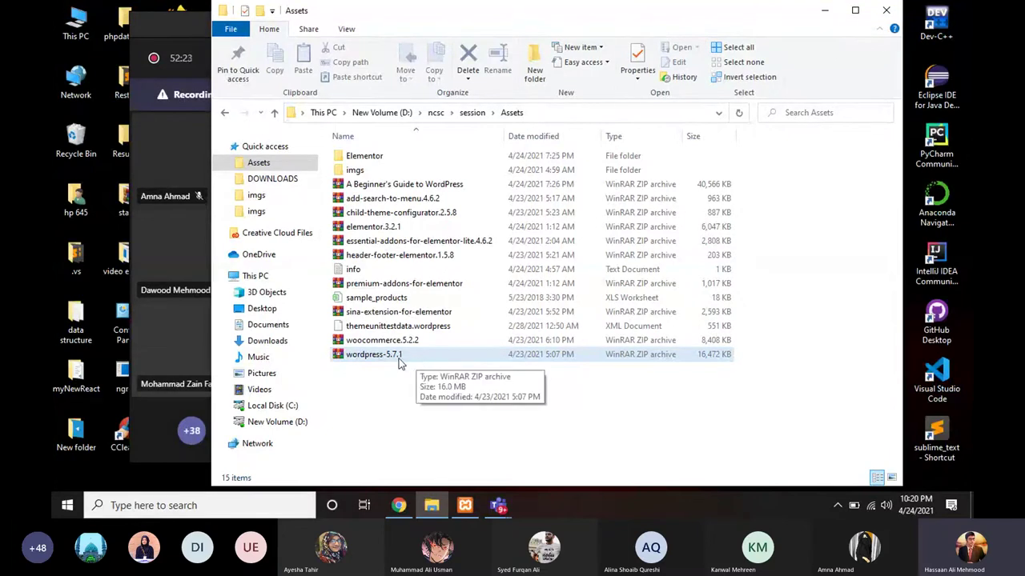
left_click(400, 364)
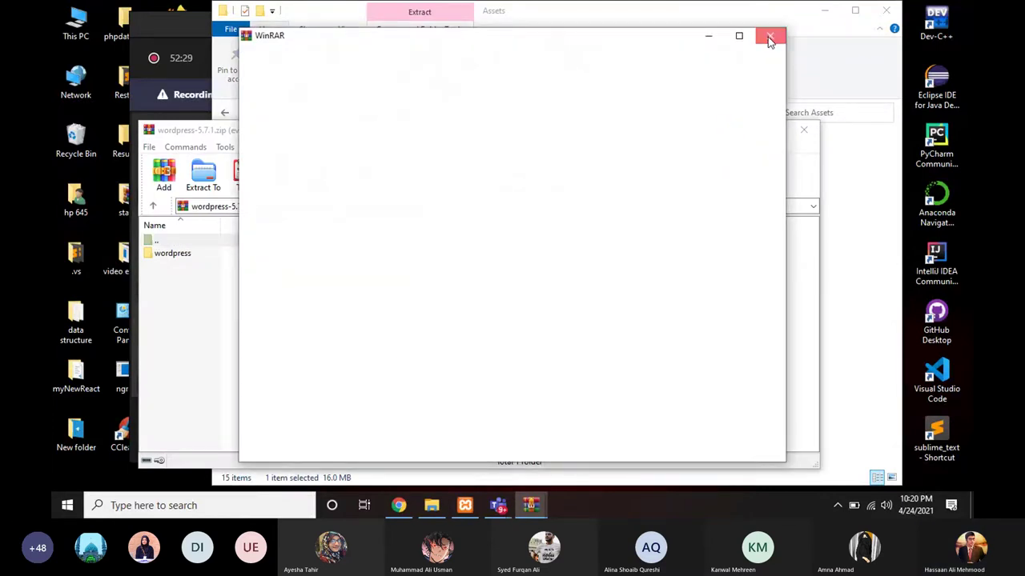
left_click(770, 37)
left_click(804, 129)
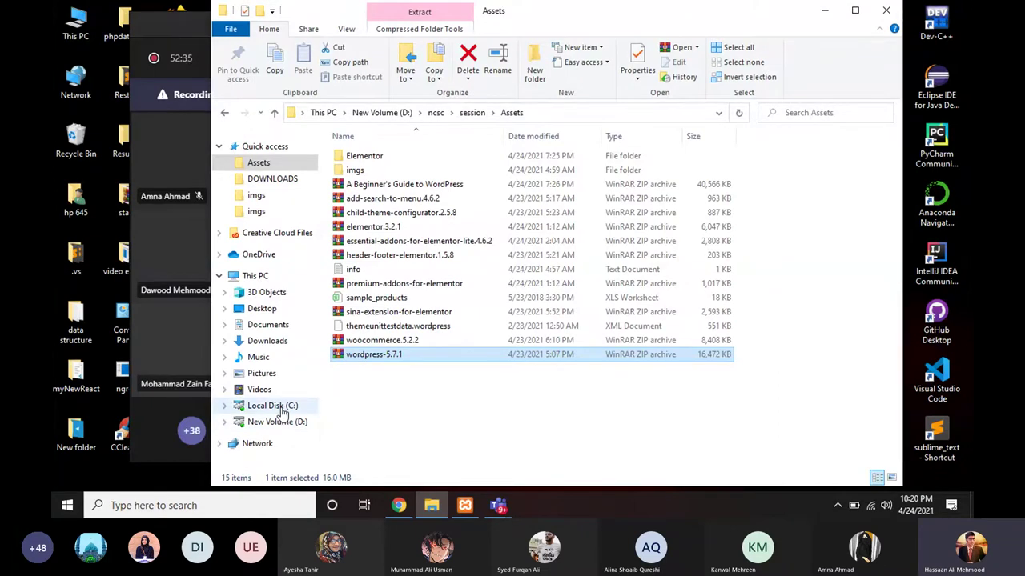
Step: Browse into C:\xampp\htdocs, then return to D: Assets and select wordpress-5.7.1.zip
left_click(280, 408)
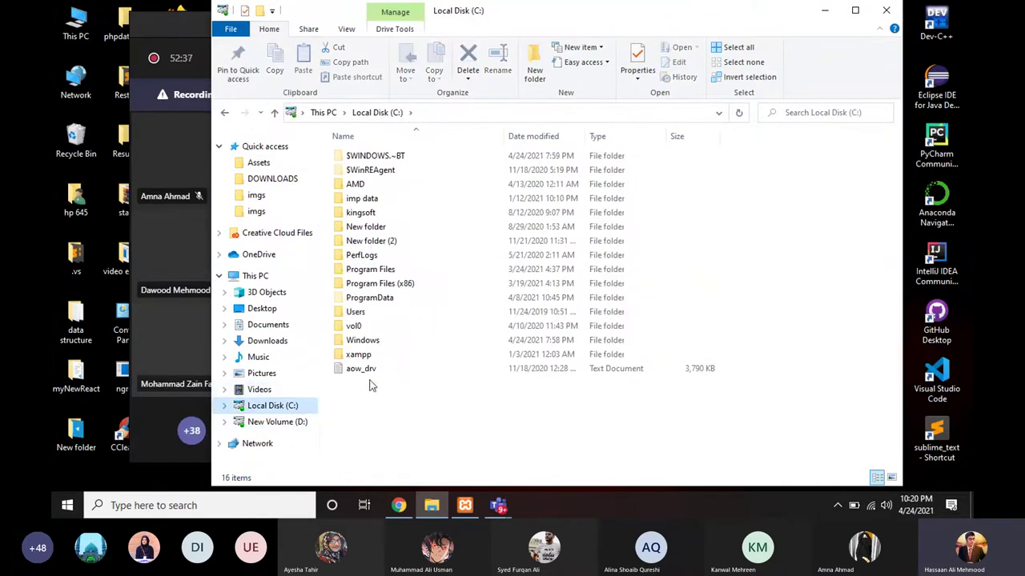
left_click(370, 362)
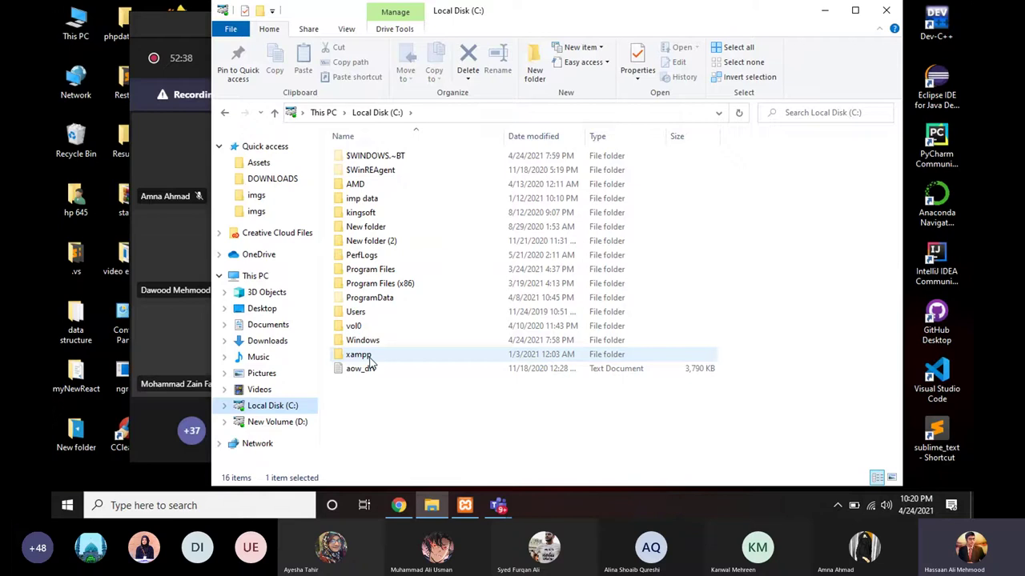
double_click(370, 358)
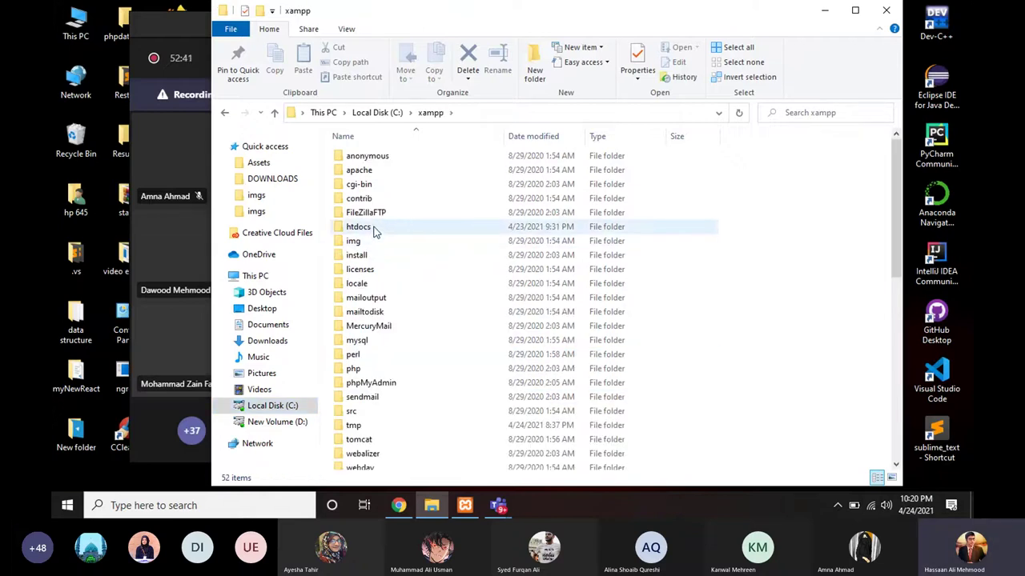
left_click(373, 230)
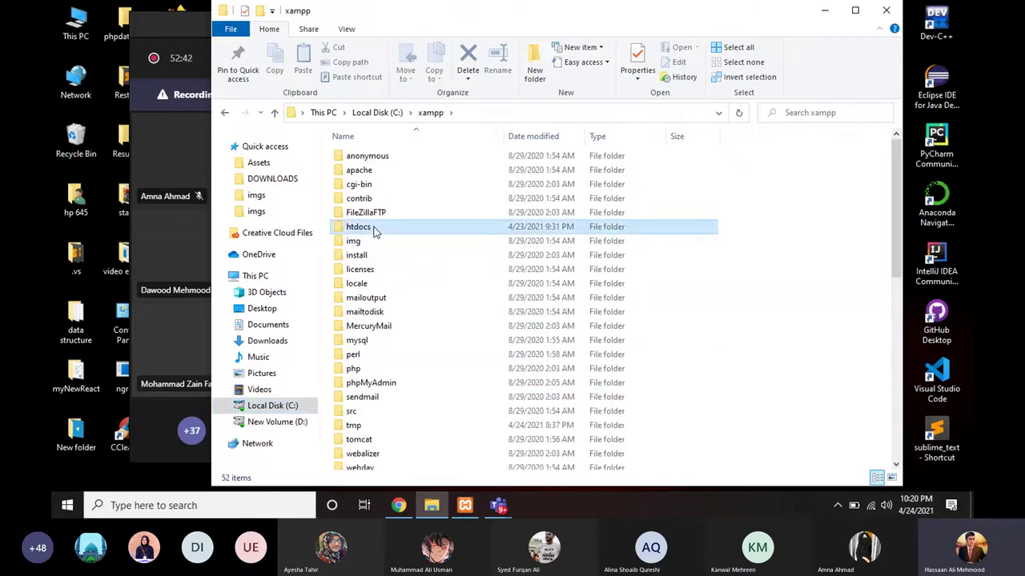
double_click(374, 229)
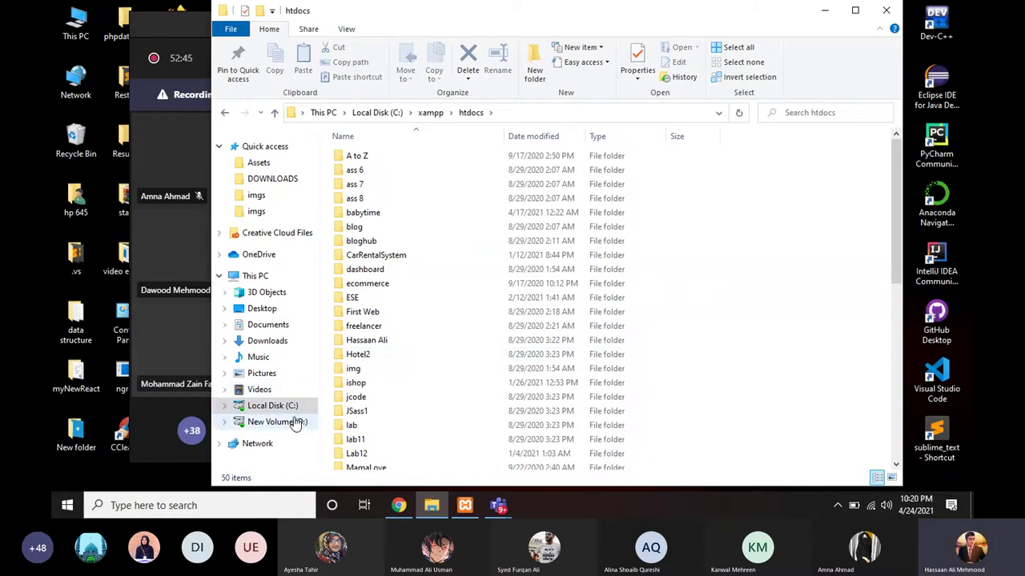
left_click(259, 163)
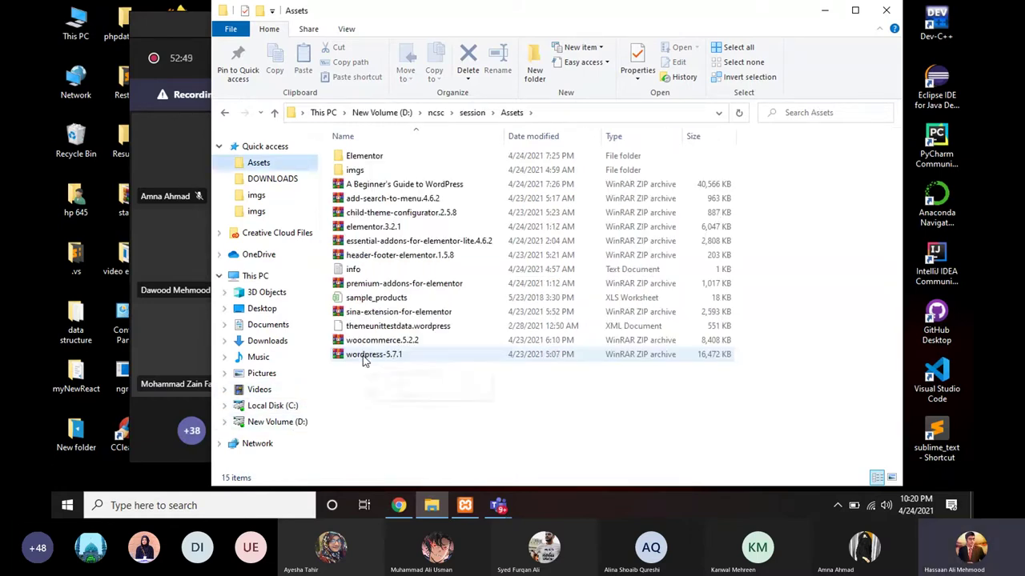
left_click(364, 360)
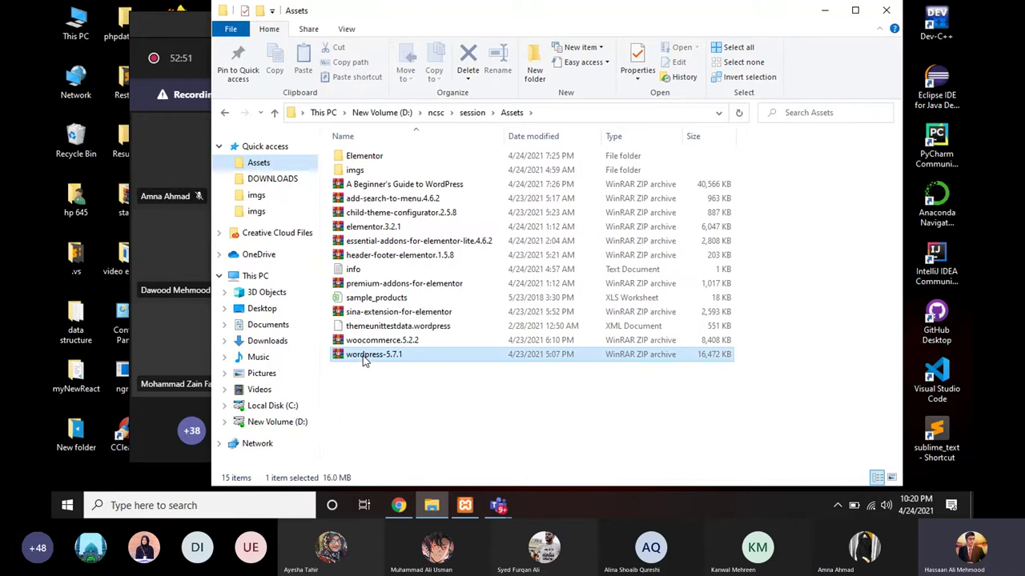
Step: Open wordpress-5.7.1.zip in WinRAR, dismiss the licence notice, and browse its wordpress folder
double_click(364, 355)
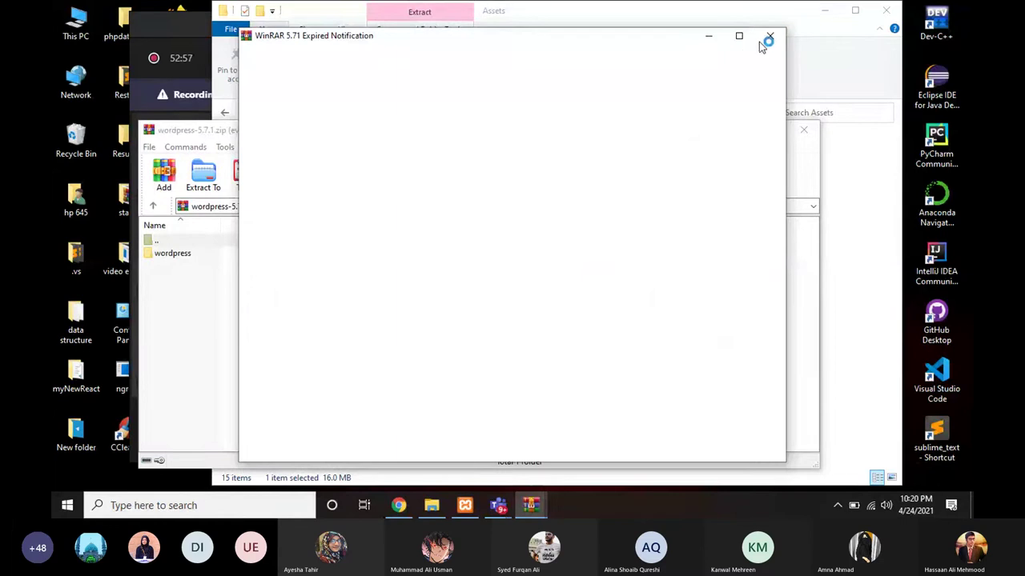
left_click(771, 39)
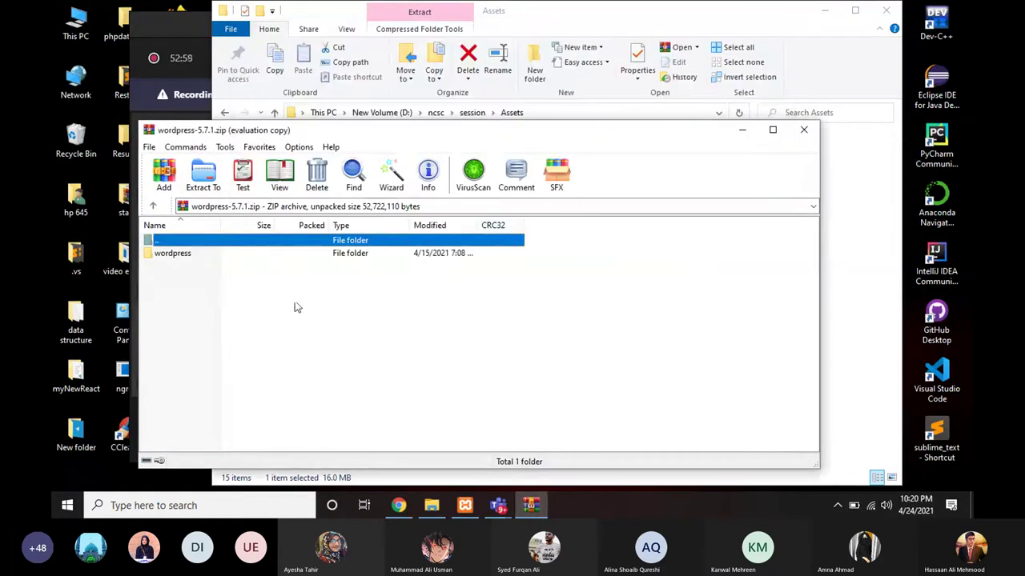
left_click(277, 255)
double_click(277, 254)
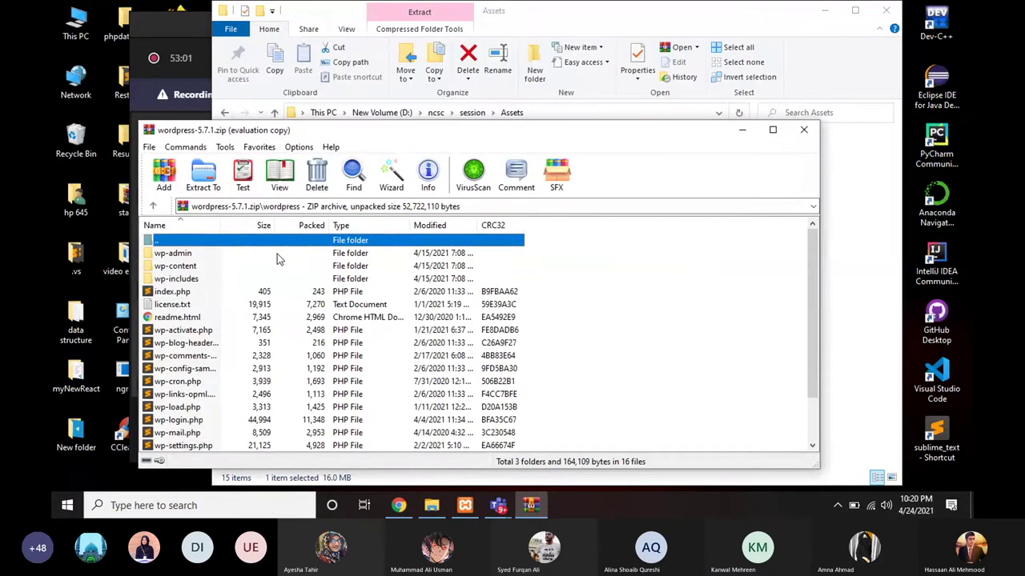
scroll(250, 350, "down", 2)
scroll(250, 350, "up", 2)
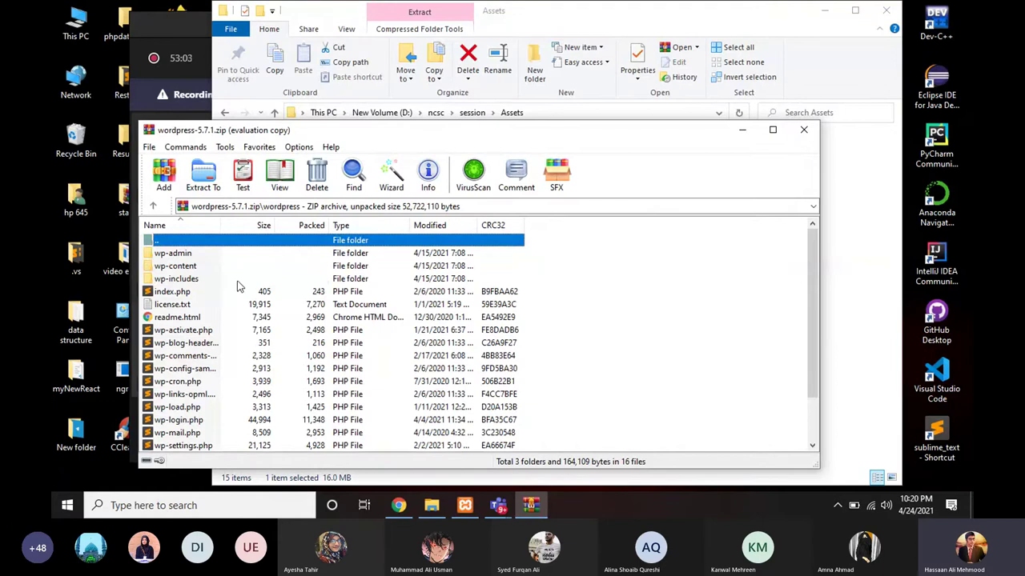
scroll(237, 343, "down", 2)
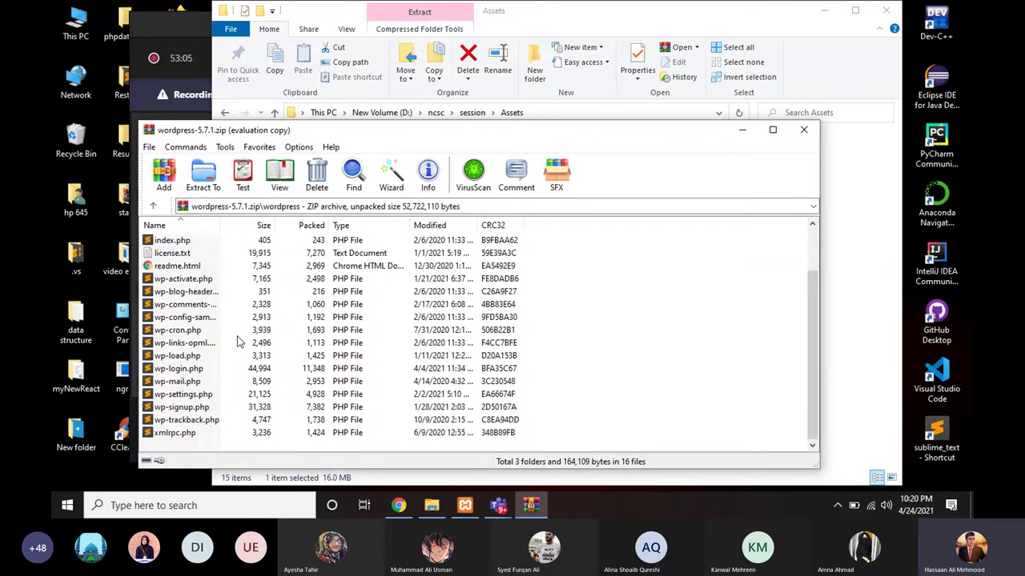
scroll(237, 342, "up", 2)
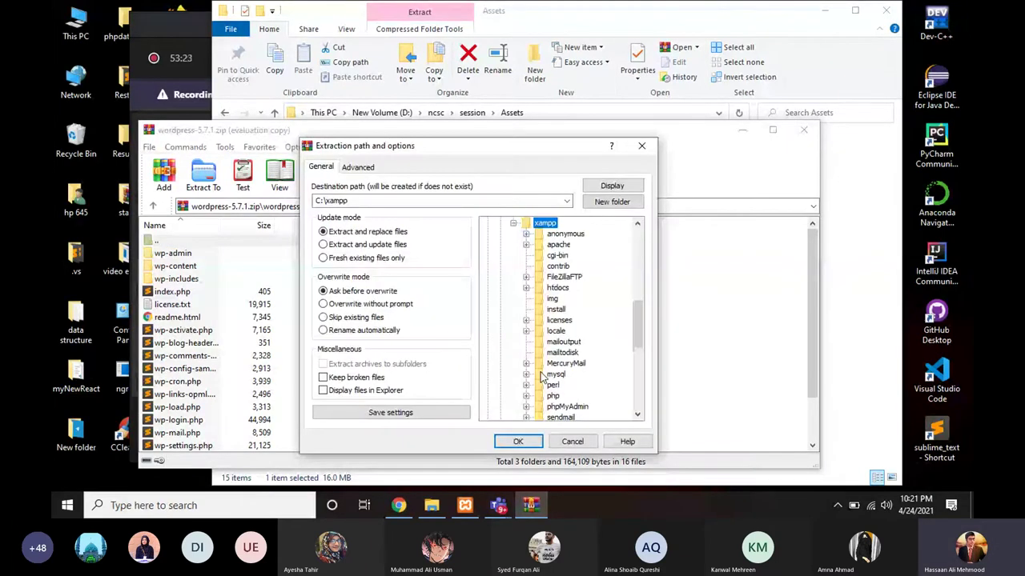
Step: Extract the archive into a new C:\xampp\htdocs\cscwordpress folder, then bring File Explorer back
left_click(554, 288)
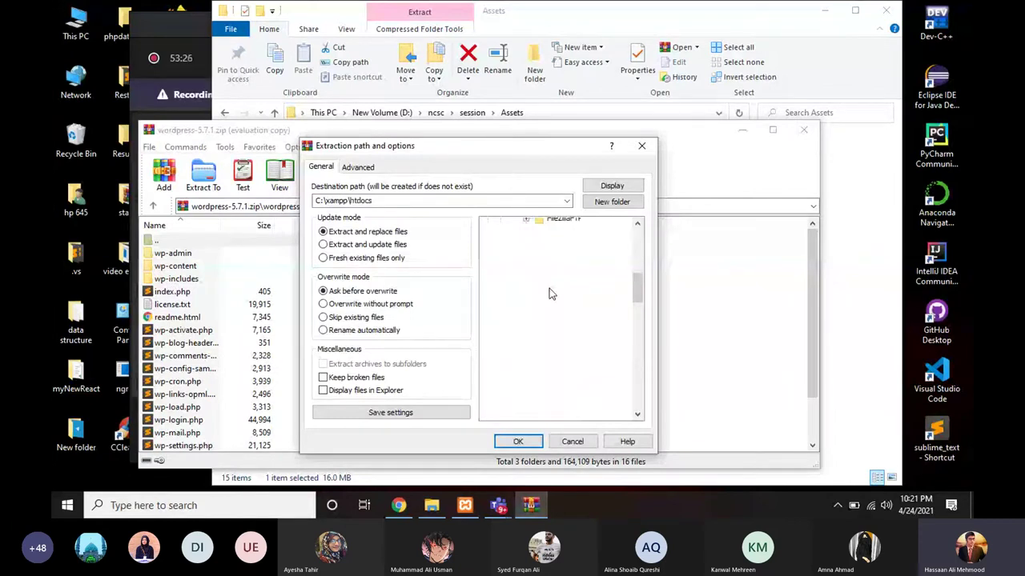
left_click(599, 203)
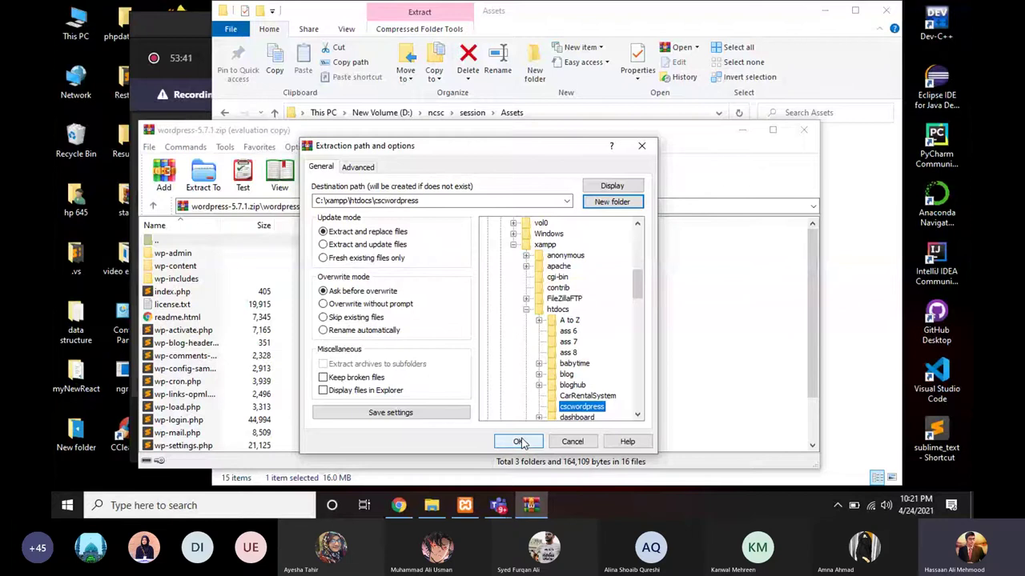
left_click(518, 442)
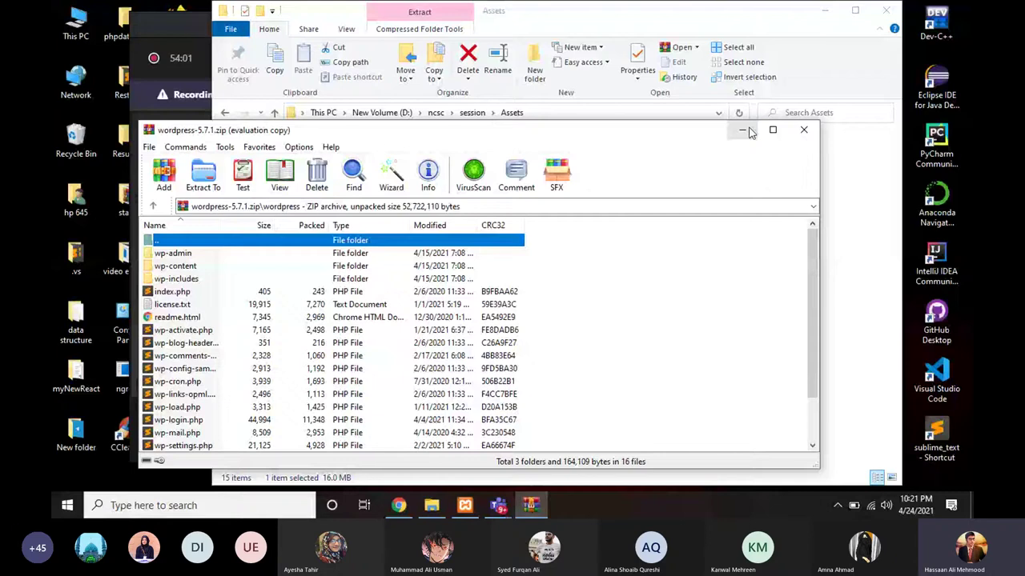
left_click(749, 131)
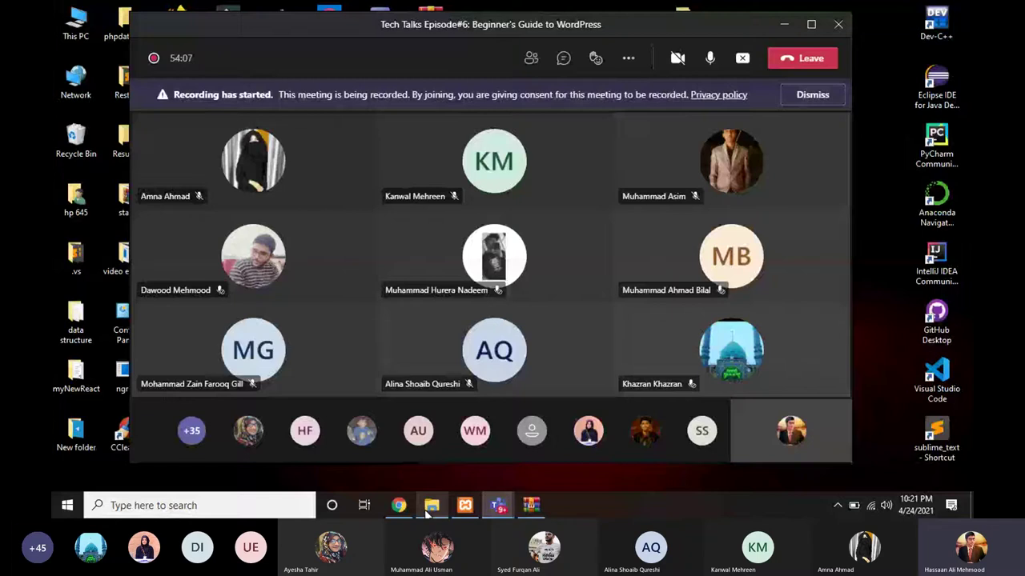
left_click(428, 510)
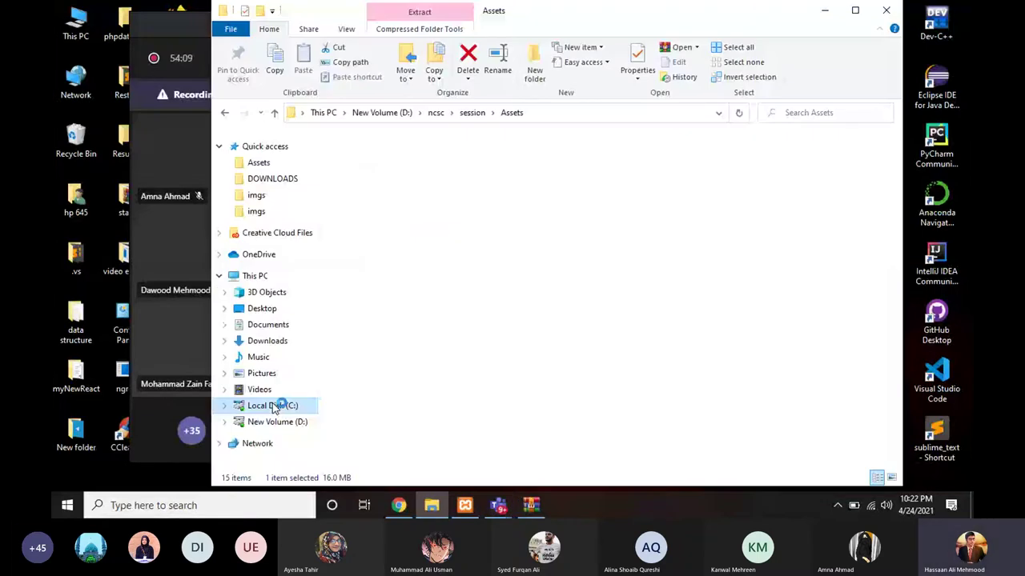
Step: Check the 19 extracted WordPress items in C:\xampp\htdocs\cscwordpress, then switch to Chrome
left_click(272, 406)
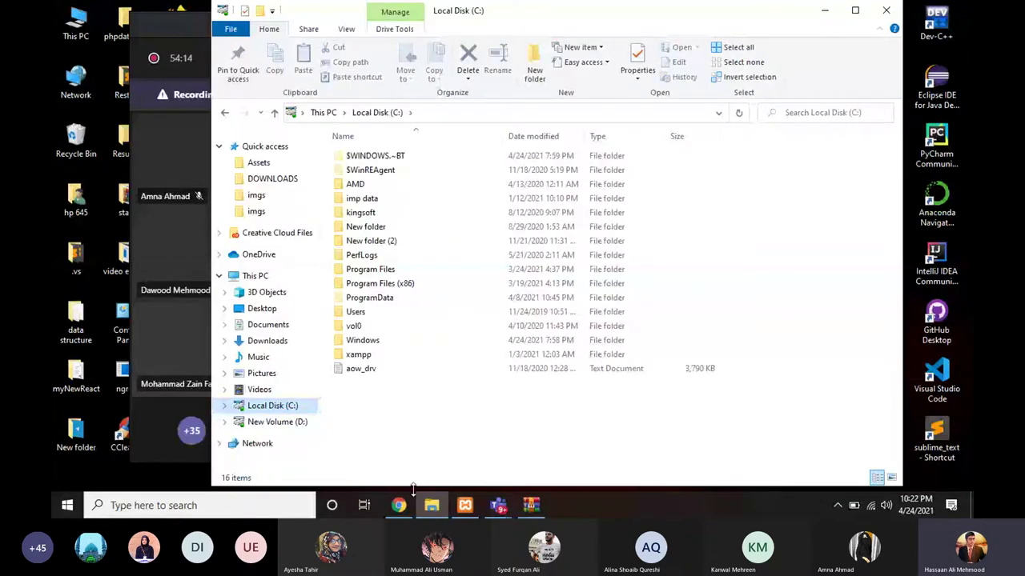
double_click(378, 358)
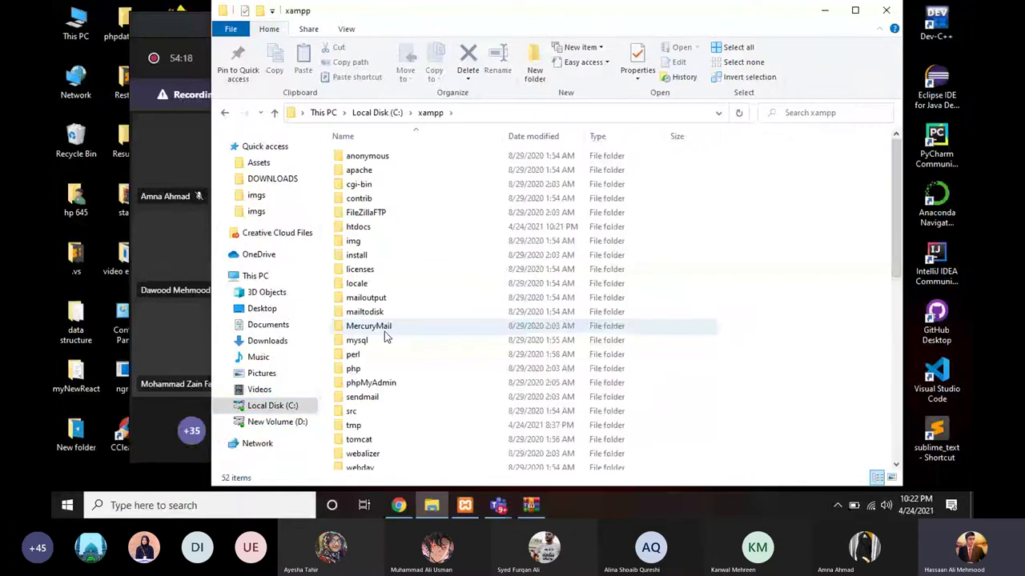
scroll(385, 338, "down", 1)
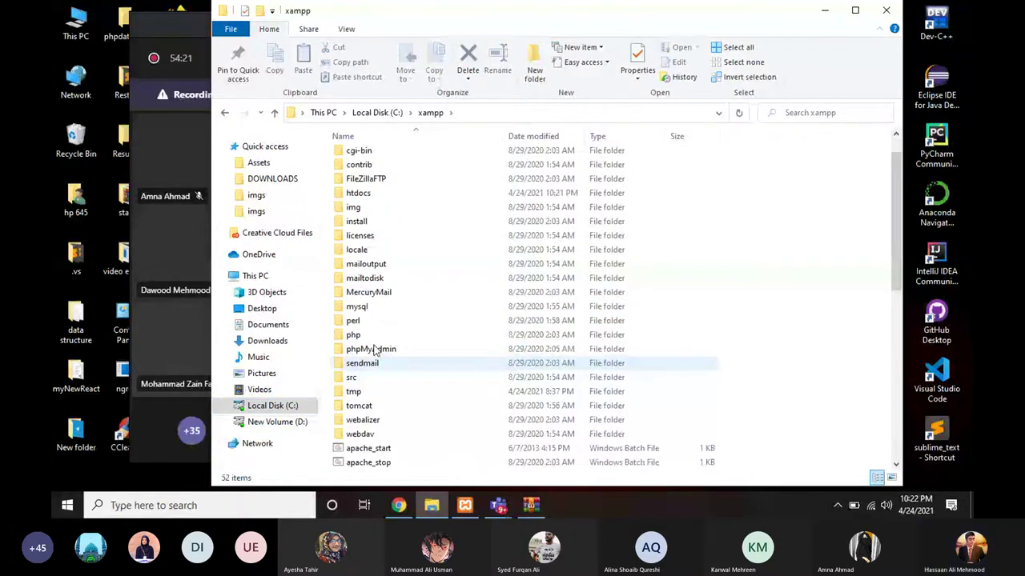
scroll(372, 232, "up", 1)
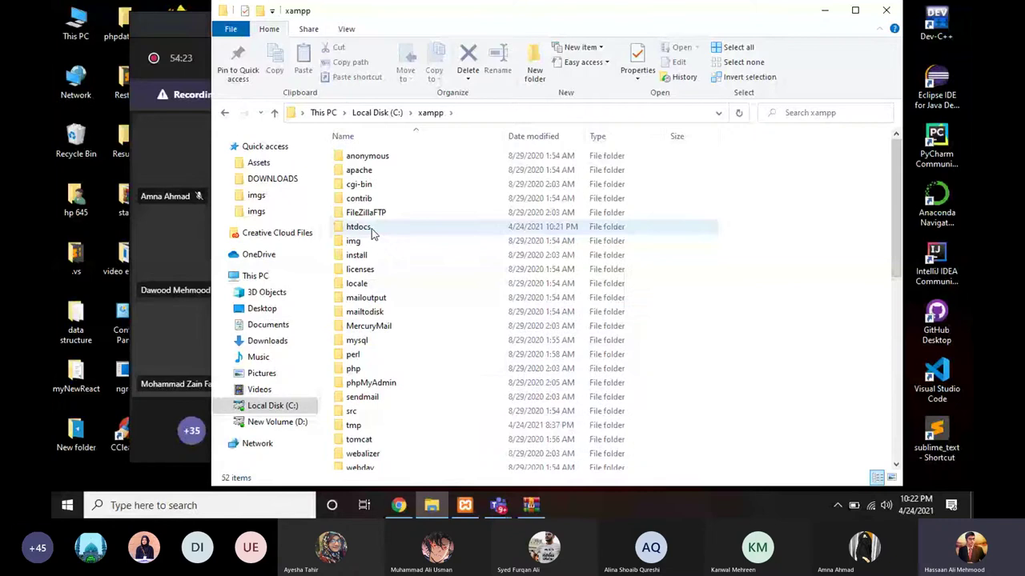
double_click(373, 231)
scroll(381, 279, "down", 5)
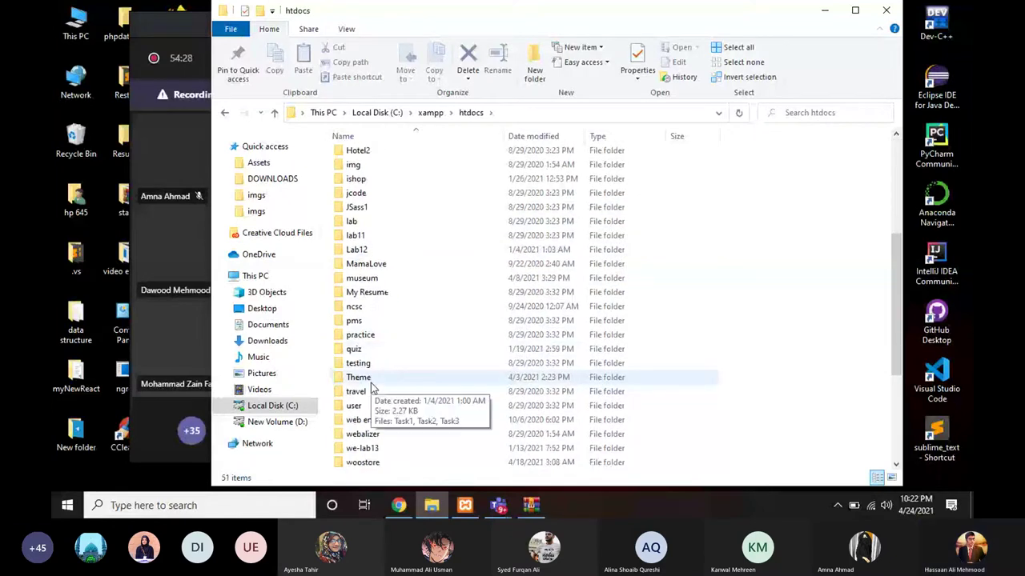
scroll(414, 288, "up", 5)
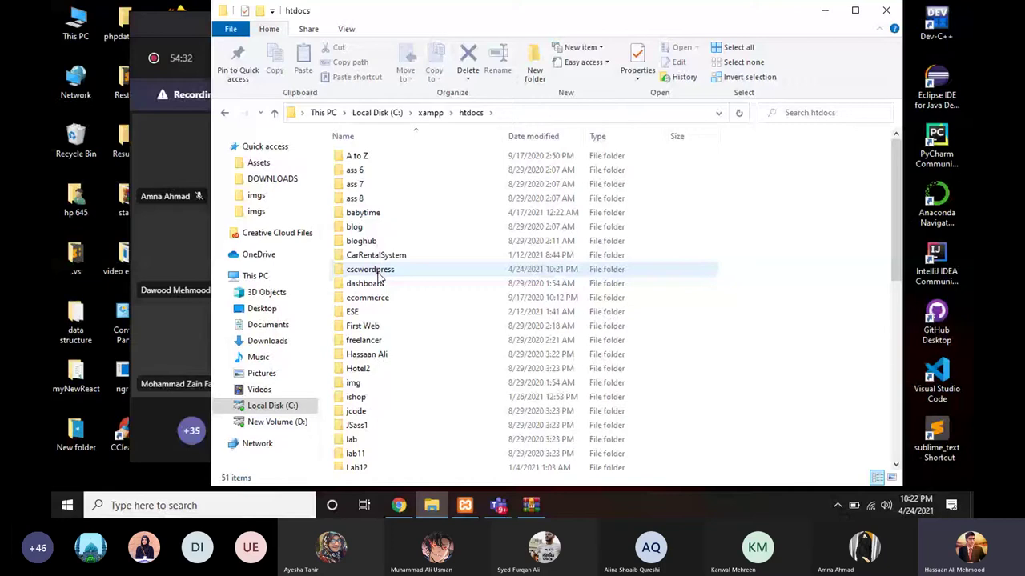
double_click(377, 272)
left_click(397, 508)
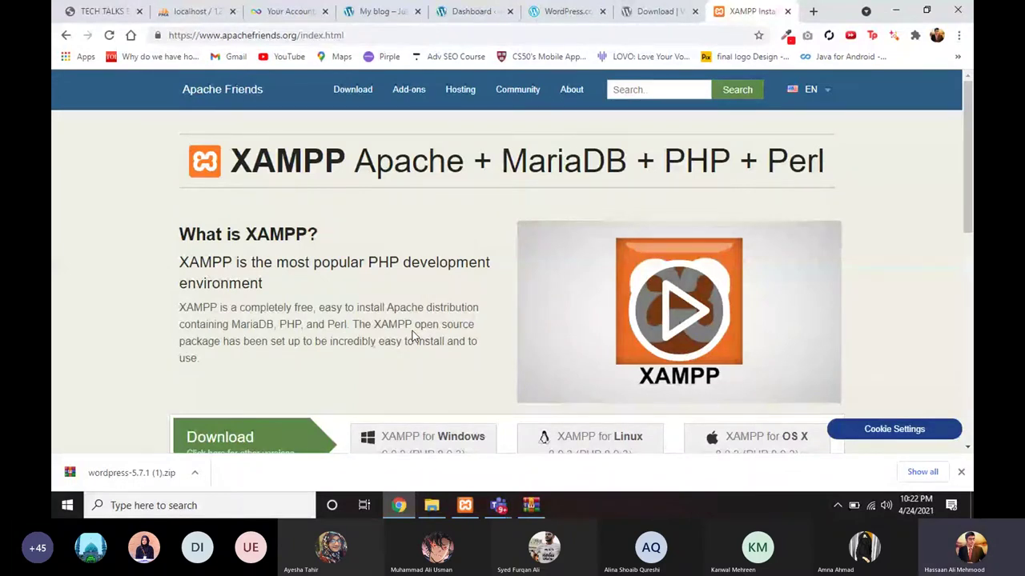
Step: Load localhost/phpmyadmin in a new Chrome tab
key("ctrl+t")
type("localhost/p")
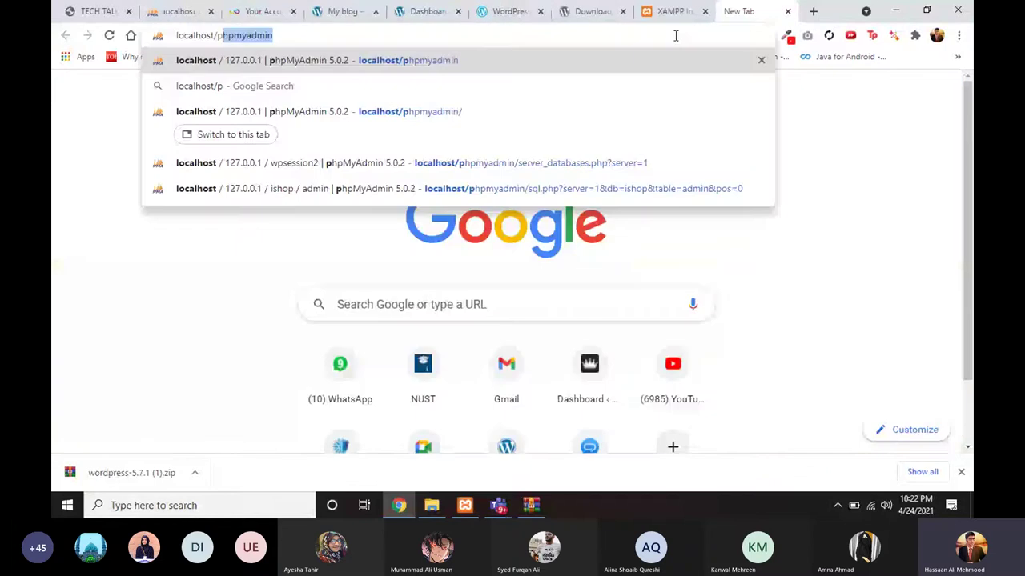
type("hp")
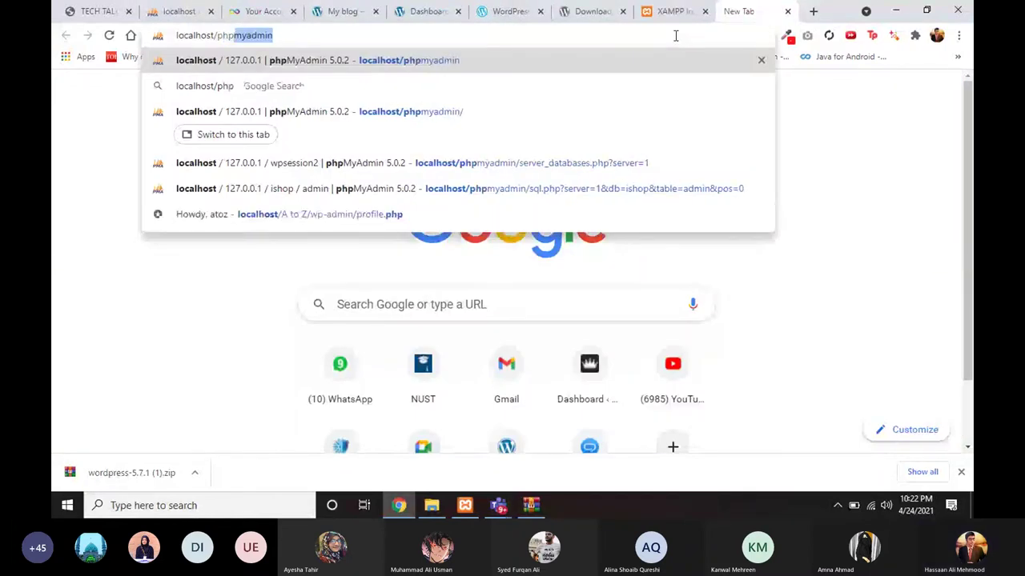
key("Right")
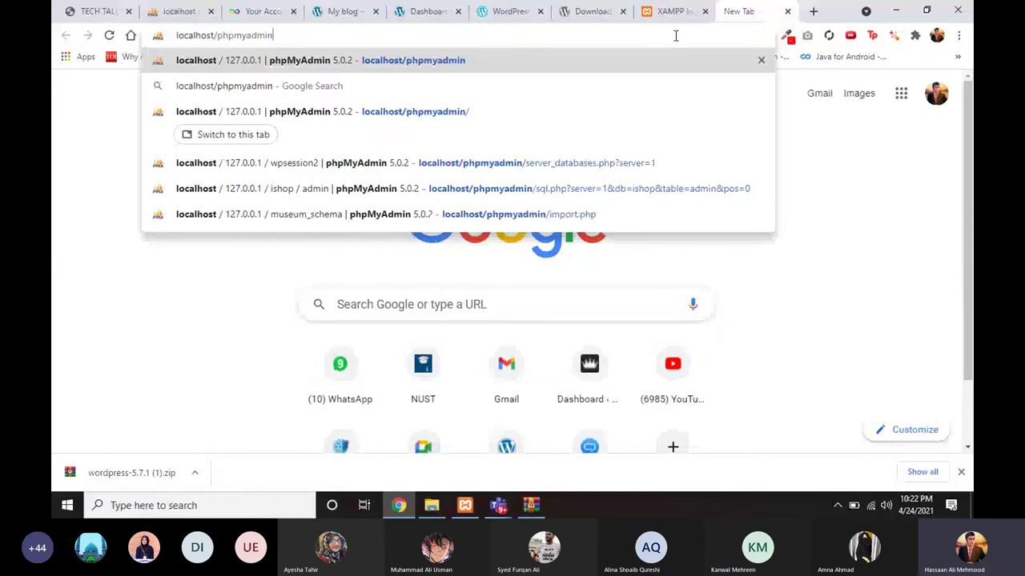
key("Return")
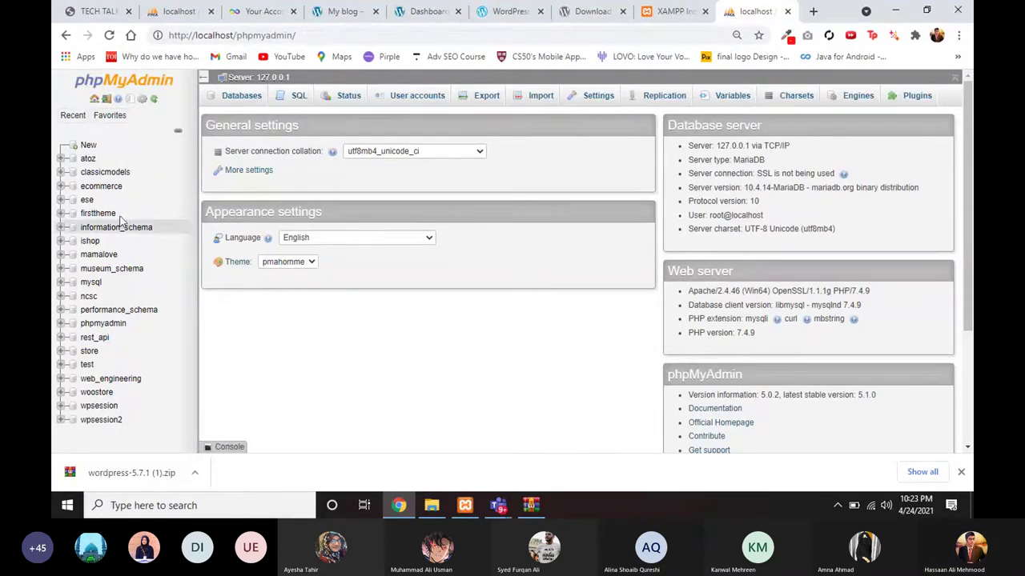
Step: Create a new database named cscsession
left_click(87, 148)
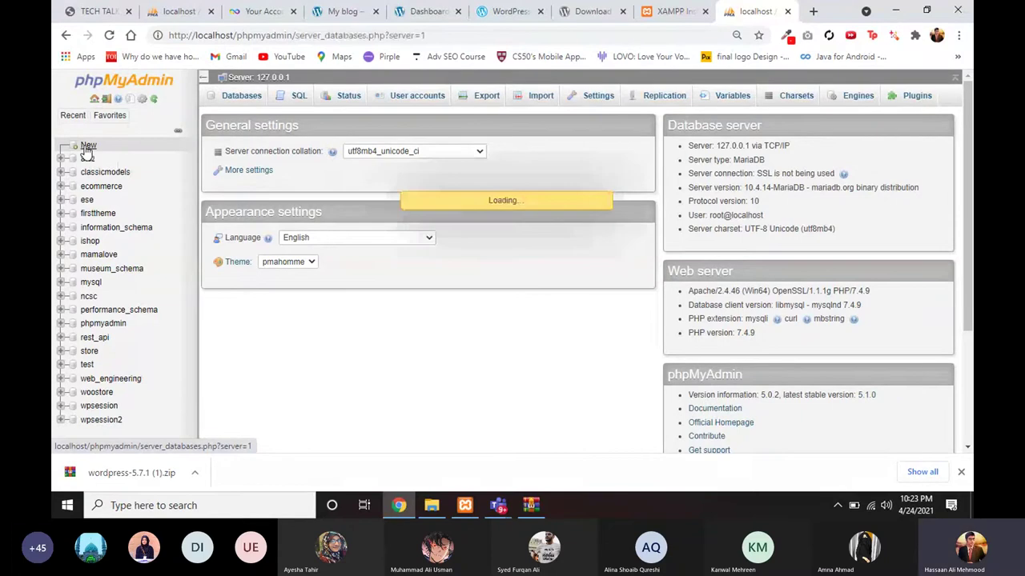
left_click(269, 182)
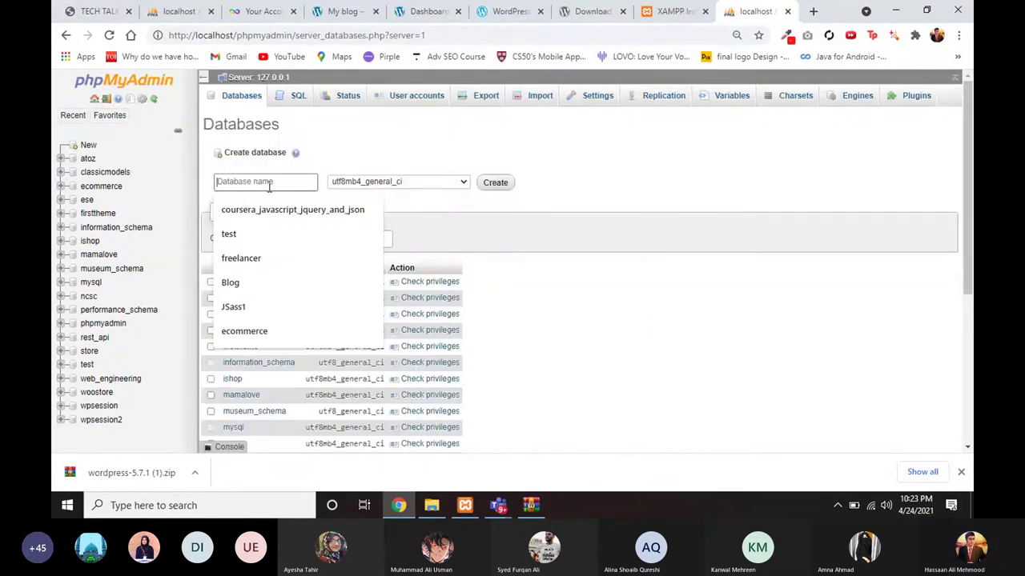
type("cscses")
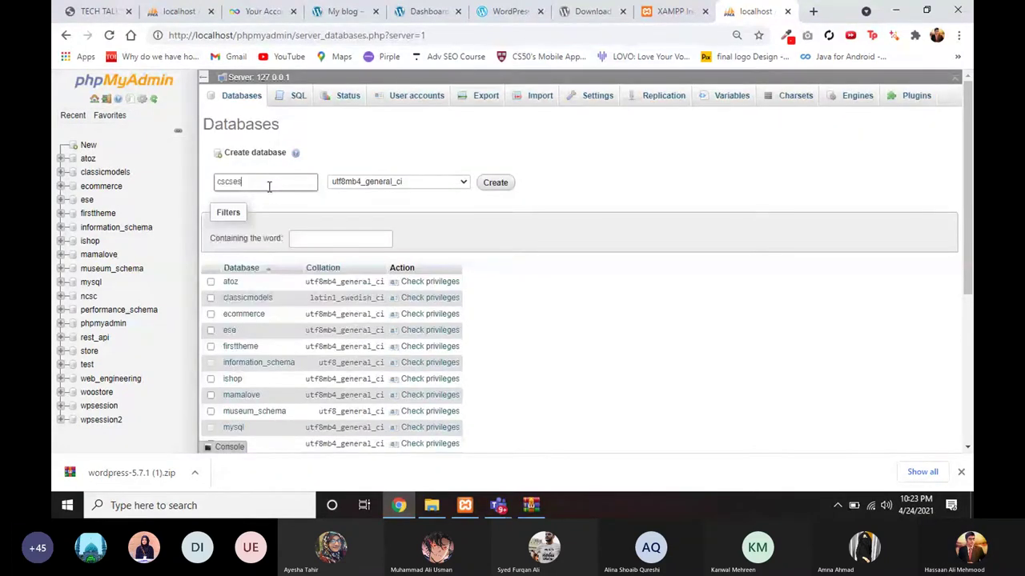
type("sion")
left_click(495, 182)
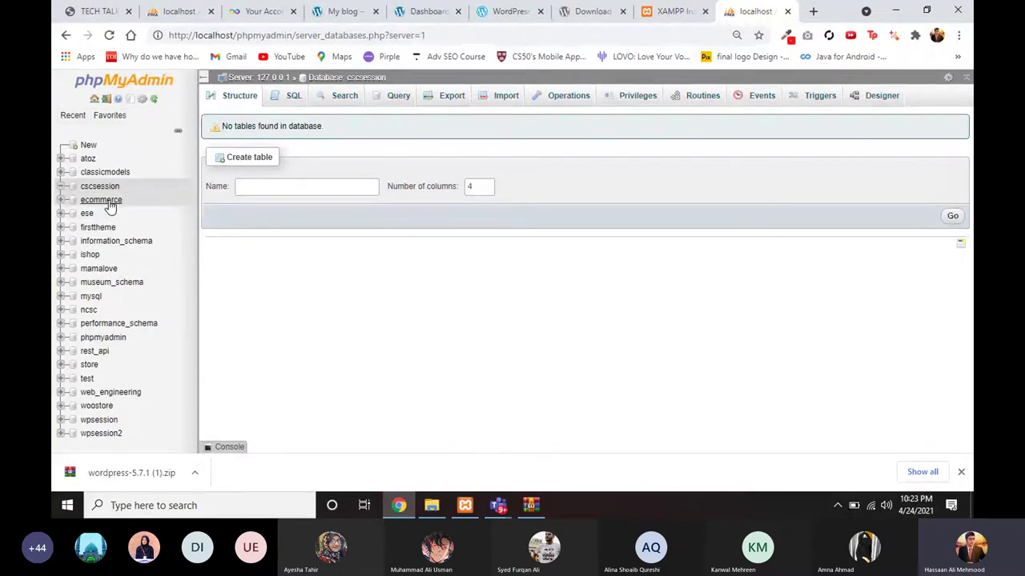
Step: Confirm the cscwordpress folder name, then load localhost/cscwordpress in a new Chrome tab
left_click(814, 12)
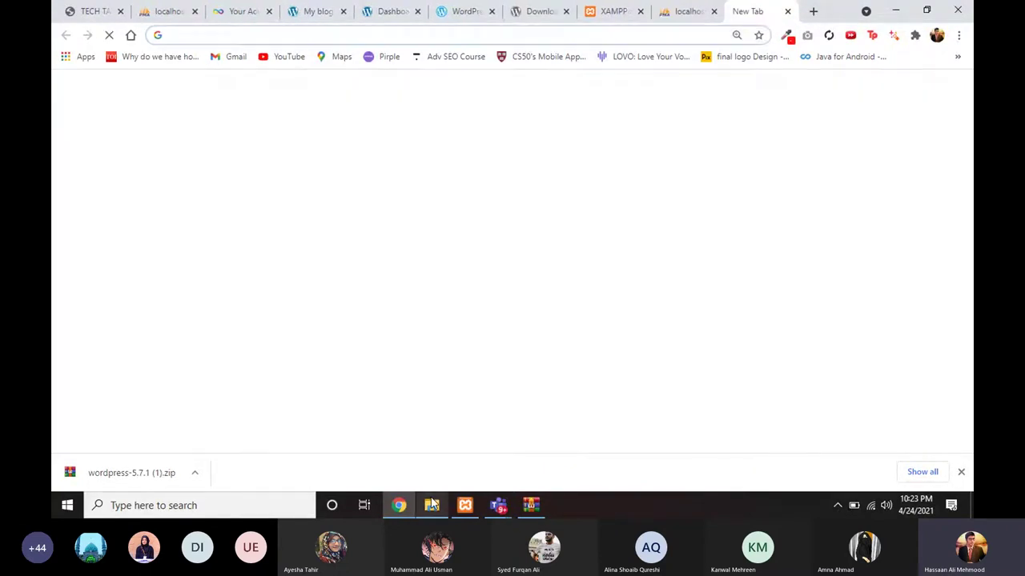
left_click(432, 505)
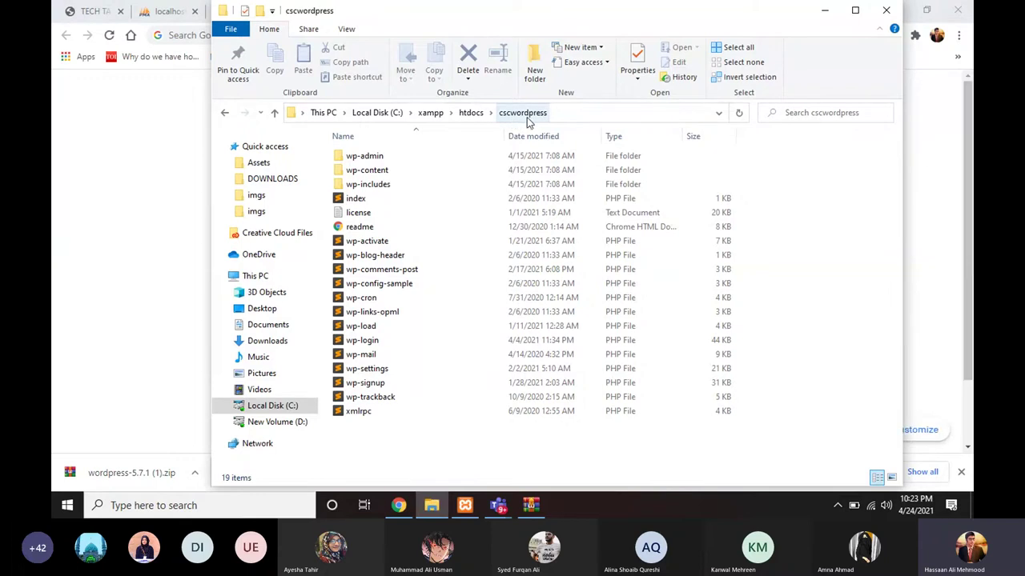
left_click(825, 10)
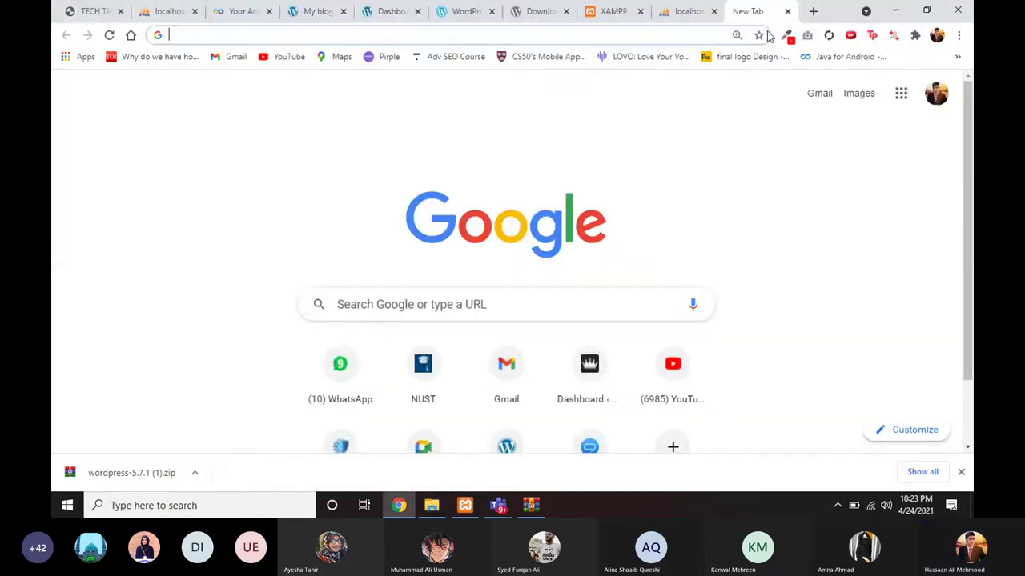
left_click(677, 36)
type("locaho")
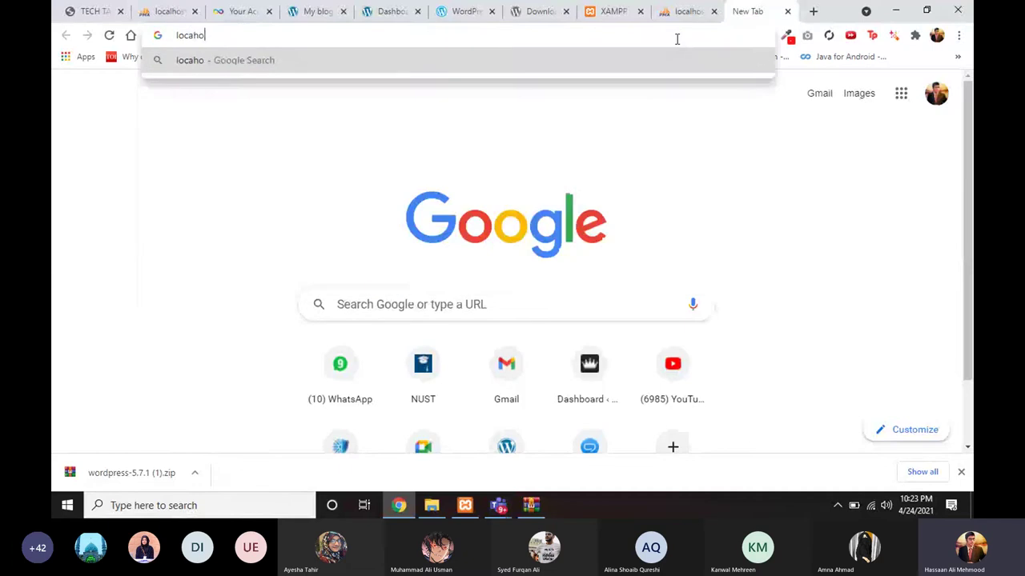
key("BackSpace")
key("BackSpace")
type("lhost/")
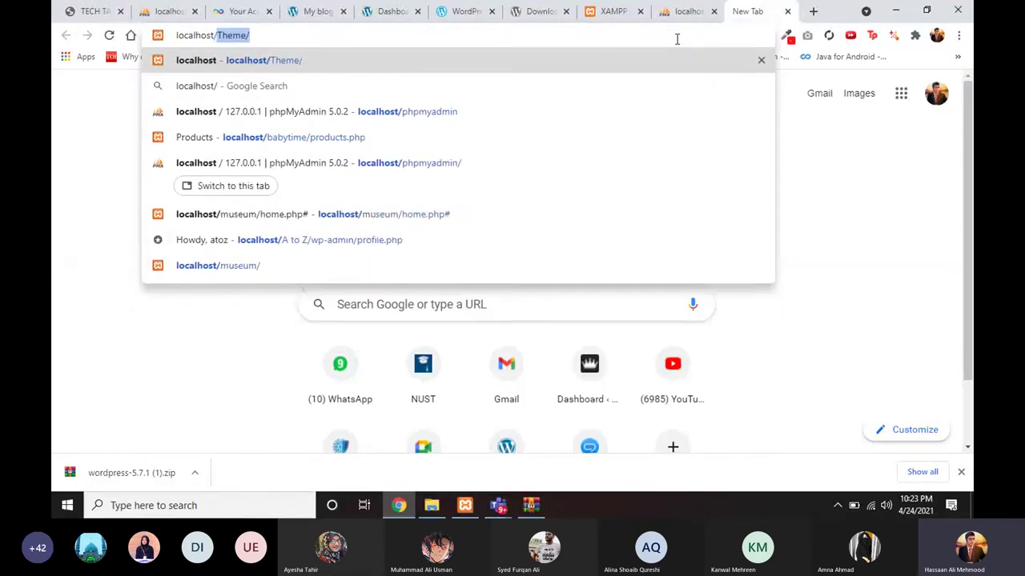
type("cscw")
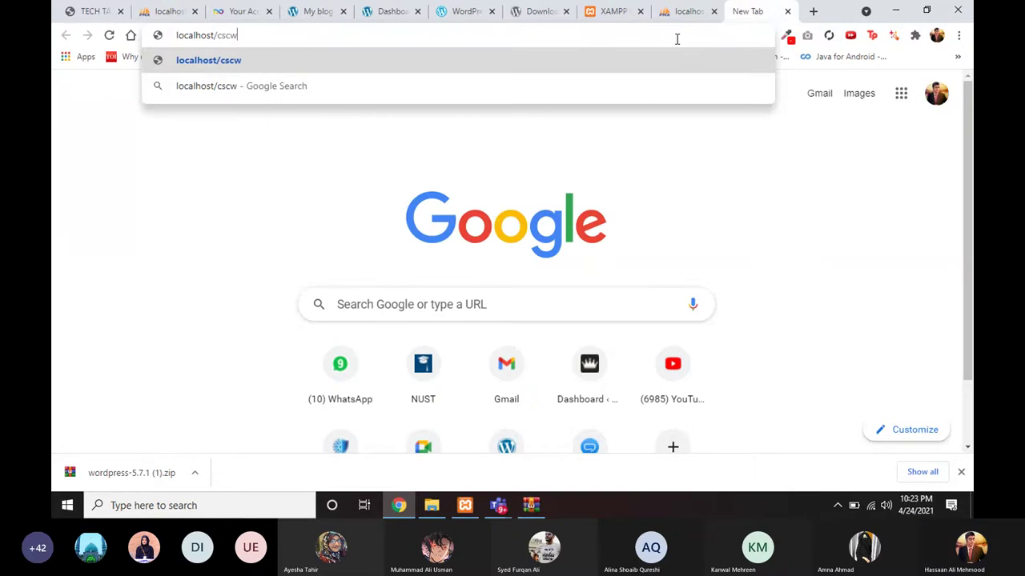
type("ordpress")
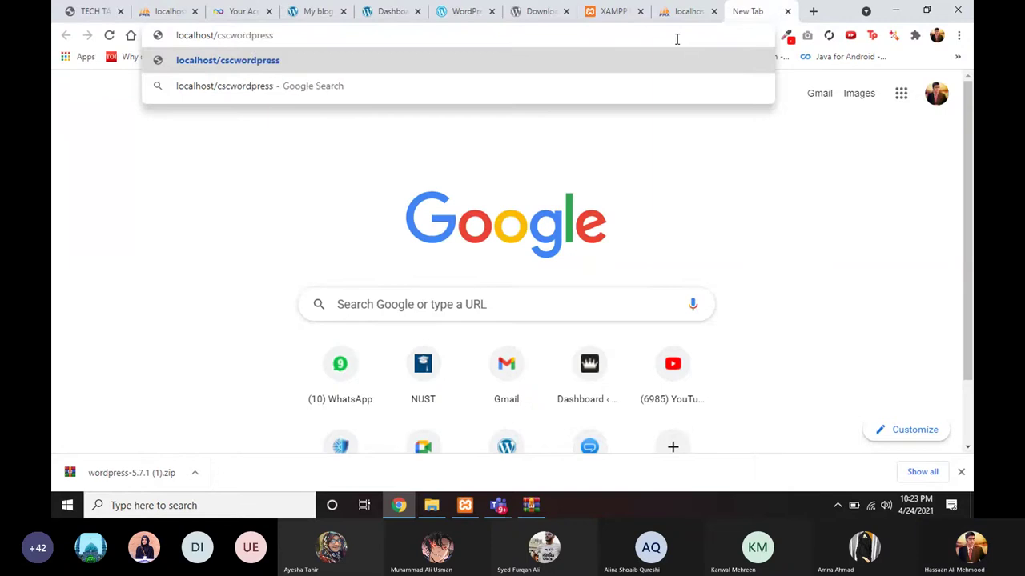
key("Return")
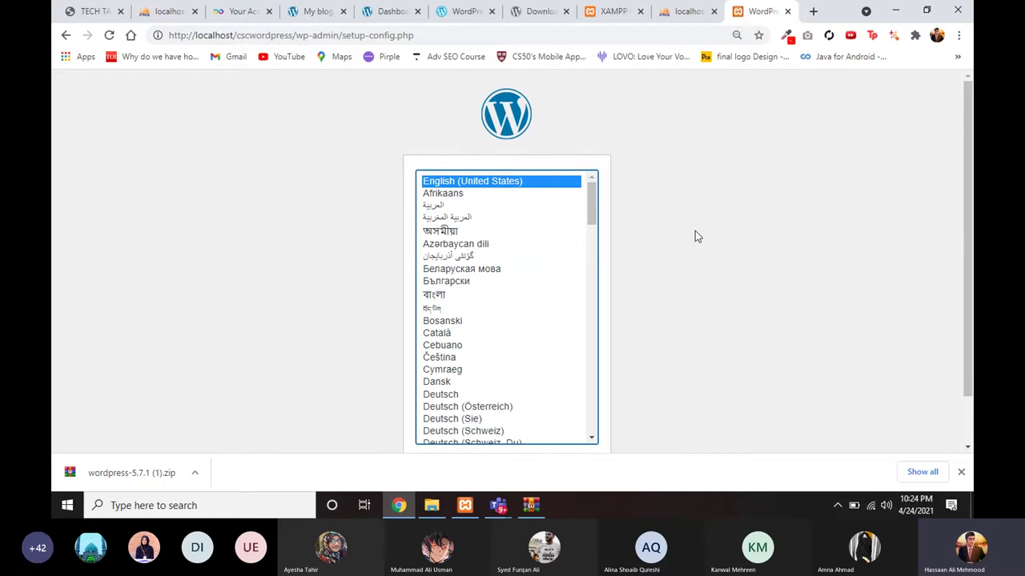
Step: Continue with English (United States) as the setup language and get past the Let's go! welcome screen
scroll(708, 281, "down", 1)
scroll(682, 314, "up", 1)
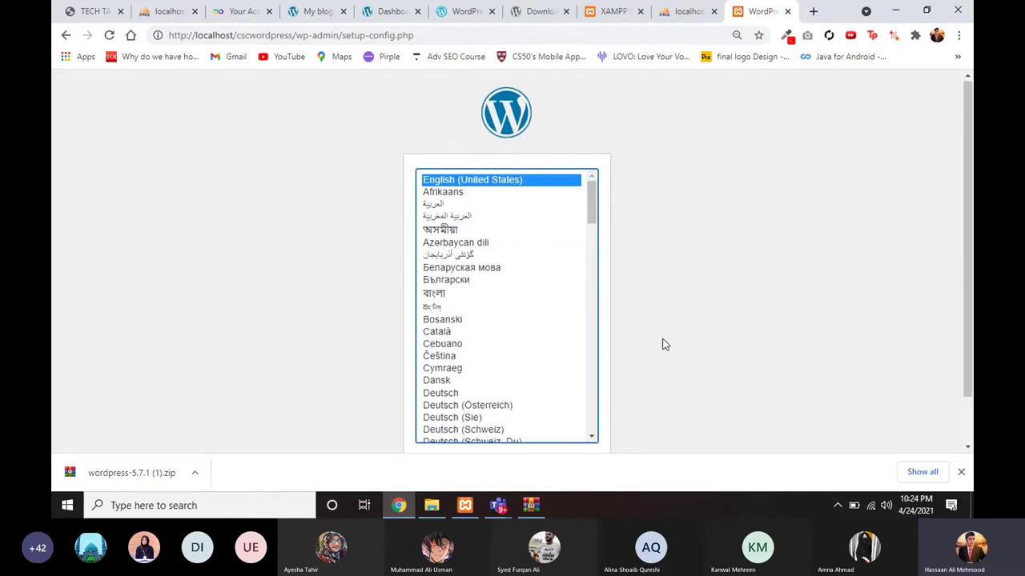
scroll(663, 343, "down", 1)
scroll(664, 344, "up", 1)
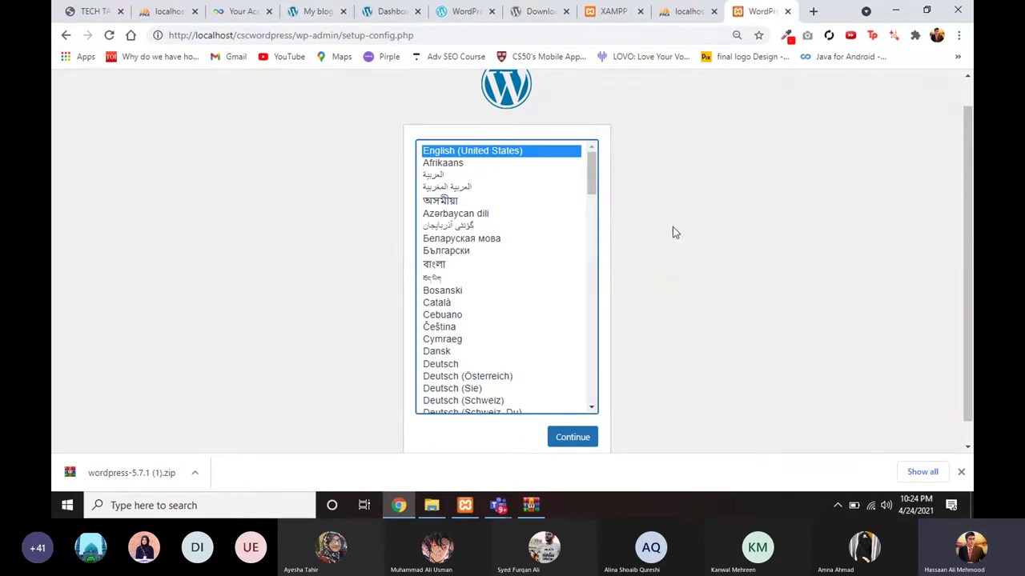
scroll(673, 226, "up", 1)
scroll(657, 293, "down", 1)
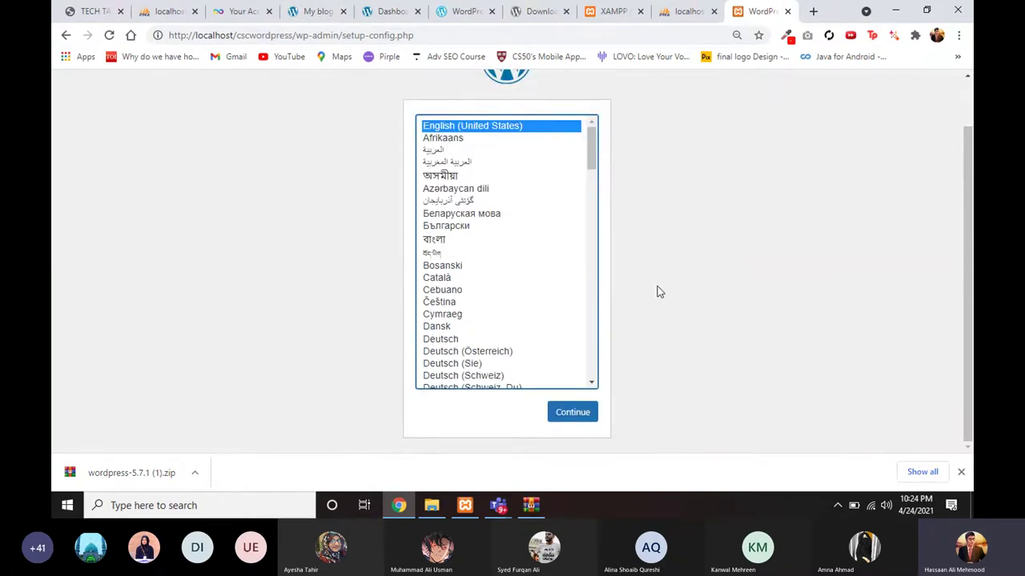
left_click(577, 416)
scroll(674, 343, "up", 1)
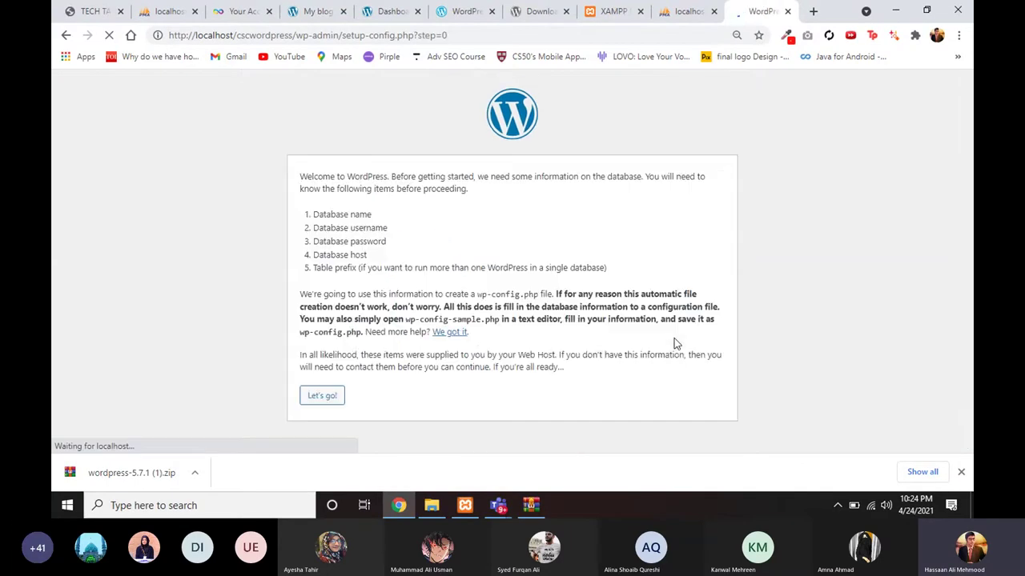
left_click(324, 402)
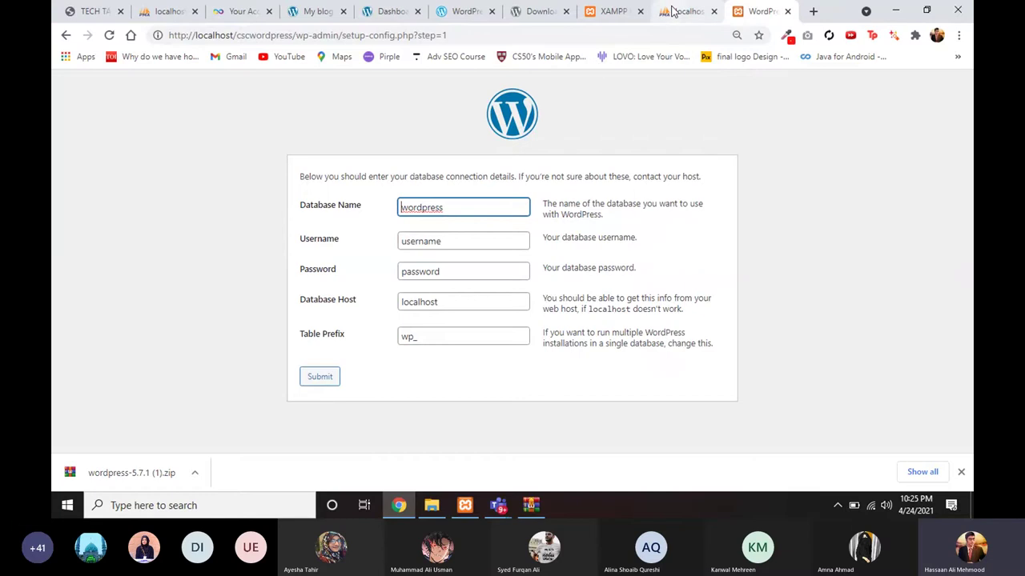
Step: Check the database name in phpMyAdmin and set Database Name to cscsession
left_click(674, 12)
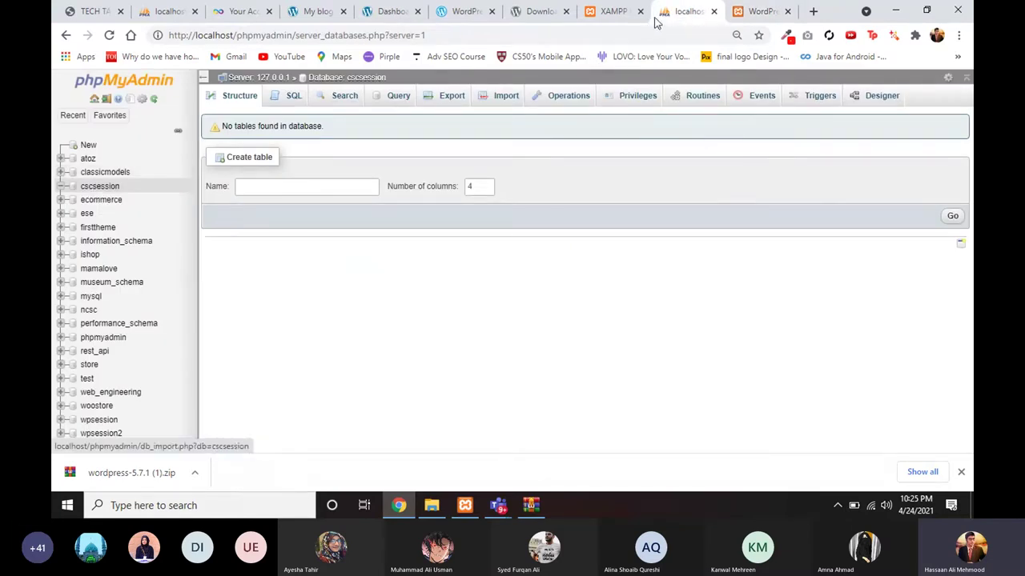
left_click(744, 8)
double_click(408, 209)
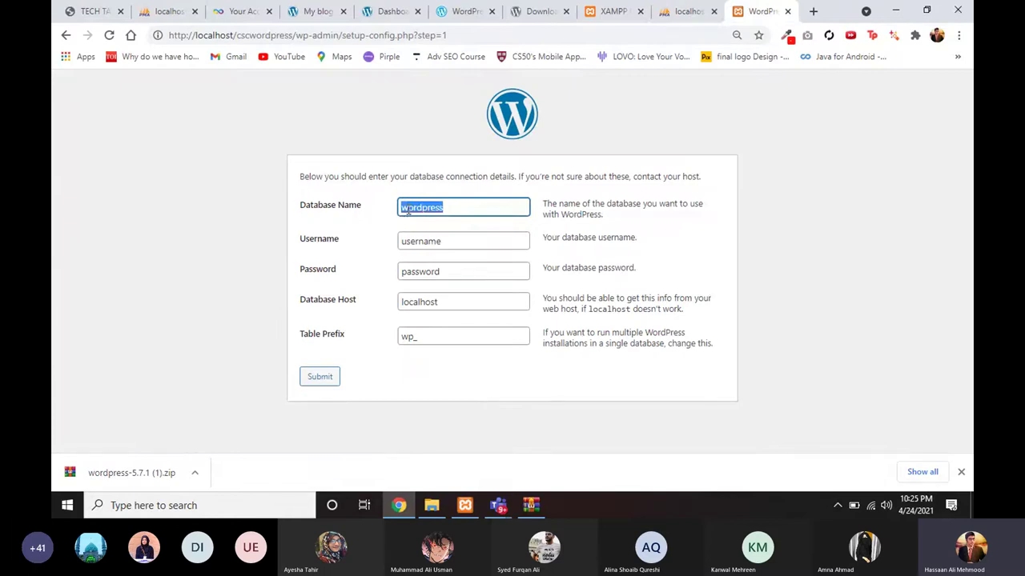
type("cscsession")
left_click(192, 245)
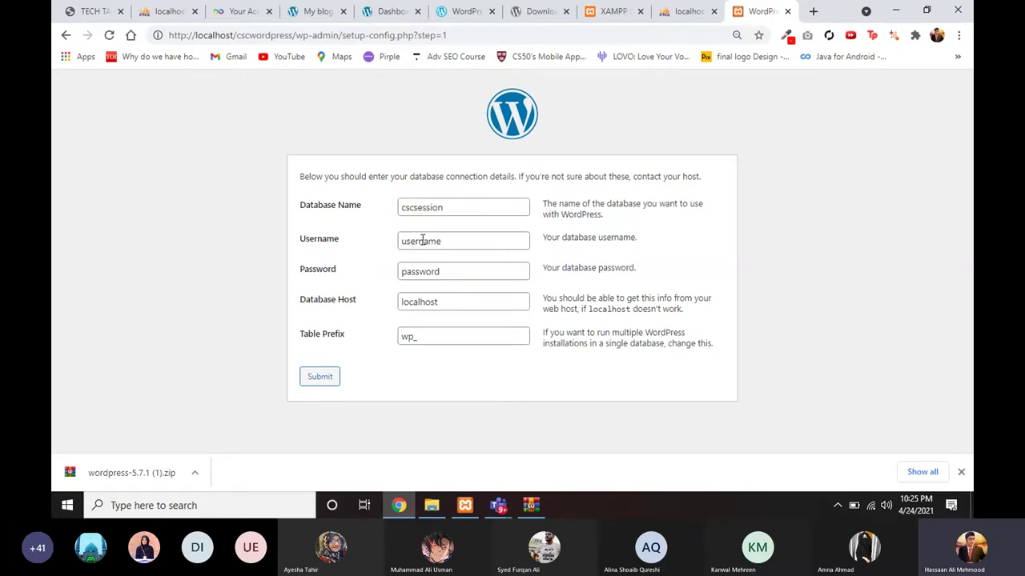
Step: Set the database username to root and leave the password blank
double_click(422, 240)
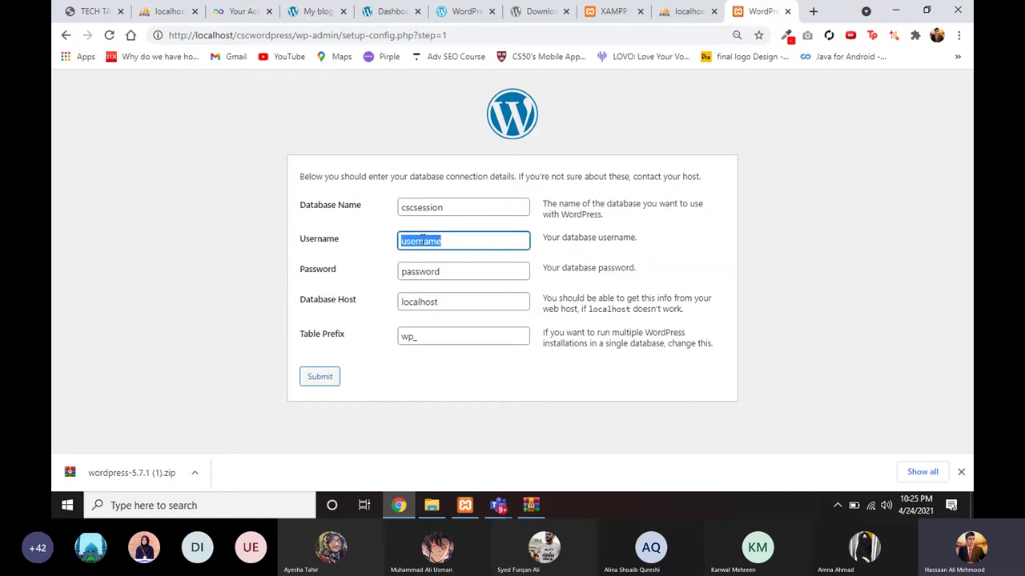
type("root")
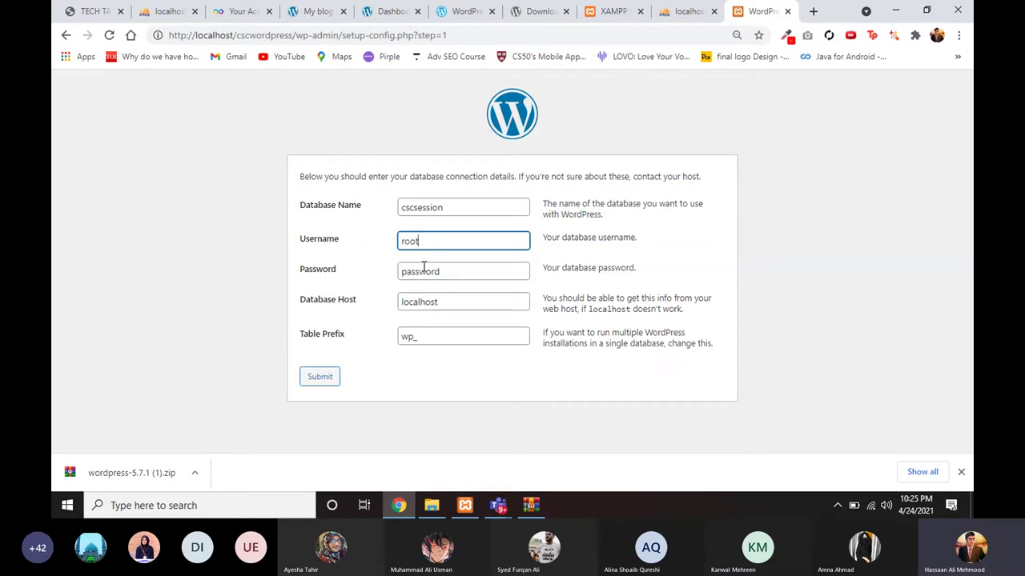
double_click(424, 270)
key("BackSpace")
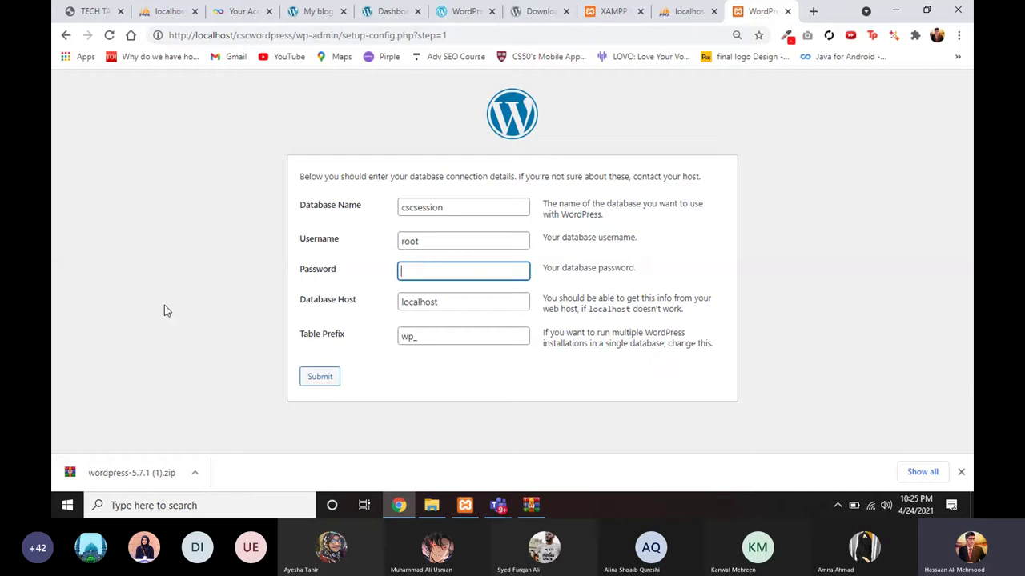
left_click(162, 311)
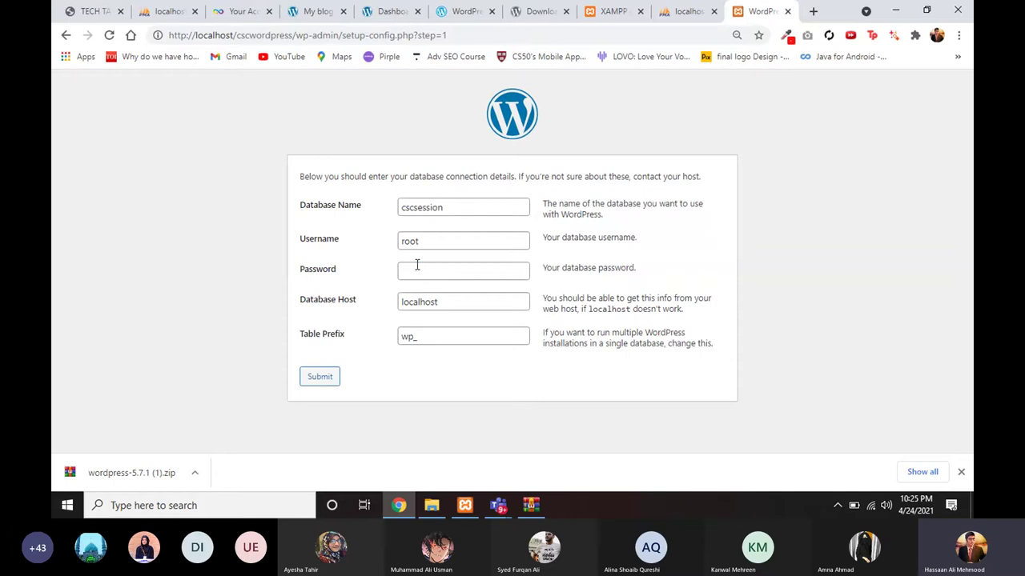
Step: Keep database host localhost and table prefix wp_, then submit the connection details
left_click(416, 266)
left_click(192, 327)
left_click(410, 275)
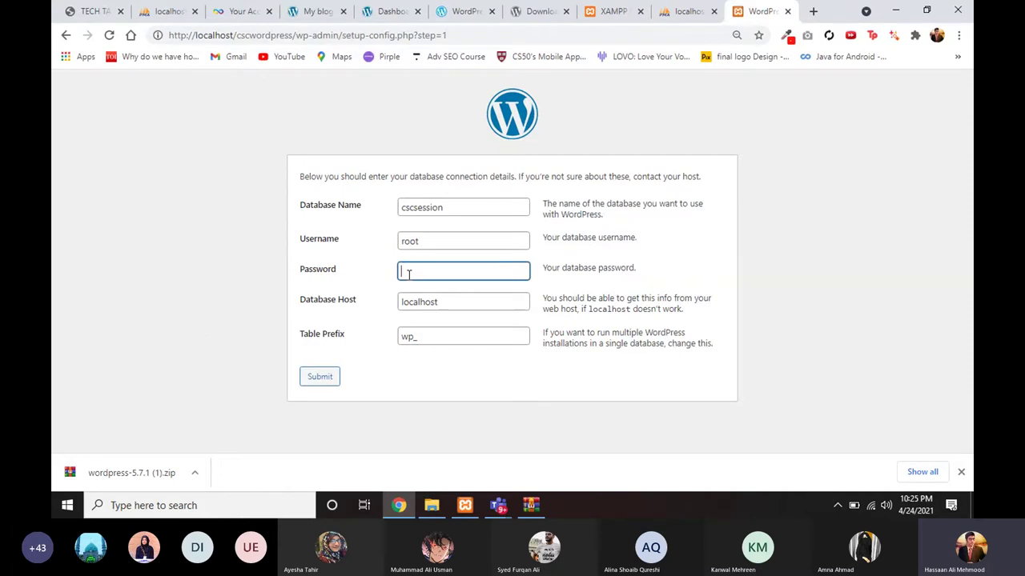
left_click(274, 342)
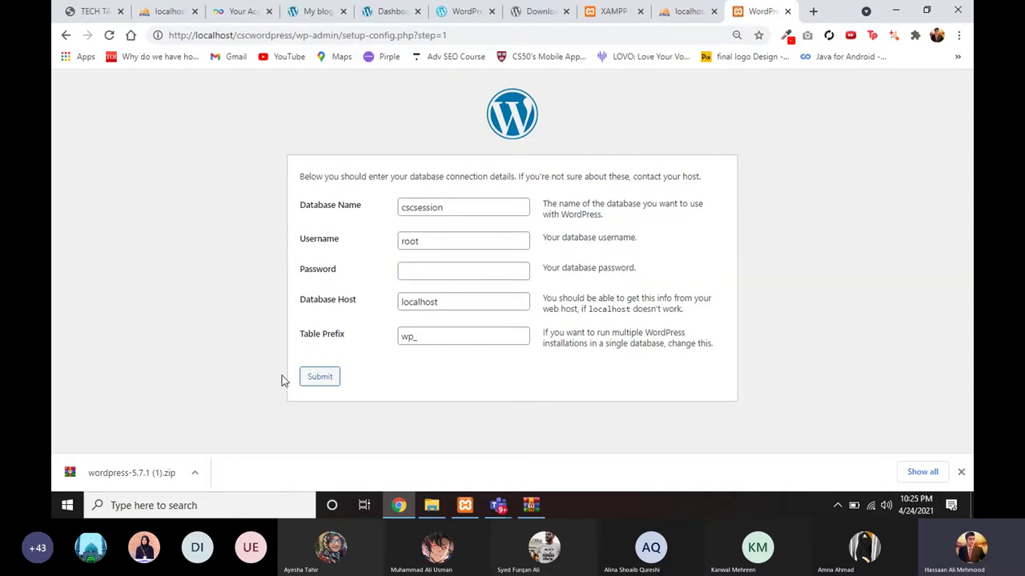
left_click(313, 382)
left_click_drag(448, 306, 397, 311)
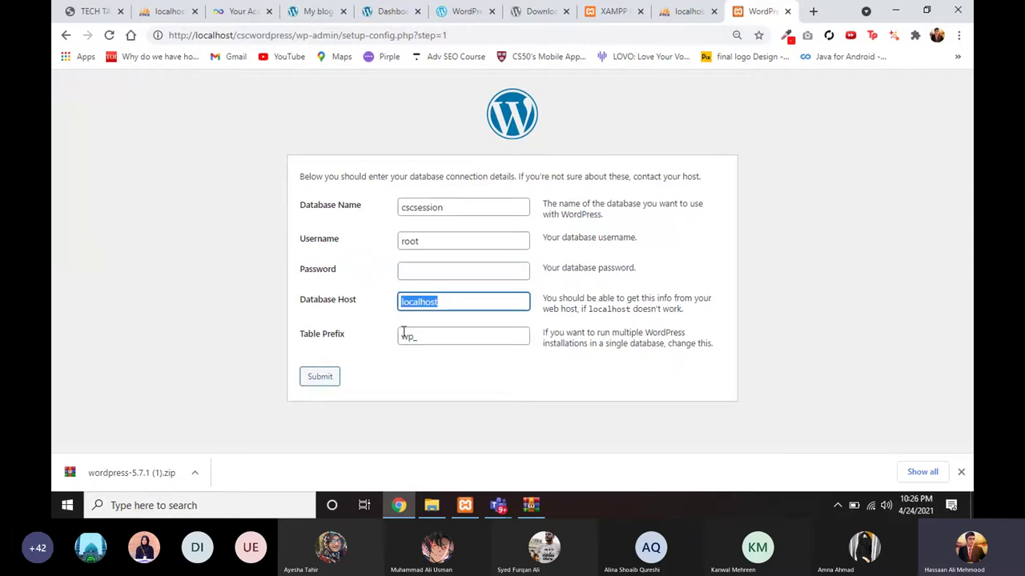
left_click(355, 339)
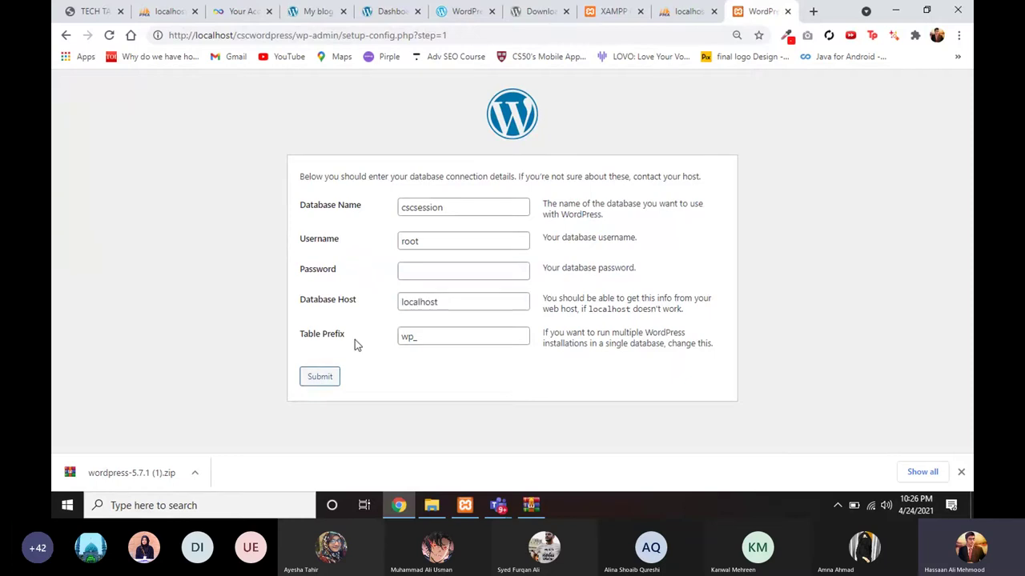
left_click(330, 377)
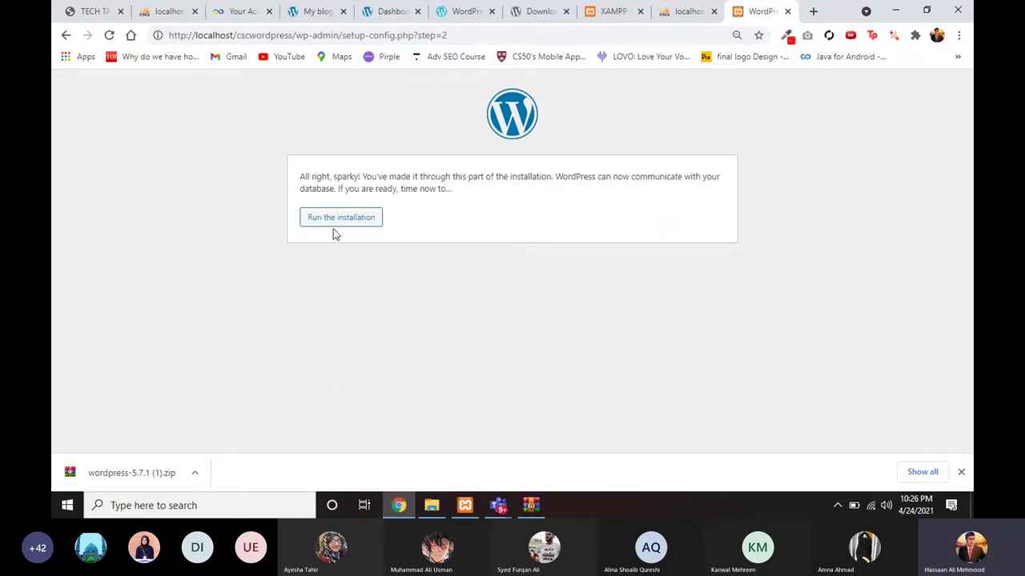
Step: Run the installation from the database confirmation page to reach the install form
left_click(336, 221)
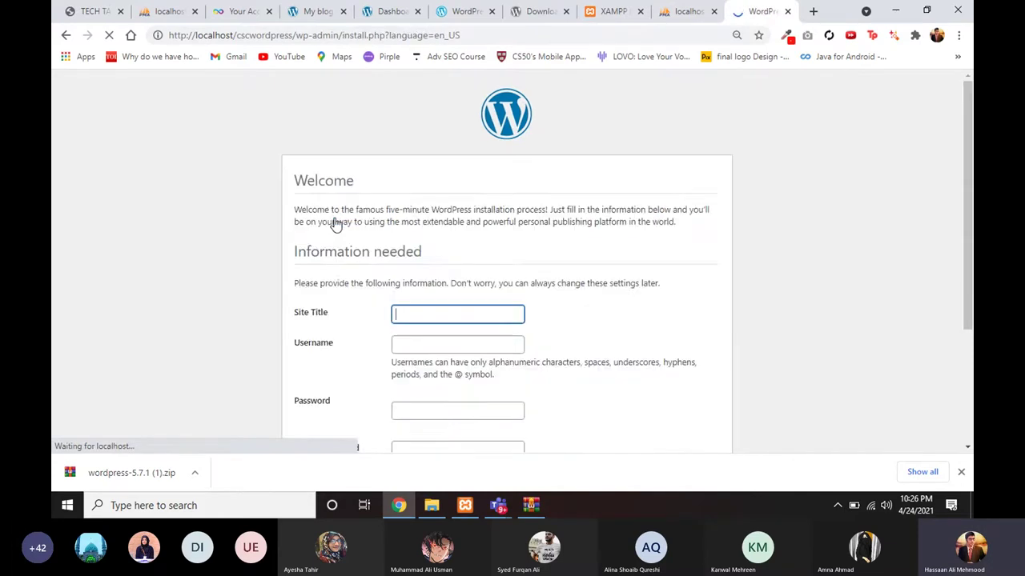
scroll(335, 297, "down", 1)
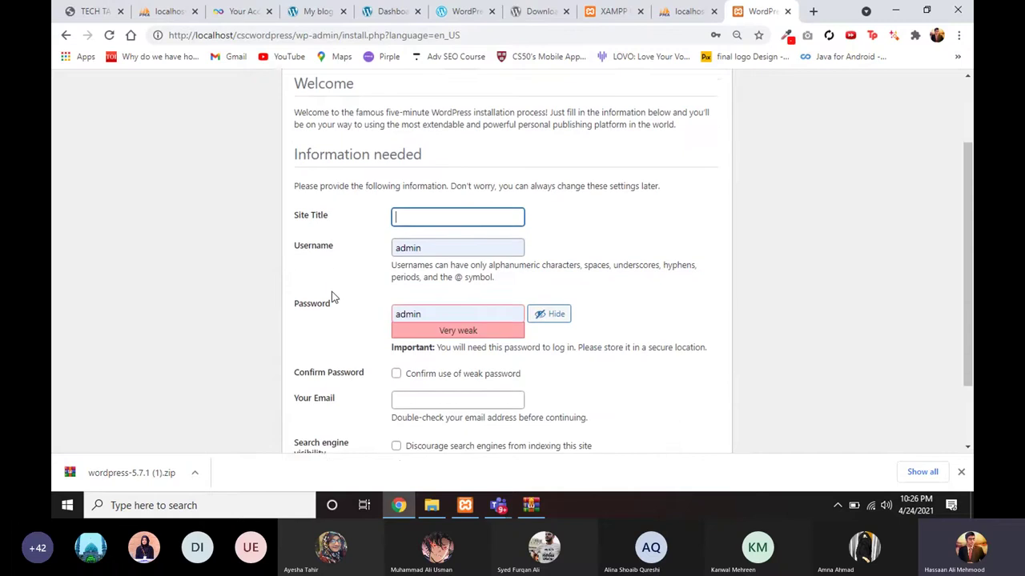
scroll(333, 295, "down", 1)
scroll(350, 259, "up", 1)
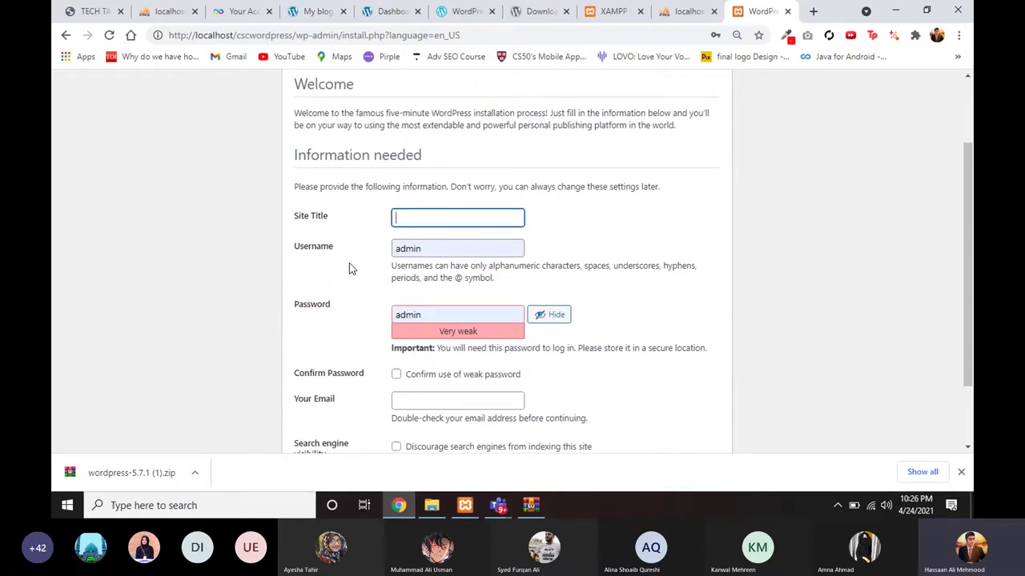
scroll(350, 258, "down", 1)
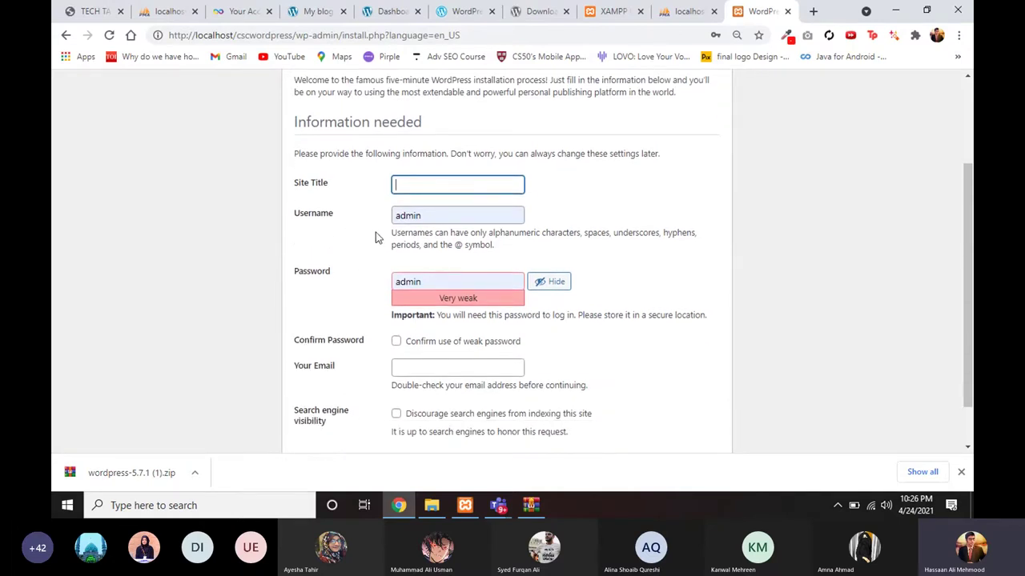
scroll(412, 188, "up", 1)
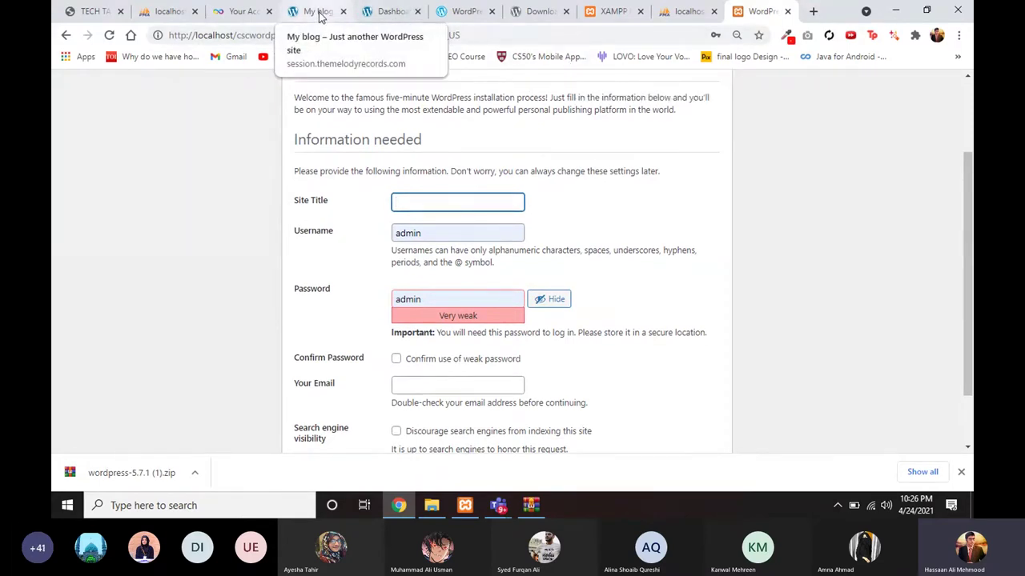
Step: Enter site title cscsession and autofill username admin and its password from the saved login
left_click(426, 197)
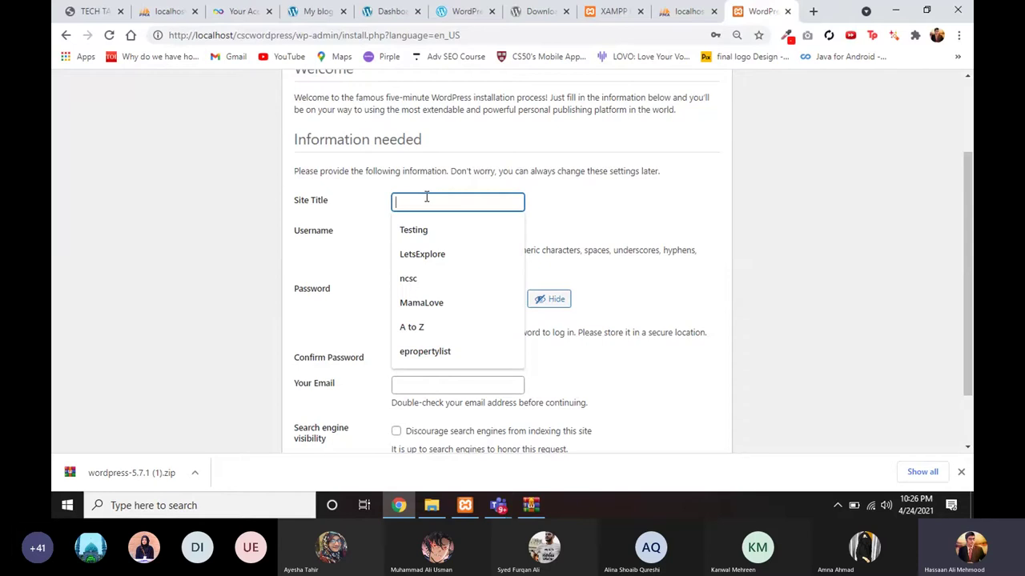
type("cscsession")
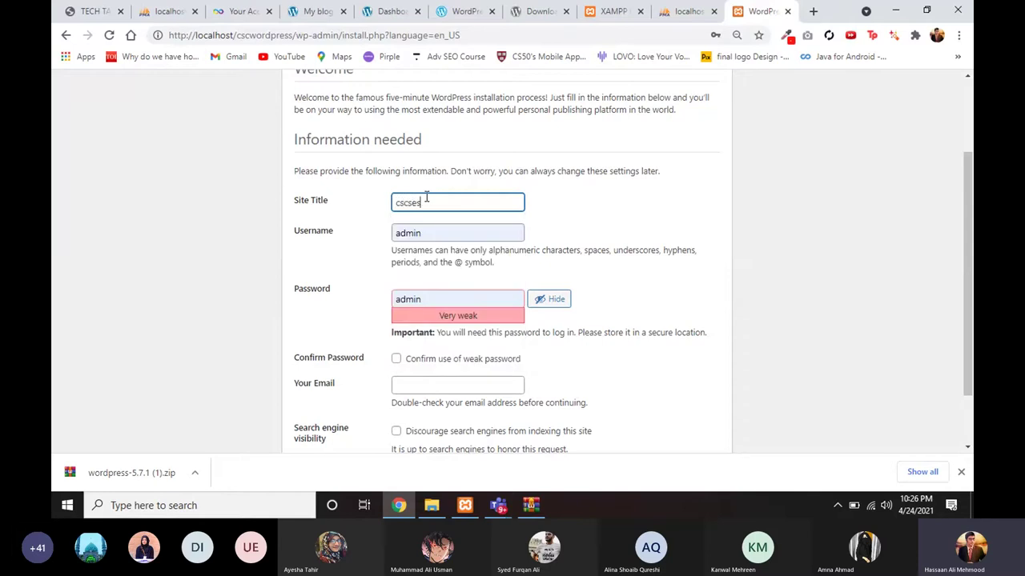
left_click(412, 229)
key("Down")
key("Return")
left_click(410, 233)
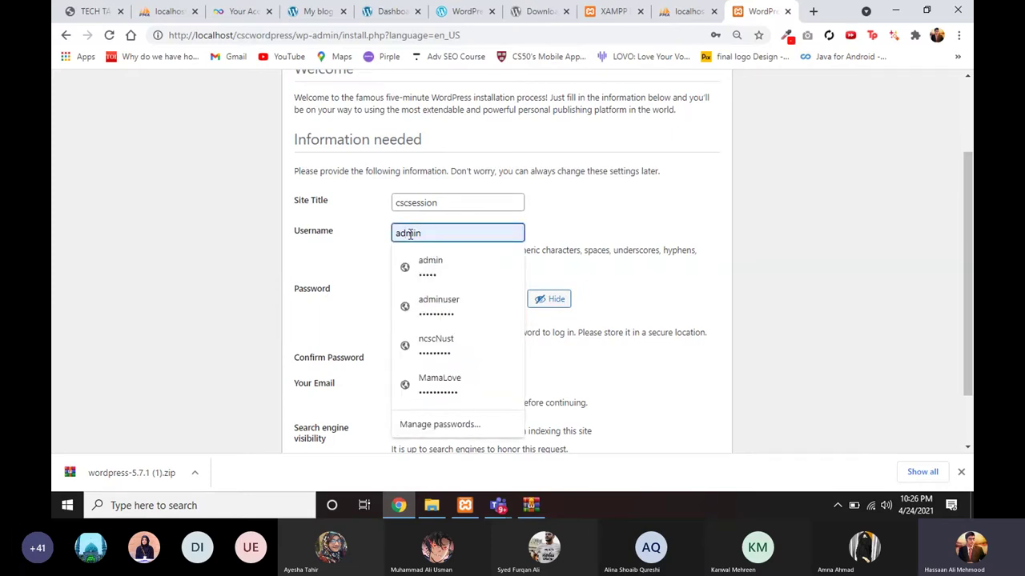
left_click(369, 233)
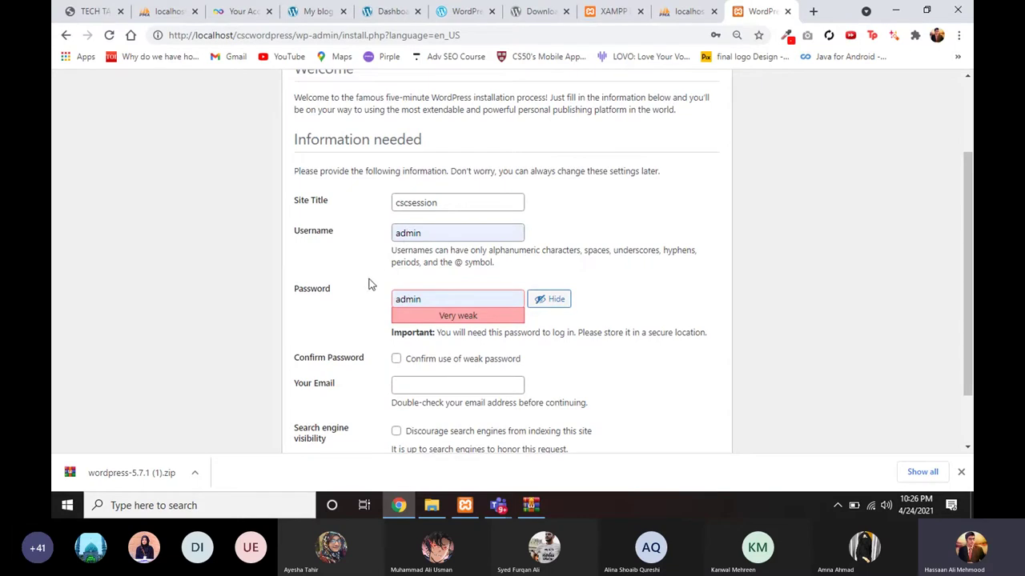
double_click(416, 234)
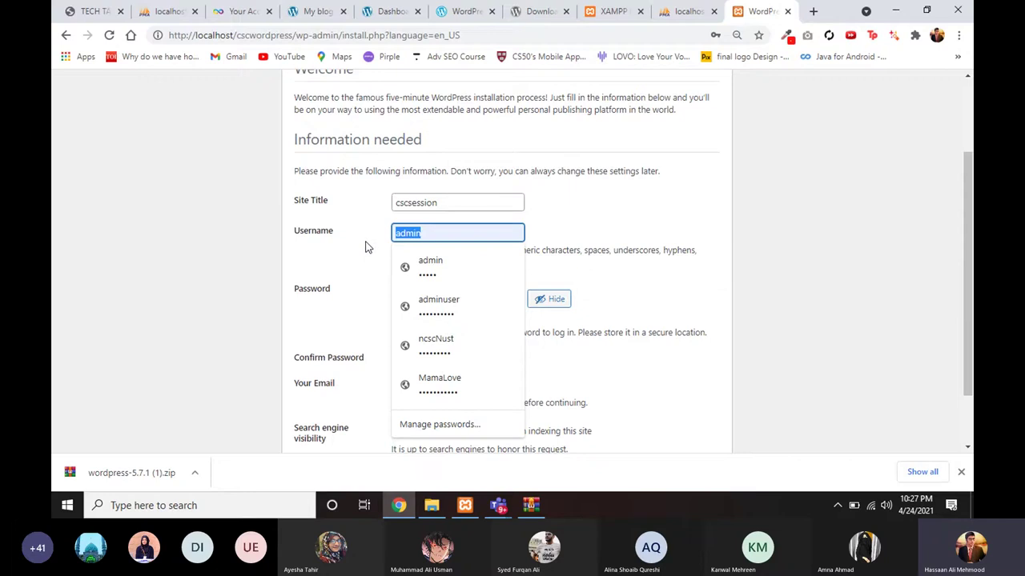
key("Down")
key("Return")
left_click(425, 300)
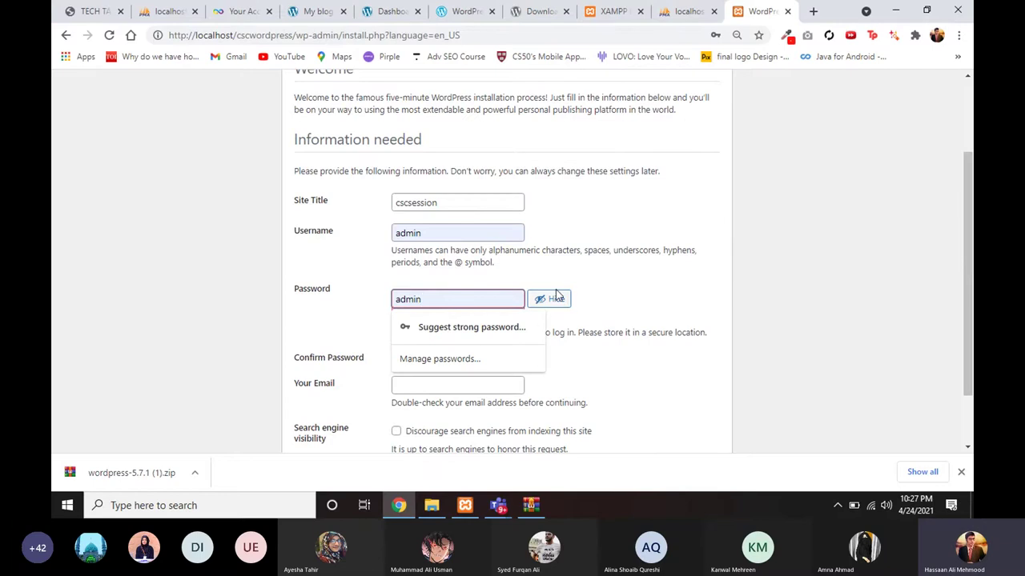
left_click(398, 282)
Step: Confirm use of the weak password, fill the saved admin e-mail, and install WordPress
scroll(418, 312, "down", 1)
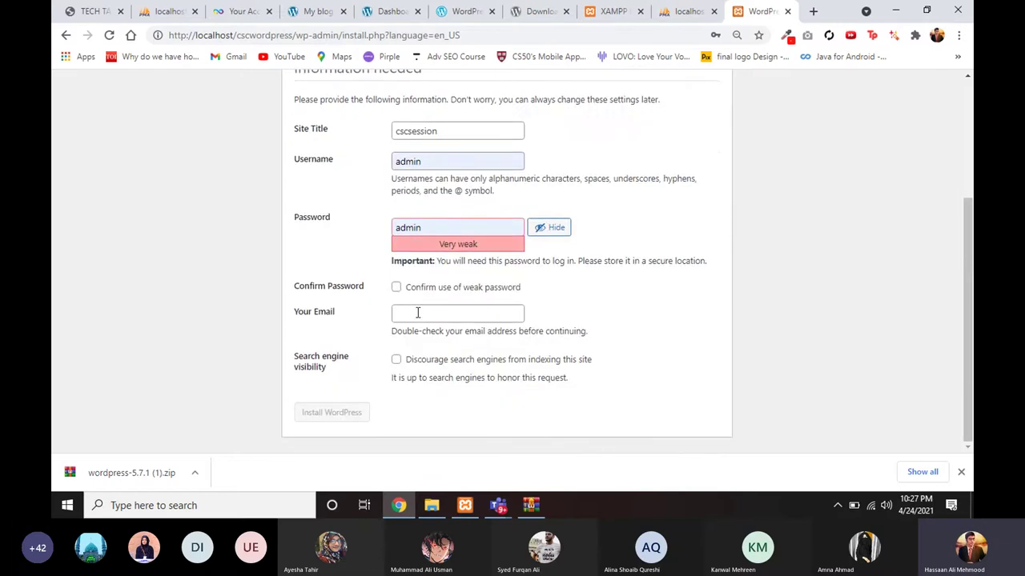
left_click(396, 287)
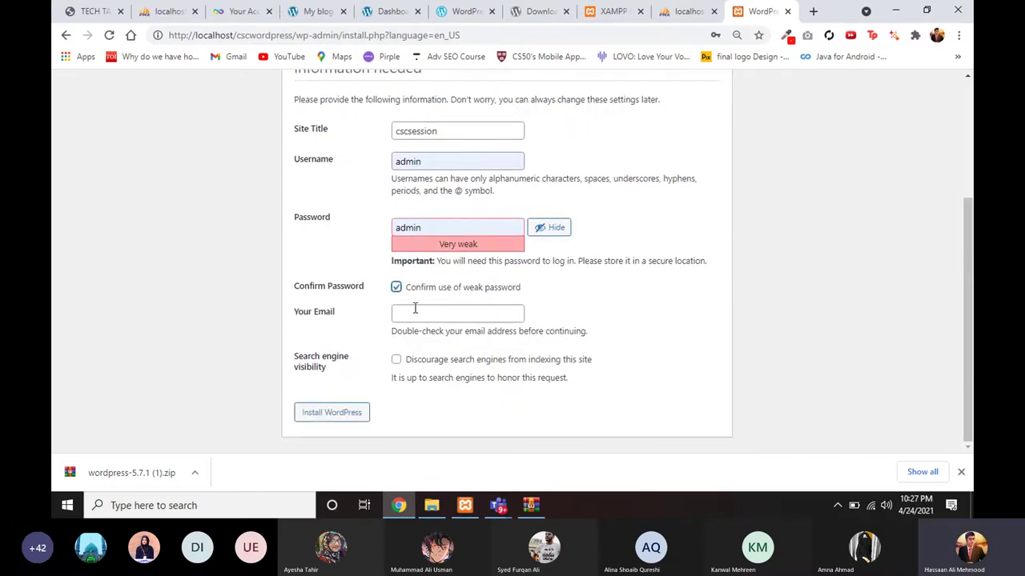
left_click(415, 312)
left_click(419, 343)
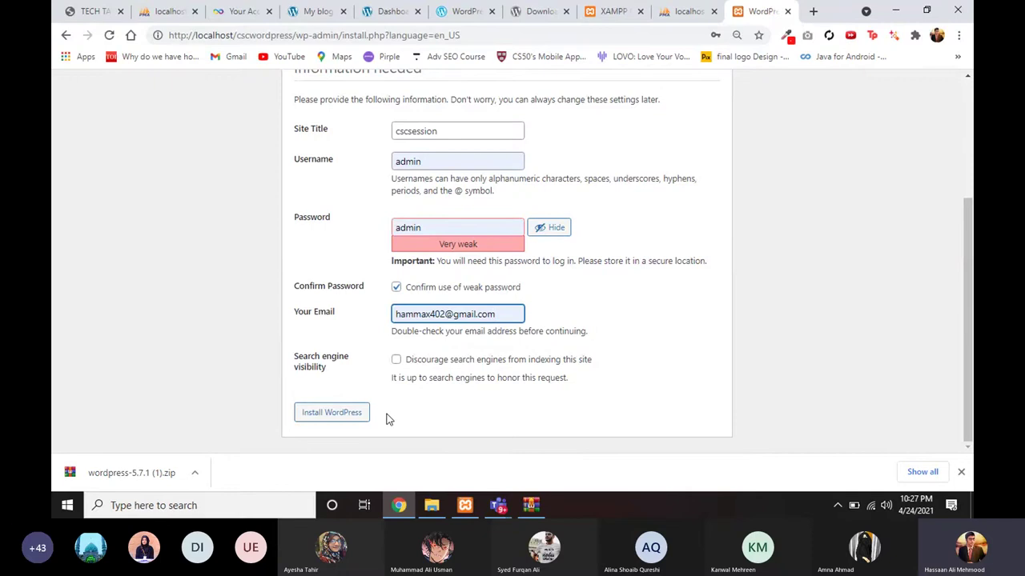
scroll(341, 365, "up", 2)
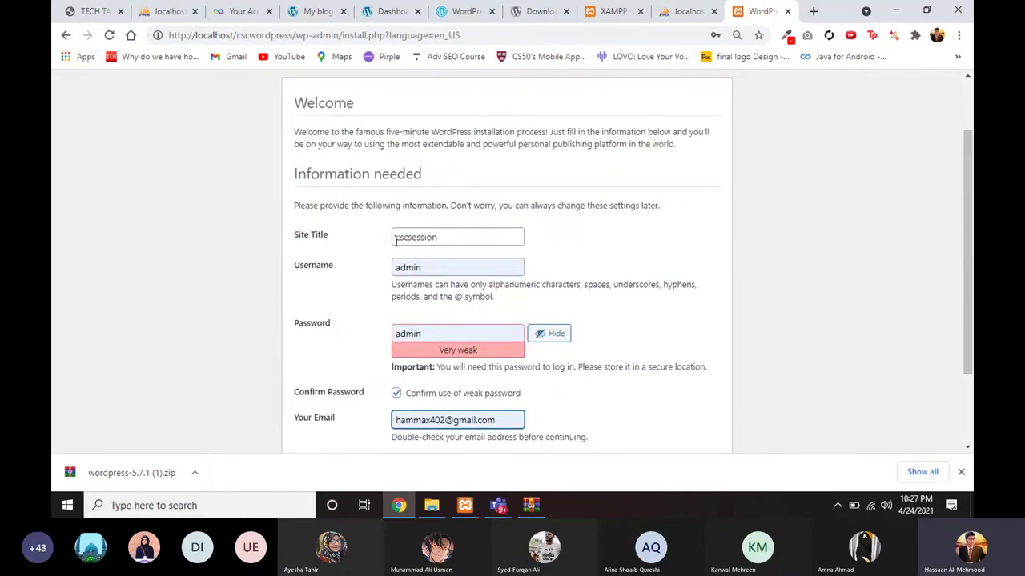
scroll(395, 267, "down", 1)
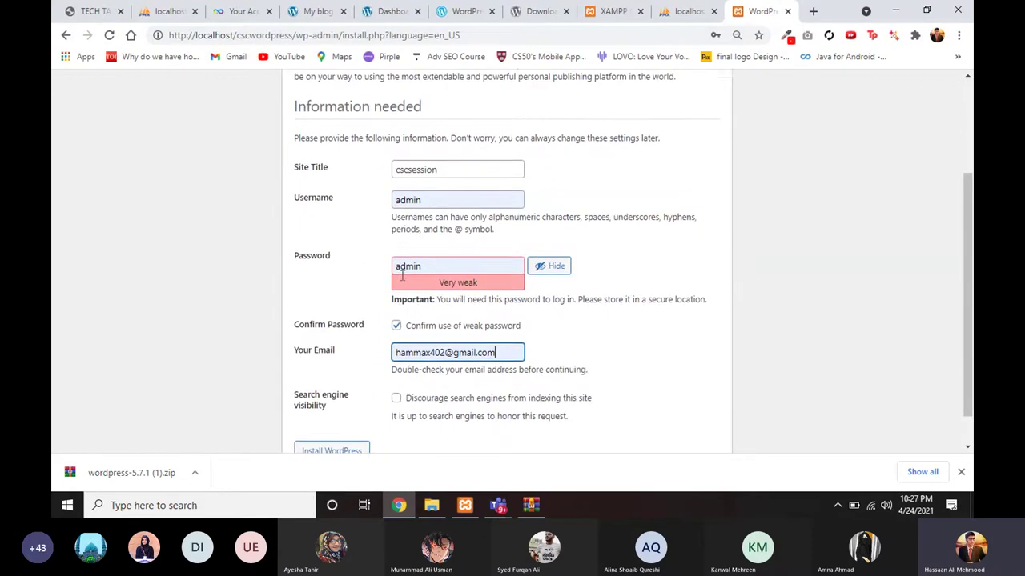
scroll(376, 350, "down", 1)
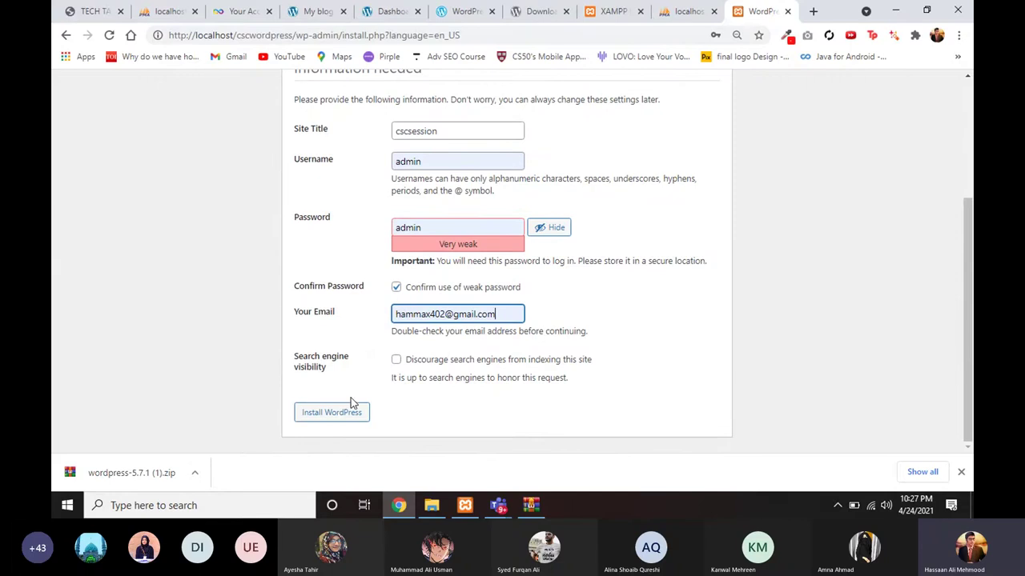
left_click(328, 423)
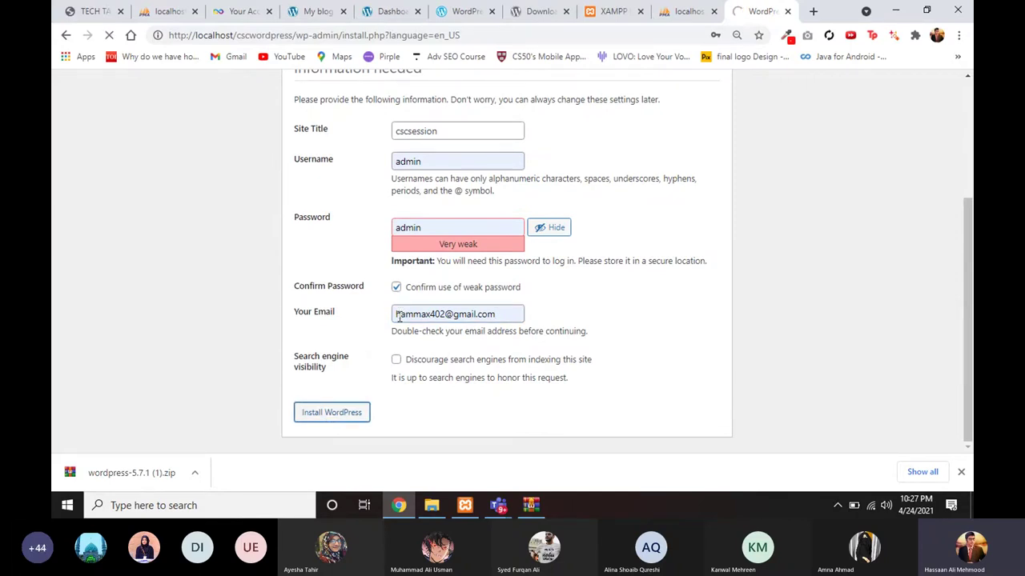
Step: Wait for the install to finish, then close Chrome's 'Check your passwords' popup
scroll(333, 322, "up", 1)
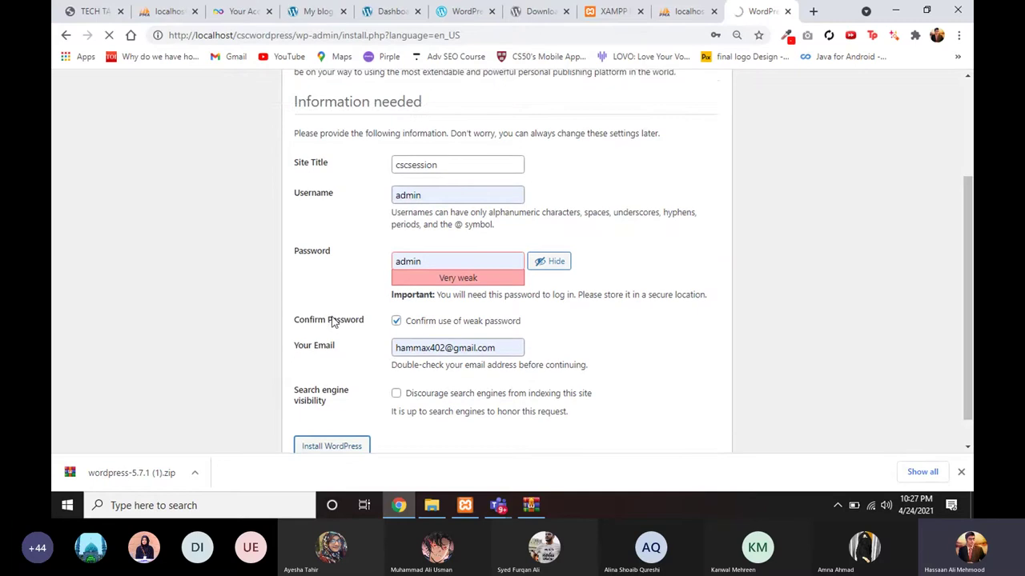
scroll(333, 322, "up", 3)
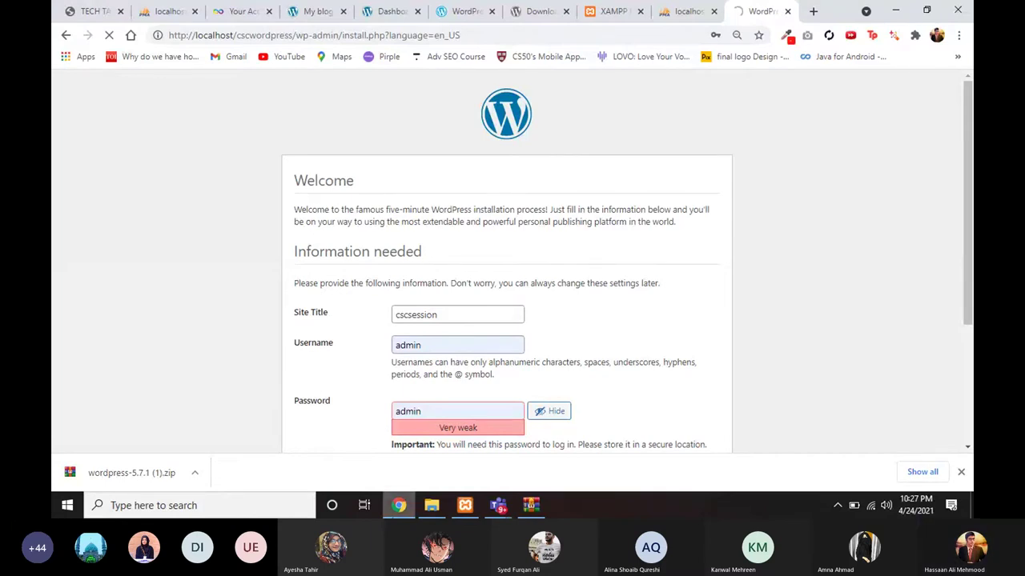
key("alt+Tab")
key("alt+Tab")
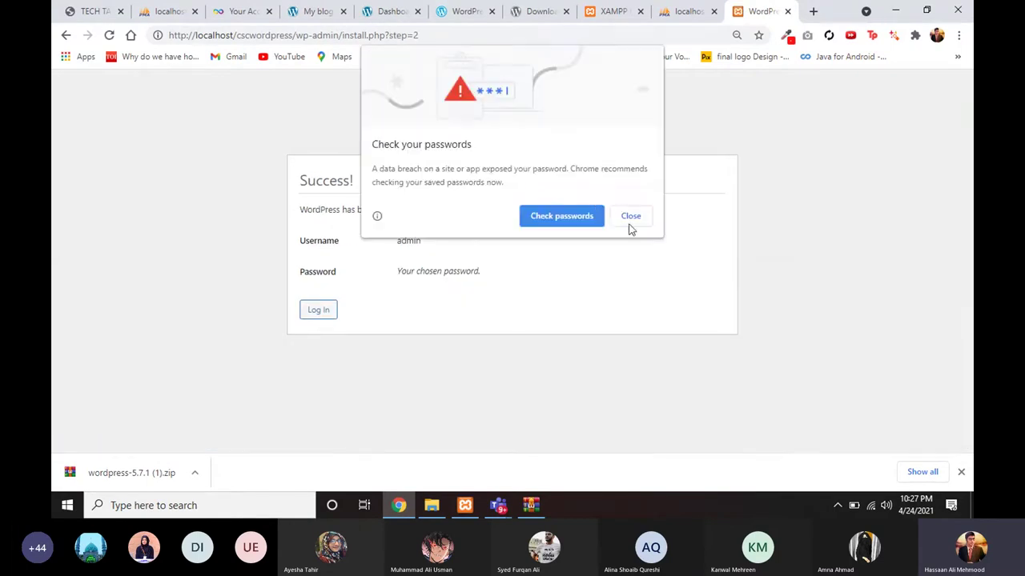
left_click(630, 224)
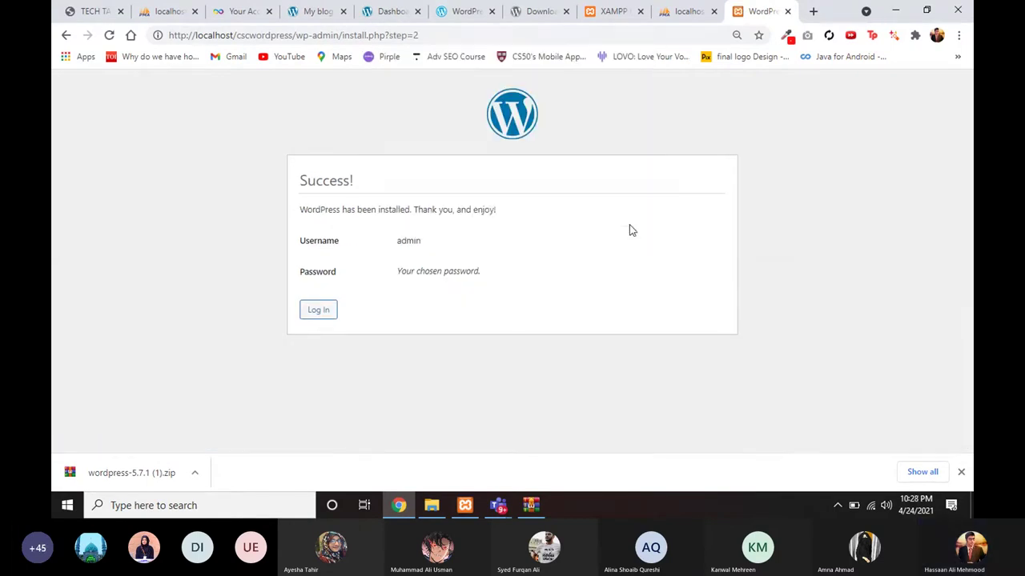
Step: Log in to the cscsession site as admin using the saved login on wp-login.php
left_click(324, 310)
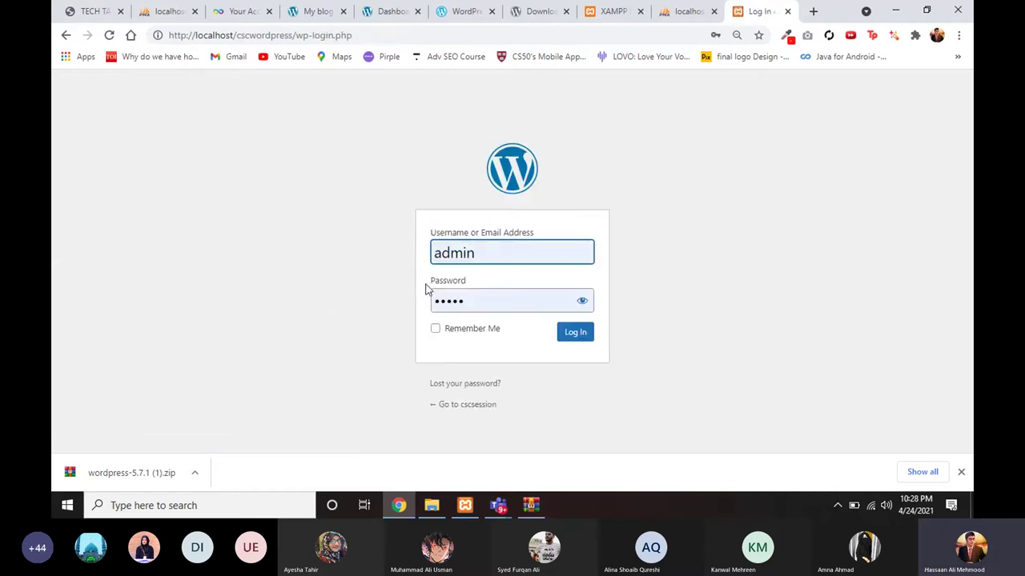
left_click(497, 257)
left_click(349, 205)
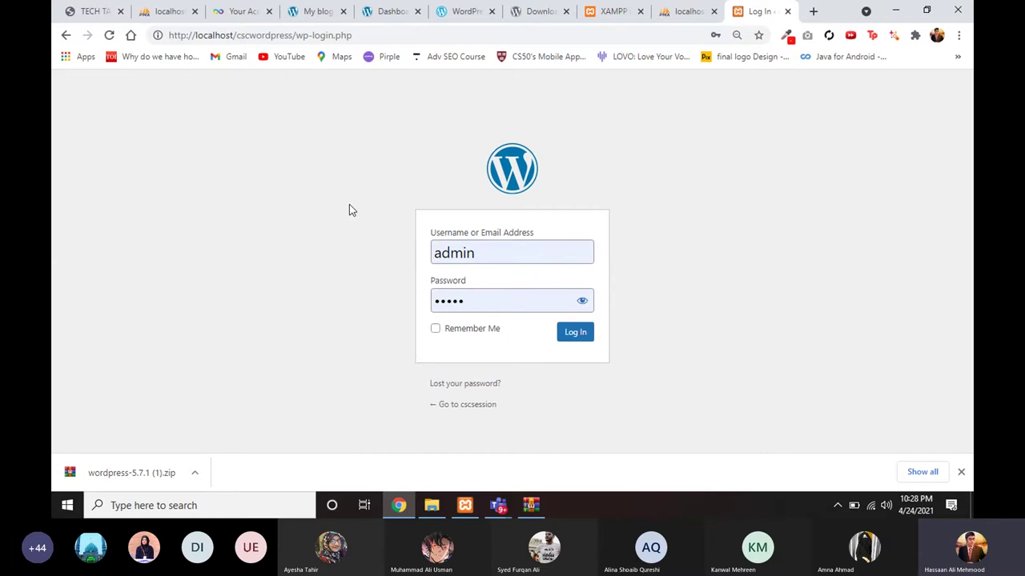
left_click_drag(296, 36, 358, 35)
left_click(315, 35)
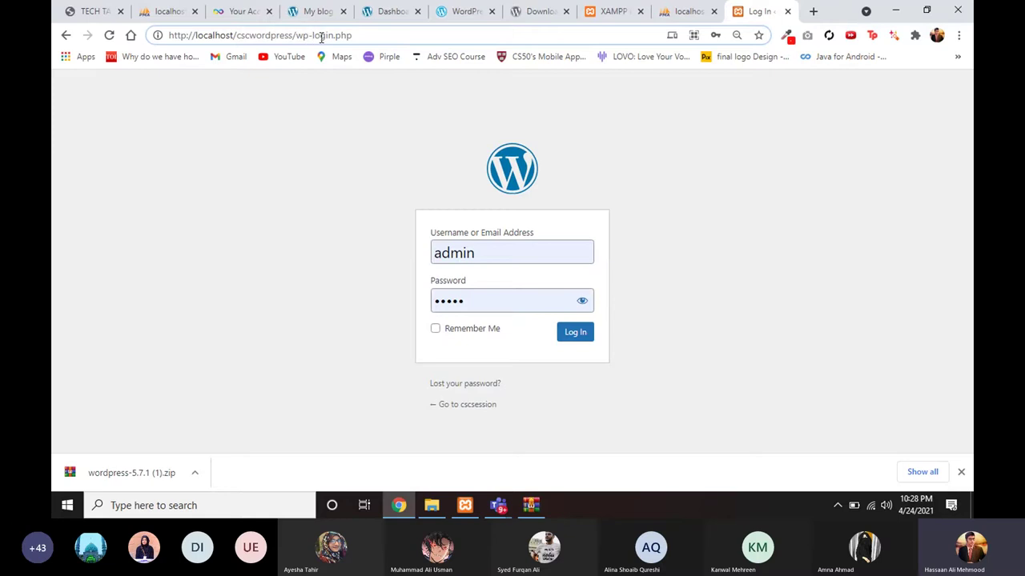
left_click(472, 251)
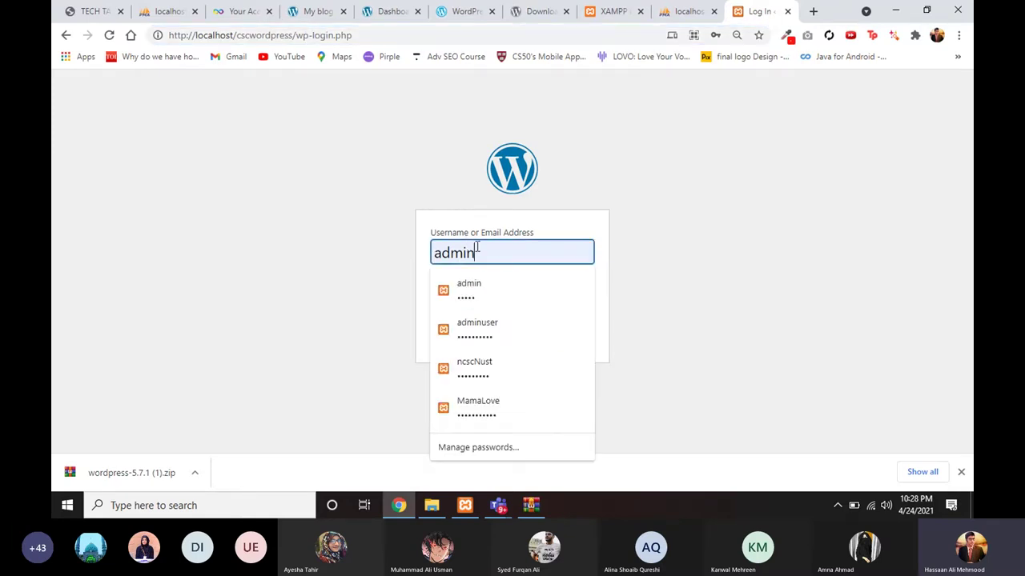
key("Down")
key("Return")
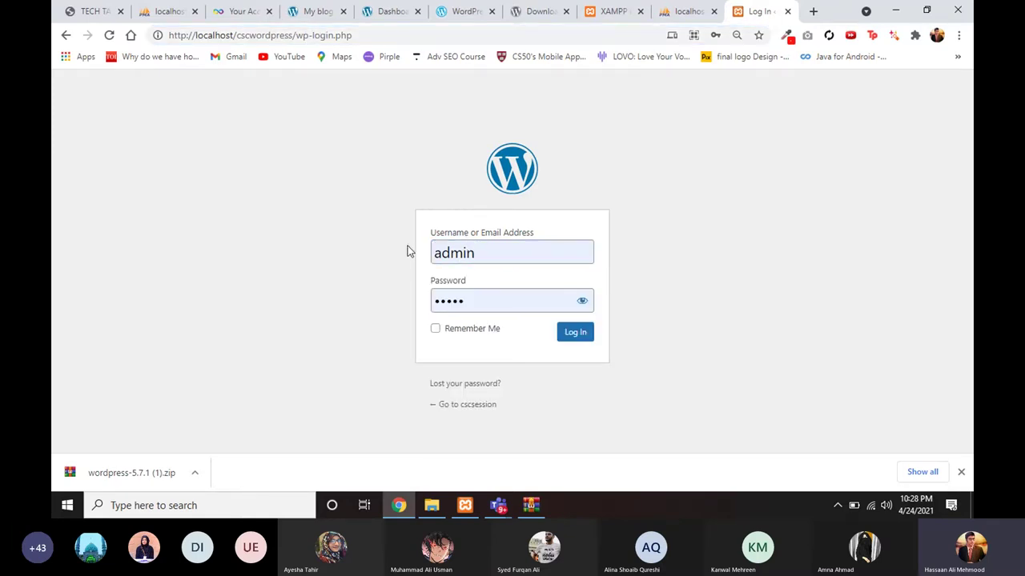
left_click(570, 340)
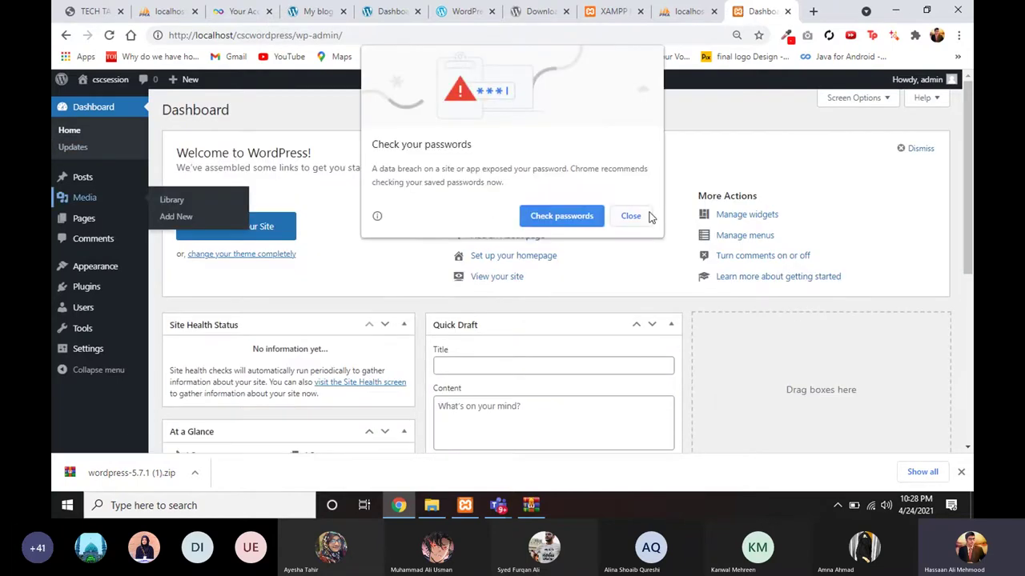
Step: Close Chrome's 'Check your passwords' bubble and look over the cscsession Dashboard
left_click(631, 216)
scroll(490, 265, "down", 1)
scroll(467, 291, "up", 1)
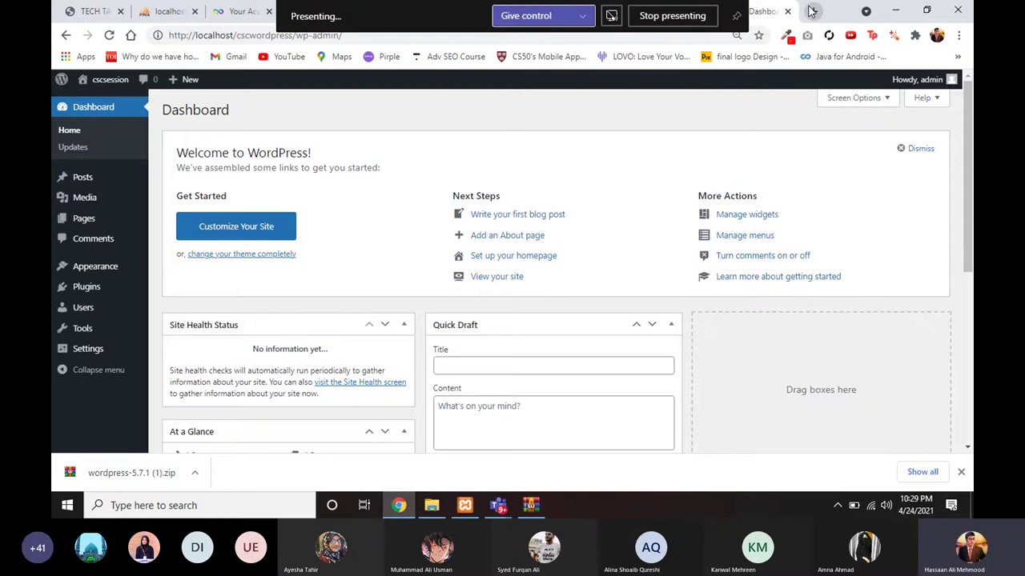
Step: In a new Chrome tab, bring up File Explorer and open Quick access > Assets
left_click(812, 12)
type("in")
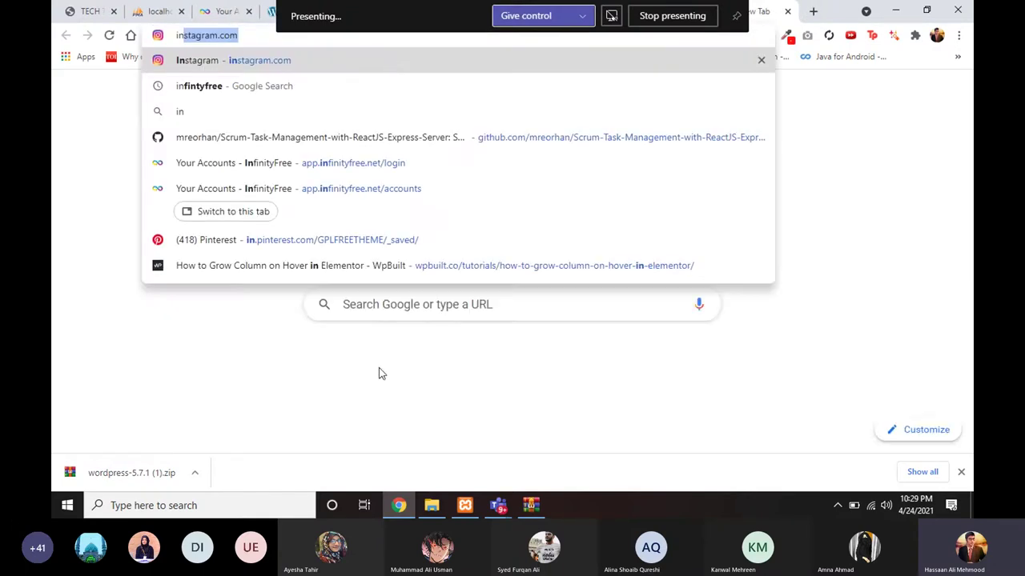
left_click(431, 505)
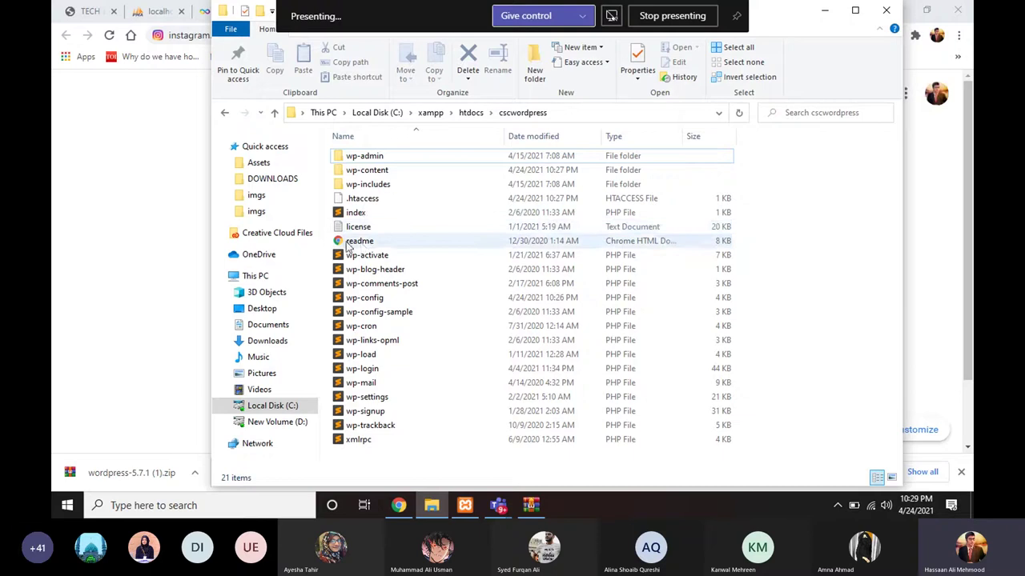
left_click(268, 164)
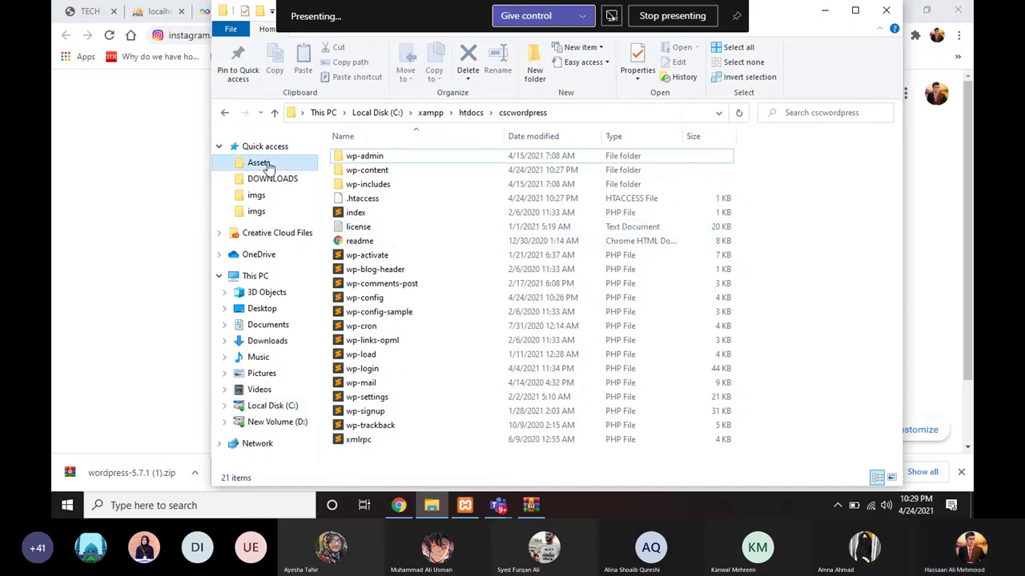
Step: Search the web for infinityfree from Chrome's address bar
left_click(112, 158)
key("ctrl+l")
type("infi")
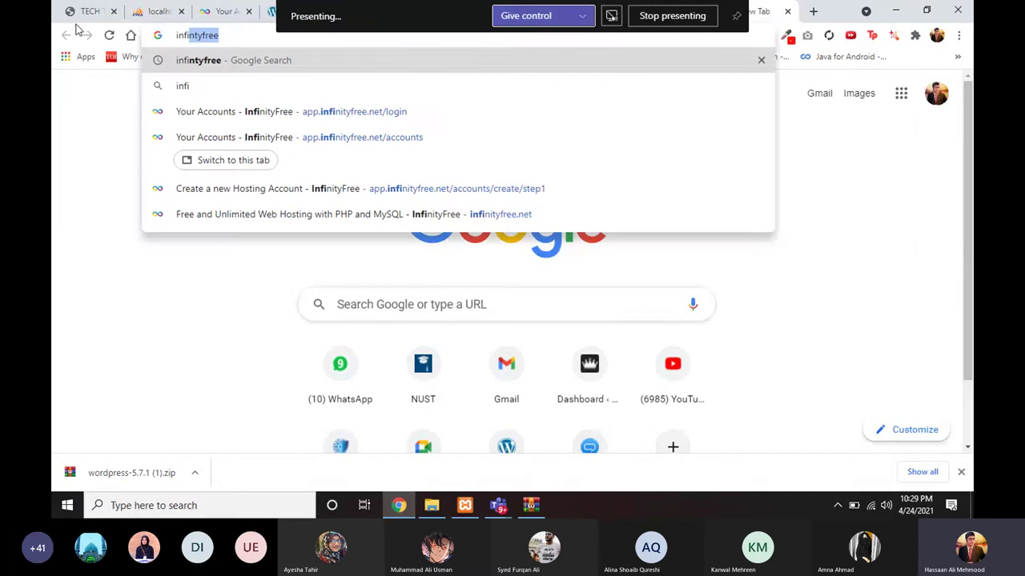
key("Return")
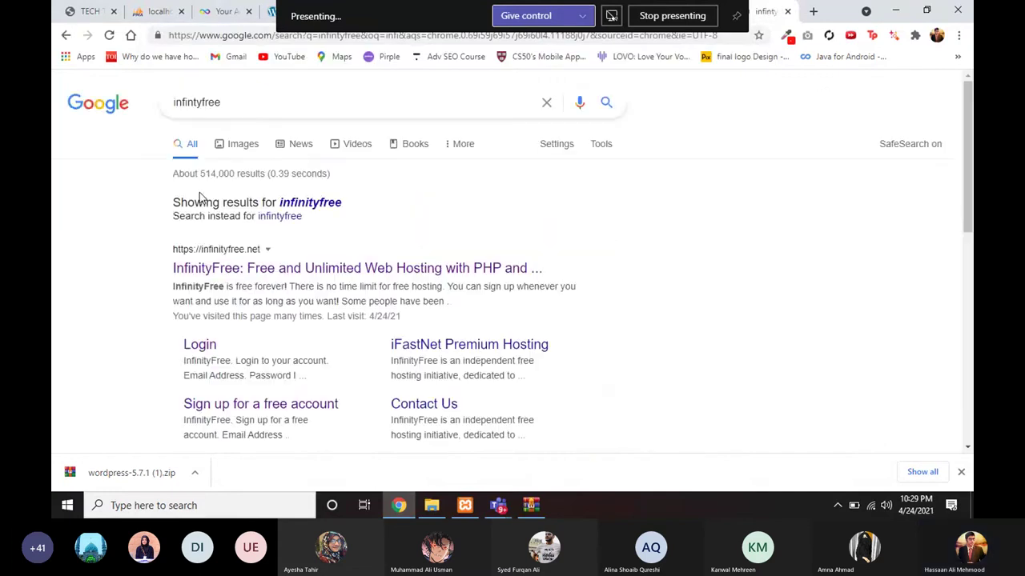
Step: Open the InfinityFree home page and its Sign Up Now account form
left_click(272, 275)
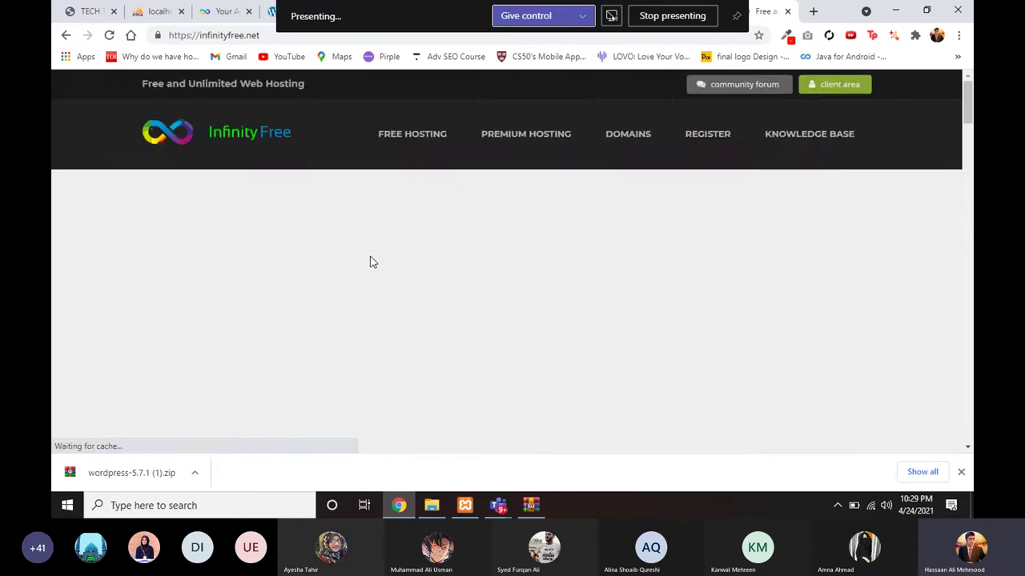
scroll(407, 310, "down", 1)
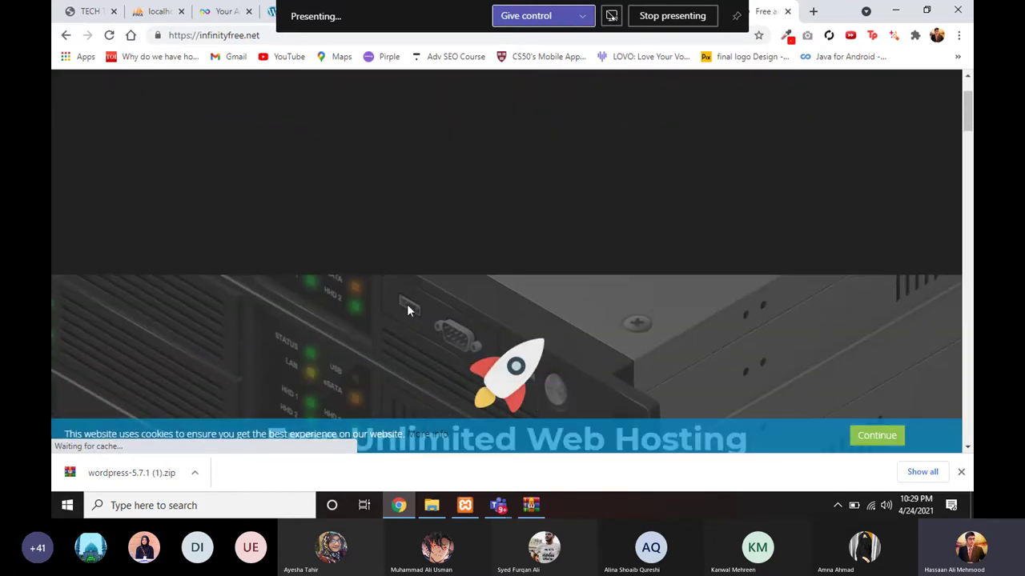
scroll(407, 310, "down", 1)
scroll(406, 305, "down", 1)
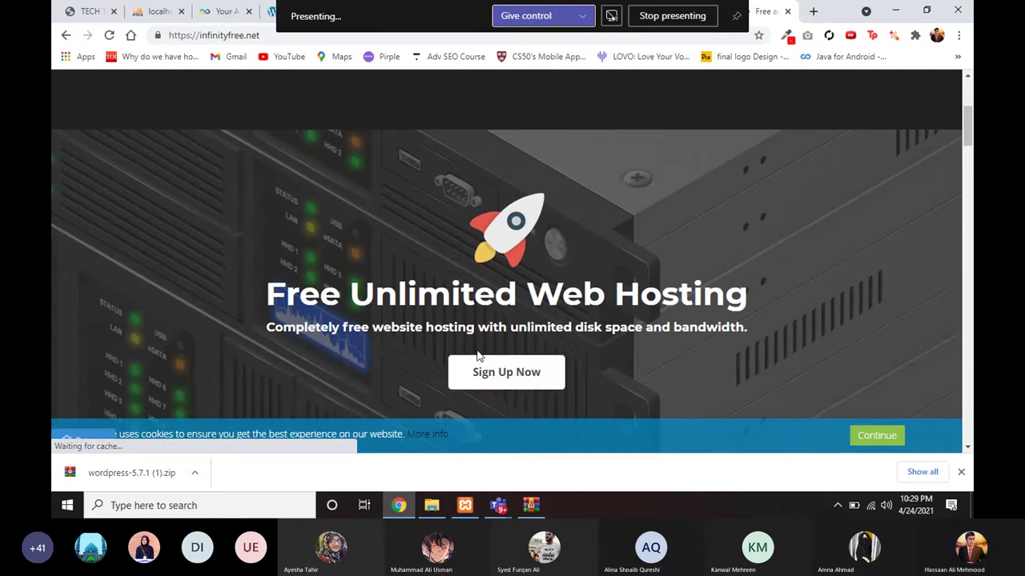
left_click(489, 378)
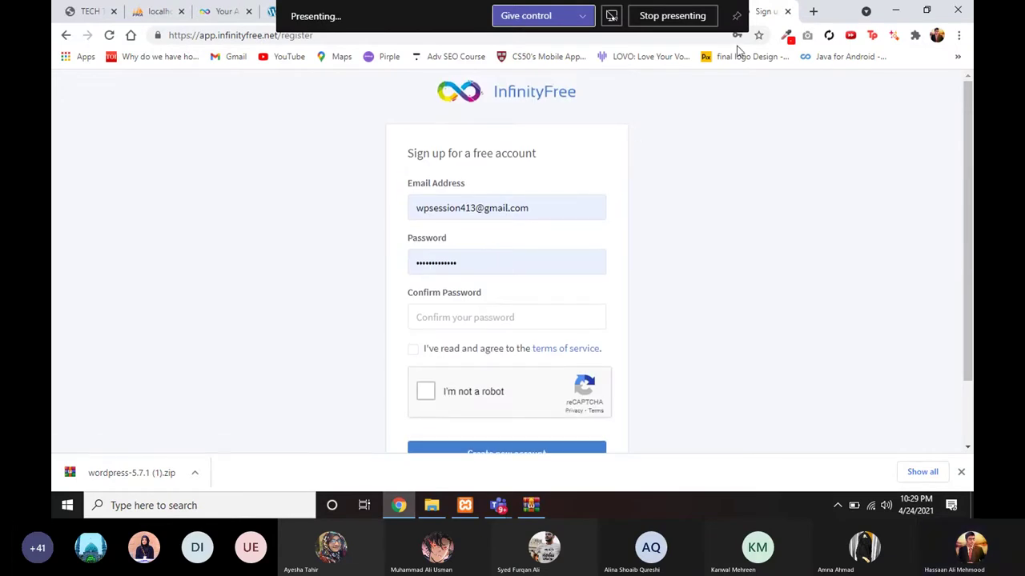
Step: Switch from the sign-up form to the Sign in page for an existing account
left_click(555, 208)
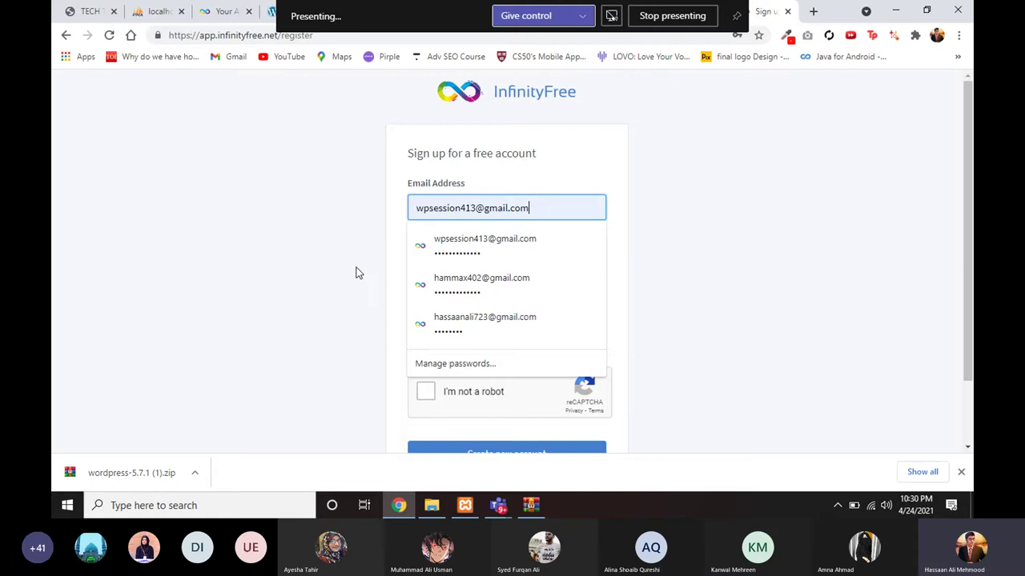
left_click(399, 260)
scroll(400, 264, "down", 1)
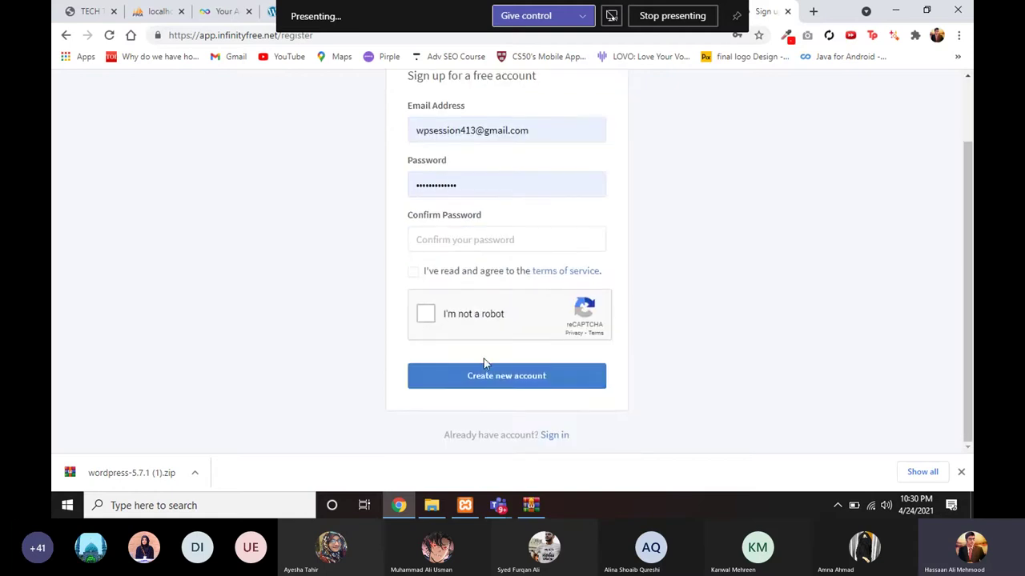
left_click(553, 436)
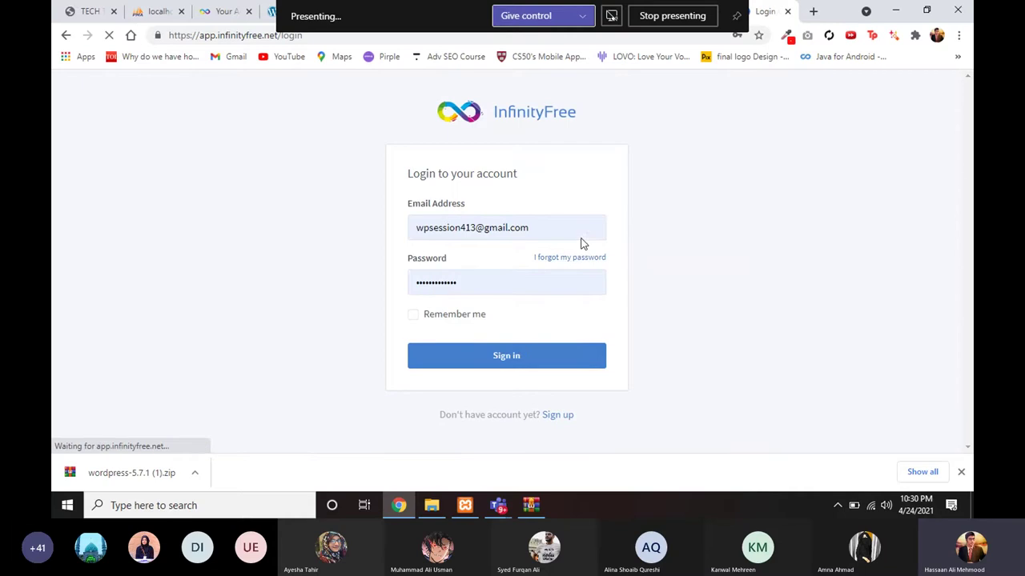
Step: Sign in with the saved credentials and scroll through the five hosting accounts
left_click(494, 362)
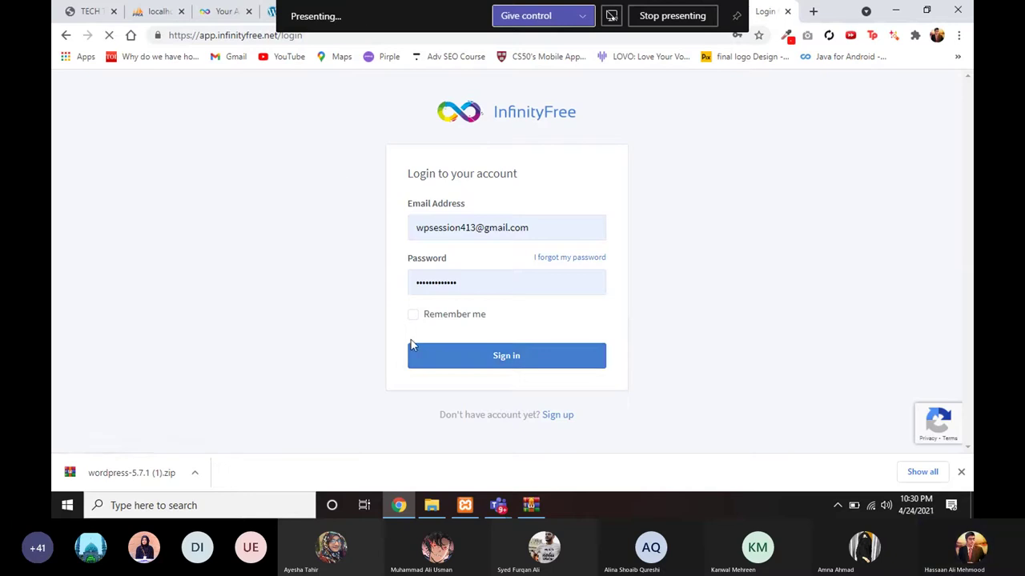
left_click(463, 365)
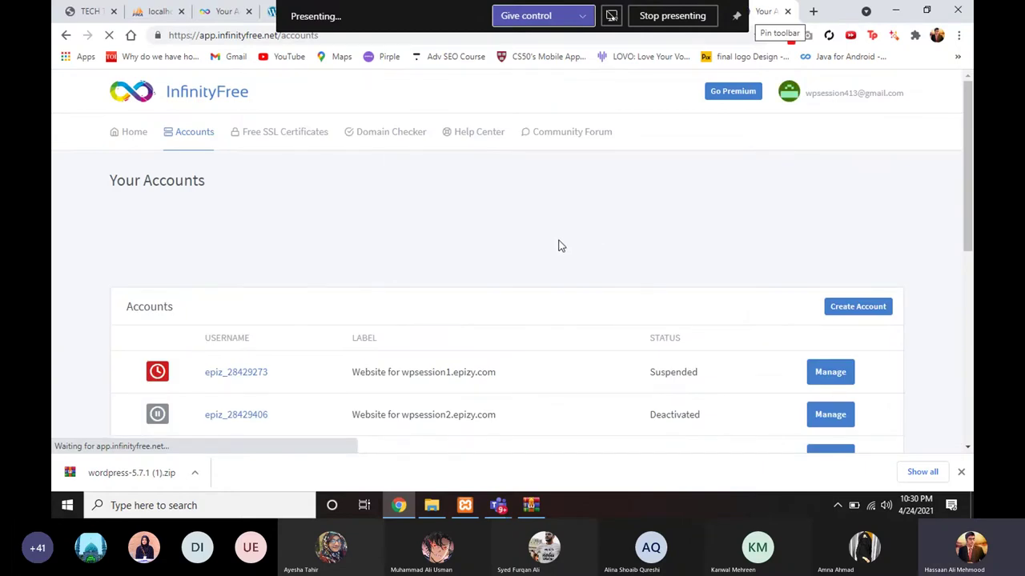
scroll(496, 346, "down", 1)
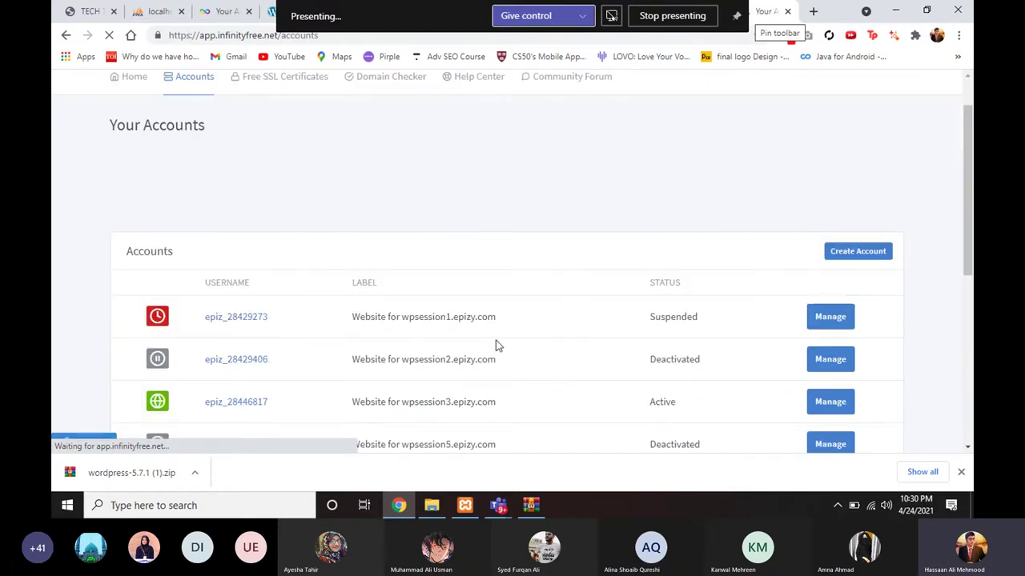
scroll(496, 346, "down", 3)
scroll(432, 320, "up", 5)
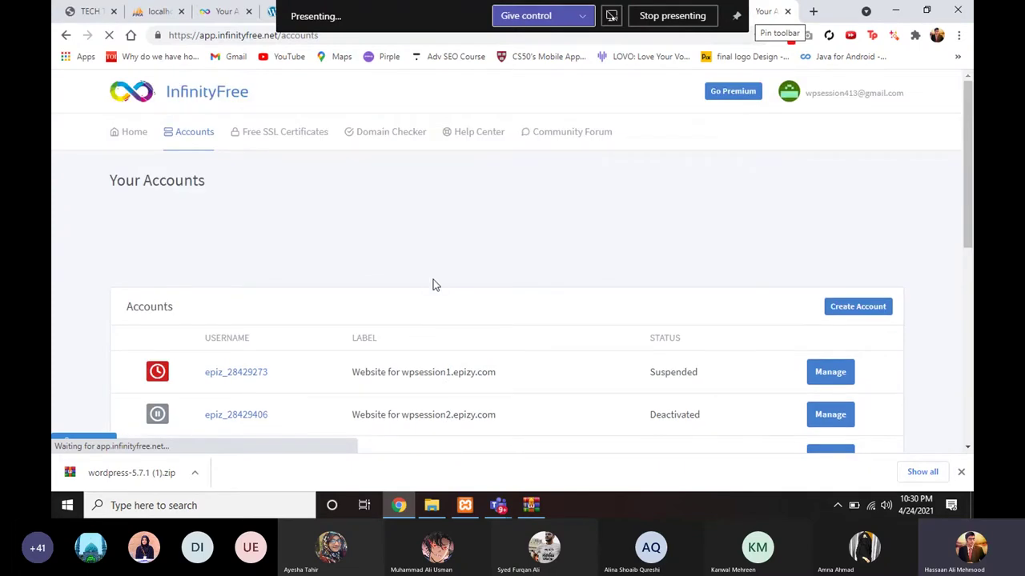
scroll(407, 237, "down", 3)
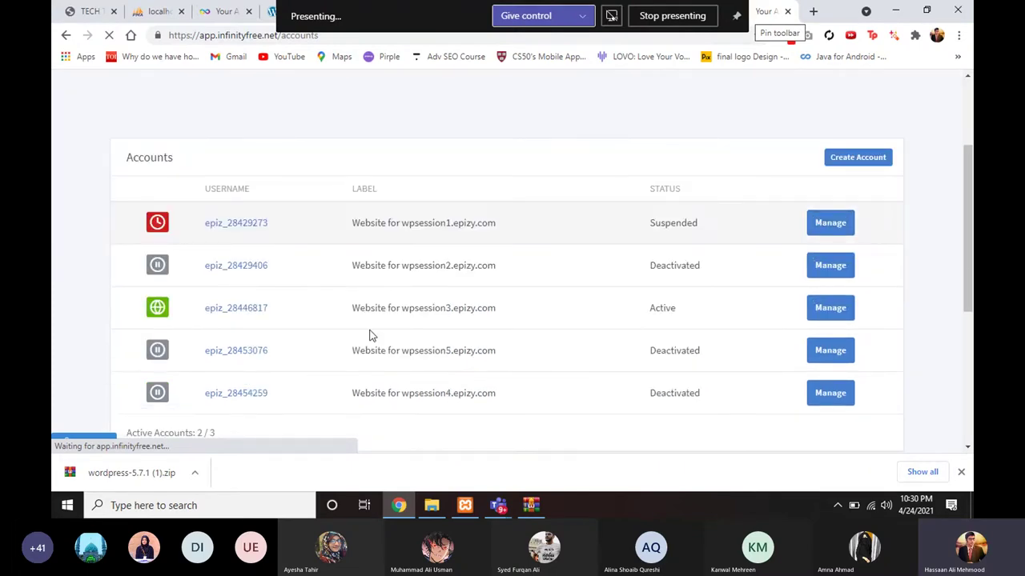
scroll(473, 264, "up", 2)
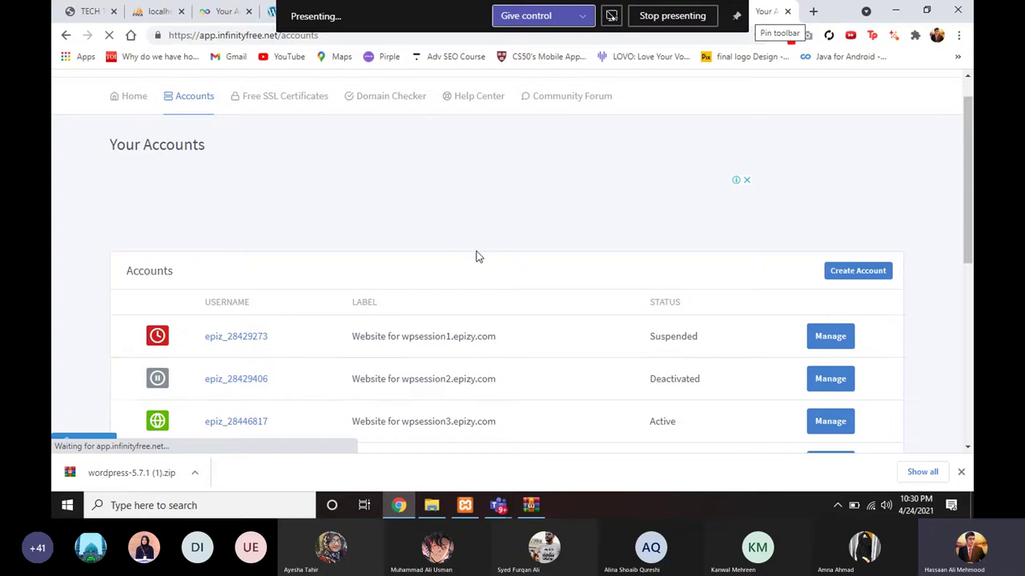
scroll(476, 256, "up", 1)
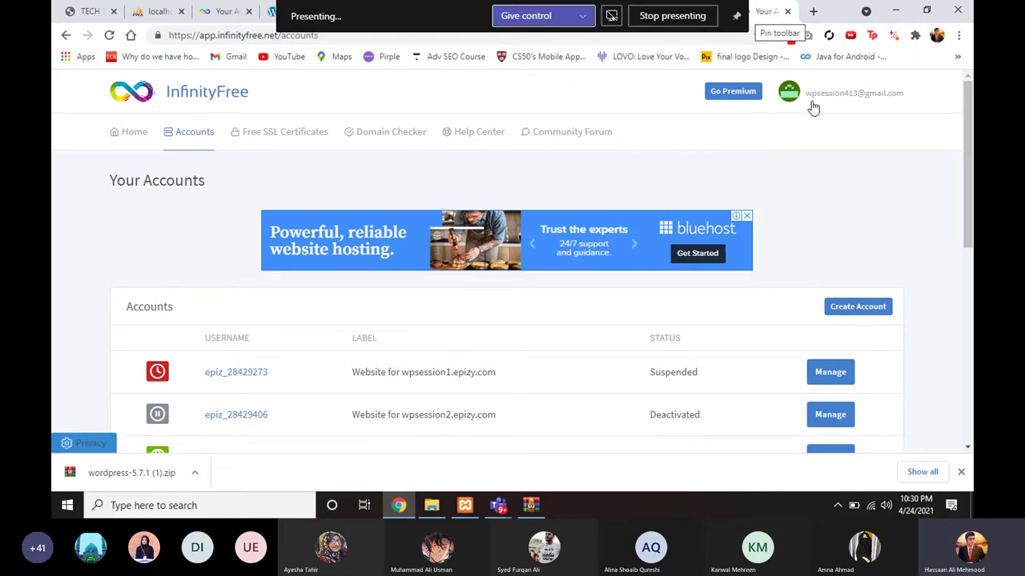
Step: Minimise Chrome and File Explorer to bring the Tech Talks Episode #6 Teams meeting forward
scroll(652, 302, "down", 1)
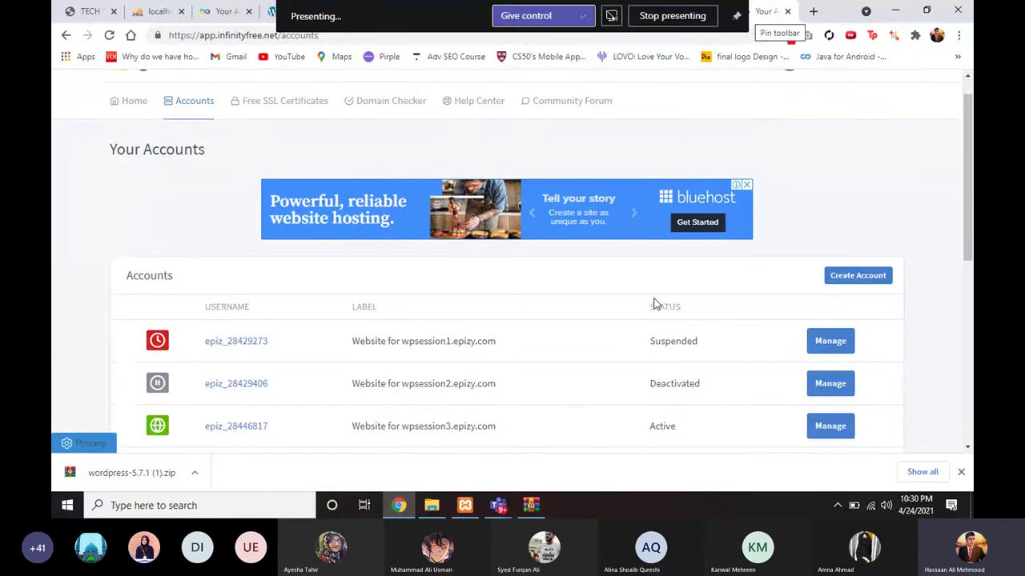
scroll(608, 322, "up", 1)
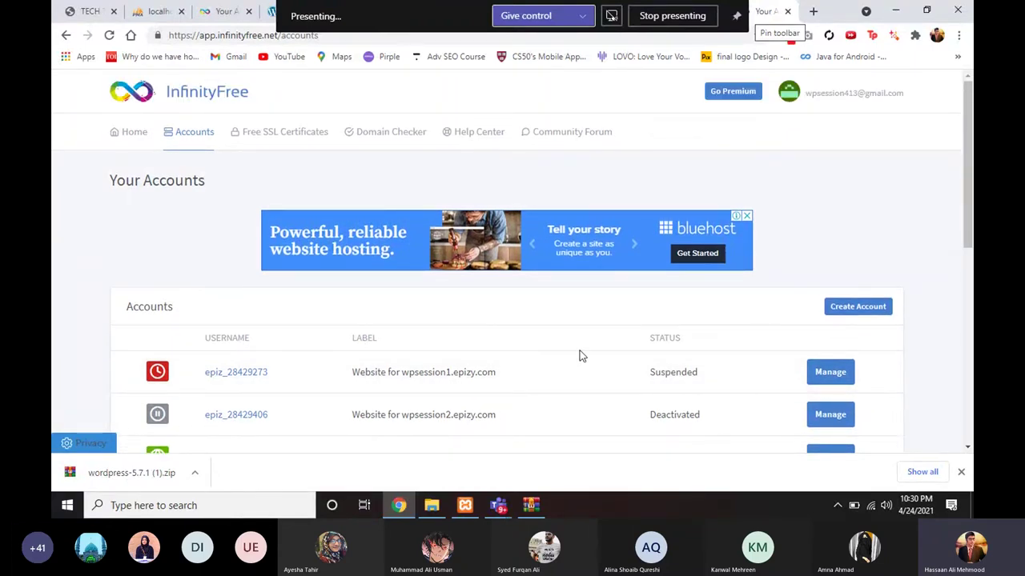
scroll(578, 356, "down", 1)
scroll(579, 363, "up", 1)
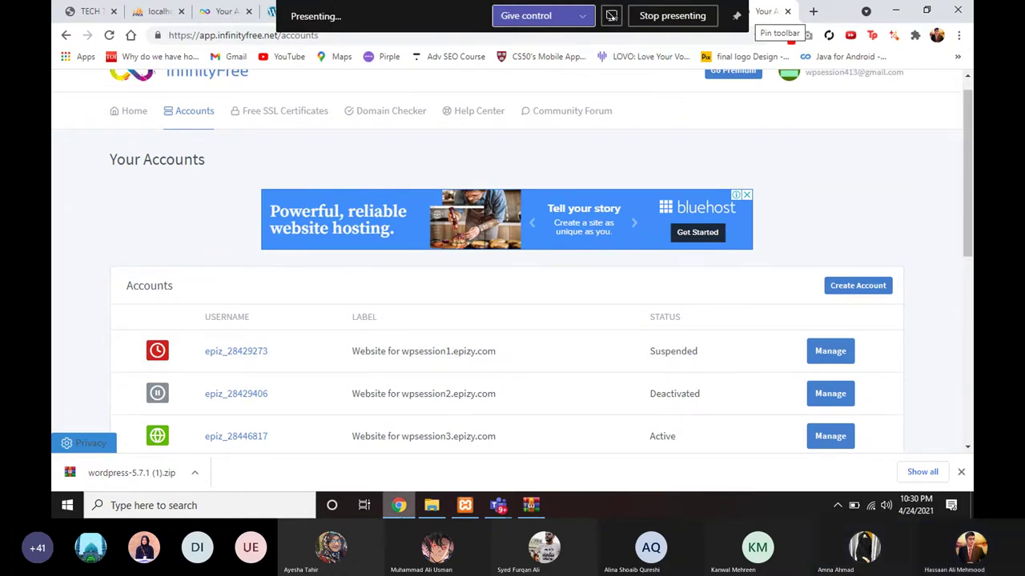
left_click(896, 10)
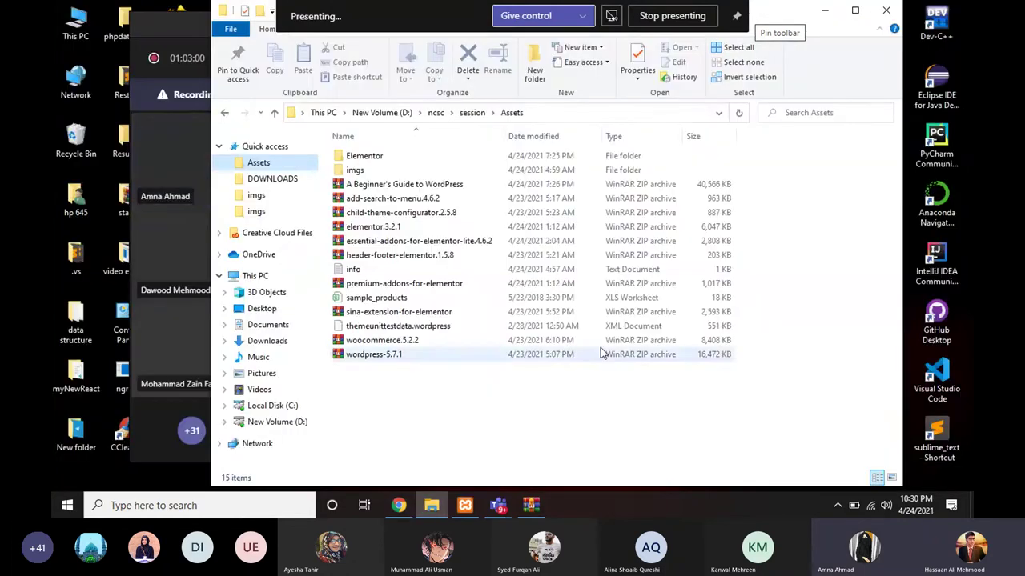
left_click(825, 10)
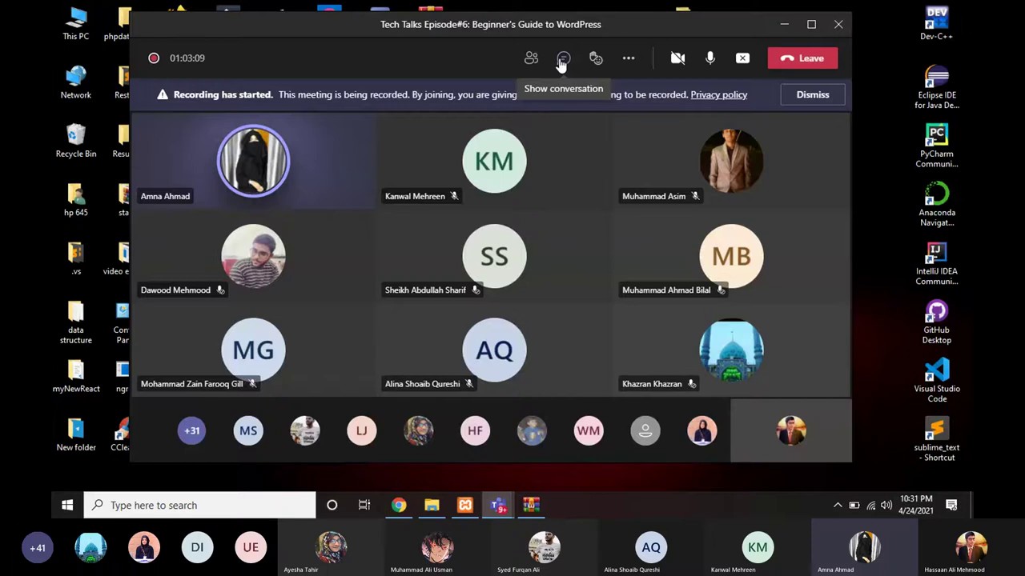
Step: Reload the localhost phpMyAdmin tab in Chrome, then bring up the Assets folder window
left_click(401, 505)
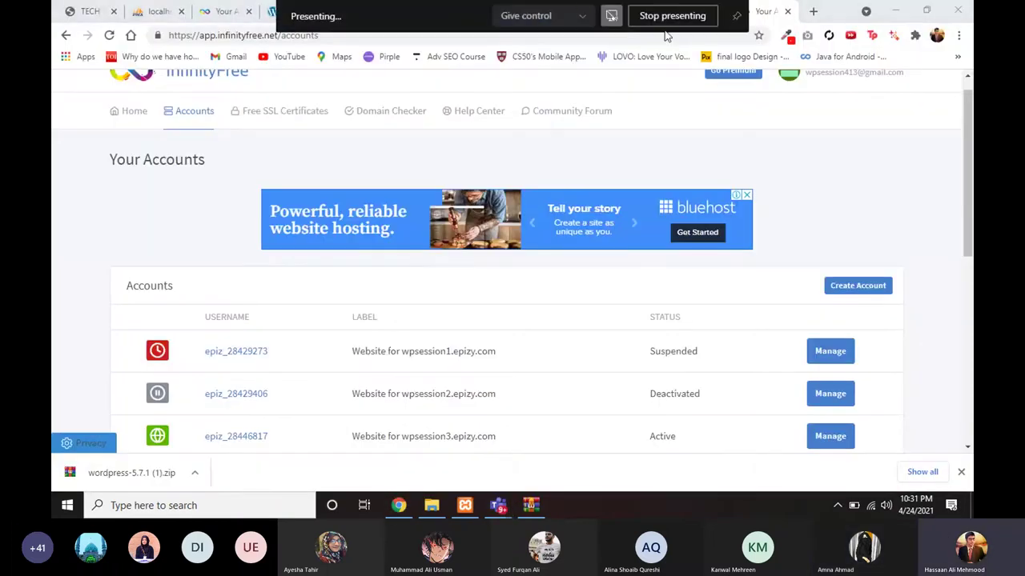
left_click(161, 12)
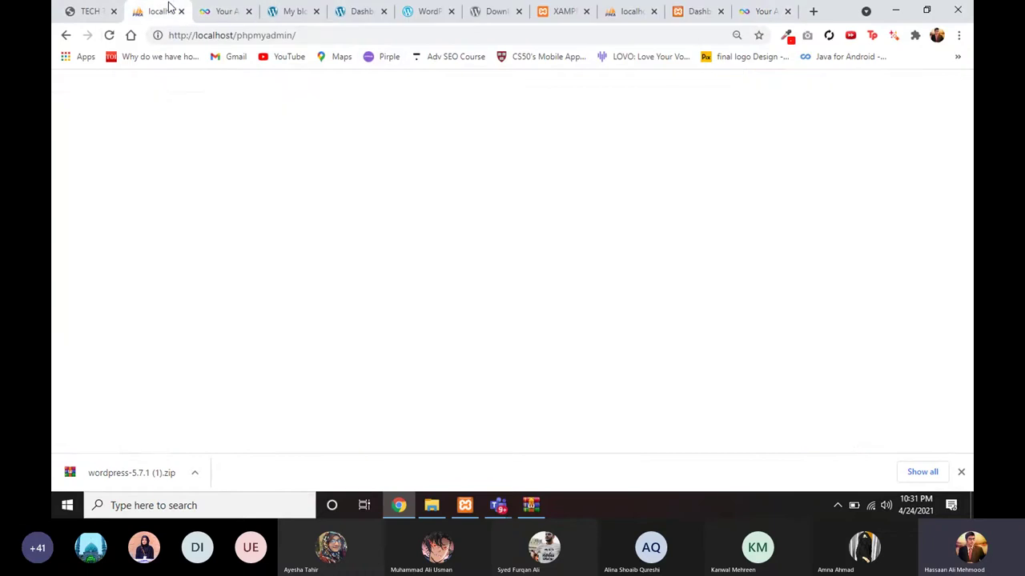
left_click(109, 35)
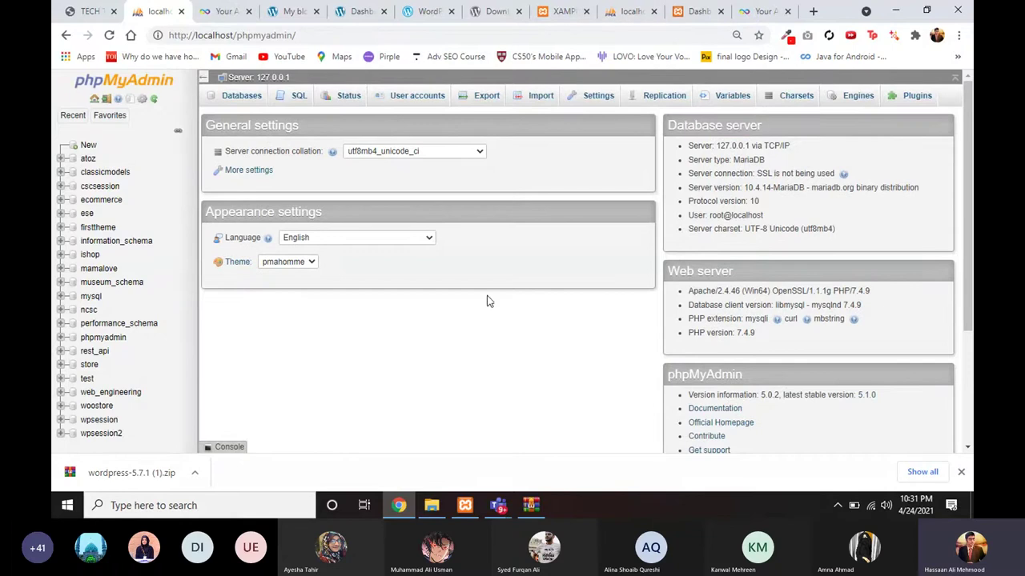
left_click(432, 508)
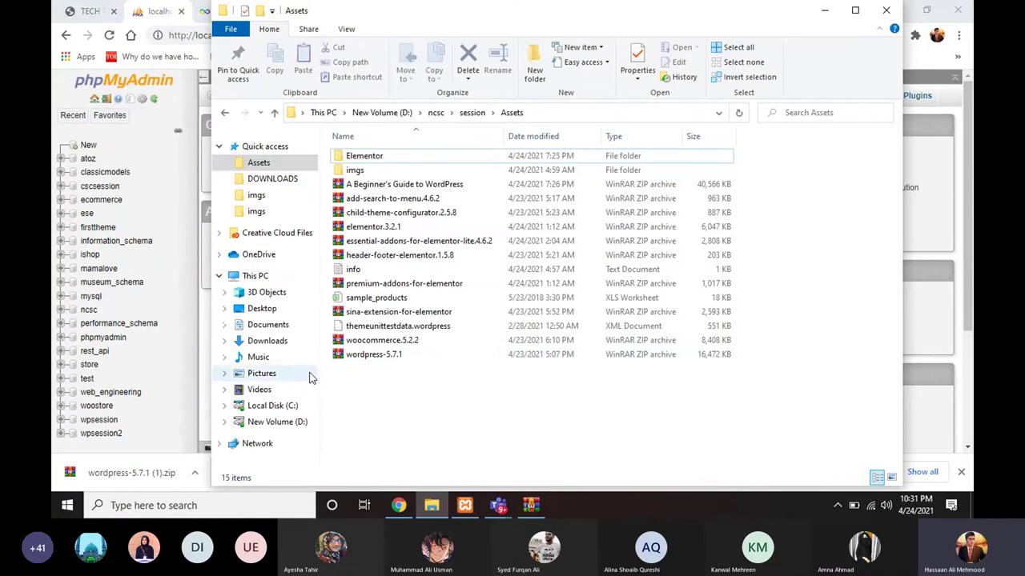
Step: Browse to C: › xampp › htdocs in File Explorer, then minimise the window
left_click(286, 408)
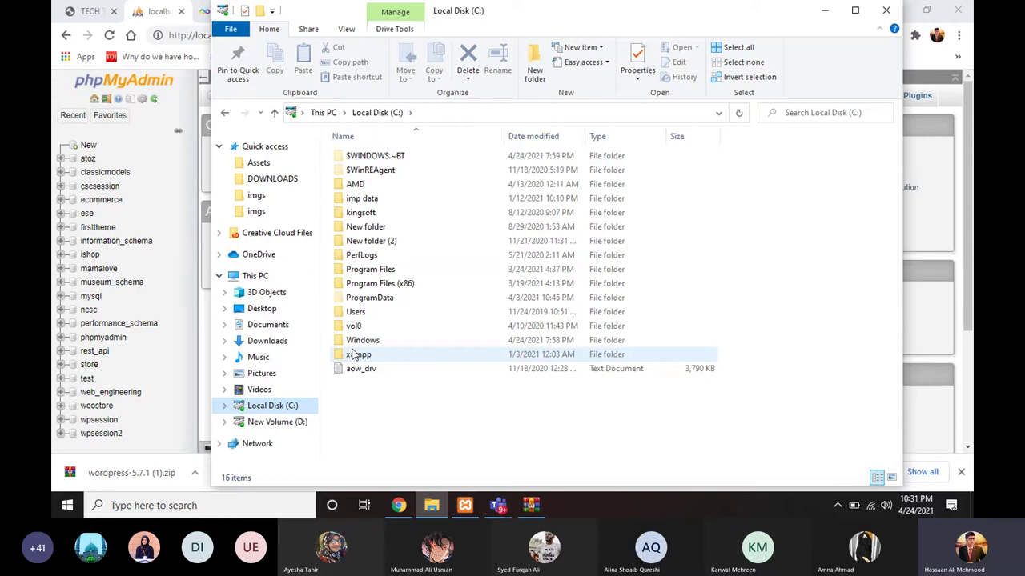
left_click(354, 355)
double_click(355, 355)
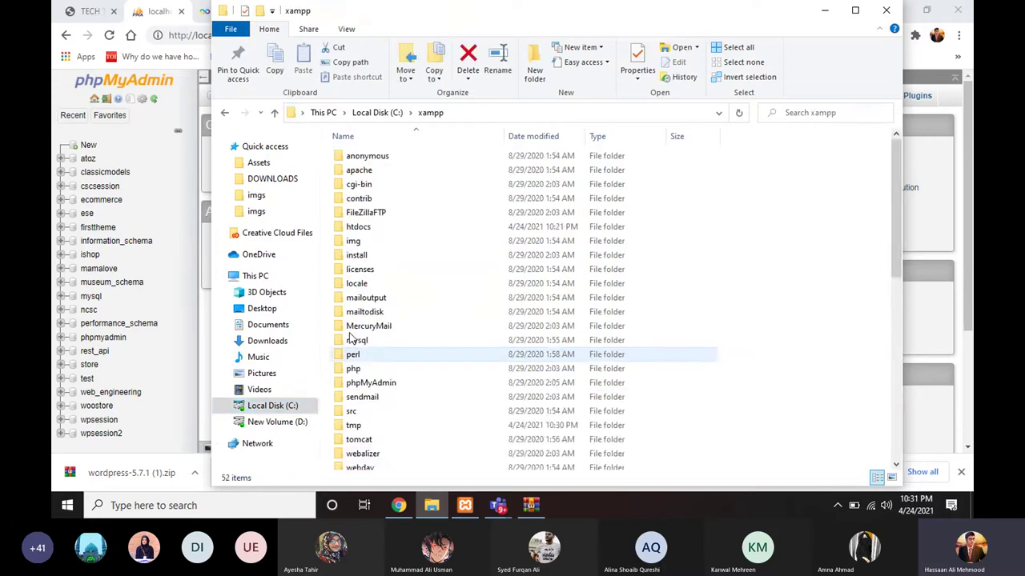
left_click(361, 230)
double_click(360, 230)
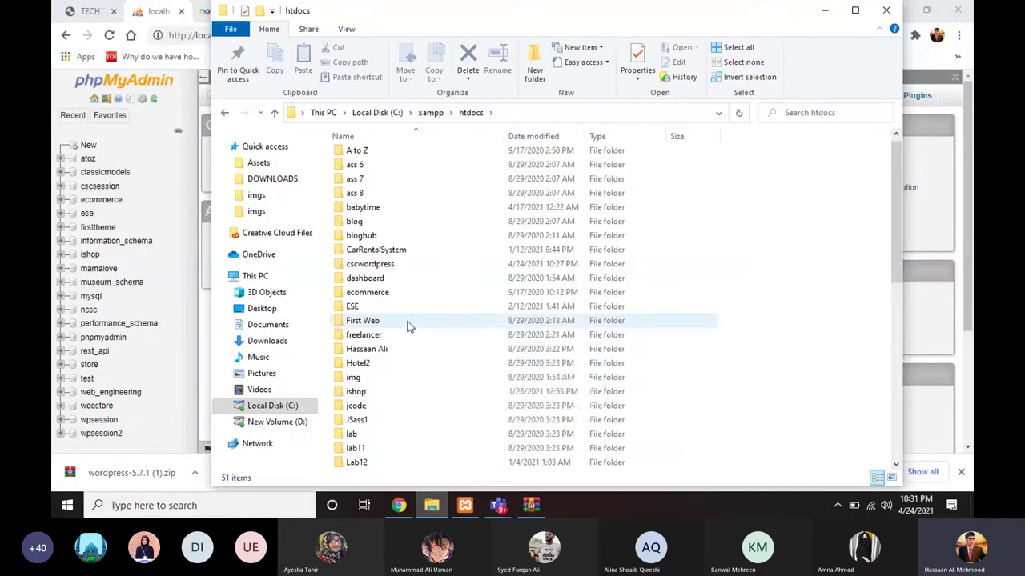
left_click(825, 9)
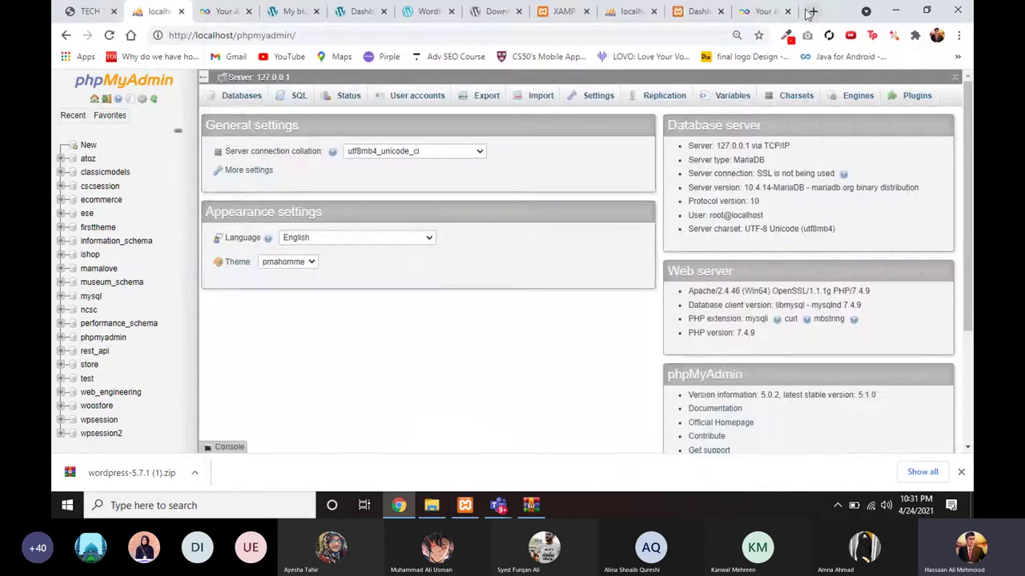
Step: Enter localhost/ in a new Chrome tab, checking the htdocs listing alongside
left_click(811, 11)
type("locaho")
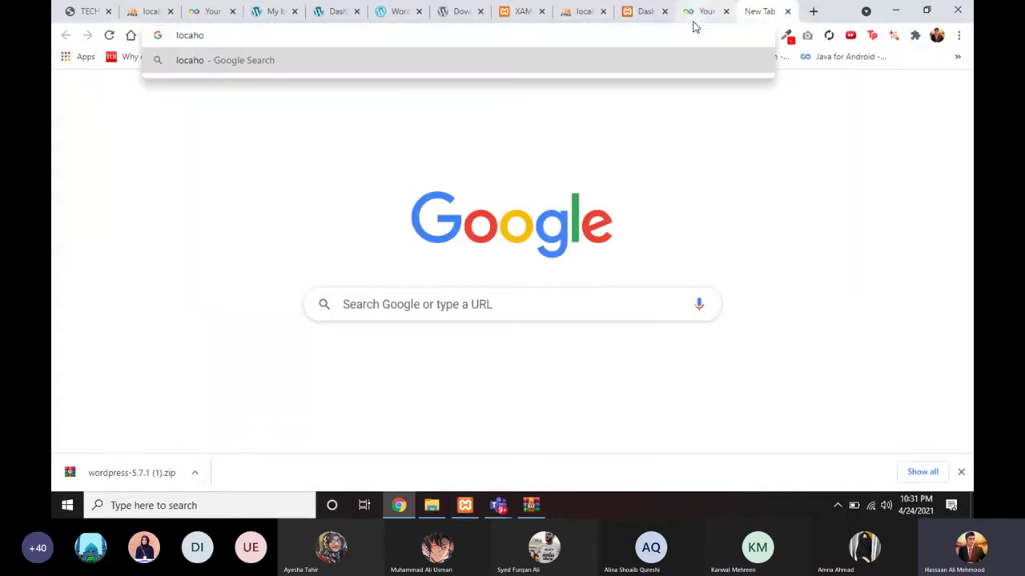
key("BackSpace")
key("BackSpace")
type("lhost/")
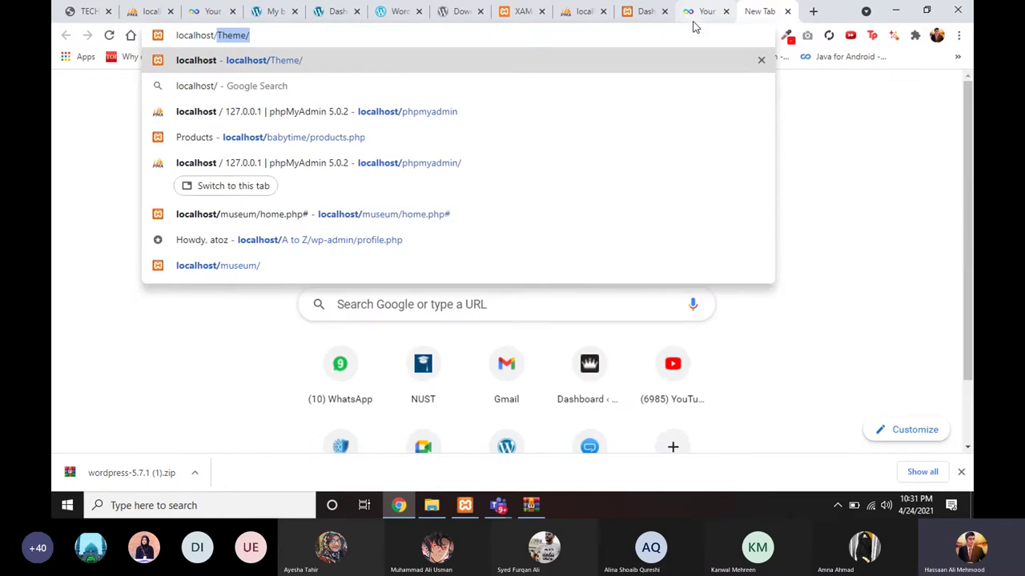
left_click(427, 508)
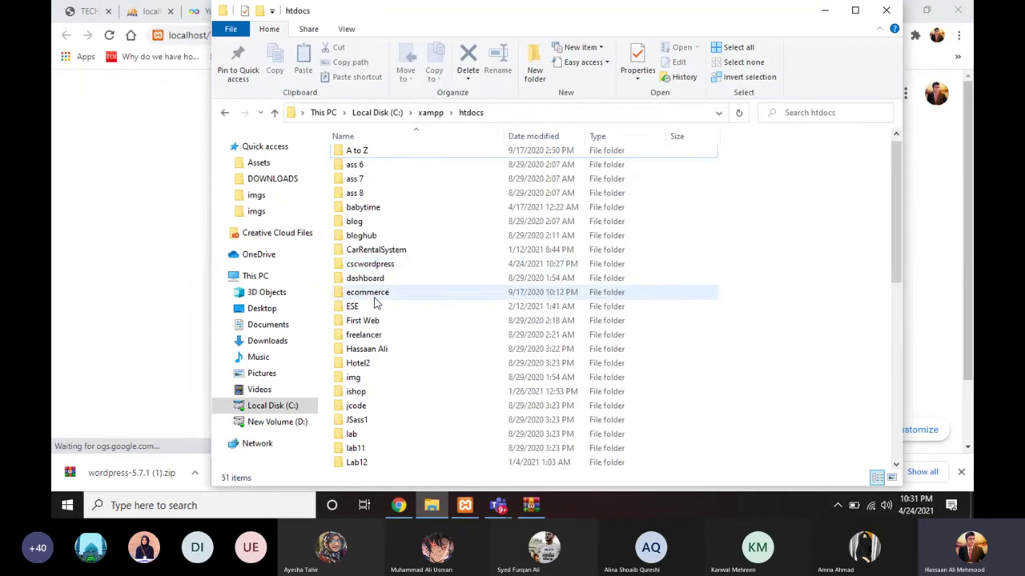
scroll(377, 288, "down", 1)
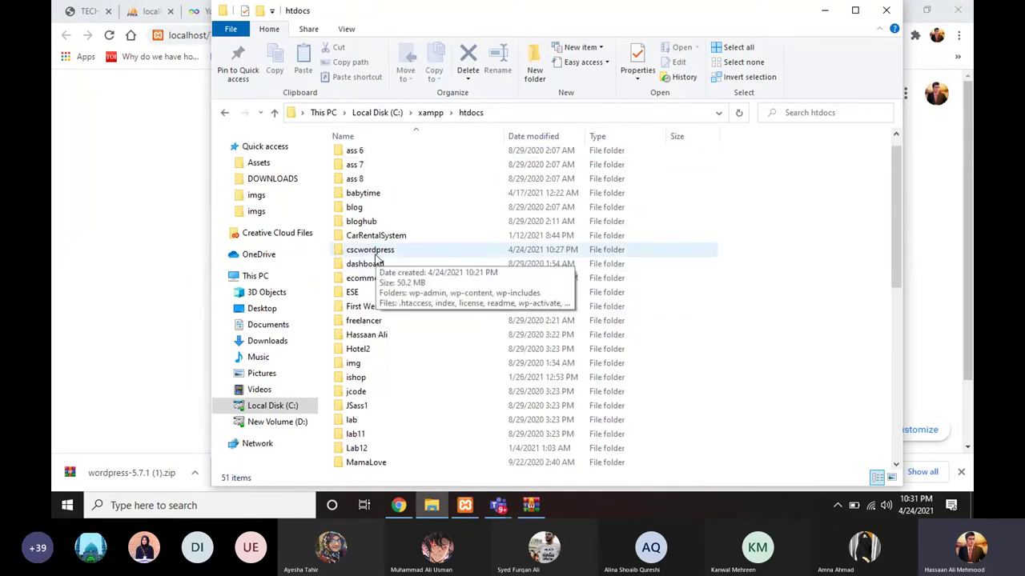
left_click(120, 215)
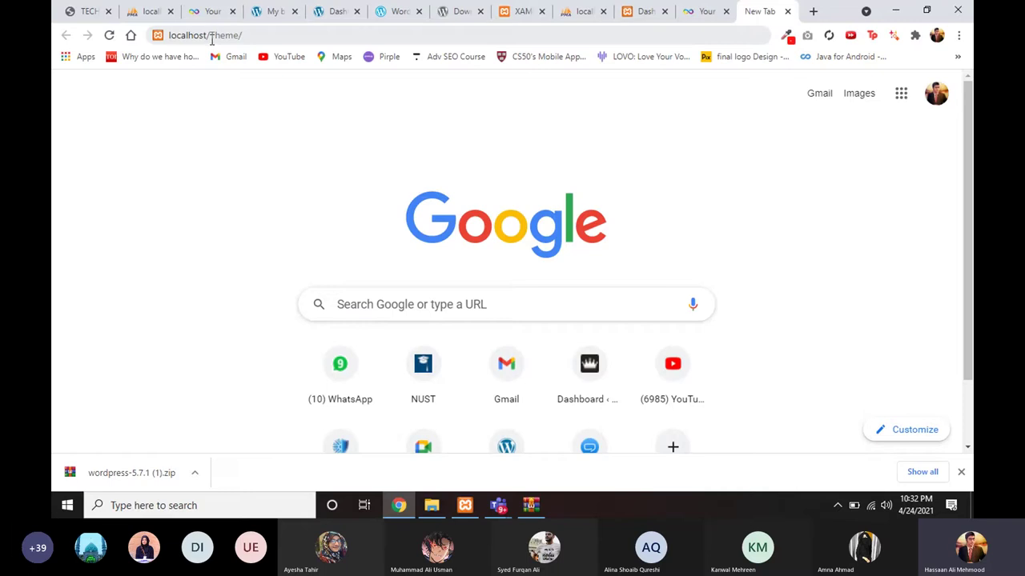
Step: Replace 'Theme/' in the new tab's address with 'csc' without loading it
left_click_drag(210, 36, 267, 35)
type("csc")
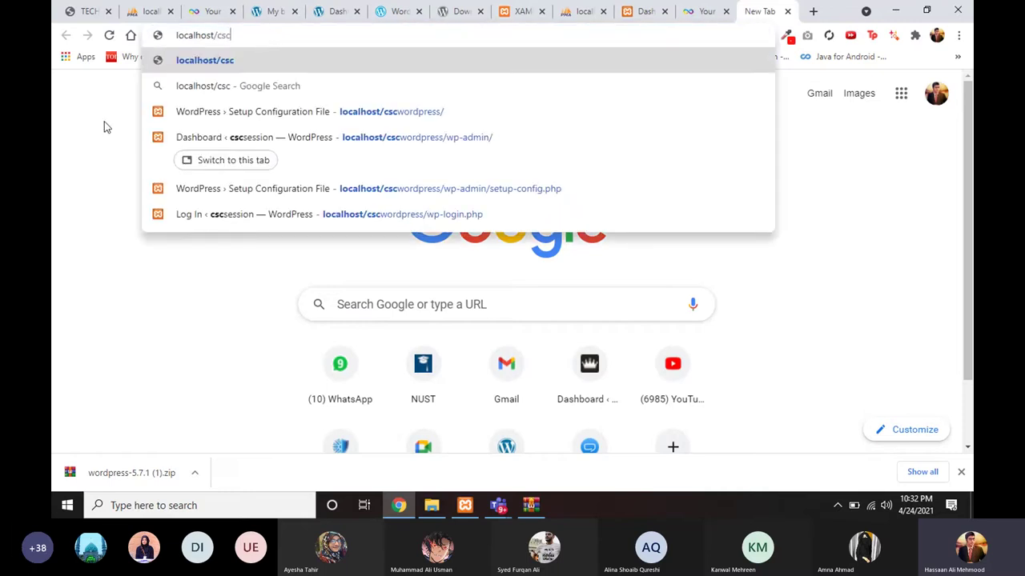
left_click(80, 126)
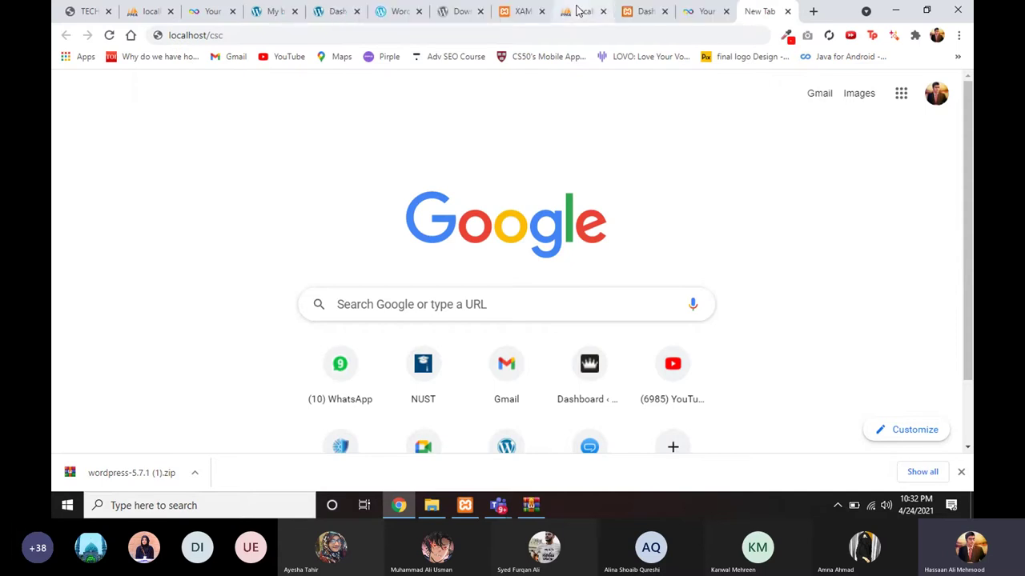
Step: Switch to the cscsession WordPress dashboard tab, then minimise Chrome and the htdocs window
left_click(639, 12)
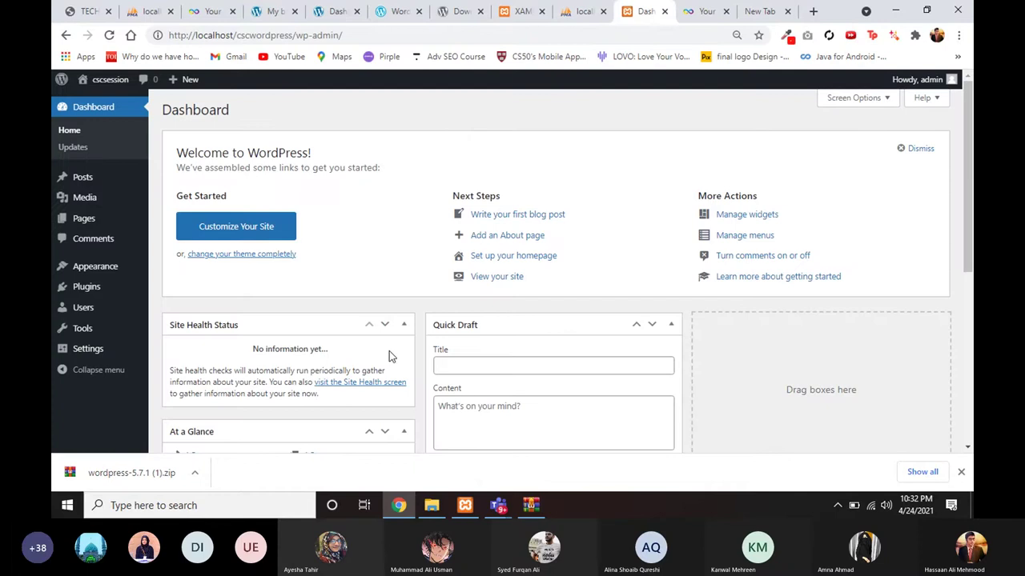
left_click(387, 512)
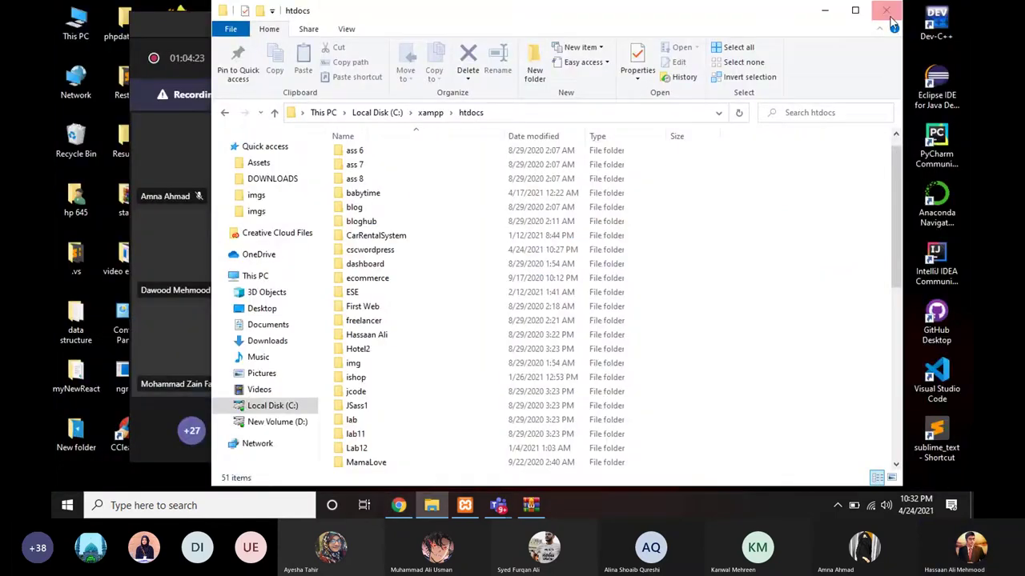
left_click(830, 16)
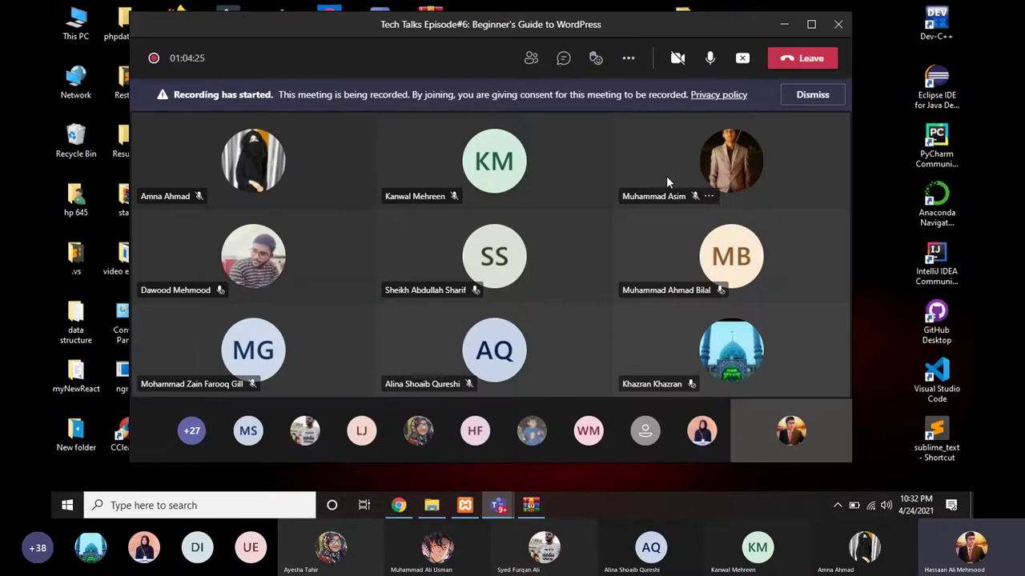
Step: Open the meeting chat panel and scroll through the latest messages
left_click(562, 64)
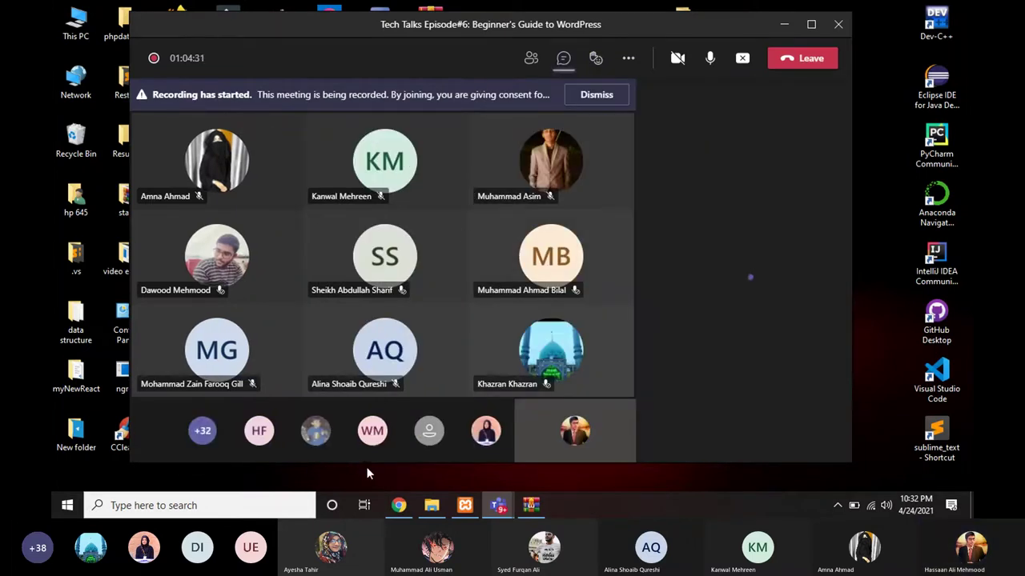
mouse_move(398, 509)
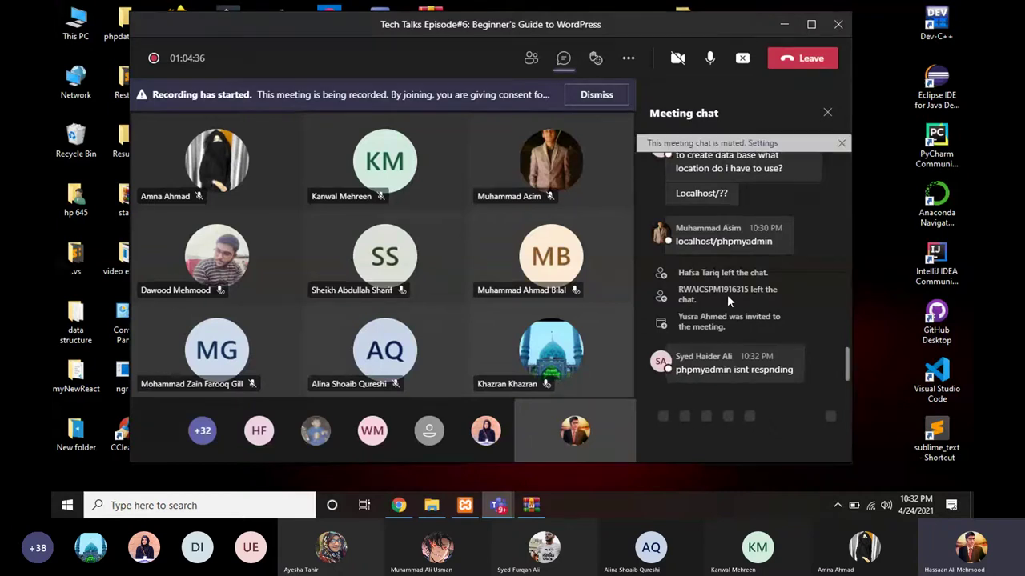
scroll(710, 295, "up", 1)
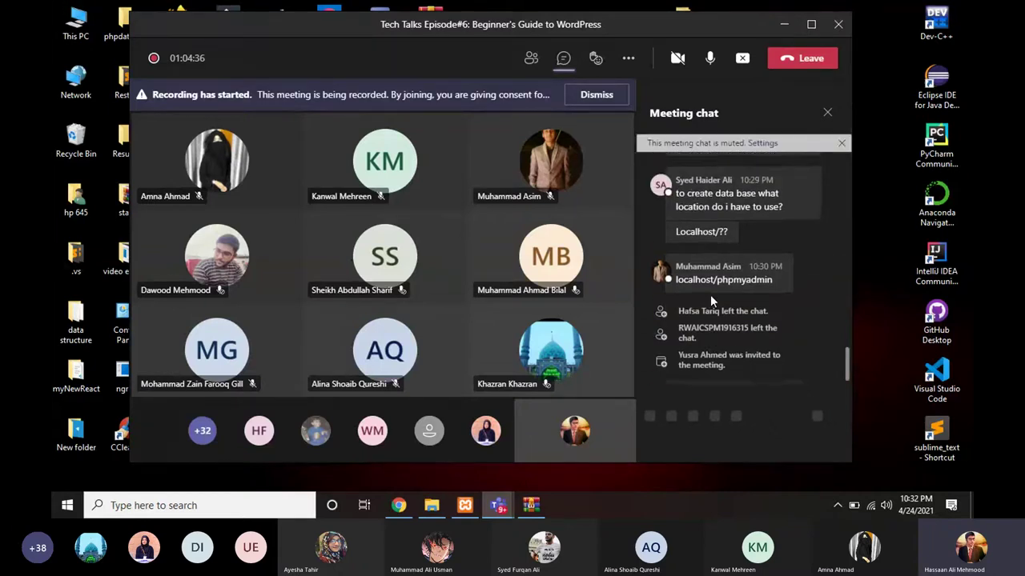
scroll(710, 294, "down", 1)
scroll(710, 295, "up", 1)
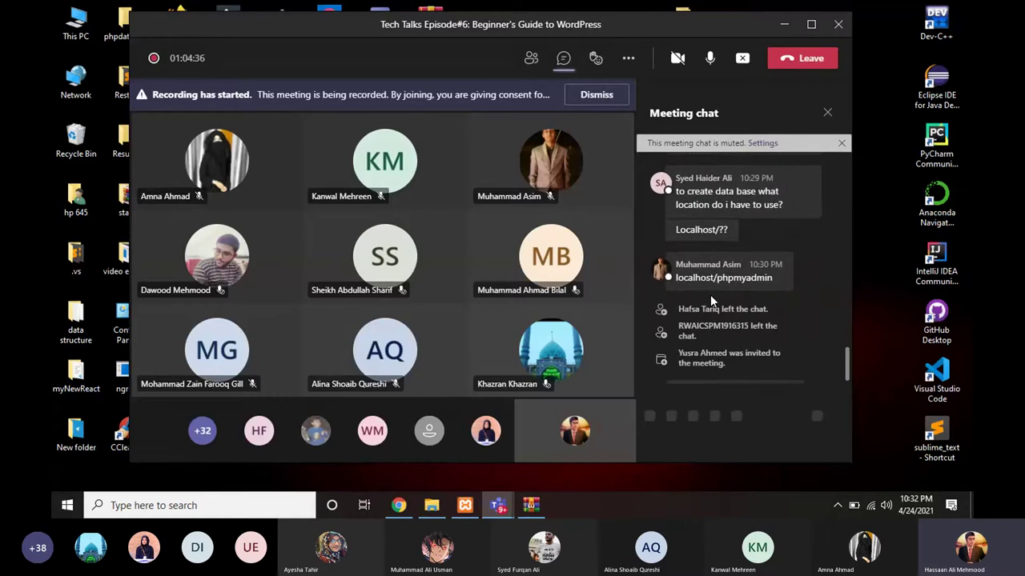
scroll(710, 295, "down", 1)
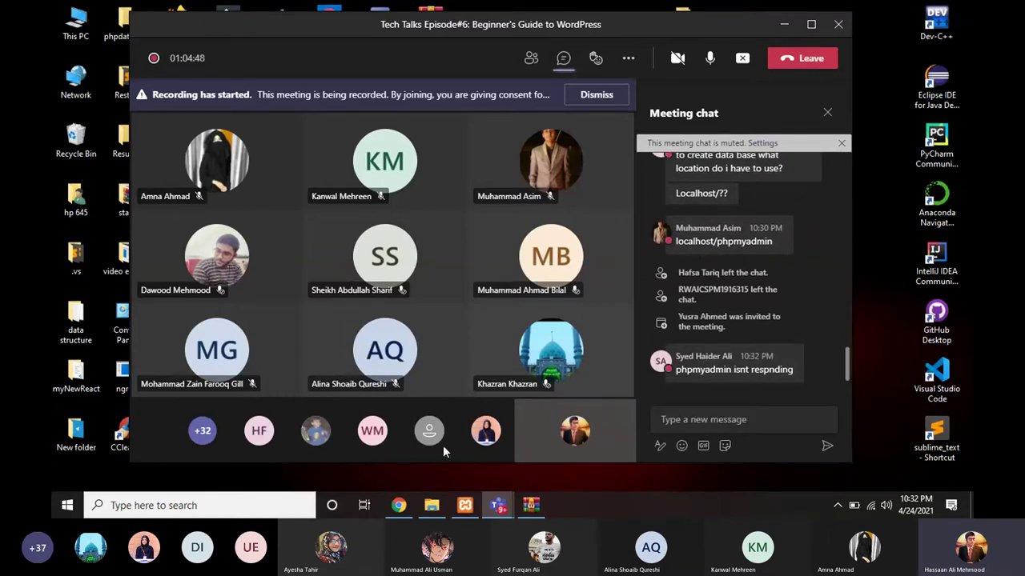
Step: Switch Chrome to the InfinityFree accounts tab, then return to Teams and read the attendees' questions
left_click(397, 506)
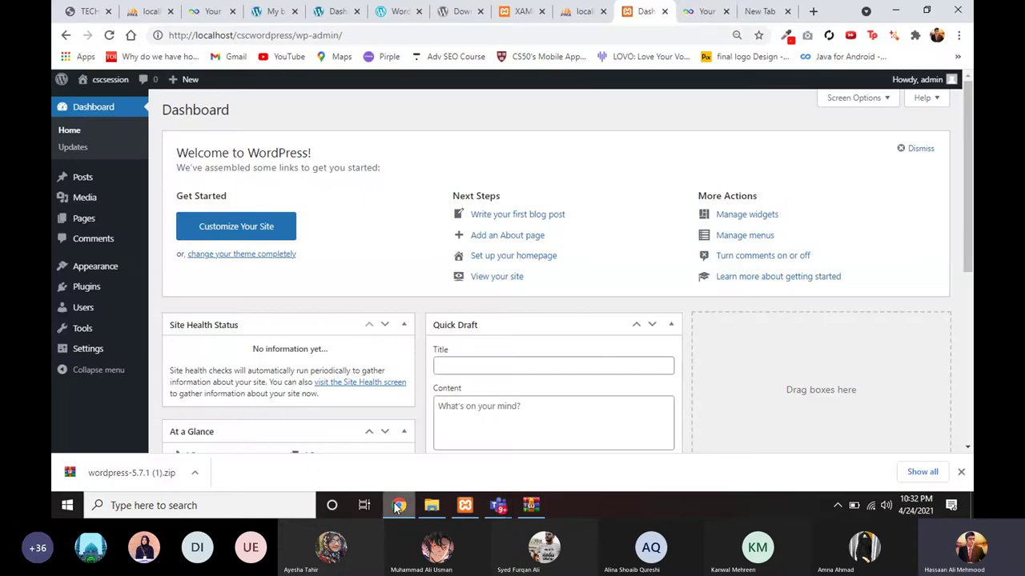
left_click(691, 13)
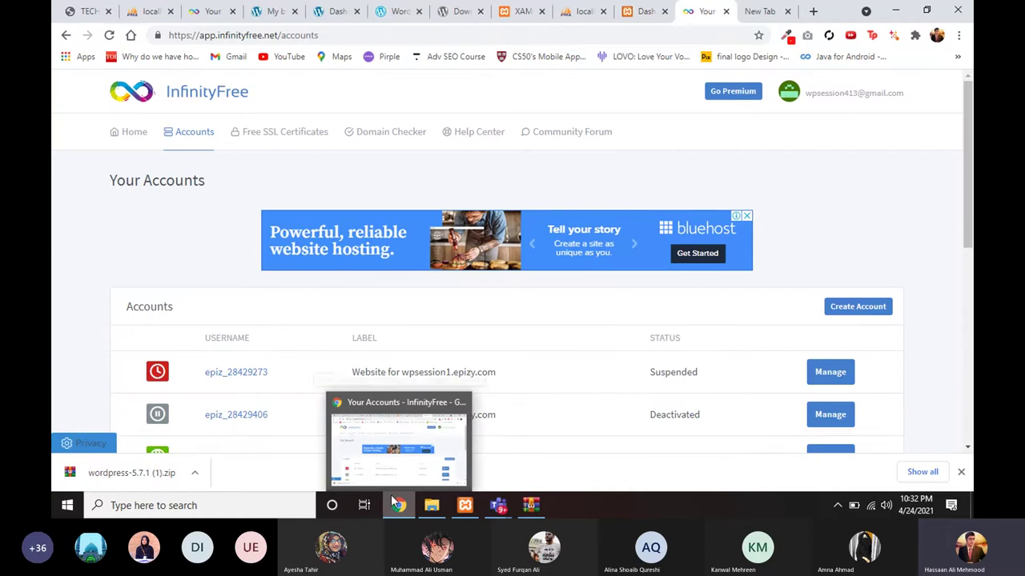
left_click(391, 496)
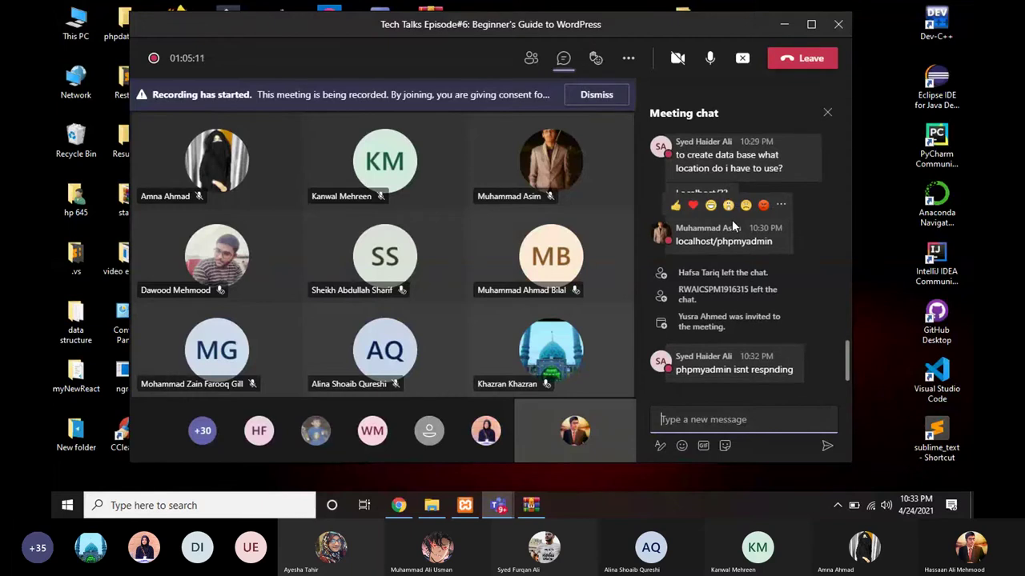
scroll(818, 288, "up", 3)
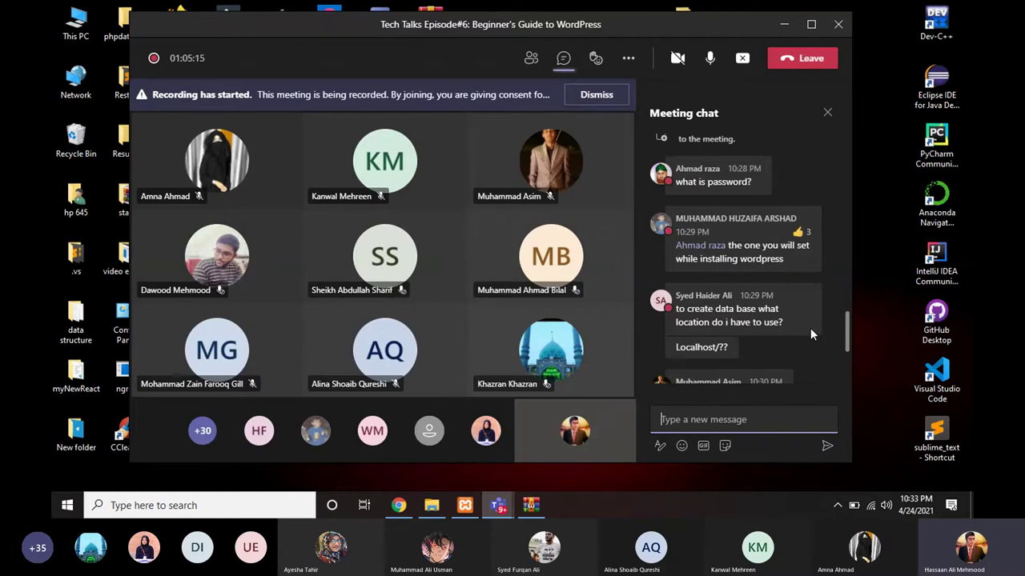
mouse_move(811, 329)
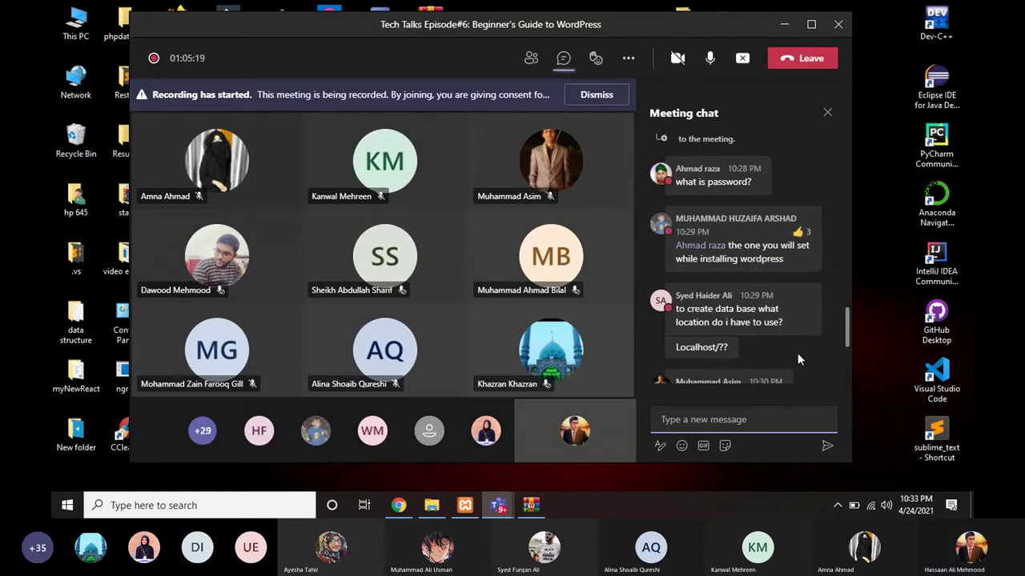
scroll(797, 353, "up", 2)
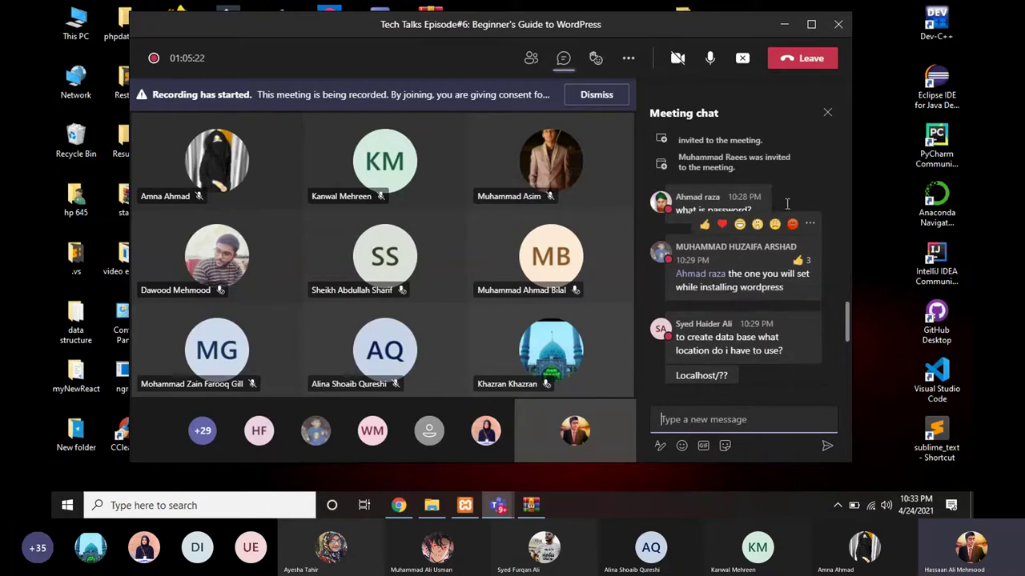
scroll(727, 351, "down", 2)
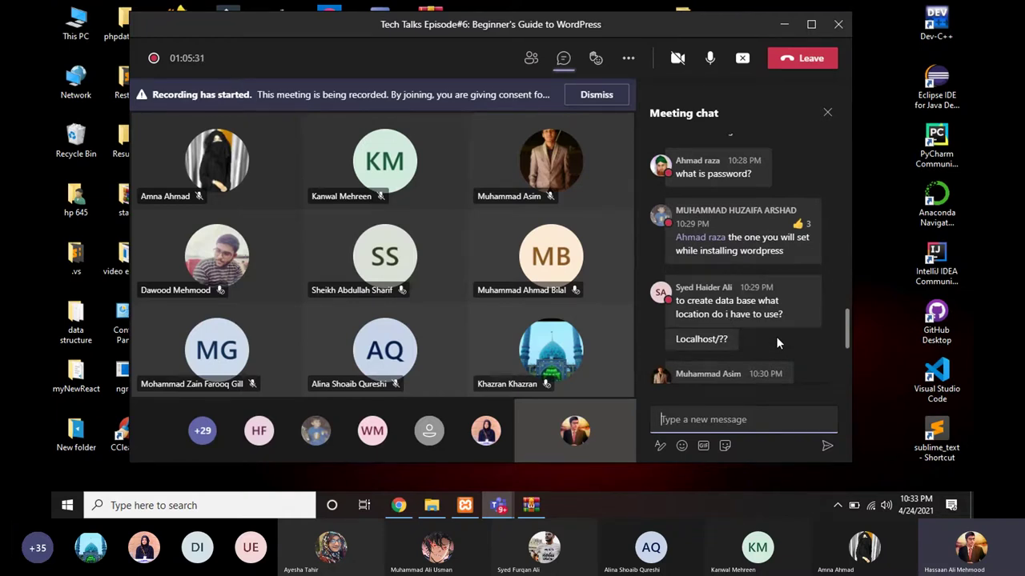
scroll(775, 336, "down", 3)
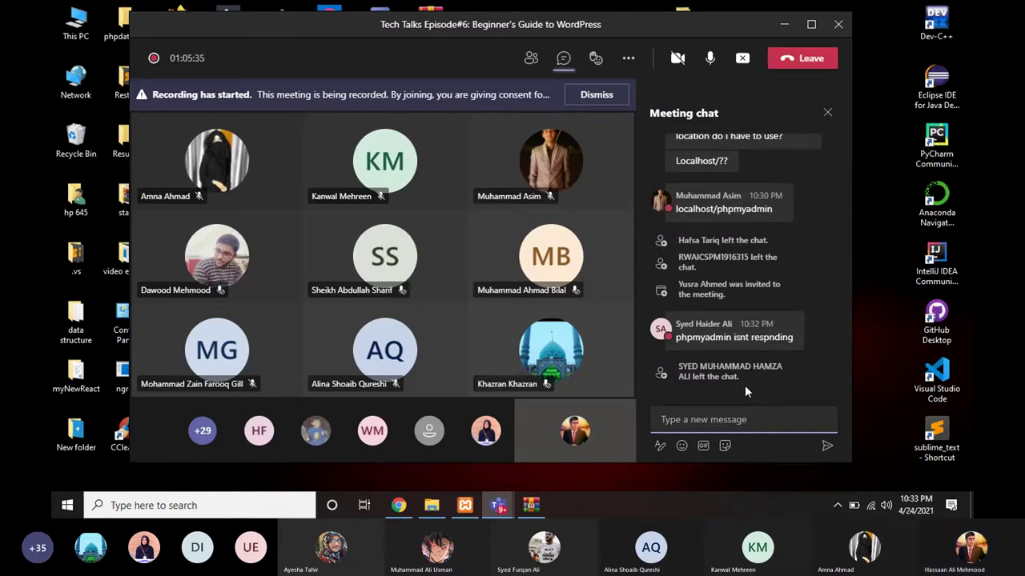
Step: Look over the InfinityFree accounts page in Chrome, briefly returning to the meeting
mouse_move(397, 514)
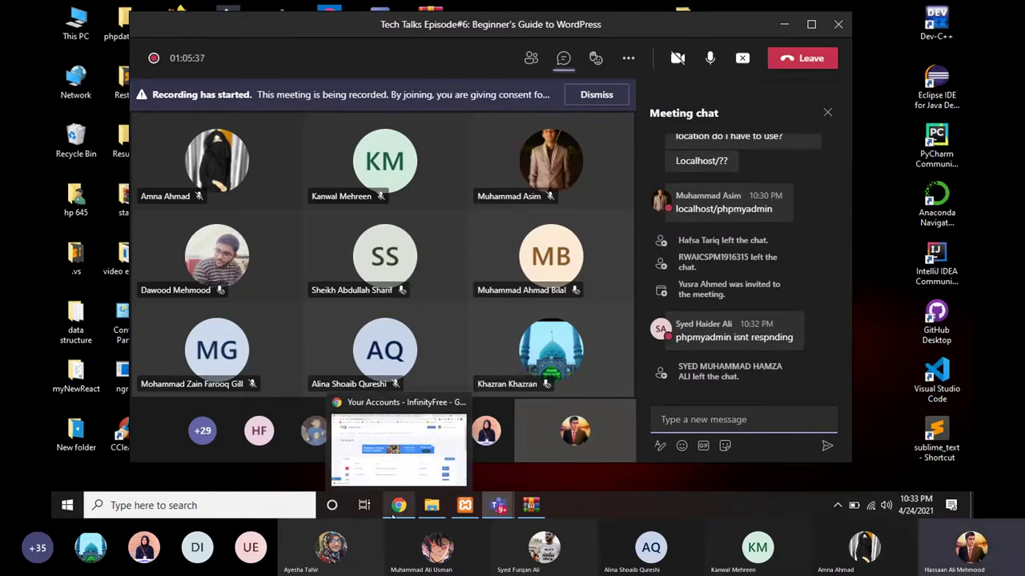
left_click(398, 511)
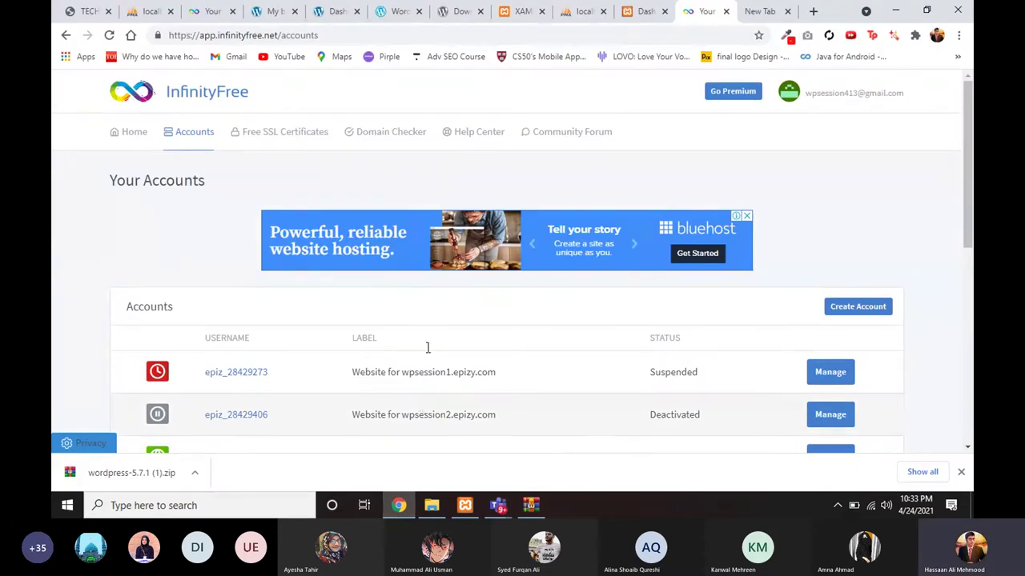
scroll(445, 339, "down", 1)
scroll(445, 344, "up", 1)
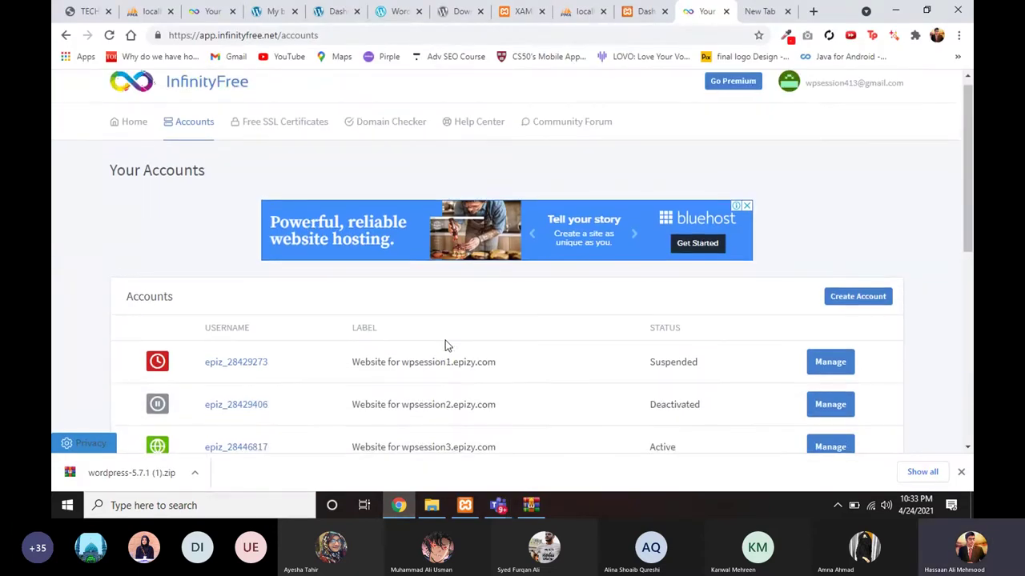
scroll(633, 313, "down", 1)
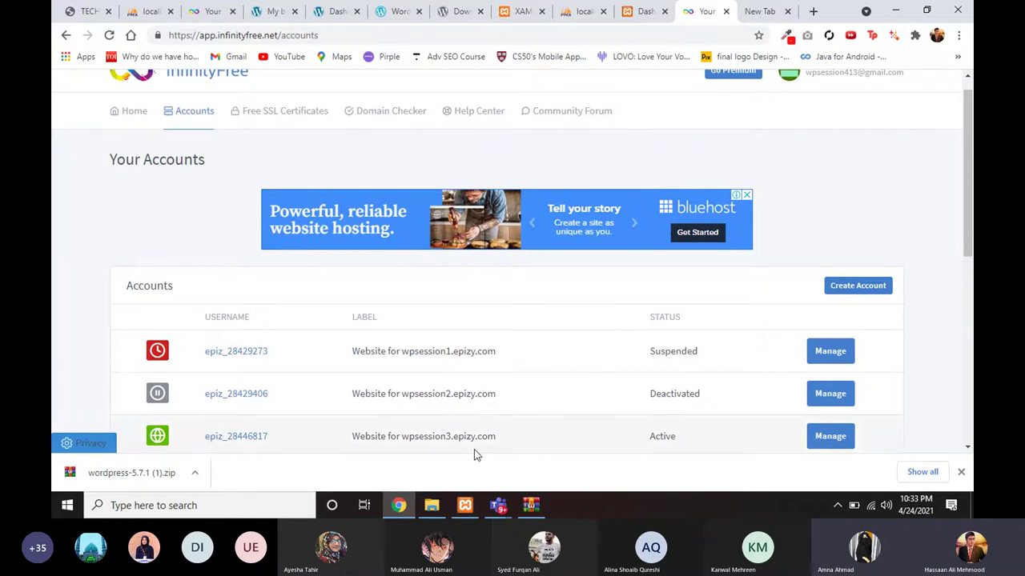
left_click(399, 510)
left_click(400, 510)
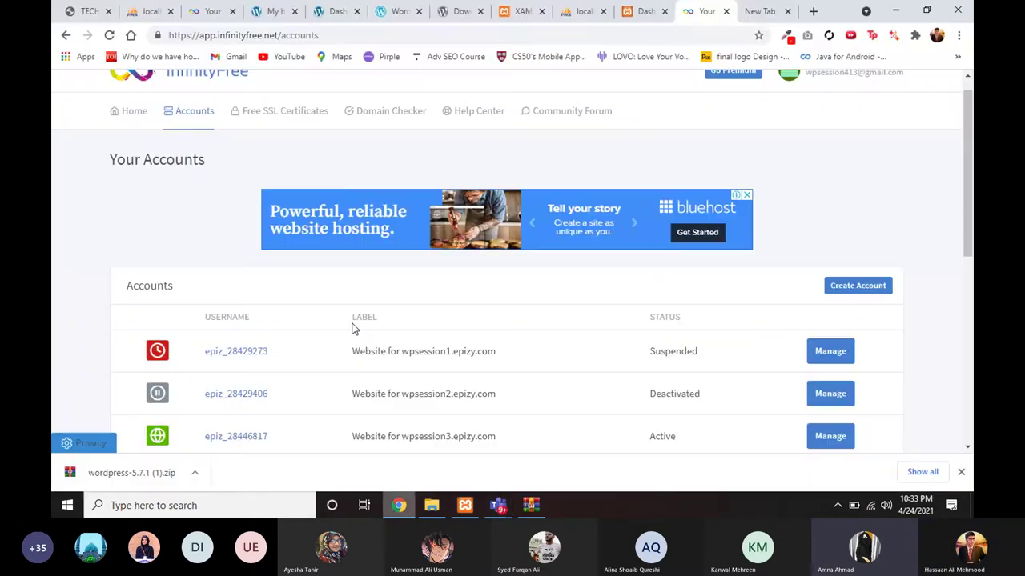
Step: Search 'infi' in the new tab, open infinityfree.net and select its address to copy
key("ctrl+Tab")
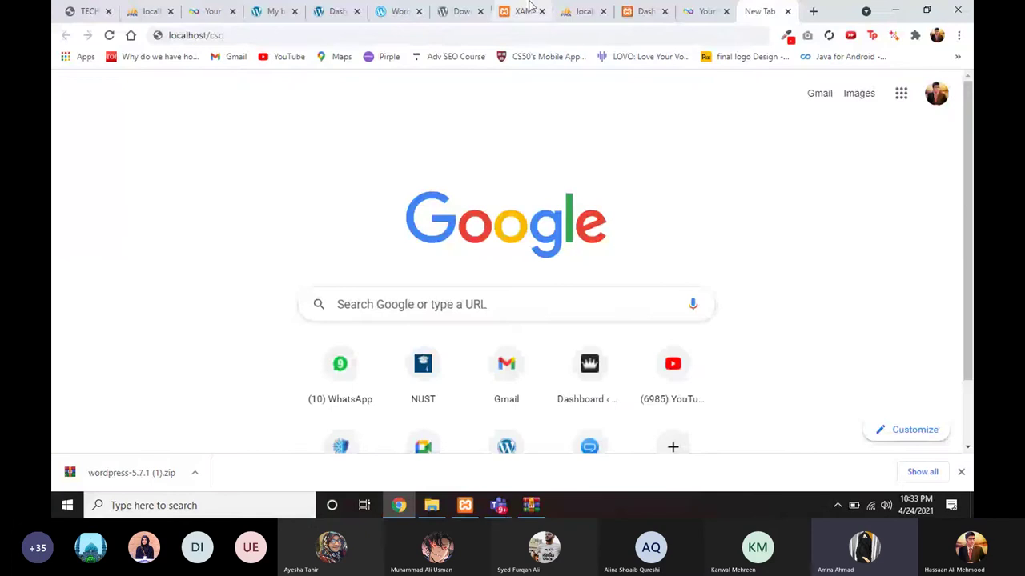
left_click(285, 34)
type("infi")
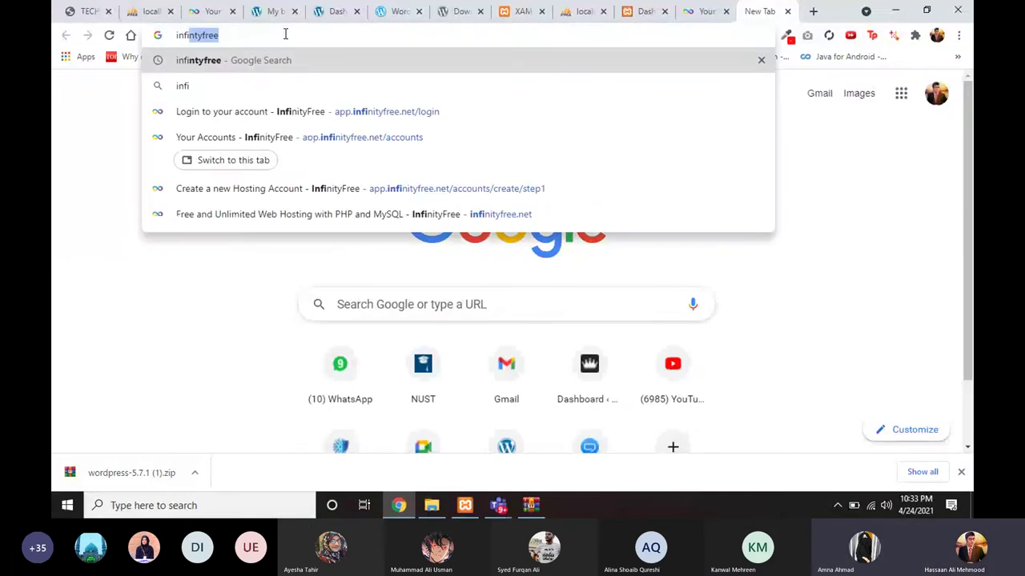
key("Return")
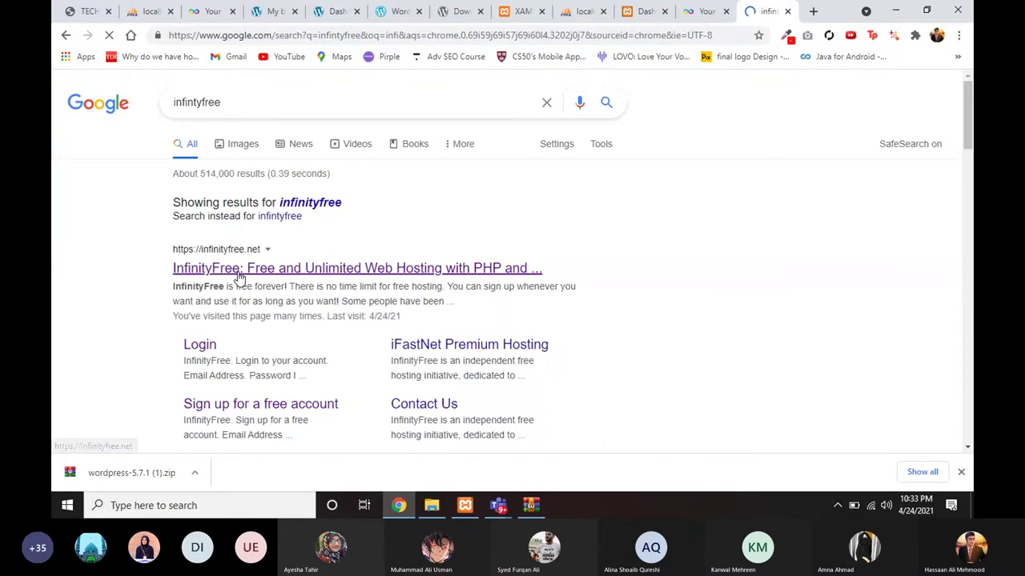
left_click(238, 276)
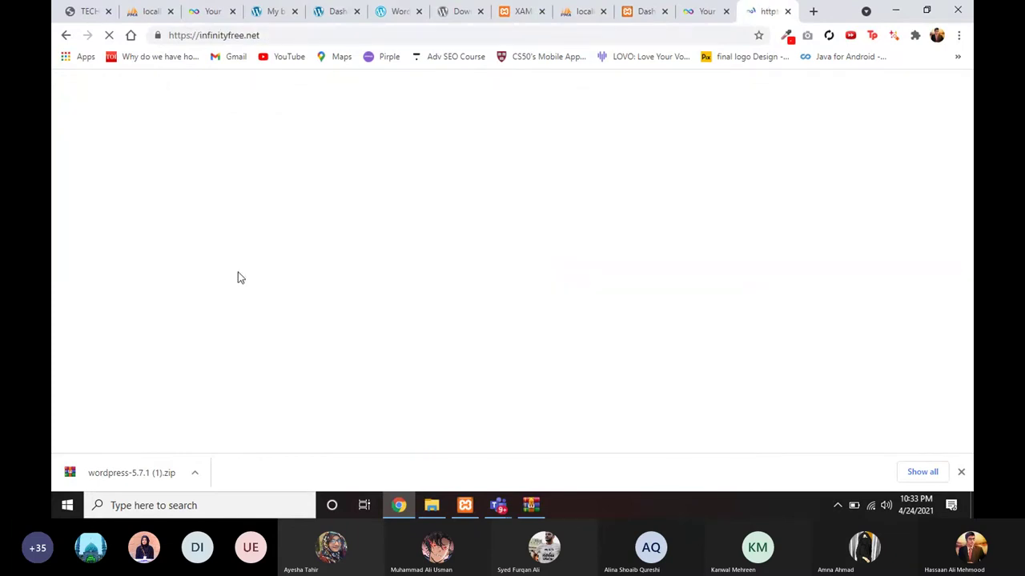
left_click(296, 35)
key("ctrl+c")
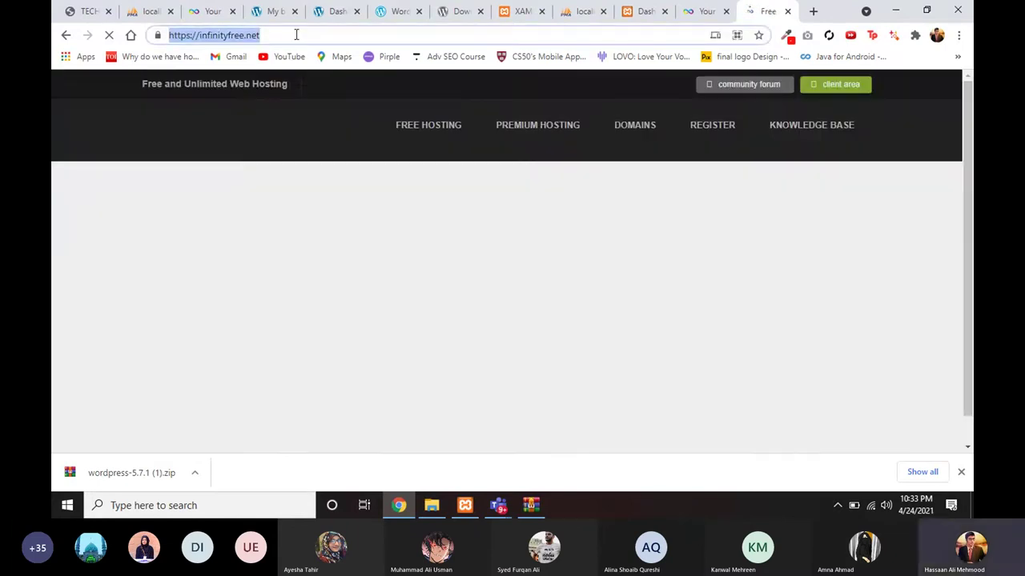
left_click(402, 513)
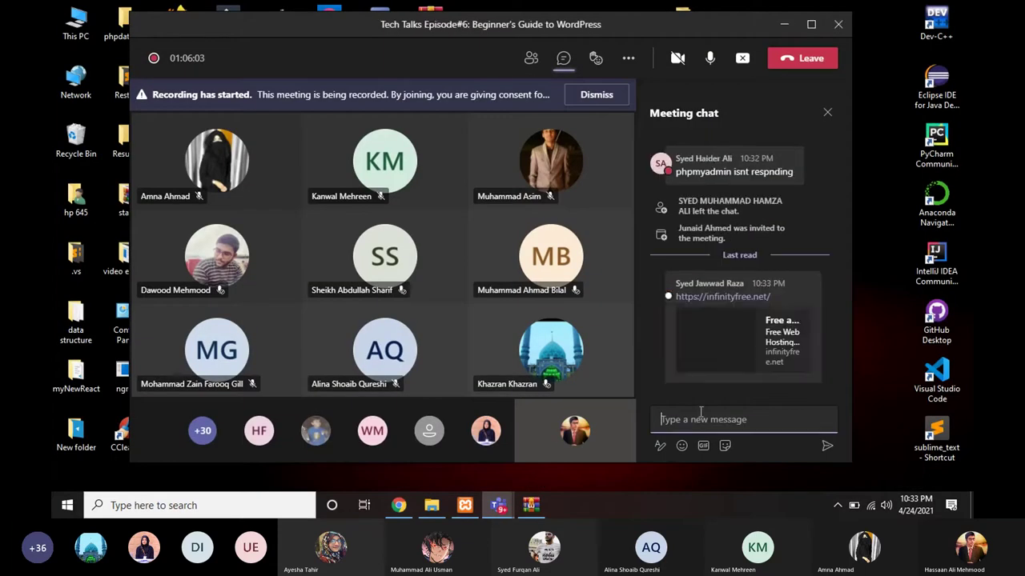
Step: Paste the infinityfree.net link into the chat box and close the InfinityFree home page tab
key("ctrl+v")
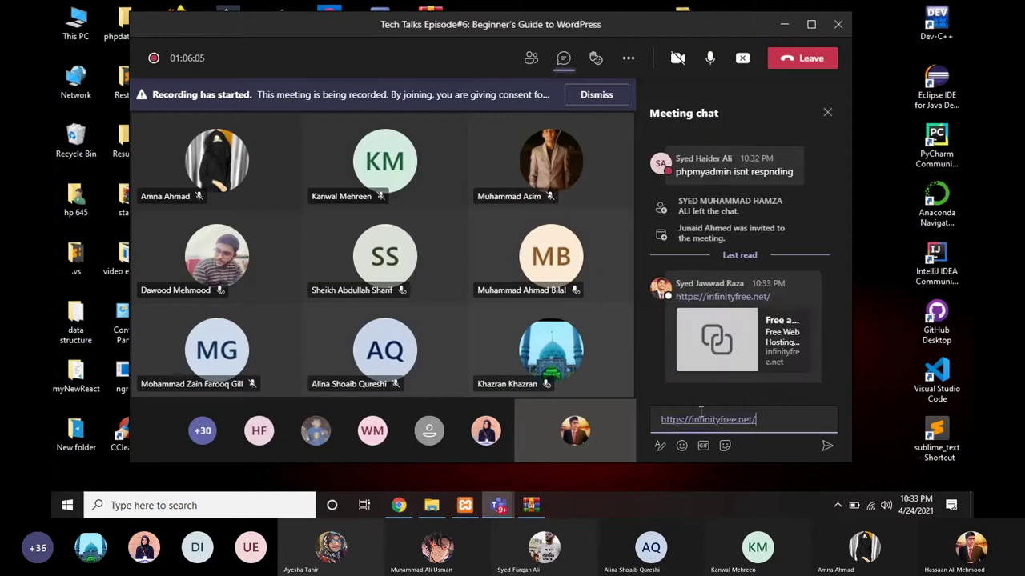
left_click(399, 505)
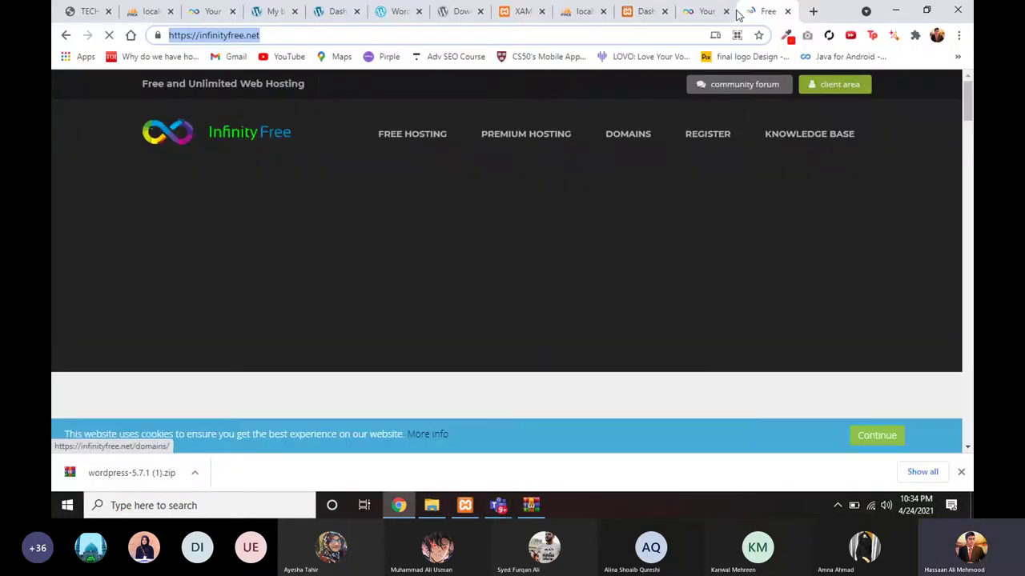
key("ctrl+w")
scroll(643, 293, "down", 1)
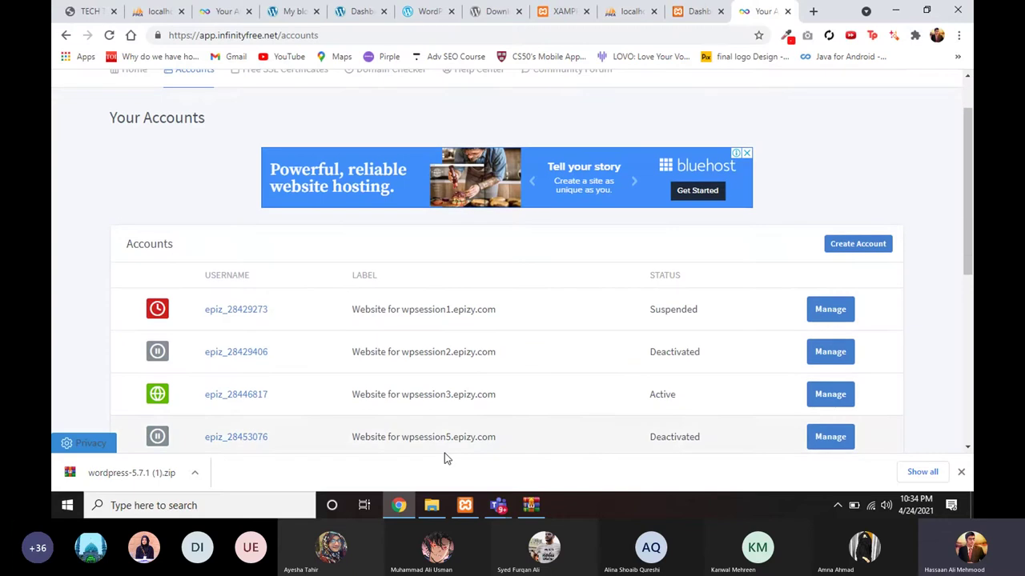
left_click(398, 506)
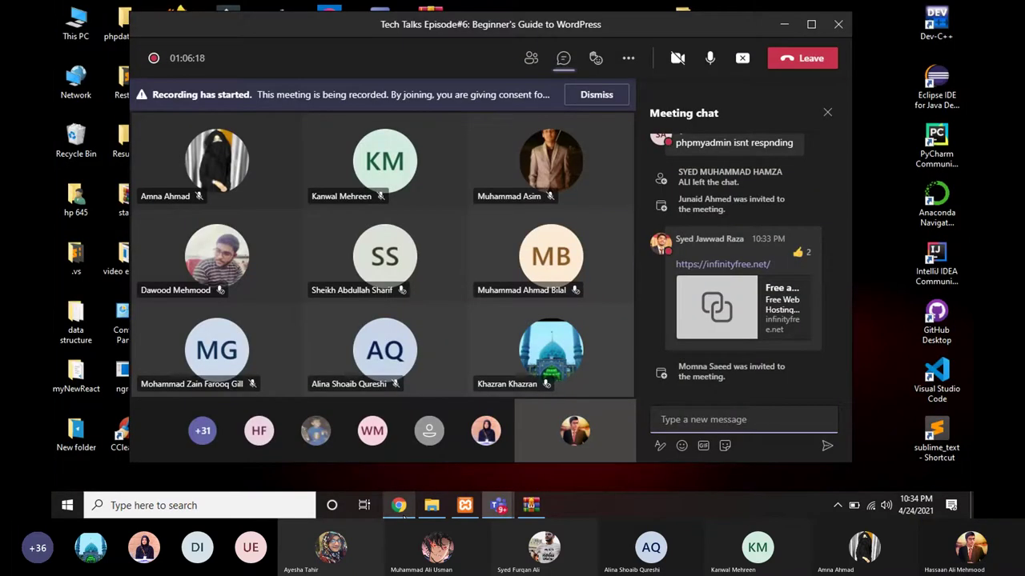
key("ctrl+v")
key("Return")
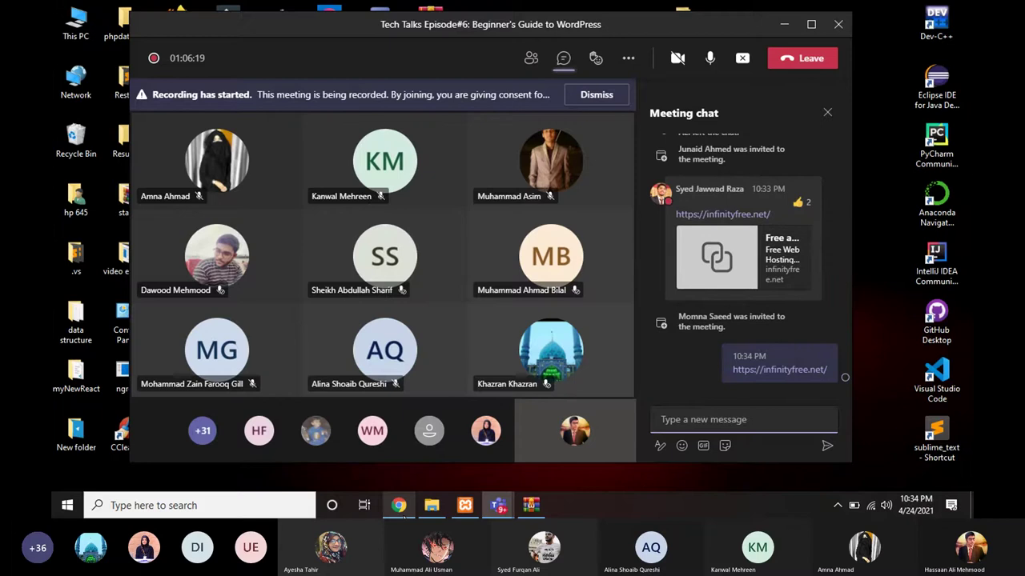
left_click(399, 505)
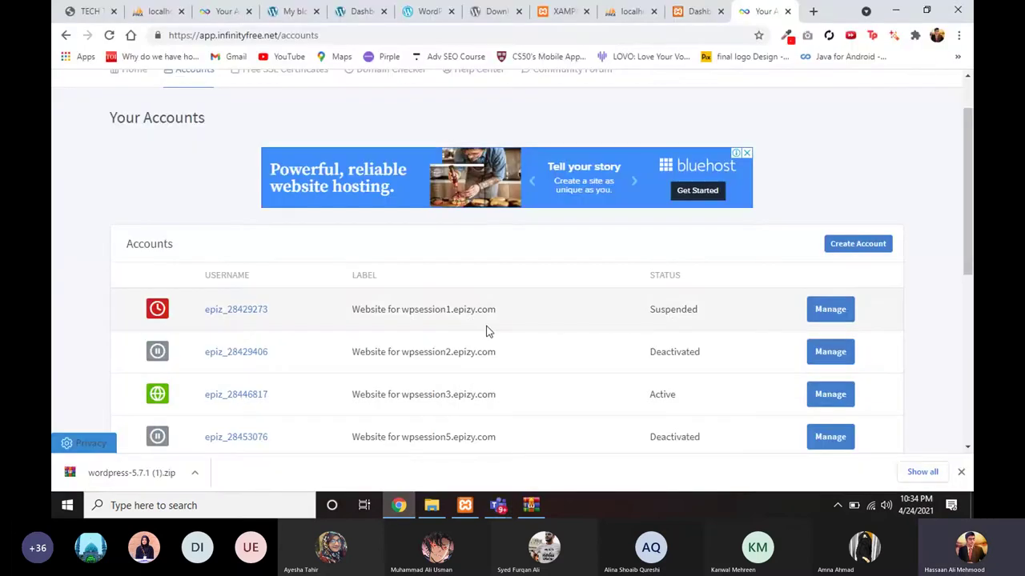
scroll(488, 330, "down", 1)
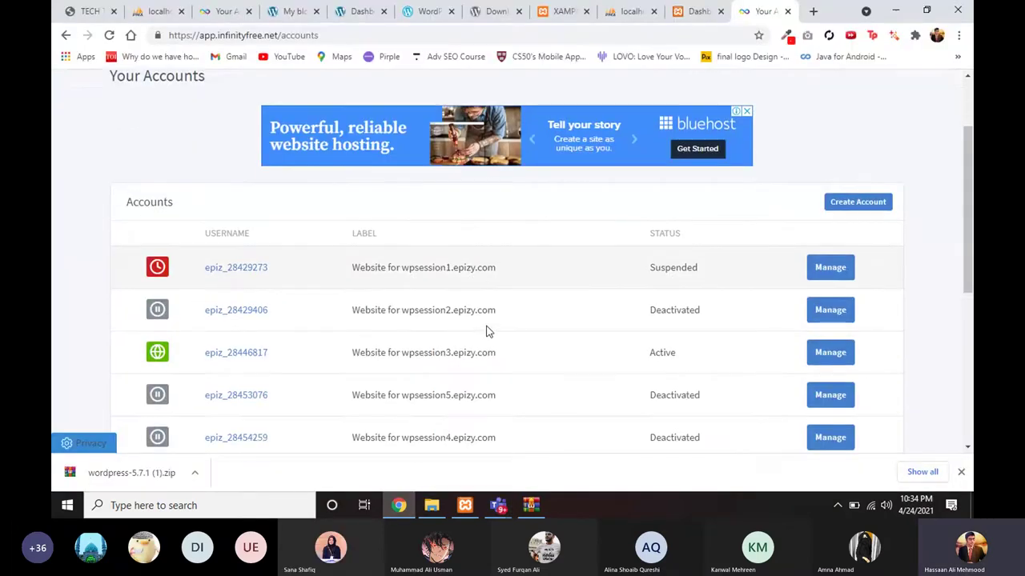
scroll(489, 331, "up", 2)
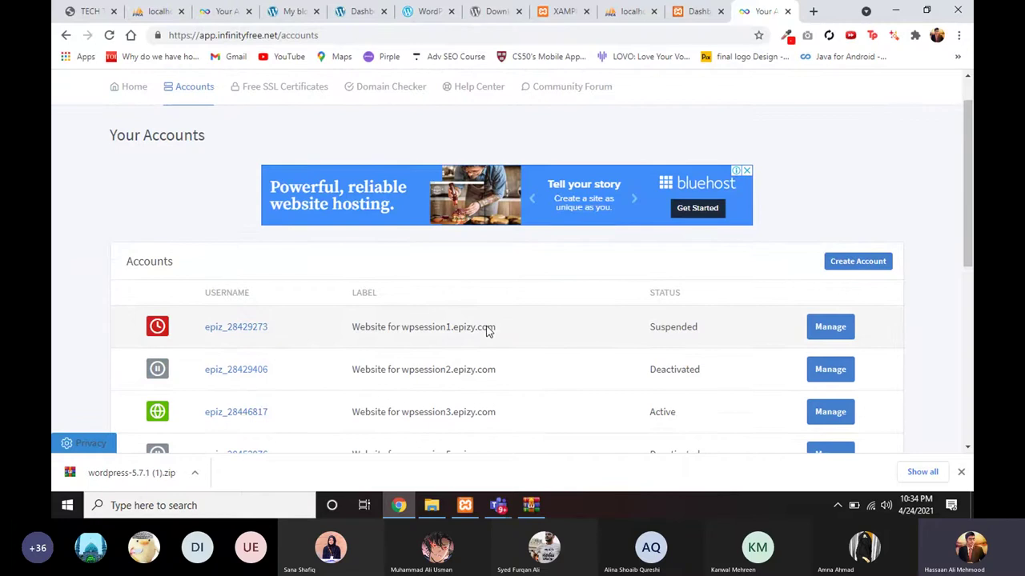
scroll(476, 362, "down", 2)
scroll(473, 362, "up", 1)
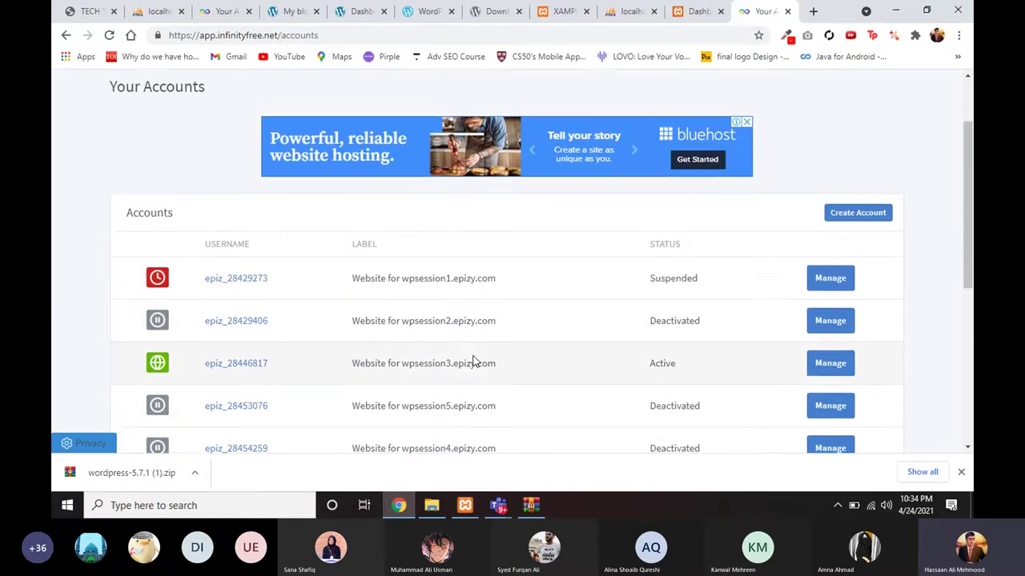
scroll(472, 362, "up", 2)
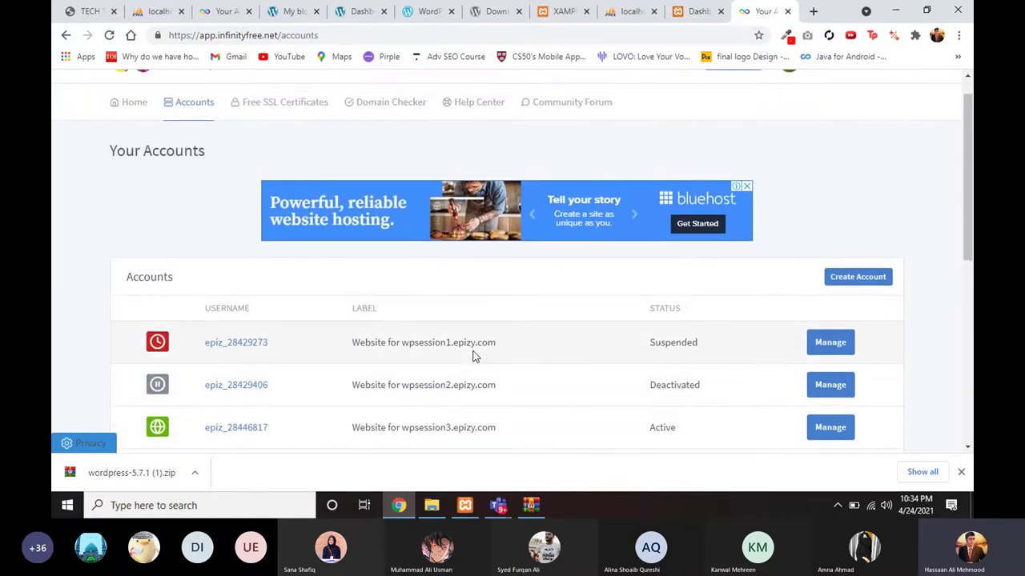
scroll(472, 357, "up", 1)
scroll(472, 358, "down", 3)
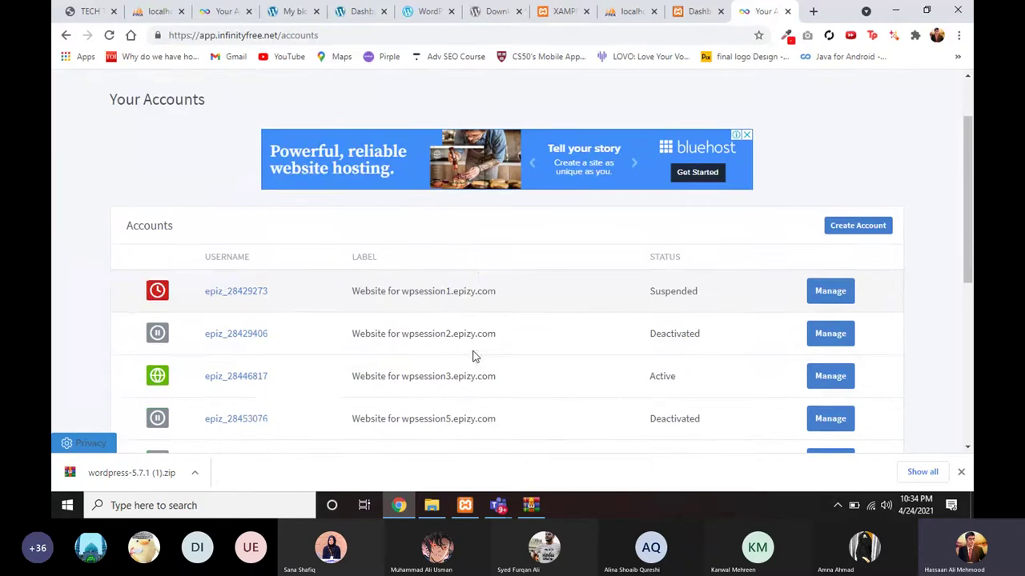
scroll(470, 361, "down", 1)
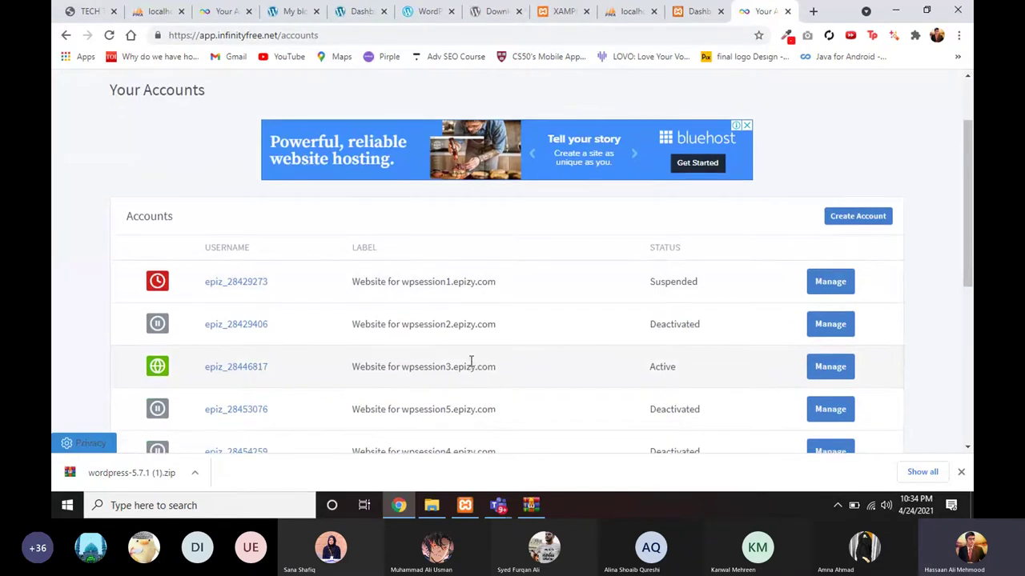
scroll(472, 364, "down", 1)
scroll(472, 364, "down", 1)
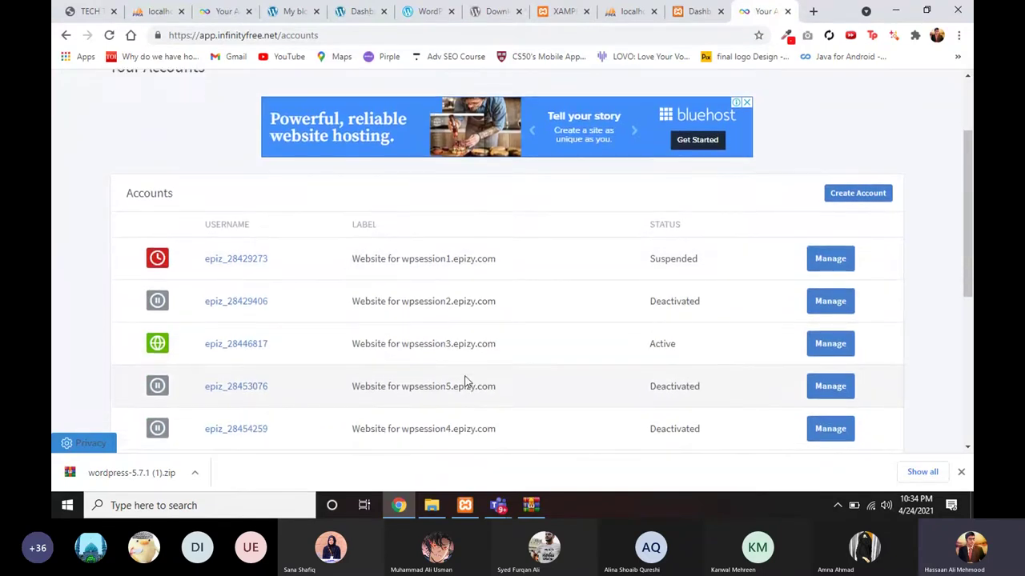
left_click(408, 504)
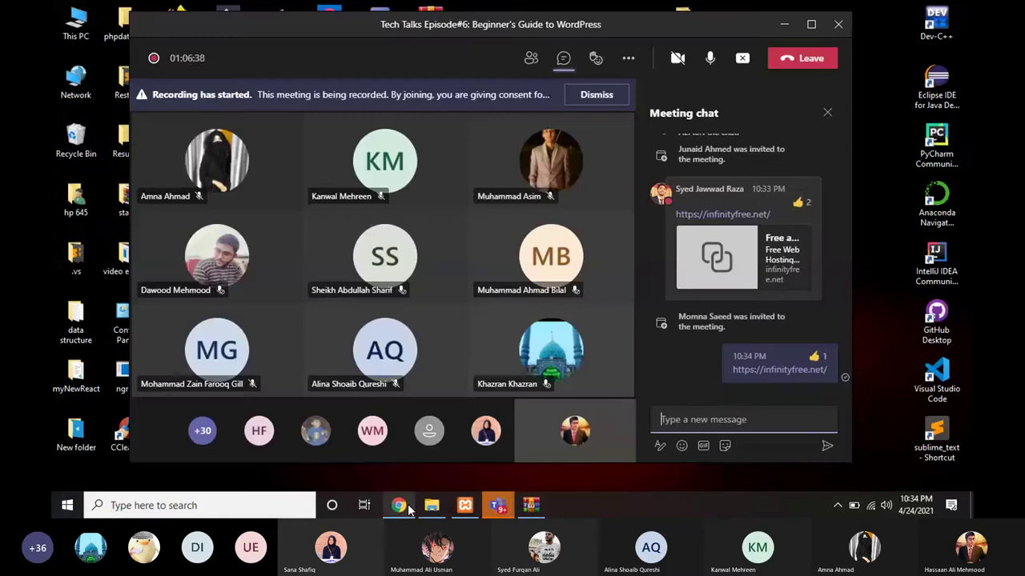
left_click(409, 507)
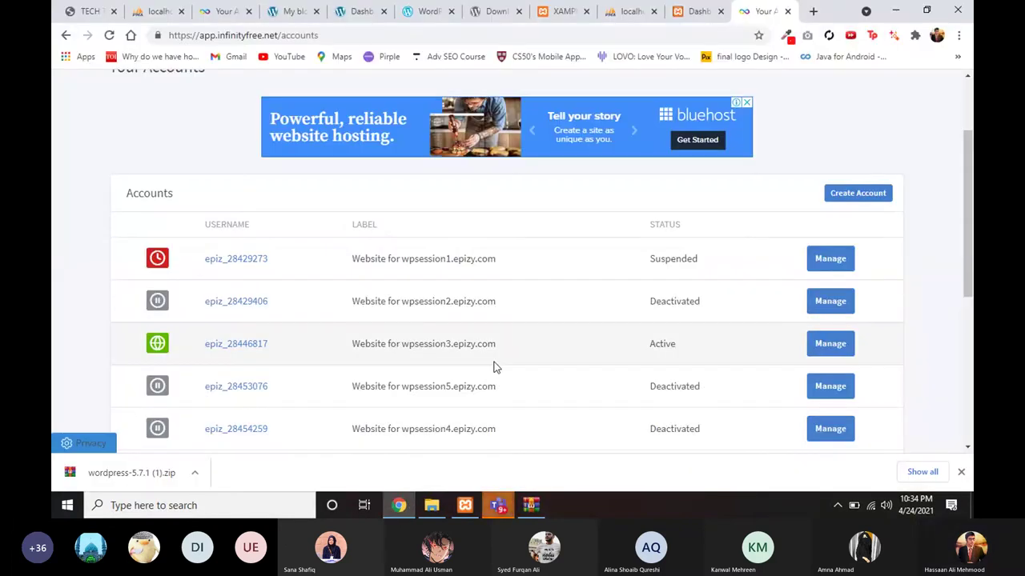
scroll(493, 366, "up", 1)
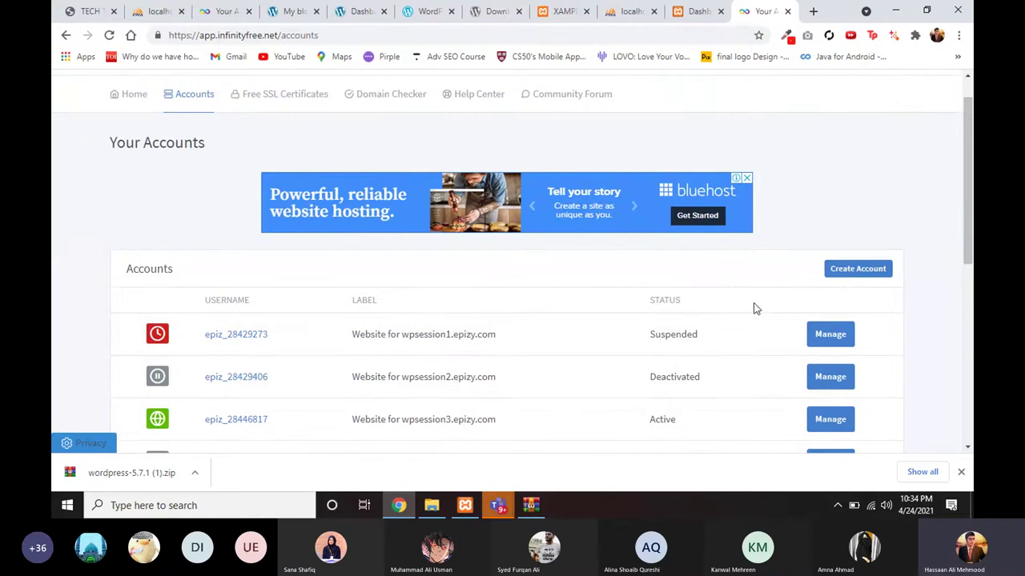
Step: Start a new hosting account and dismiss the full-page ad covering the form
left_click(842, 273)
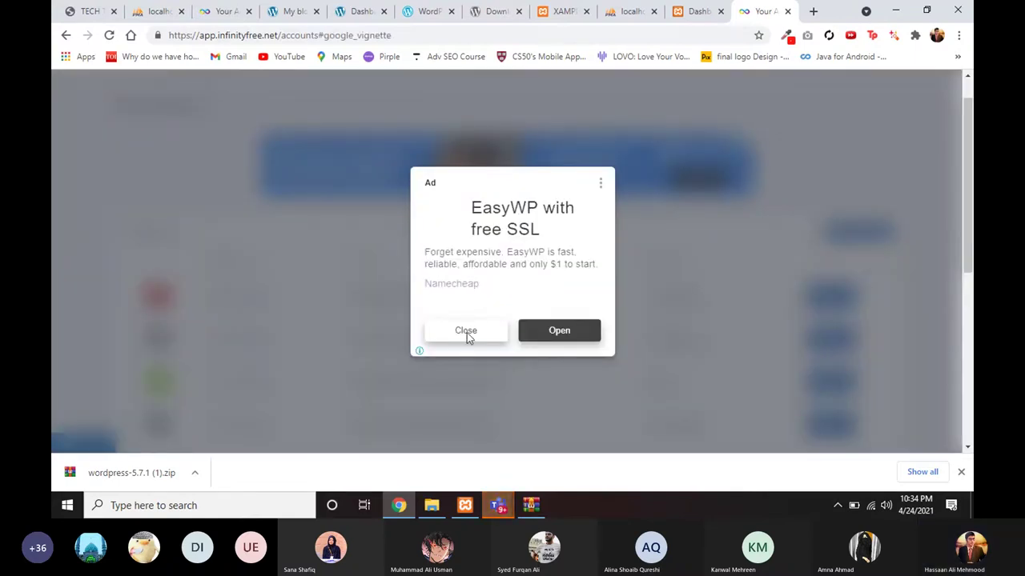
left_click(467, 333)
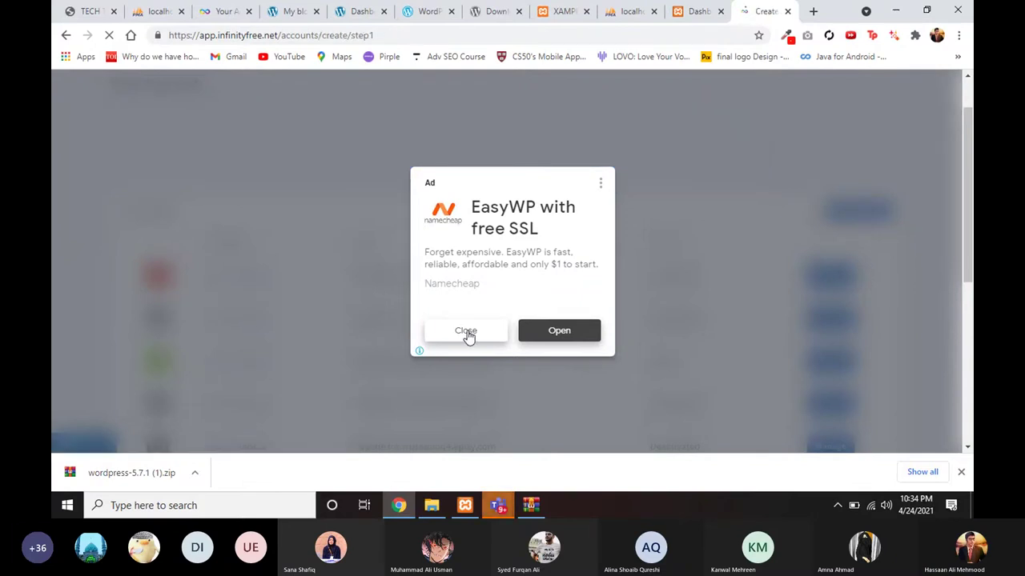
left_click(466, 331)
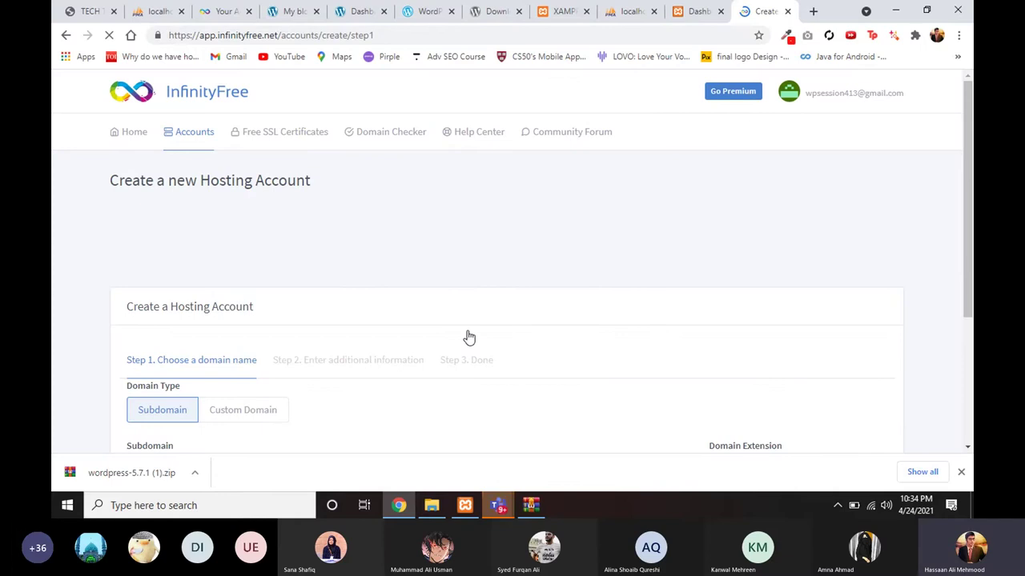
scroll(469, 337, "down", 2)
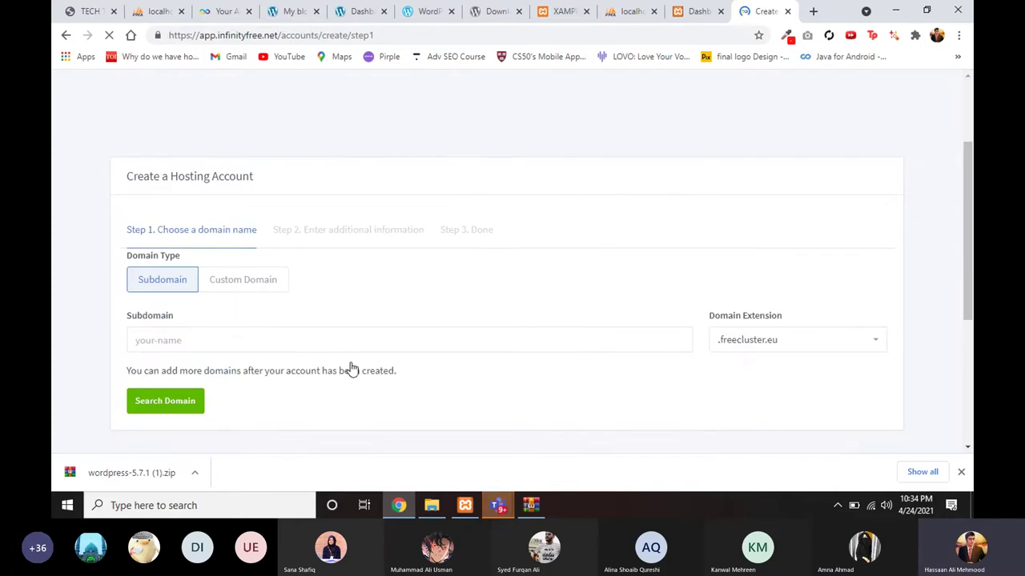
Step: Enter subdomain 'cscwordpress' and choose the .epizy.com domain extension
left_click(271, 338)
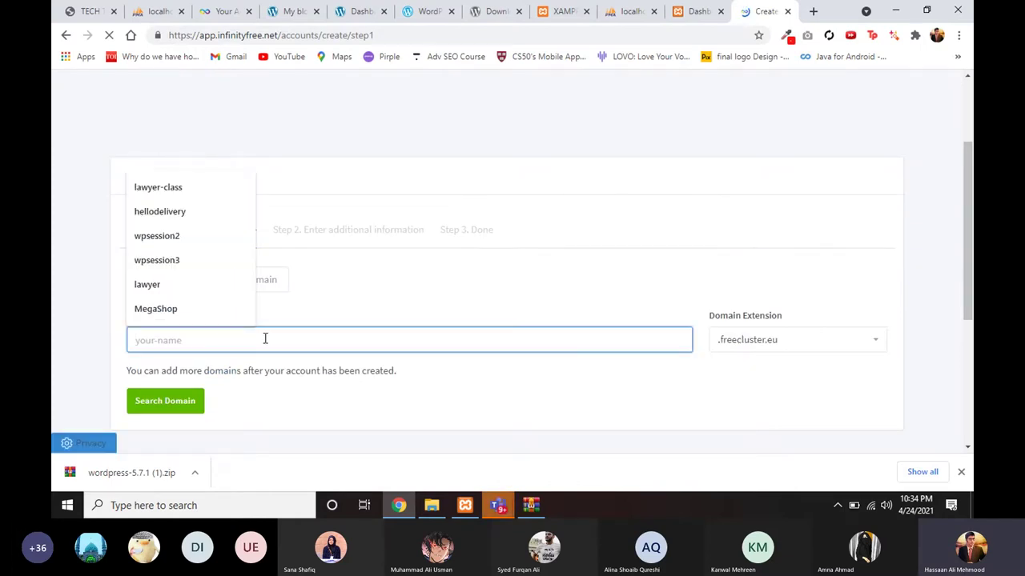
type("csc")
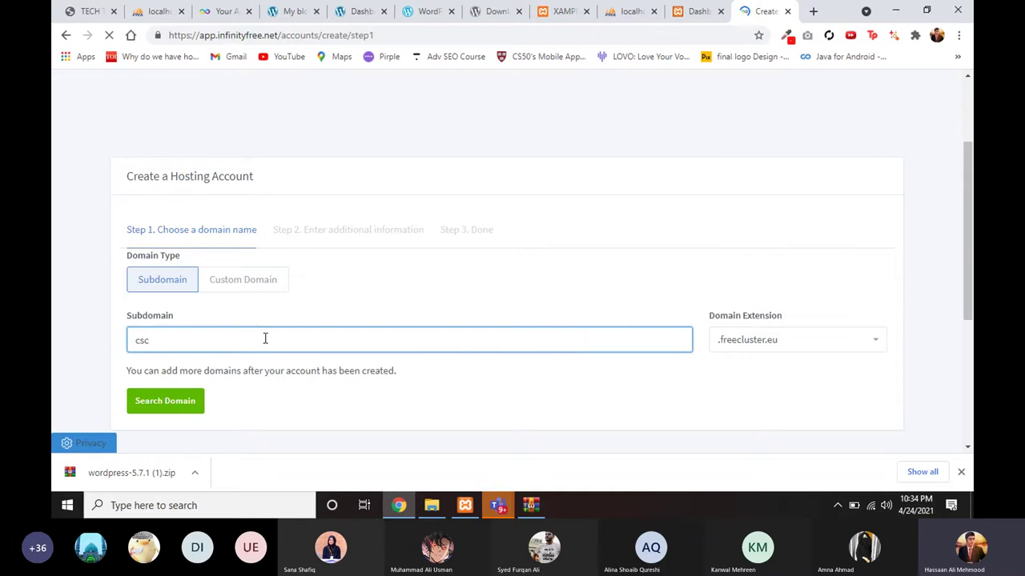
type("wordpr")
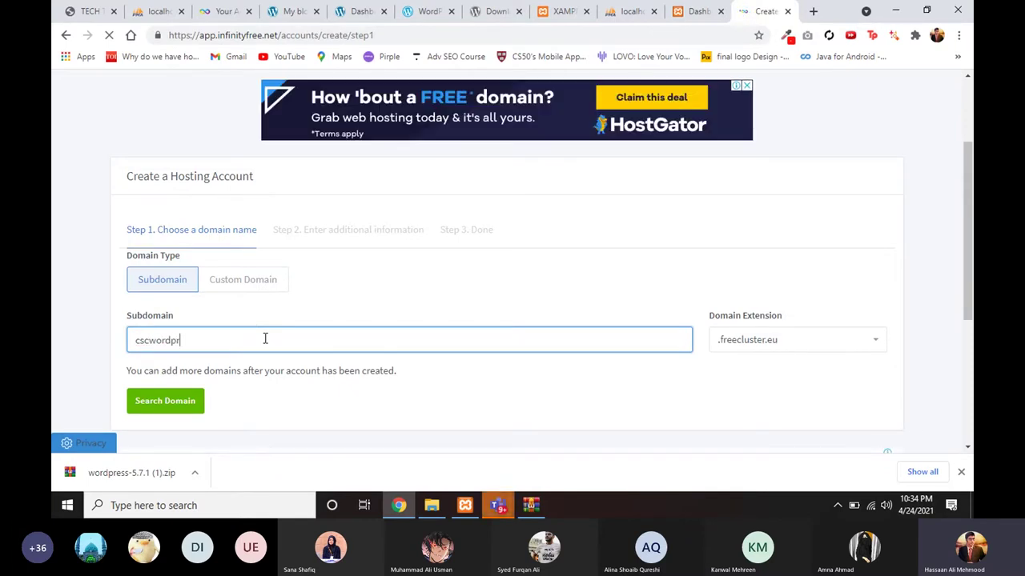
type("ess")
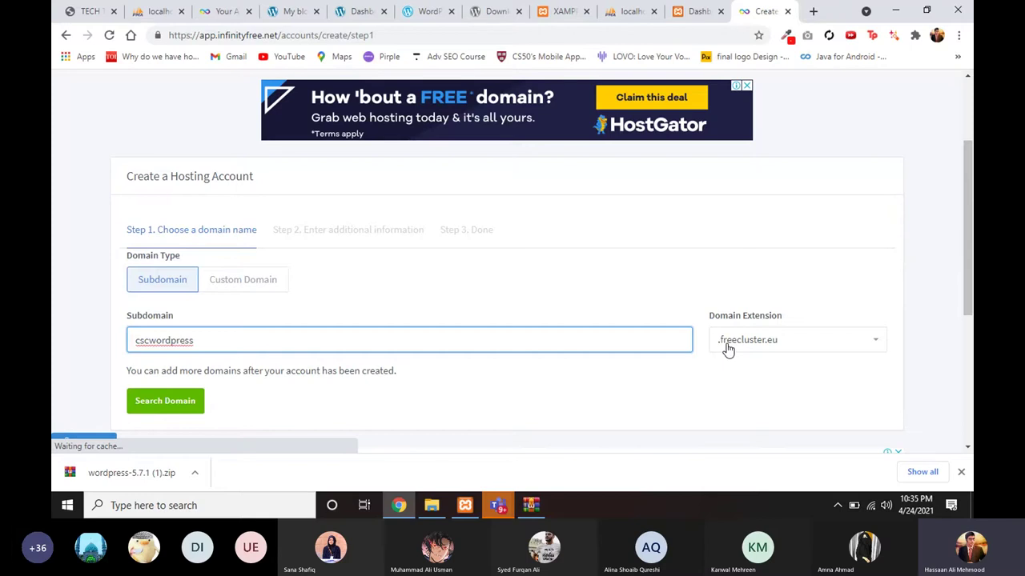
left_click(728, 350)
scroll(743, 307, "down", 1)
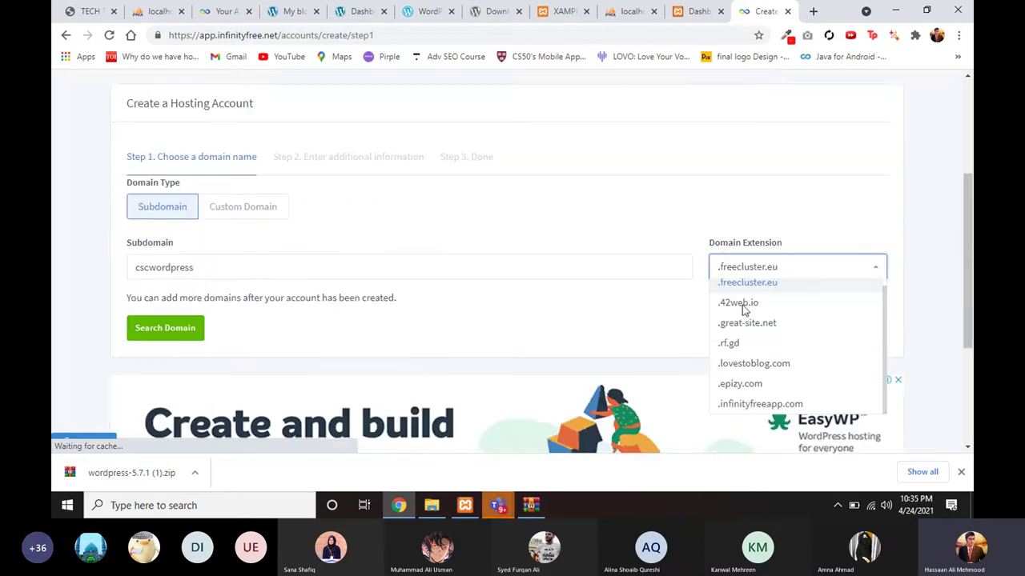
scroll(745, 307, "down", 1)
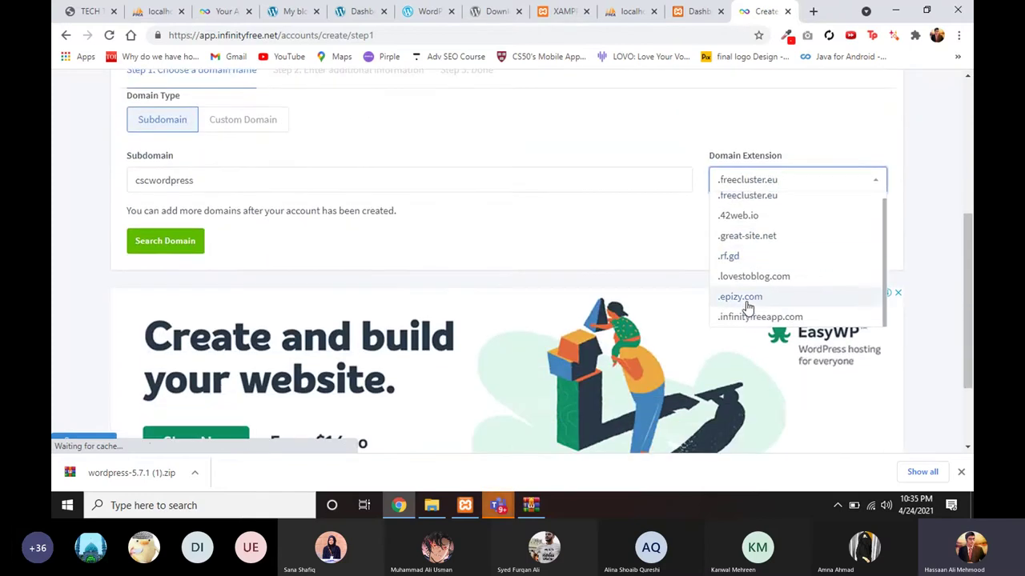
left_click(747, 298)
scroll(373, 299, "up", 1)
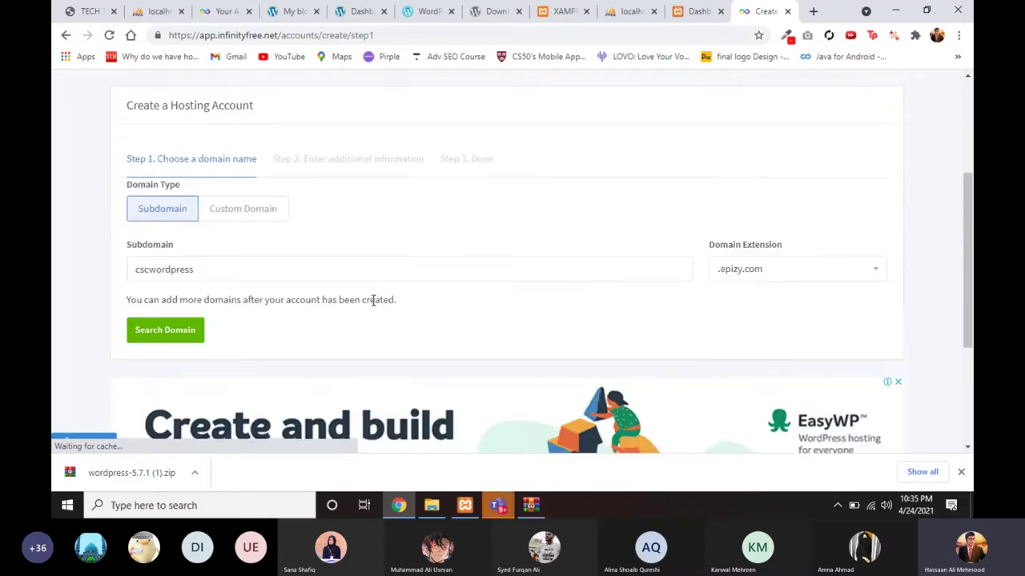
Step: Check that cscwordpress.epizy.com is available
left_click(193, 332)
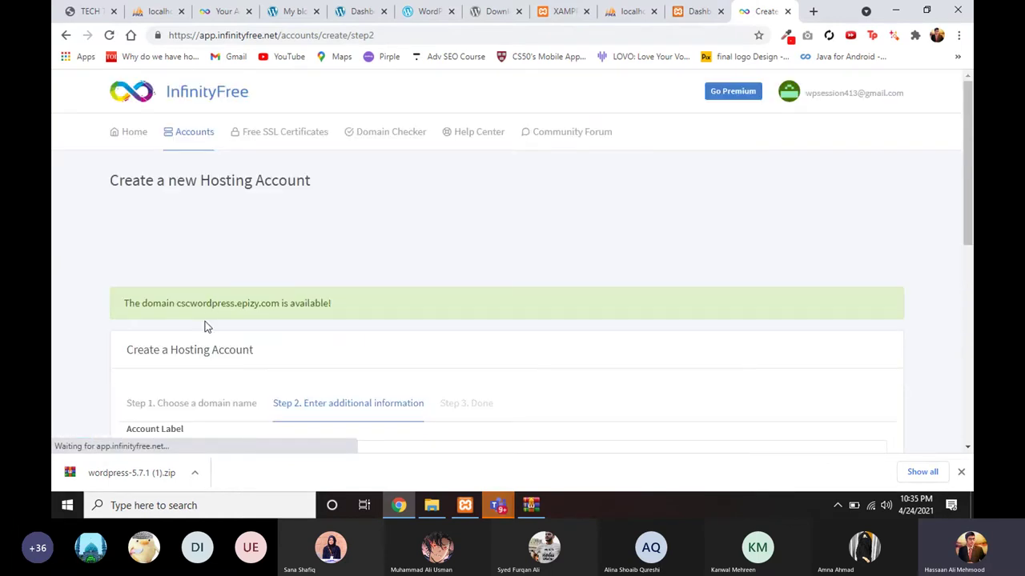
scroll(204, 326, "down", 1)
scroll(210, 320, "down", 1)
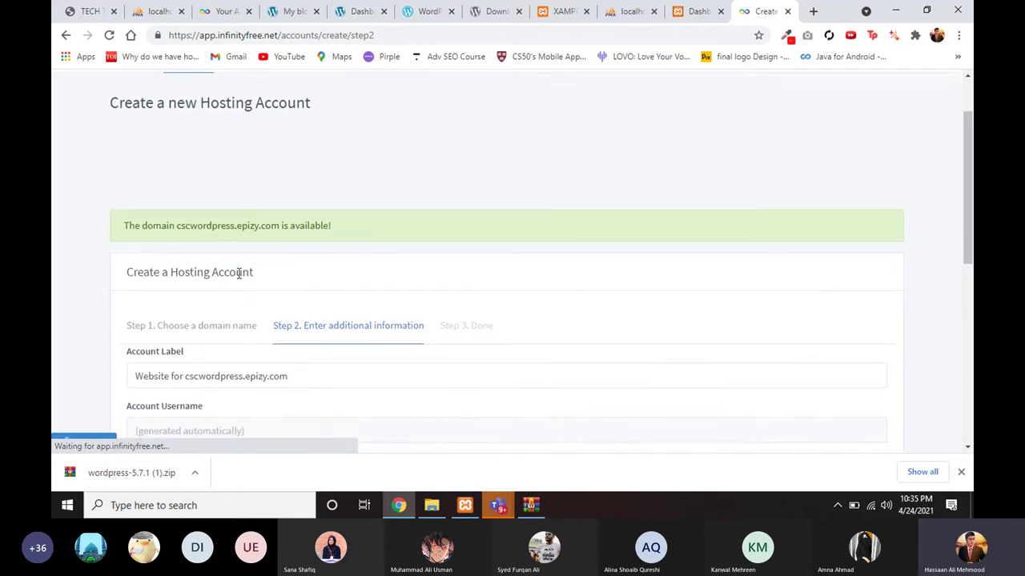
scroll(239, 273, "down", 3)
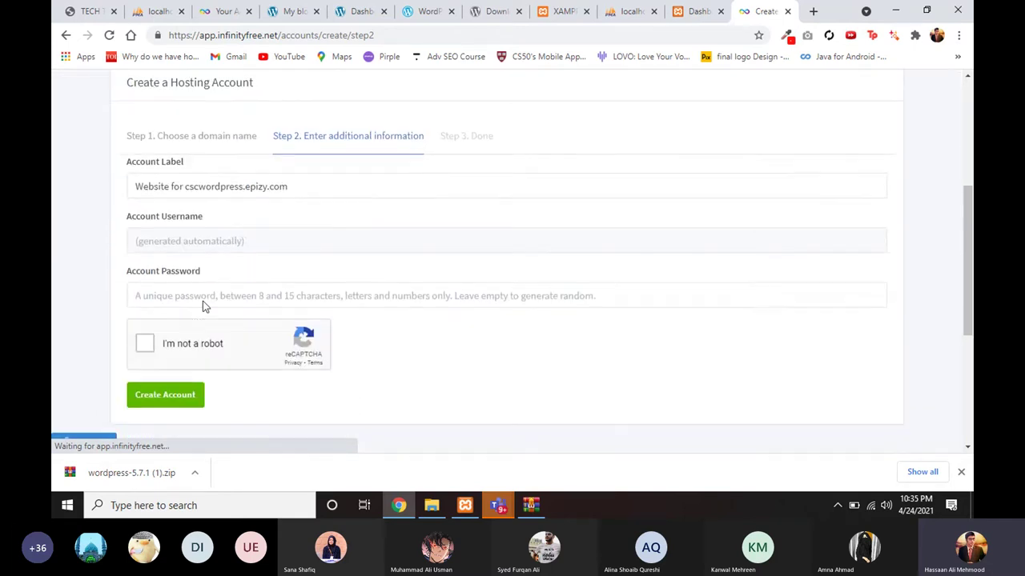
Step: Pass the human verification, submit the account, and scroll to the Step 3. Done page
left_click(145, 343)
scroll(160, 354, "down", 1)
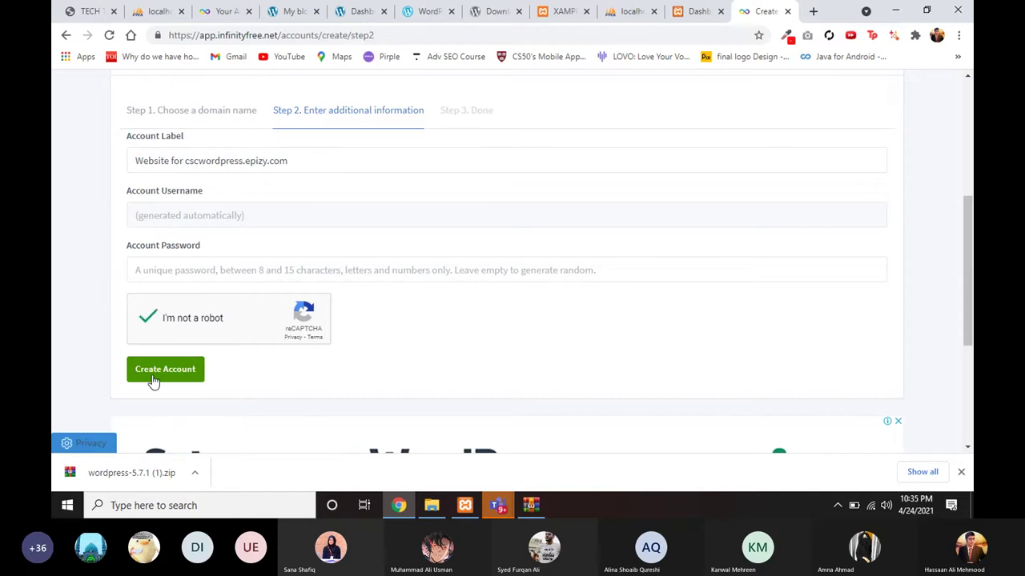
left_click(154, 382)
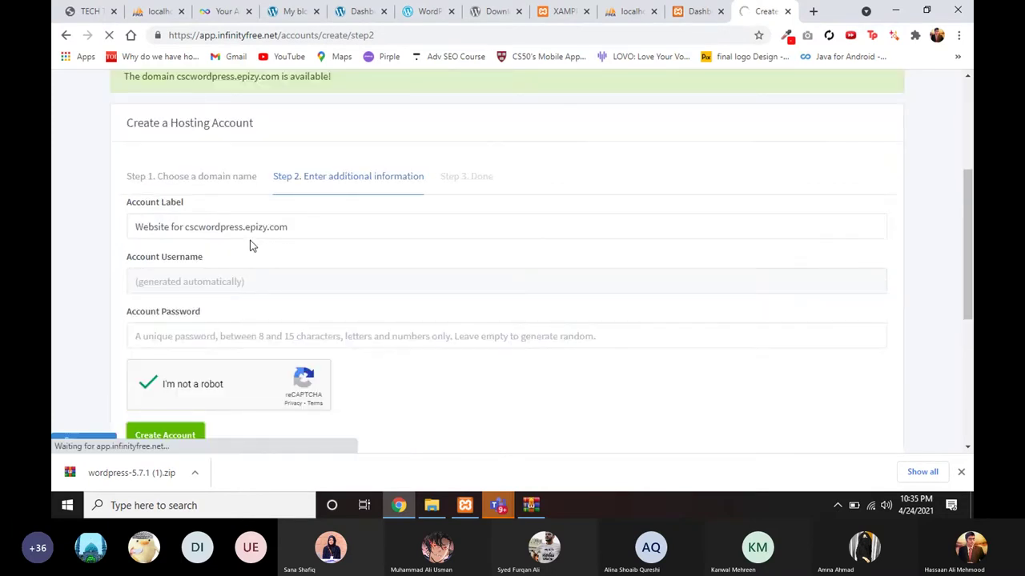
scroll(250, 246, "down", 1)
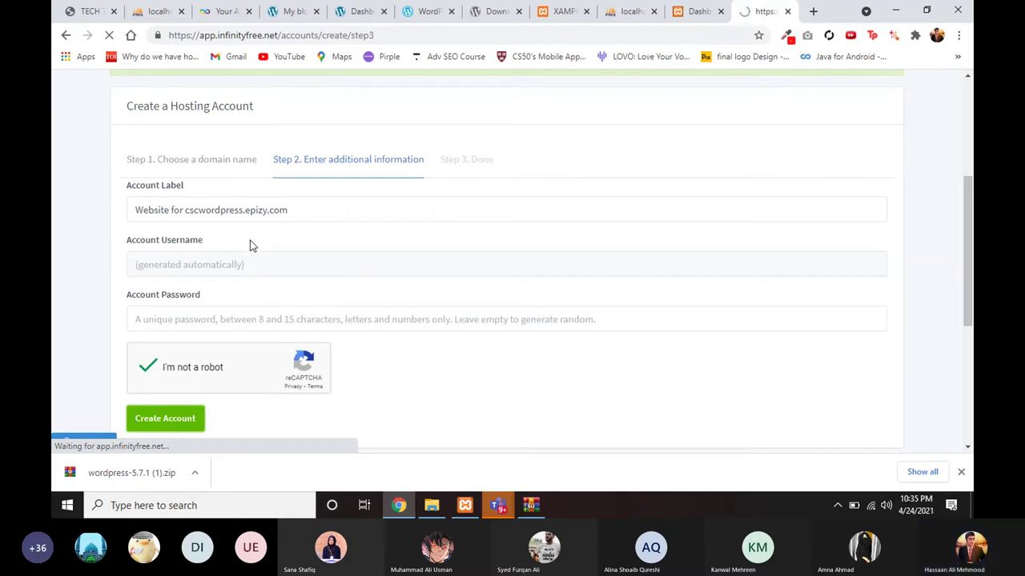
scroll(252, 300, "down", 1)
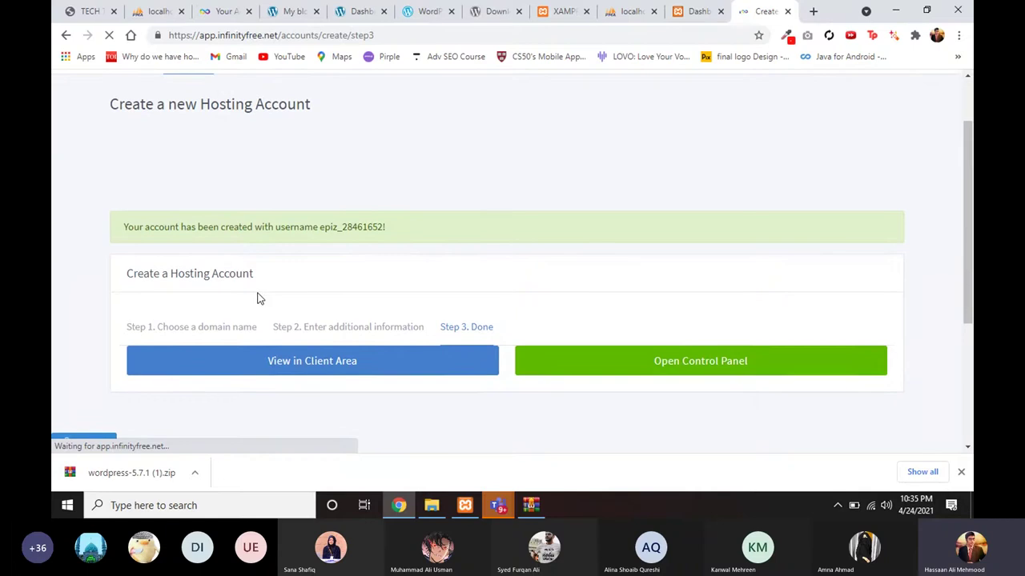
scroll(264, 268, "down", 1)
scroll(280, 259, "down", 1)
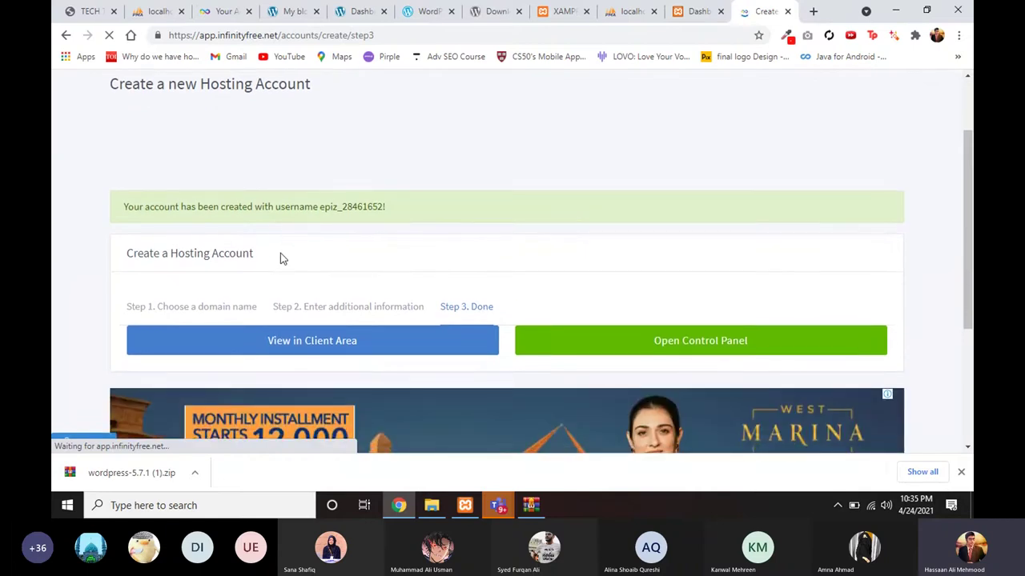
scroll(282, 261, "down", 1)
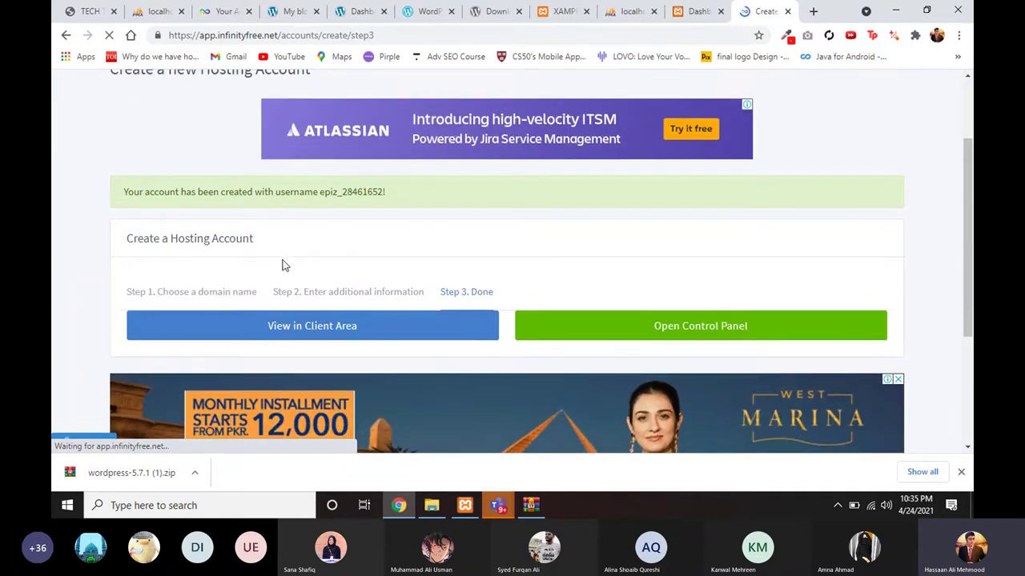
scroll(280, 260, "down", 1)
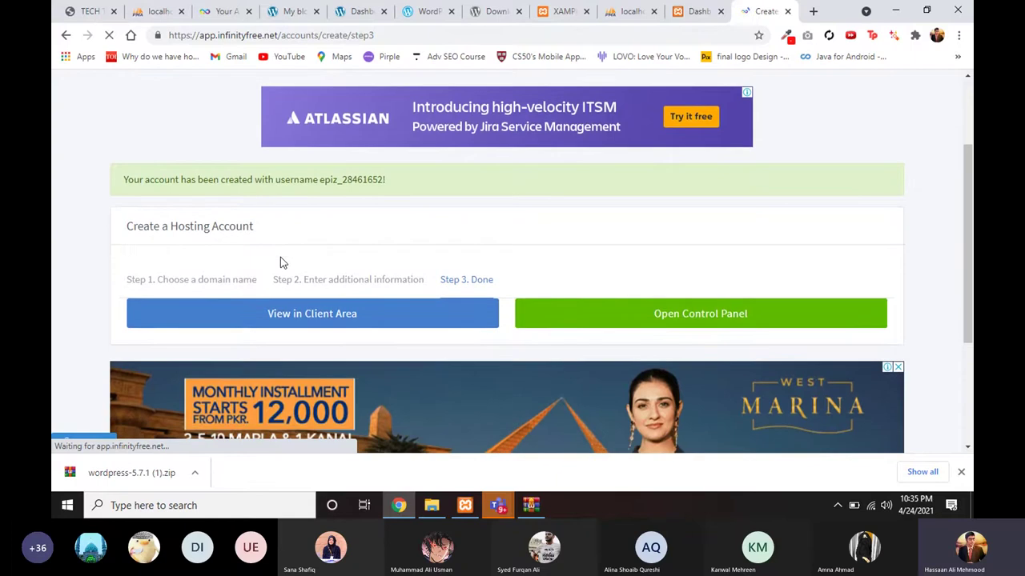
Step: Open cscwordpress.epizy.com in the client area and review its Account, FTP and MySQL details
left_click(278, 313)
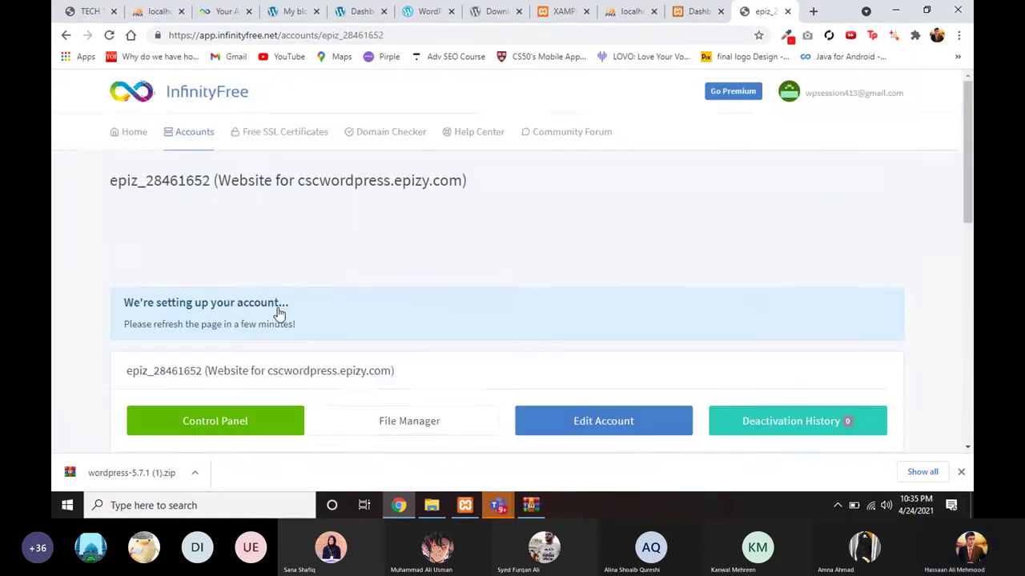
scroll(292, 312, "down", 3)
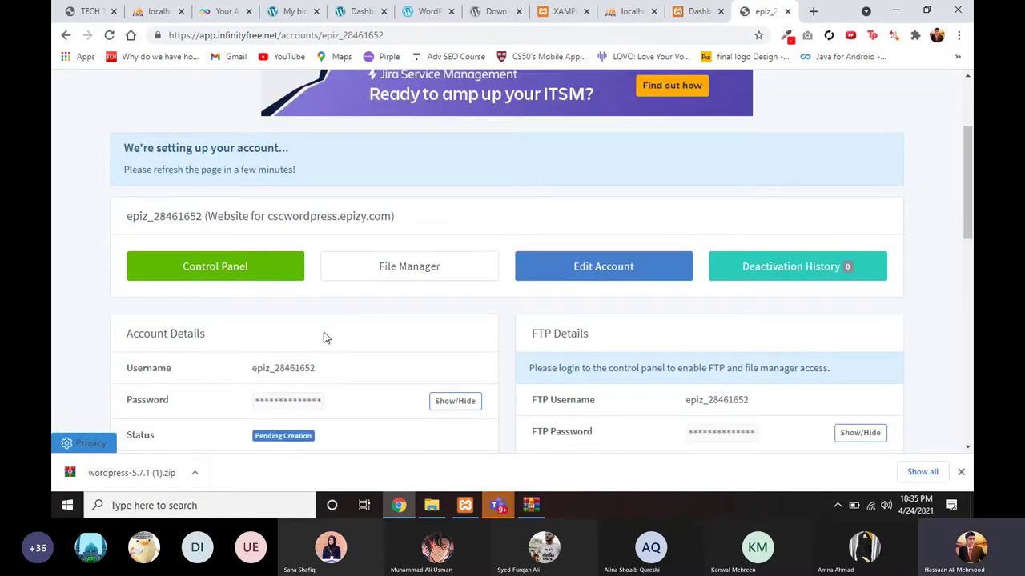
scroll(324, 338, "down", 1)
scroll(350, 275, "down", 2)
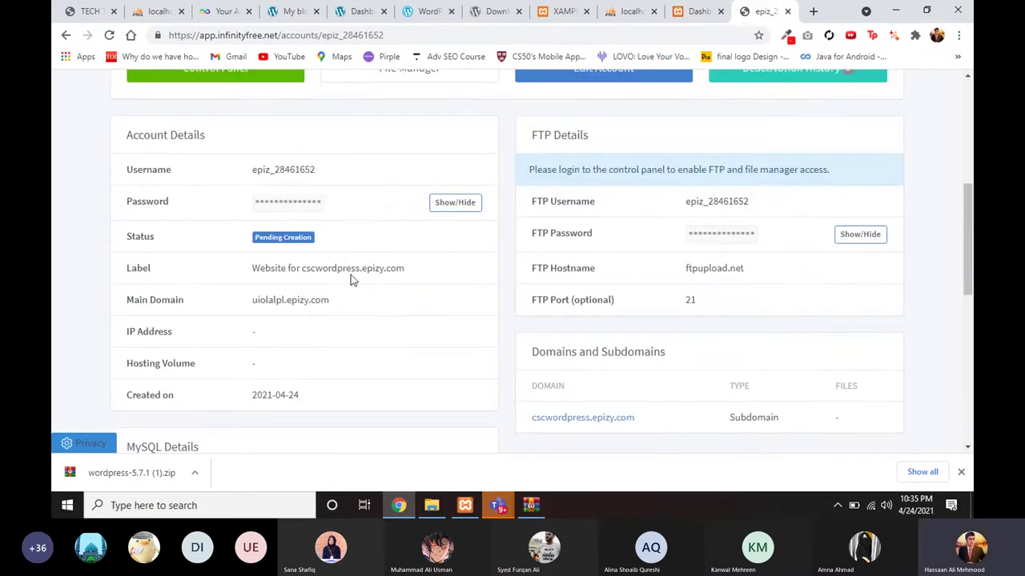
scroll(247, 228, "down", 2)
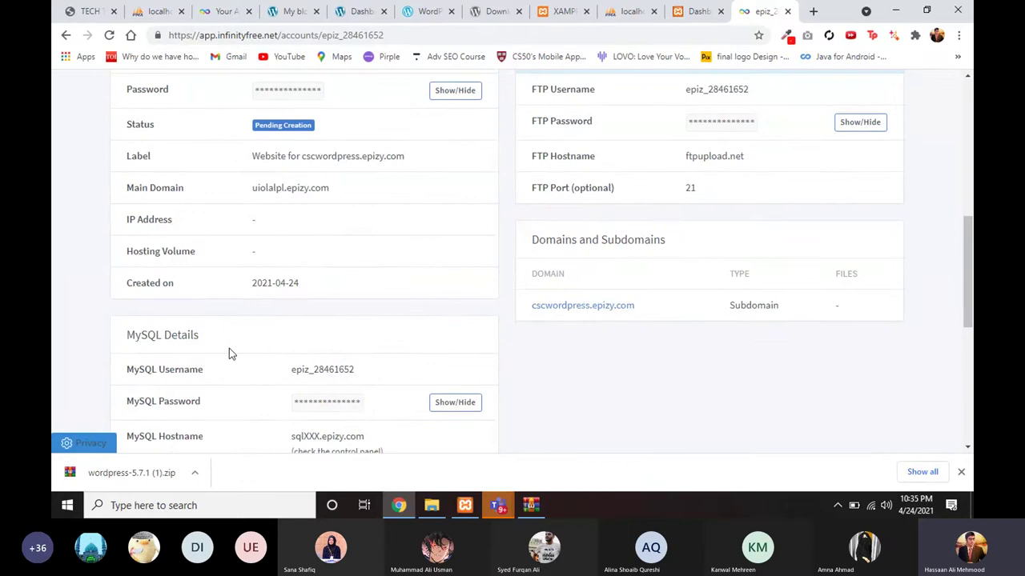
scroll(312, 290, "down", 1)
scroll(313, 290, "up", 2)
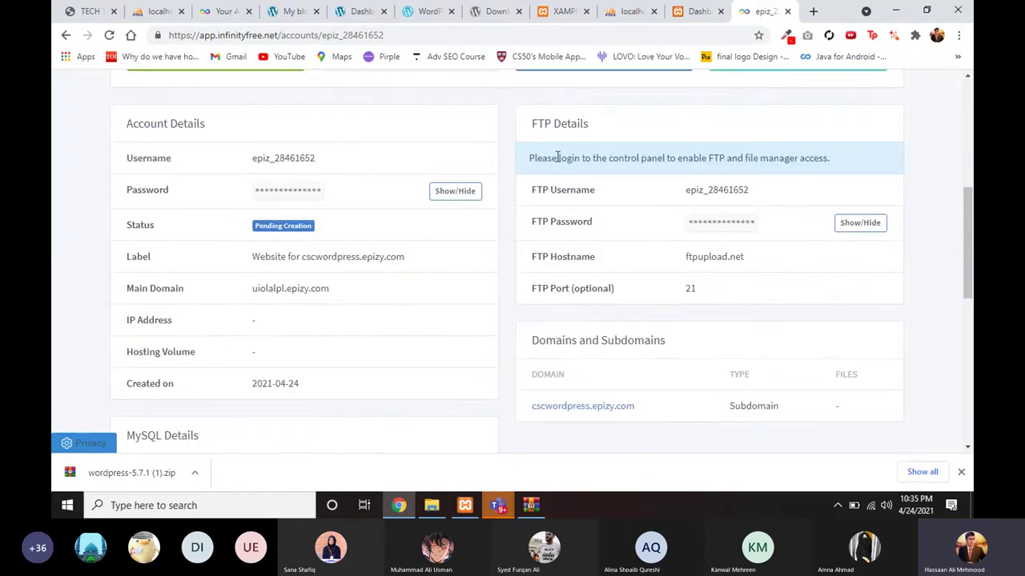
scroll(412, 252, "up", 1)
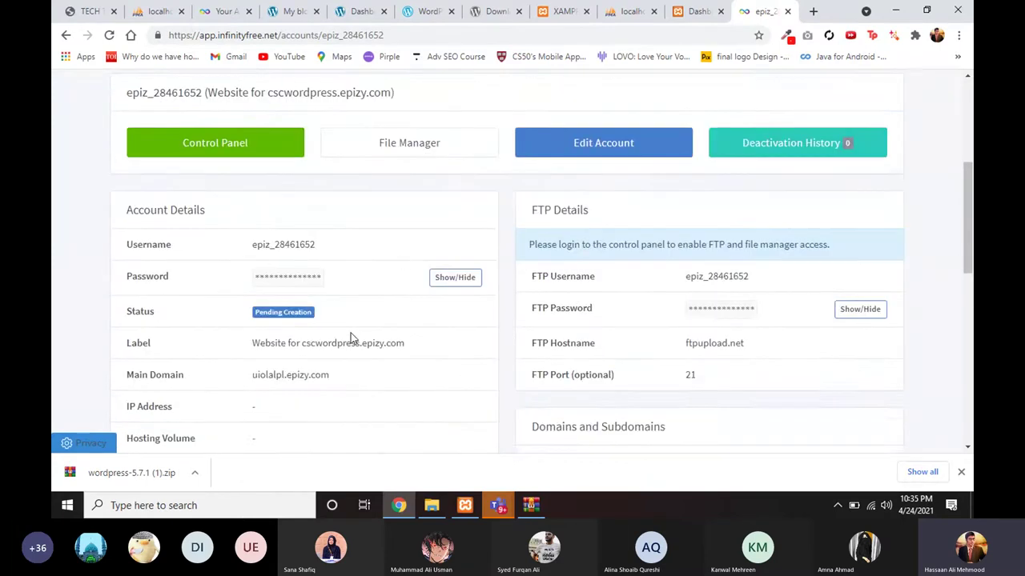
scroll(350, 338, "up", 2)
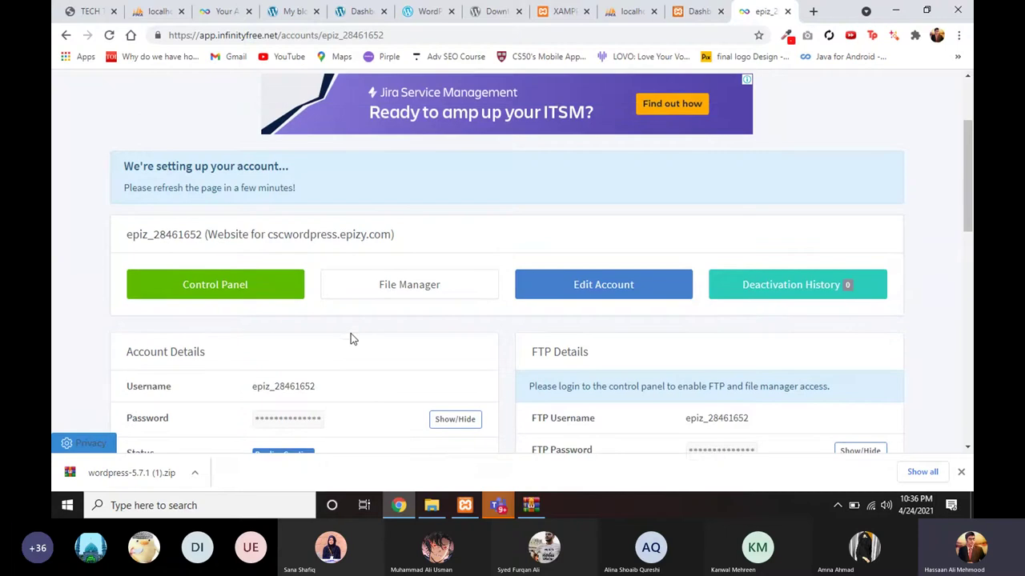
Step: Open the account's control panel, approve the service emails, and browse its sections
left_click(252, 292)
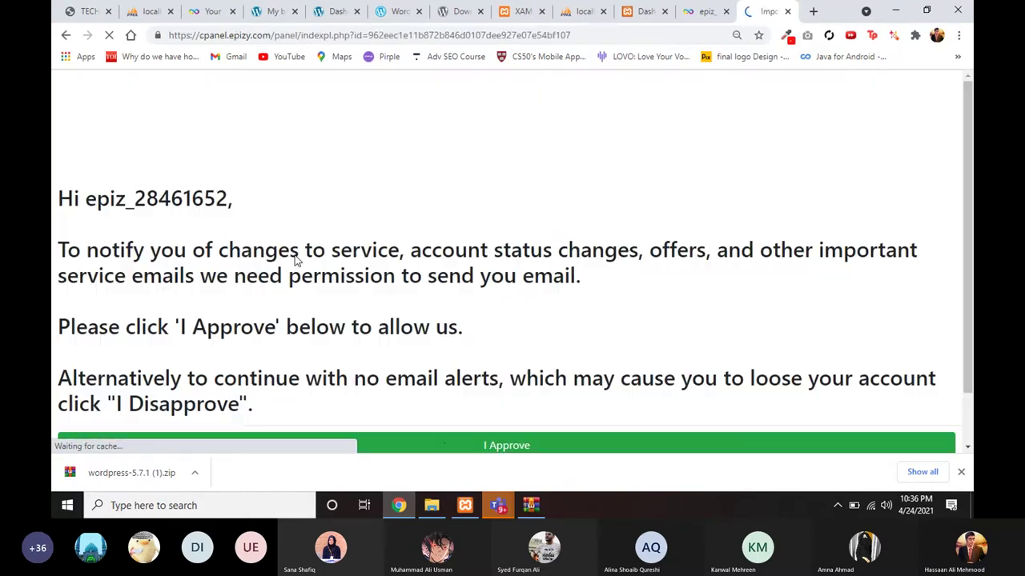
left_click(451, 449)
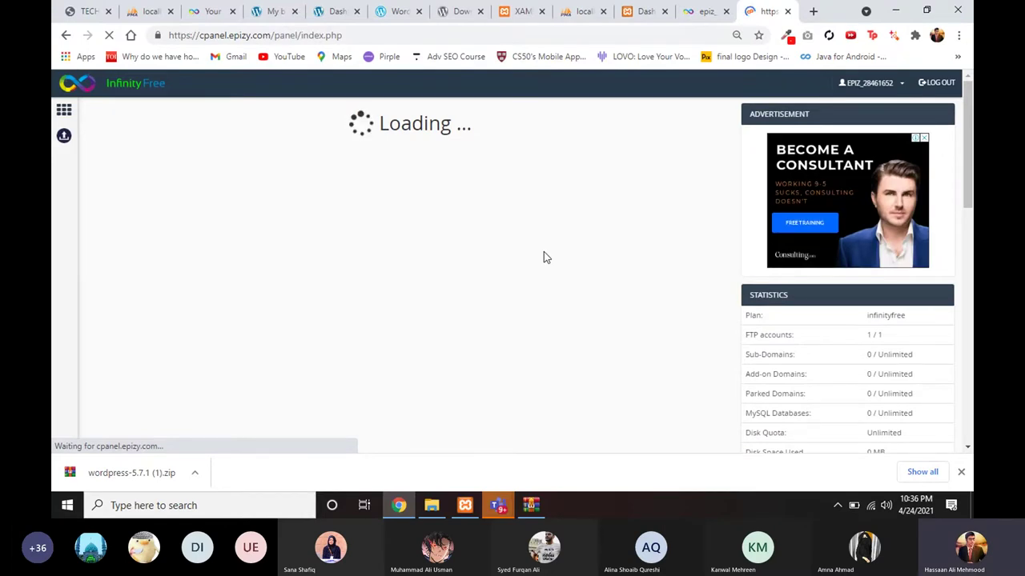
scroll(506, 322, "down", 1)
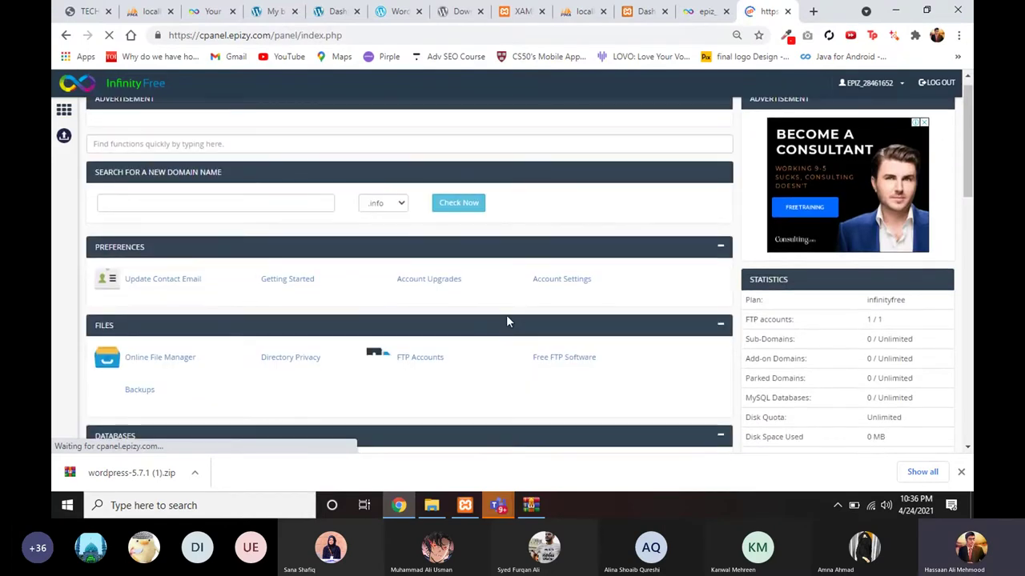
scroll(475, 364, "down", 3)
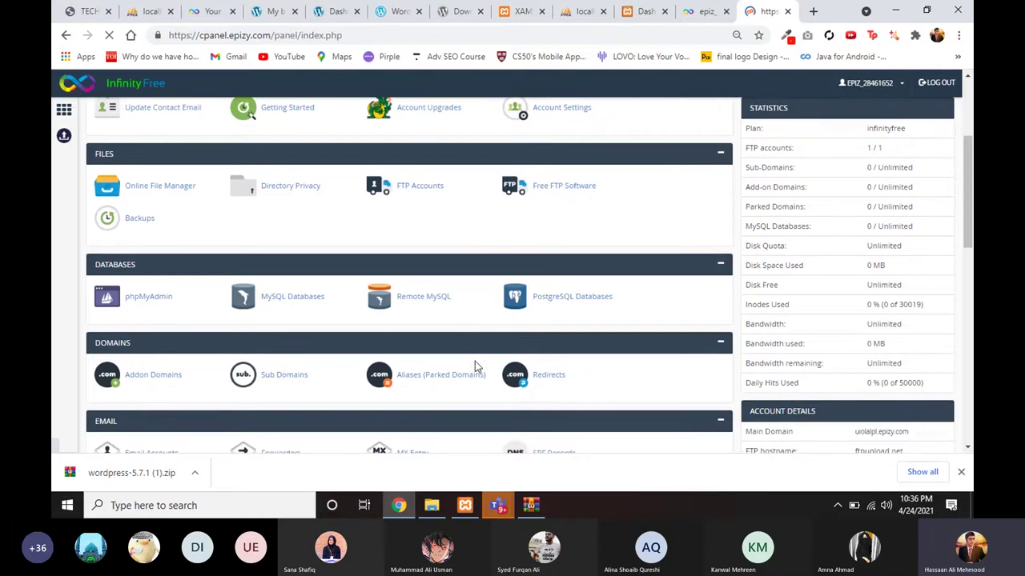
scroll(475, 337, "down", 2)
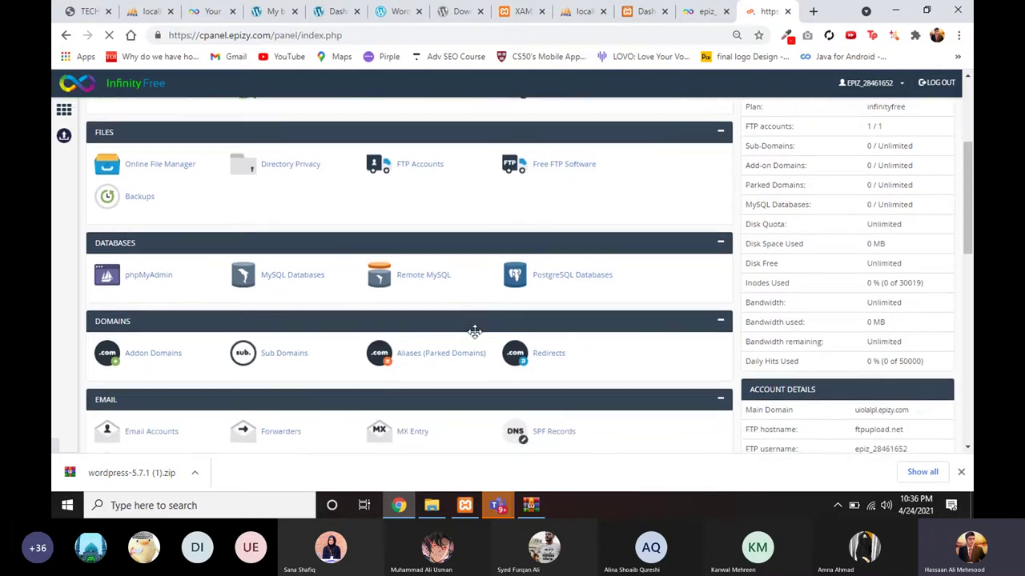
scroll(476, 332, "down", 2)
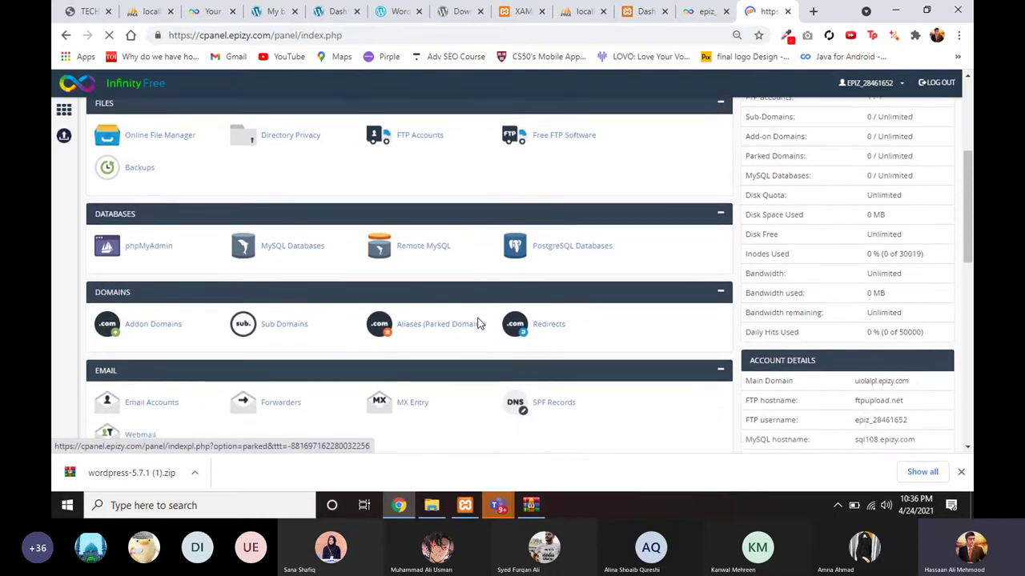
right_click(478, 321)
scroll(465, 269, "up", 3)
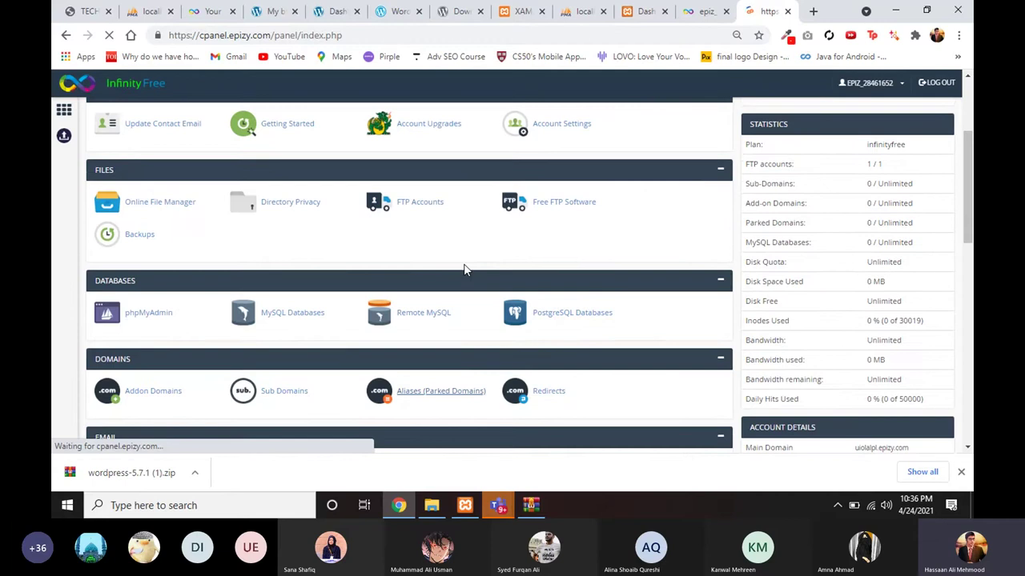
scroll(465, 270, "up", 3)
scroll(464, 270, "down", 1)
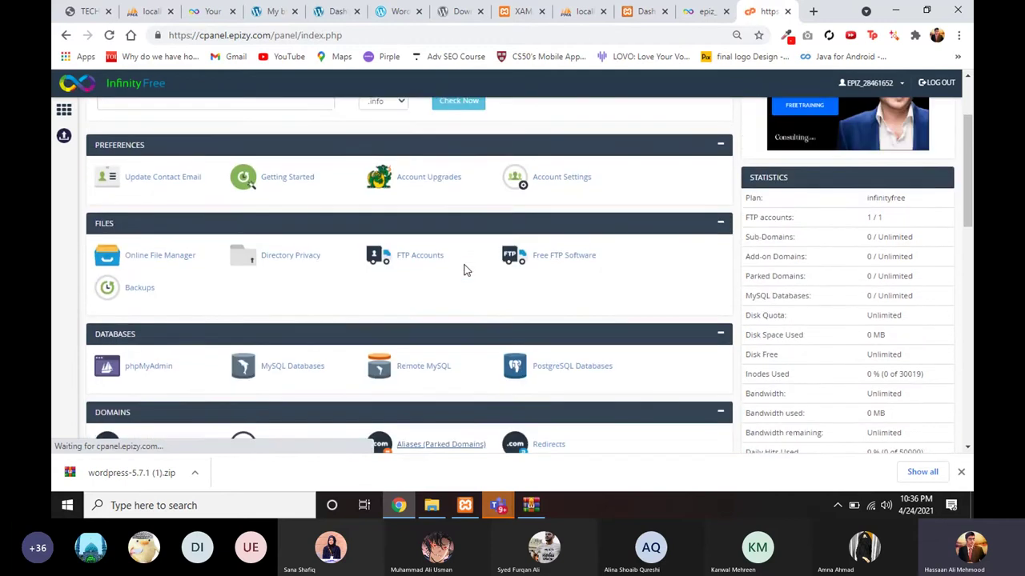
scroll(432, 292, "down", 1)
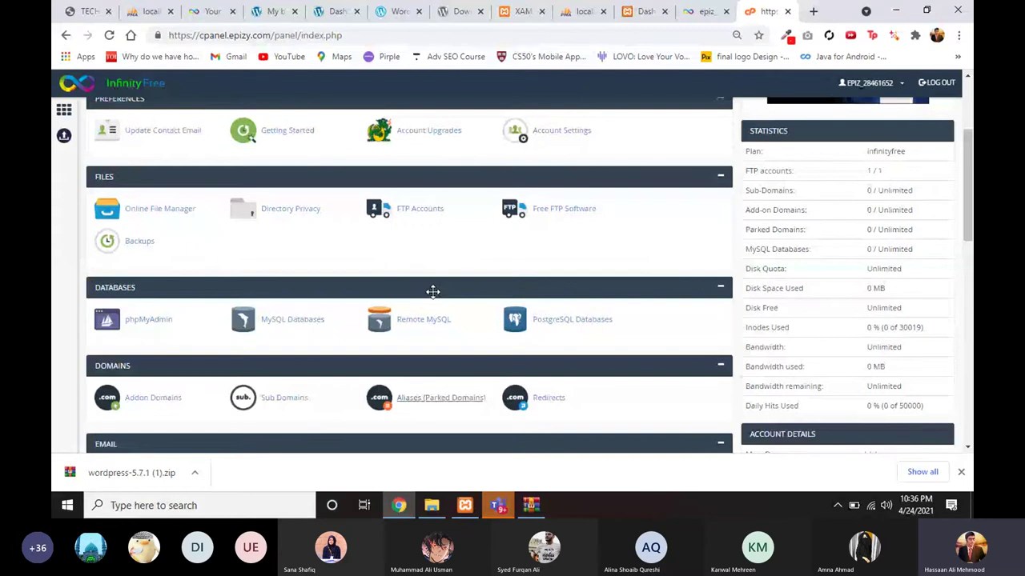
scroll(433, 291, "down", 2)
scroll(368, 303, "up", 4)
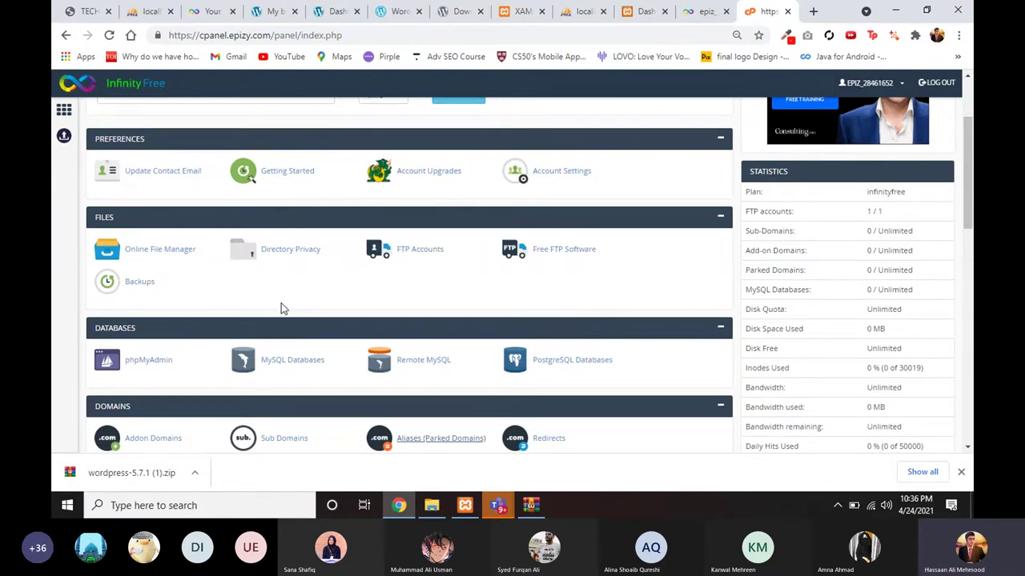
scroll(284, 305, "down", 1)
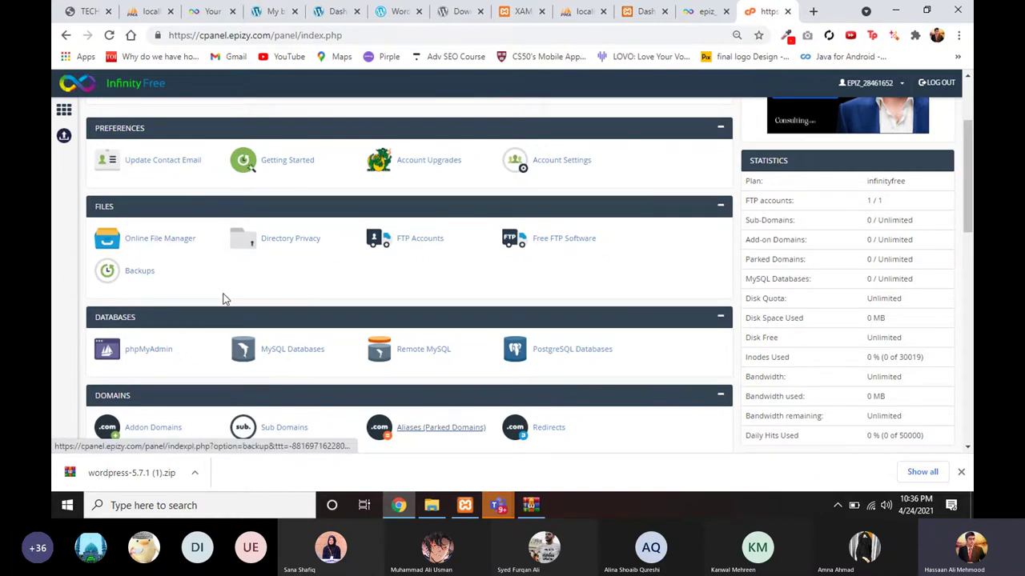
scroll(264, 328, "down", 1)
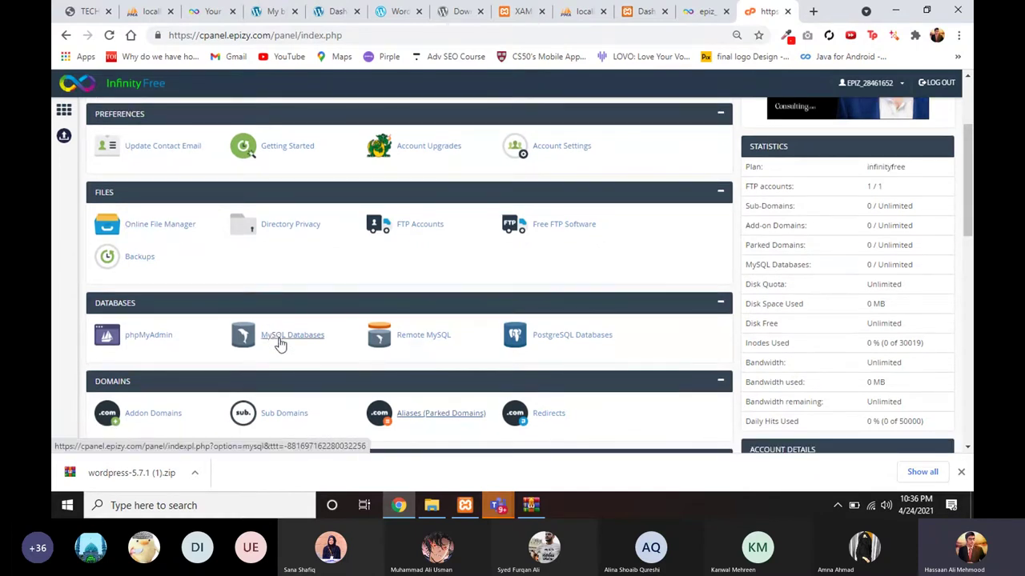
scroll(279, 342, "down", 1)
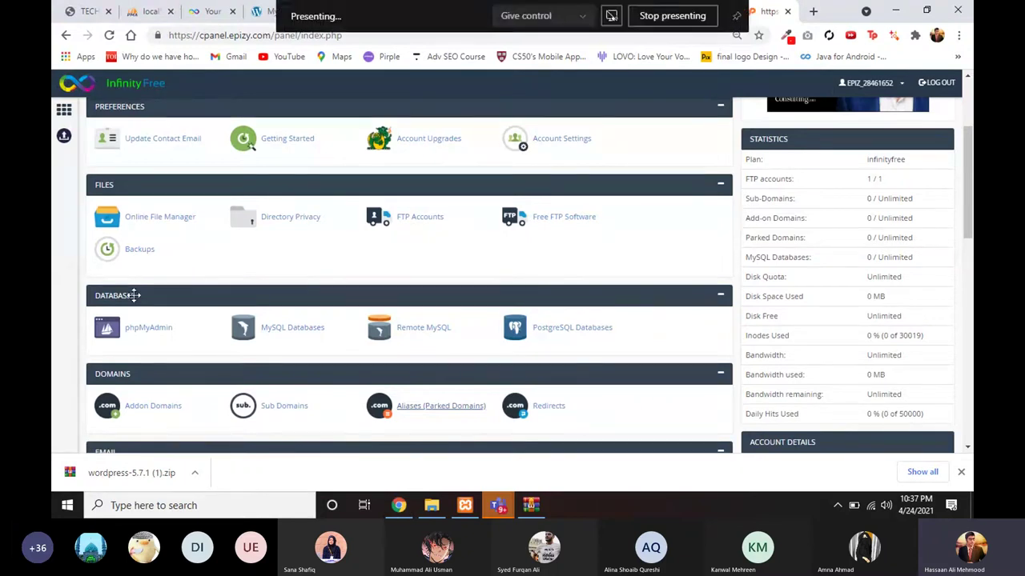
scroll(136, 327, "down", 1)
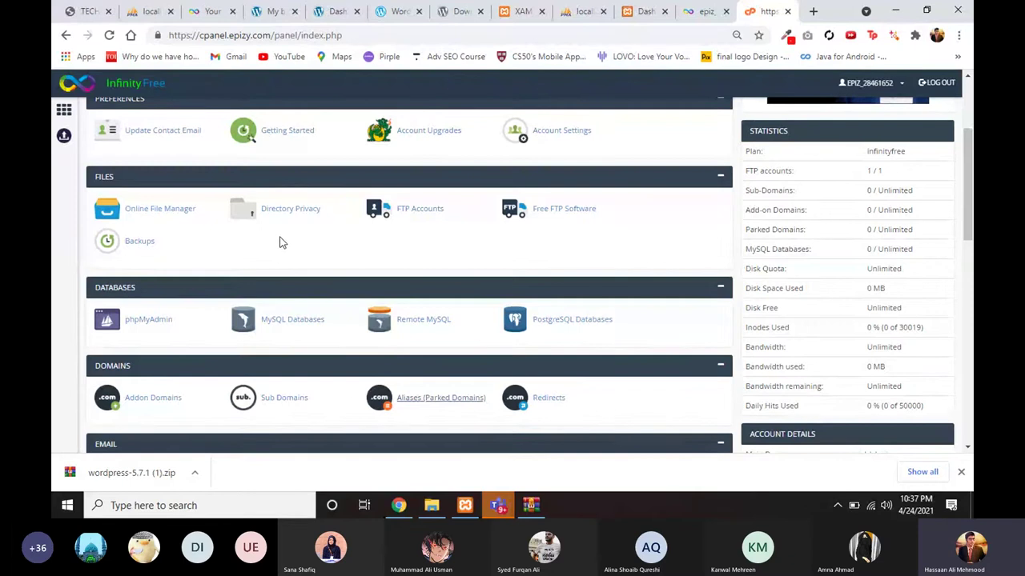
scroll(278, 253, "down", 1)
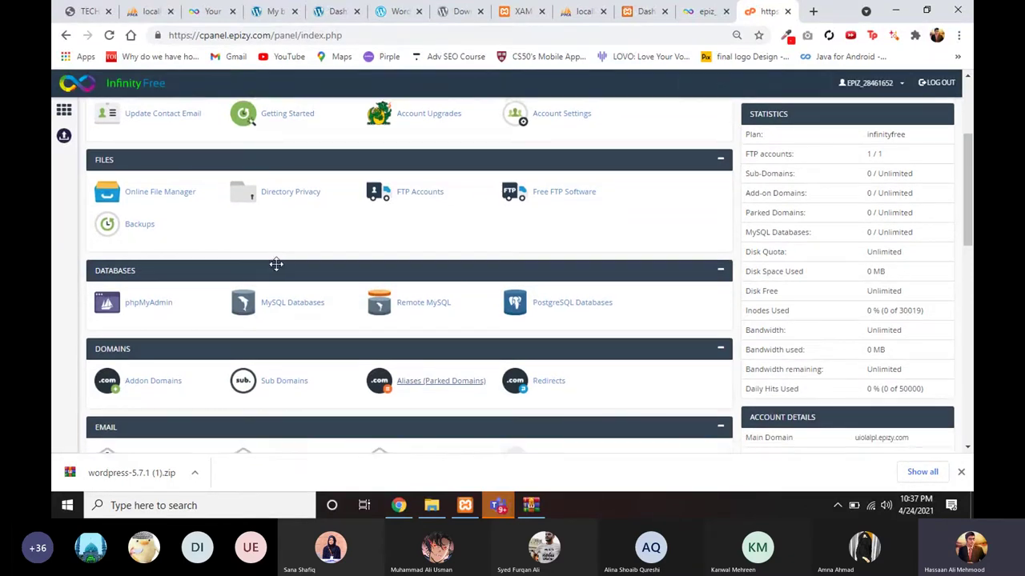
scroll(276, 264, "down", 1)
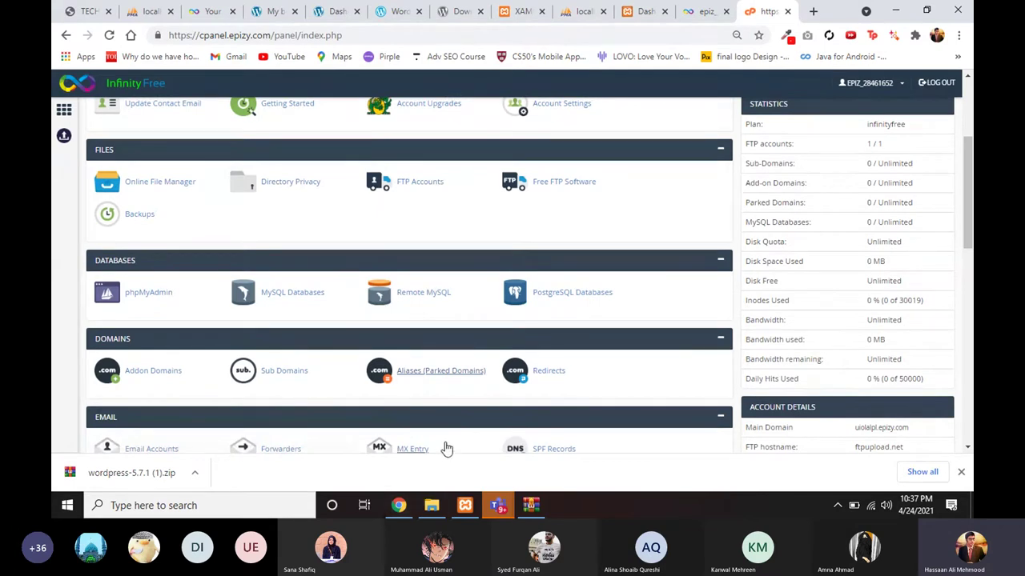
scroll(445, 393, "up", 1)
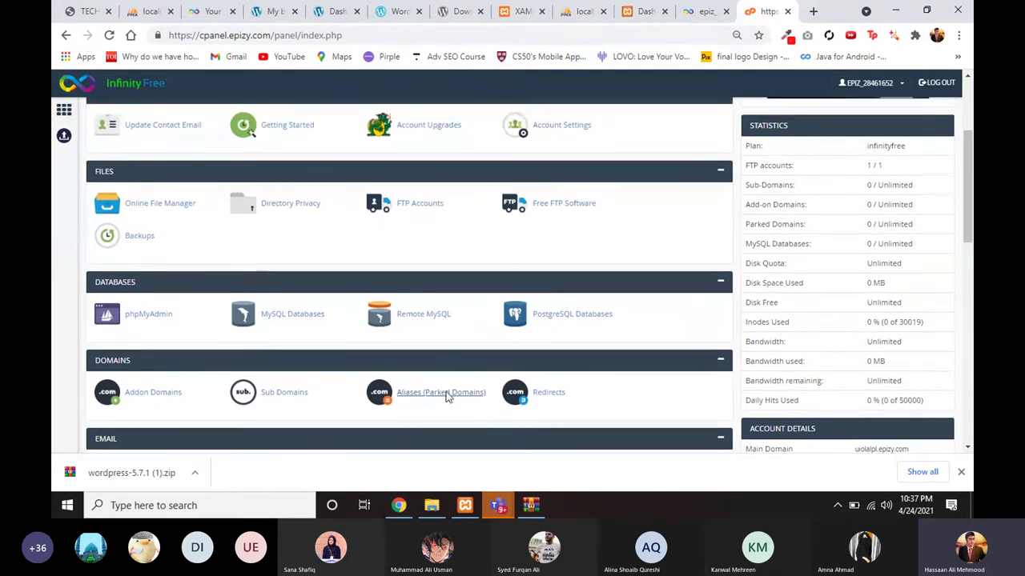
Step: Scroll to the Software section and launch Softaculous Apps Installer in a new tab
left_click(644, 12)
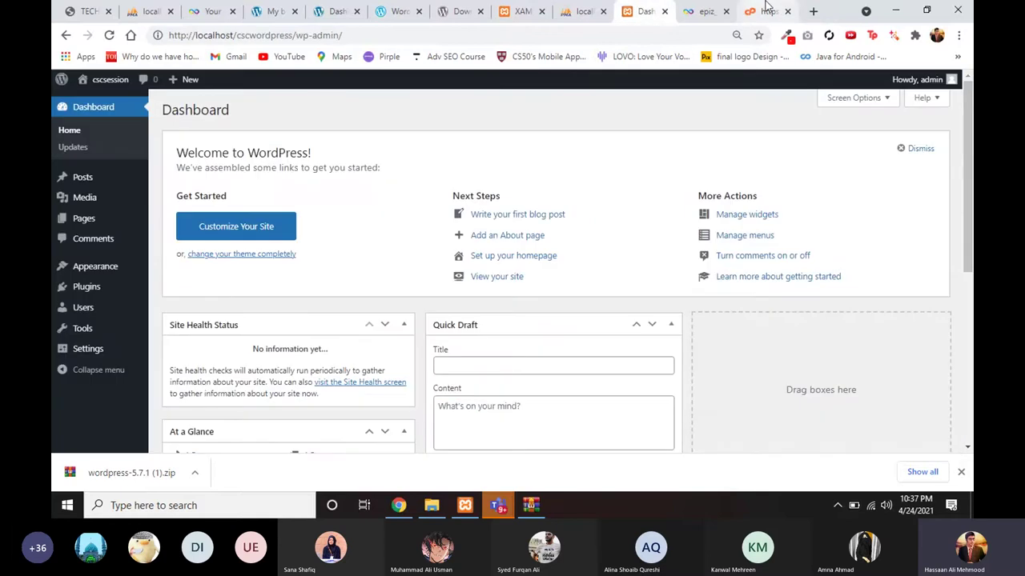
left_click(766, 9)
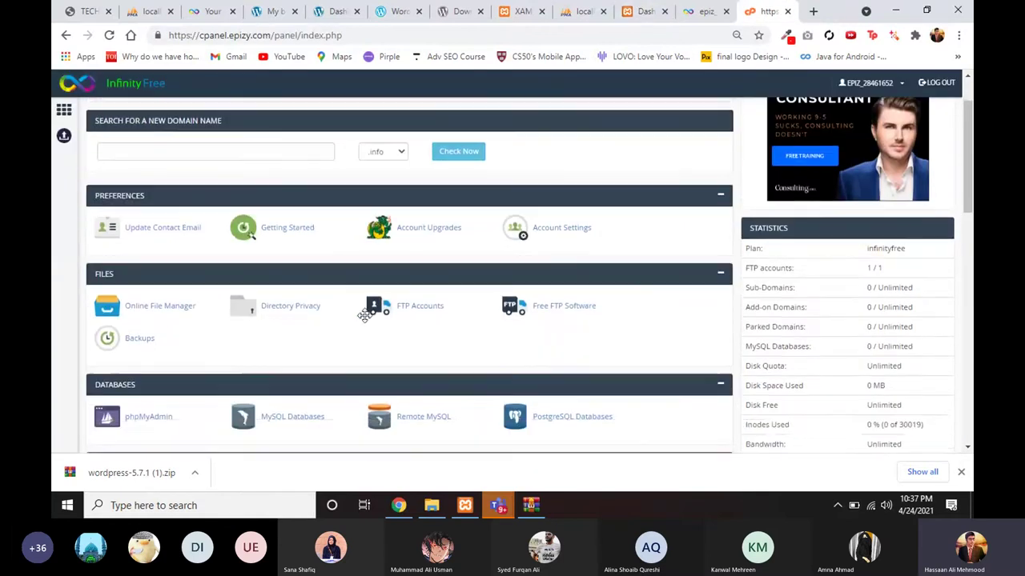
scroll(355, 349, "down", 1)
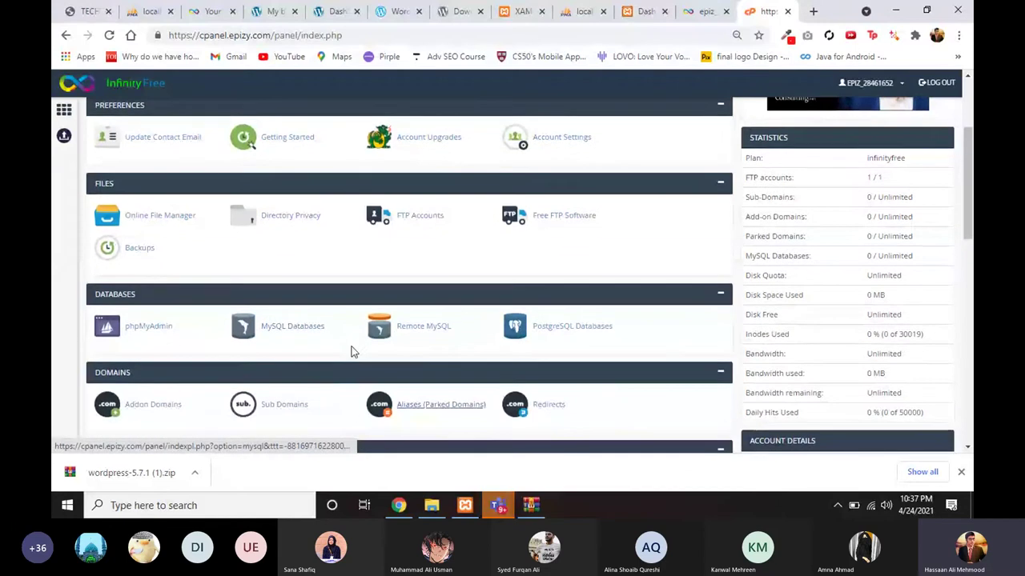
scroll(353, 349, "down", 1)
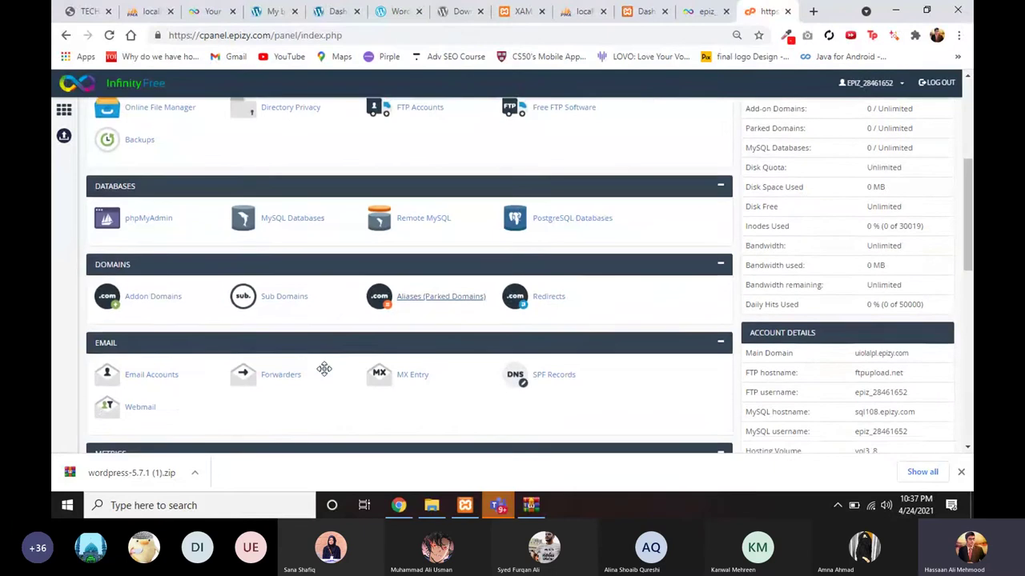
scroll(325, 374, "down", 1)
scroll(326, 375, "down", 2)
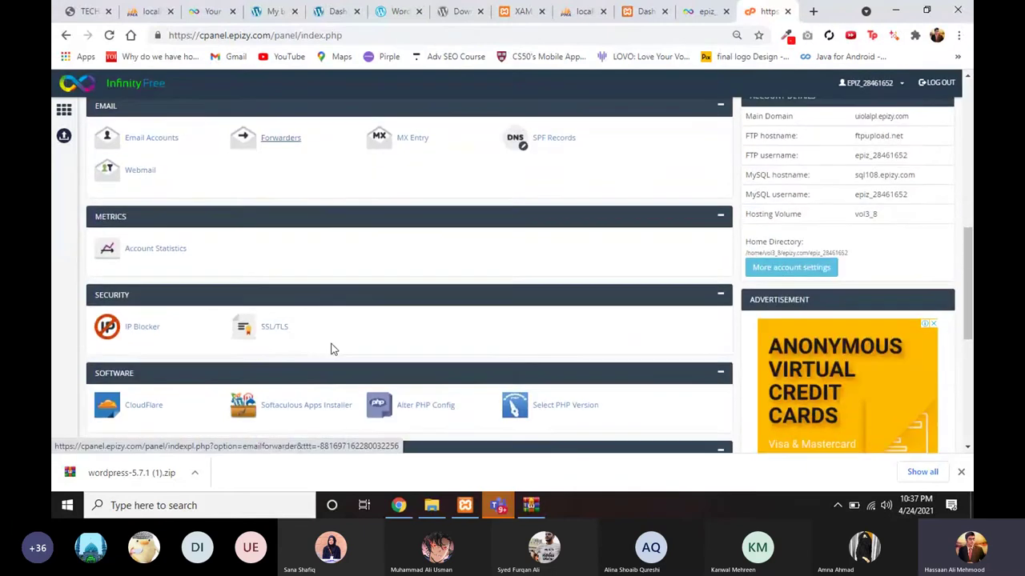
scroll(336, 331, "down", 1)
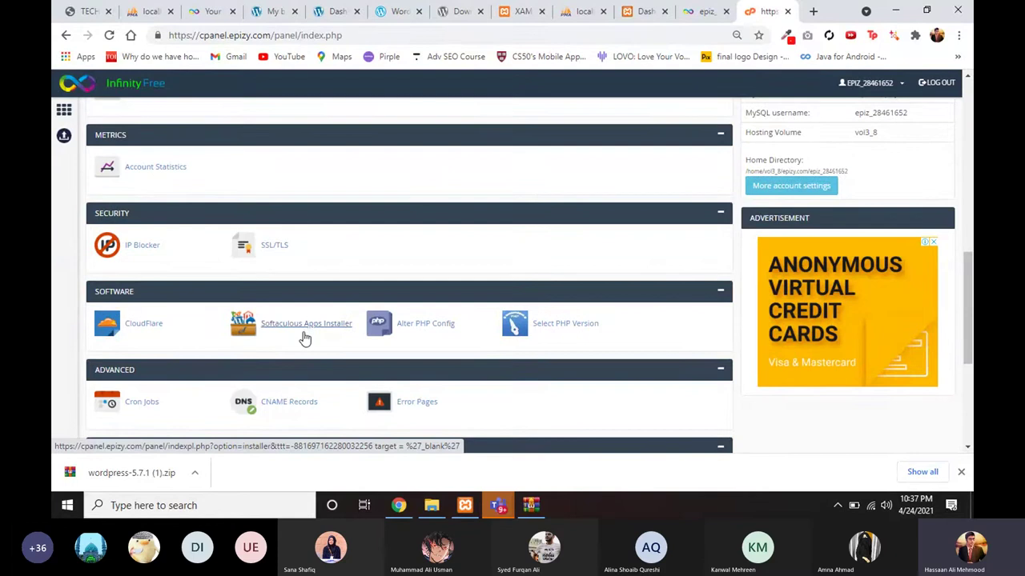
left_click(305, 330)
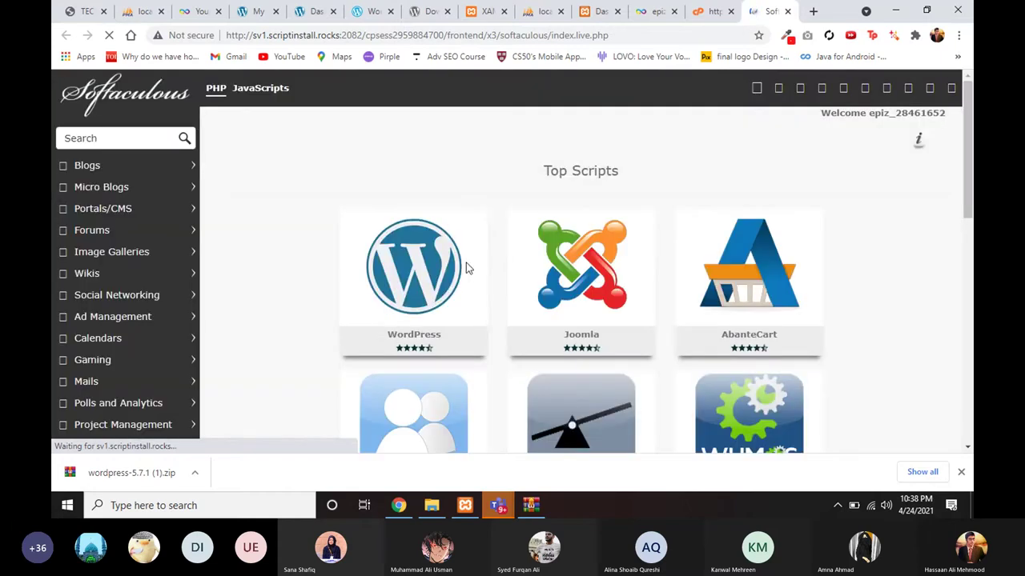
Step: Start a WordPress install from the Top Scripts tile, preset to 5.7.1 on cscwordpress.epizy.com
mouse_move(437, 295)
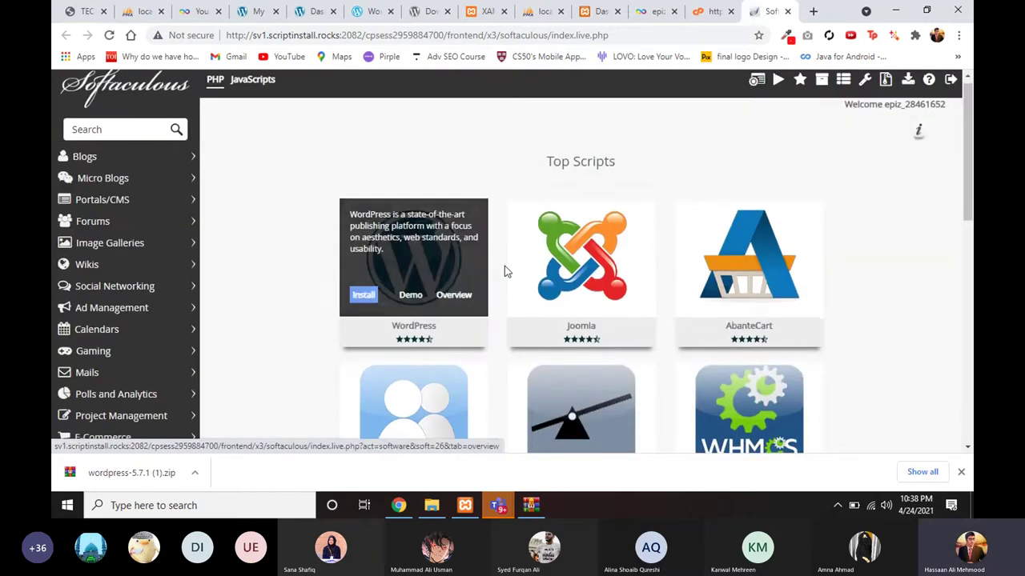
mouse_move(475, 297)
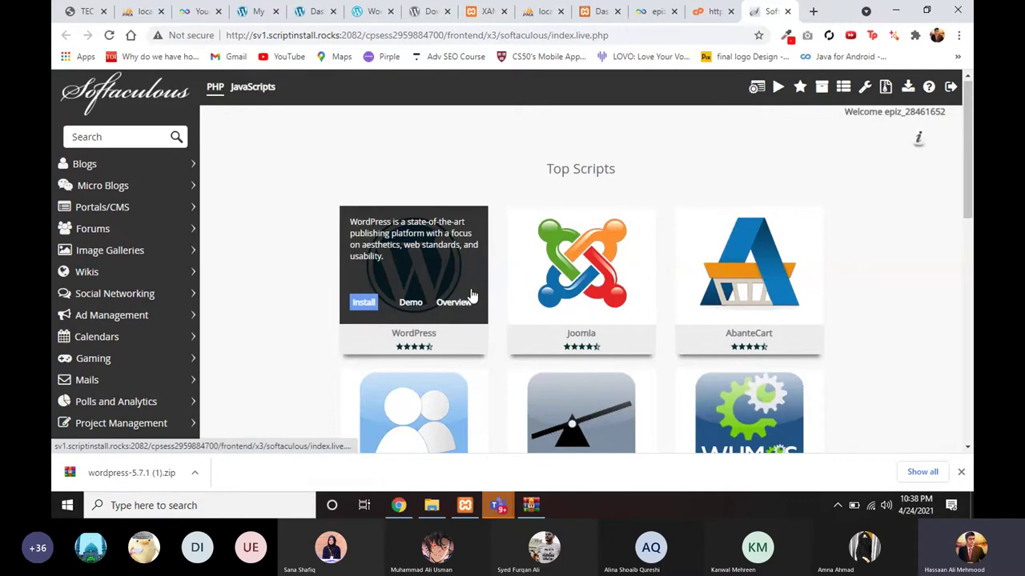
left_click(370, 304)
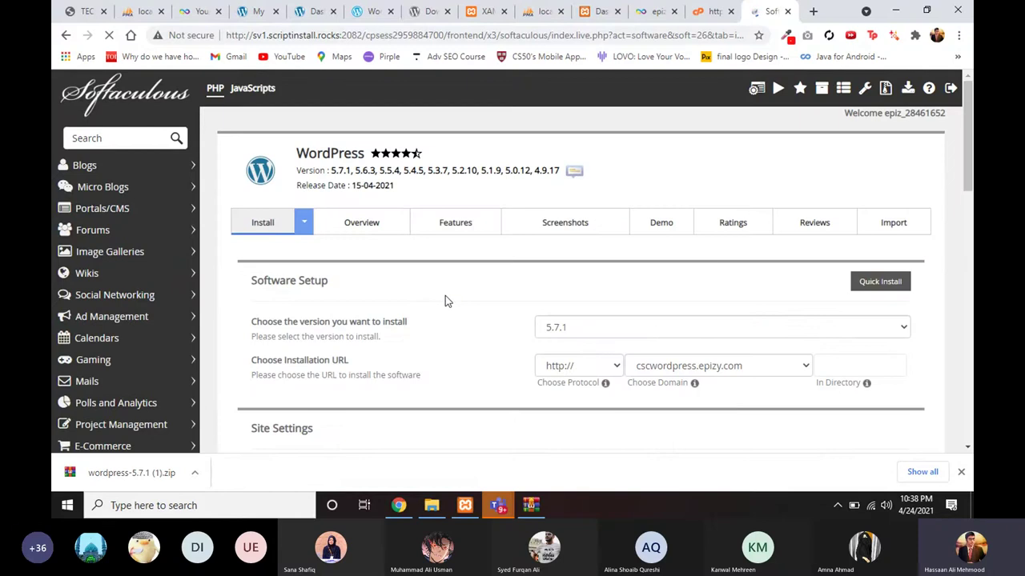
scroll(446, 297, "down", 1)
scroll(488, 301, "down", 1)
left_click(561, 289)
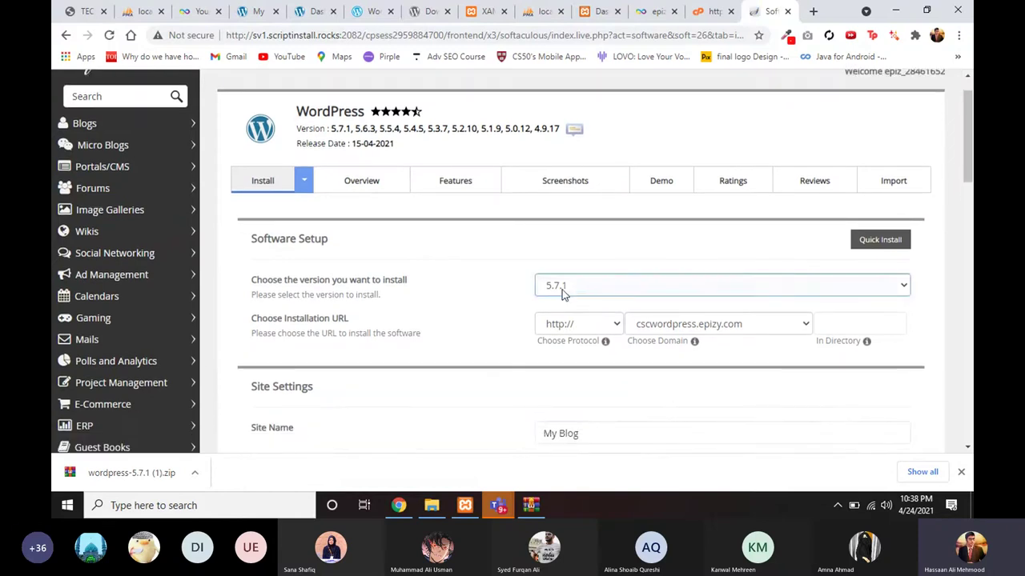
left_click(562, 292)
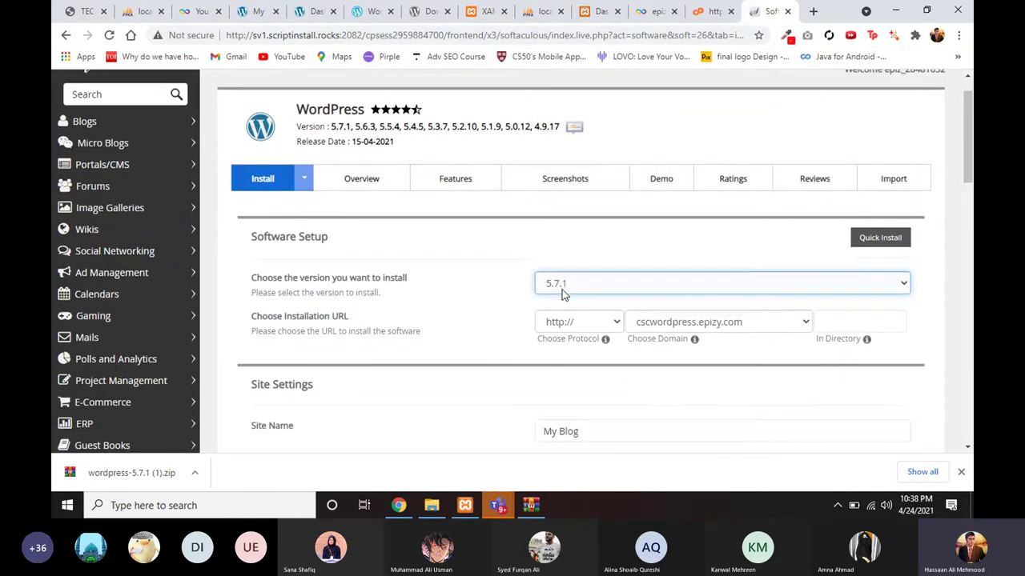
scroll(568, 288, "down", 1)
left_click(572, 268)
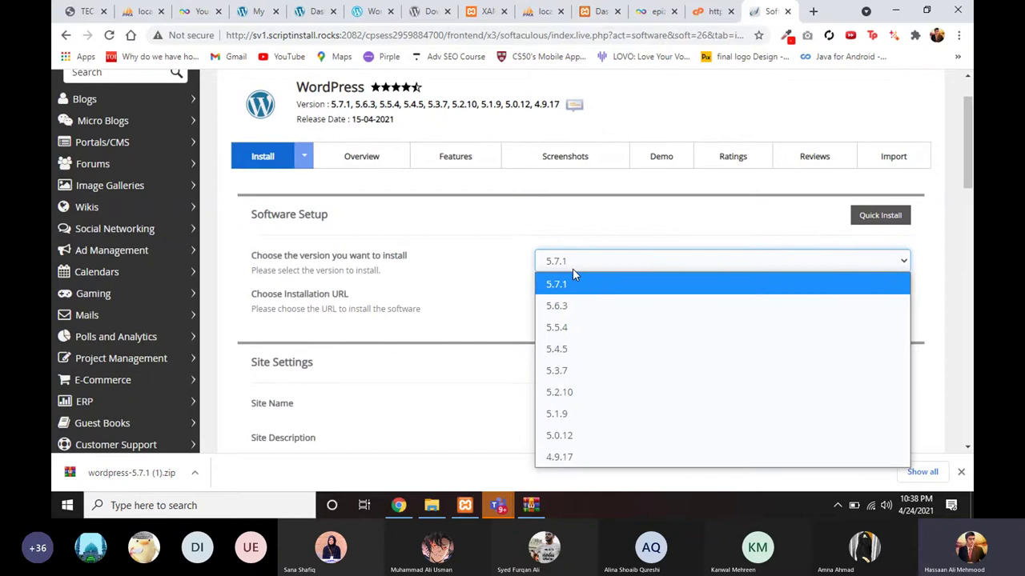
left_click(574, 276)
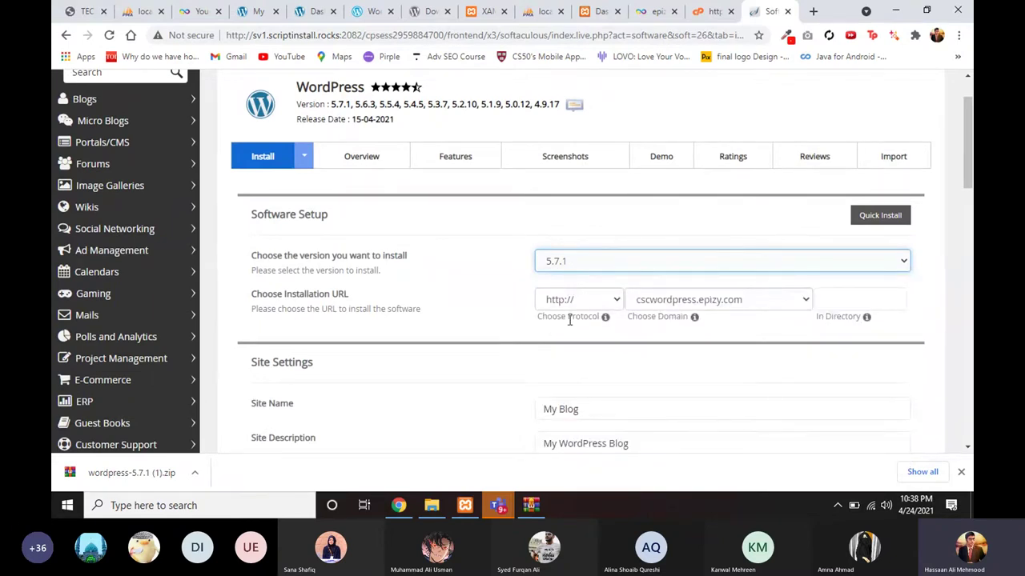
scroll(570, 319, "down", 1)
left_click(654, 272)
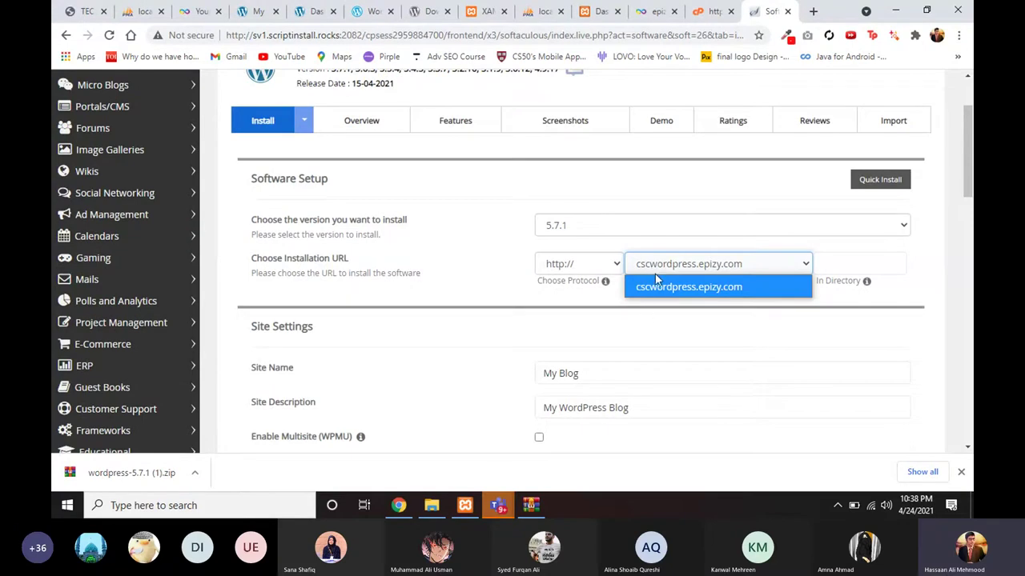
left_click(663, 279)
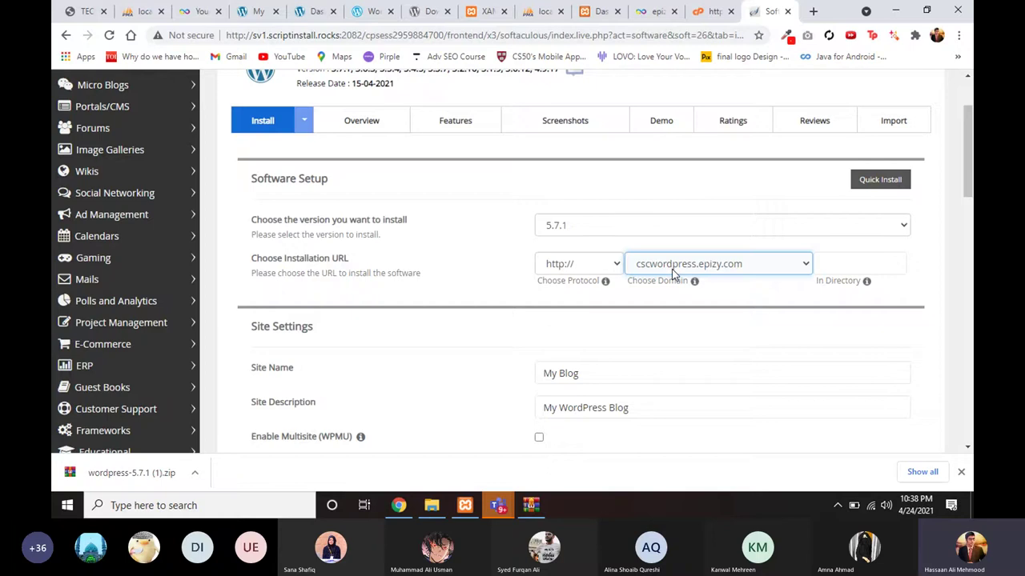
left_click(673, 271)
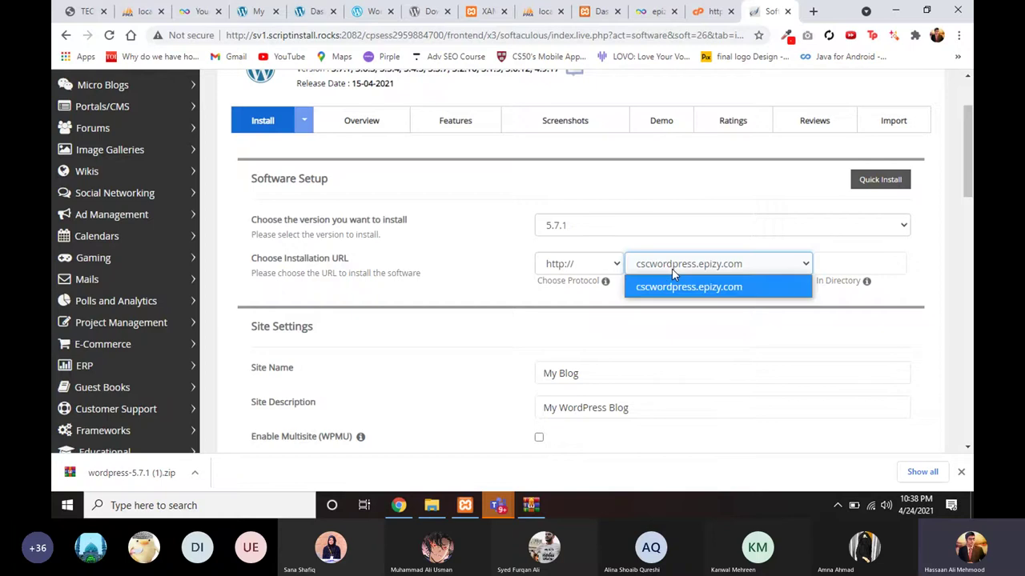
left_click(674, 273)
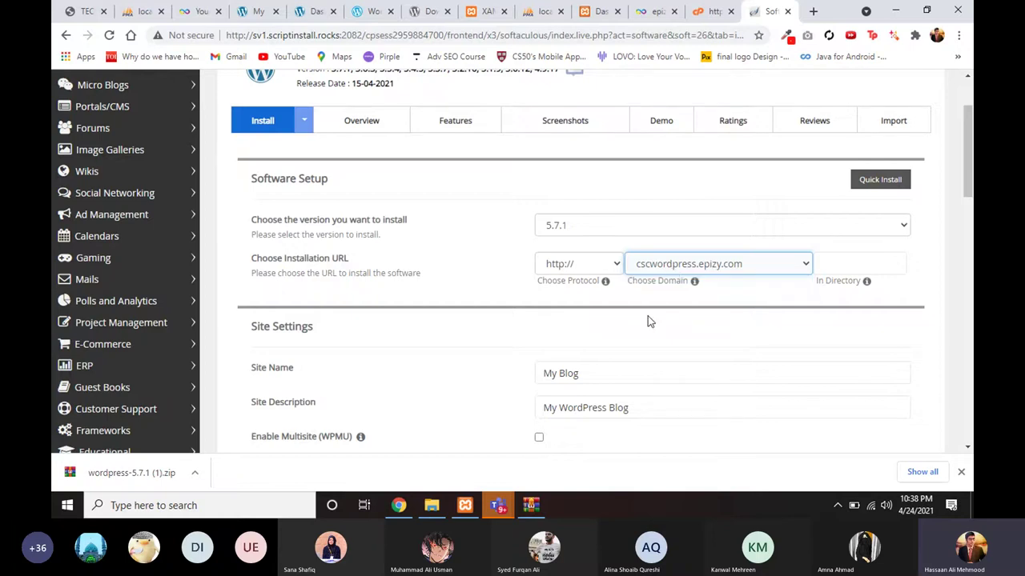
scroll(647, 320, "down", 1)
left_click(625, 297)
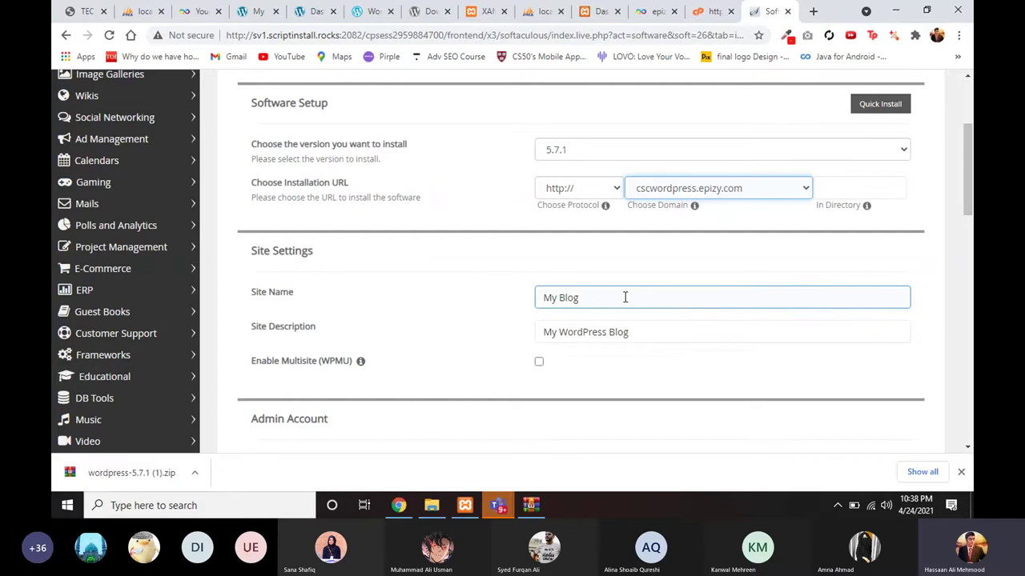
left_click(572, 366)
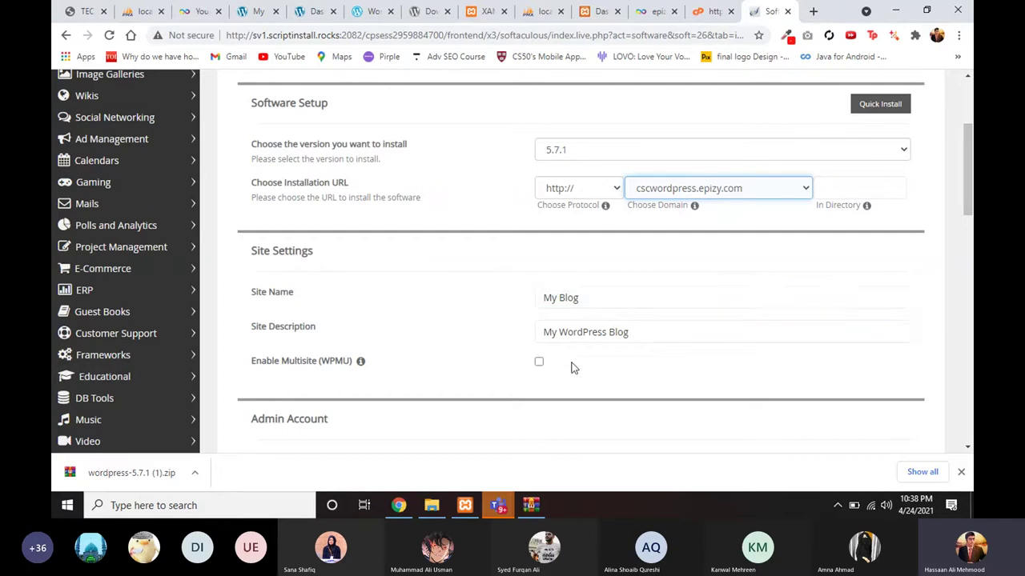
scroll(571, 366, "down", 1)
Step: Rename the site from My Blog to cscsession, leaving the site description unchanged
scroll(582, 315, "up", 1)
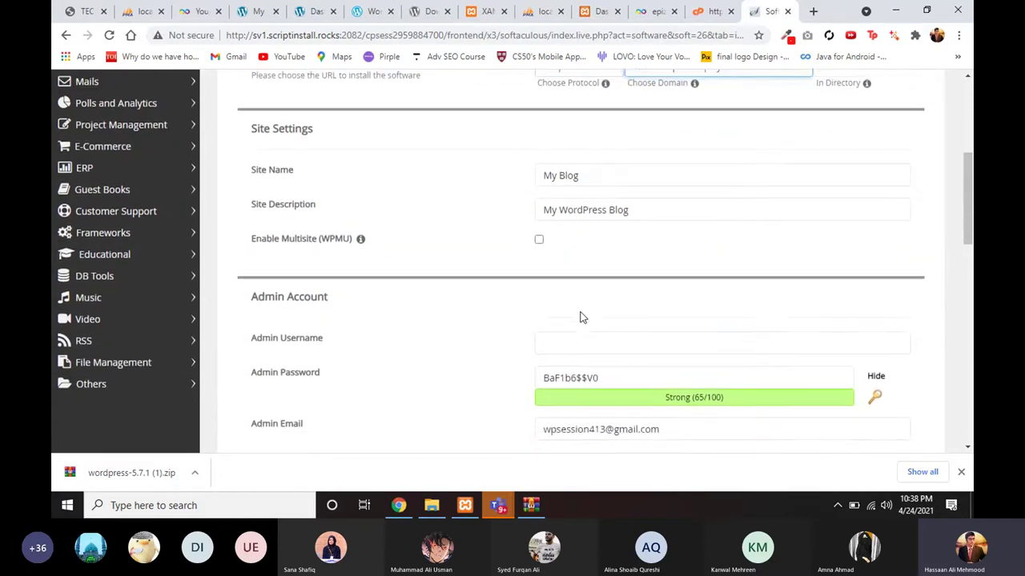
left_click(602, 242)
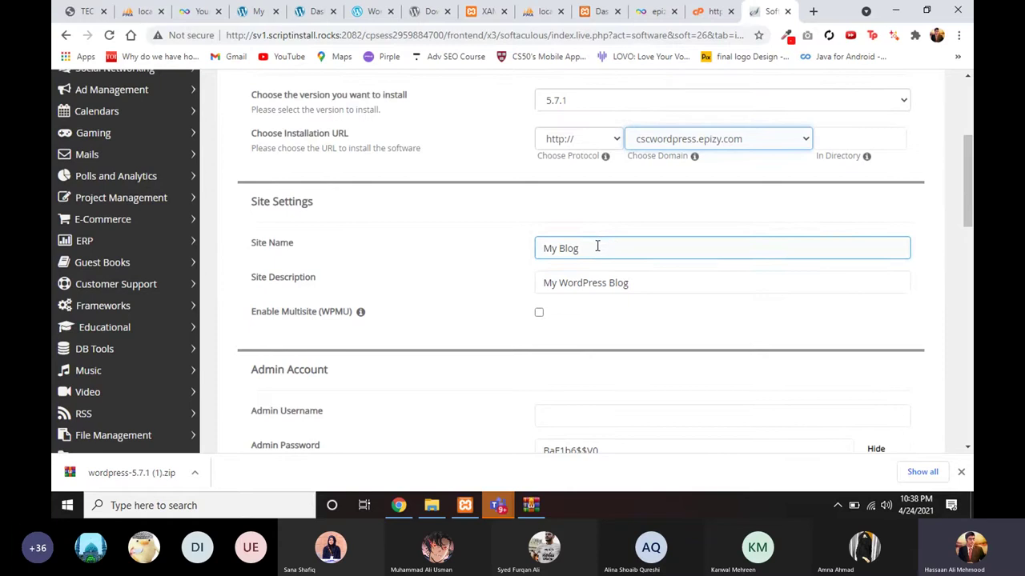
left_click_drag(599, 242, 466, 262)
type("cscs")
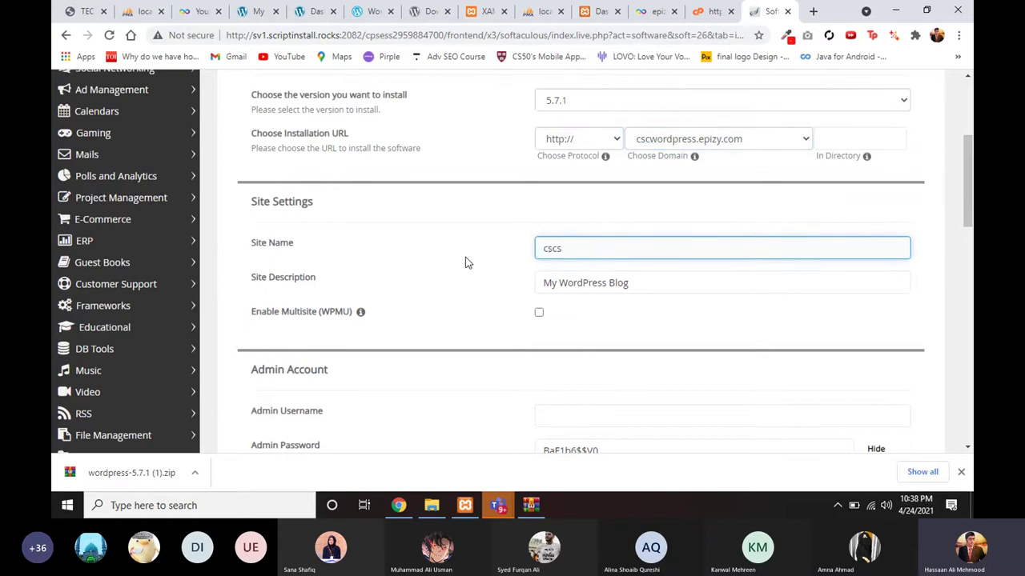
type("ession")
left_click_drag(646, 282, 515, 275)
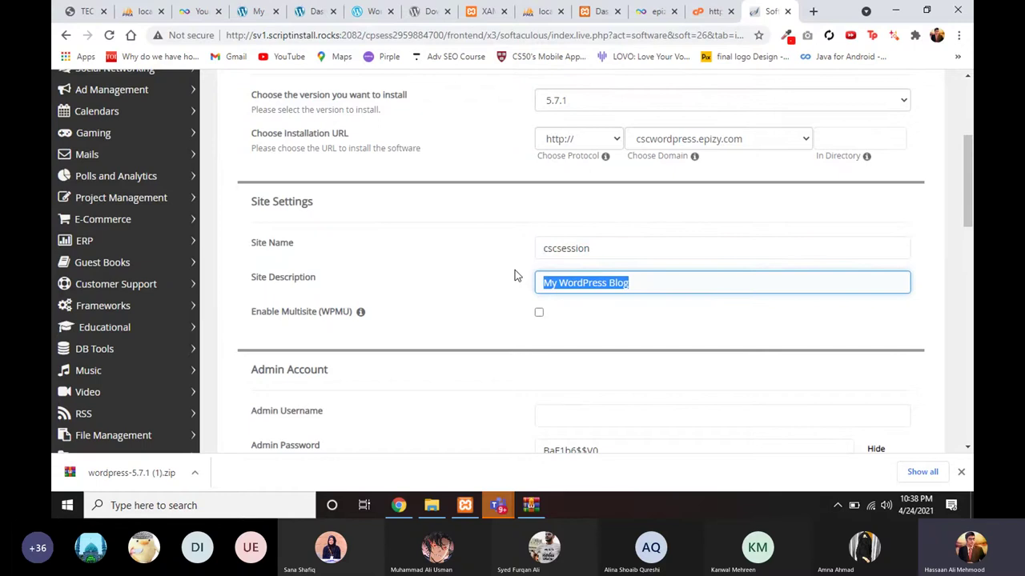
left_click(481, 273)
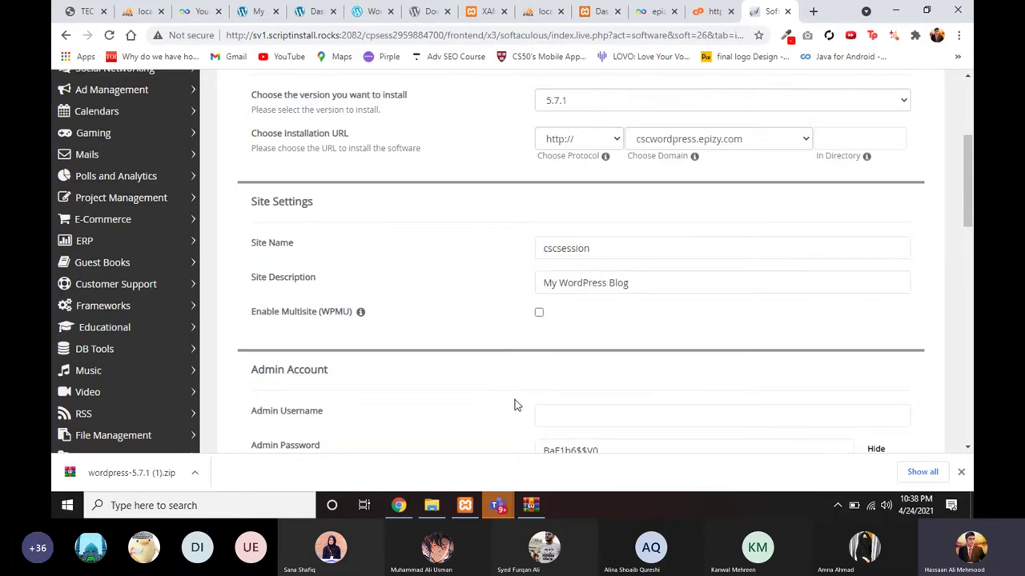
scroll(516, 401, "down", 2)
Step: Set the admin username to admin and replace the generated admin password with a weak one
left_click(554, 308)
type("admin")
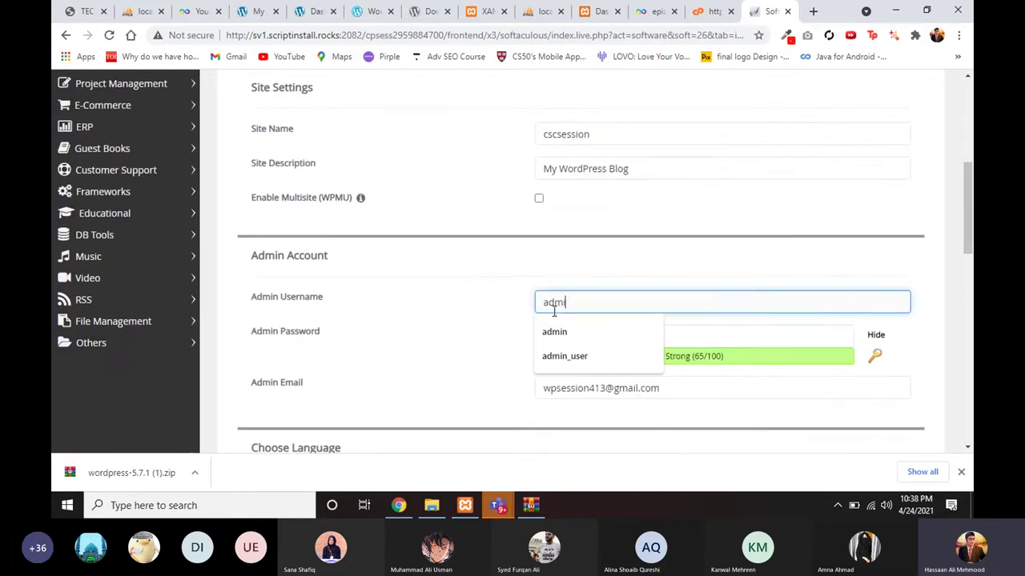
left_click(485, 291)
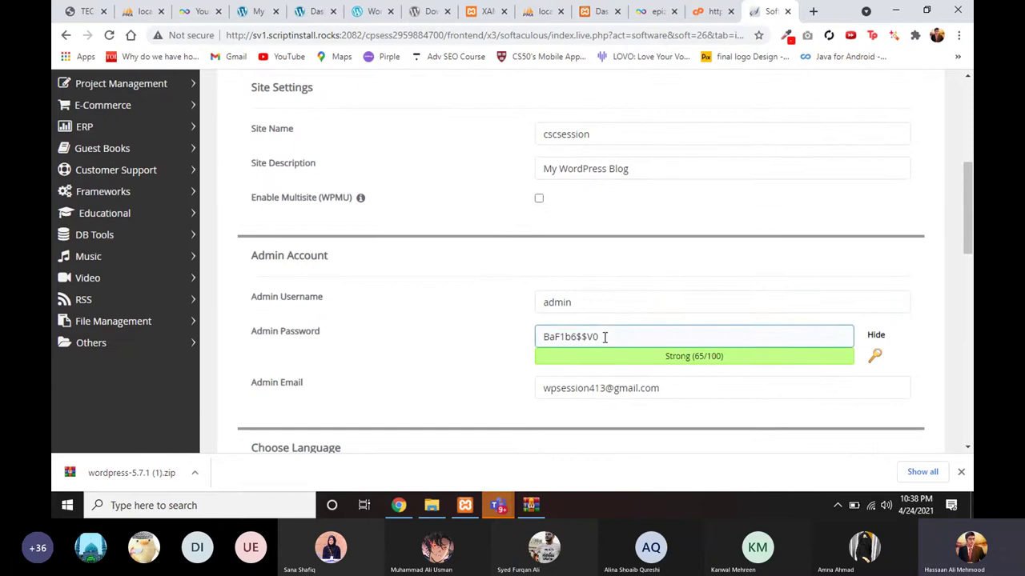
left_click_drag(604, 336, 516, 340)
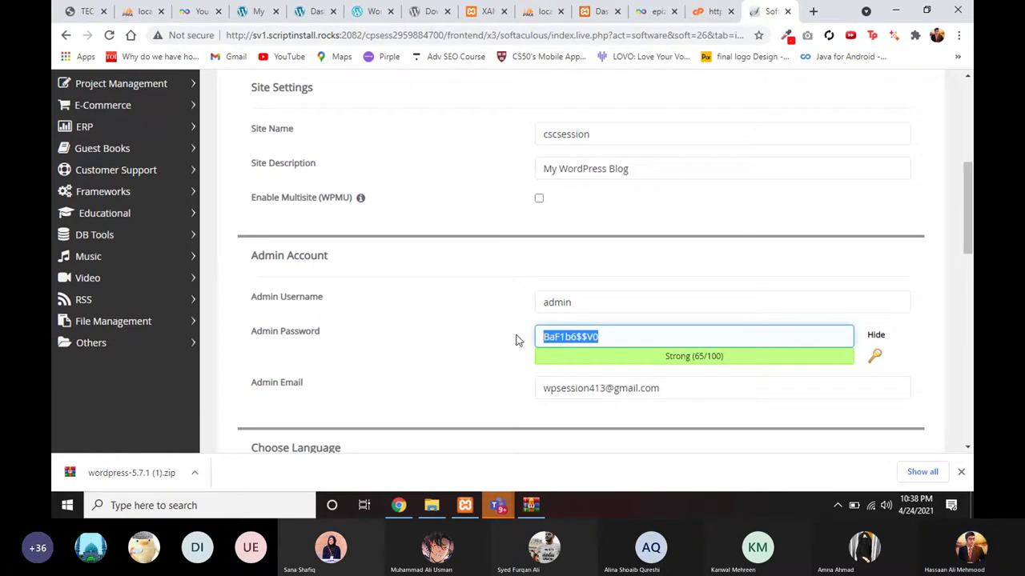
left_click(549, 298)
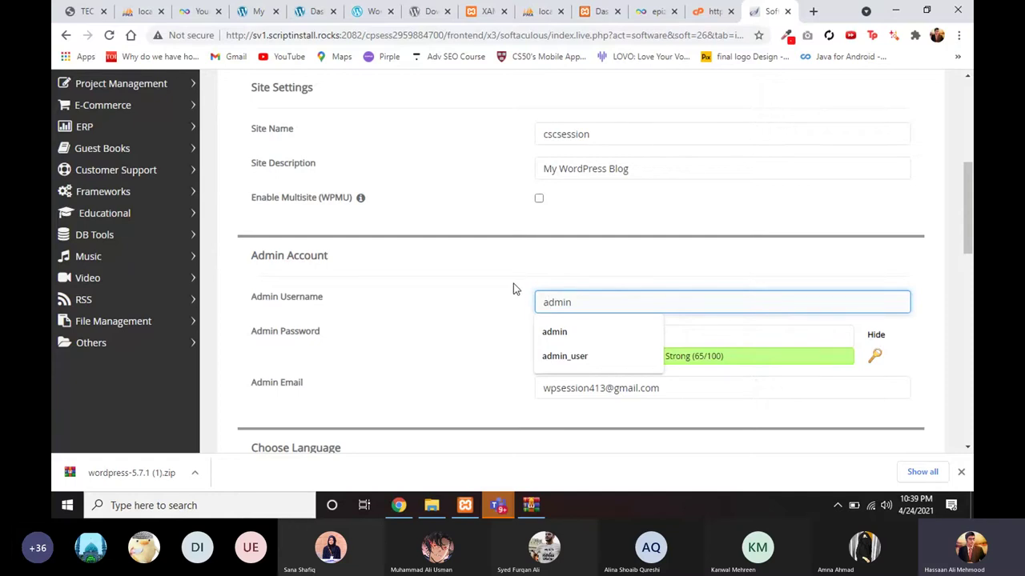
left_click(555, 301)
left_click(517, 312)
left_click(607, 339)
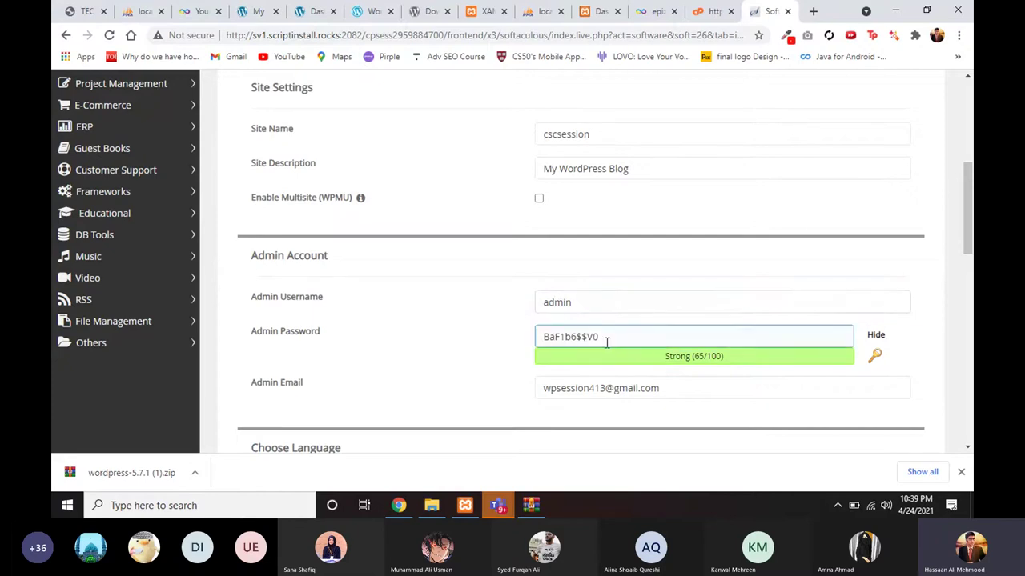
left_click_drag(599, 337, 489, 350)
type("admin")
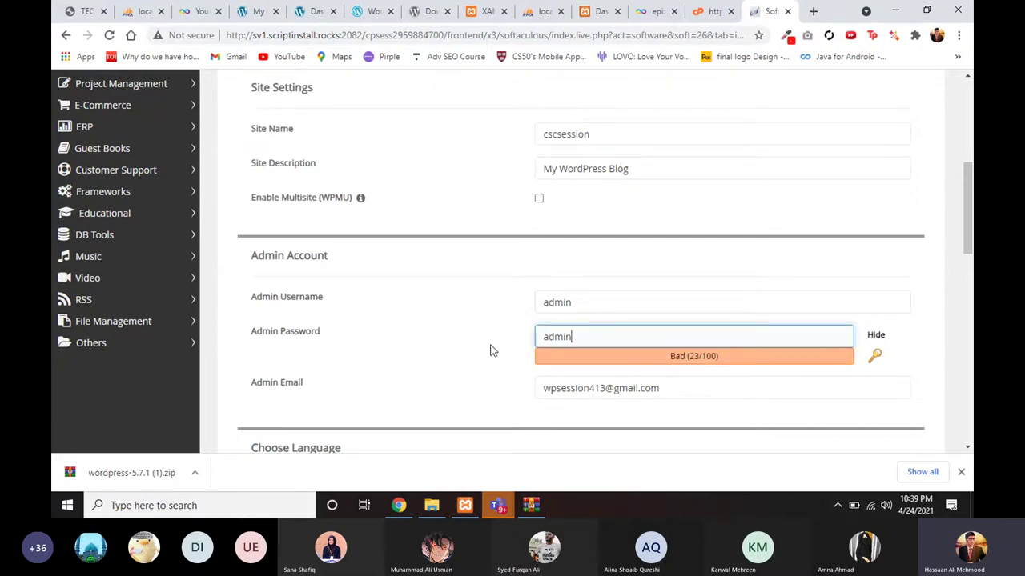
Step: Submit the WordPress installation form with Install
scroll(552, 332, "down", 1)
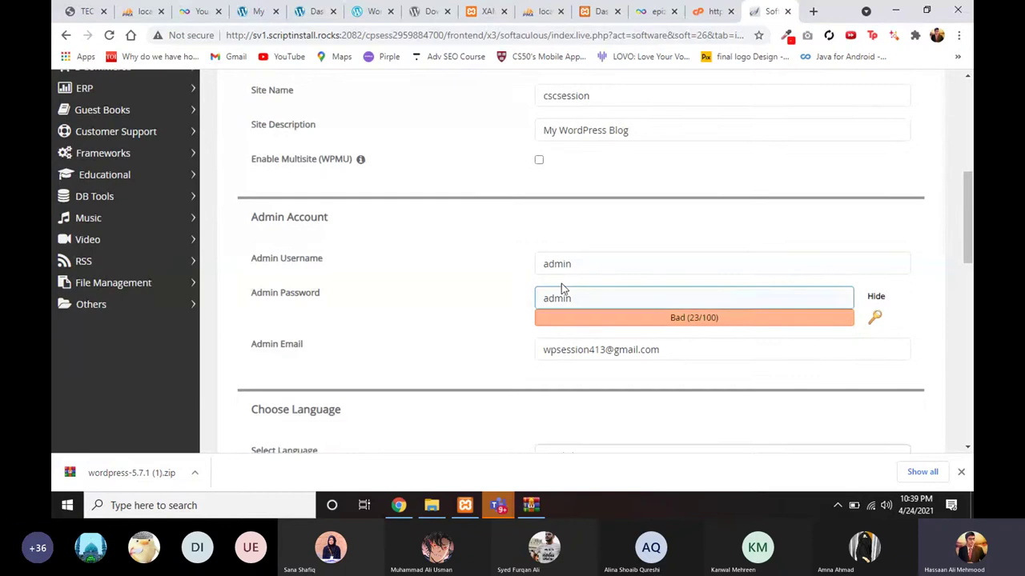
scroll(549, 346, "down", 5)
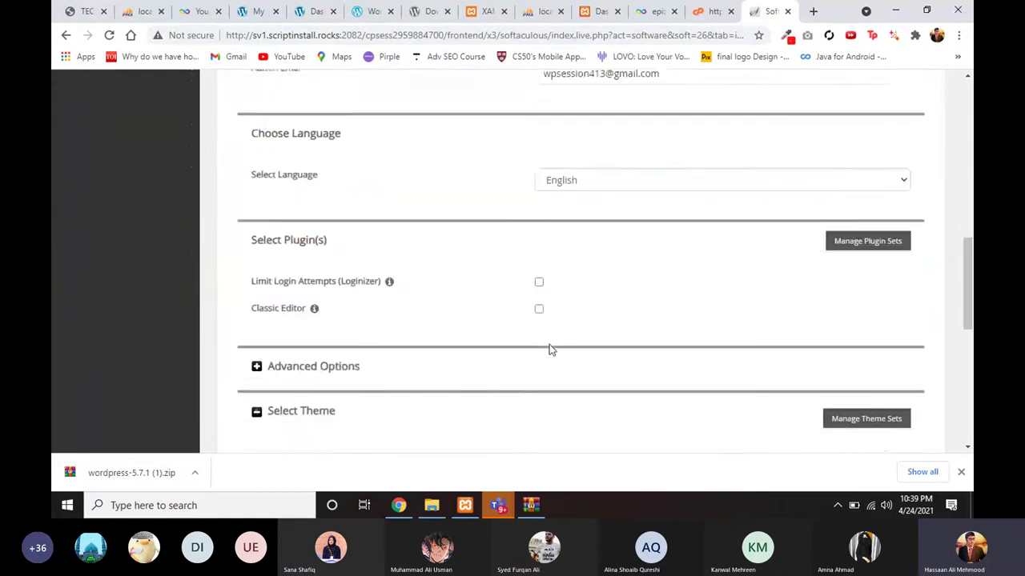
scroll(550, 346, "down", 3)
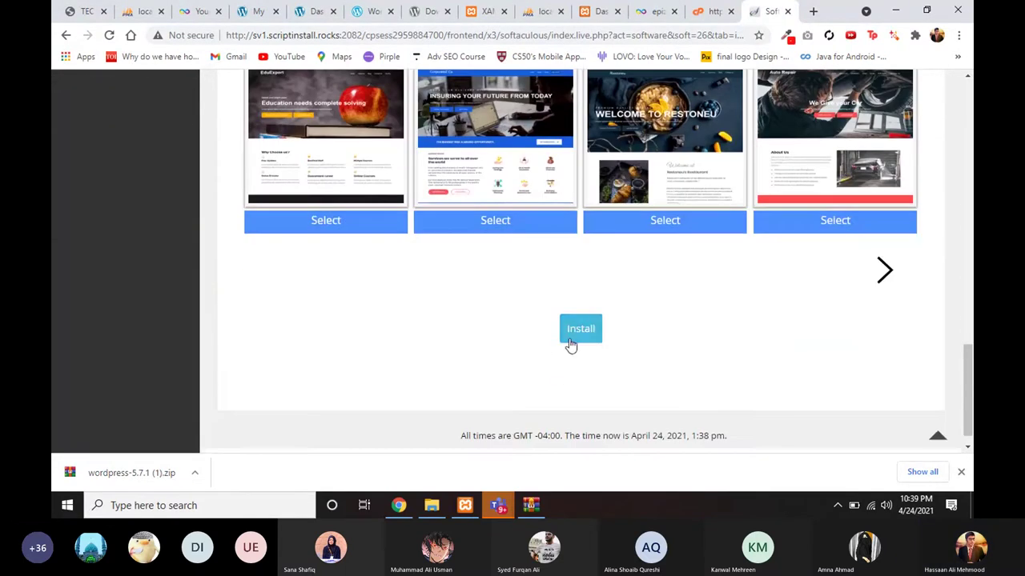
left_click(579, 331)
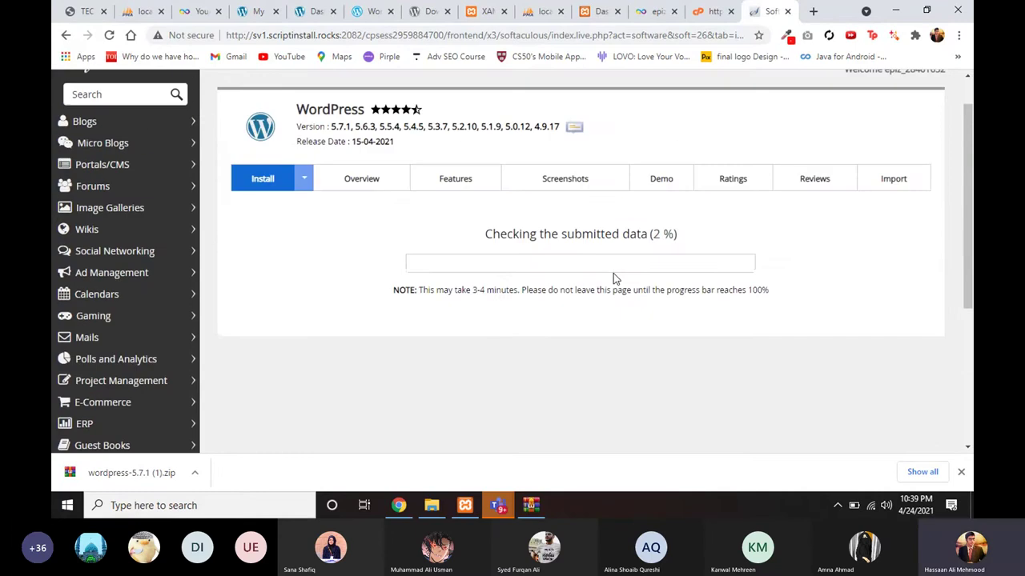
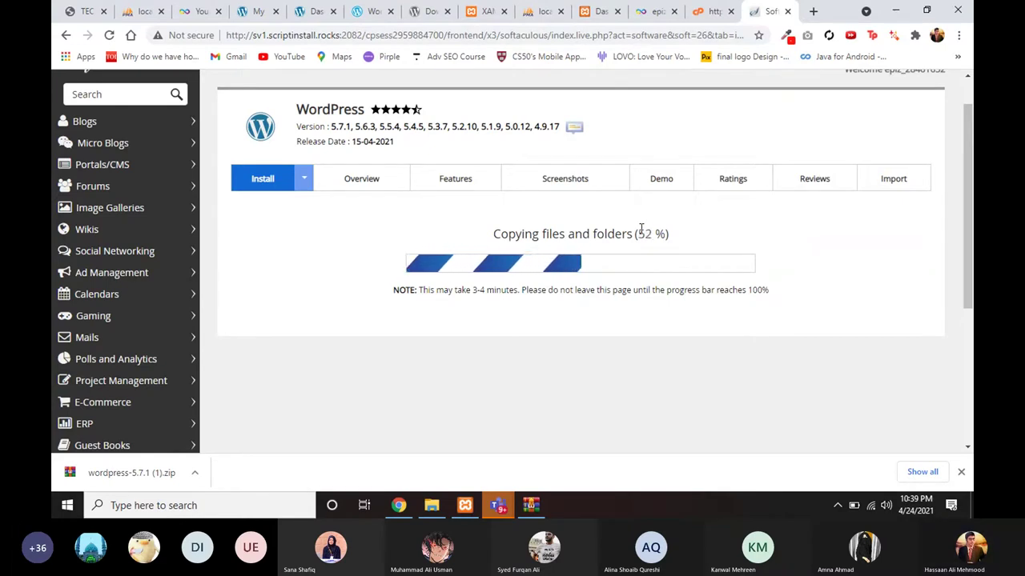
Step: Wait for the cscsession WordPress install to reach 100%, then open its Administrative URL in a new tab
left_click(397, 505)
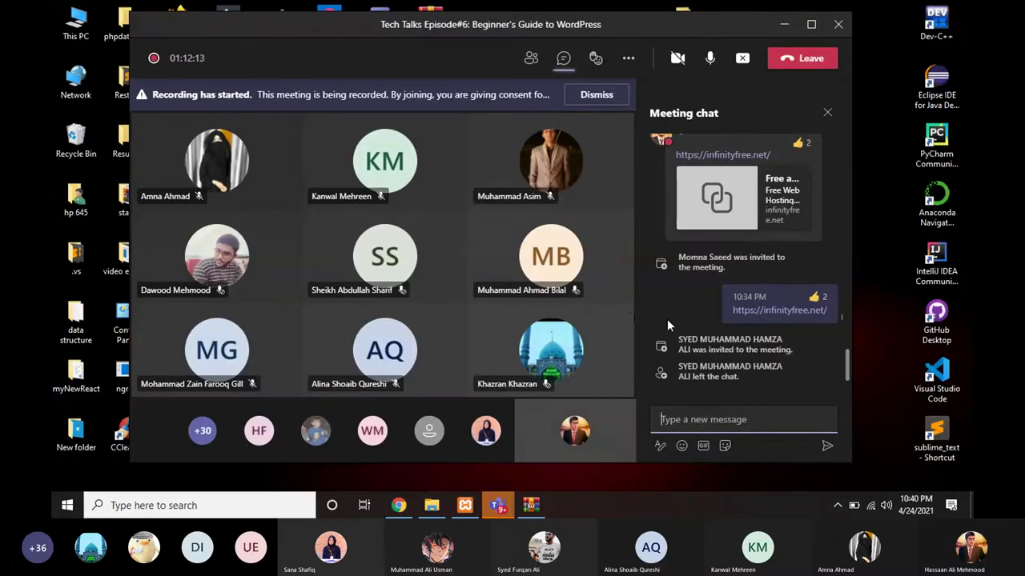
left_click(399, 505)
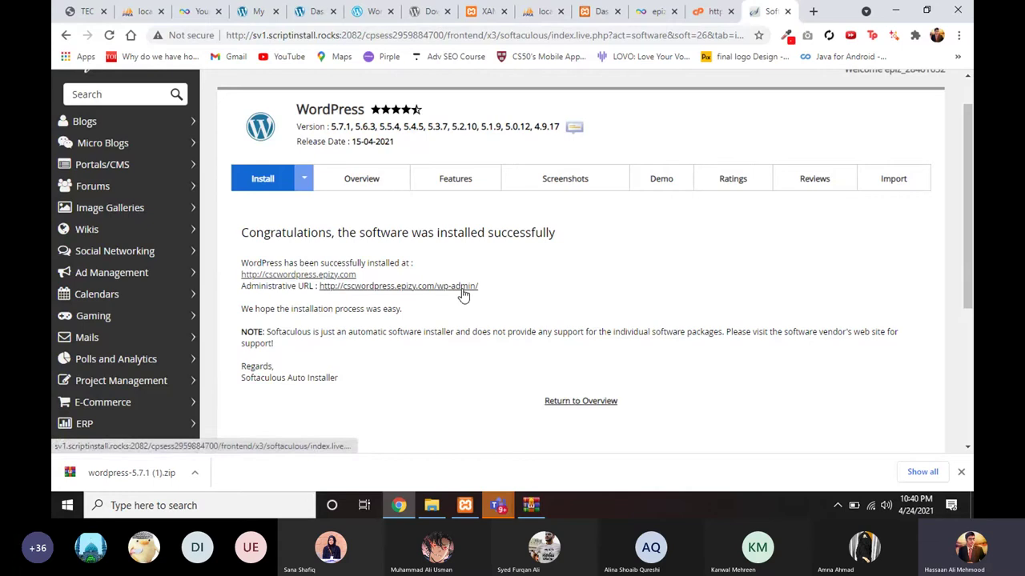
scroll(425, 295, "down", 1)
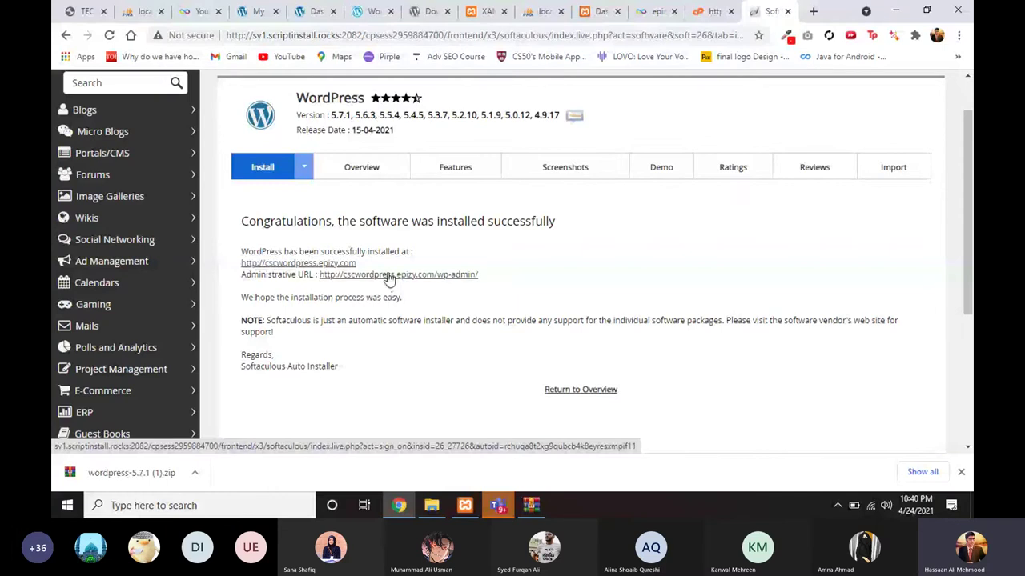
left_click(390, 276)
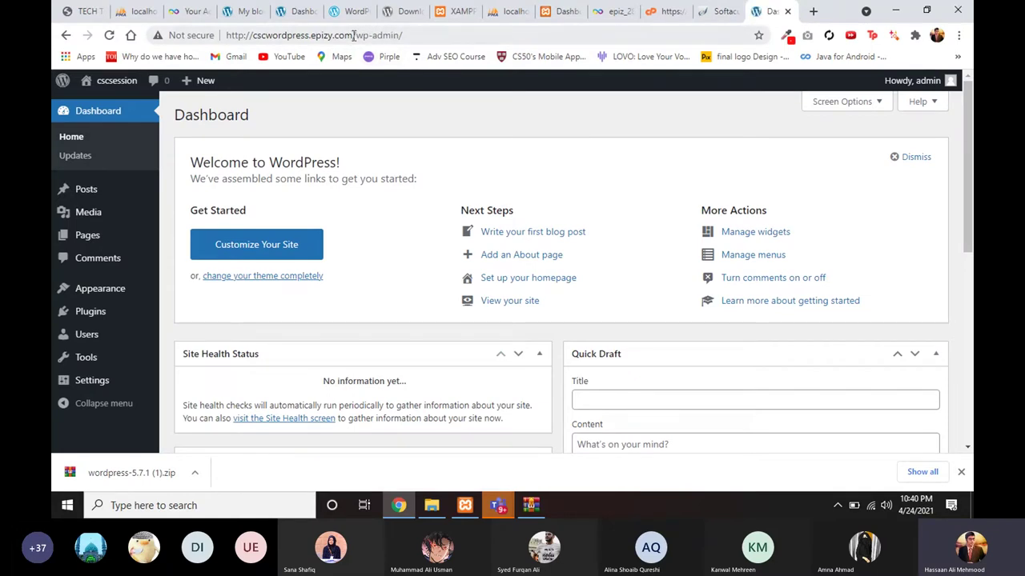
Step: Highlight the domain and wp-admin parts of the dashboard's address
left_click_drag(353, 35, 226, 36)
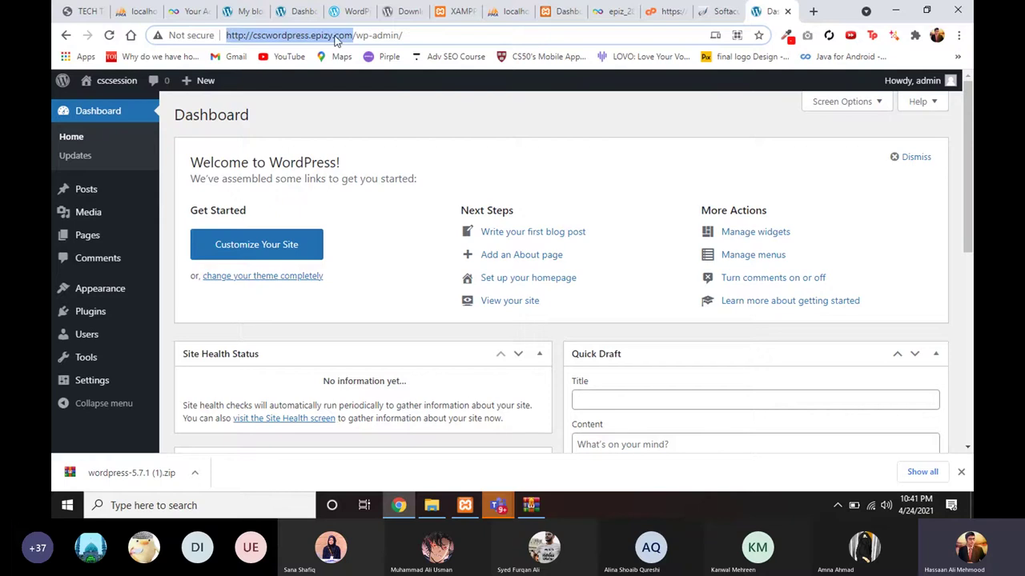
left_click_drag(355, 35, 398, 35)
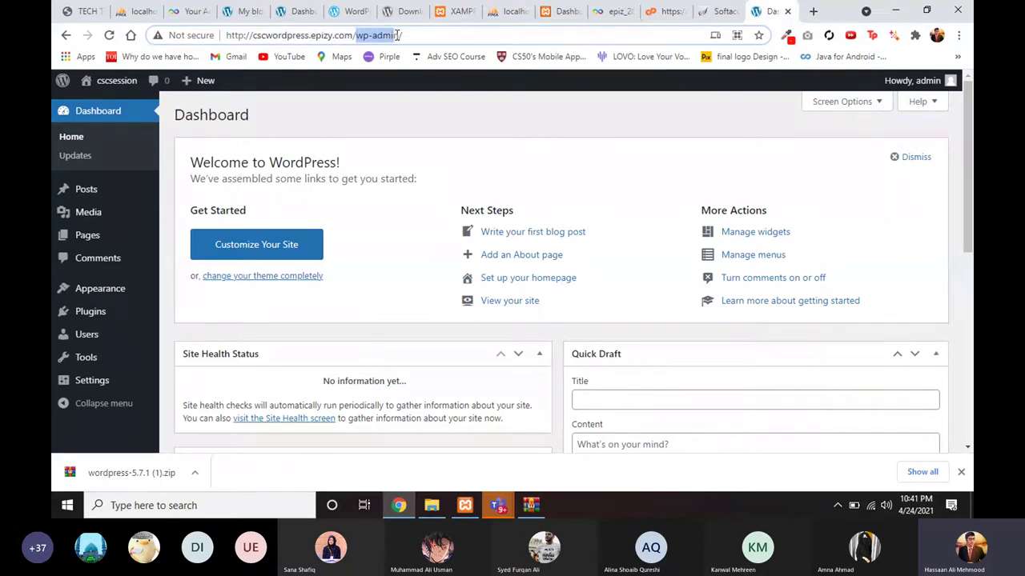
left_click(384, 35)
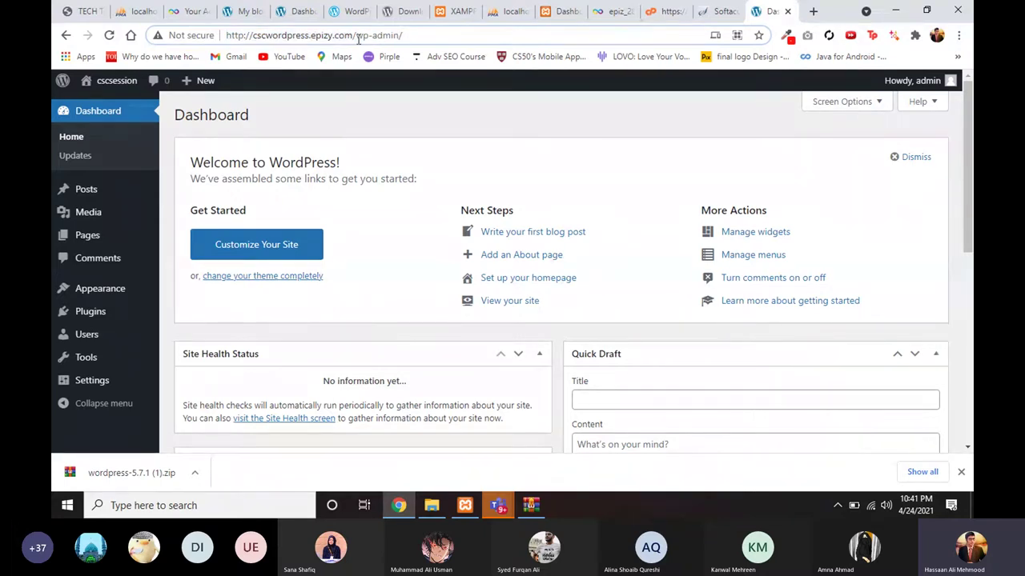
left_click_drag(356, 36, 401, 35)
left_click(409, 37)
Step: Open the live cscsession site in a new tab from the admin bar's Visit Site link
scroll(272, 147, "down", 2)
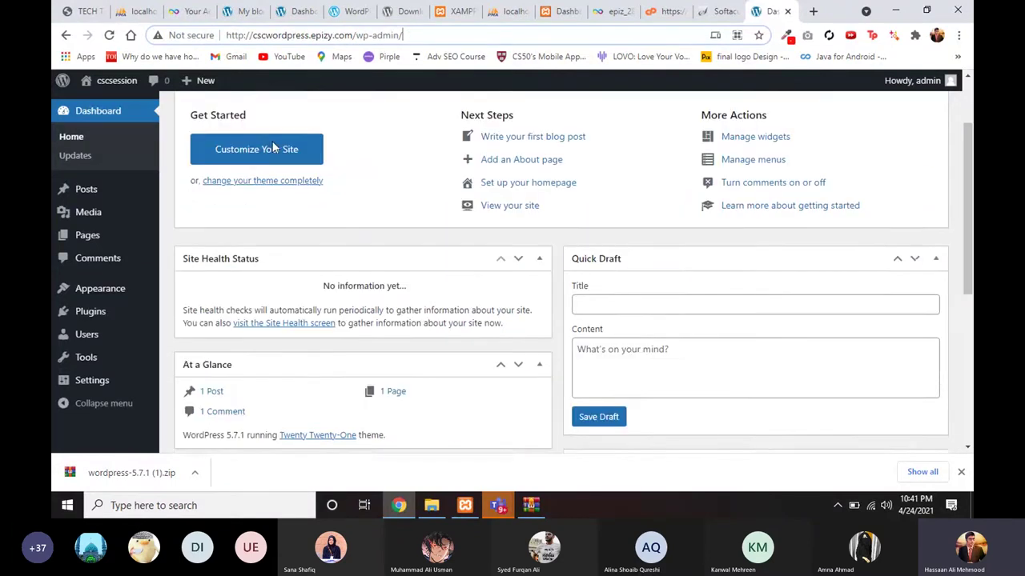
scroll(272, 146, "down", 3)
scroll(251, 206, "up", 5)
mouse_move(108, 83)
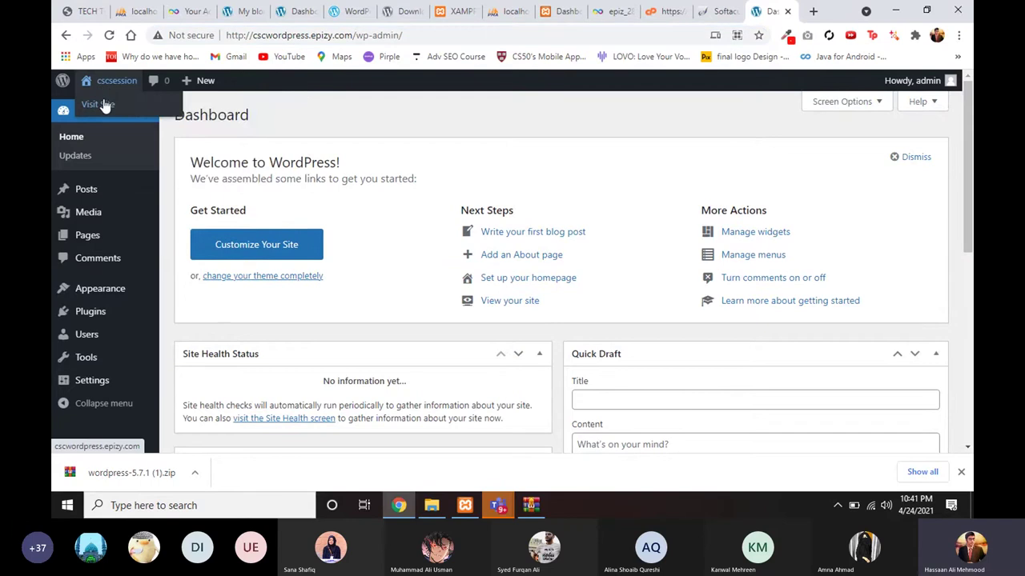
right_click(105, 107)
left_click(113, 111)
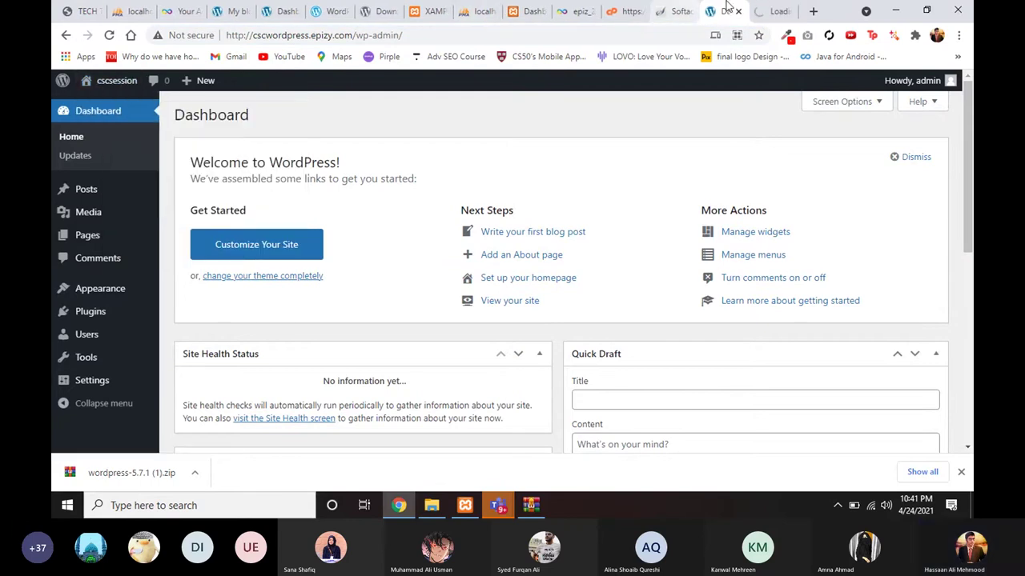
left_click(764, 10)
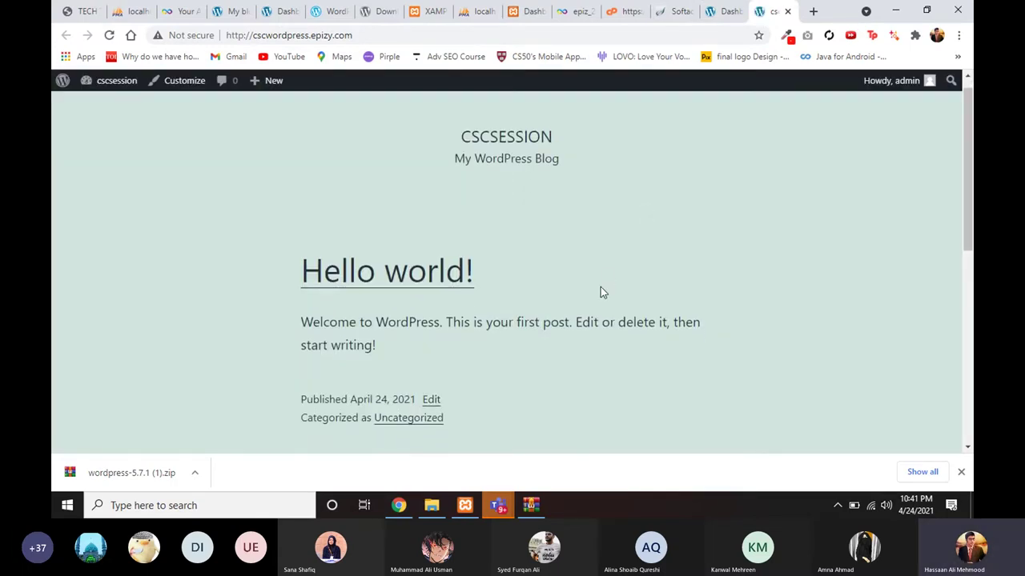
scroll(583, 296, "down", 1)
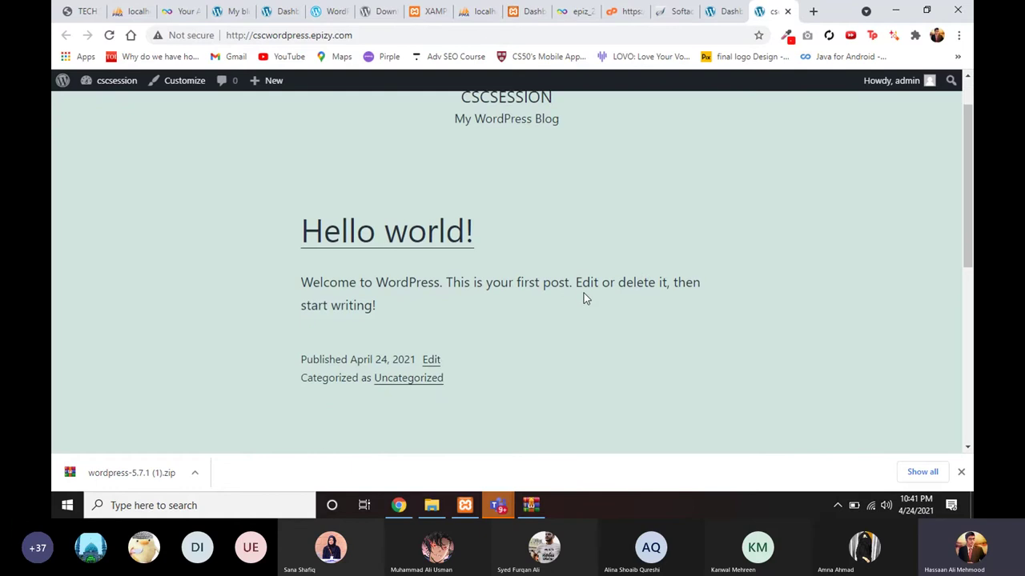
scroll(584, 298, "down", 1)
scroll(565, 298, "up", 2)
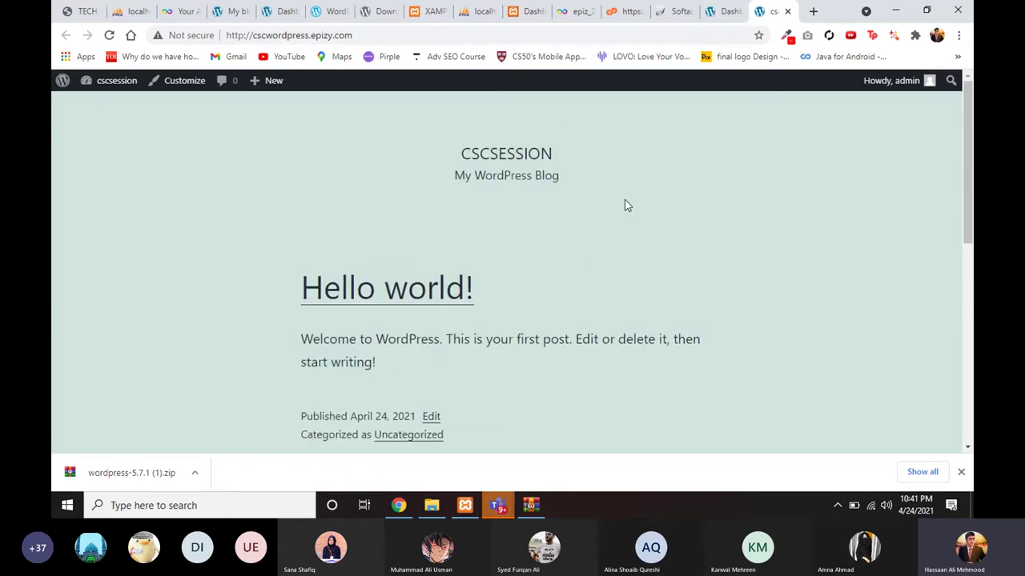
scroll(606, 240, "down", 2)
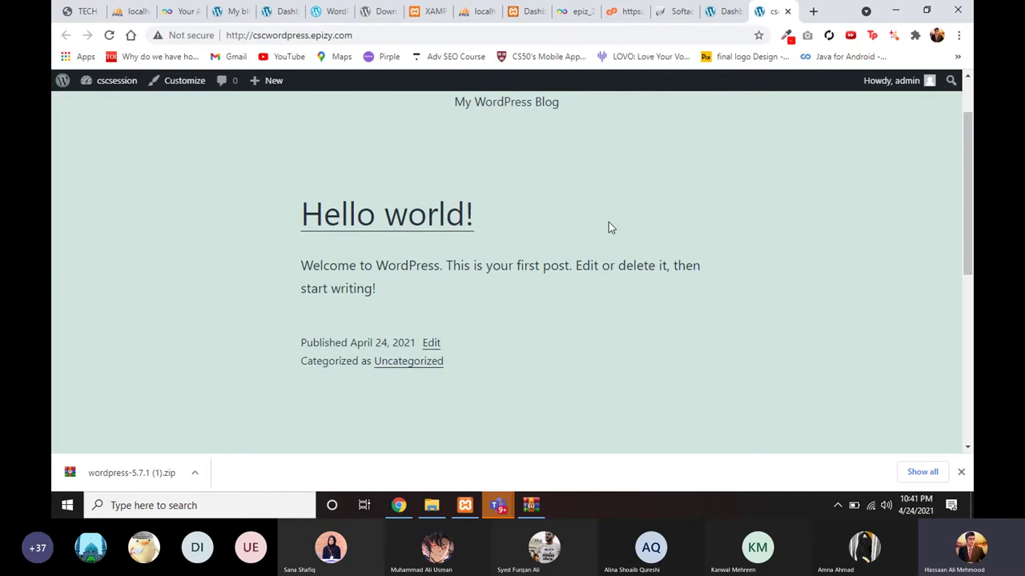
scroll(471, 196, "up", 2)
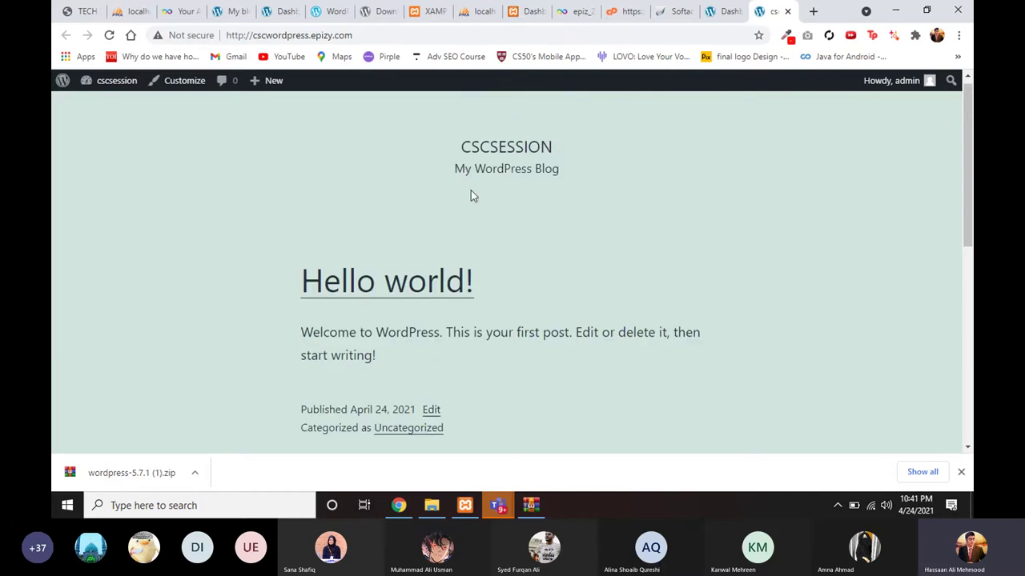
left_click(721, 12)
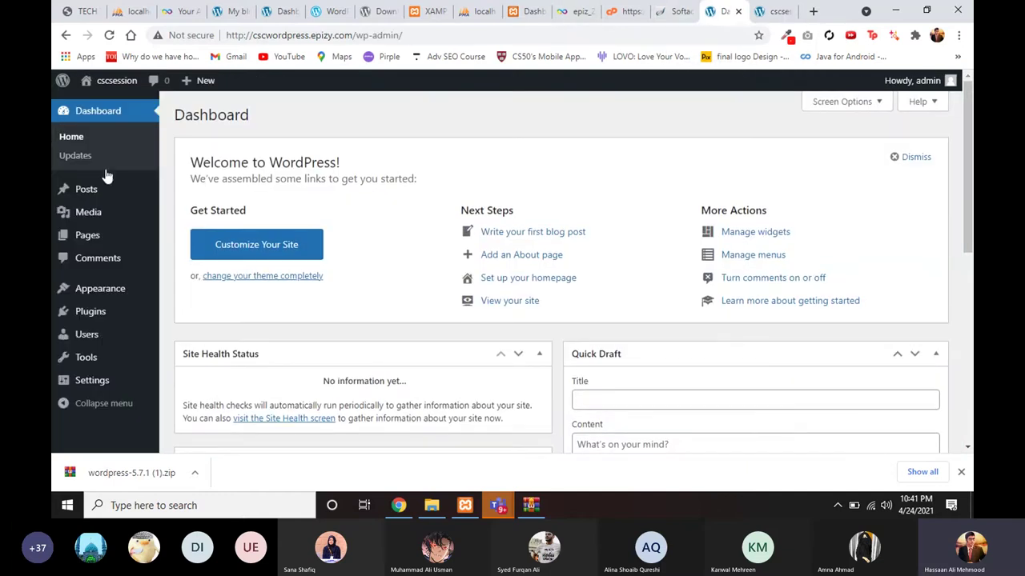
Step: Advance the slides PDF to page 10, 'What are themes and plugins?', then return to the site tab
left_click(65, 13)
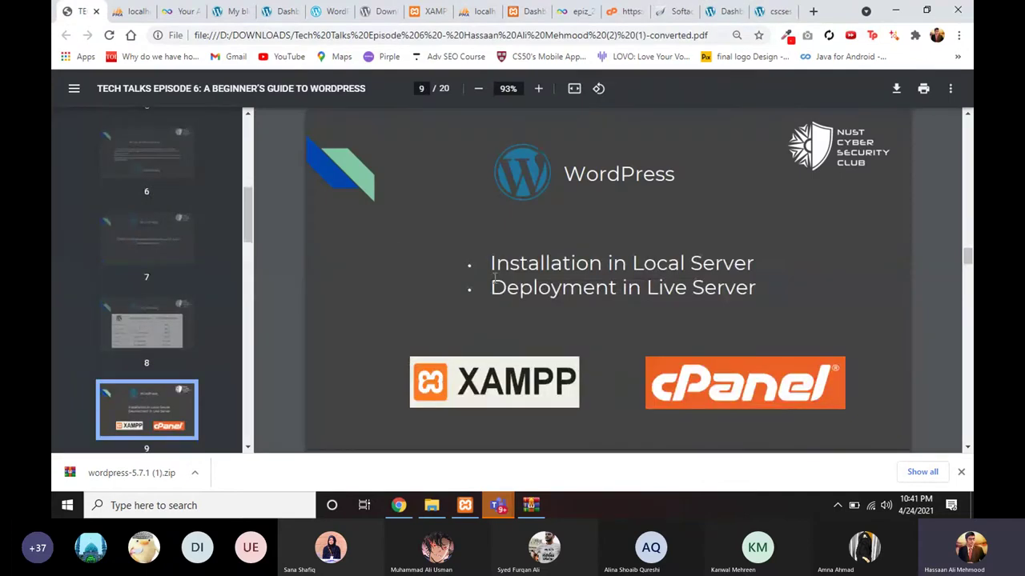
left_click_drag(494, 277, 692, 296)
left_click(656, 321)
key("Right")
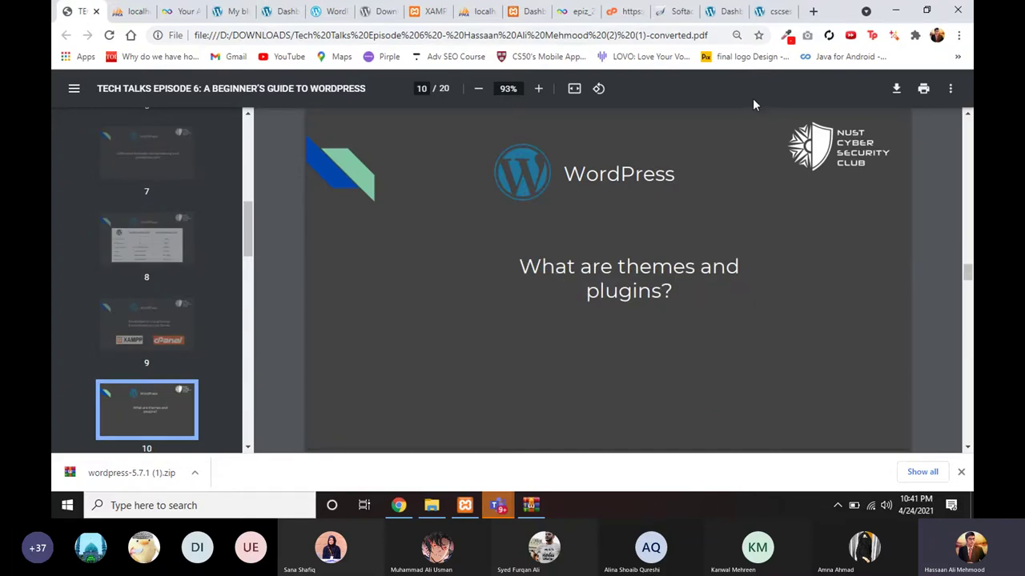
left_click(767, 12)
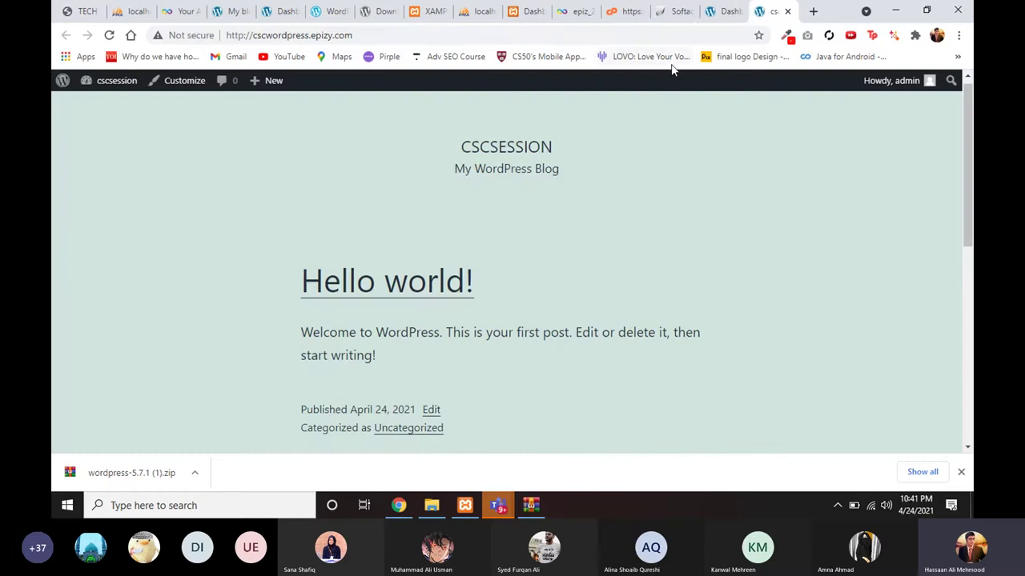
Step: Scroll through the dashboard and the live front page, selecting the CSCSESSION site title
left_click(718, 13)
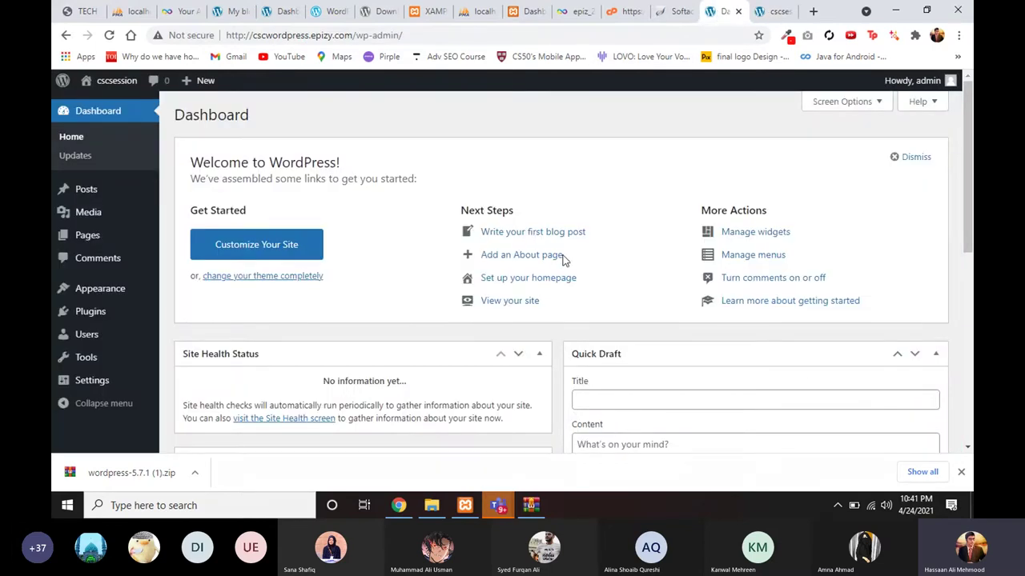
scroll(563, 261, "down", 1)
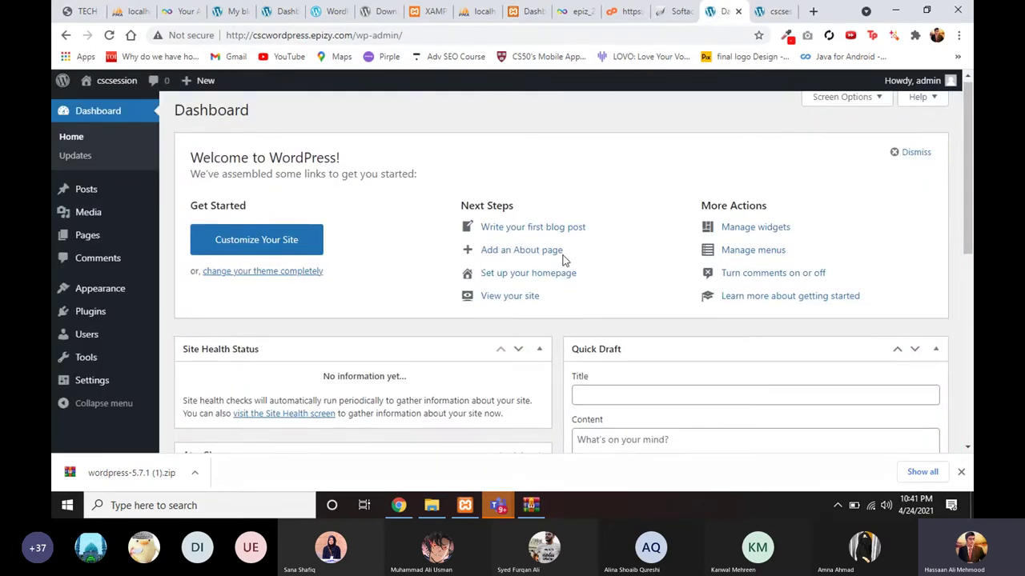
scroll(563, 260, "down", 1)
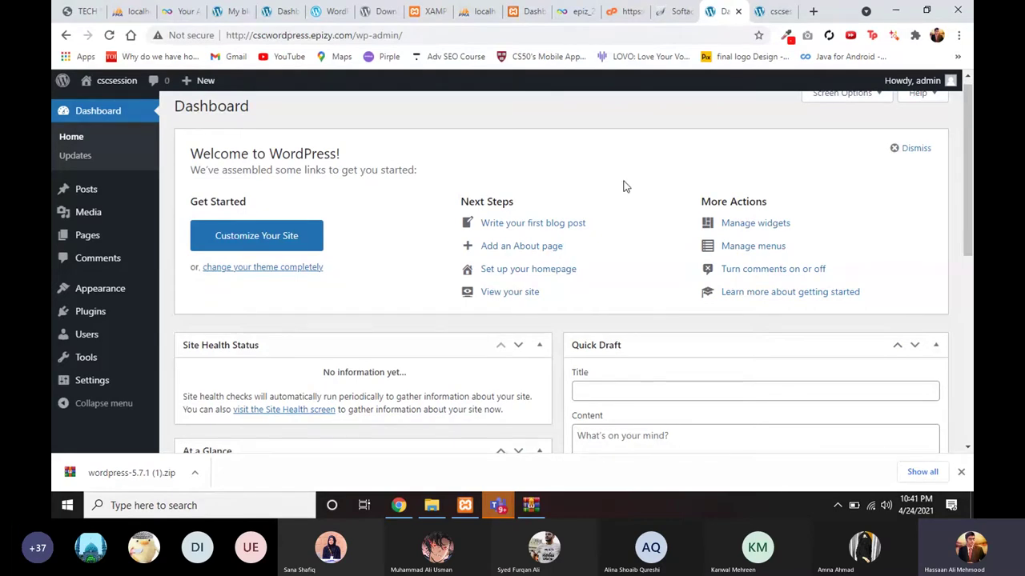
left_click(766, 13)
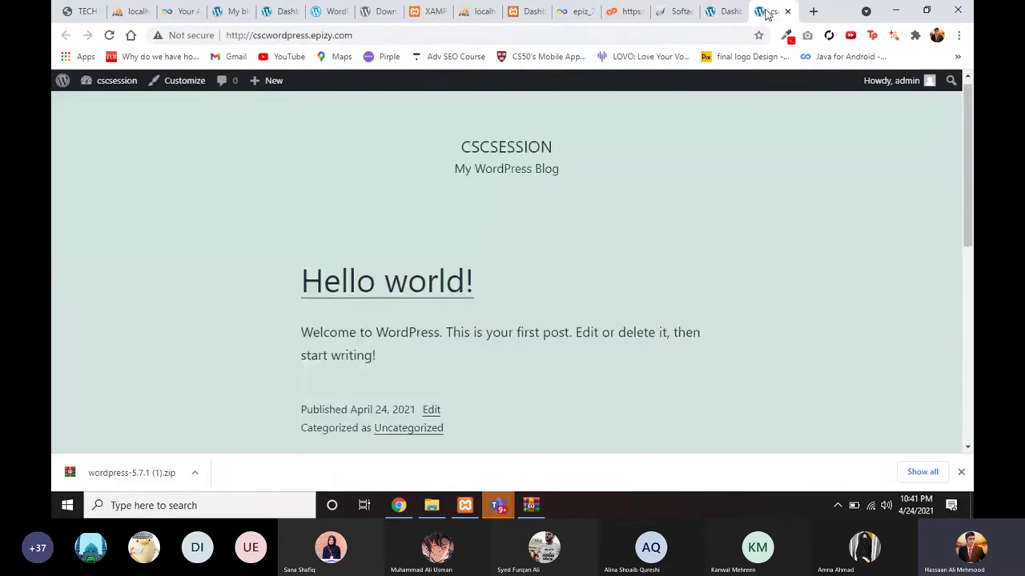
scroll(634, 180, "down", 1)
scroll(634, 180, "up", 2)
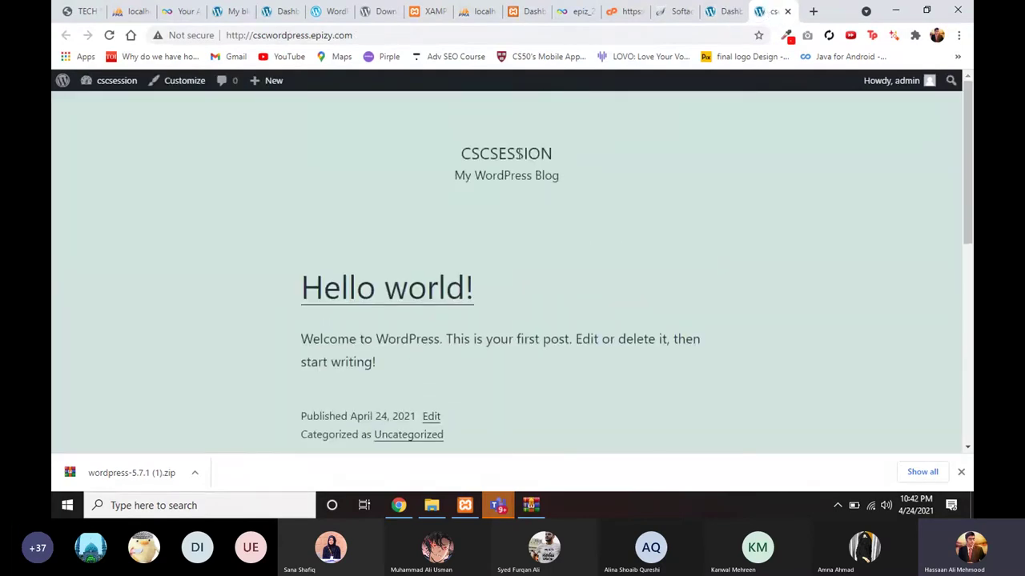
double_click(464, 154)
scroll(567, 264, "down", 2)
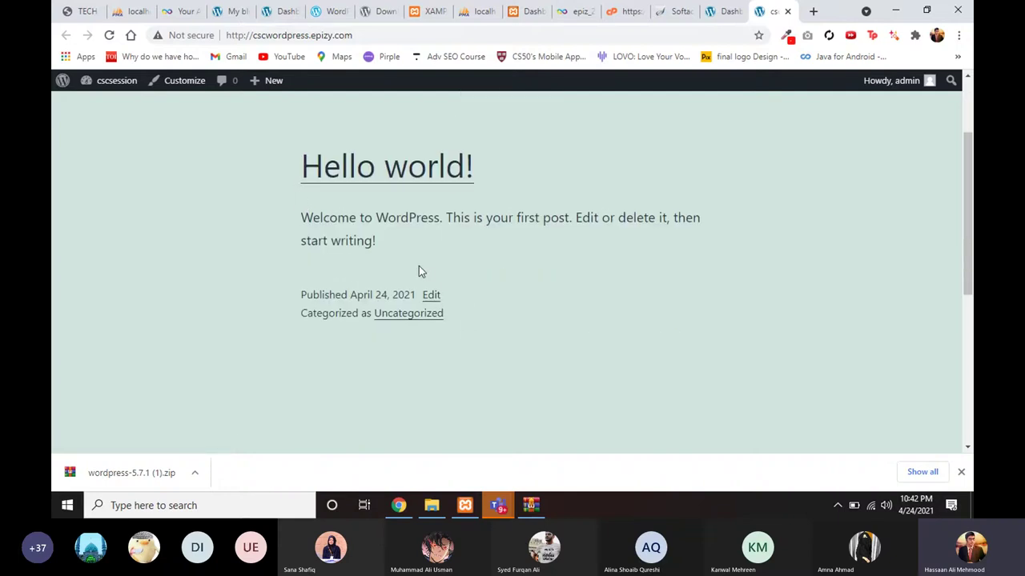
scroll(419, 270, "down", 5)
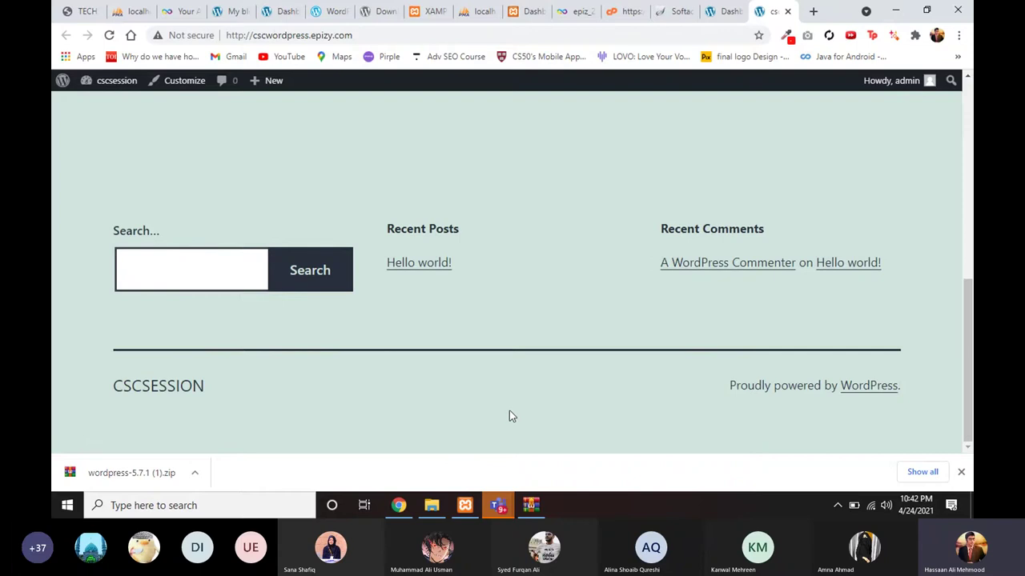
Step: Return briefly to the dashboard, then bring up the slides at 'What are themes and plugins?'
left_click(721, 15)
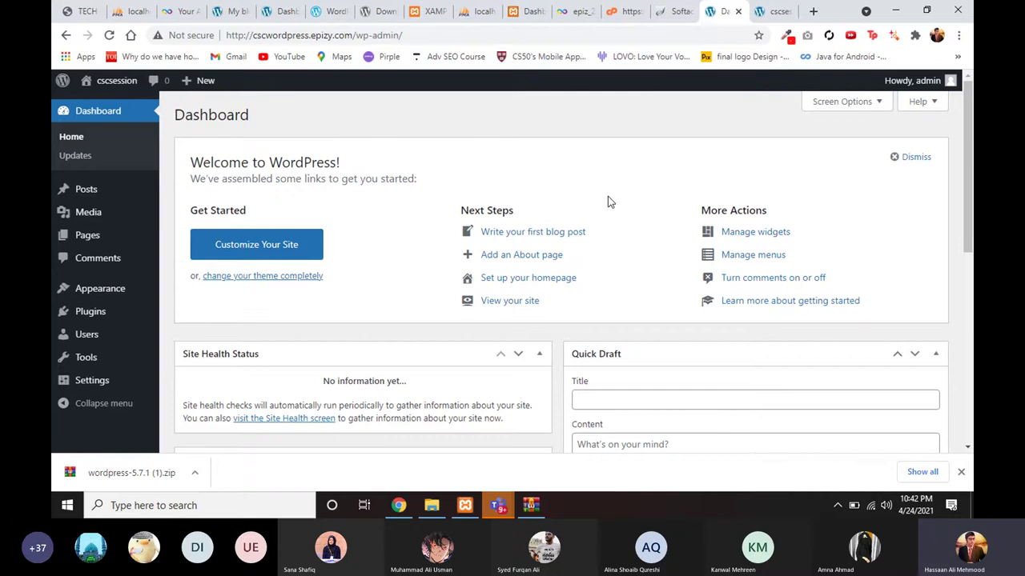
scroll(599, 209, "down", 1)
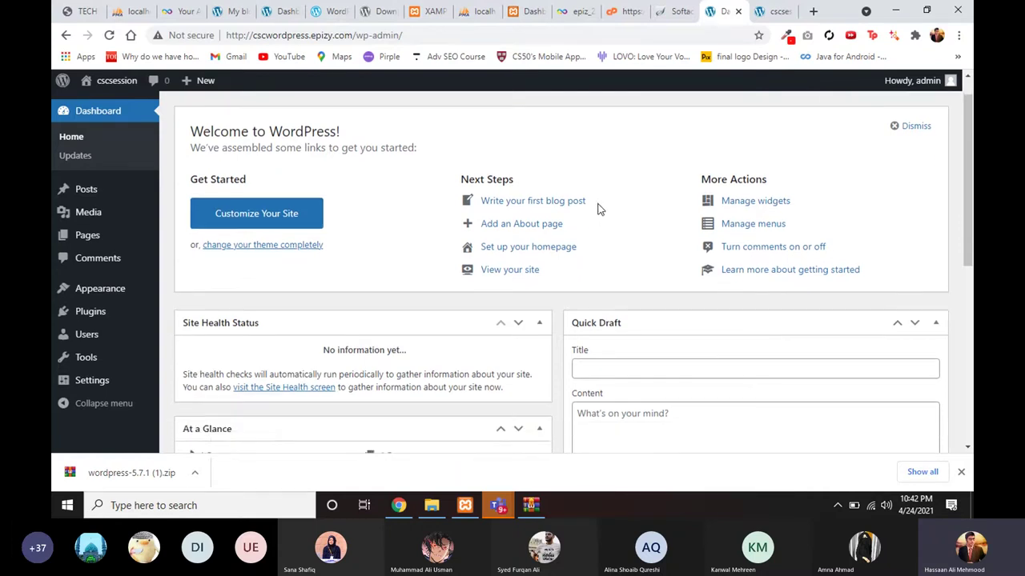
scroll(599, 209, "up", 1)
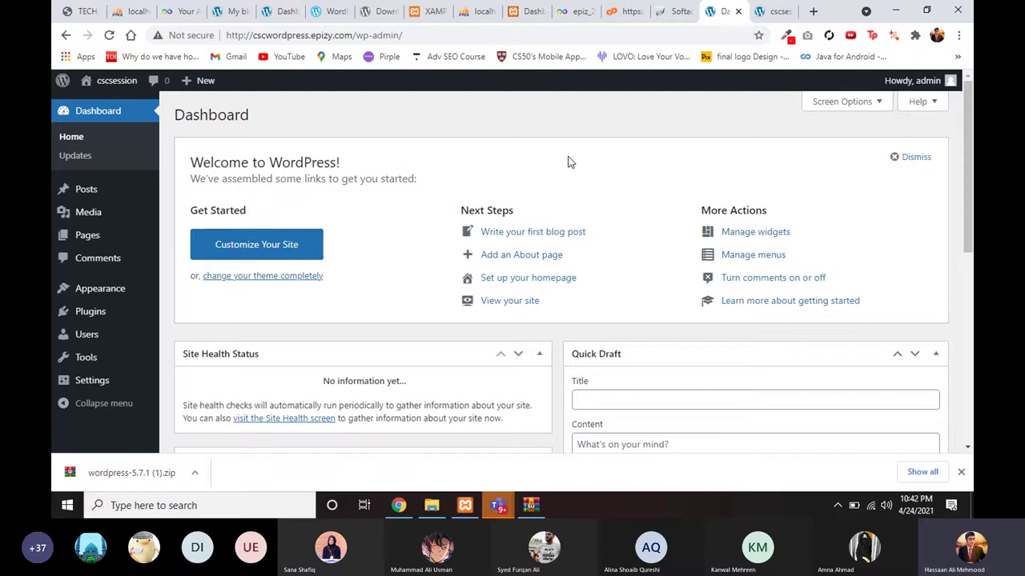
left_click(74, 13)
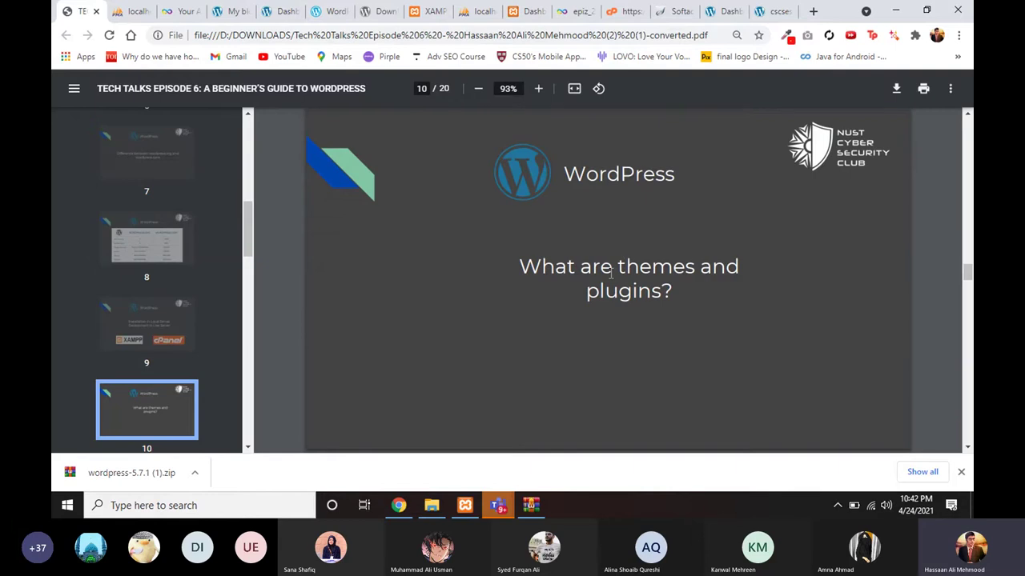
Step: Show the Themes slide on page 11, highlighting Premium and Child Themes
left_click(769, 11)
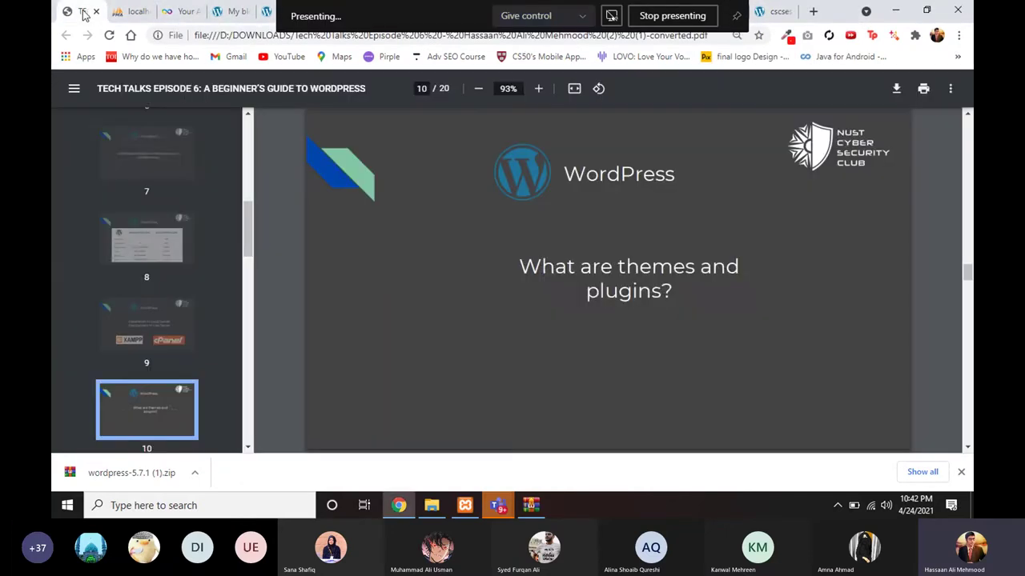
left_click(80, 11)
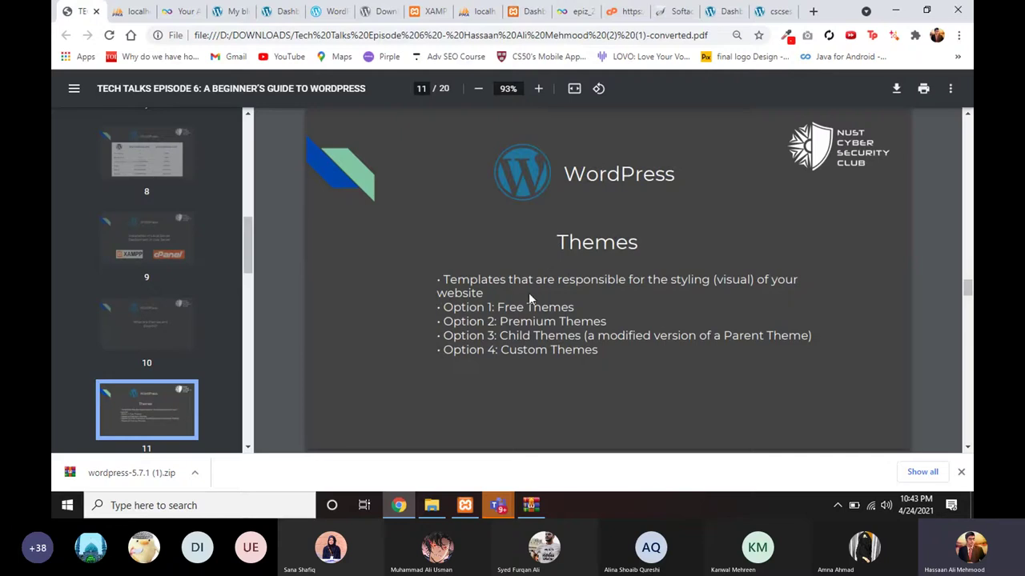
double_click(521, 321)
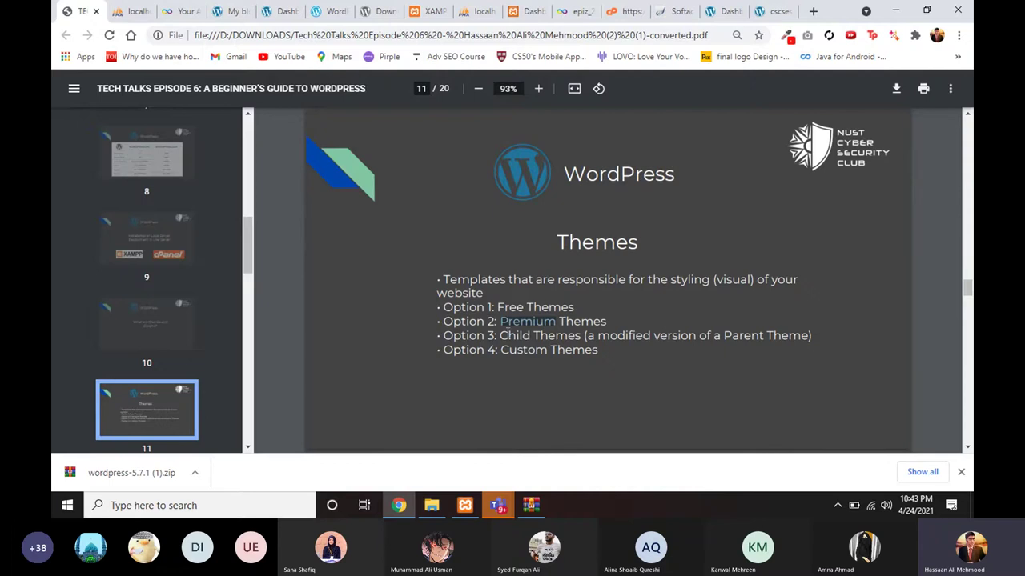
left_click_drag(498, 335, 507, 357)
left_click(513, 365)
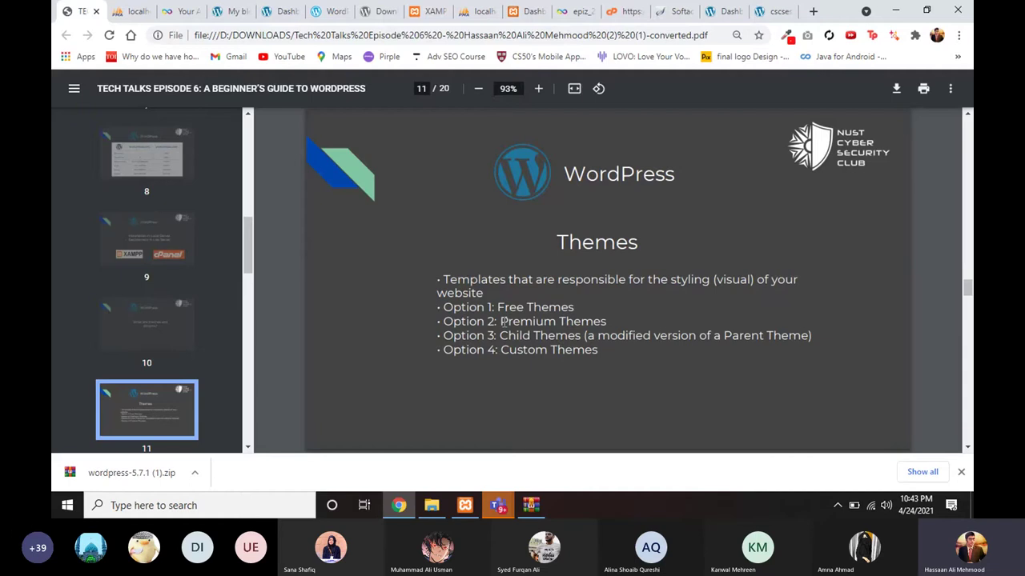
Step: Highlight the Premium Themes and Free Themes options, then return to the live site
left_click_drag(501, 321, 560, 321)
left_click(608, 321)
left_click(498, 332)
left_click_drag(498, 307, 543, 318)
left_click(543, 318)
left_click(765, 12)
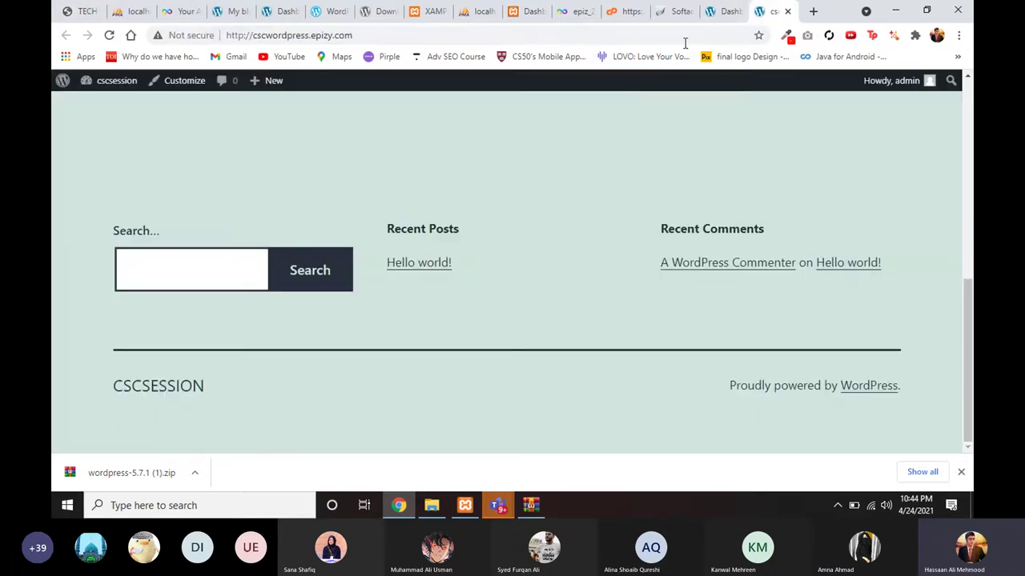
Step: Return to the cscsession admin Dashboard and reveal the sidebar menus' submenus
left_click(716, 18)
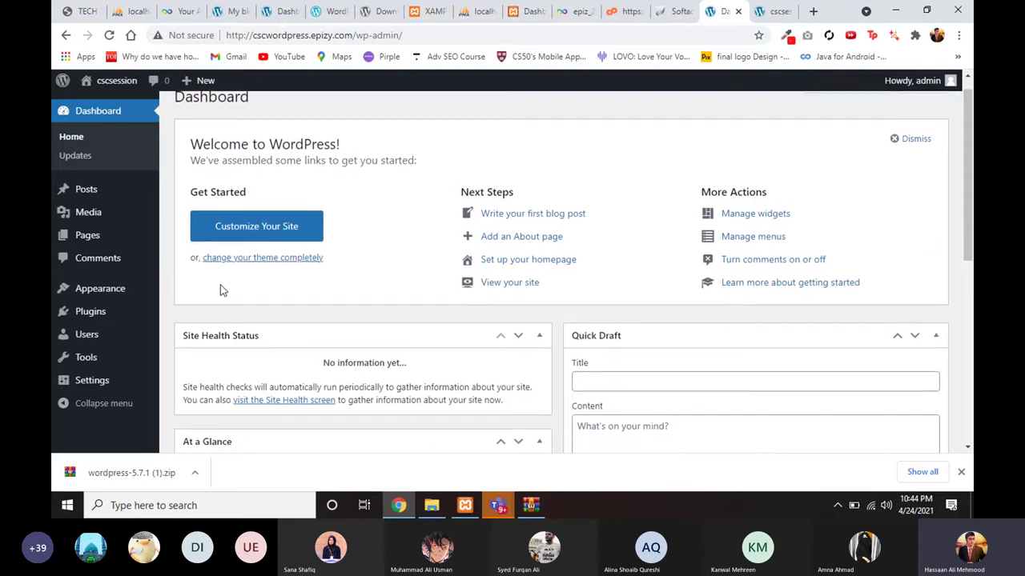
mouse_move(104, 292)
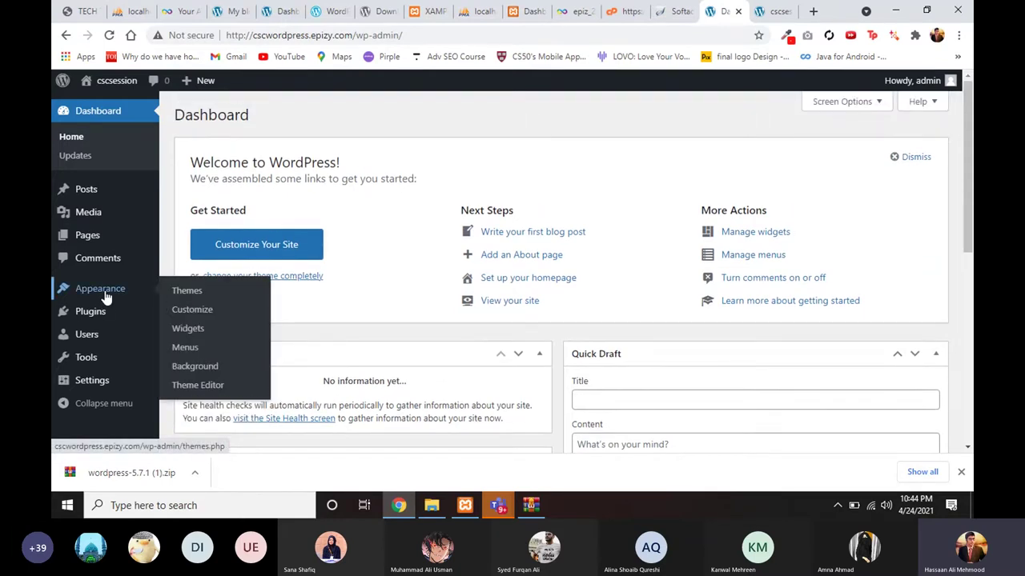
mouse_move(78, 220)
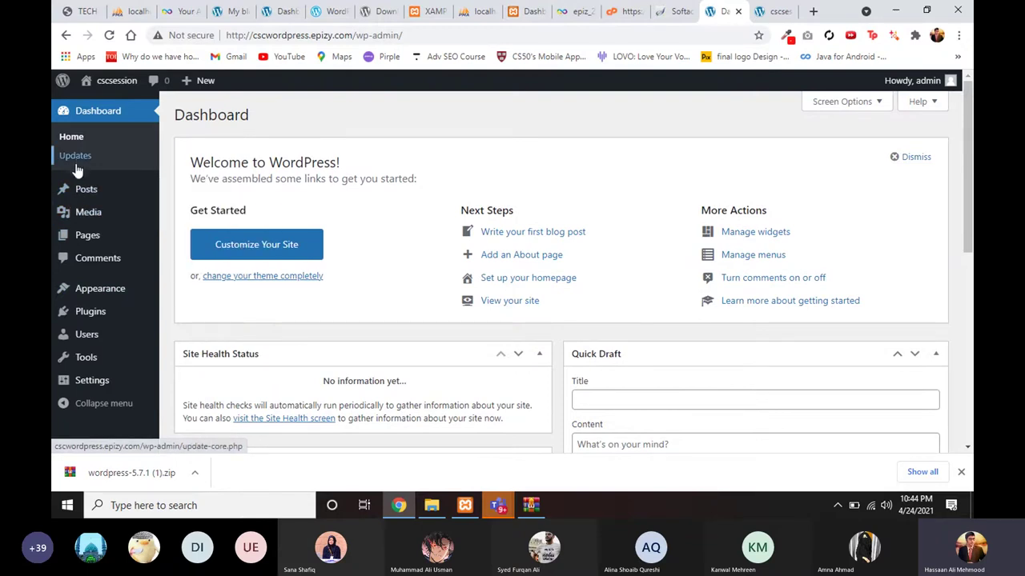
mouse_move(80, 187)
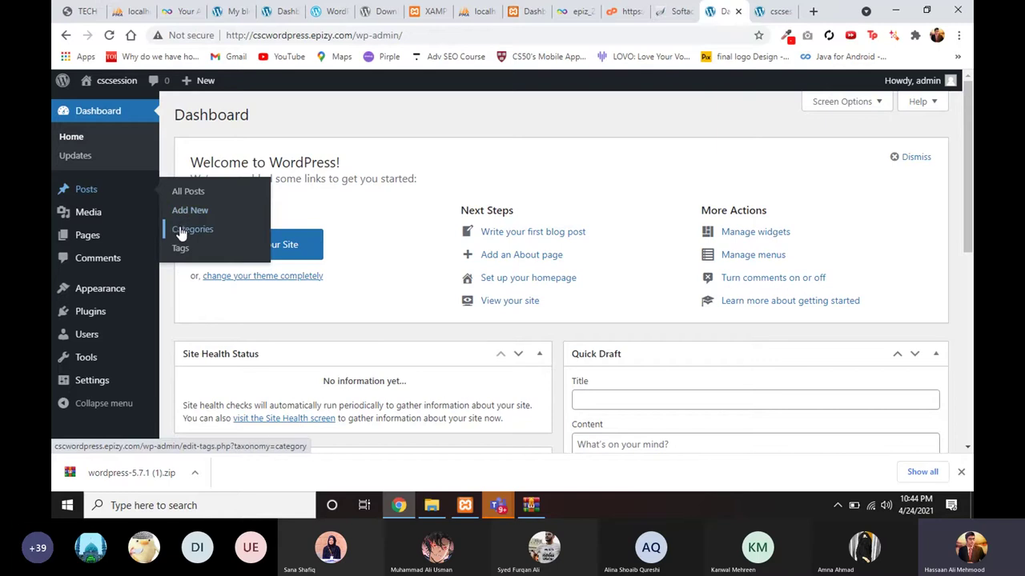
mouse_move(124, 210)
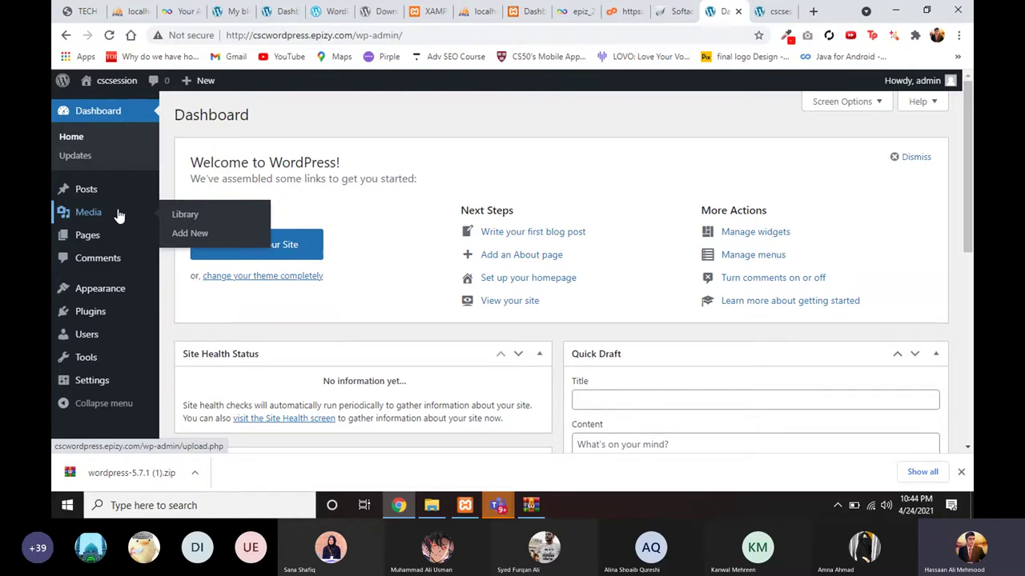
mouse_move(105, 240)
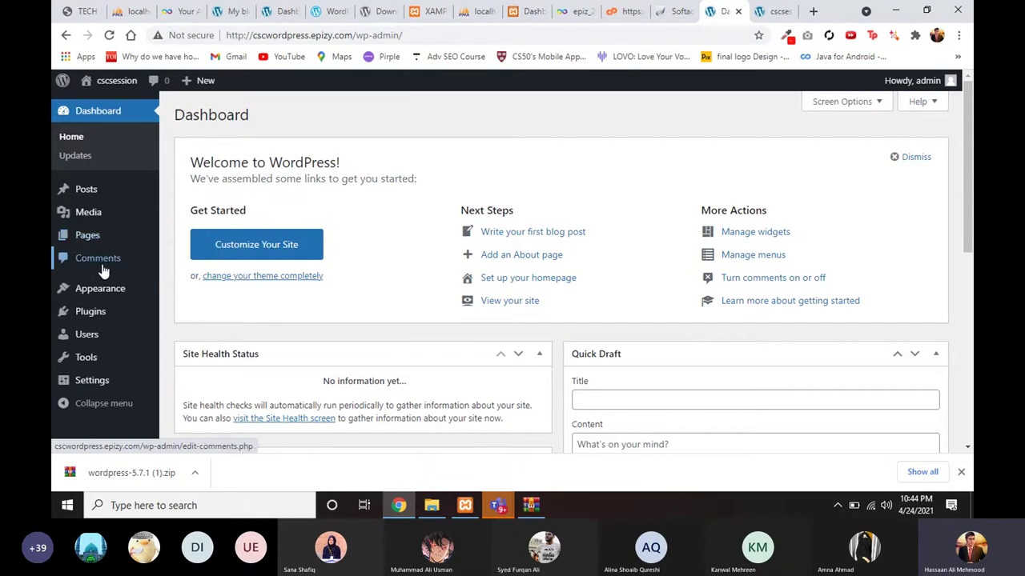
Step: Reveal the Appearance, Plugins, Tools and Settings submenus, then go to Appearance > Themes
scroll(103, 272, "down", 1)
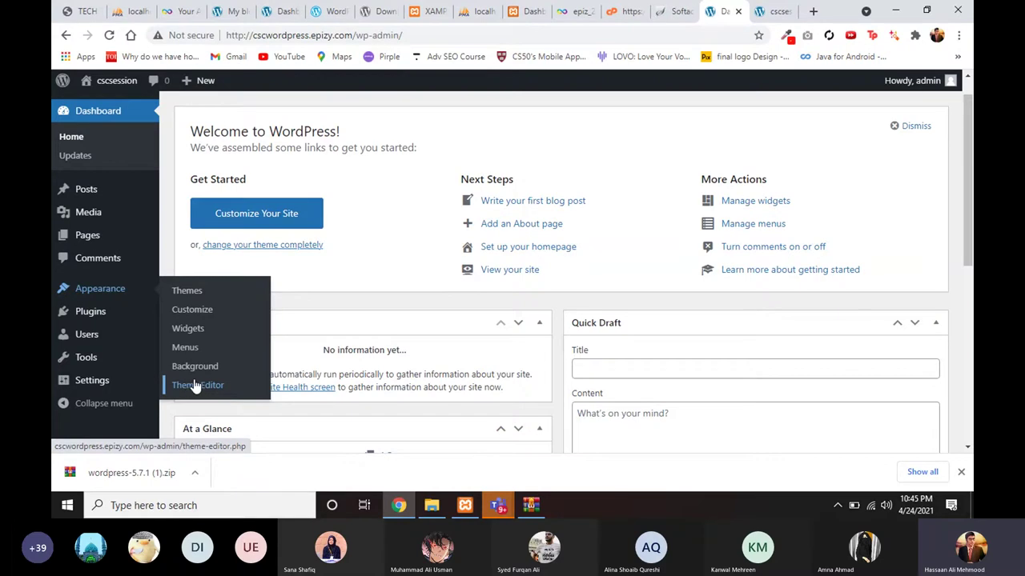
mouse_move(108, 320)
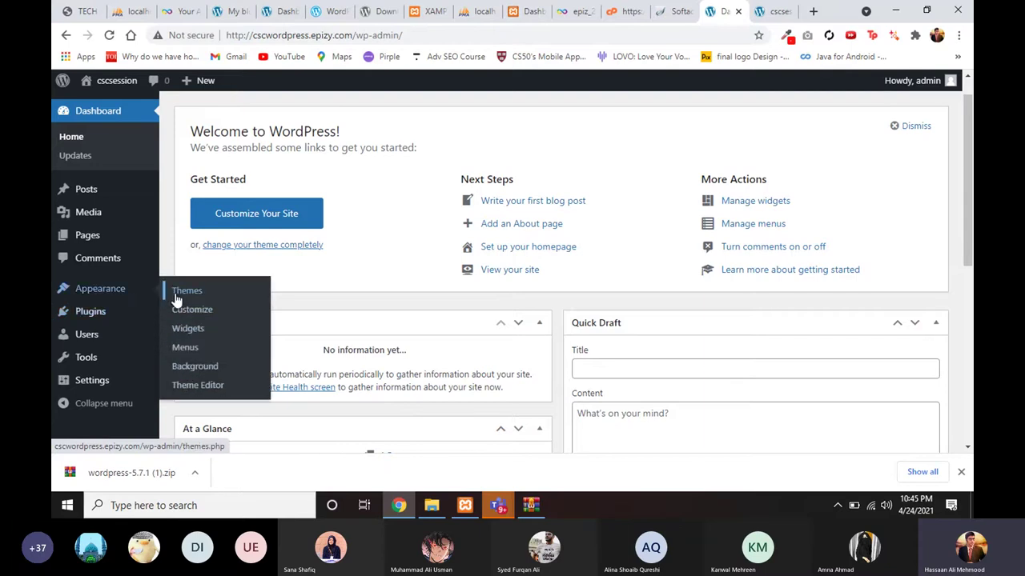
mouse_move(142, 317)
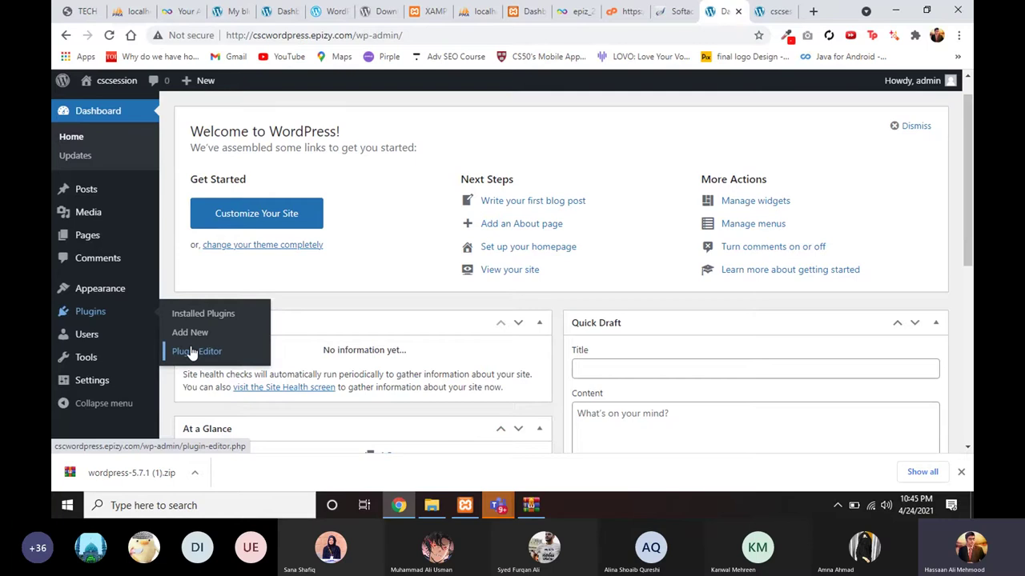
mouse_move(130, 345)
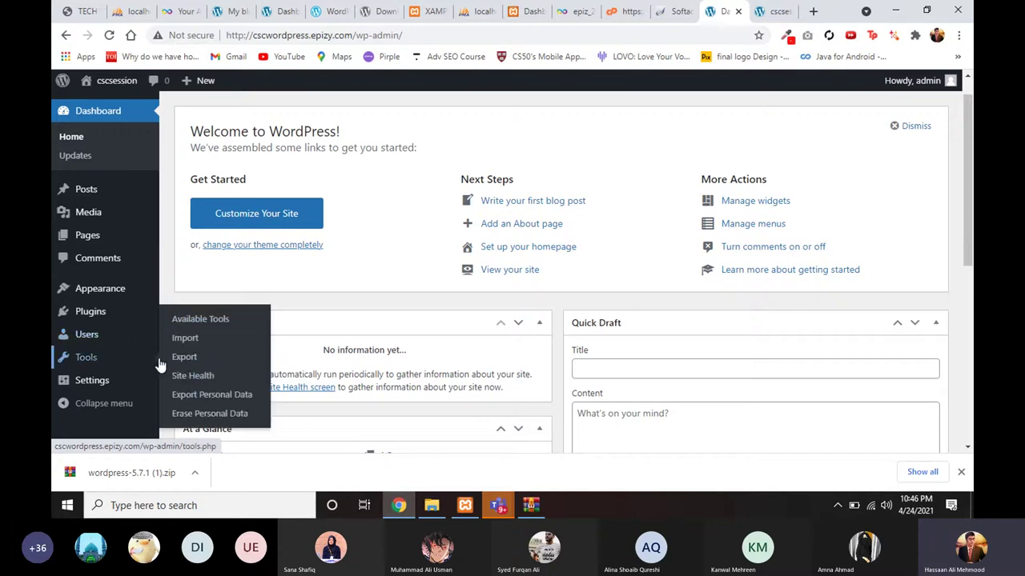
scroll(160, 360, "down", 1)
mouse_move(142, 382)
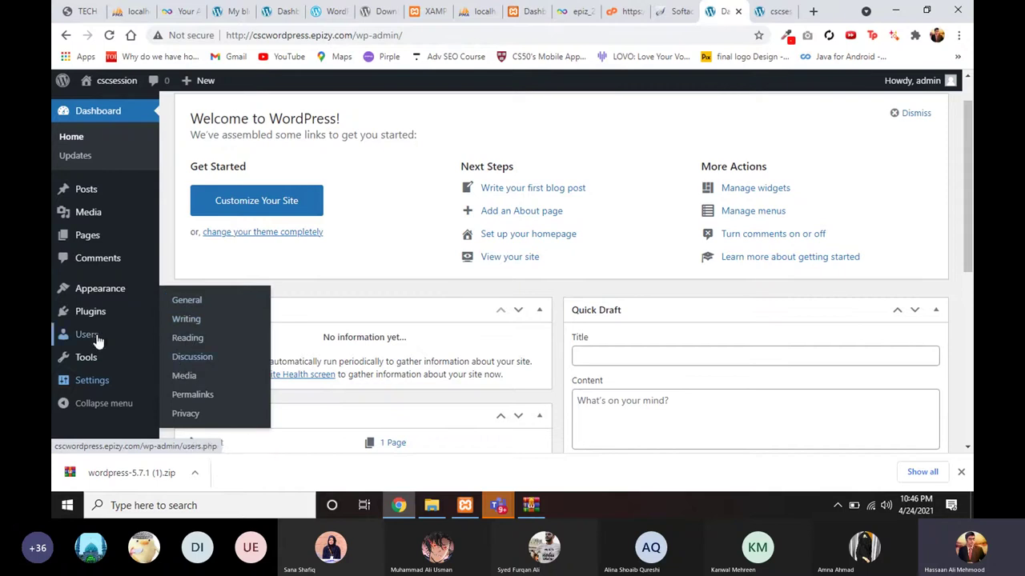
scroll(96, 272, "up", 1)
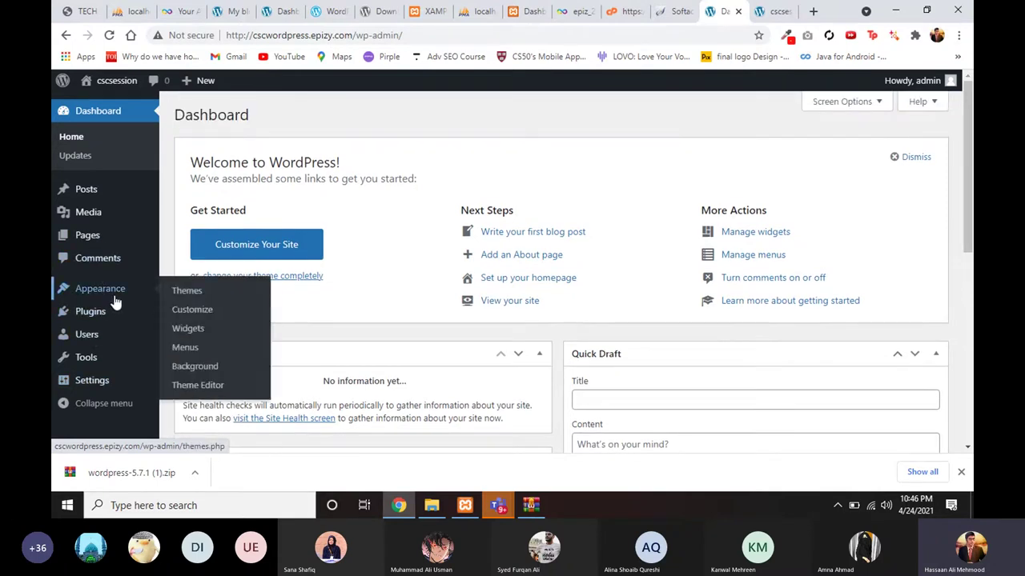
left_click(166, 294)
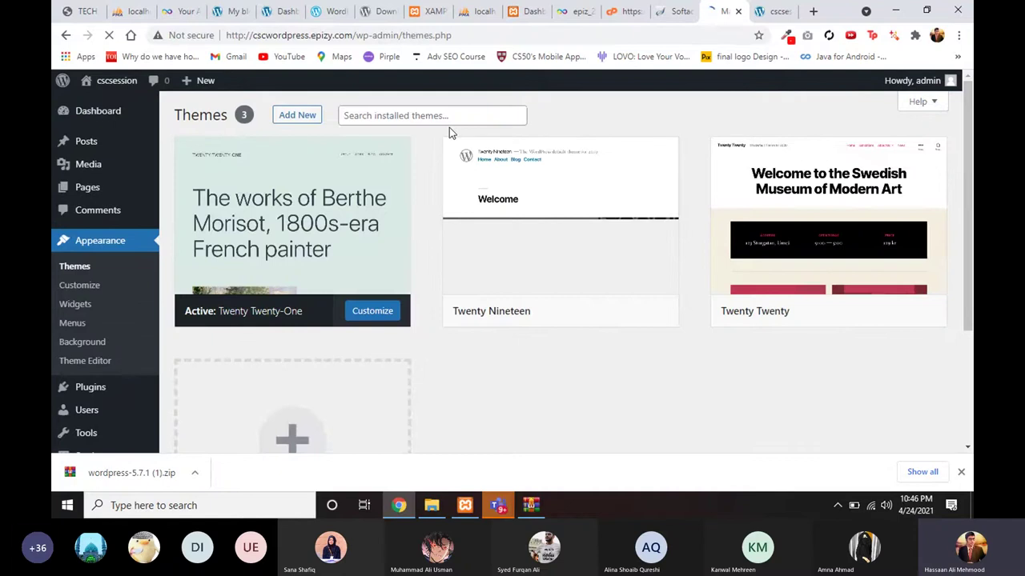
Step: From the Themes page, go to Add New to list the featured themes
left_click(399, 505)
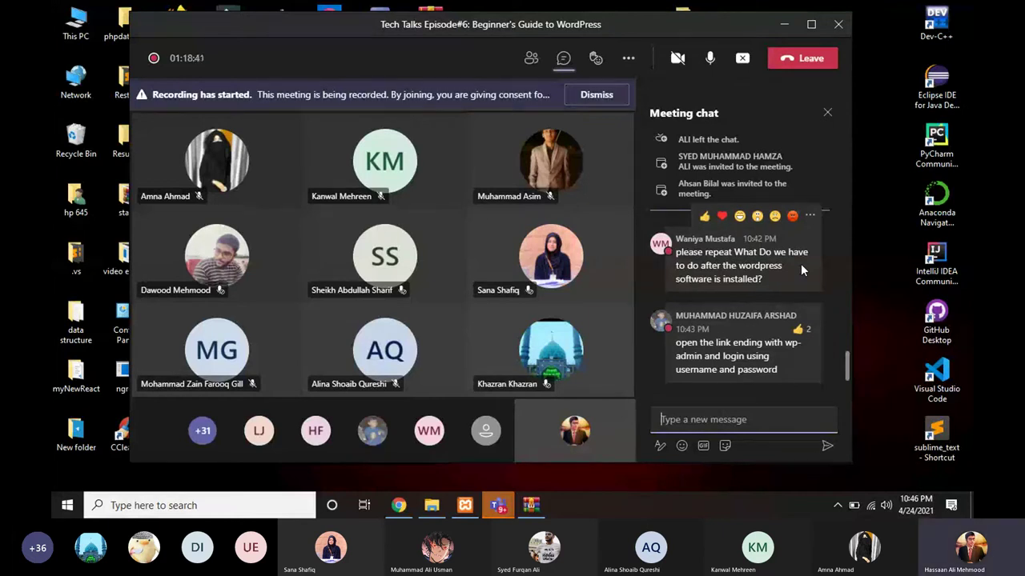
left_click(400, 509)
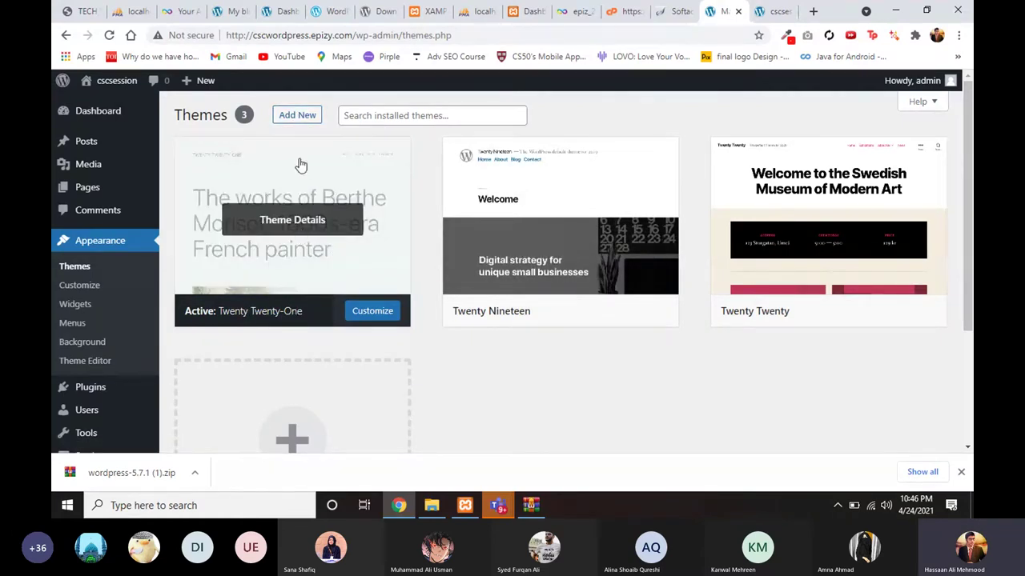
left_click(297, 120)
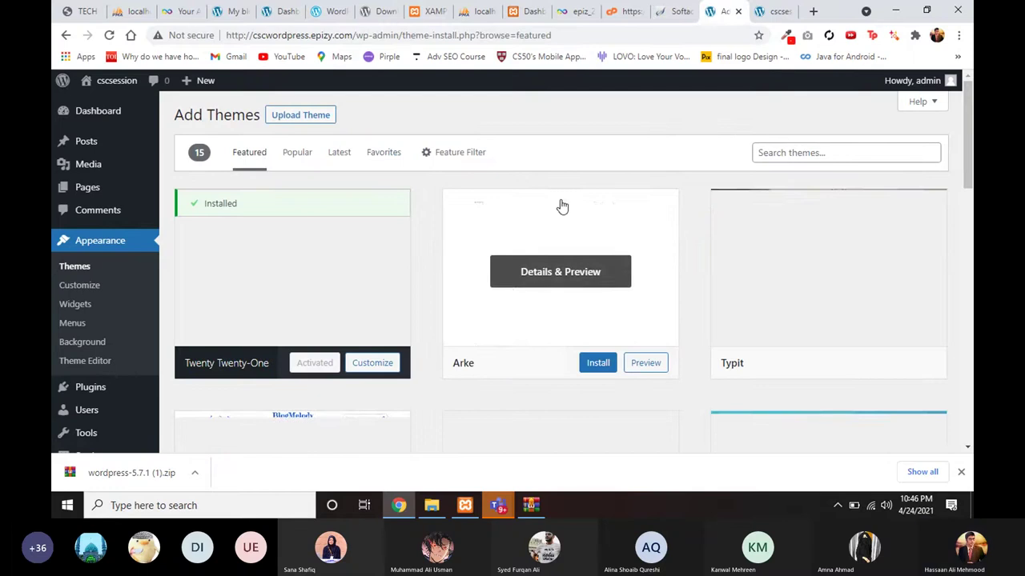
Step: Search the WordPress theme directory for 'oceanwp'
left_click(754, 151)
left_click(730, 126)
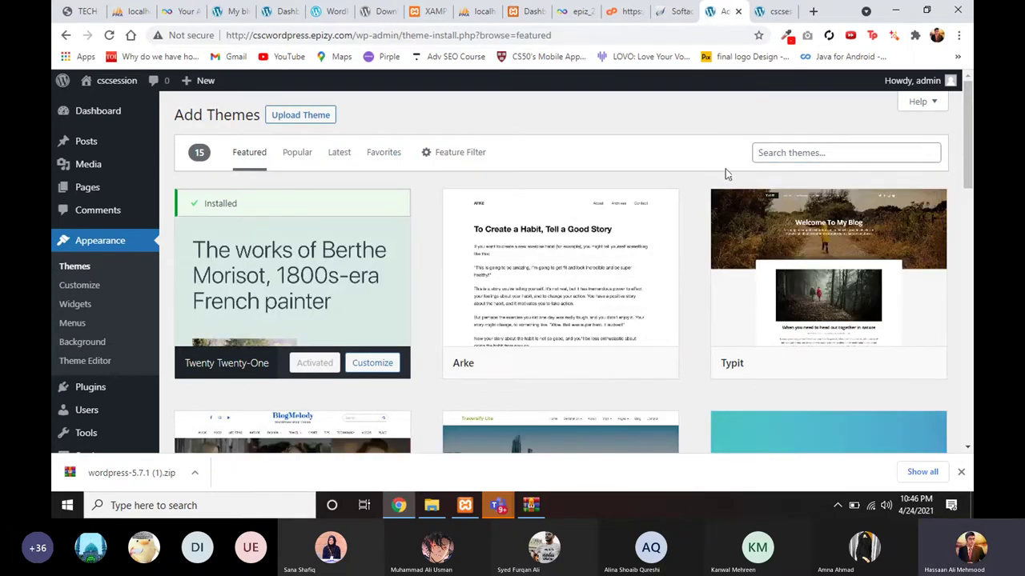
scroll(725, 171, "down", 1)
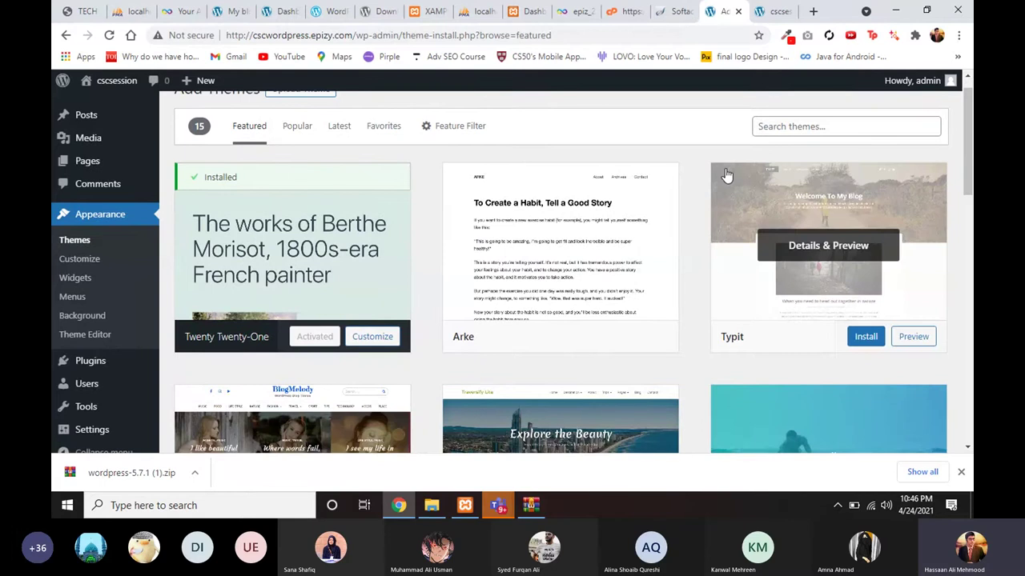
scroll(725, 175, "up", 1)
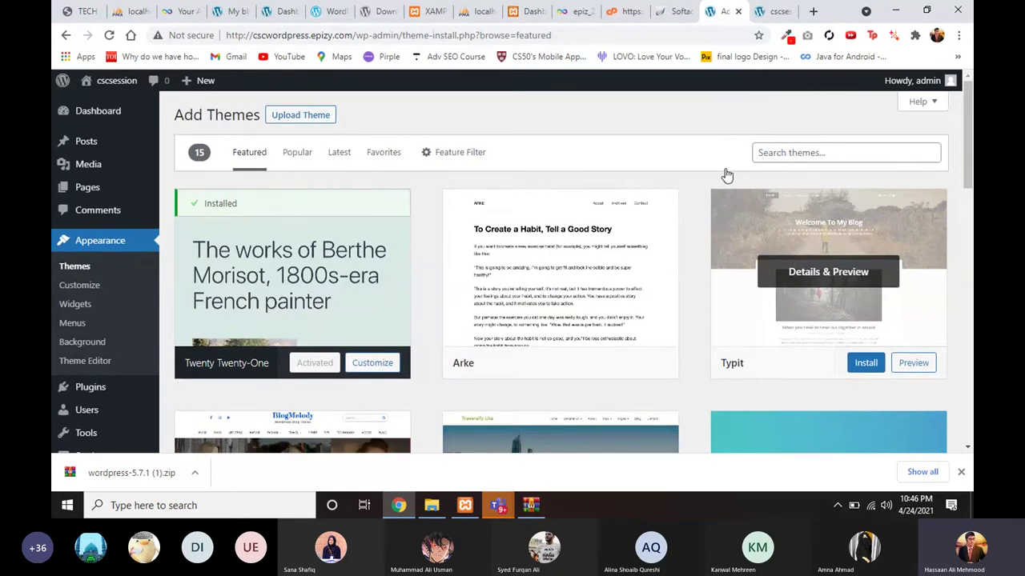
left_click(766, 146)
left_click(711, 123)
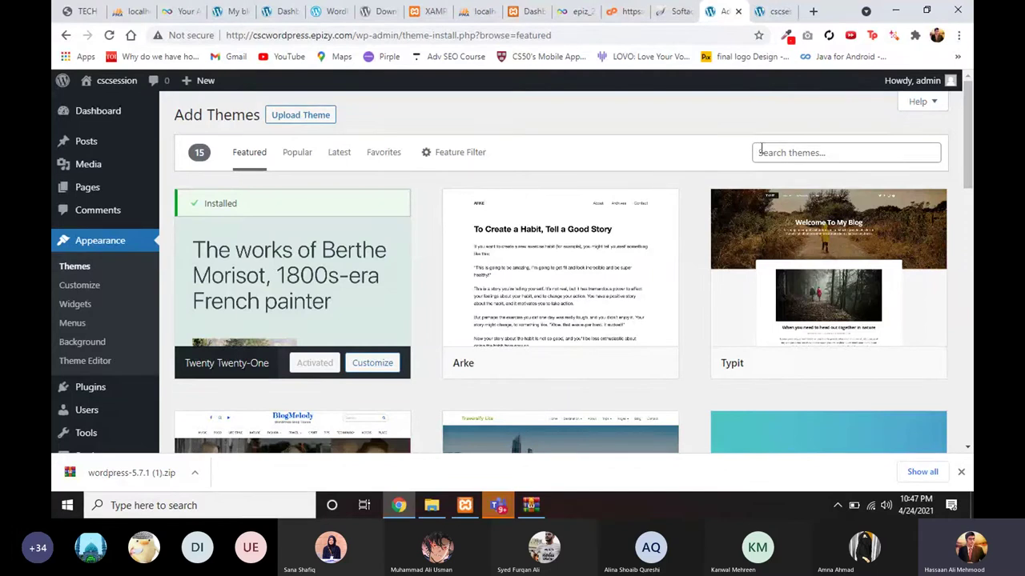
left_click(760, 147)
type("ocean")
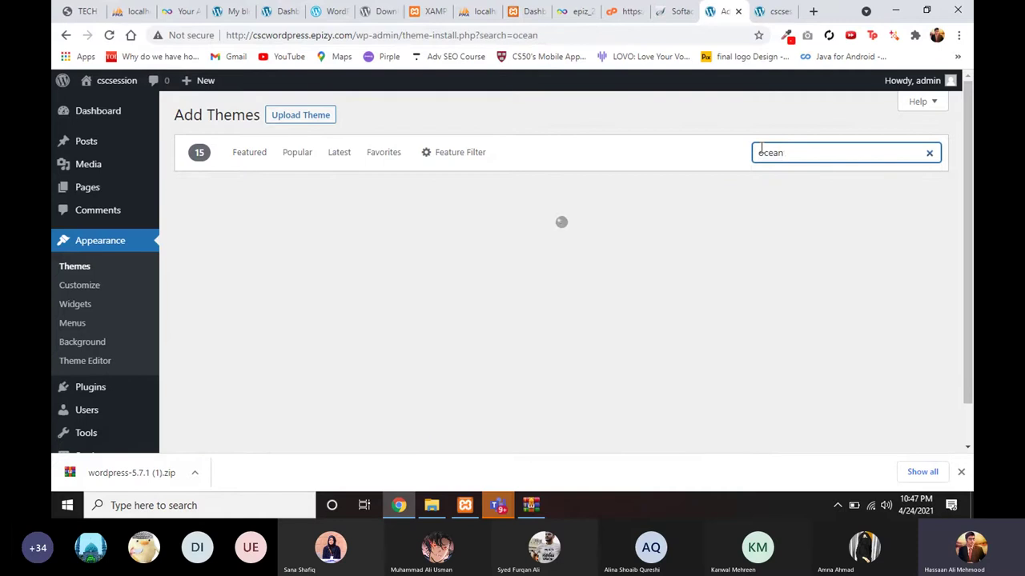
type("wp")
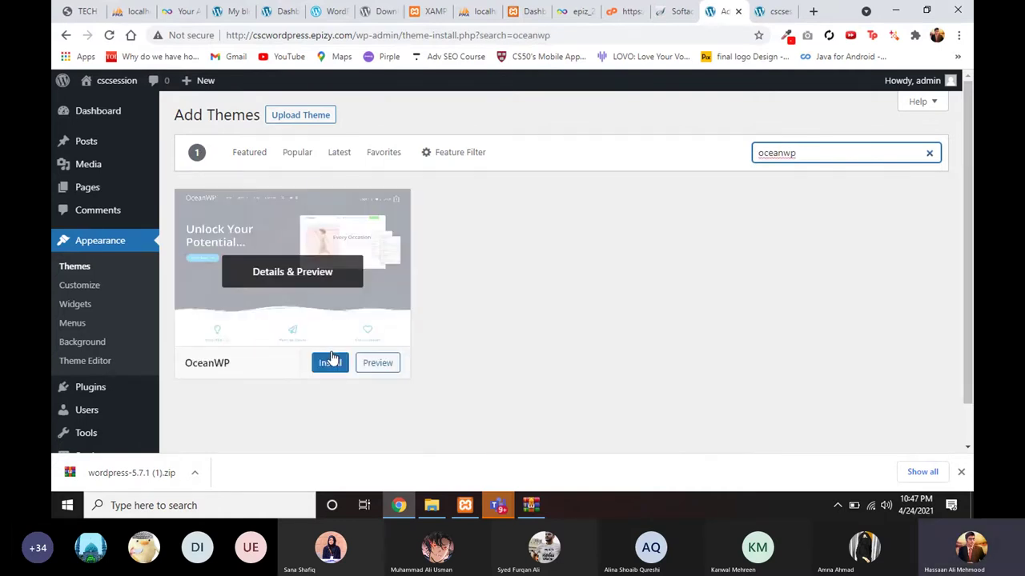
Step: Install OceanWP from its search result card and activate it
left_click(330, 365)
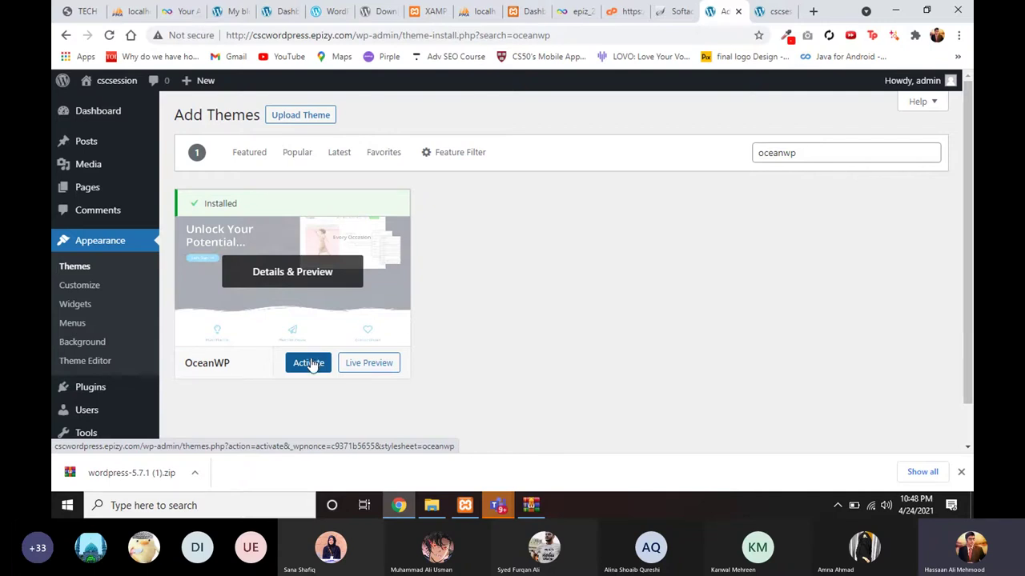
left_click(312, 362)
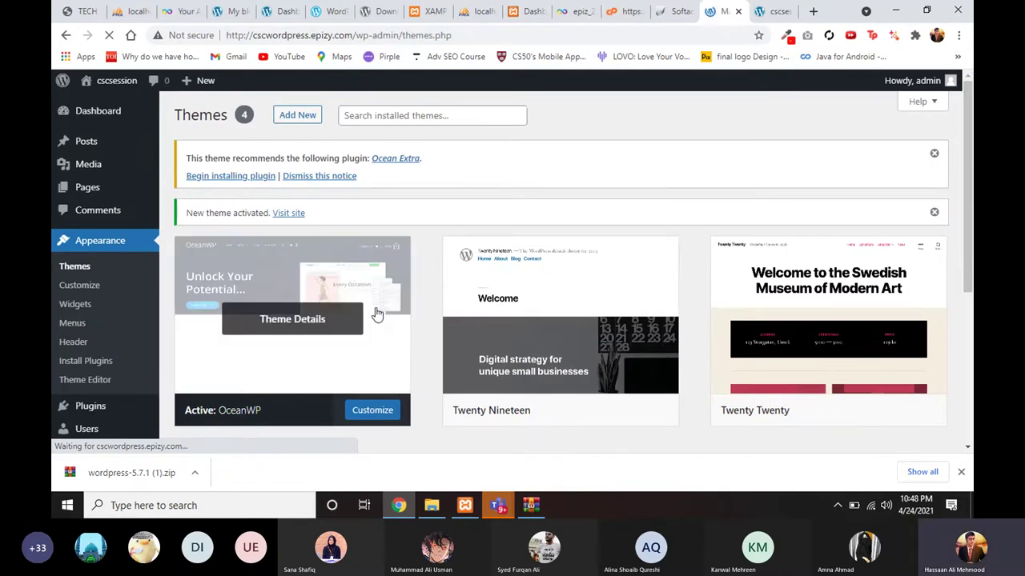
Step: Reload the cscsession front page and scroll through its new OceanWP layout
left_click(772, 11)
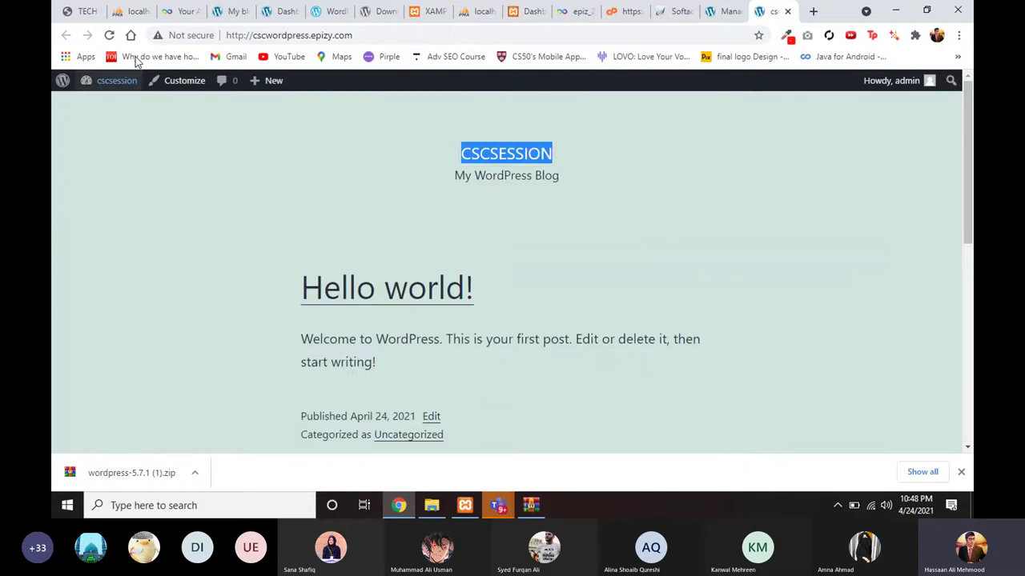
left_click(109, 35)
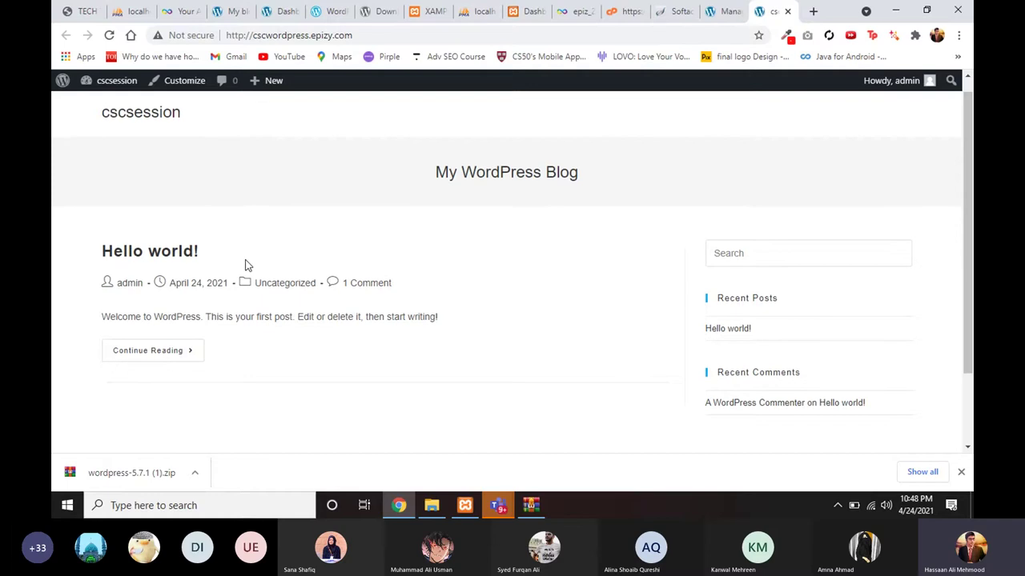
scroll(294, 277, "down", 2)
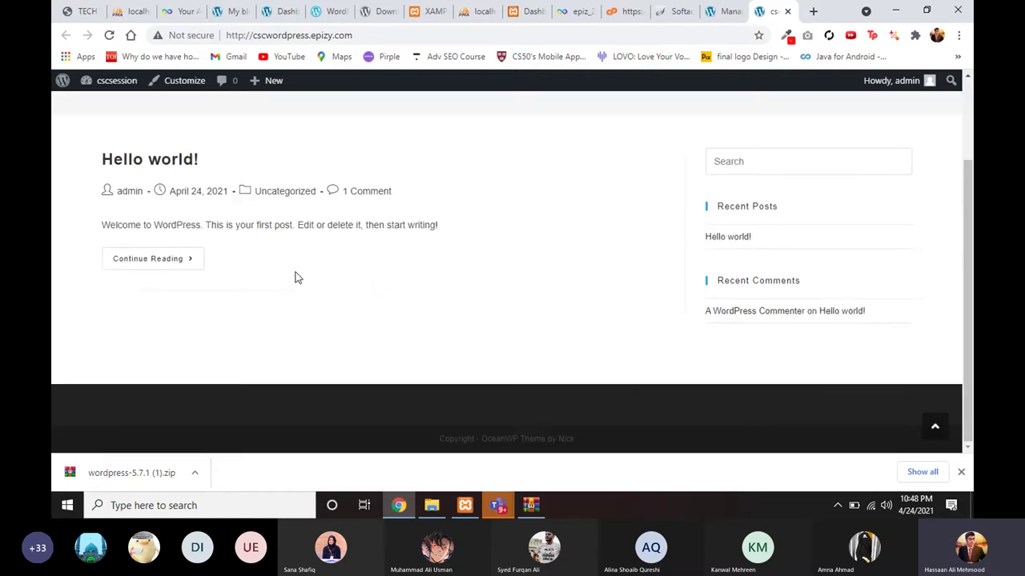
scroll(294, 277, "up", 2)
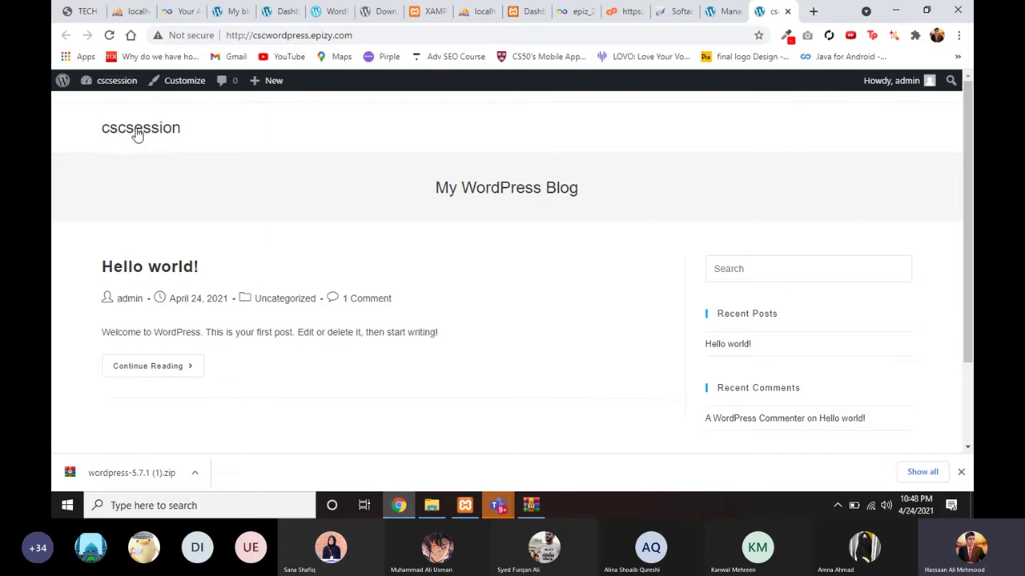
scroll(328, 202, "down", 1)
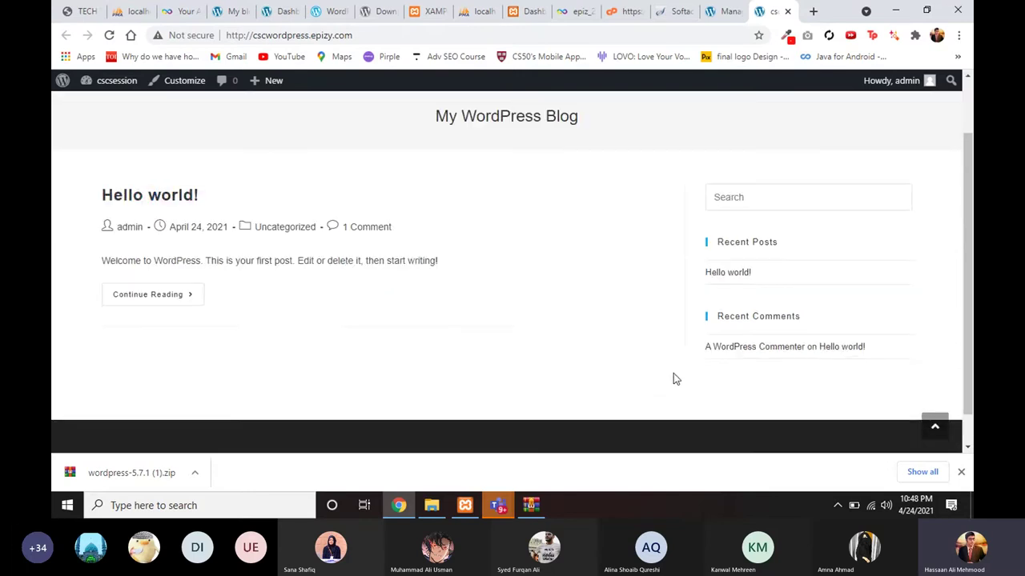
scroll(340, 388, "down", 1)
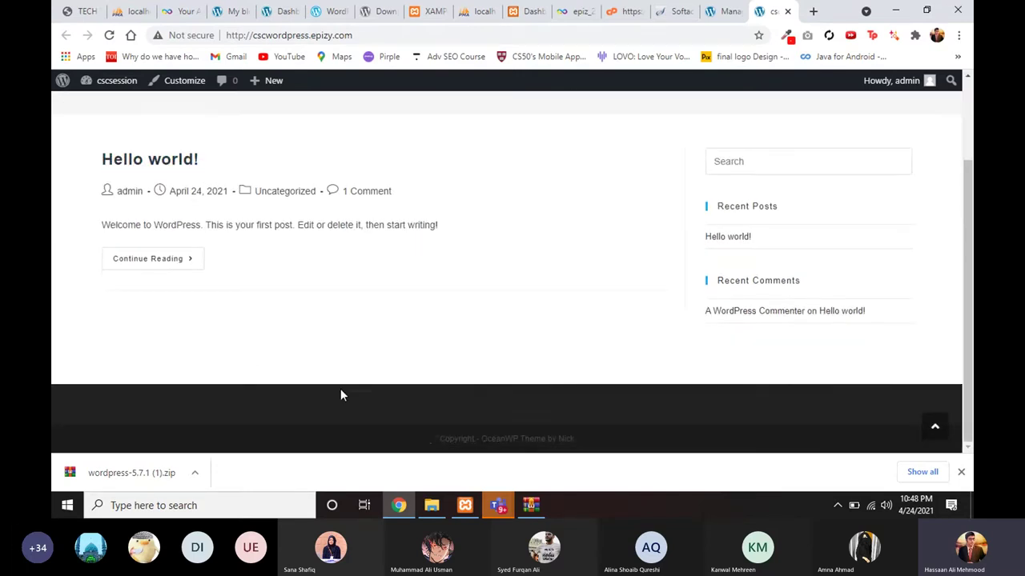
scroll(621, 406, "up", 2)
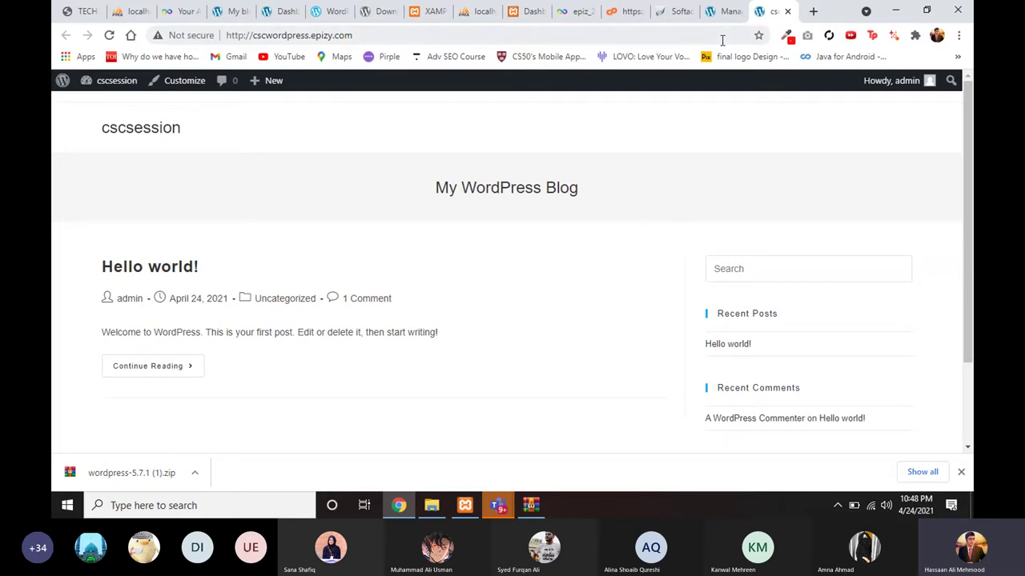
Step: Open Posts > All Posts in the admin, listing the single 'Hello world!' post
left_click(725, 16)
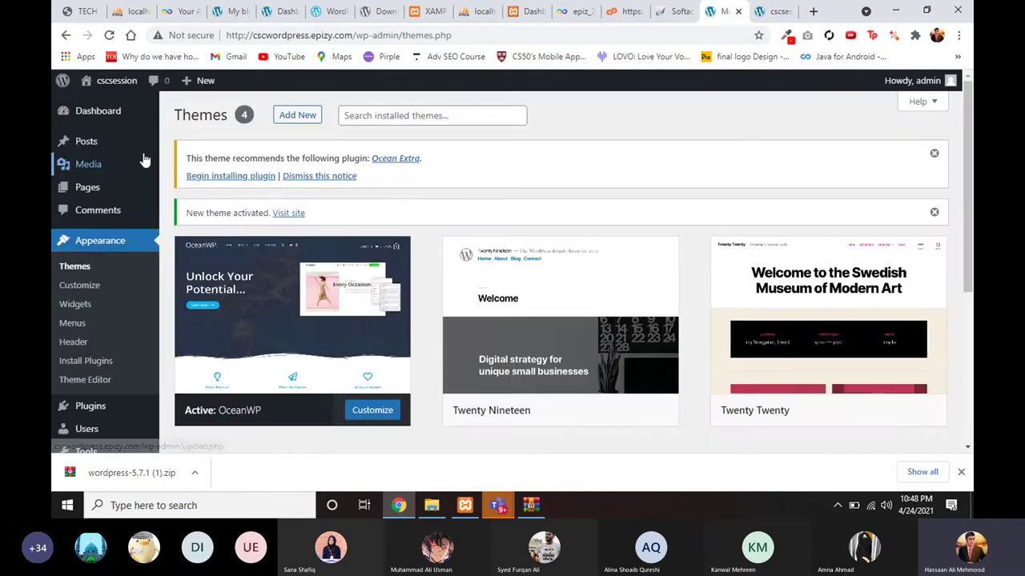
mouse_move(127, 149)
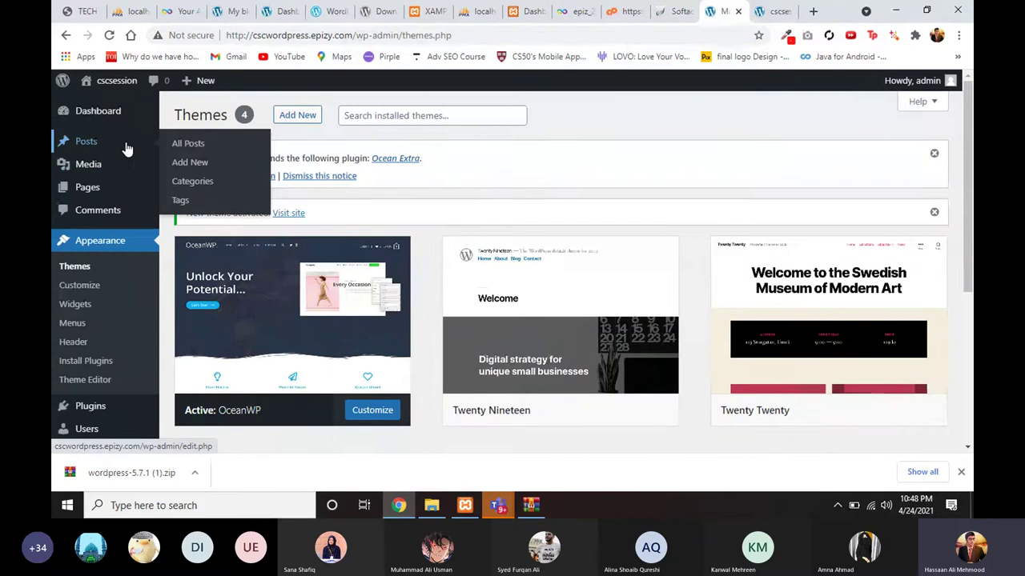
left_click(176, 149)
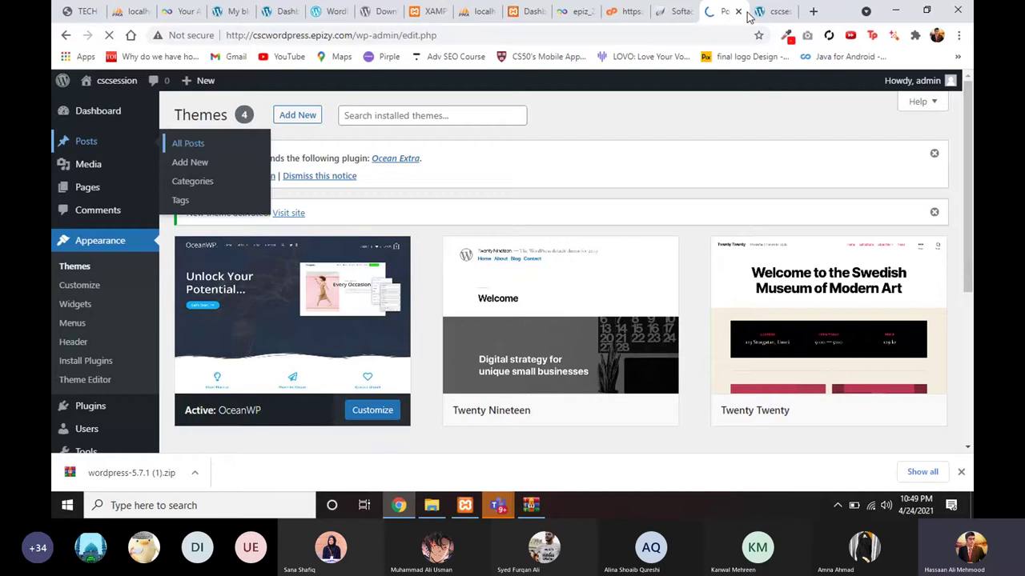
key("ctrl+Tab")
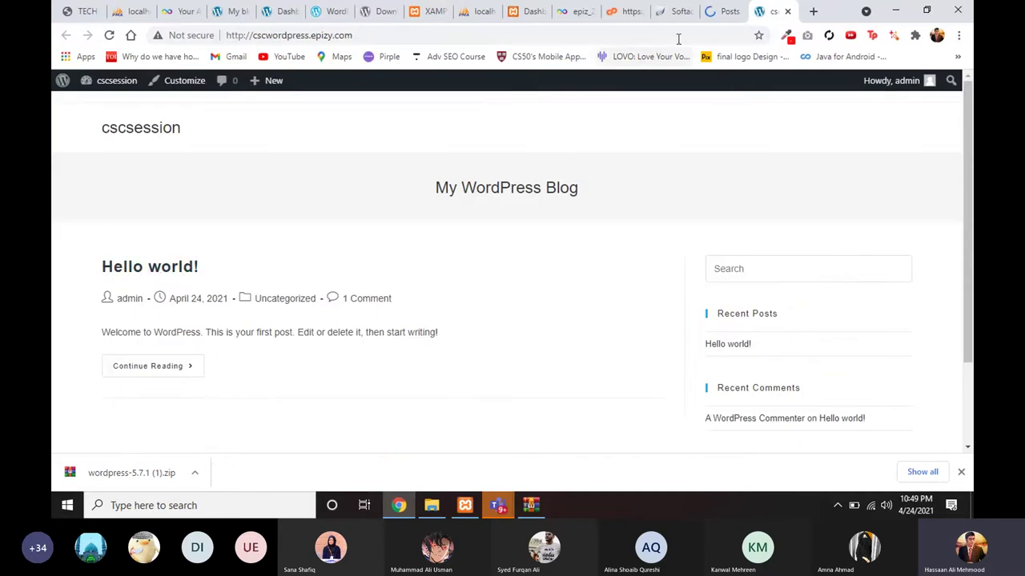
key("ctrl+shift+Tab")
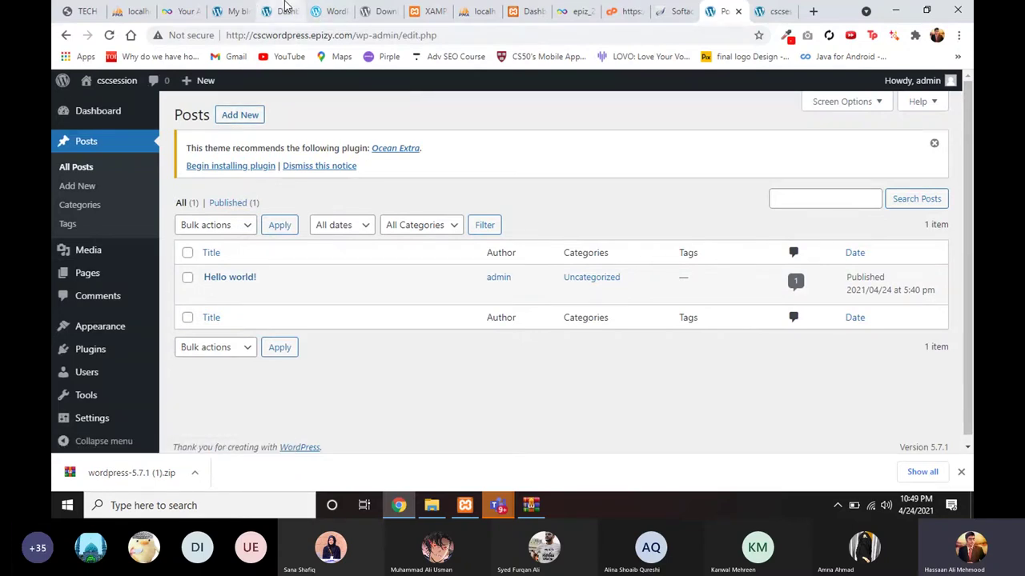
Step: Browse the Weemune demo's Latest News posts, then return to the cscsession front page
left_click(230, 10)
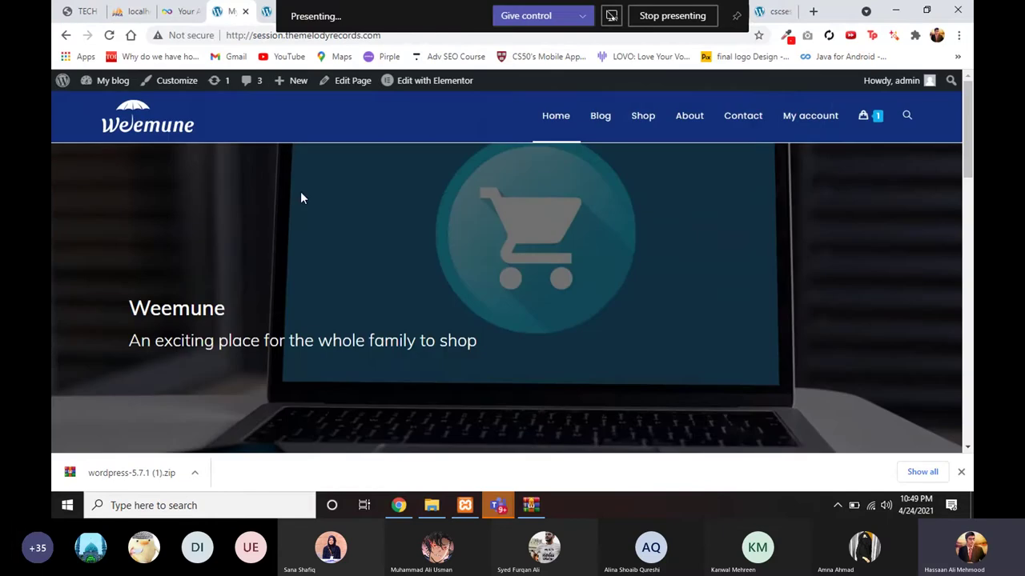
scroll(302, 201, "down", 3)
scroll(339, 282, "down", 7)
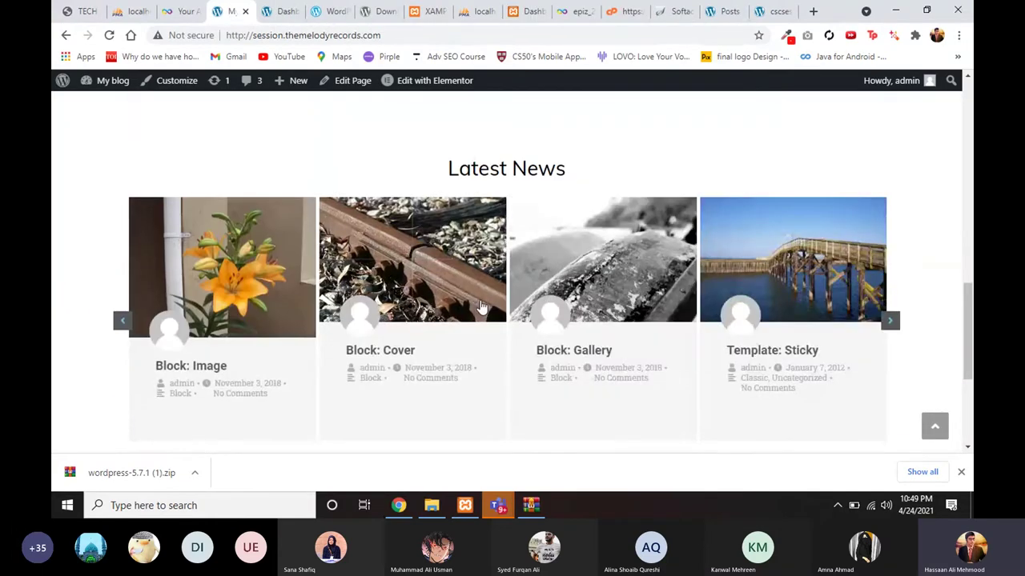
scroll(564, 262, "down", 1)
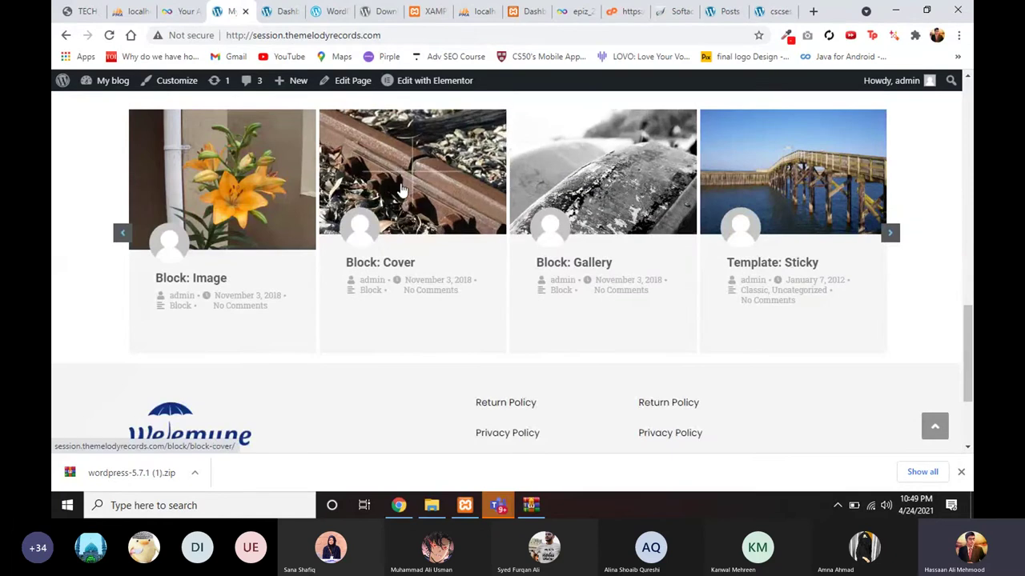
scroll(367, 210, "up", 1)
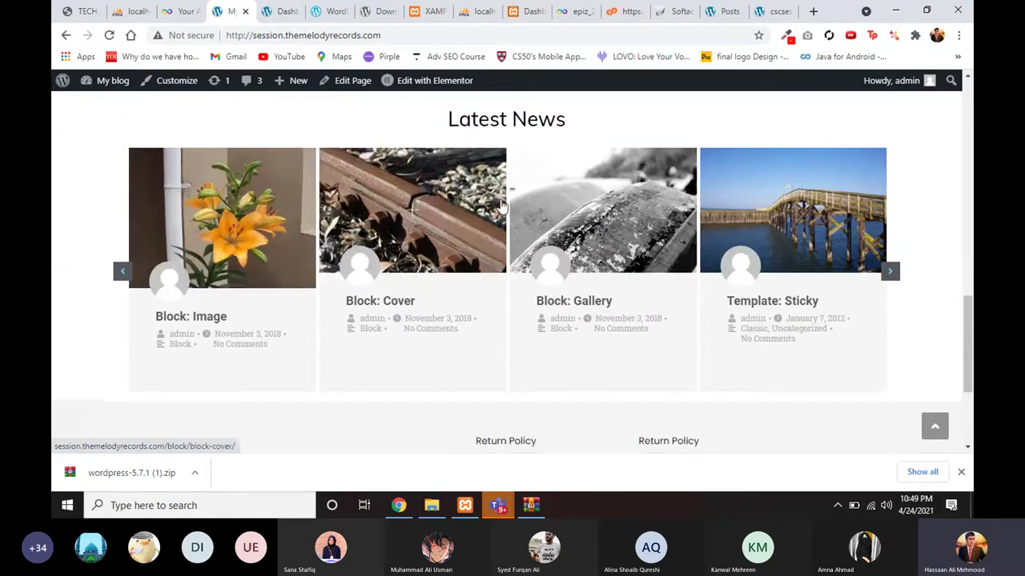
left_click(776, 11)
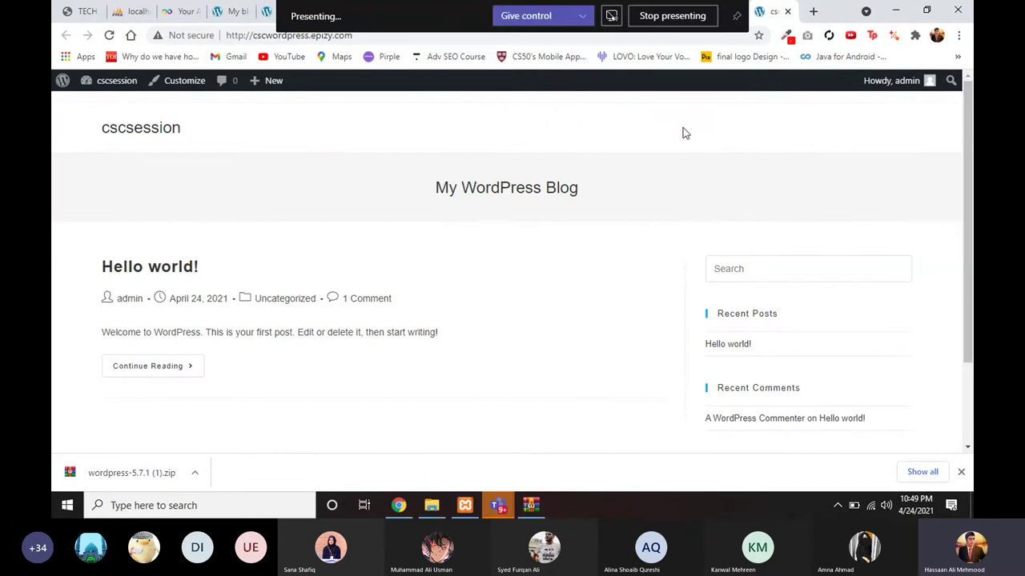
Step: From the admin posts list, open Add New (post-new.php) in a new tab and switch to it
left_click(718, 11)
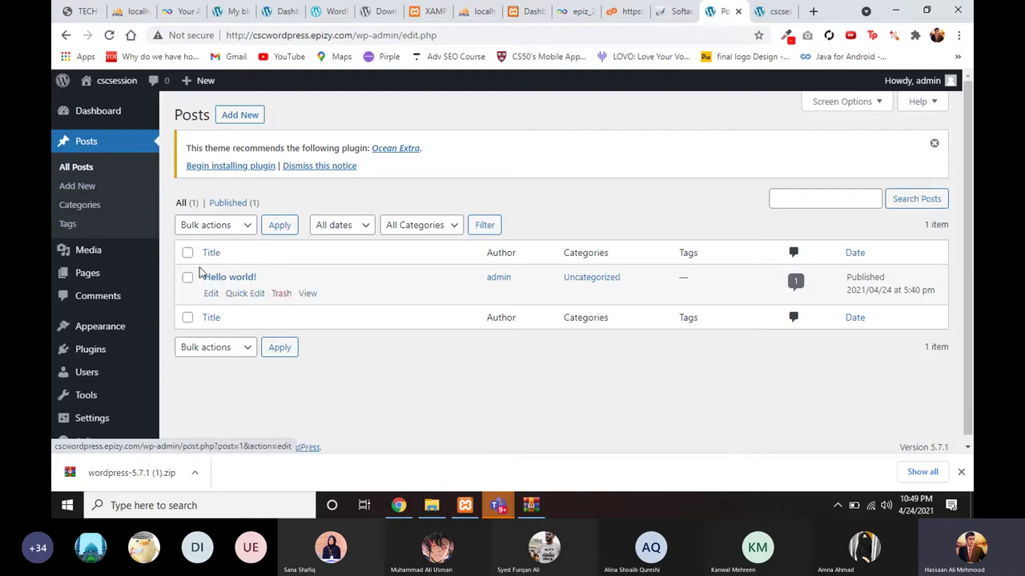
scroll(244, 278, "down", 1)
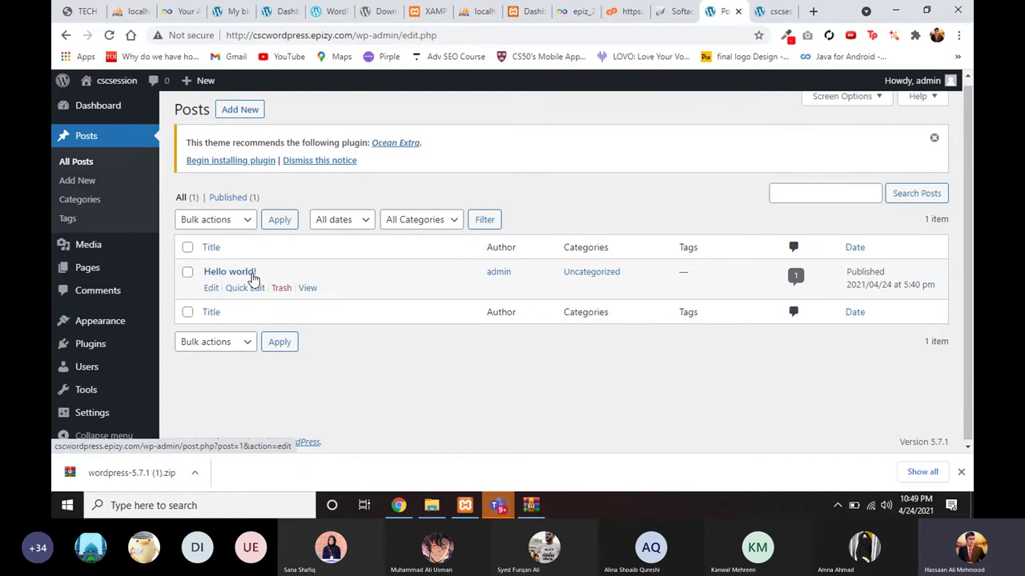
middle_click(252, 277)
scroll(240, 240, "up", 1)
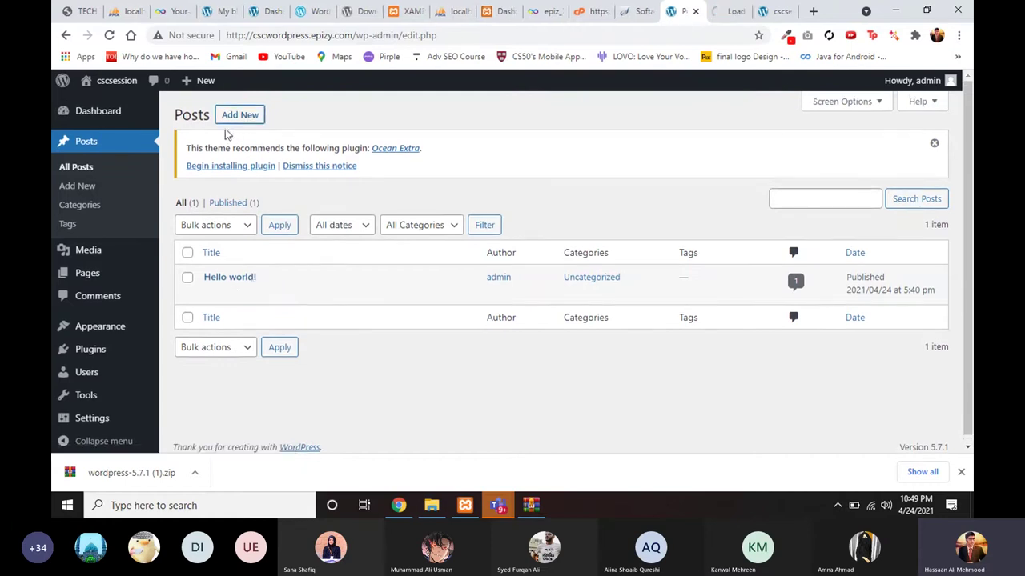
left_click(726, 21)
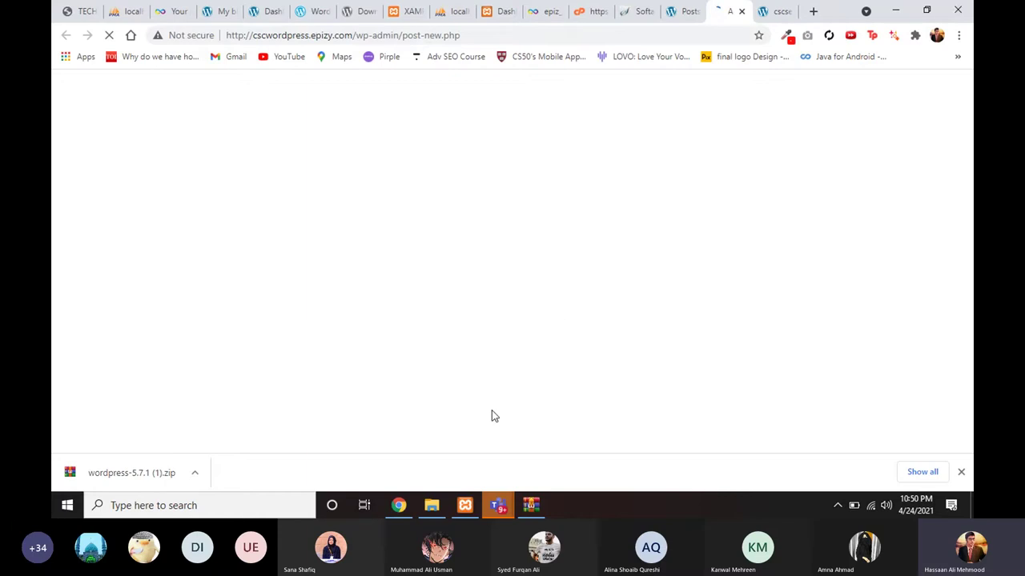
Step: Minimize Chrome and read the Tech Talks Episode#6 chat questions about the wp-admin link
left_click(399, 506)
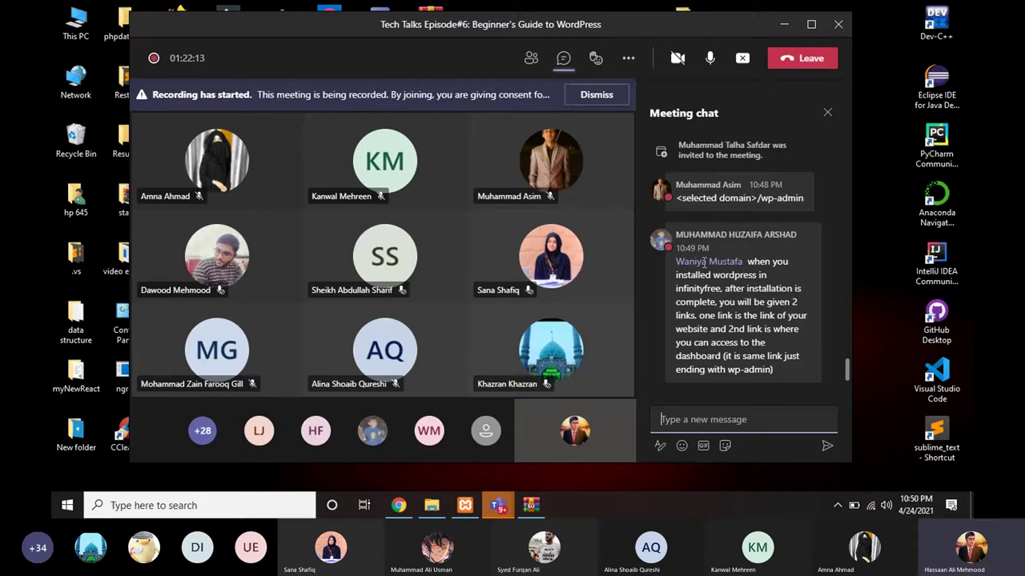
scroll(705, 264, "up", 3)
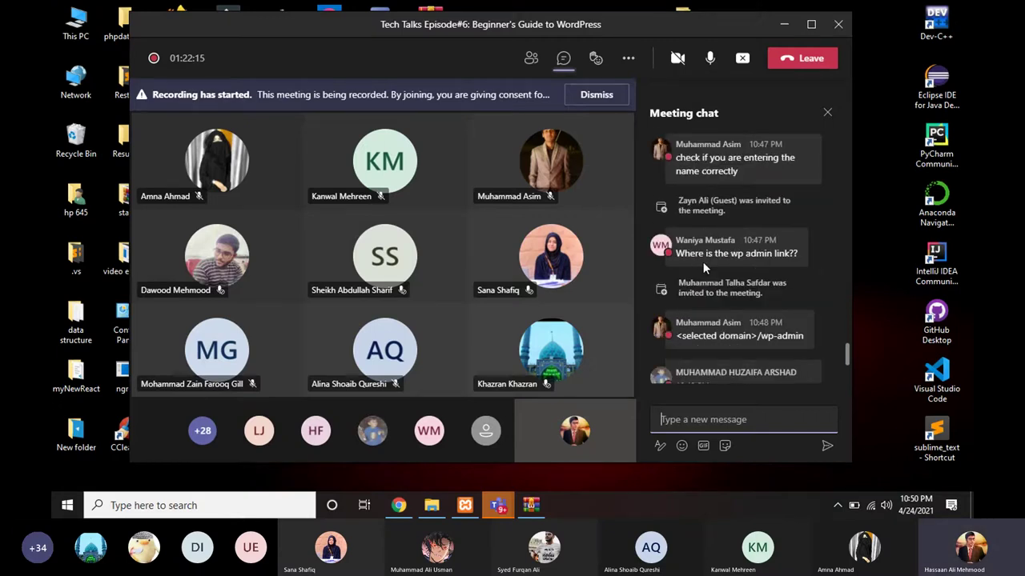
scroll(709, 279, "up", 2)
scroll(735, 226, "up", 1)
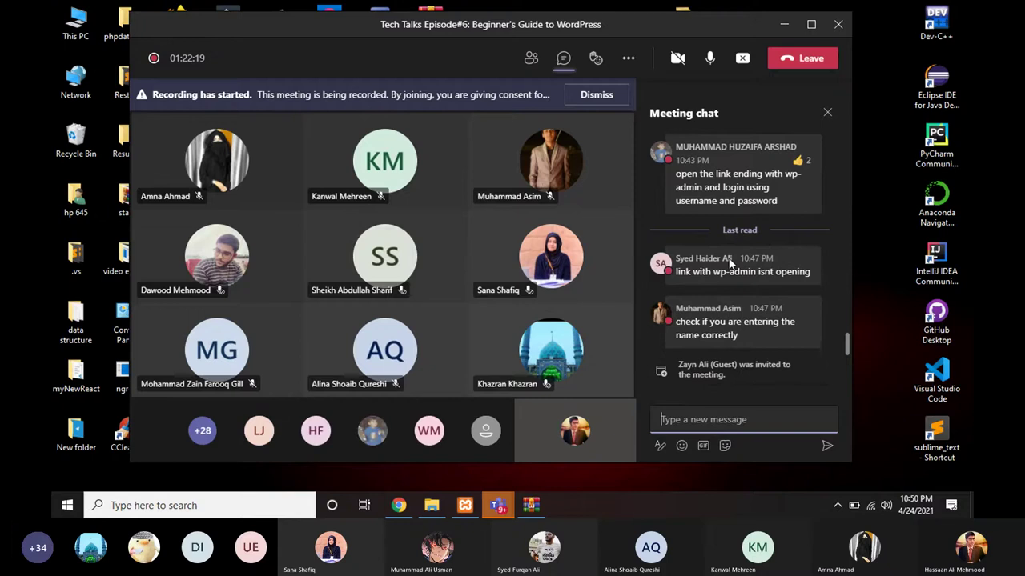
mouse_move(712, 301)
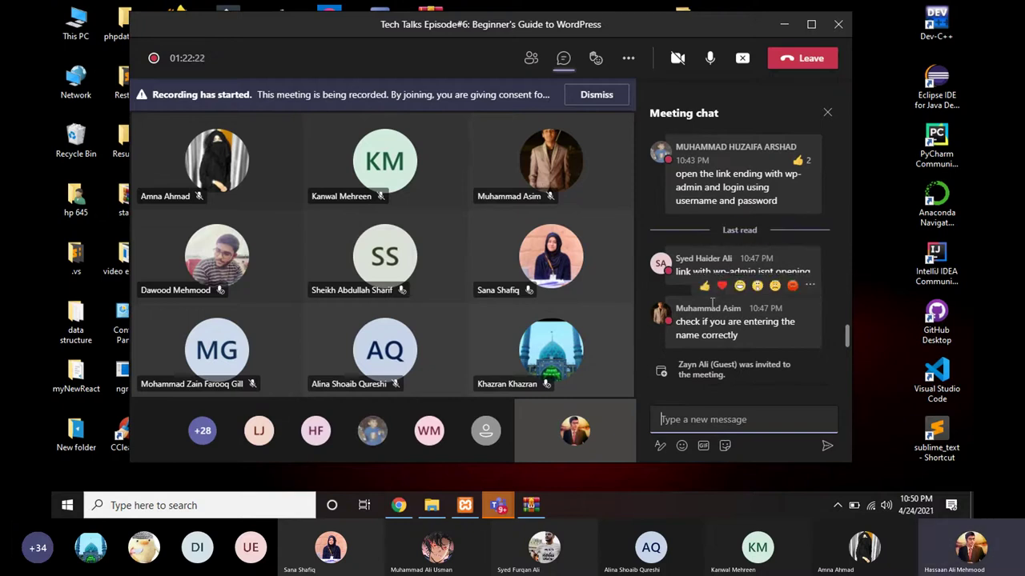
scroll(694, 346, "down", 4)
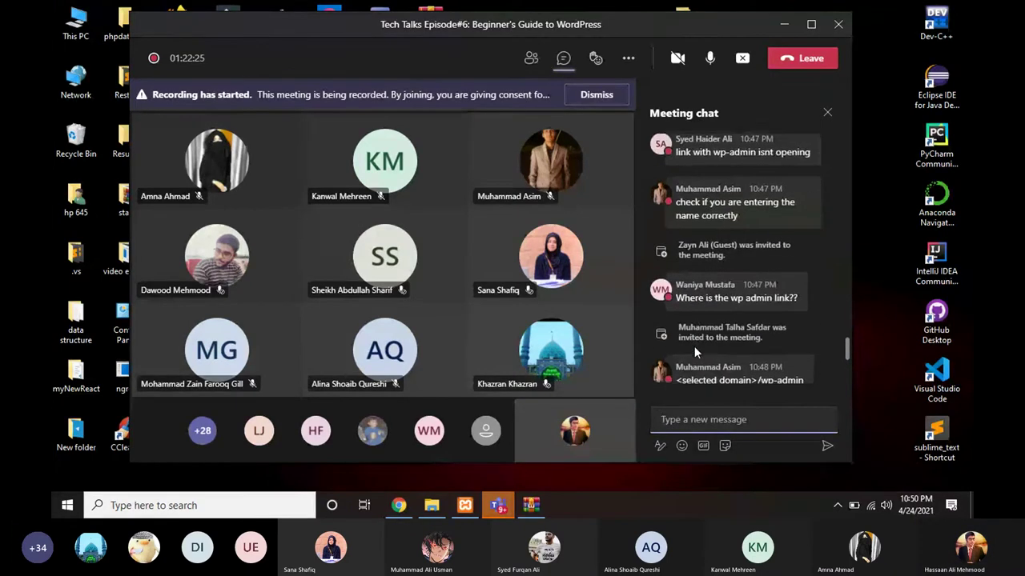
scroll(694, 352, "down", 3)
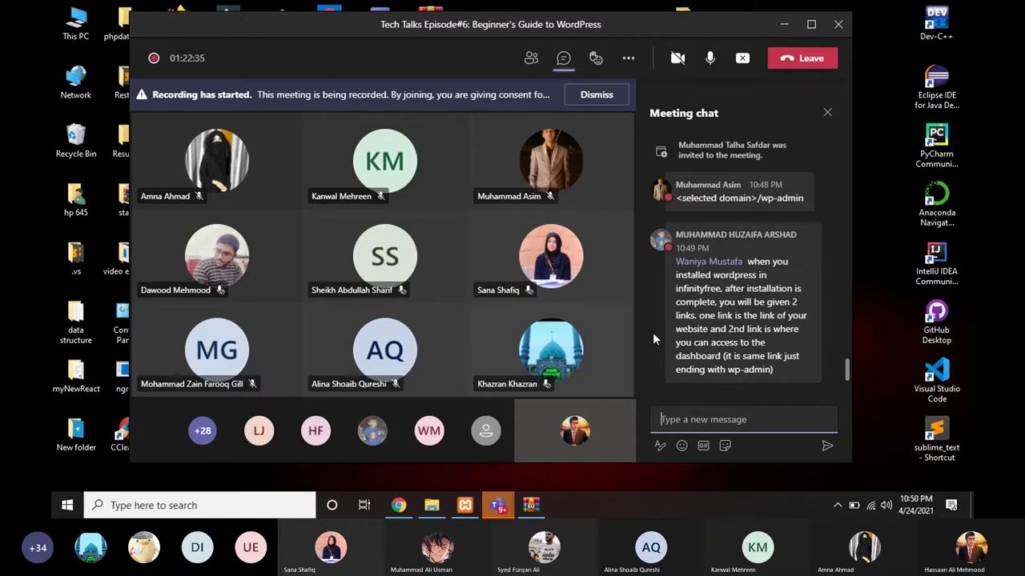
Step: Bring back the post editor and dismiss the block editor welcome tour
left_click(398, 505)
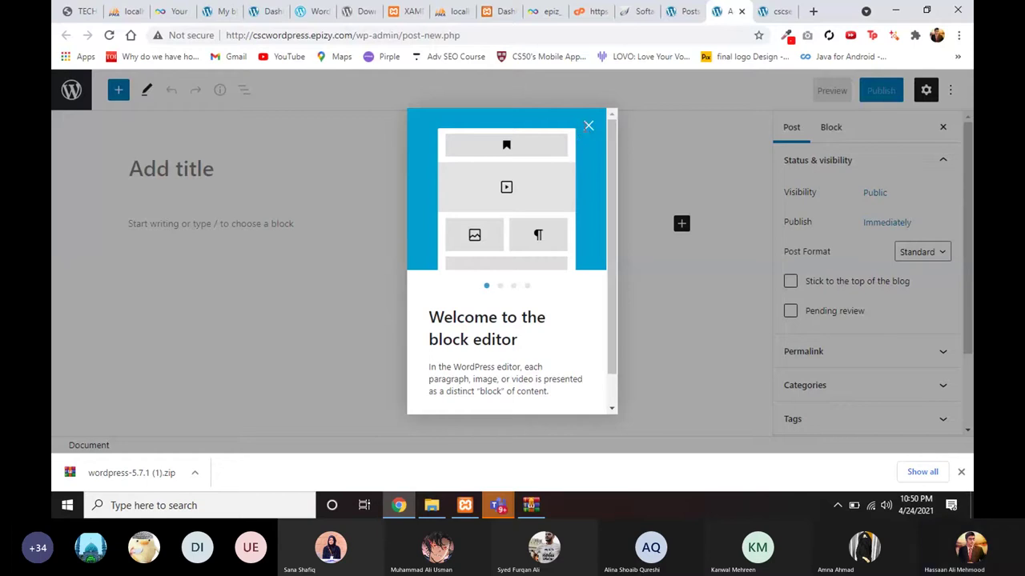
left_click(587, 127)
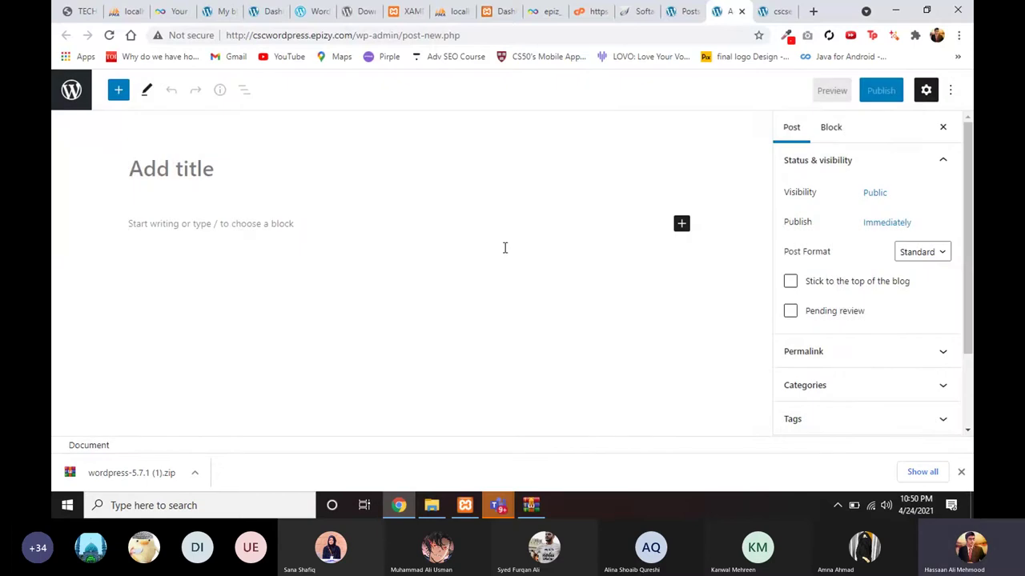
left_click(234, 170)
left_click(226, 231)
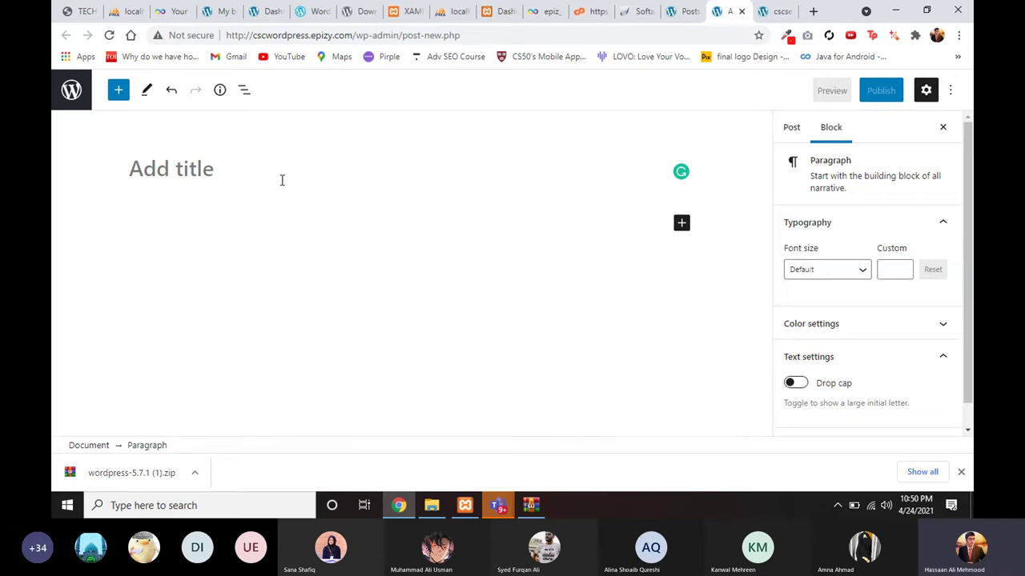
Step: Title the post 'Abc', then open the blog's Block: Image page in another tab
left_click(244, 170)
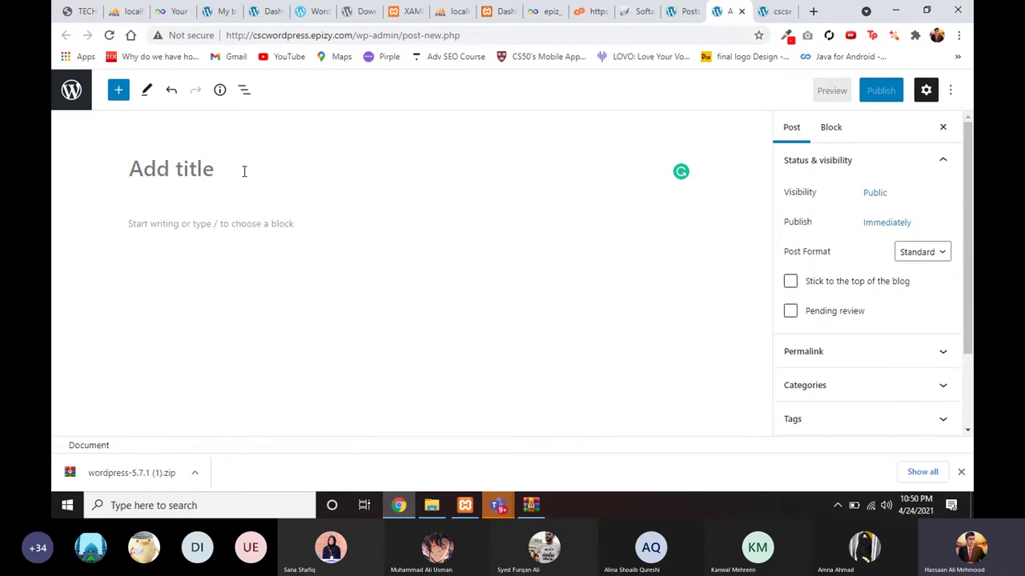
type("Abc")
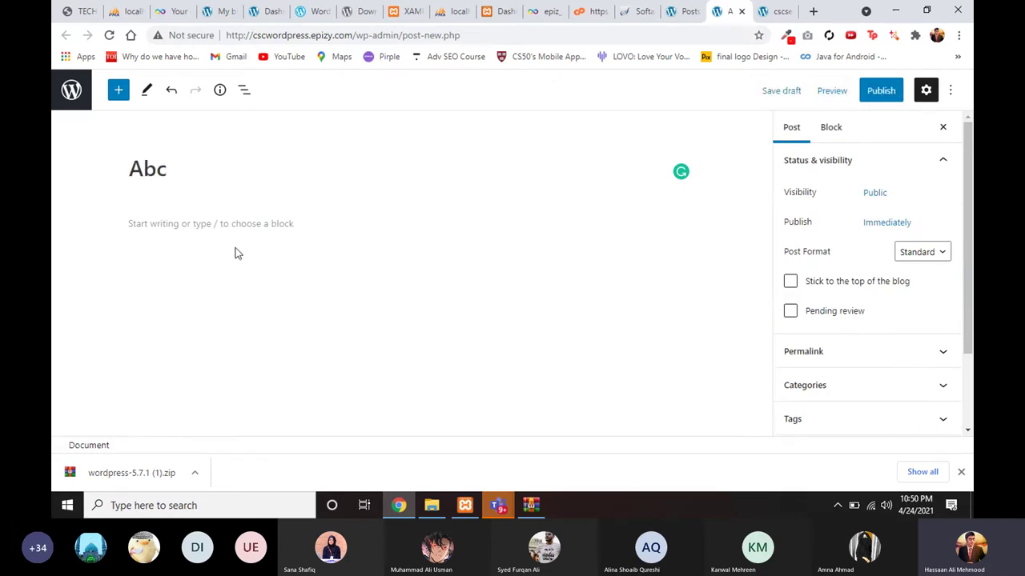
left_click(236, 241)
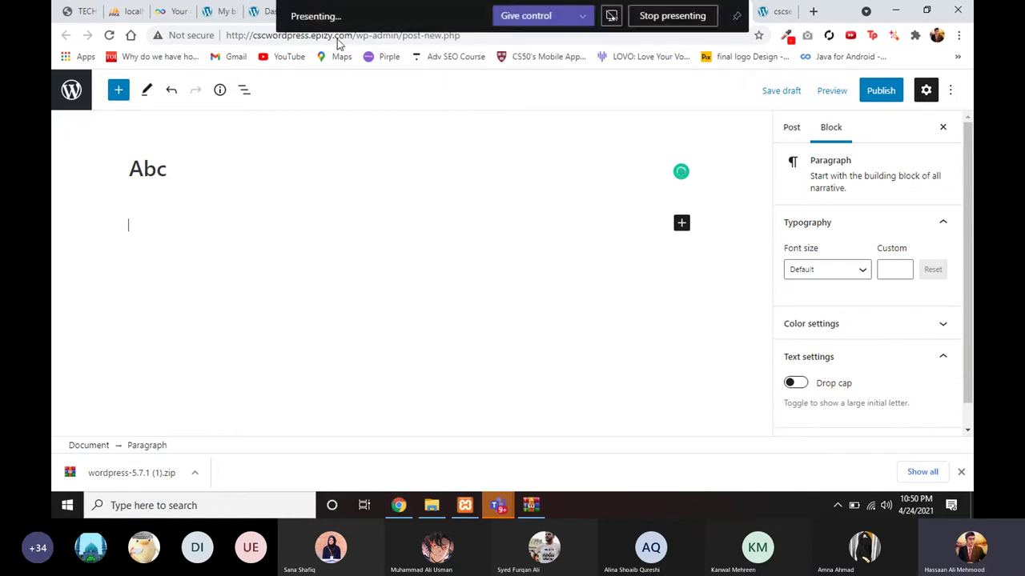
left_click(222, 11)
left_click(269, 280)
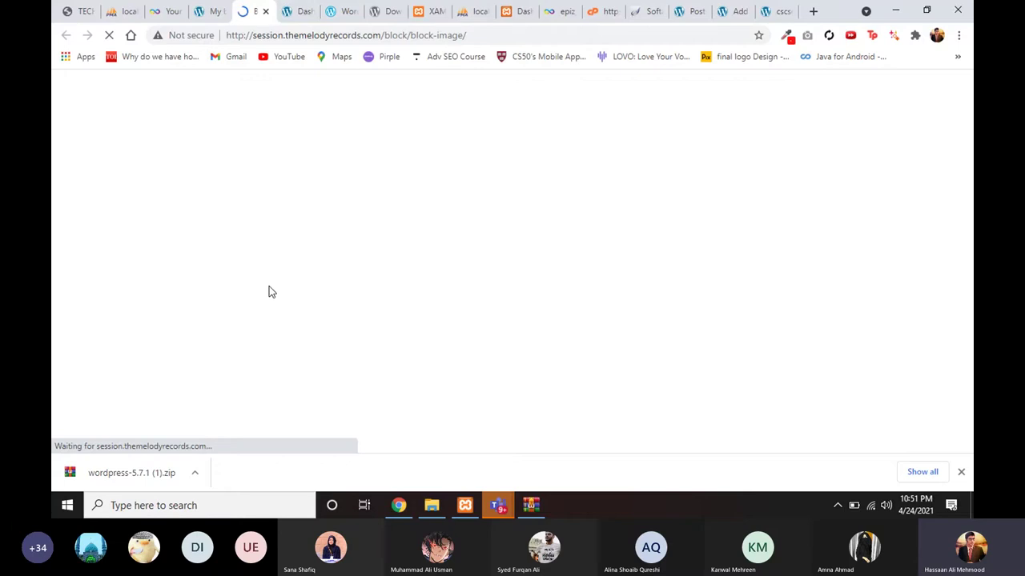
Step: Copy the 'Welcome to image alignment!' paragraph from Block: Image into the Abc post body
scroll(269, 291, "down", 1)
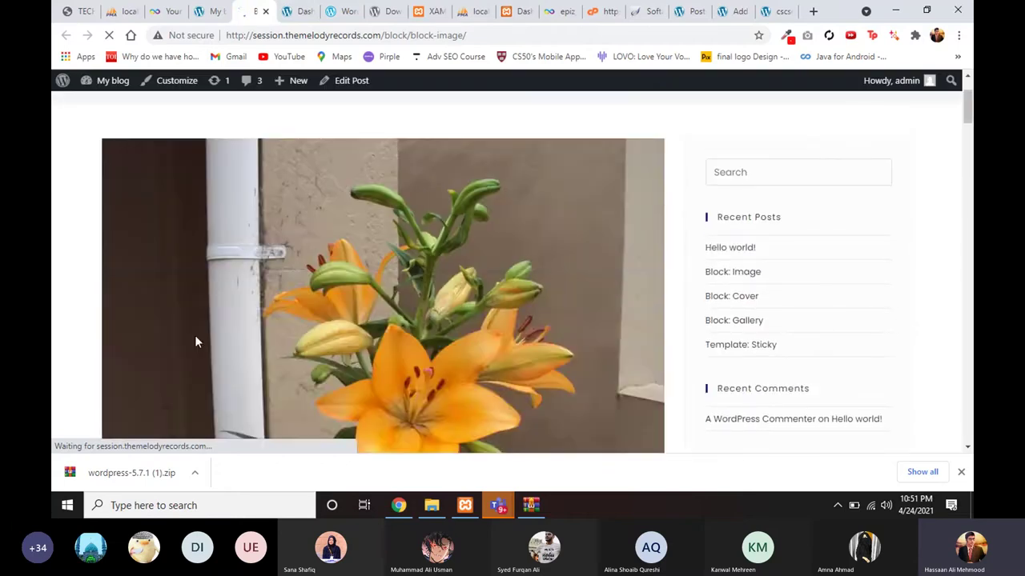
scroll(195, 338, "down", 3)
left_click_drag(100, 320, 560, 377)
key("ctrl+c")
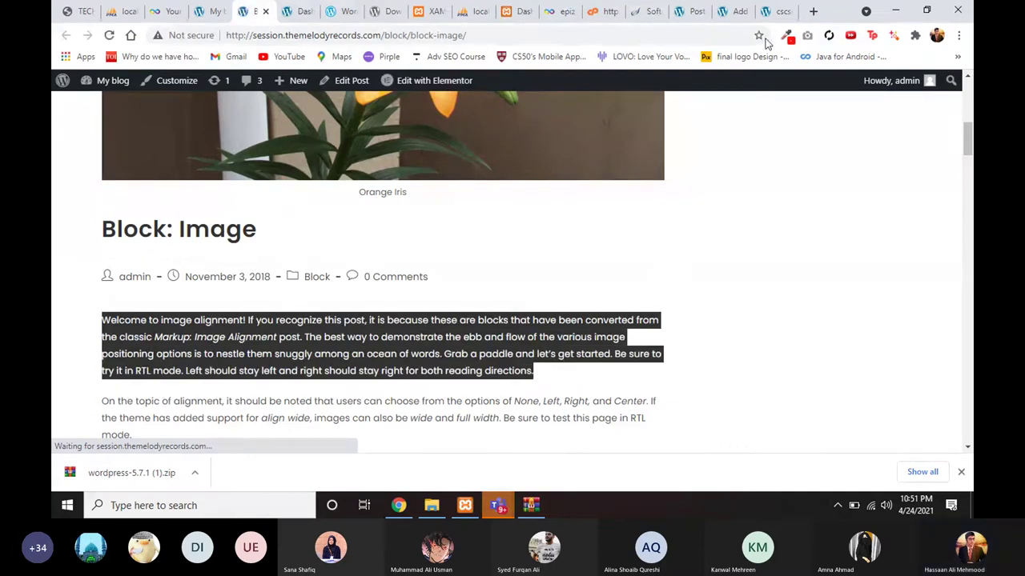
key("ctrl+9")
key("ctrl+shift+Tab")
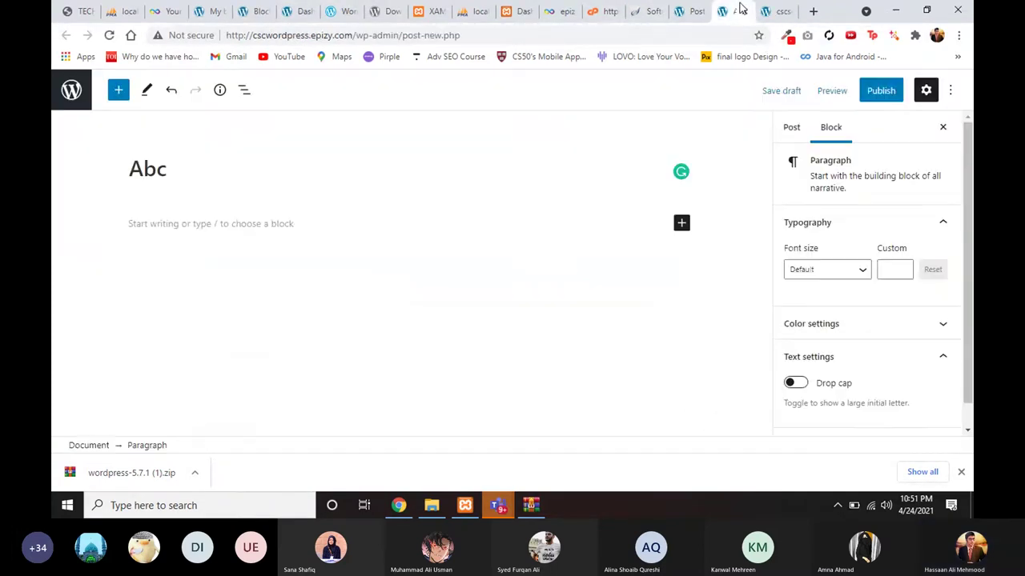
key("ctrl+v")
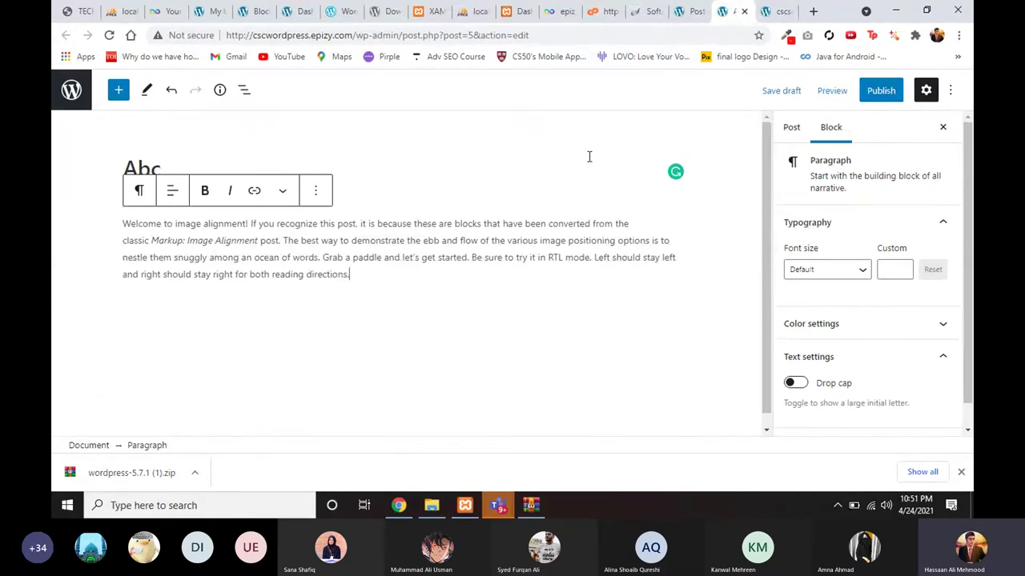
Step: Start a new post from the Posts list, then close both post editor tabs
left_click(693, 13)
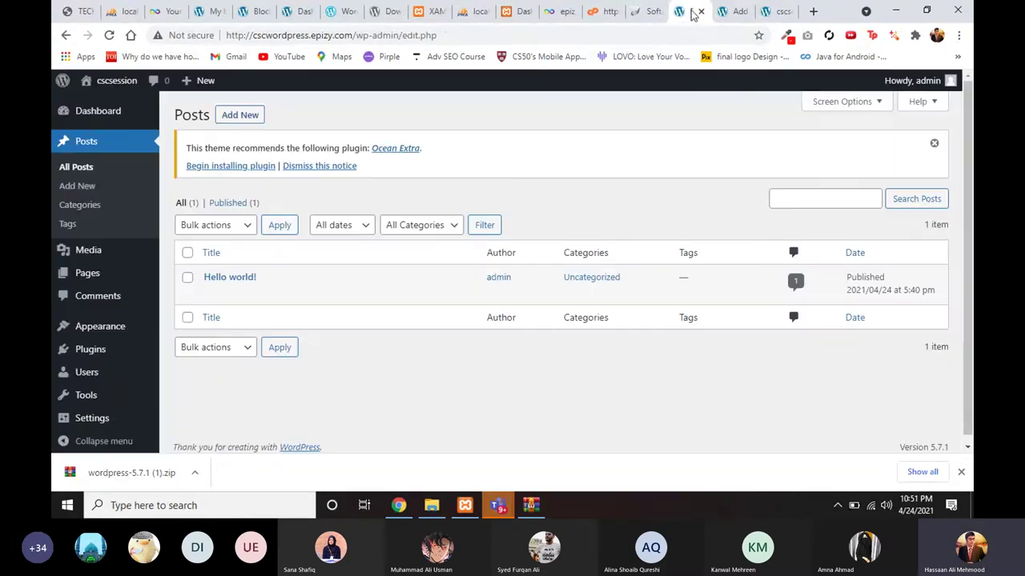
left_click(78, 184)
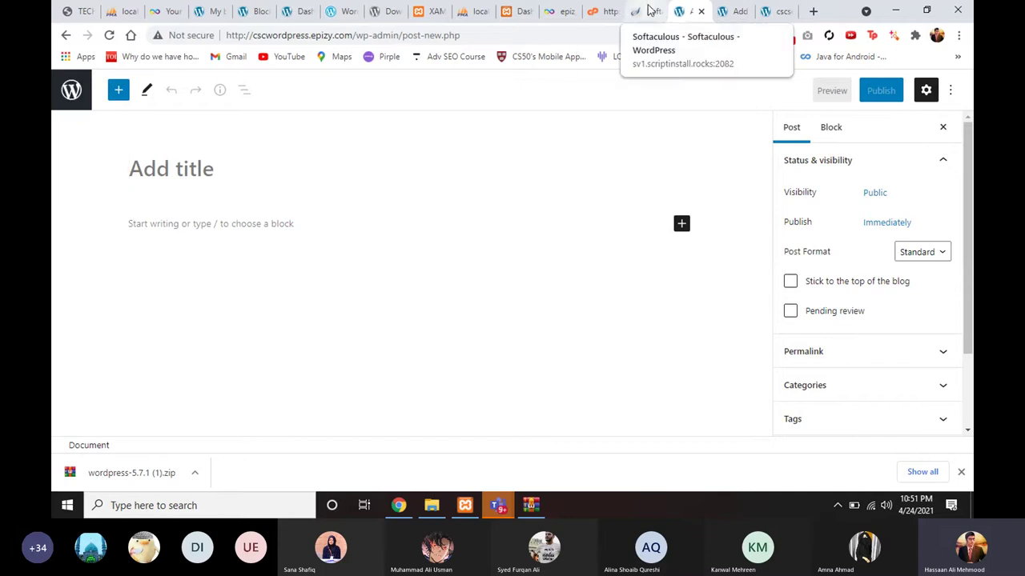
left_click(701, 11)
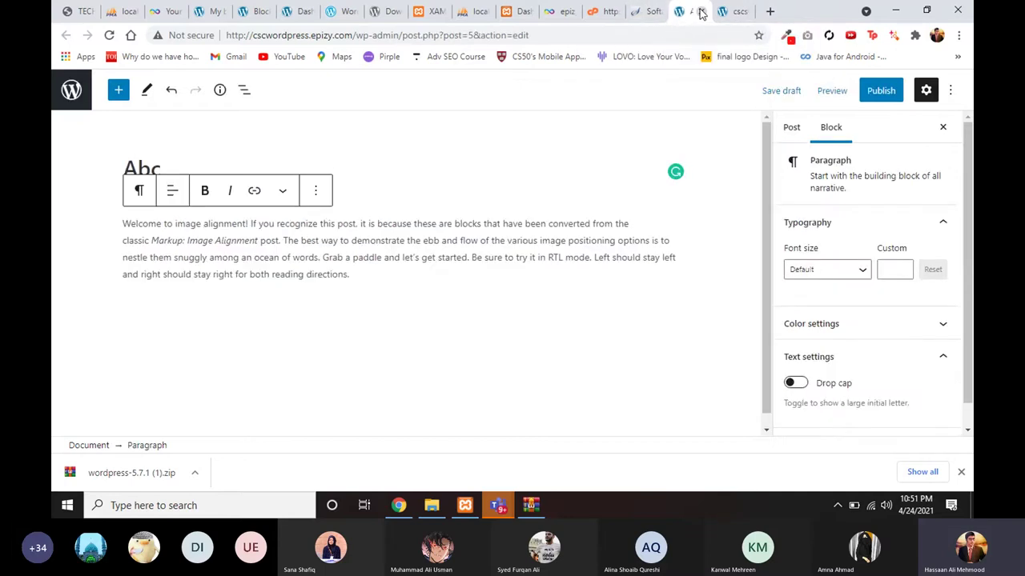
left_click(701, 11)
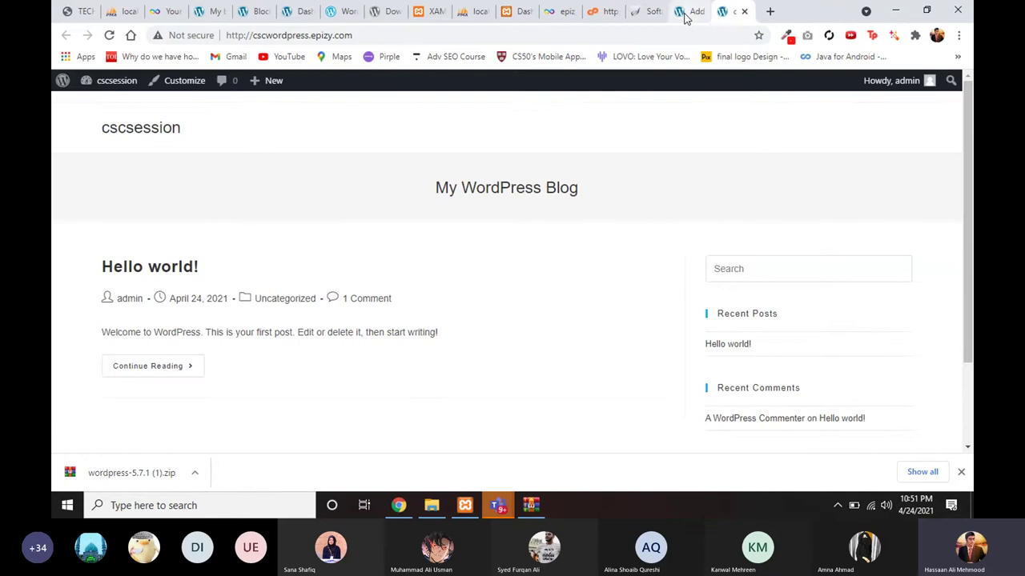
Step: From the live front page, open the admin Dashboard in a new tab and reposition that tab
left_click(685, 16)
left_click(771, 16)
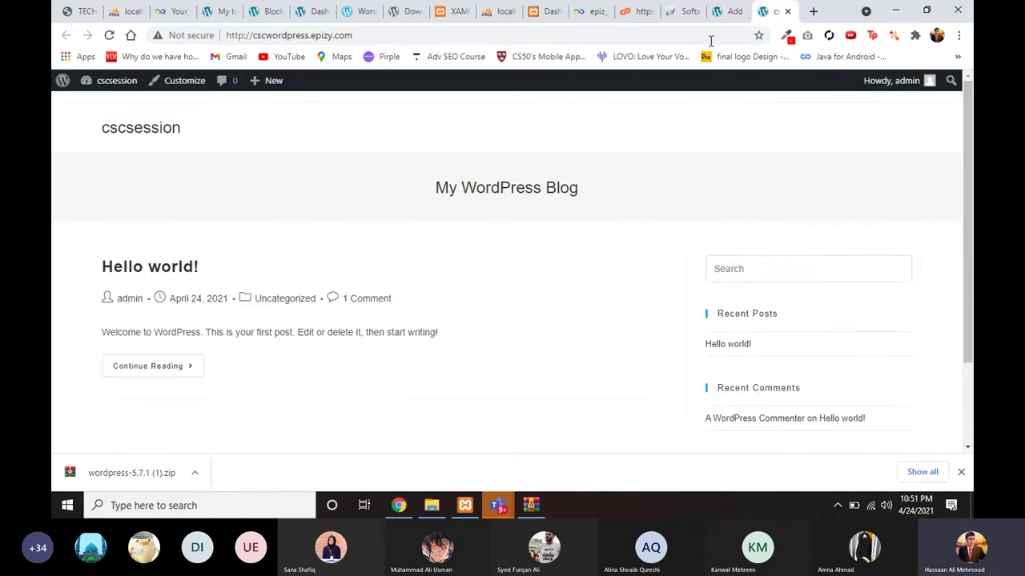
mouse_move(102, 84)
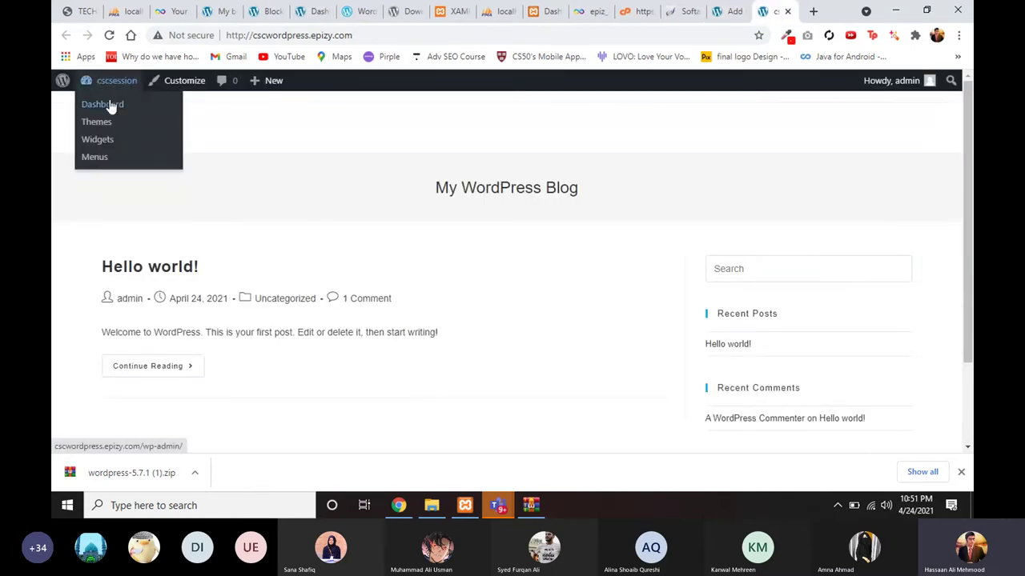
left_click(111, 105, "ctrl")
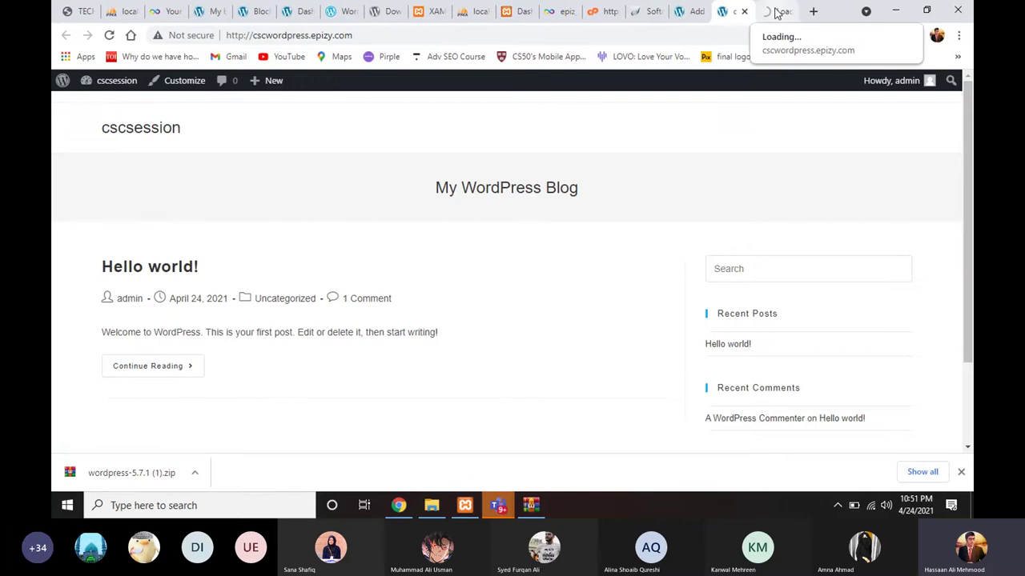
left_click(768, 12)
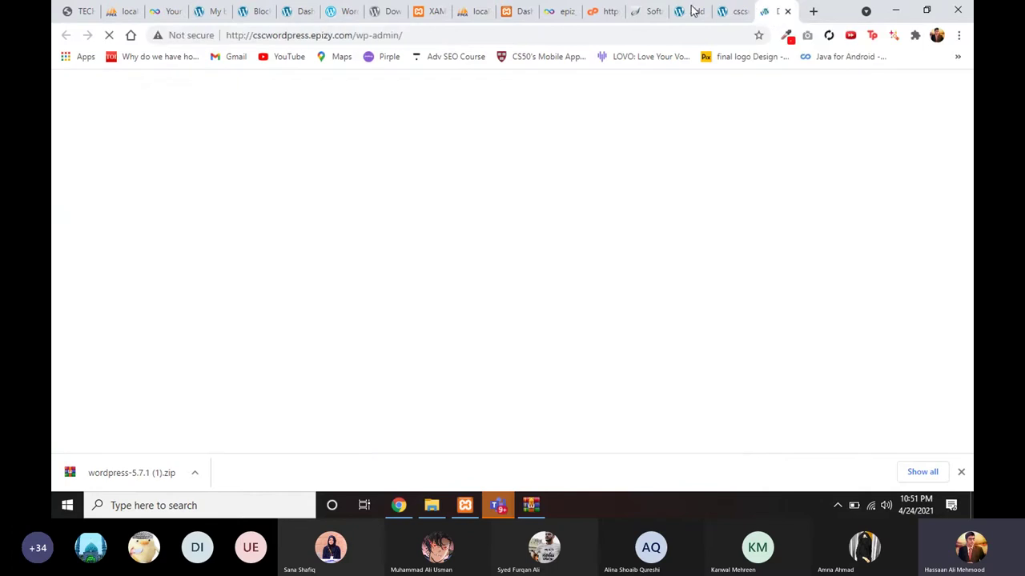
left_click_drag(767, 14, 686, 17)
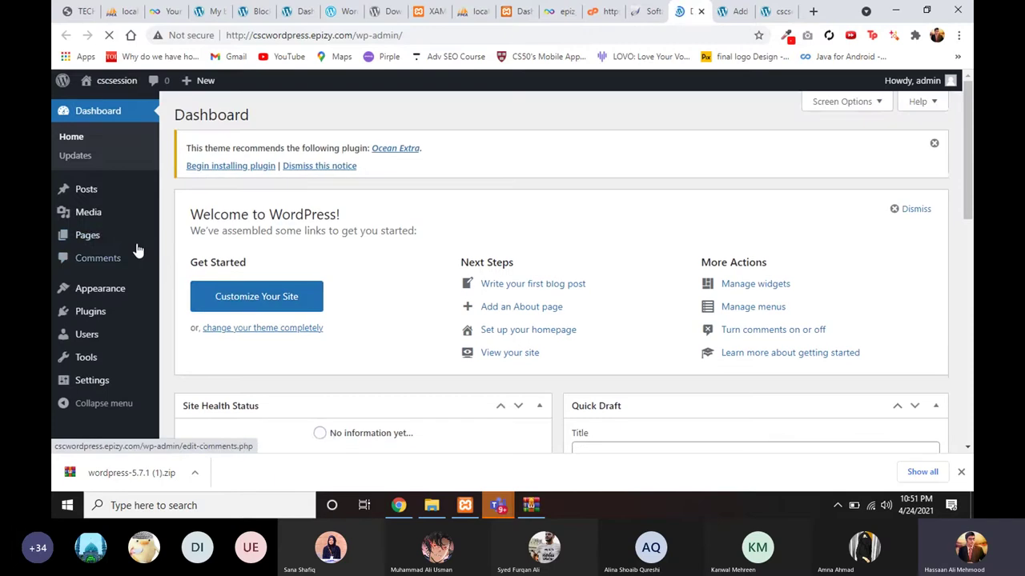
Step: Open the Posts > Categories page and look over its contents
mouse_move(96, 197)
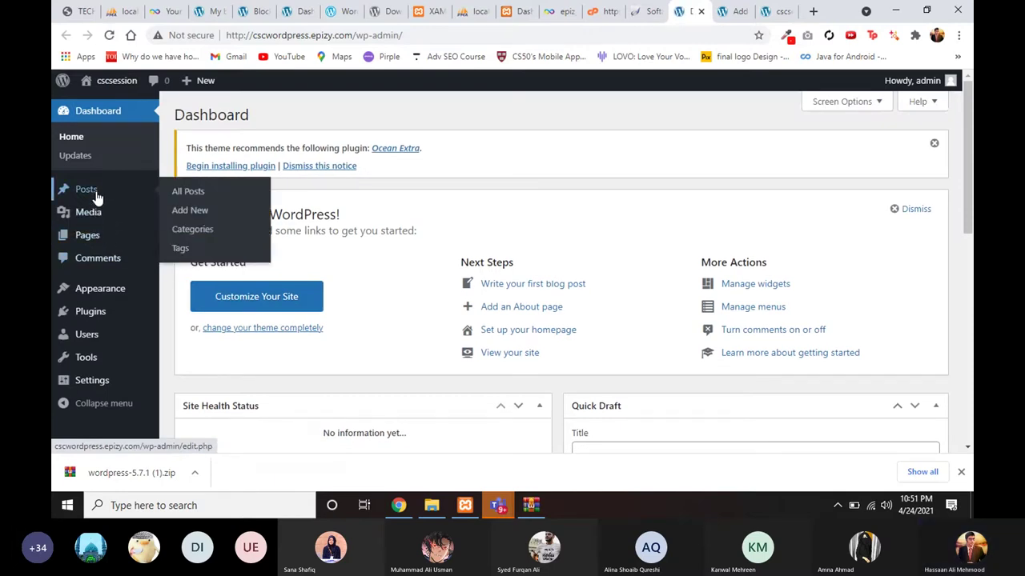
left_click(178, 230)
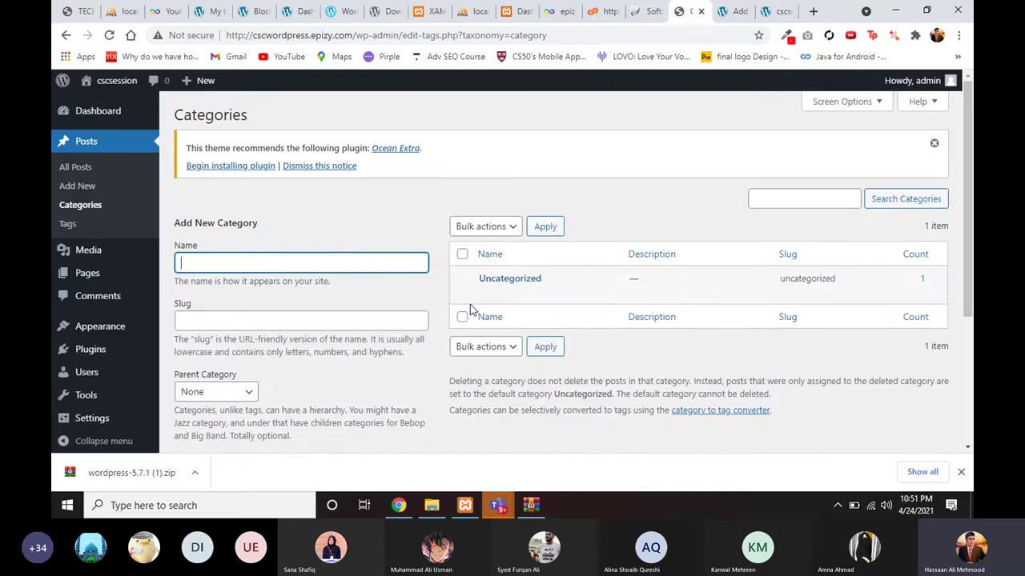
scroll(510, 285, "down", 1)
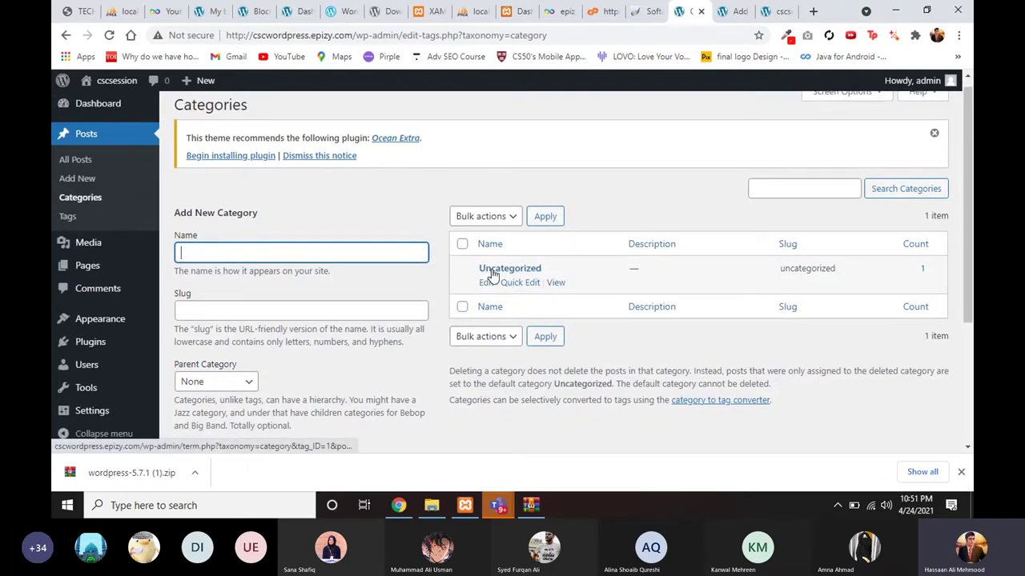
scroll(510, 276, "down", 1)
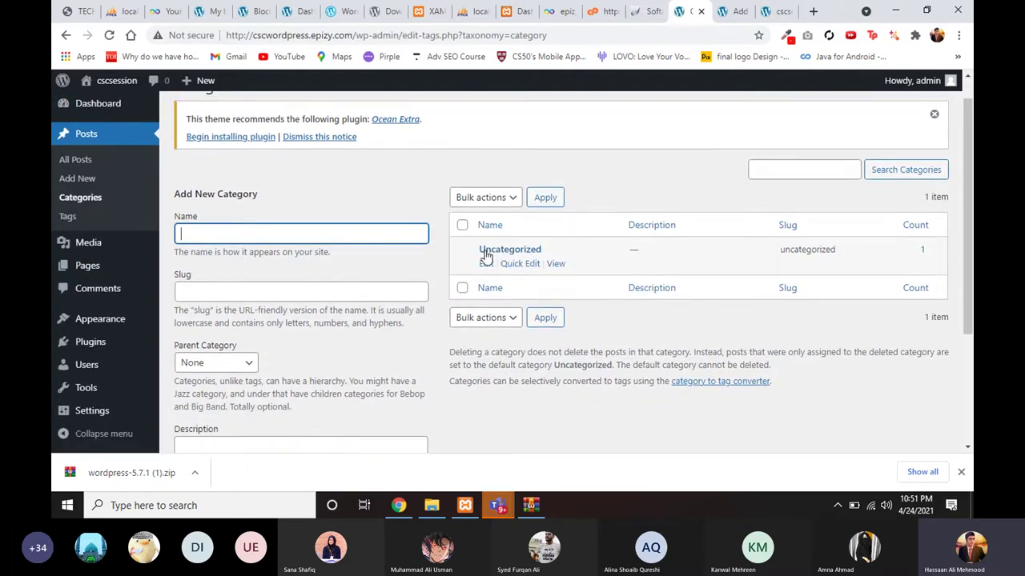
scroll(497, 272, "down", 1)
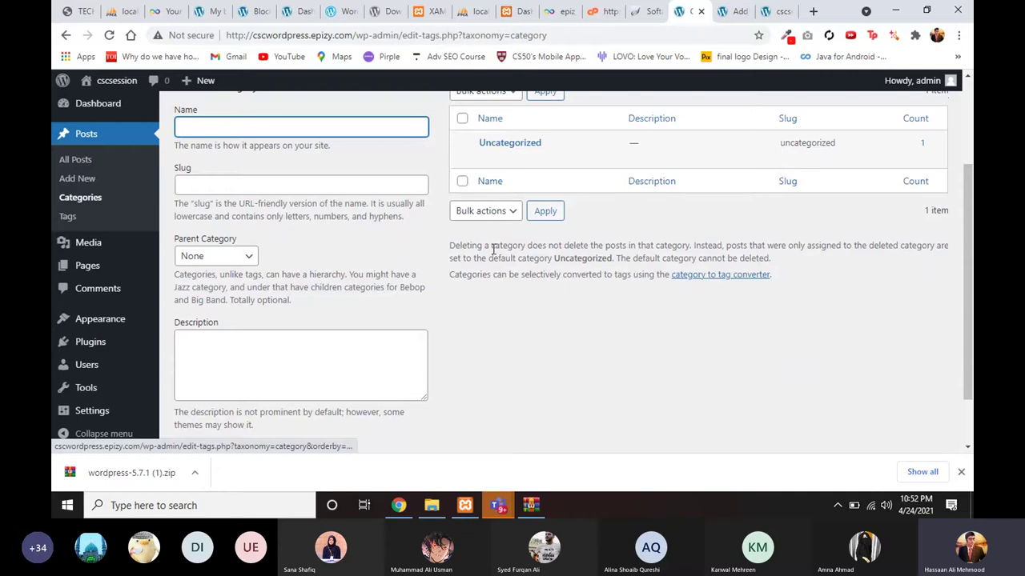
scroll(496, 257, "up", 1)
scroll(501, 264, "down", 1)
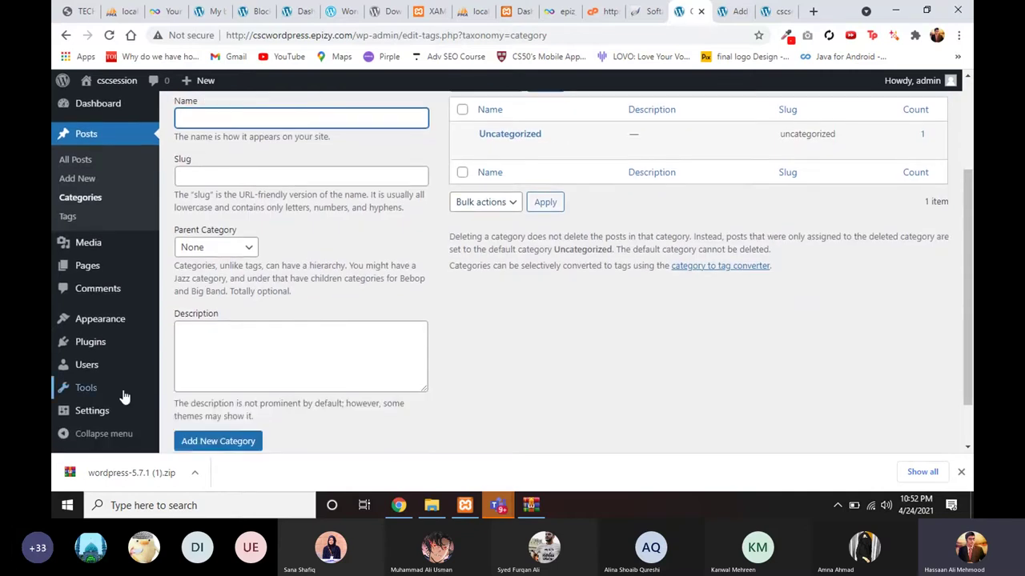
scroll(245, 304, "up", 1)
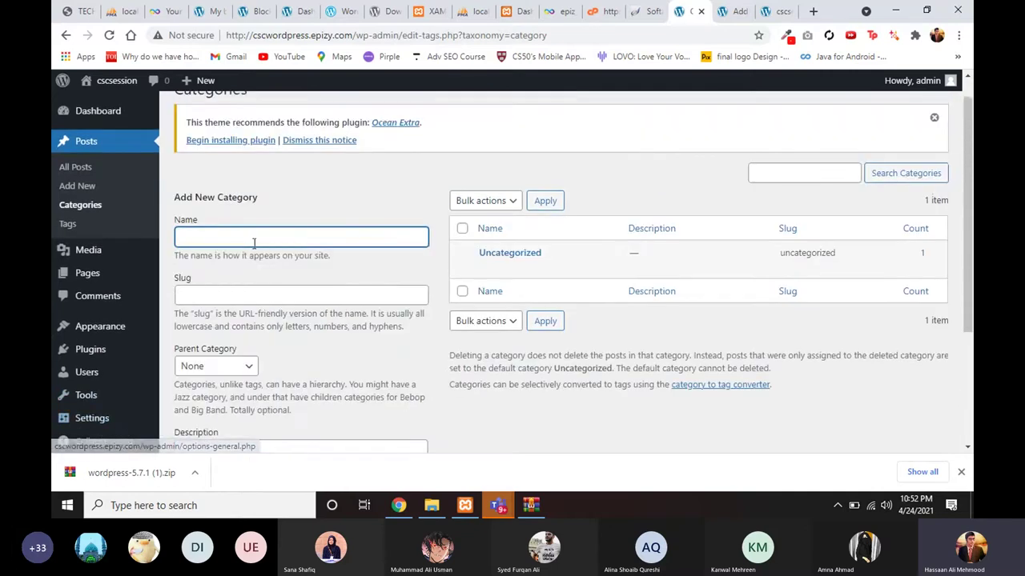
Step: Add a category named 'new category' to the Categories list
left_click(256, 237)
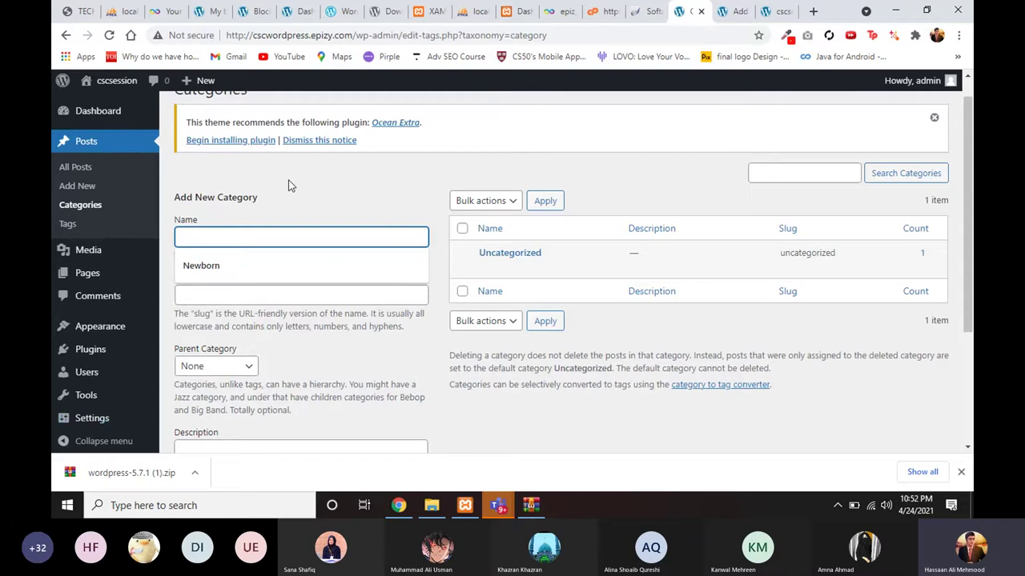
type("ABC")
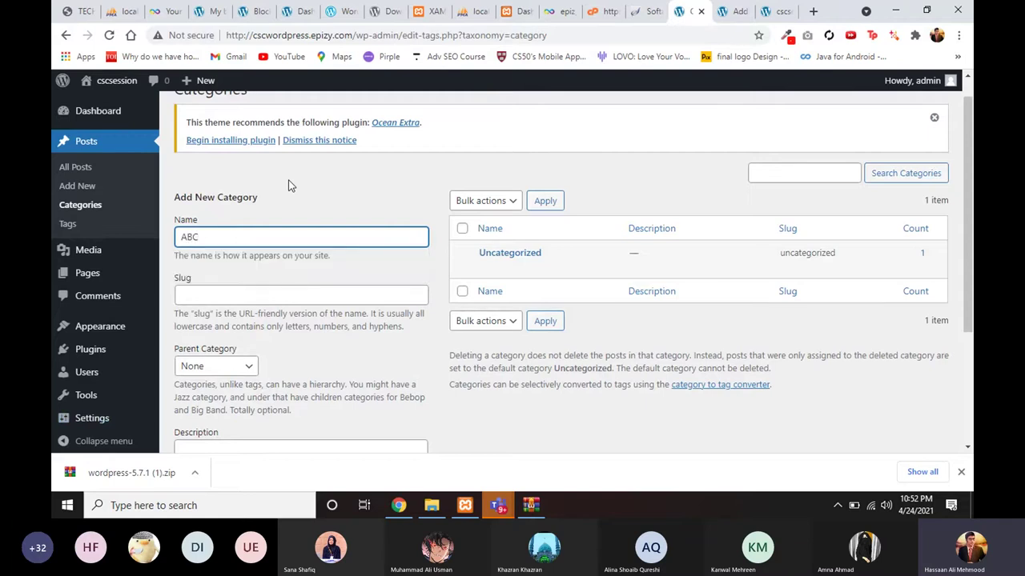
key("BackSpace")
key("BackSpace")
key("BackSpace")
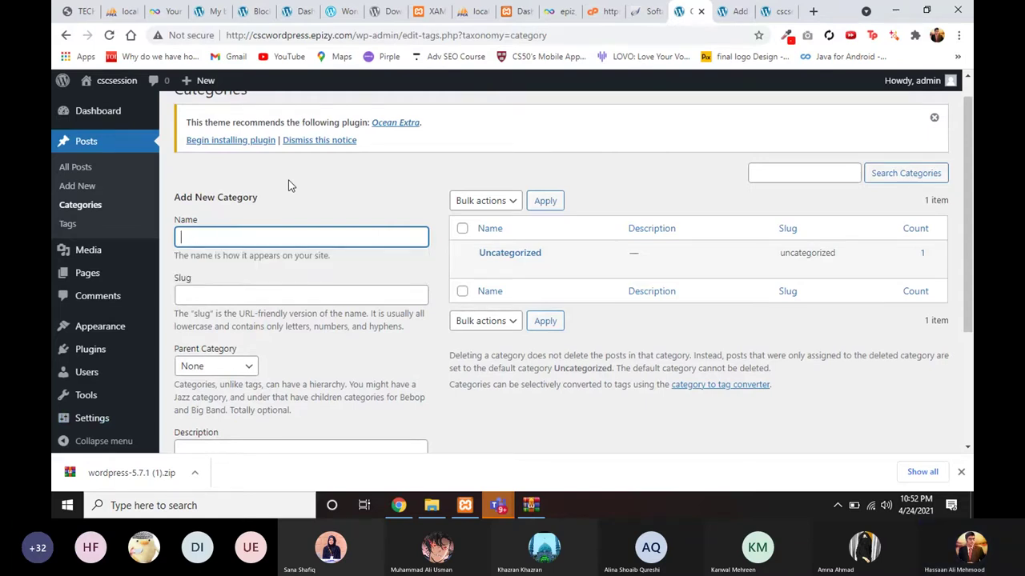
type("new category")
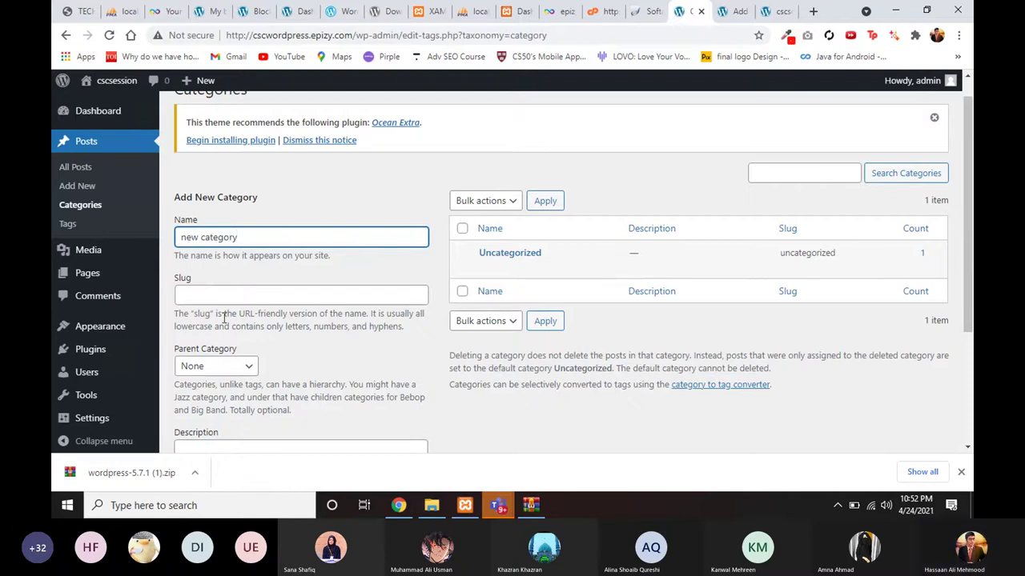
scroll(226, 324, "down", 1)
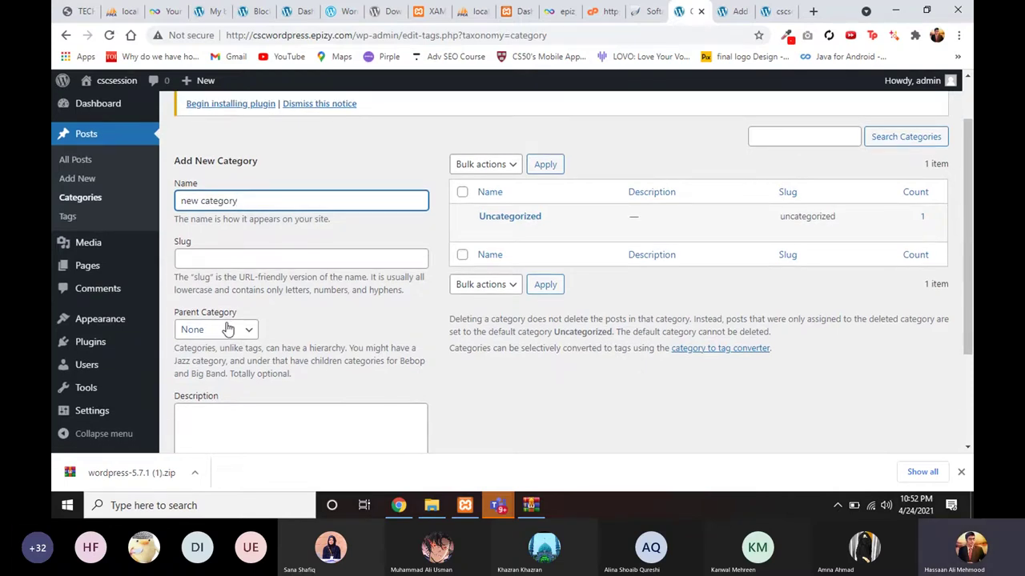
scroll(226, 366, "down", 2)
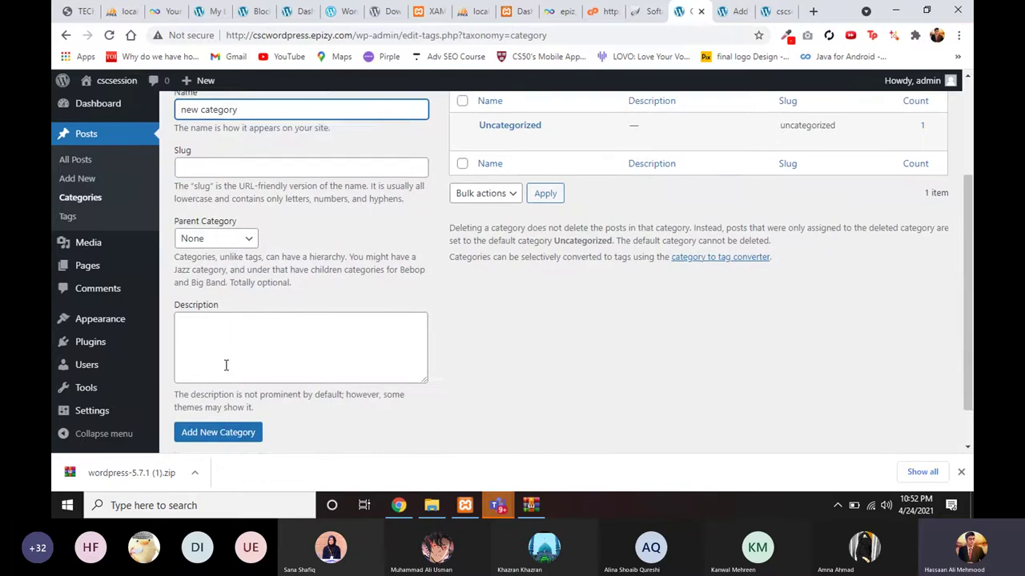
scroll(224, 384, "down", 1)
left_click(221, 400)
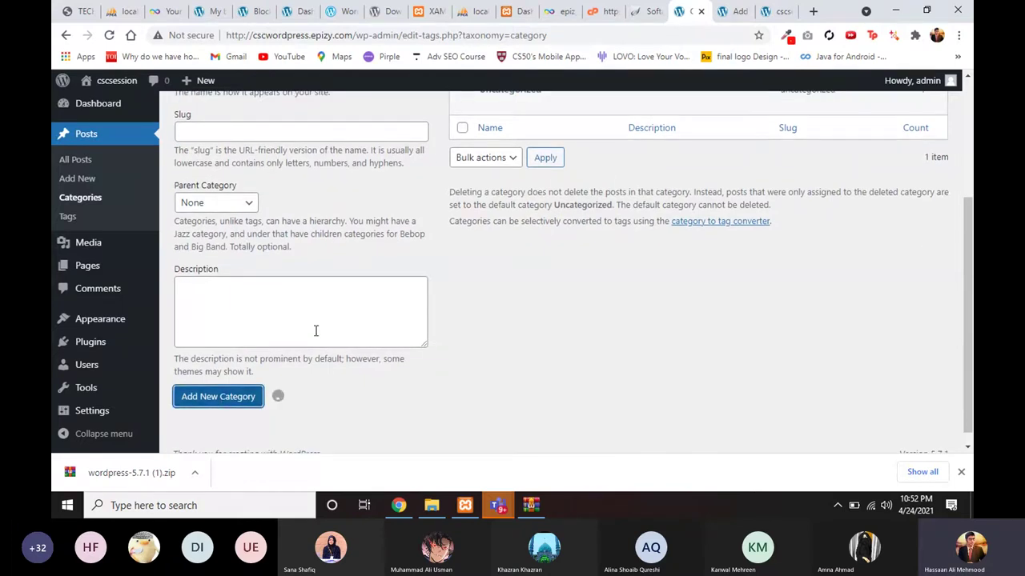
scroll(316, 331, "up", 3)
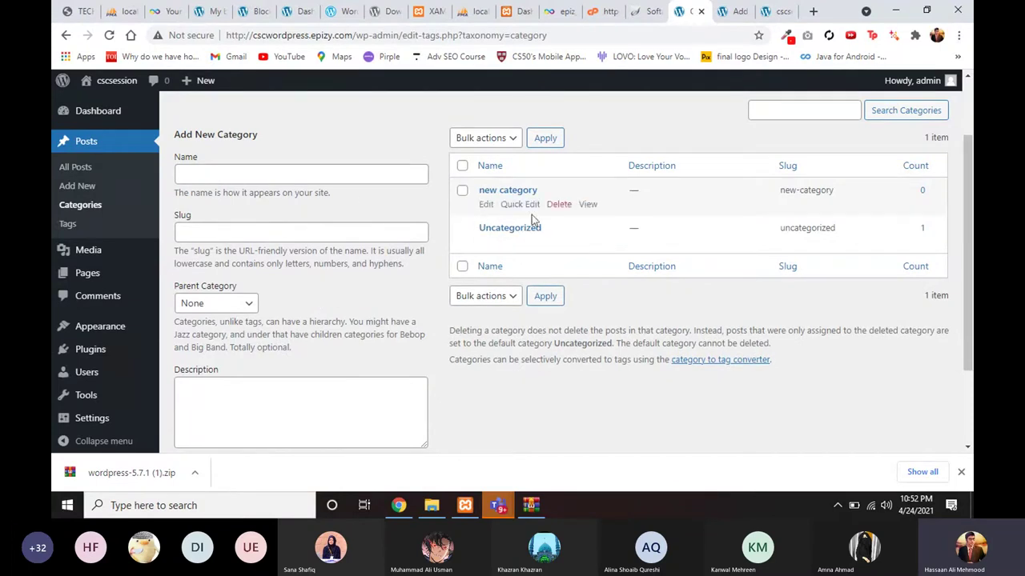
Step: Add category 'abc' with 'new category' chosen as its parent
left_click(298, 178)
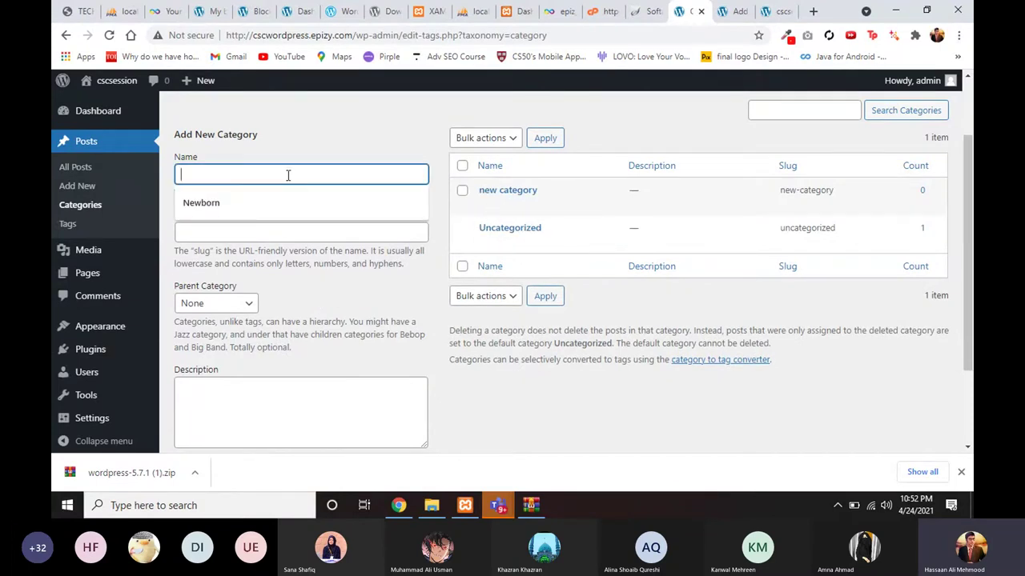
type("abc")
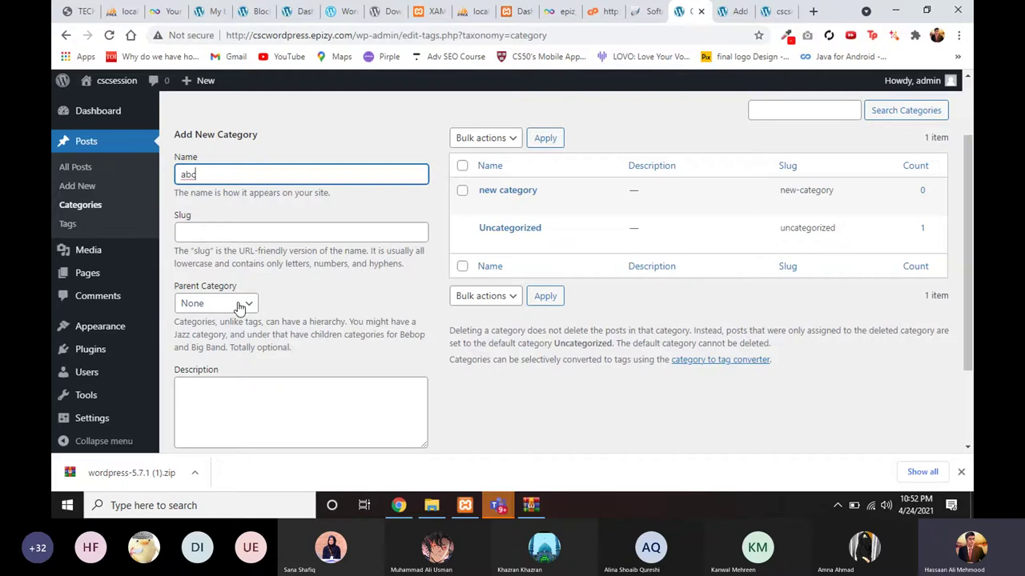
left_click(240, 304)
left_click(218, 340)
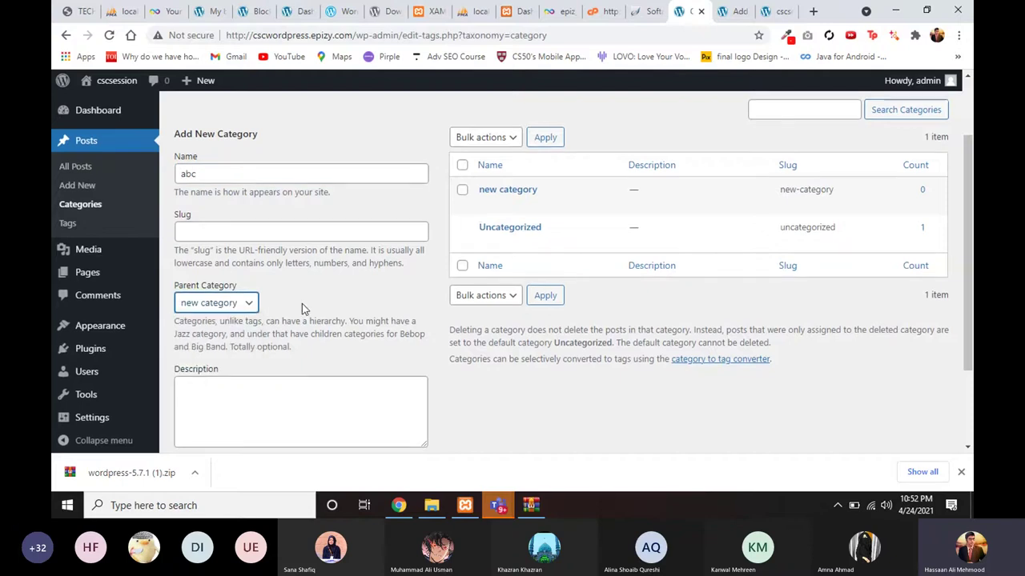
scroll(302, 303, "down", 1)
left_click(240, 426)
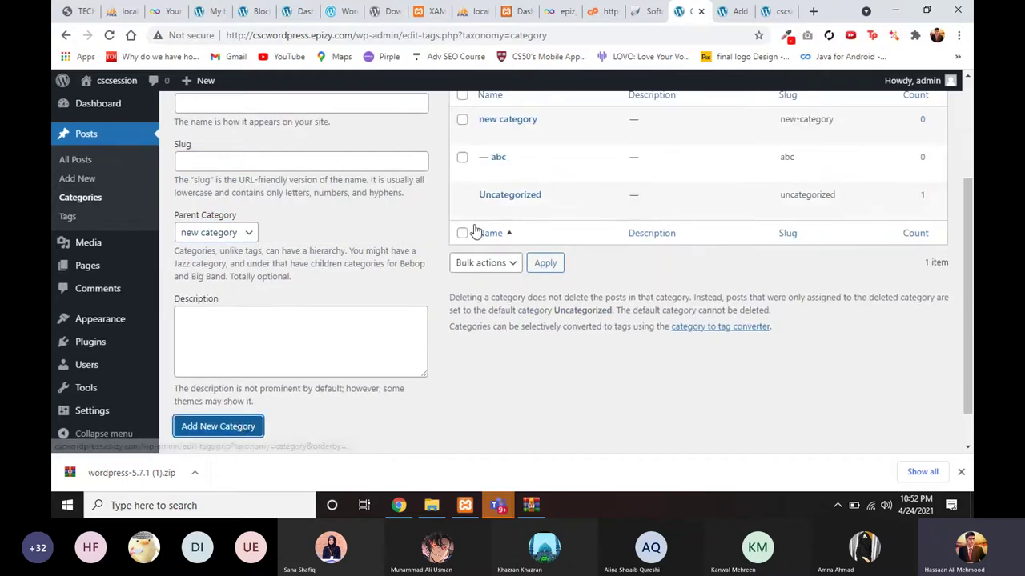
scroll(475, 232, "up", 1)
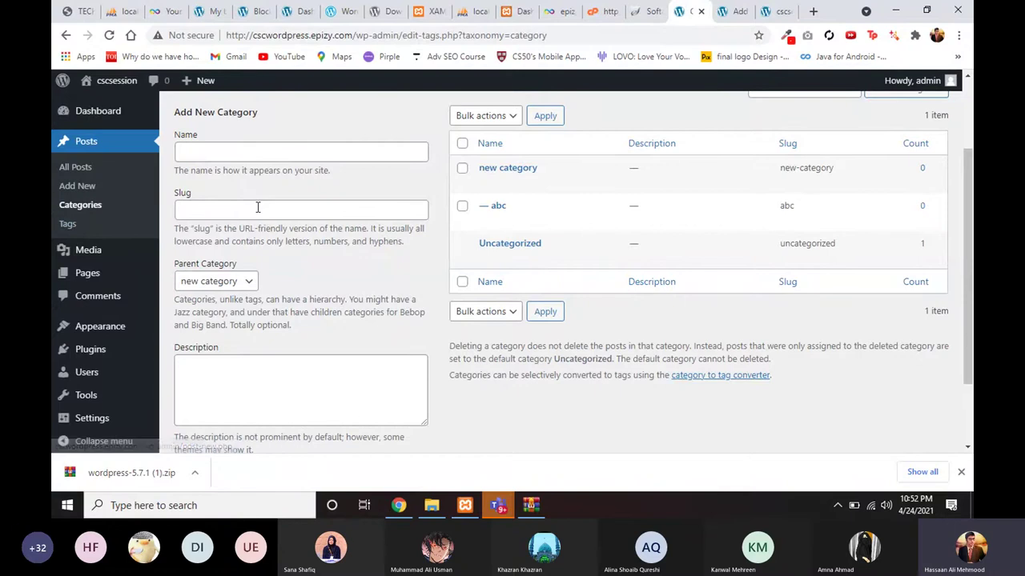
scroll(258, 207, "up", 1)
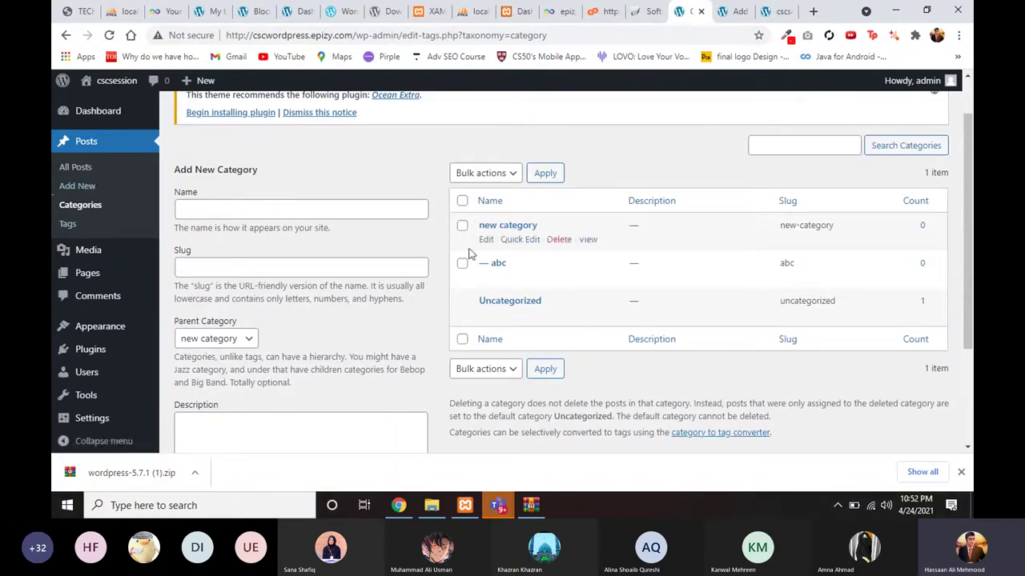
Step: Copy the 'Welcome to image alignment!' paragraph, then reload the Abc editor, discarding unsaved changes
left_click(728, 14)
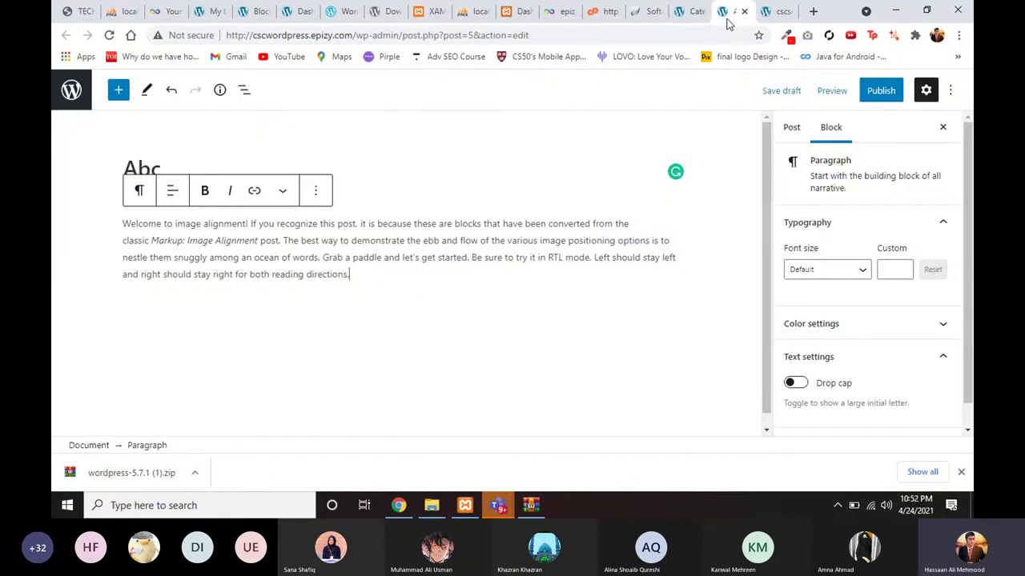
left_click(110, 228)
key("ctrl+c")
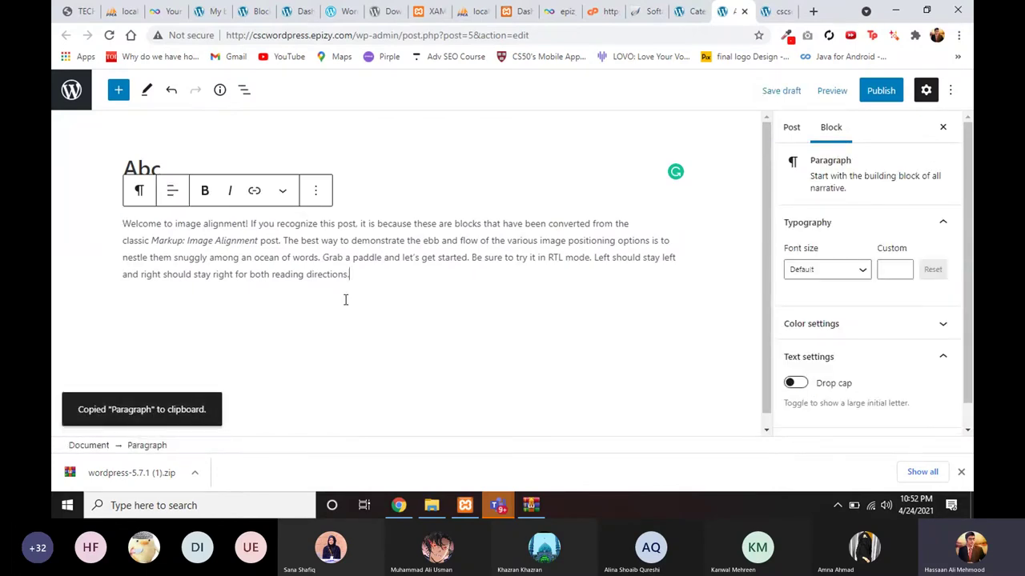
left_click_drag(171, 247, 121, 223)
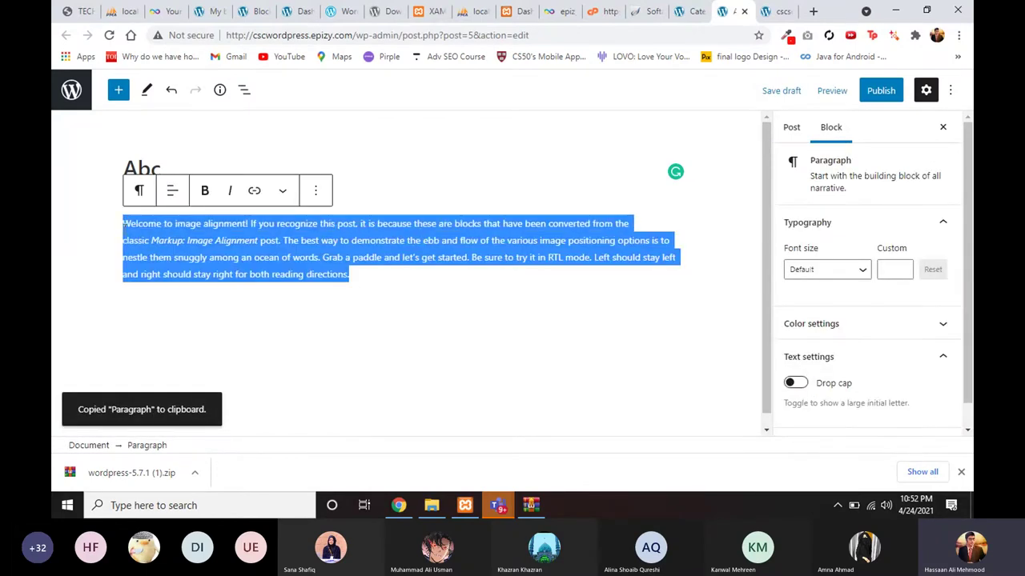
left_click(106, 37)
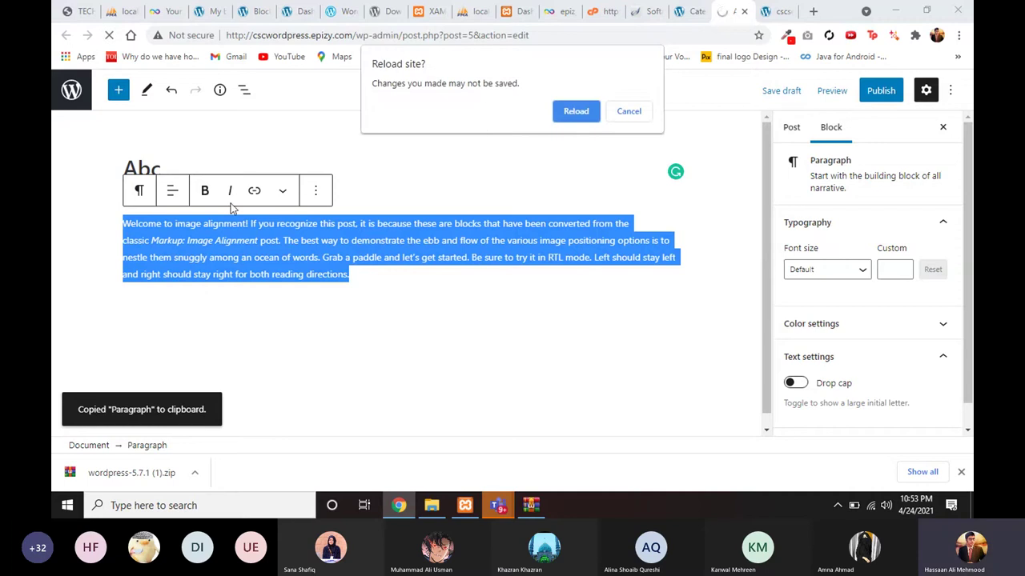
left_click(580, 117)
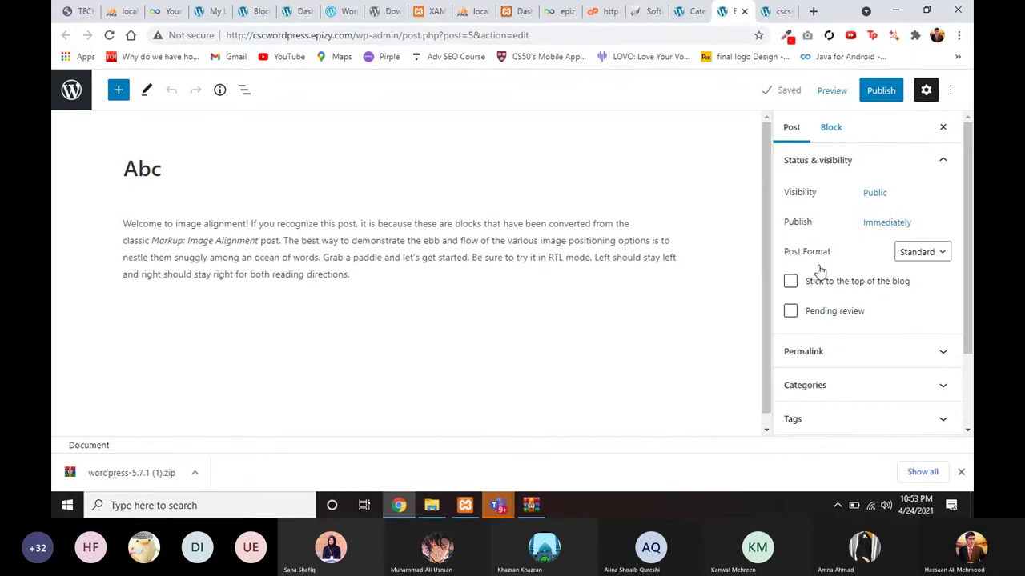
Step: Expand the Categories panel and check that new category and abc are listed
scroll(816, 328, "down", 2)
left_click(818, 302)
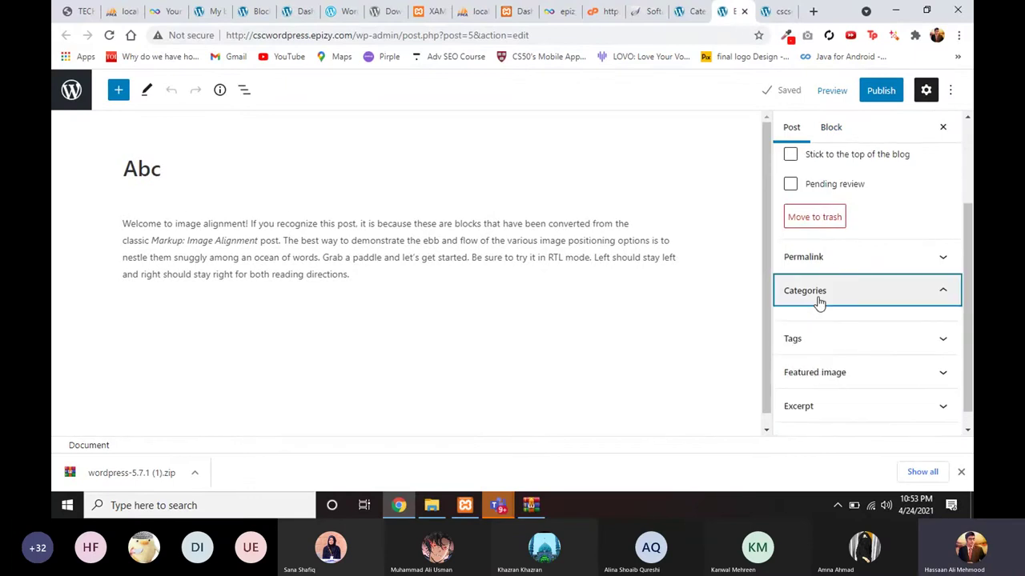
scroll(812, 304, "up", 3)
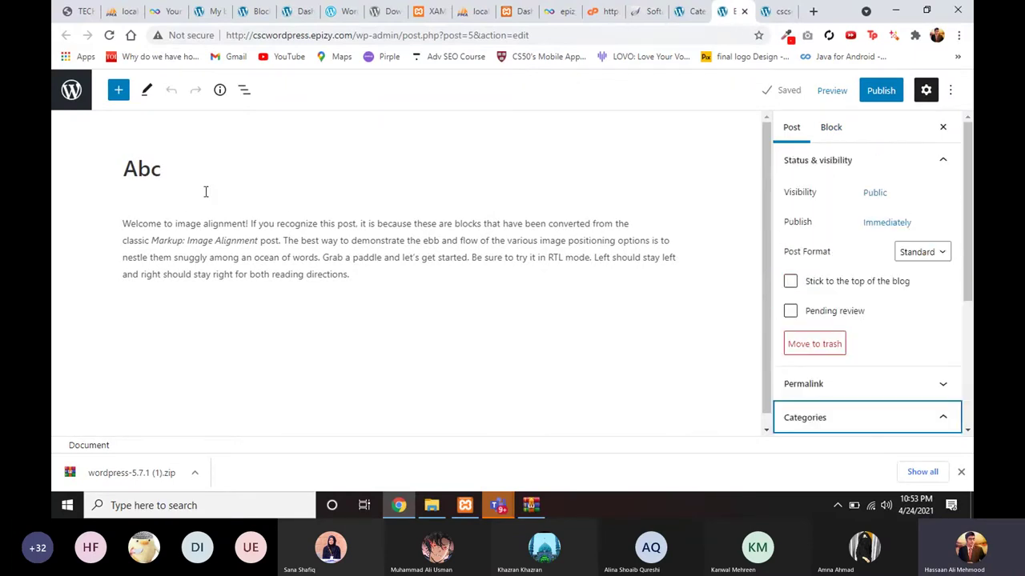
scroll(793, 359, "down", 4)
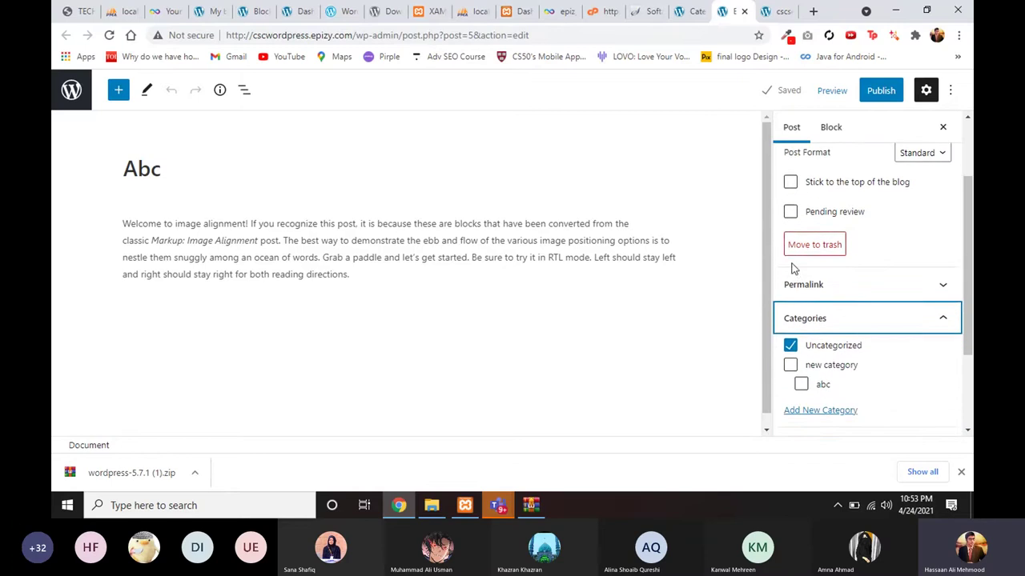
scroll(810, 298, "up", 2)
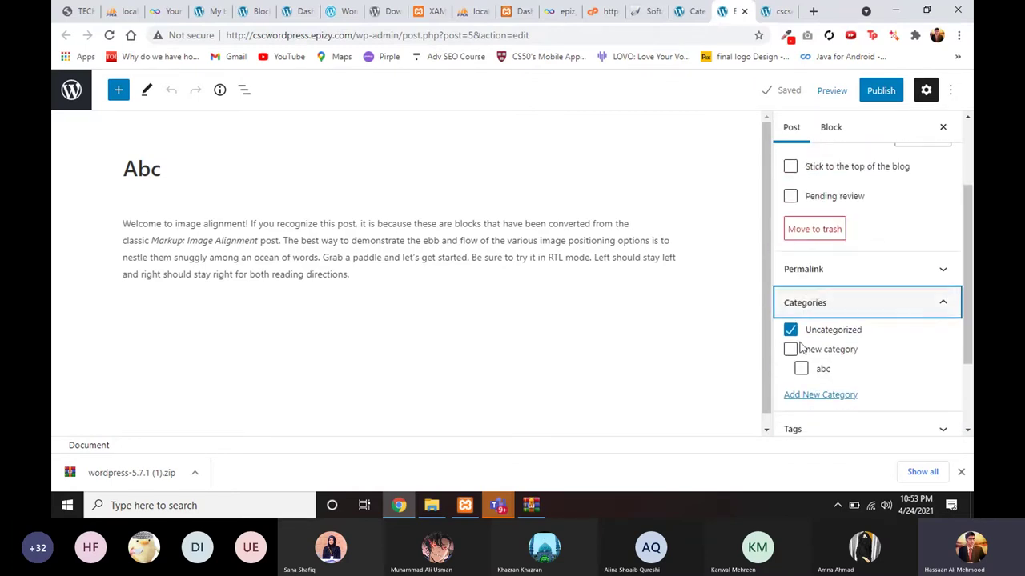
scroll(811, 297, "down", 1)
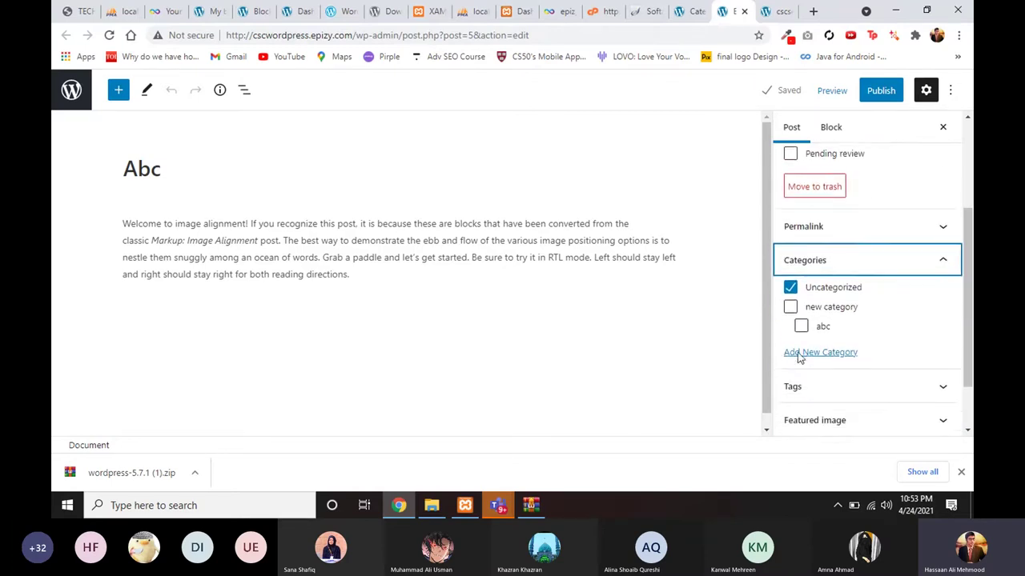
left_click(692, 11)
left_click(726, 11)
scroll(819, 343, "down", 1)
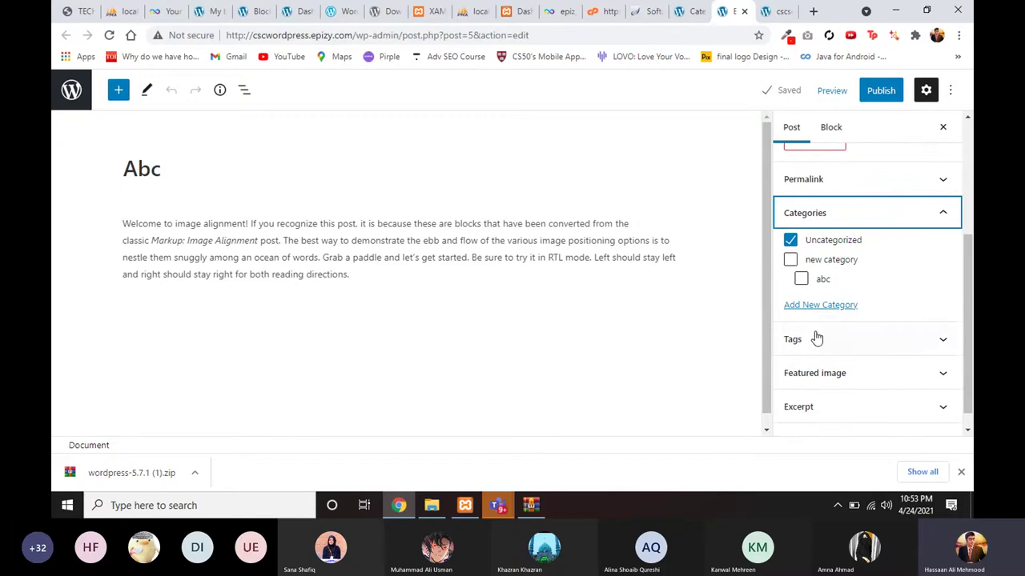
Step: Expand the Tags and Featured image panels of the Abc post
left_click(815, 341)
scroll(814, 344, "down", 1)
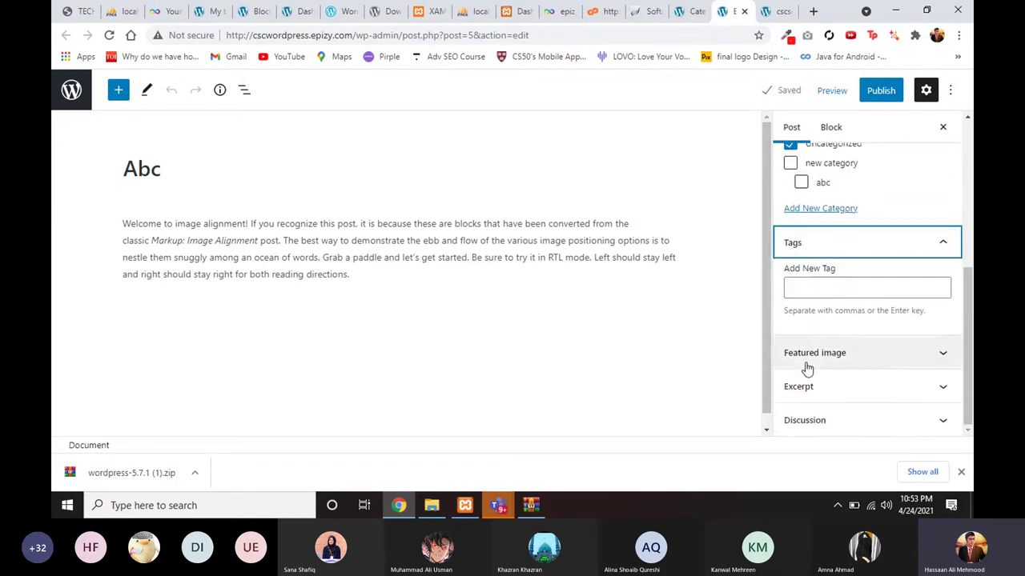
left_click(804, 359)
scroll(812, 291, "up", 4)
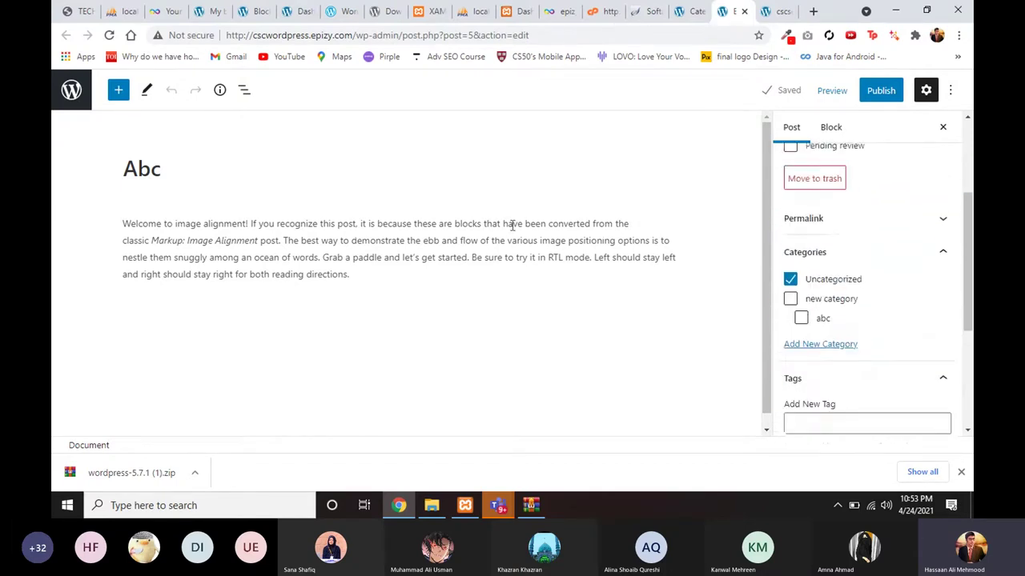
Step: Select the paragraph block, then return to the whole-post settings sidebar
left_click(468, 235)
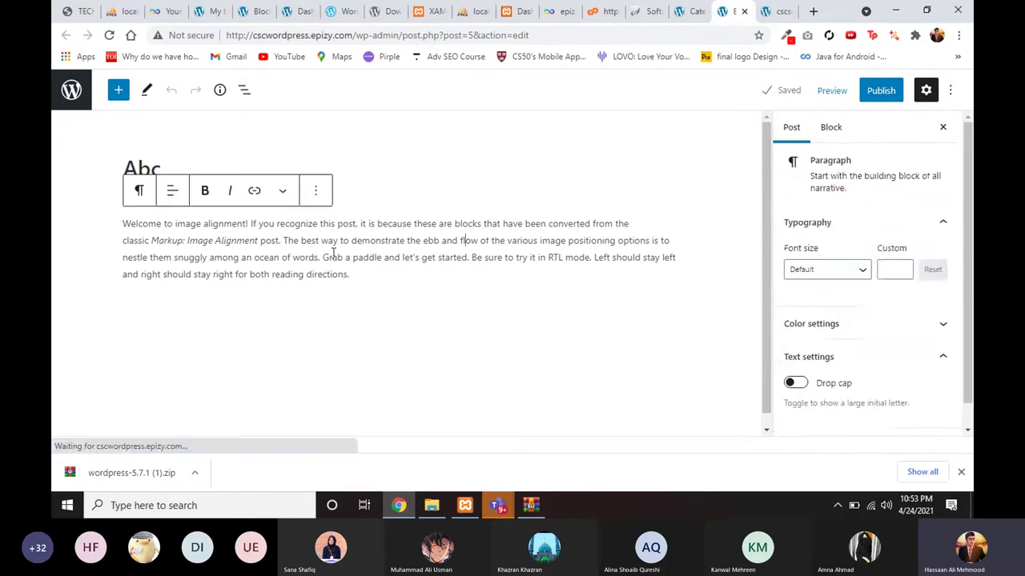
left_click(205, 198)
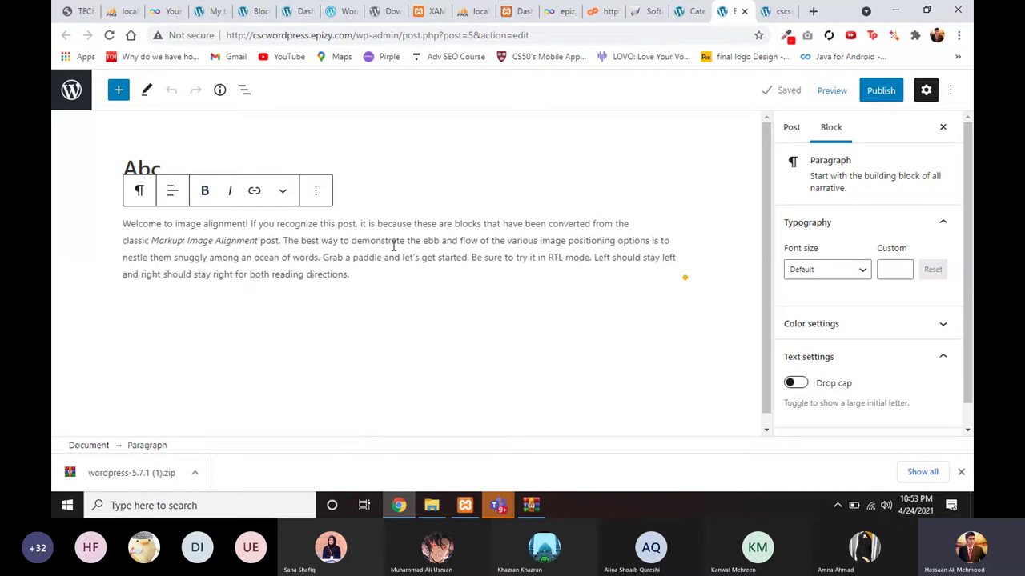
scroll(815, 264, "down", 1)
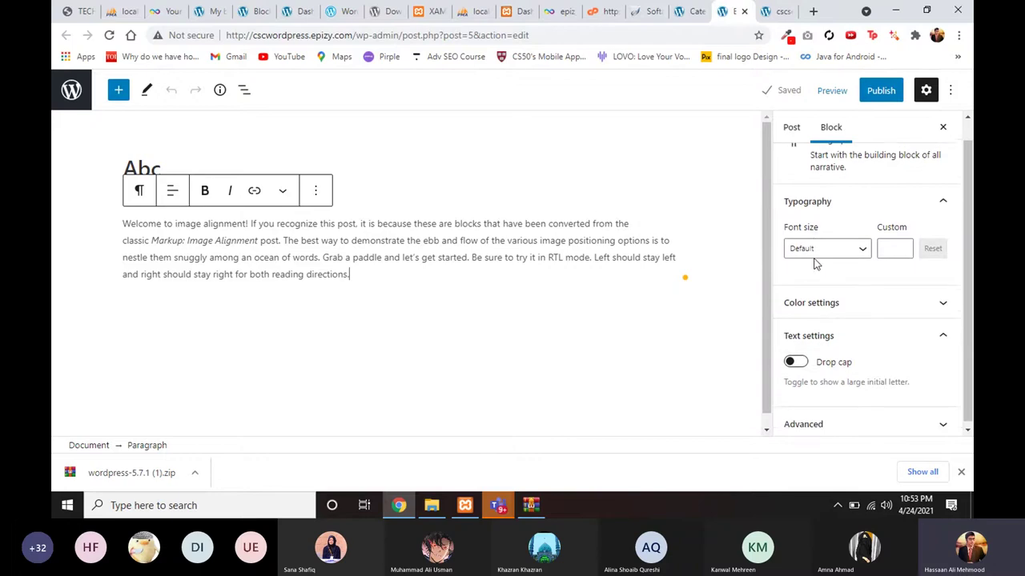
scroll(825, 269, "up", 1)
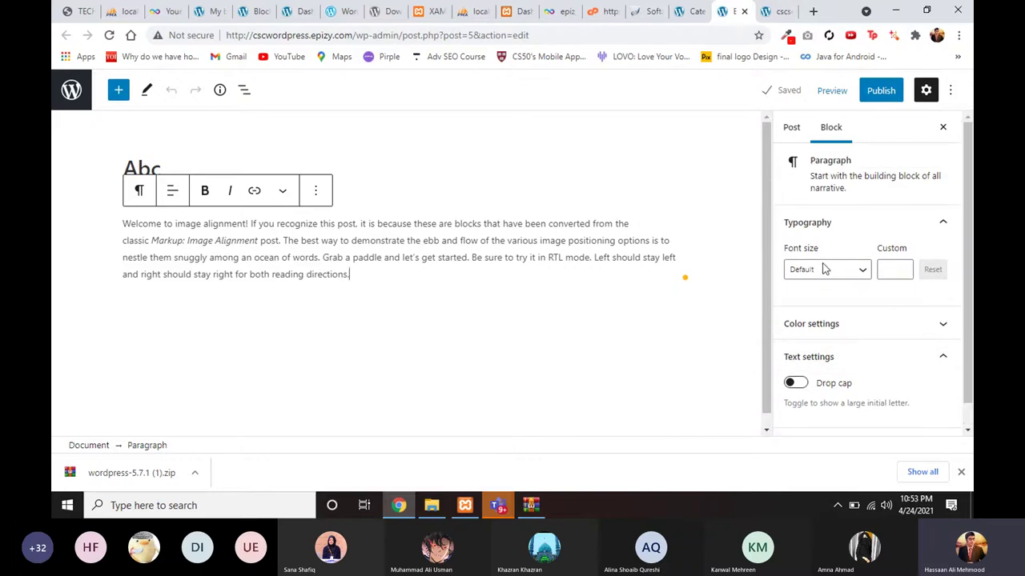
left_click(792, 136)
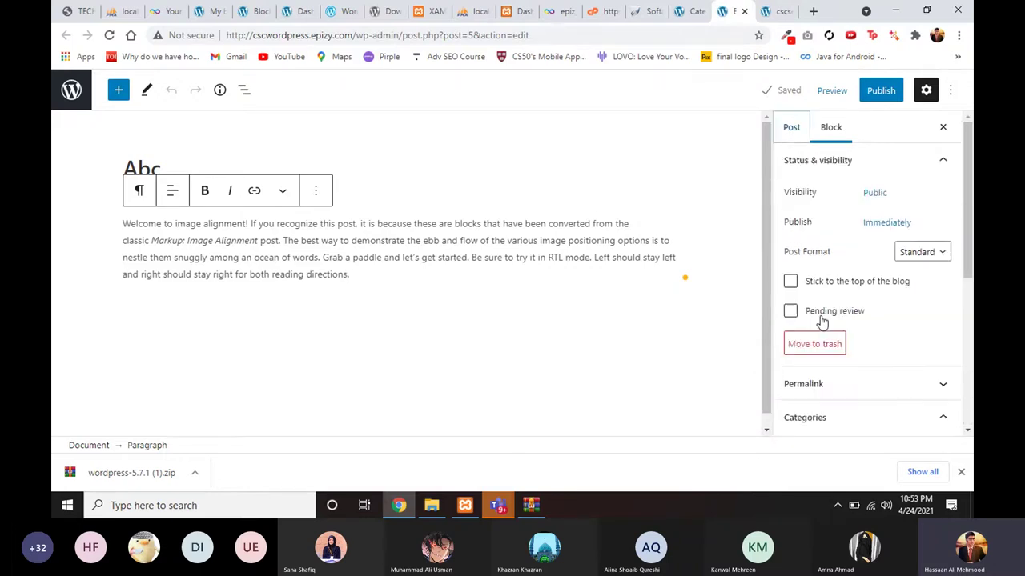
scroll(821, 320, "down", 5)
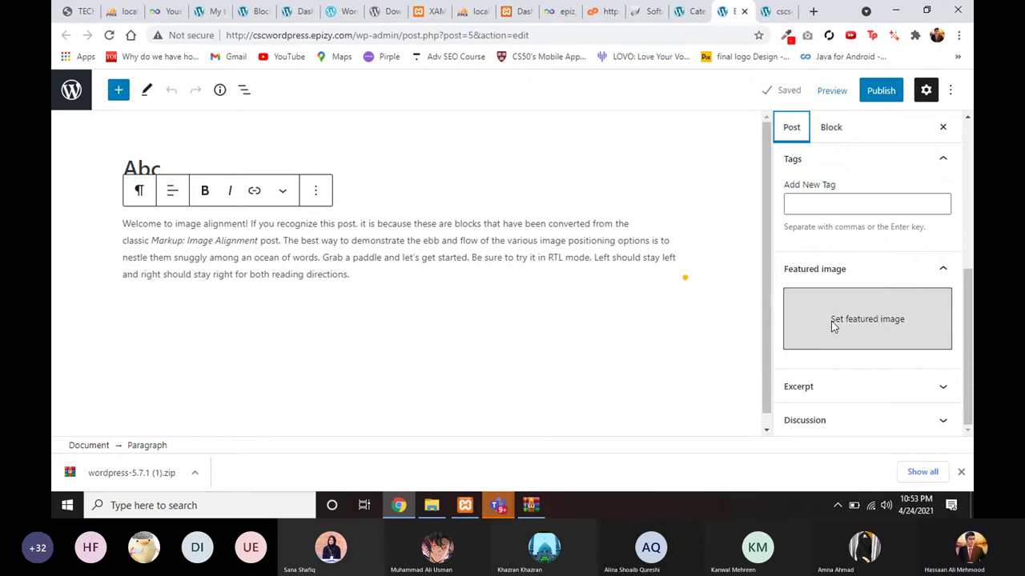
Step: Upload 9.jpg from Assets > imgs > extras and set it as the featured image
left_click(834, 325)
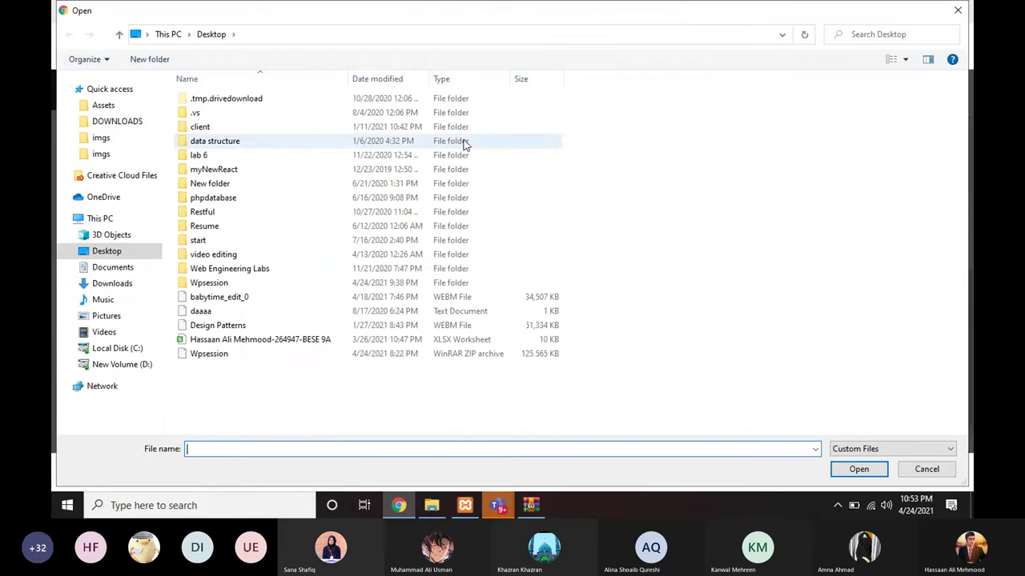
left_click(116, 106)
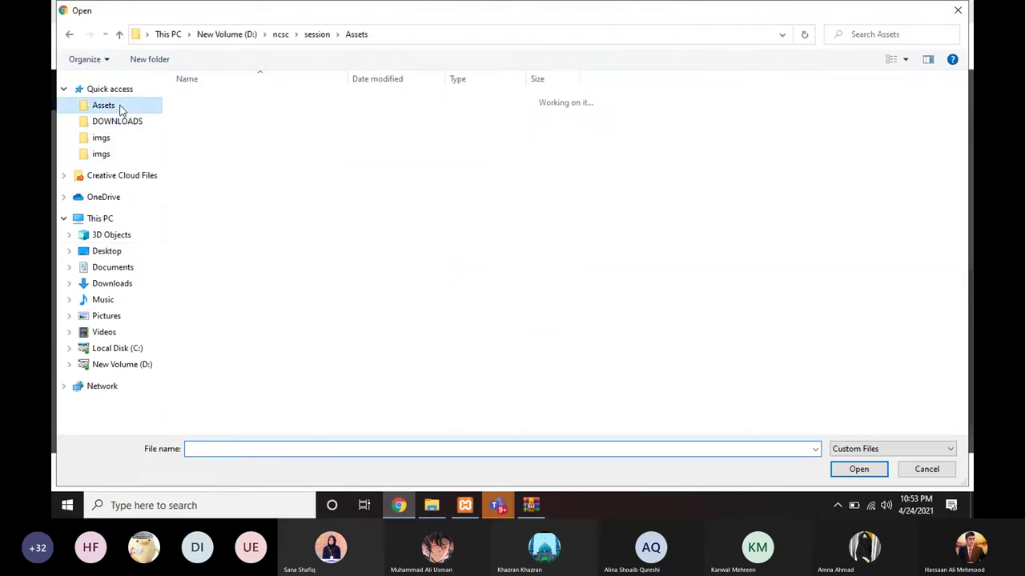
double_click(198, 113)
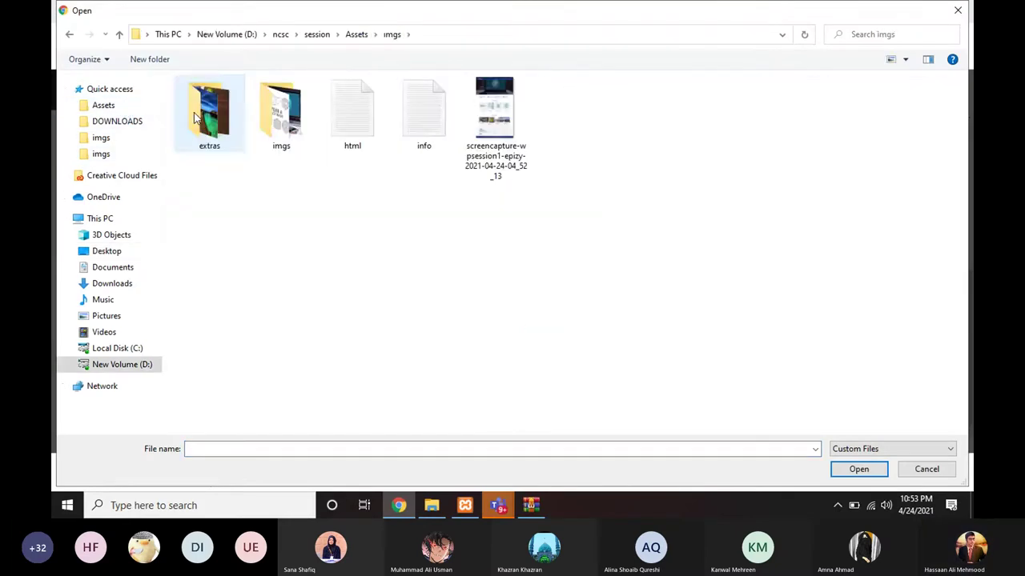
double_click(205, 120)
left_click(266, 135)
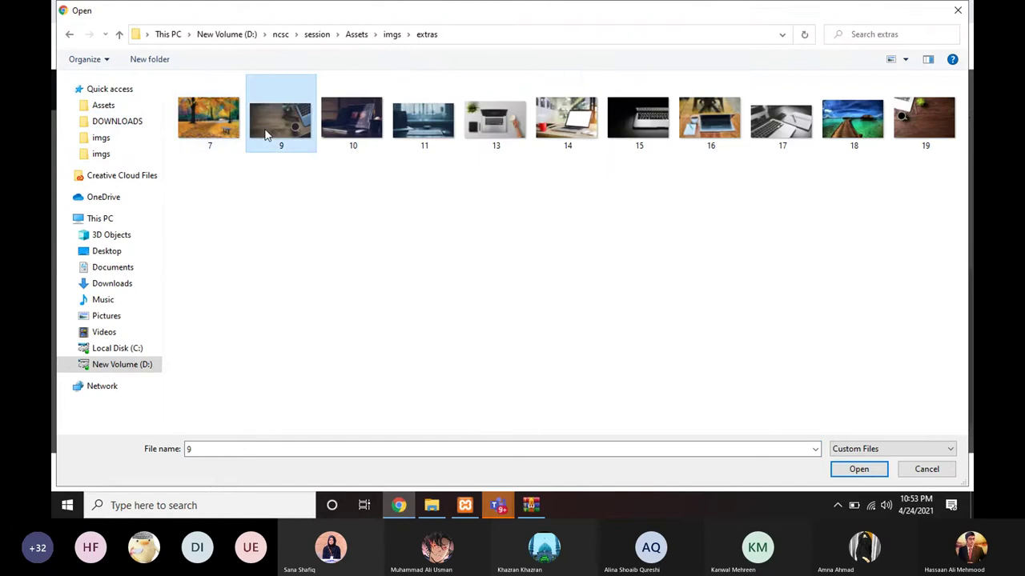
double_click(266, 135)
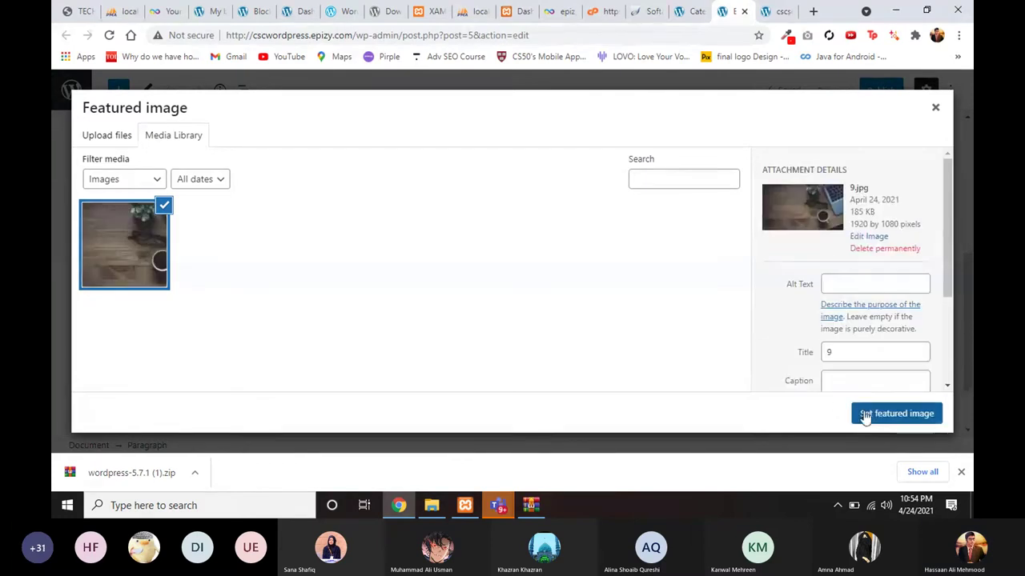
left_click(867, 415)
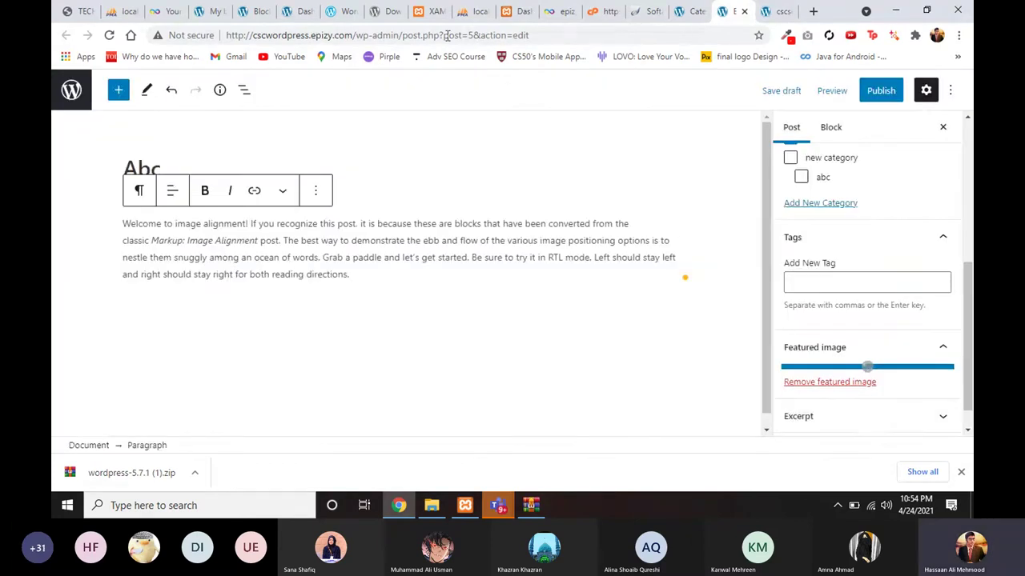
left_click(254, 11)
scroll(209, 216, "up", 5)
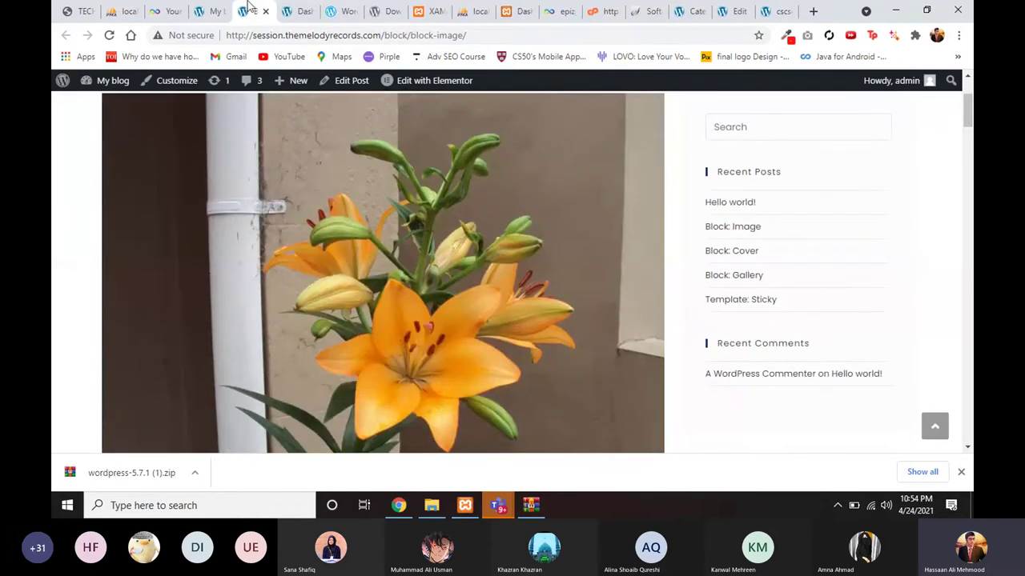
scroll(250, 245, "up", 3)
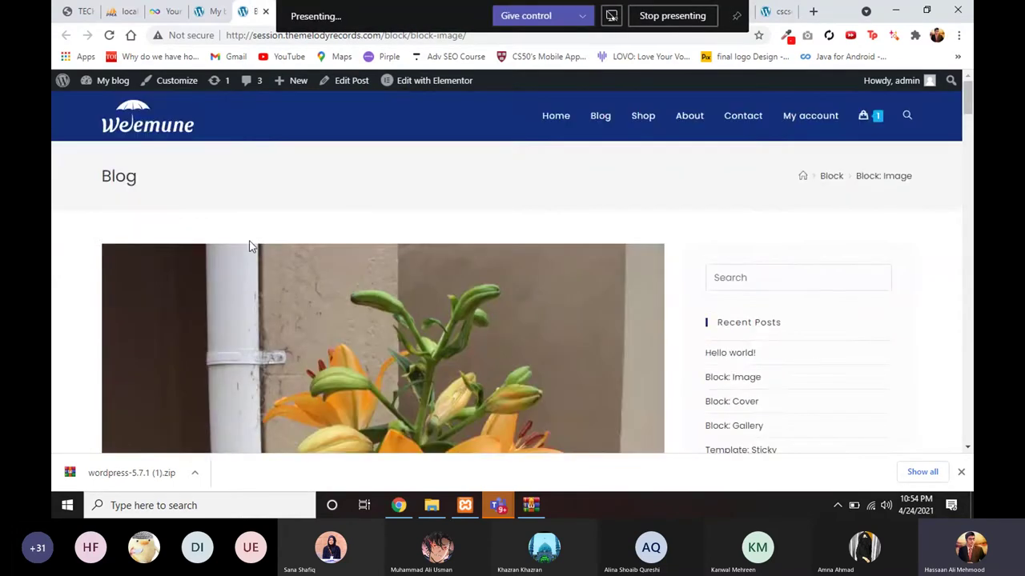
scroll(250, 245, "down", 8)
scroll(221, 293, "down", 1)
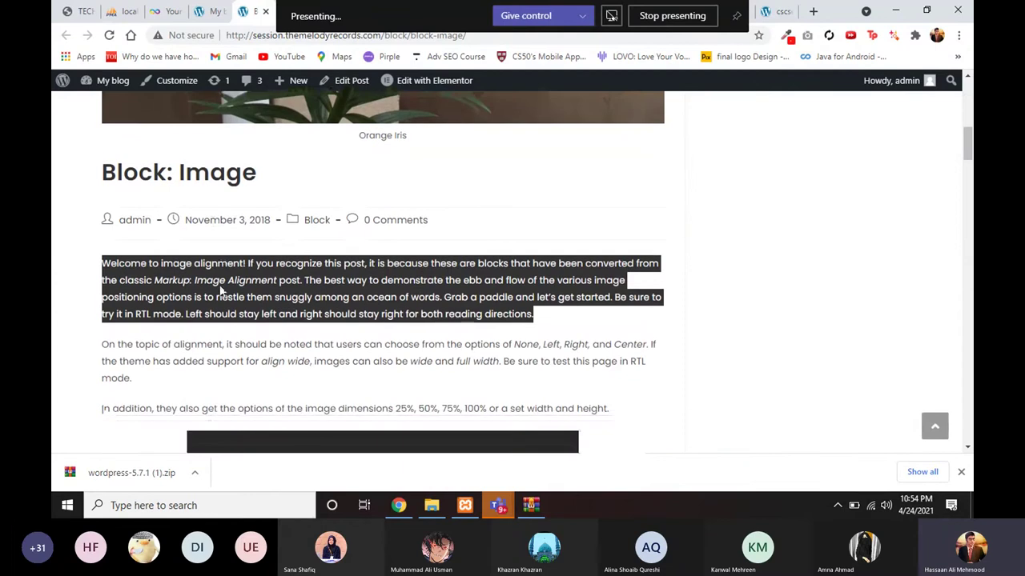
key("alt+Left")
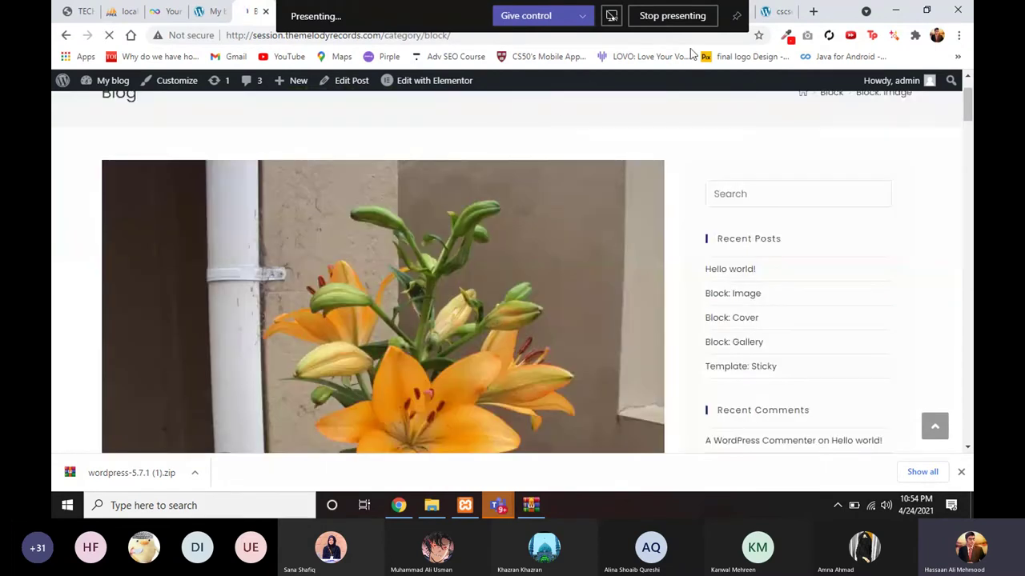
left_click(773, 11)
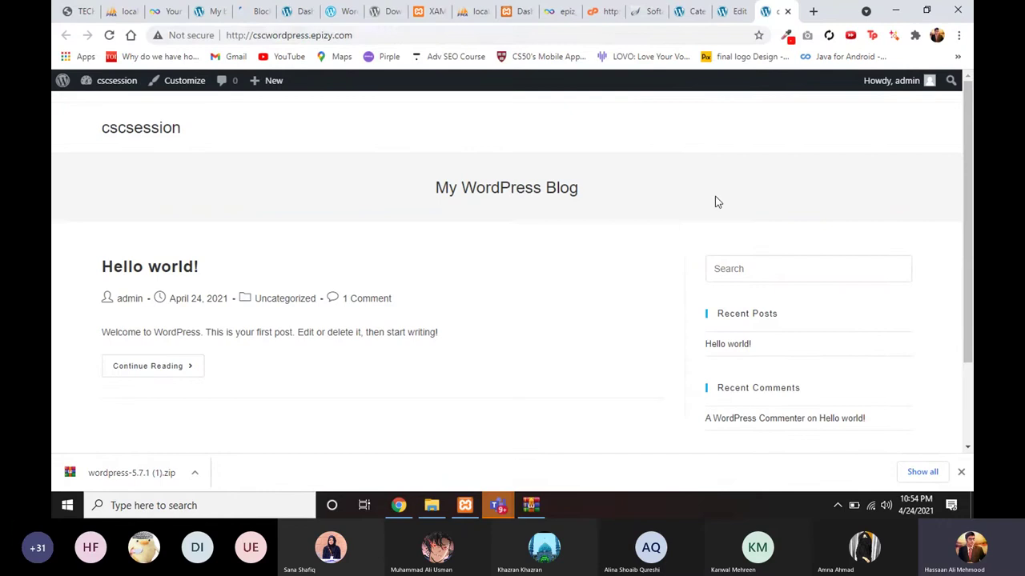
left_click(730, 11)
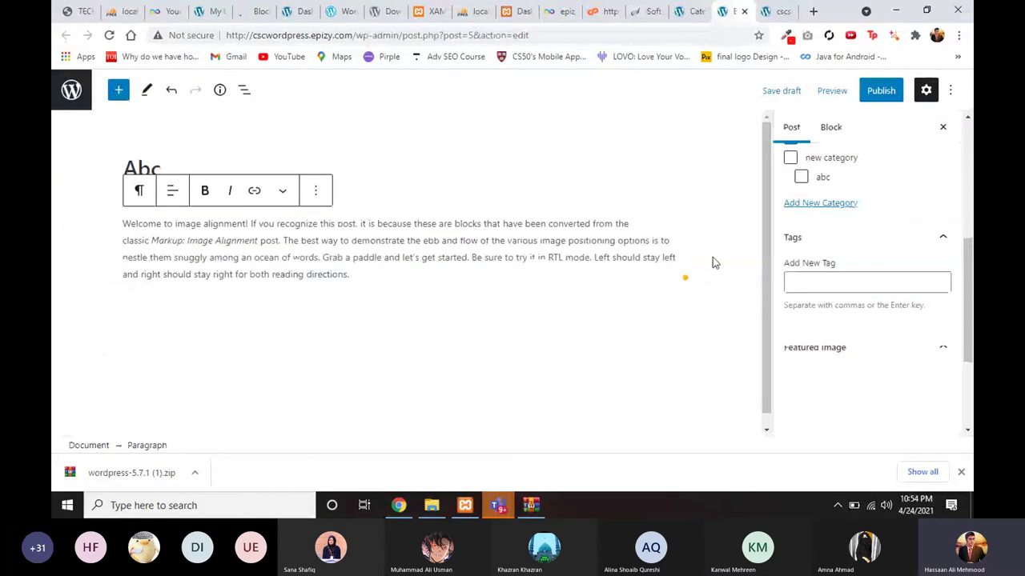
Step: Move the Abc post from Uncategorized to new category
scroll(846, 388, "down", 2)
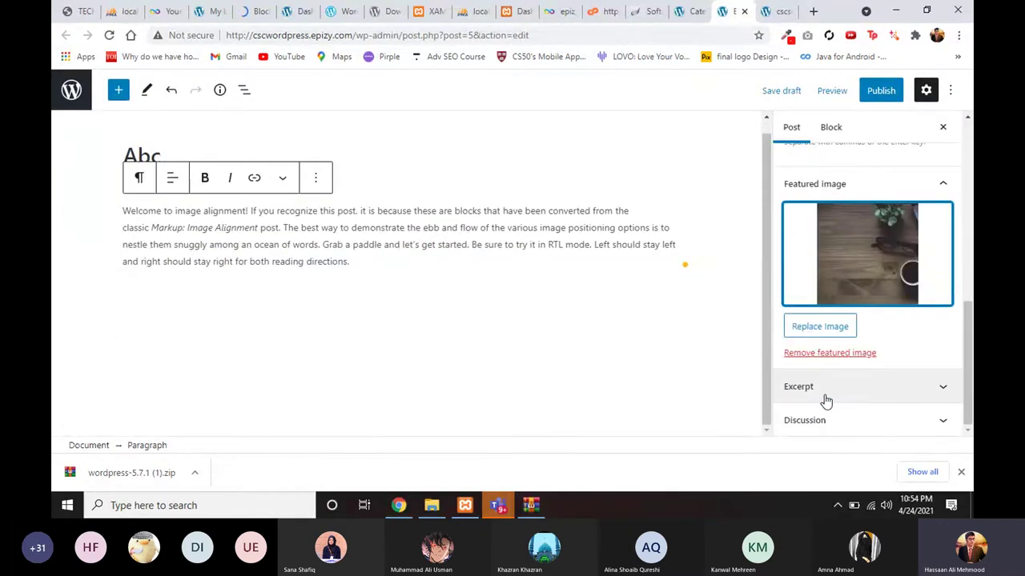
scroll(826, 401, "up", 1)
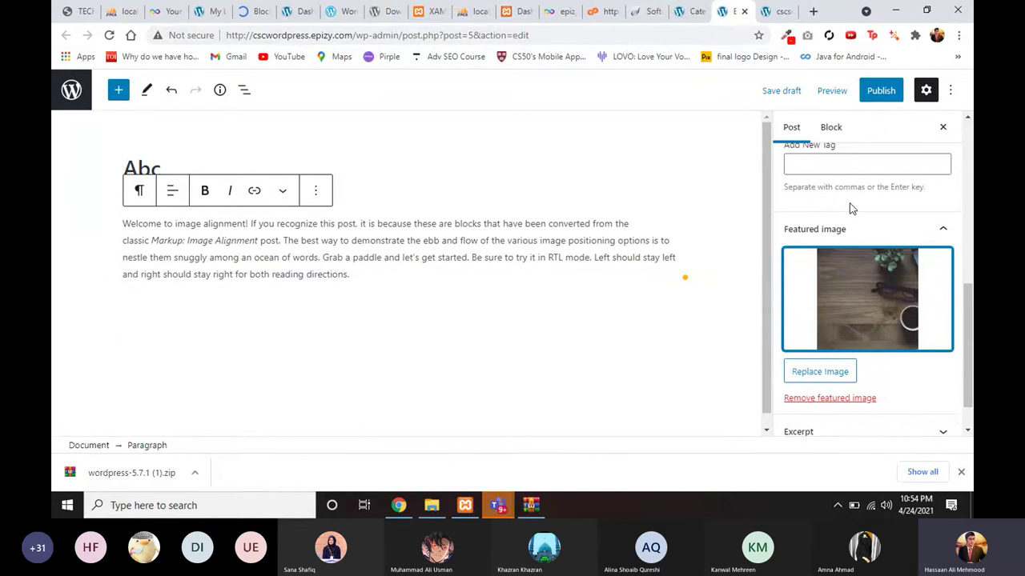
scroll(851, 208, "up", 3)
left_click(790, 270)
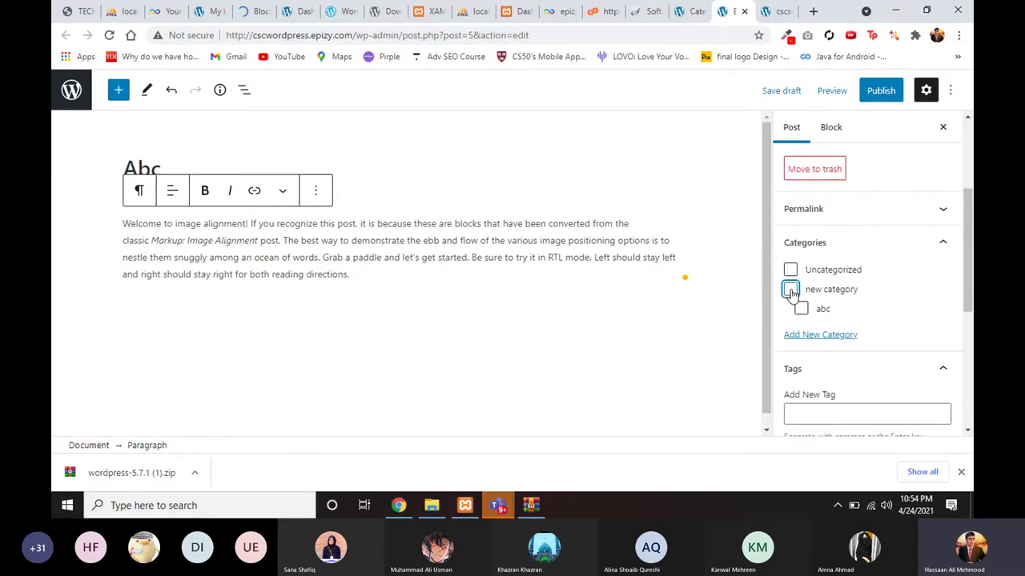
left_click(790, 290)
Step: Publish the Abc post and view its live page in a new tab
left_click(879, 90)
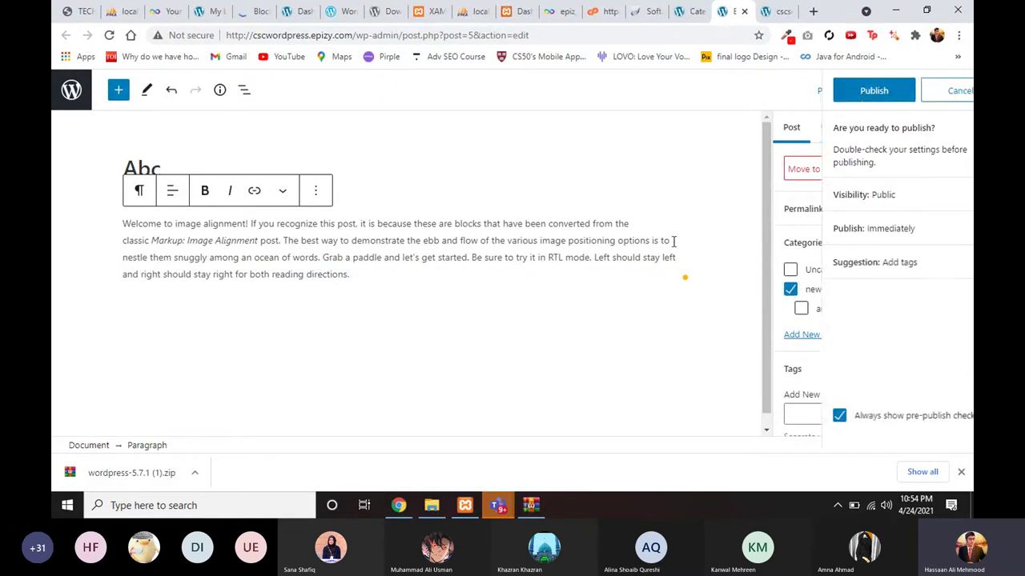
left_click(831, 93)
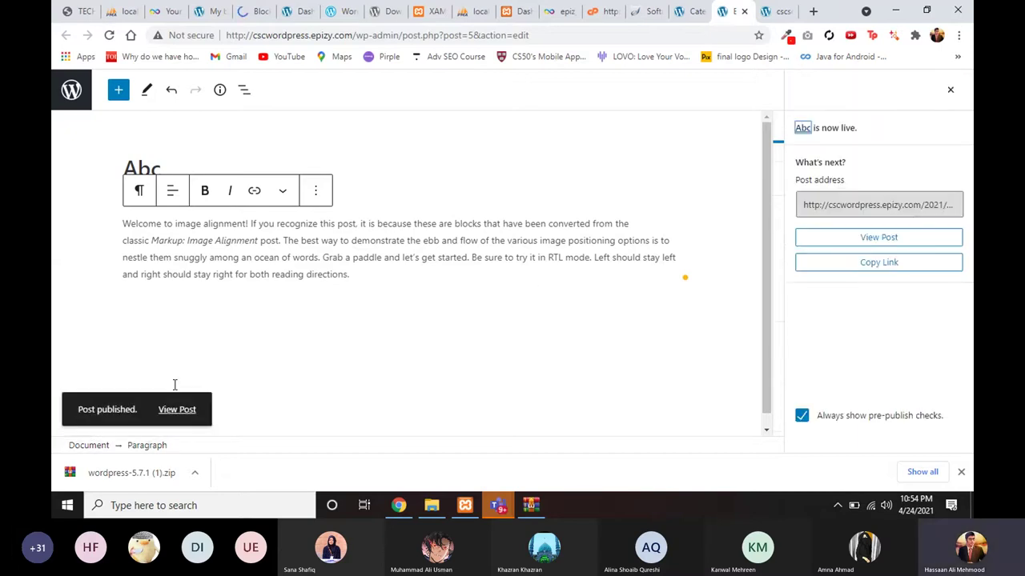
right_click(177, 409)
left_click(228, 264)
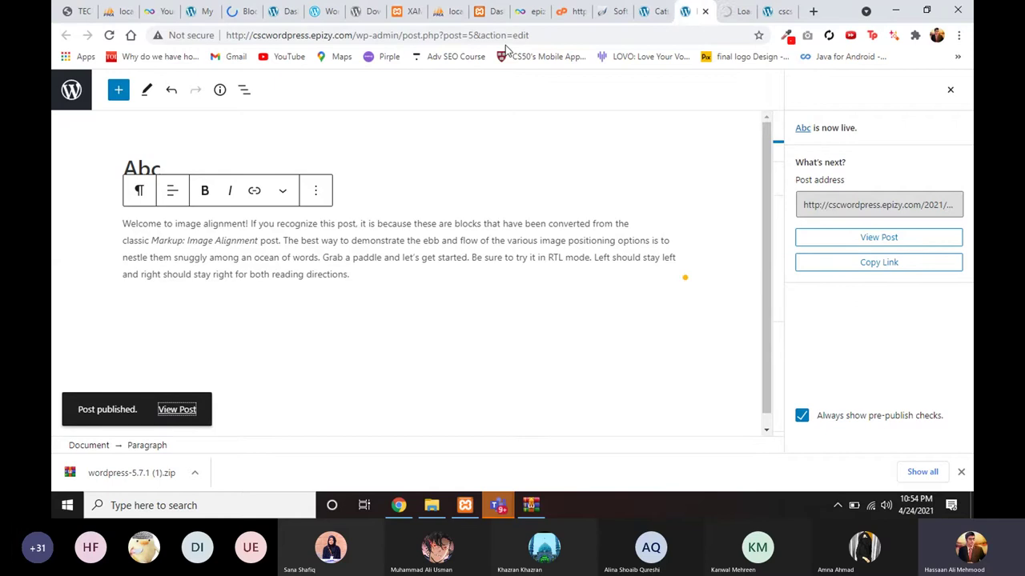
left_click(731, 13)
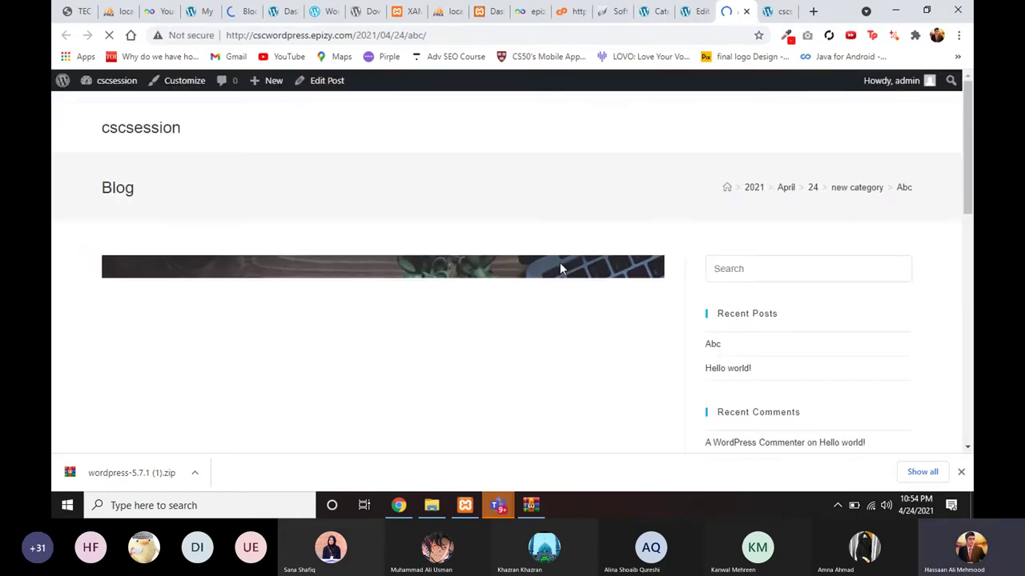
Step: Scroll through the live Abc post with its featured photo and select the title Abc
scroll(560, 262, "down", 1)
scroll(518, 336, "down", 3)
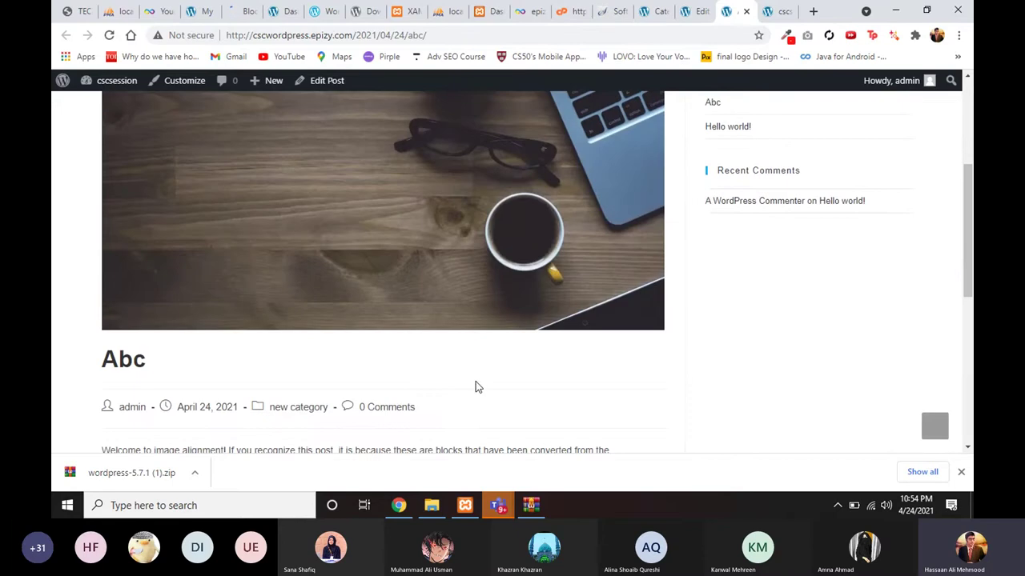
scroll(472, 368, "down", 3)
scroll(471, 348, "up", 2)
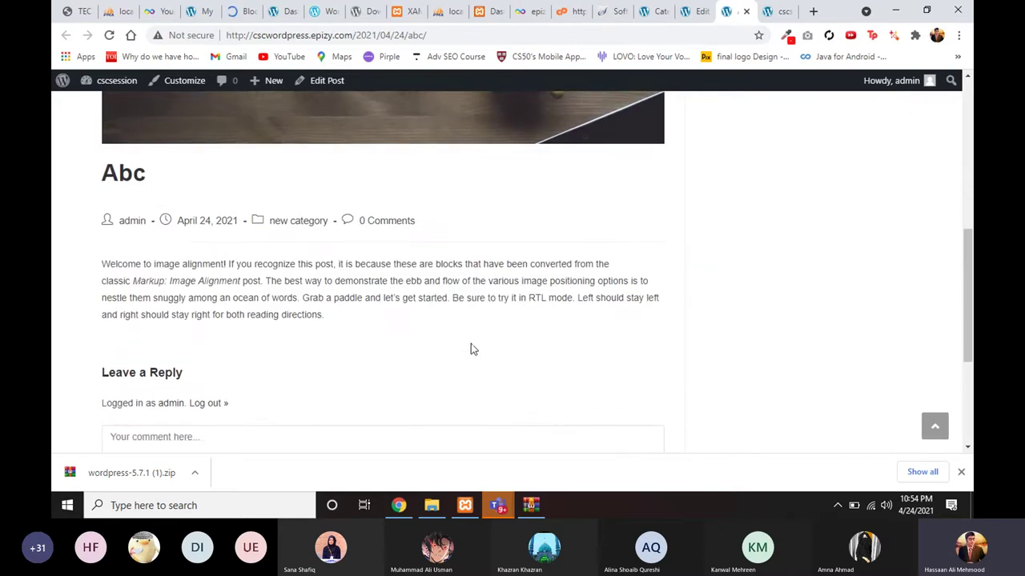
scroll(470, 344, "up", 1)
scroll(417, 300, "up", 1)
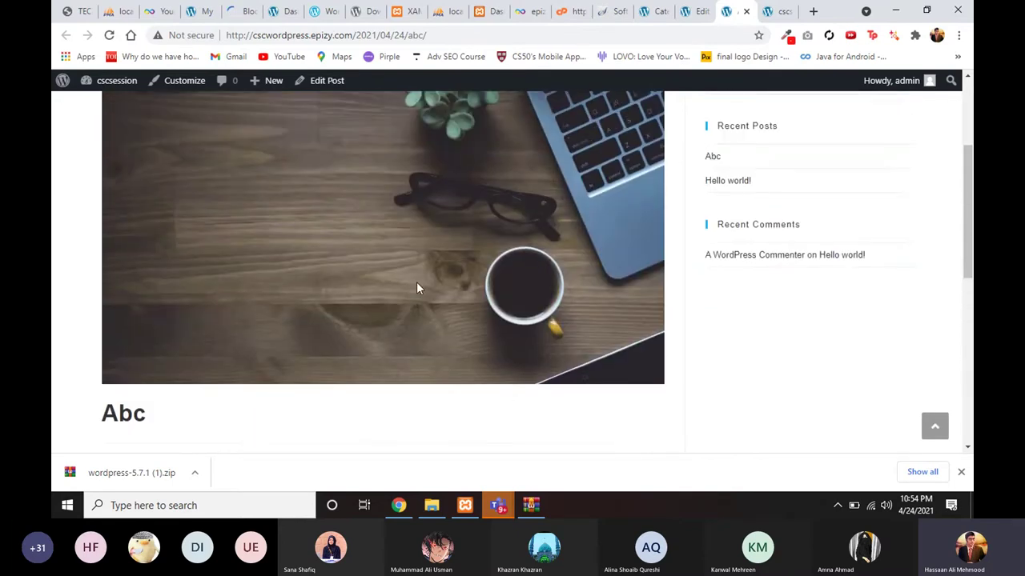
scroll(405, 300, "down", 2)
double_click(126, 303)
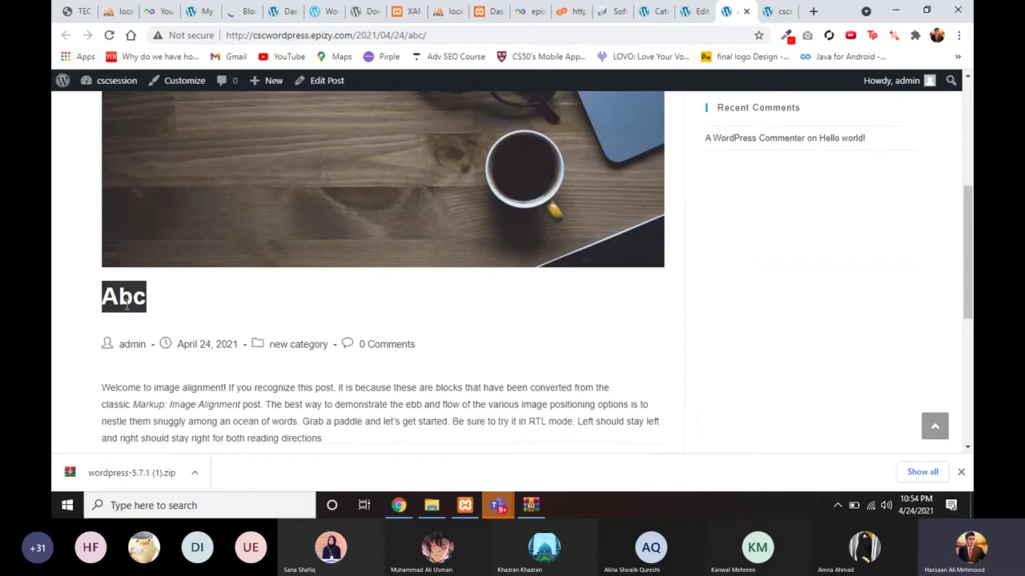
scroll(251, 364, "down", 4)
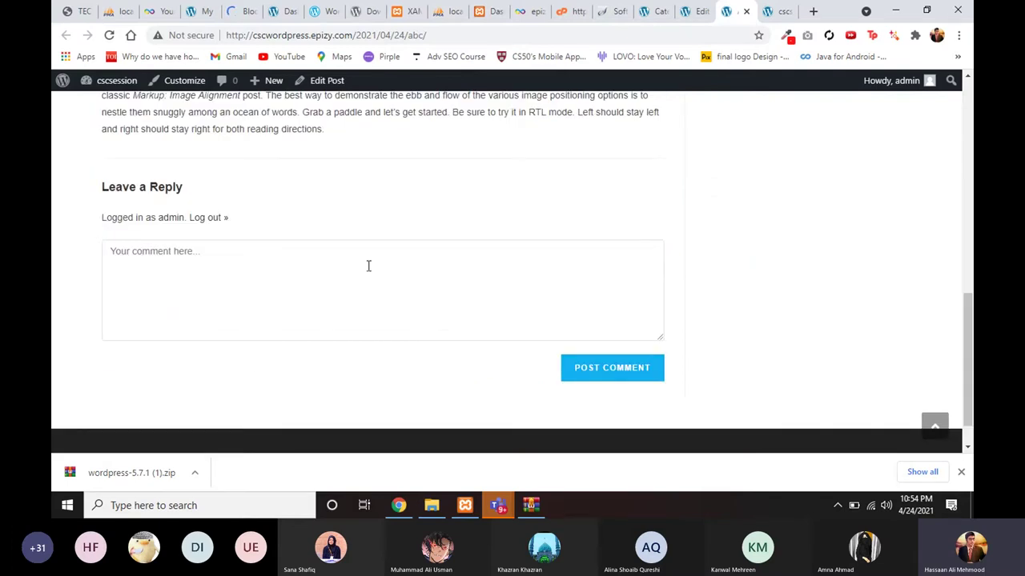
scroll(368, 266, "up", 10)
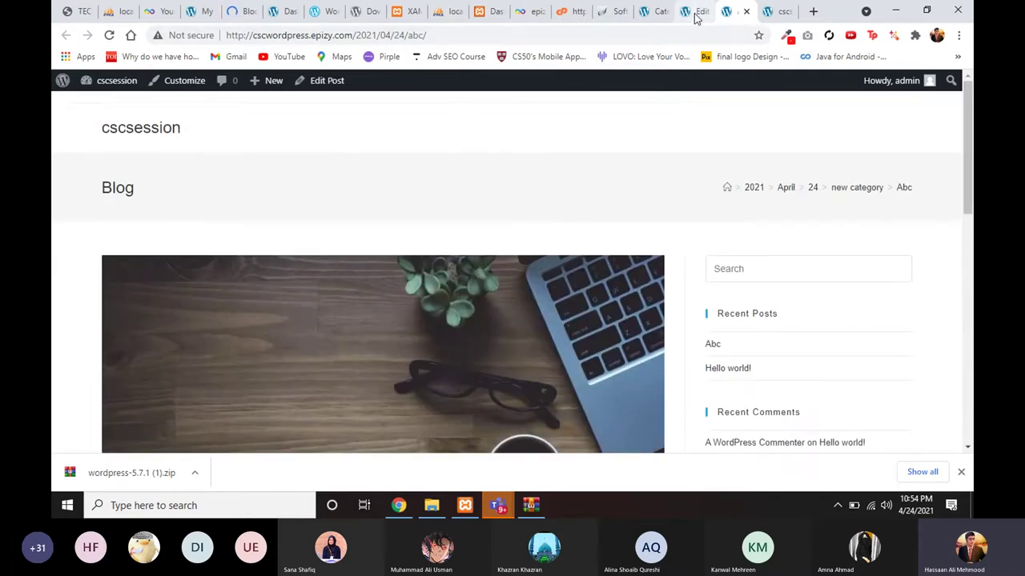
Step: Look over the Block category and home pages, then return to the Categories admin page
left_click(695, 16)
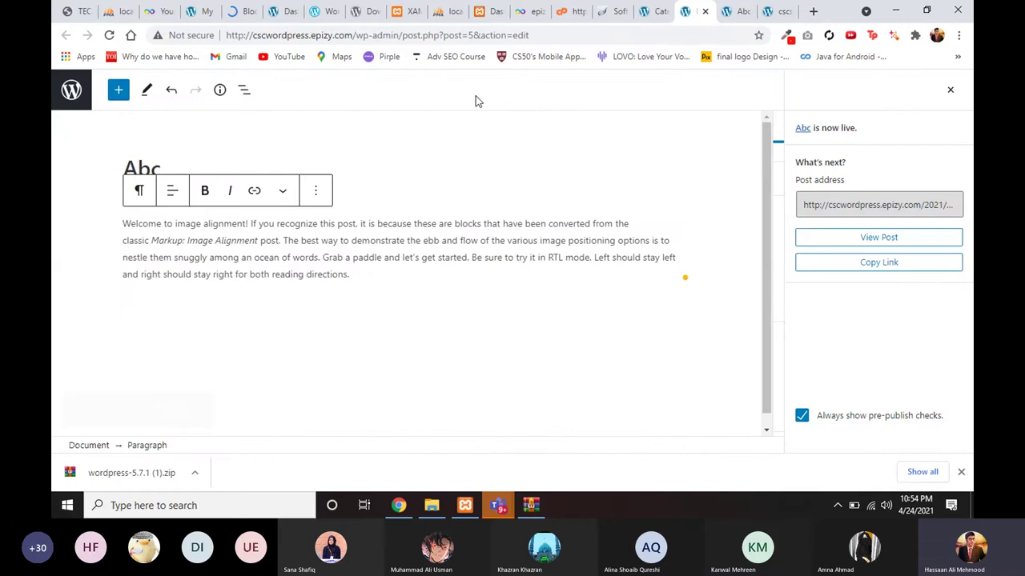
left_click(260, 11)
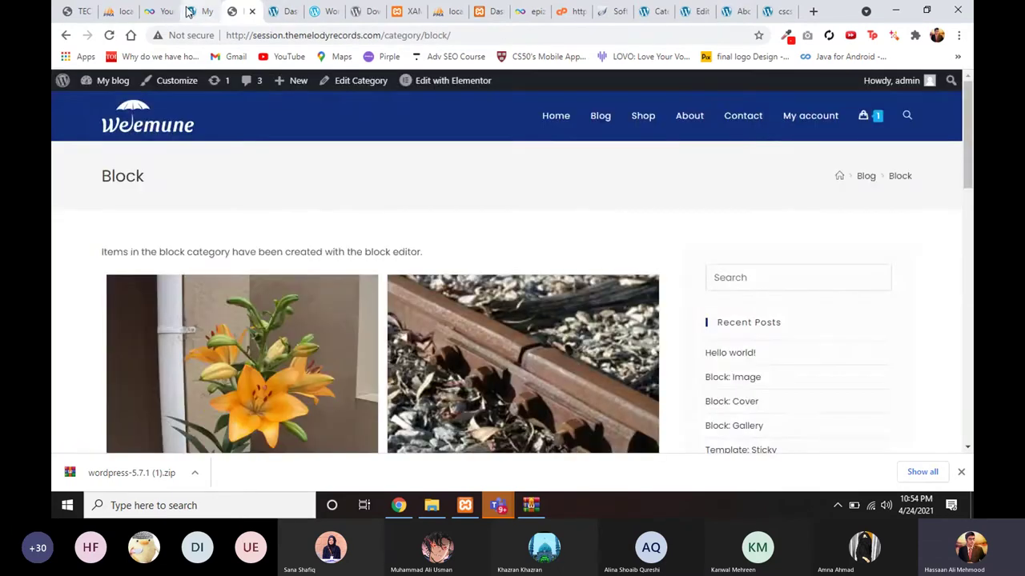
left_click(189, 11)
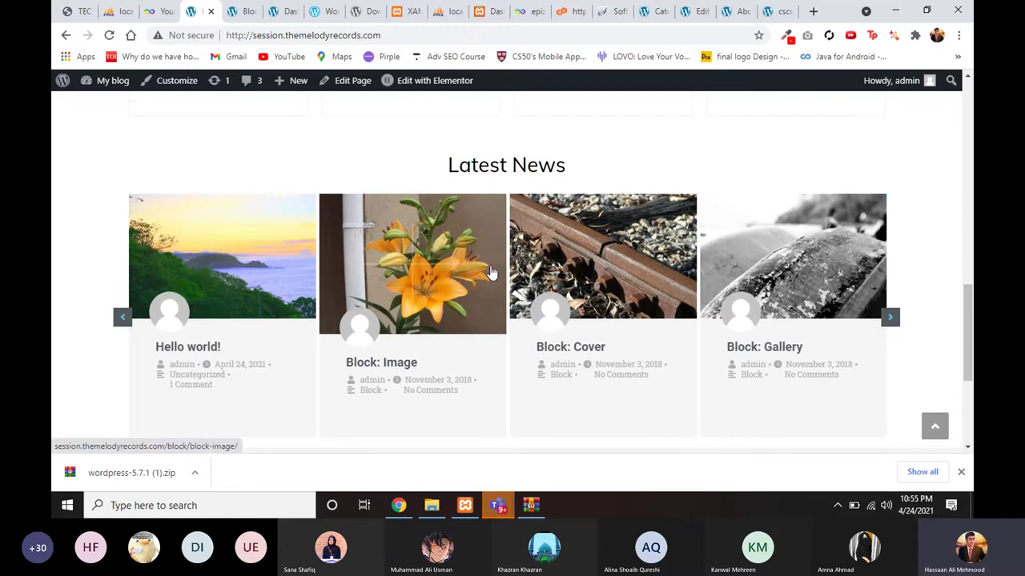
left_click(731, 11)
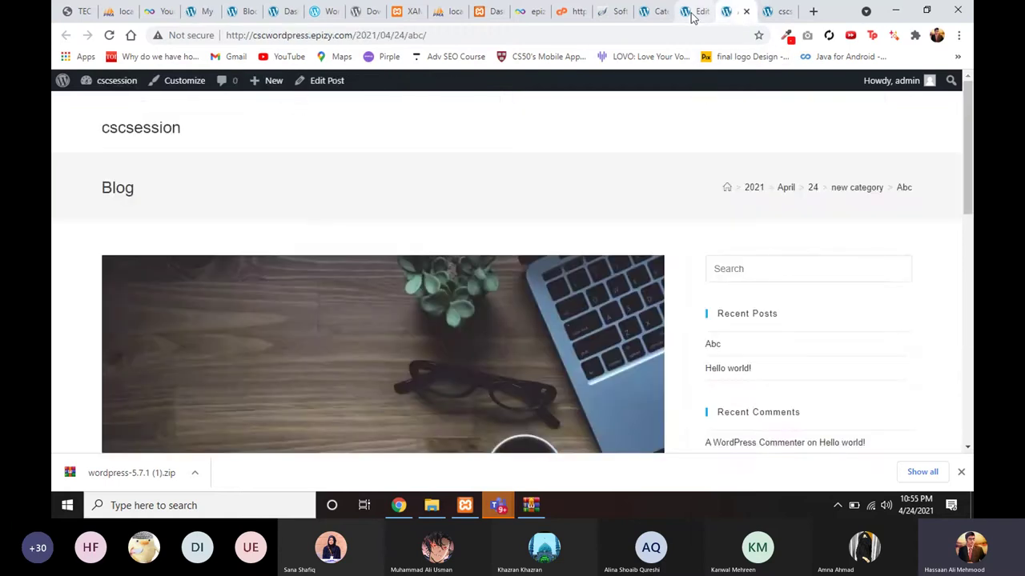
left_click(693, 11)
left_click(653, 11)
scroll(390, 258, "down", 3)
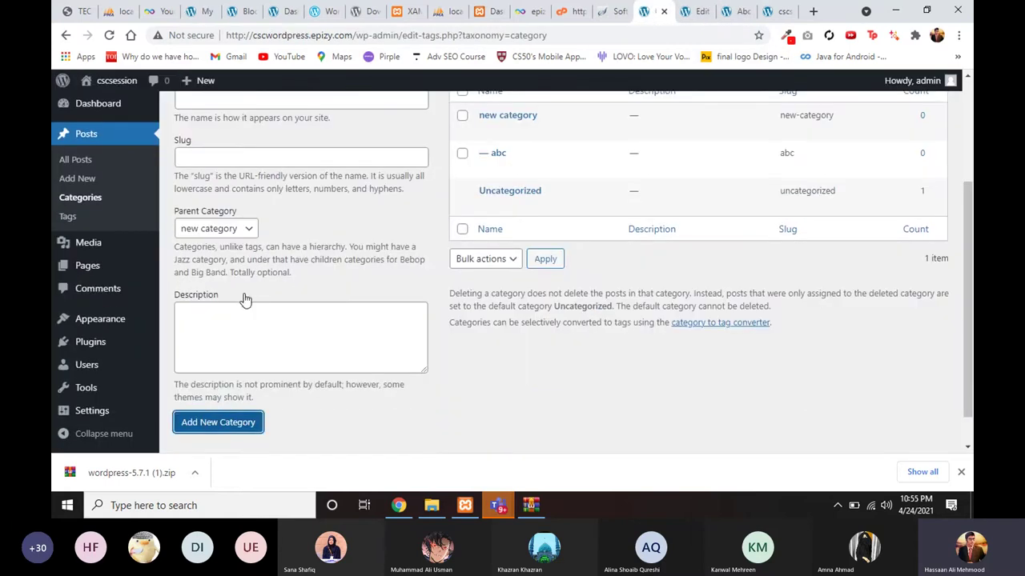
scroll(298, 231, "up", 3)
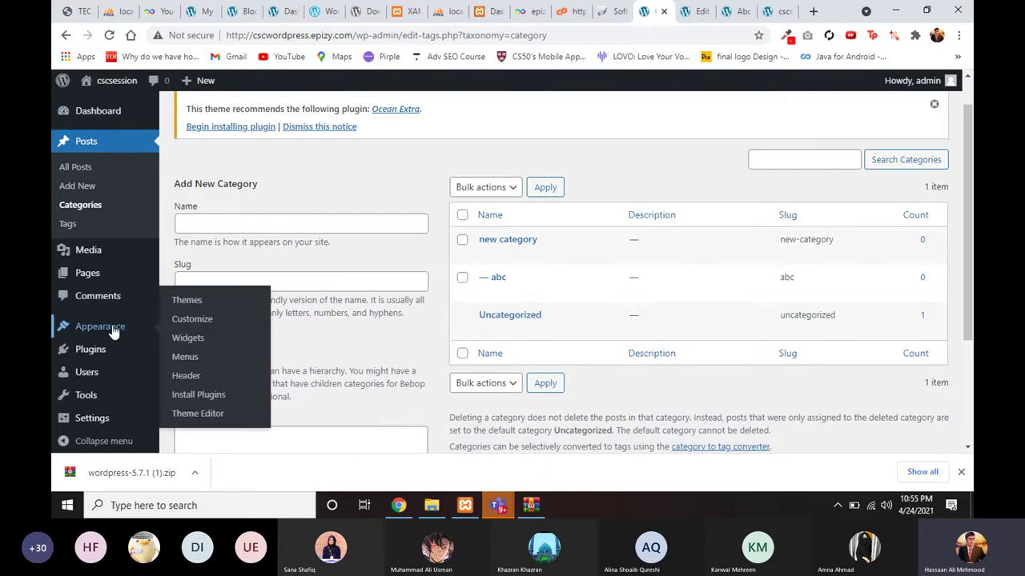
scroll(84, 345, "down", 1)
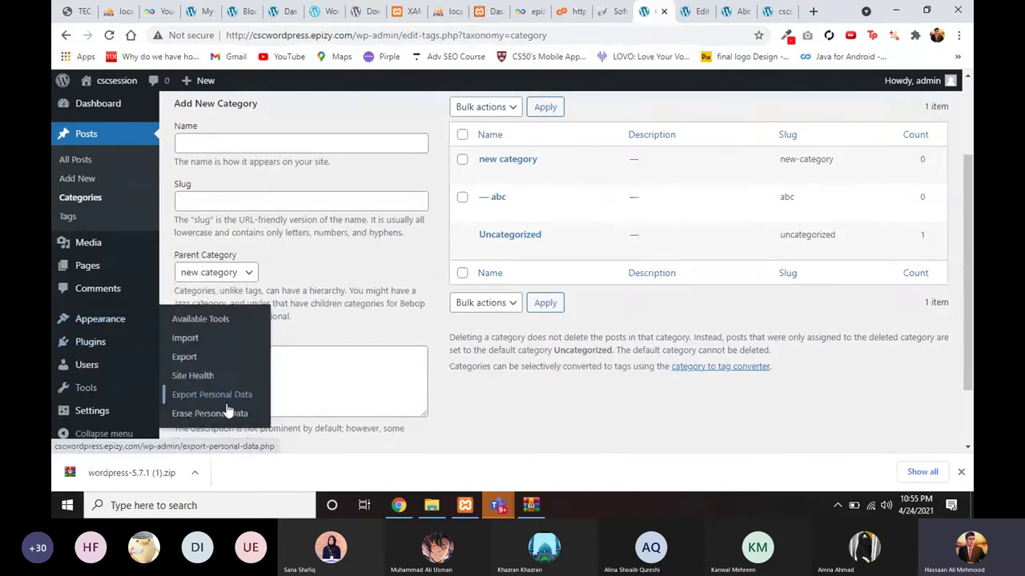
Step: Bring File Explorer forward, open the Assets folder, then minimize the window
left_click(429, 508)
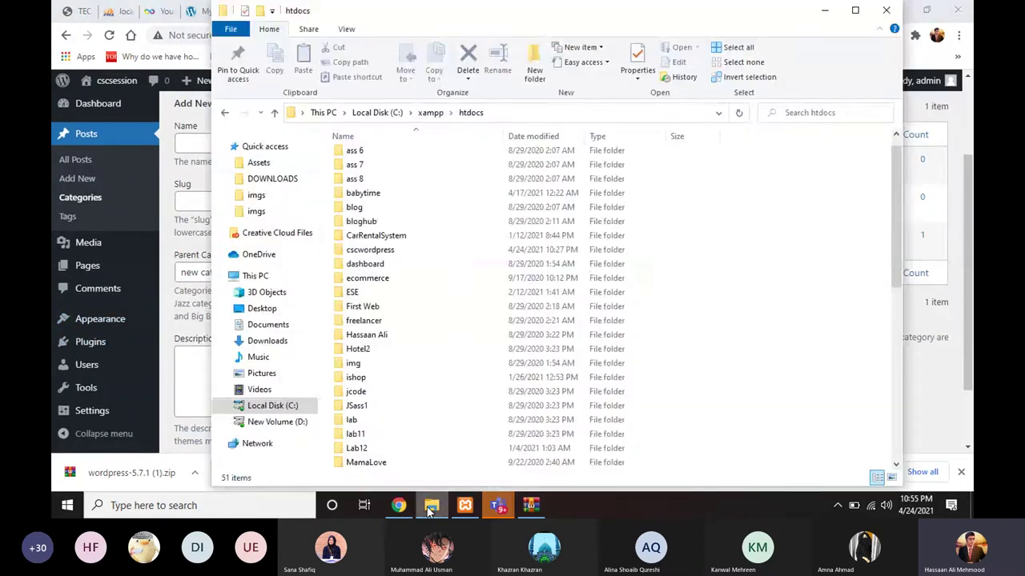
left_click(261, 164)
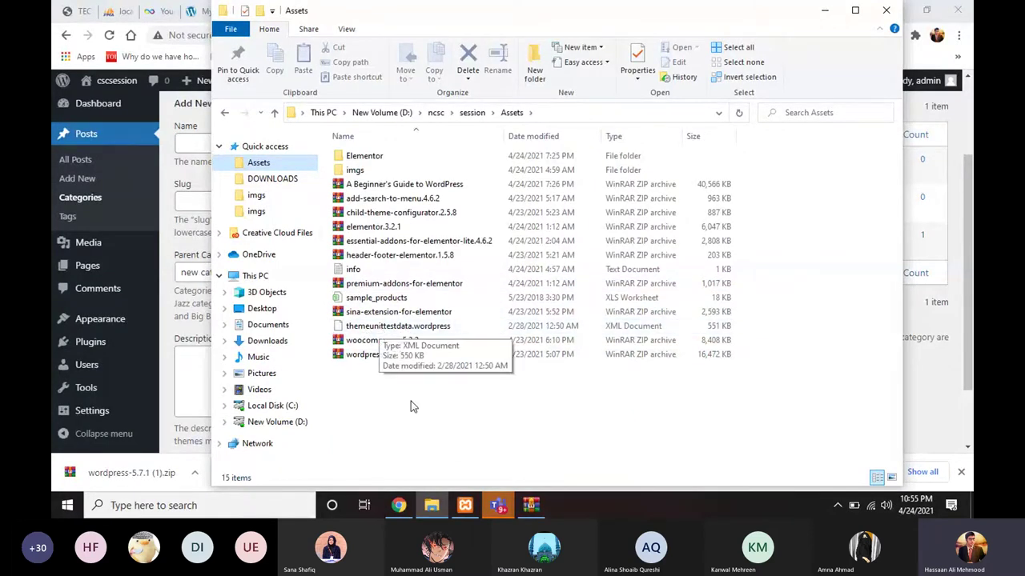
mouse_move(432, 511)
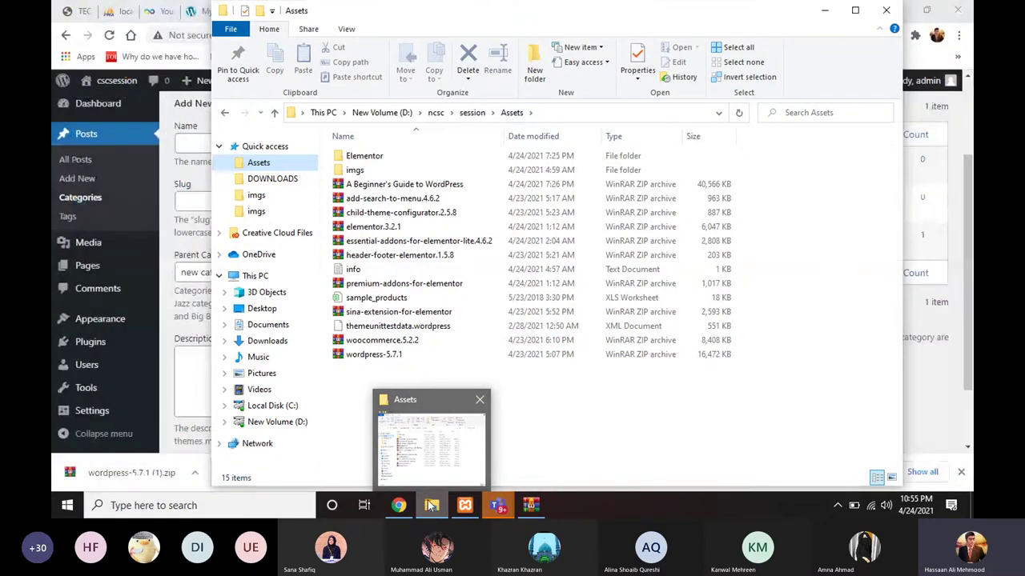
left_click(428, 450)
Step: Install the WordPress importer from Tools > Import and run it
scroll(195, 397, "down", 1)
mouse_move(77, 387)
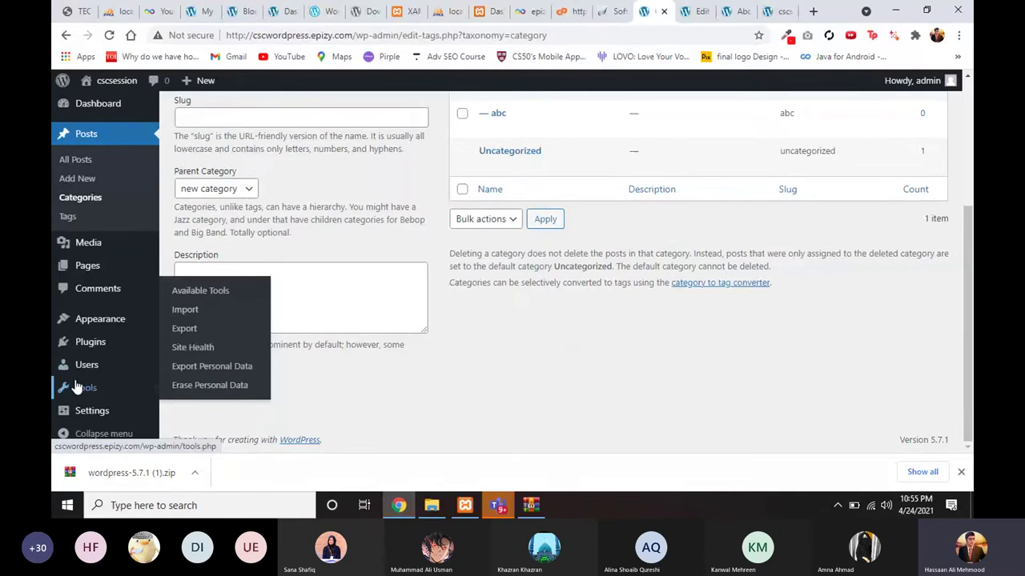
scroll(82, 365, "up", 2)
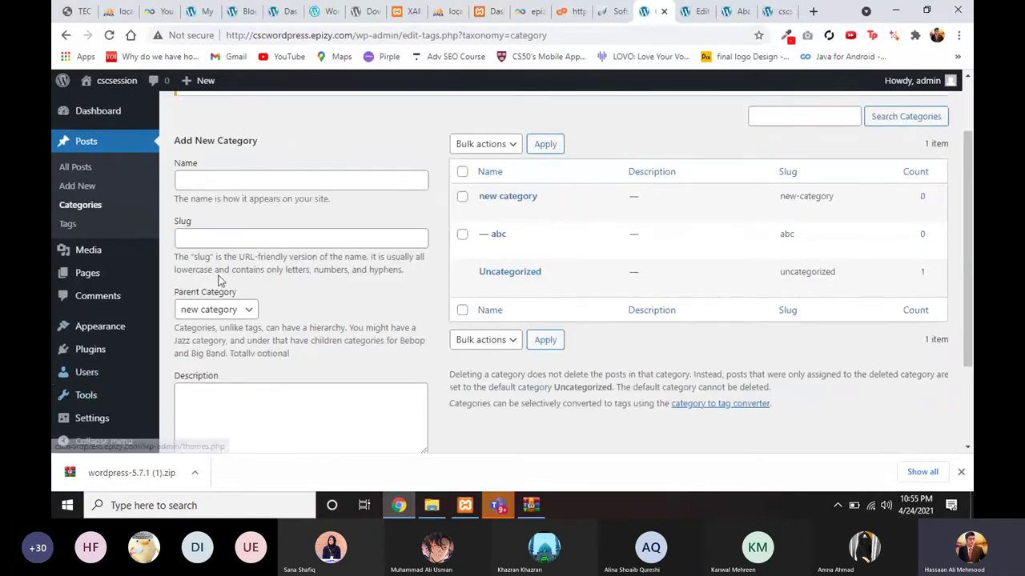
mouse_move(114, 400)
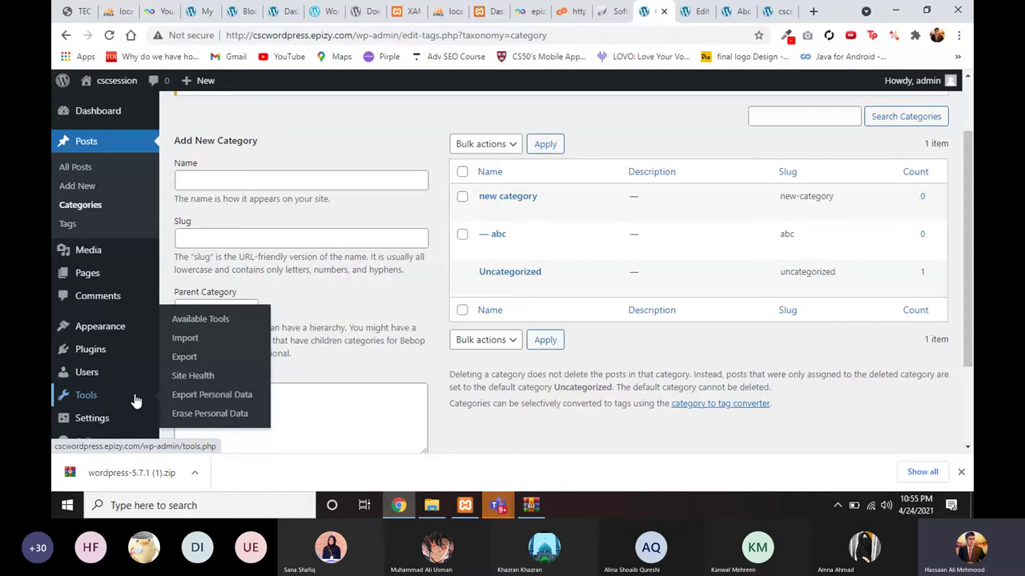
left_click(198, 340)
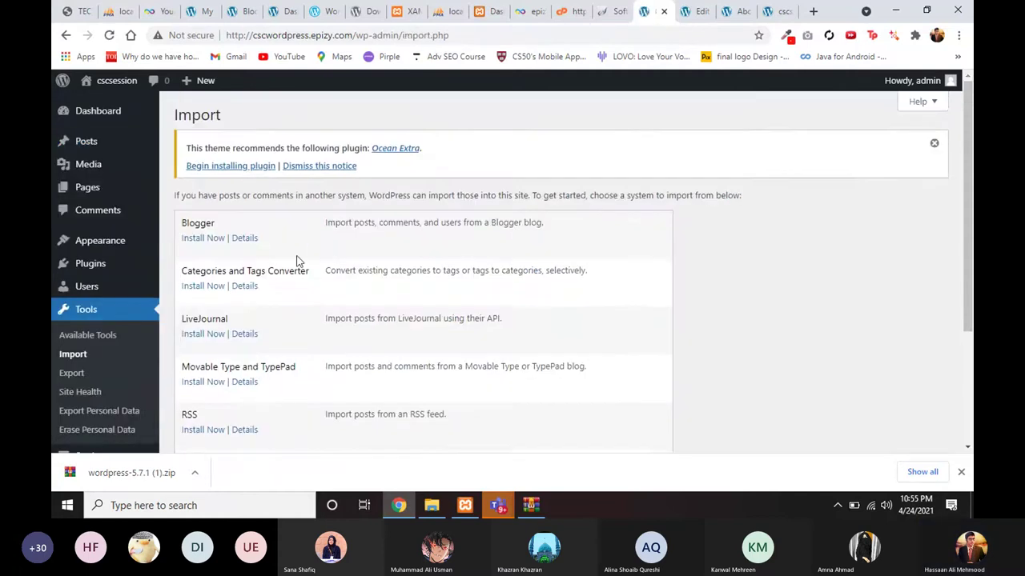
scroll(255, 383, "down", 3)
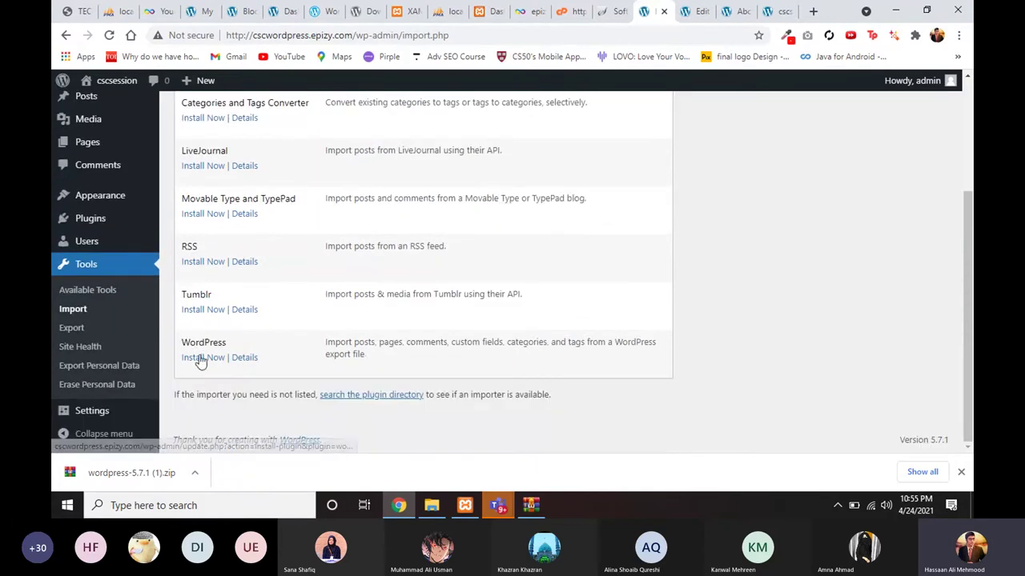
left_click(202, 359)
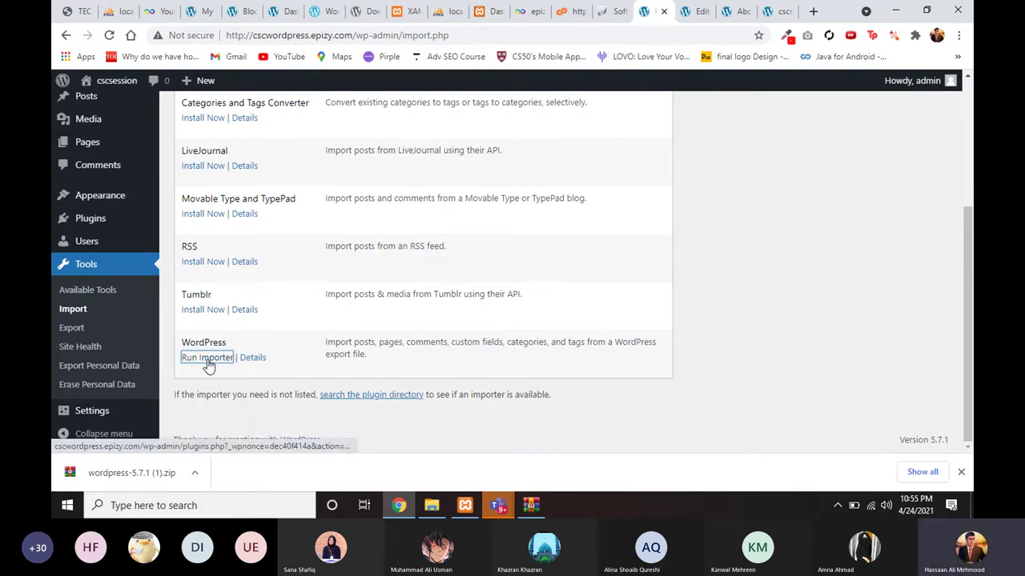
left_click(207, 360)
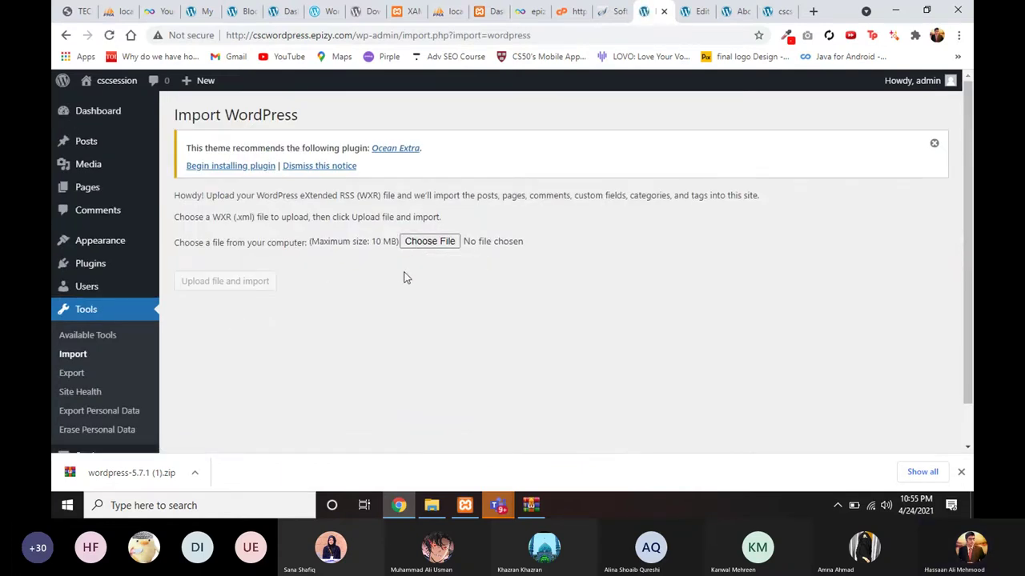
Step: Upload themeunittestdata.wordpress from the Assets folder and start the import
left_click(427, 247)
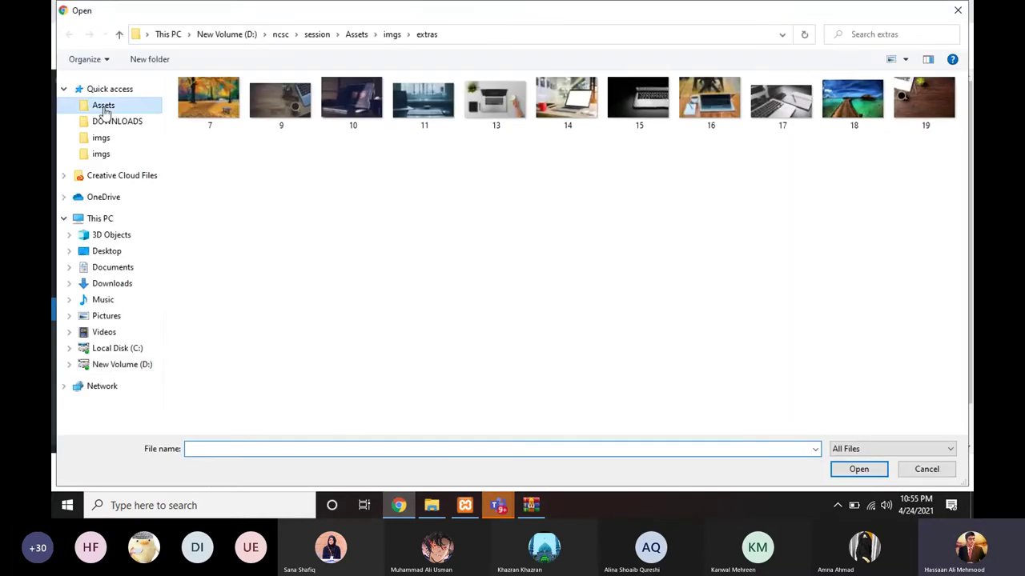
left_click(103, 105)
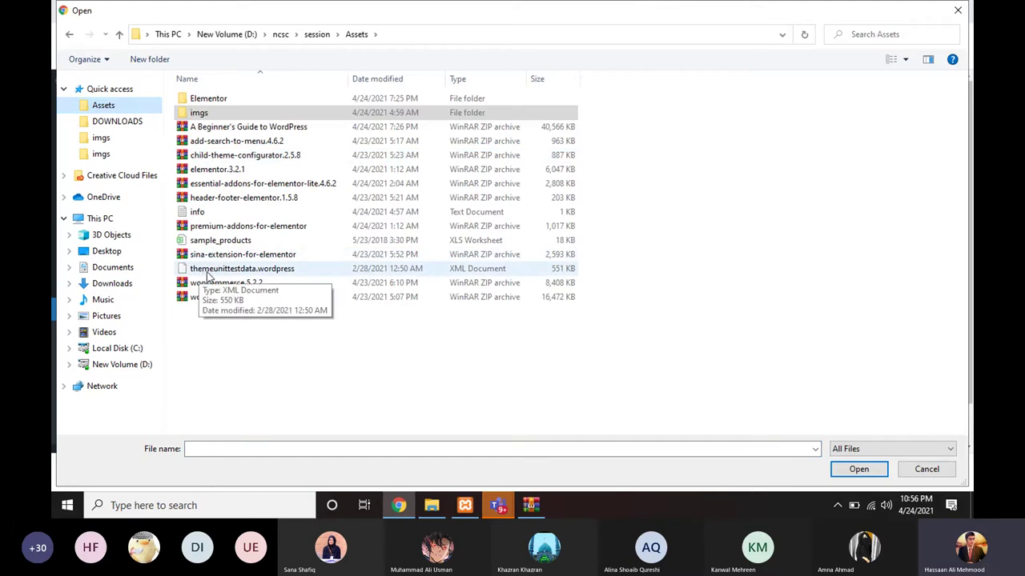
left_click(232, 269)
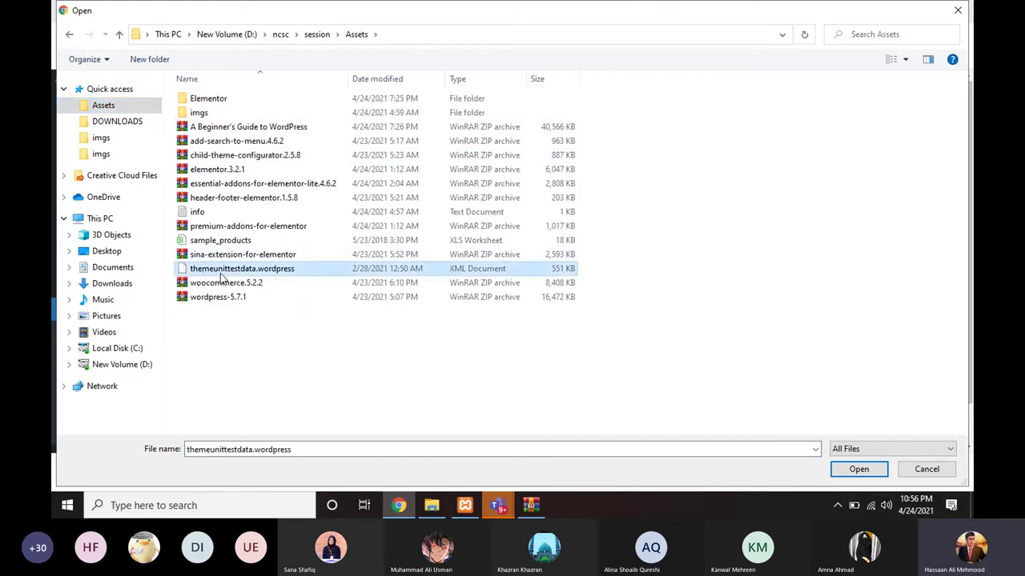
double_click(232, 268)
left_click(235, 288)
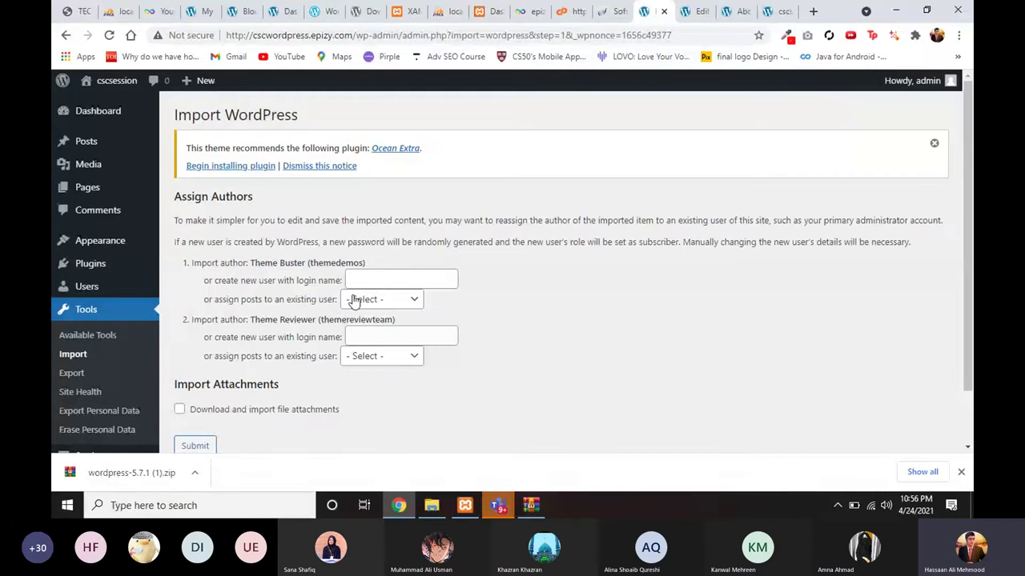
Step: Assign both import authors' posts to admin, enable downloading file attachments, and submit
scroll(382, 288, "down", 1)
scroll(377, 292, "down", 2)
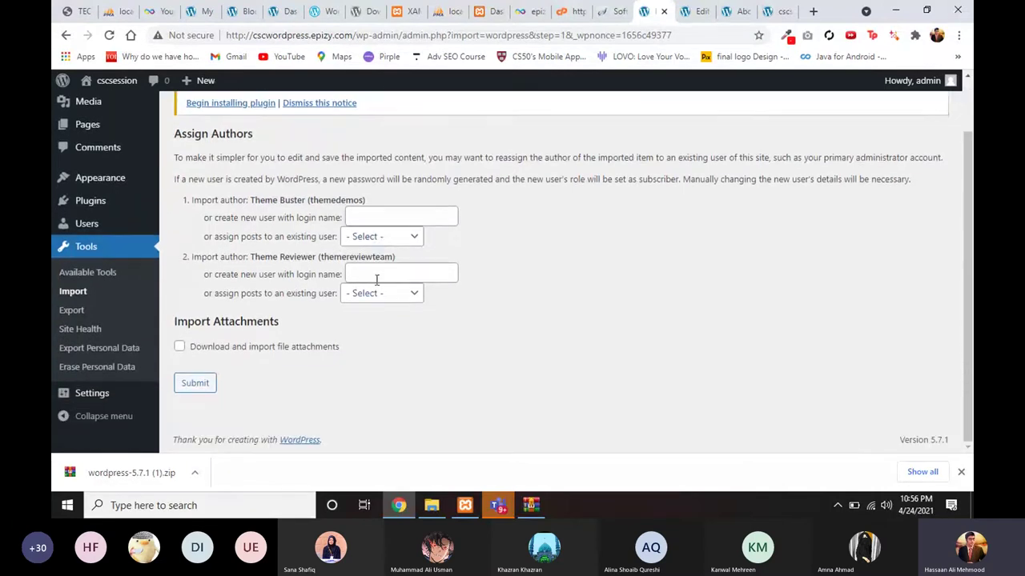
left_click(375, 239)
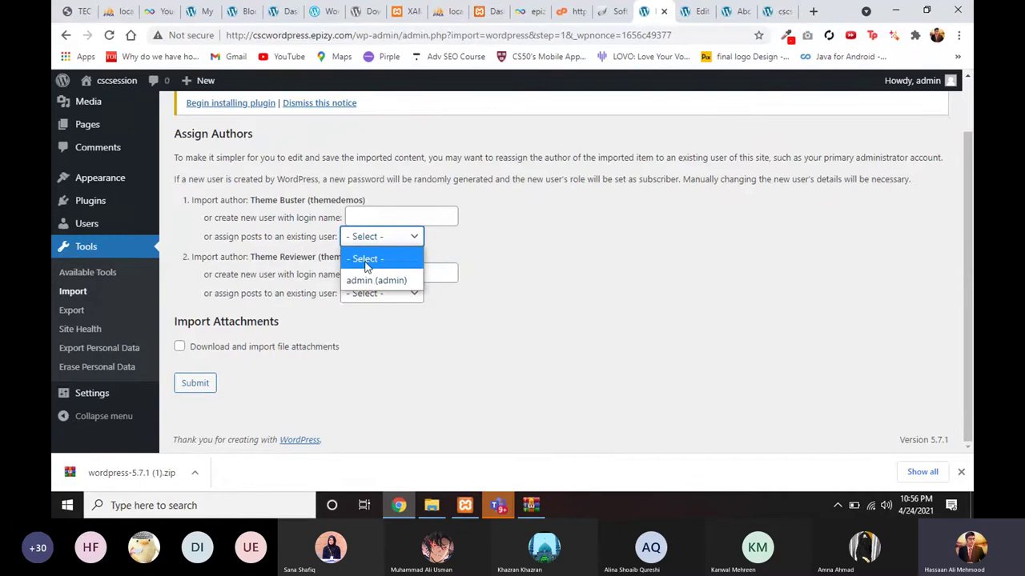
left_click(368, 280)
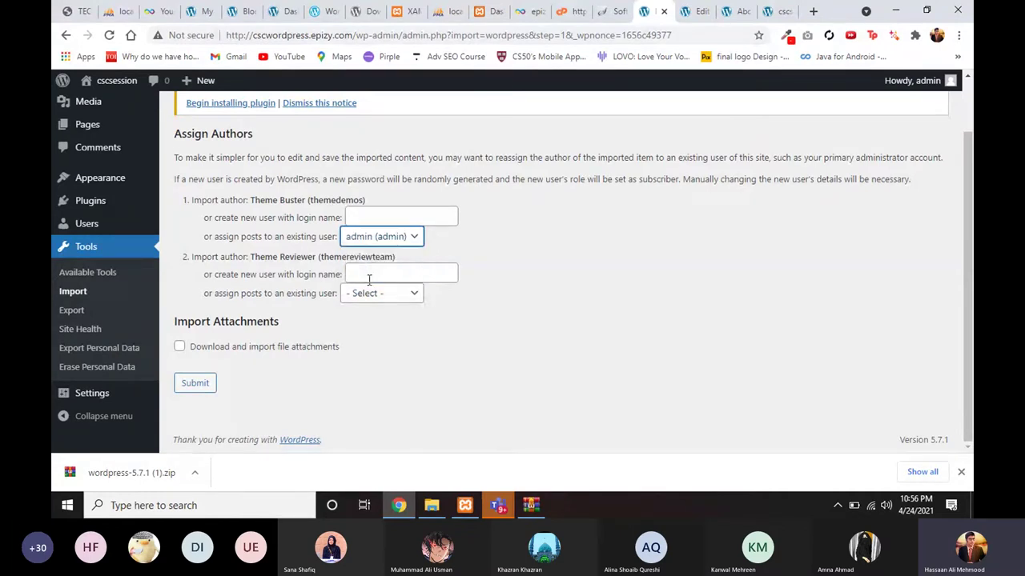
left_click(370, 295)
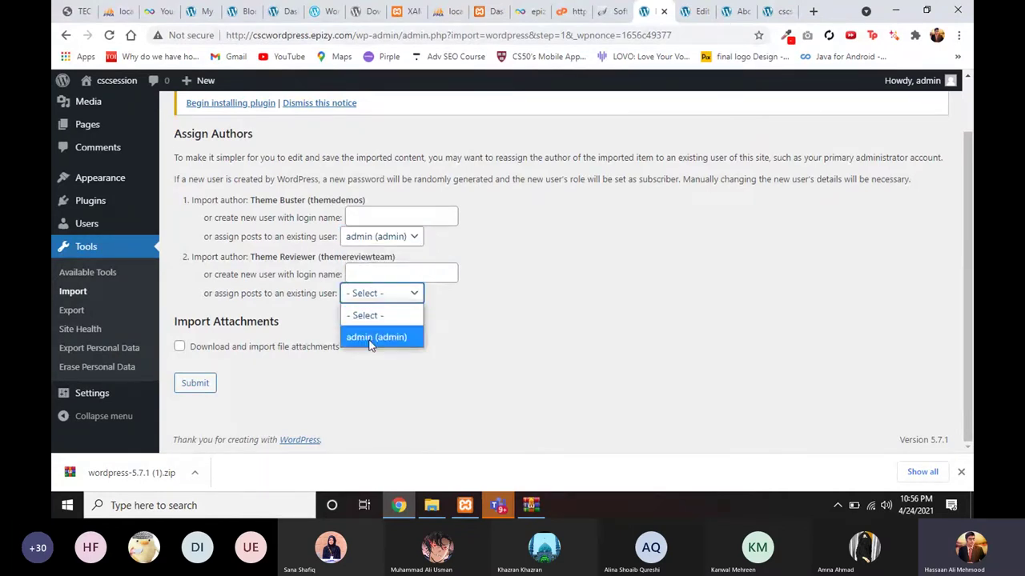
left_click(370, 340)
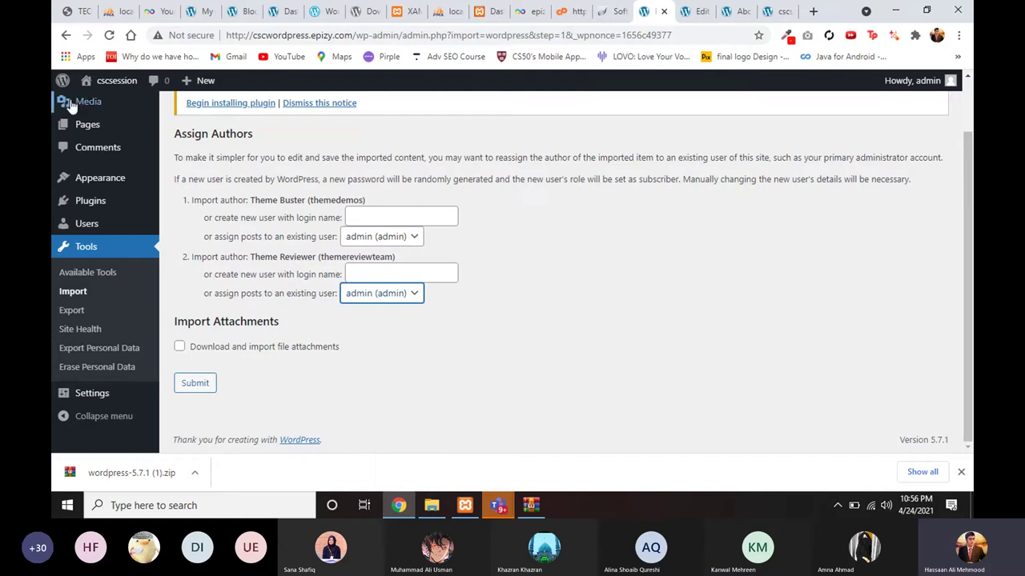
left_click(179, 347)
left_click(194, 382)
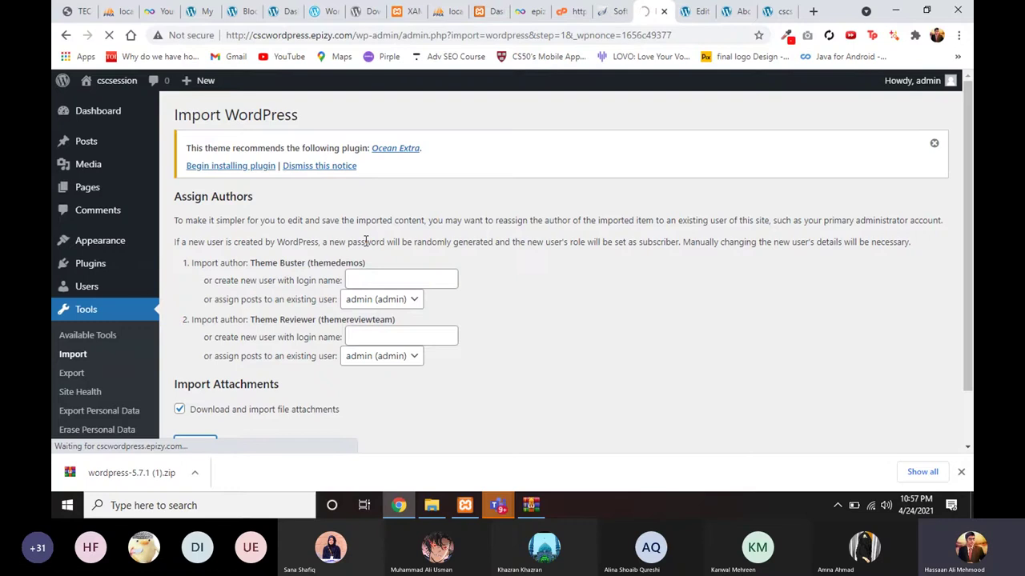
scroll(413, 321, "down", 2)
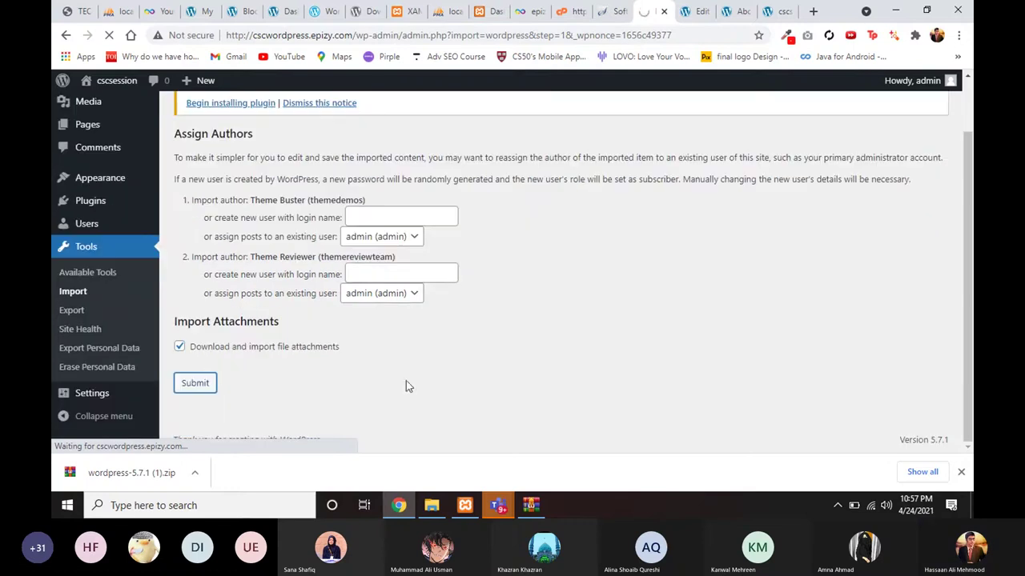
left_click(399, 505)
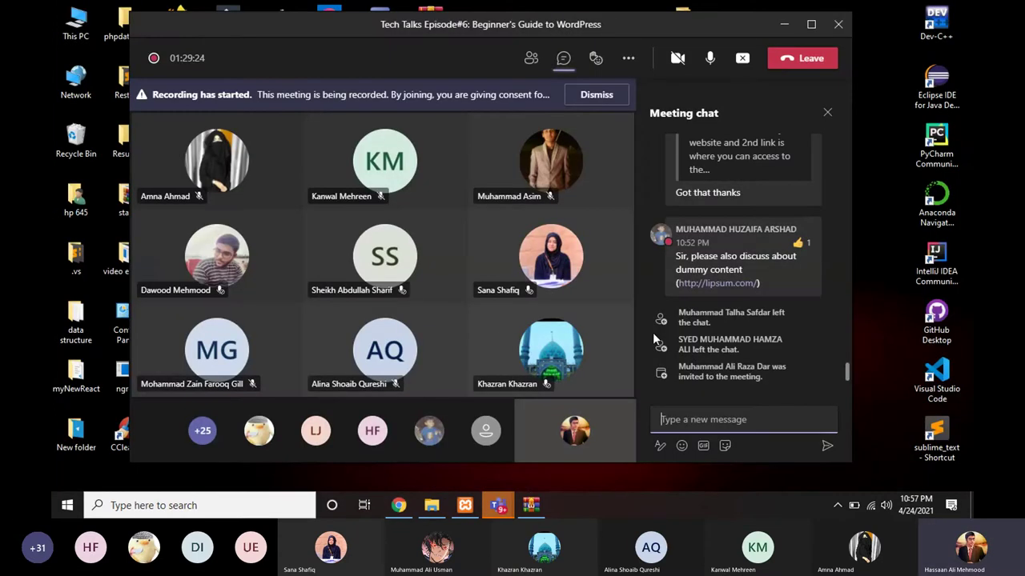
scroll(699, 369, "up", 1)
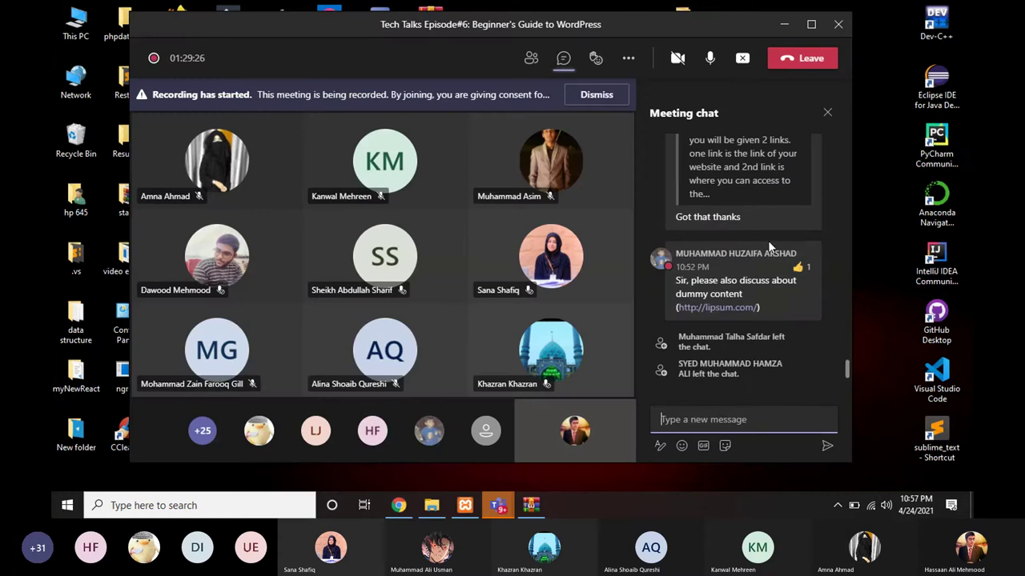
scroll(767, 242, "up", 3)
scroll(768, 240, "up", 5)
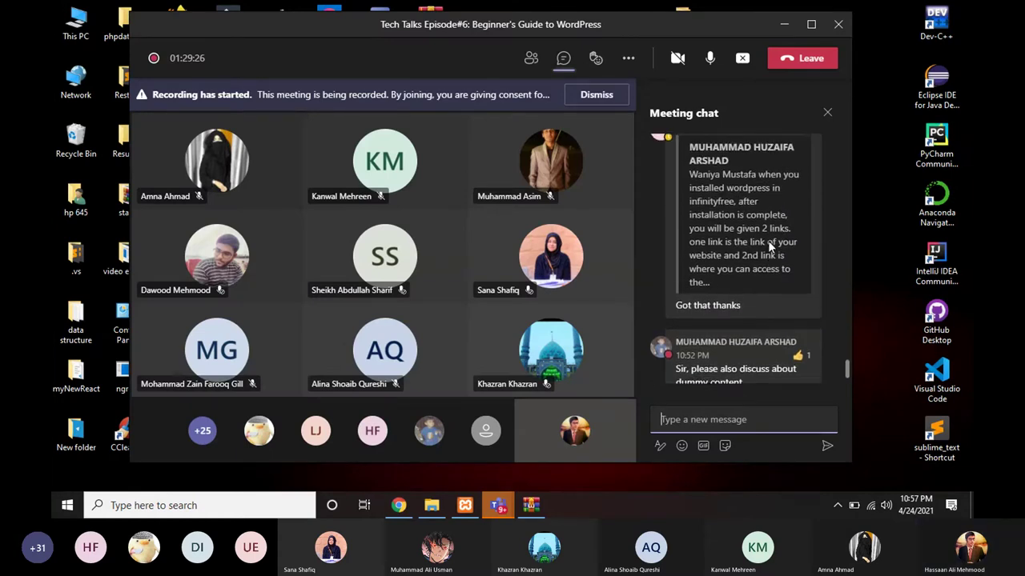
scroll(768, 244, "up", 2)
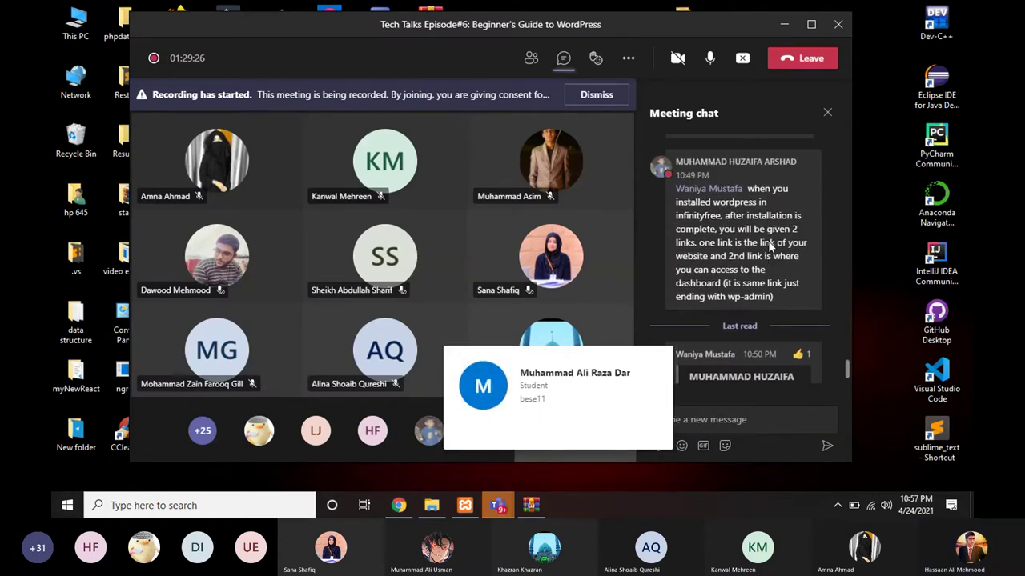
scroll(768, 242, "down", 6)
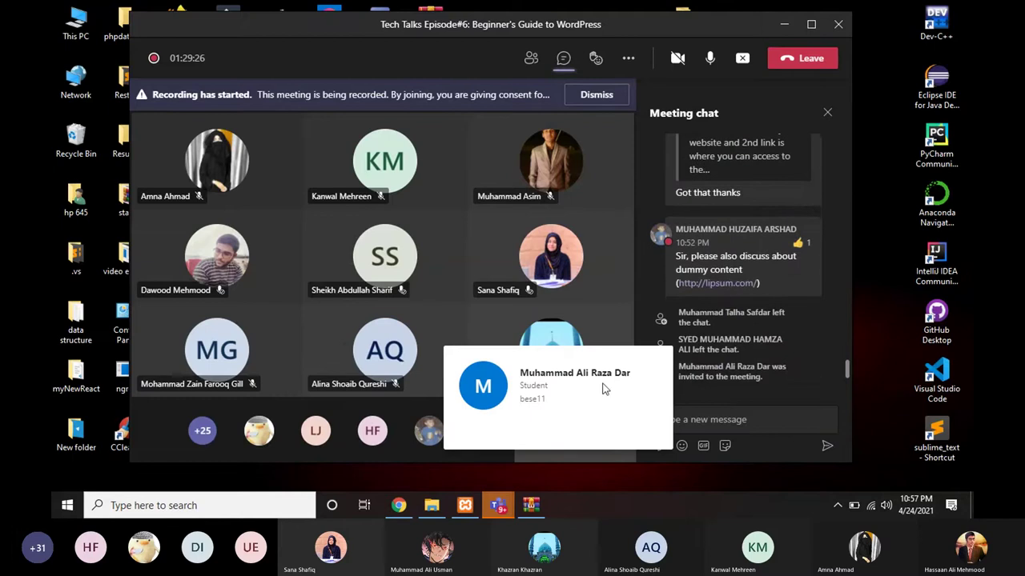
left_click(395, 513)
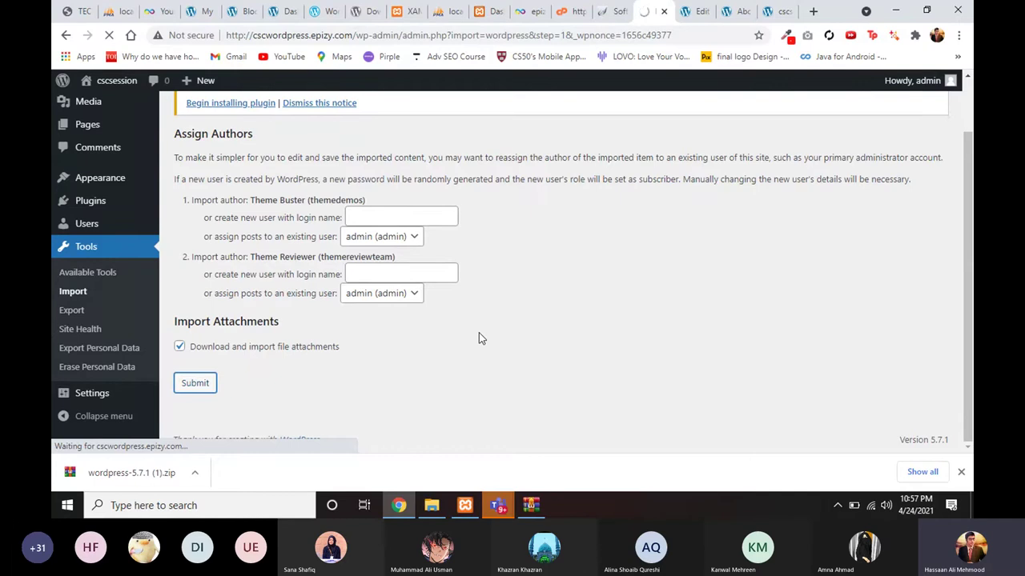
scroll(479, 339, "up", 1)
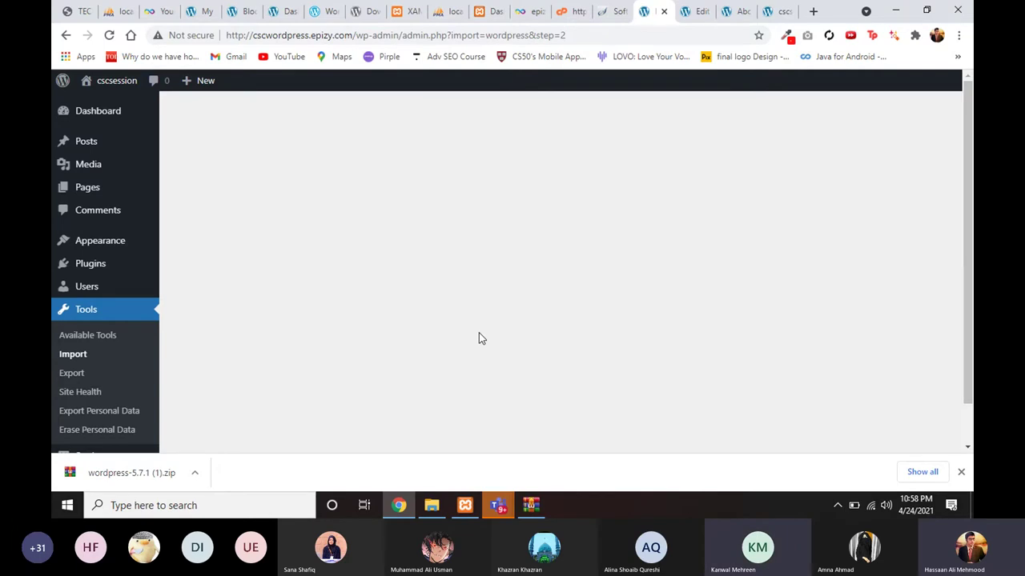
key("alt+Tab")
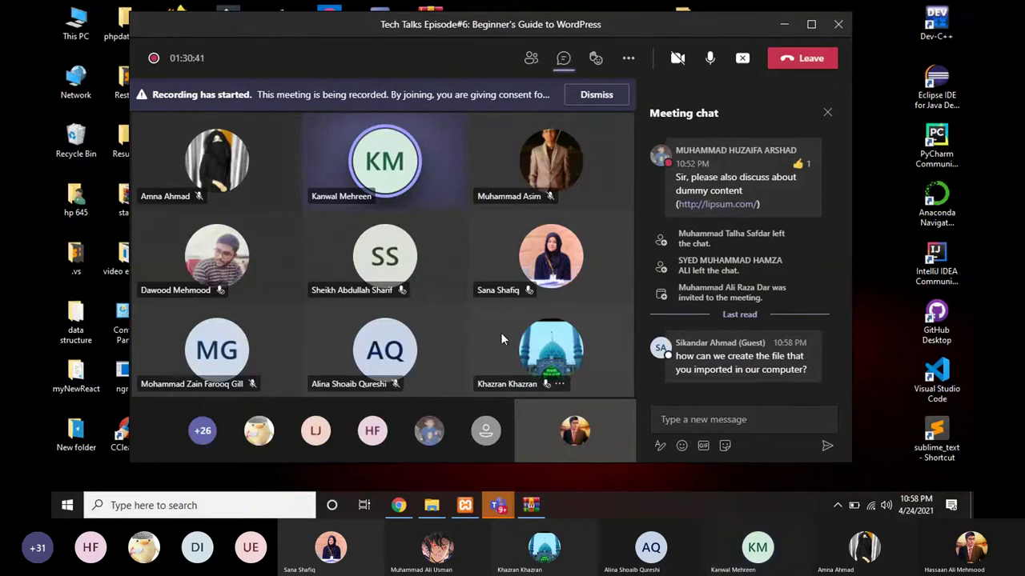
left_click(400, 508)
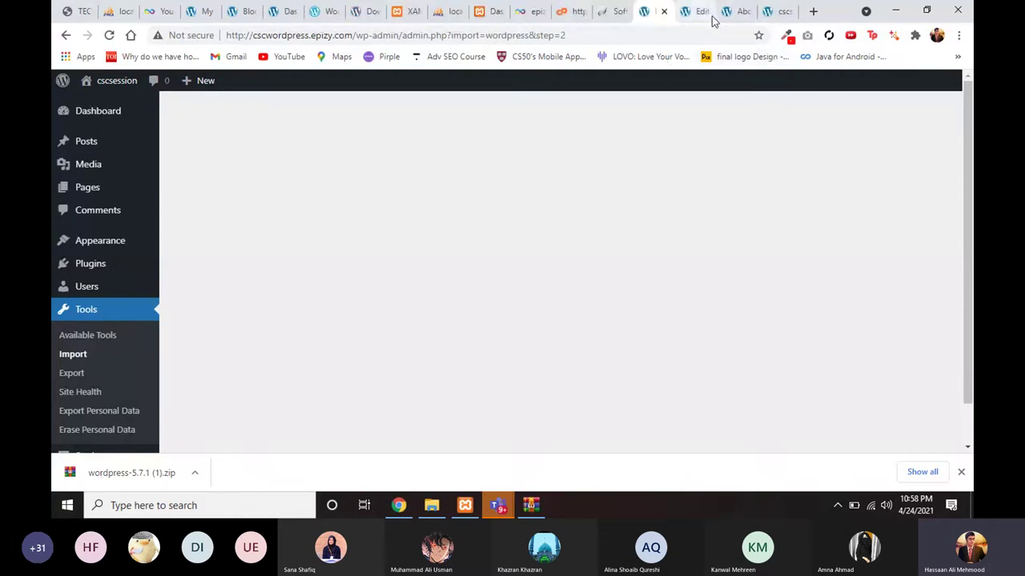
left_click(708, 14)
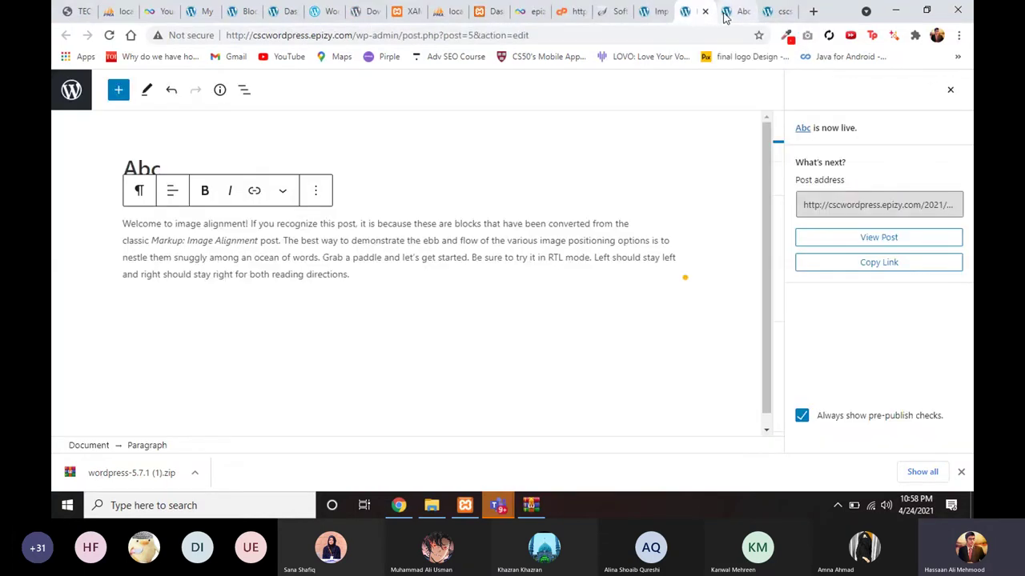
left_click(726, 12)
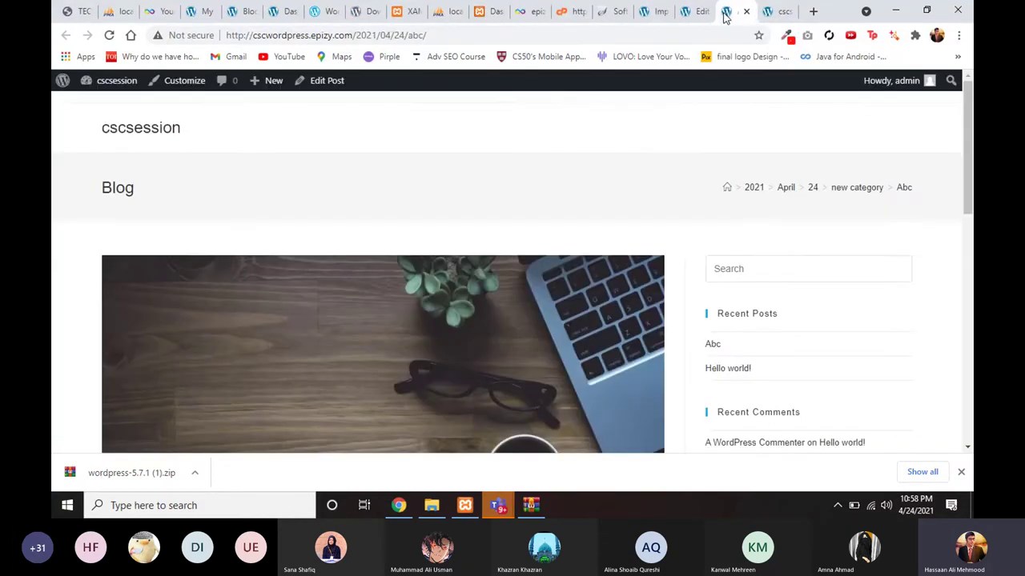
left_click(660, 14)
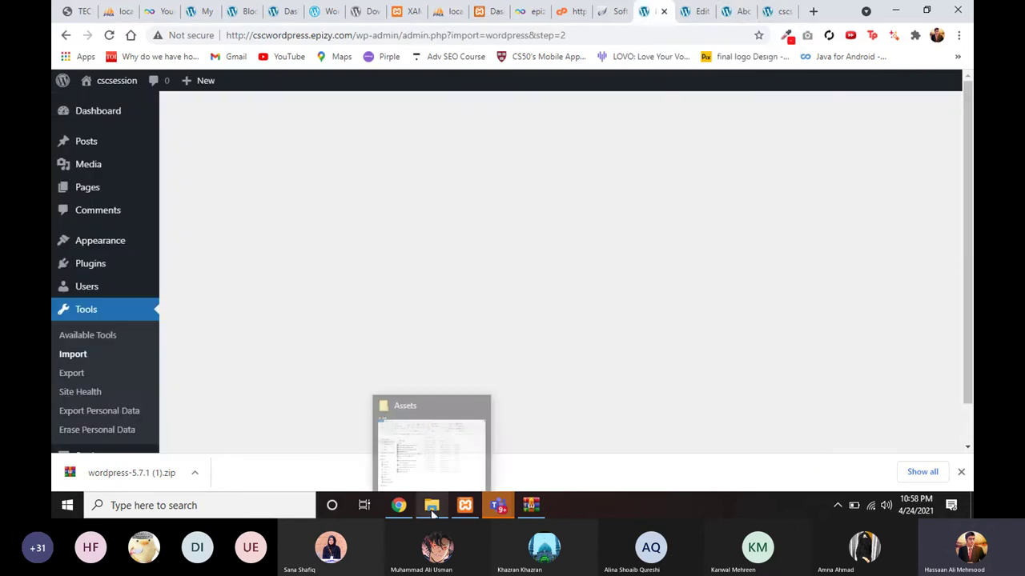
left_click(432, 512)
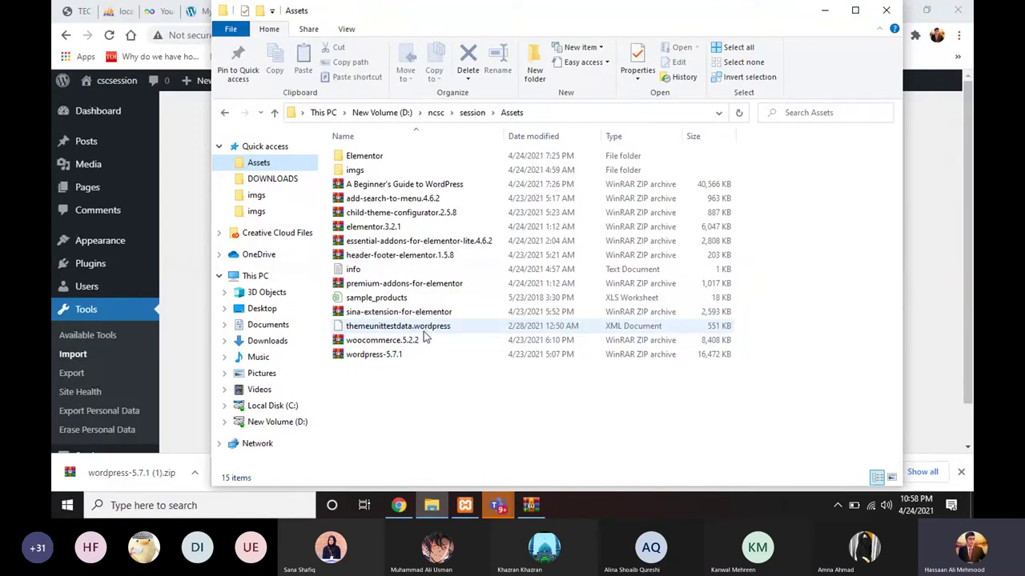
left_click(432, 505)
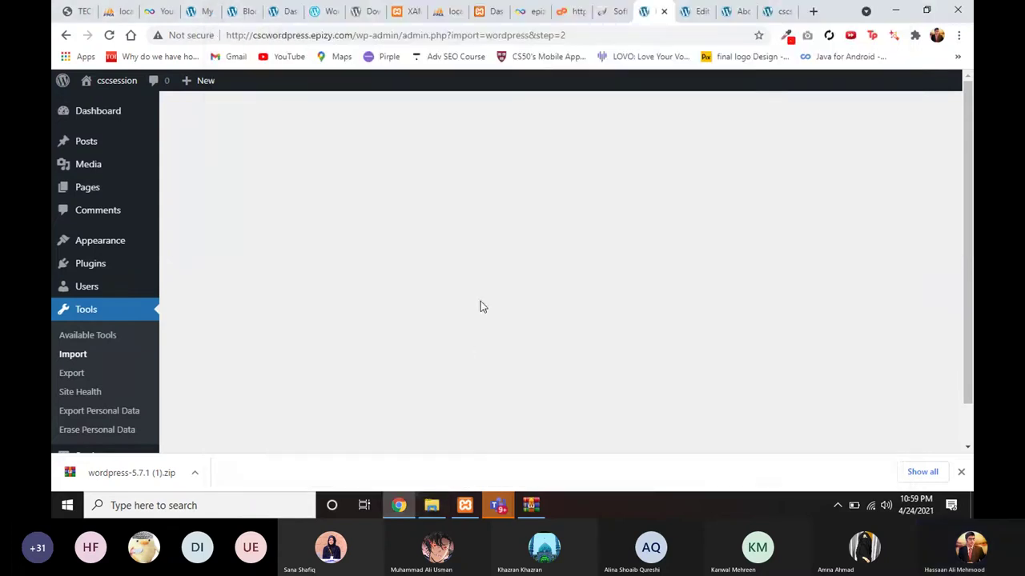
left_click(434, 507)
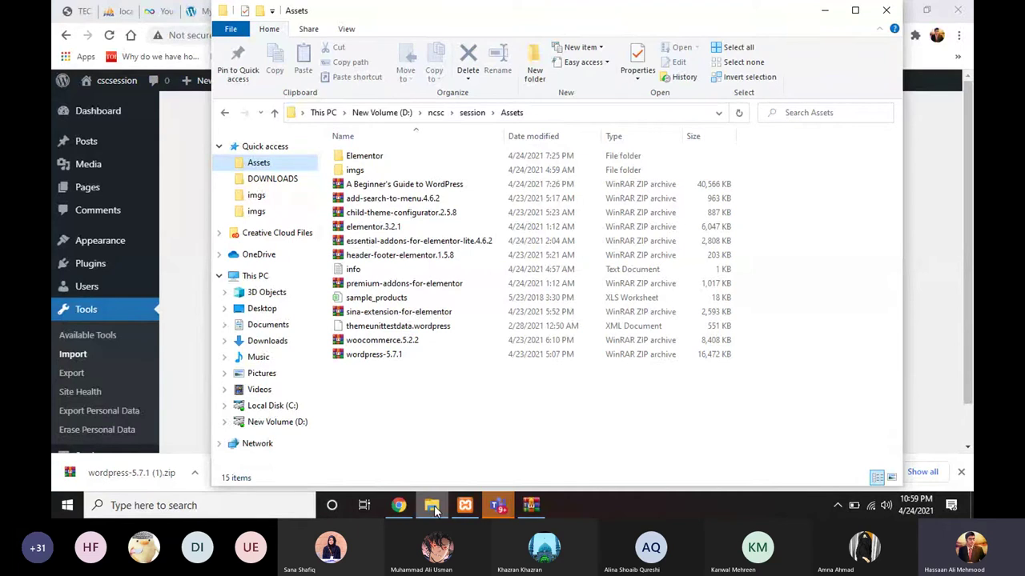
left_click(434, 507)
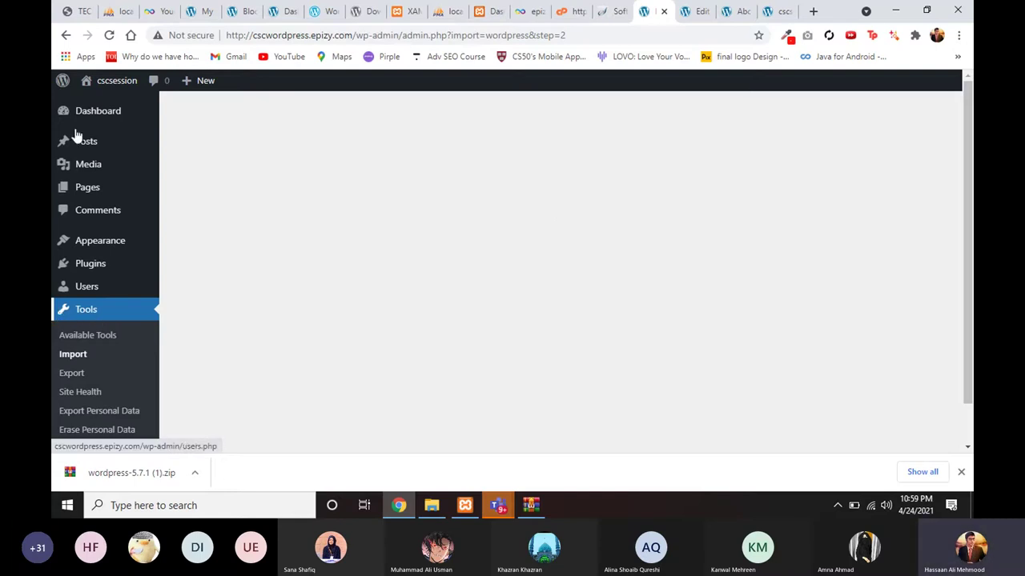
Step: Reload the stalled import page and retry via 'Please try again'
mouse_move(63, 80)
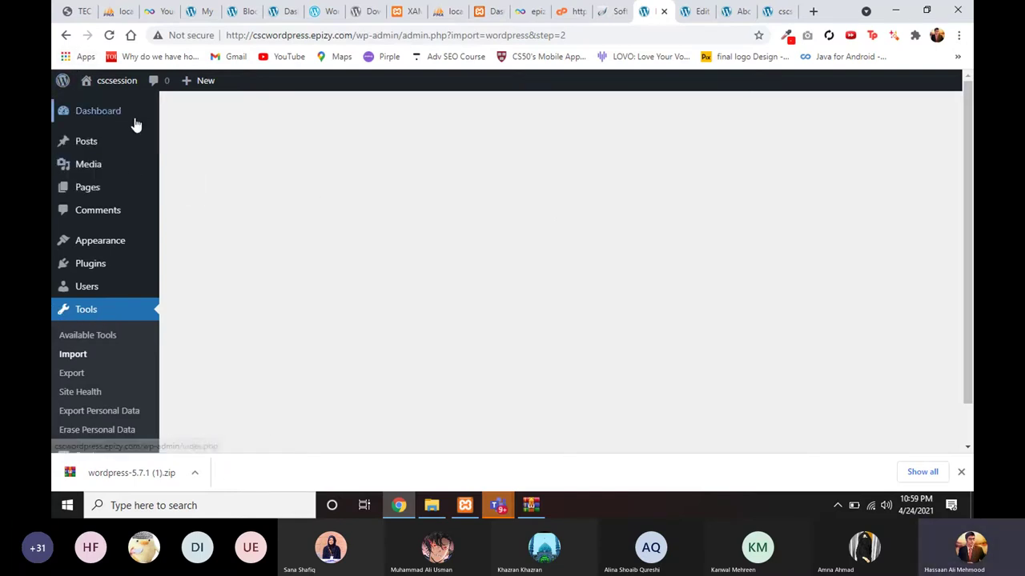
left_click(113, 37)
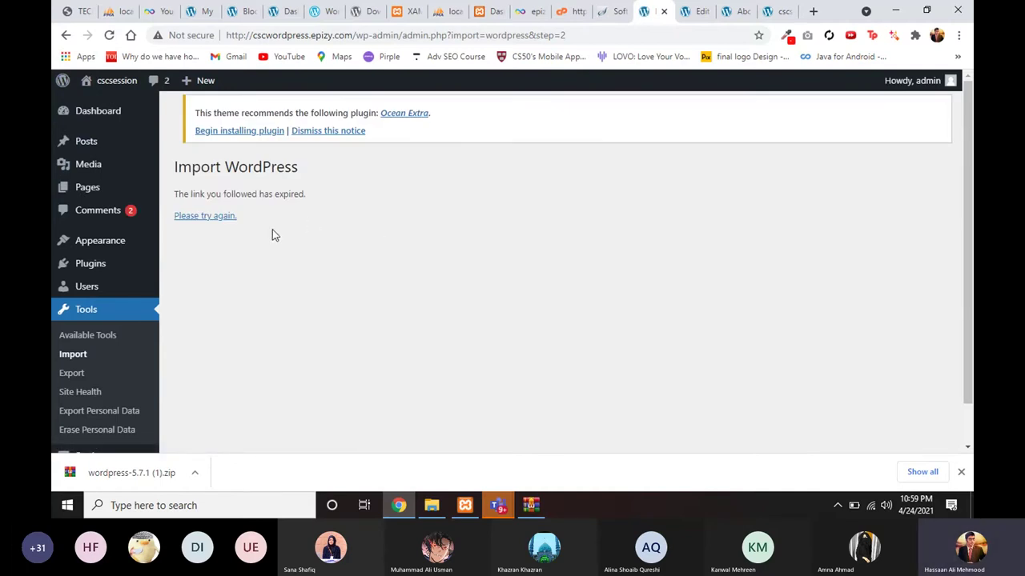
left_click(218, 219)
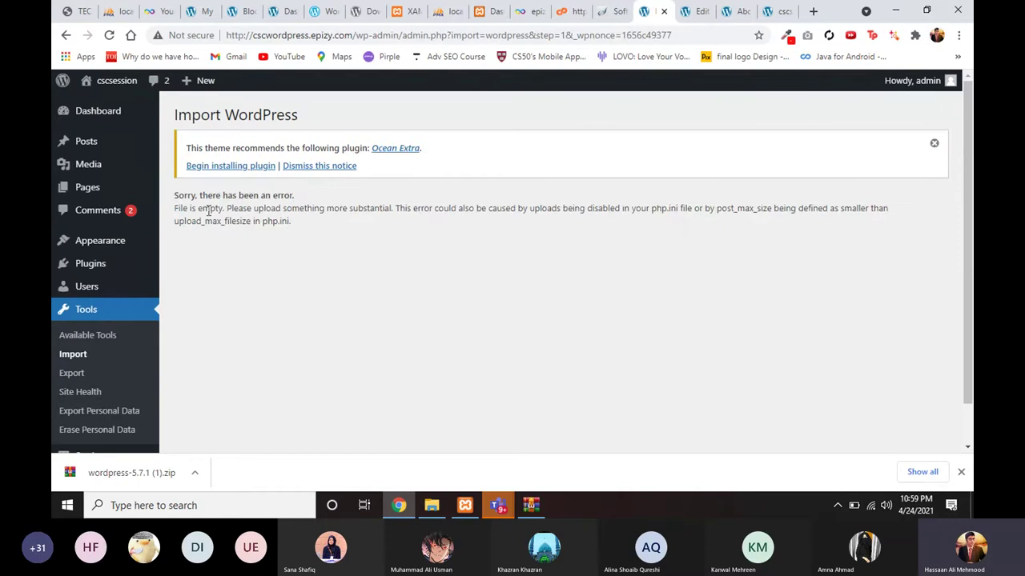
Step: Check the Posts list, then run the WordPress importer again from Tools > Import
mouse_move(129, 168)
left_click(119, 146)
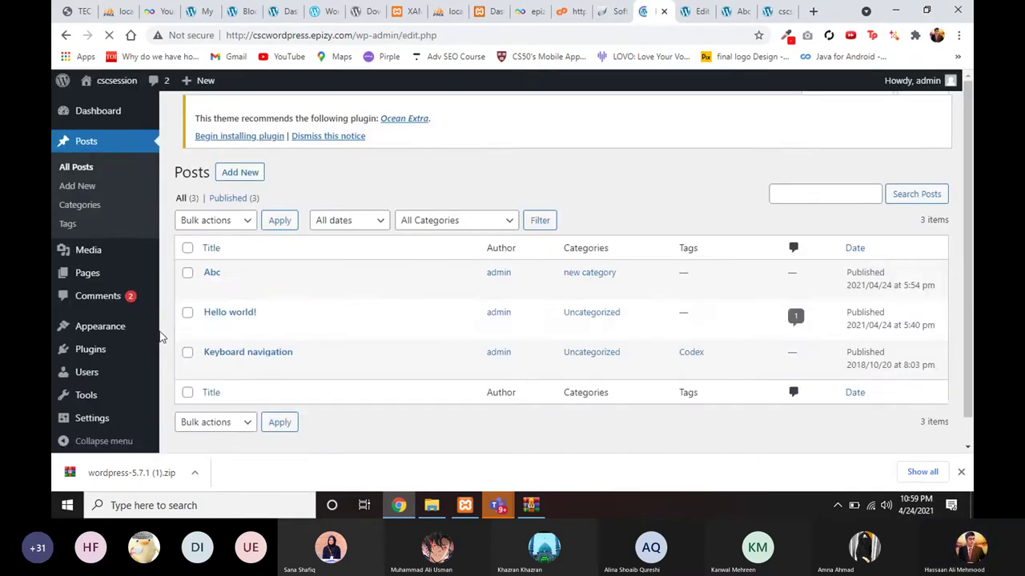
mouse_move(102, 376)
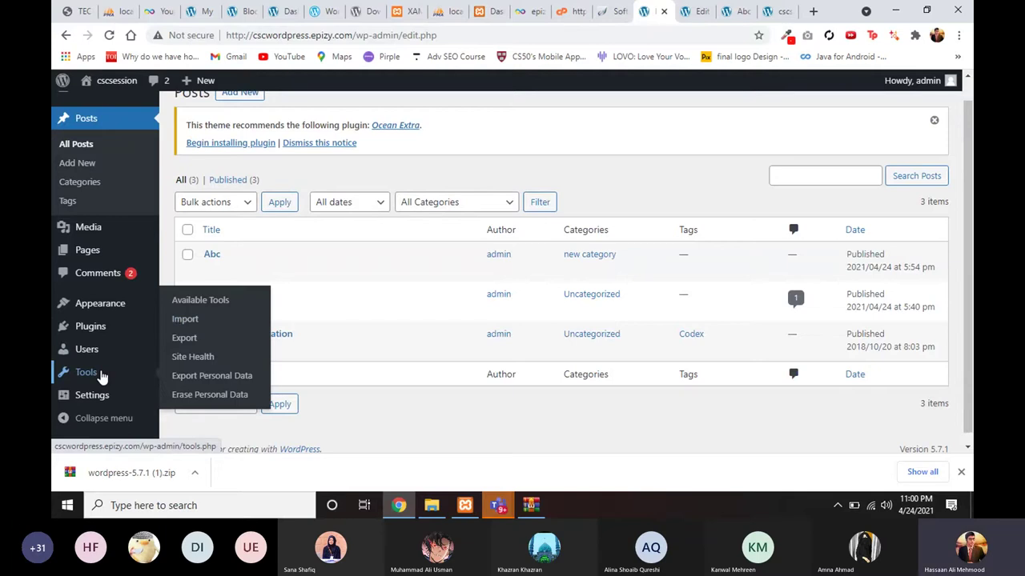
left_click(182, 320)
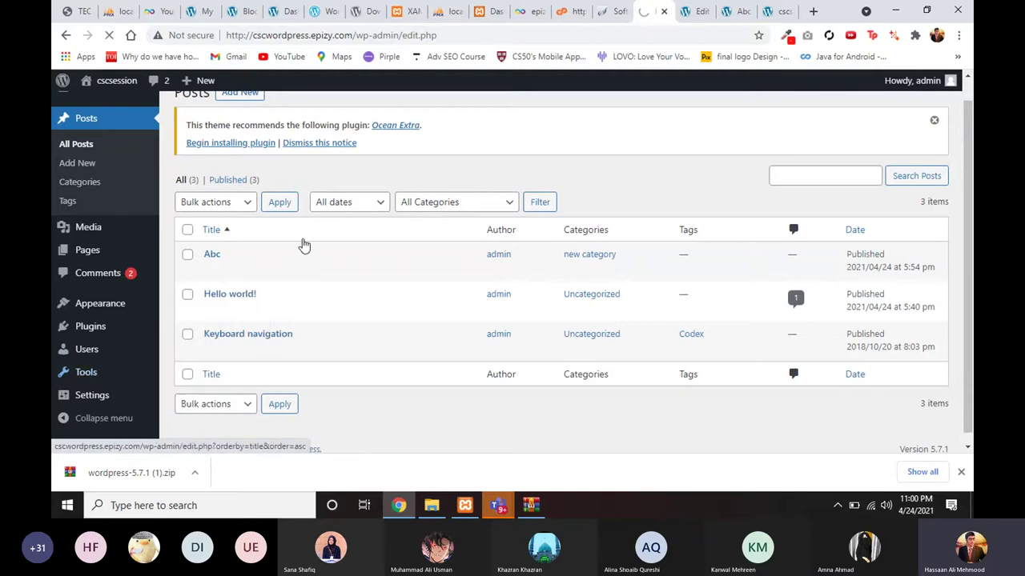
scroll(264, 337, "down", 3)
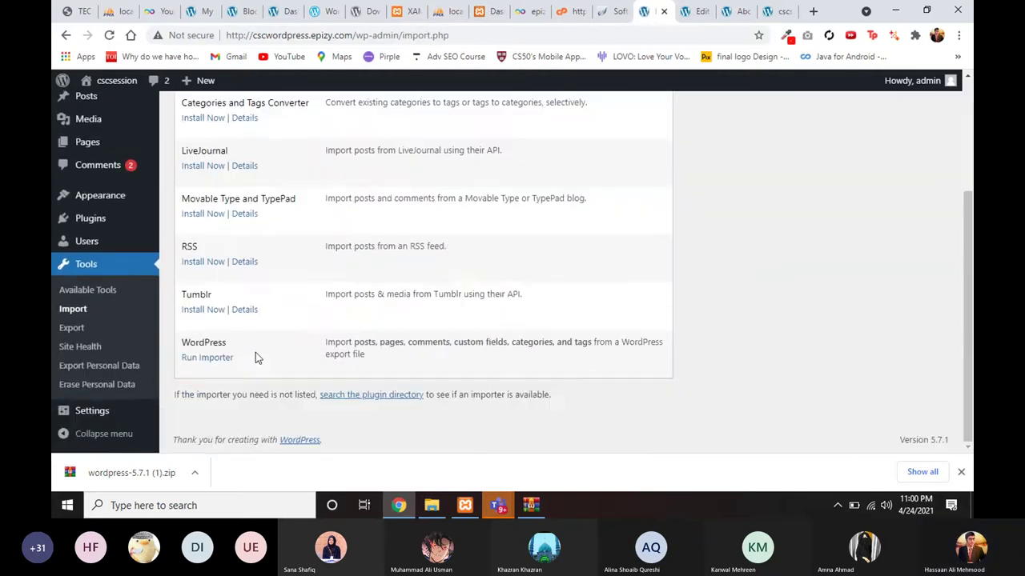
left_click(226, 358)
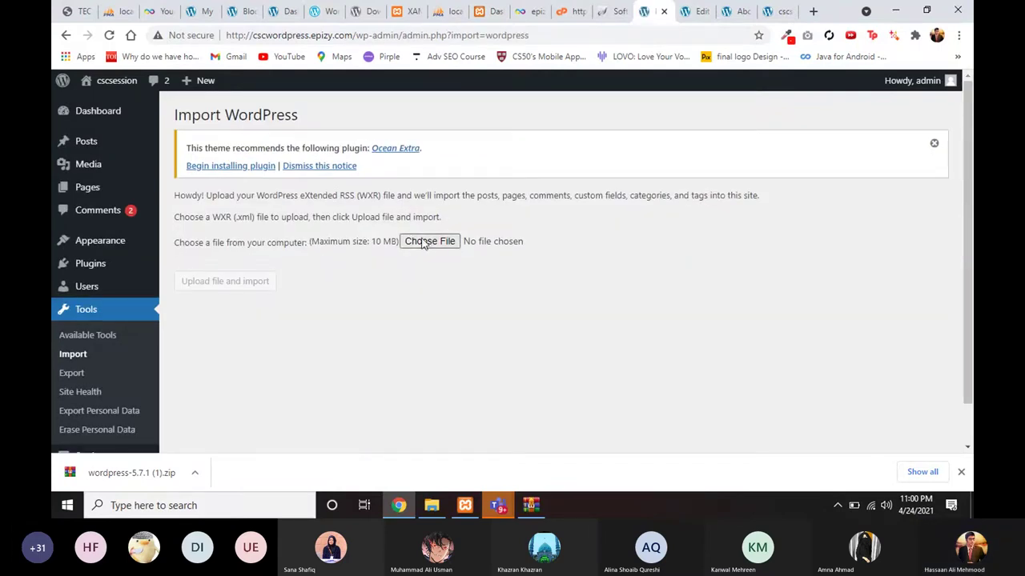
Step: Upload themeunittestdata.wordpress.xml to the WordPress importer
left_click(429, 242)
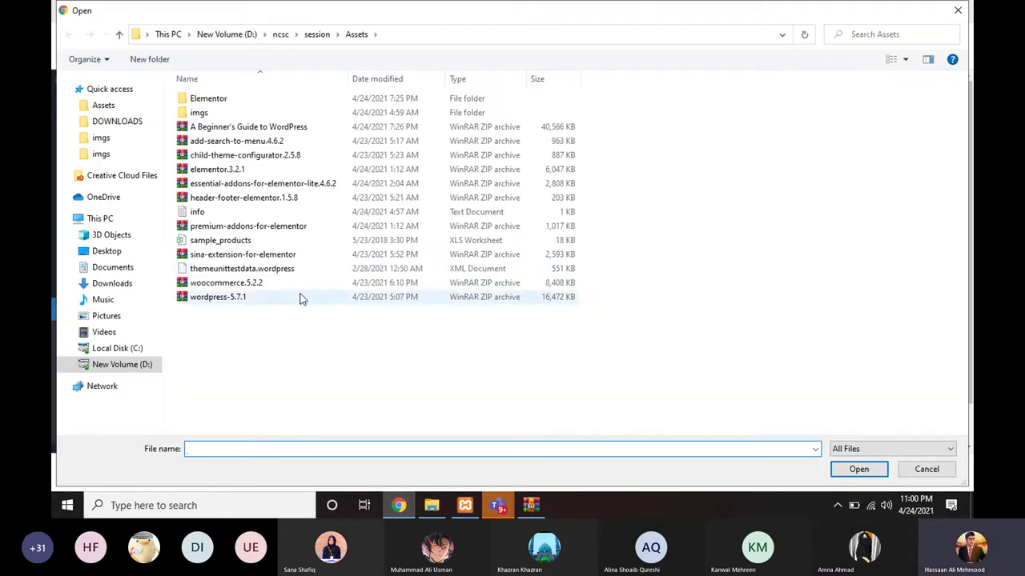
double_click(295, 274)
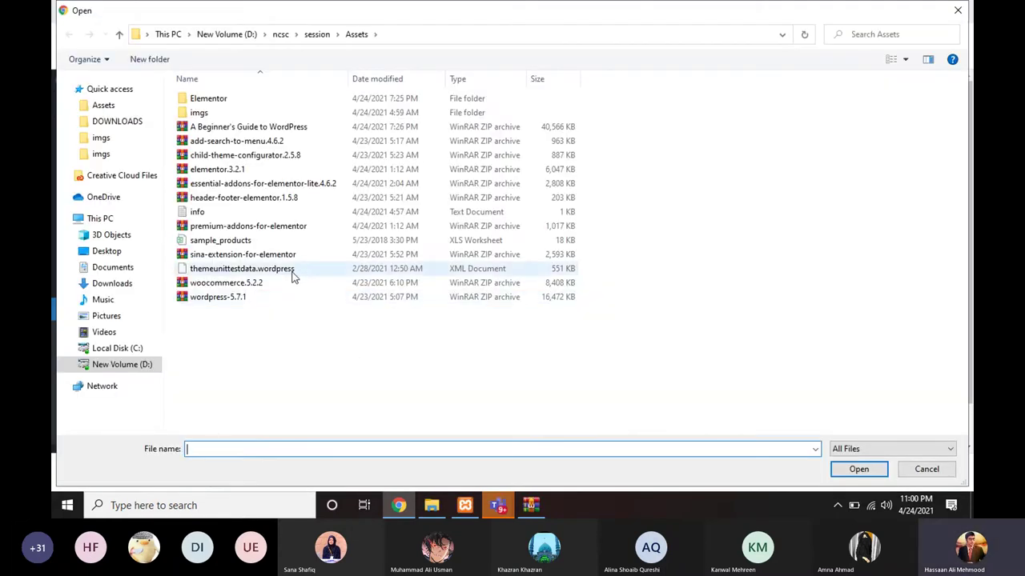
left_click(233, 289)
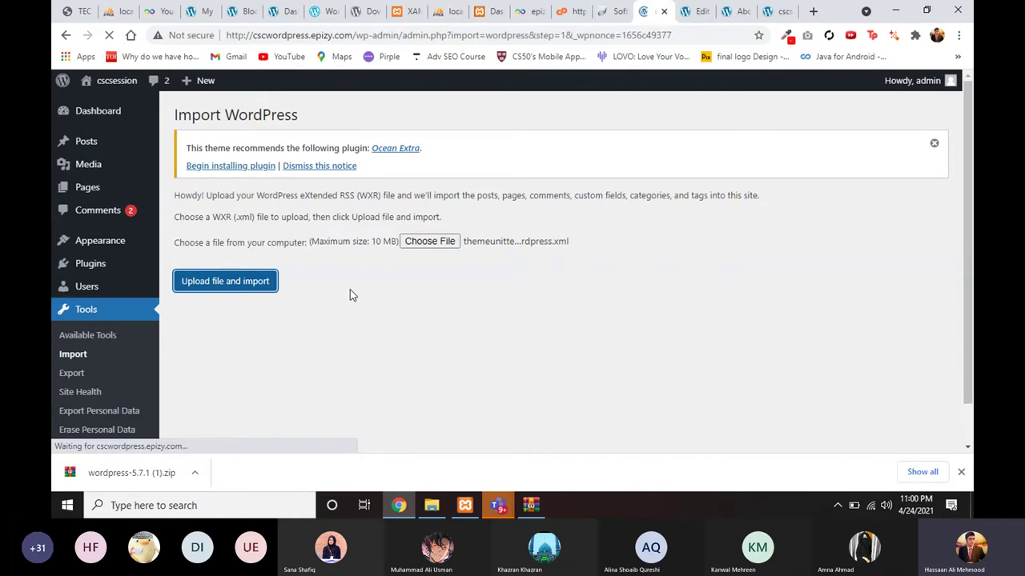
Step: Assign both imported authors to admin, enable downloading file attachments, and submit the import
scroll(349, 295, "down", 1)
left_click(364, 264)
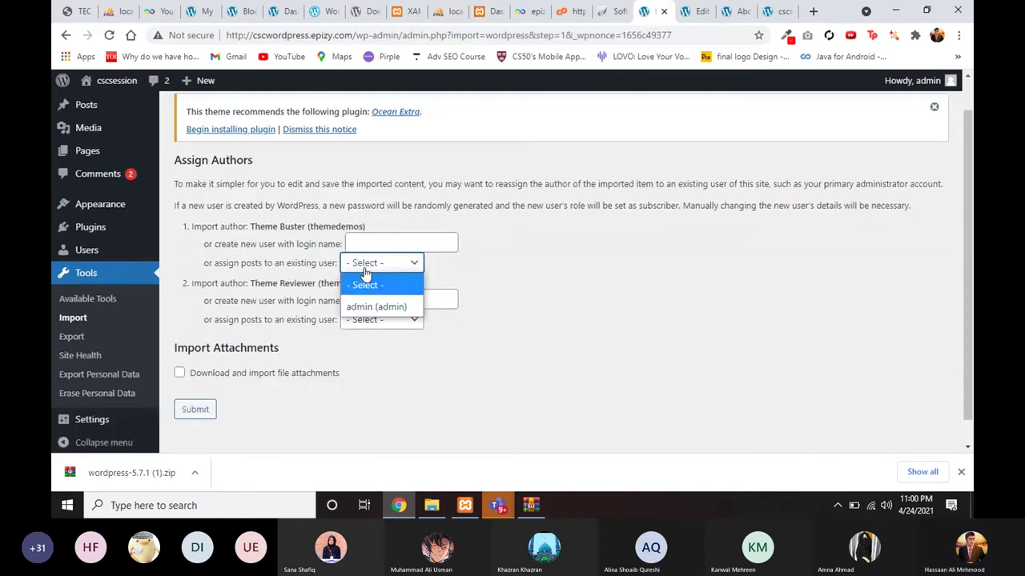
left_click(361, 302)
left_click(381, 319)
left_click(365, 359)
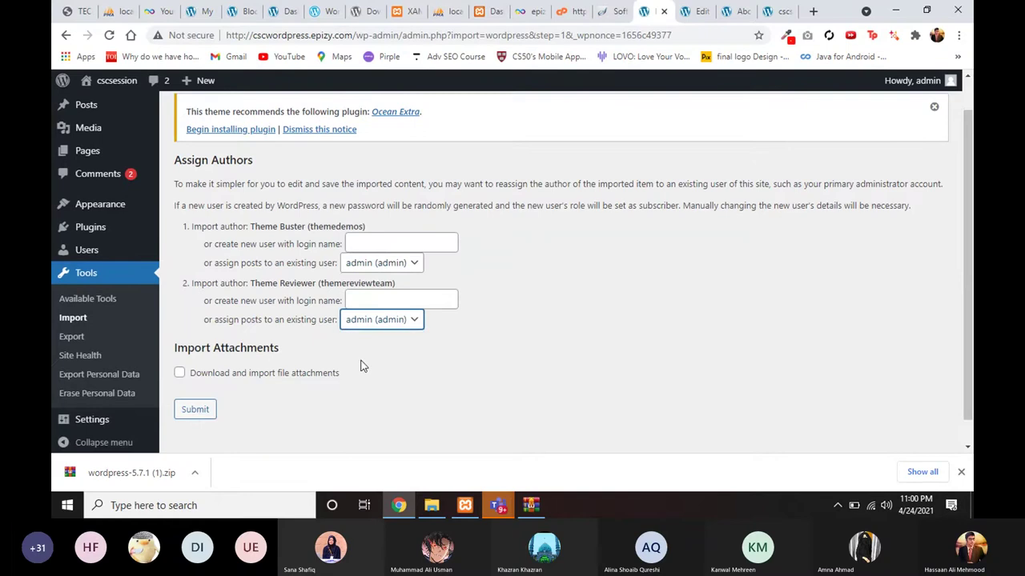
left_click(237, 375)
left_click(201, 408)
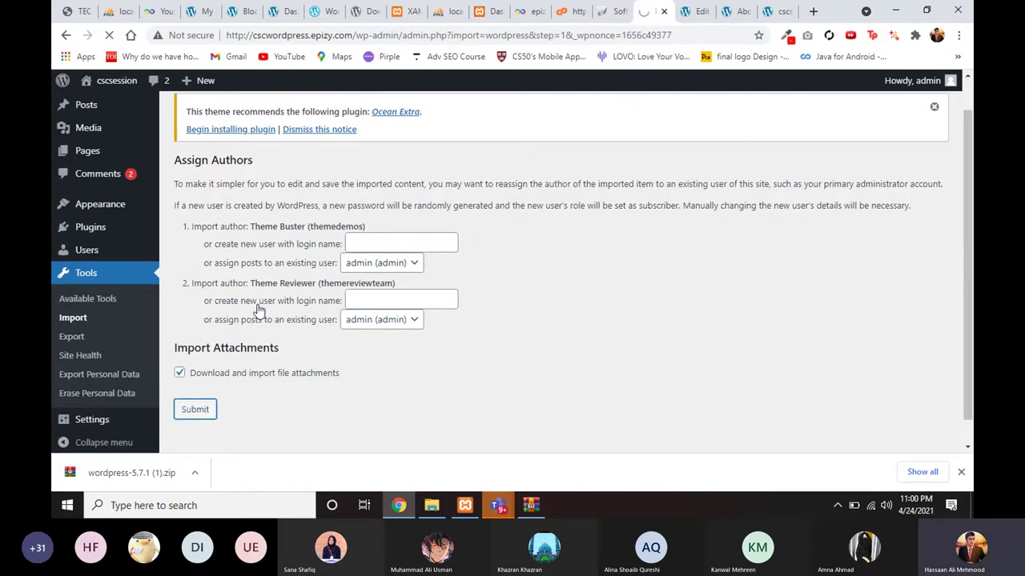
scroll(259, 310, "up", 2)
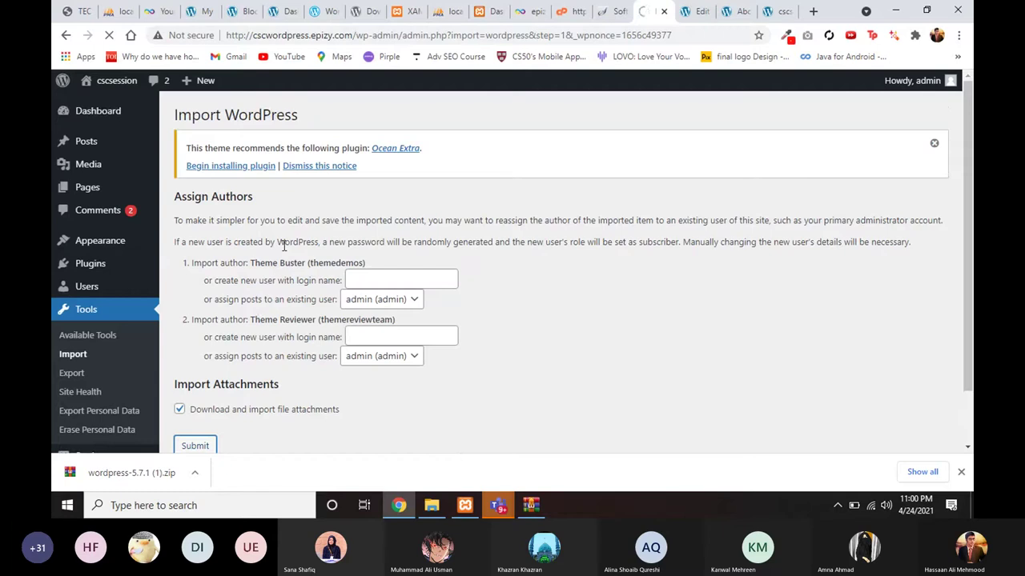
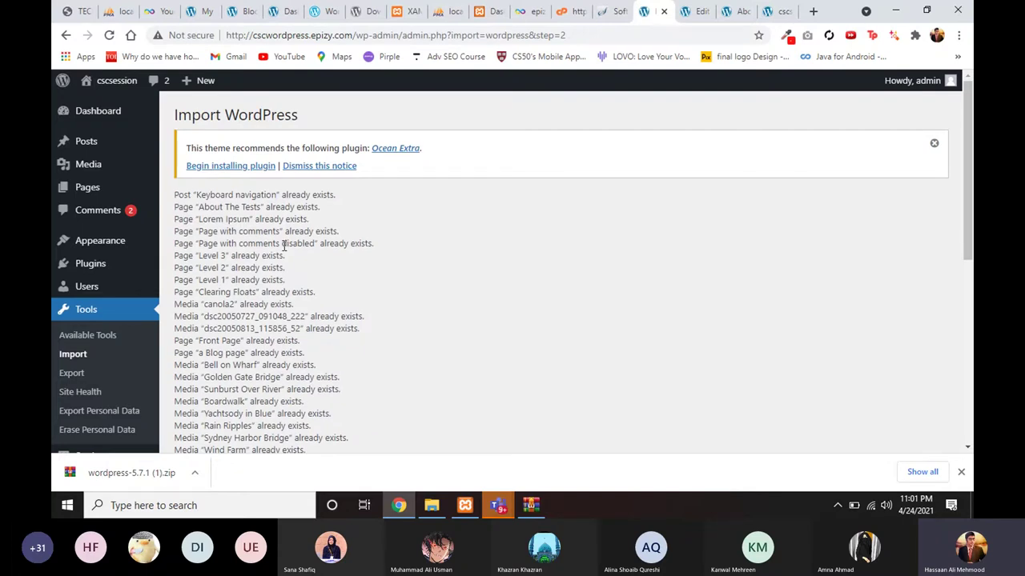
Step: Scroll through the All Posts list, then bring up the Abc post on the live site
scroll(253, 349, "down", 5)
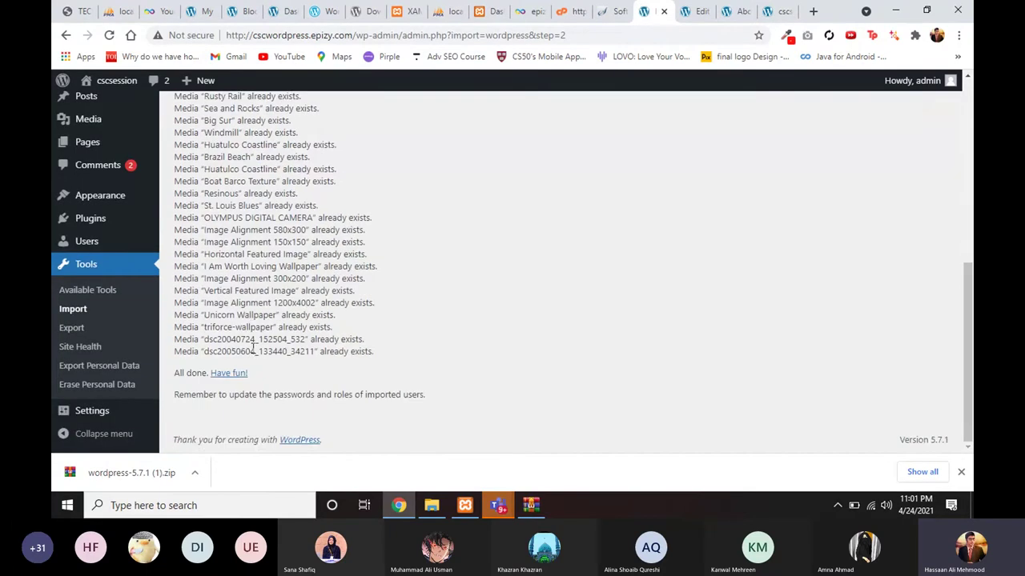
scroll(253, 349, "up", 10)
mouse_move(90, 141)
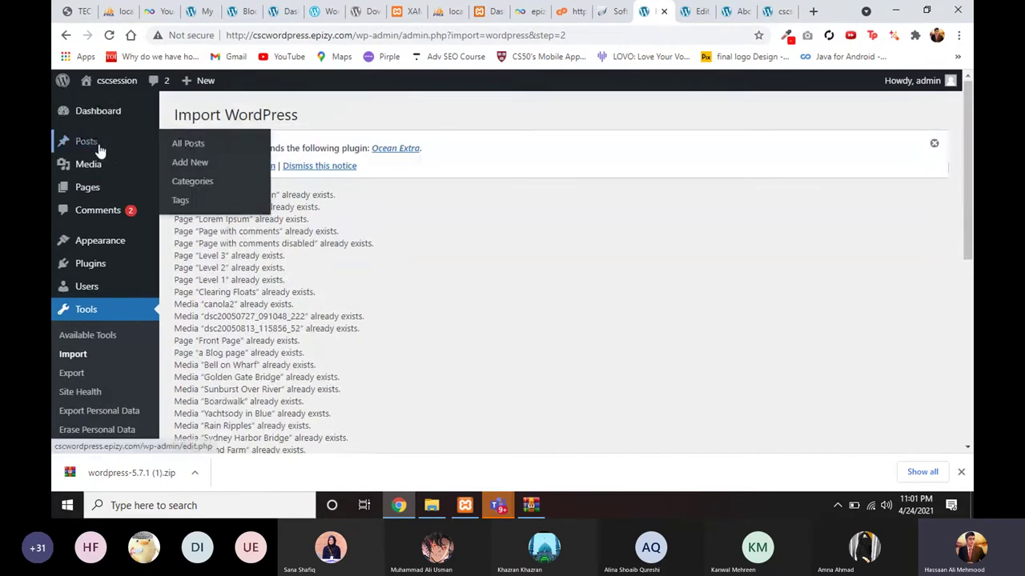
left_click(188, 146)
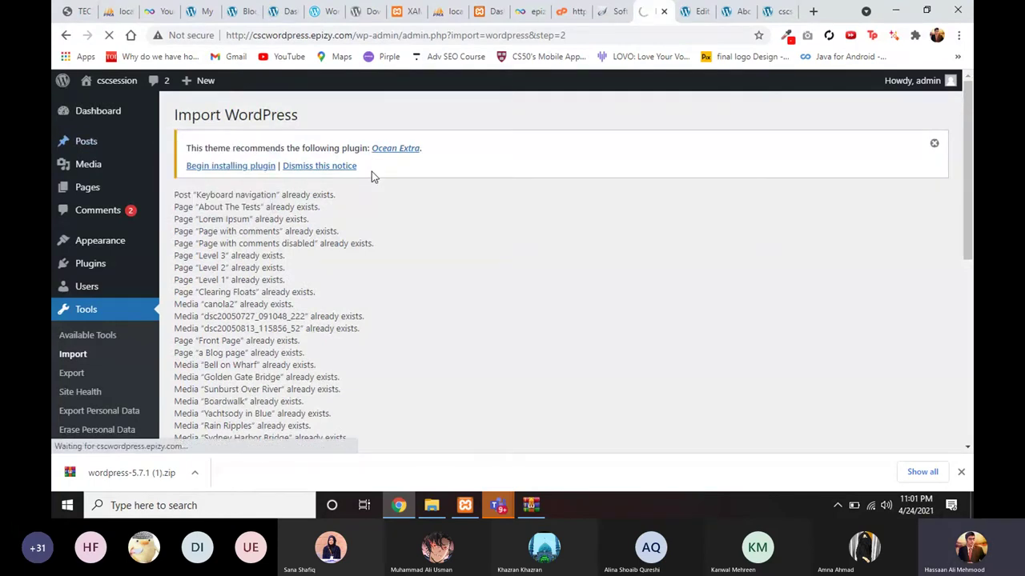
scroll(350, 342, "down", 2)
scroll(351, 340, "down", 5)
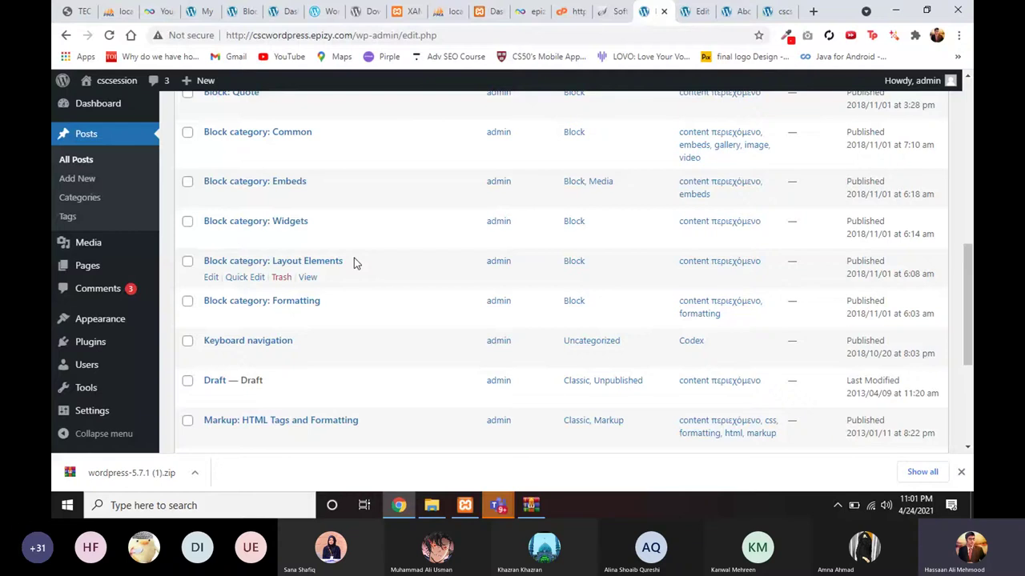
key("ctrl+Tab")
key("ctrl+Tab")
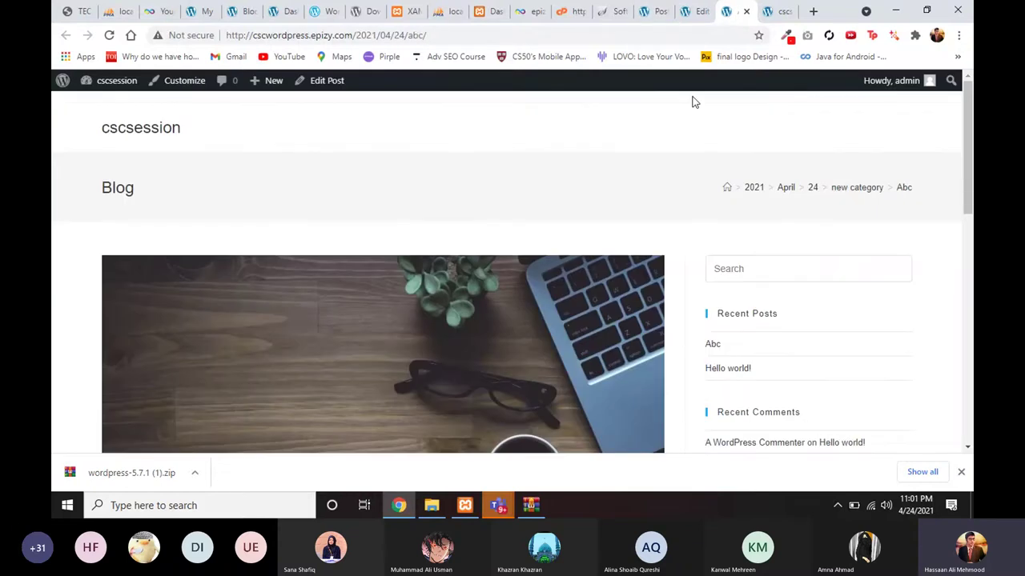
Step: Reload the Abc post on the live site and scroll through it
key("F5")
scroll(222, 184, "down", 2)
scroll(218, 186, "down", 3)
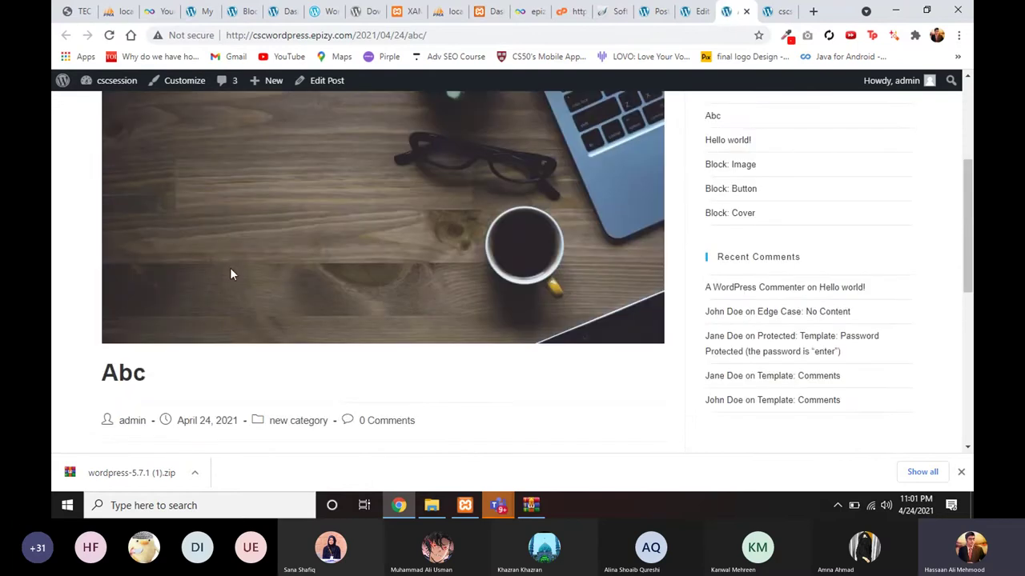
scroll(229, 272, "down", 1)
scroll(229, 271, "up", 5)
Step: Browse the imported demo posts on the cscsession home page, then return to the older Hello world! tab
left_click(144, 128)
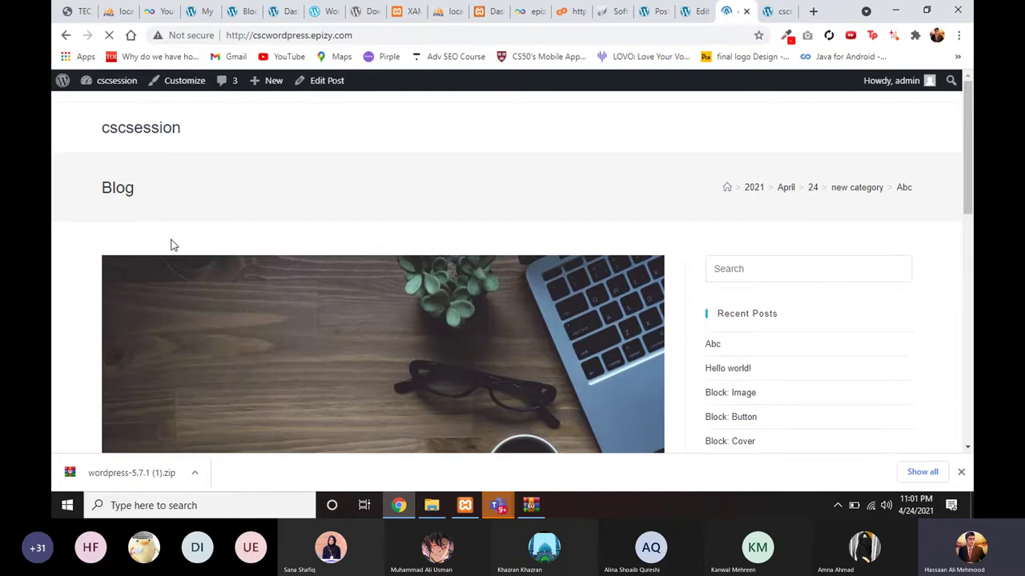
scroll(224, 295, "down", 15)
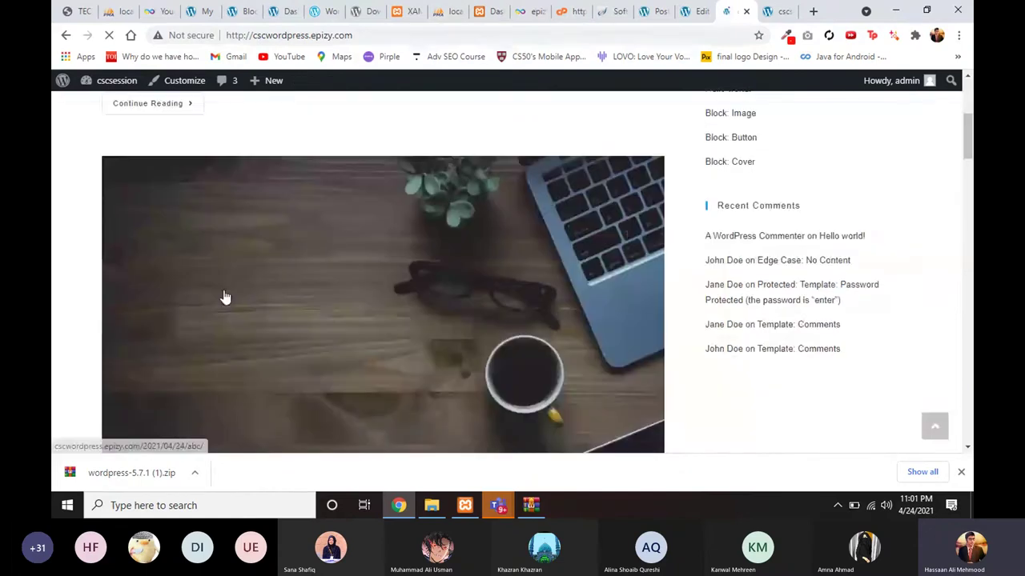
scroll(224, 293, "up", 1)
scroll(224, 297, "up", 3)
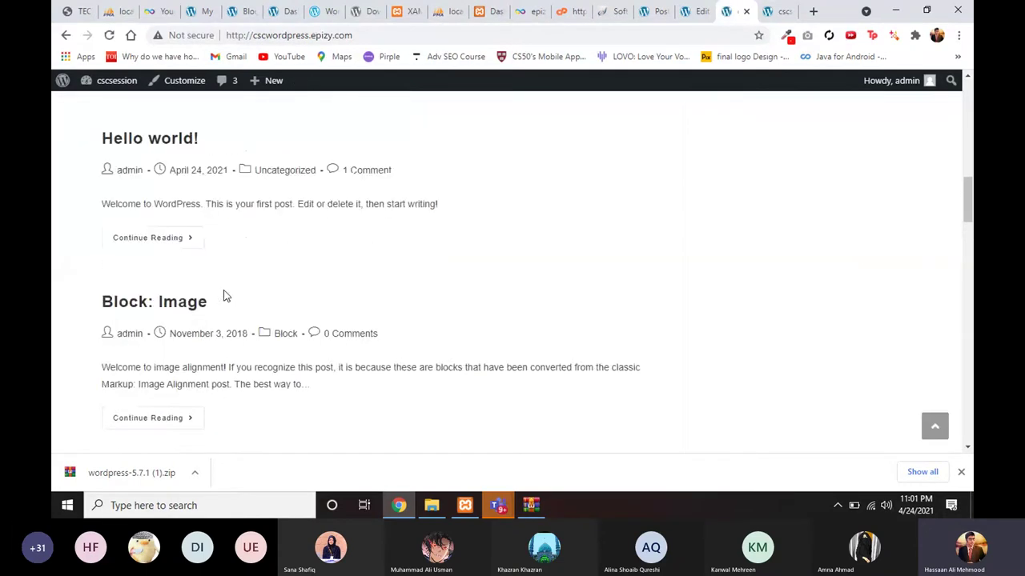
scroll(224, 296, "up", 7)
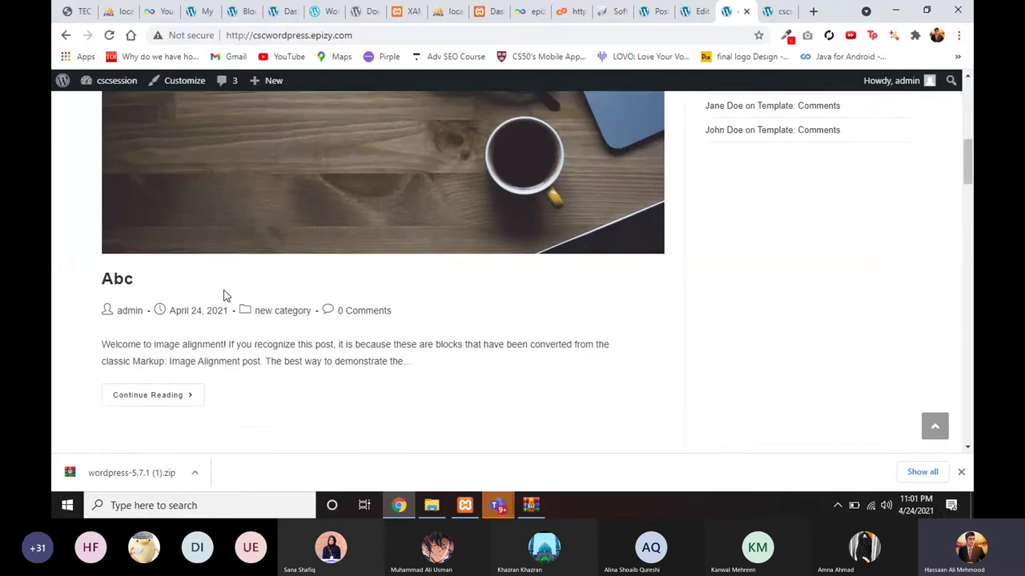
scroll(223, 295, "up", 1)
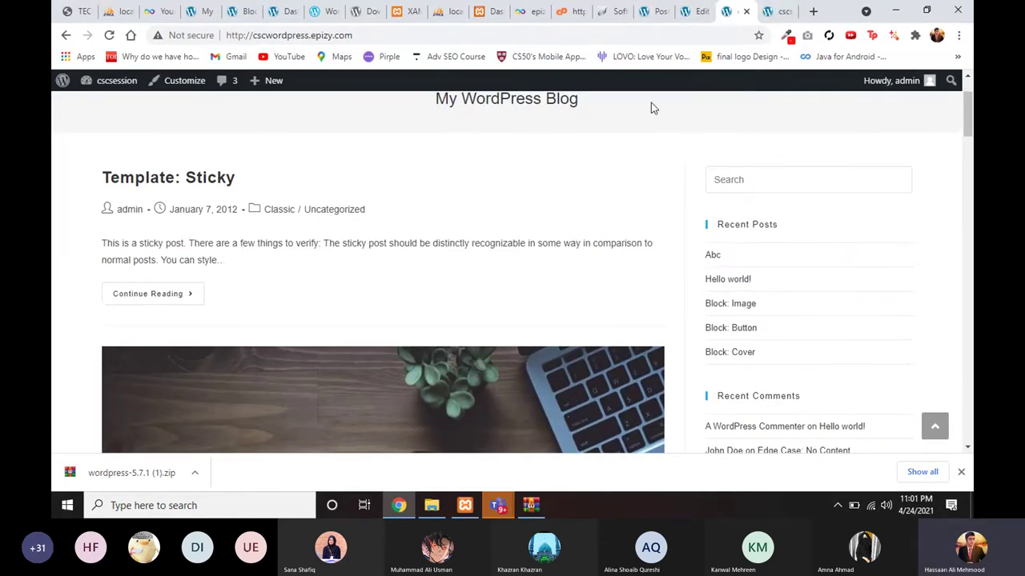
scroll(651, 103, "down", 1)
scroll(542, 201, "down", 2)
scroll(542, 200, "down", 6)
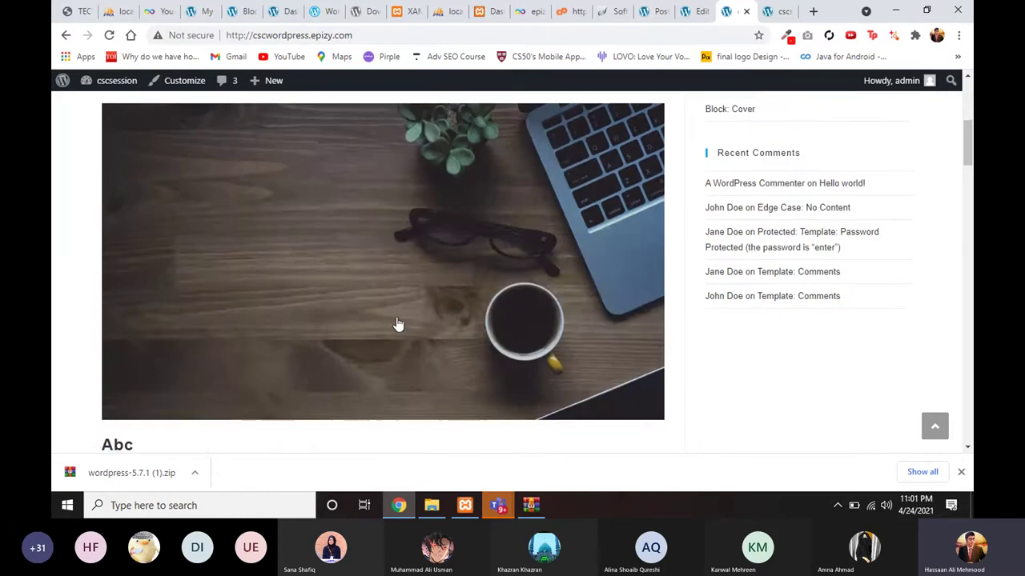
scroll(184, 272, "down", 2)
scroll(171, 303, "up", 4)
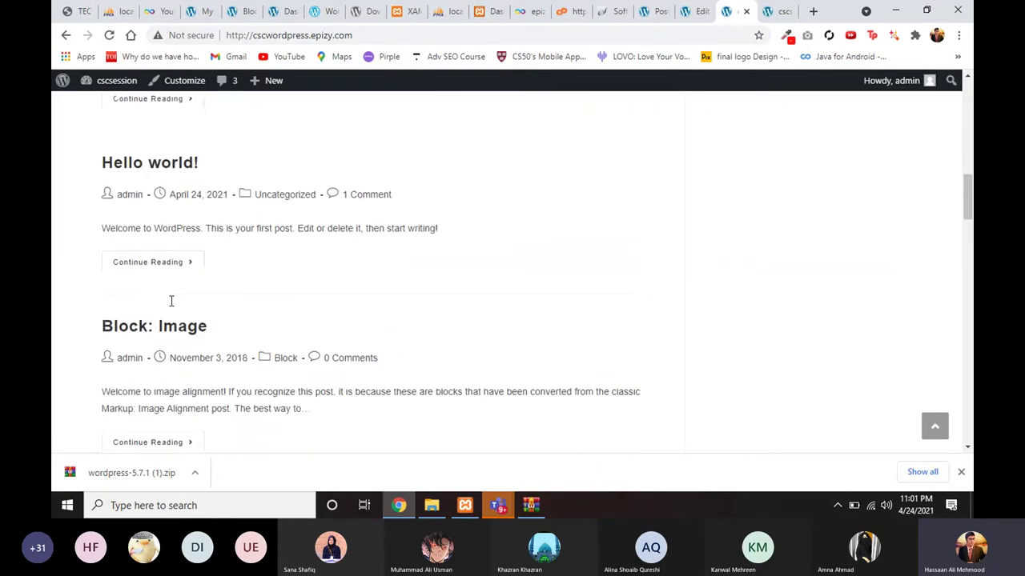
scroll(188, 320, "down", 4)
scroll(200, 304, "down", 2)
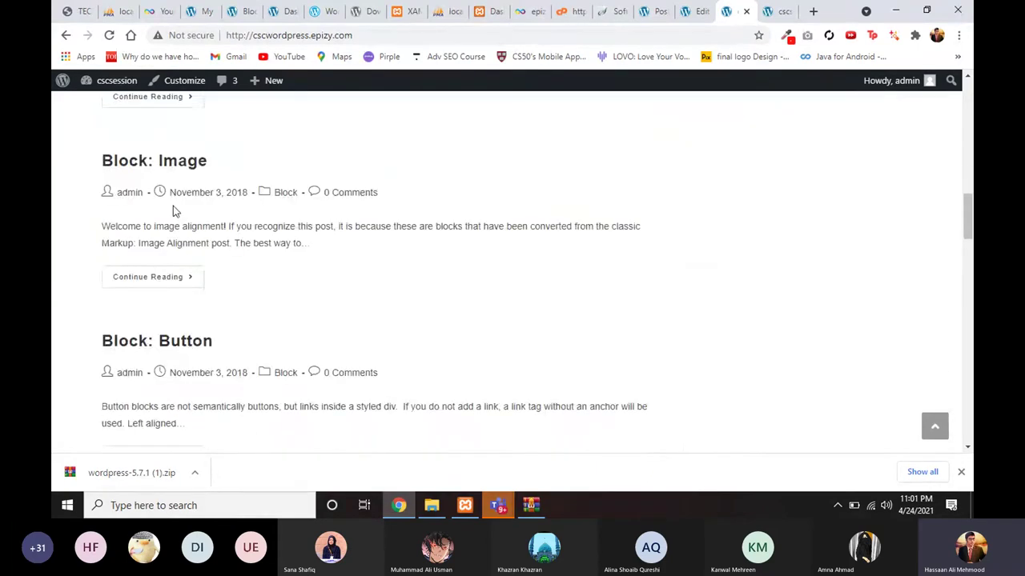
scroll(197, 243, "down", 5)
scroll(193, 247, "down", 2)
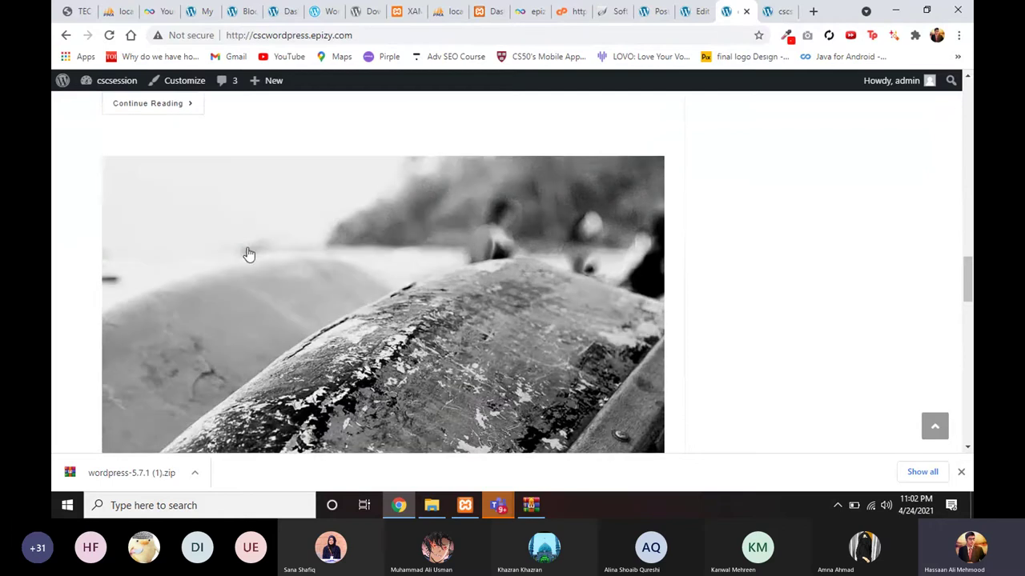
scroll(247, 254, "down", 5)
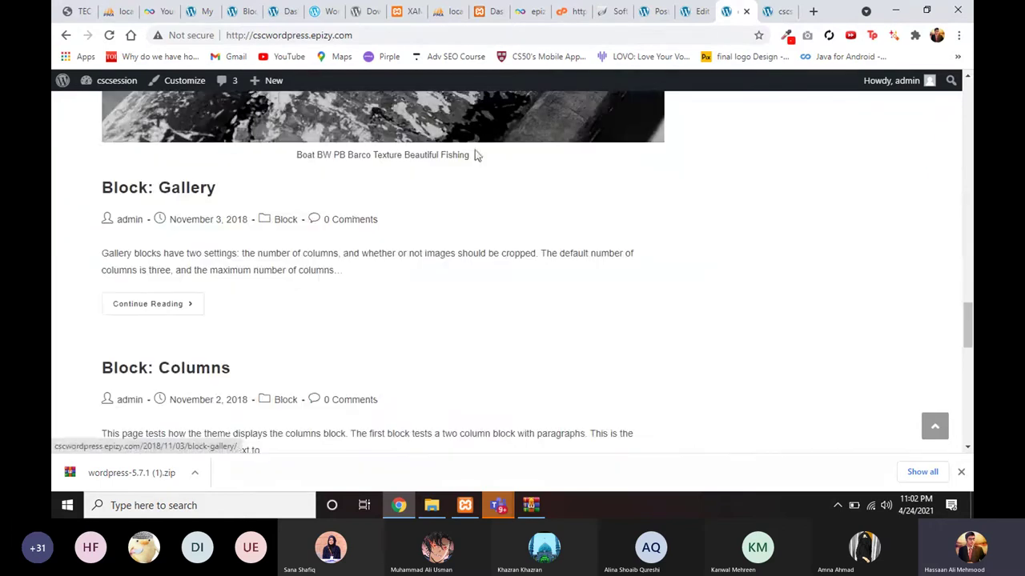
left_click(699, 12)
Step: Load wpsession.hassaanali.com in the older tab and scroll through its posts, like Block: Image
left_click(773, 11)
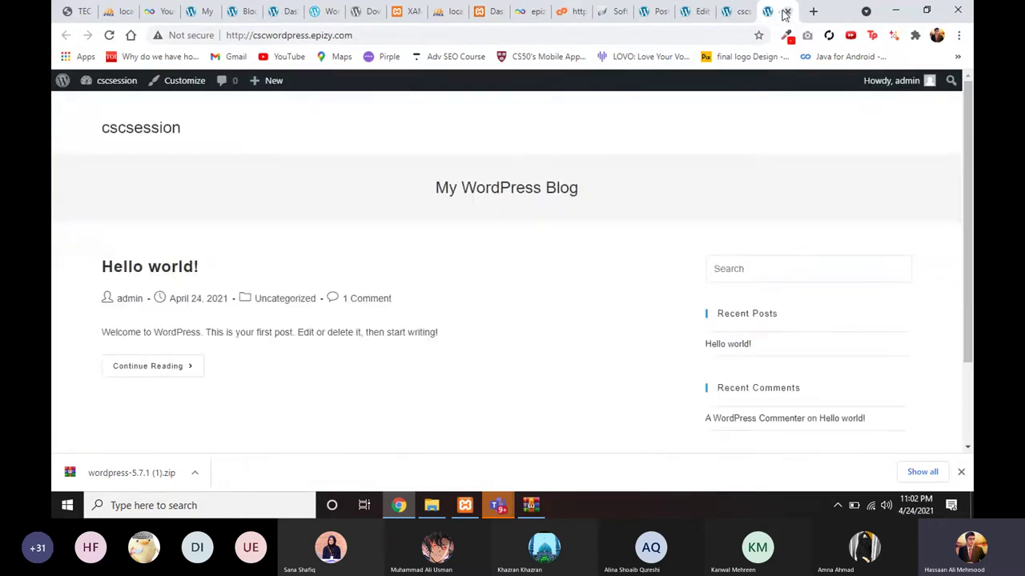
left_click(418, 34)
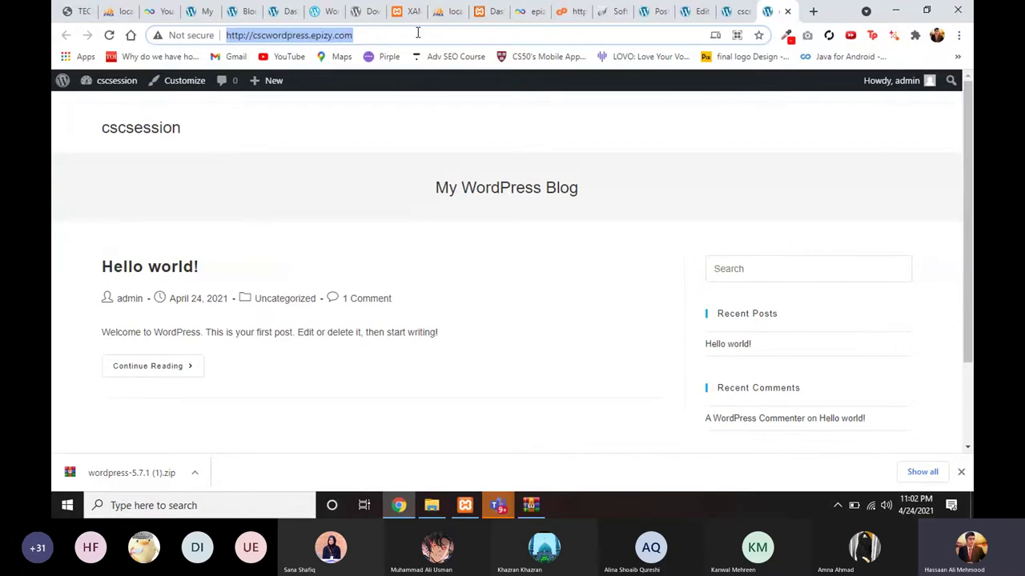
type("wpsess")
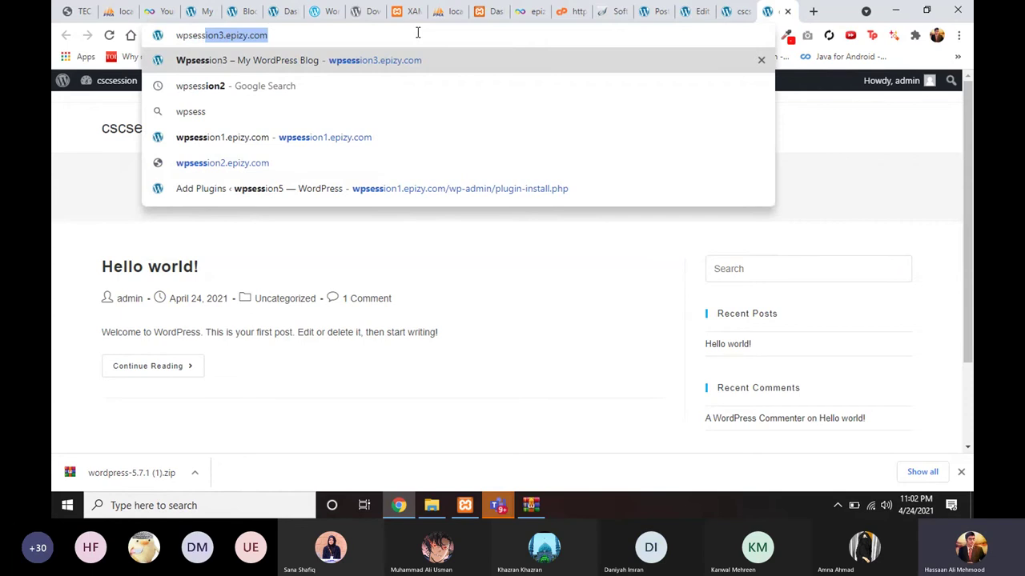
type("ion")
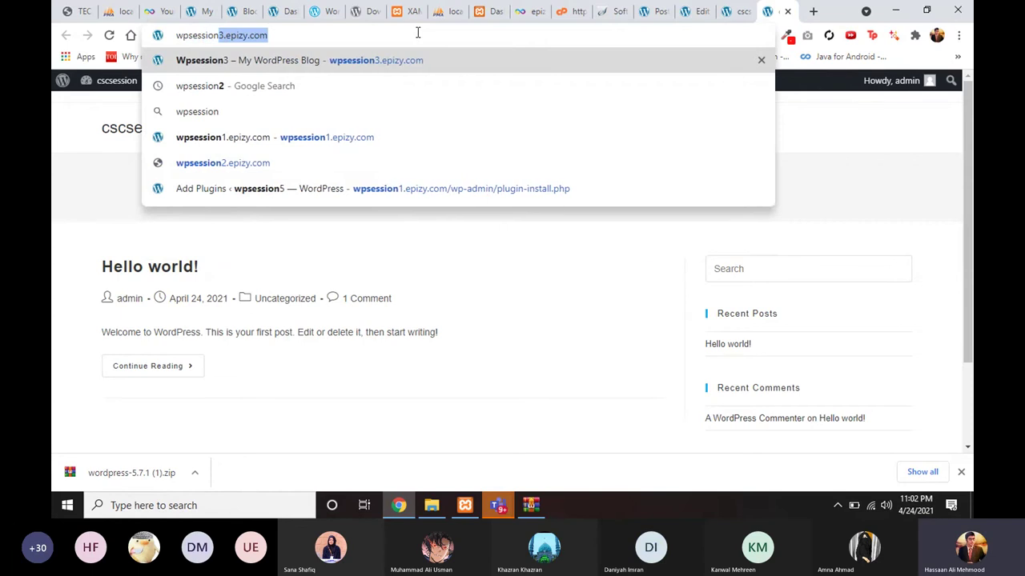
type(".hass")
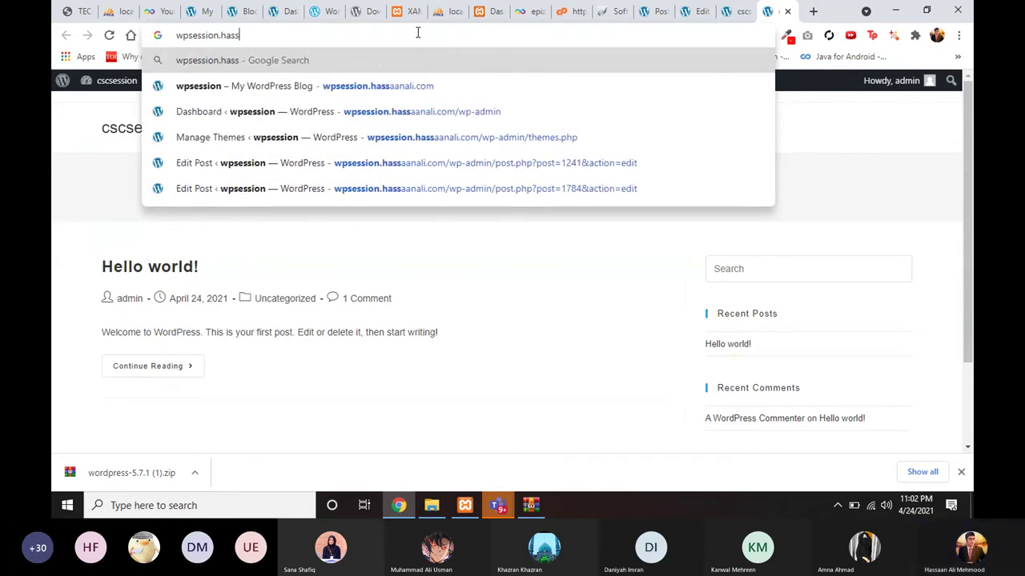
key("Down")
key("Return")
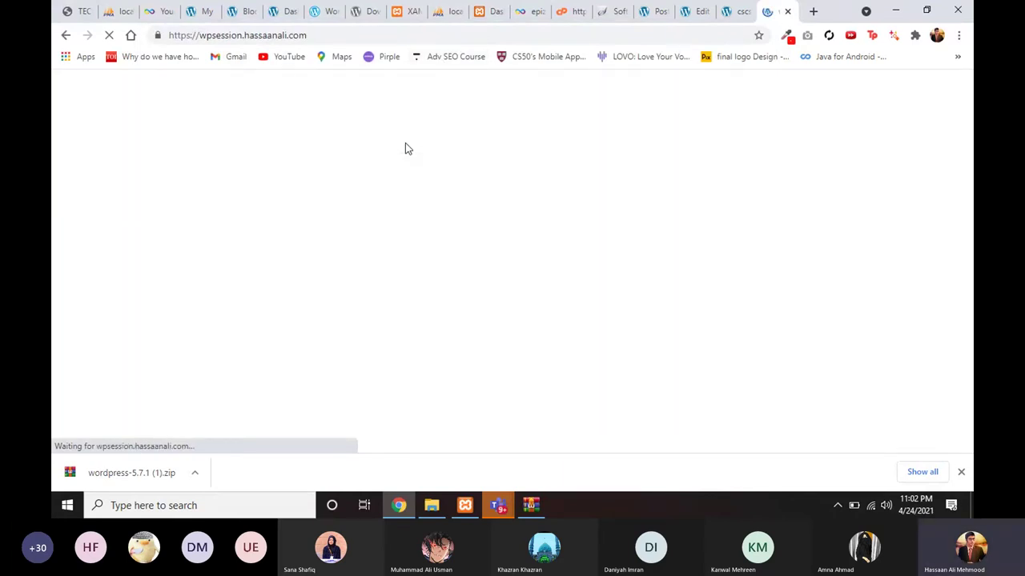
scroll(378, 287, "down", 3)
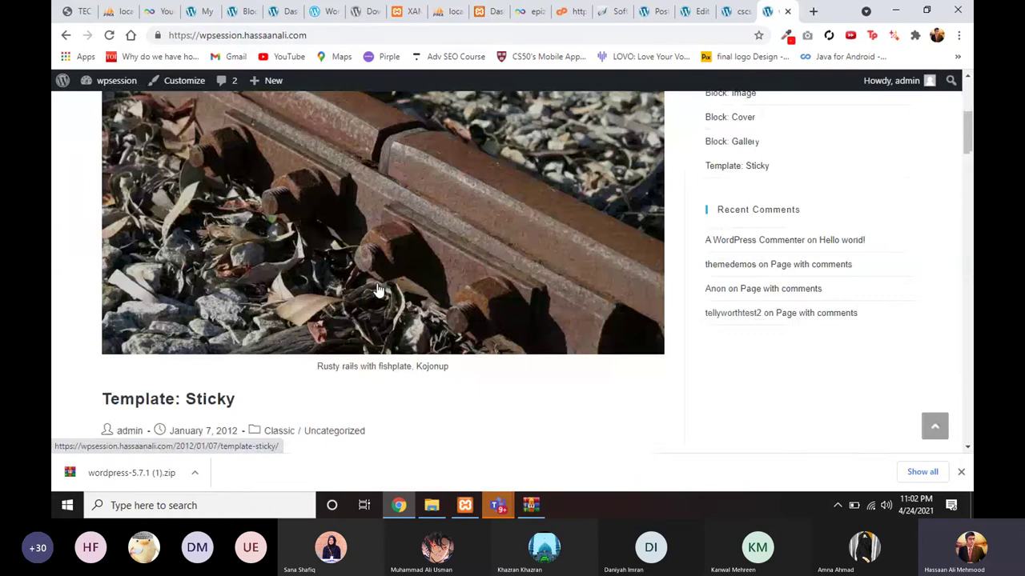
scroll(268, 356, "down", 8)
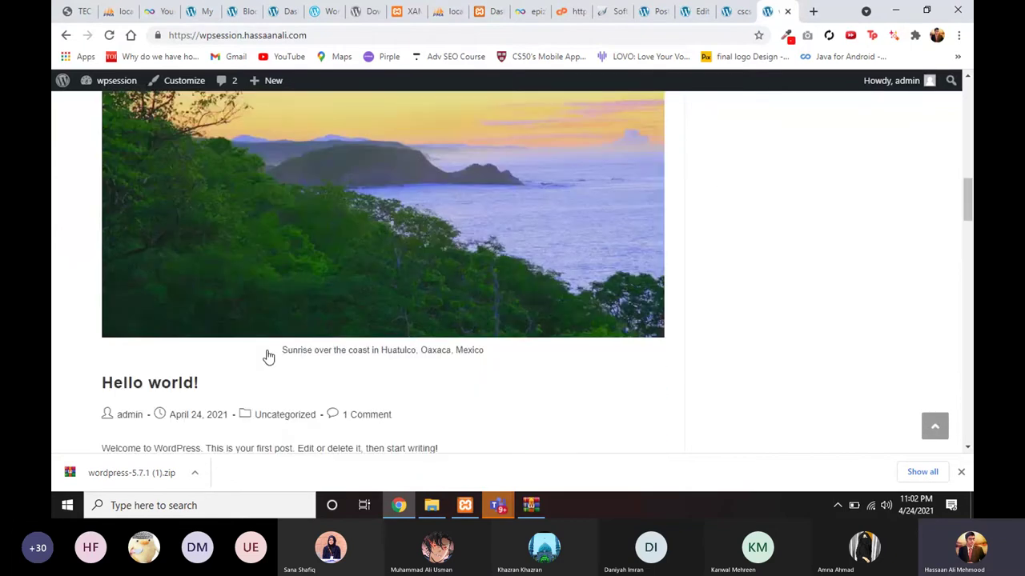
scroll(268, 357, "down", 10)
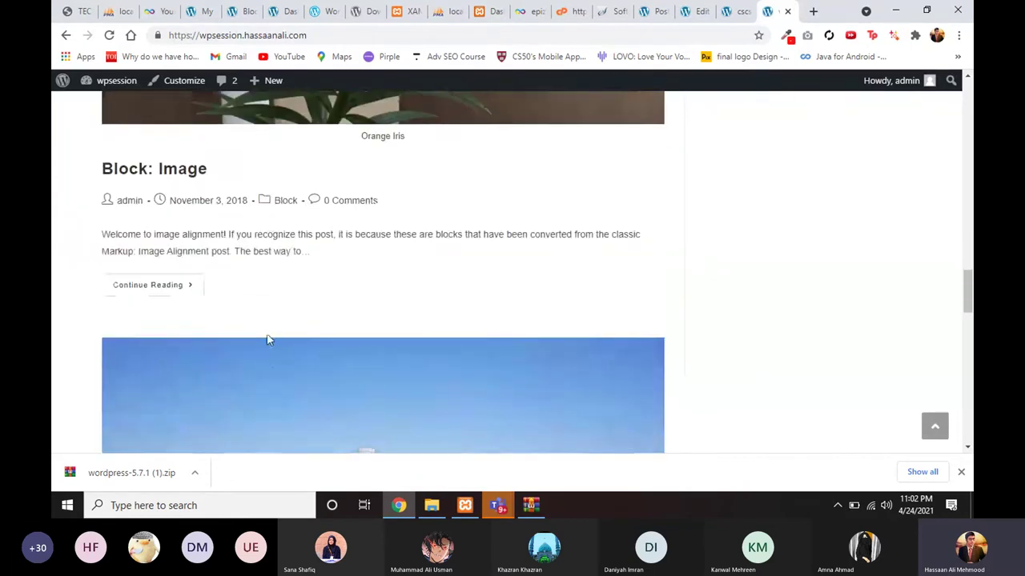
scroll(266, 333, "down", 3)
scroll(266, 333, "up", 5)
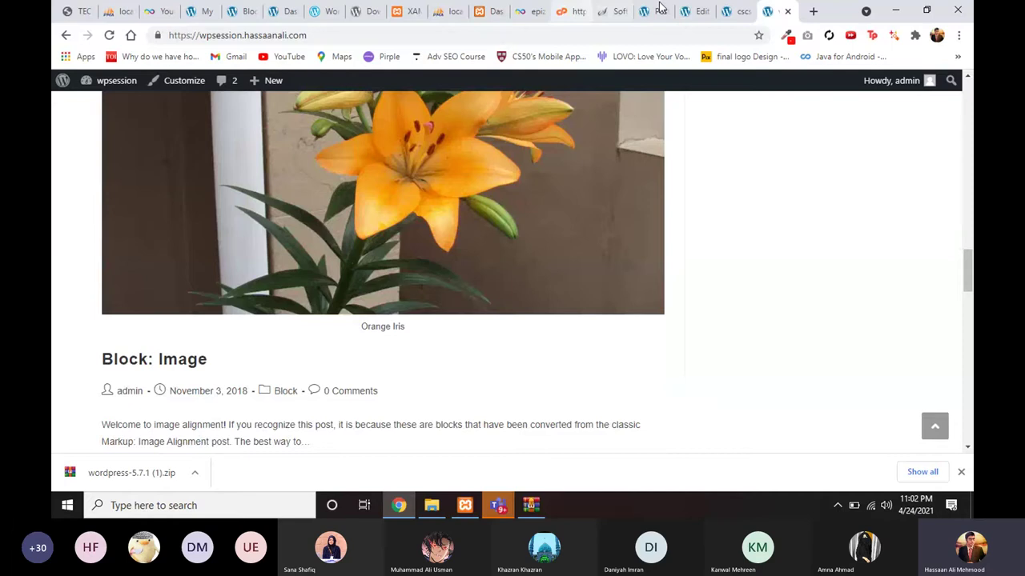
Step: Scroll through the cscwordpress blog posts
left_click(730, 16)
scroll(508, 339, "down", 2)
scroll(507, 339, "up", 8)
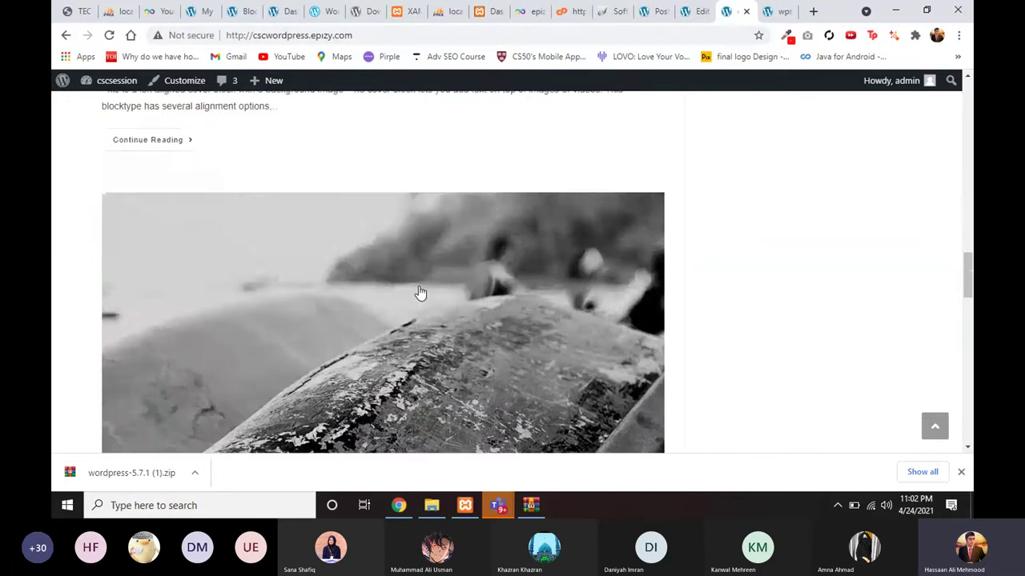
scroll(421, 293, "up", 7)
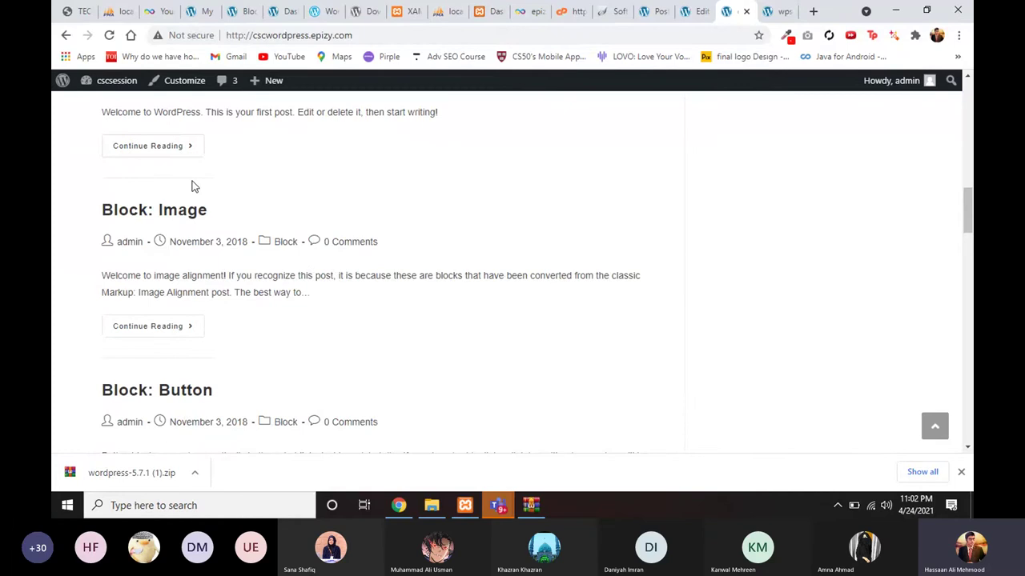
scroll(192, 187, "up", 8)
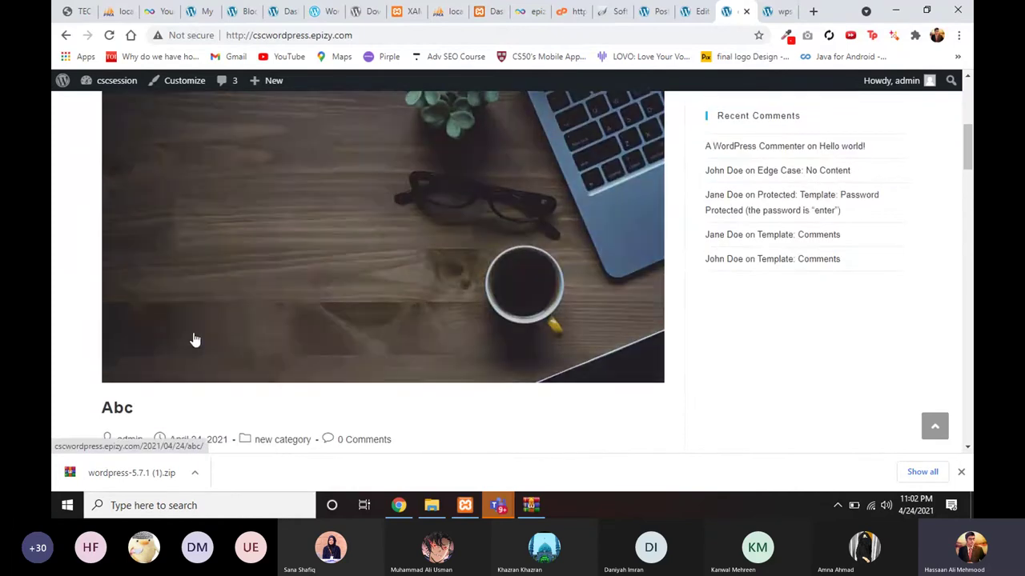
scroll(195, 340, "down", 12)
scroll(194, 341, "up", 3)
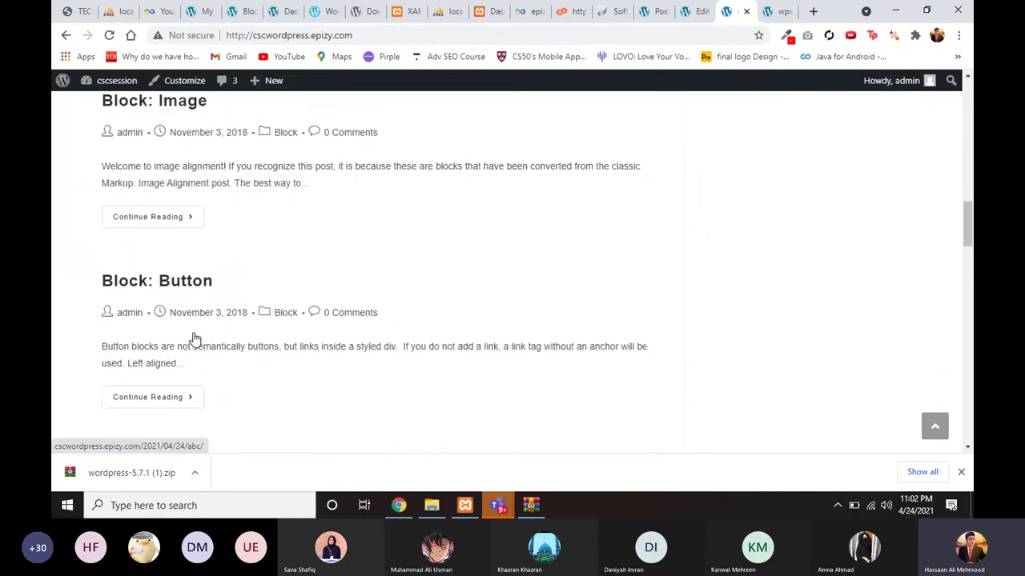
scroll(200, 280, "up", 4)
scroll(206, 222, "up", 4)
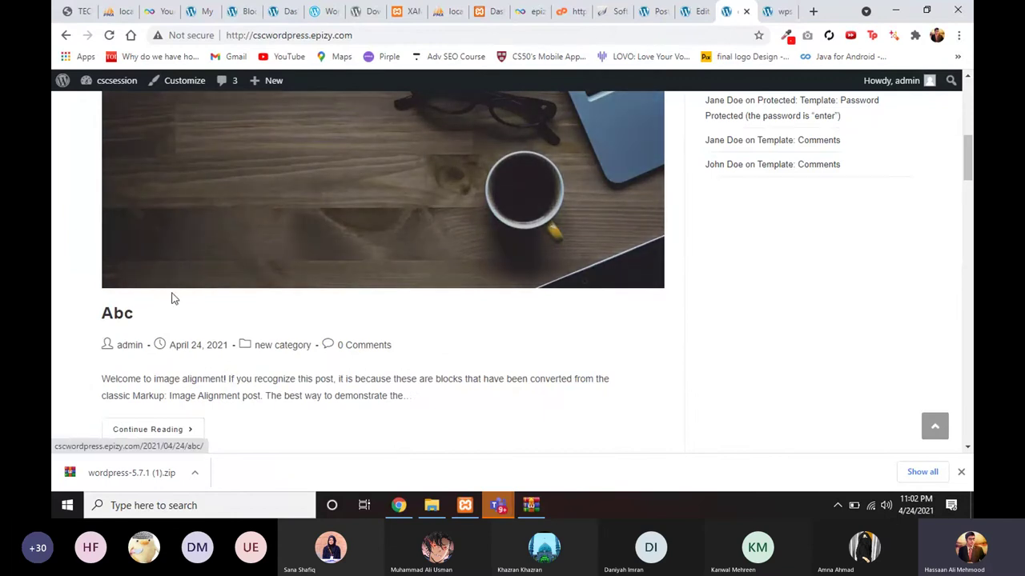
scroll(175, 299, "down", 3)
Step: Check the Wemune Block category and home pages, then return to the wpsession blog
left_click(239, 13)
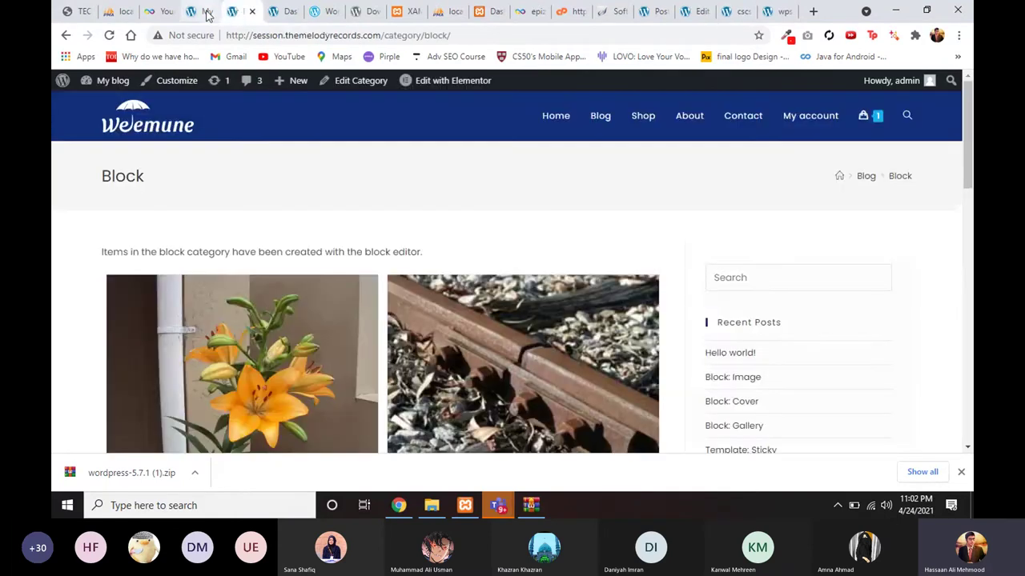
left_click(202, 12)
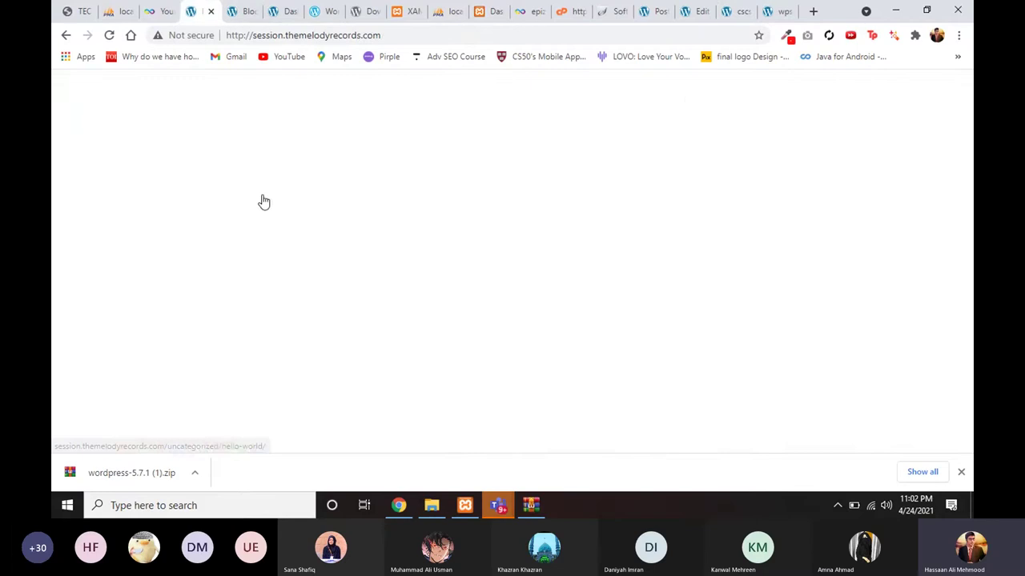
scroll(260, 159, "up", 2)
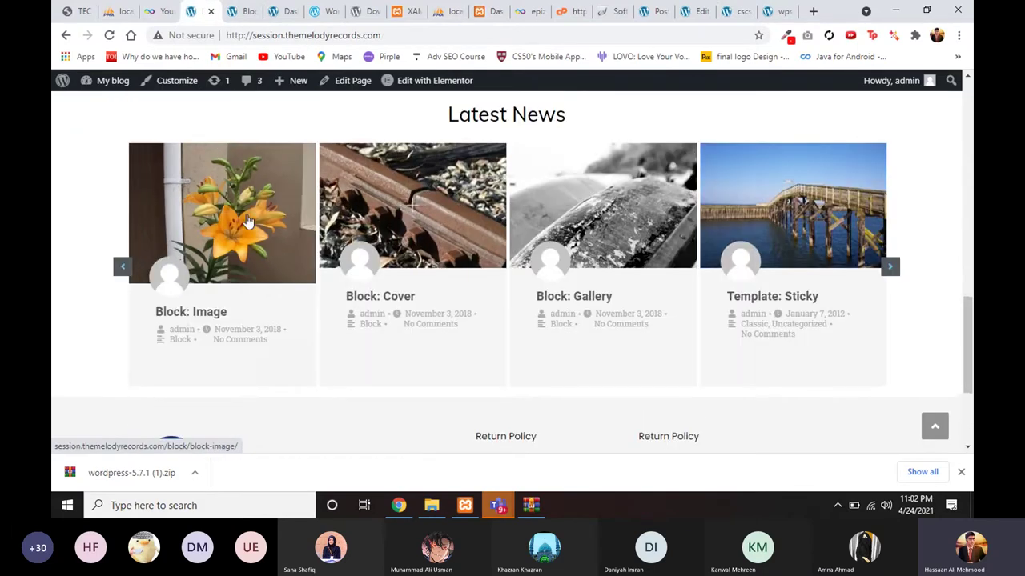
scroll(535, 218, "up", 1)
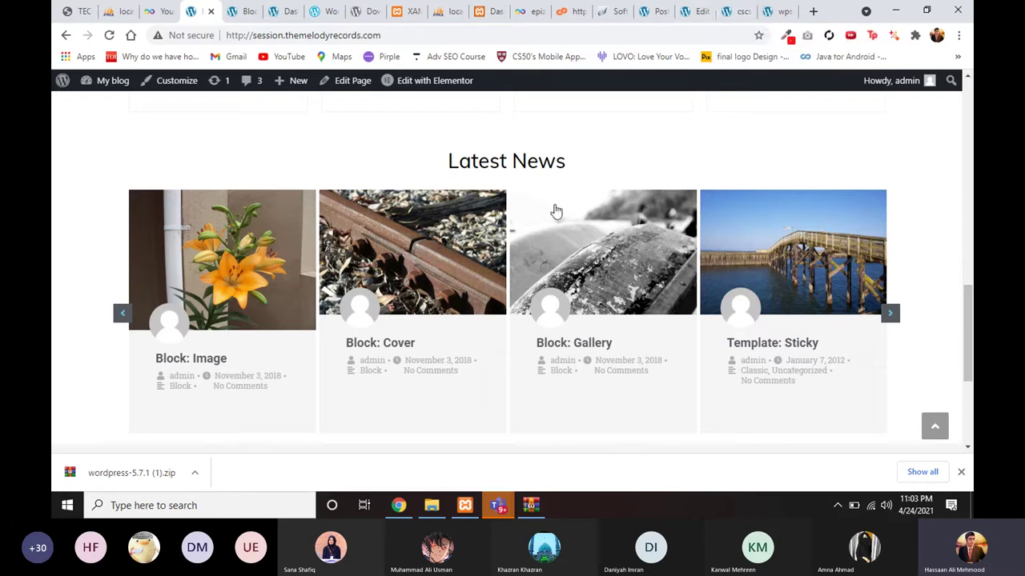
scroll(553, 210, "up", 2)
left_click(726, 13)
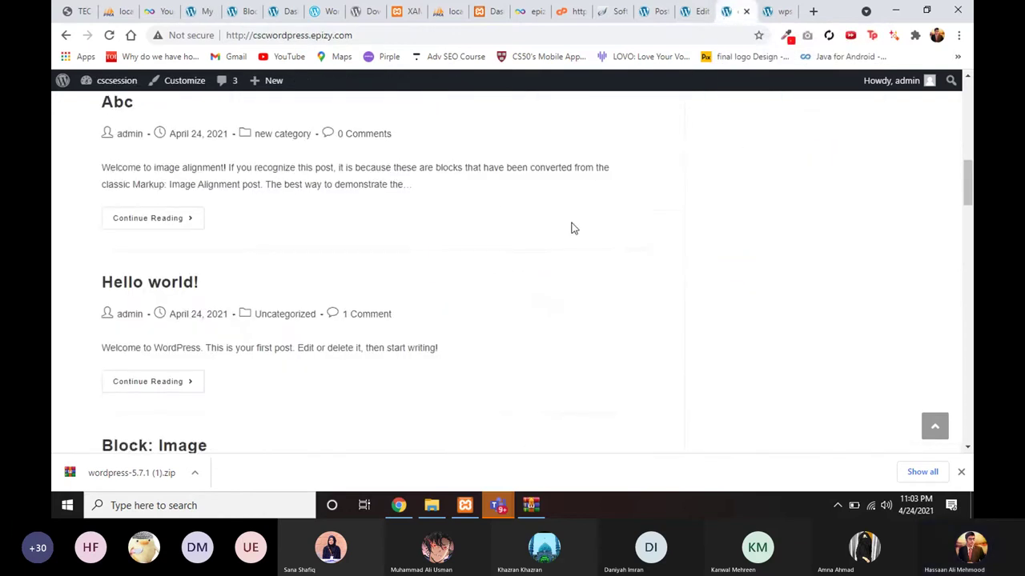
scroll(572, 226, "up", 5)
left_click(767, 11)
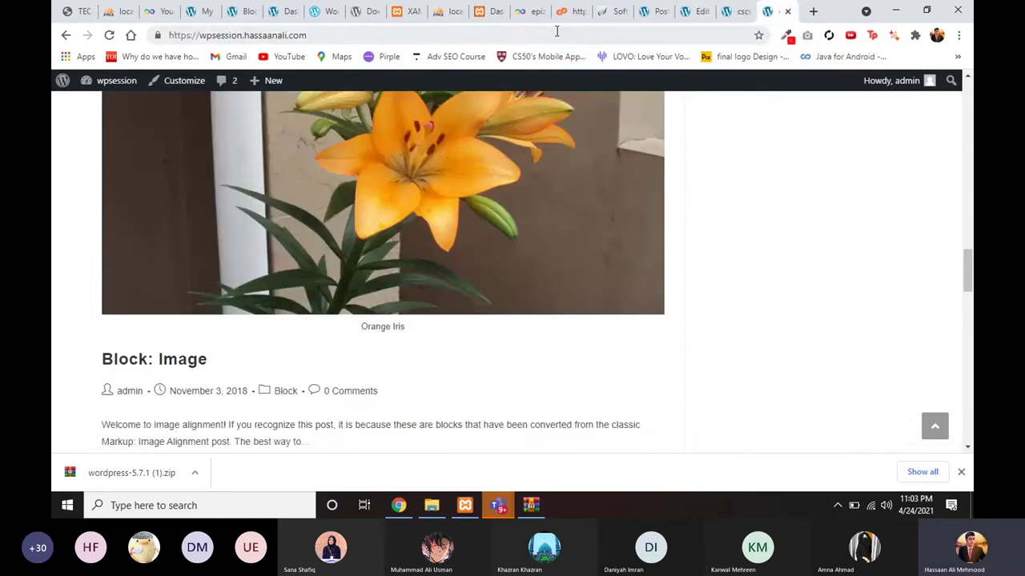
Step: Load the wpsession dashboard using the pasted site URL plus /wp-admin
left_click(557, 34)
key("ctrl+c")
type("/")
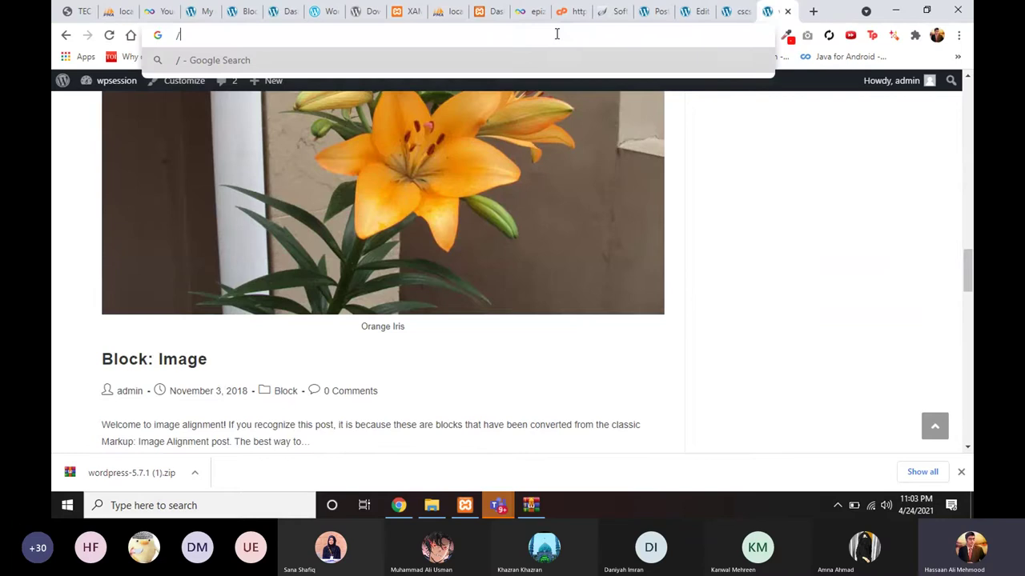
key("BackSpace")
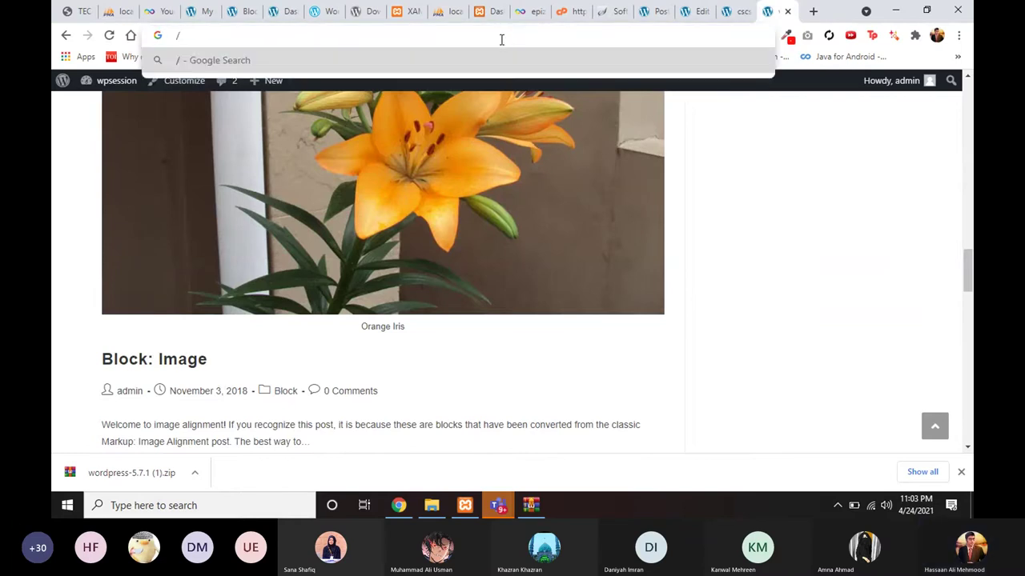
key("ctrl+v")
type("/wp-admin")
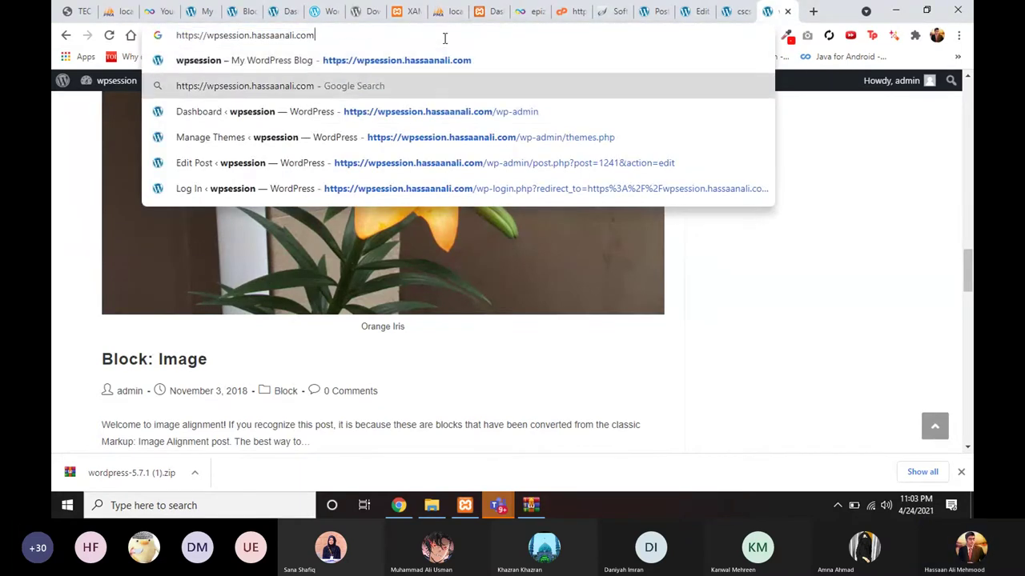
key("Return")
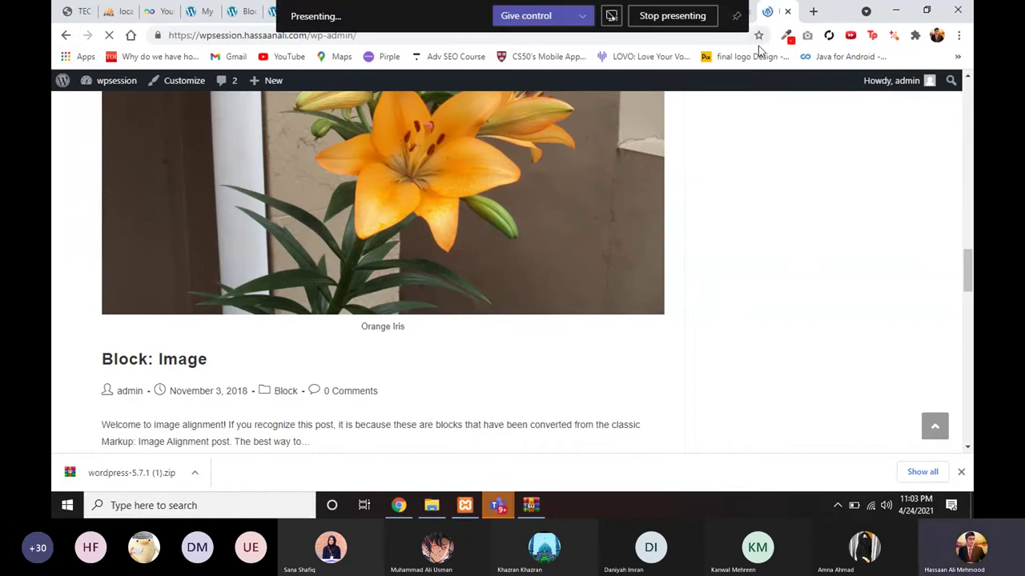
Step: Close the cscwordpress, Abc editor, Softaculous, cPanel and hosting account tabs
left_click(746, 12)
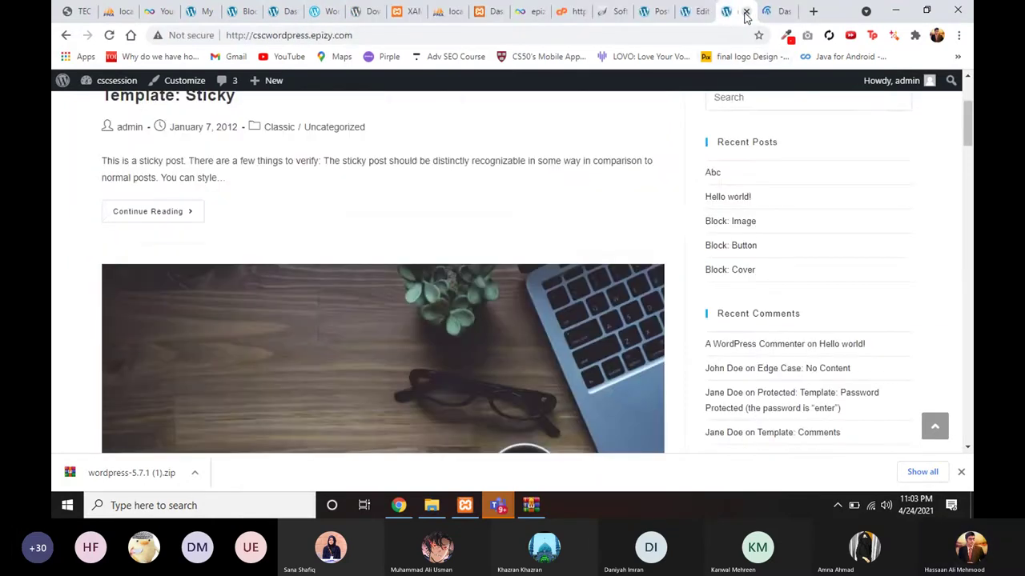
left_click(746, 11)
left_click(703, 13)
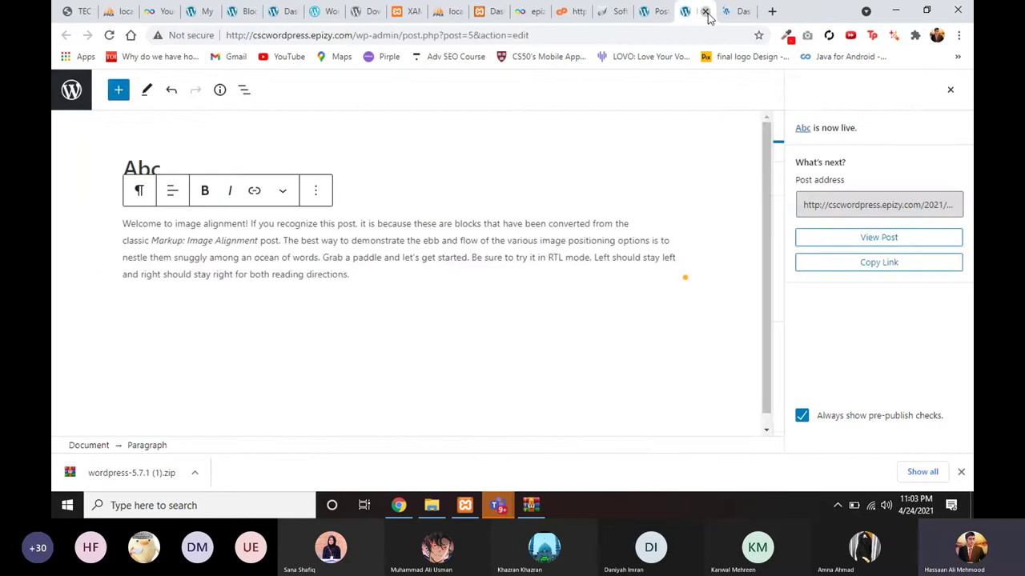
left_click(706, 12)
left_click(646, 11)
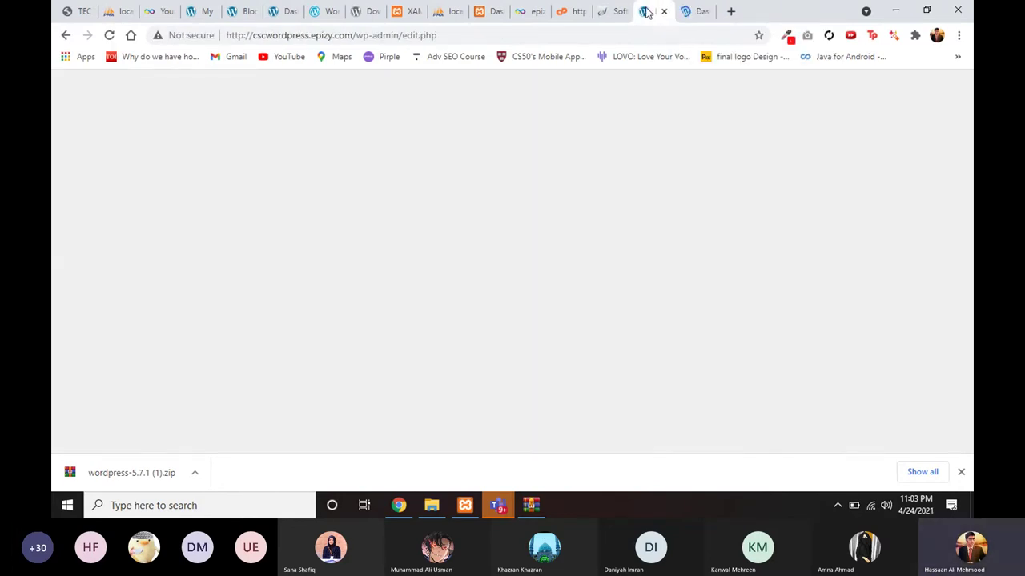
left_click(615, 12)
left_click(629, 11)
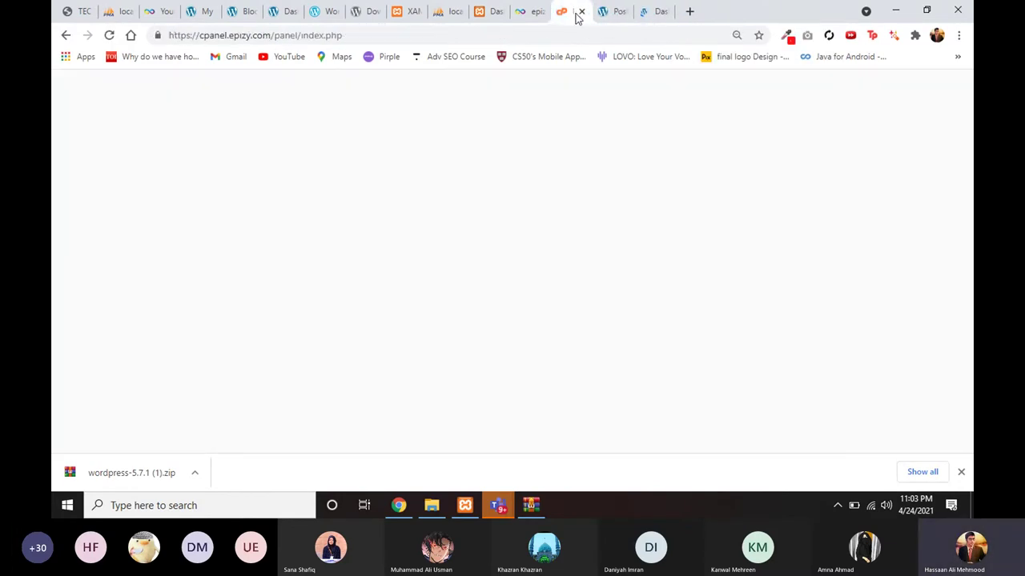
left_click(578, 12)
left_click(536, 13)
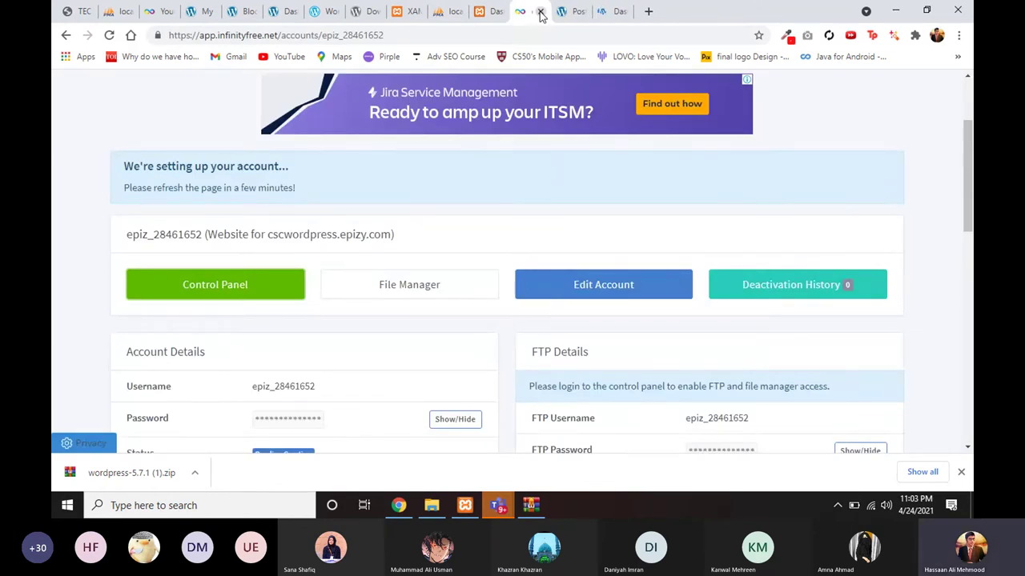
left_click(541, 12)
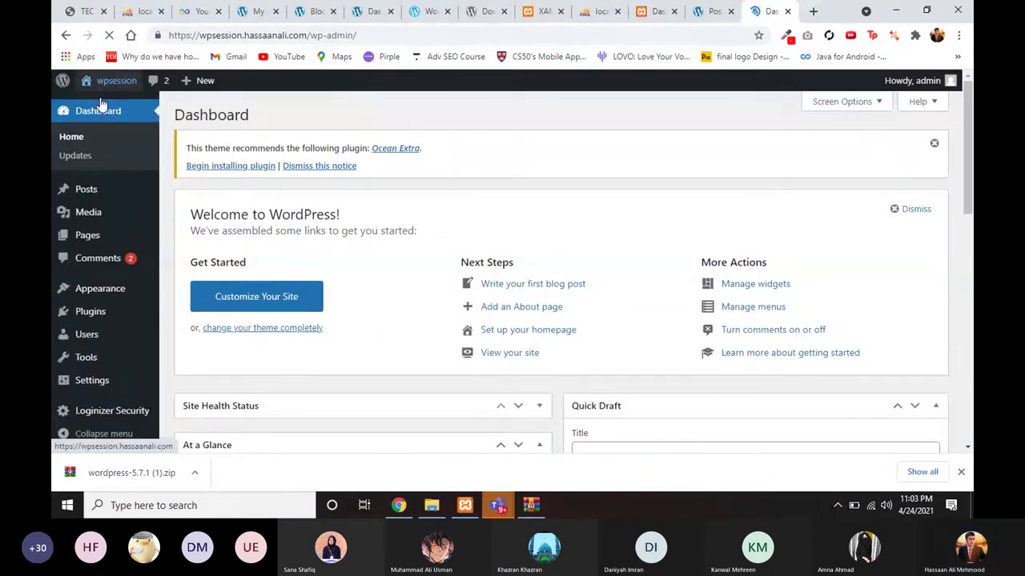
Step: Visit the wpsession site's public front page and scroll through its blog
mouse_move(101, 105)
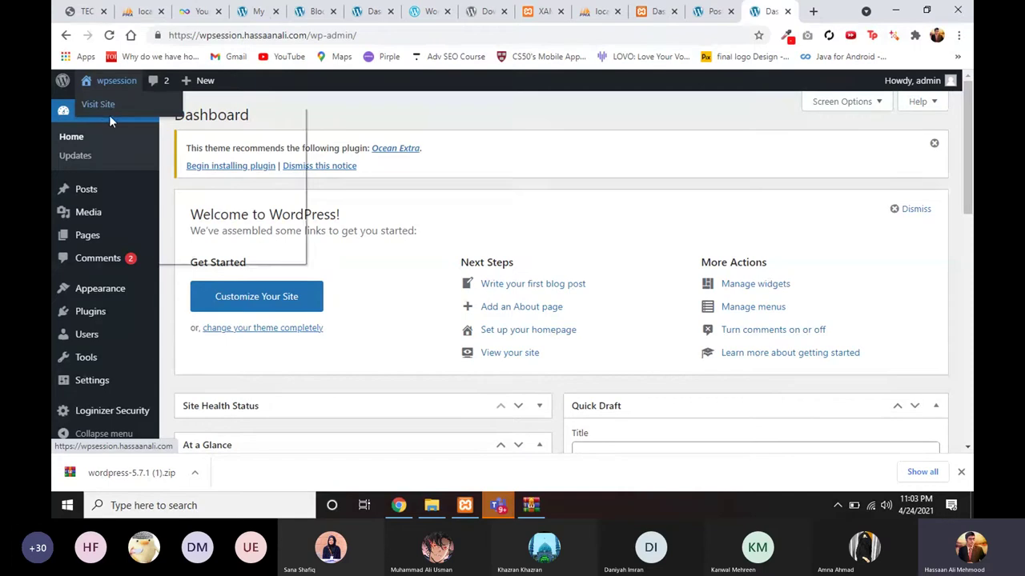
left_click(107, 113)
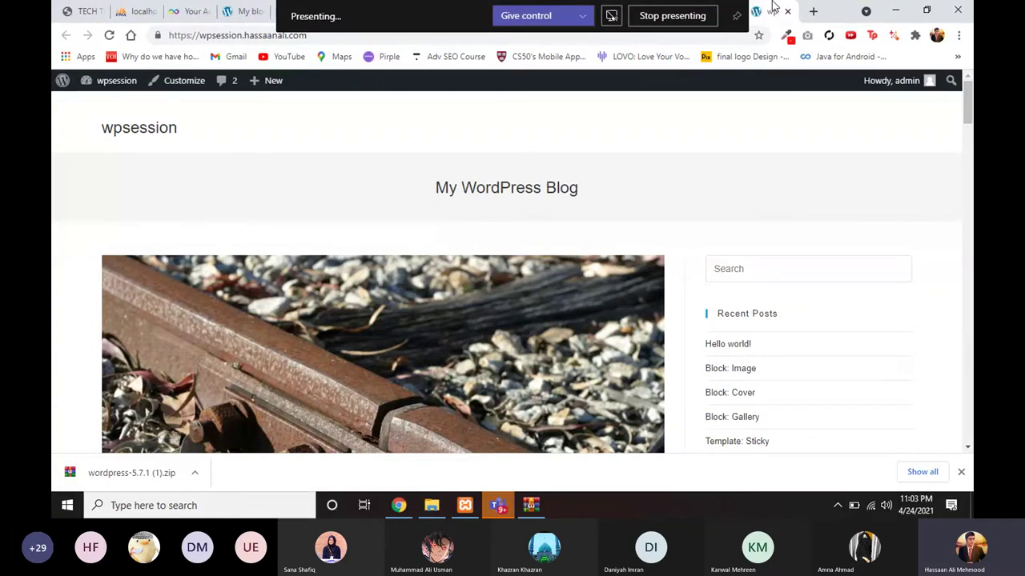
scroll(739, 195, "down", 2)
scroll(605, 221, "down", 4)
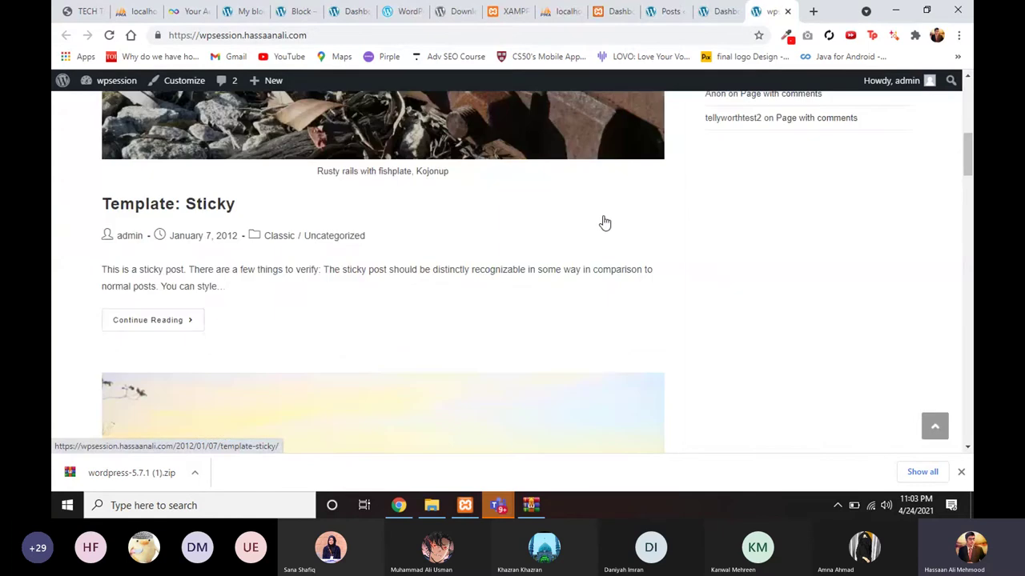
scroll(604, 221, "up", 1)
scroll(604, 222, "up", 4)
scroll(604, 221, "down", 4)
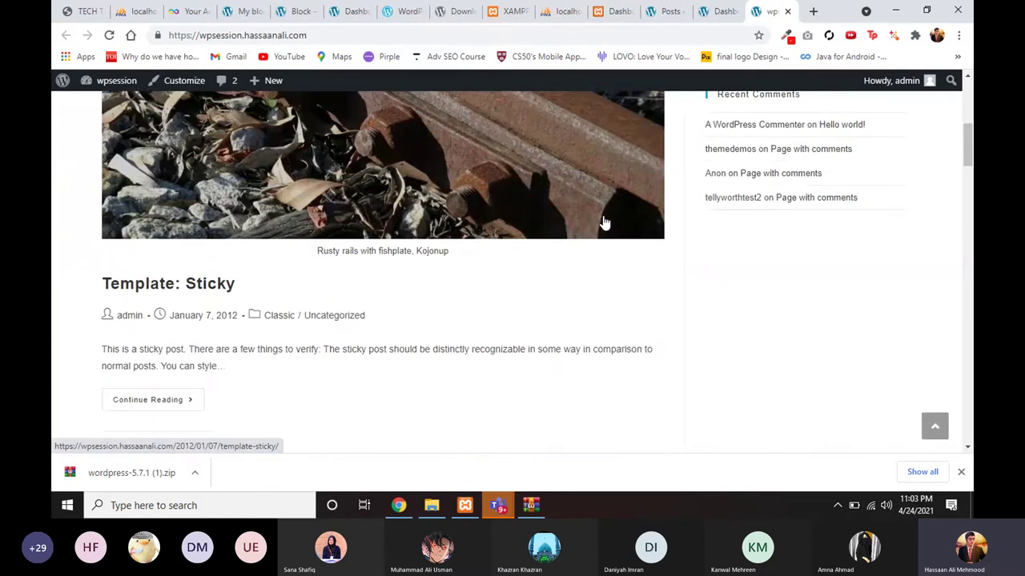
scroll(561, 254, "down", 1)
scroll(512, 286, "down", 2)
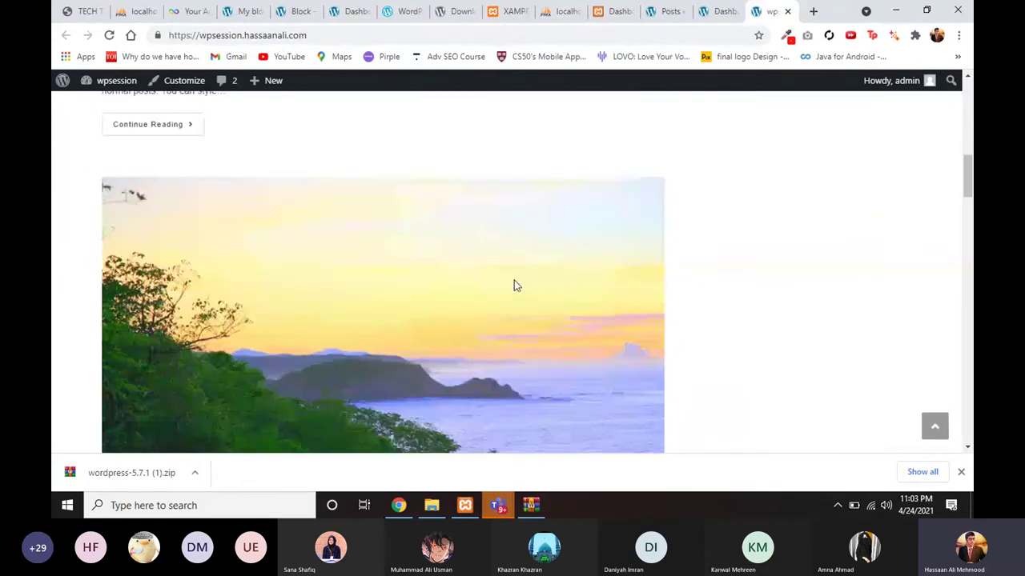
scroll(512, 286, "up", 7)
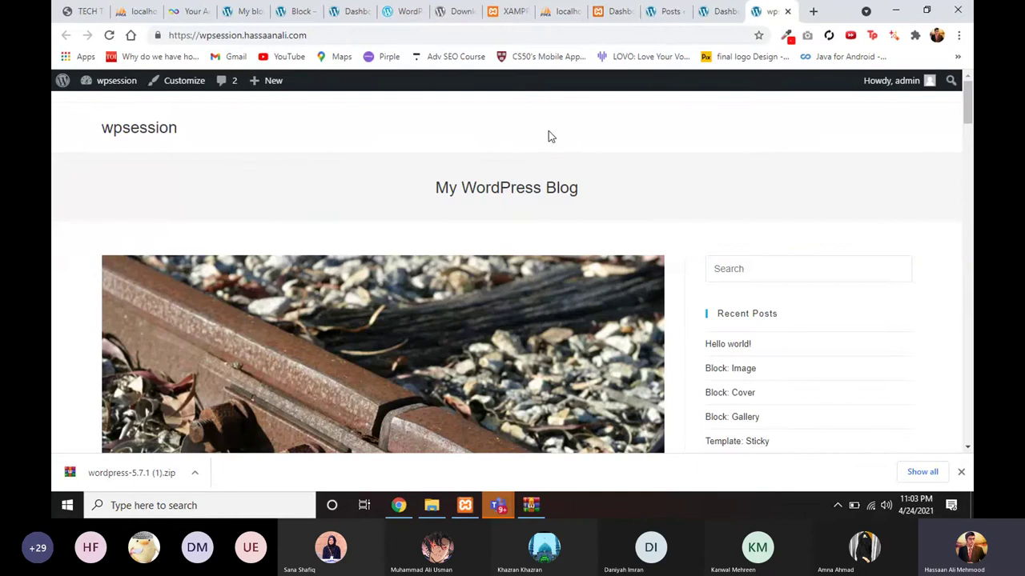
scroll(556, 161, "down", 1)
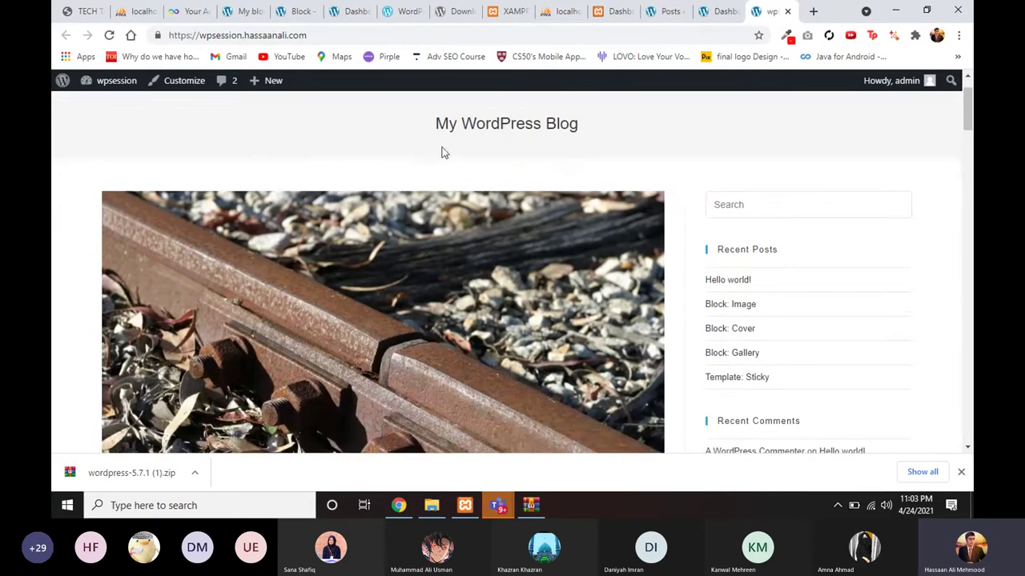
Step: Compare with the Wemune site's blog page, then return to and scroll the wpsession blog
left_click(239, 11)
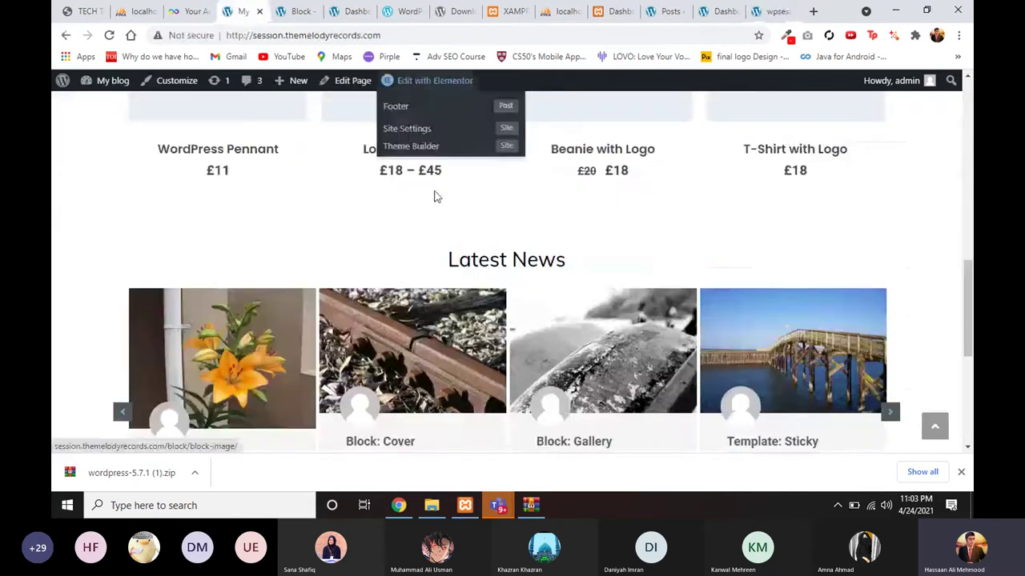
scroll(435, 195, "up", 10)
left_click(590, 115)
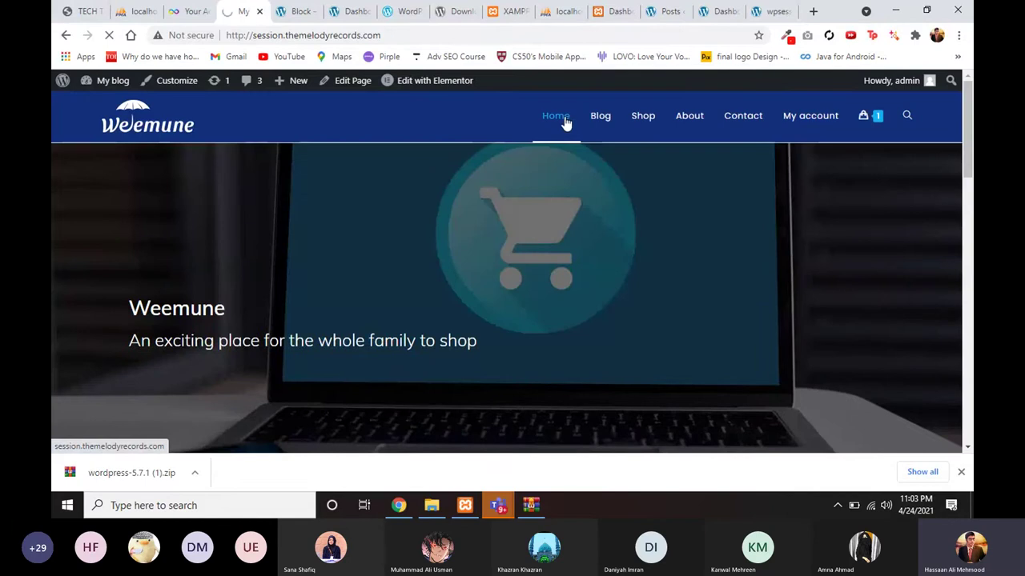
left_click(773, 12)
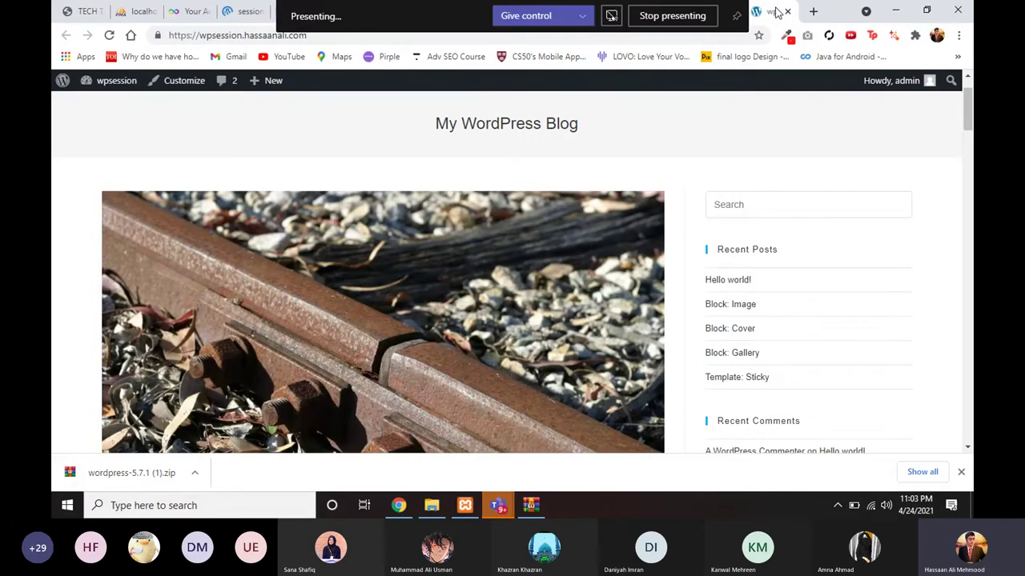
scroll(449, 332, "down", 2)
scroll(449, 333, "down", 6)
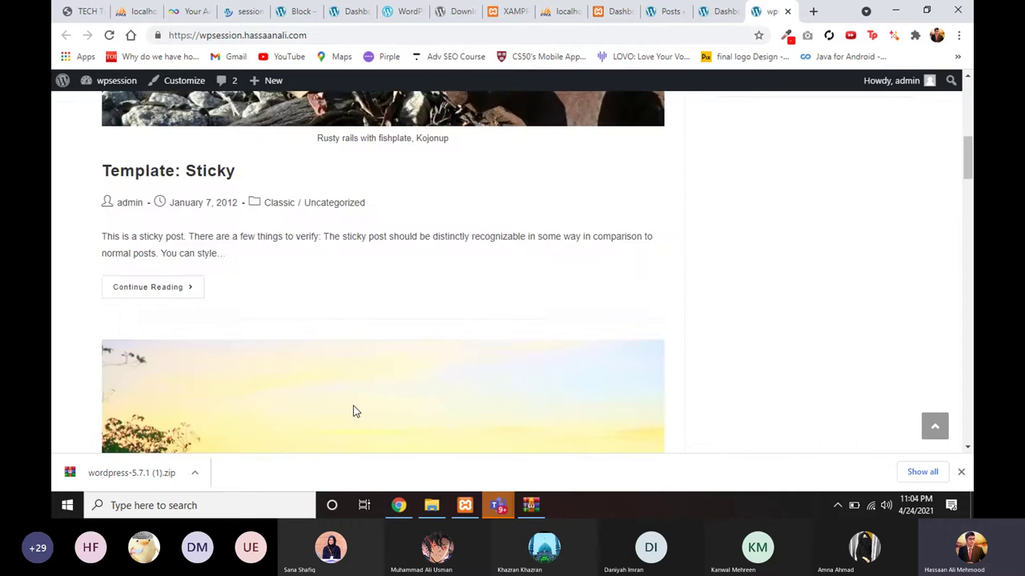
scroll(353, 405, "up", 2)
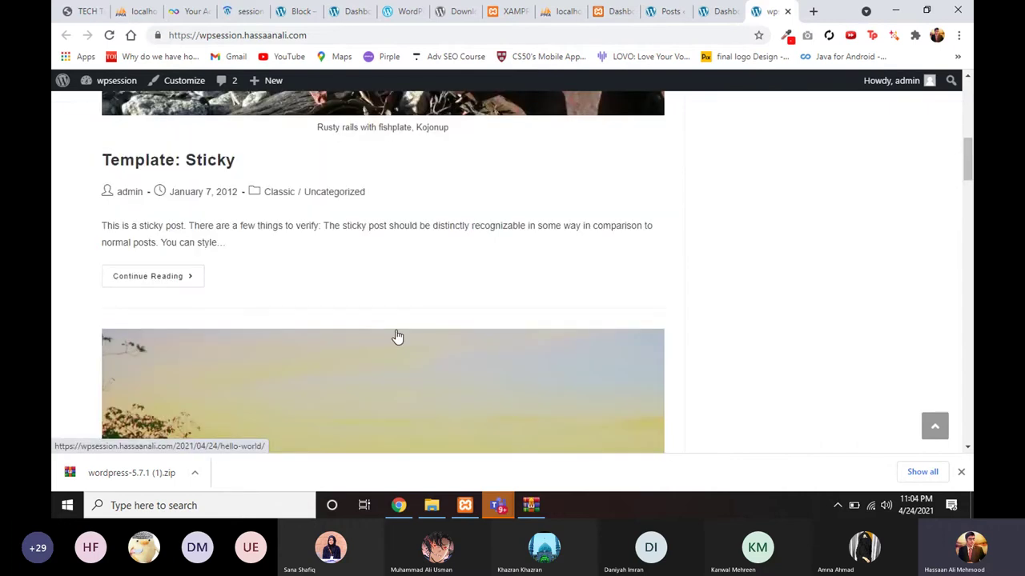
scroll(398, 337, "up", 3)
Step: Open the Pages list in the wpsession admin and look over the existing pages
left_click(723, 11)
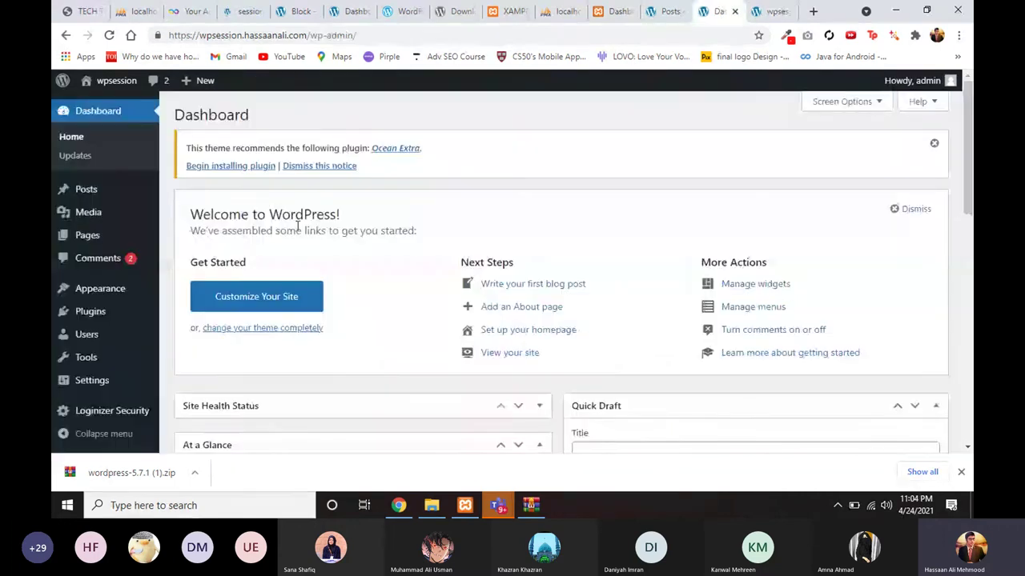
mouse_move(110, 244)
left_click(190, 237)
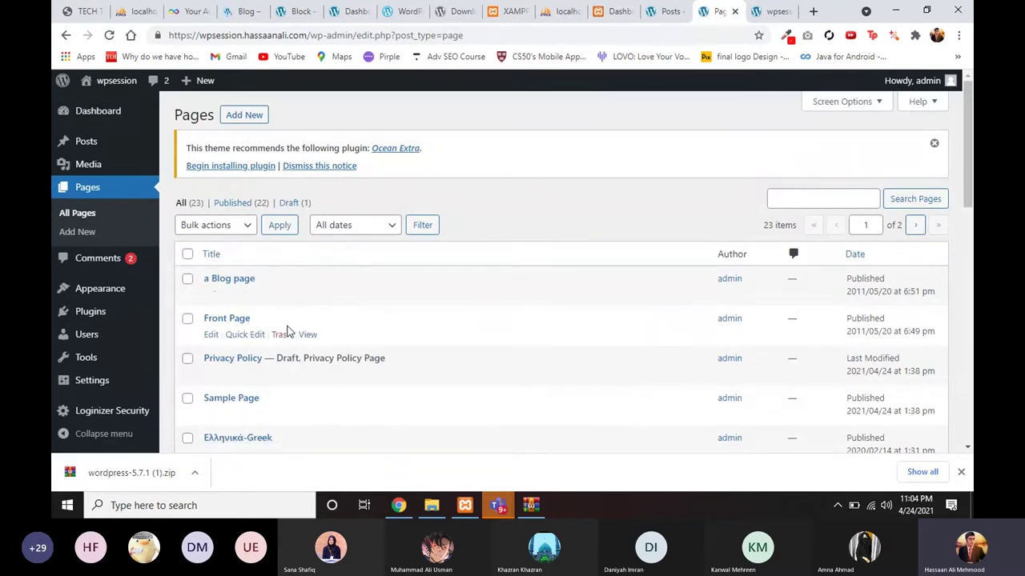
scroll(288, 331, "down", 2)
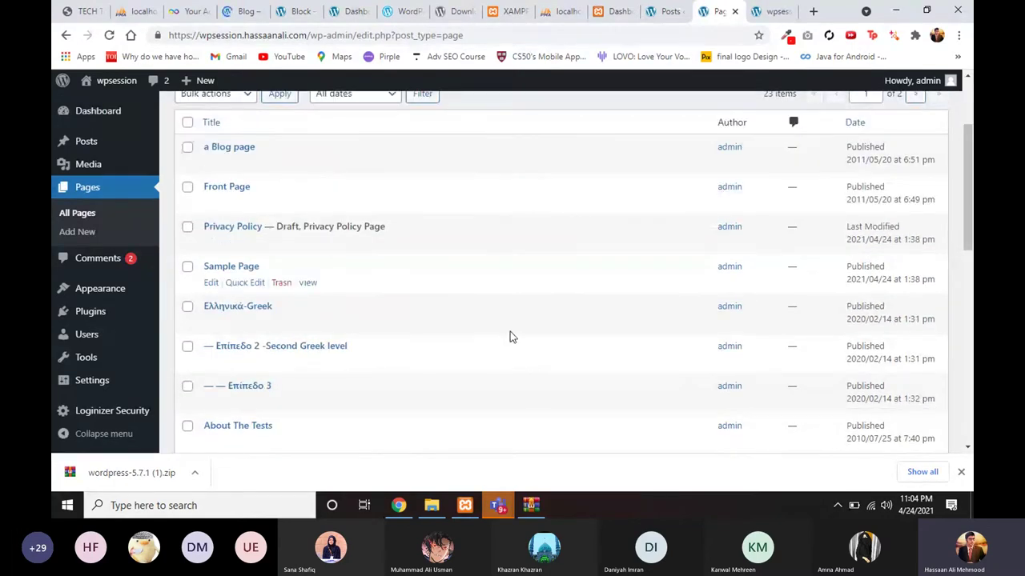
scroll(510, 332, "up", 2)
scroll(390, 362, "down", 4)
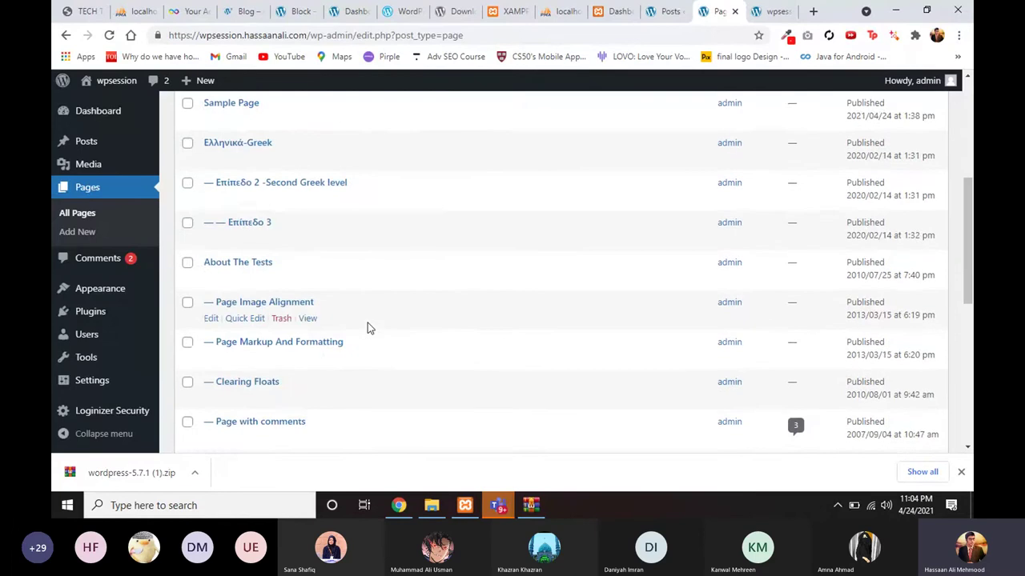
scroll(368, 323, "up", 5)
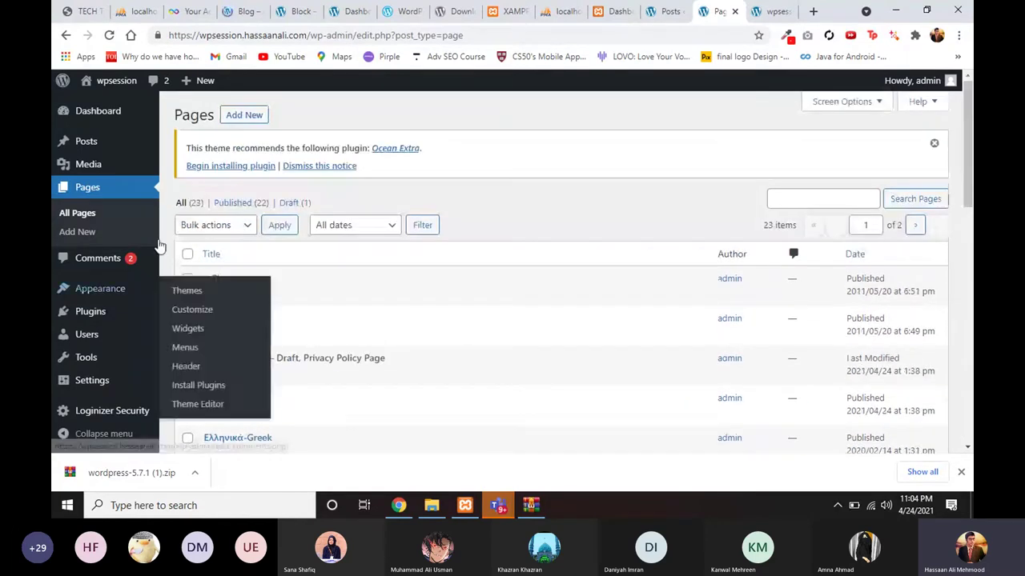
Step: Select all listed pages and move them to the trash with the bulk action
left_click(187, 254)
scroll(274, 287, "down", 4)
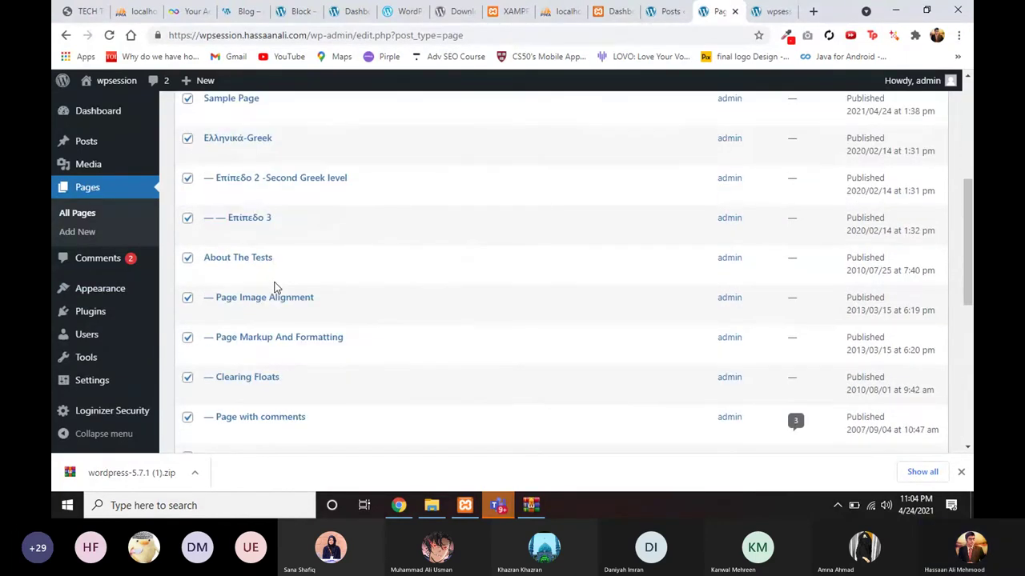
scroll(274, 286, "up", 4)
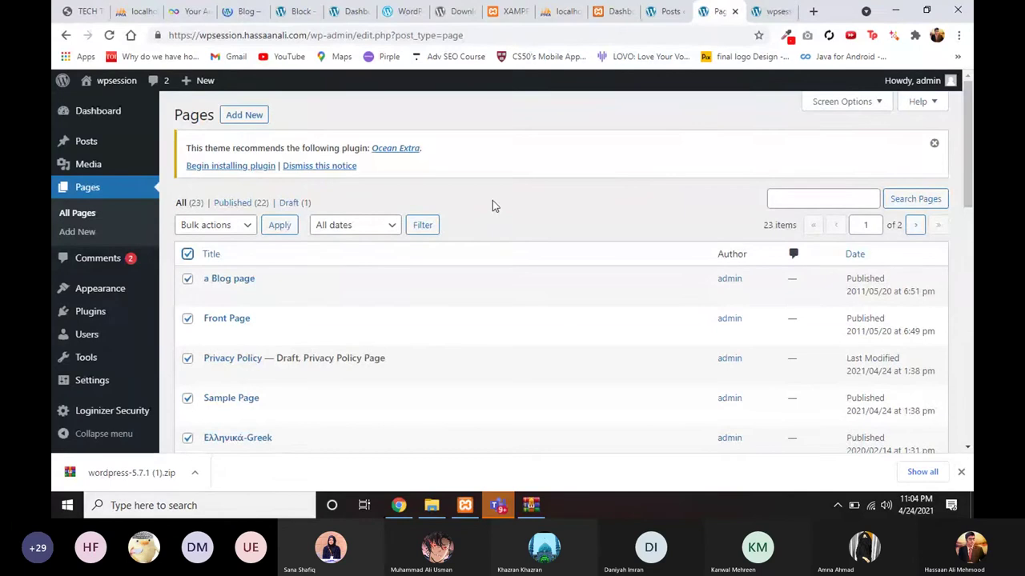
left_click(247, 228)
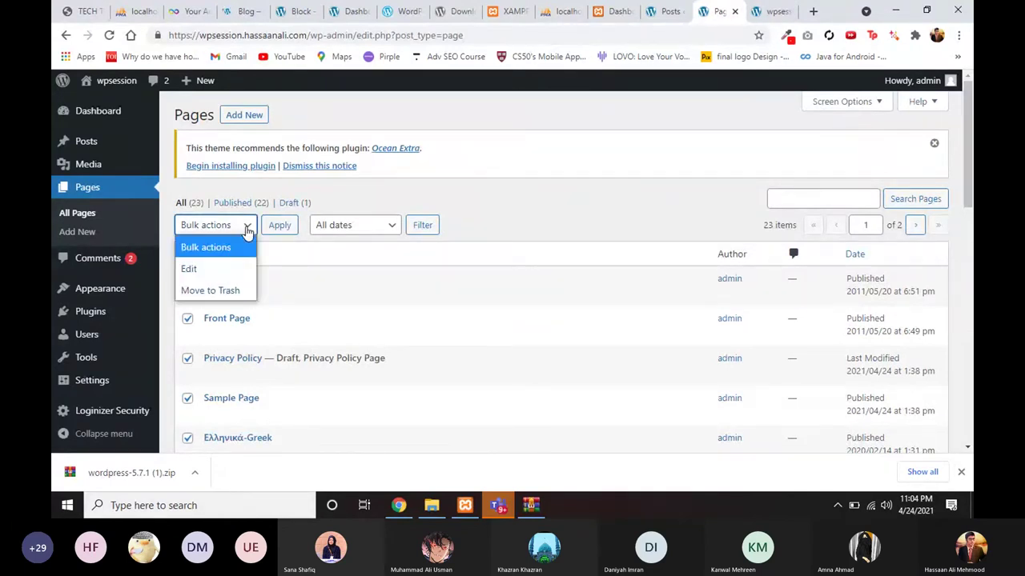
key("Escape")
key("Down")
key("Down")
left_click(279, 225)
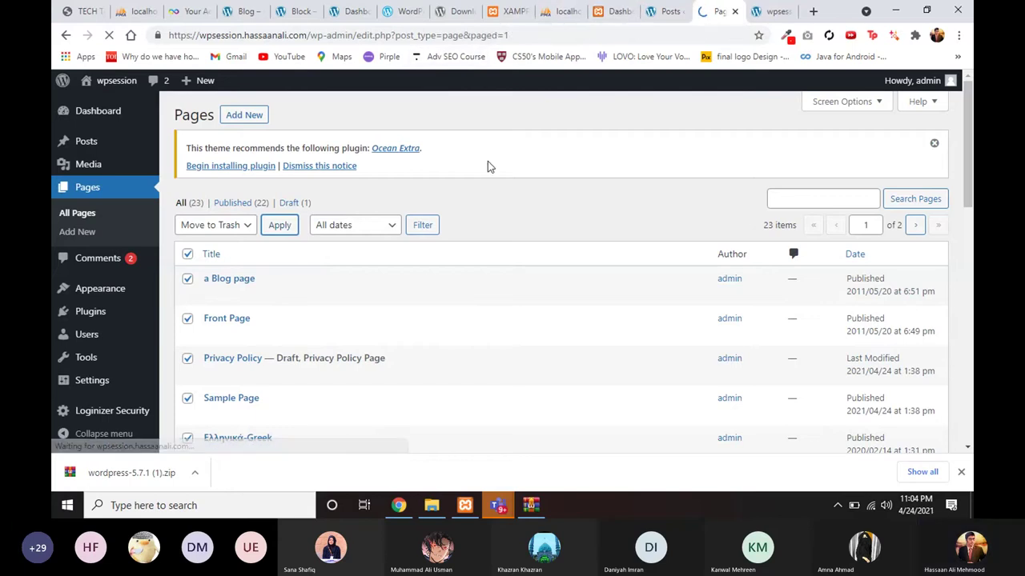
Step: Trash the three remaining pages the same way
left_click(187, 290)
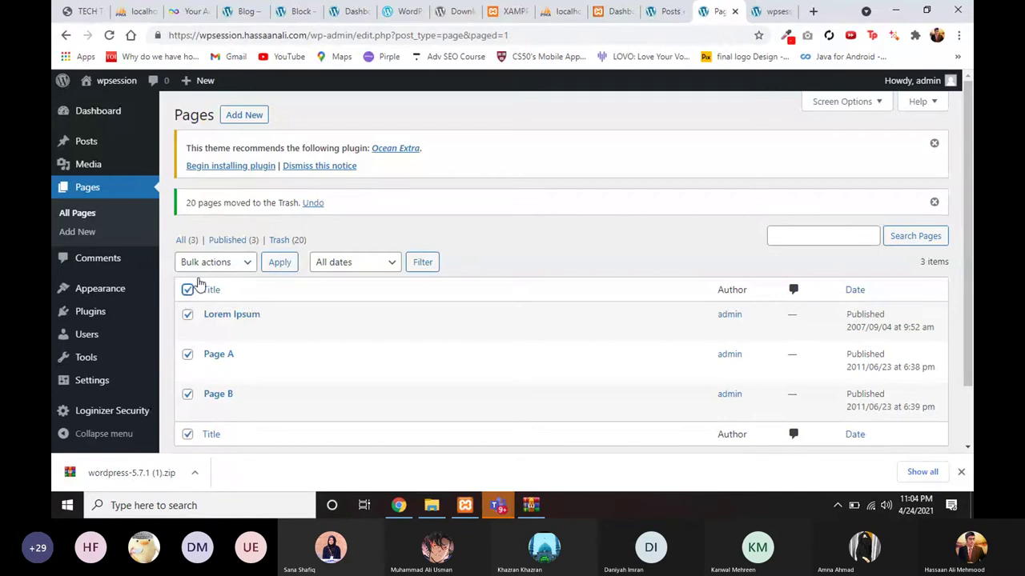
left_click(240, 263)
left_click(210, 325)
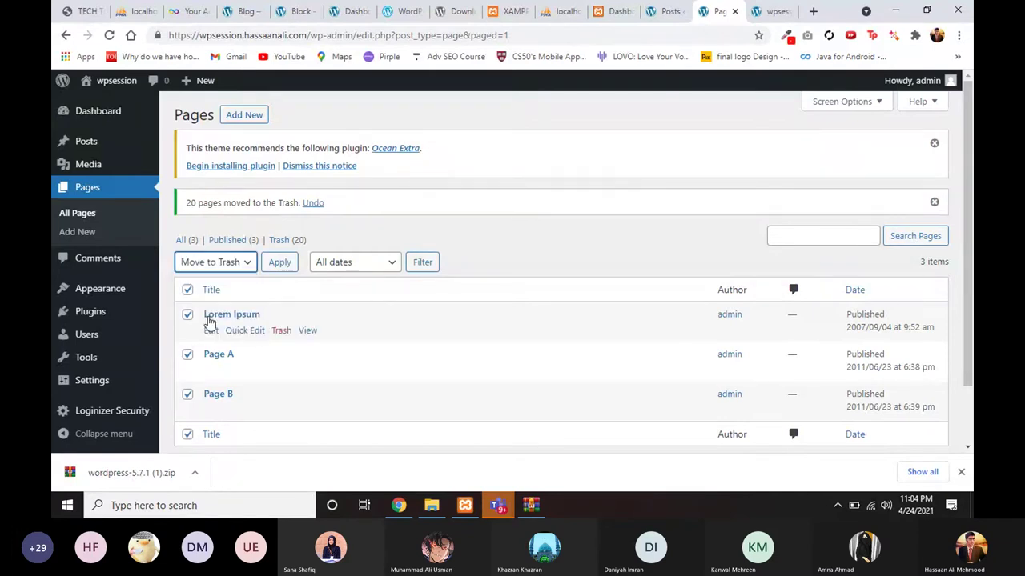
left_click(284, 263)
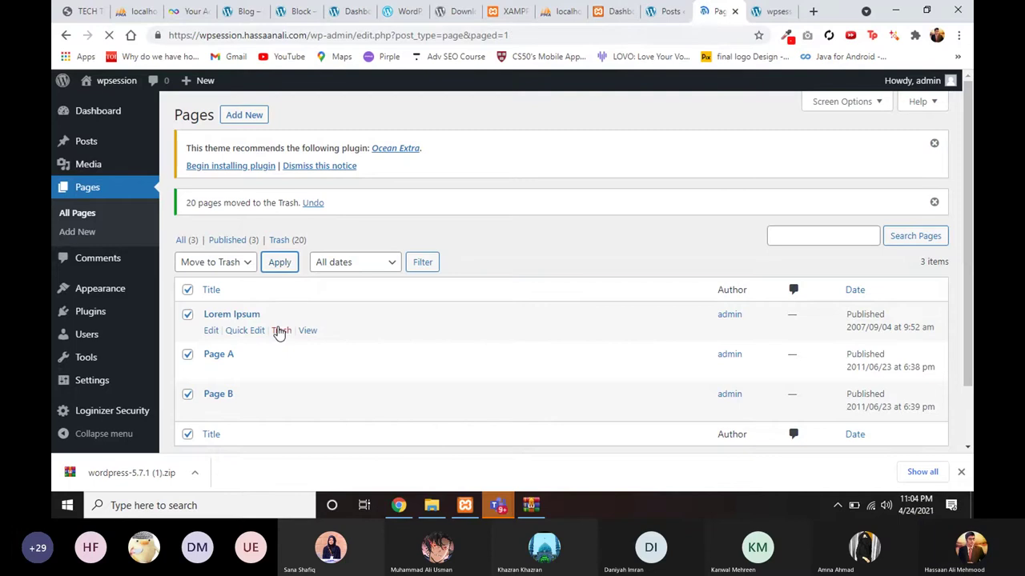
Step: Open Add New Page in a separate tab, then close that tab again
right_click(248, 120)
left_click(296, 126)
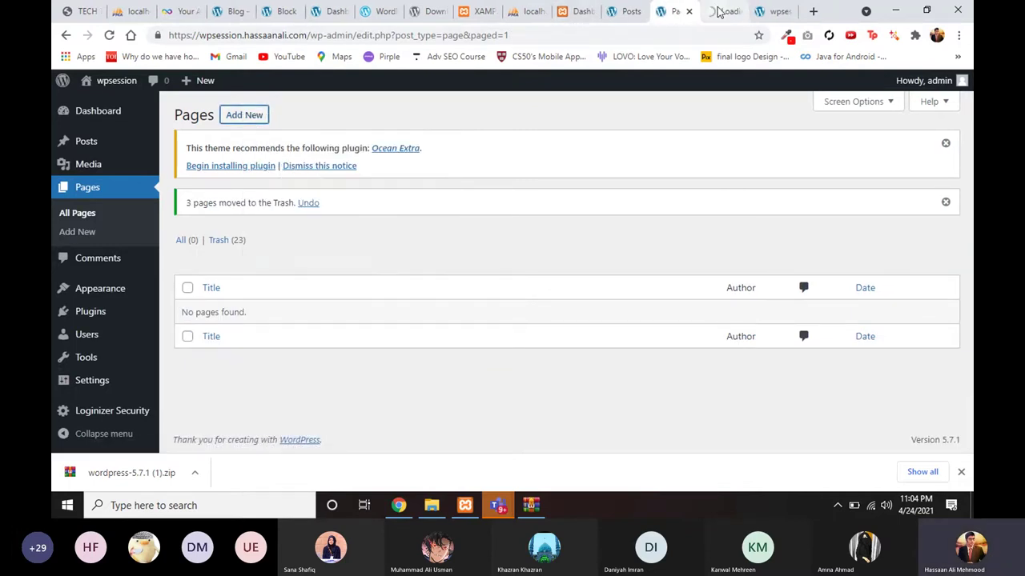
left_click(718, 11)
left_click(677, 11)
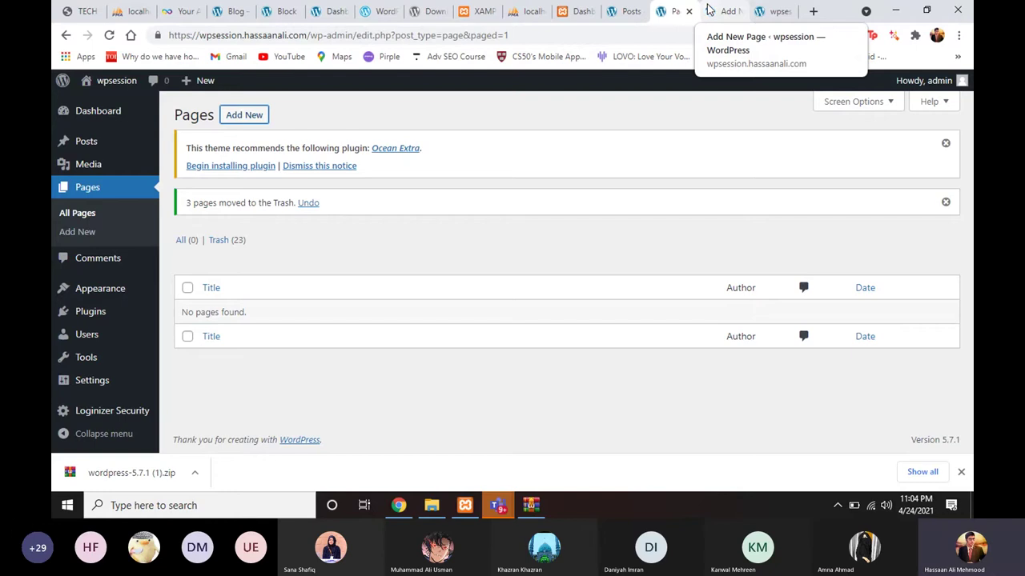
left_click(709, 10)
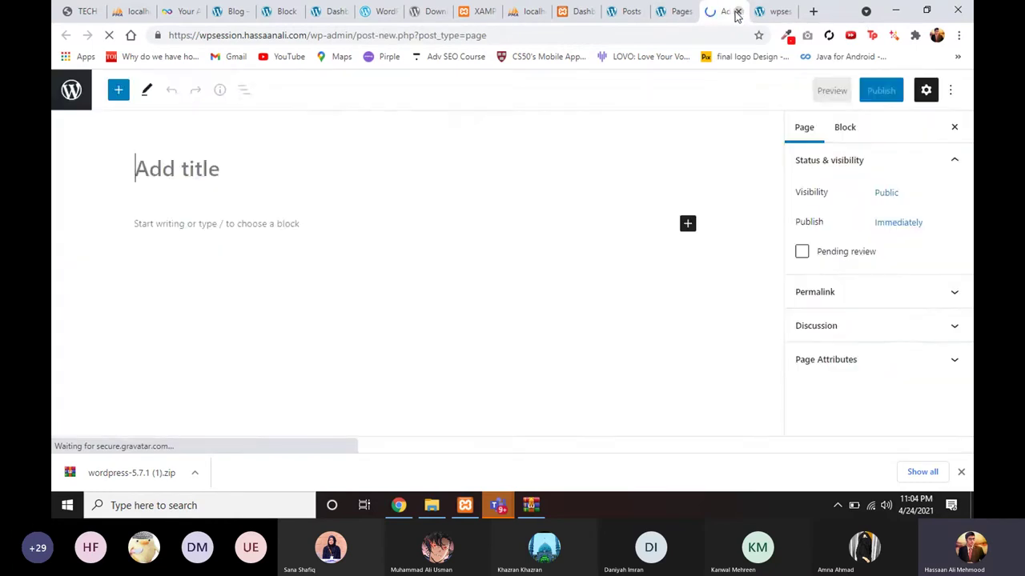
left_click(737, 12)
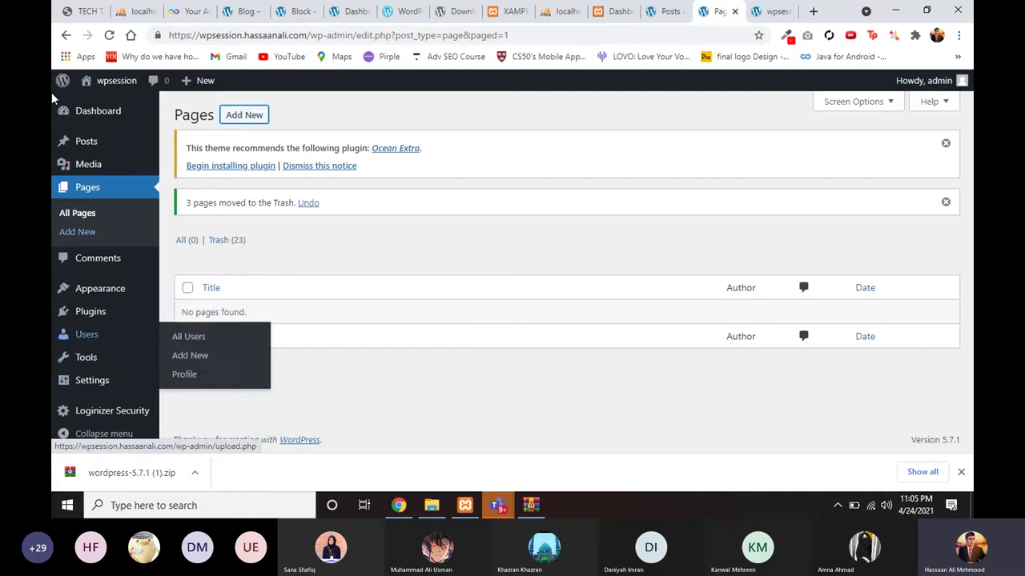
left_click(64, 12)
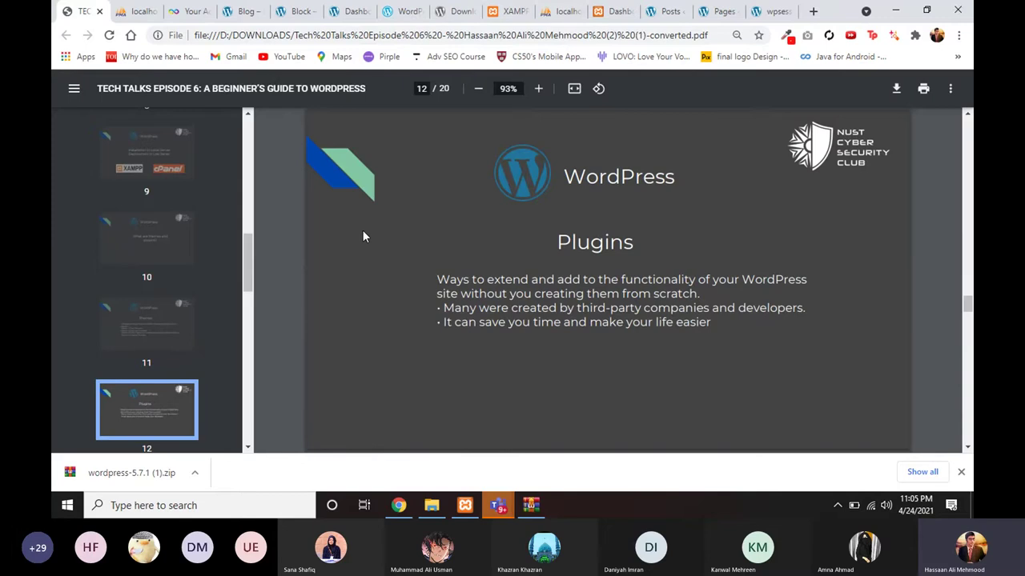
Step: Page forward and back to slide 12 on Plugins, then return to the wpsession site
key("Right")
key("Left")
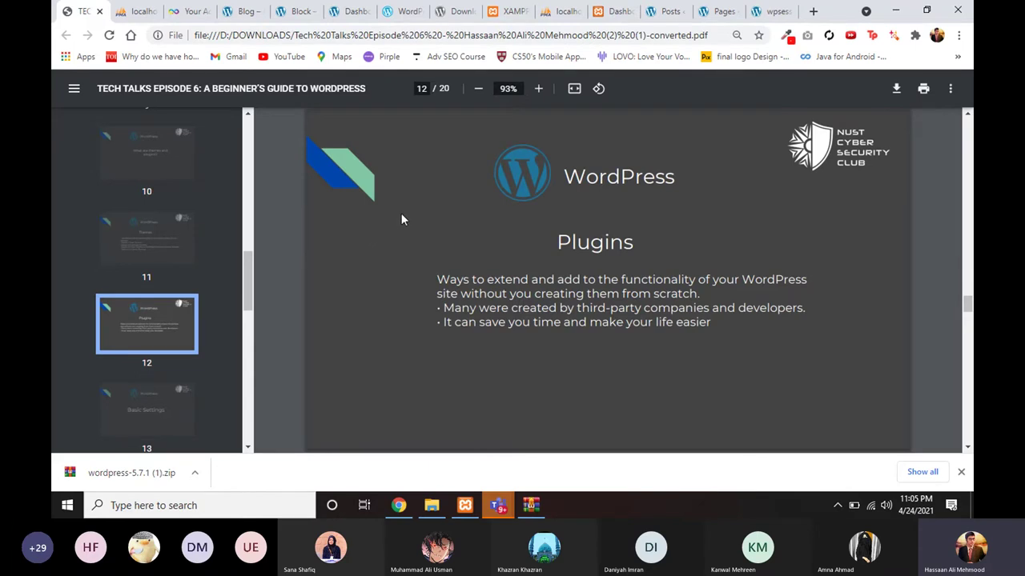
left_click(761, 10)
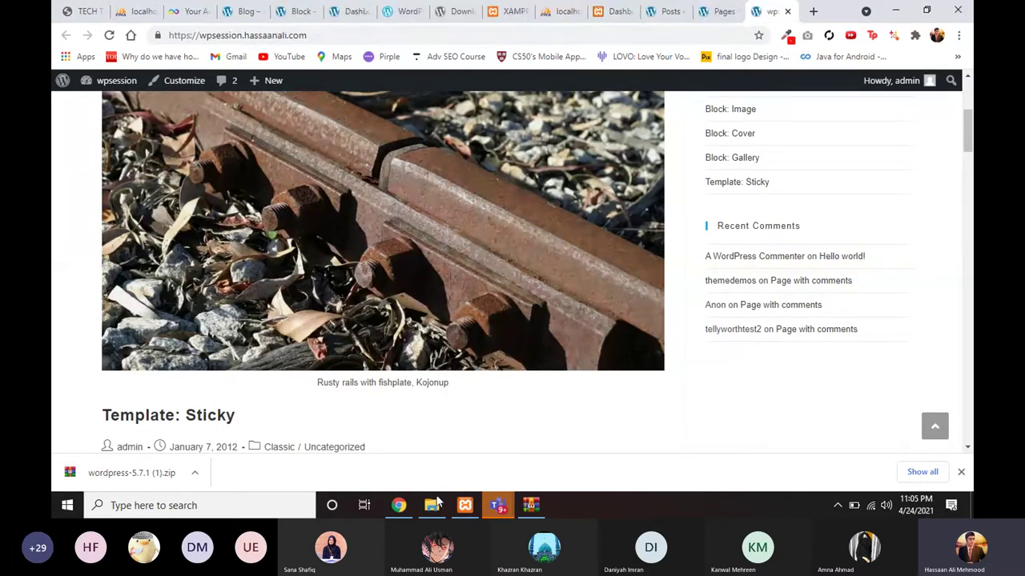
Step: Look over the Assets folder of plugin archives, minimize it, and switch to the Posts admin tab
left_click(431, 505)
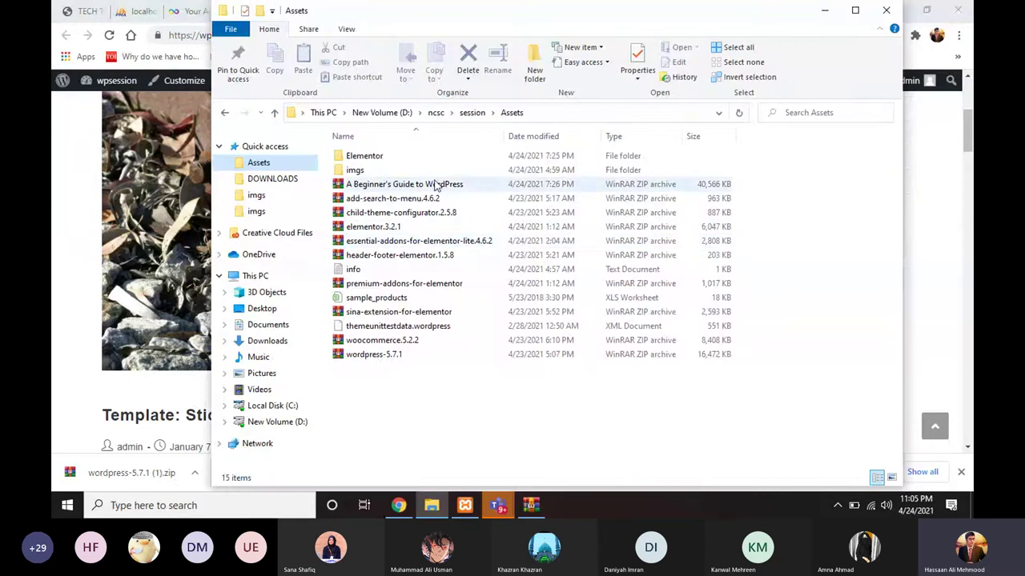
left_click(397, 505)
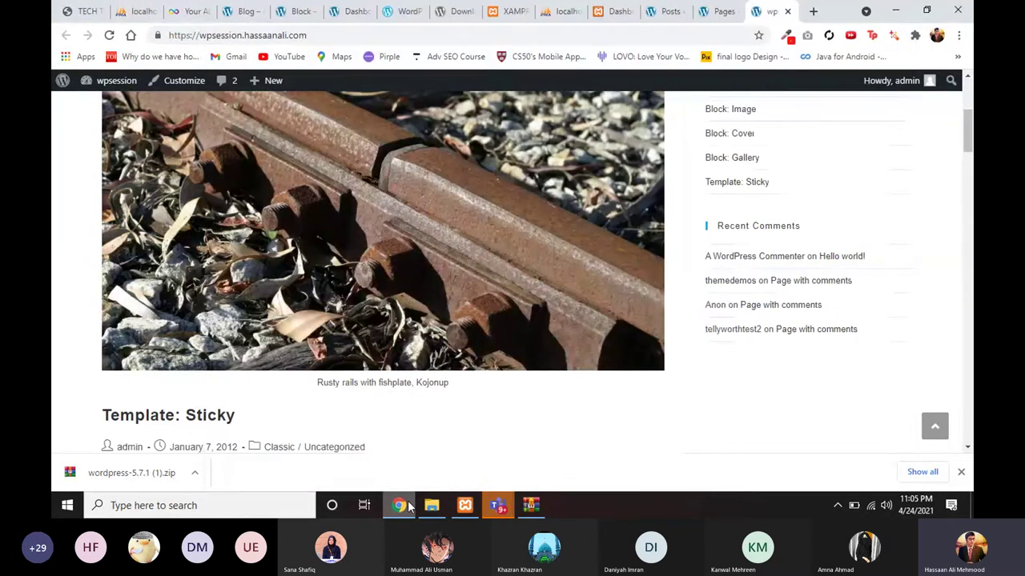
mouse_move(409, 506)
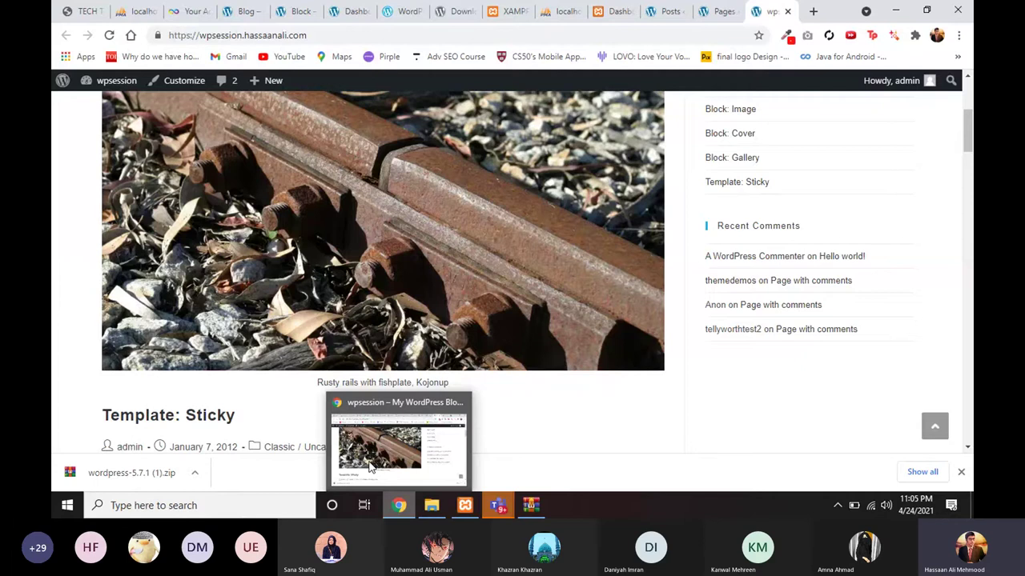
key("ctrl+1")
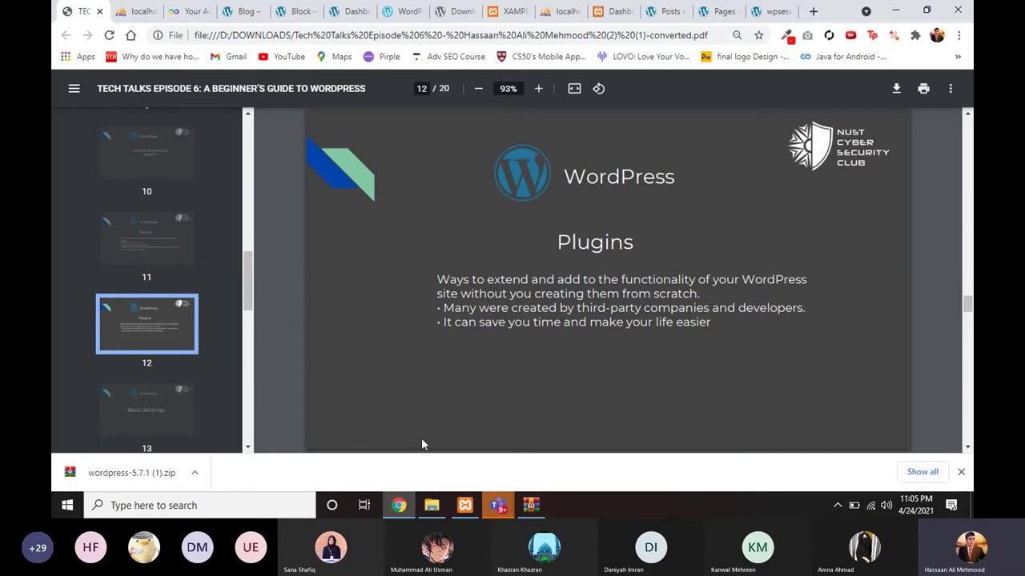
left_click(436, 498)
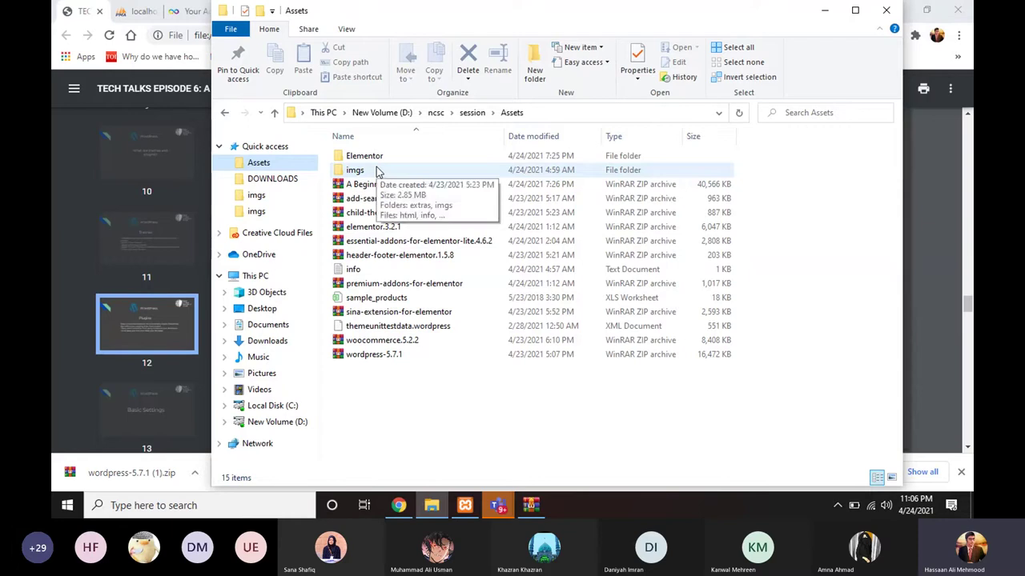
left_click(431, 505)
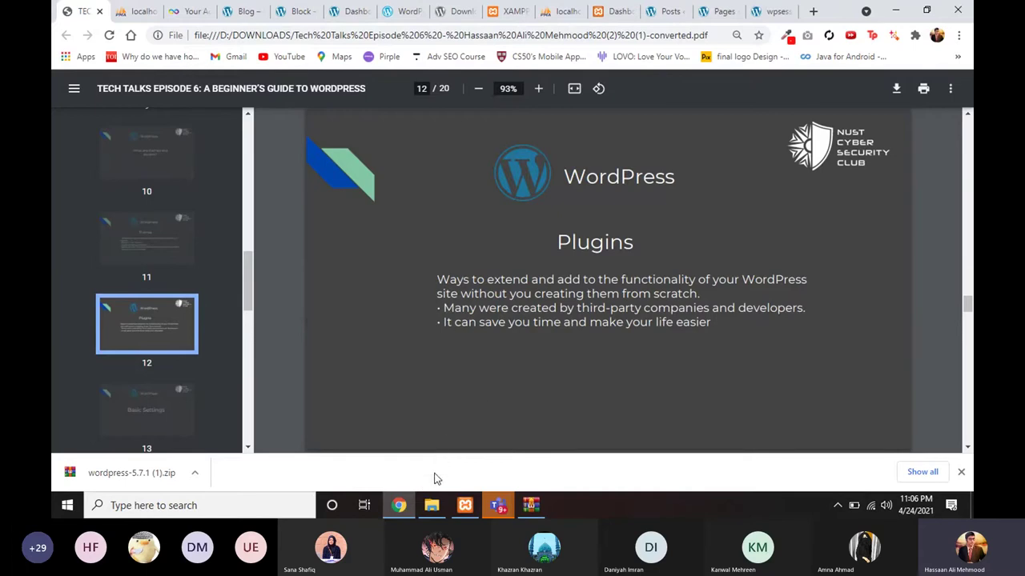
mouse_move(433, 505)
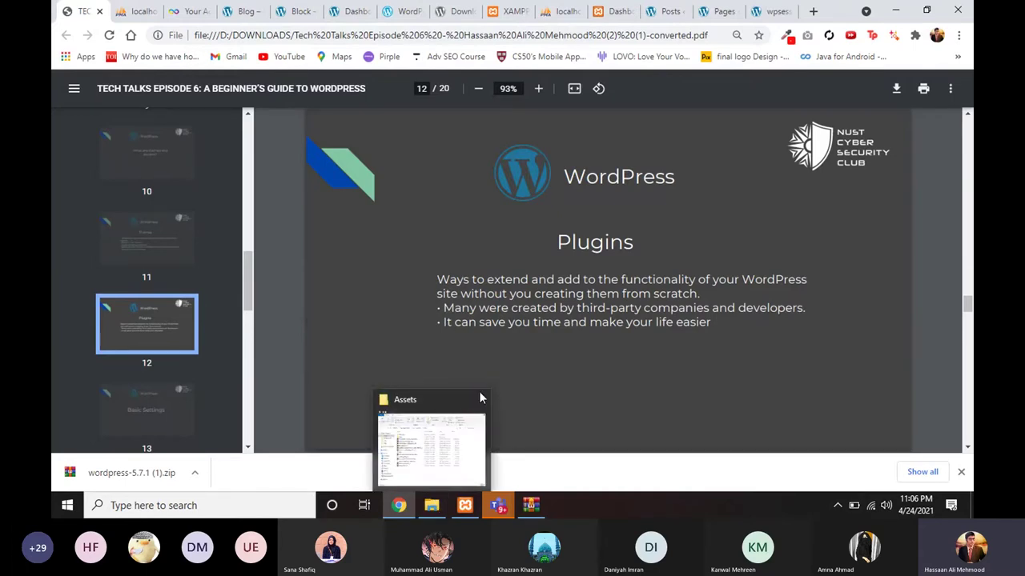
mouse_move(452, 447)
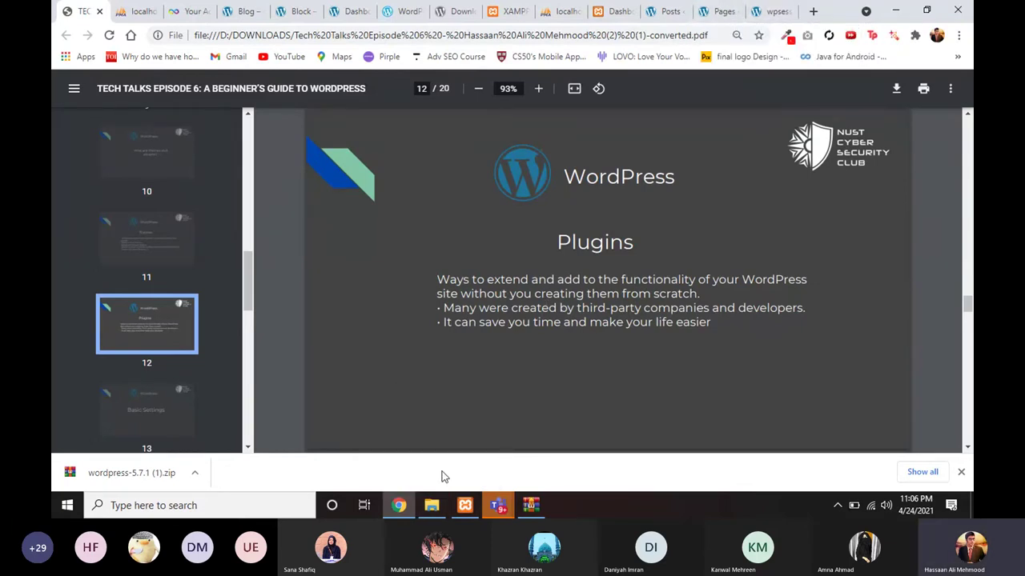
left_click(432, 505)
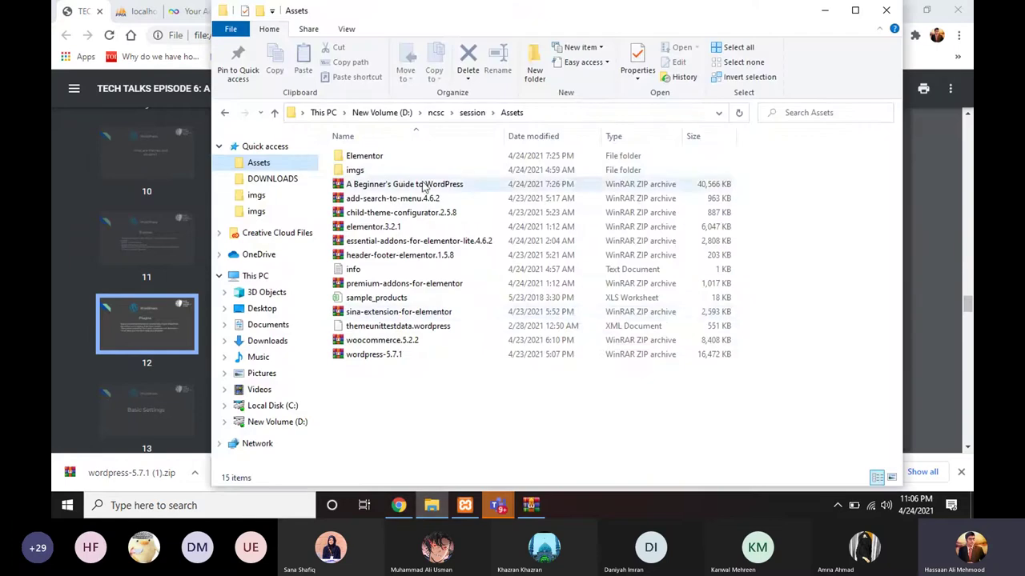
left_click(432, 505)
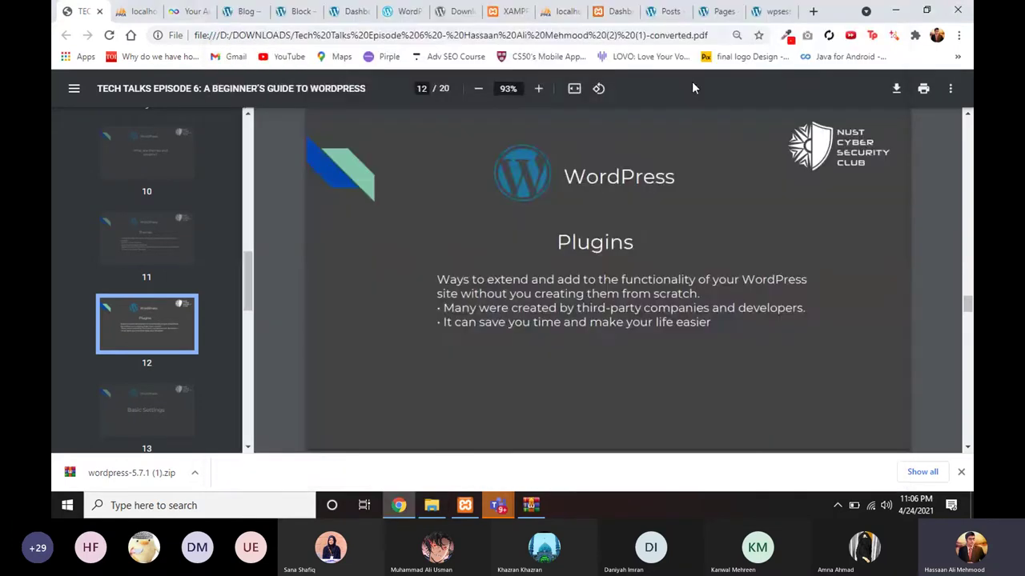
left_click(668, 11)
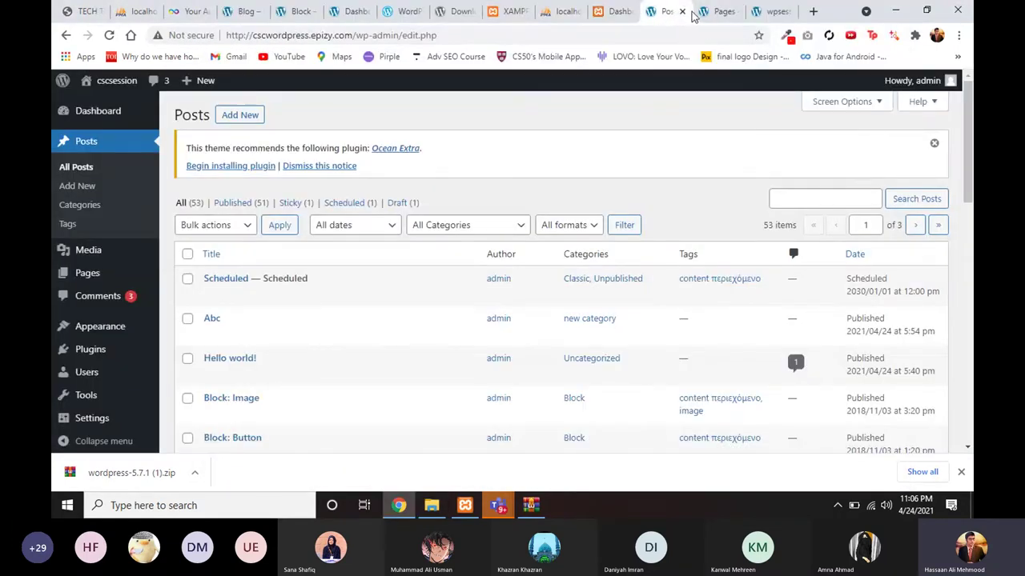
Step: Search Plugins > Add New for 'elementor', then return to the slide deck
left_click(697, 13)
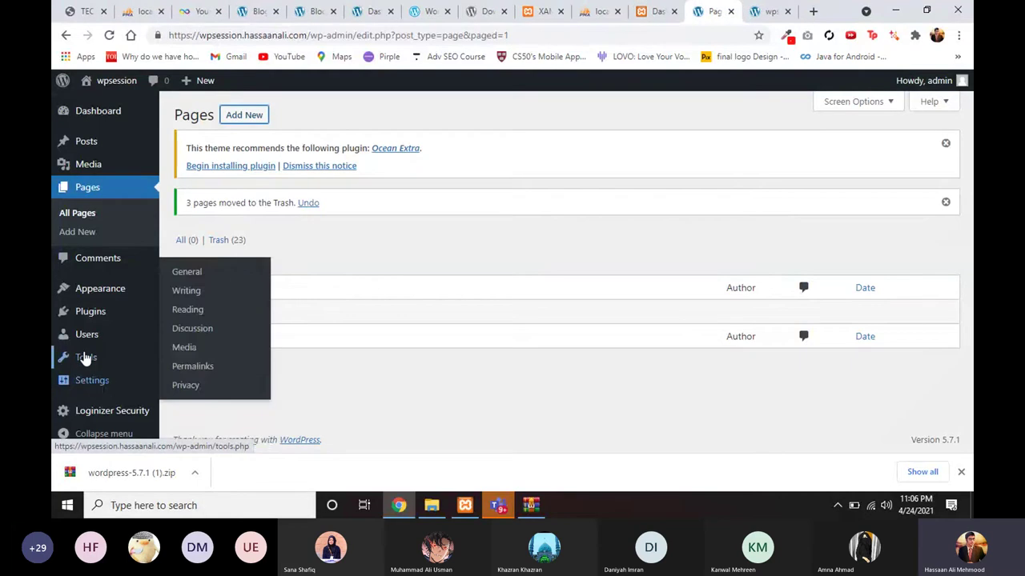
mouse_move(149, 318)
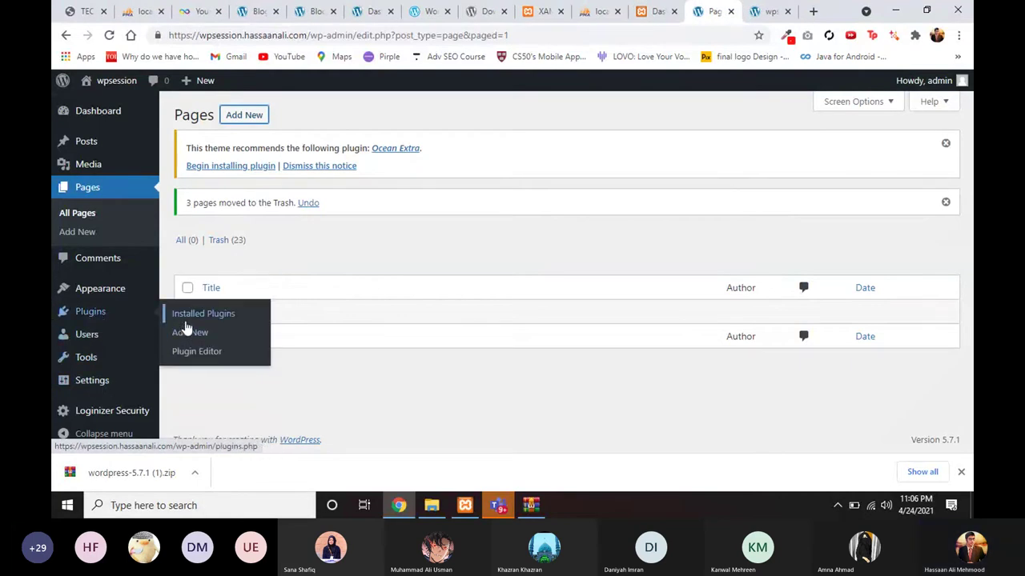
left_click(185, 331)
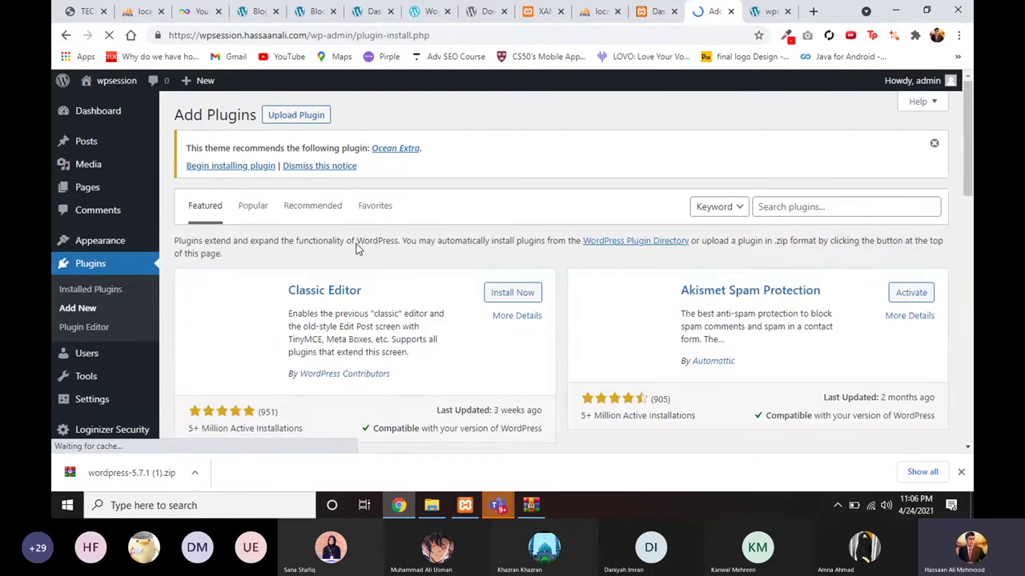
left_click(792, 205)
type("elementor")
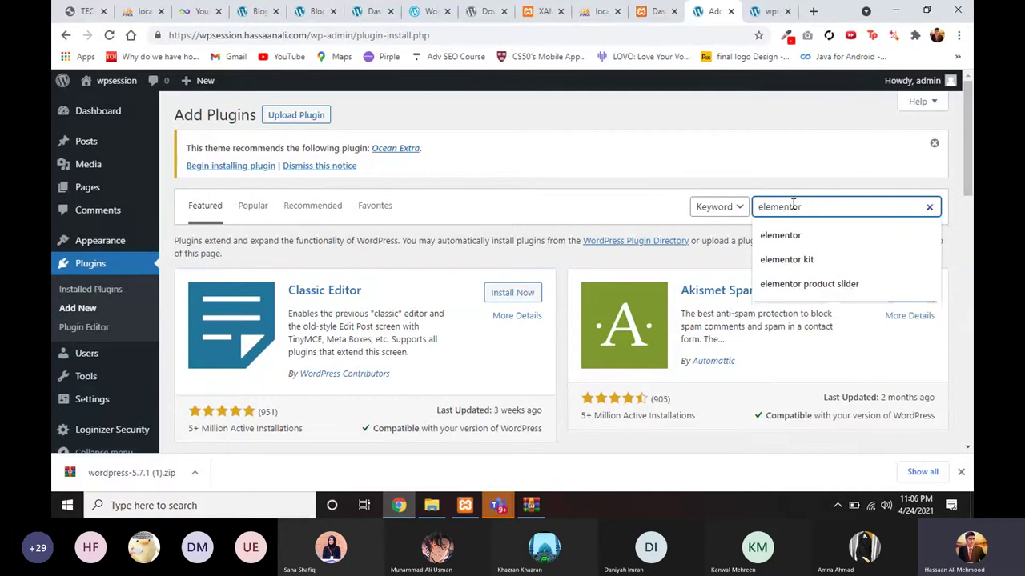
key("Return")
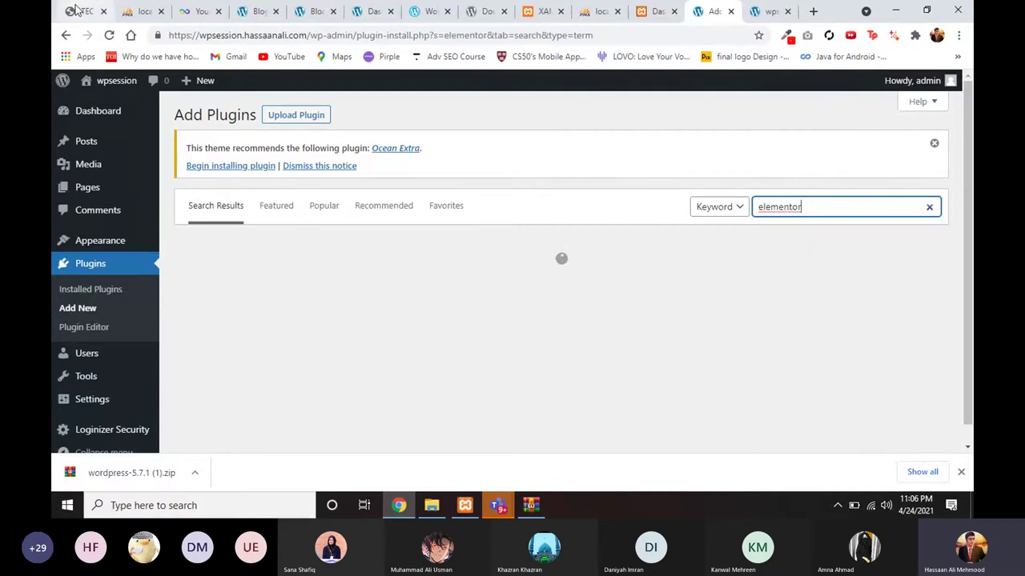
left_click(72, 9)
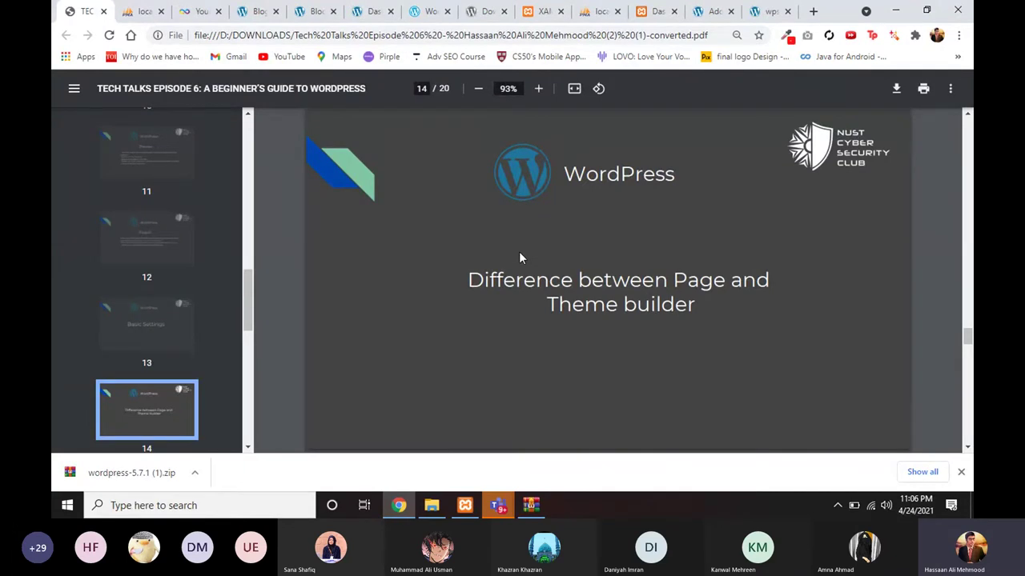
key("Right")
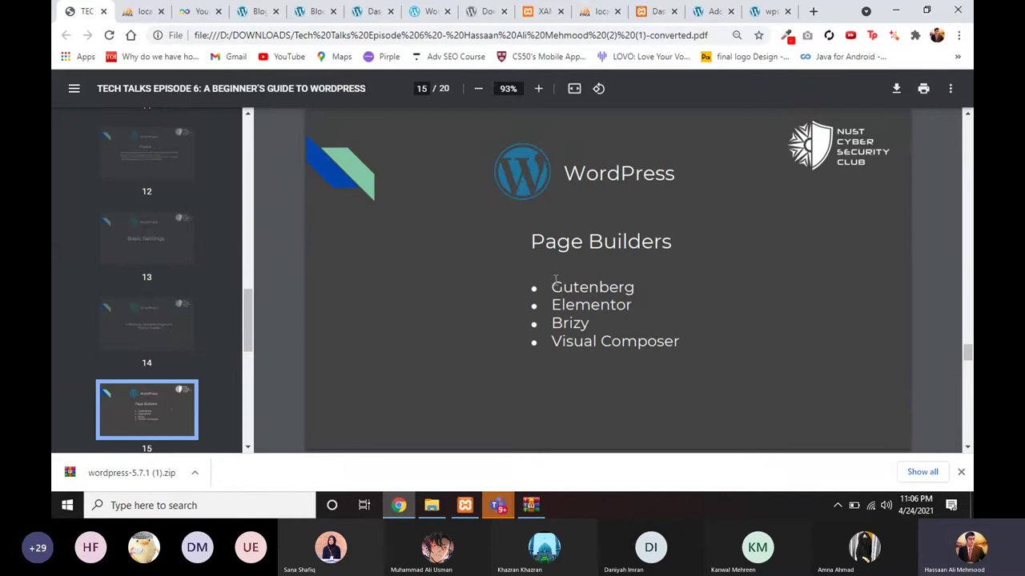
left_click_drag(558, 286, 632, 288)
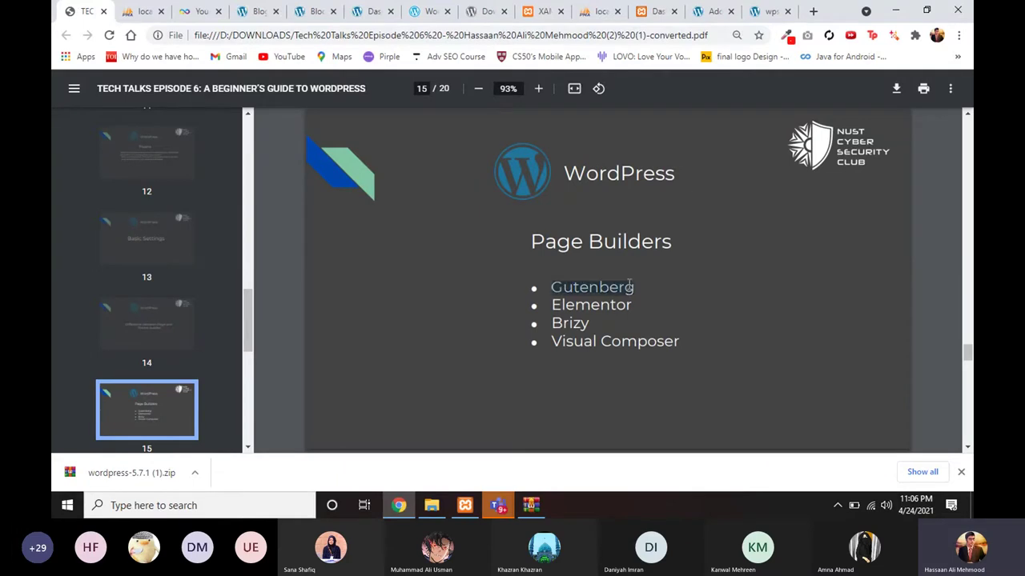
left_click(599, 294)
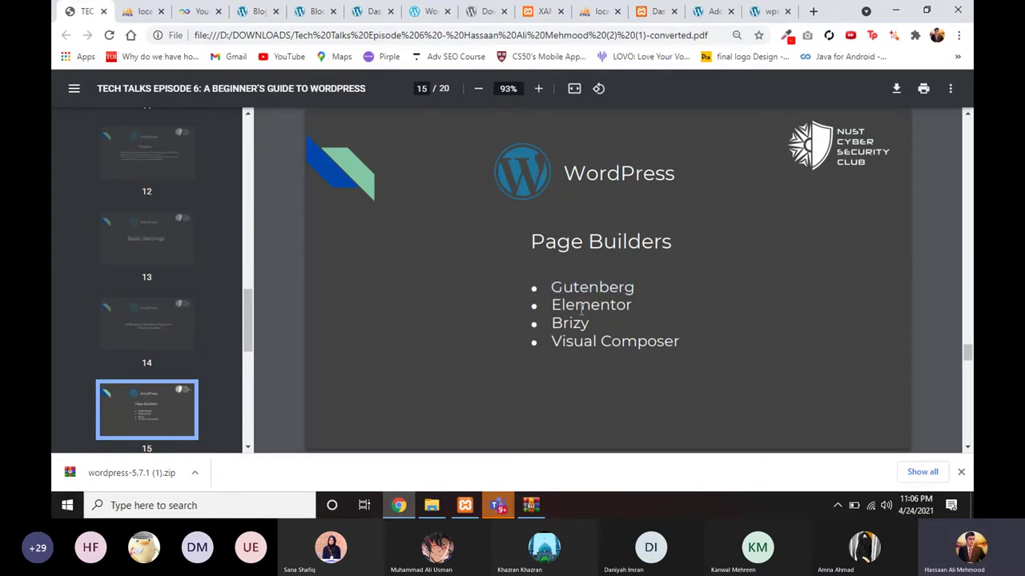
double_click(582, 307)
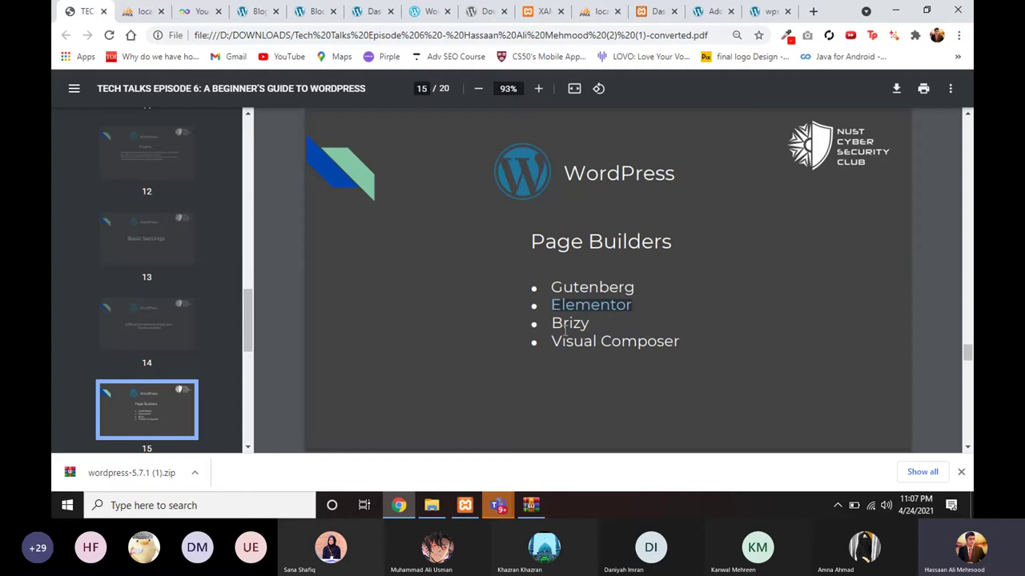
key("Left")
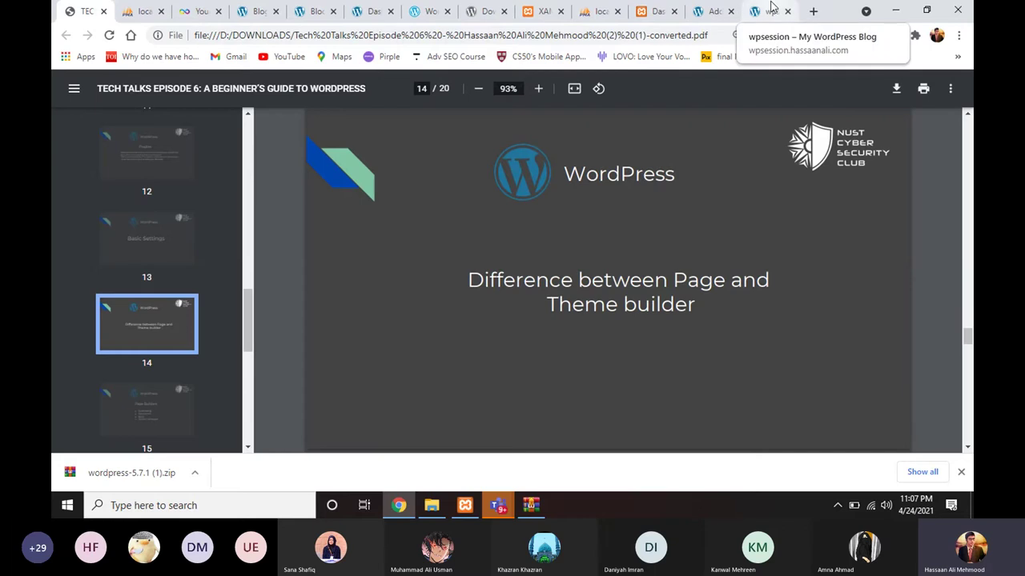
left_click(771, 10)
scroll(527, 189, "up", 3)
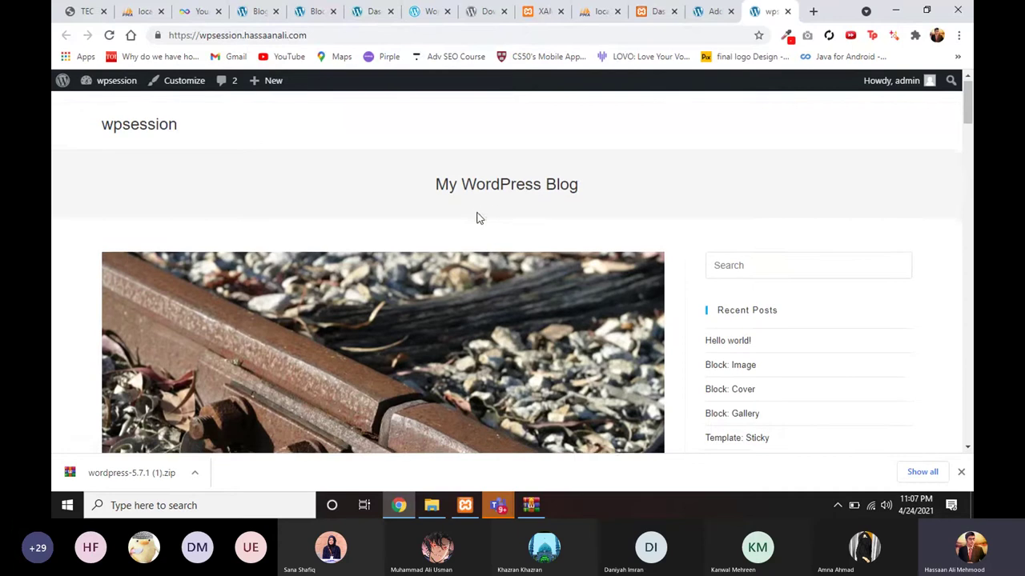
scroll(477, 213, "down", 3)
scroll(478, 219, "down", 2)
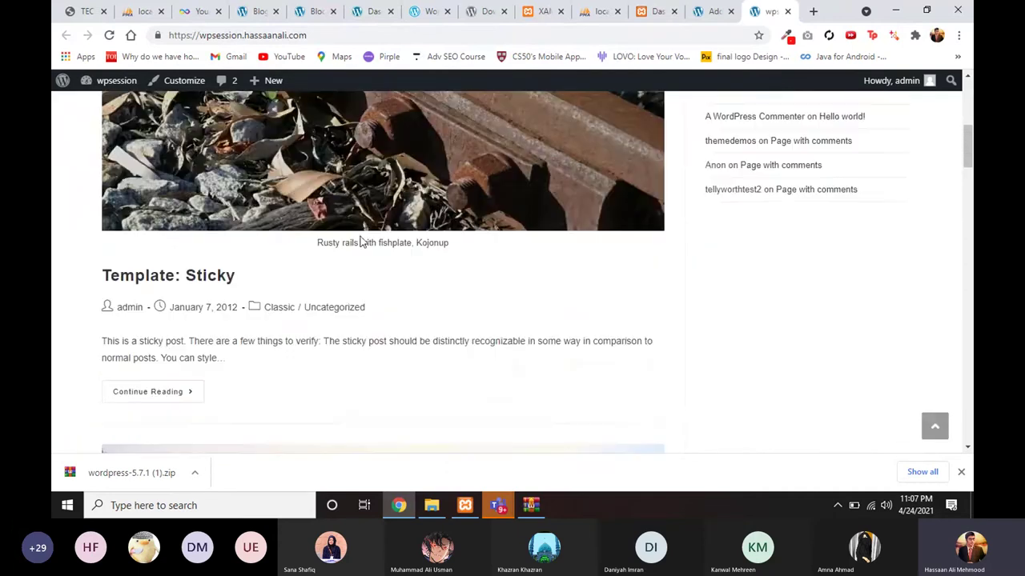
scroll(361, 237, "up", 3)
scroll(425, 201, "up", 2)
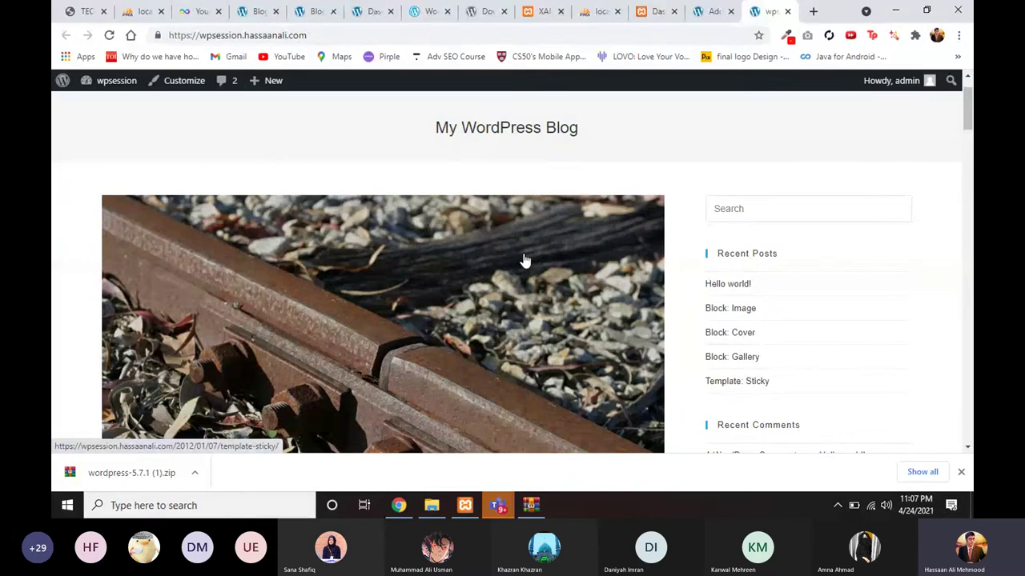
left_click(72, 12)
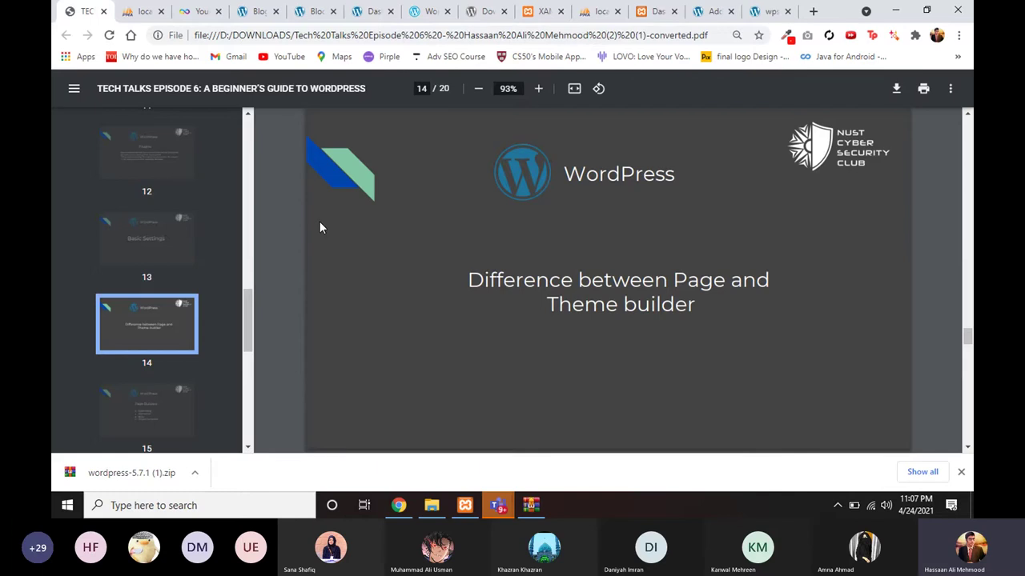
left_click(767, 11)
scroll(469, 352, "down", 10)
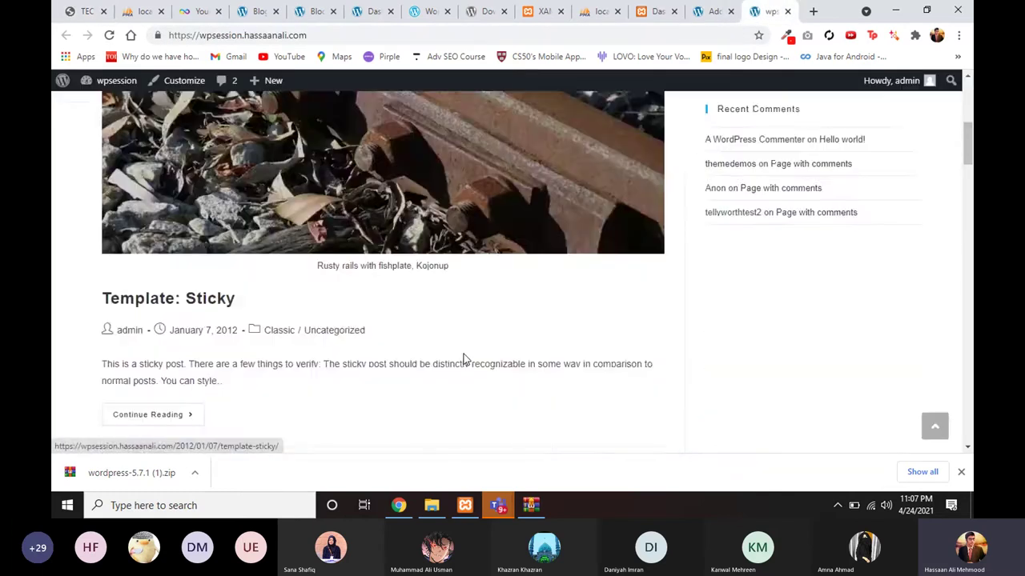
scroll(528, 251, "up", 10)
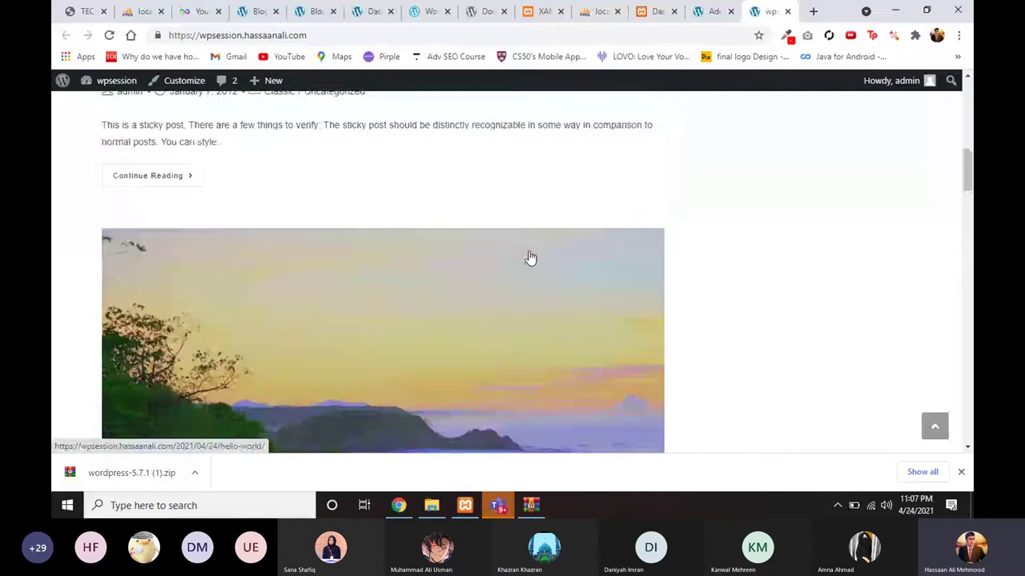
scroll(547, 220, "up", 2)
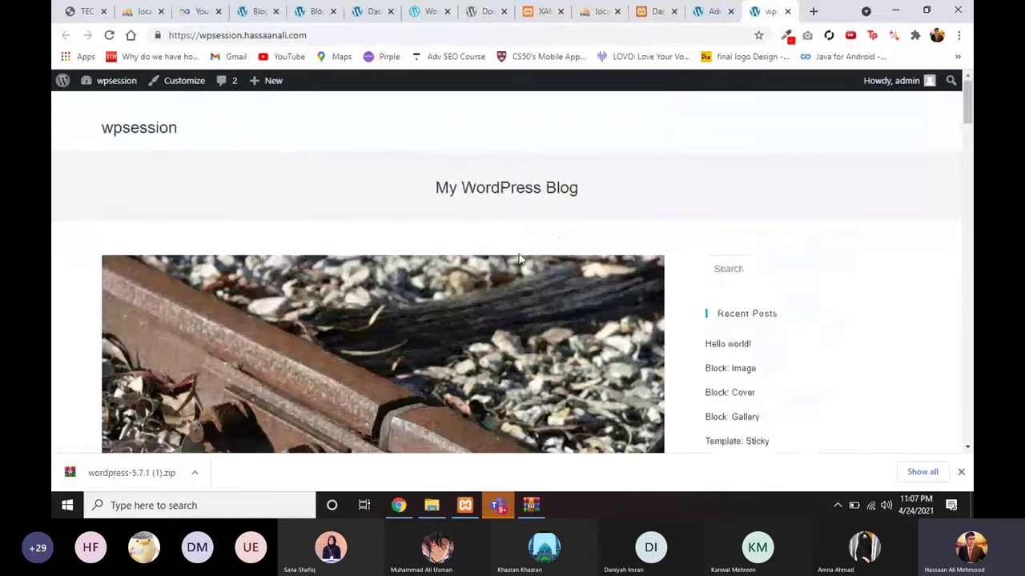
scroll(497, 318, "down", 1)
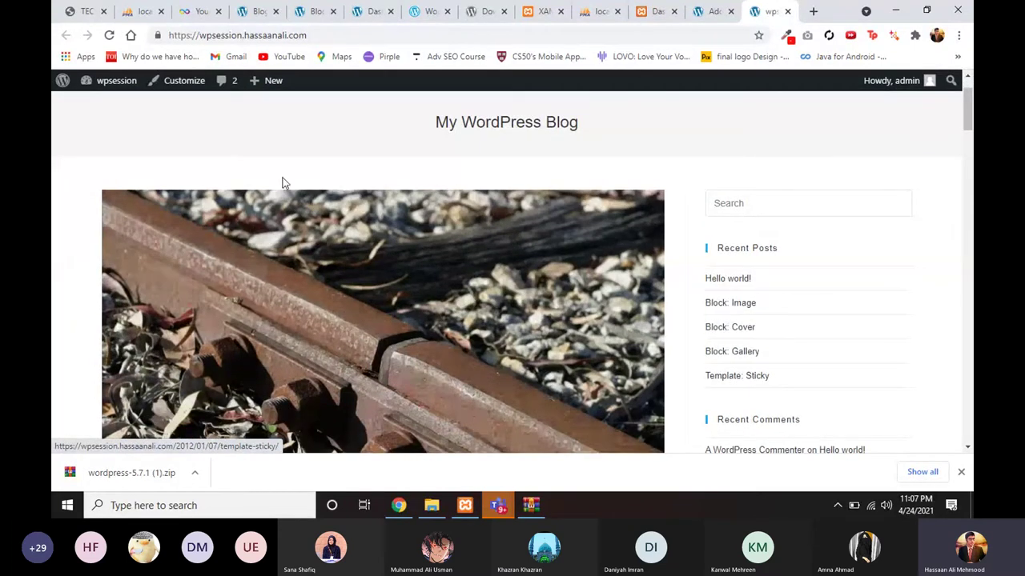
left_click(79, 12)
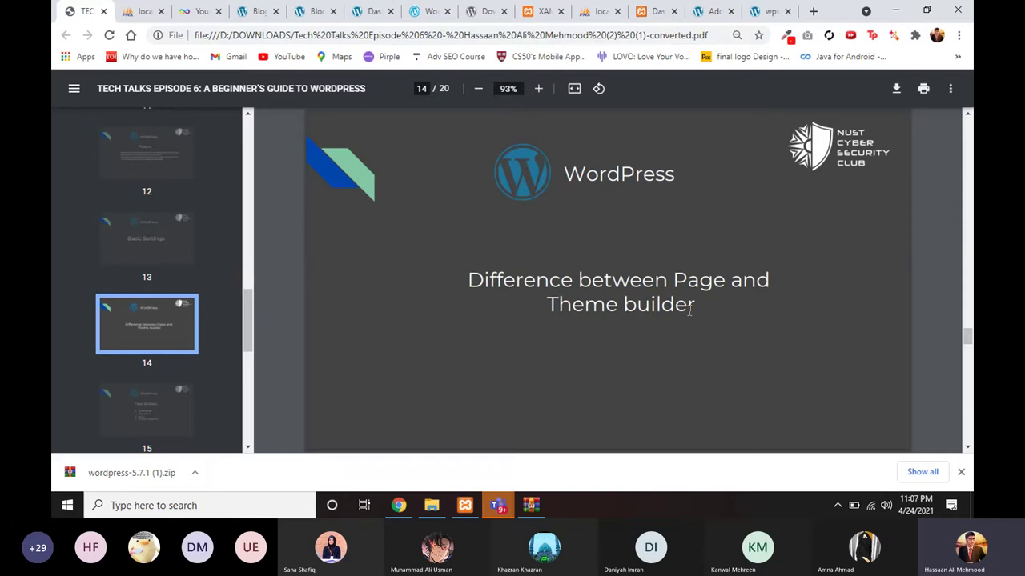
Step: Move to slide 15, Page Builders, in the PDF deck
key("Right")
key("Left")
key("Right")
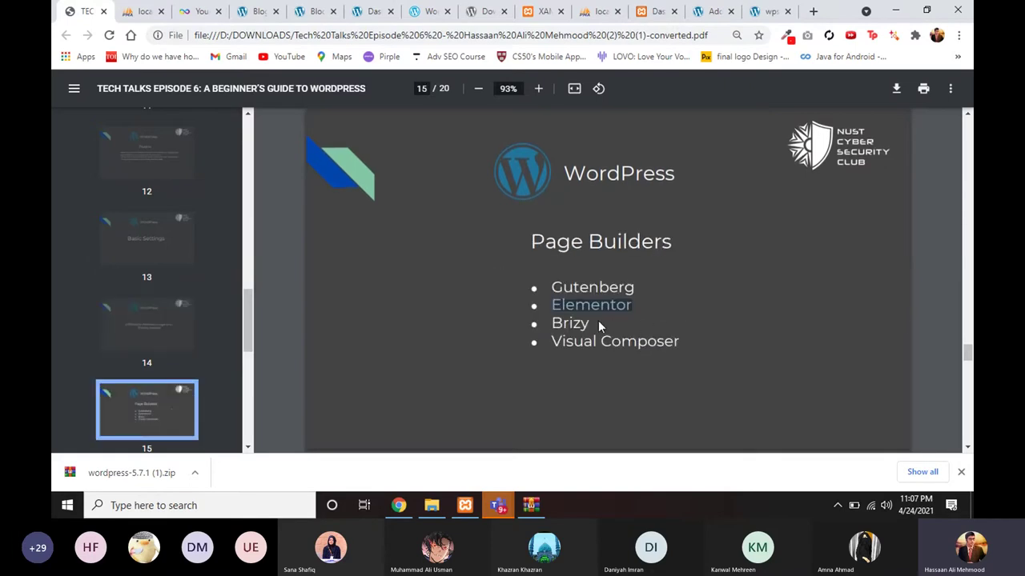
Step: Highlight Brizy and then Elementor on the slide while explaining each
double_click(577, 323)
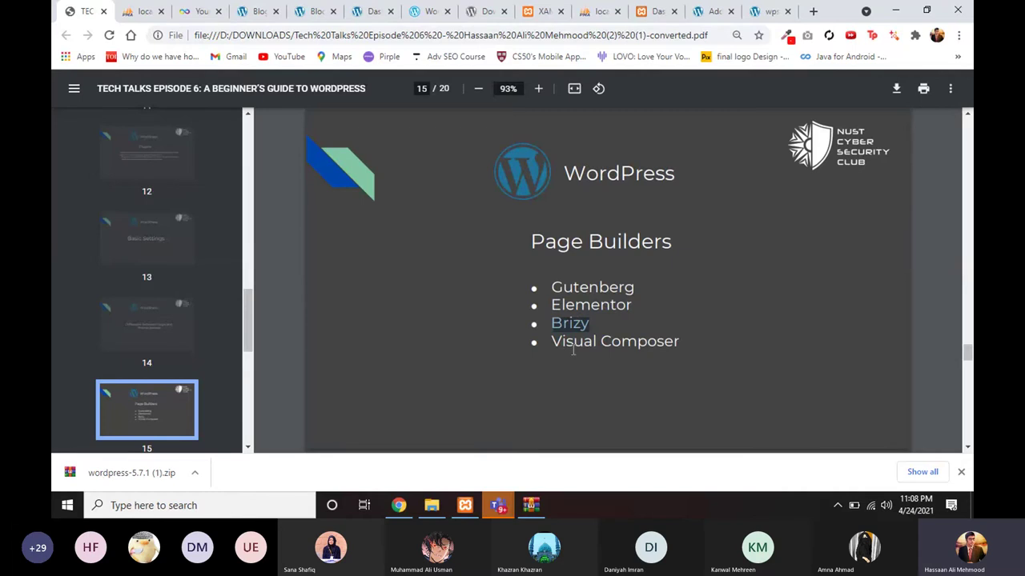
left_click(574, 322)
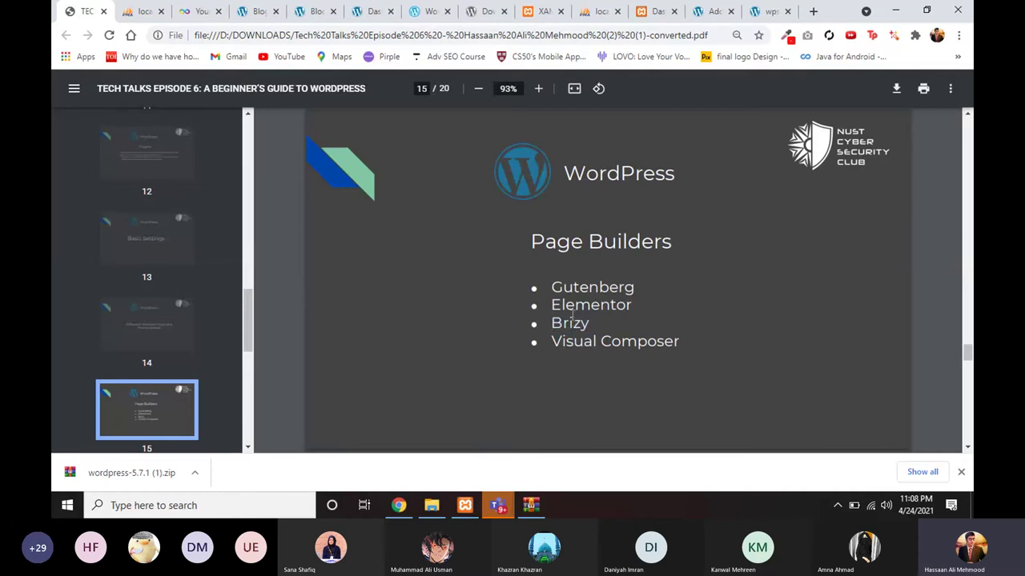
double_click(573, 306)
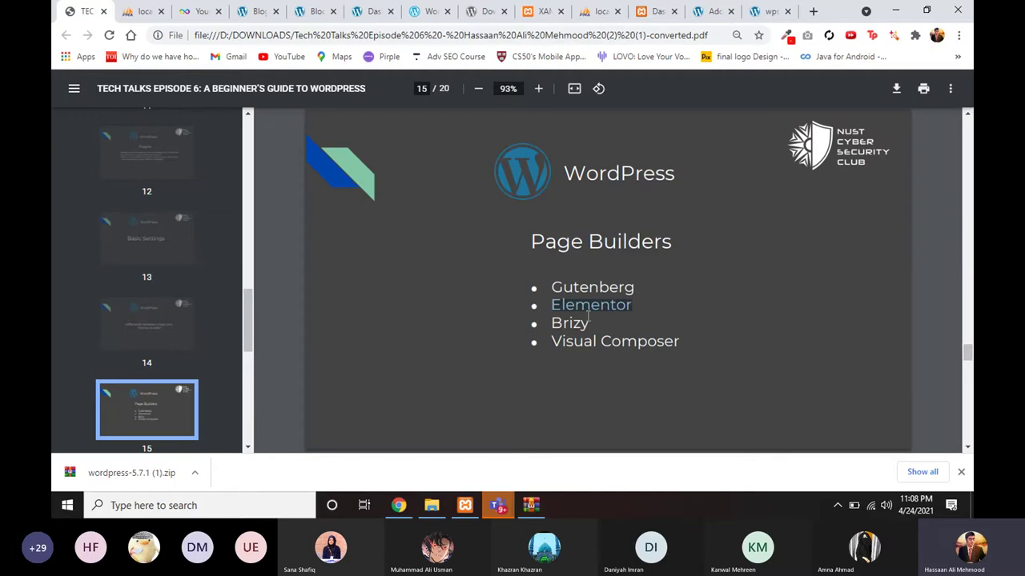
left_click(593, 322)
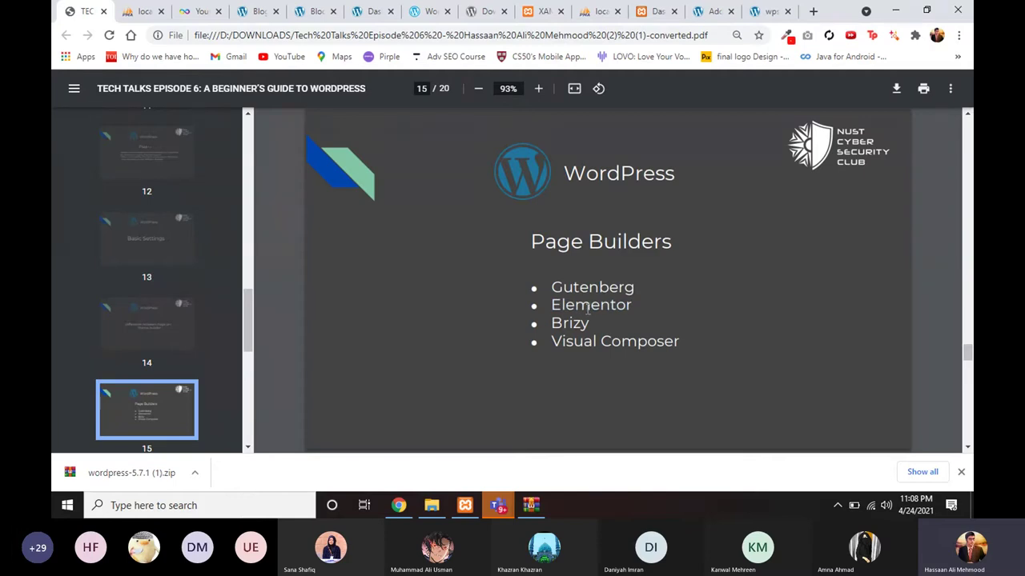
double_click(582, 305)
left_click(606, 326)
Step: Highlight Brizy, Visual Composer and Elementor again in turn
double_click(571, 323)
double_click(571, 340)
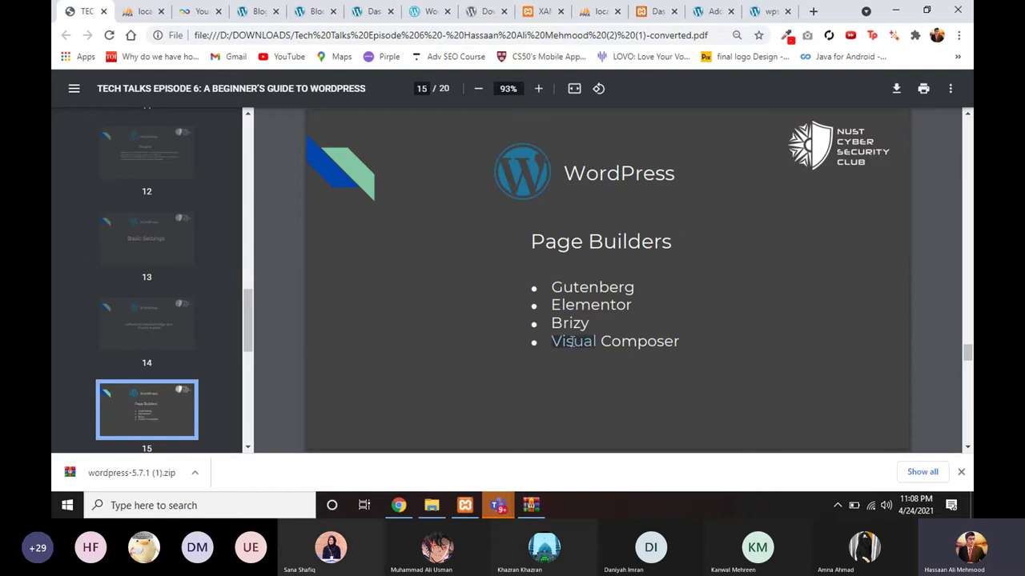
left_click(578, 310)
double_click(560, 305)
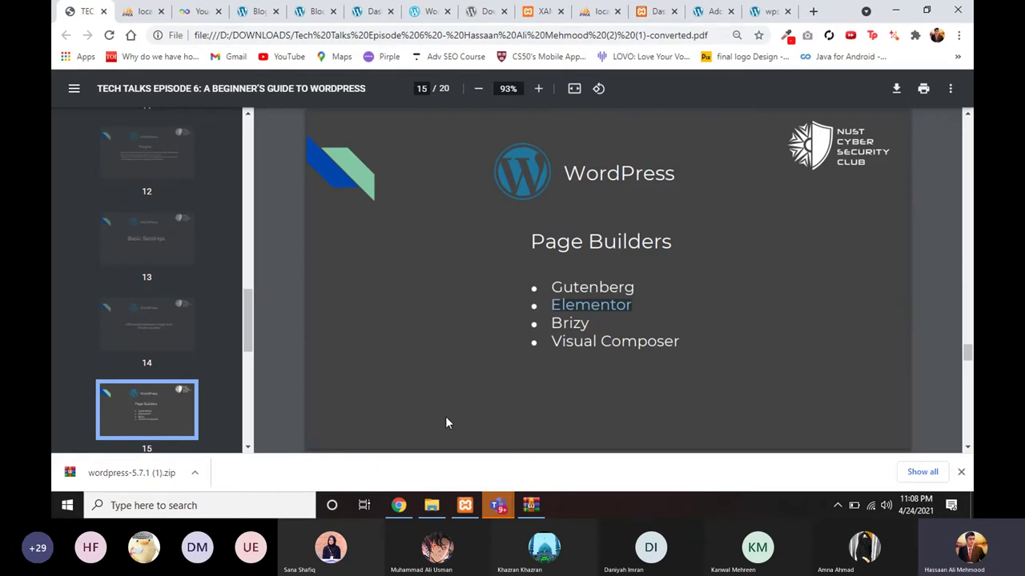
mouse_move(422, 516)
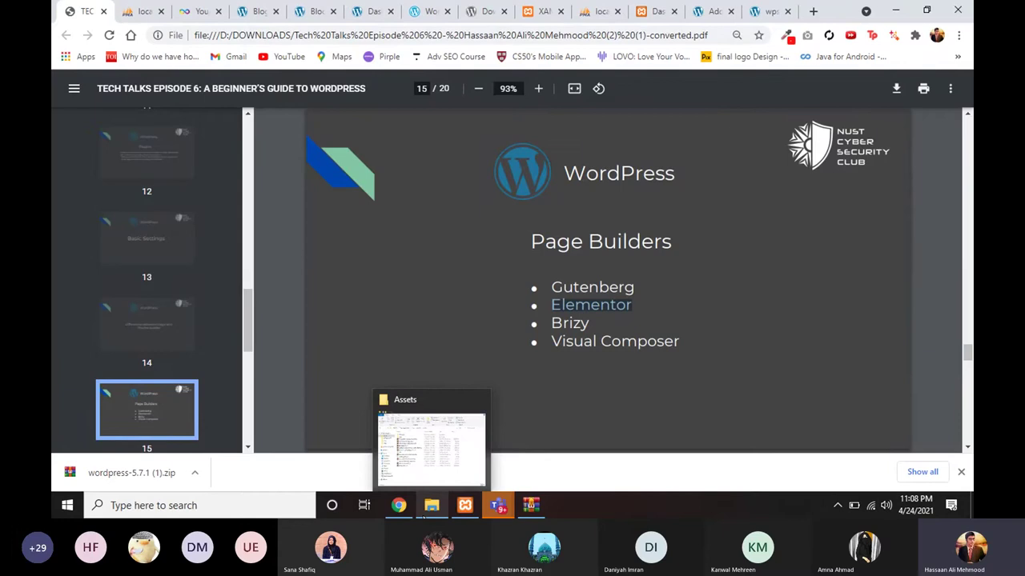
Step: Minimize the Assets folder, browser and meeting windows to reveal the desktop
left_click(421, 515)
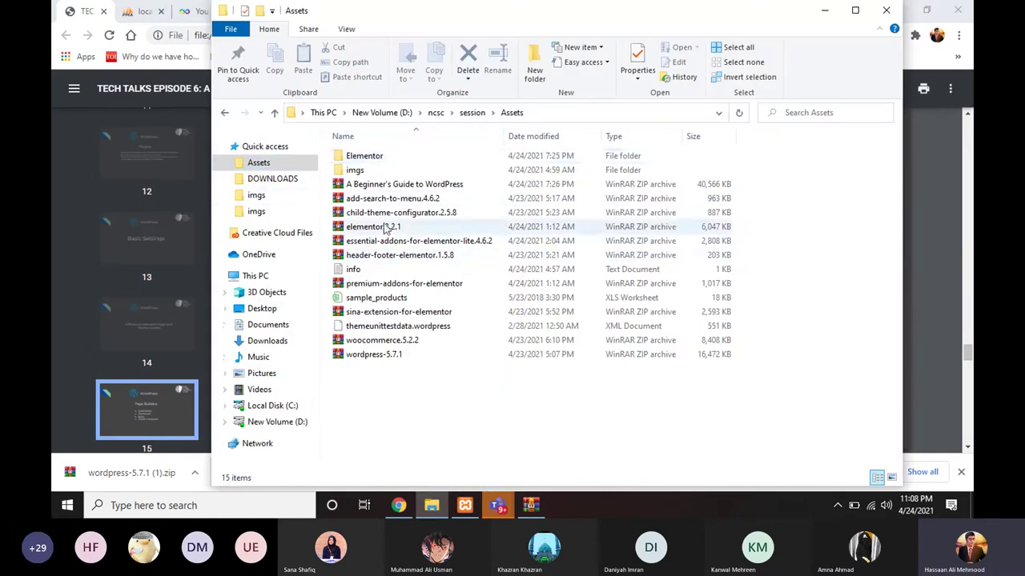
left_click(431, 507)
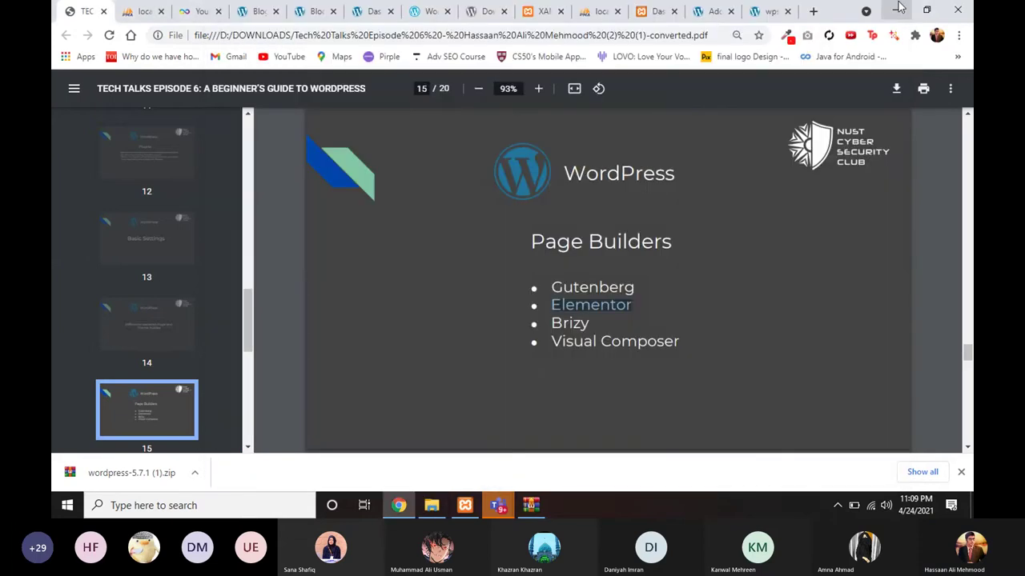
left_click(897, 9)
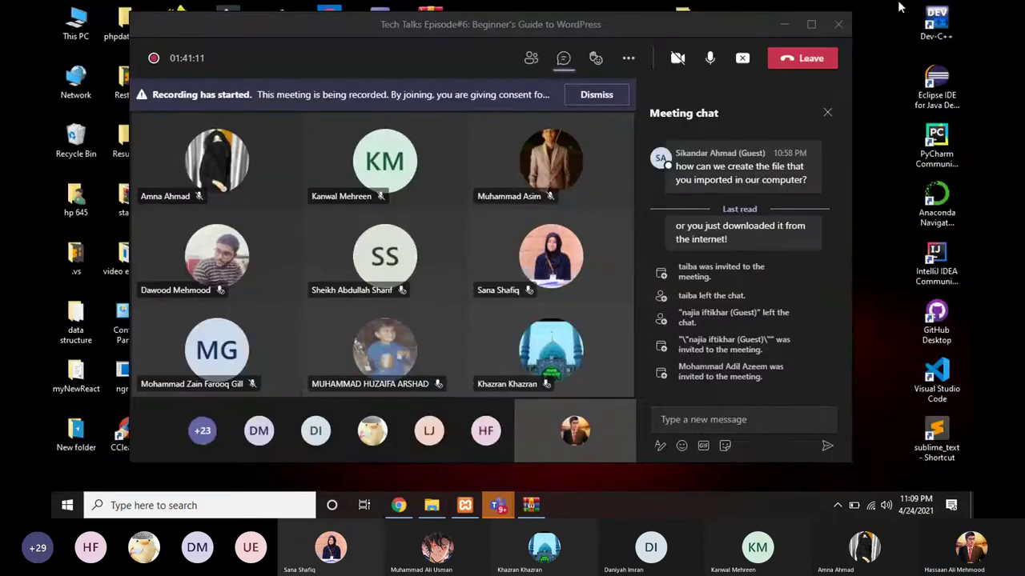
left_click(781, 27)
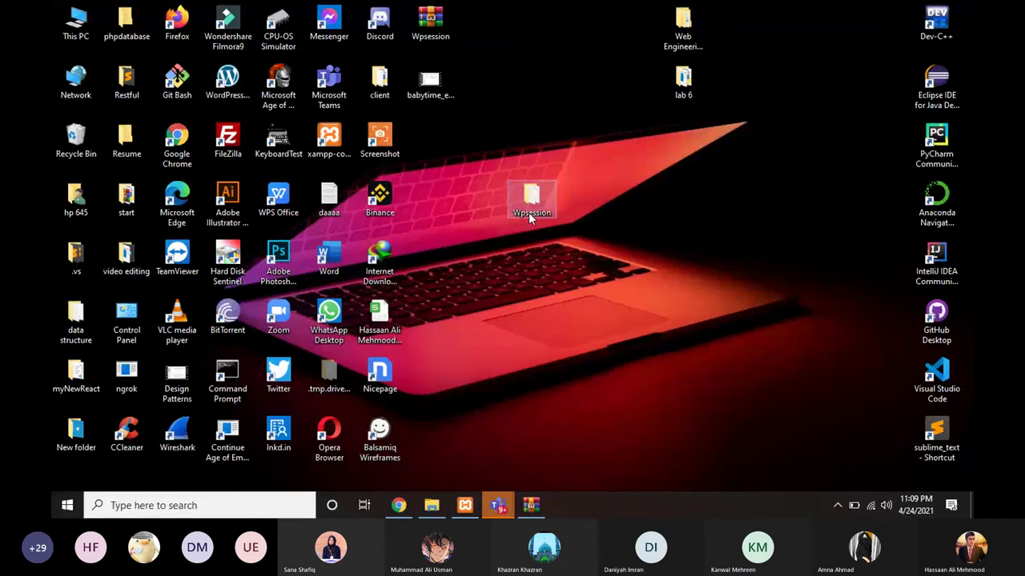
Step: Go into Wpsession\Assets\imgs and select the design image
double_click(529, 209)
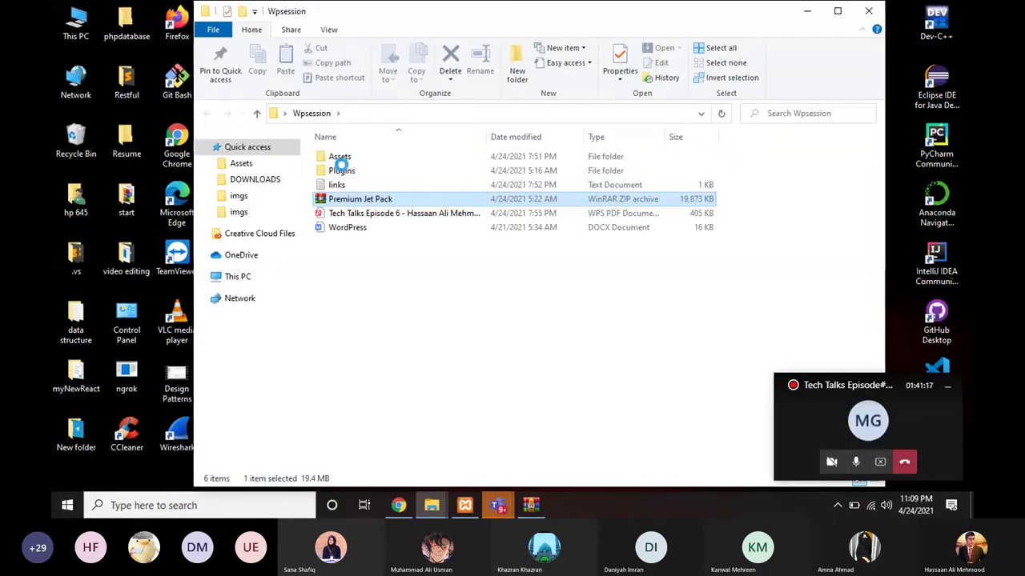
left_click(352, 245)
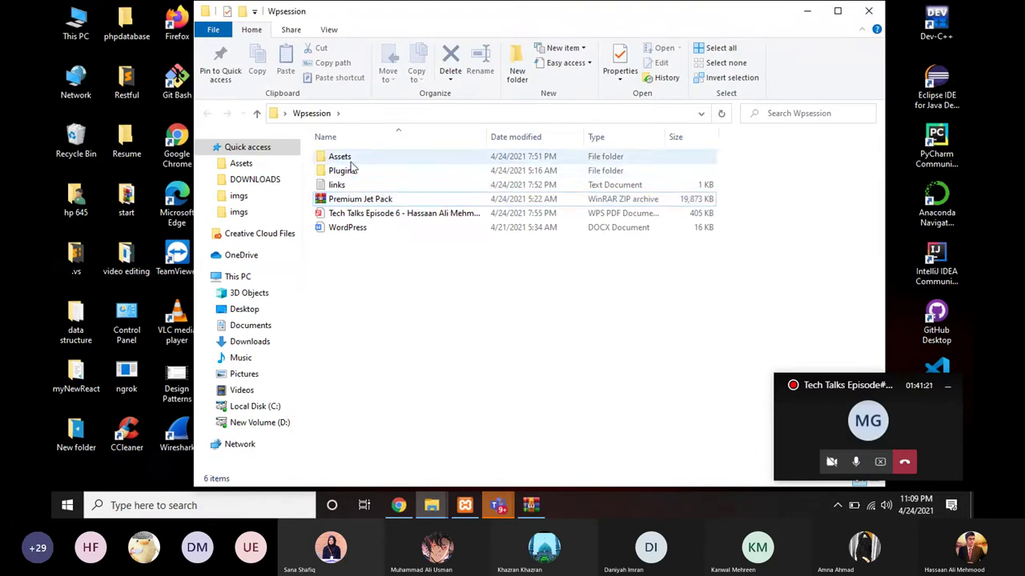
left_click(352, 161)
double_click(353, 161)
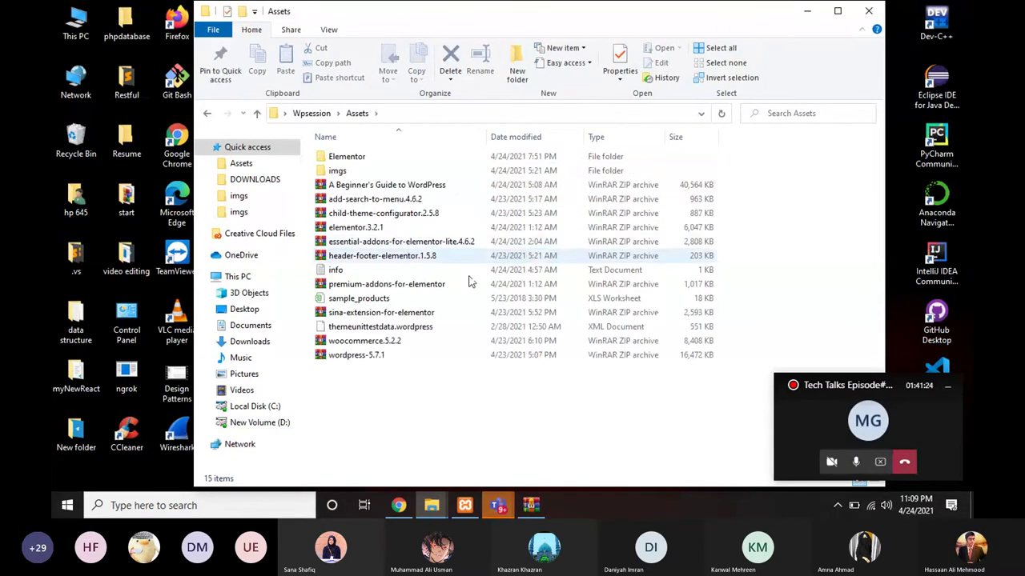
left_click(337, 171)
double_click(337, 170)
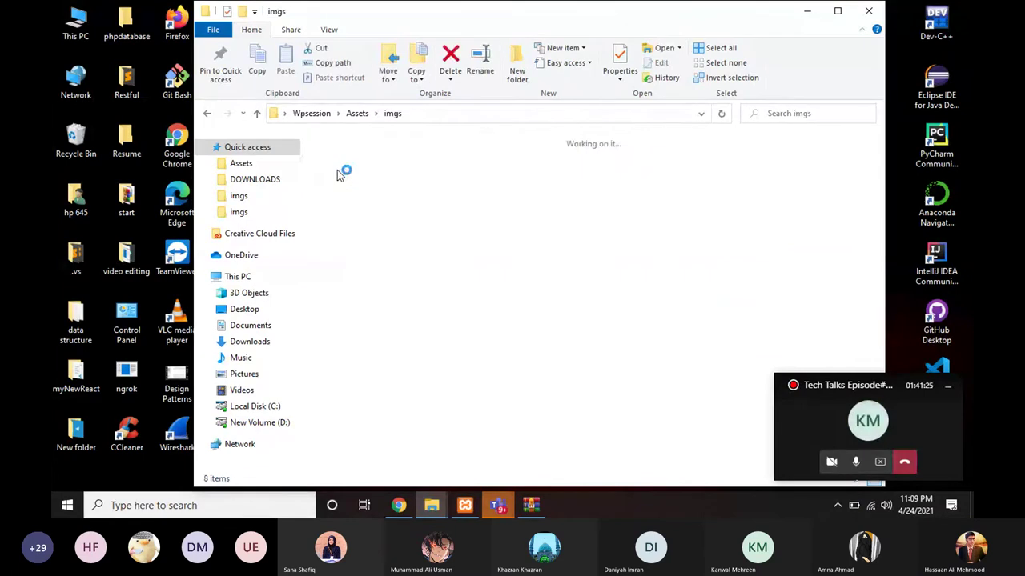
left_click(497, 165)
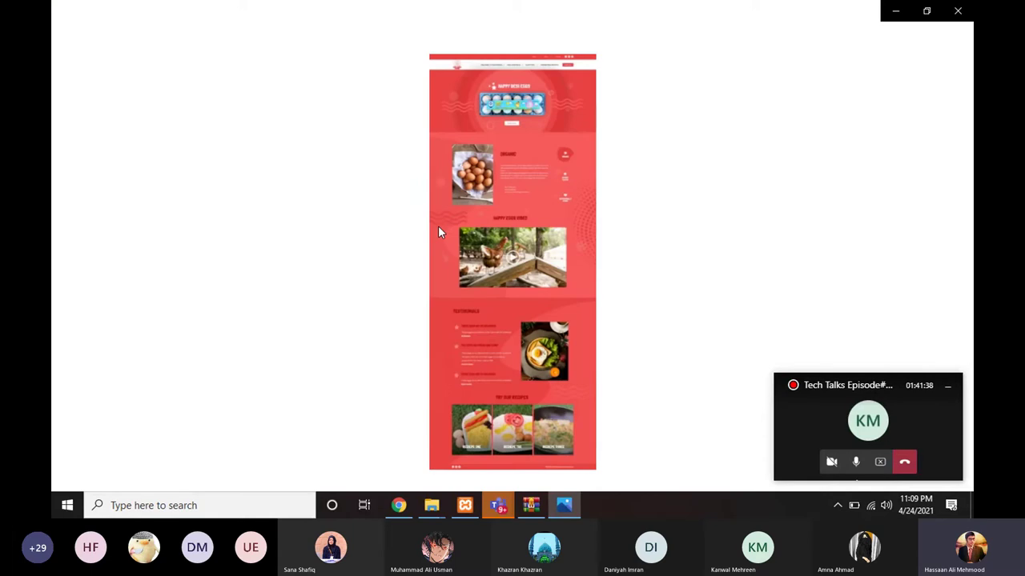
Step: Zoom and scroll through the red egg-farm mockup in design.jpg, then minimize Photos
scroll(517, 262, "up", 2)
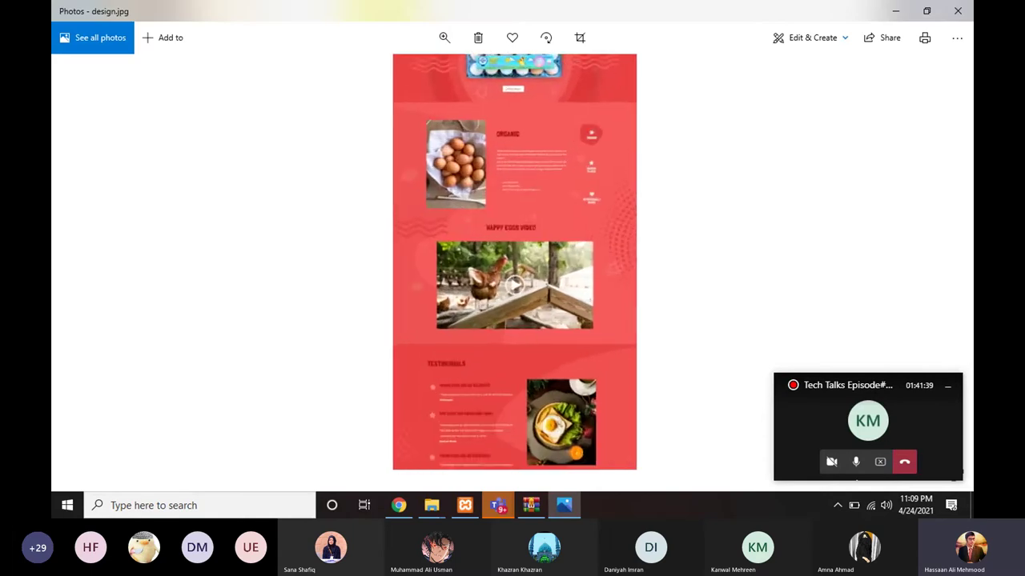
scroll(517, 261, "up", 2)
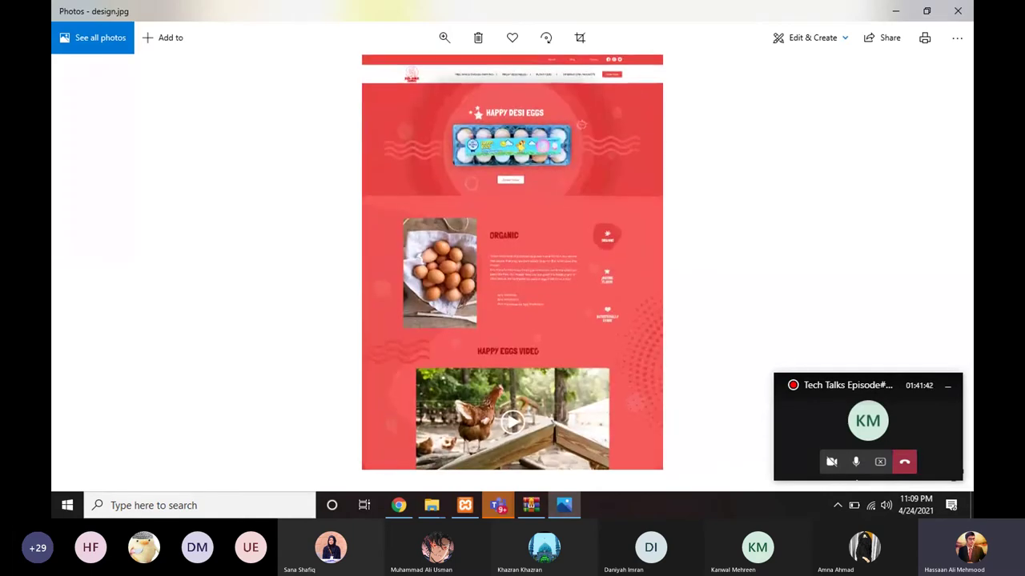
scroll(480, 188, "up", 1)
scroll(477, 202, "down", 4)
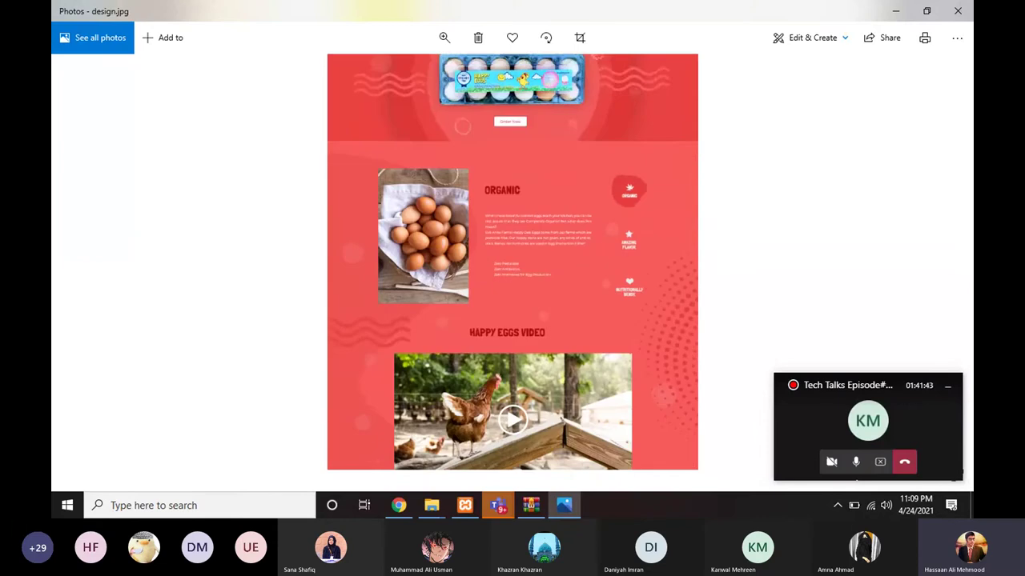
scroll(446, 335, "down", 6)
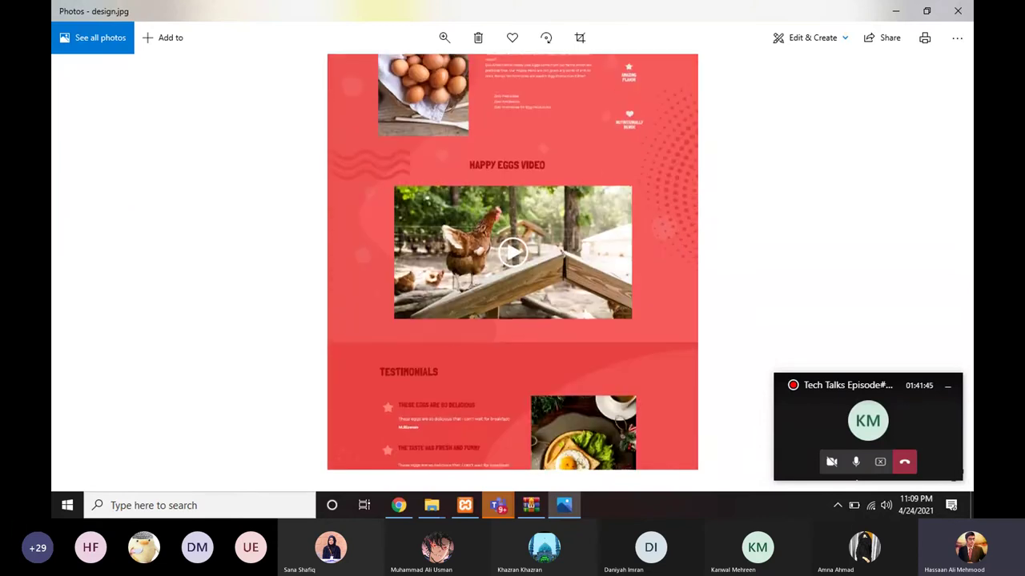
scroll(513, 262, "down", 2)
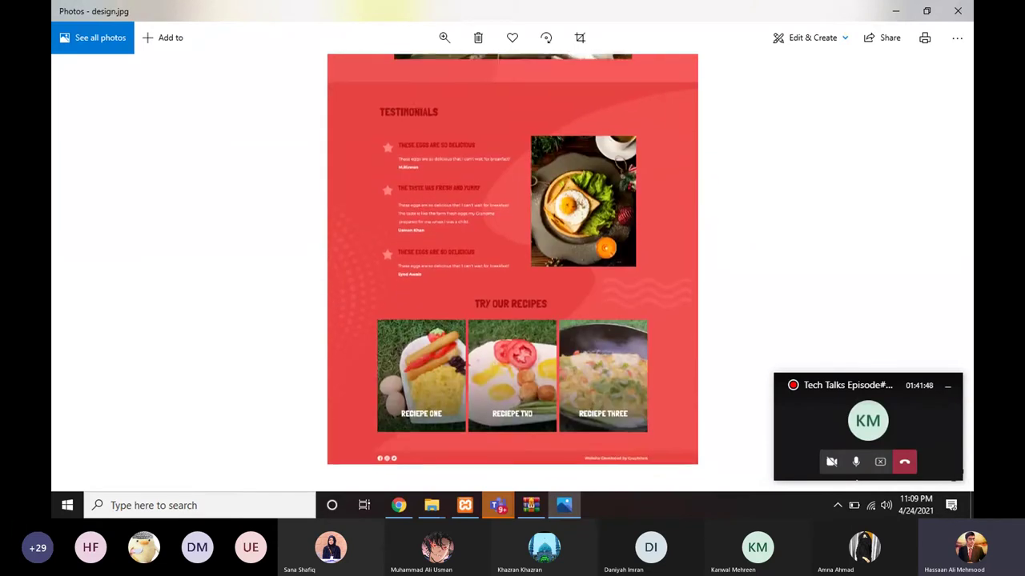
scroll(512, 262, "up", 2)
scroll(453, 306, "up", 9)
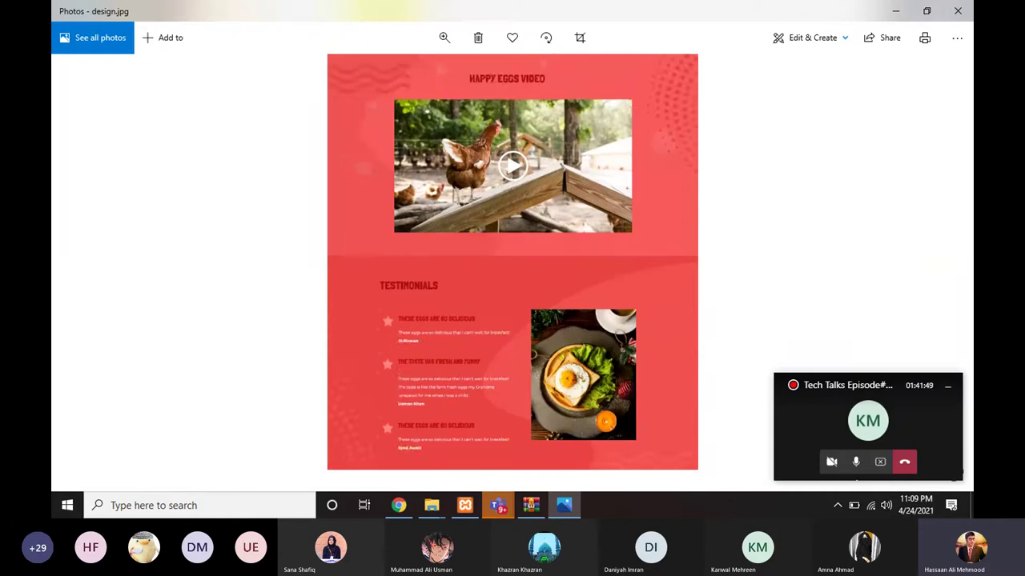
left_click(894, 14)
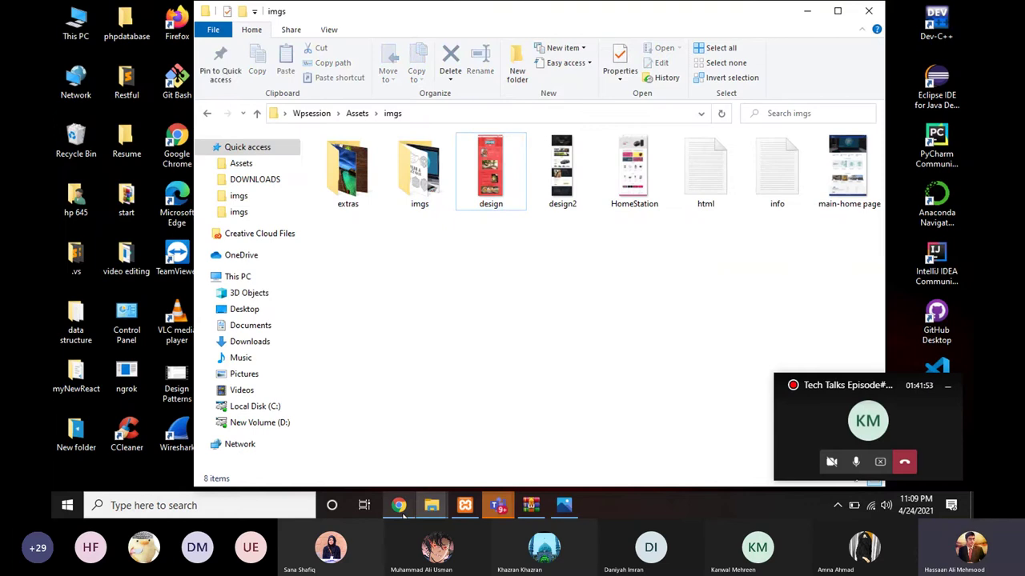
Step: Return to the WordPress Add Plugins results for 'elementor'
left_click(400, 512)
left_click(709, 11)
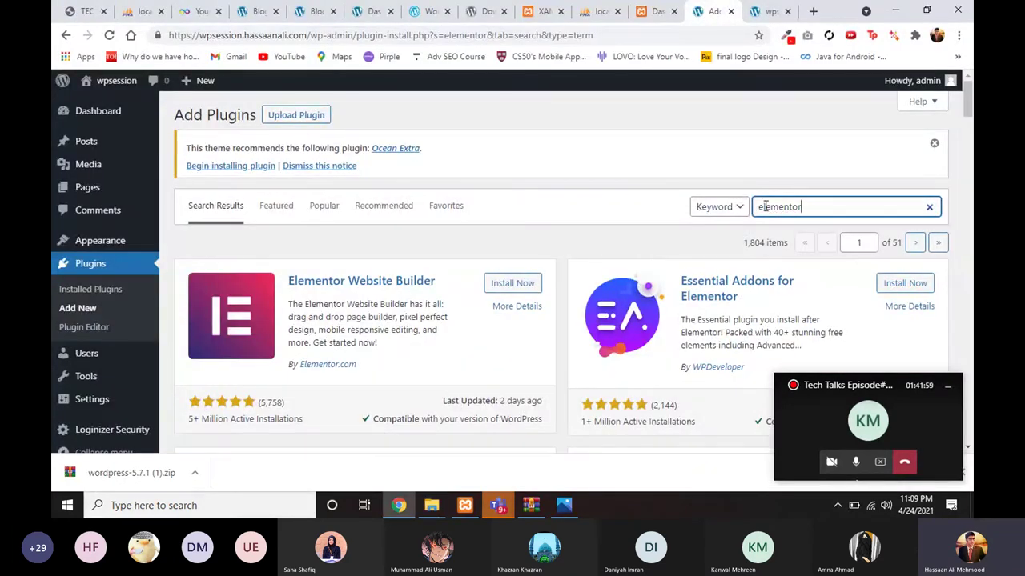
mouse_move(425, 507)
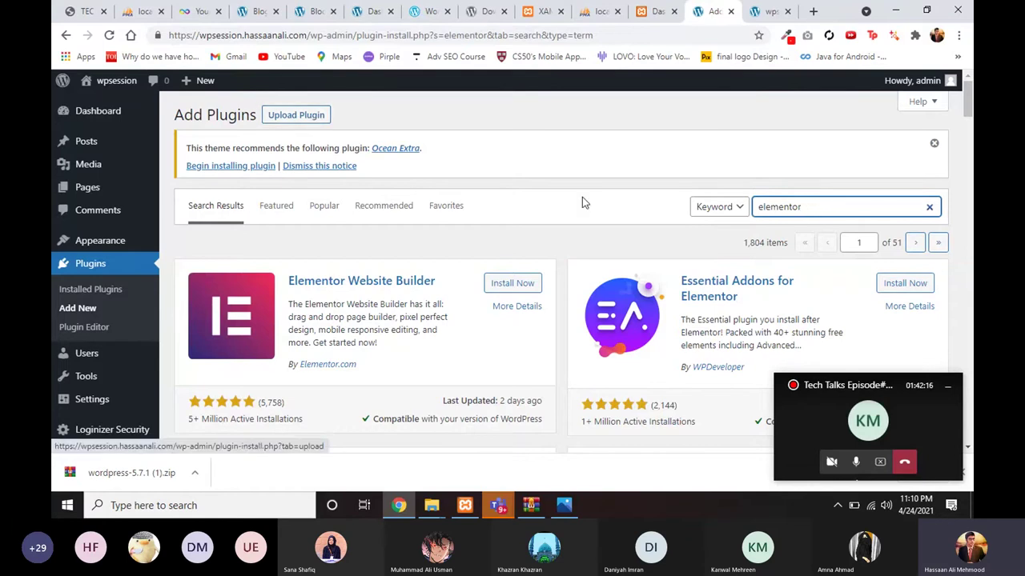
scroll(709, 293, "down", 2)
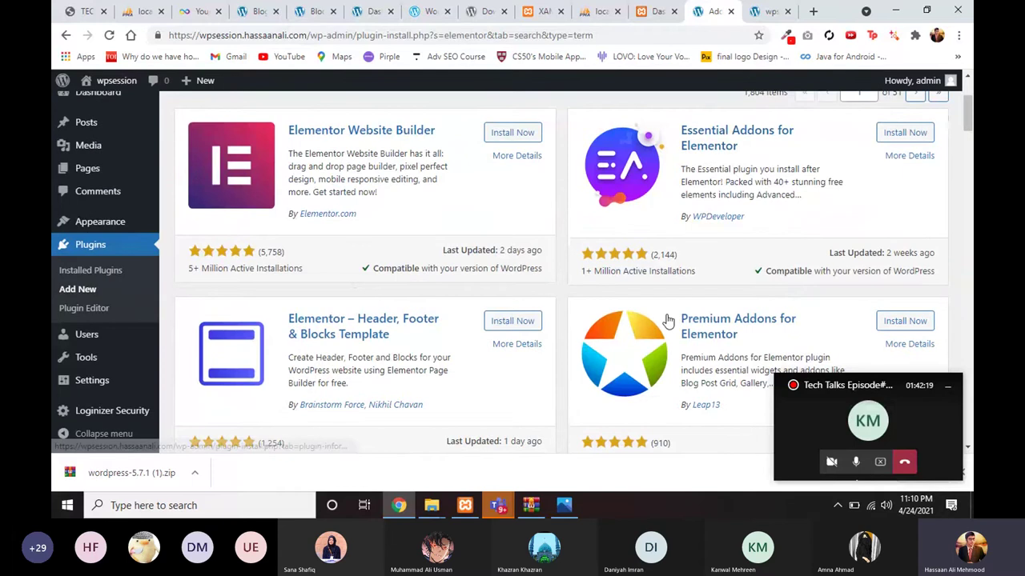
scroll(665, 304, "up", 2)
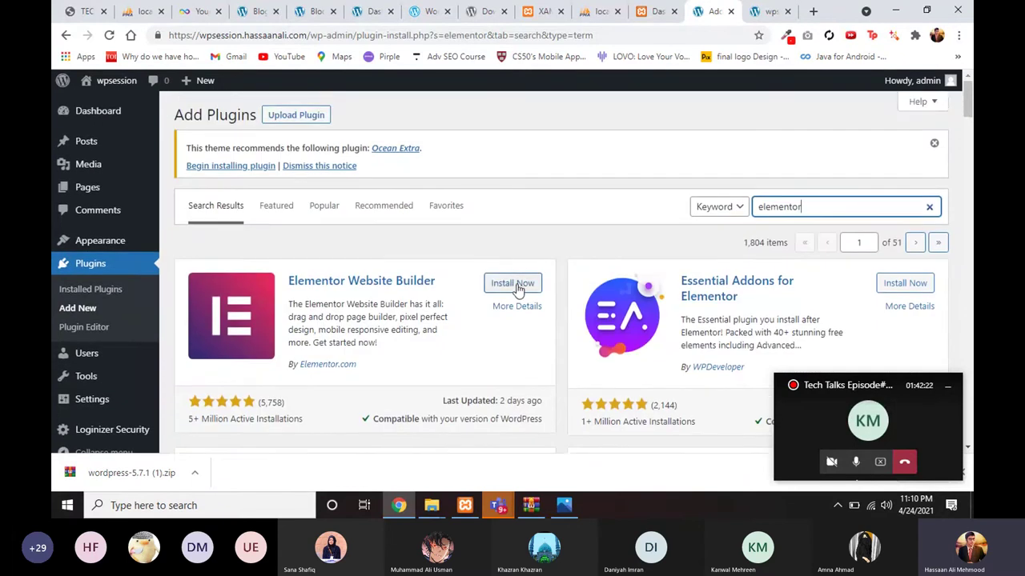
Step: Install Elementor, Essential Addons, Header Footer & Blocks, Premium Addons and WooLentor
left_click(513, 284)
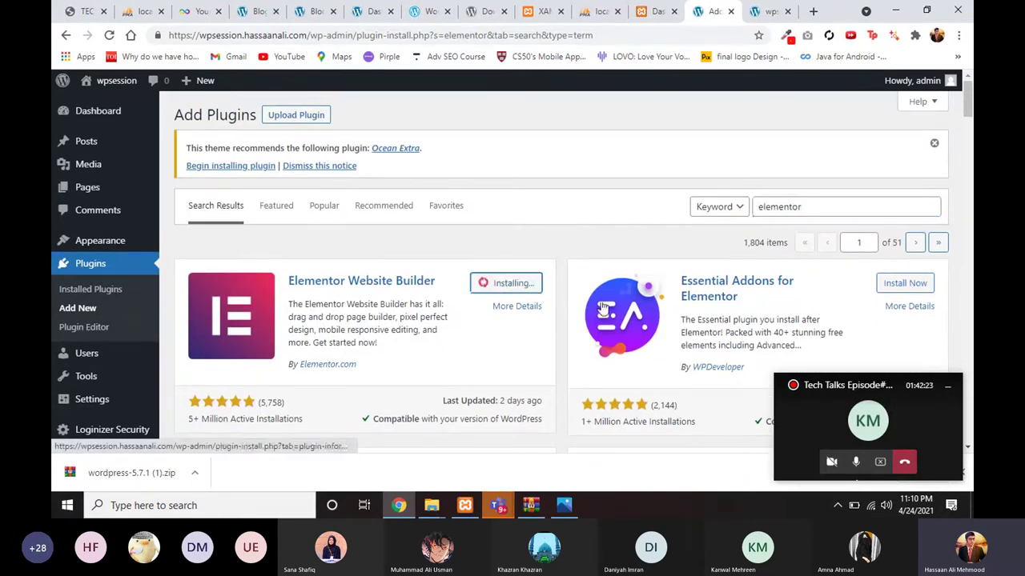
scroll(602, 309, "down", 1)
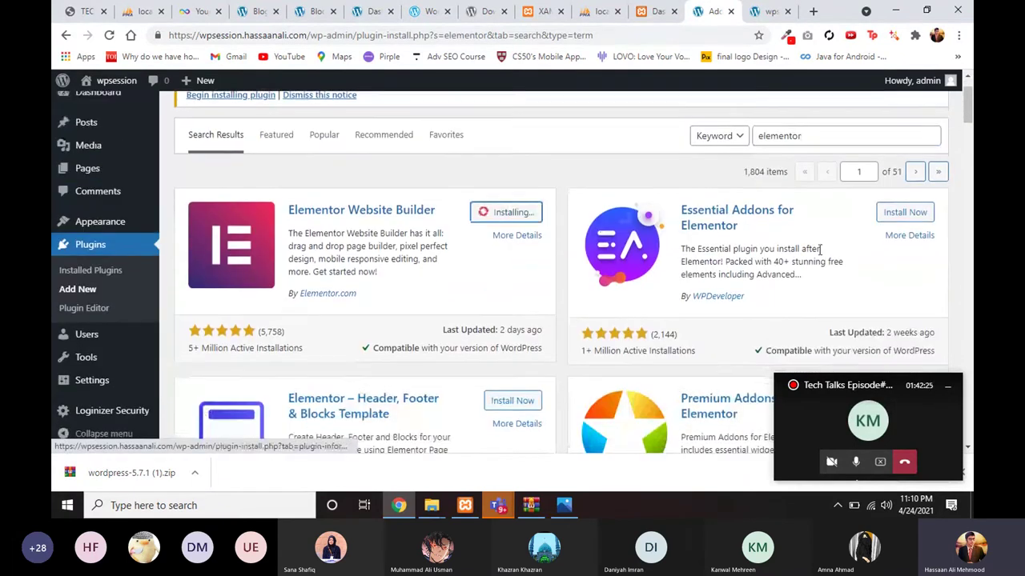
left_click(905, 215)
scroll(698, 323, "down", 2)
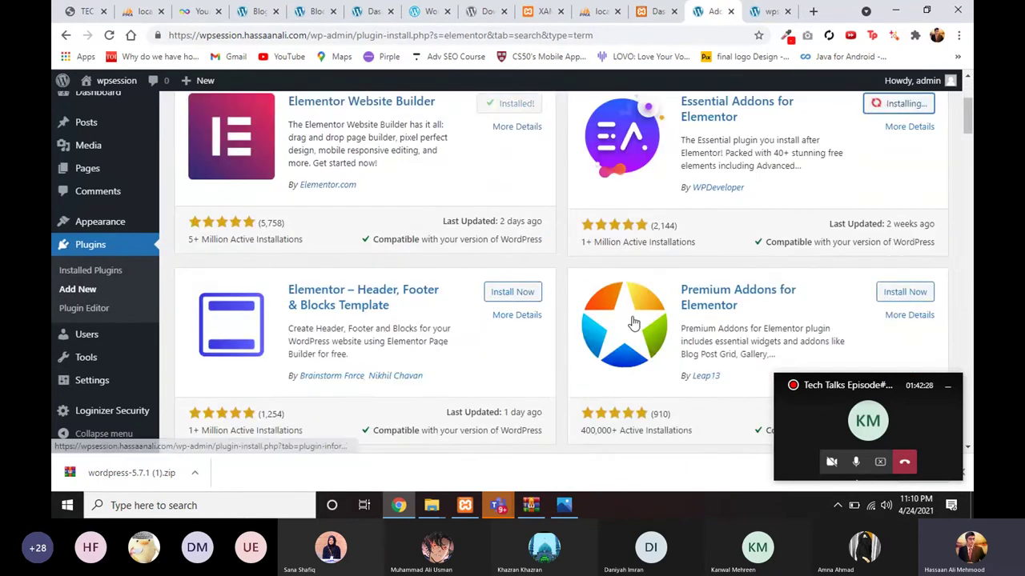
left_click(504, 293)
left_click(903, 293)
scroll(720, 316, "down", 1)
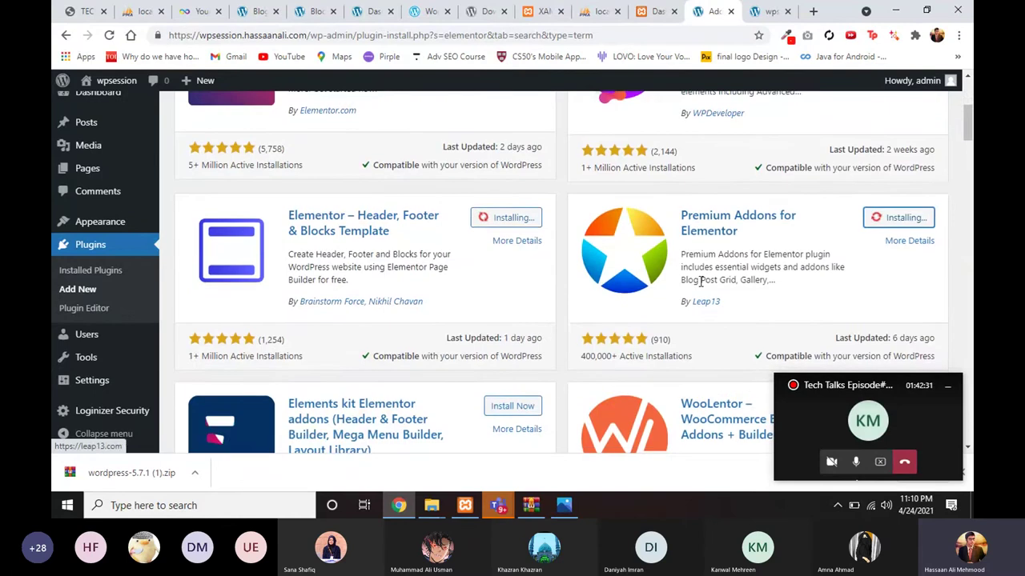
scroll(768, 312, "down", 2)
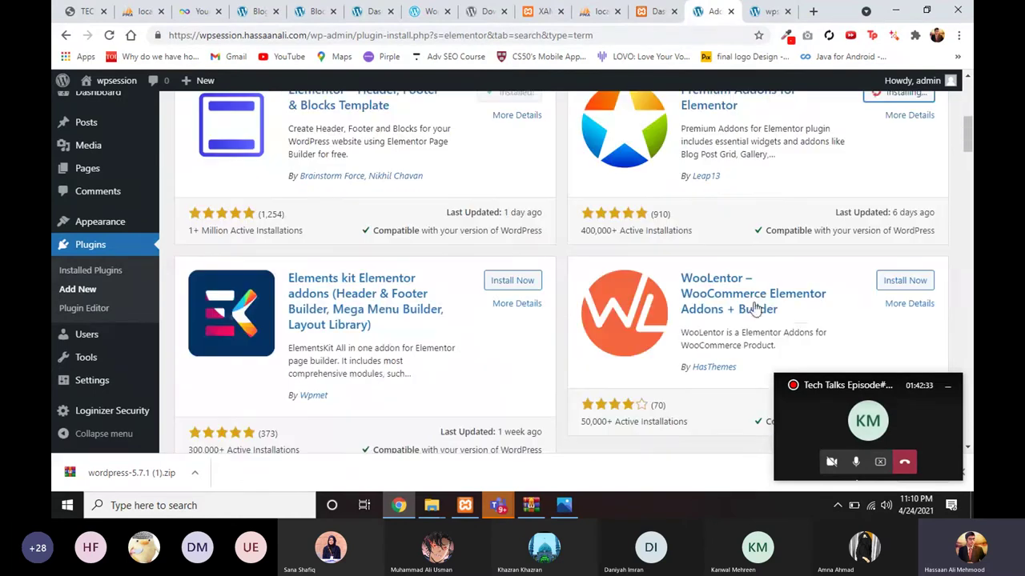
left_click(885, 280)
Step: Scroll through the 1,804 elementor results to review the installed plugins
scroll(655, 248, "up", 2)
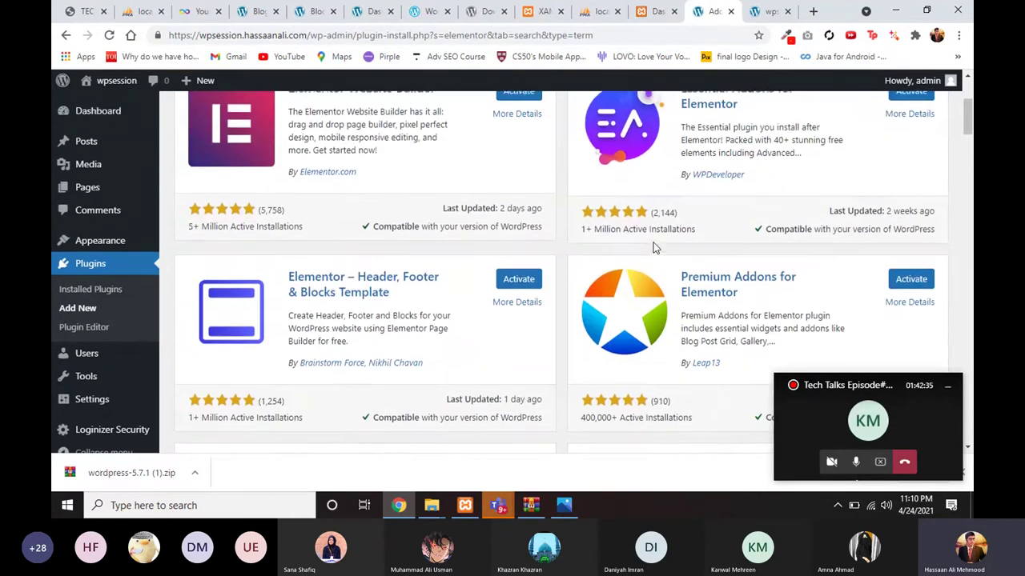
scroll(652, 249, "up", 2)
scroll(512, 260, "up", 2)
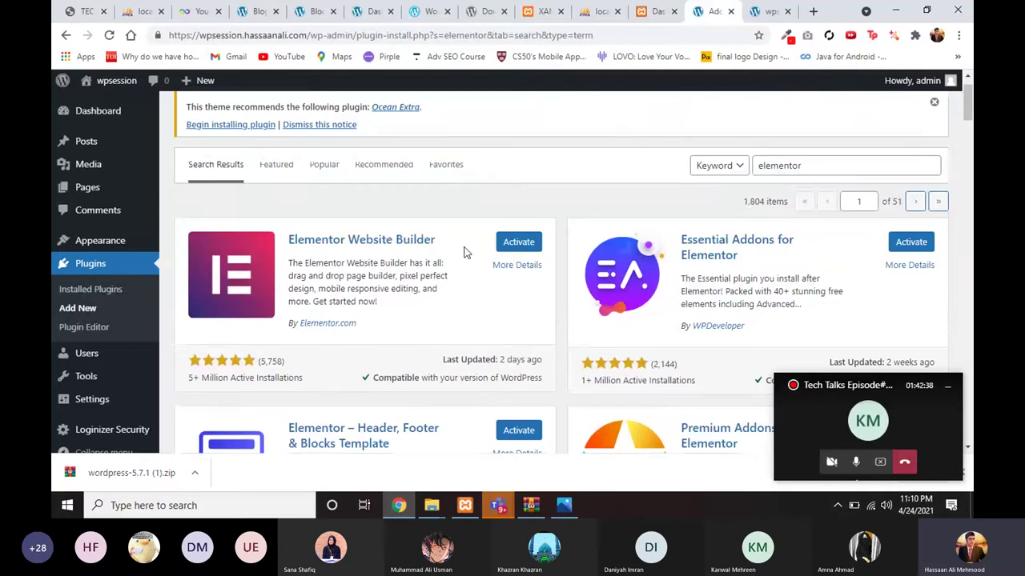
scroll(416, 260, "down", 1)
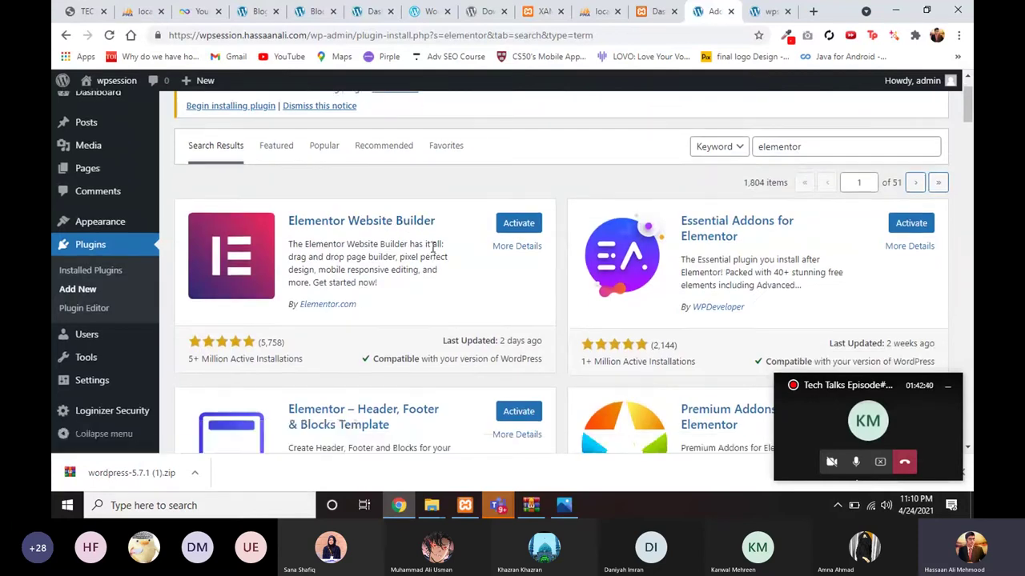
scroll(655, 232, "down", 1)
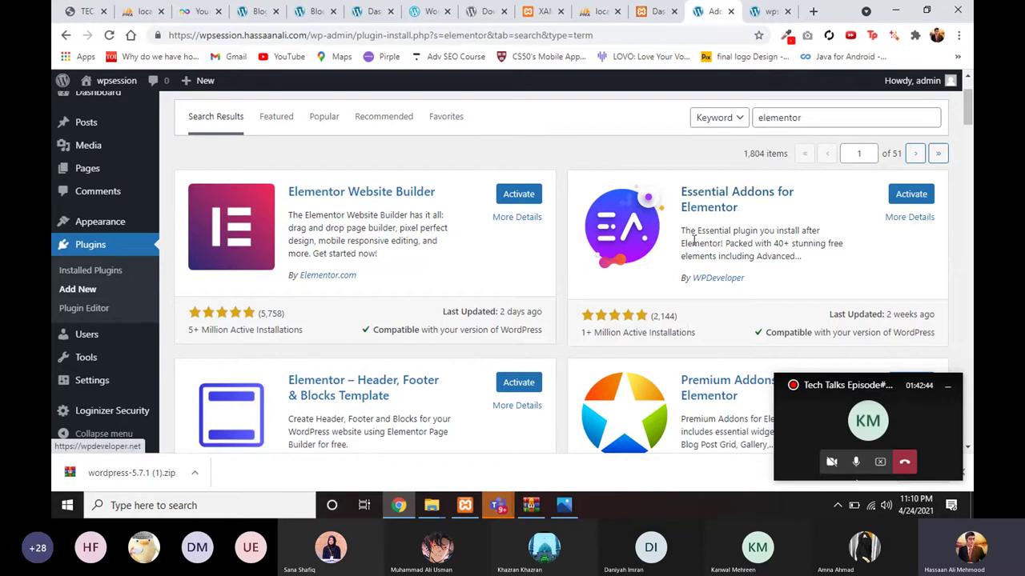
scroll(687, 315, "down", 1)
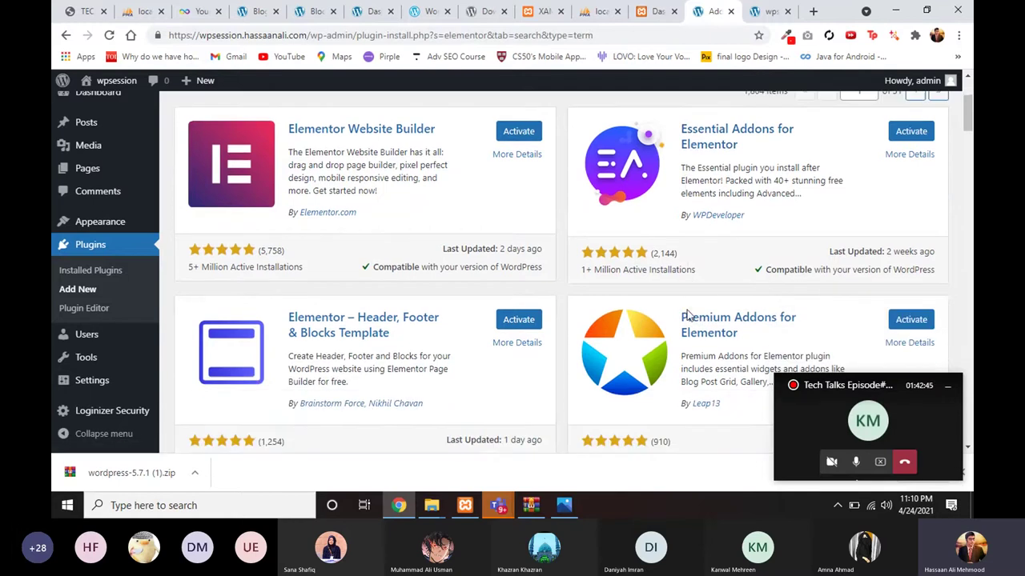
scroll(572, 172, "up", 1)
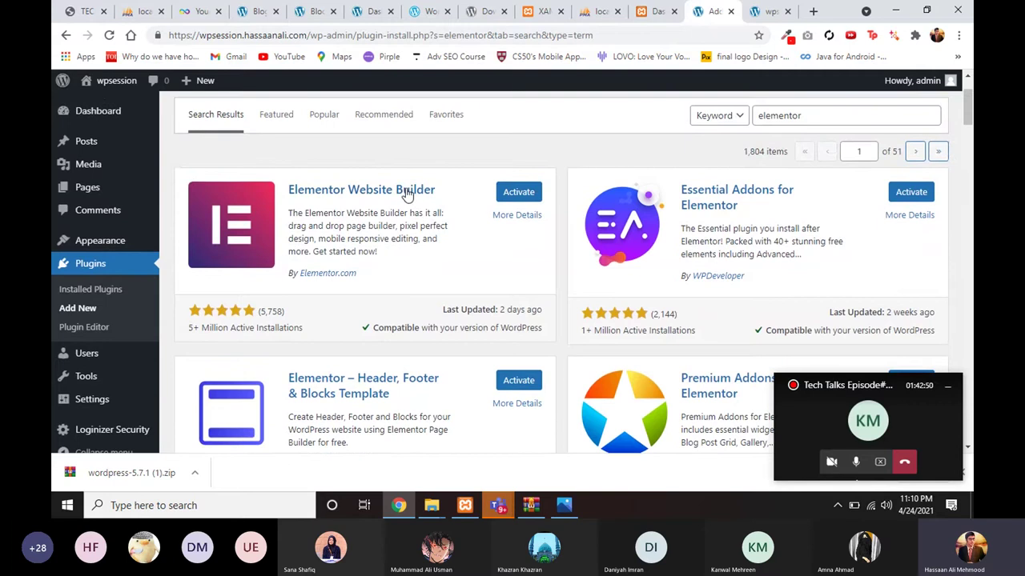
scroll(680, 272, "down", 1)
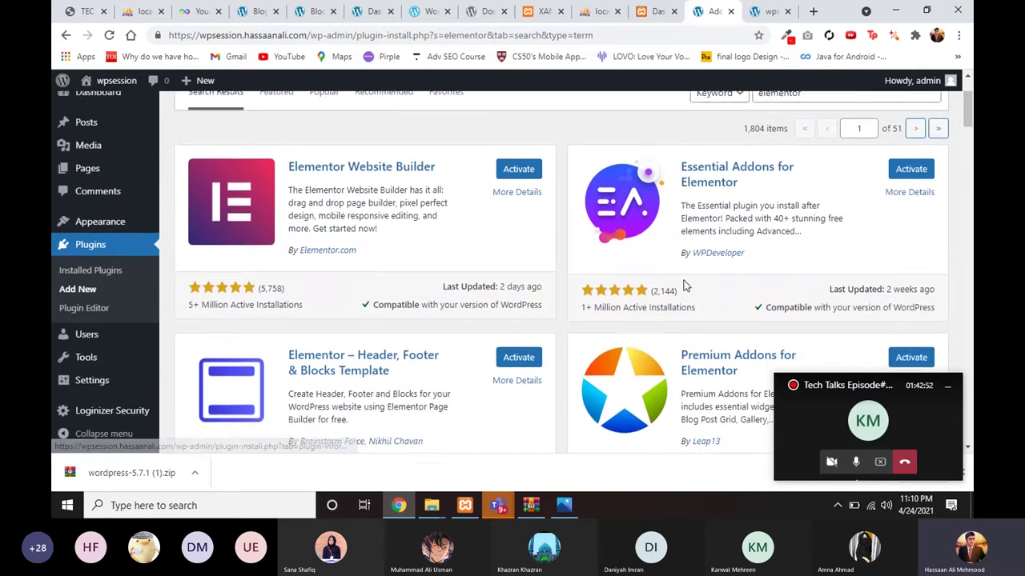
scroll(685, 277, "down", 1)
scroll(685, 261, "up", 1)
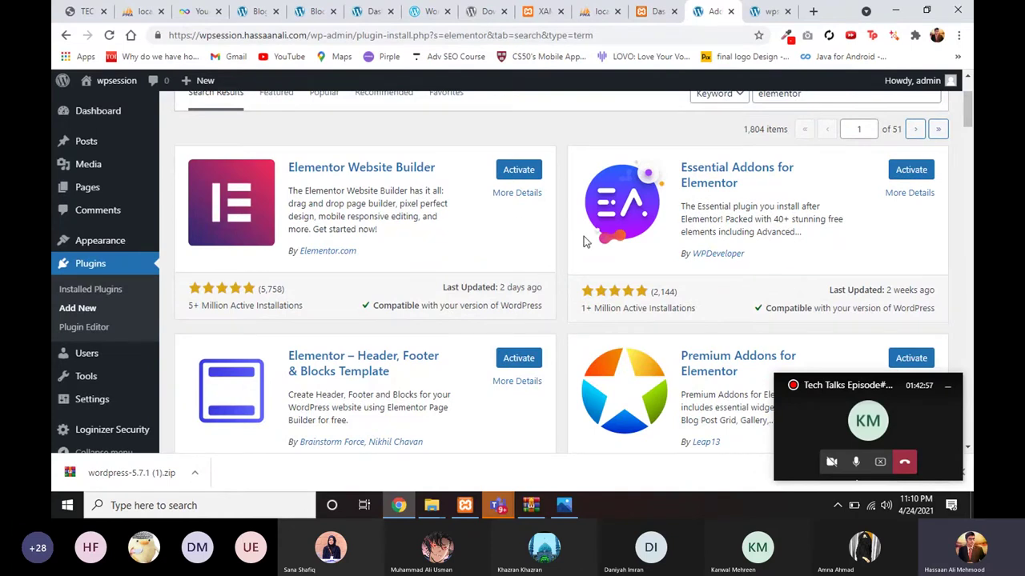
scroll(596, 248, "down", 1)
scroll(607, 272, "up", 1)
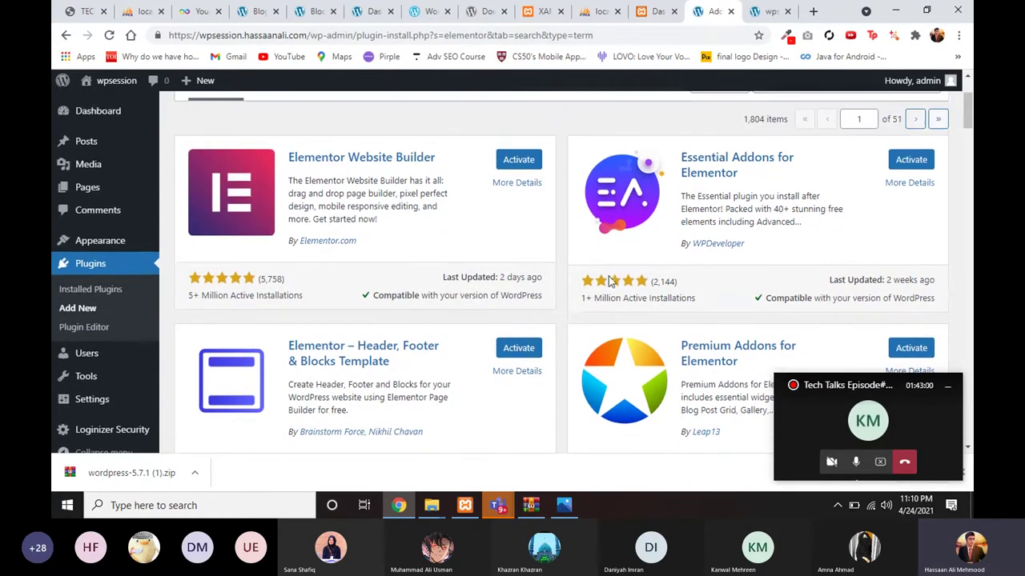
scroll(630, 299, "down", 1)
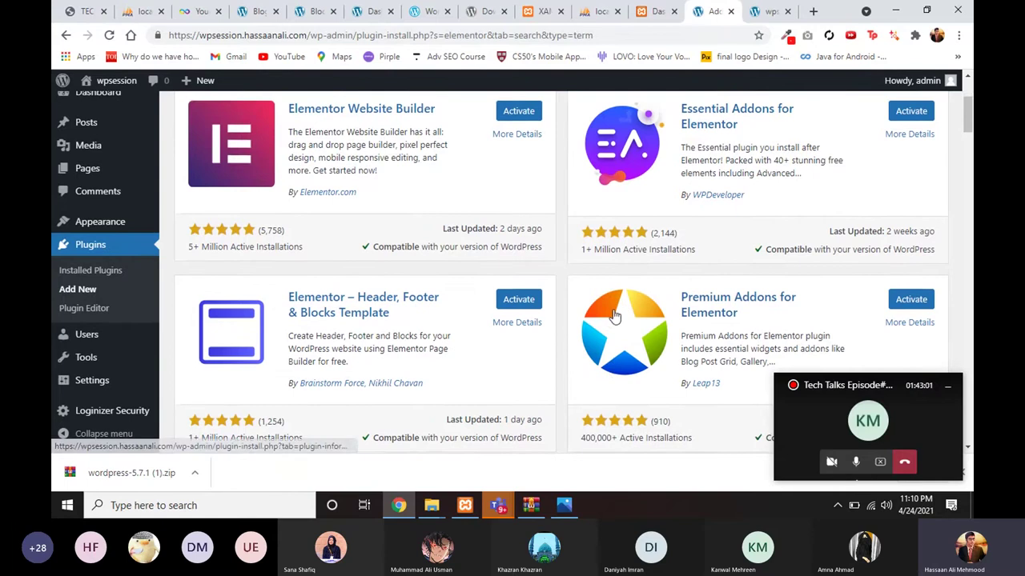
scroll(614, 316, "down", 1)
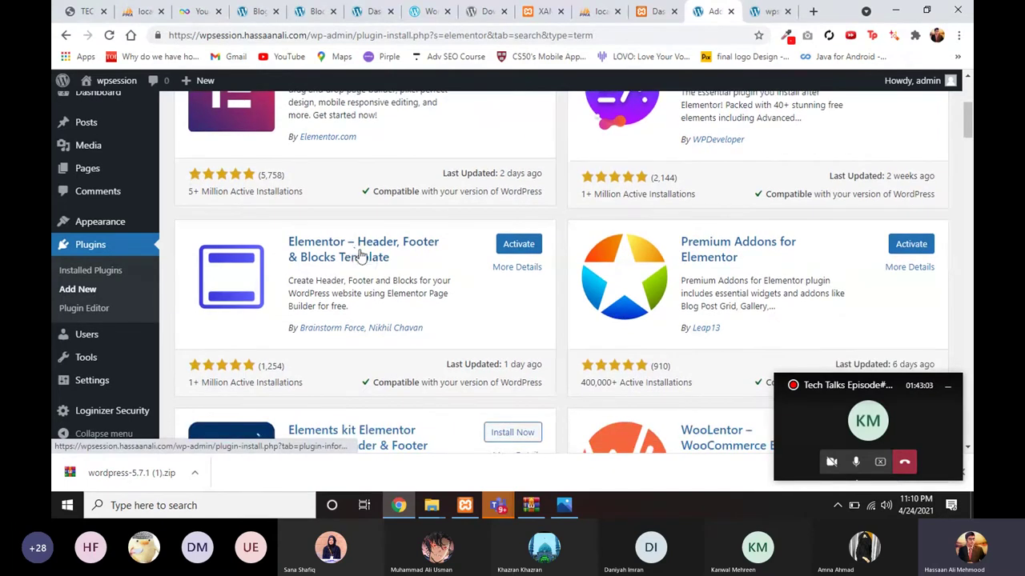
scroll(360, 255, "up", 1)
scroll(394, 292, "down", 2)
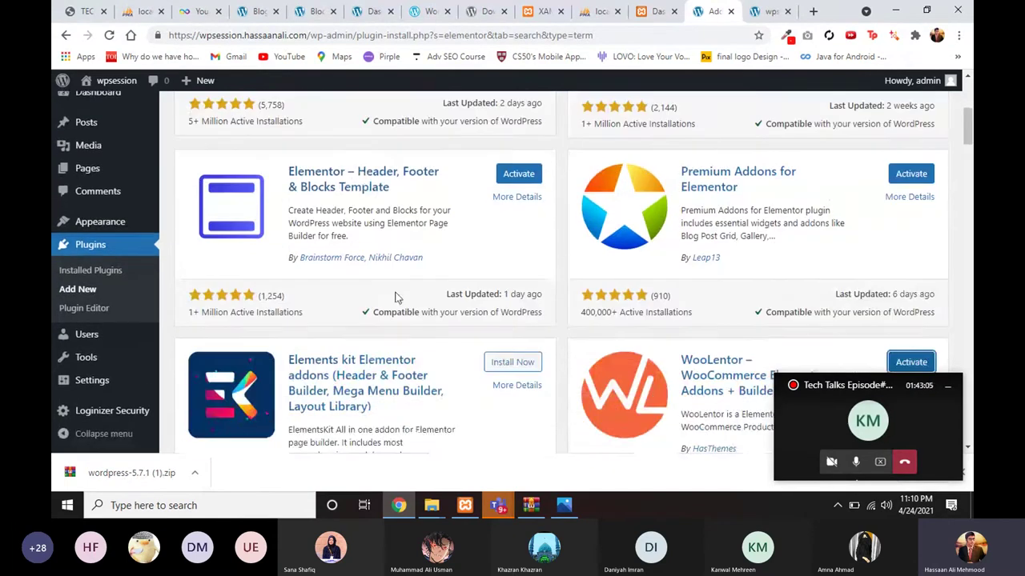
scroll(600, 333, "down", 1)
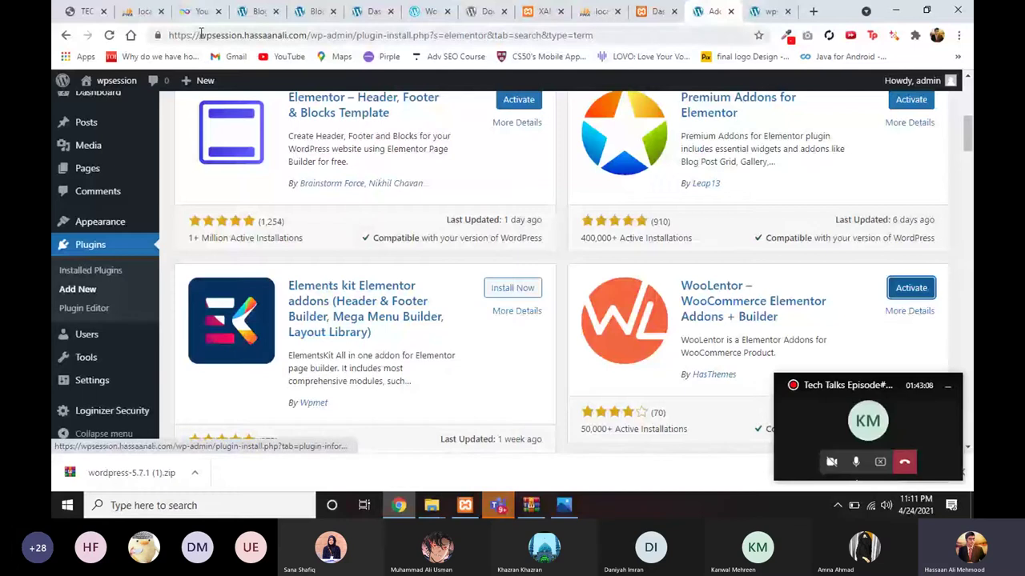
left_click(257, 11)
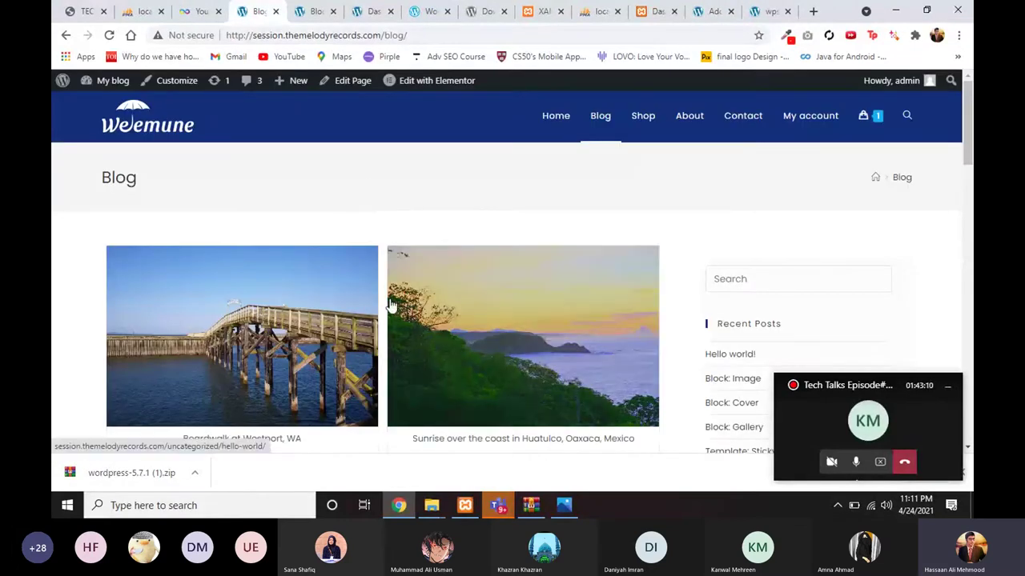
left_click(548, 131)
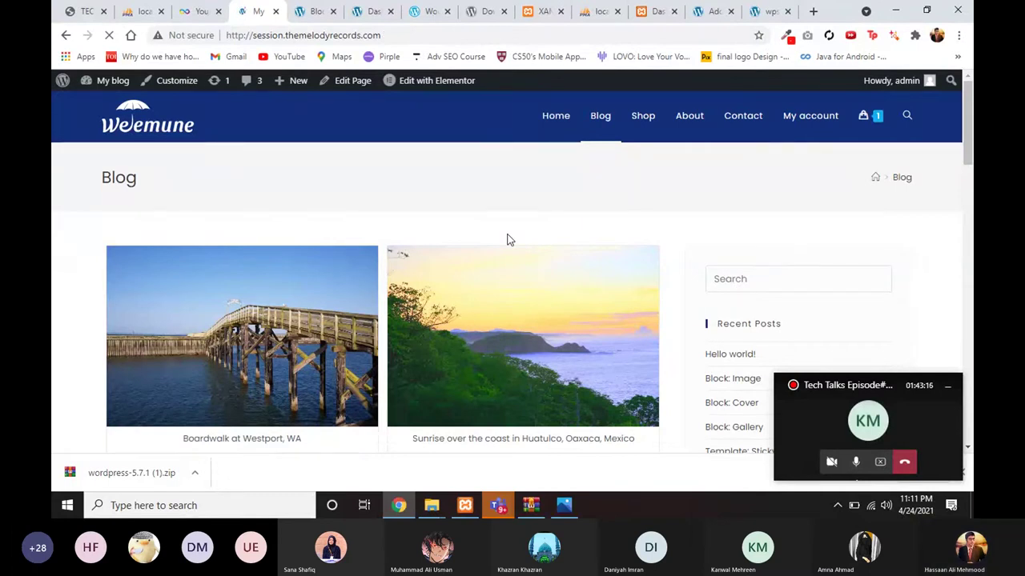
scroll(503, 243, "down", 1)
scroll(503, 244, "down", 2)
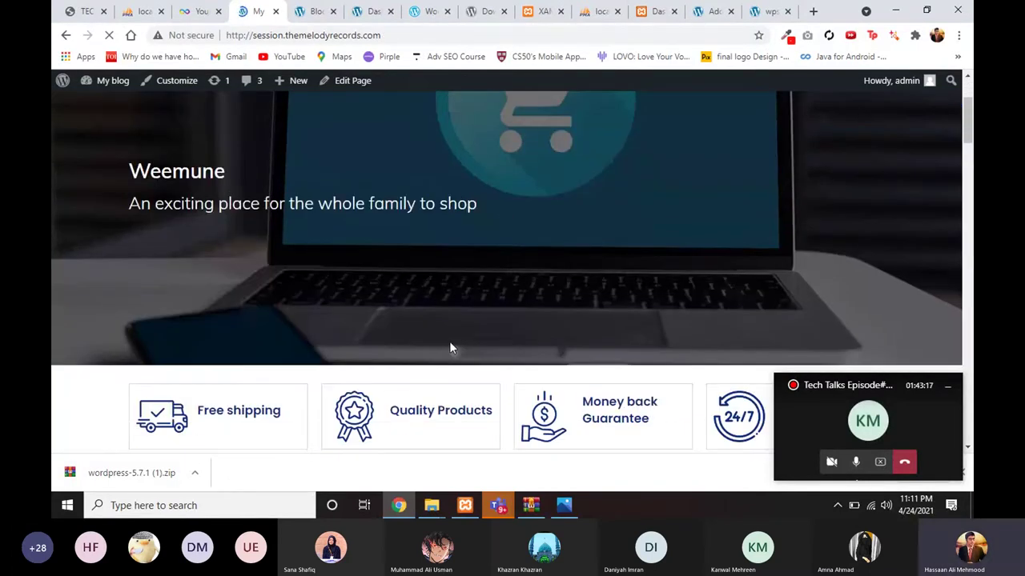
scroll(449, 345, "down", 5)
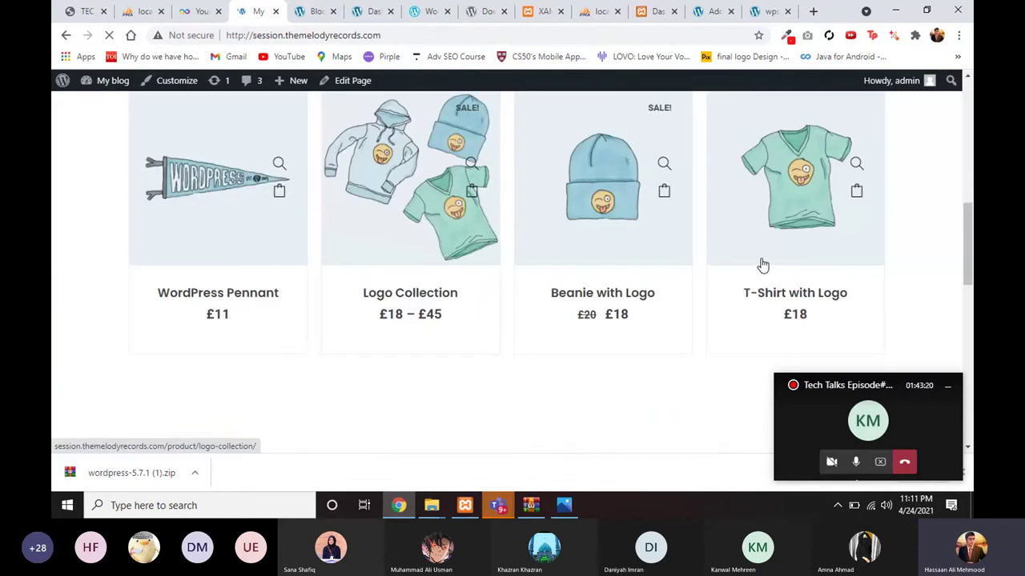
scroll(768, 265, "up", 1)
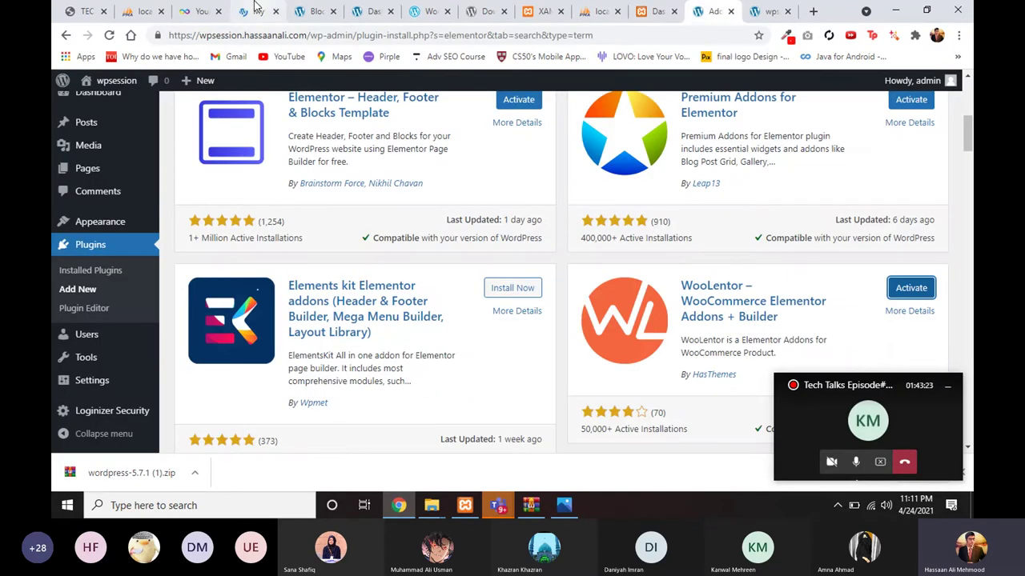
left_click(253, 14)
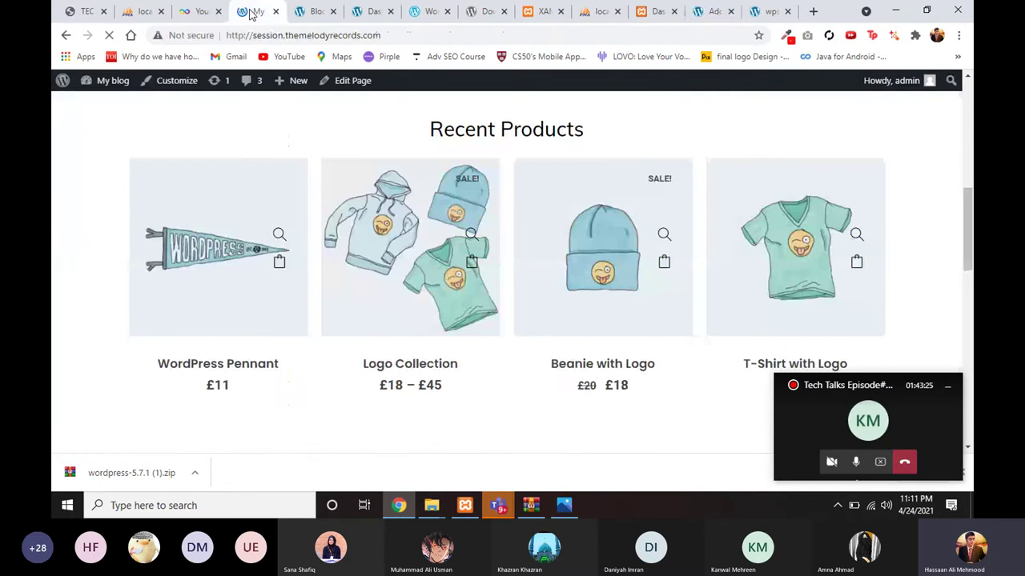
left_click(767, 12)
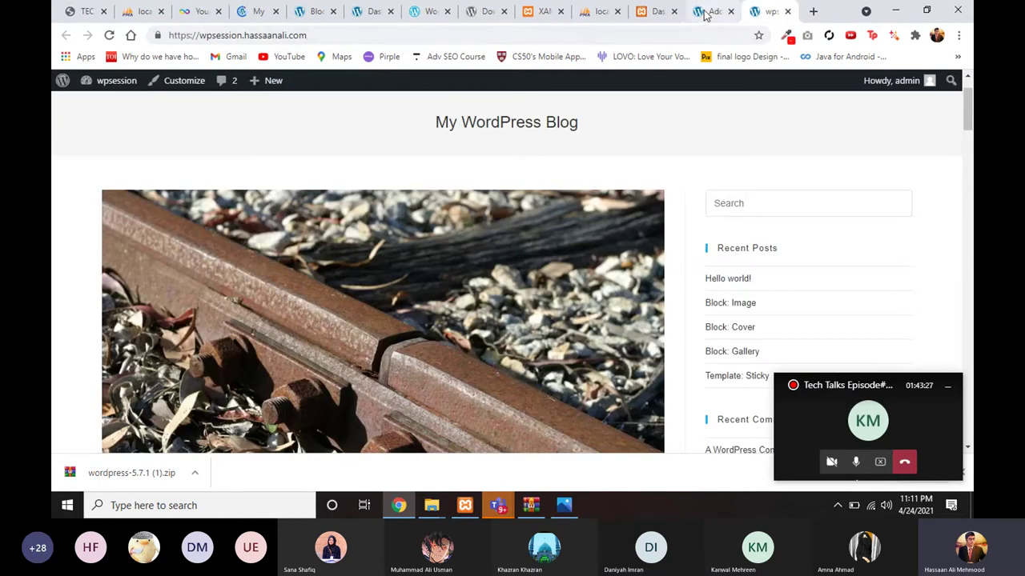
left_click(708, 11)
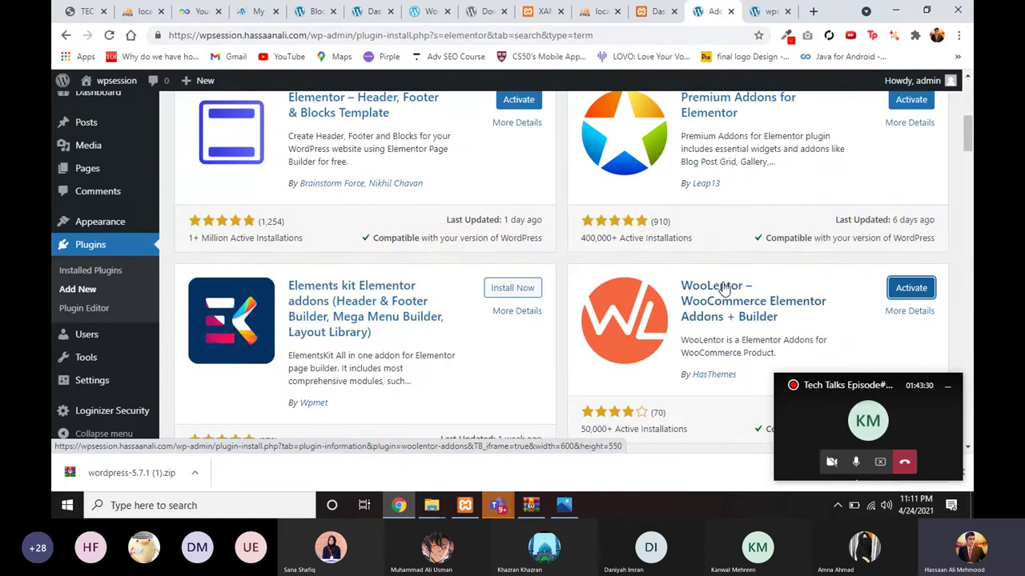
scroll(720, 288, "up", 2)
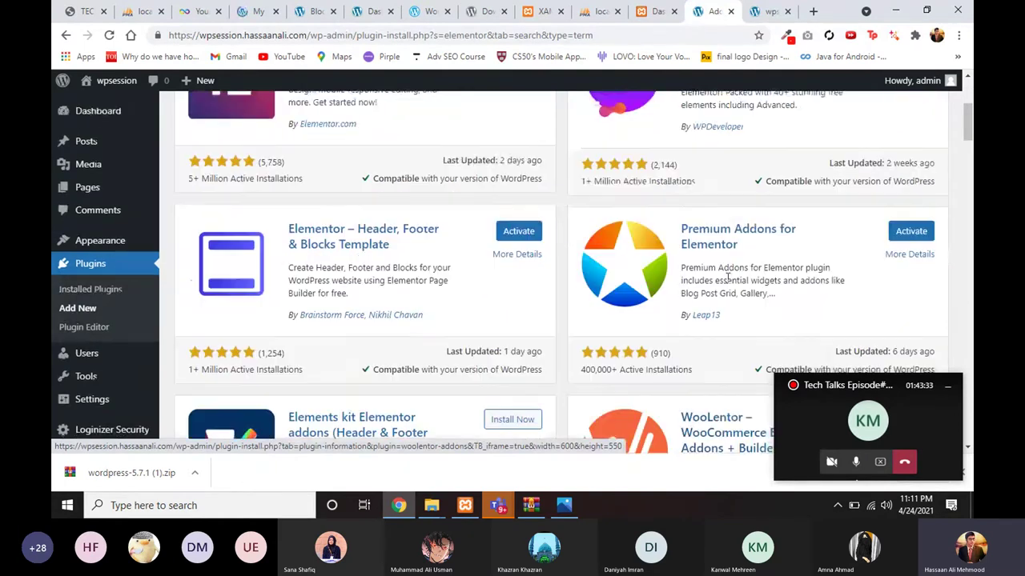
scroll(684, 283, "up", 1)
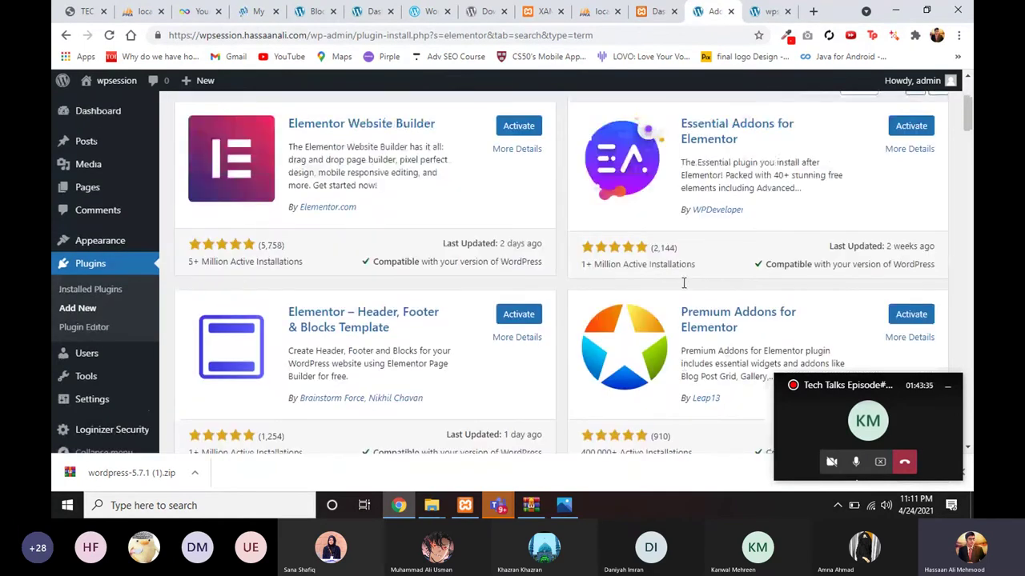
Step: Search plugins for 'ocean extra' and install the Ocean Extra plugin
scroll(682, 288, "down", 1)
scroll(624, 257, "up", 3)
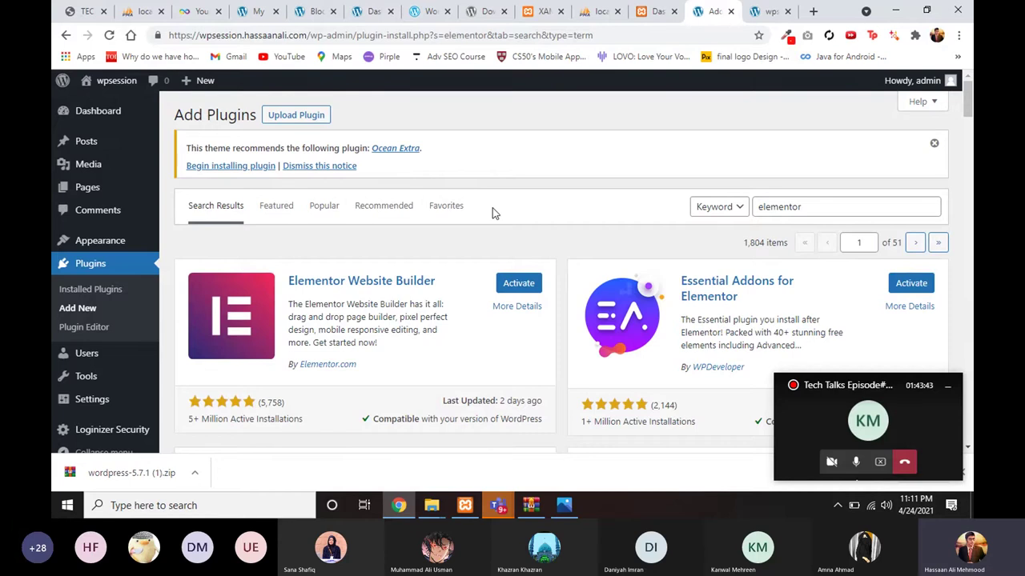
double_click(780, 207)
type("ocean")
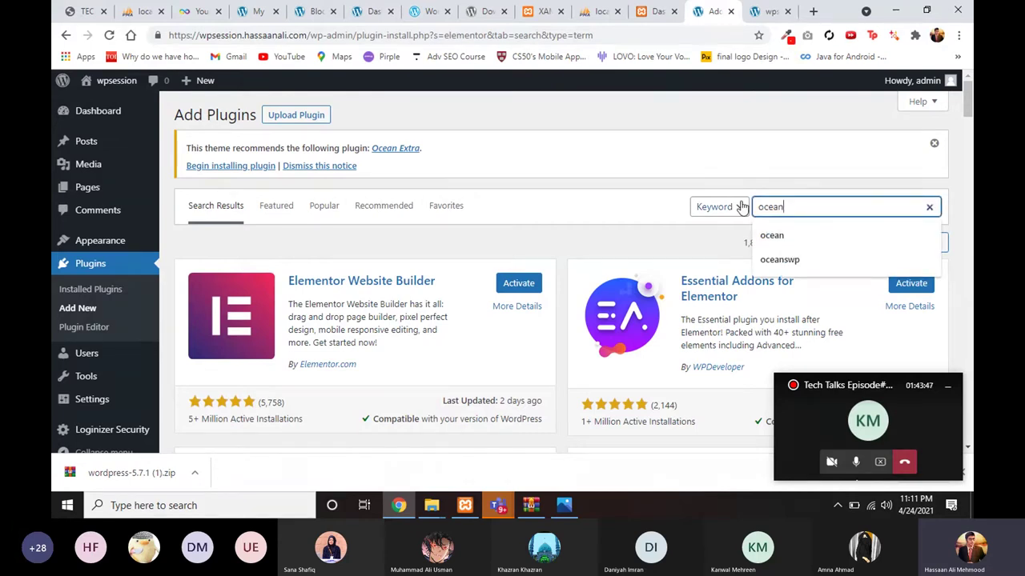
type(" rxt")
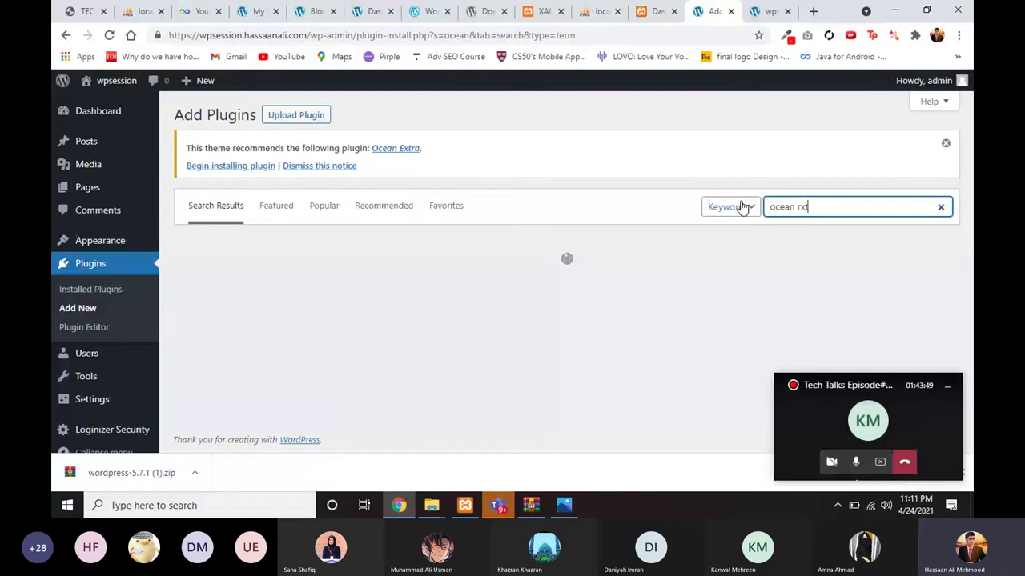
type("x")
key("BackSpace")
key("BackSpace")
type("extra")
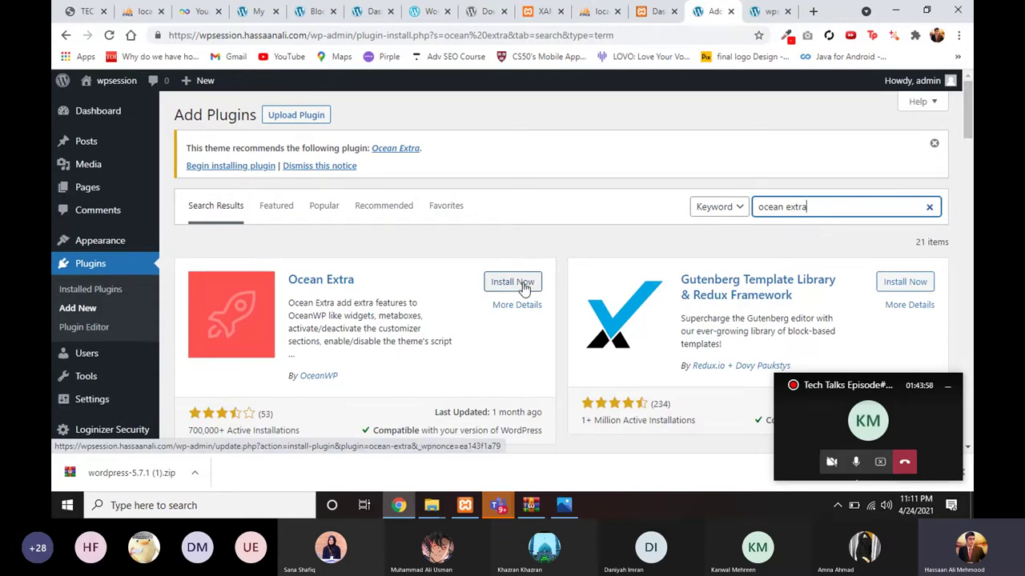
left_click(522, 287)
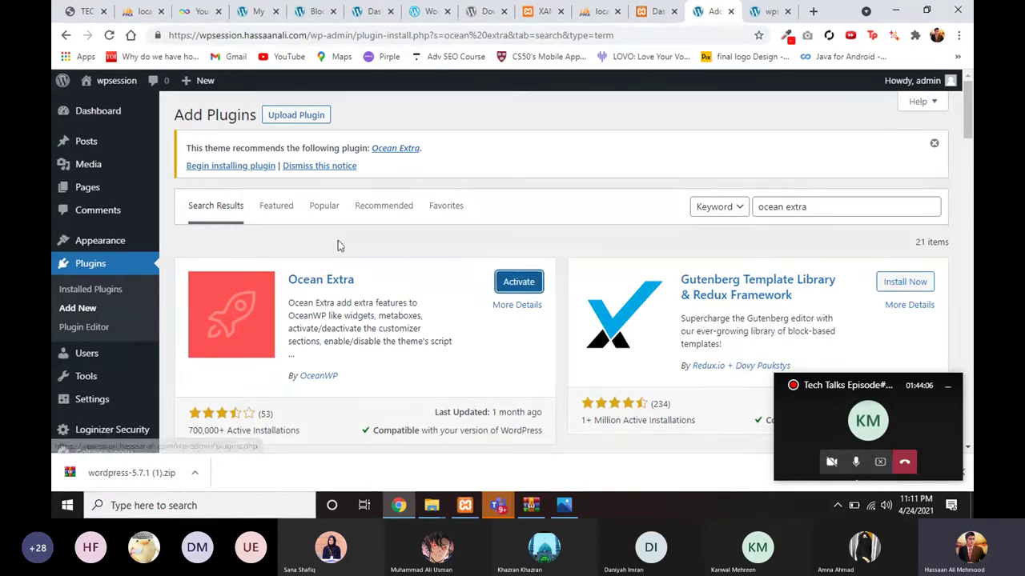
scroll(609, 205, "down", 1)
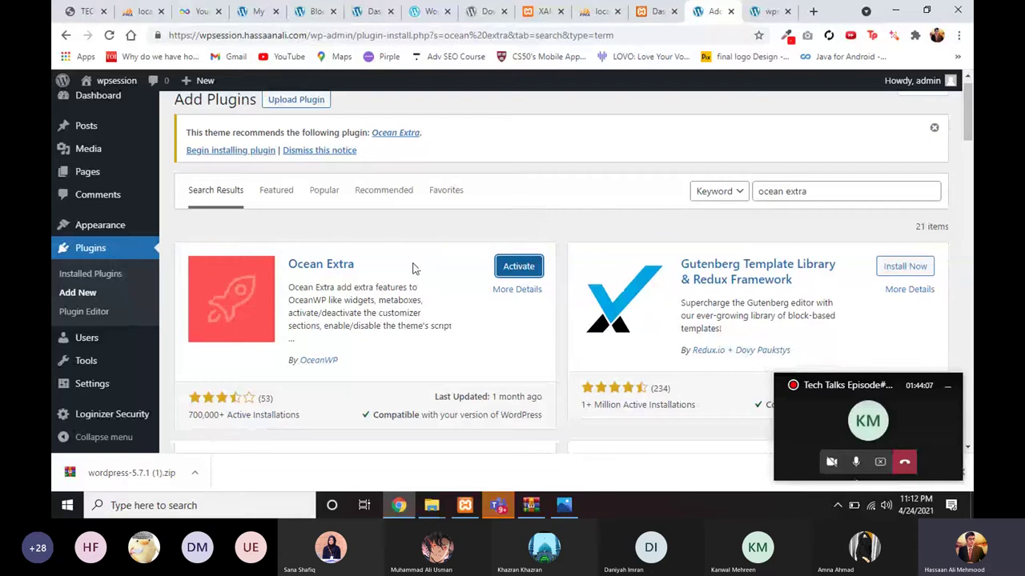
scroll(409, 285, "up", 1)
Step: In Installed Plugins, tick Elementor, Header Footer & Blocks, Essential Addons, Ocean Extra, Premium Addons and WooLentor
left_click(105, 295)
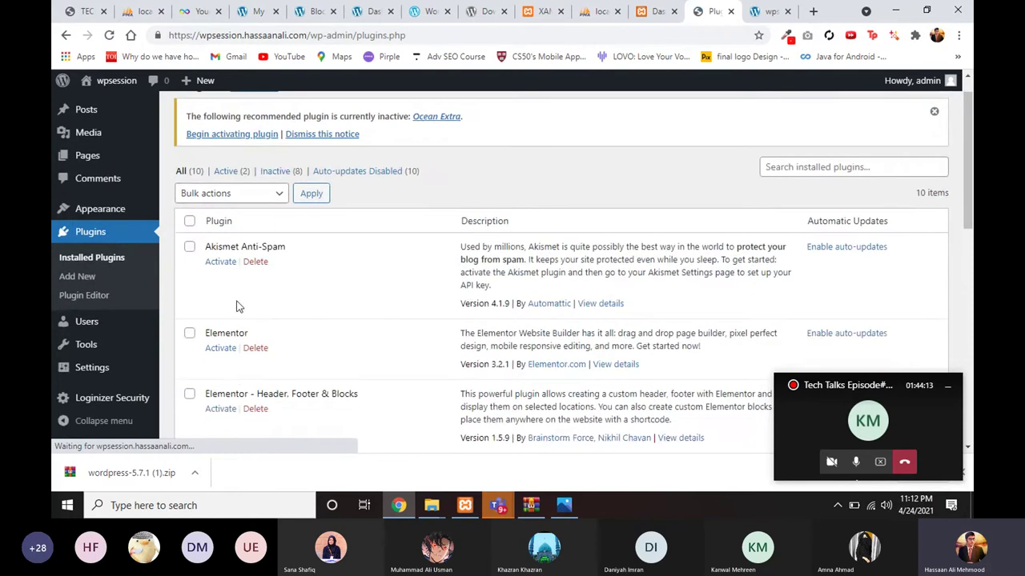
scroll(196, 192, "down", 3)
left_click(190, 173)
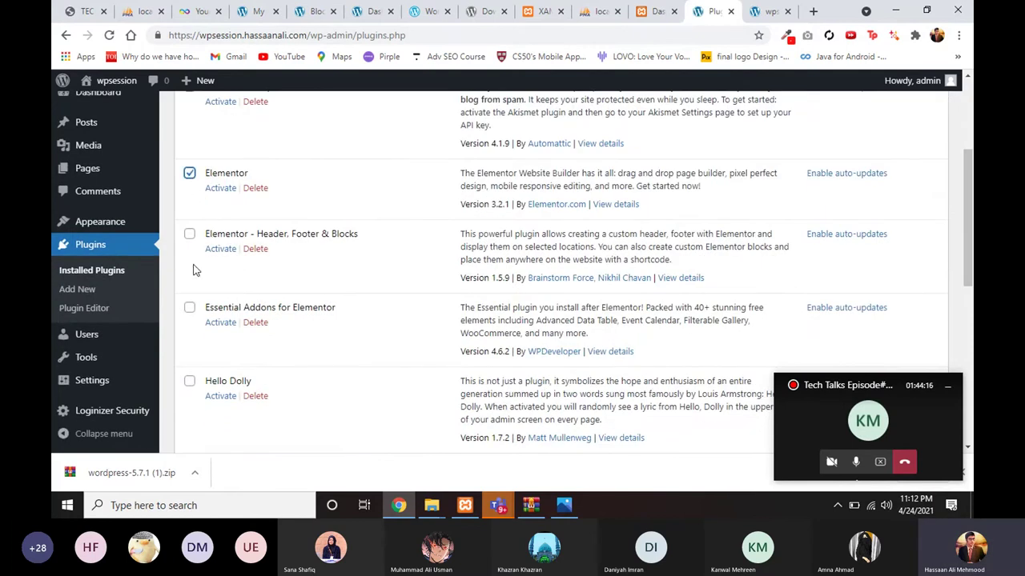
left_click(190, 235)
left_click(190, 308)
scroll(192, 321, "down", 2)
scroll(191, 350, "down", 2)
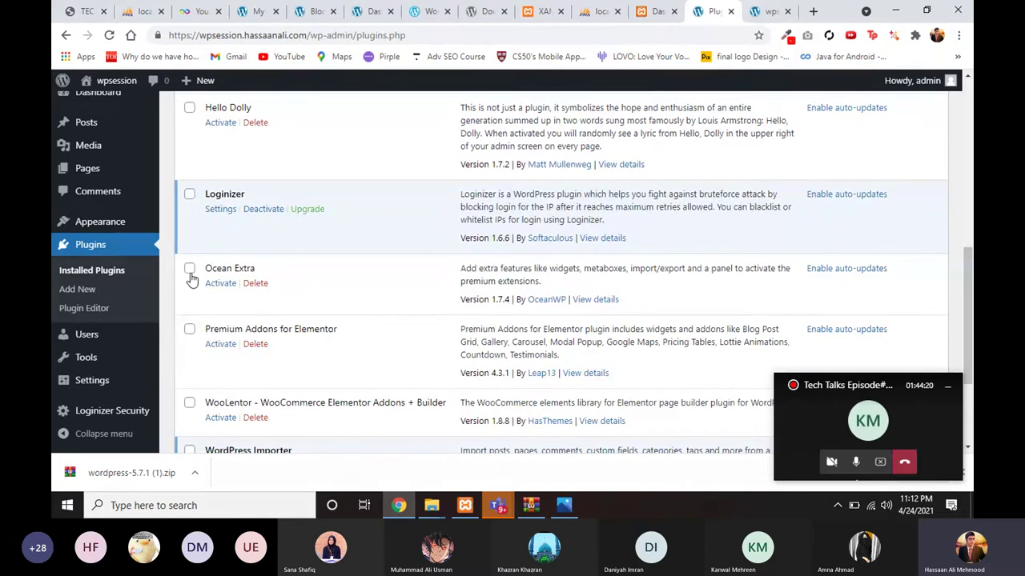
left_click(189, 269)
scroll(191, 272, "down", 1)
left_click(190, 231)
left_click(190, 306)
scroll(190, 306, "down", 1)
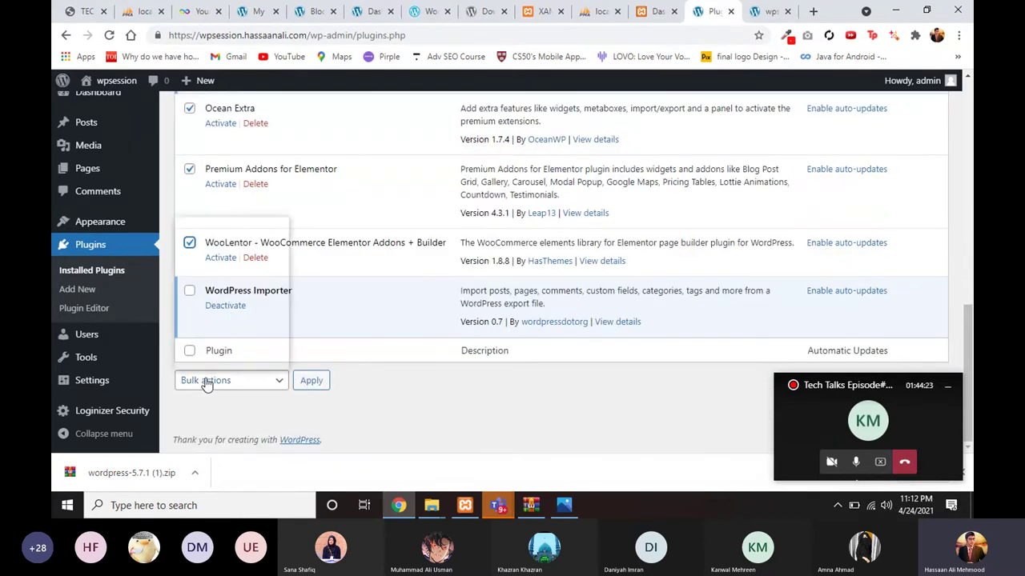
Step: Activate the ticked plugins with Bulk actions > Activate and Apply
left_click(206, 380)
left_click(210, 251)
left_click(309, 380)
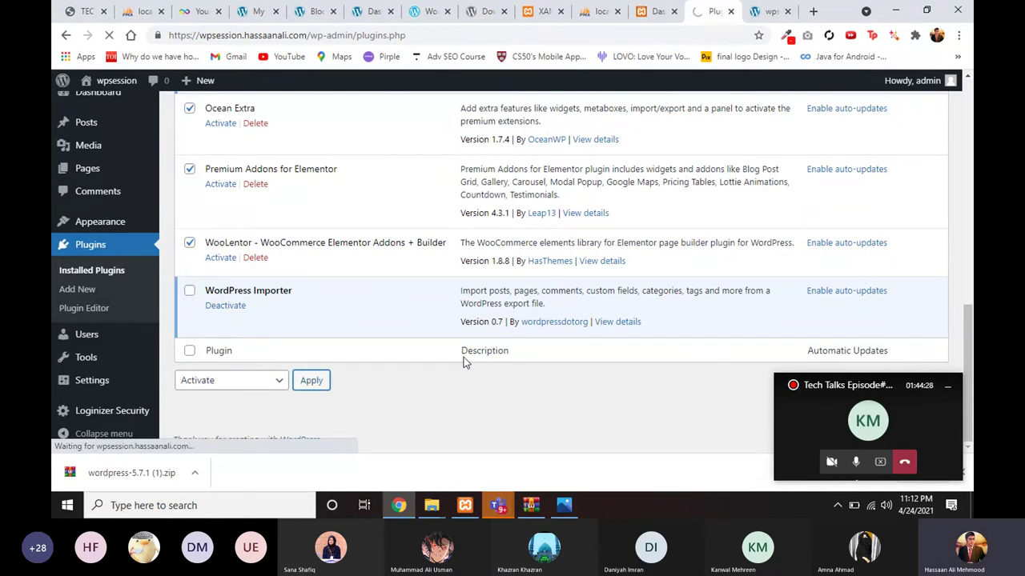
scroll(466, 368, "up", 5)
scroll(464, 392, "up", 4)
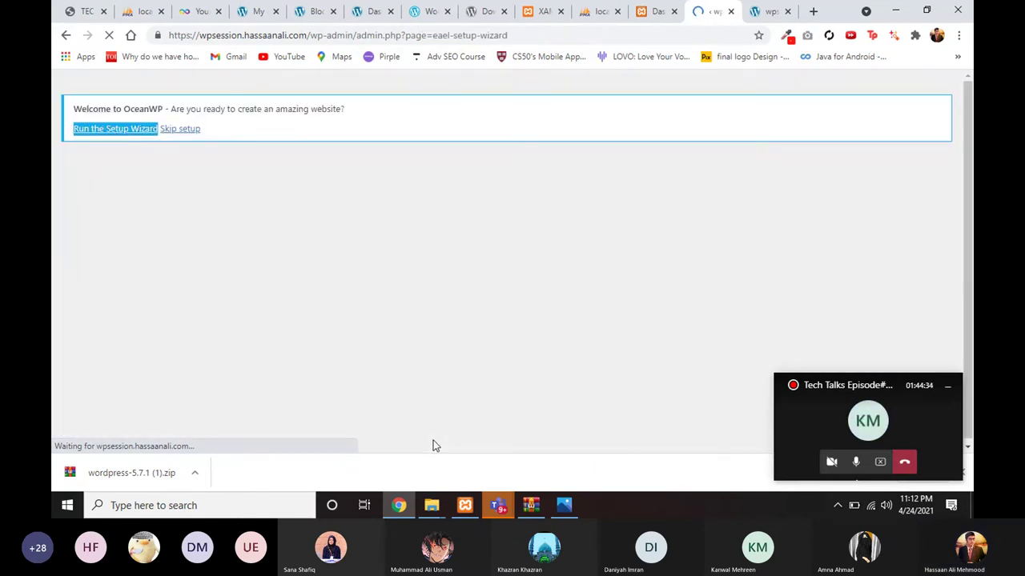
Step: Minimize the imgs folder window and bring up the Tech Talks Episode#6 meeting chat
left_click(432, 505)
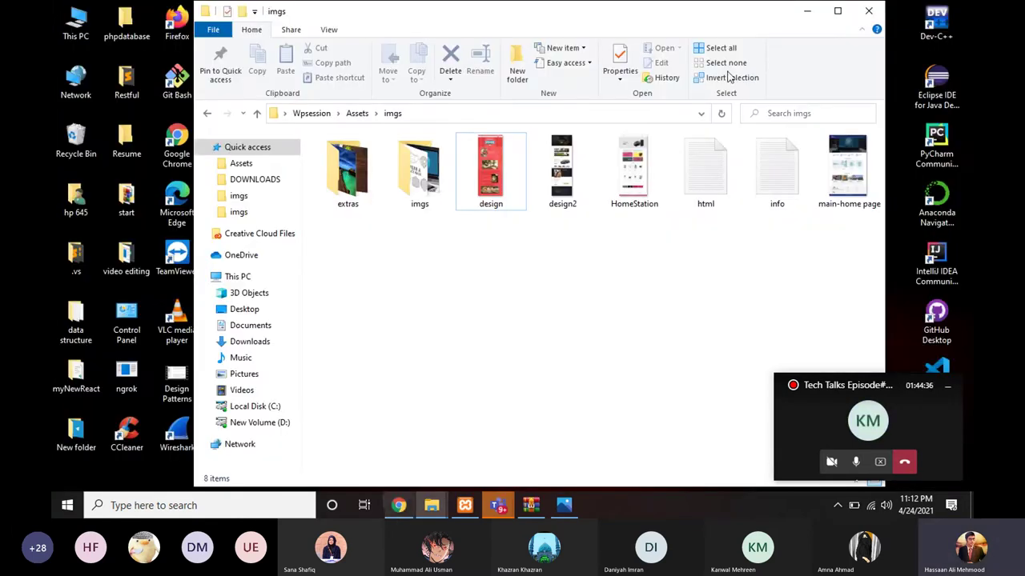
left_click(809, 11)
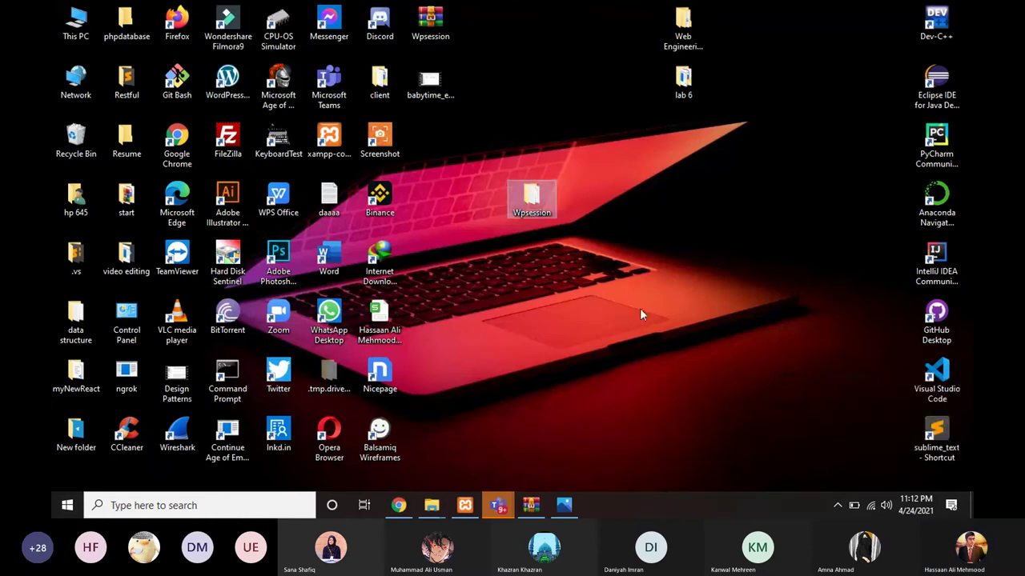
left_click(497, 506)
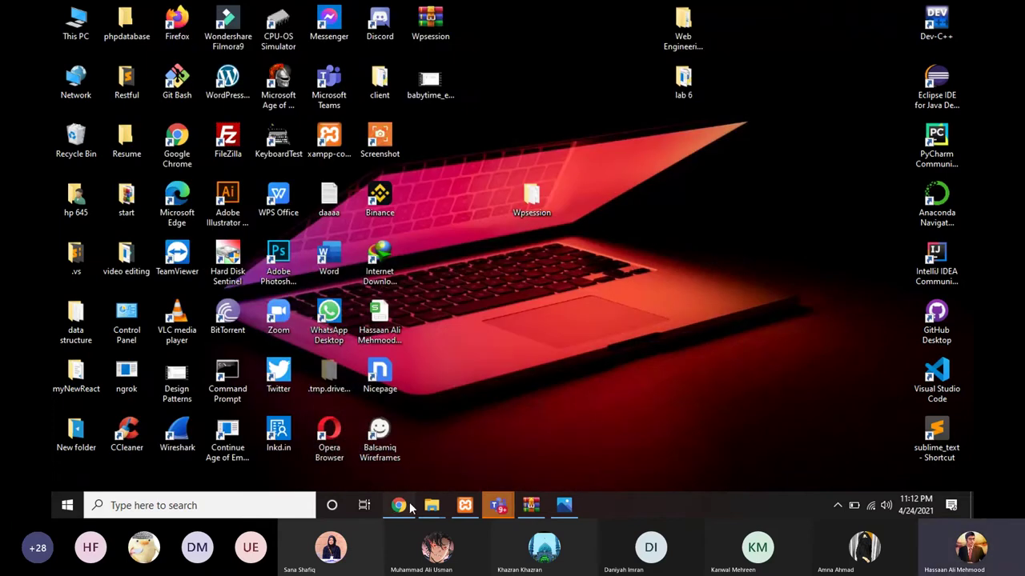
Step: Advance the Essential Addons wizard through Configuration, Elements, Templately and plugin steps to Finish
left_click(404, 502)
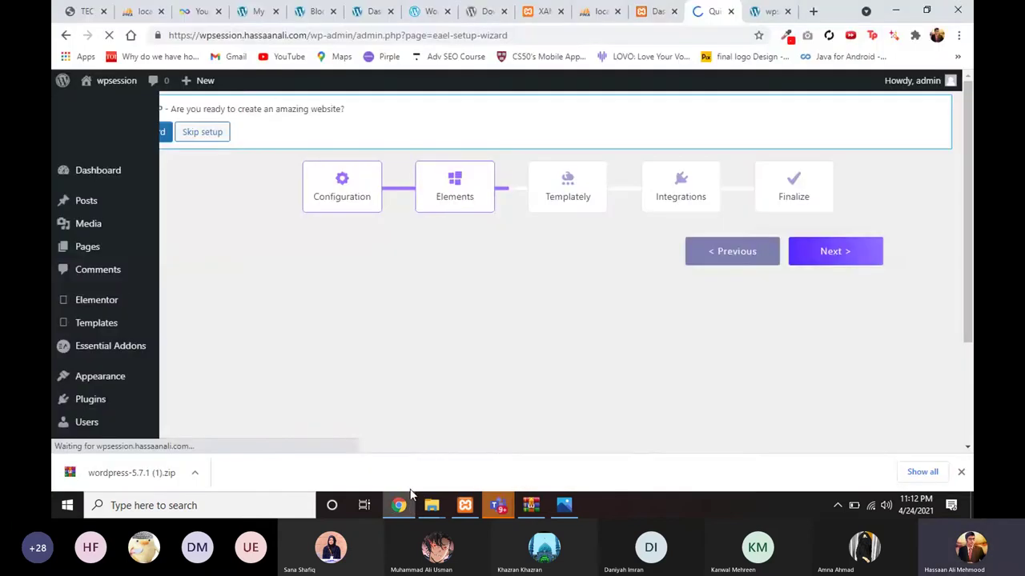
scroll(755, 297, "down", 3)
left_click(806, 350)
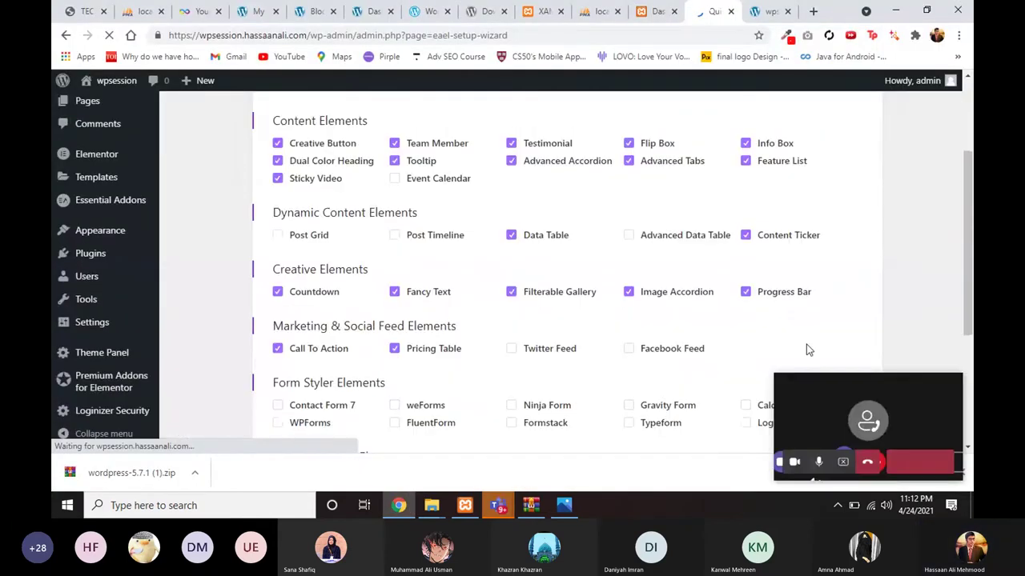
scroll(810, 259, "down", 3)
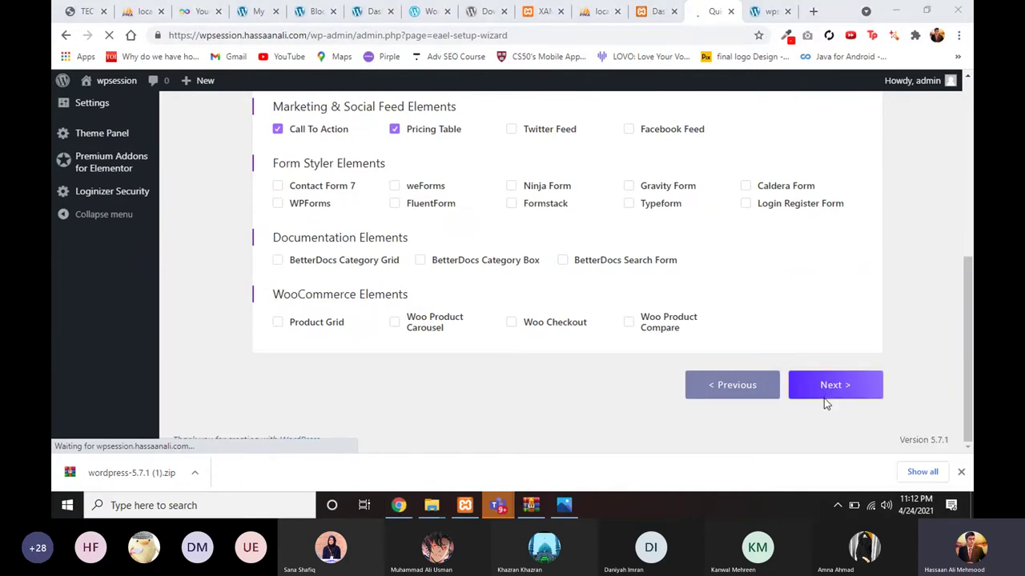
left_click(822, 385)
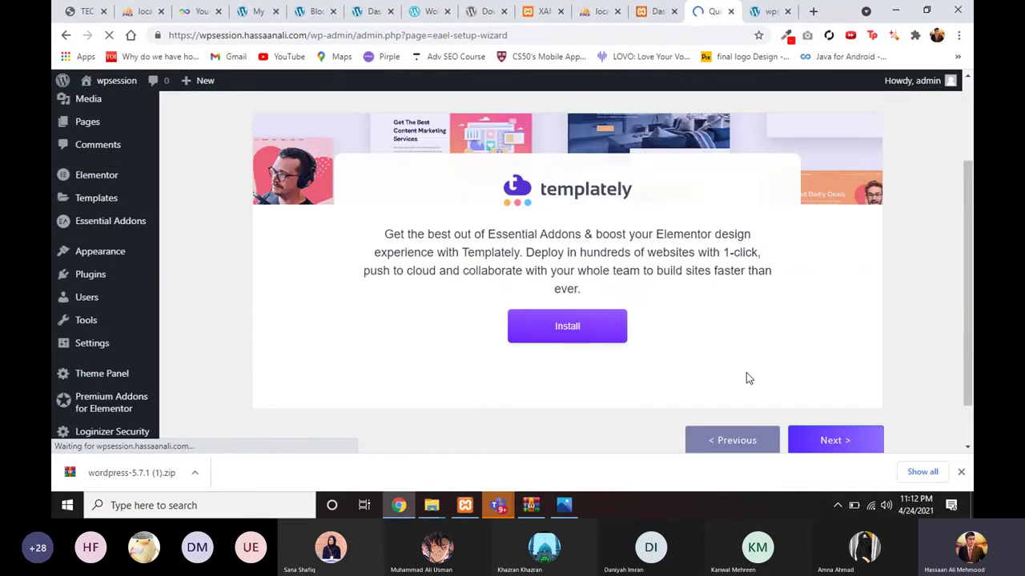
scroll(746, 373, "down", 1)
left_click(810, 390)
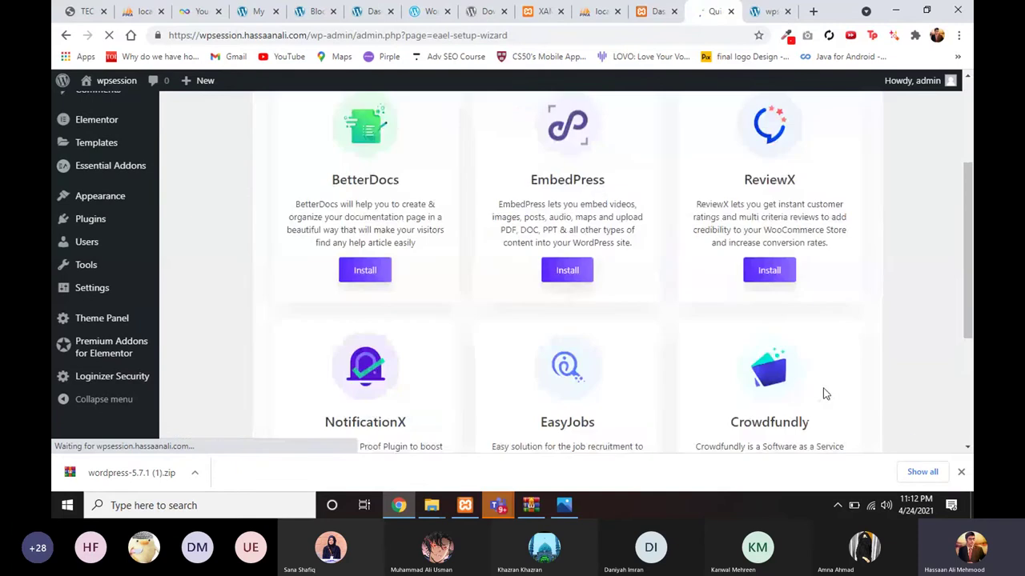
scroll(703, 376, "down", 2)
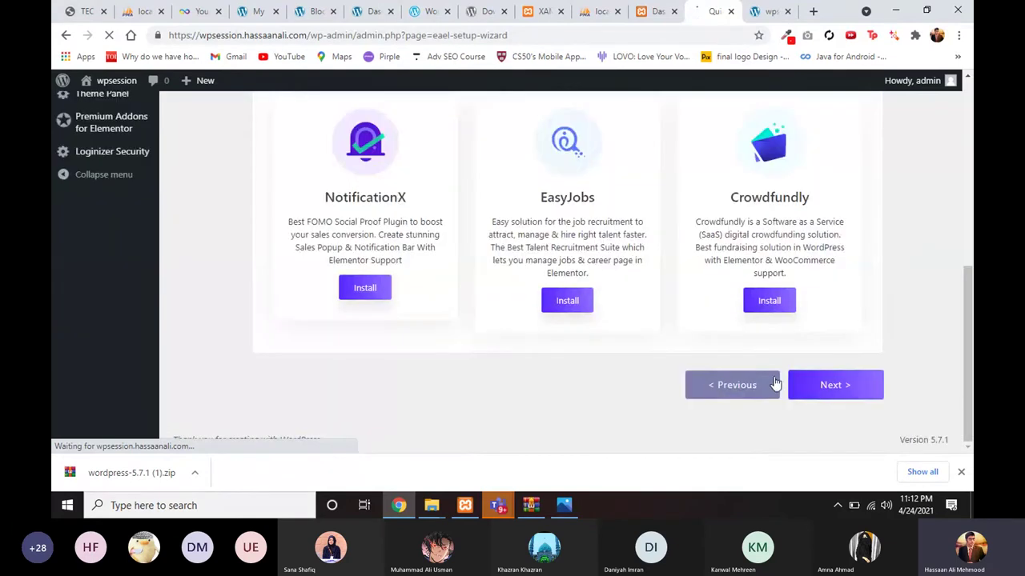
left_click(813, 386)
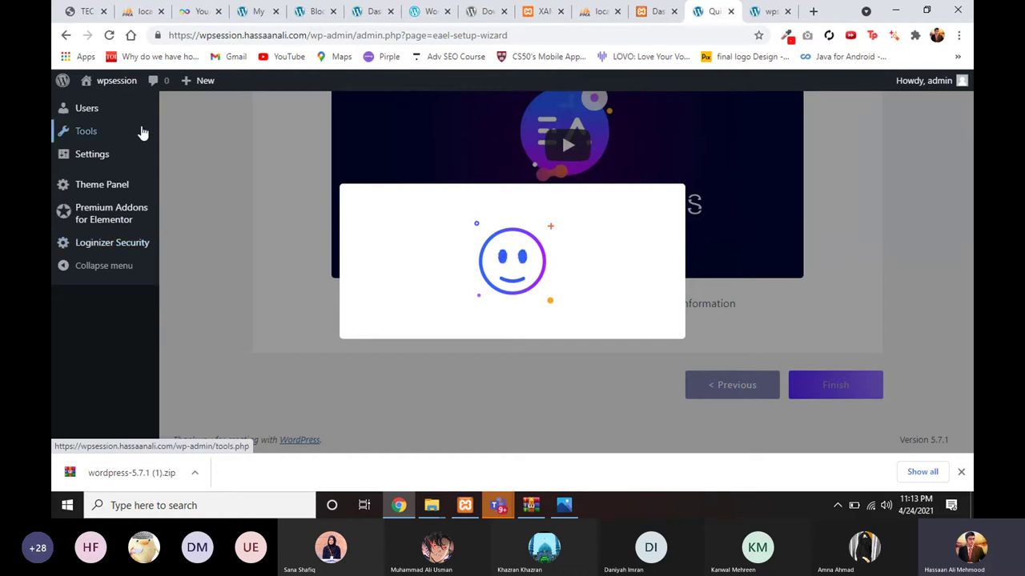
mouse_move(142, 132)
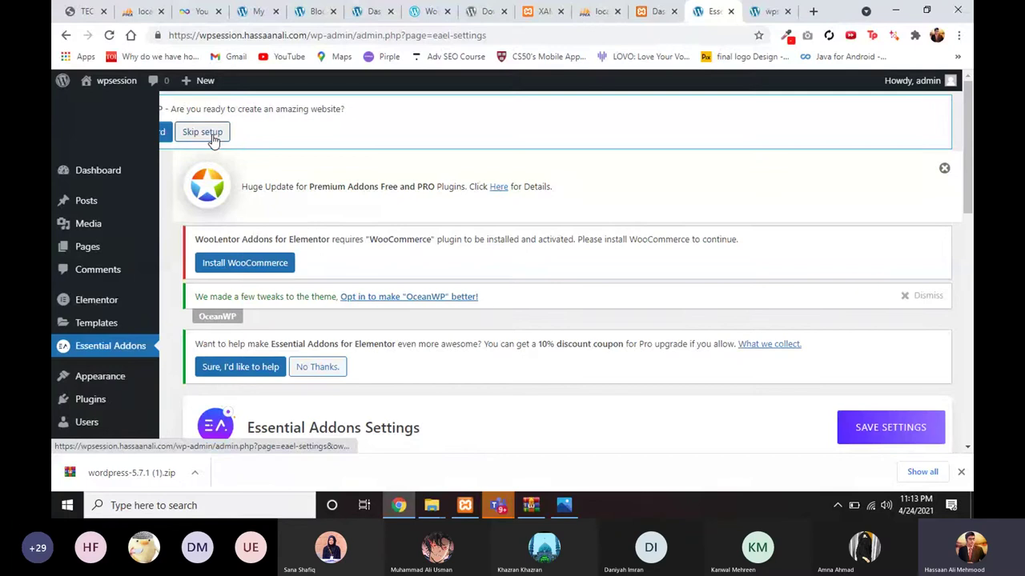
Step: Skip the OceanWP setup notice and scroll through the Essential Addons General tab
left_click(213, 137)
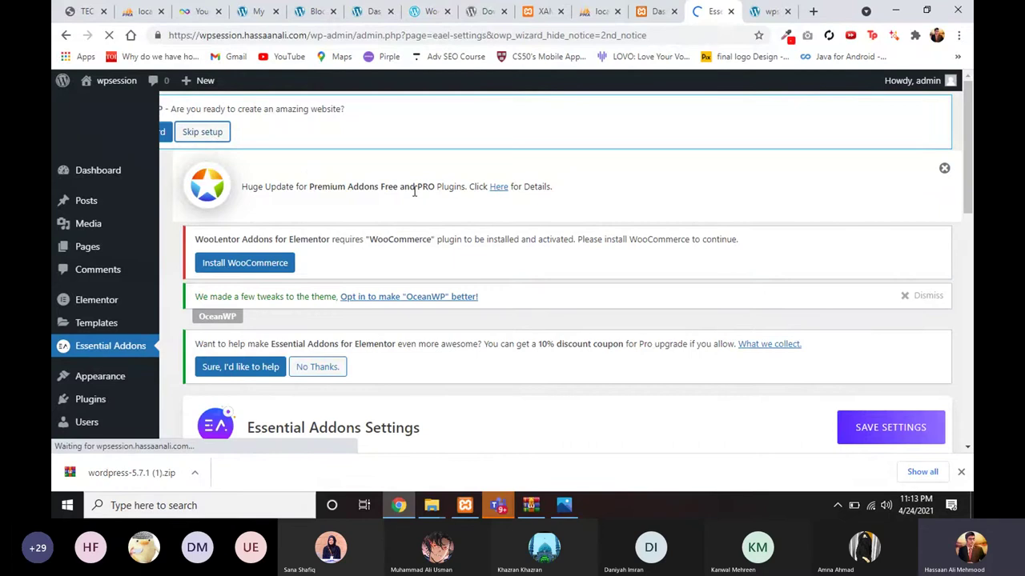
scroll(414, 191, "down", 1)
scroll(504, 331, "down", 2)
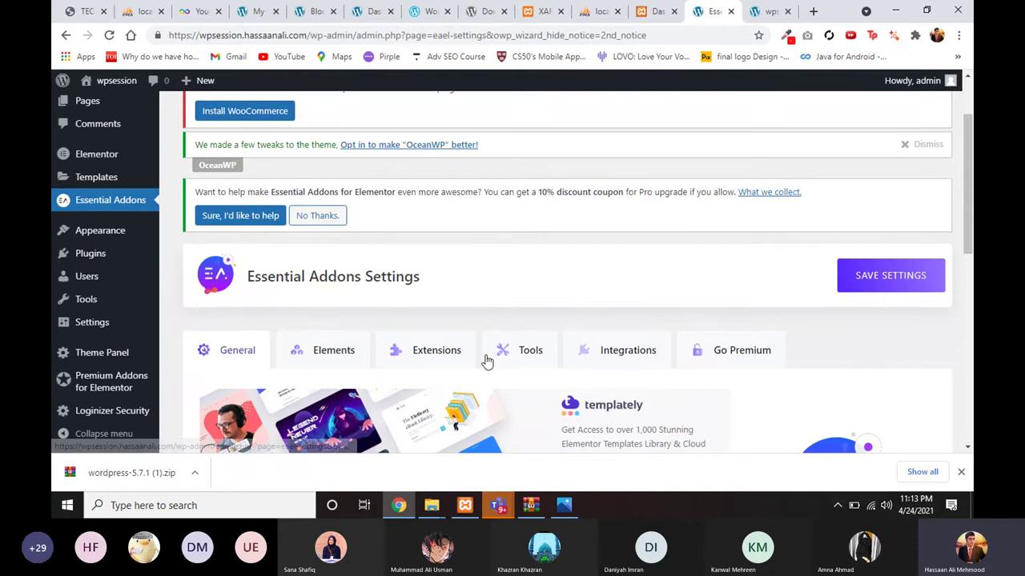
scroll(485, 361, "down", 3)
scroll(487, 362, "down", 2)
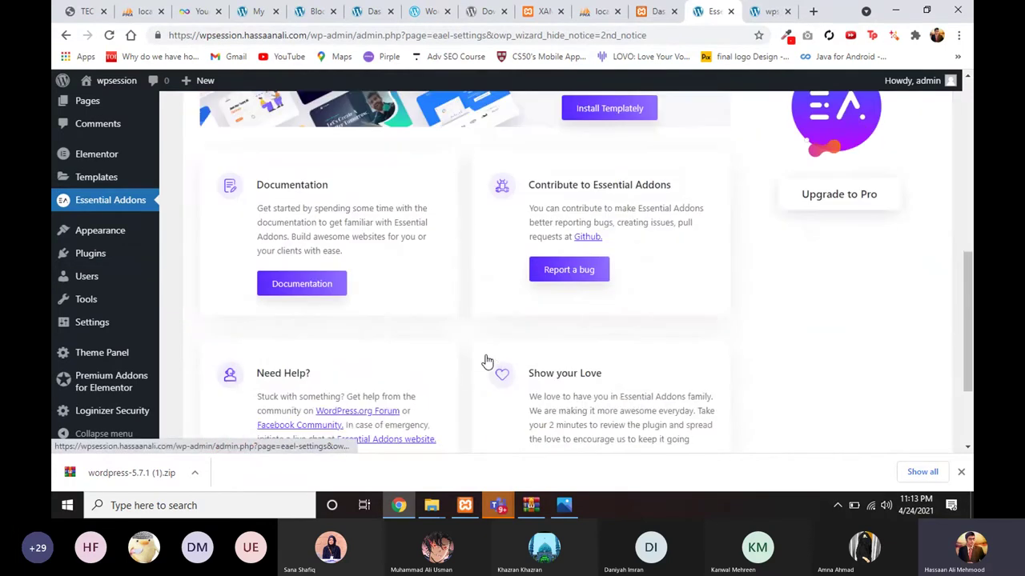
scroll(485, 361, "up", 2)
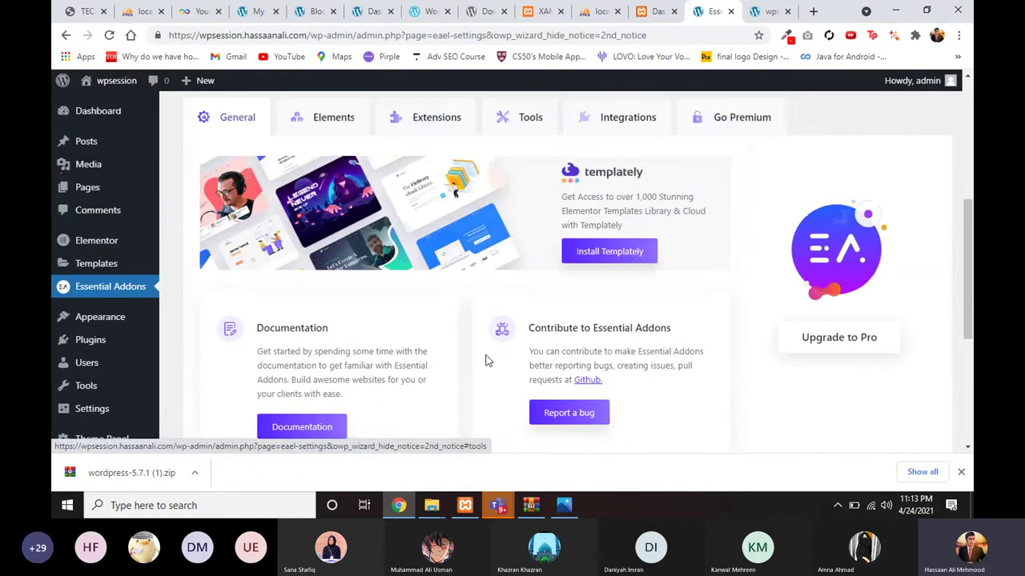
Step: Go to Pages > All Pages and close the phpMyAdmin, localhost dashboard and XAMPP tabs
scroll(485, 361, "up", 5)
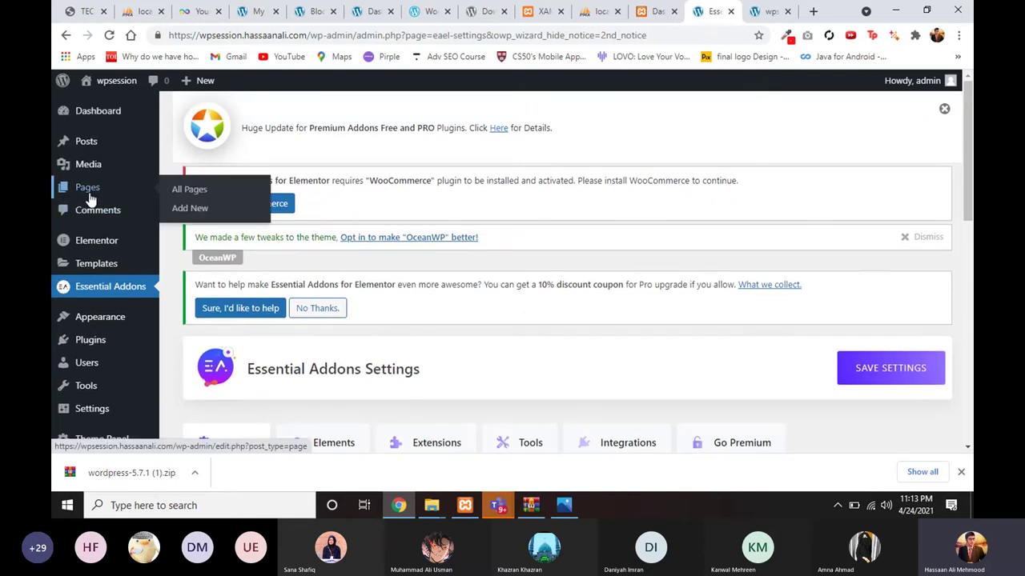
left_click(89, 192)
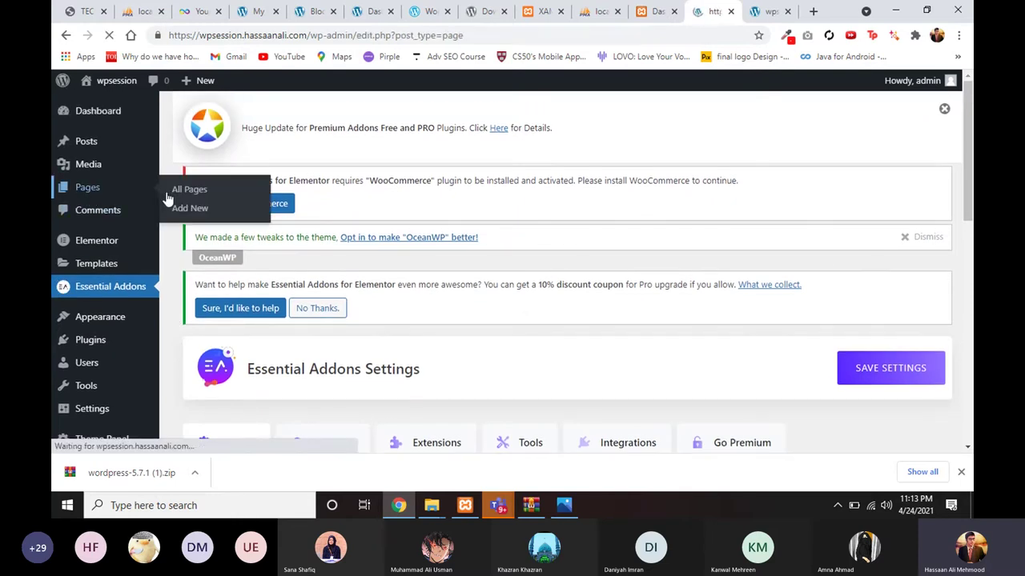
left_click(617, 11)
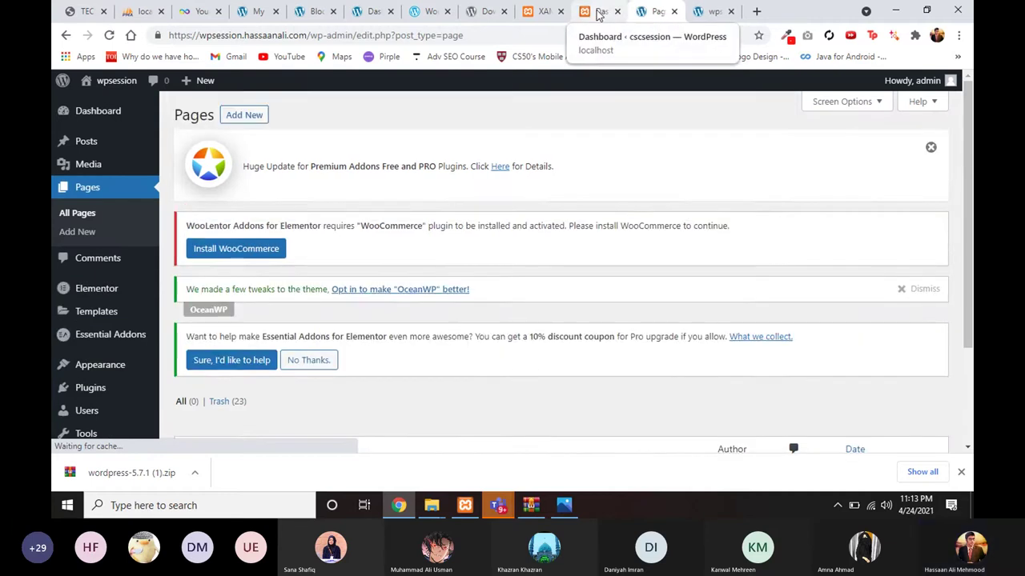
left_click(598, 13)
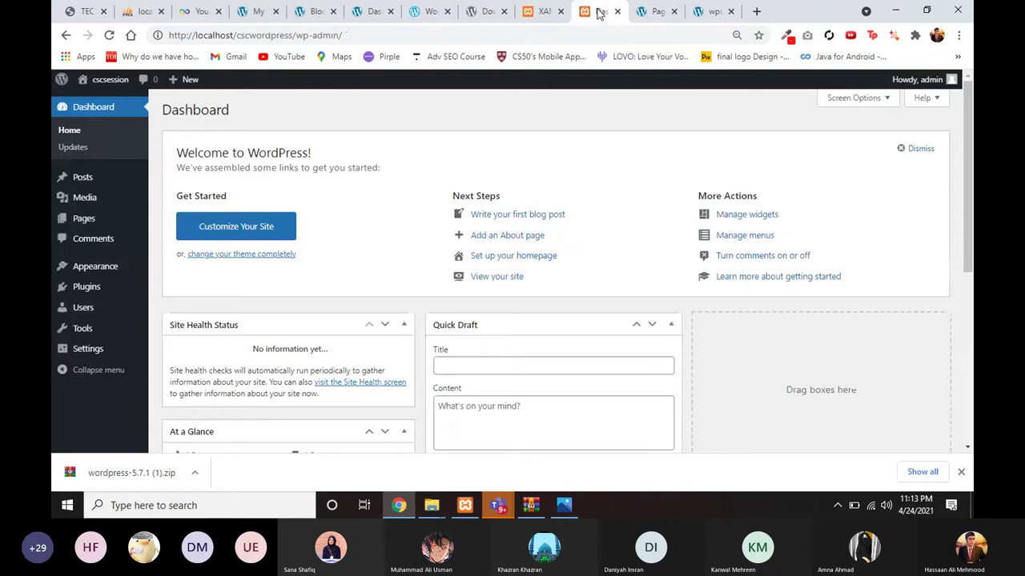
left_click(617, 11)
left_click(560, 12)
Step: Close the wordpress.org, wordpress.com, duplicate Dashboard, Block blog and blog front-page tabs
key("ctrl+w")
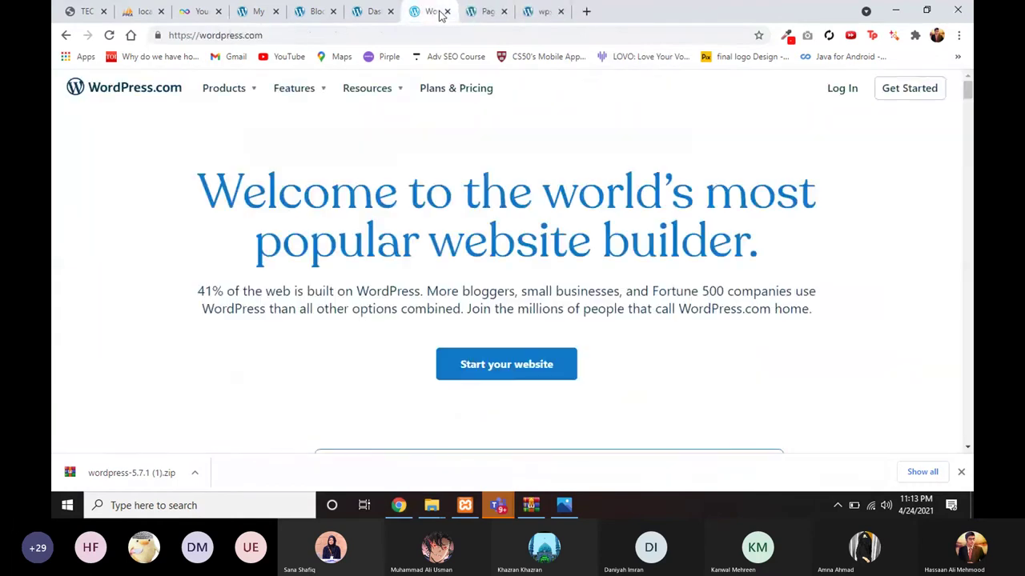
left_click(447, 11)
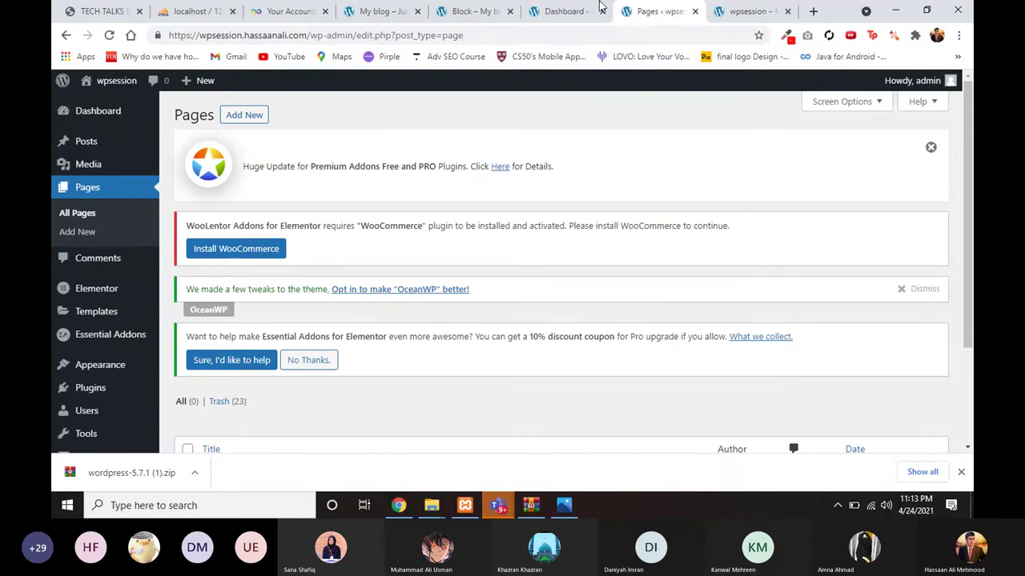
left_click(565, 8)
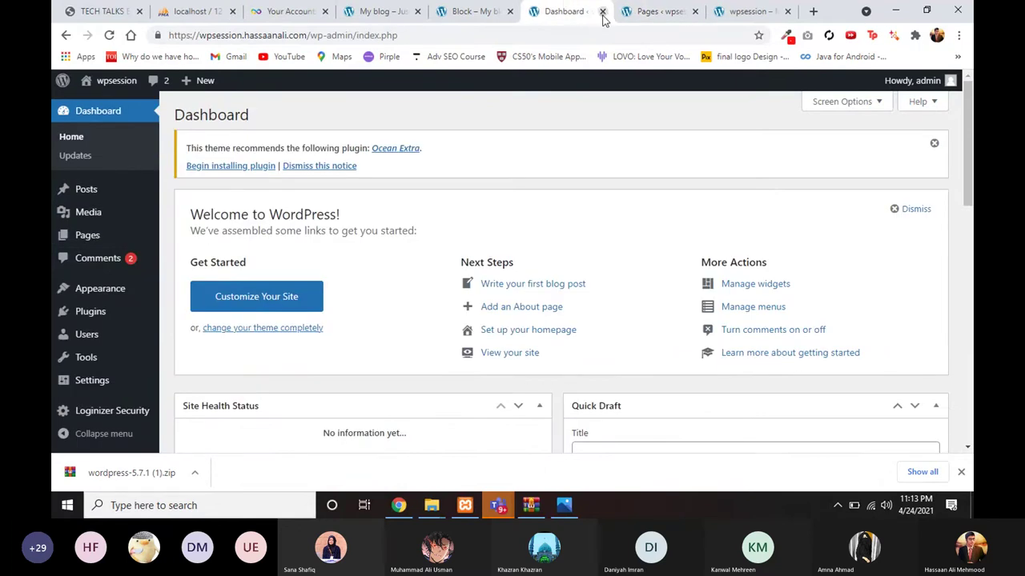
left_click(602, 12)
left_click(468, 11)
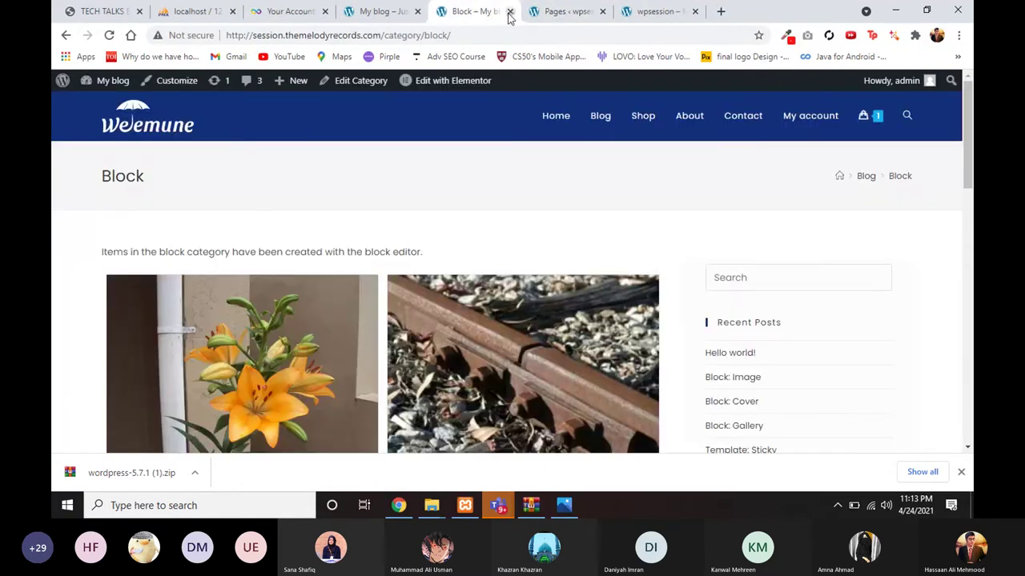
left_click(510, 12)
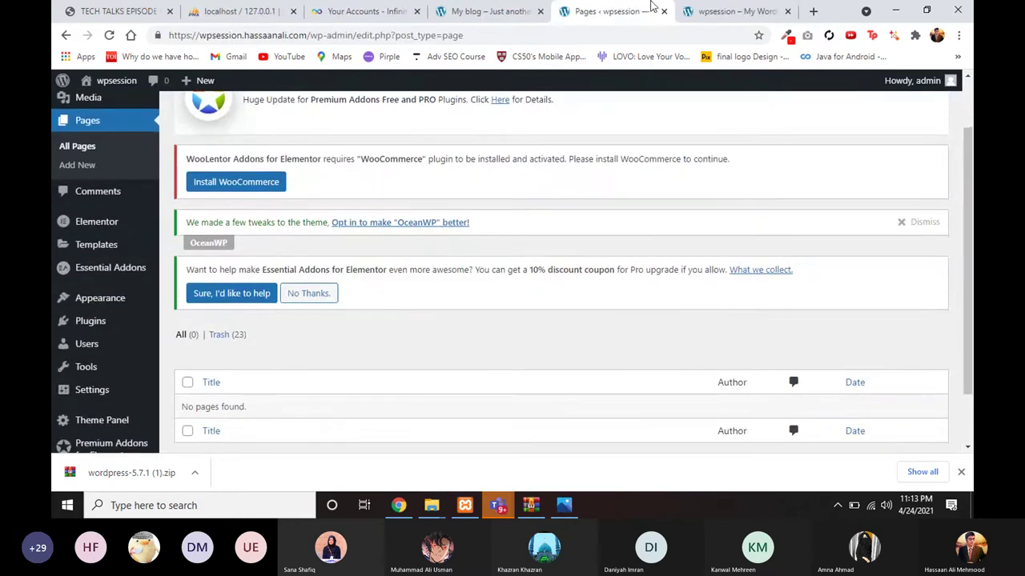
left_click(685, 9)
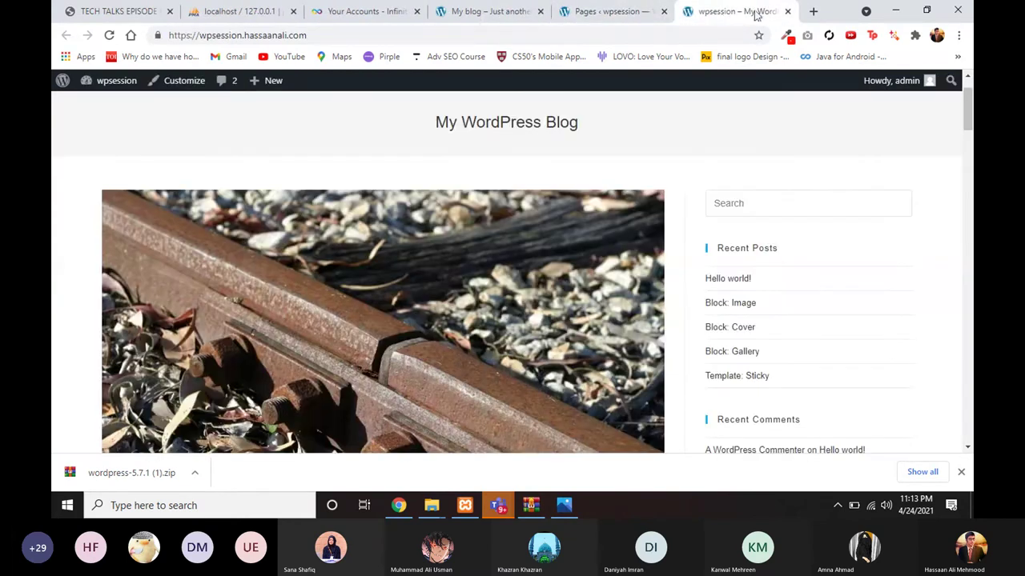
left_click(788, 13)
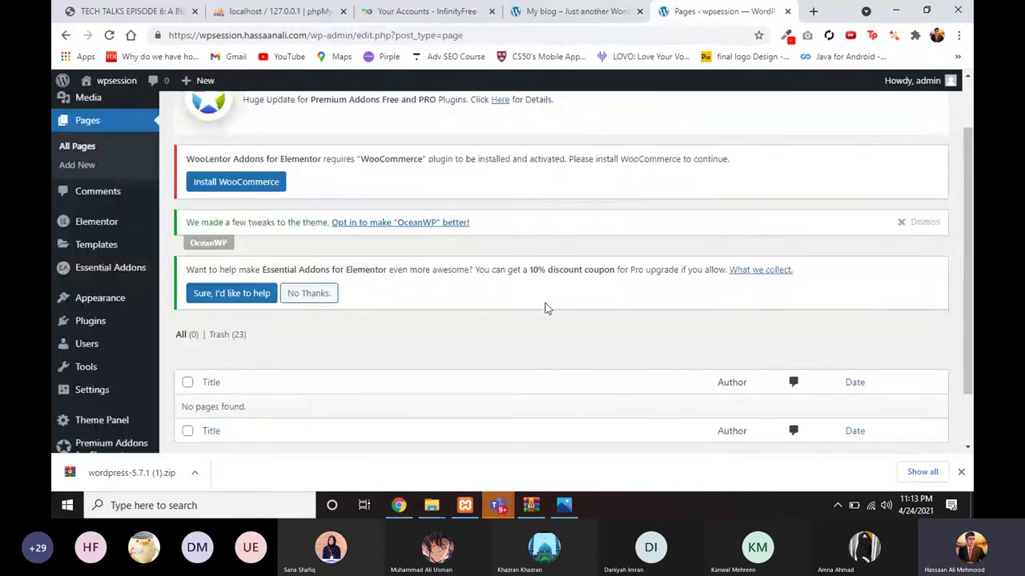
scroll(545, 304, "down", 2)
scroll(545, 304, "up", 4)
Step: Open a new page editor in a separate browser tab and title the page 'Home'
right_click(257, 117)
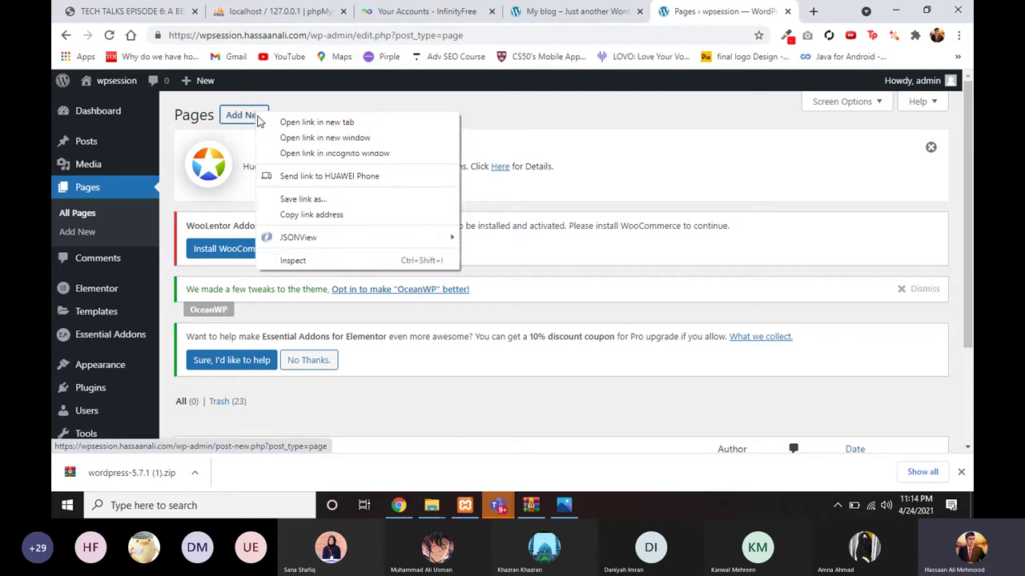
left_click(288, 122)
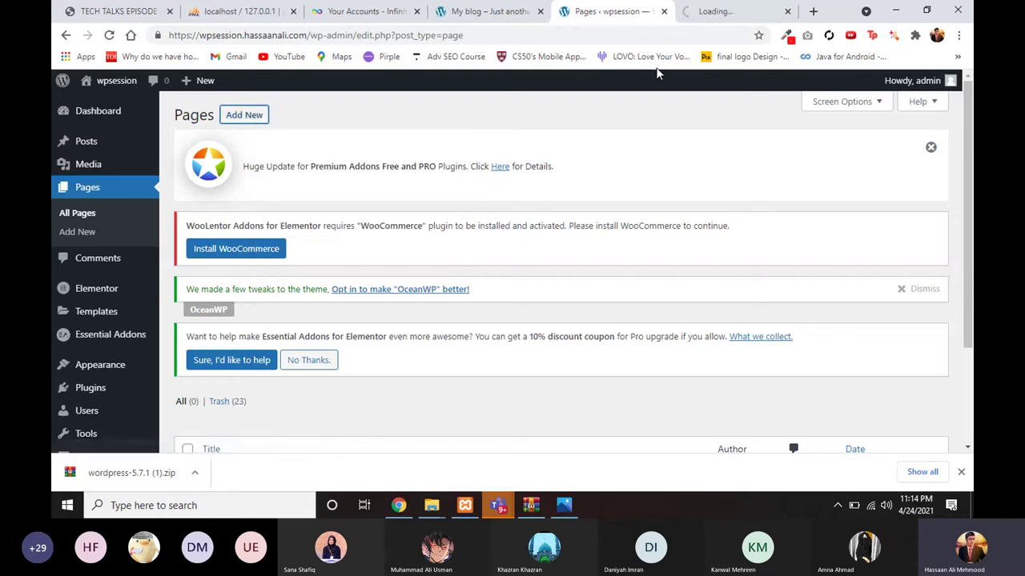
left_click(701, 11)
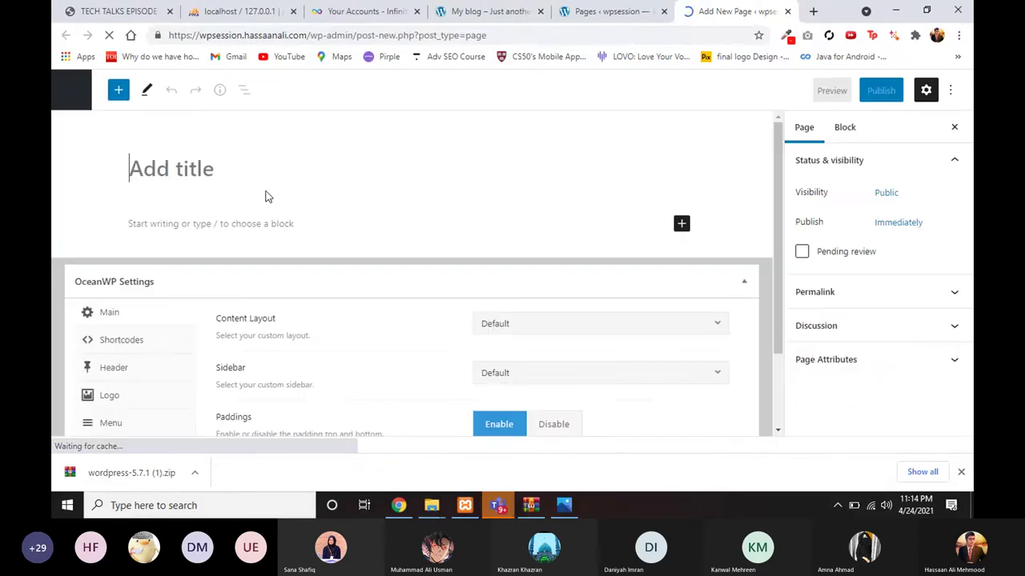
type("Home")
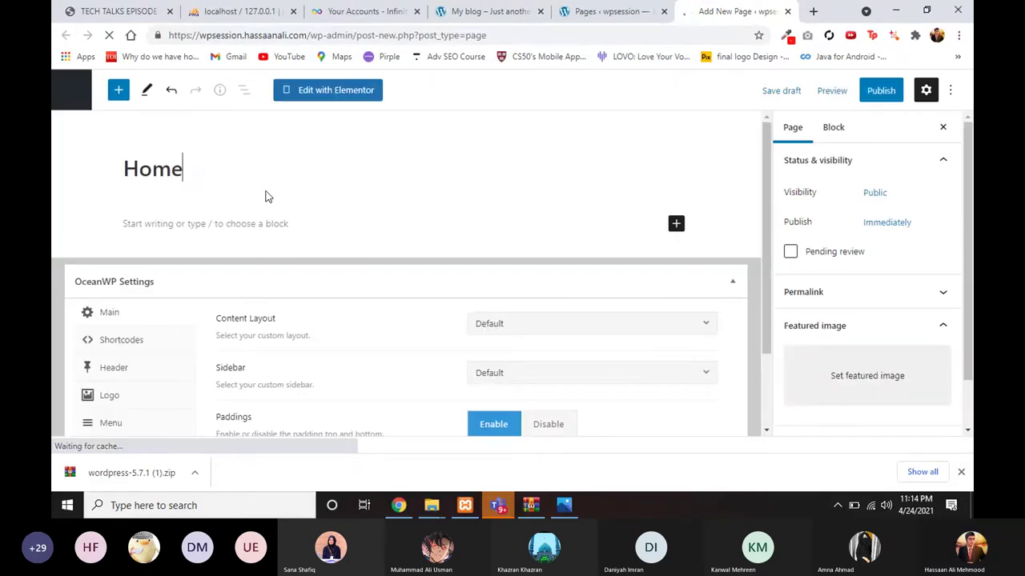
scroll(455, 311, "down", 1)
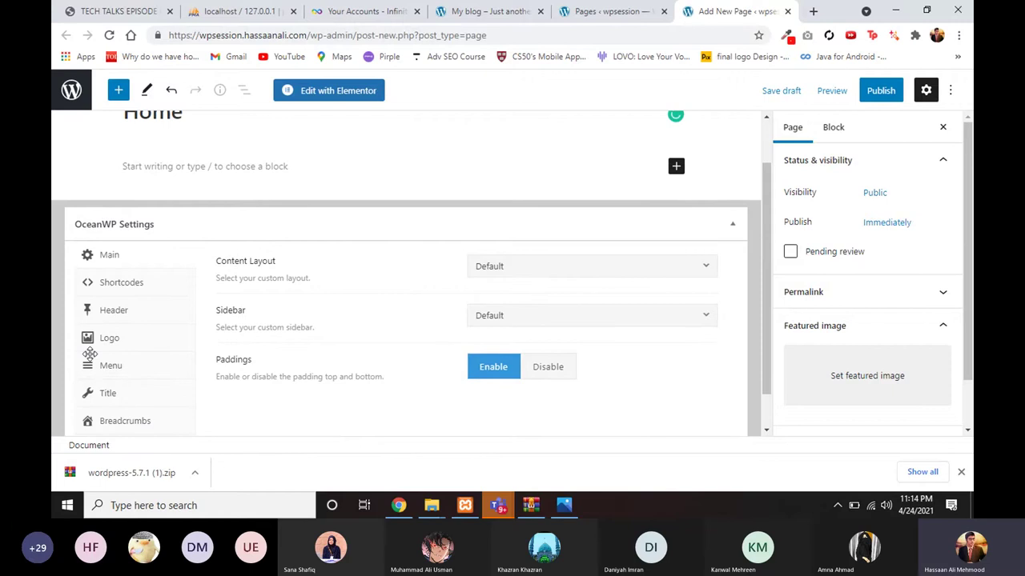
scroll(272, 221, "up", 1)
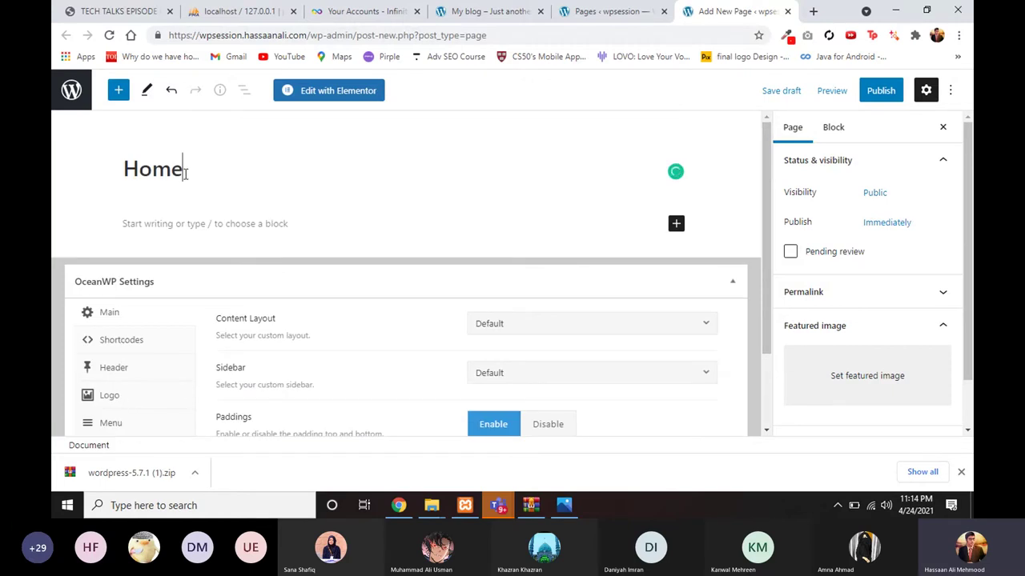
left_click_drag(138, 171, 220, 180)
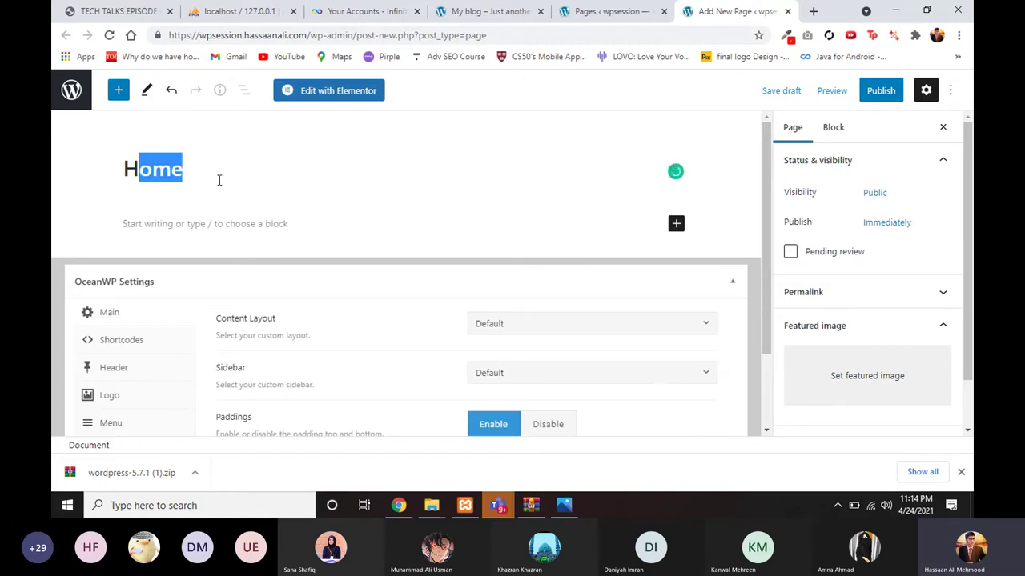
Step: Publish the Home page and open its live /home/ page in a new tab
left_click(874, 93)
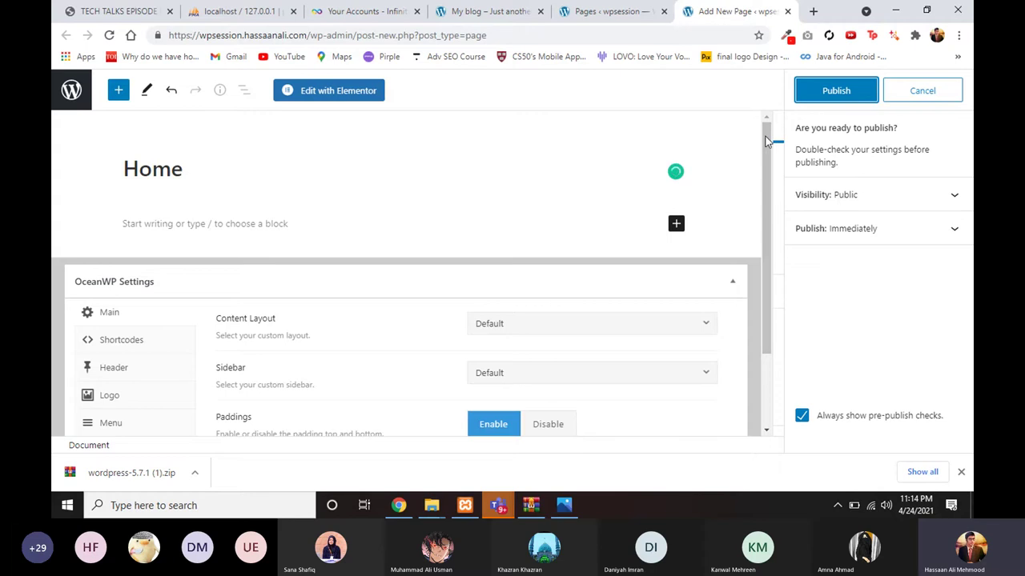
left_click(813, 94)
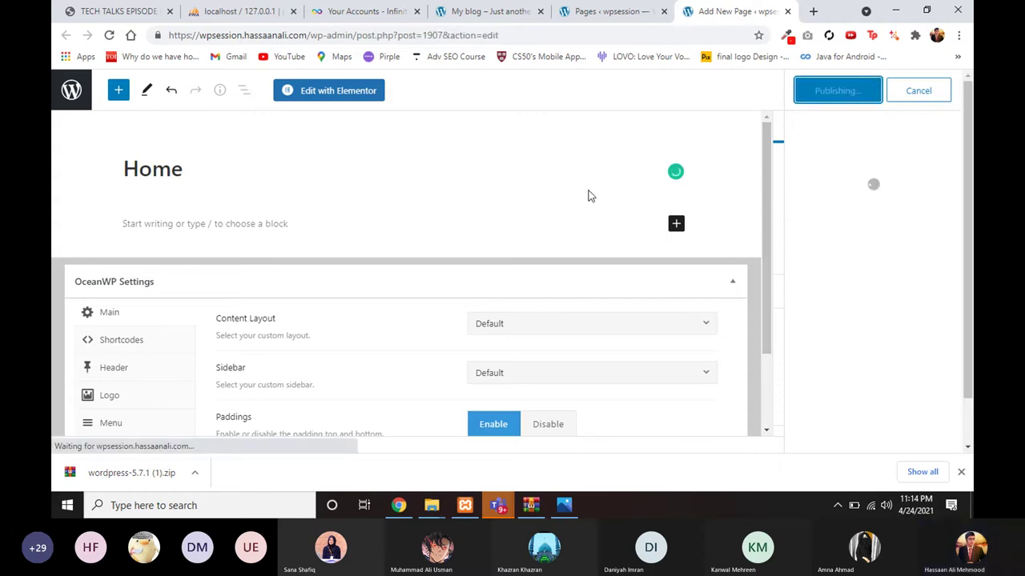
right_click(180, 410)
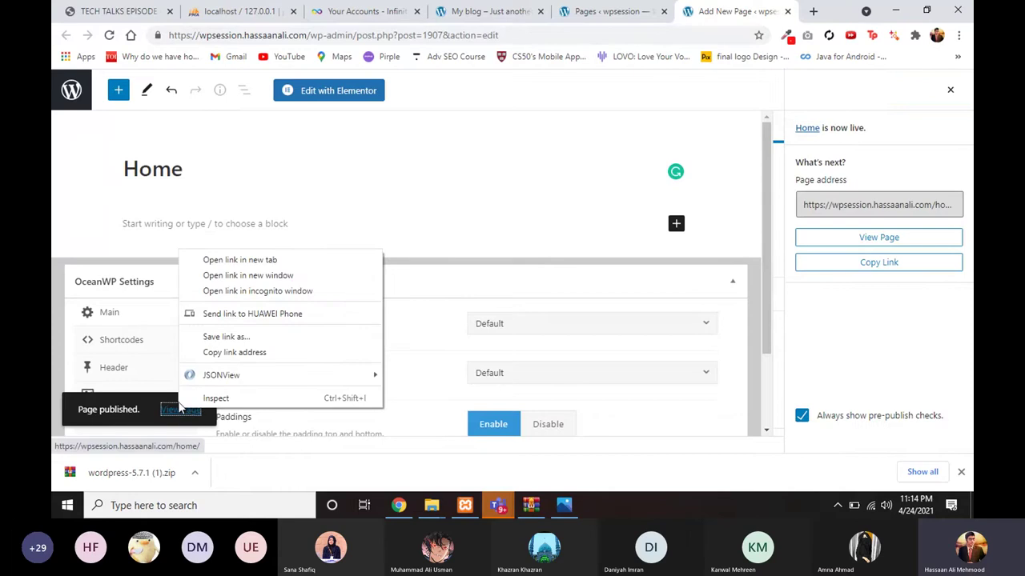
left_click(224, 260)
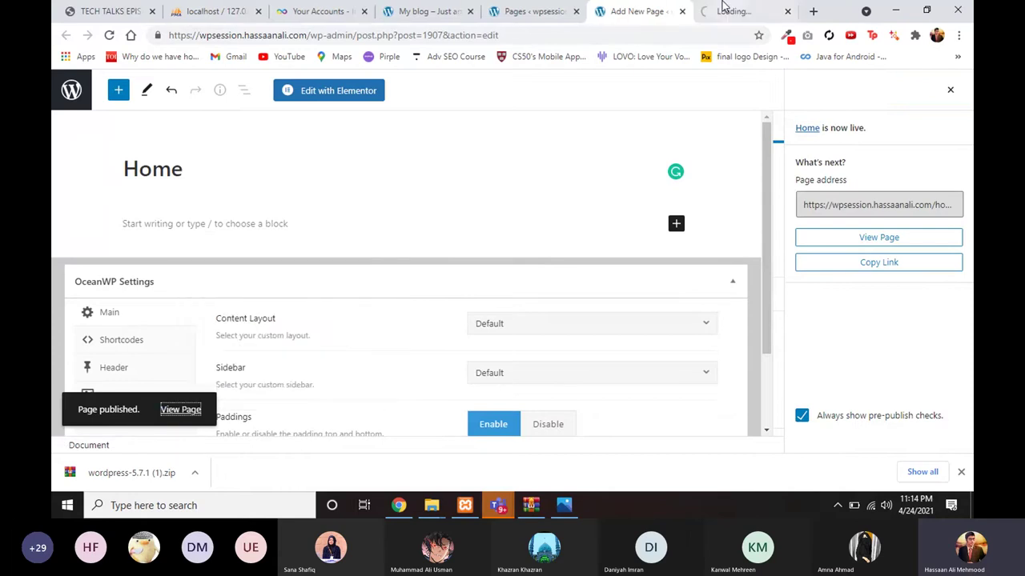
left_click(727, 10)
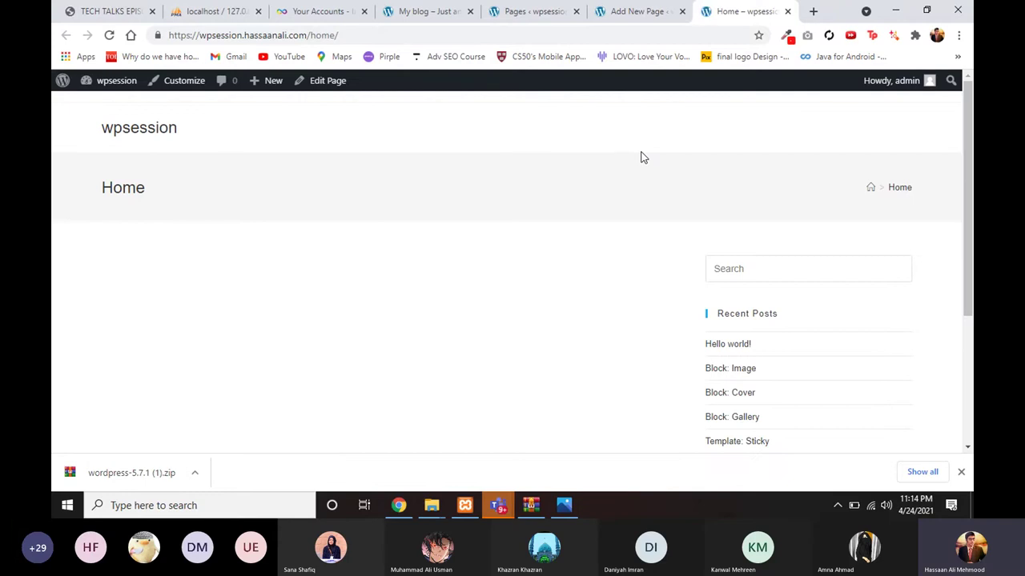
Step: Compare the live Home page and its title with the My blog shop site, then return to the editor
scroll(627, 320, "down", 2)
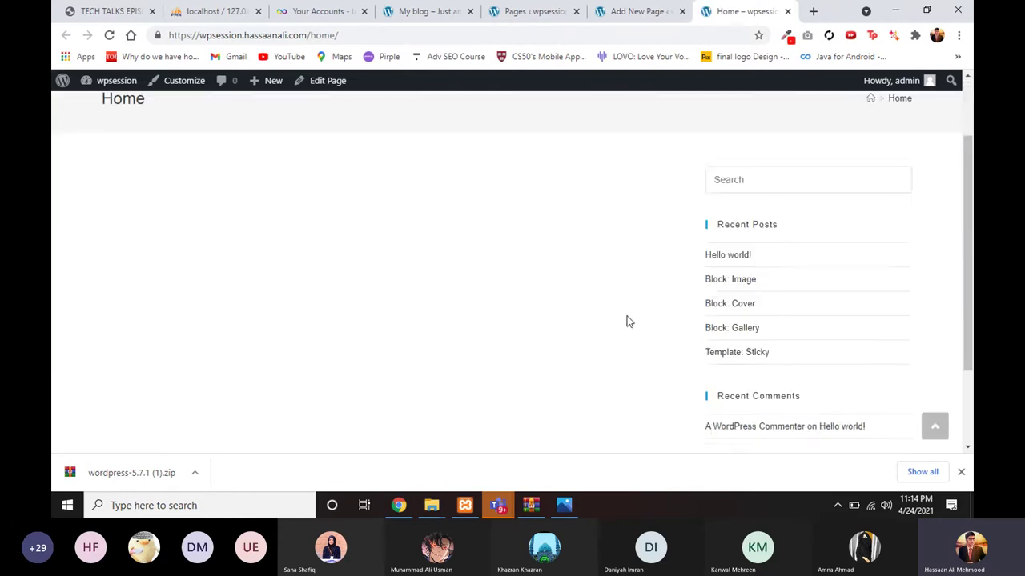
scroll(627, 320, "up", 2)
left_click(426, 8)
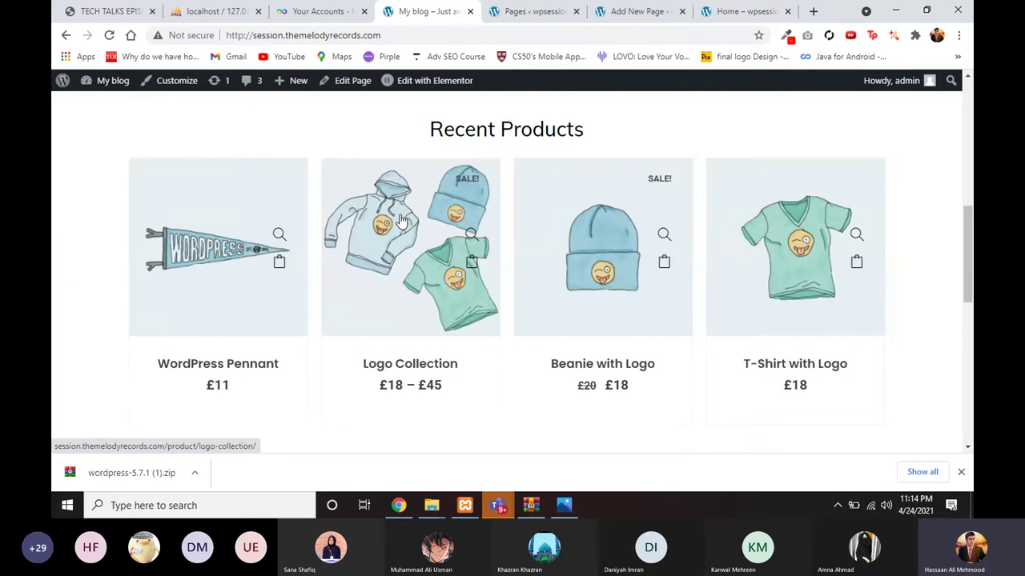
scroll(400, 220, "up", 5)
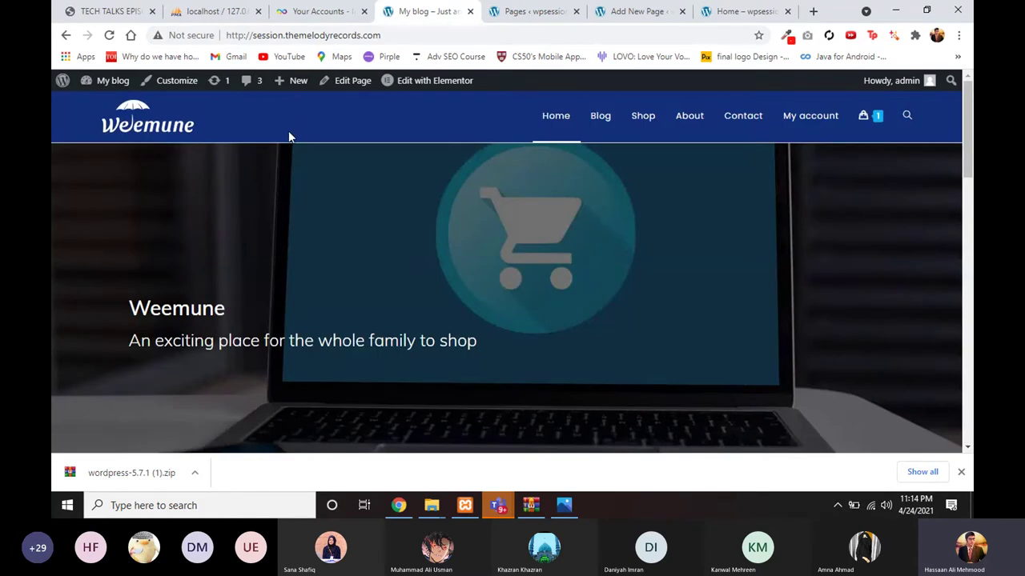
scroll(569, 245, "down", 3)
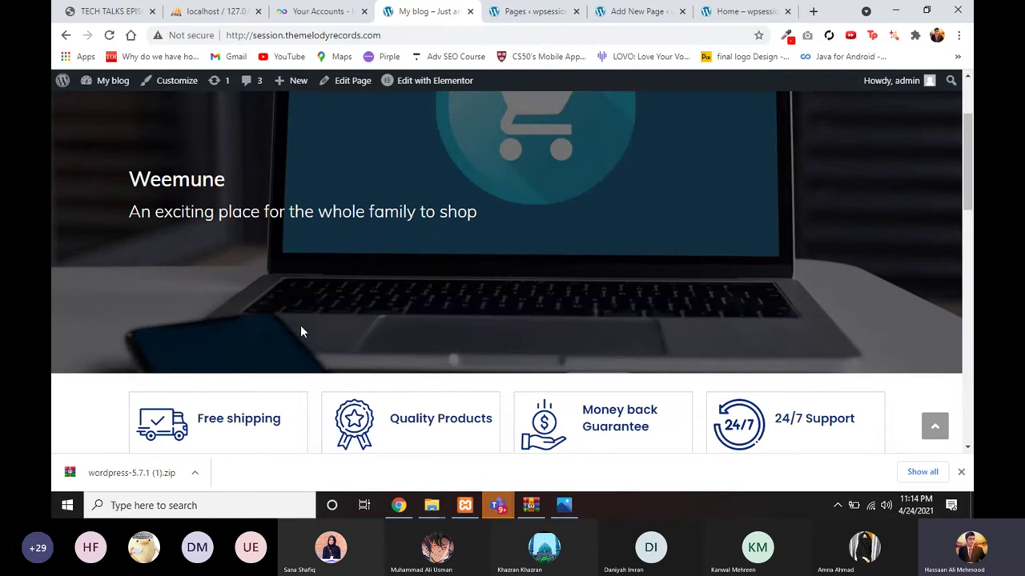
left_click(731, 10)
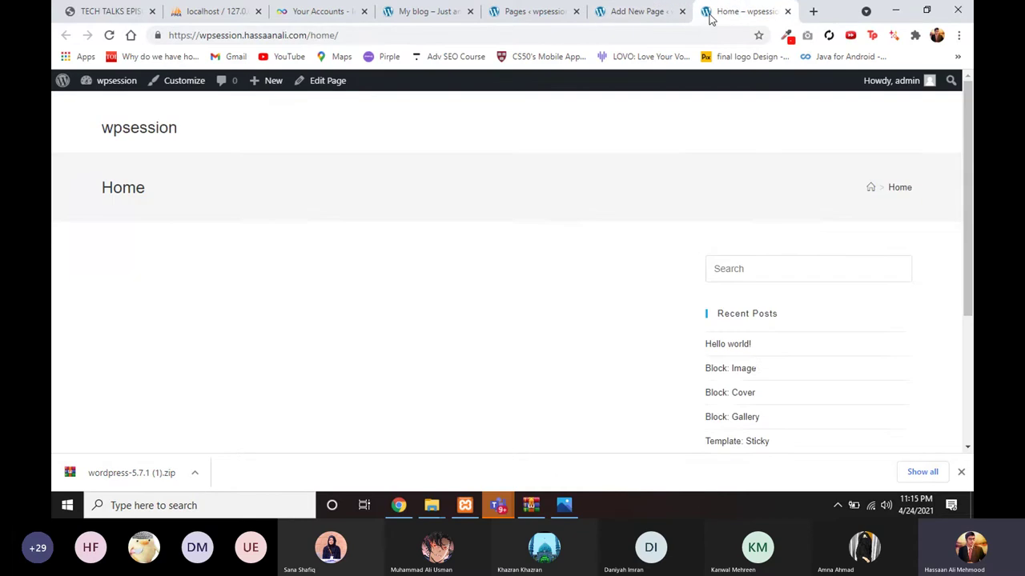
scroll(606, 280, "down", 3)
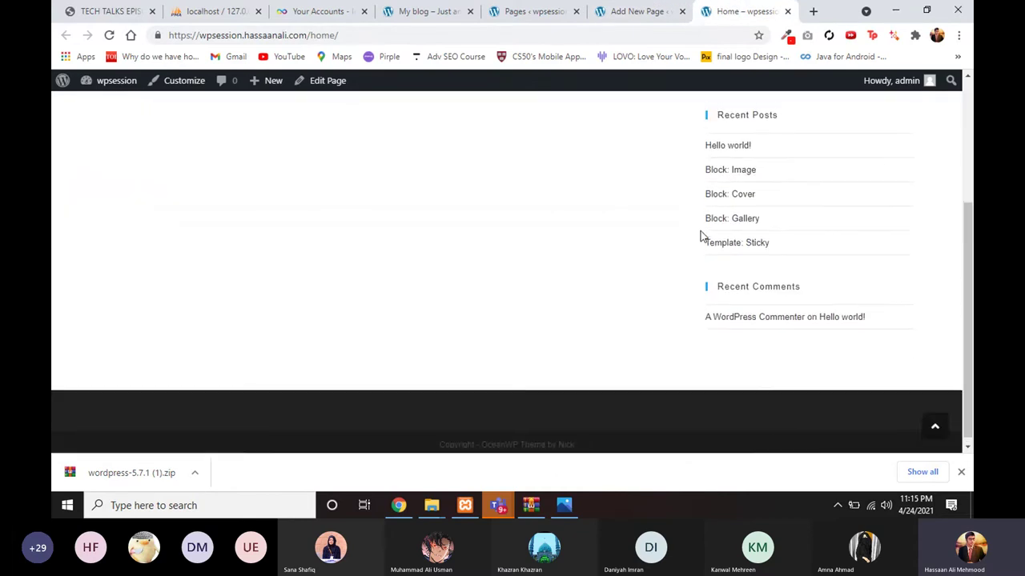
scroll(700, 235, "up", 5)
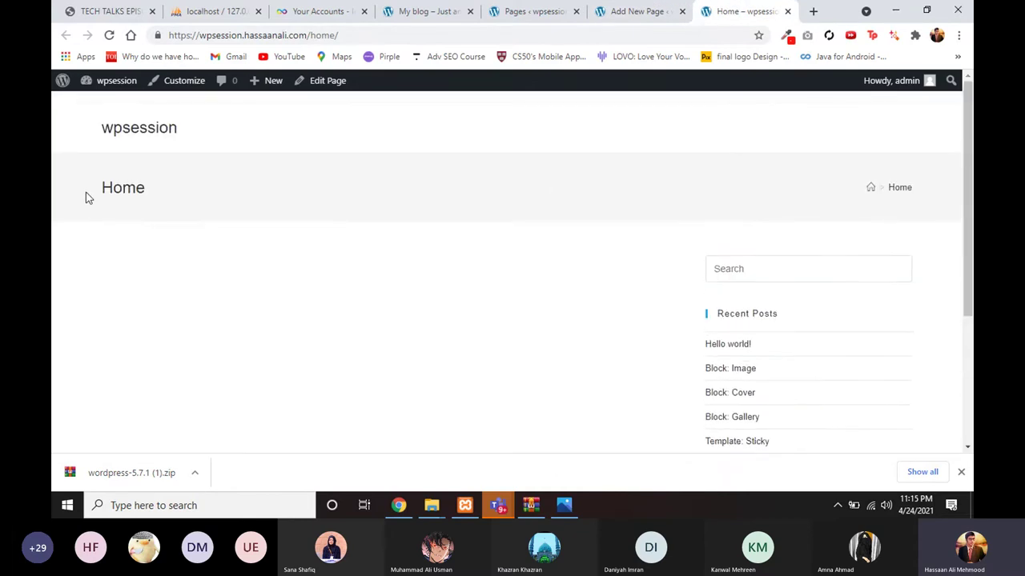
left_click_drag(86, 192, 170, 179)
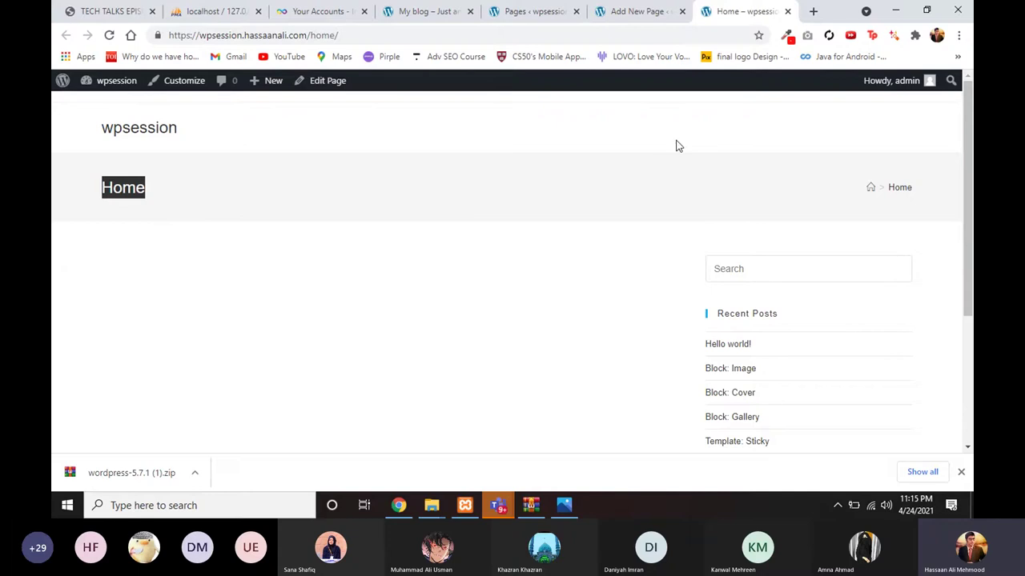
left_click(641, 11)
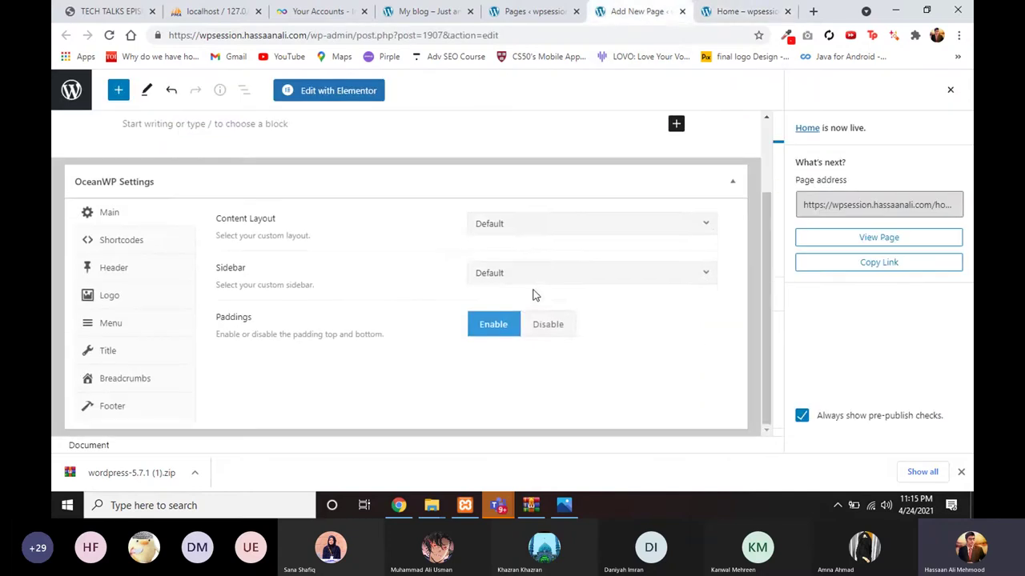
Step: Set OceanWP Content Layout to 100% Full Width and Display Page Title to Disable
left_click(510, 228)
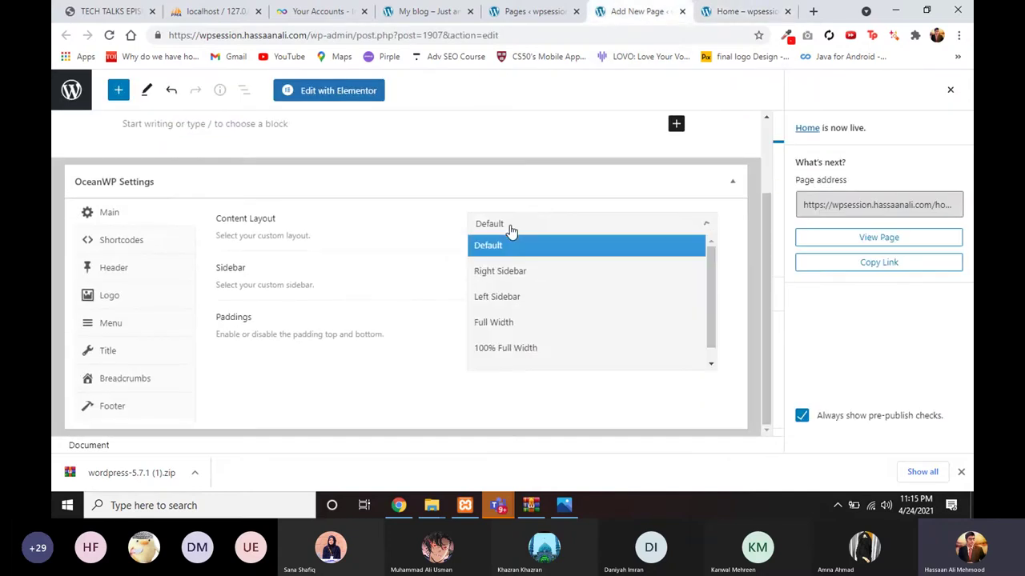
left_click(490, 349)
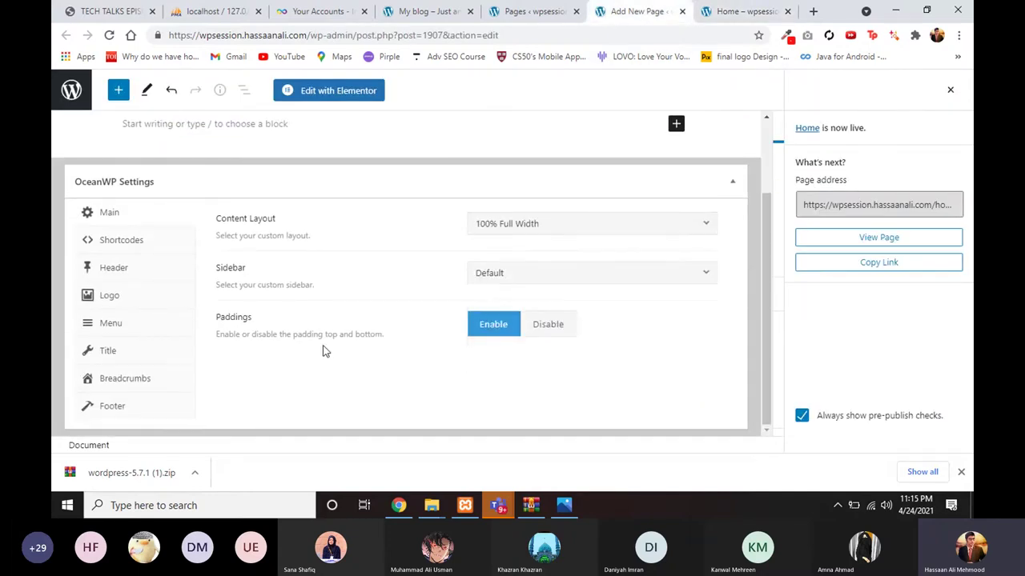
left_click(124, 350)
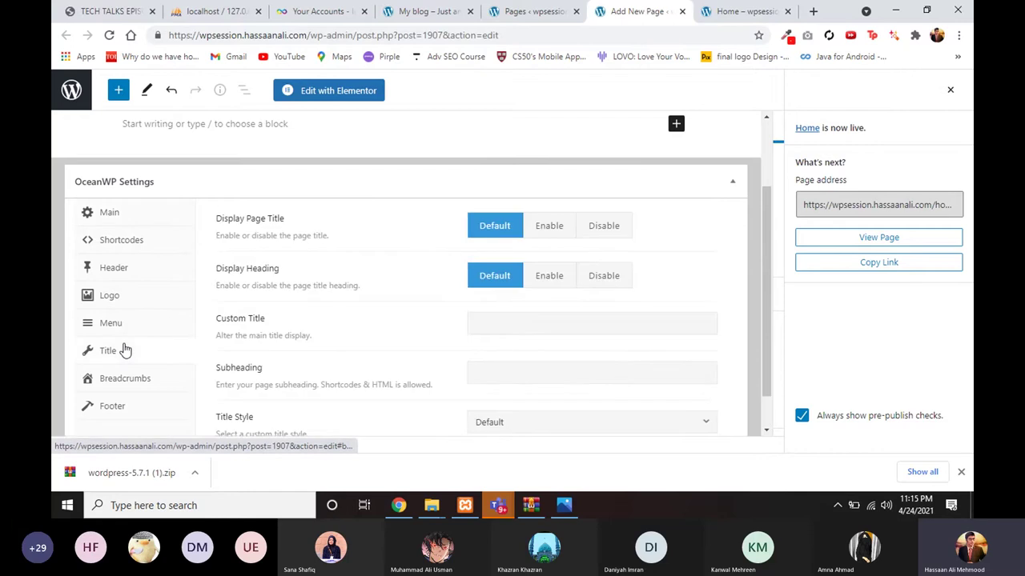
left_click(602, 237)
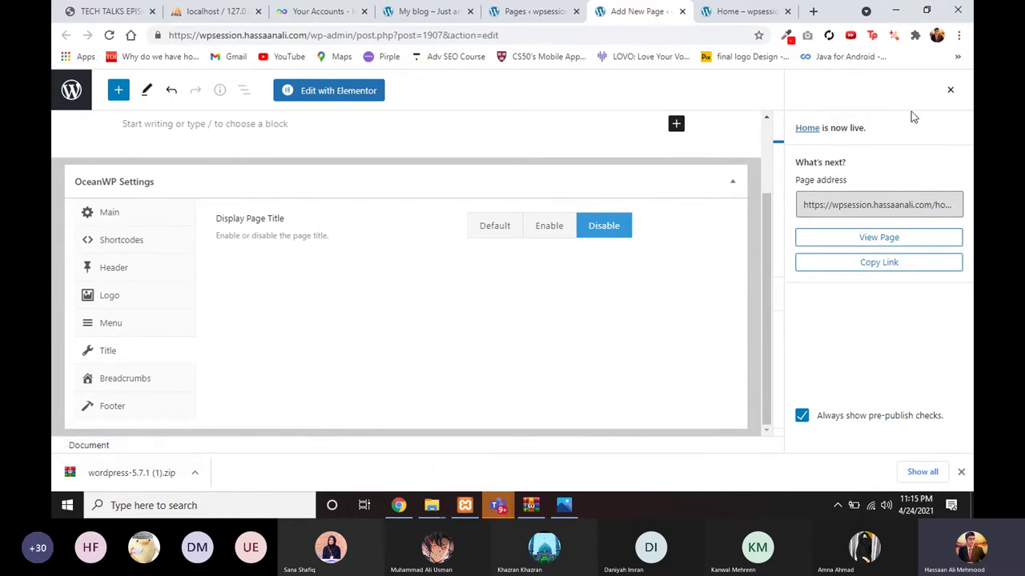
left_click(952, 92)
Step: Choose Elementor Full Width as the Home page template under Page Attributes
scroll(828, 266, "down", 1)
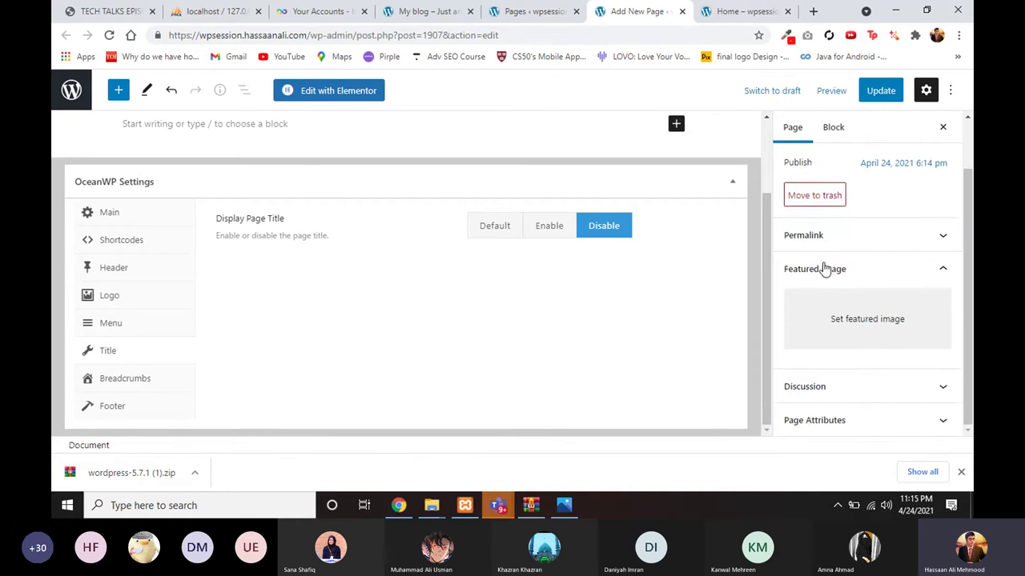
left_click(730, 11)
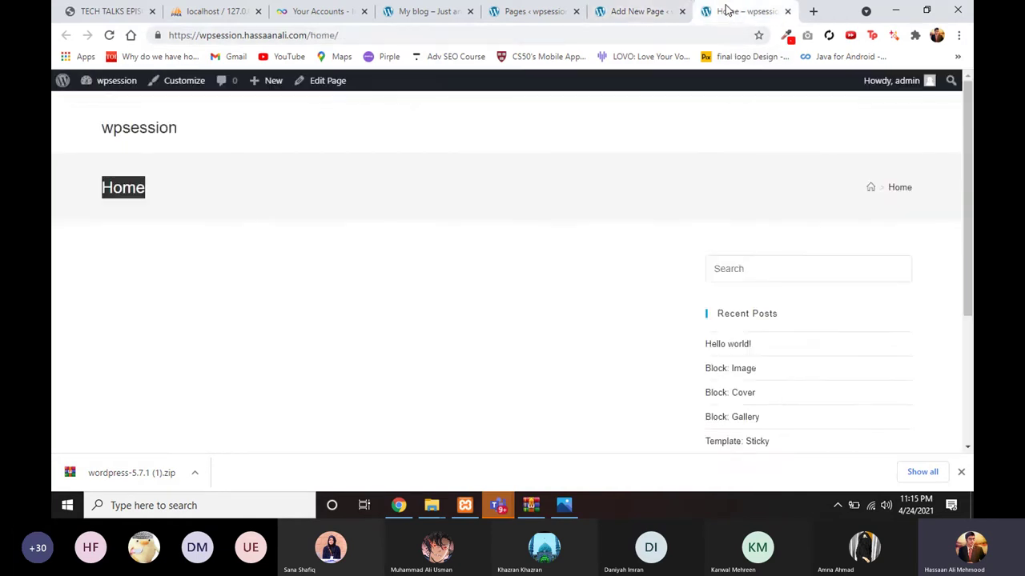
left_click(652, 12)
scroll(876, 317, "up", 1)
scroll(876, 317, "up", 1)
scroll(833, 305, "down", 2)
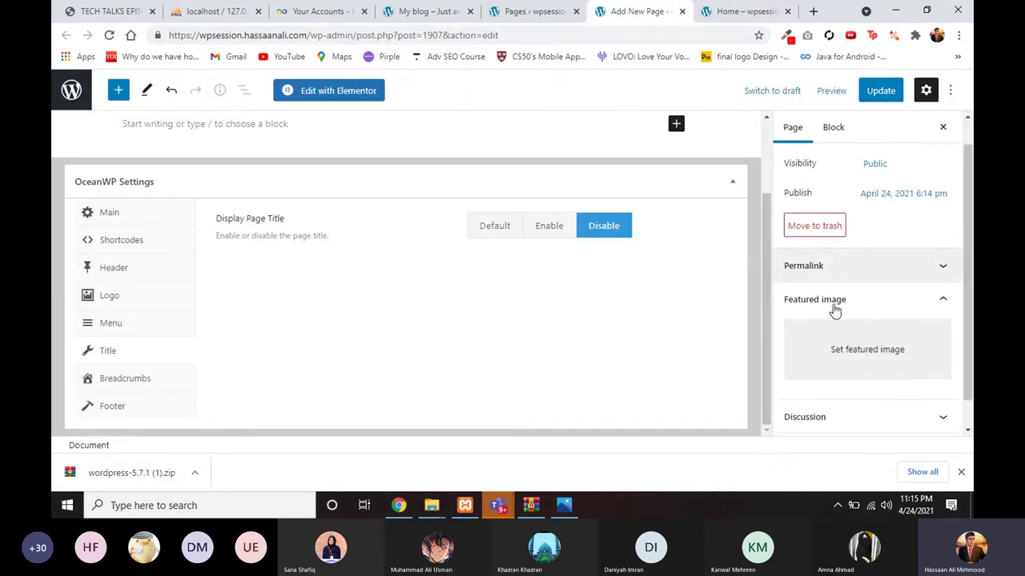
left_click(828, 428)
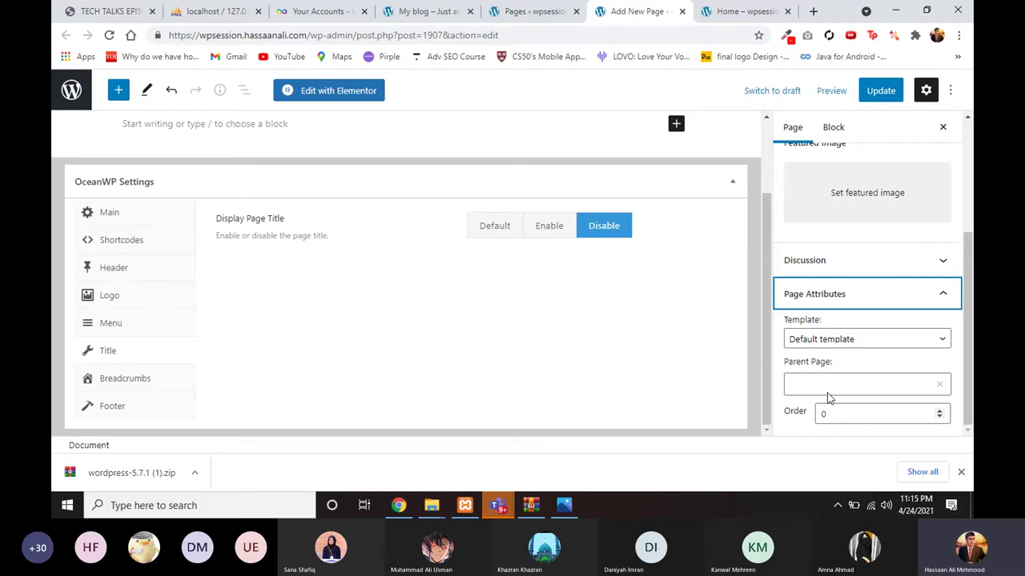
left_click(830, 346)
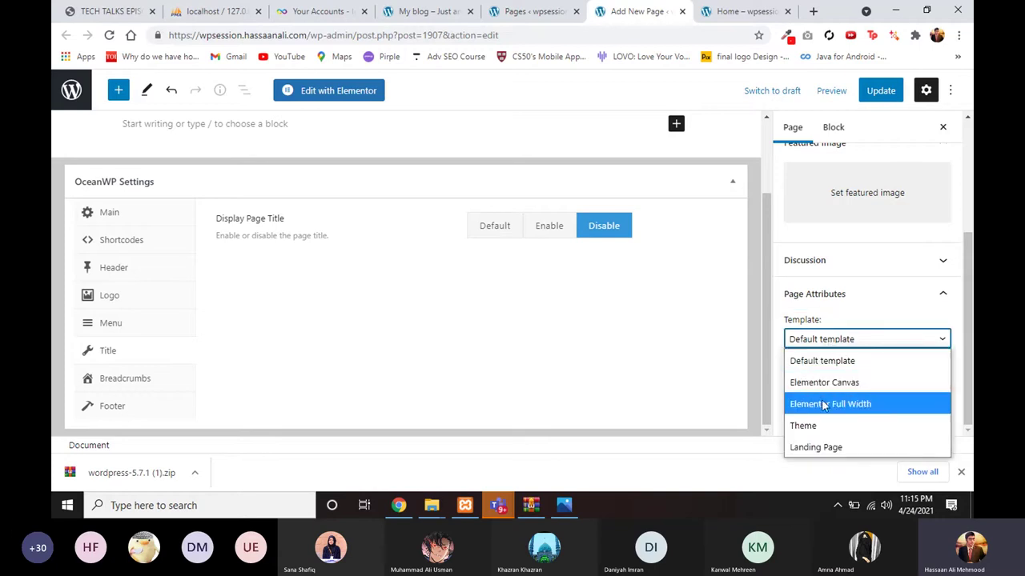
key("Escape")
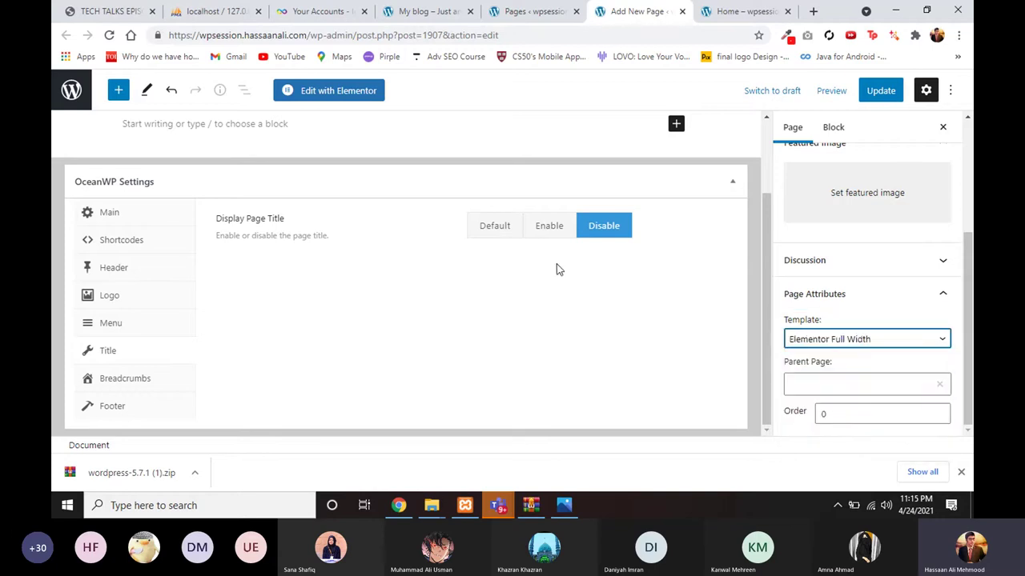
left_click(102, 222)
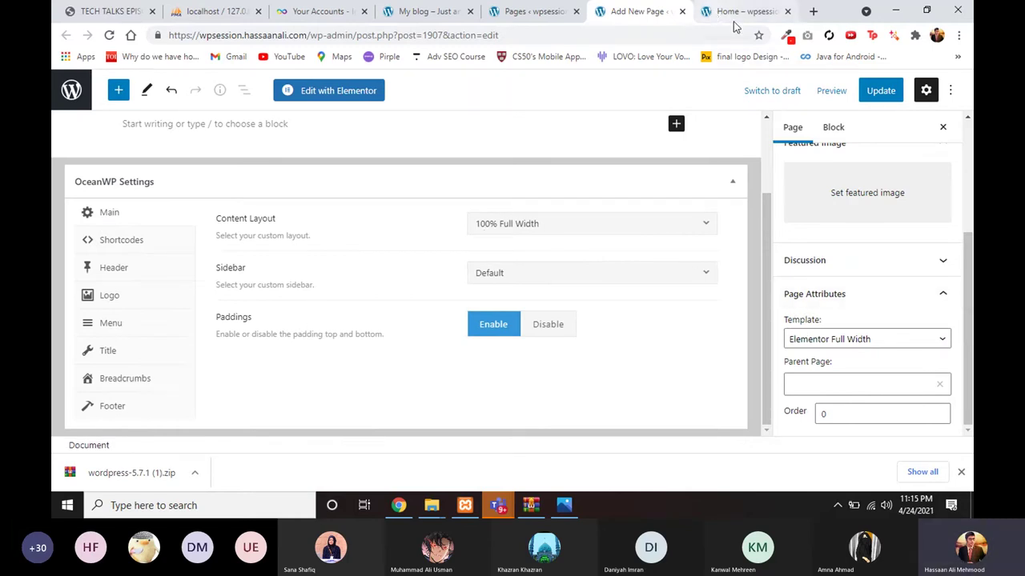
Step: Update the Home page and reload its live page in the other tab
left_click(879, 90)
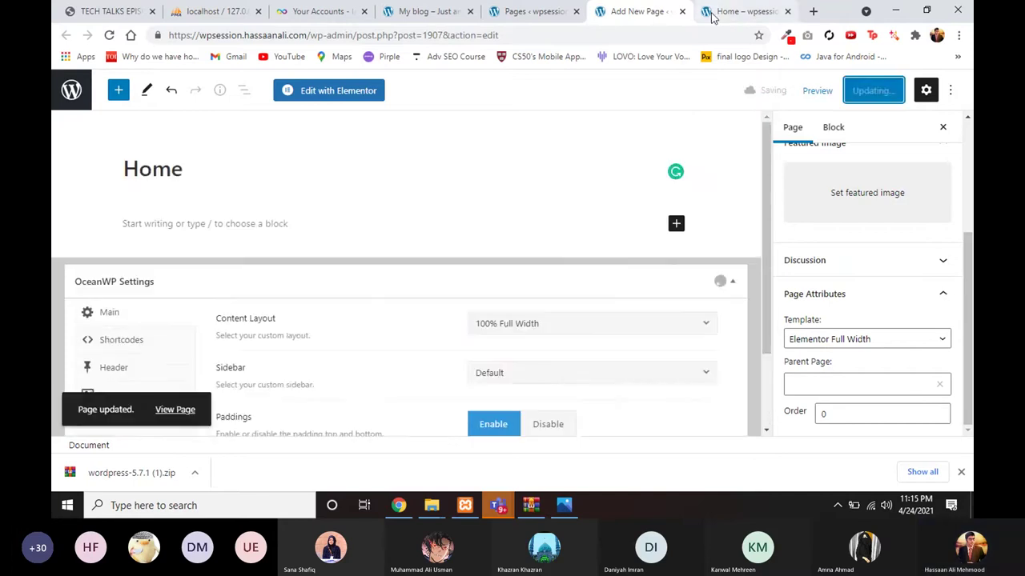
key("ctrl+Tab")
key("F5")
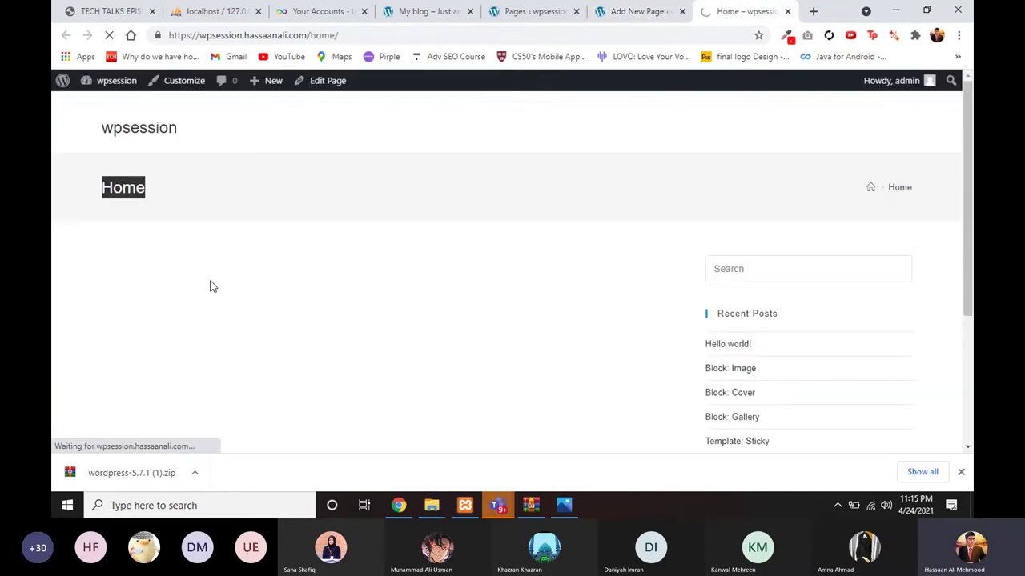
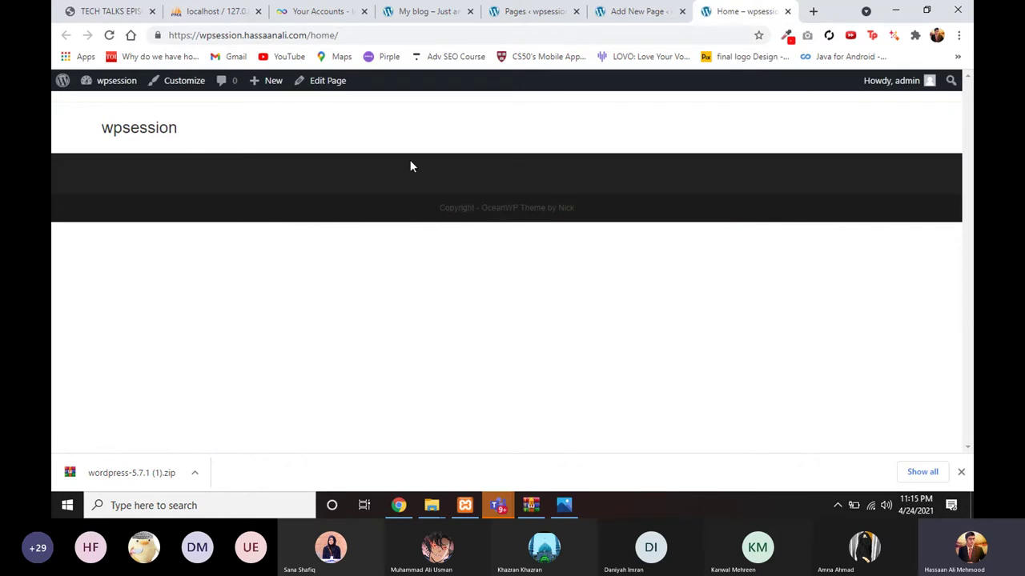
Step: From the Pages list, open a blank Add New page editor in its own tab
left_click(622, 14)
left_click(525, 13)
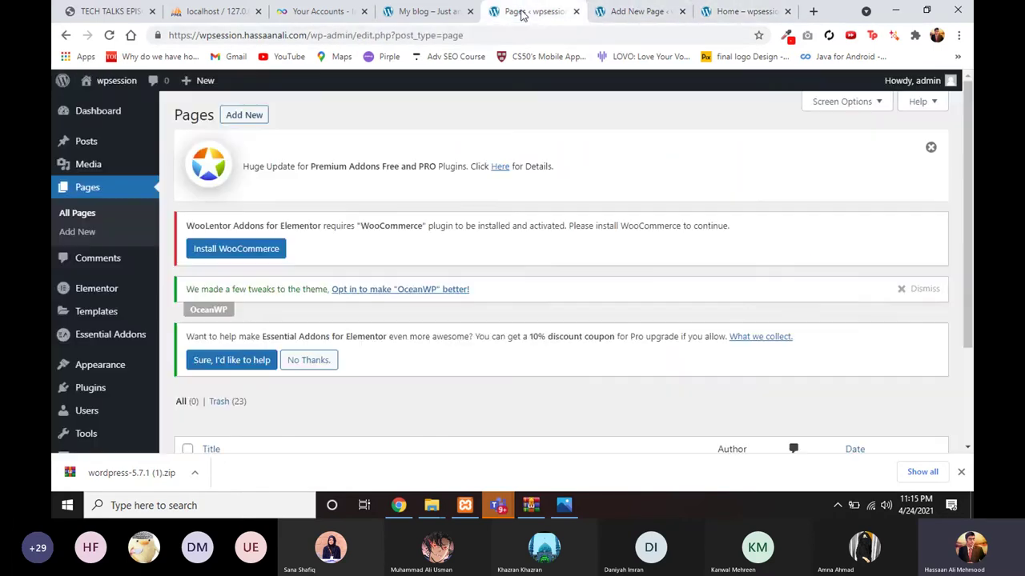
right_click(250, 120)
left_click(310, 128)
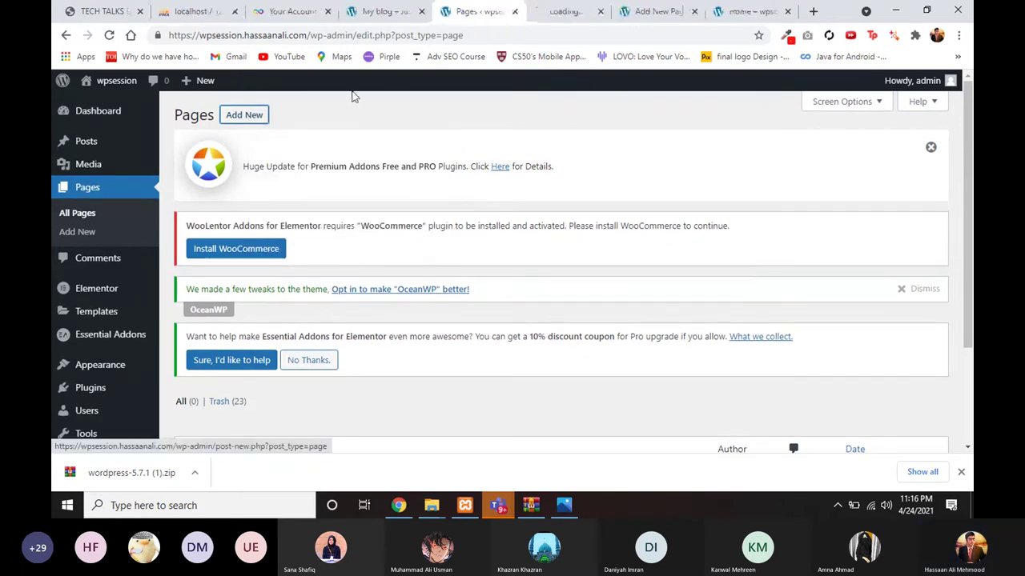
left_click(657, 11)
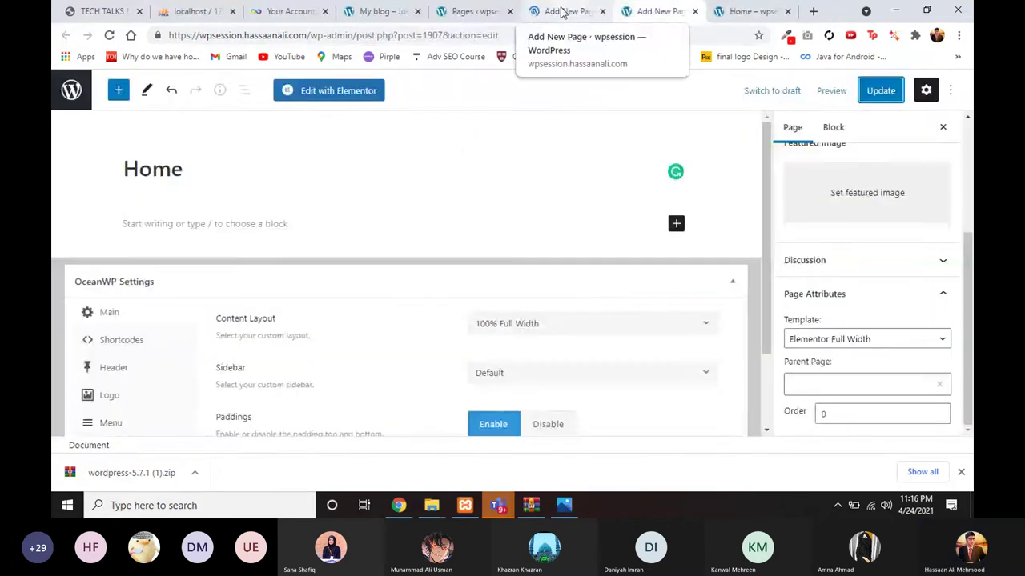
left_click(565, 11)
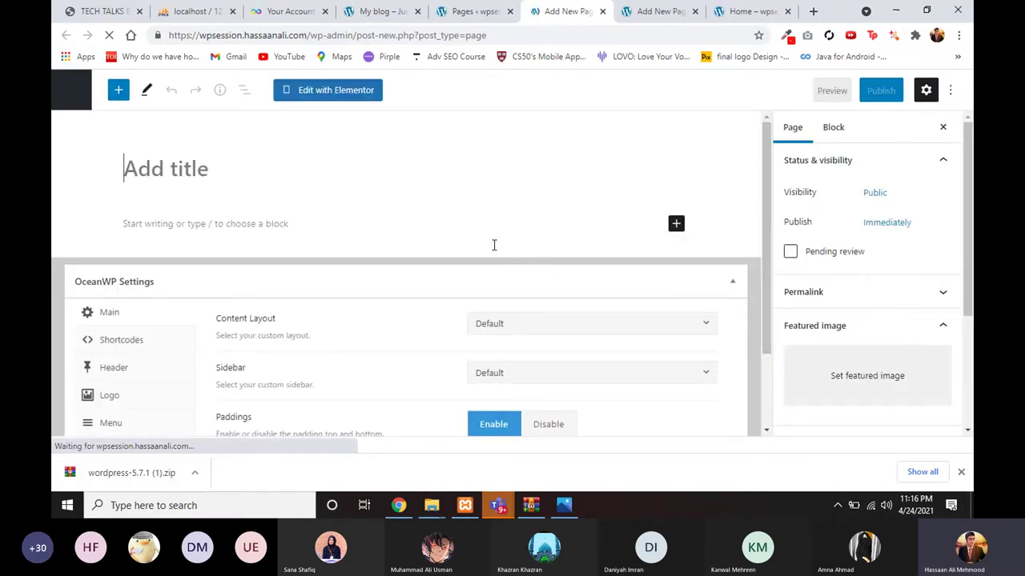
Step: Title the new page 'Blog' and glance at the reference Weemune site
type("Bl")
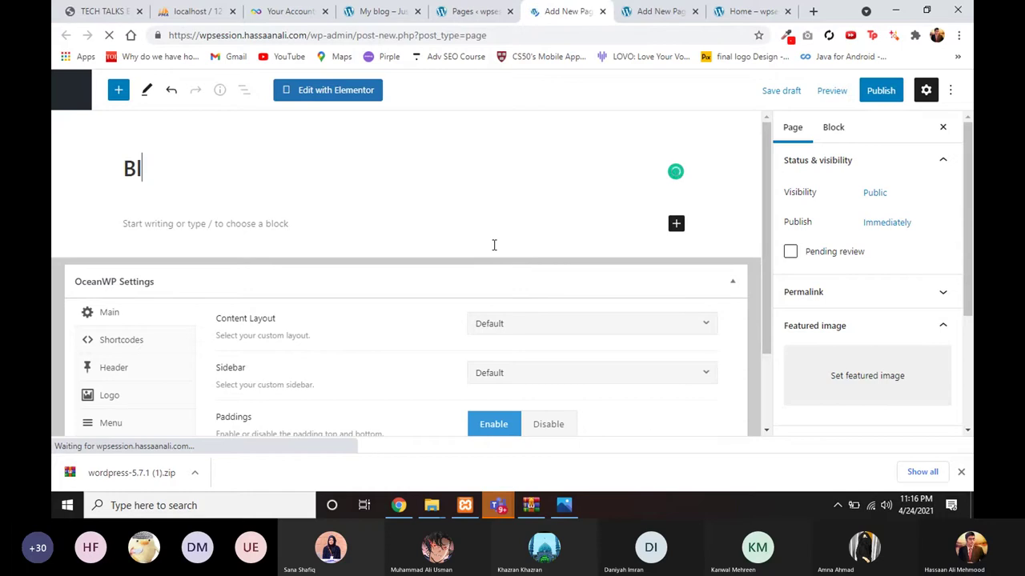
type("og")
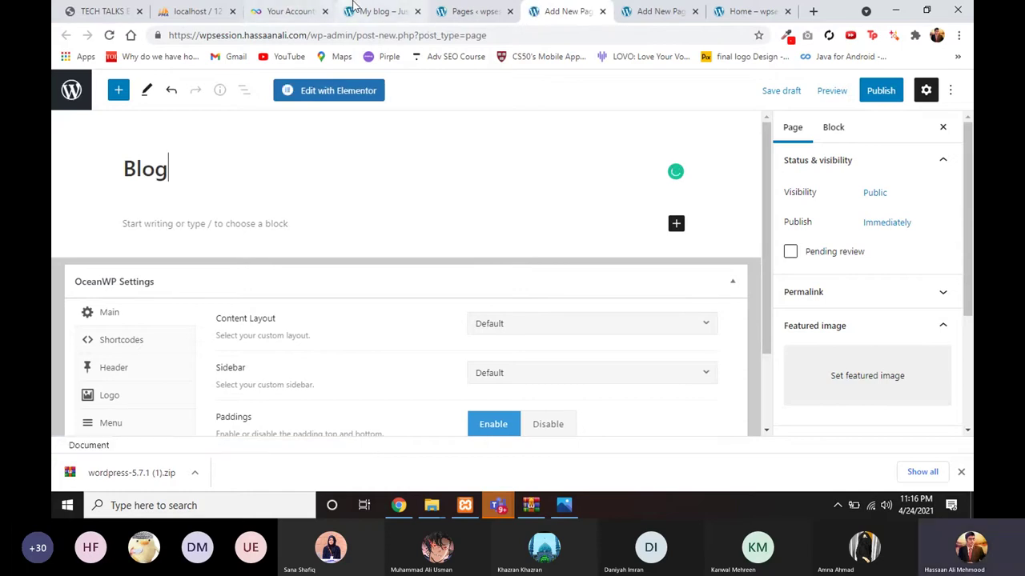
left_click(353, 8)
scroll(451, 195, "up", 5)
left_click(593, 135)
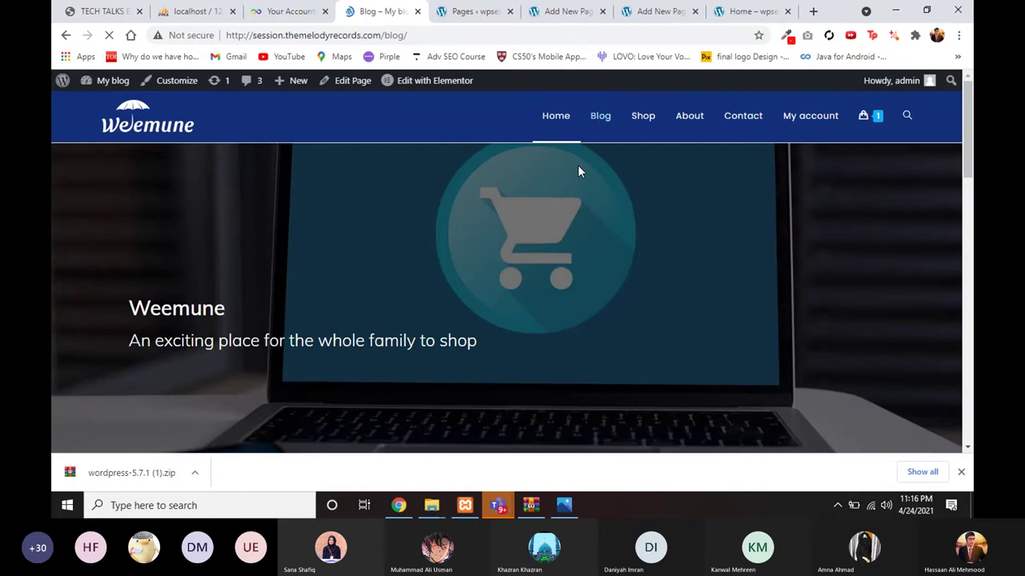
scroll(560, 240, "down", 2)
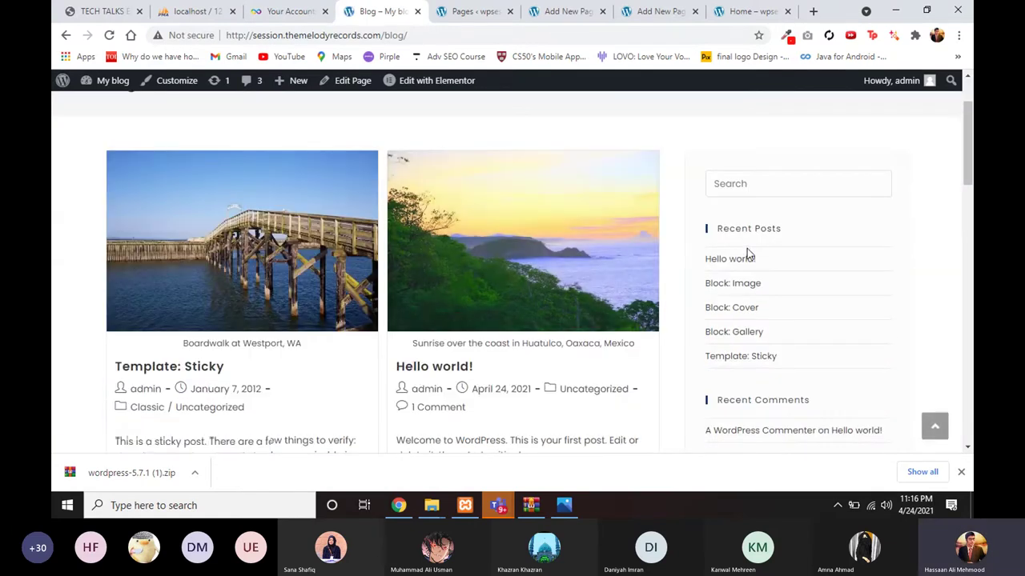
scroll(749, 254, "up", 2)
left_click_drag(104, 183, 144, 186)
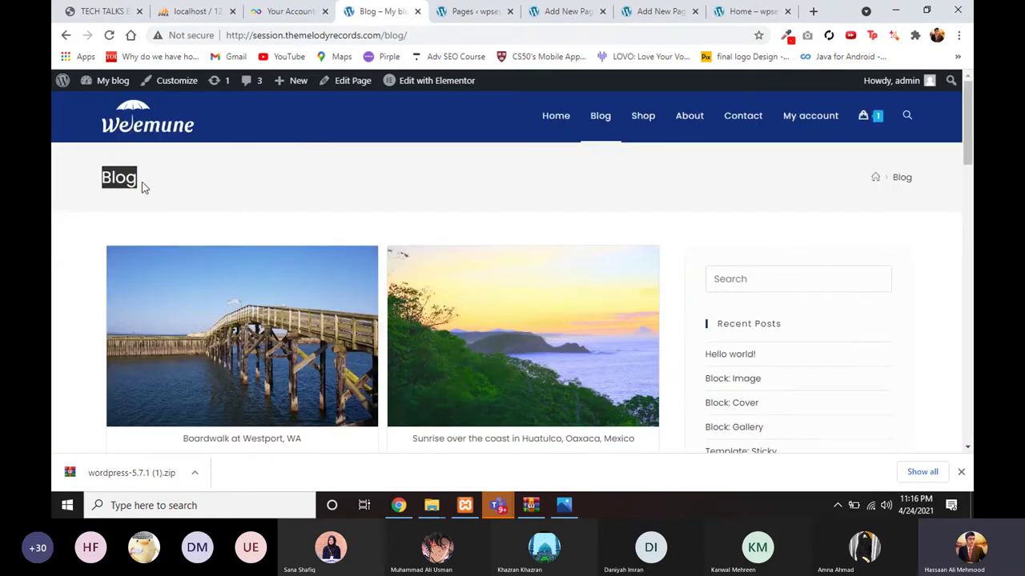
scroll(601, 223, "down", 1)
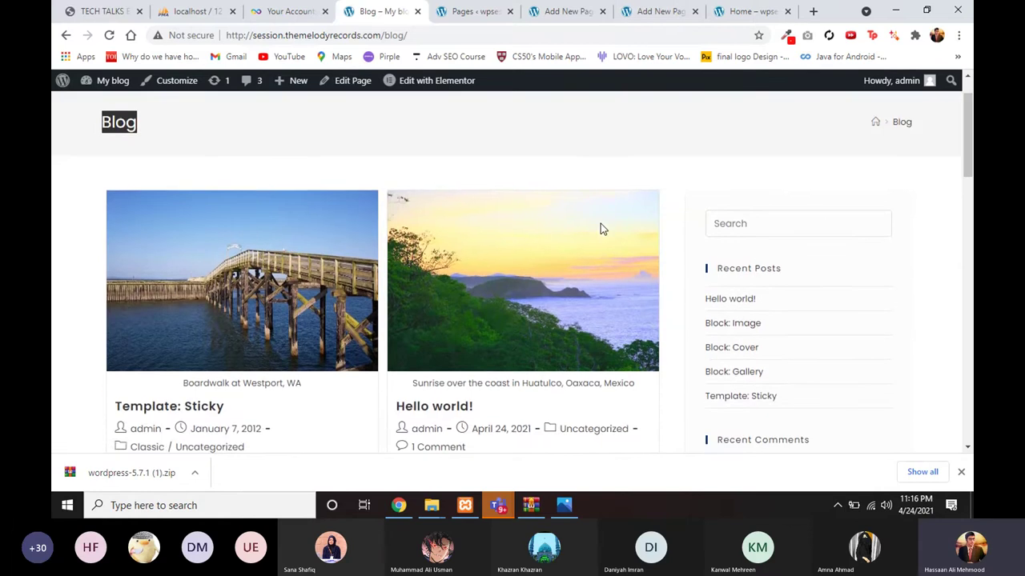
scroll(685, 275, "down", 1)
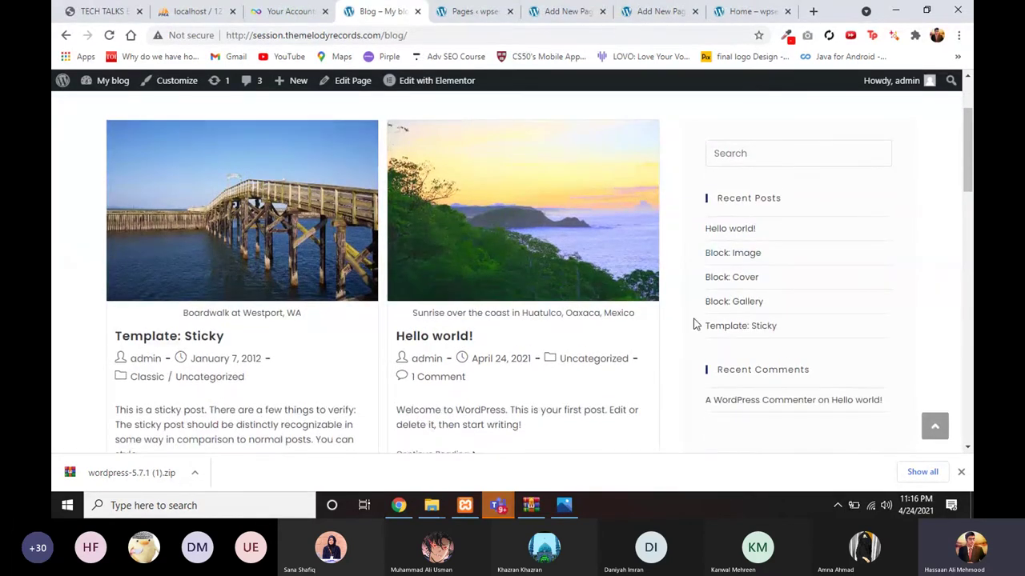
scroll(693, 322, "up", 2)
left_click(468, 11)
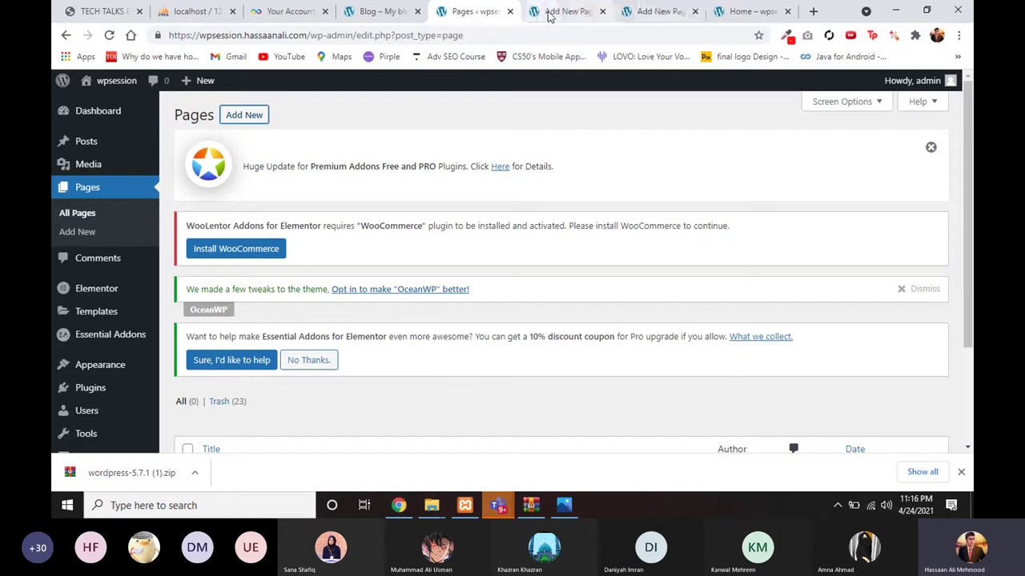
left_click(550, 11)
scroll(502, 209, "down", 1)
scroll(471, 303, "up", 1)
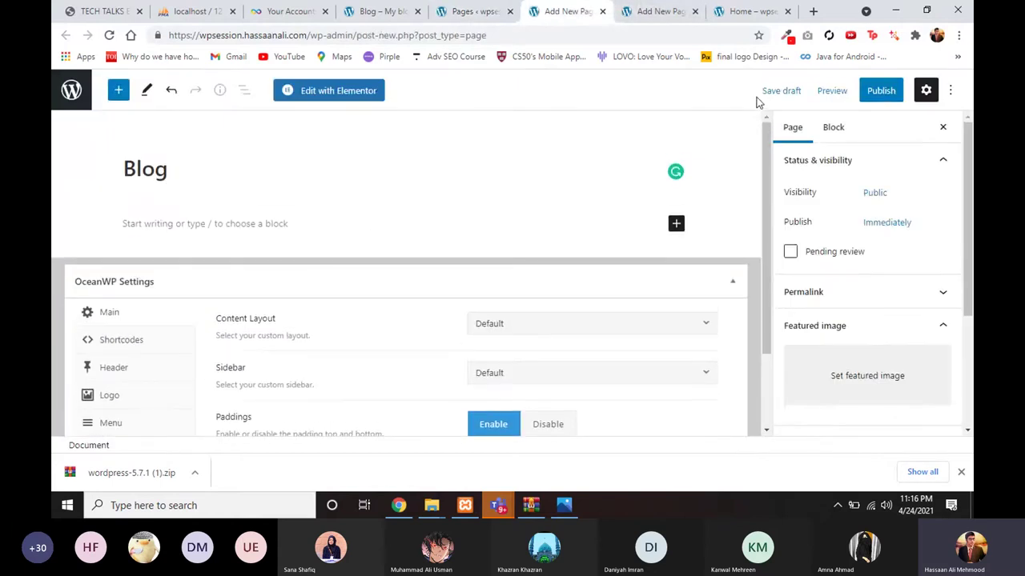
Step: Publish the Blog page and compare it with the reference site's blog listing
left_click(882, 92)
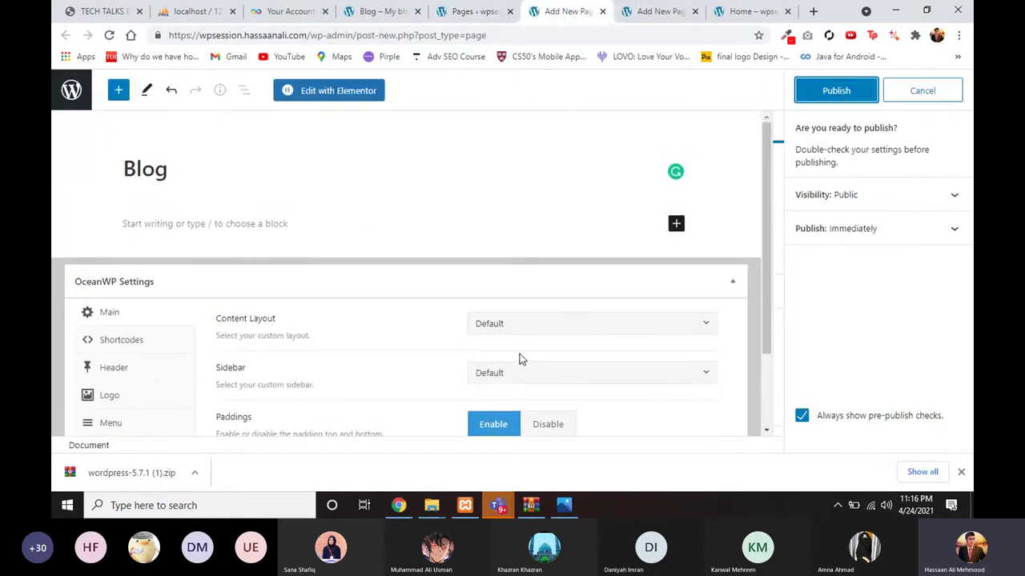
left_click(858, 91)
left_click(473, 11)
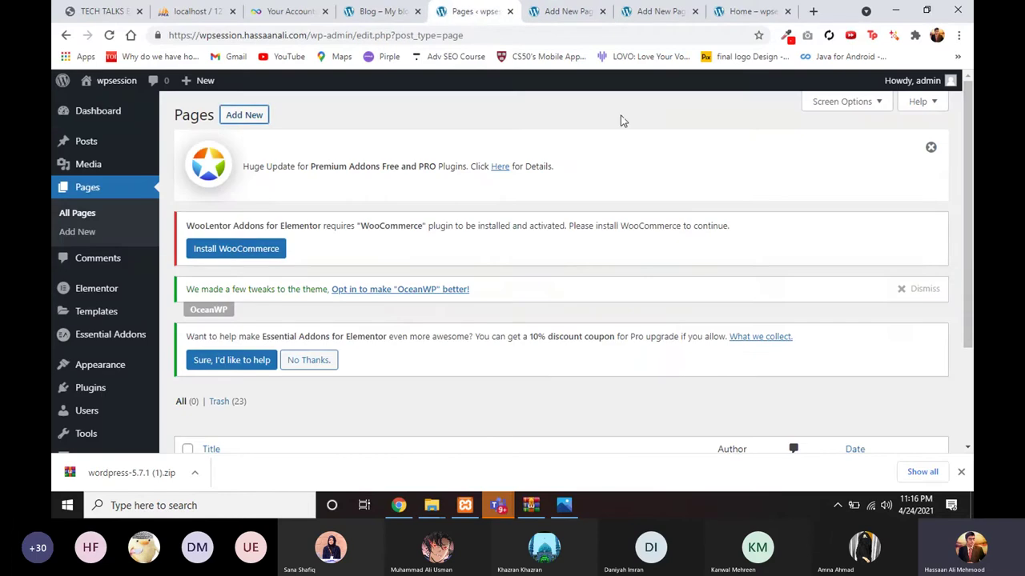
left_click(410, 9)
scroll(675, 263, "down", 2)
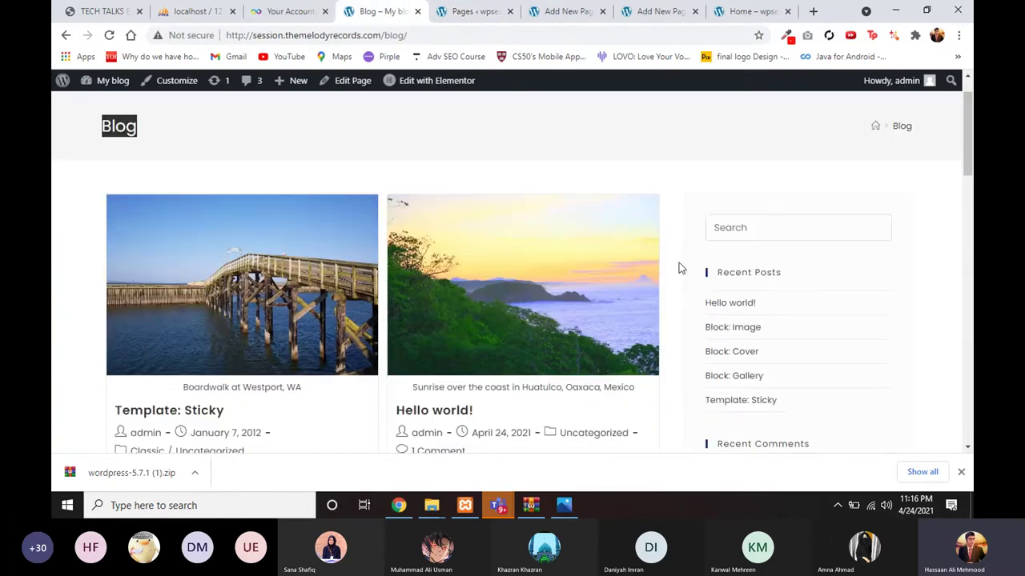
scroll(708, 287, "down", 1)
scroll(709, 286, "up", 1)
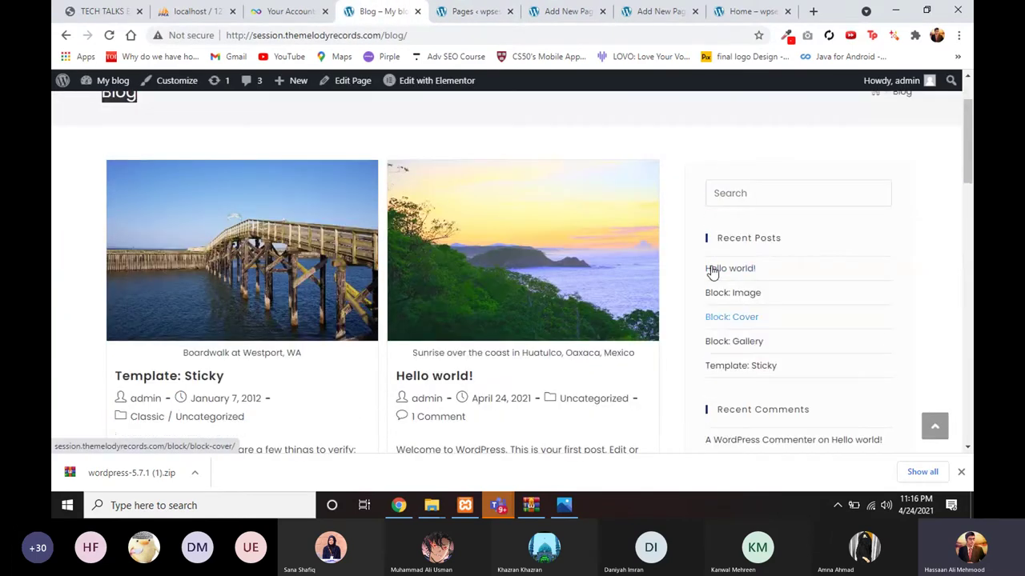
scroll(695, 368, "down", 1)
scroll(695, 368, "up", 1)
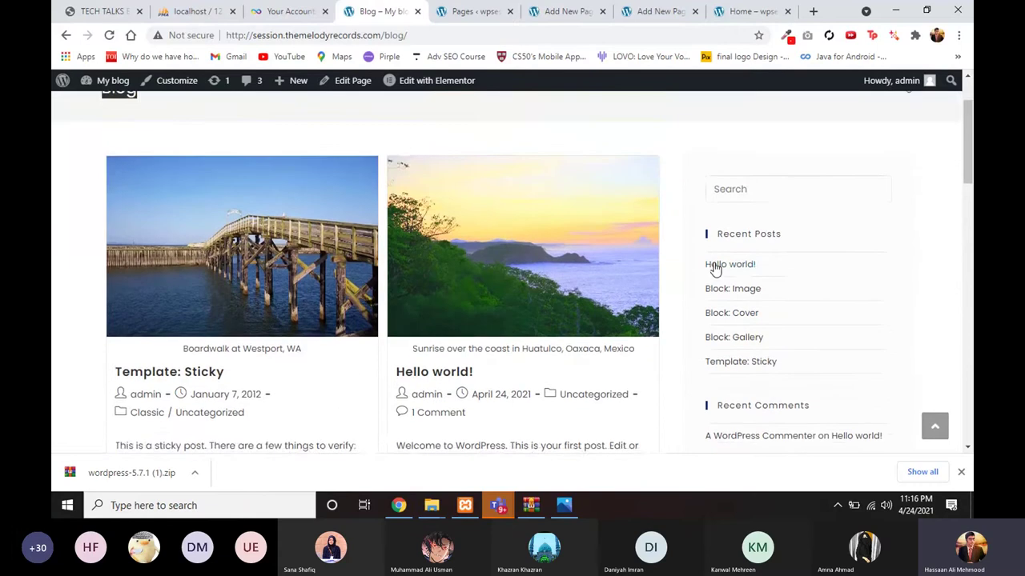
scroll(715, 270, "up", 1)
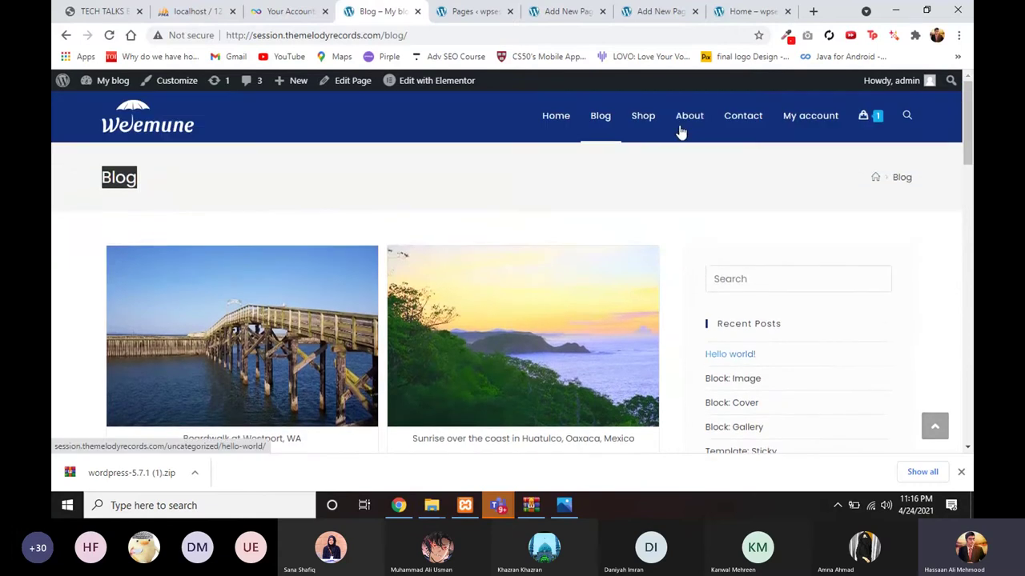
Step: Reload the Pages list to confirm Blog and Home are both published
left_click(653, 12)
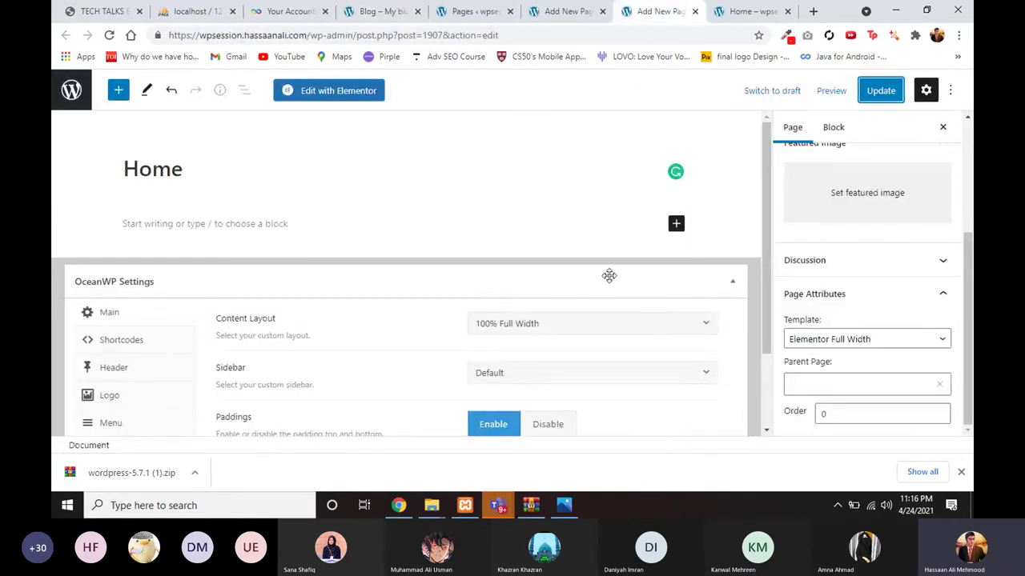
left_click(563, 11)
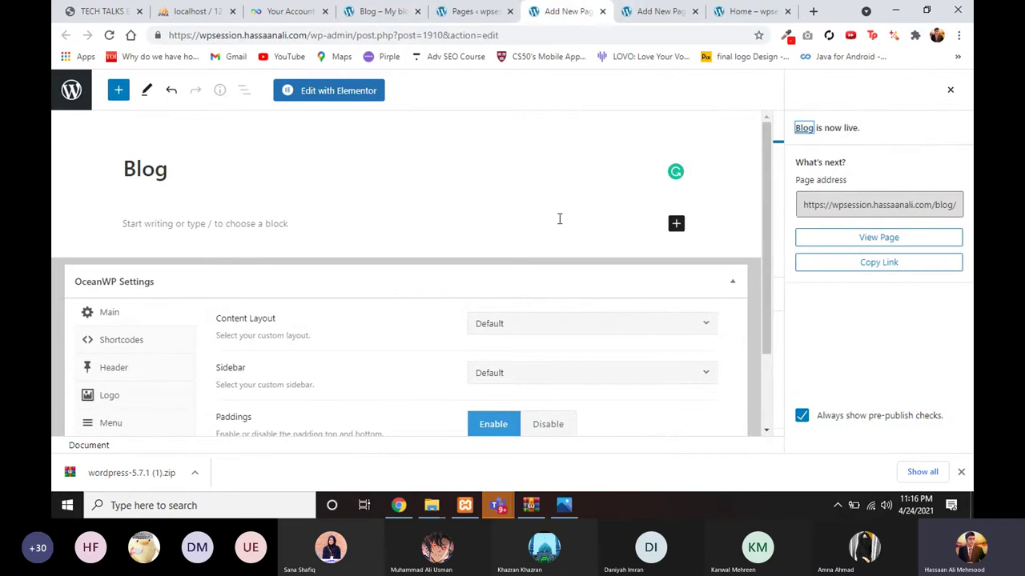
left_click(478, 11)
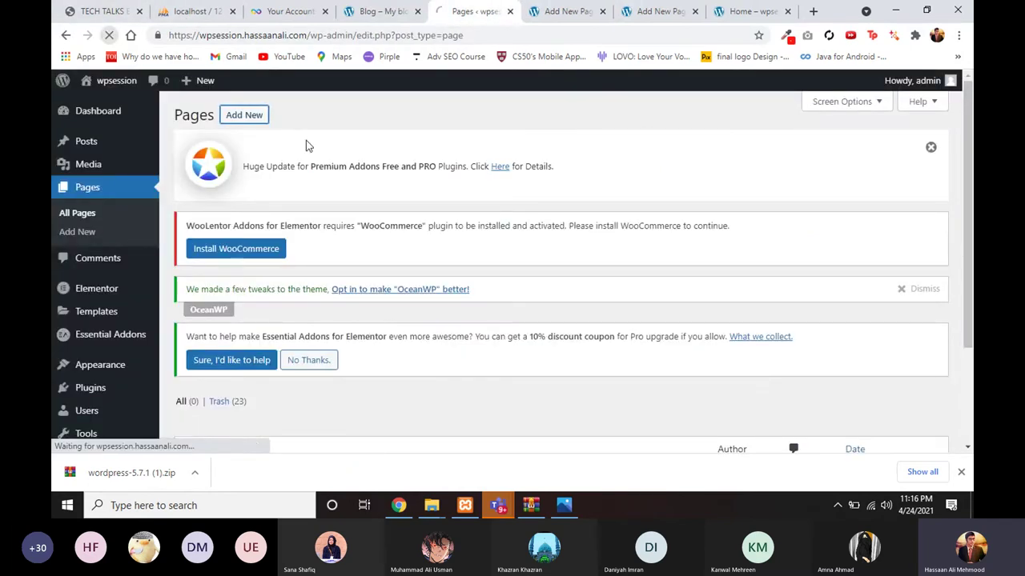
scroll(306, 140, "down", 2)
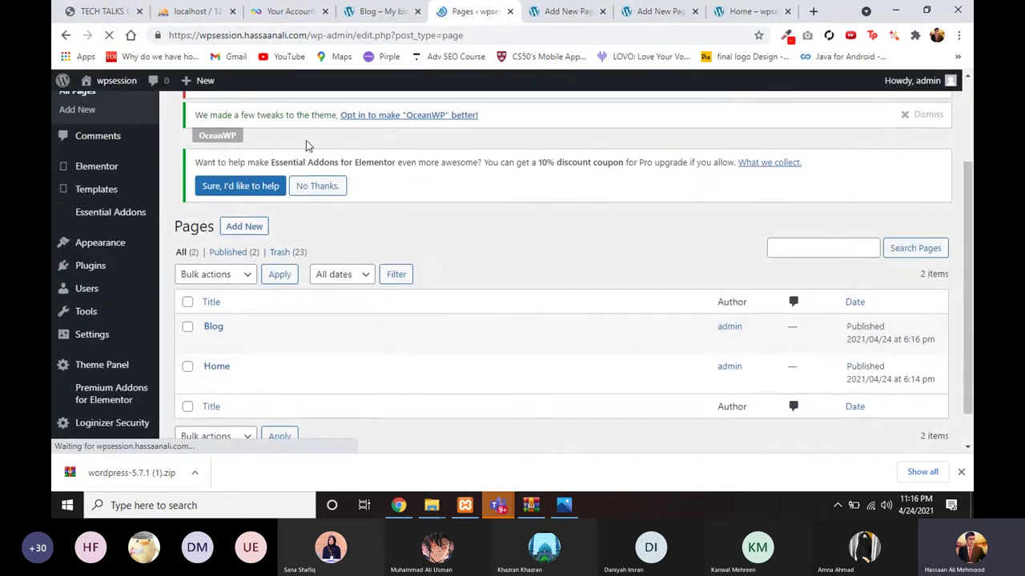
scroll(306, 140, "down", 3)
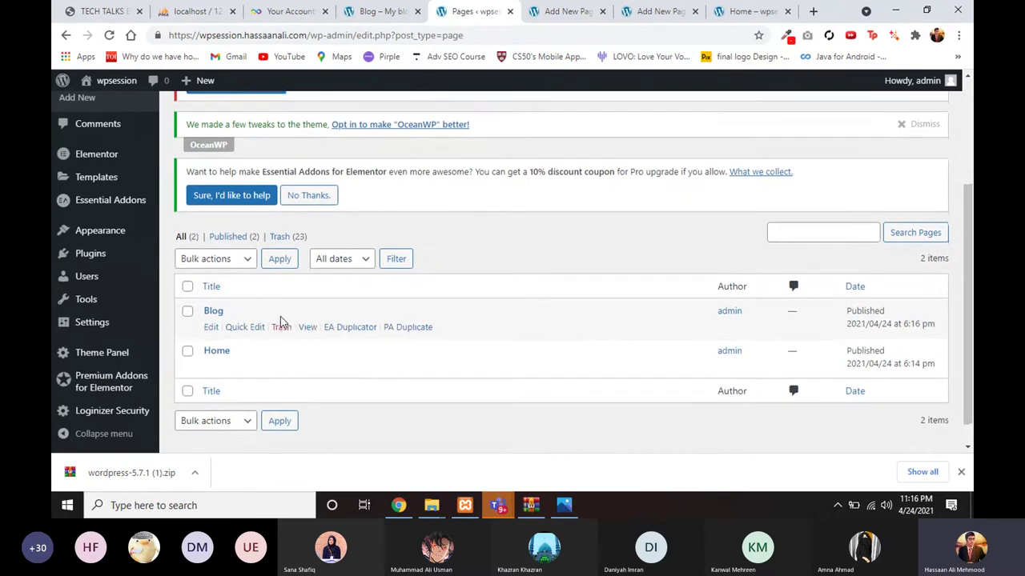
left_click(382, 12)
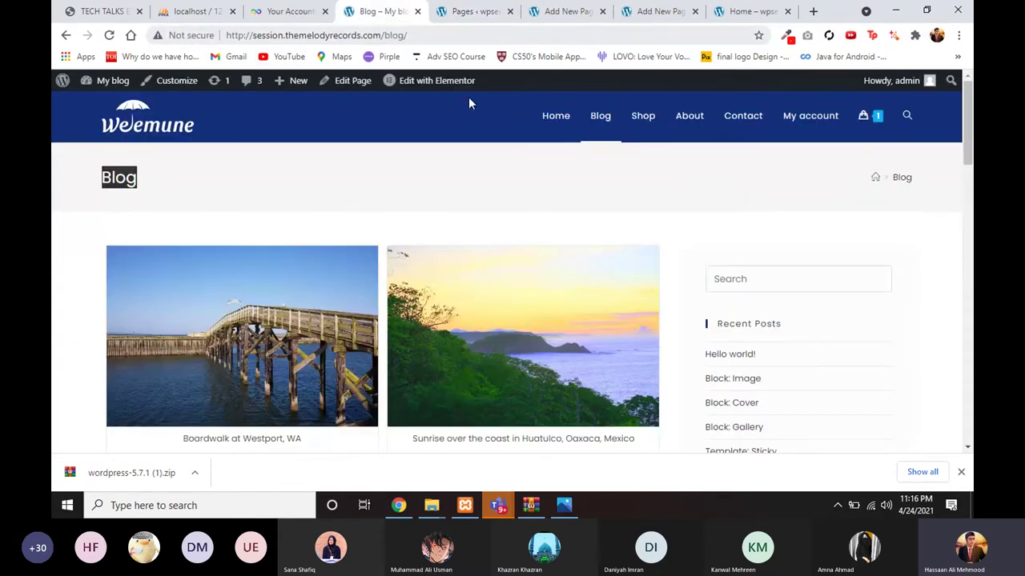
Step: Compare the Weemune reference Home page with the site's own Home page address
left_click(553, 127)
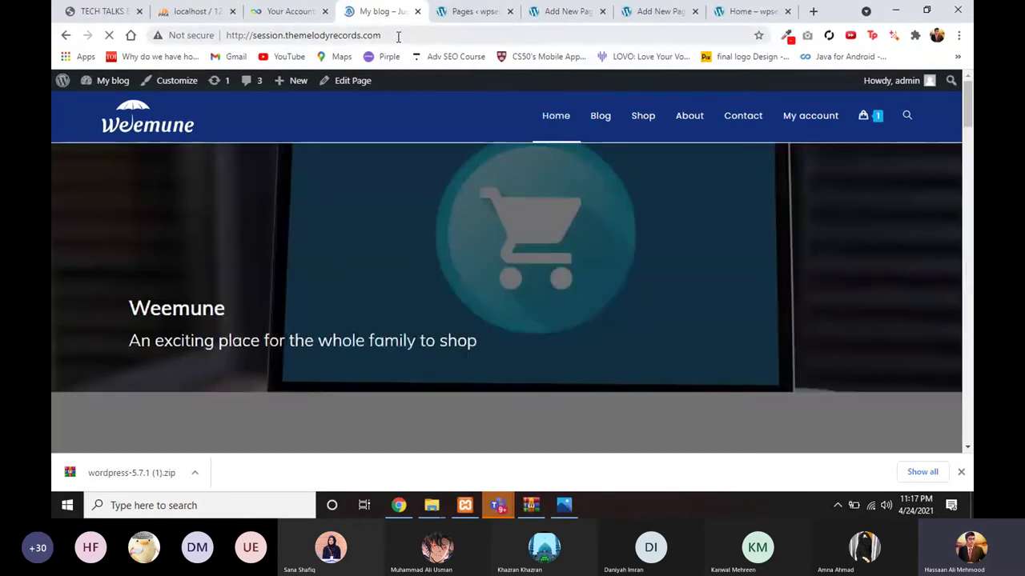
left_click(398, 36)
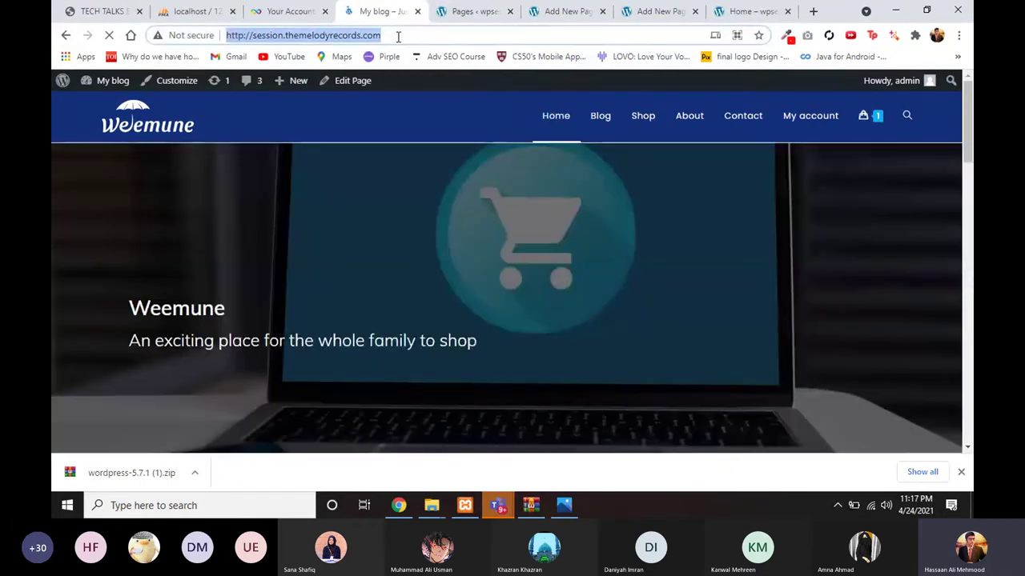
left_click(390, 36)
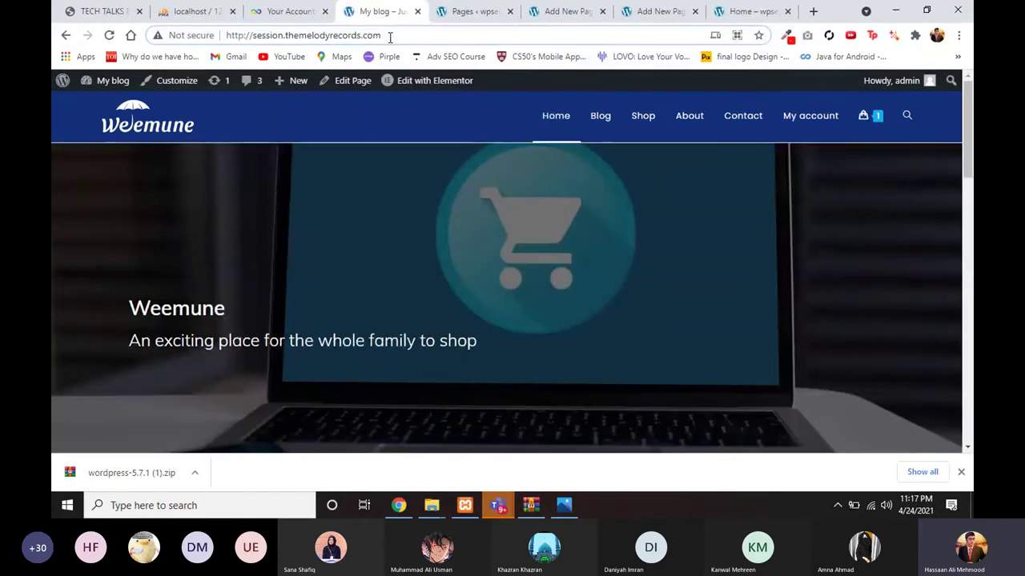
left_click(731, 12)
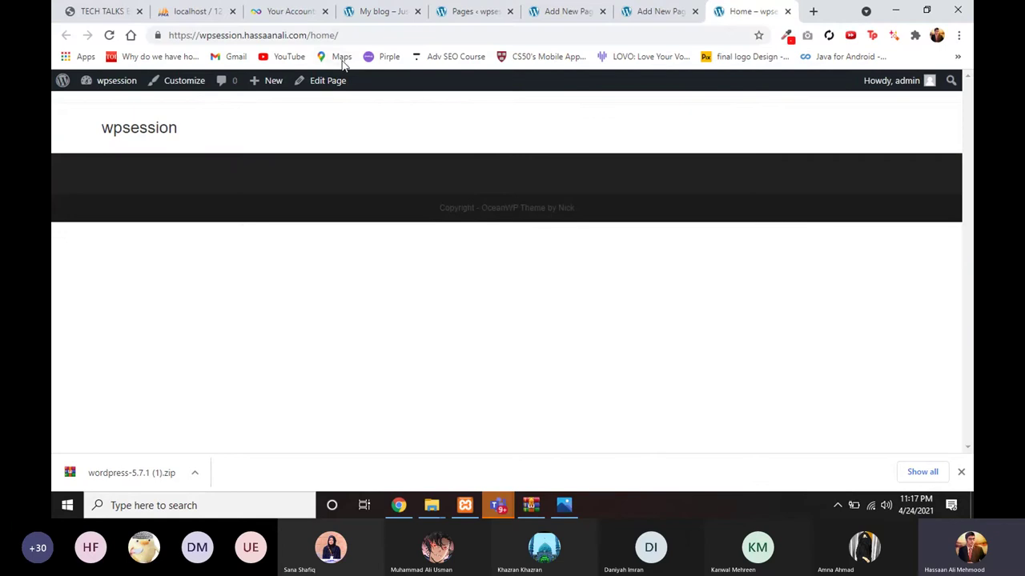
left_click_drag(313, 37, 342, 37)
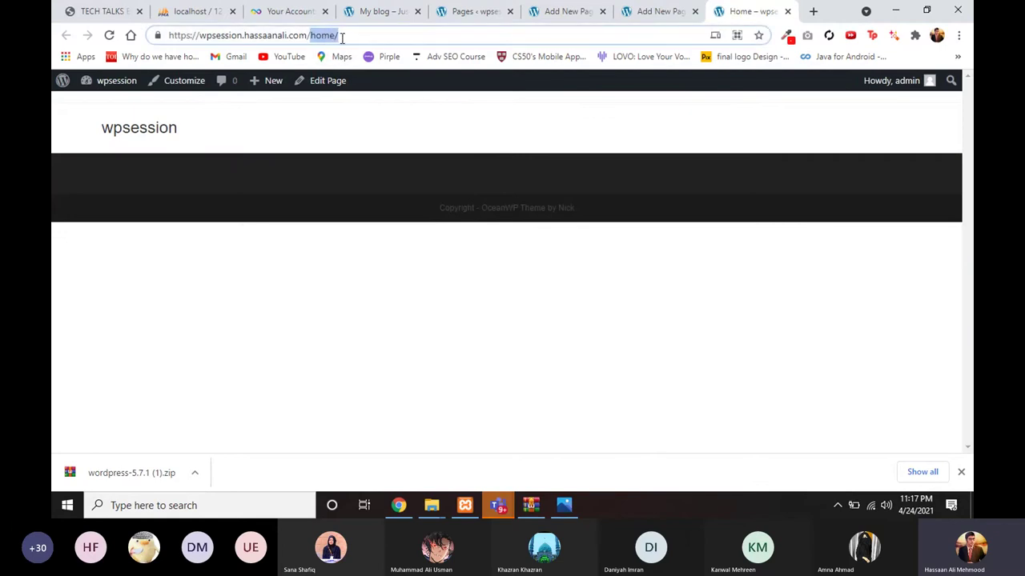
left_click(644, 11)
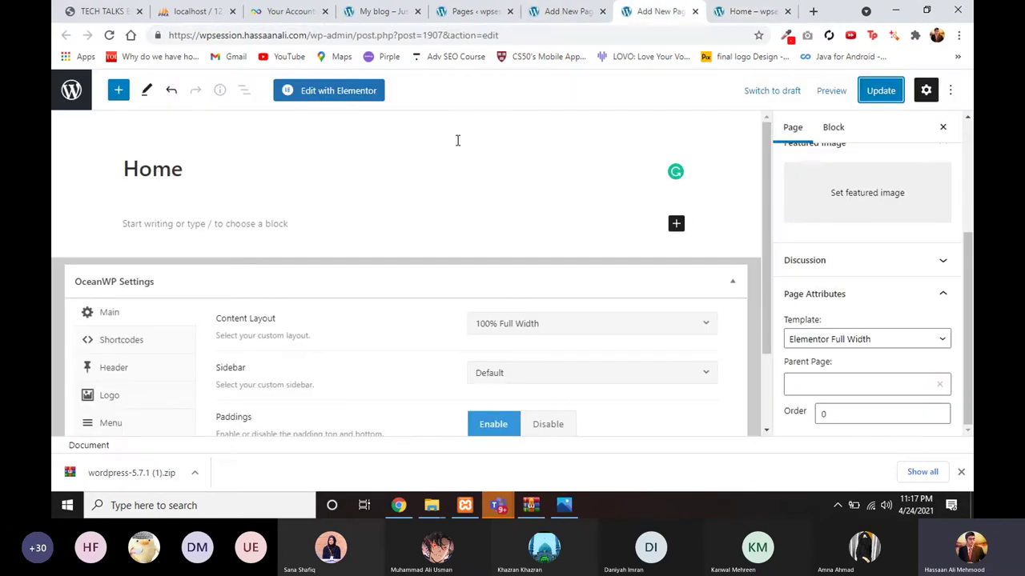
left_click(721, 11)
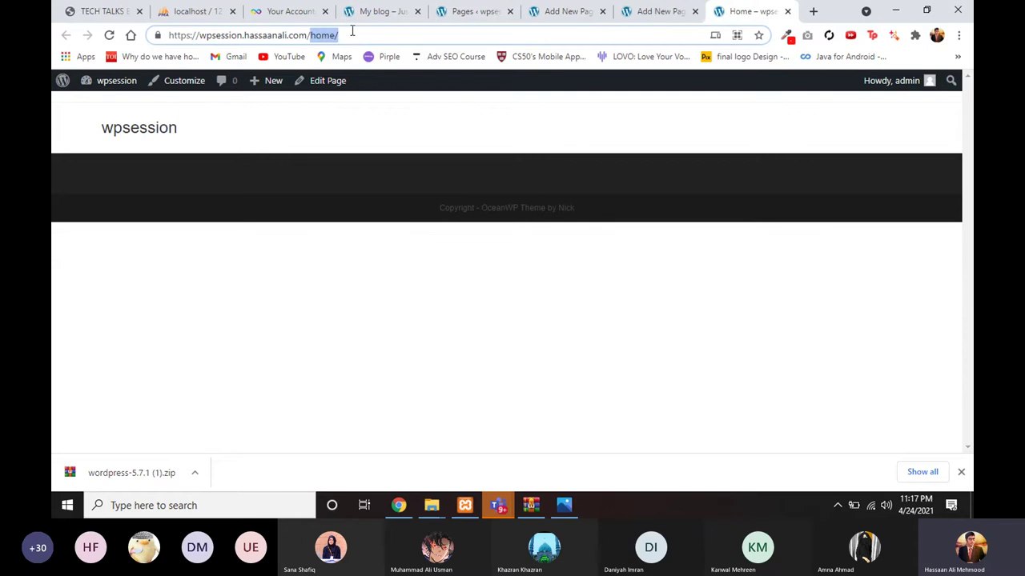
Step: Change the site's address from /home/ to /blog to view its Blog page, comparing with Weemune
left_click(358, 30)
key("BackSpace")
key("BackSpace")
key("BackSpace")
key("BackSpace")
key("BackSpace")
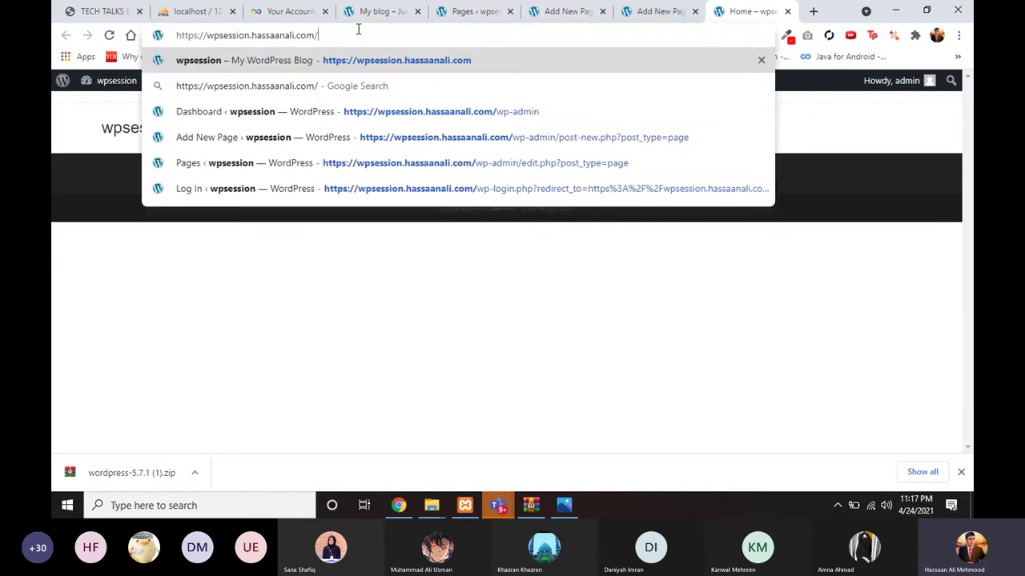
type("blog")
key("Return")
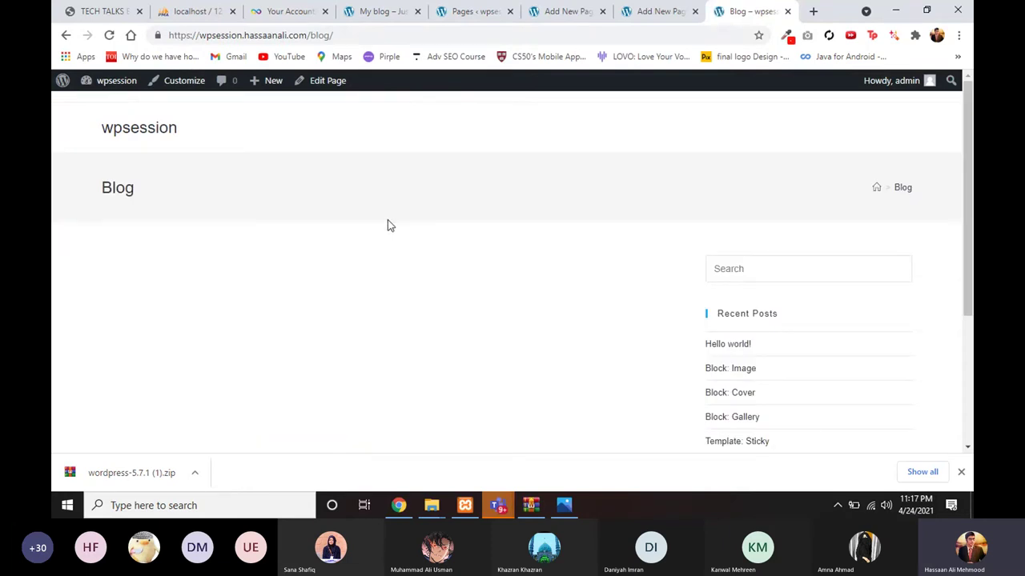
double_click(313, 36)
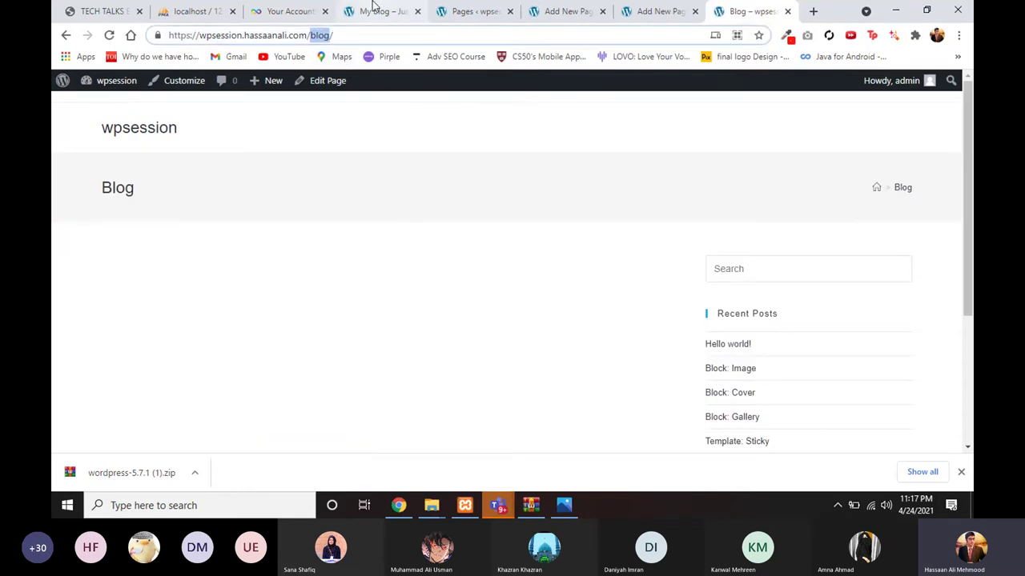
left_click(351, 14)
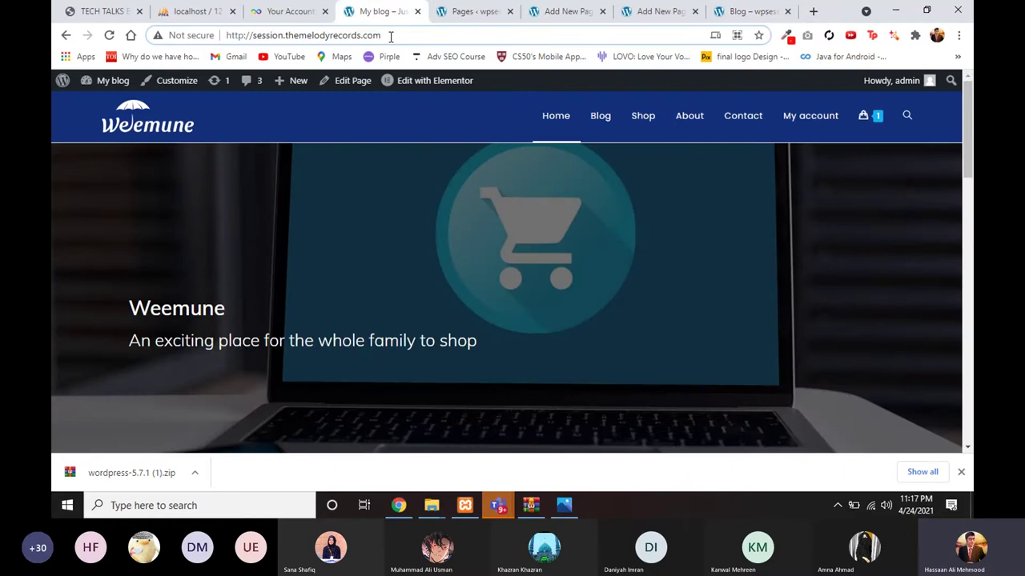
left_click_drag(387, 36, 220, 38)
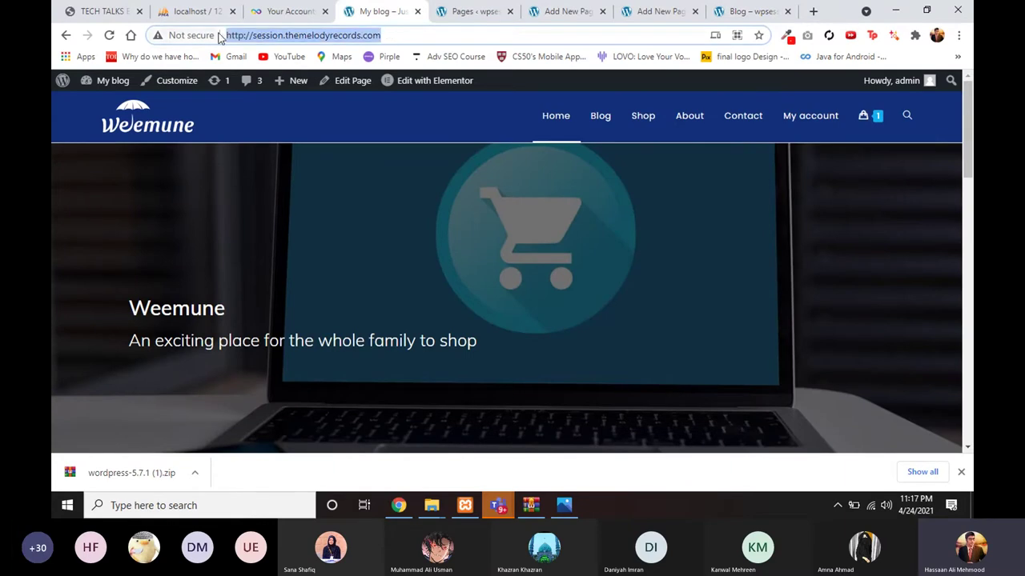
scroll(334, 191, "down", 3)
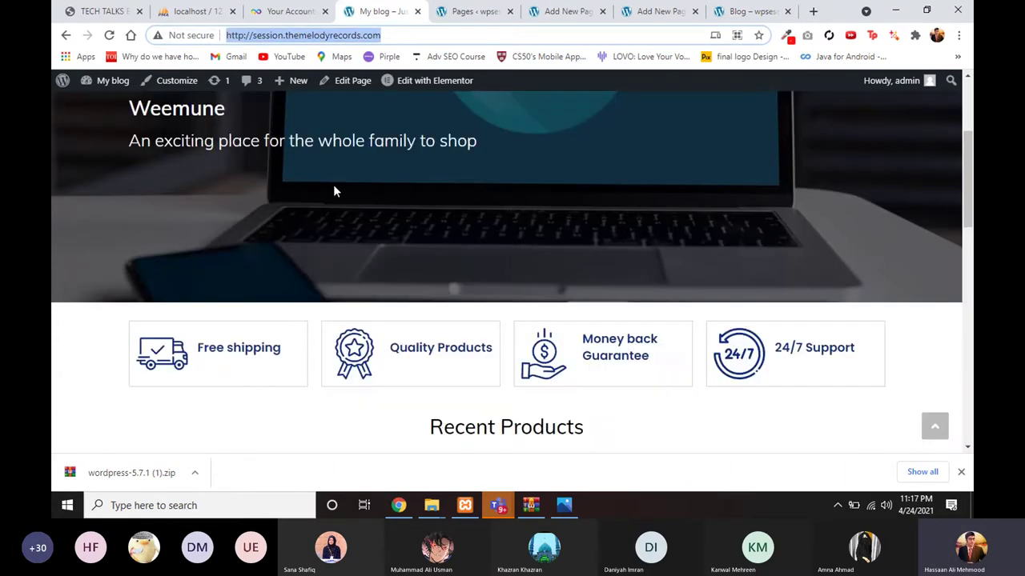
Step: Edit the Blog tab's address to load the site's /home page
key("ctrl+9")
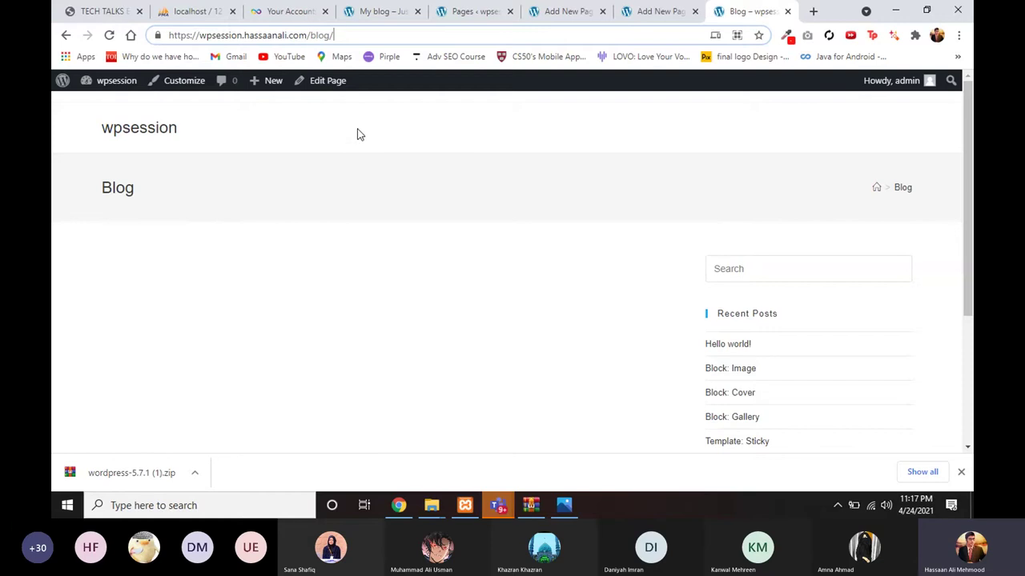
key("ctrl+l")
key("BackSpace")
key("BackSpace")
key("BackSpace")
type("homer")
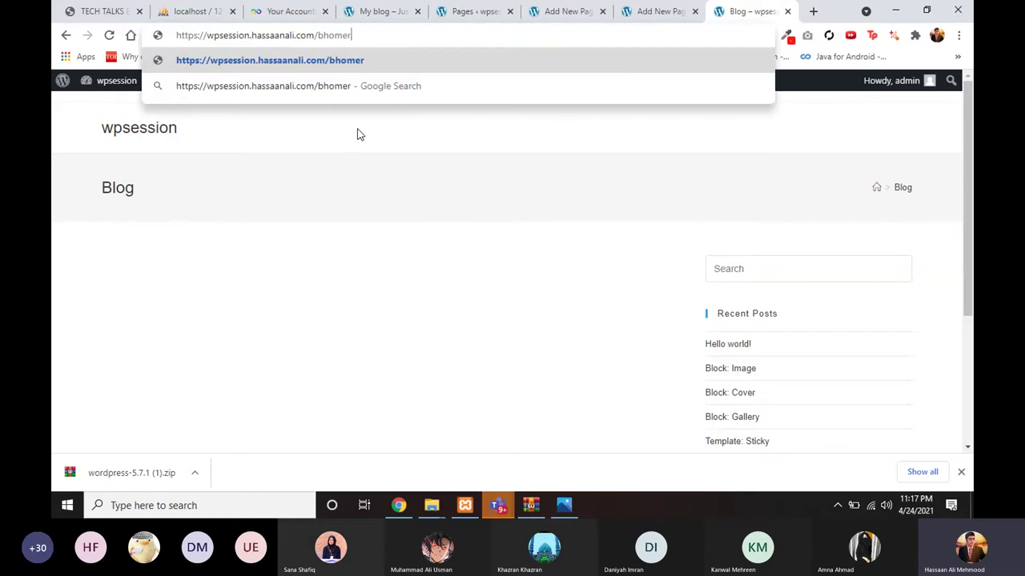
key("BackSpace")
key("BackSpace")
key("BackSpace")
key("BackSpace")
key("BackSpace")
key("BackSpace")
type("home")
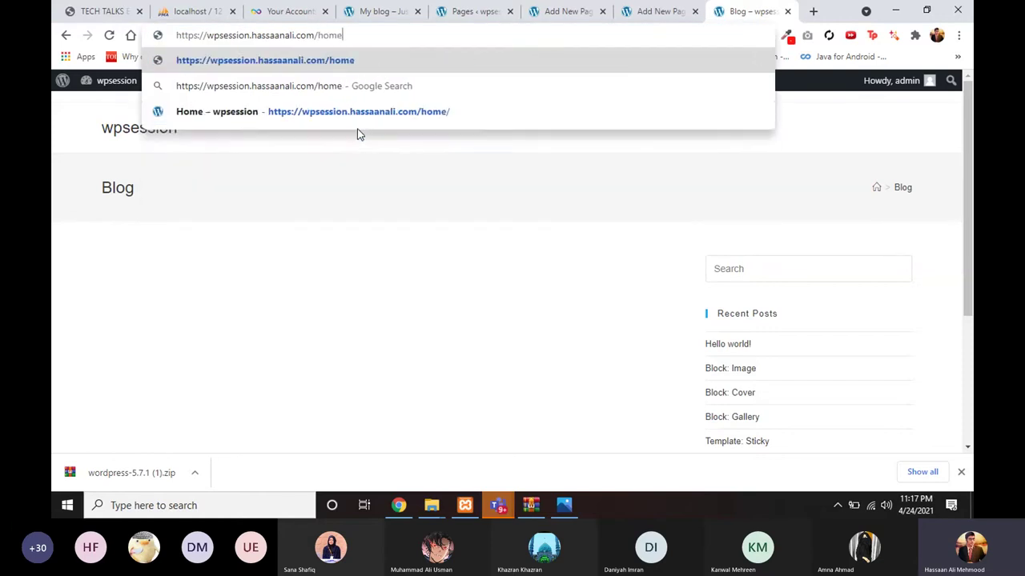
key("Return")
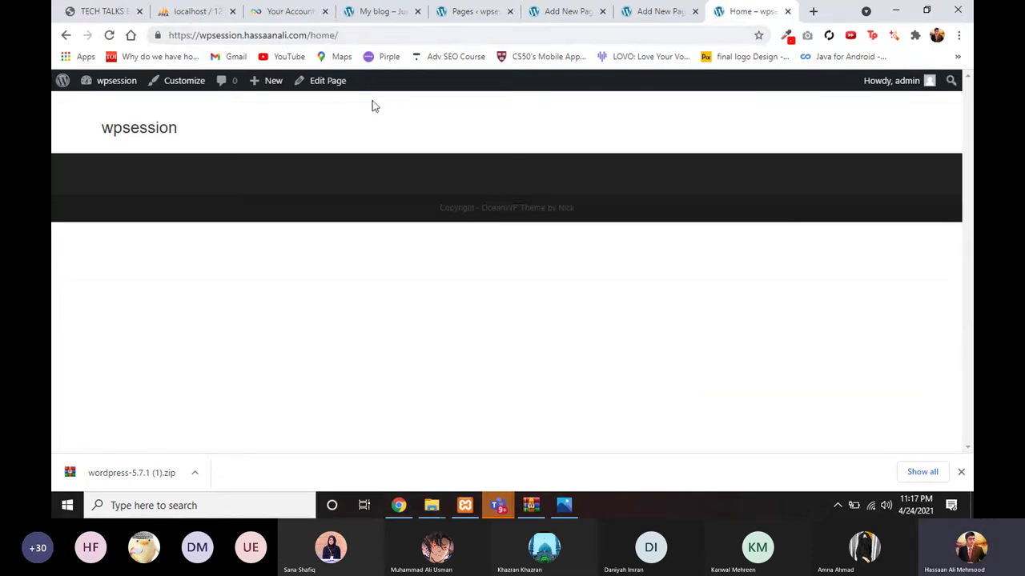
Step: Remove the page path to load and scroll through the site's root homepage
left_click(314, 35)
left_click_drag(314, 35, 342, 35)
key("BackSpace")
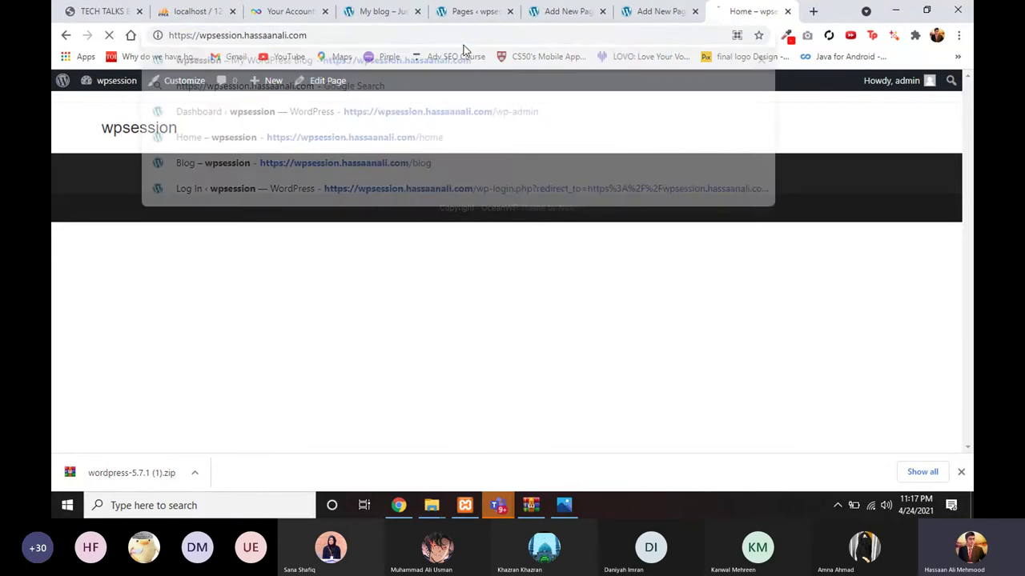
key("Return")
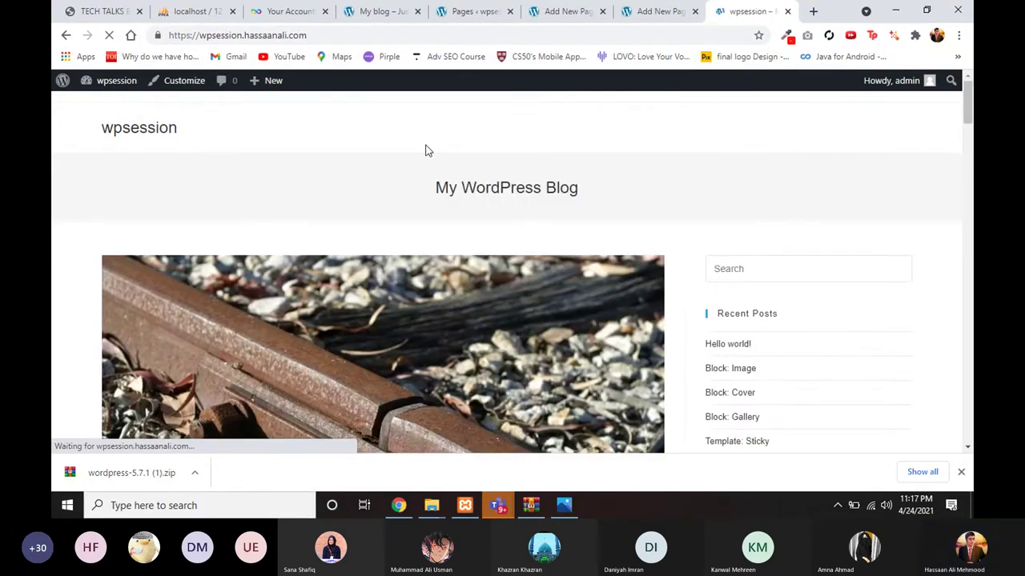
scroll(409, 246, "down", 5)
scroll(408, 251, "down", 2)
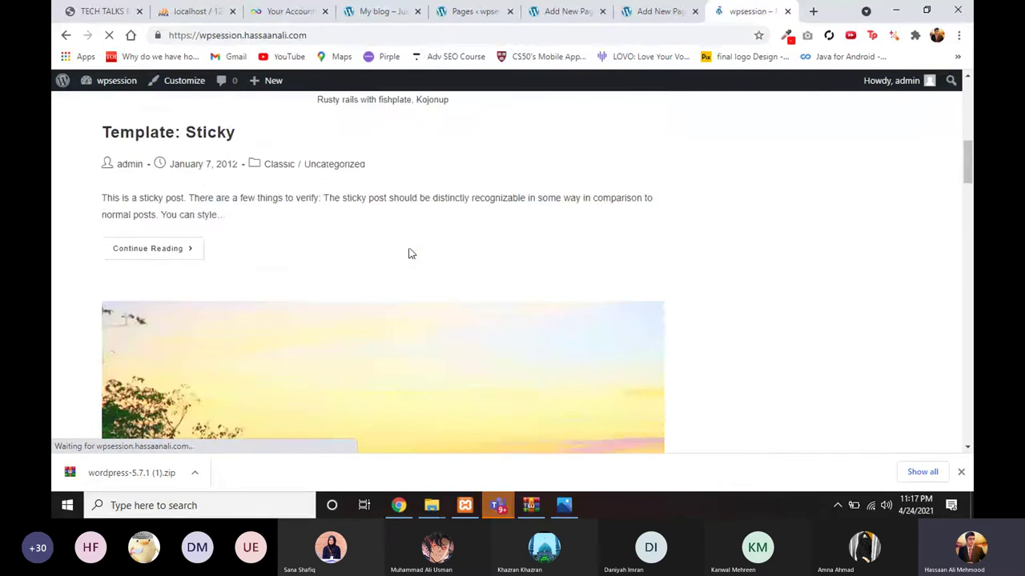
scroll(407, 252, "up", 8)
Step: Switch back through the editor tabs to the admin Pages list
left_click(652, 11)
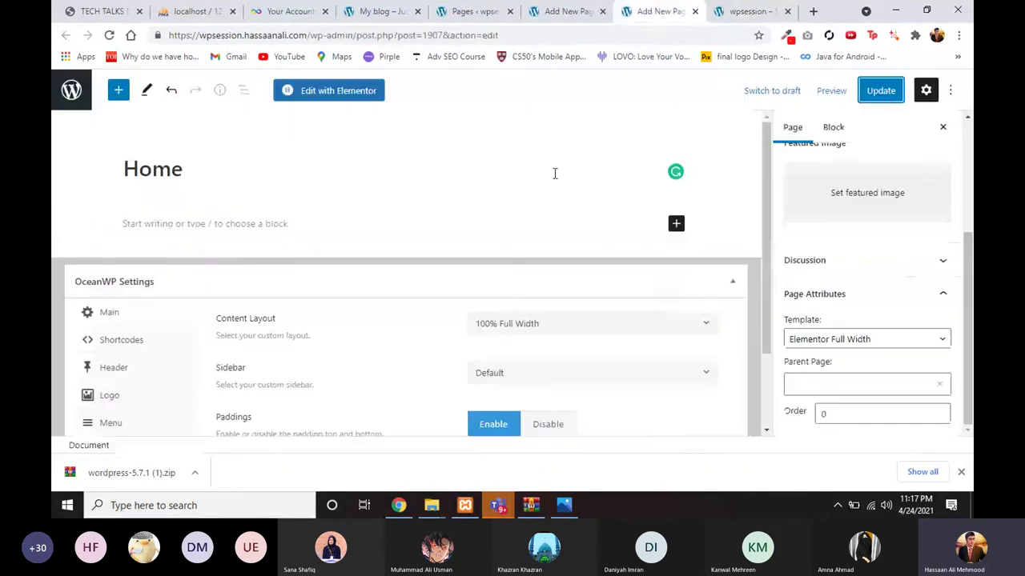
left_click(735, 11)
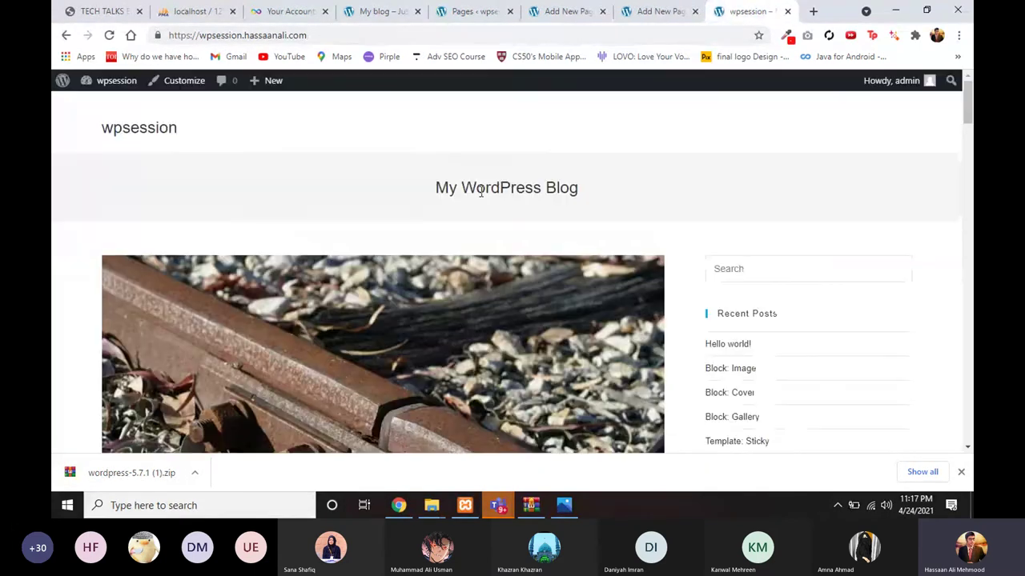
left_click(532, 10)
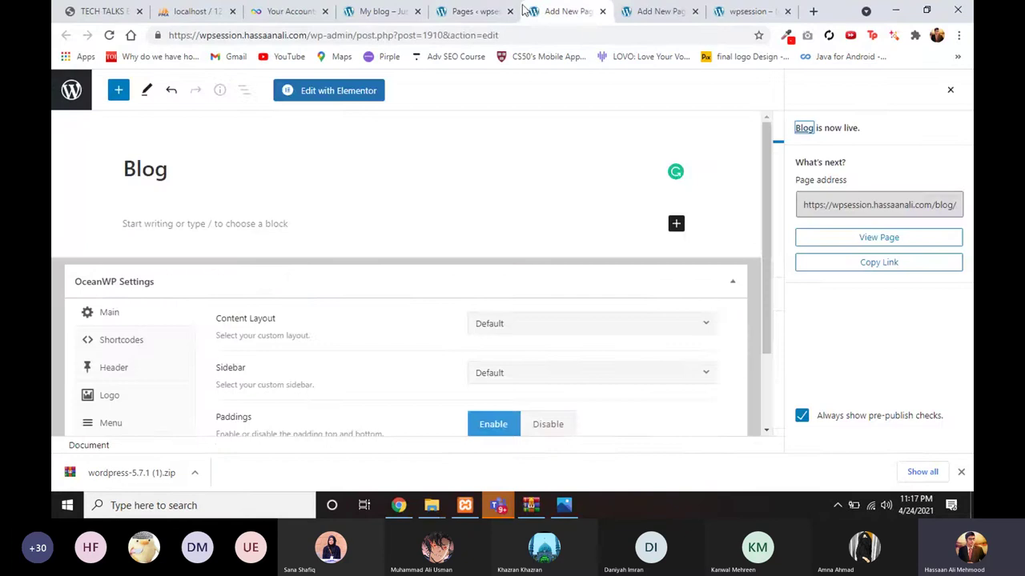
left_click(468, 11)
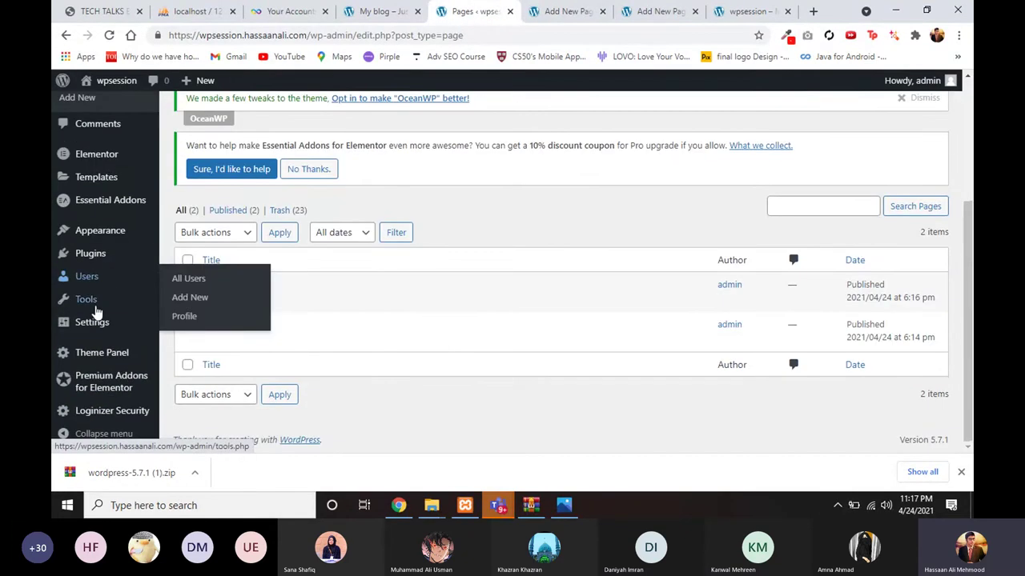
Step: Open Settings > Reading and locate the homepage display setting
mouse_move(92, 324)
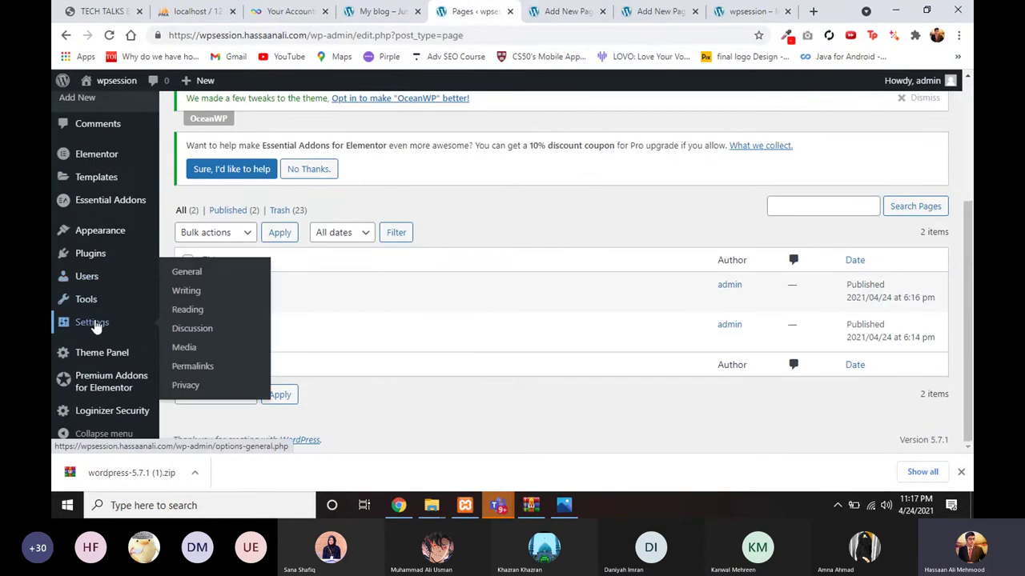
left_click(183, 312)
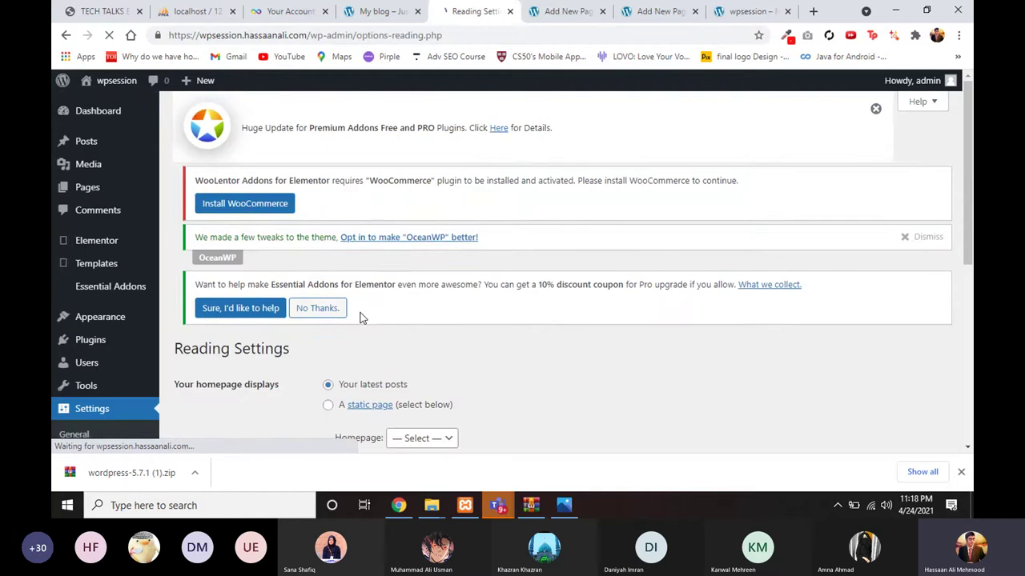
scroll(345, 332, "down", 2)
scroll(340, 332, "down", 1)
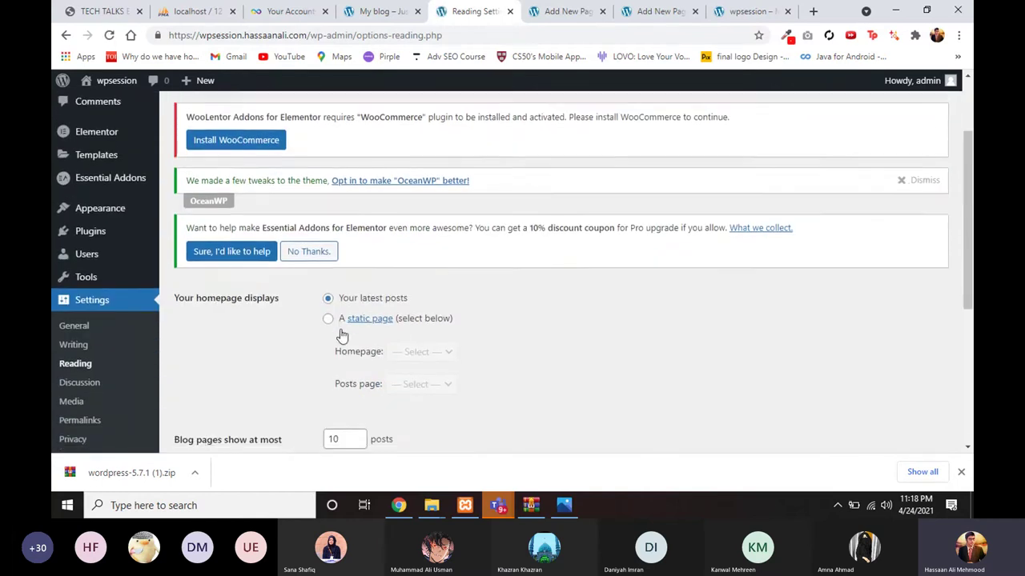
left_click_drag(210, 294, 338, 307)
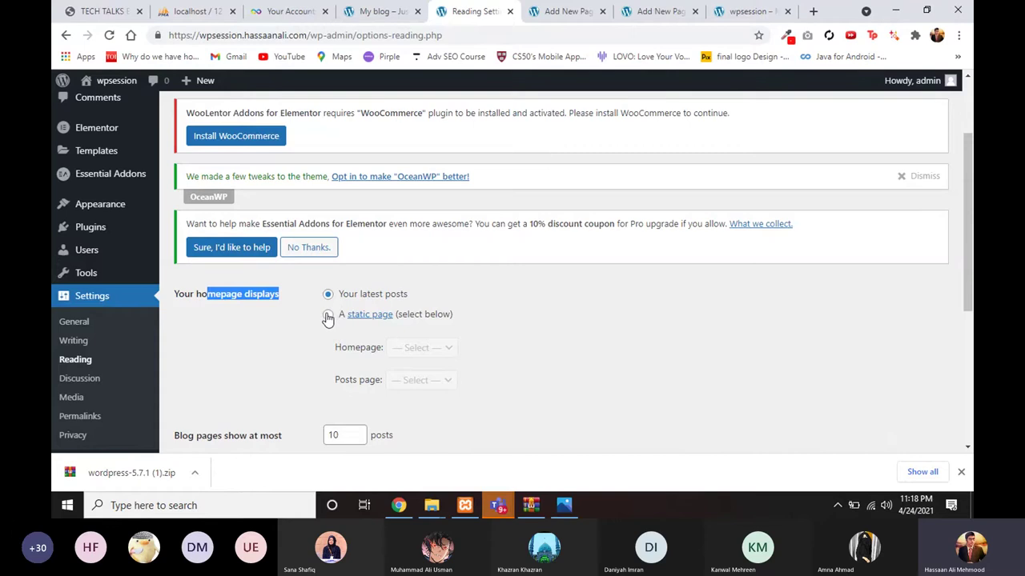
Step: Choose a static page with Home as homepage and Blog as posts page, then save
left_click(327, 317)
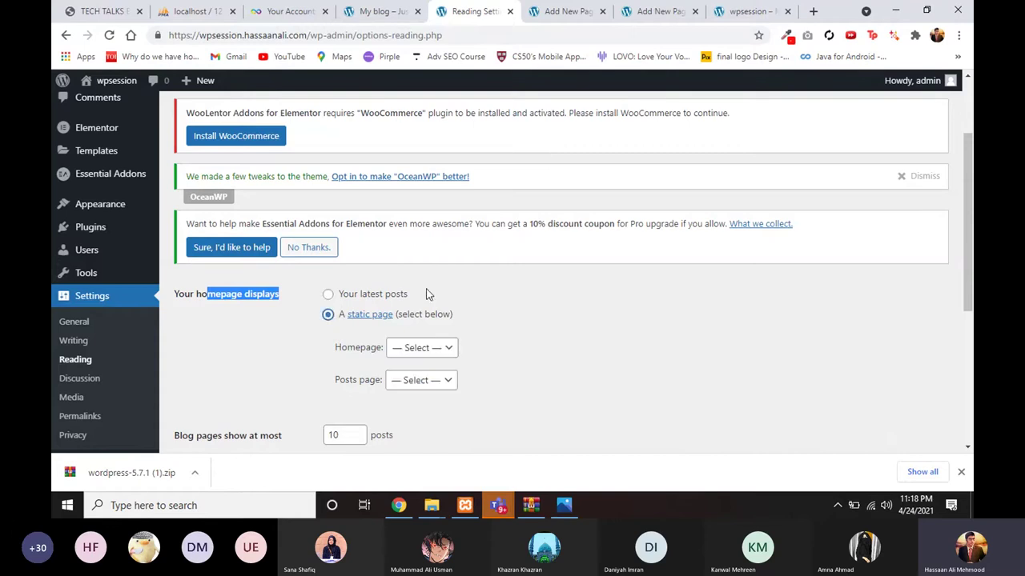
scroll(430, 296, "down", 1)
left_click(426, 314)
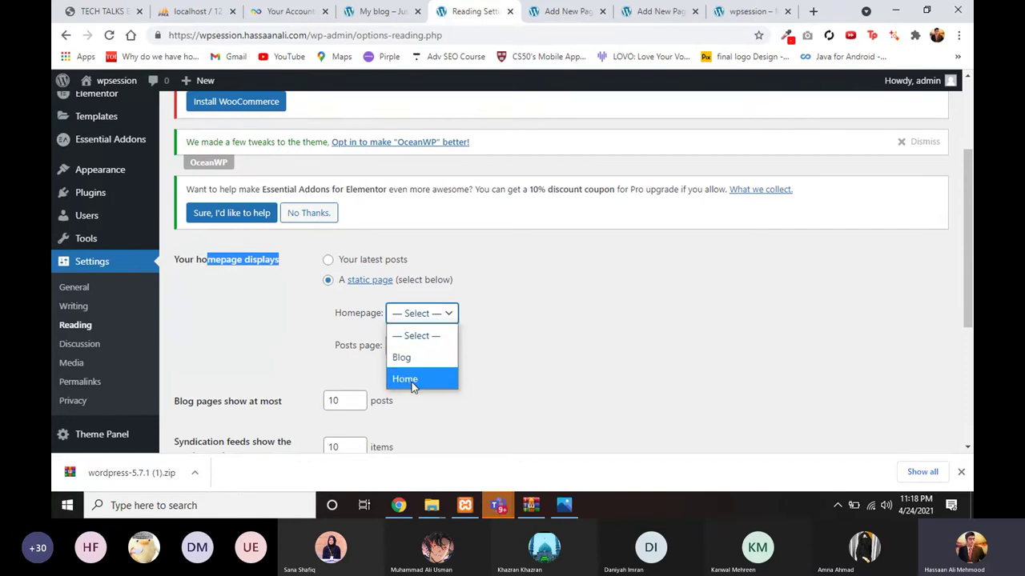
left_click(413, 379)
left_click(416, 347)
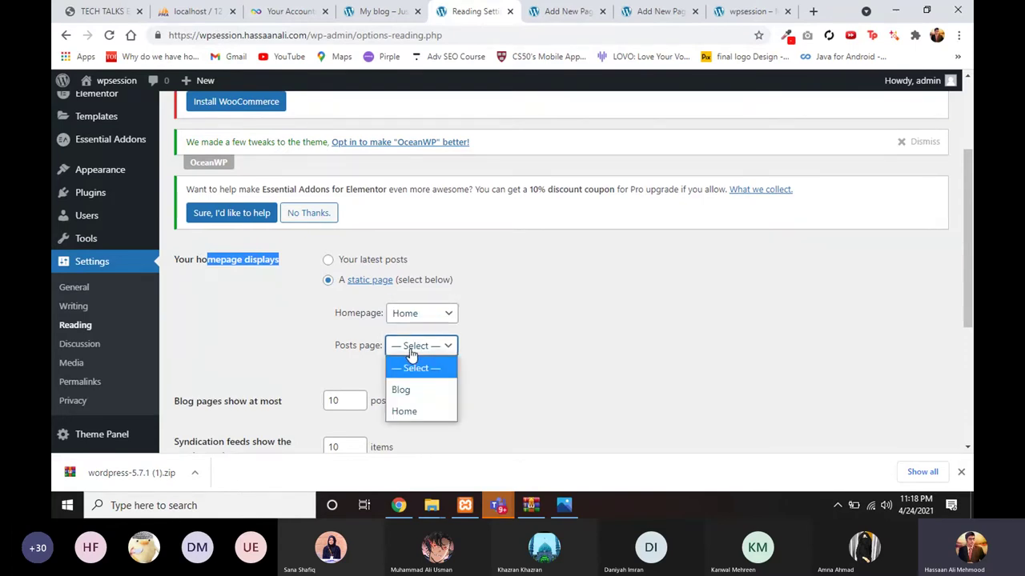
left_click(404, 390)
scroll(407, 394, "down", 3)
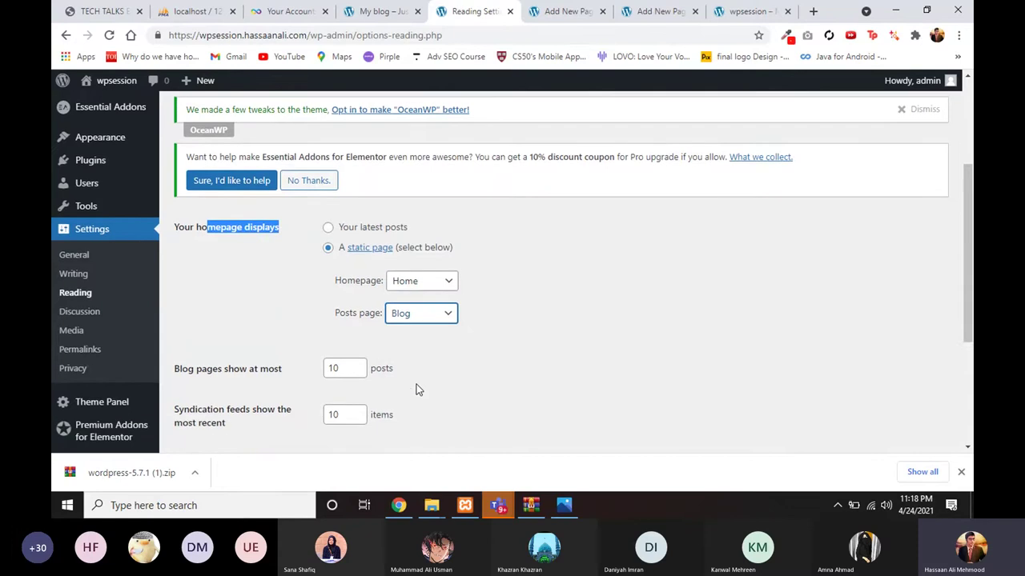
left_click(223, 381)
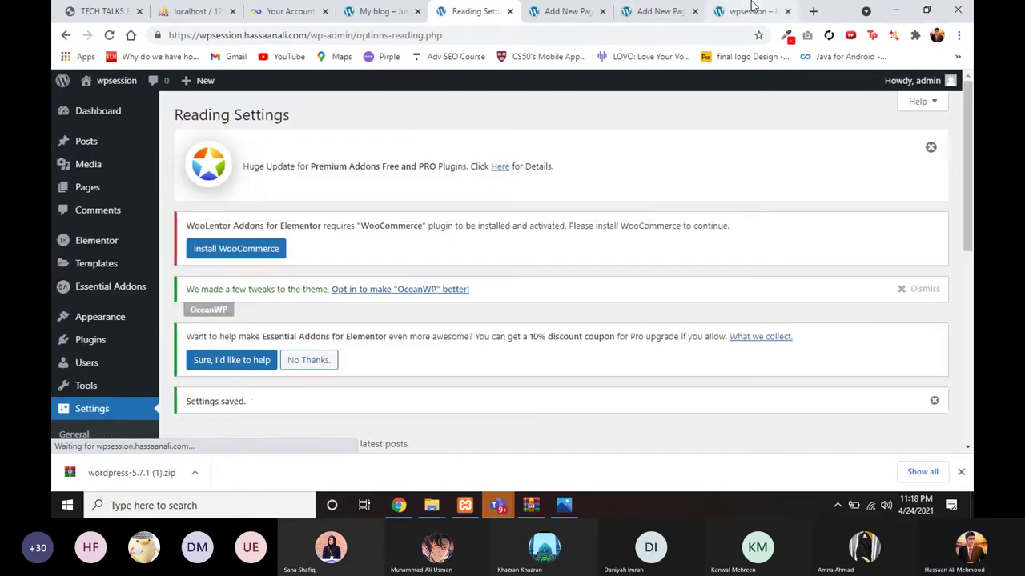
Step: Reload the live site's front page, then go back to Reading Settings
left_click(751, 8)
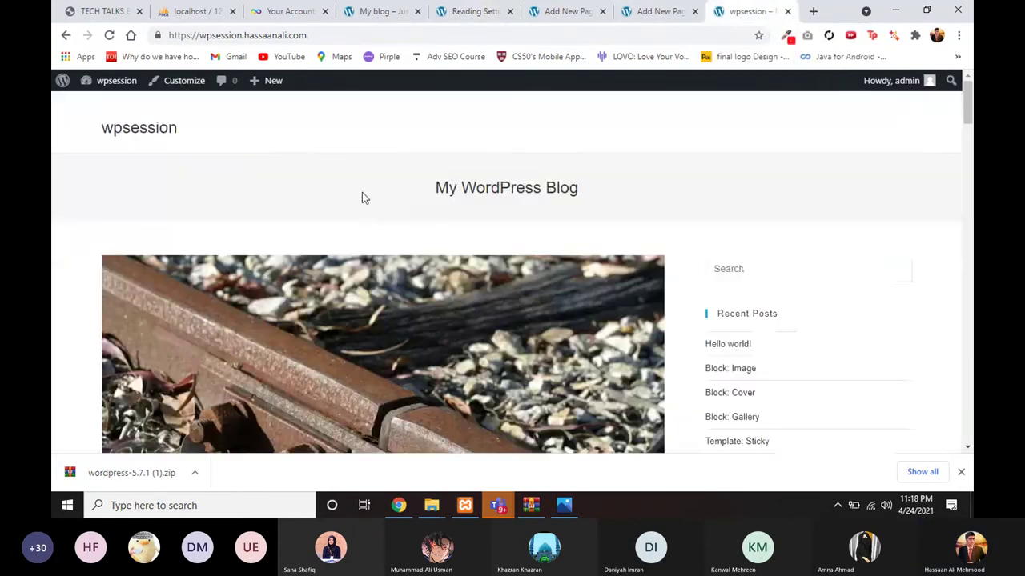
left_click(324, 34)
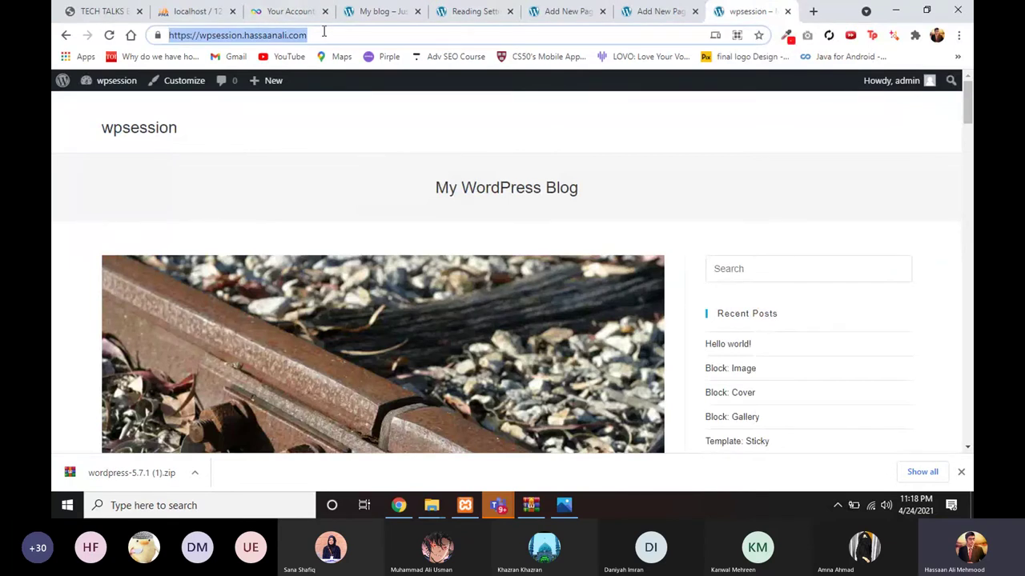
key("Return")
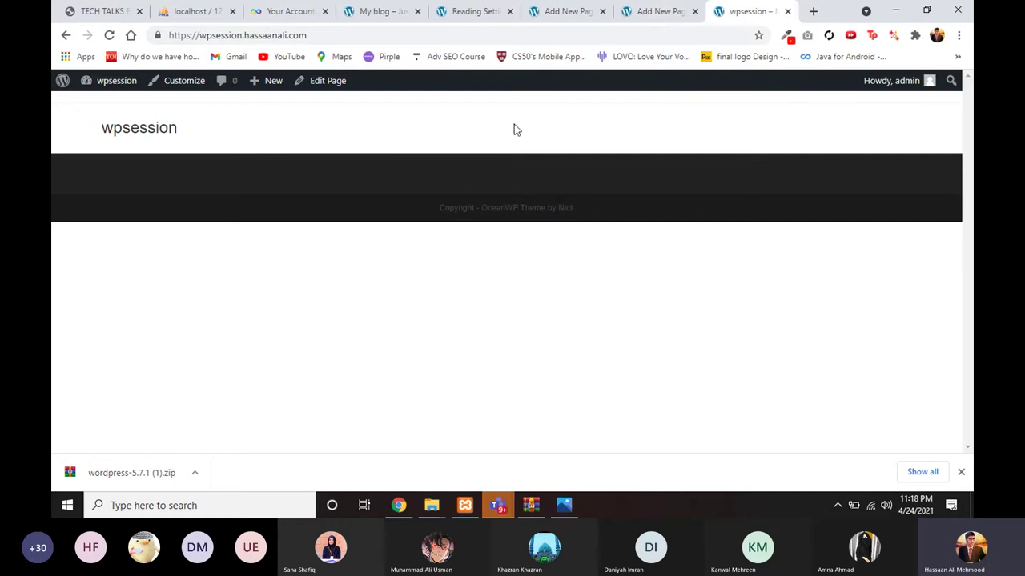
left_click(657, 11)
left_click(570, 11)
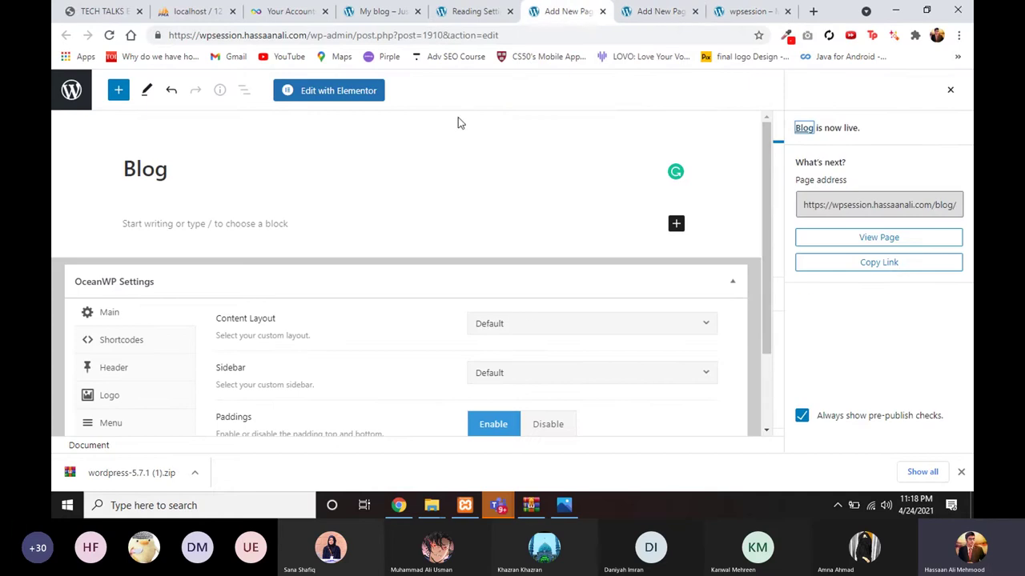
left_click(472, 11)
scroll(343, 232, "down", 8)
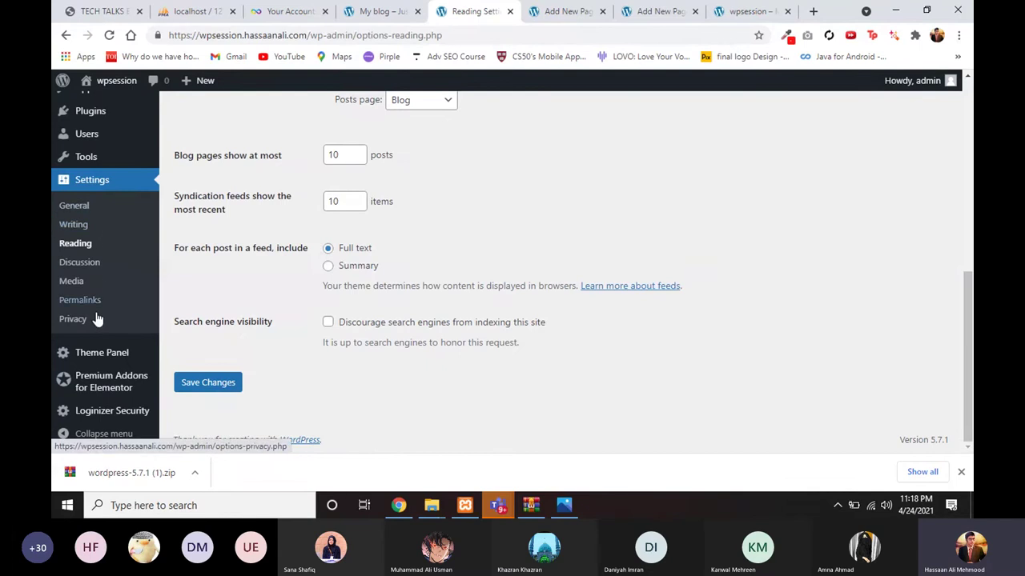
Step: Check the front page once more and return to the saved Reading Settings
left_click(661, 11)
left_click(749, 11)
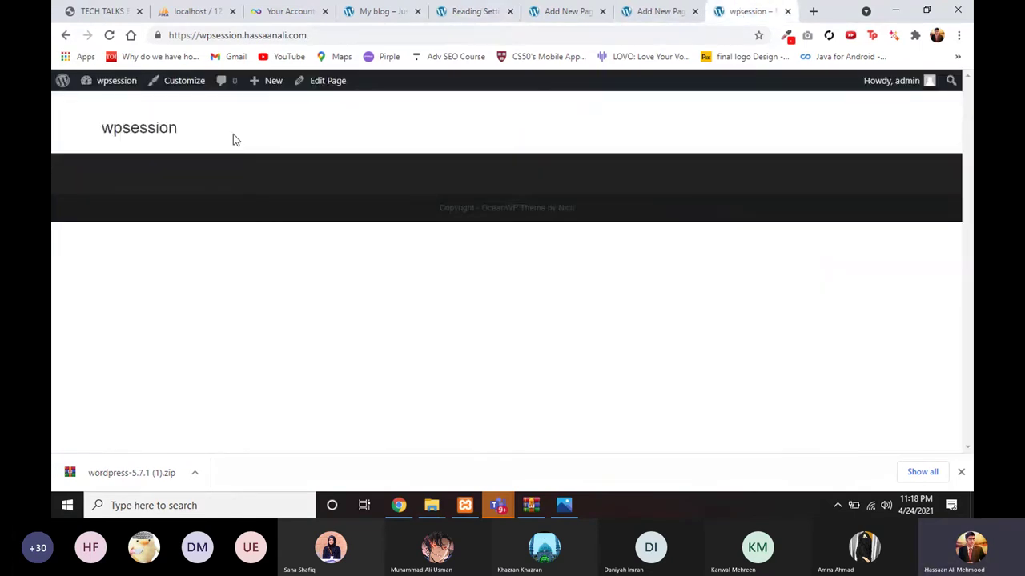
left_click_drag(94, 140, 200, 143)
left_click(744, 117)
left_click(652, 11)
left_click(561, 11)
left_click(468, 12)
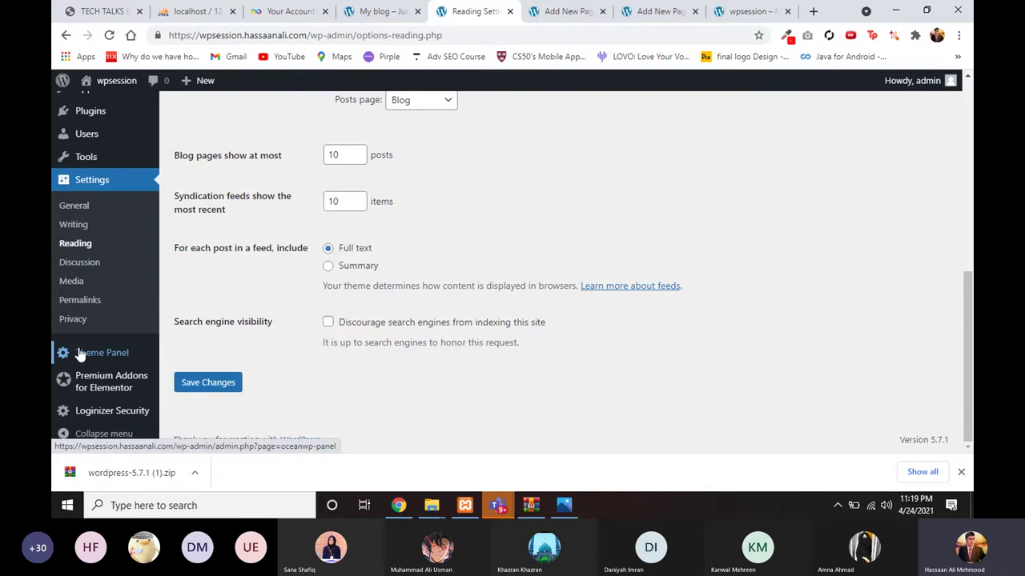
scroll(76, 245, "up", 4)
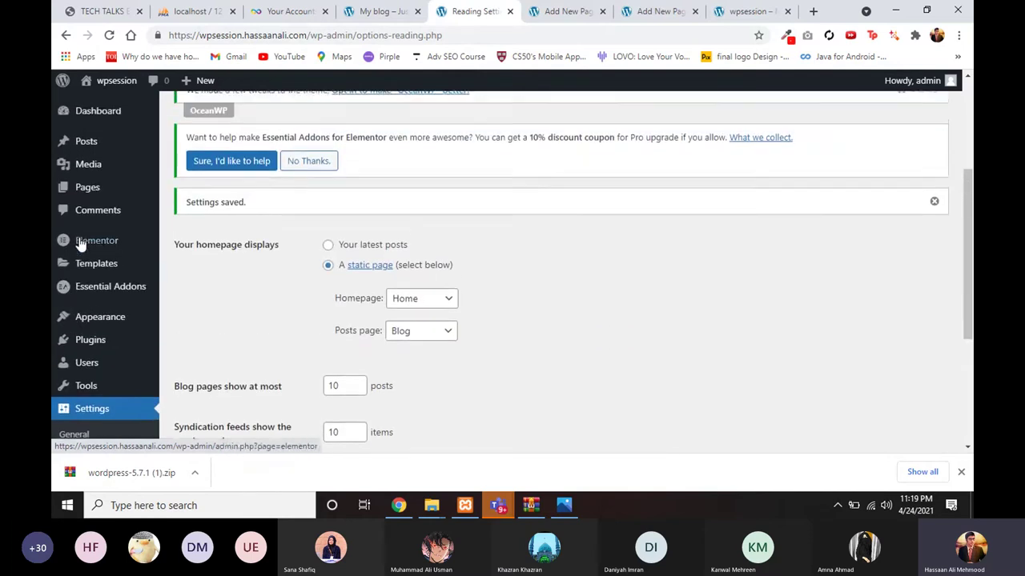
Step: Open Appearance > Menus, review the existing All Pages menu, and start a new menu
mouse_move(98, 322)
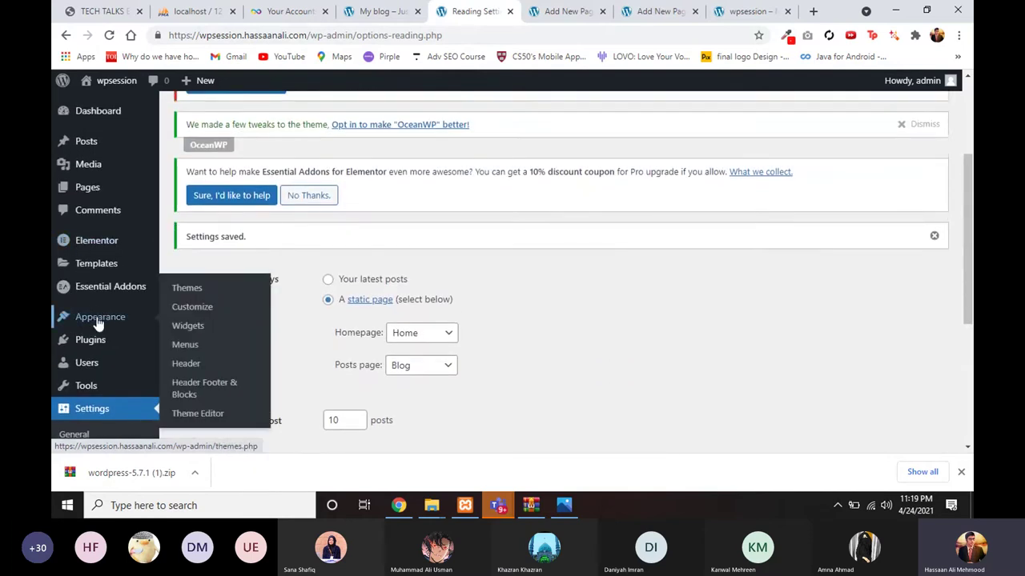
left_click(178, 347)
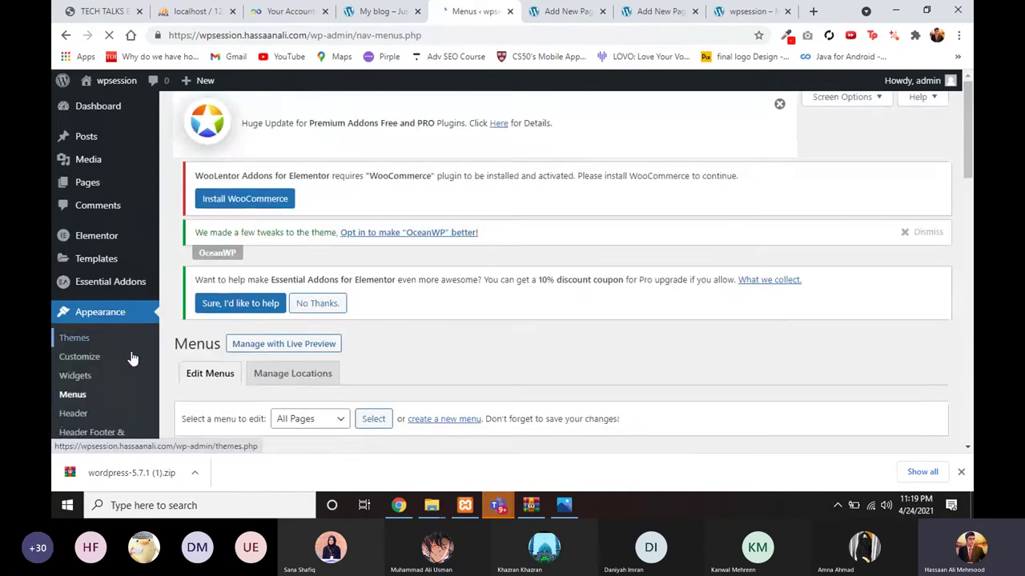
scroll(112, 328, "down", 1)
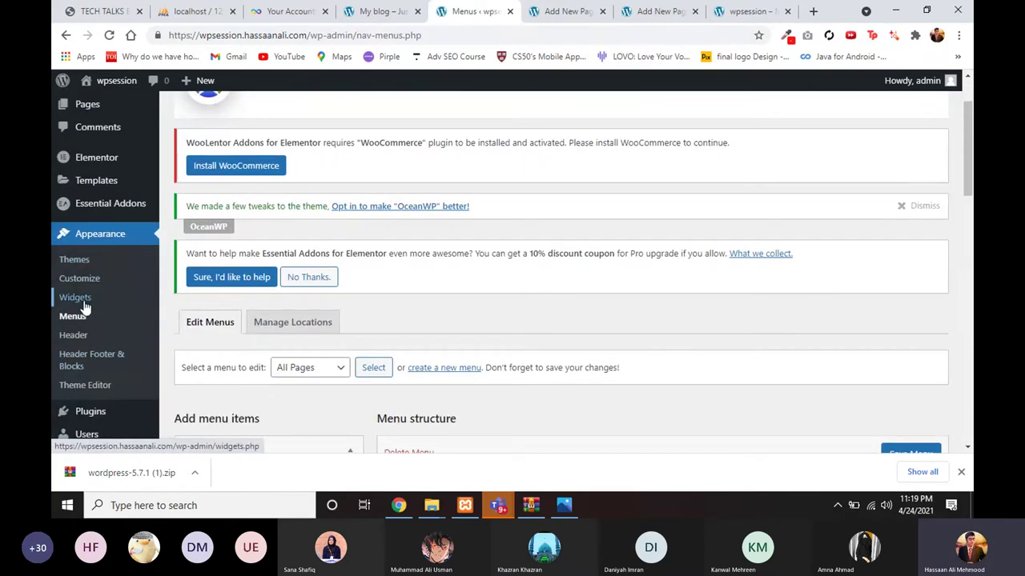
scroll(87, 297, "down", 1)
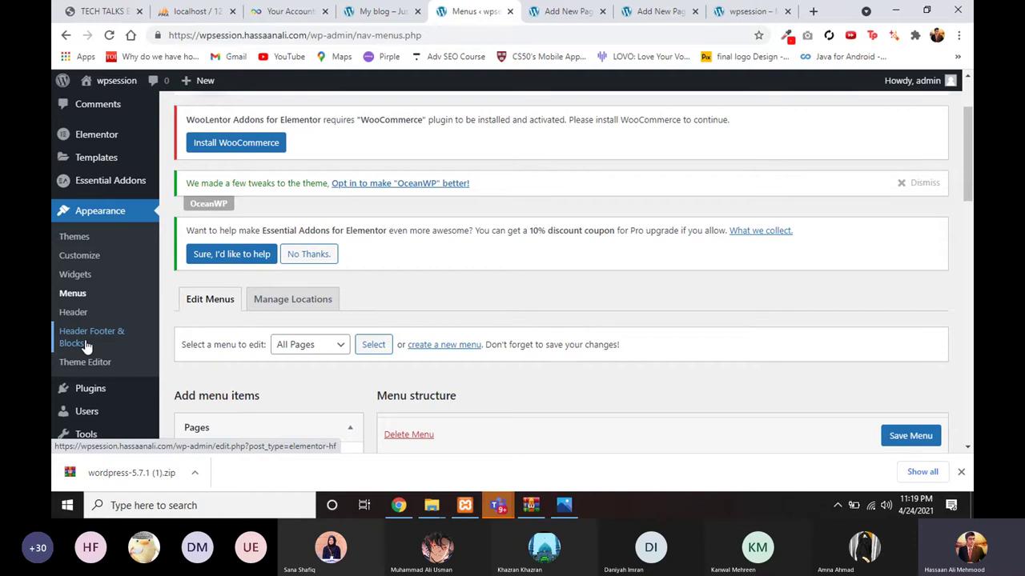
scroll(142, 347, "down", 2)
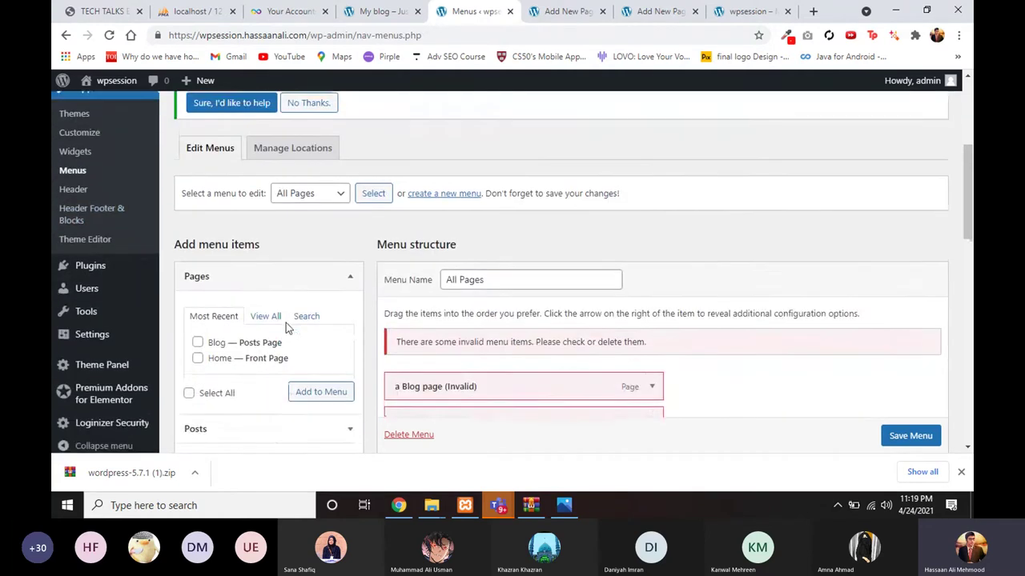
scroll(286, 327, "up", 1)
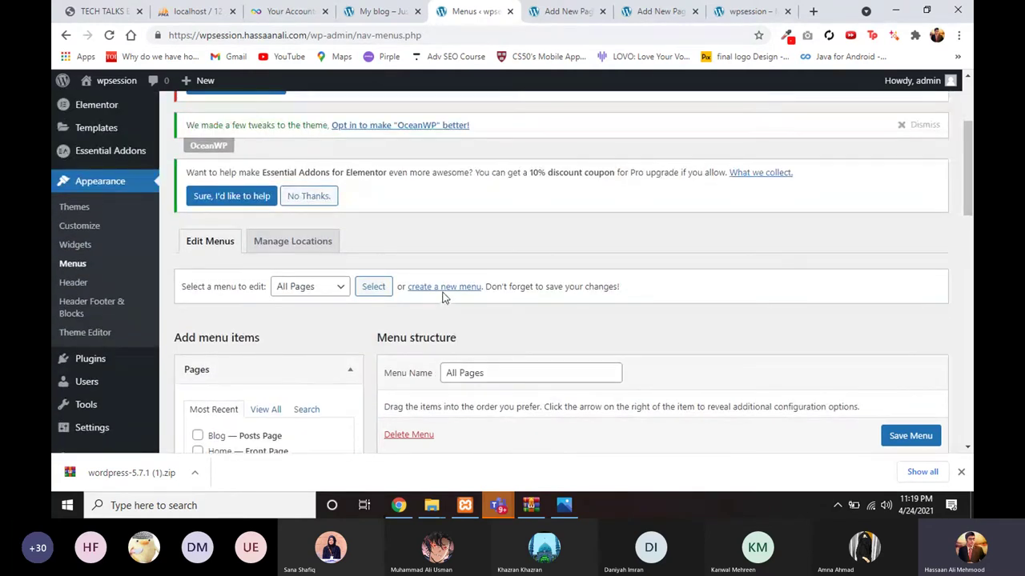
scroll(433, 360, "down", 1)
scroll(432, 360, "down", 3)
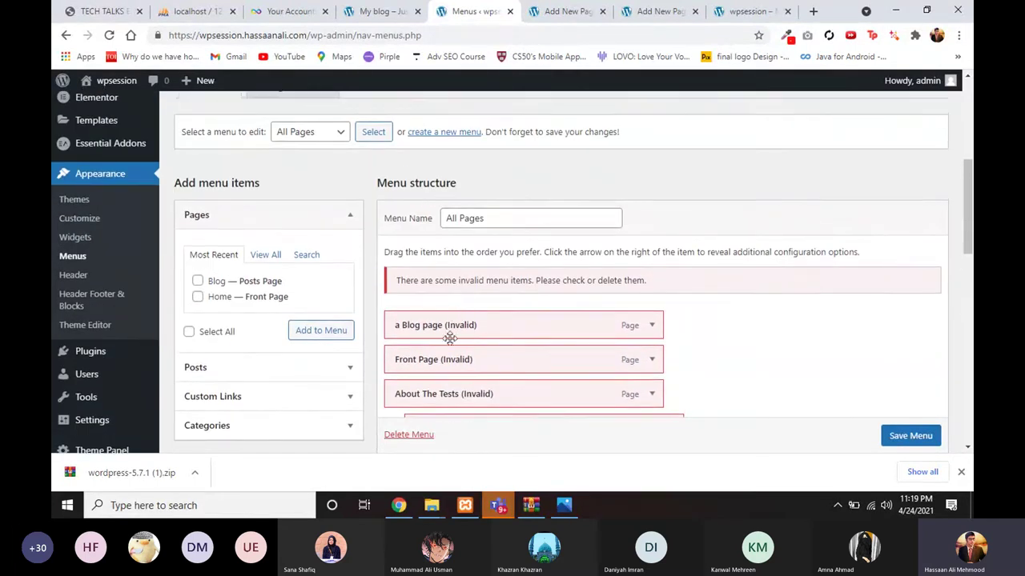
scroll(453, 336, "up", 2)
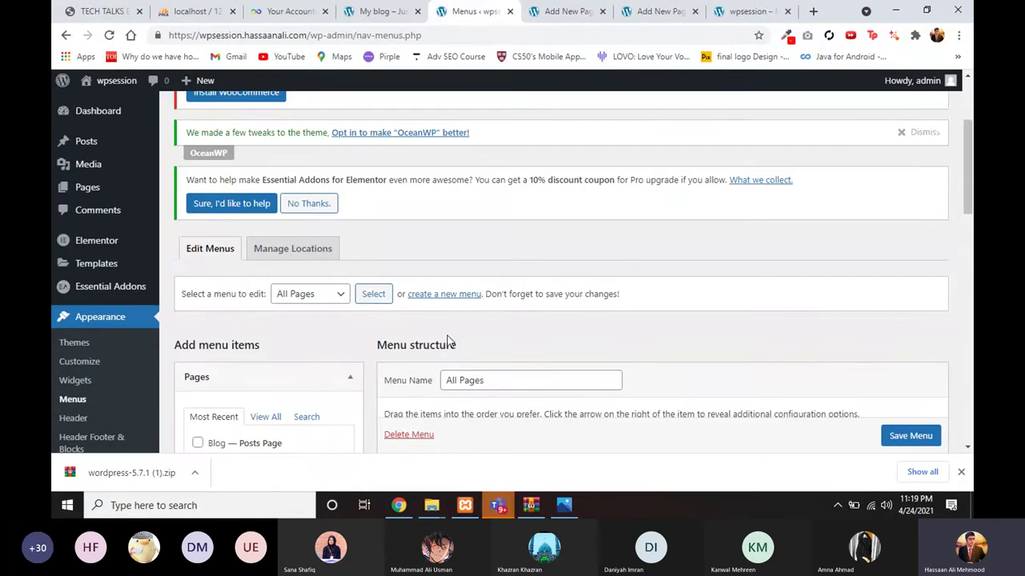
left_click(437, 295)
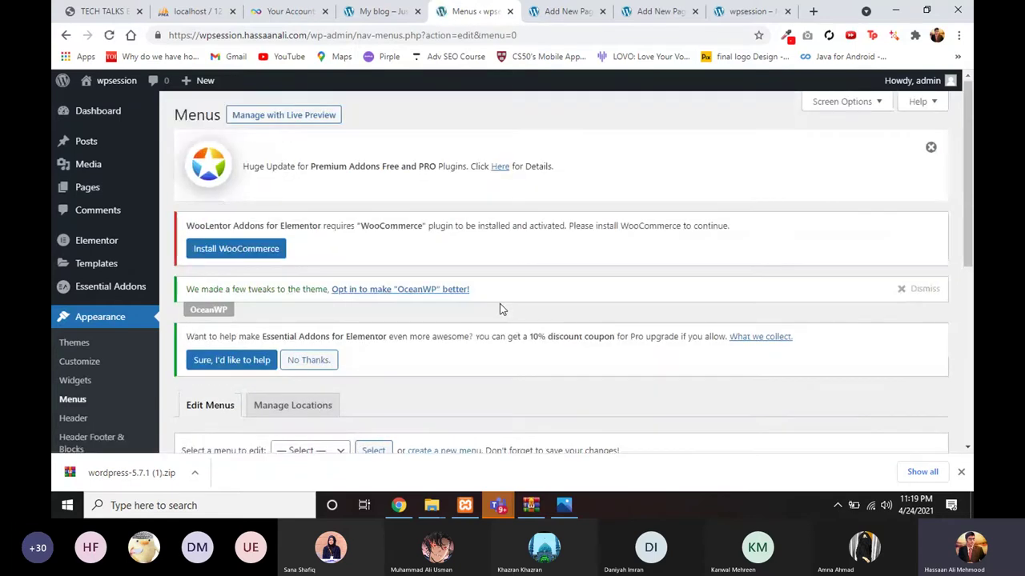
Step: Name the menu 'Main Menu', tick the Main display location, and create it
scroll(500, 309, "down", 3)
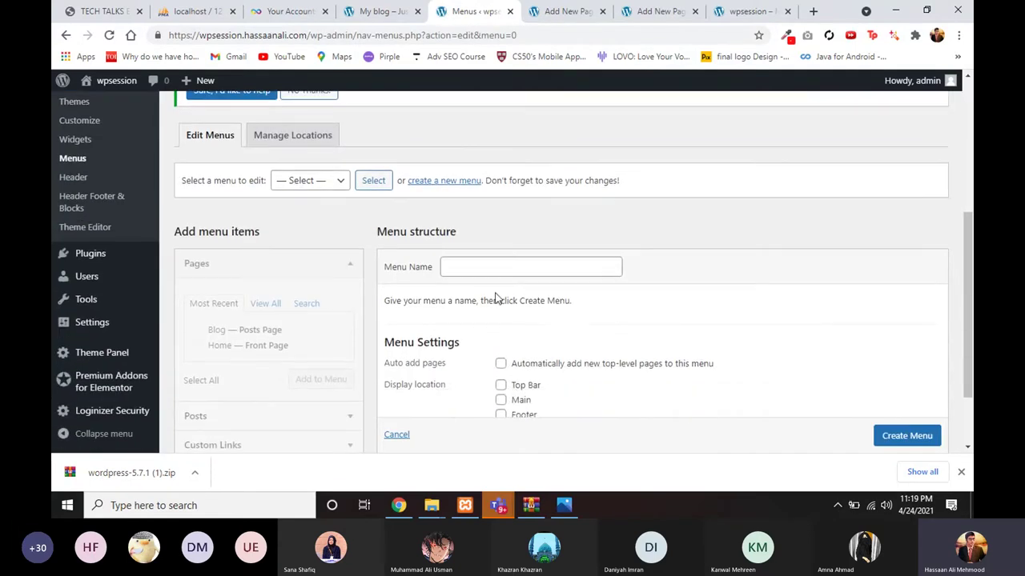
left_click(490, 274)
left_click(478, 289)
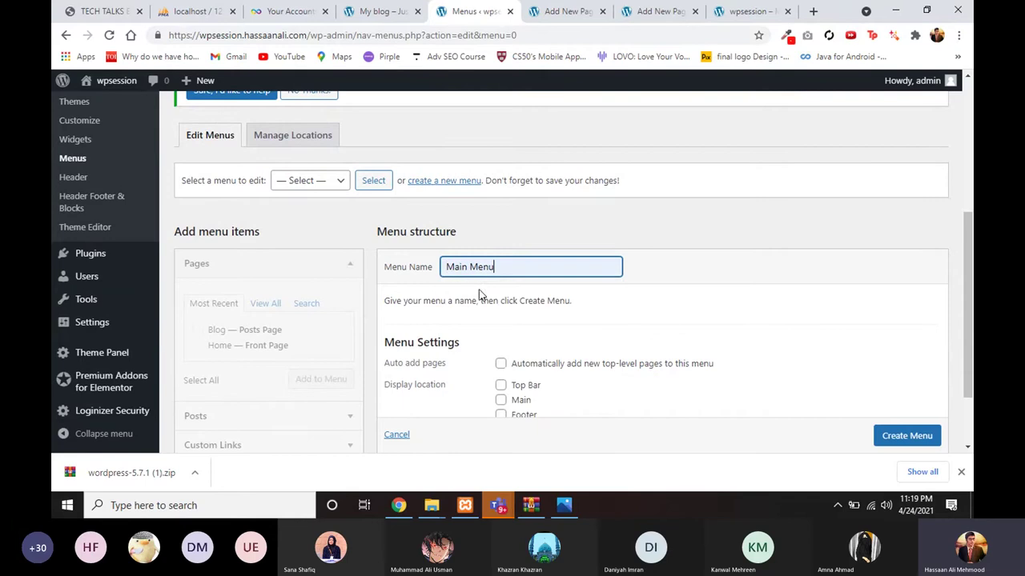
scroll(583, 318, "down", 1)
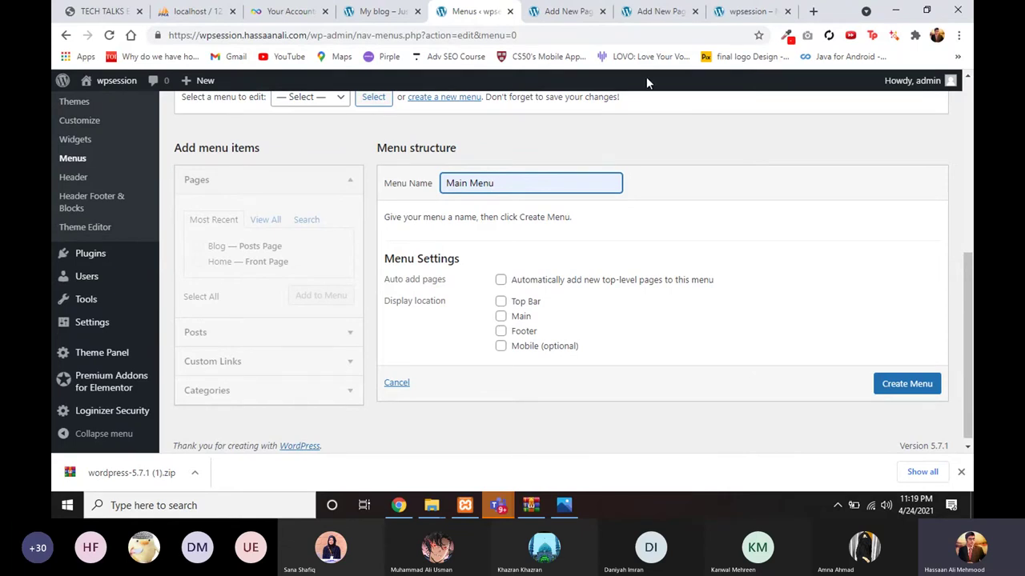
left_click(648, 11)
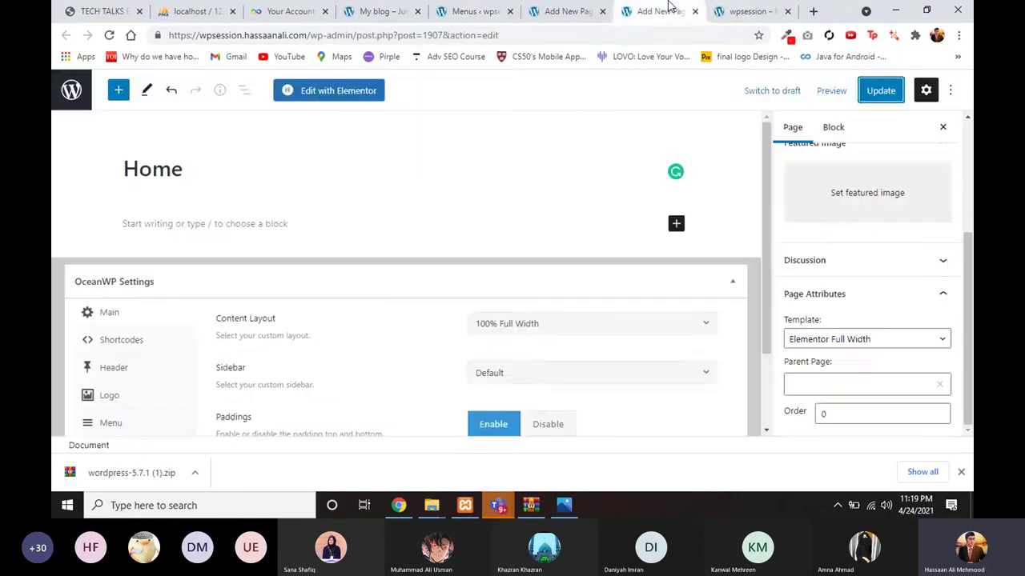
left_click(744, 11)
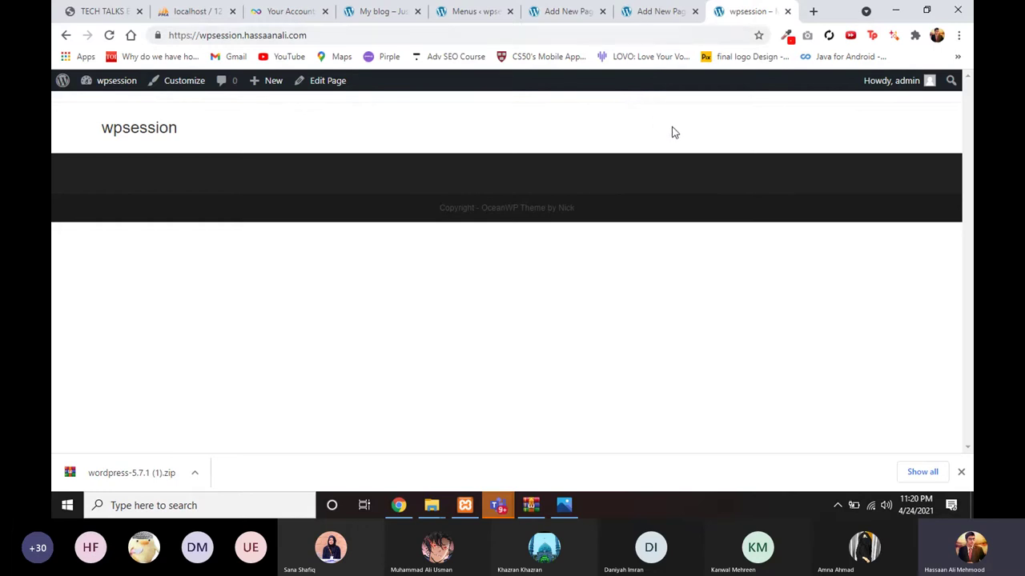
left_click(636, 13)
left_click(498, 11)
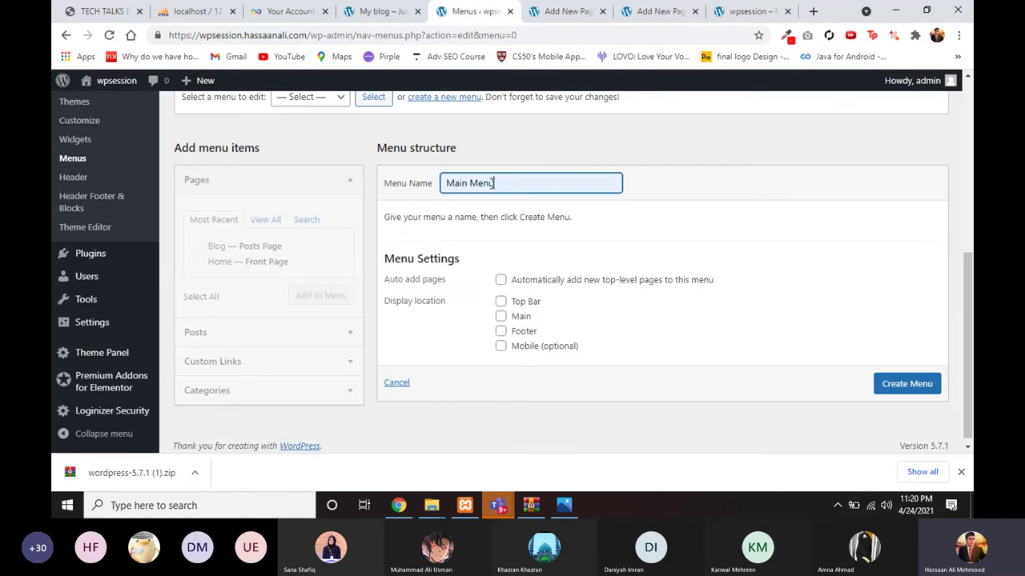
left_click(501, 317)
left_click(909, 394)
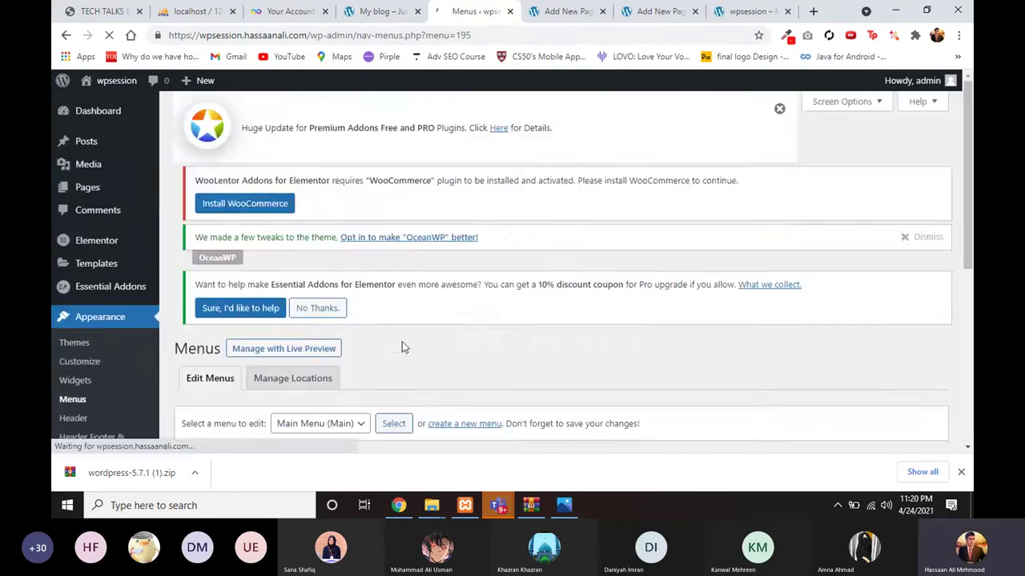
Step: Add the Home and Blog pages to the menu and drag Home above Blog
scroll(251, 339, "down", 2)
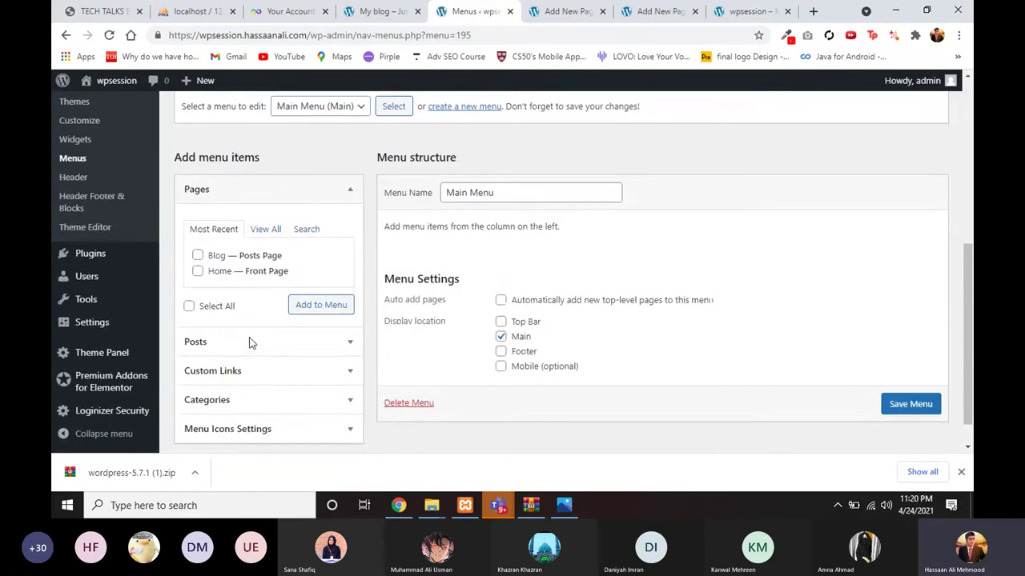
left_click(197, 267)
left_click(197, 252)
scroll(224, 276, "down", 1)
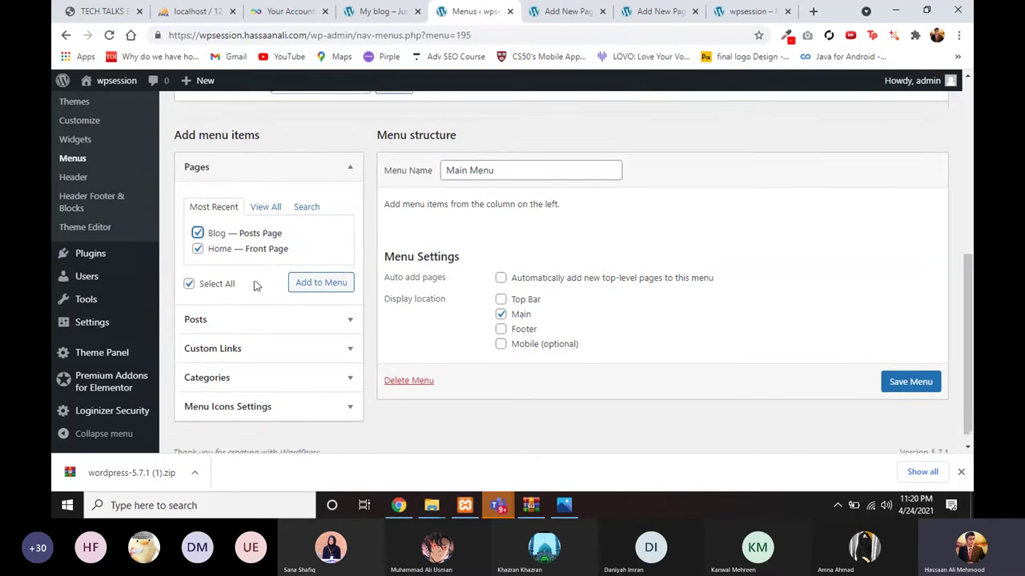
scroll(294, 281, "up", 1)
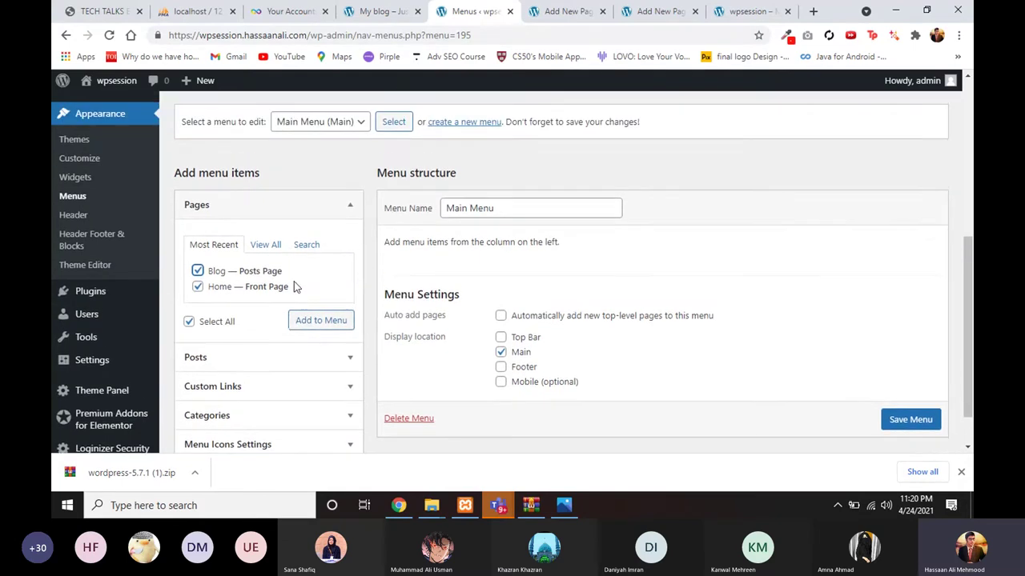
left_click(306, 322)
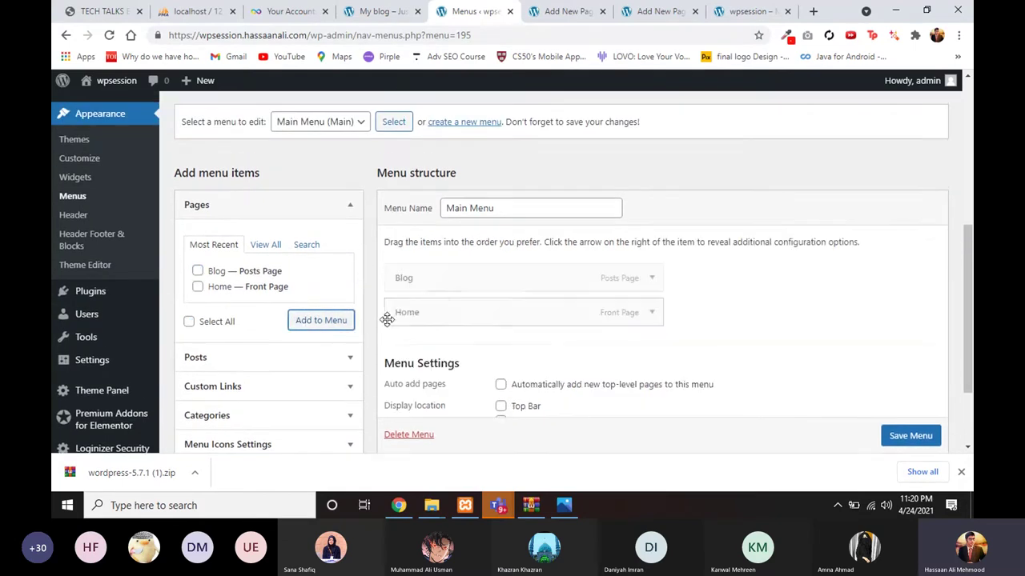
left_click_drag(441, 318, 440, 278)
Step: Browse the Posts and Categories panels, then expand Custom Links
scroll(371, 364, "down", 3)
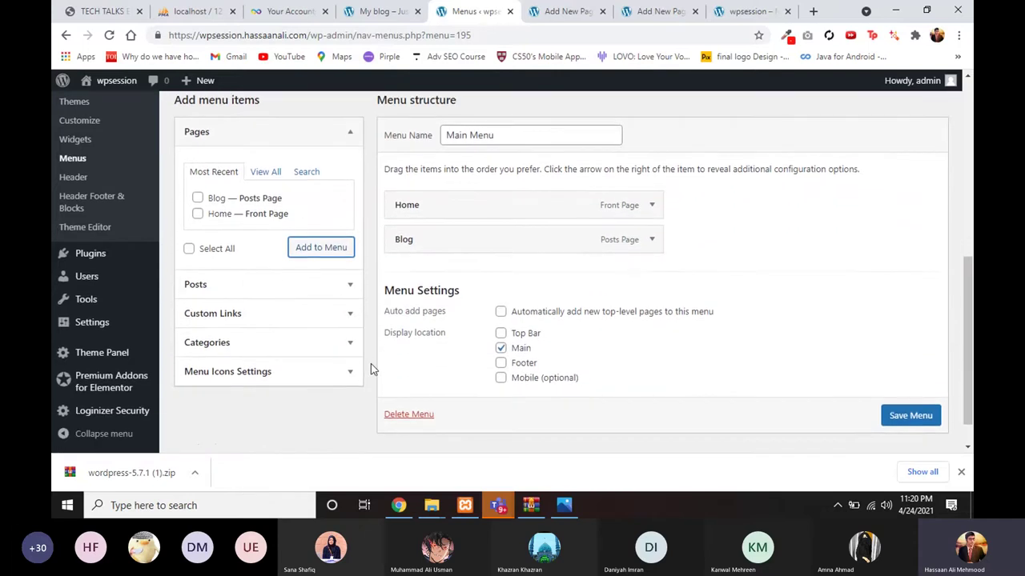
left_click(323, 265)
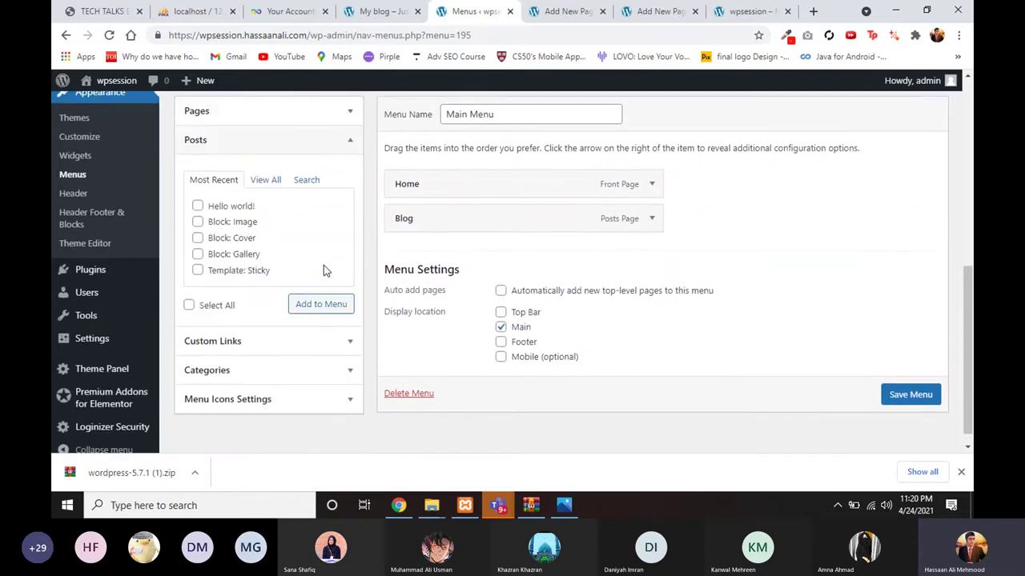
left_click(320, 153)
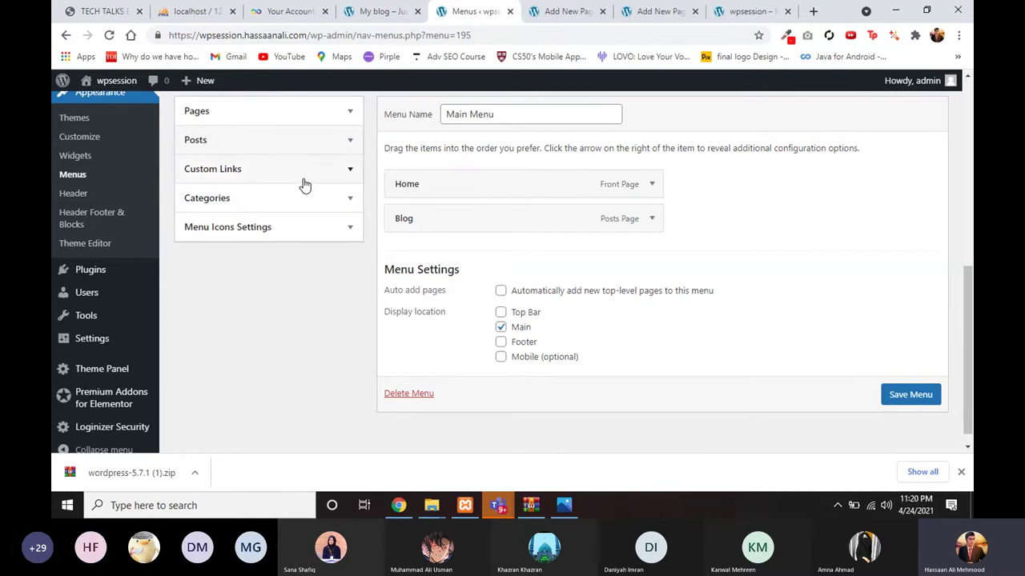
scroll(302, 186, "up", 2)
left_click(286, 267)
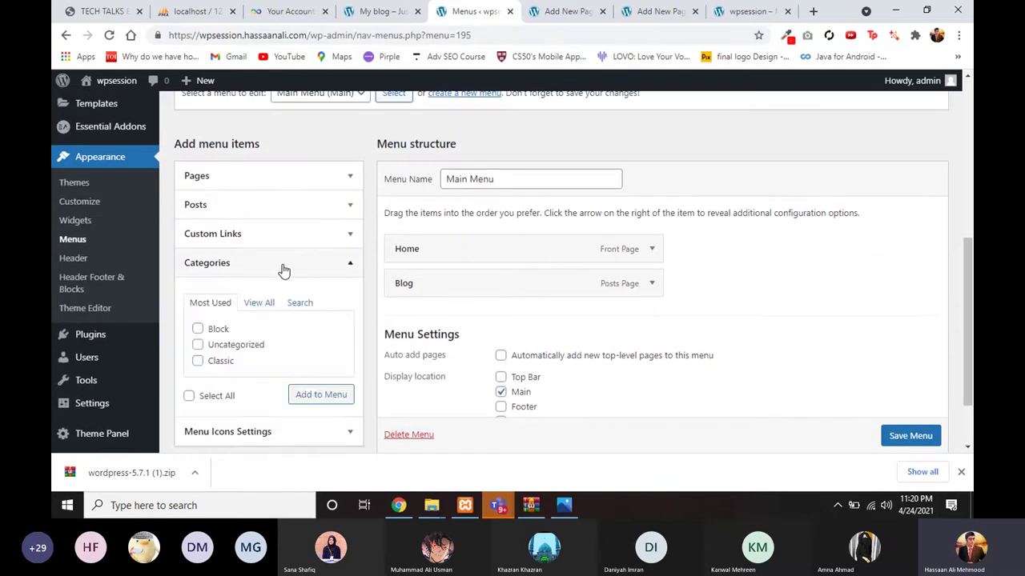
left_click(288, 265)
scroll(381, 265, "up", 1)
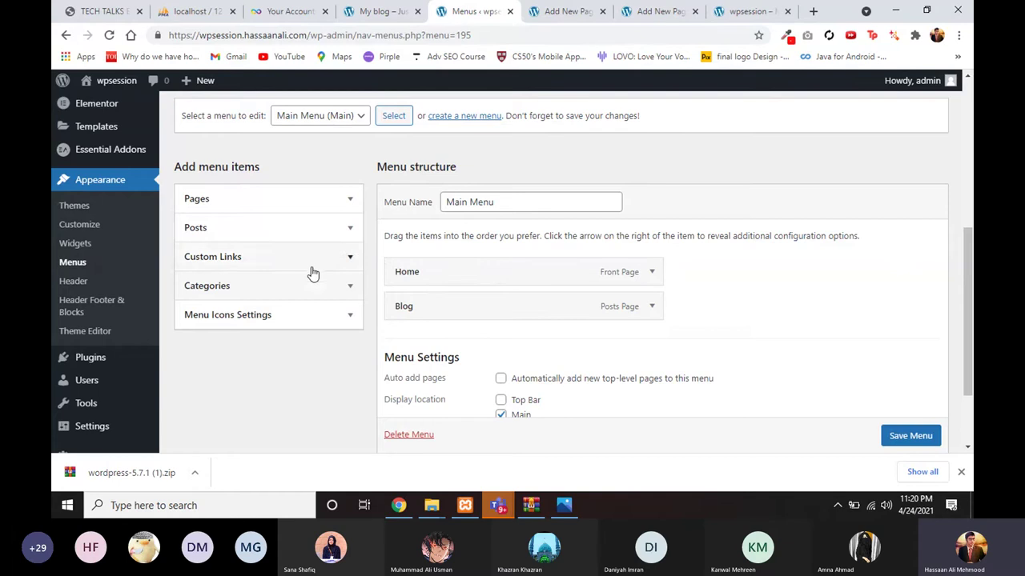
left_click(318, 231)
left_click(316, 234)
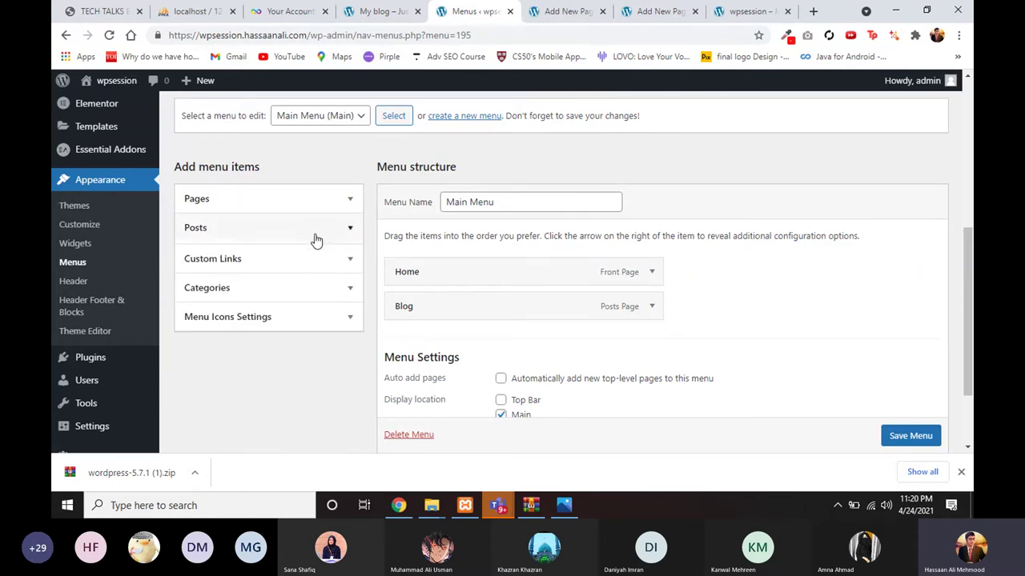
left_click(300, 296)
left_click(300, 295)
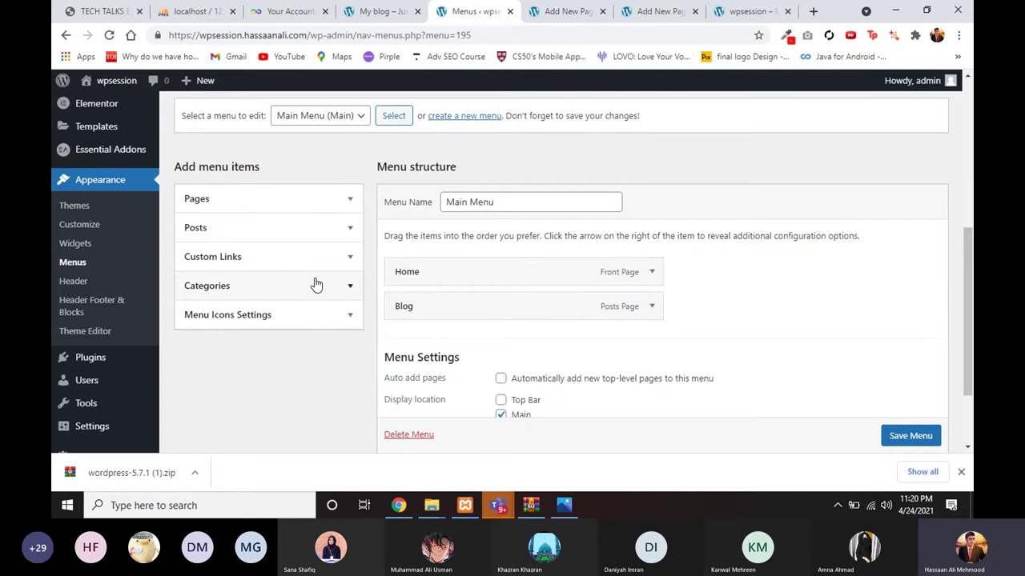
left_click(314, 263)
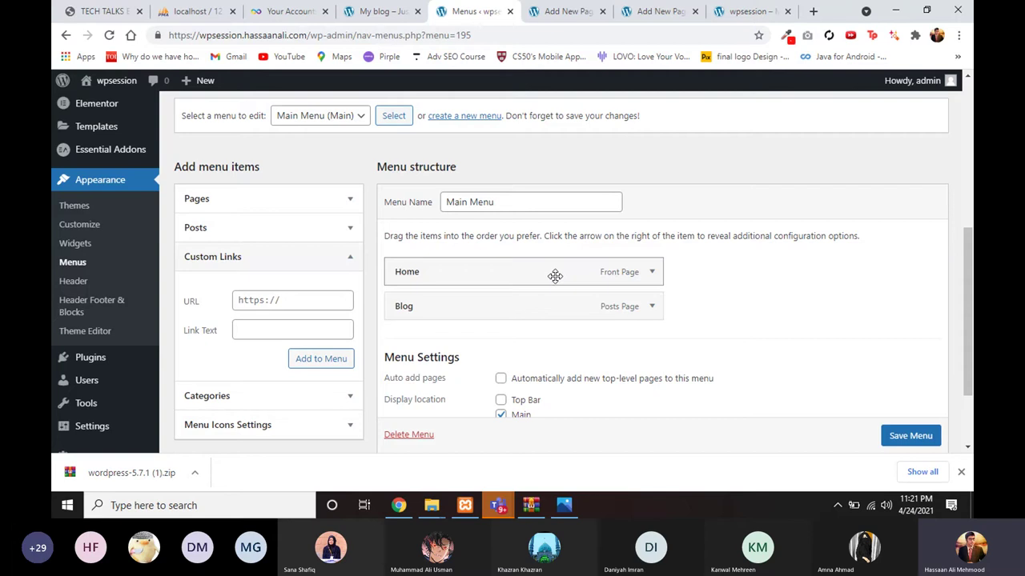
Step: Add an 'About' custom link with URL # to the Main Menu
left_click(310, 302)
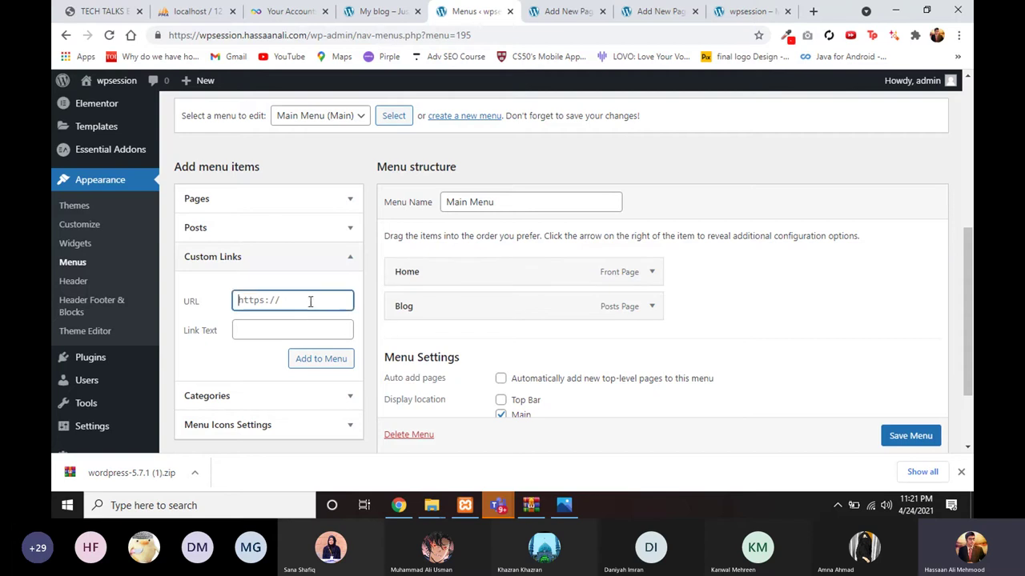
left_click(290, 329)
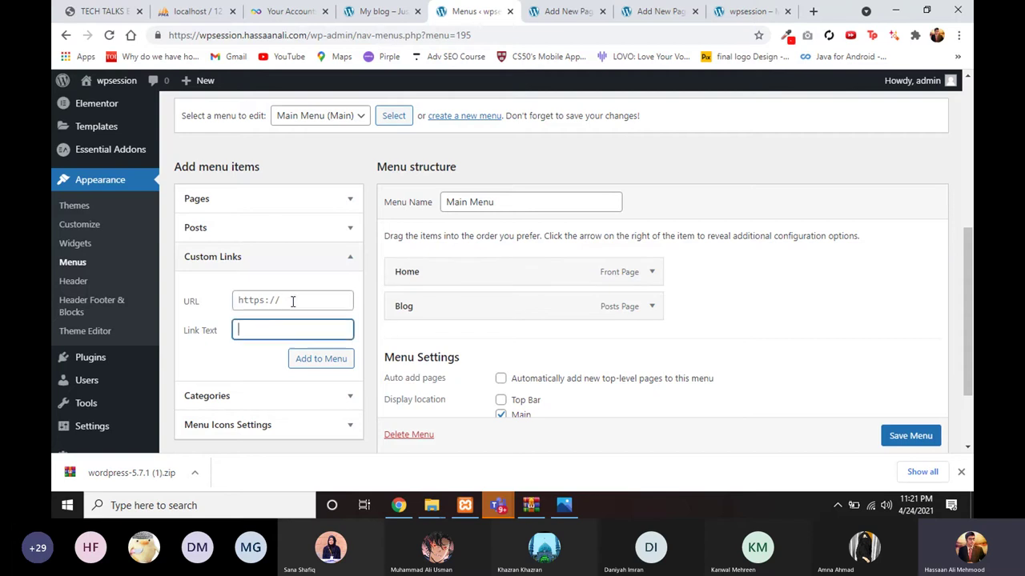
left_click(292, 301)
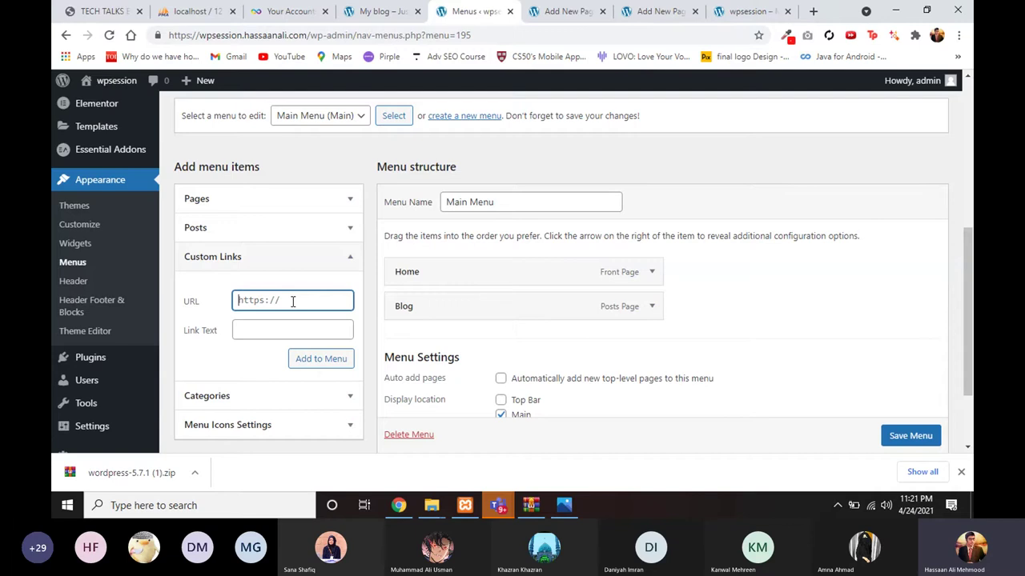
type("#")
key("Tab")
scroll(300, 317, "down", 1)
type("A")
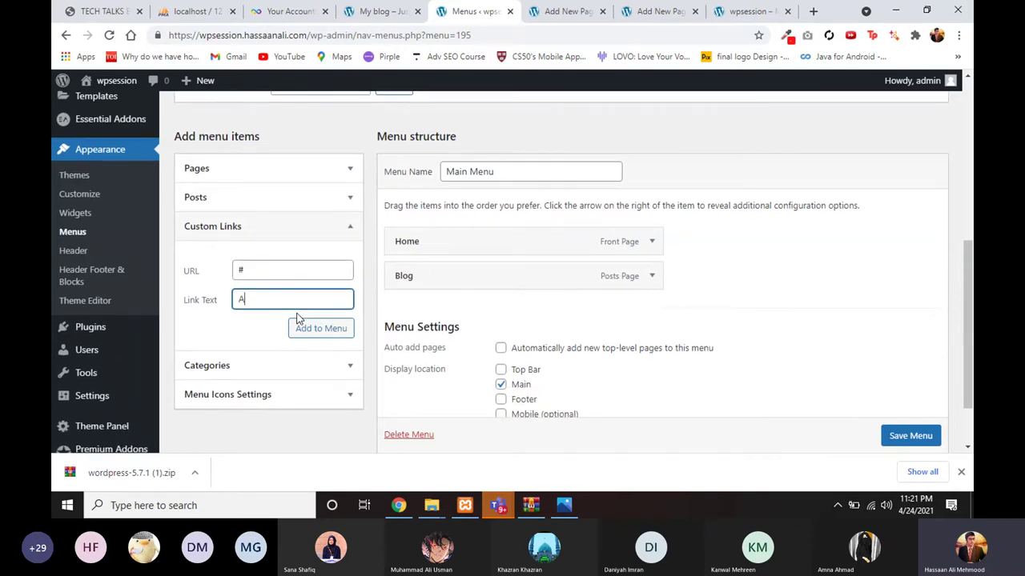
type("bout")
left_click(320, 326)
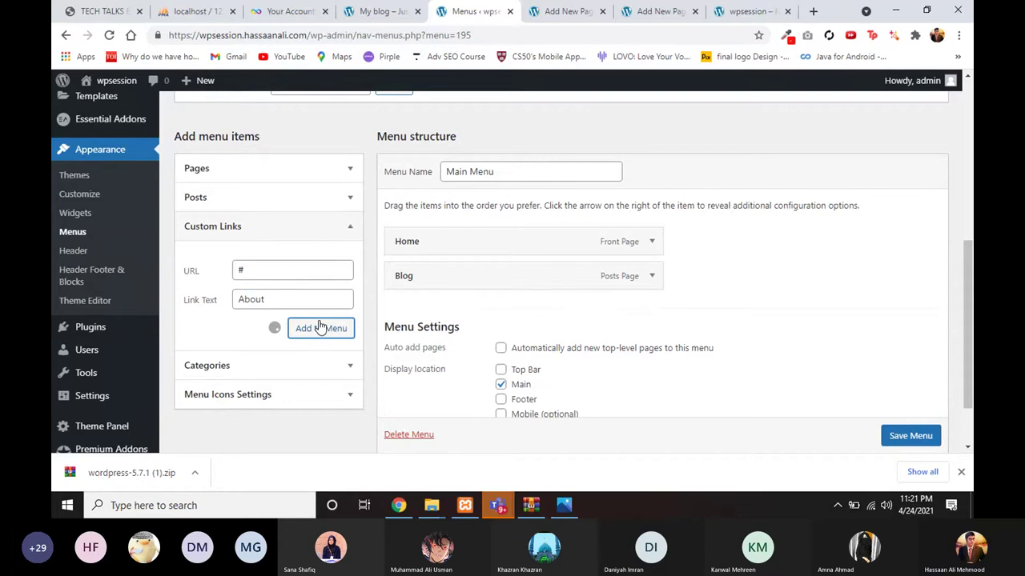
Step: Add a 'Contact' custom link with URL # to the Main Menu
type("#")
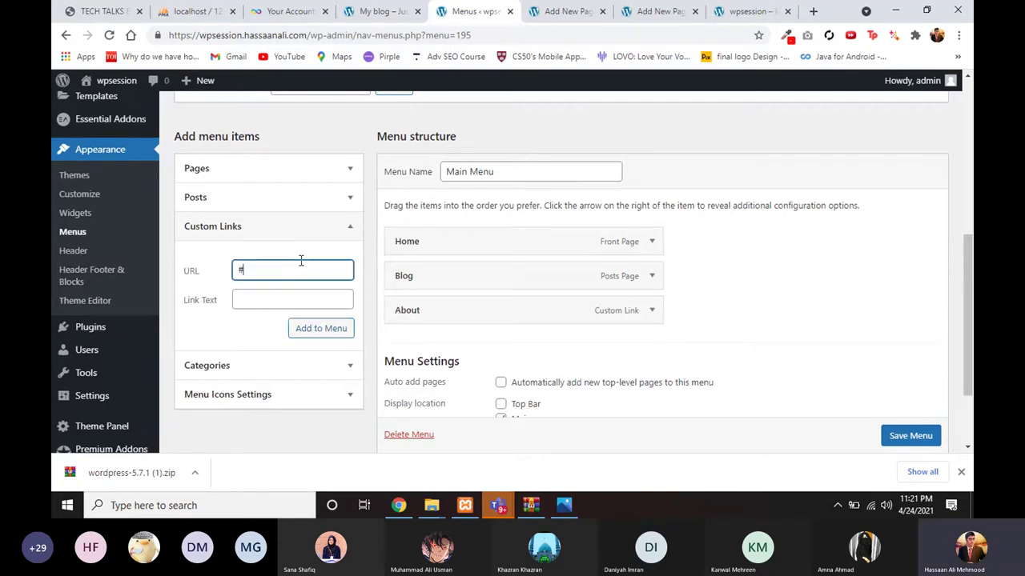
left_click(285, 296)
type("Cont")
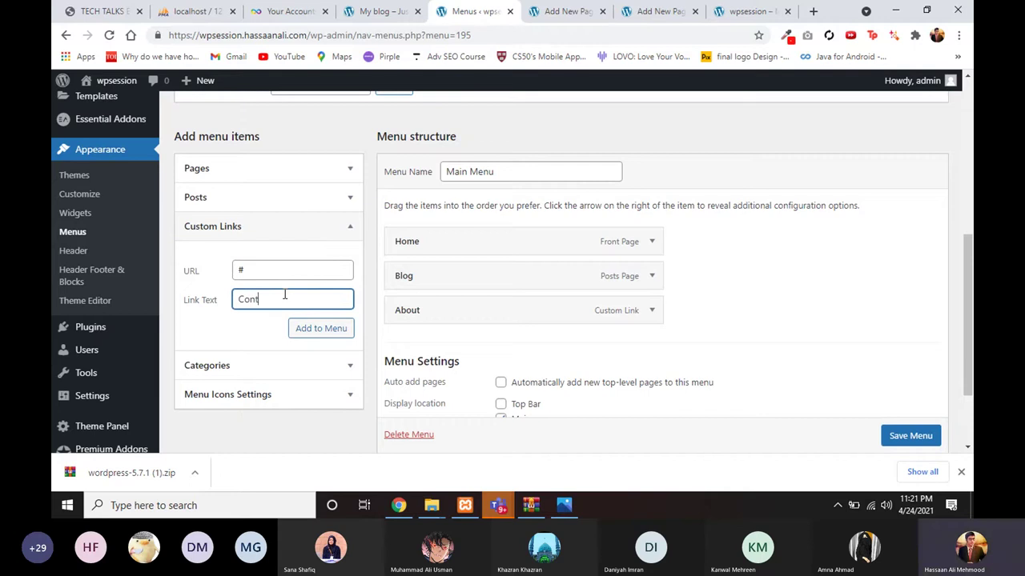
type("act")
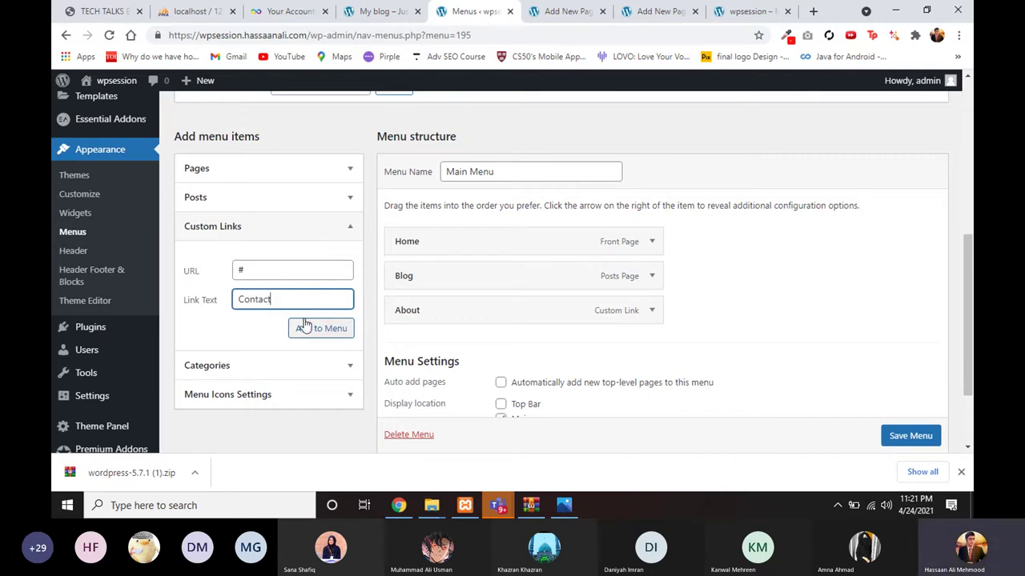
left_click(304, 328)
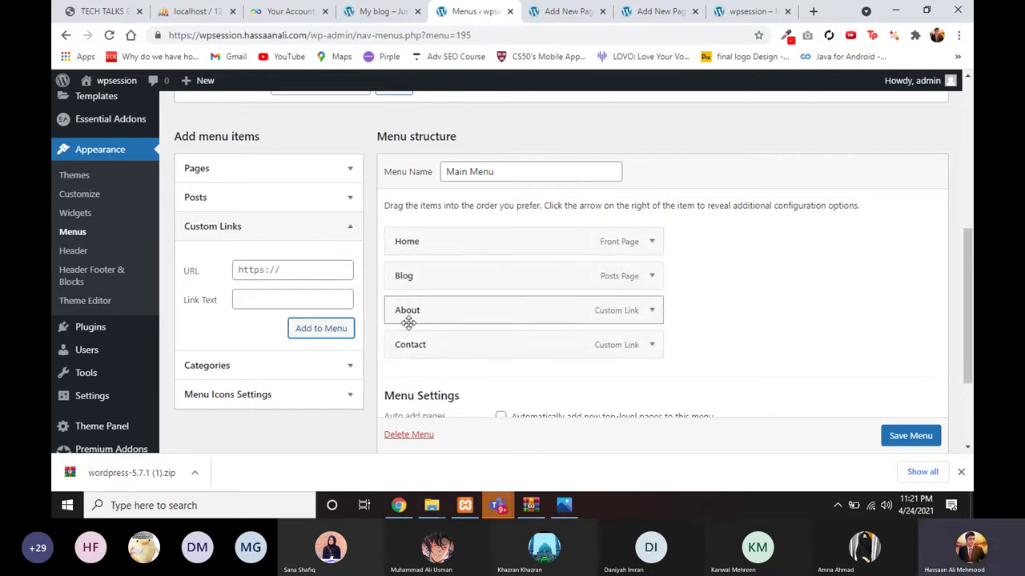
Step: Review the four Main Menu items and save the menu
scroll(410, 320, "down", 1)
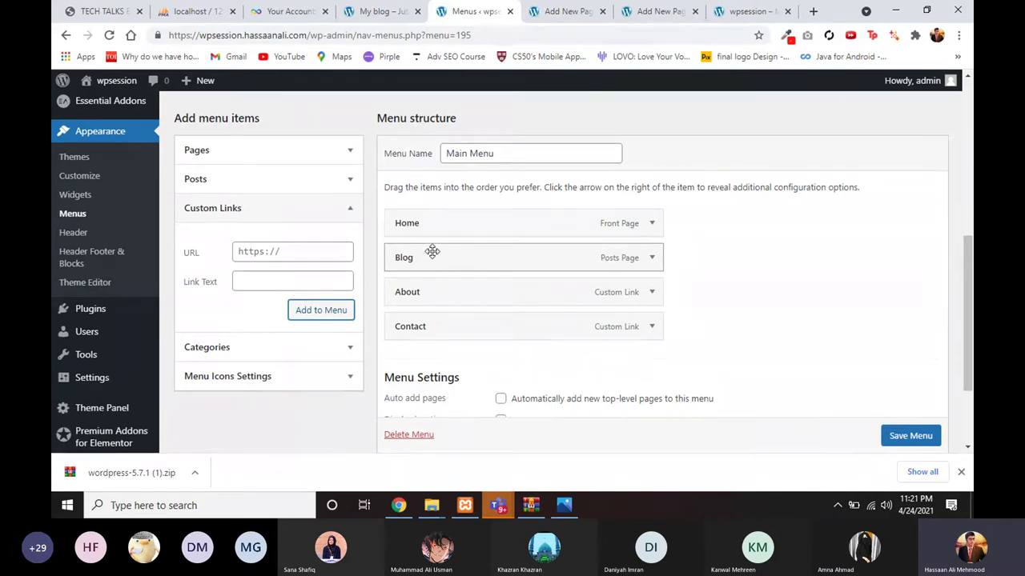
scroll(427, 281, "down", 1)
scroll(427, 280, "down", 1)
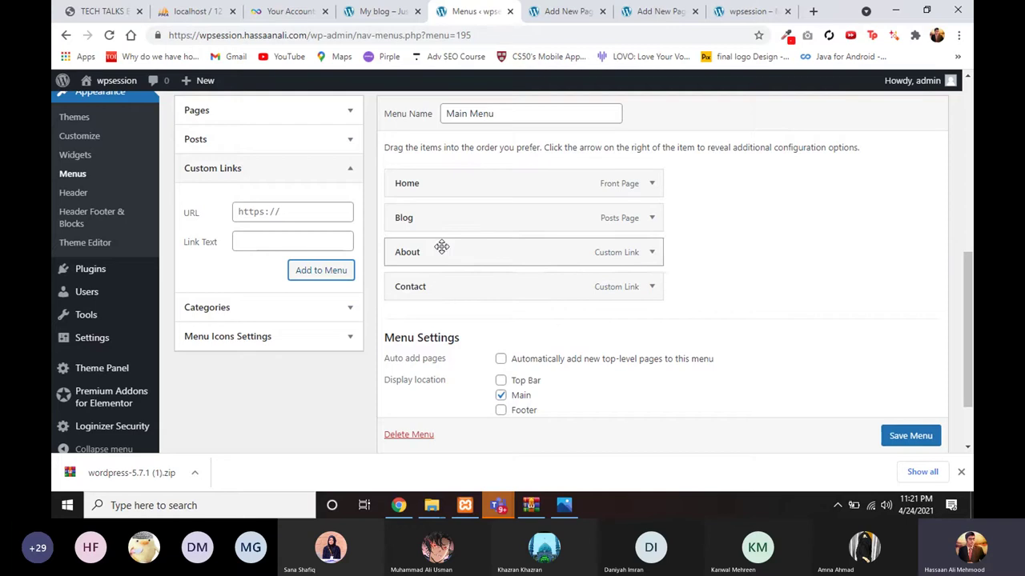
scroll(441, 245, "up", 1)
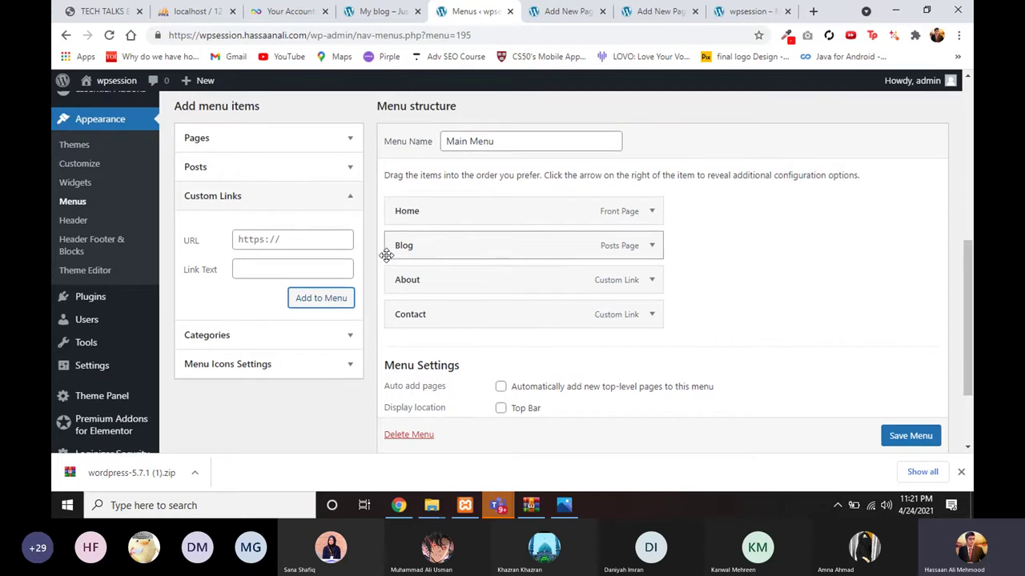
left_click(333, 200)
left_click(333, 198)
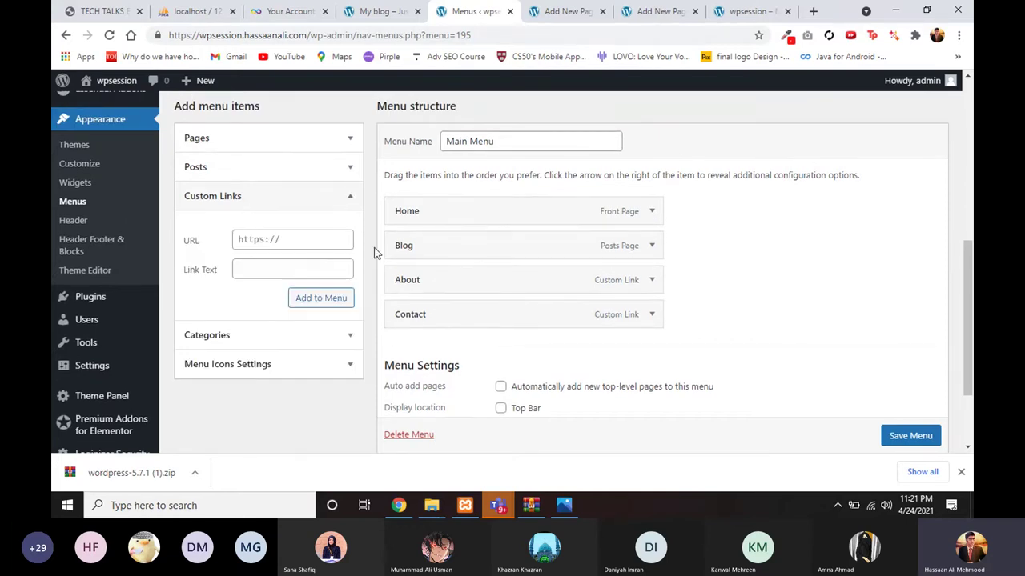
left_click_drag(406, 280, 407, 306)
scroll(405, 277, "down", 1)
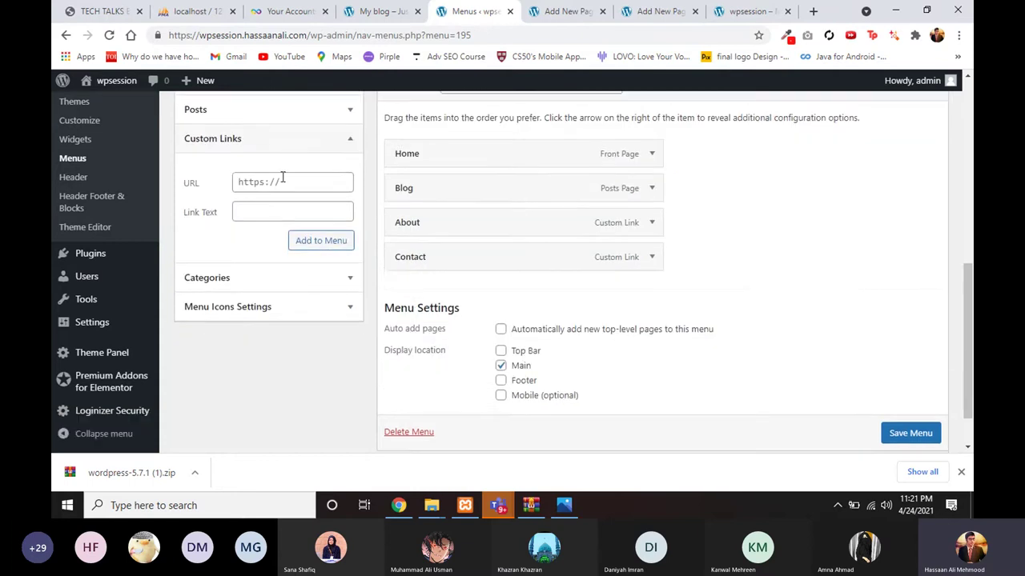
left_click(904, 435)
scroll(905, 432, "down", 1)
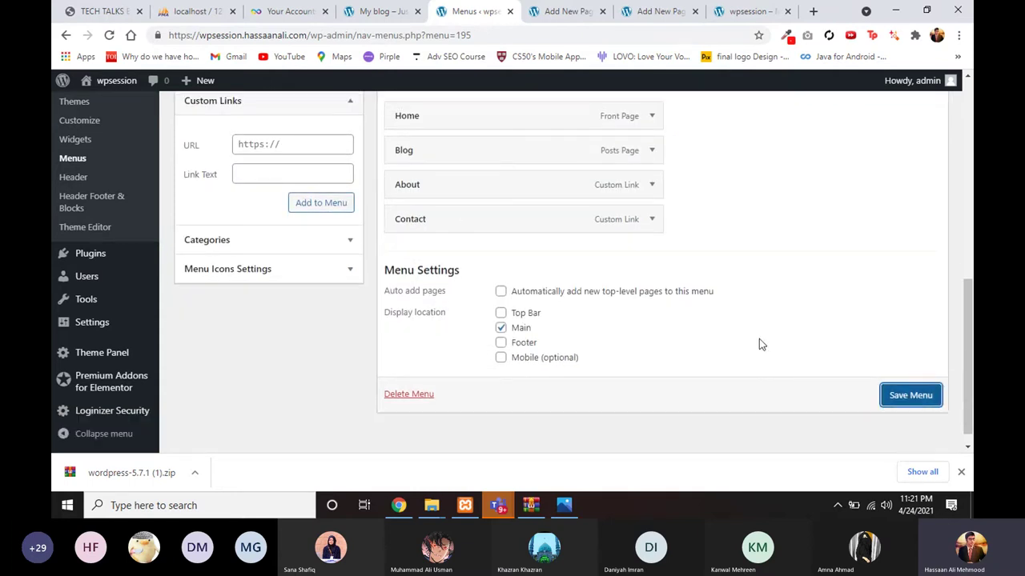
Step: Save the Main Menu and reload the live site to see Home, Blog, About and Contact
left_click(906, 395)
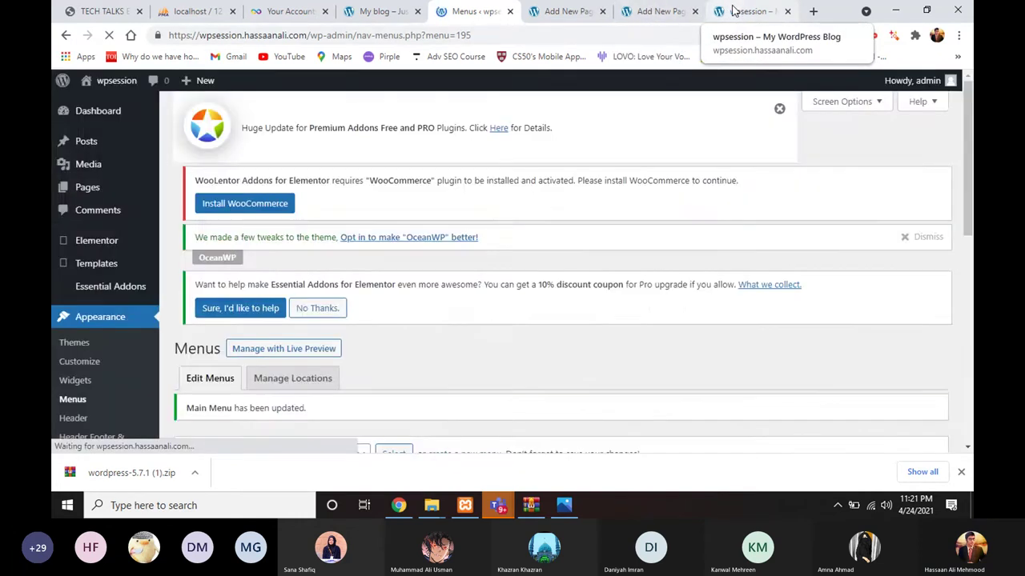
left_click(734, 10)
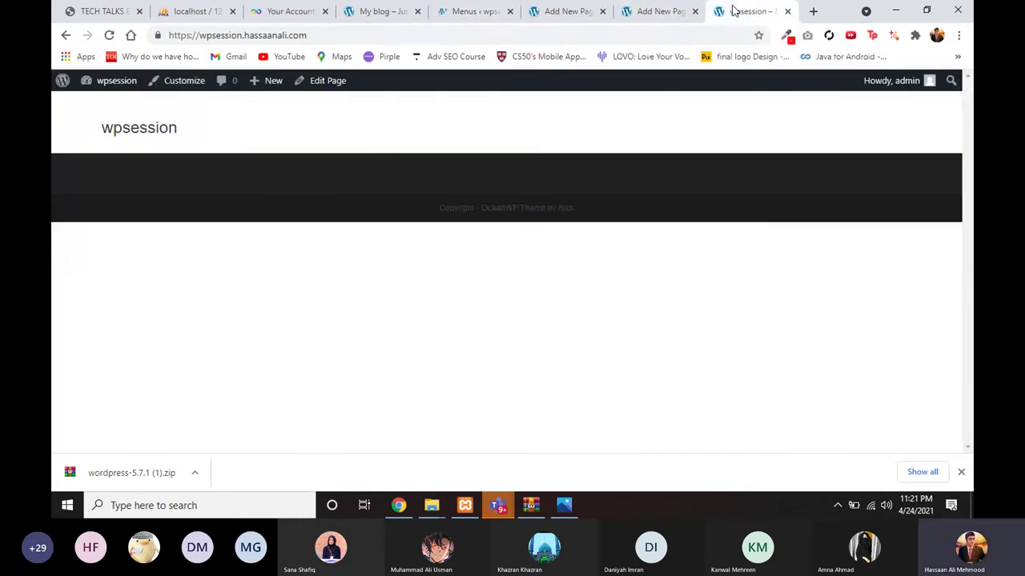
left_click(110, 35)
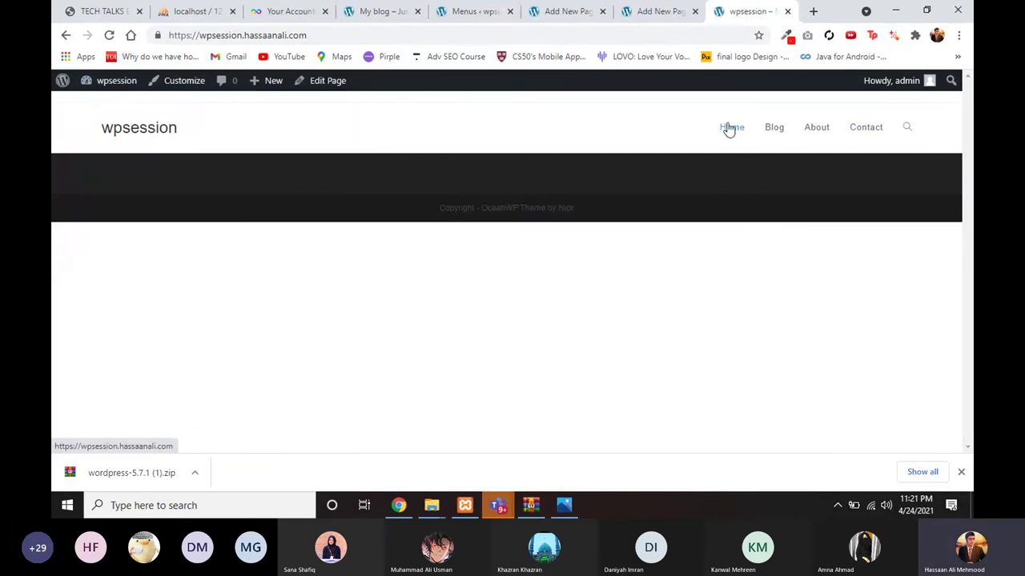
Step: Compare the Home and Blog page editors with the live site, then return to Menus
left_click(643, 11)
left_click(558, 13)
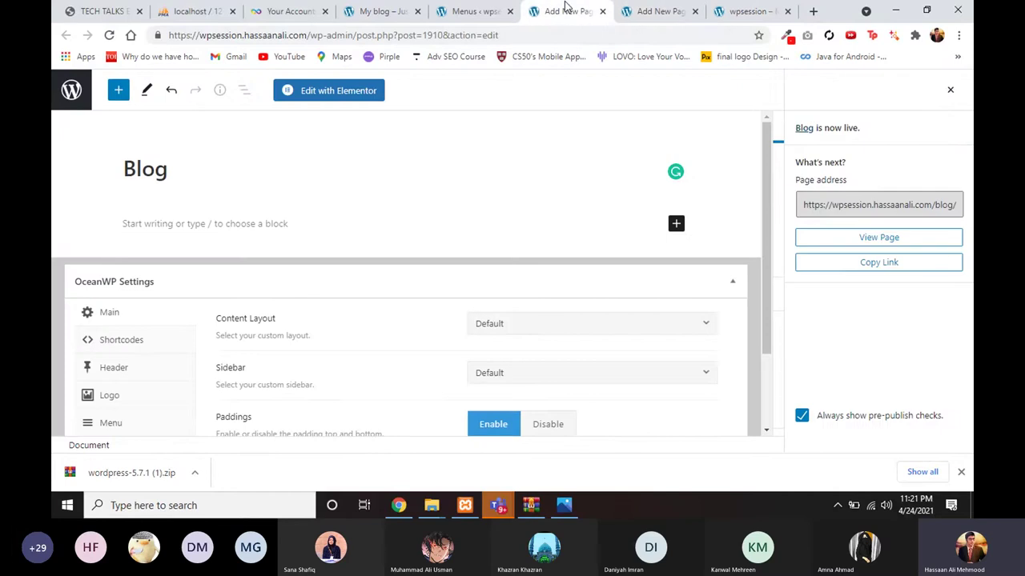
left_click(733, 11)
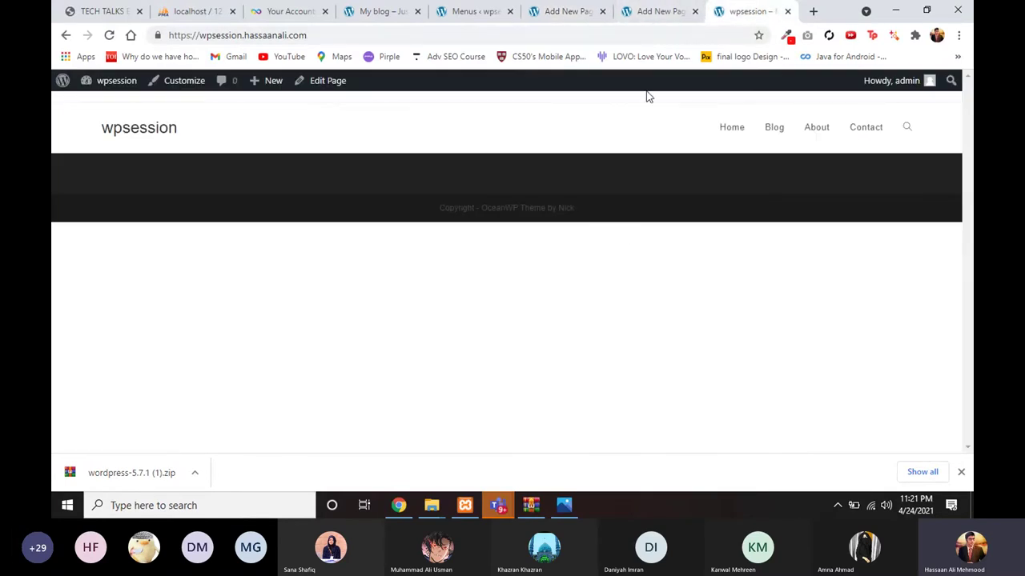
left_click(652, 11)
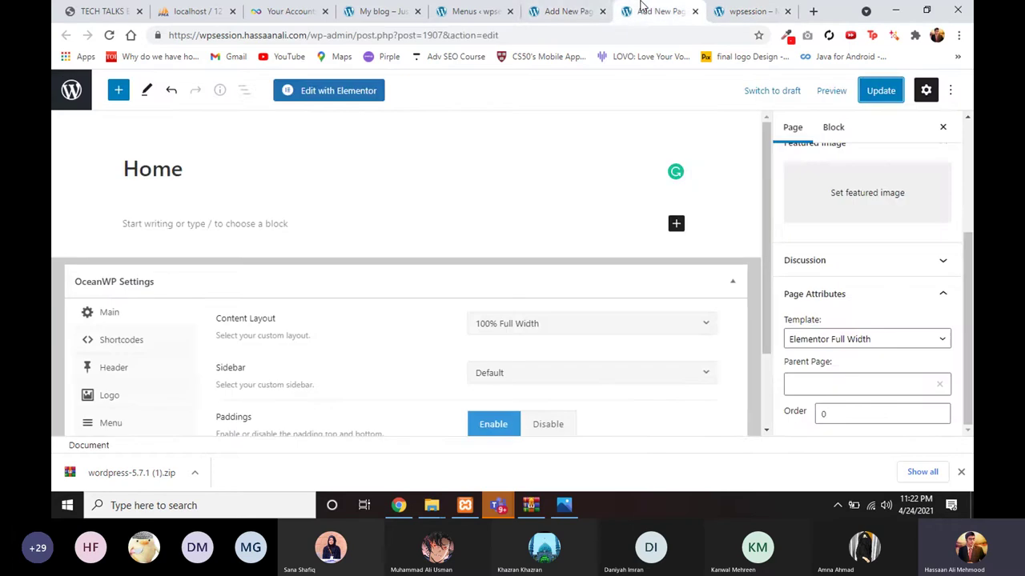
left_click(564, 11)
left_click(461, 8)
Step: Open Appearance > Customize in a new browser tab and switch to the loaded Customizer
scroll(177, 284, "down", 2)
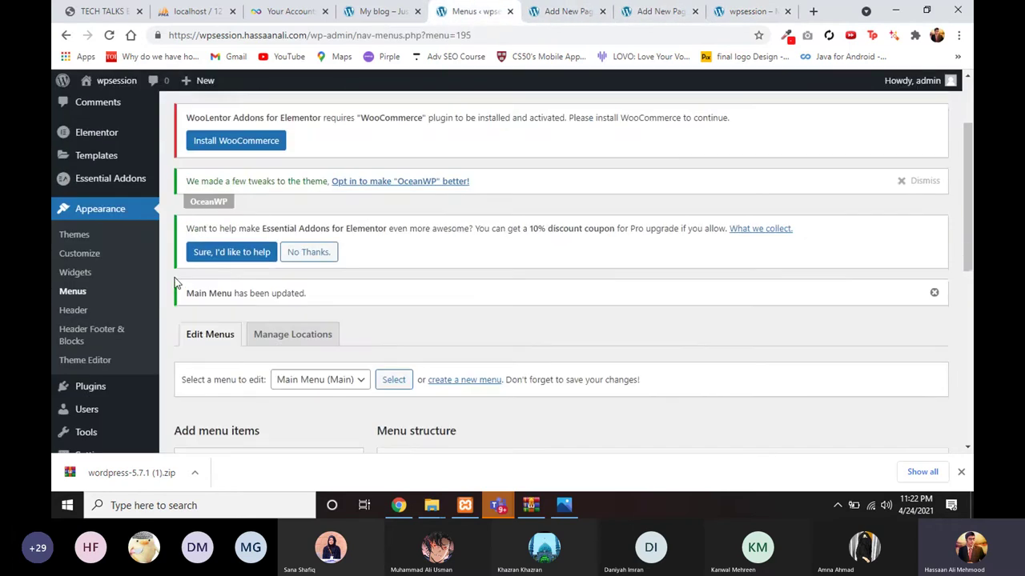
scroll(163, 252, "up", 1)
right_click(84, 321)
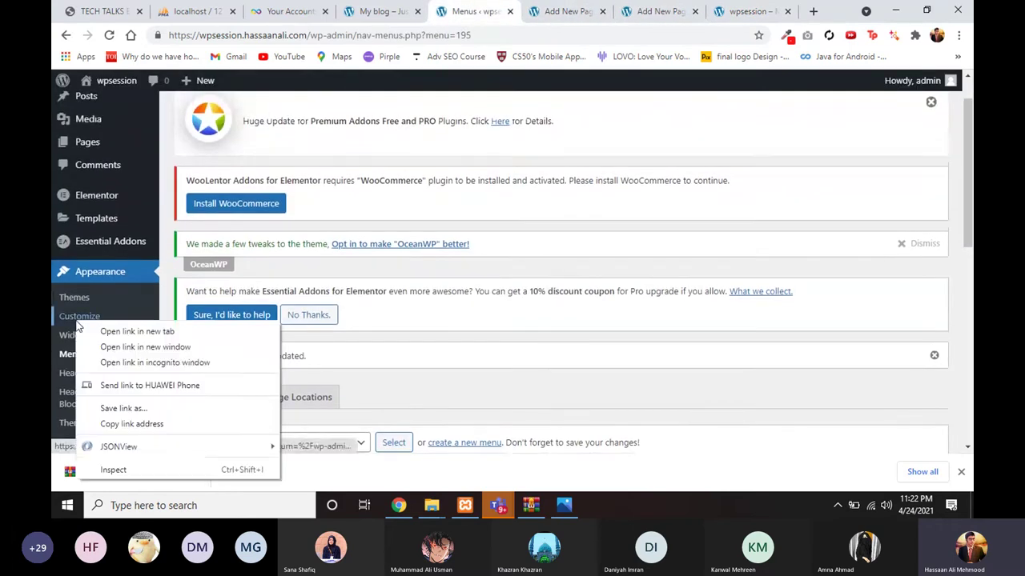
left_click(100, 331)
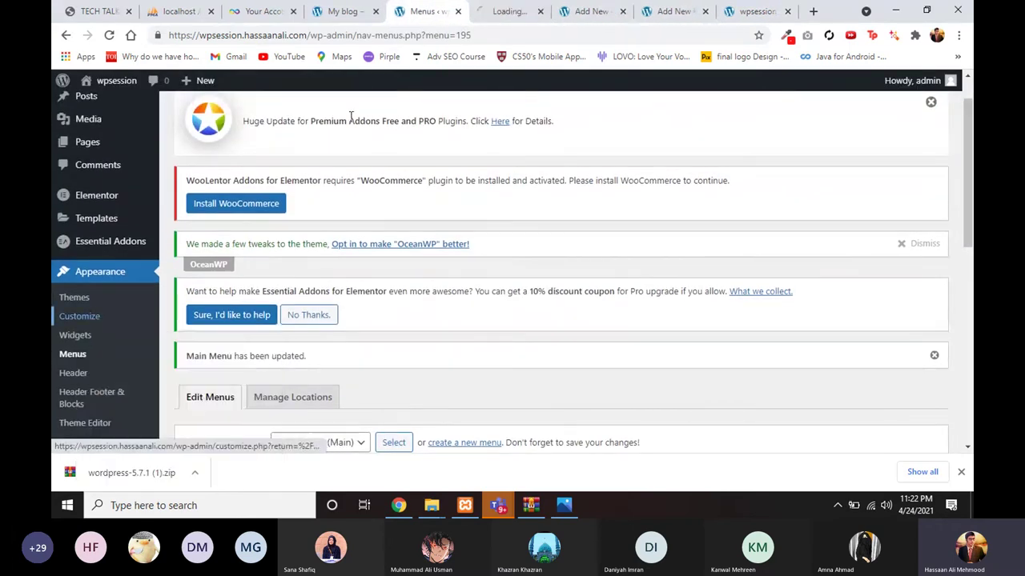
left_click(487, 10)
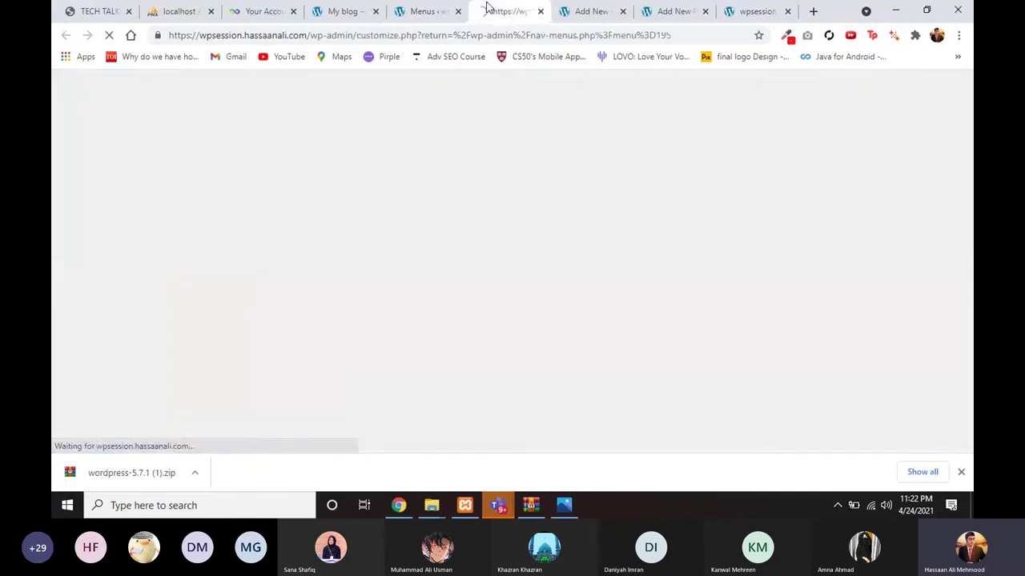
left_click(424, 11)
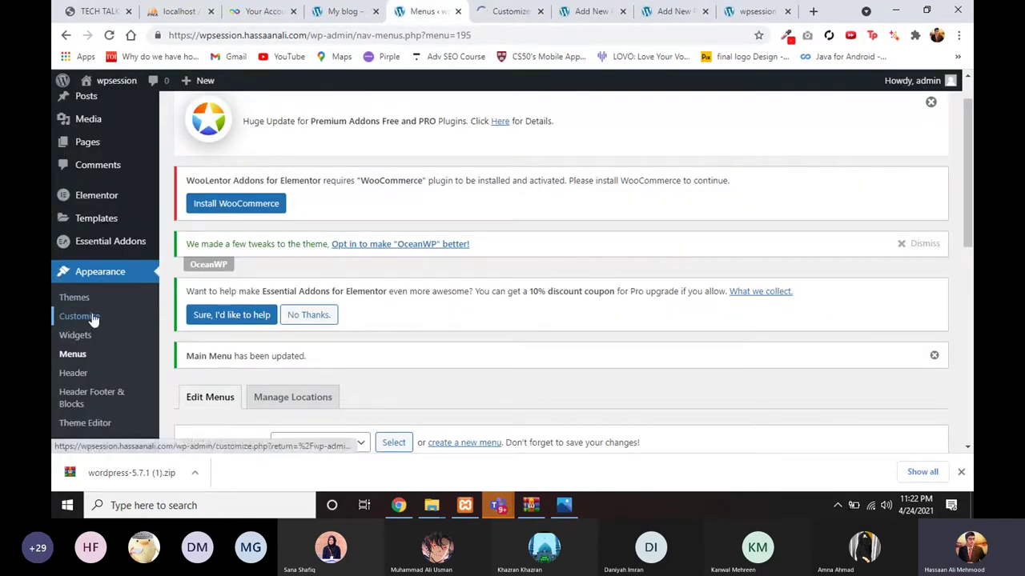
left_click(510, 11)
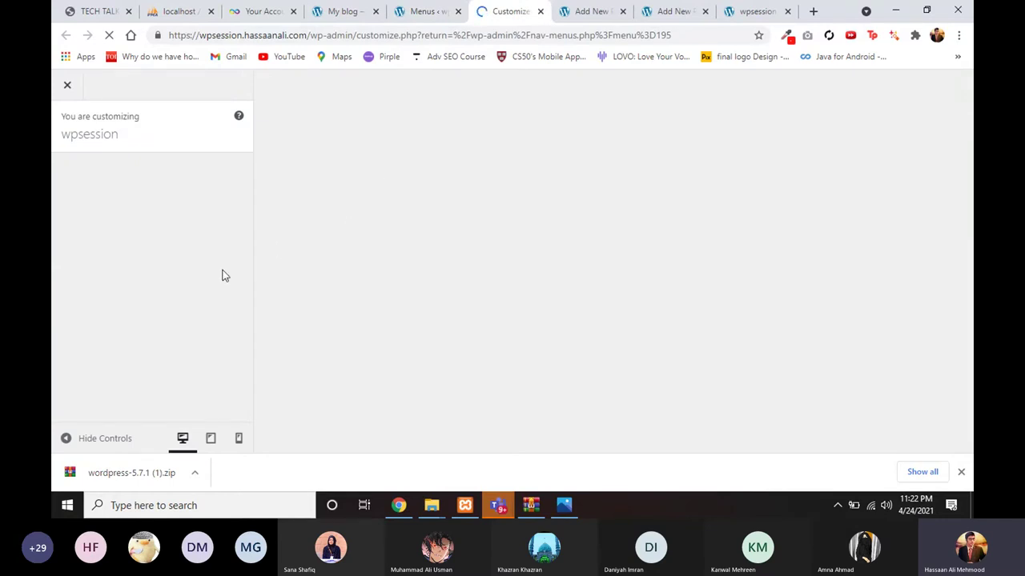
left_click(421, 11)
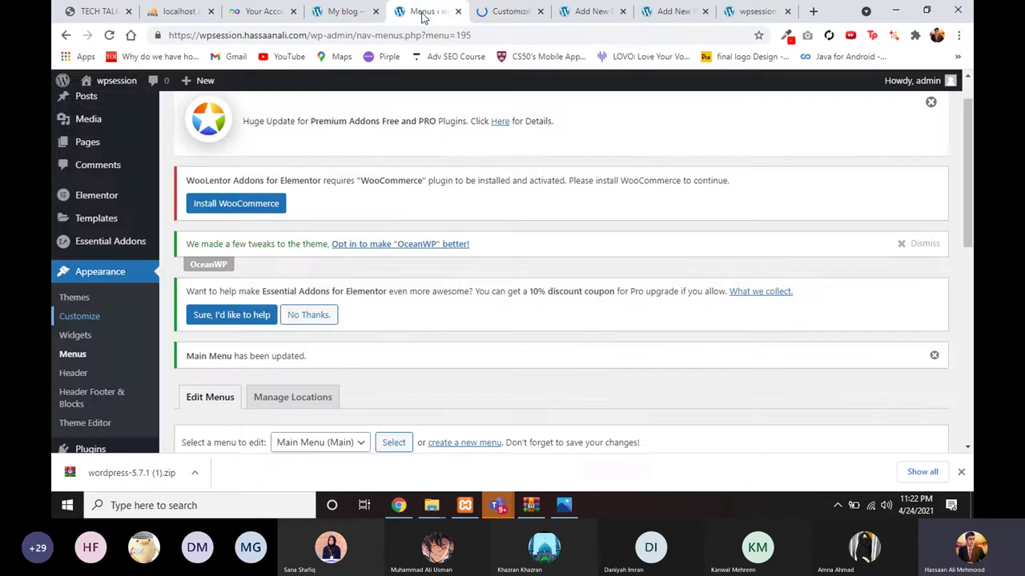
left_click(498, 14)
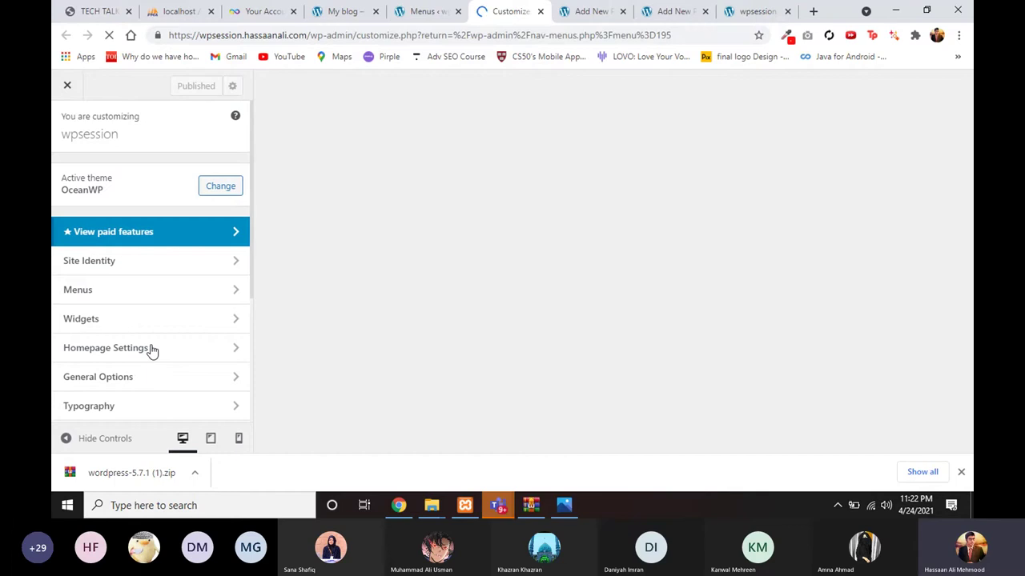
scroll(152, 350, "down", 3)
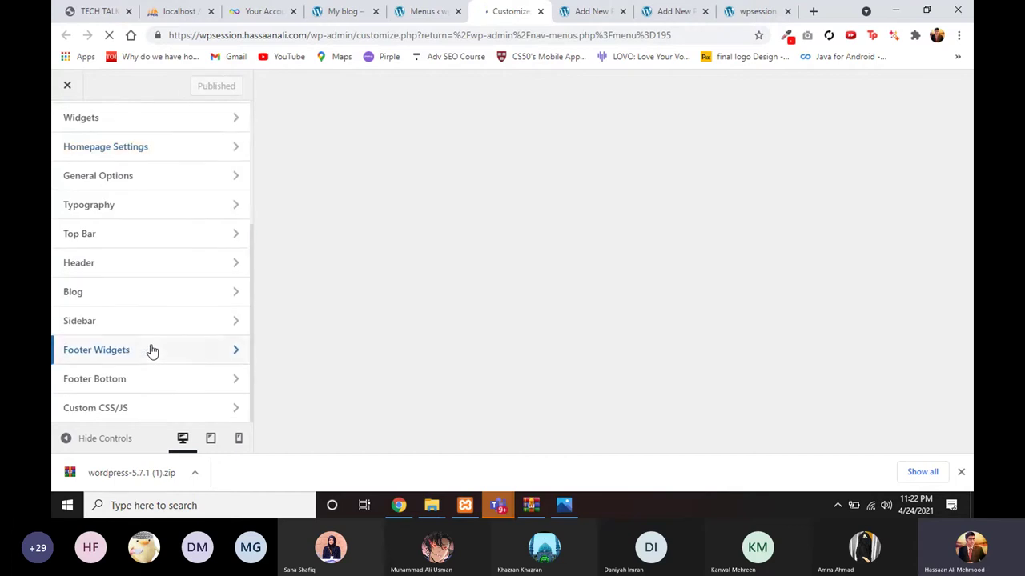
scroll(158, 288, "up", 3)
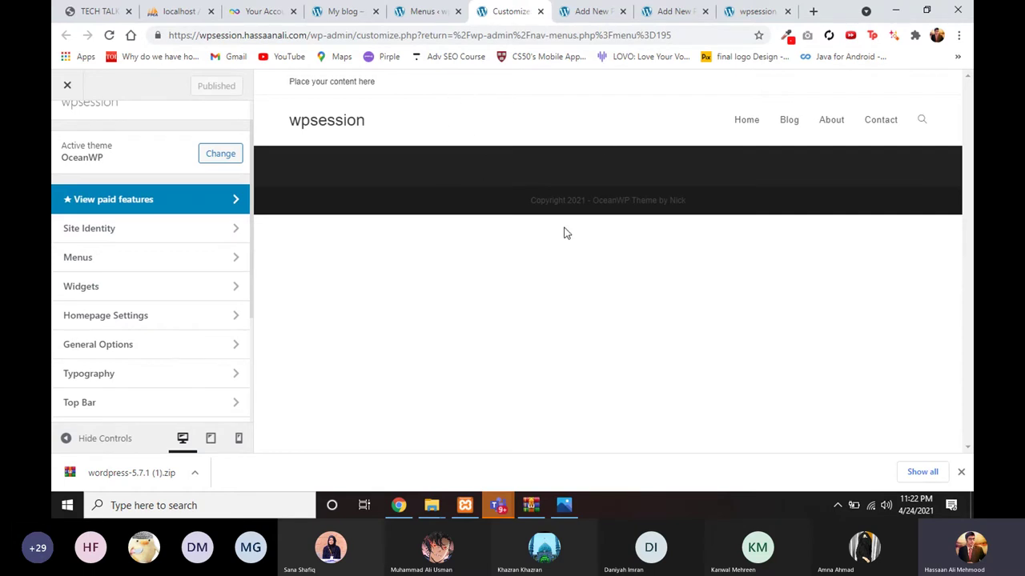
scroll(179, 393, "down", 3)
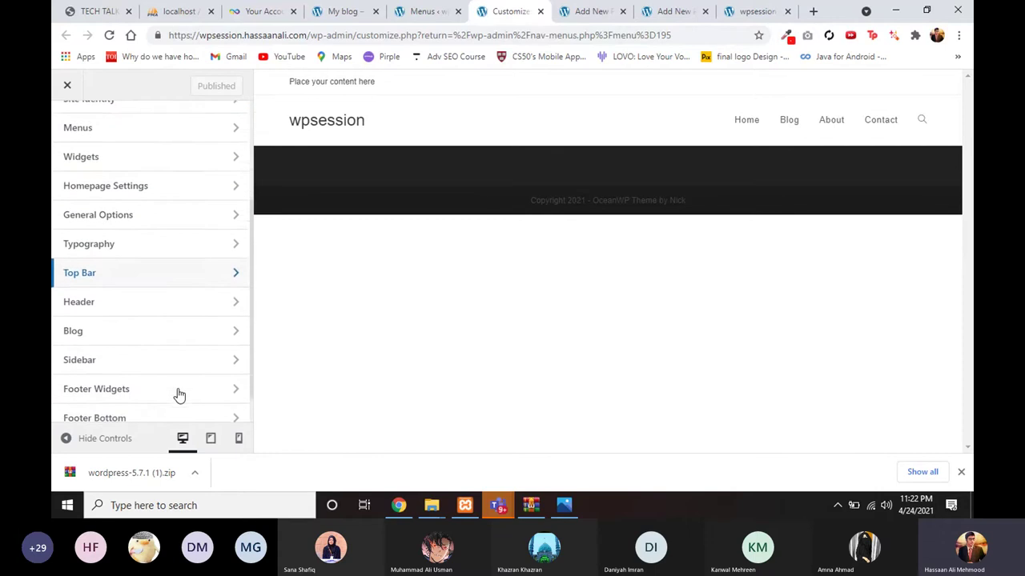
scroll(178, 321, "up", 1)
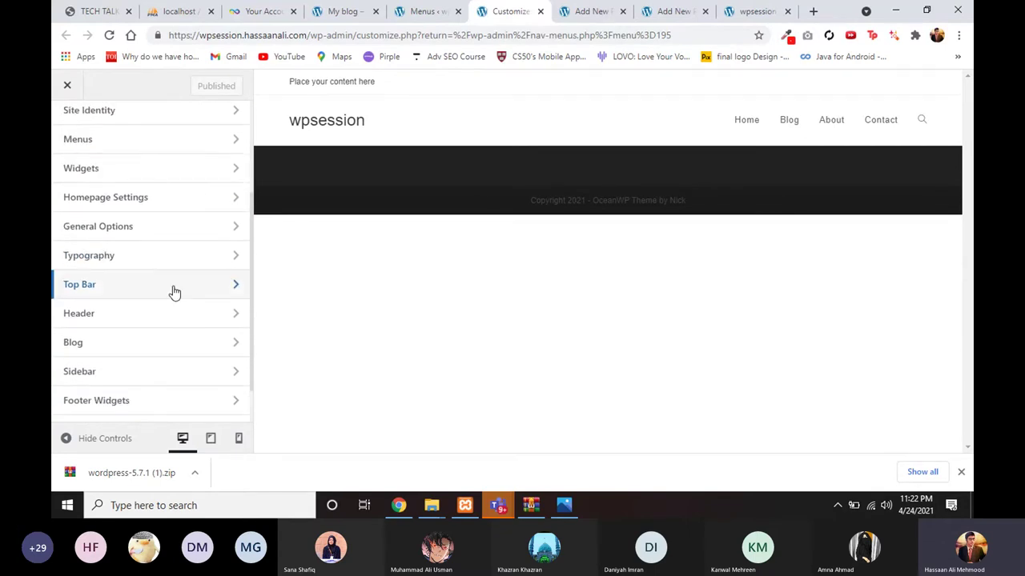
scroll(160, 240, "up", 3)
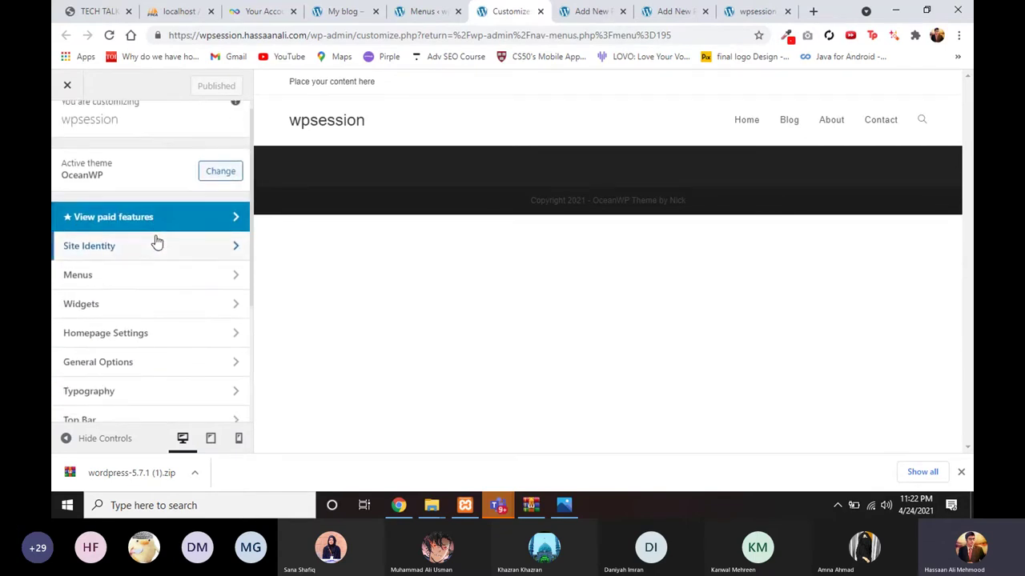
scroll(137, 298, "down", 1)
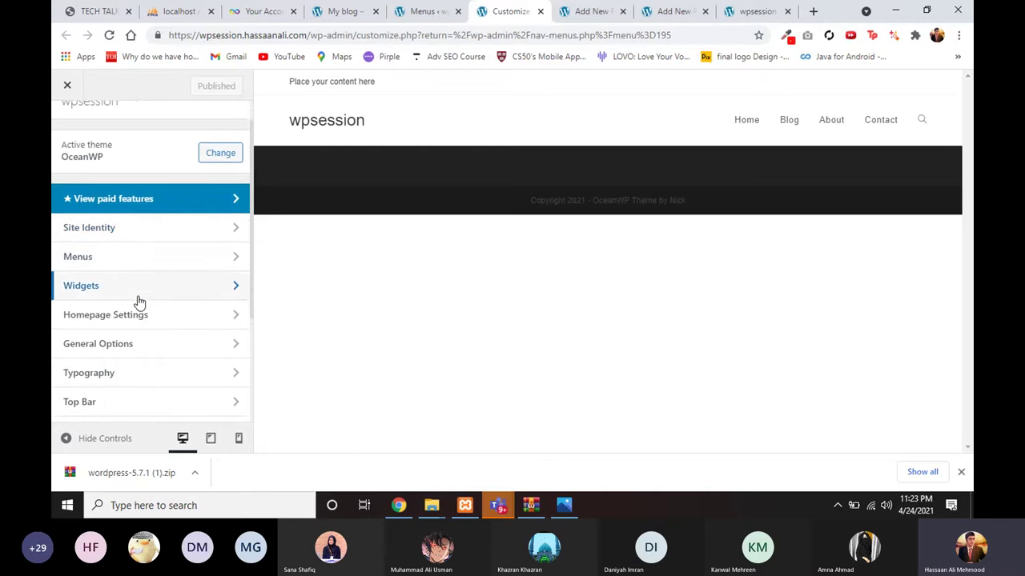
scroll(137, 313, "down", 2)
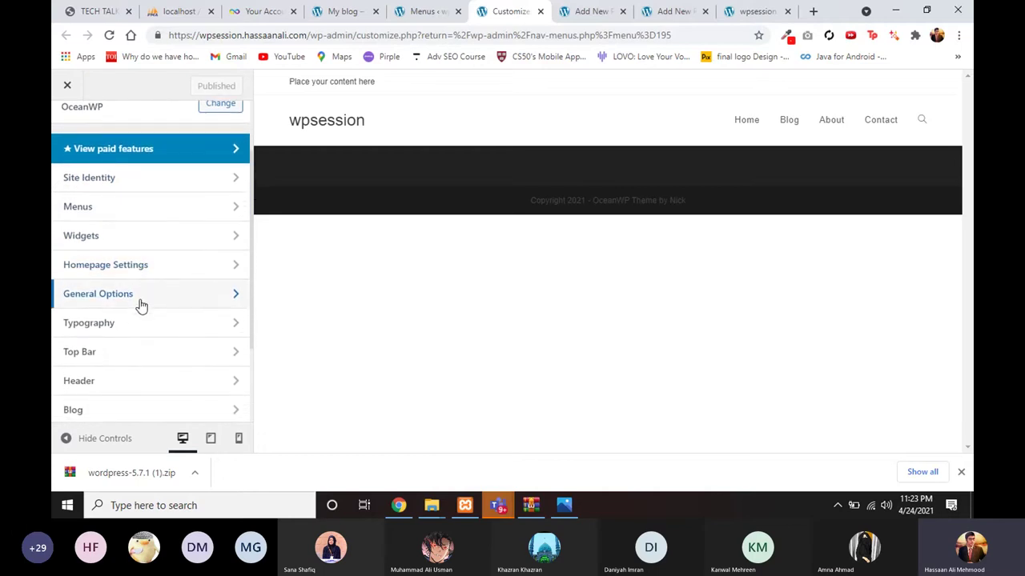
scroll(160, 269, "up", 3)
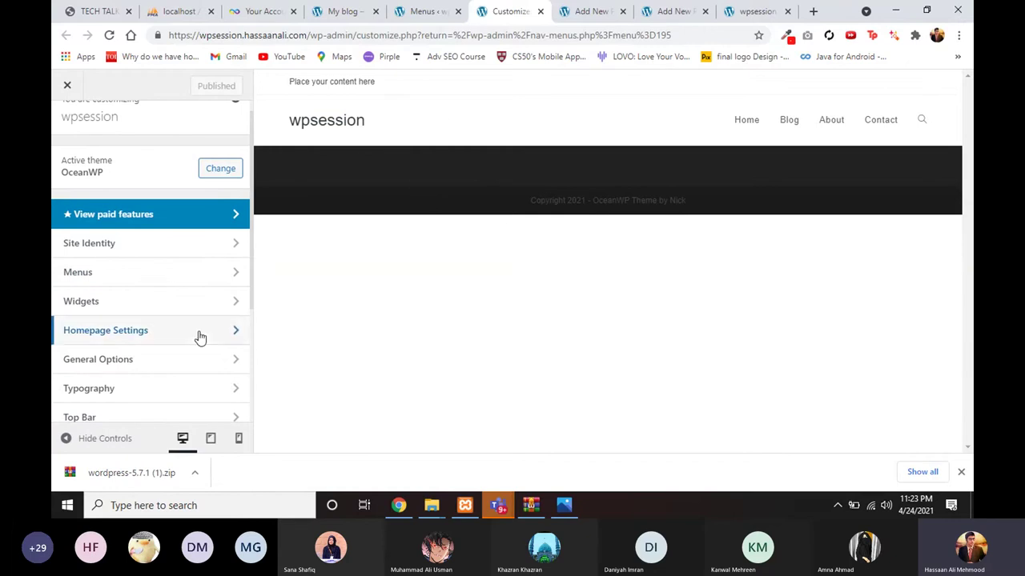
scroll(200, 338, "down", 3)
scroll(200, 338, "down", 1)
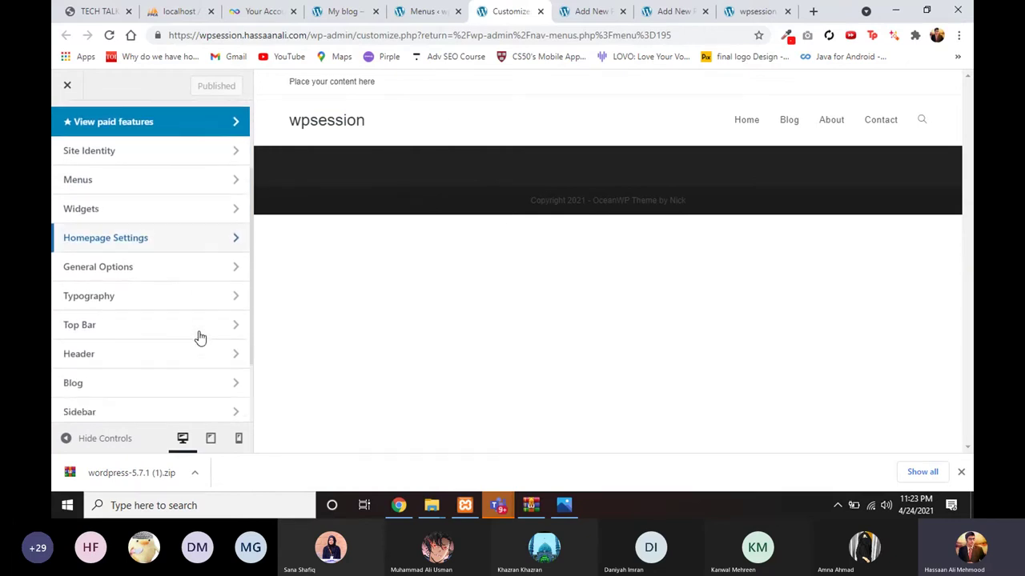
scroll(201, 338, "down", 1)
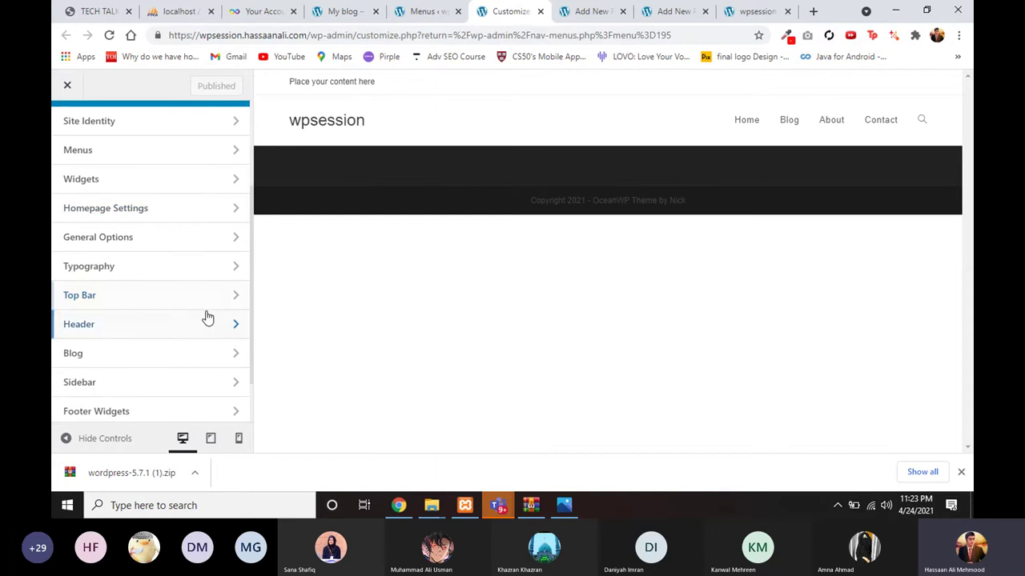
scroll(185, 354, "down", 1)
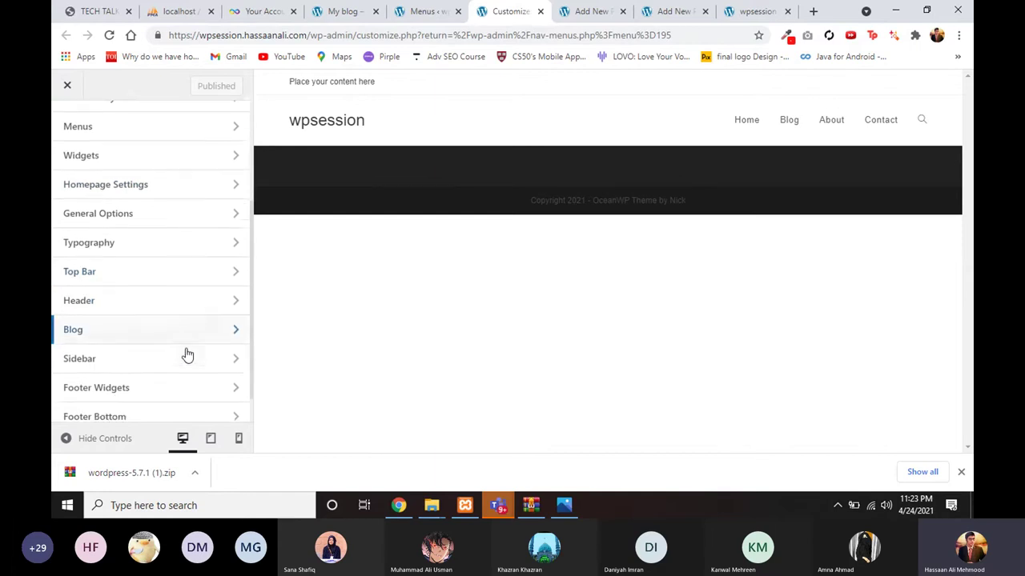
Step: Browse the Header section and locate the top bar placeholder text in the preview
left_click(192, 301)
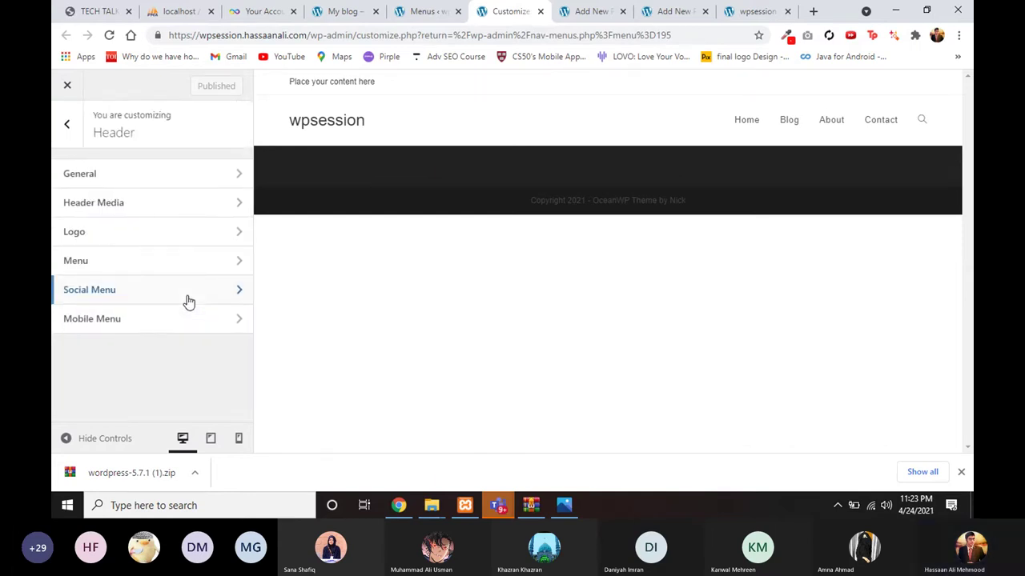
left_click(67, 124)
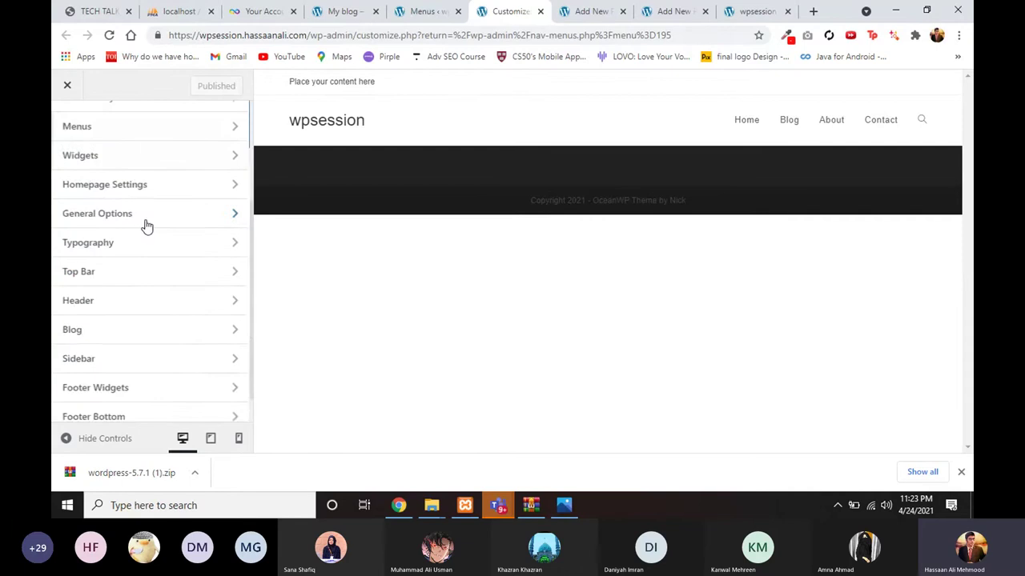
scroll(147, 226, "up", 2)
scroll(146, 226, "down", 2)
scroll(147, 226, "down", 2)
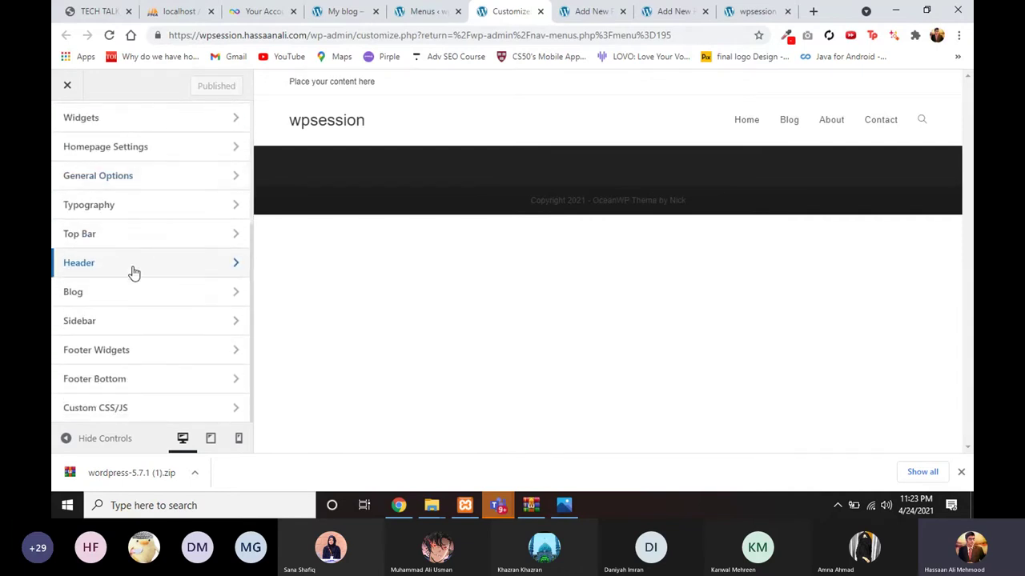
left_click(132, 269)
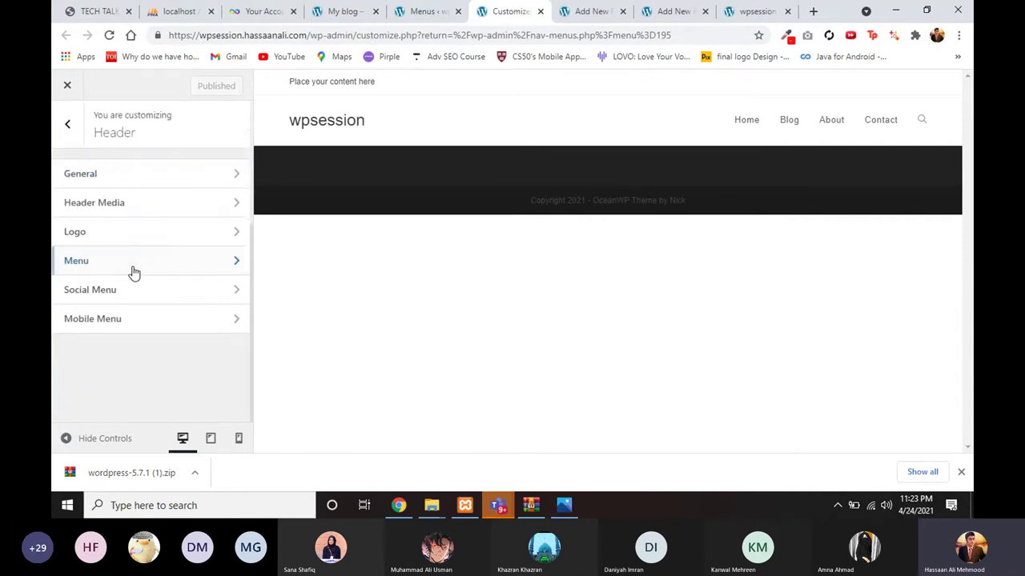
left_click(67, 125)
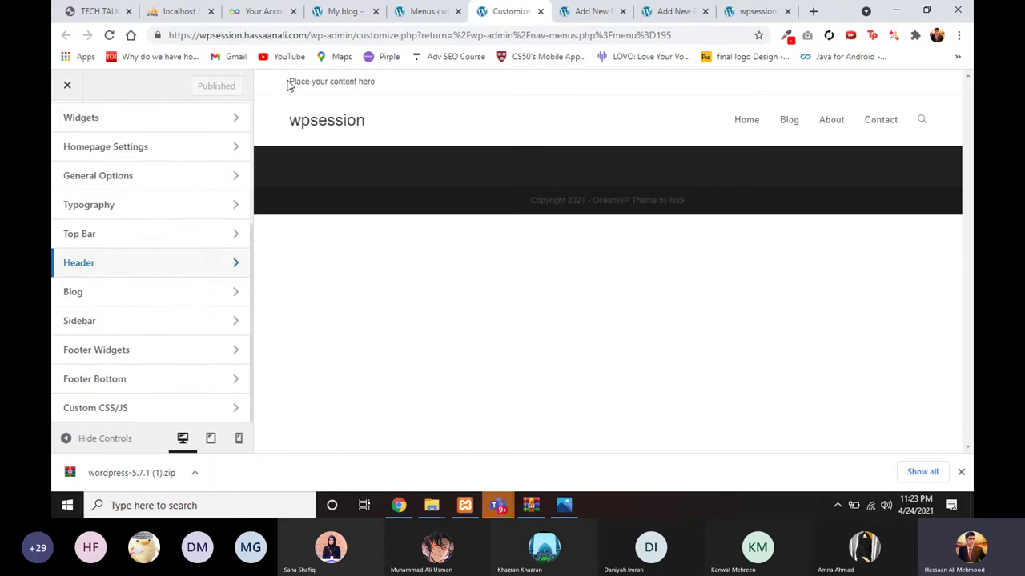
left_click_drag(290, 85, 377, 93)
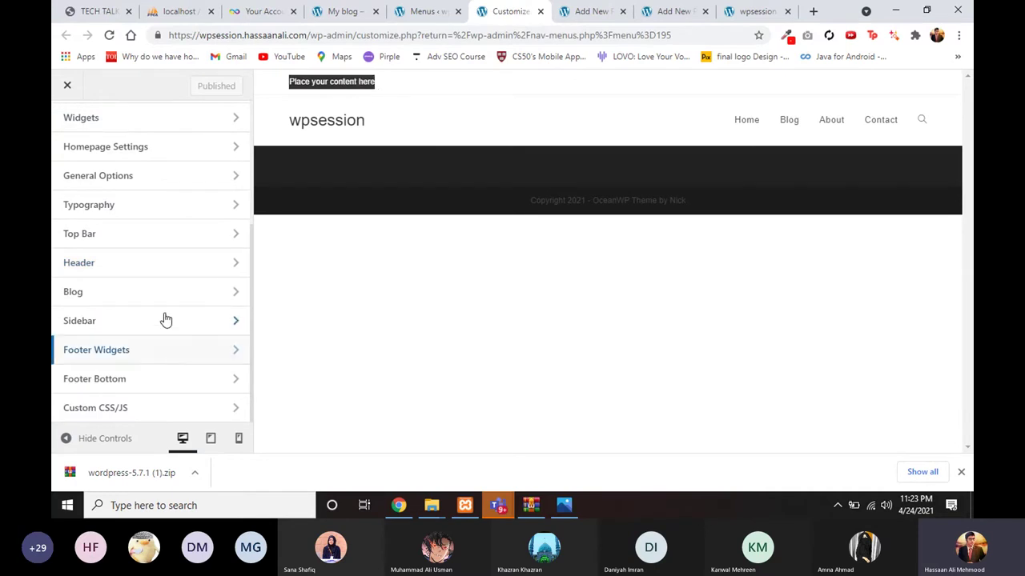
Step: Uncheck Enable Top Bar under Top Bar > General, then open Header > General
left_click(160, 236)
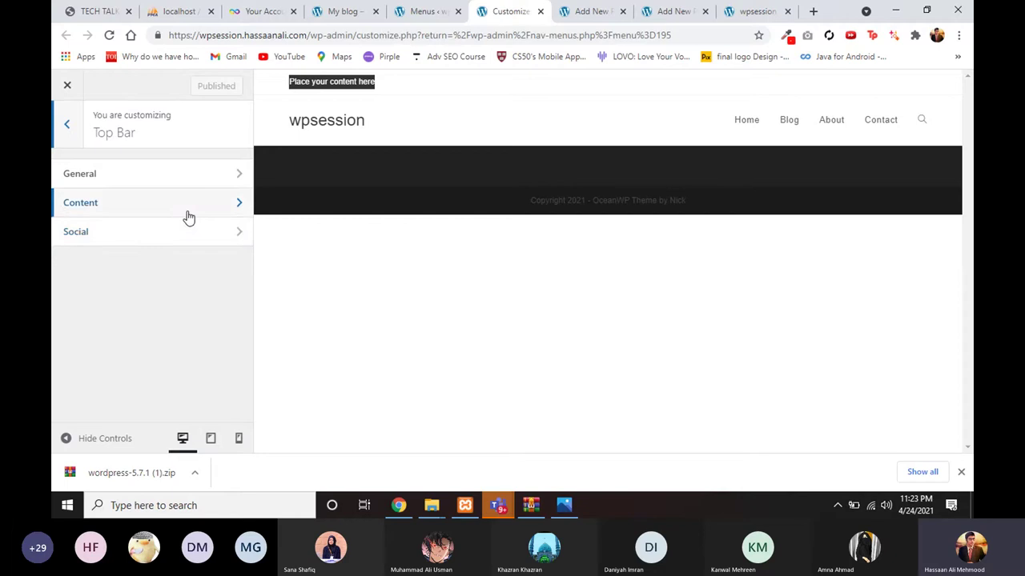
left_click(187, 218)
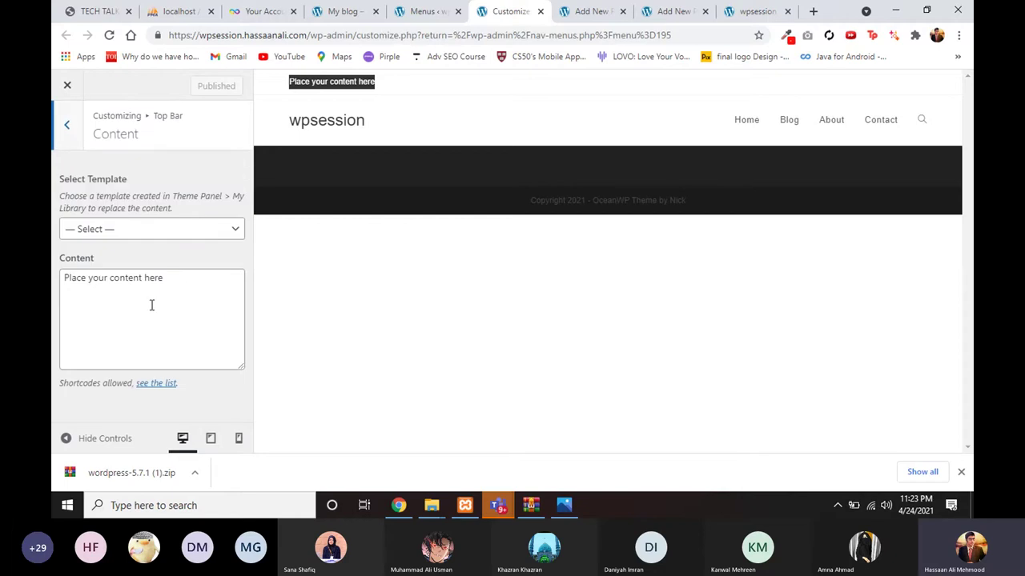
left_click(70, 130)
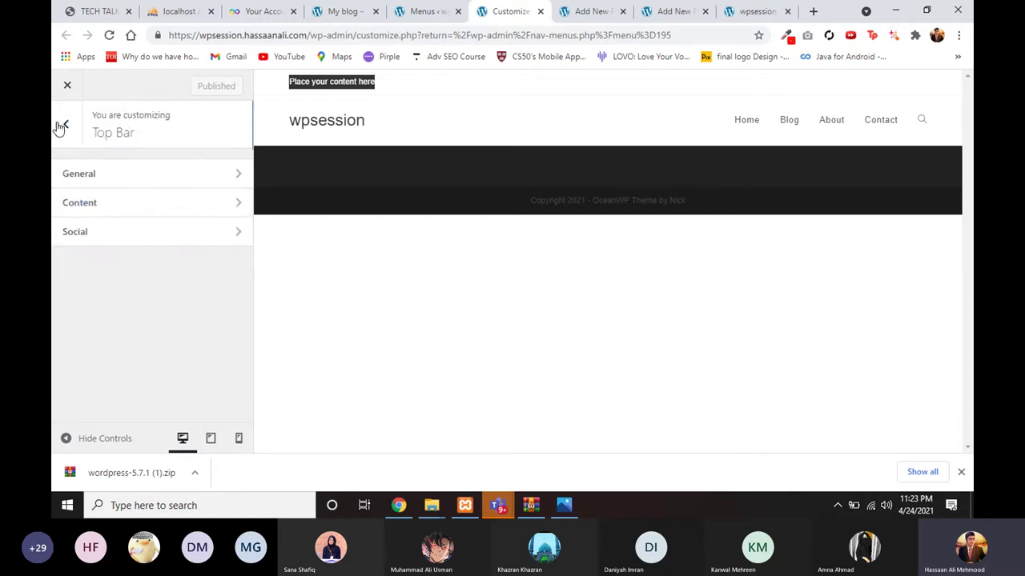
left_click(85, 176)
left_click(75, 175)
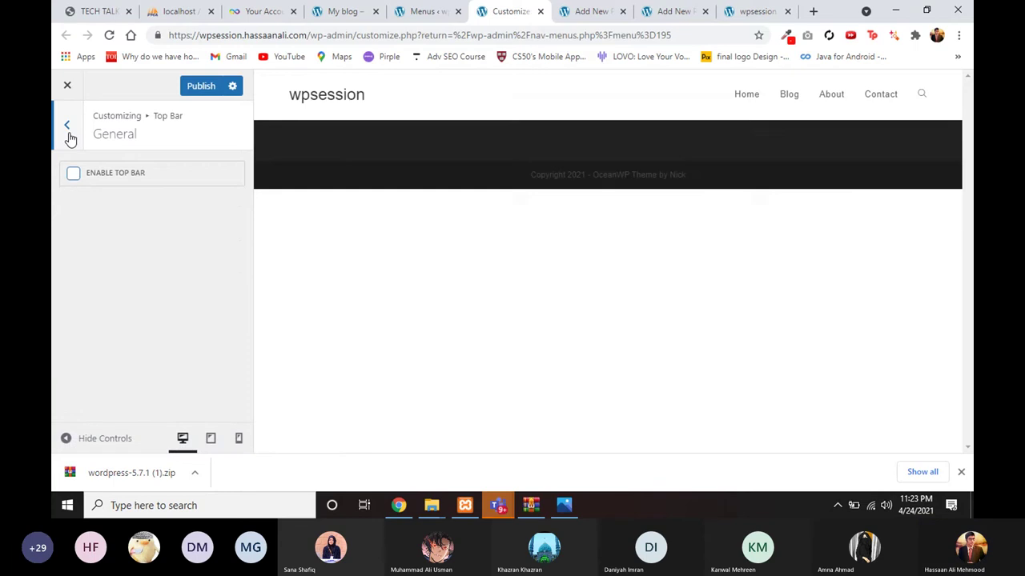
left_click(69, 127)
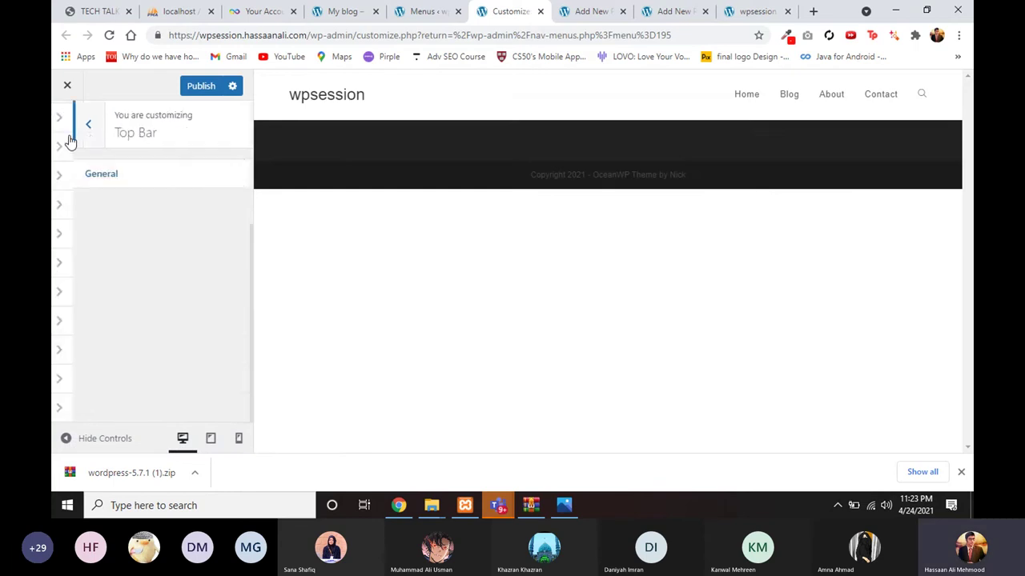
left_click(68, 126)
left_click(102, 272)
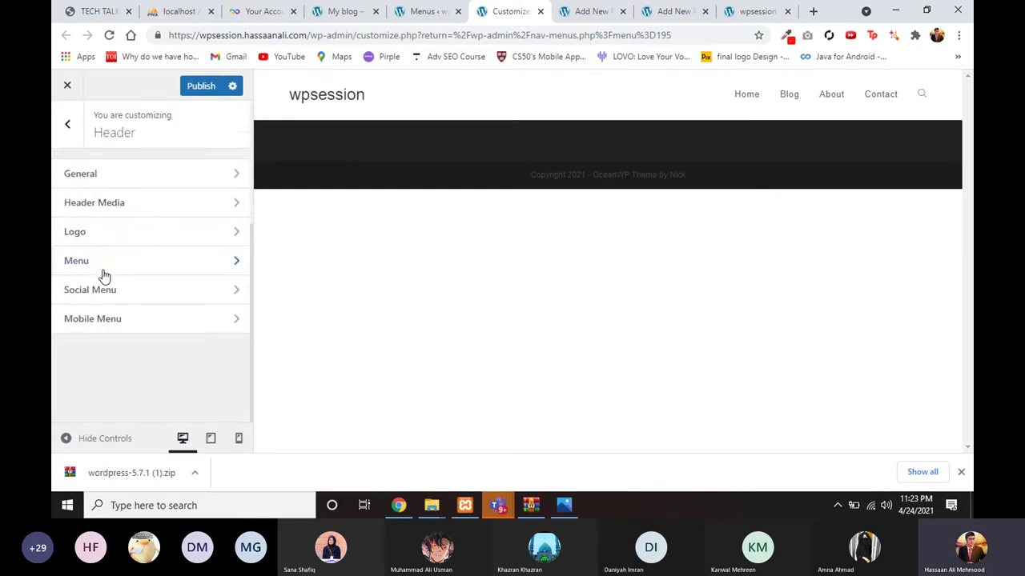
left_click(156, 184)
Step: Copy colour code #13307a from info.txt in the imgs folder, then hide Notepad and Explorer
left_click(368, 6)
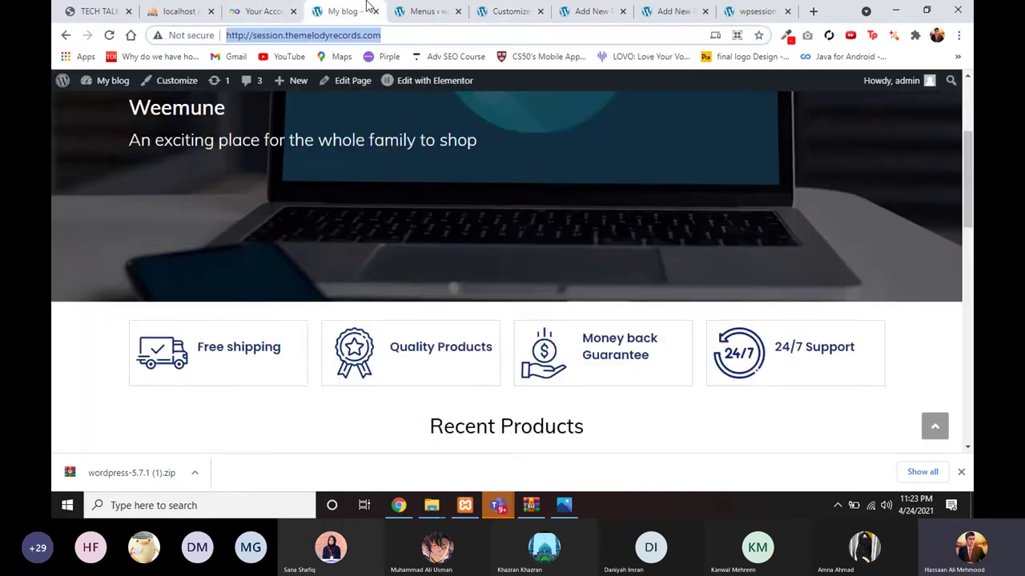
scroll(416, 298, "up", 3)
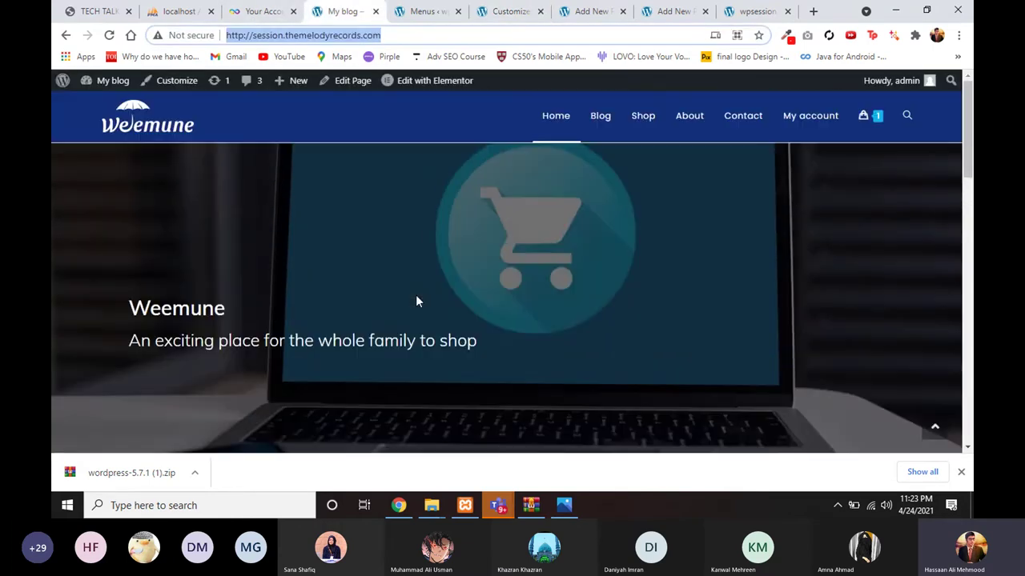
left_click(362, 128)
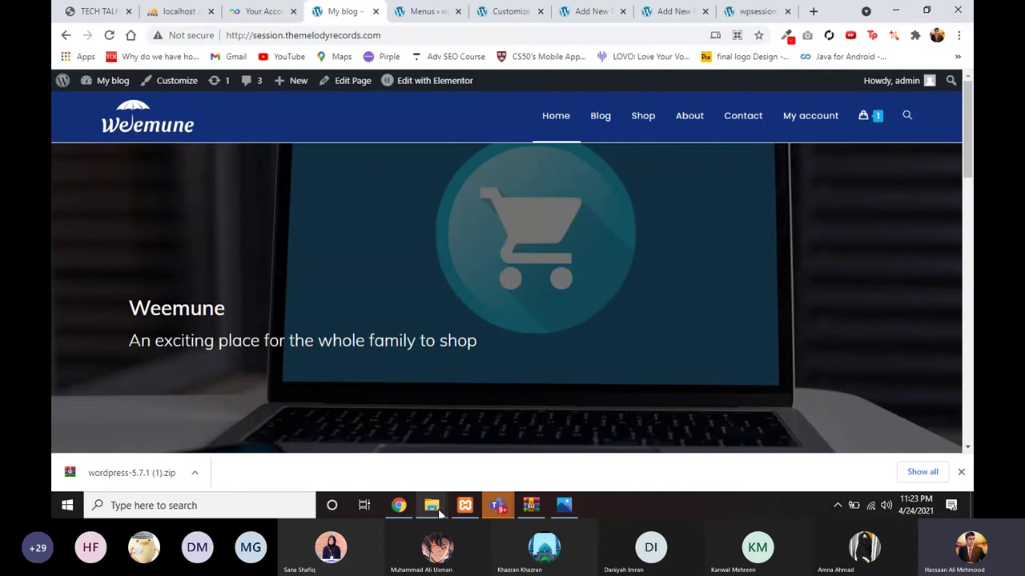
mouse_move(439, 513)
left_click(468, 455)
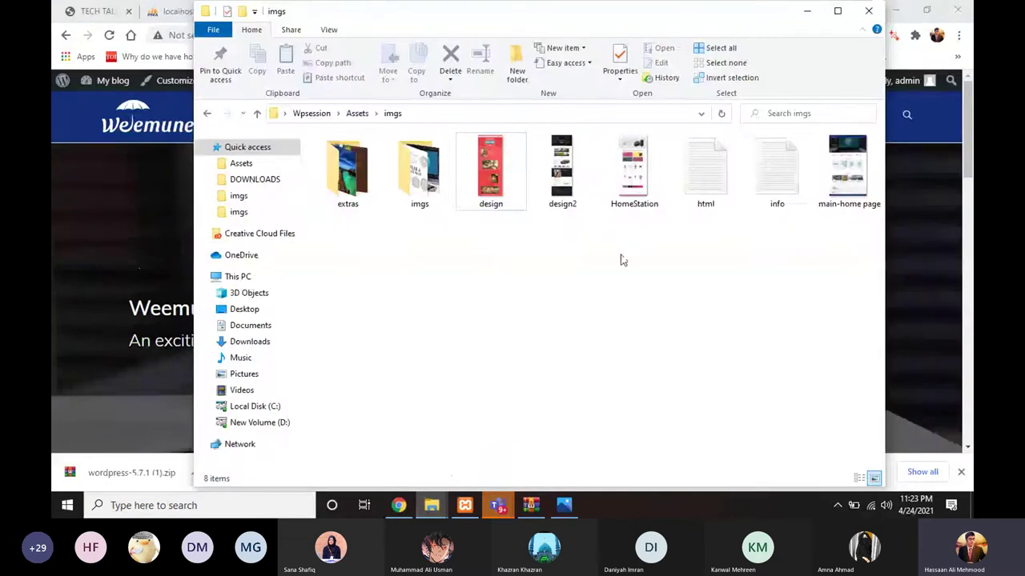
left_click(753, 192)
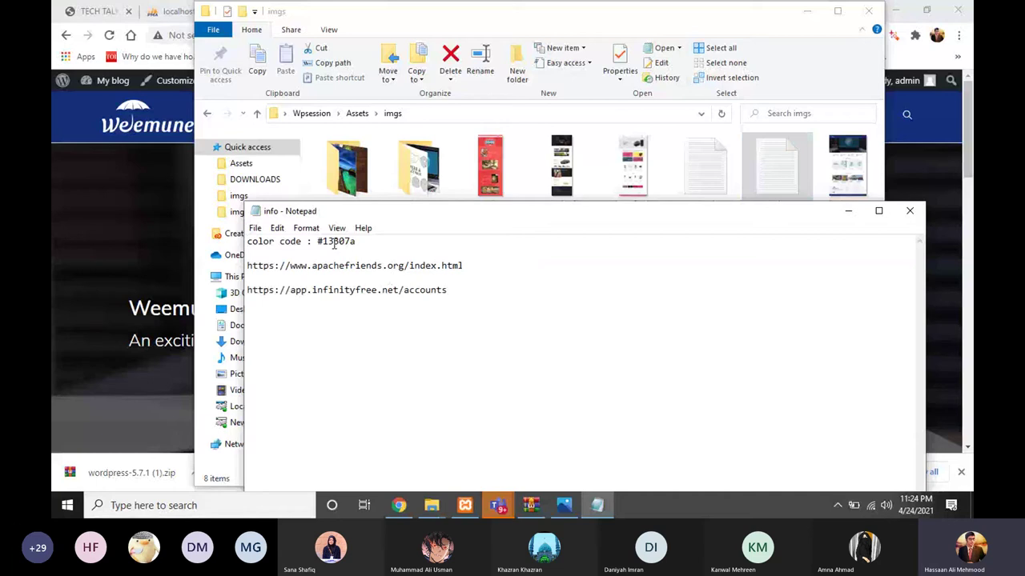
left_click_drag(318, 241, 365, 244)
key("ctrl+c")
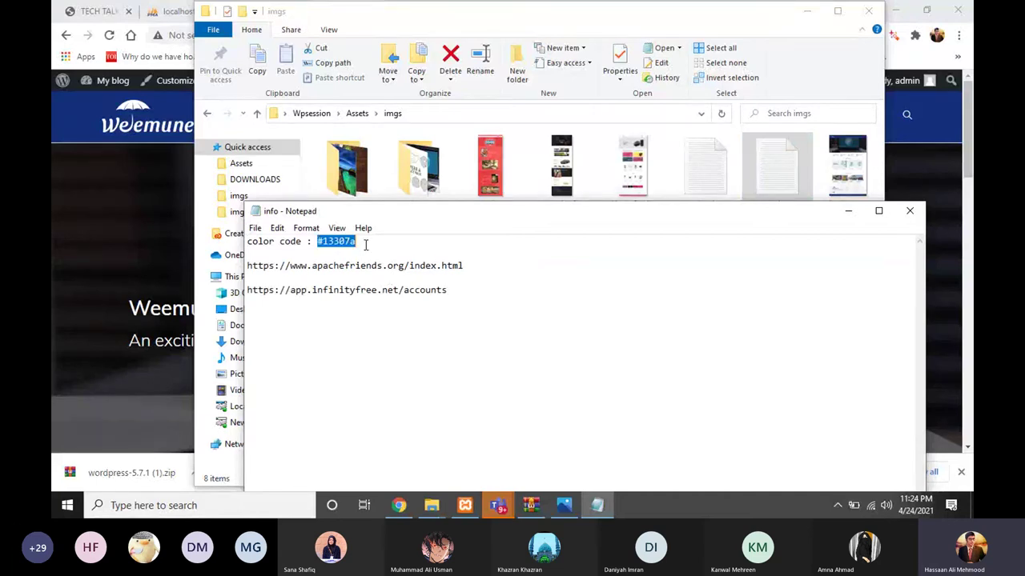
left_click(847, 211)
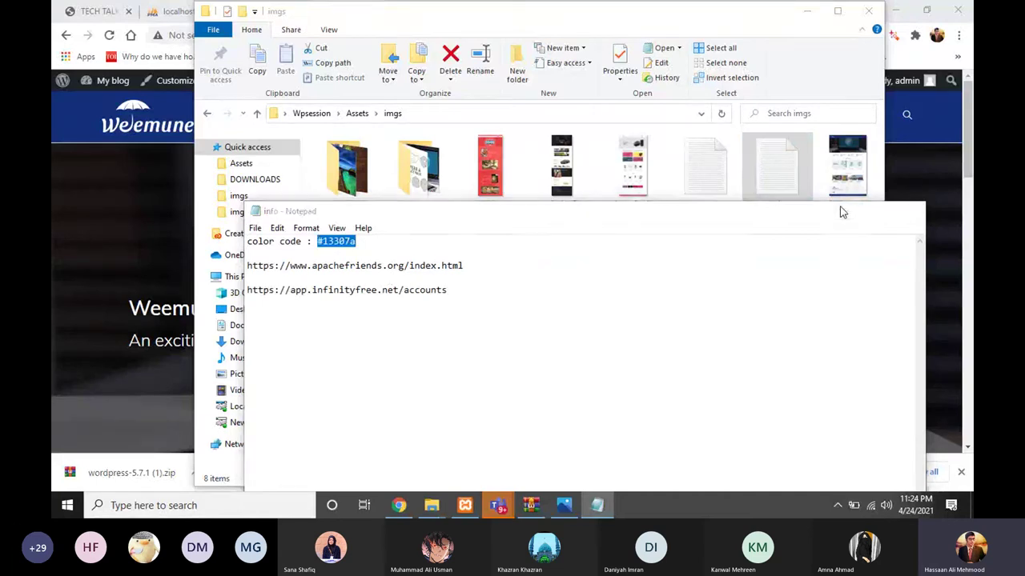
left_click(807, 10)
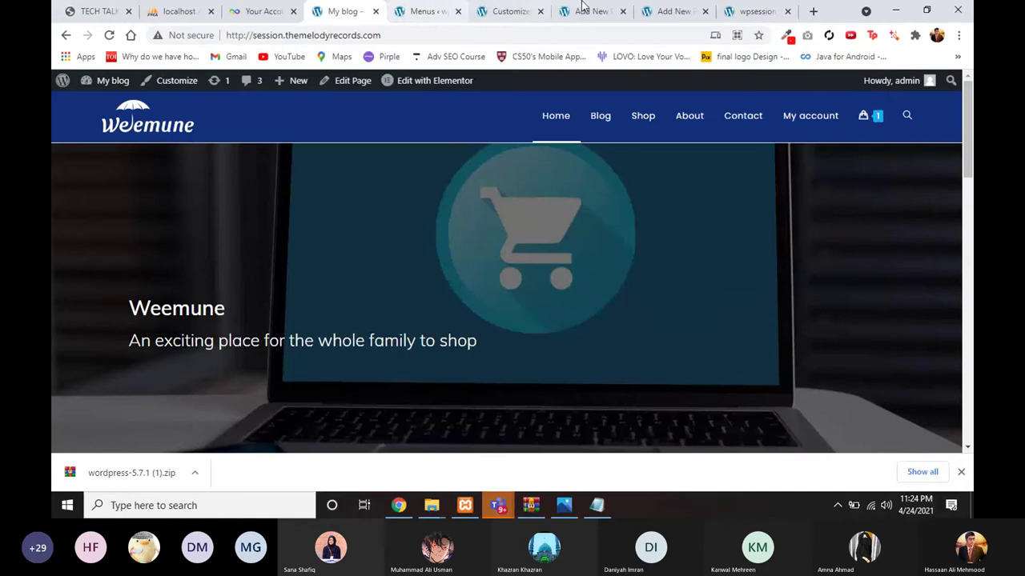
Step: Set the header background colour to the pasted dark blue #13307a
left_click(519, 10)
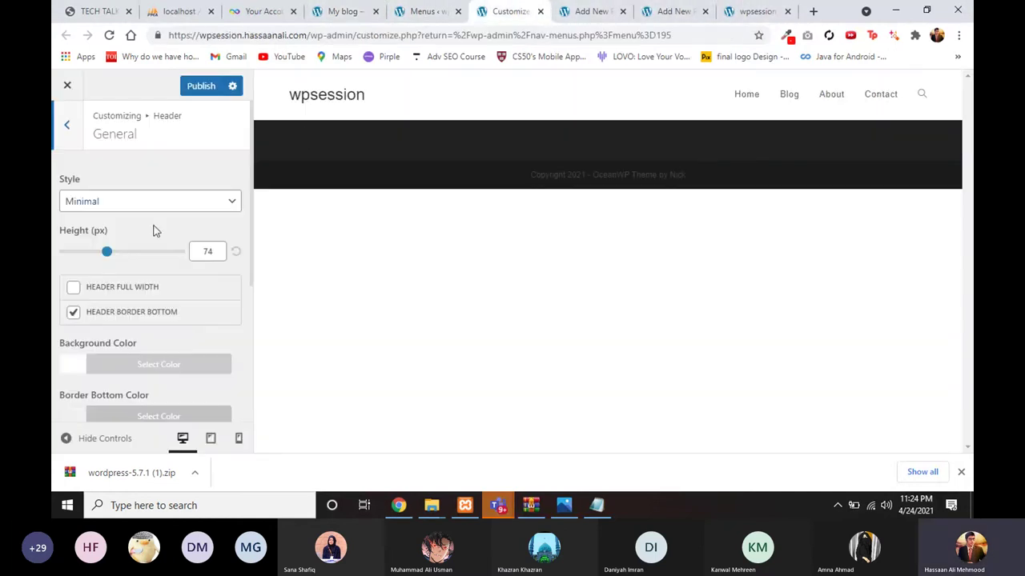
scroll(147, 240, "down", 2)
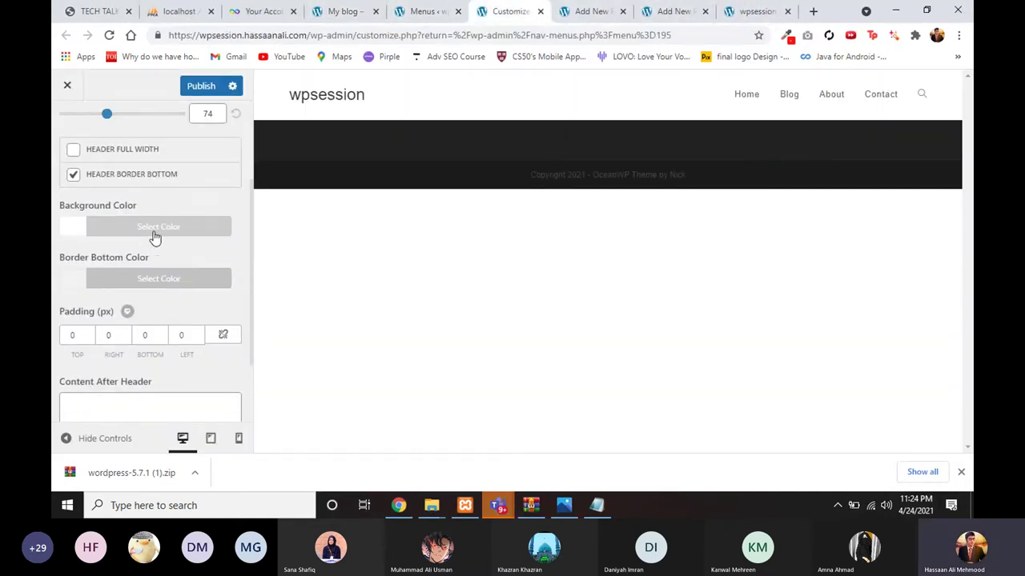
left_click(191, 233)
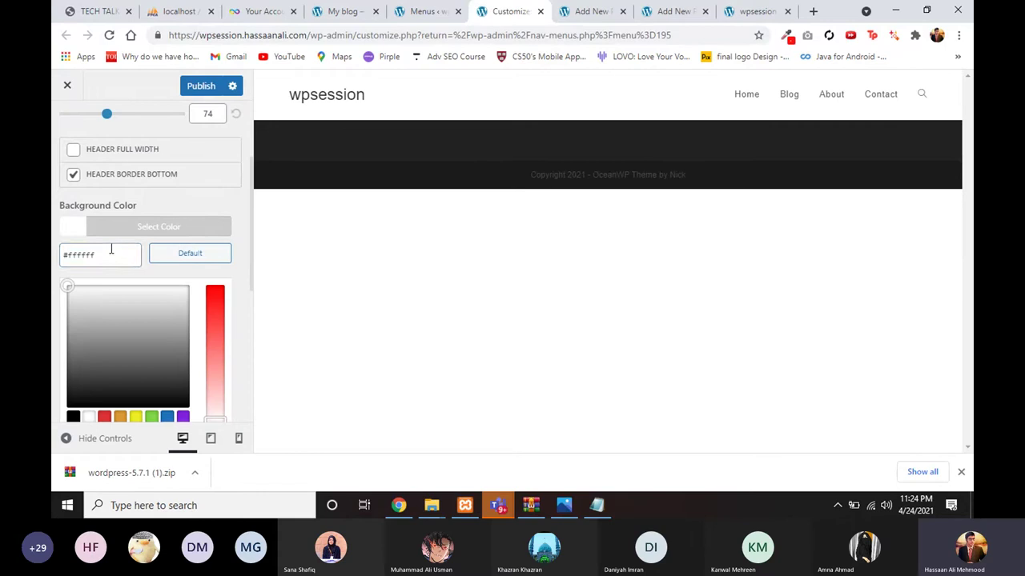
left_click_drag(111, 251, 66, 254)
left_click(58, 264)
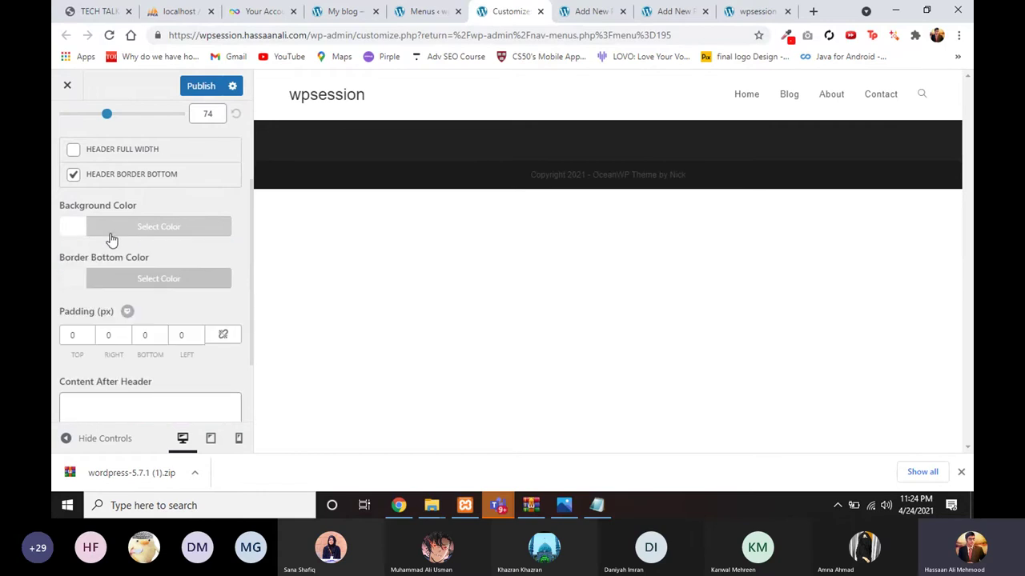
left_click(109, 232)
double_click(81, 249)
key("ctrl+v")
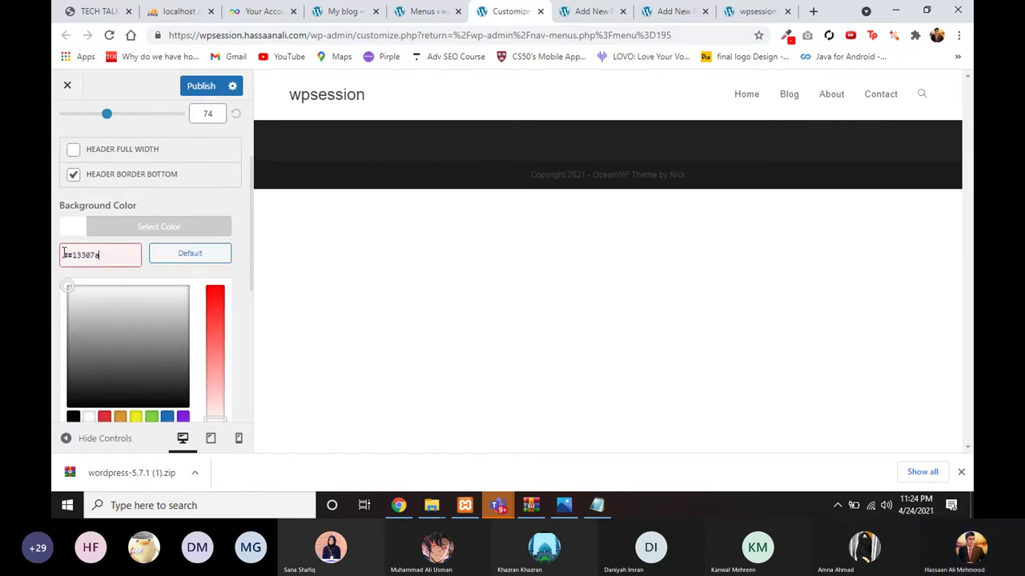
left_click(67, 255)
key("BackSpace")
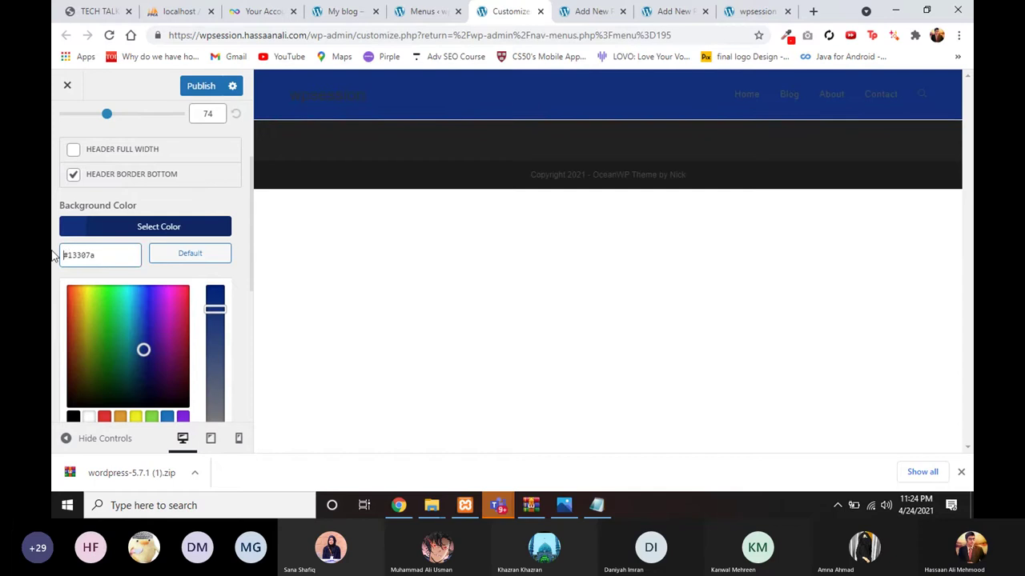
left_click(192, 227)
scroll(177, 313, "down", 1)
scroll(176, 315, "up", 1)
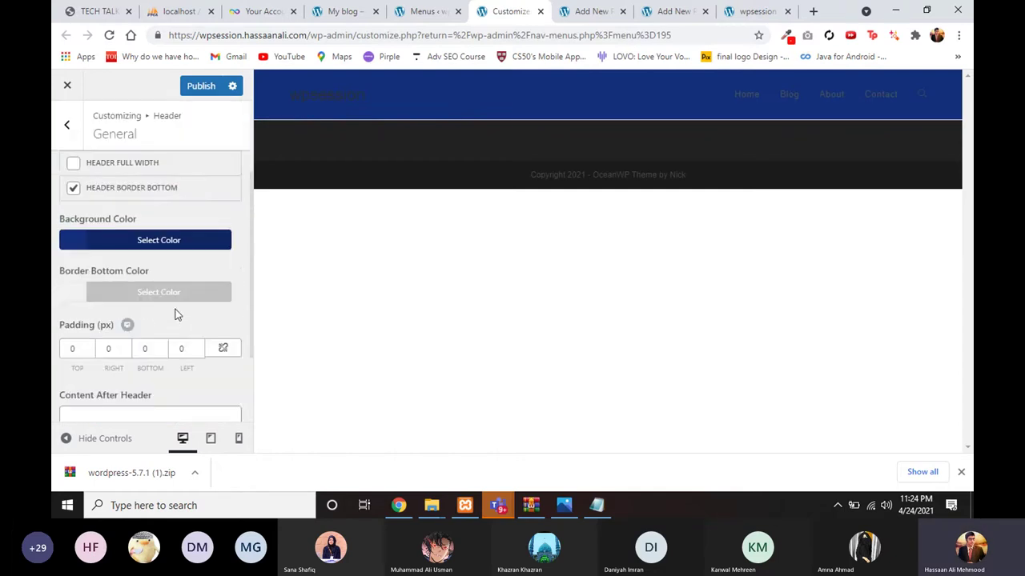
scroll(177, 315, "up", 1)
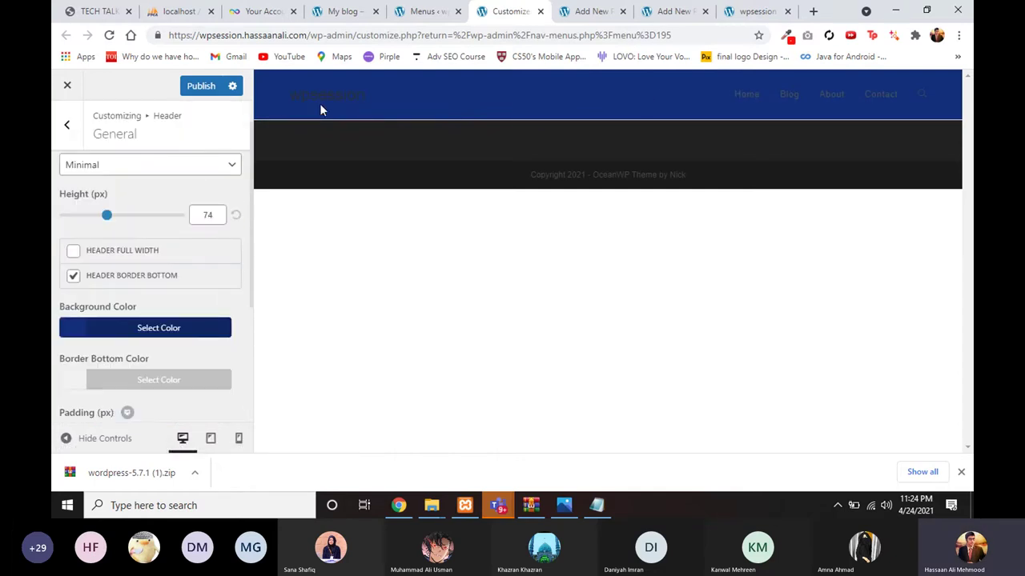
scroll(120, 224, "up", 1)
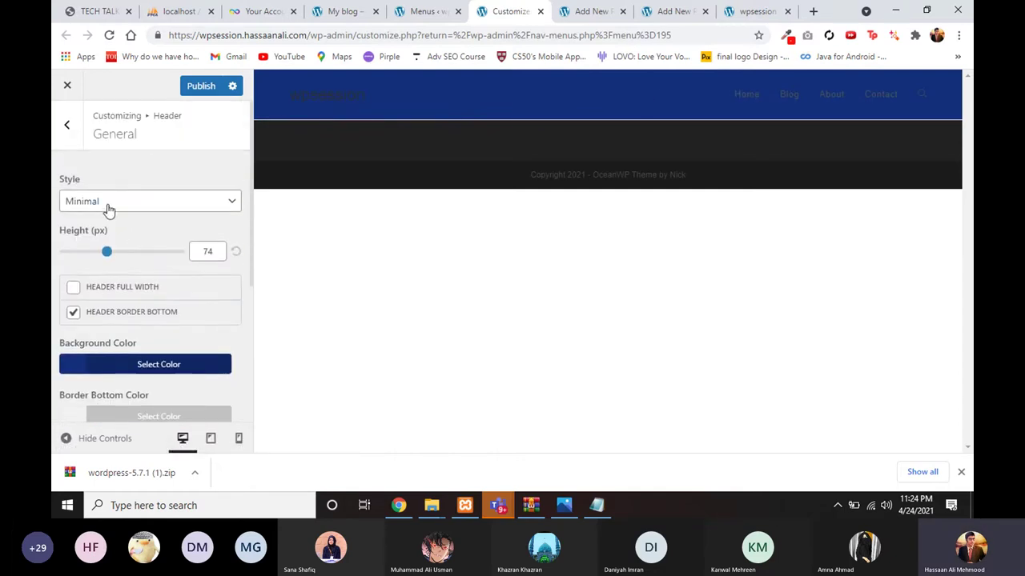
Step: Set the header menu link colour to light grey #dbdbdb
left_click(67, 128)
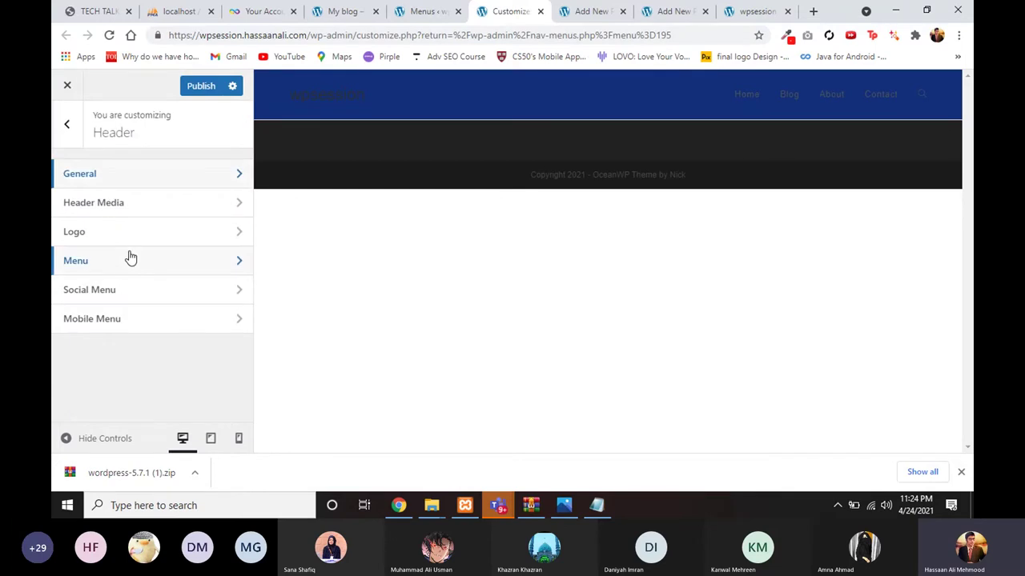
left_click(130, 257)
scroll(139, 293, "down", 5)
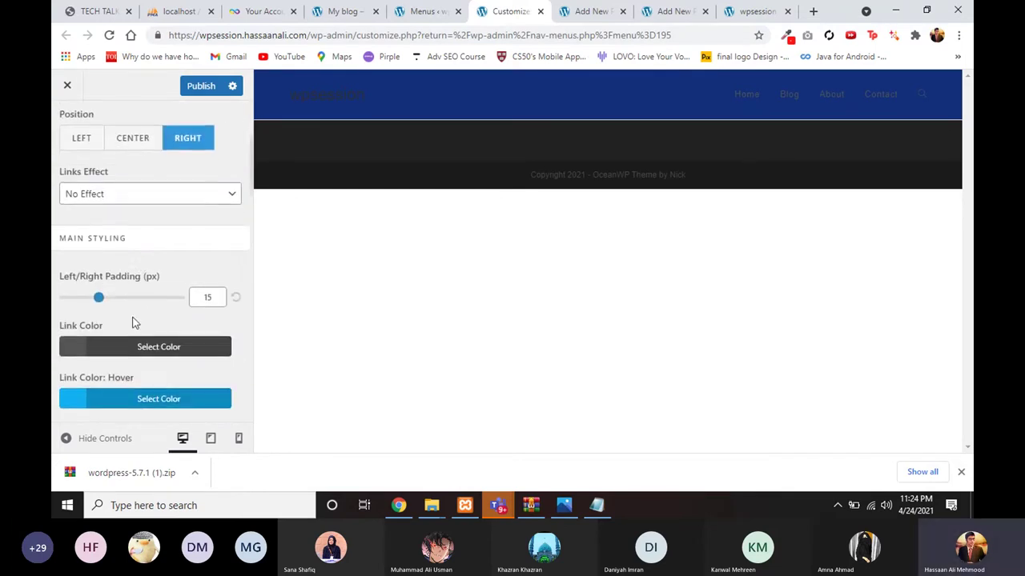
left_click(128, 287)
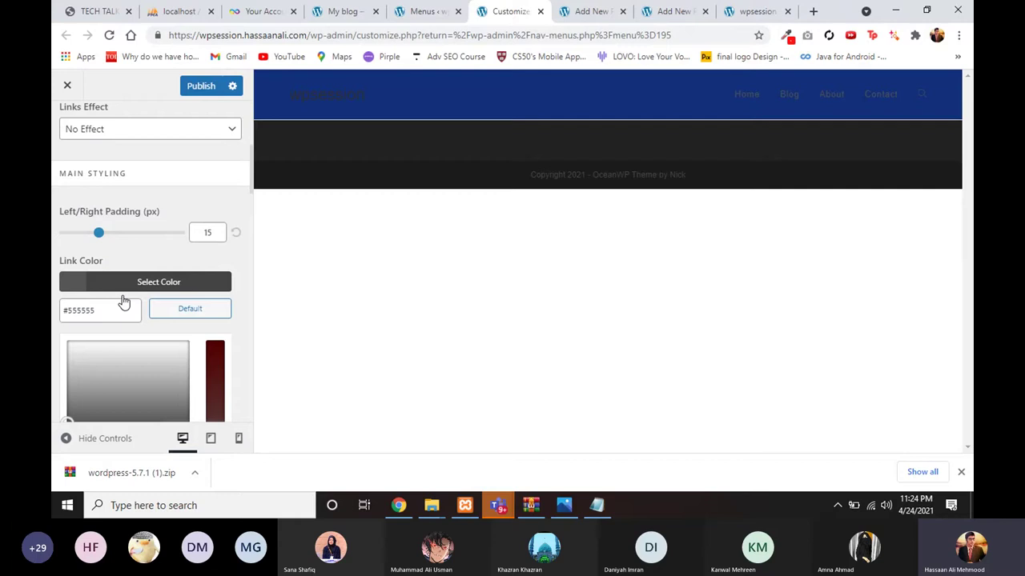
left_click(104, 358)
left_click(56, 335)
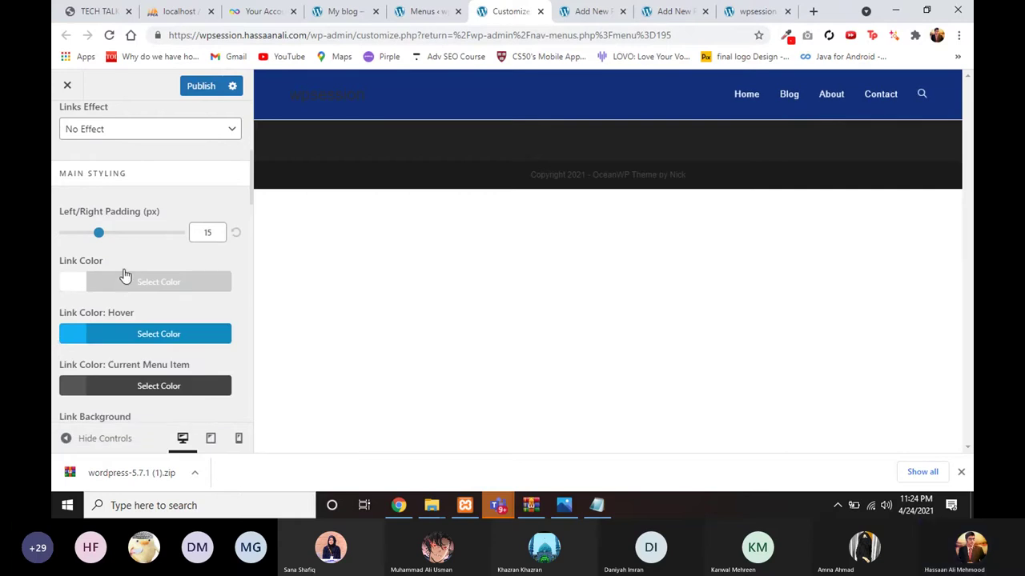
scroll(128, 244, "up", 1)
scroll(130, 244, "up", 3)
Step: Navigate back through the Customizer to the header's Logo settings
left_click(68, 125)
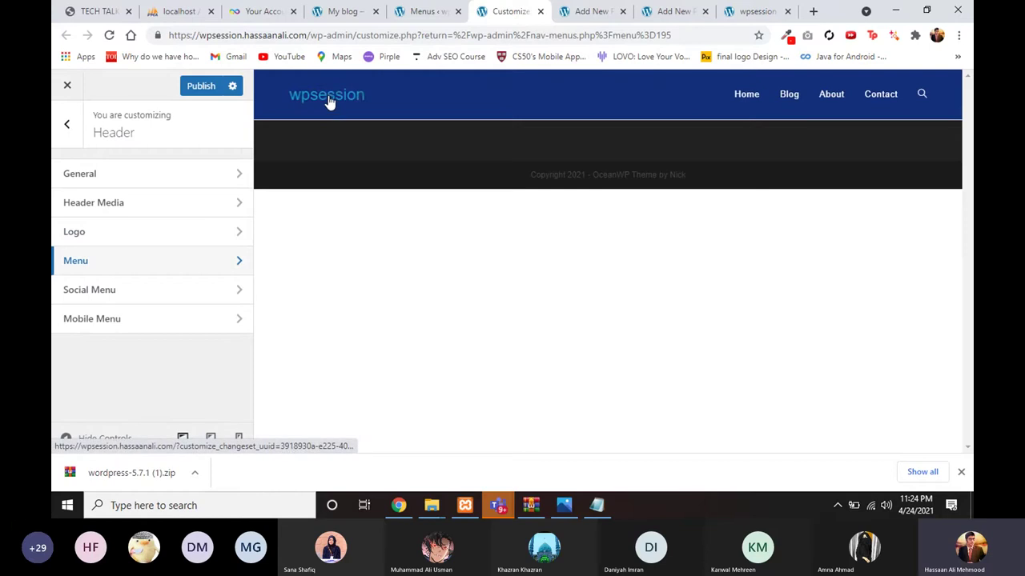
left_click(66, 126)
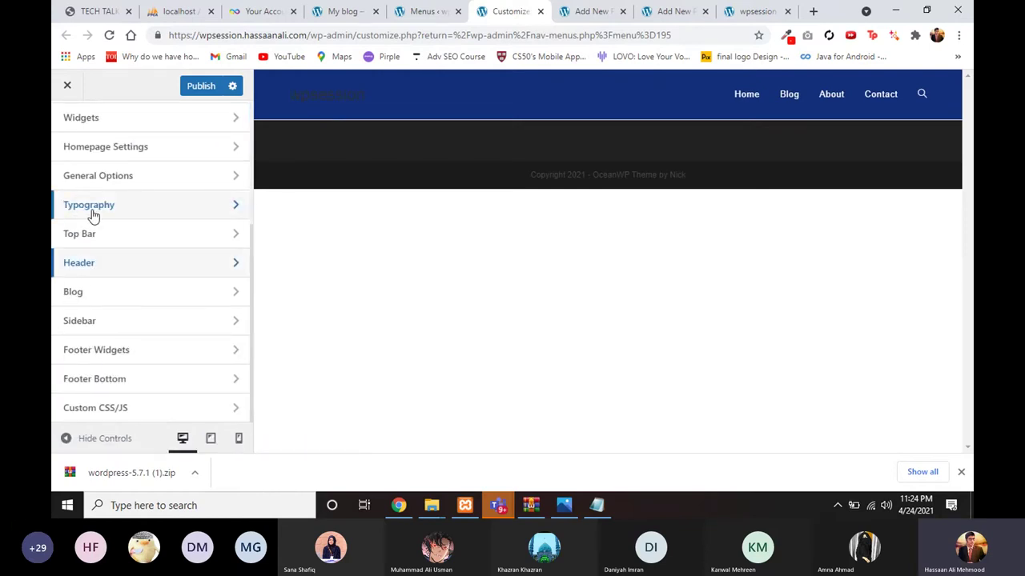
scroll(94, 218, "up", 3)
scroll(102, 295, "down", 3)
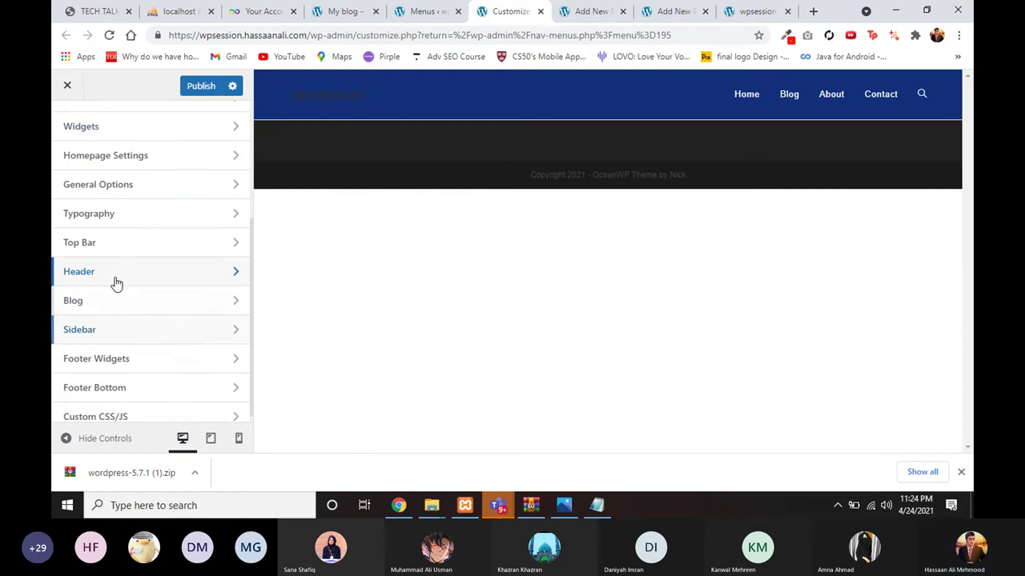
scroll(114, 282, "up", 1)
left_click(115, 296)
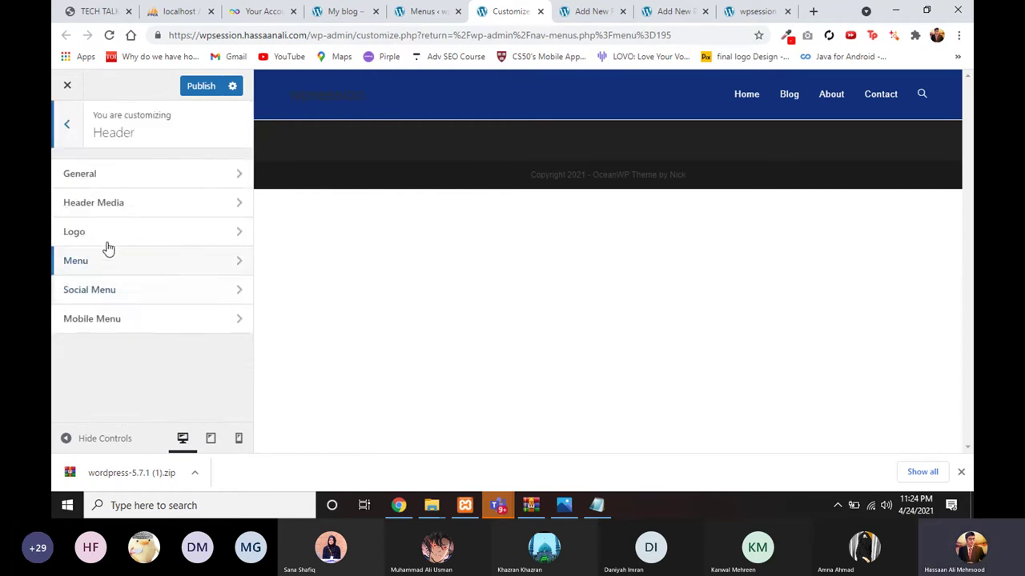
left_click(106, 243)
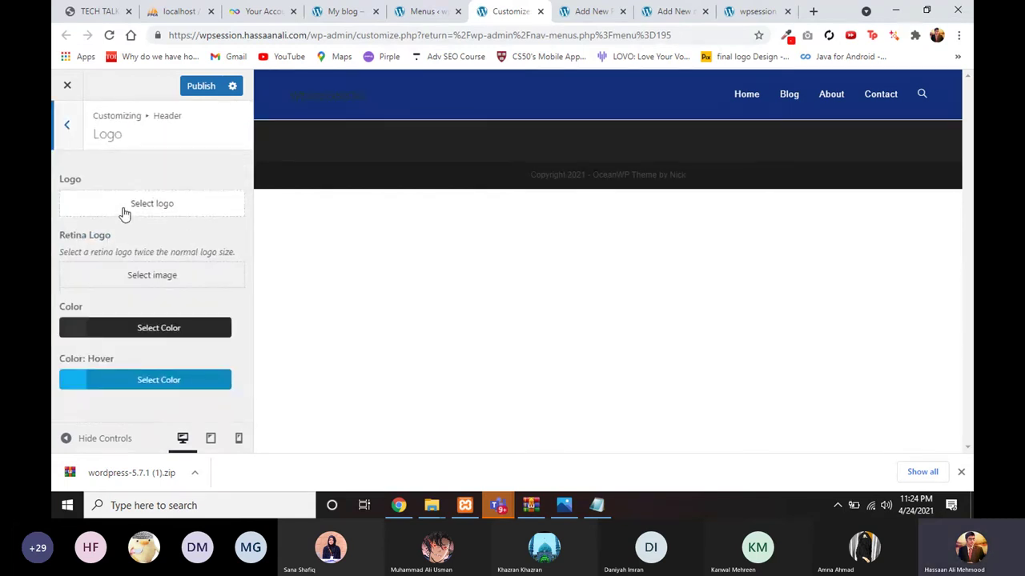
Step: Upload the seven images from Assets\imgs\imgs, including logo1 and logo2, to the Media Library
left_click(125, 213)
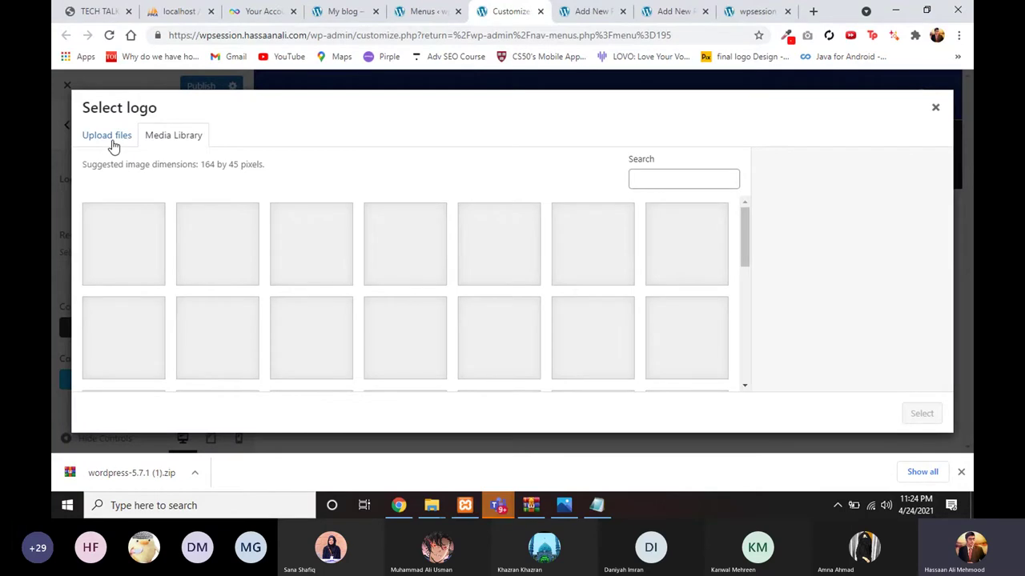
left_click(114, 140)
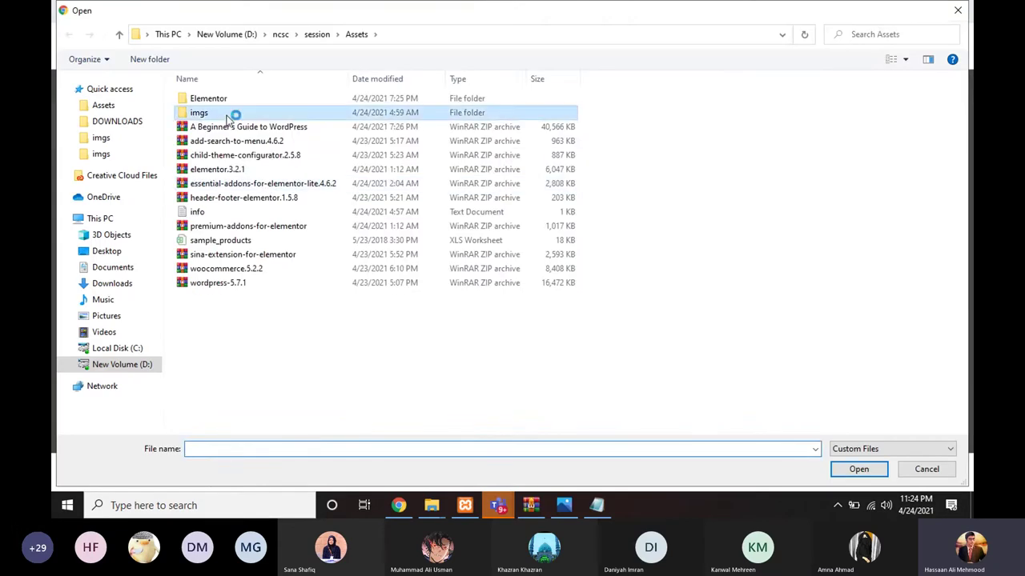
double_click(237, 109)
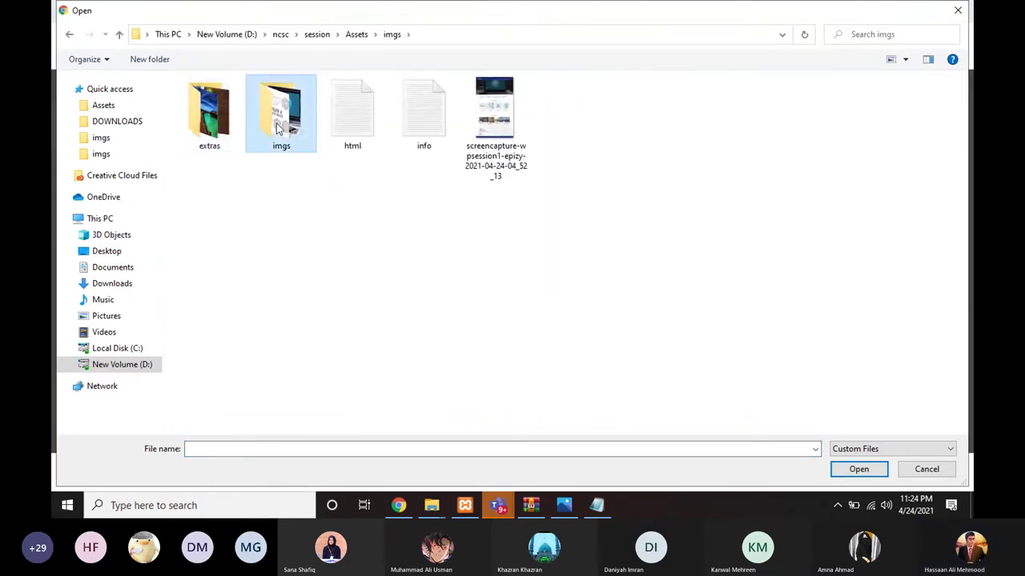
double_click(274, 129)
left_click(210, 116)
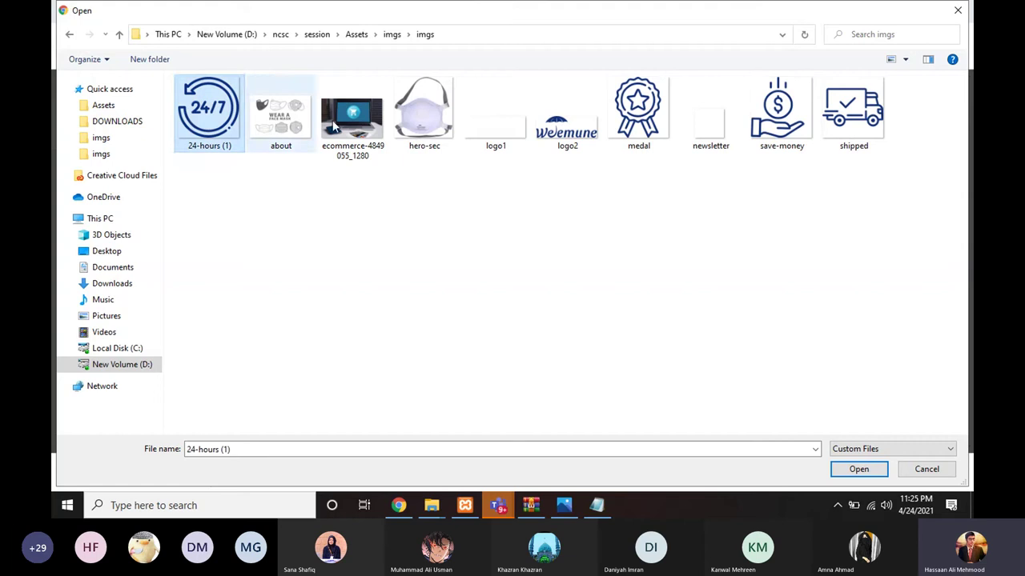
left_click(376, 120, "ctrl")
left_click(503, 120, "ctrl")
left_click(570, 120, "ctrl")
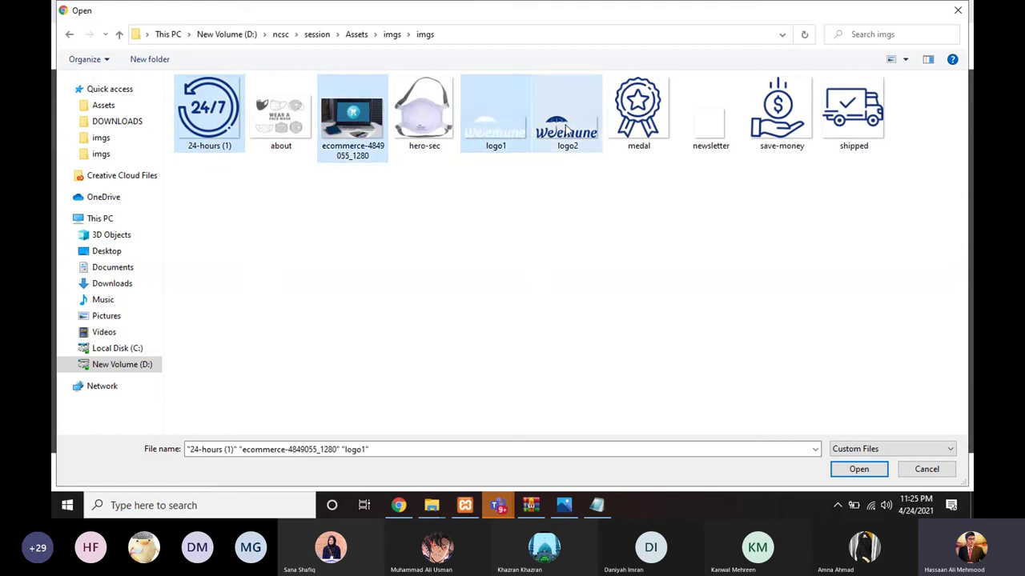
left_click(650, 122, "ctrl")
left_click(786, 138, "ctrl")
left_click(880, 133, "ctrl")
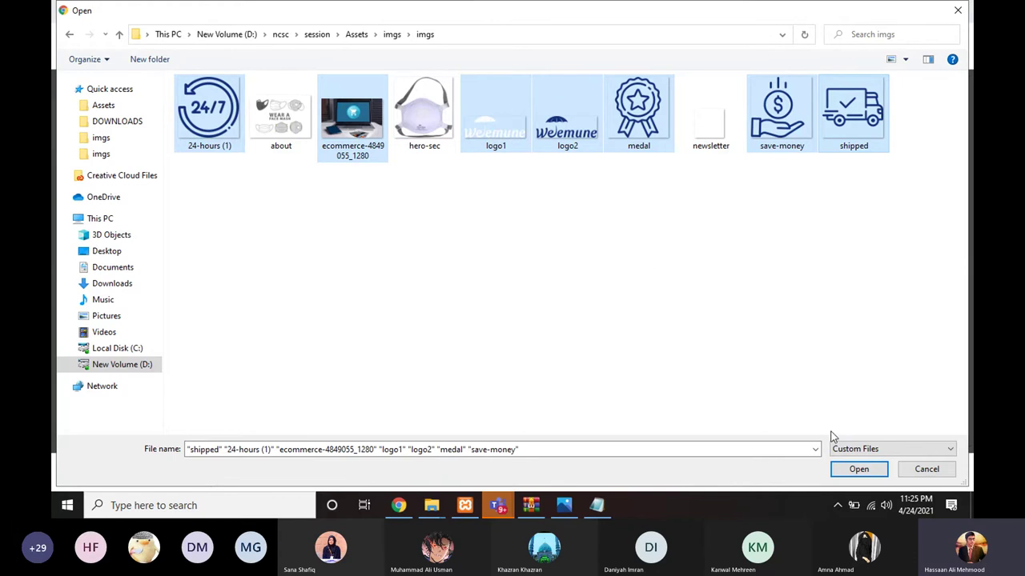
left_click(853, 469)
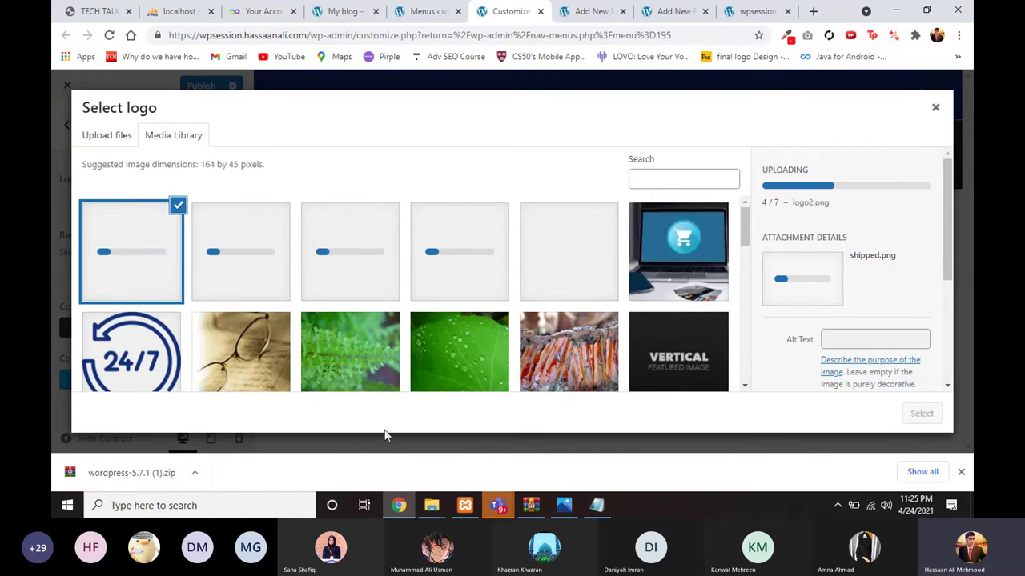
Step: Set logo1, the white Weemune wordmark, as the header logo without cropping
scroll(485, 393, "down", 1)
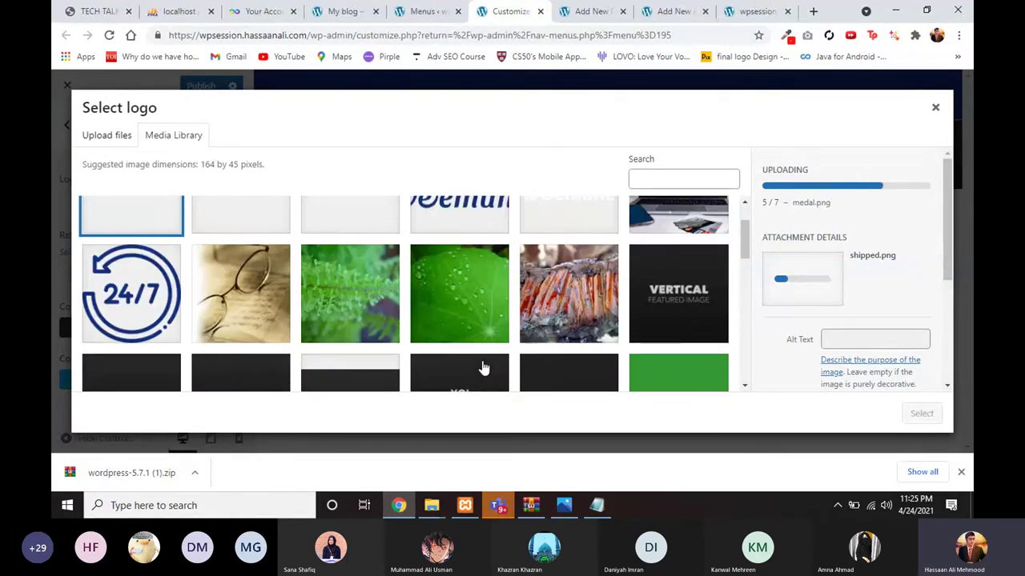
scroll(482, 366, "up", 1)
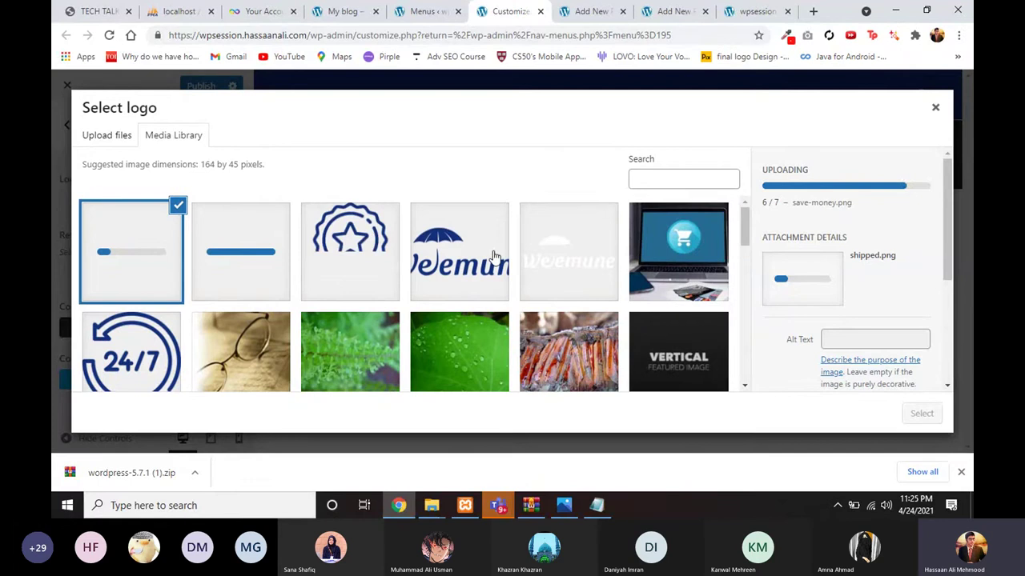
left_click(546, 258)
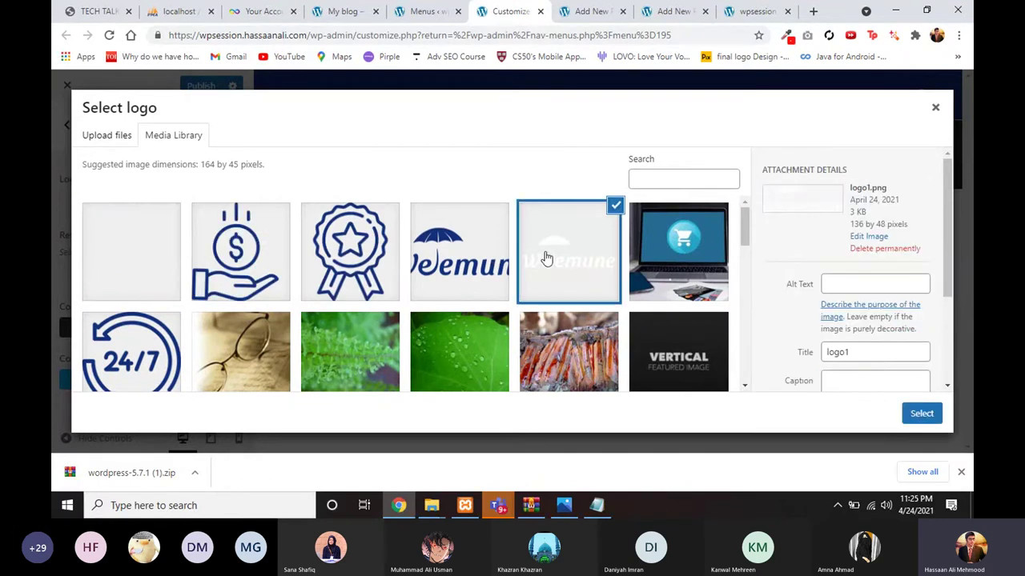
left_click(472, 272)
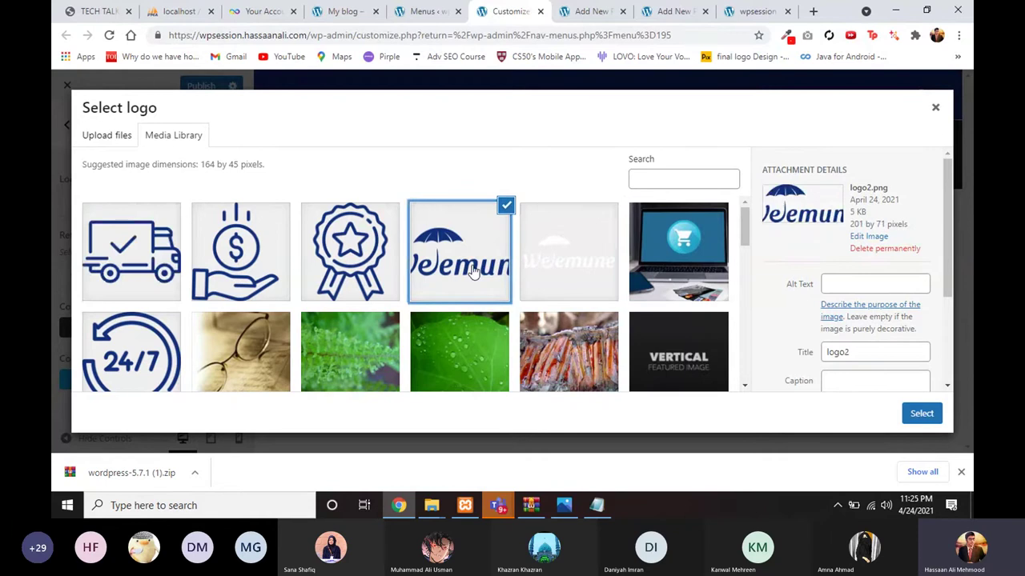
left_click(528, 261)
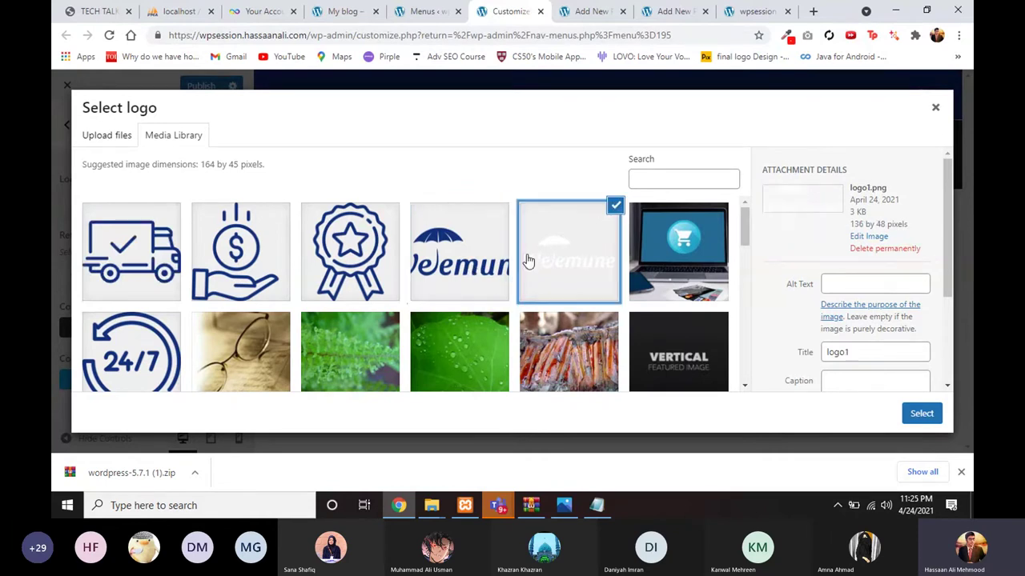
left_click(917, 414)
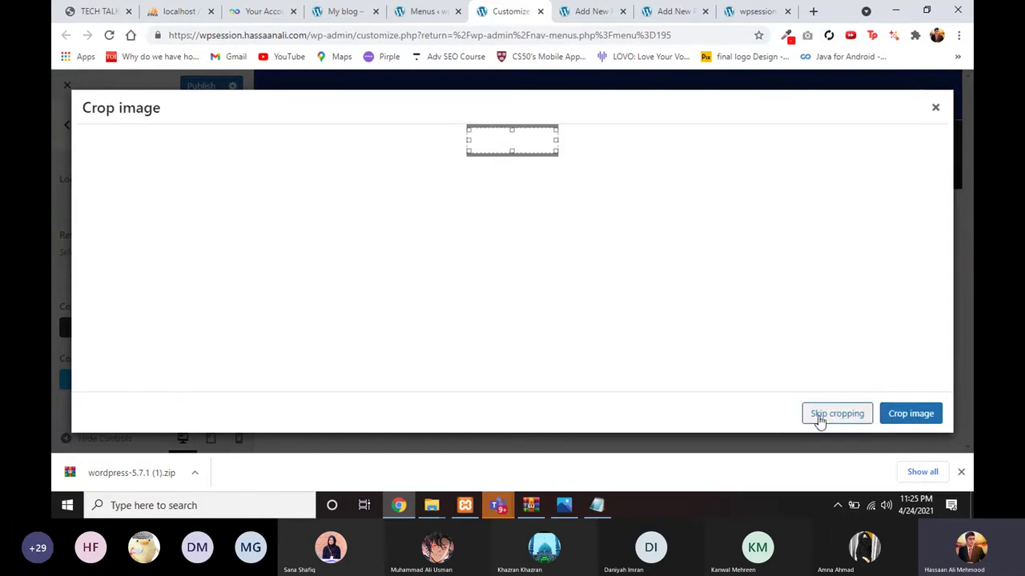
left_click(819, 418)
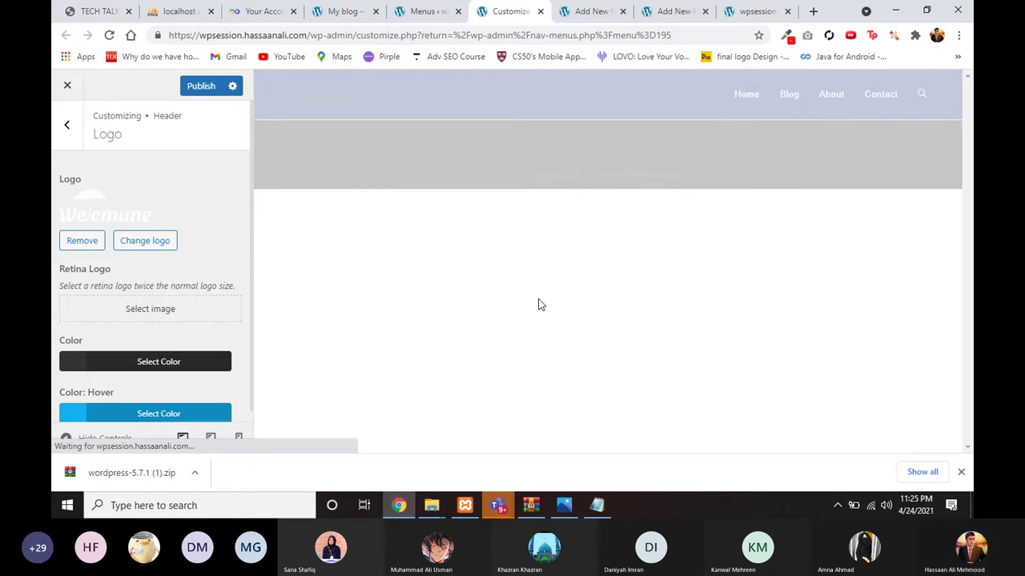
Step: Leave the Logo panel and publish the Customizer changes with the new Weemune logo
left_click(66, 141)
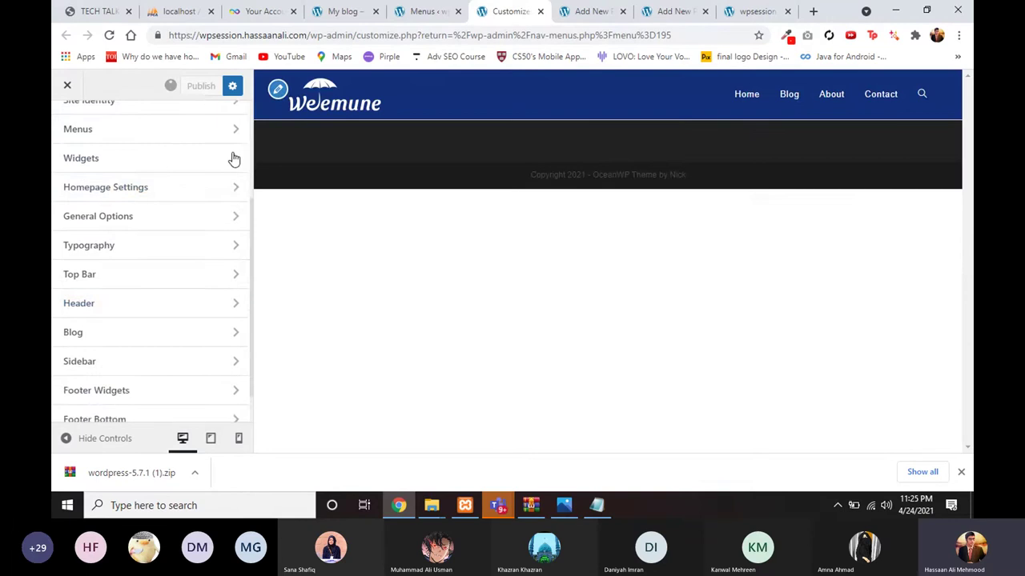
scroll(233, 158, "up", 3)
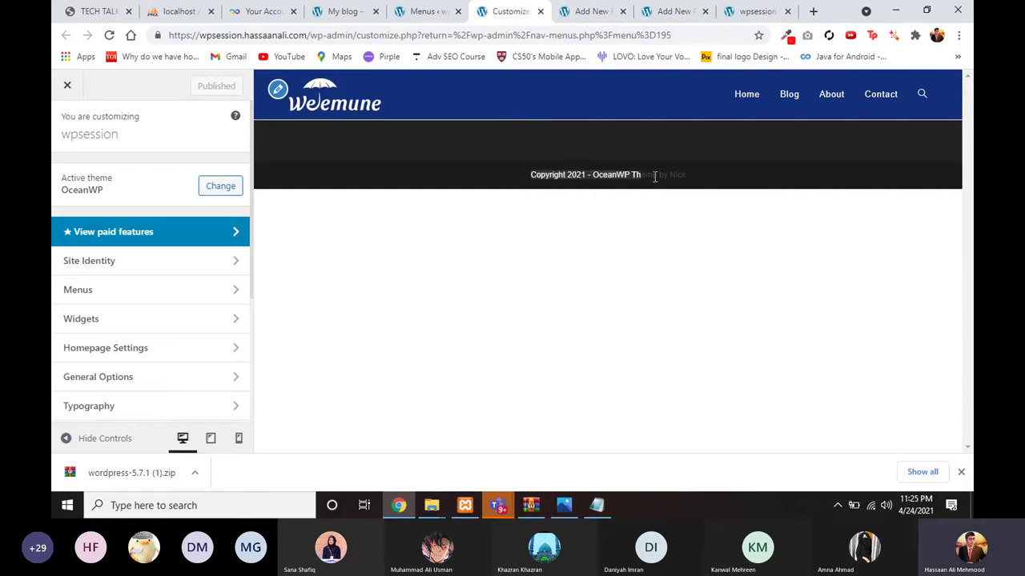
scroll(104, 388, "down", 3)
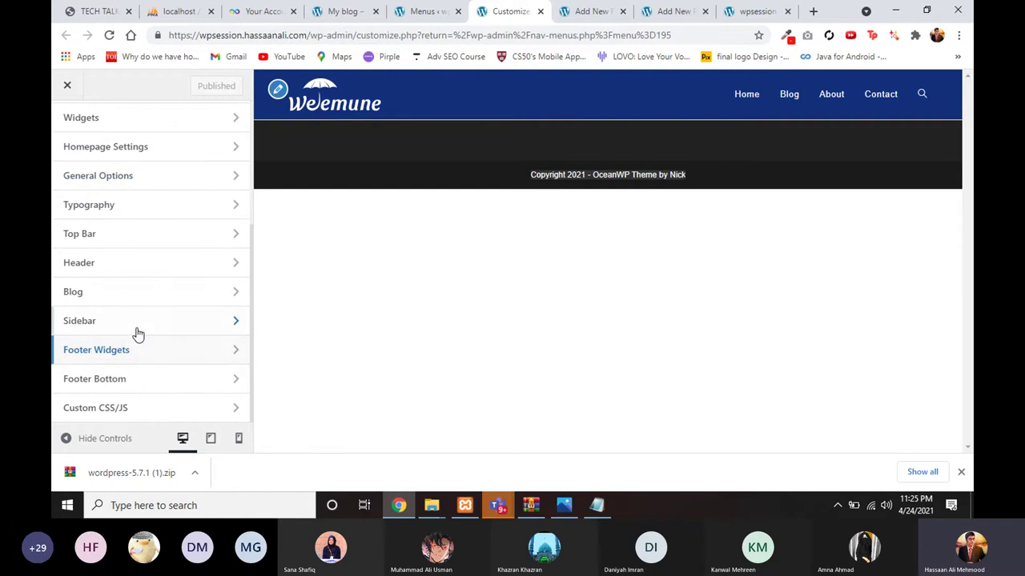
Step: Look over the Footer Bottom and Footer Widgets settings, then view the Weemune reference site
left_click(135, 379)
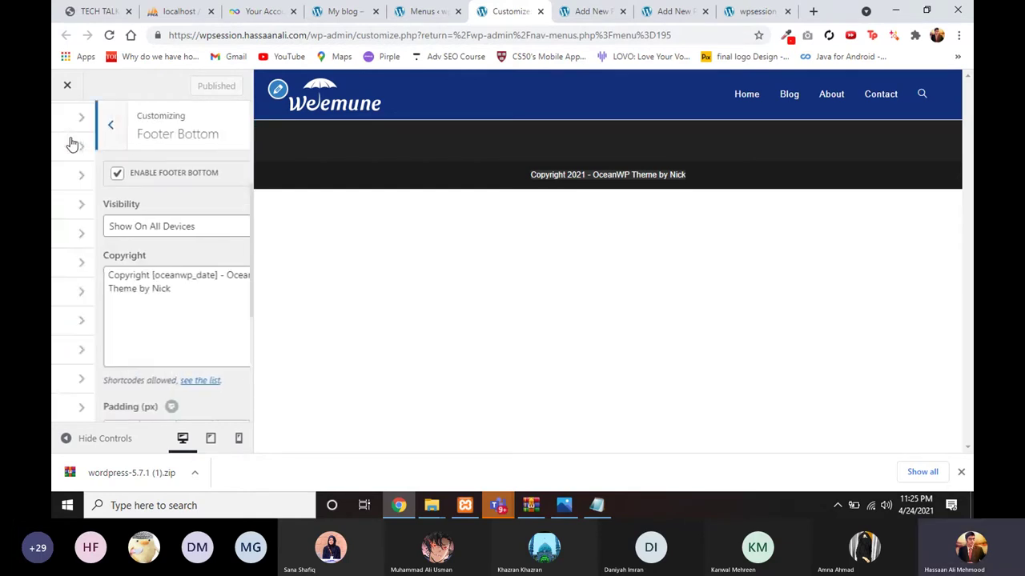
left_click(101, 350)
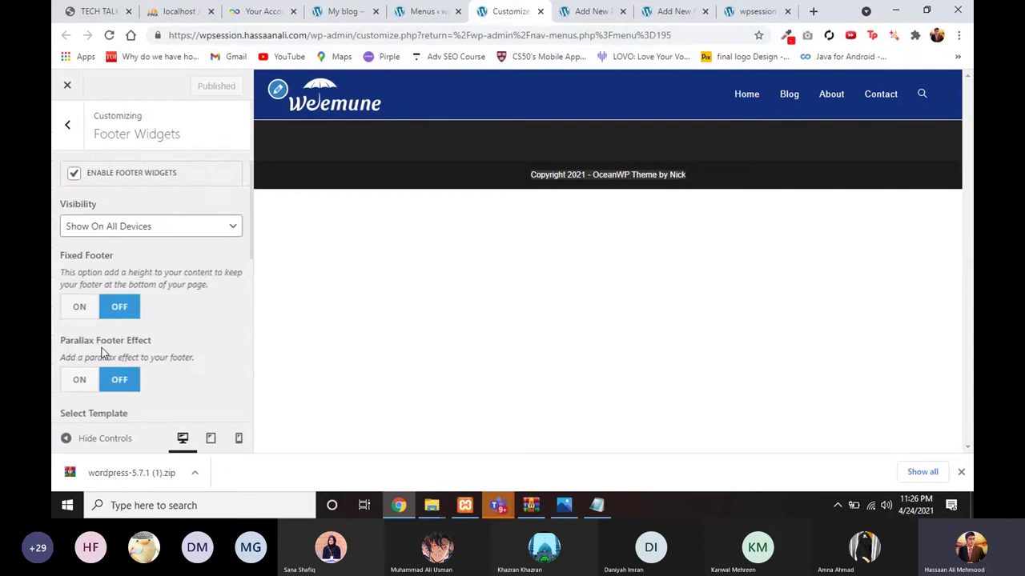
scroll(101, 353, "down", 10)
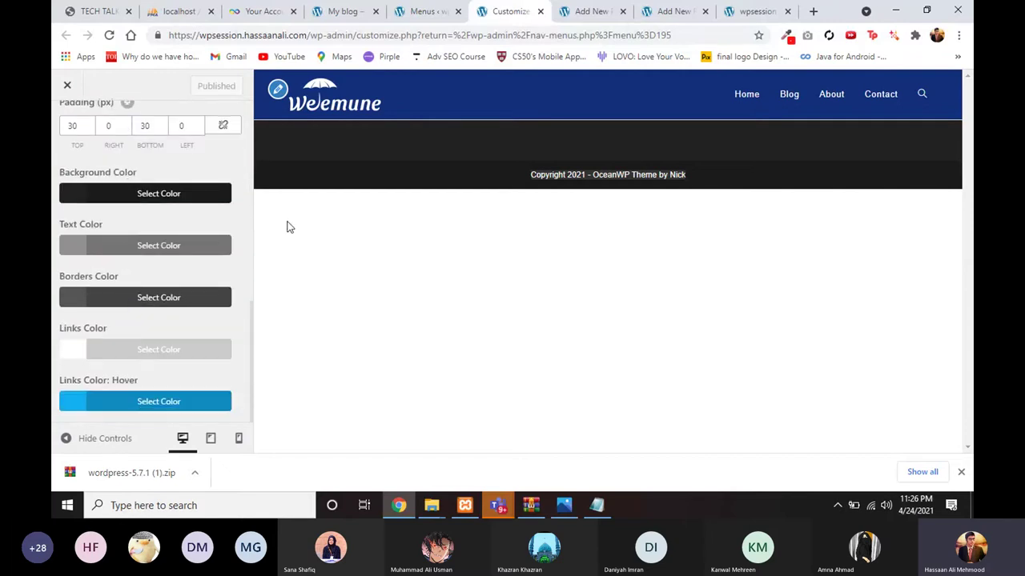
scroll(185, 255, "up", 2)
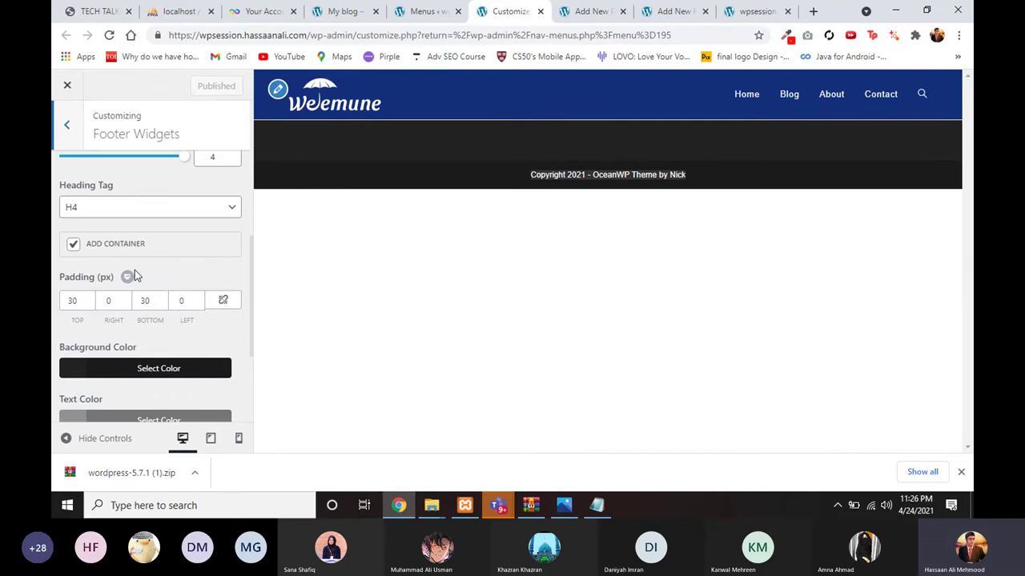
scroll(136, 276, "up", 2)
scroll(157, 234, "up", 2)
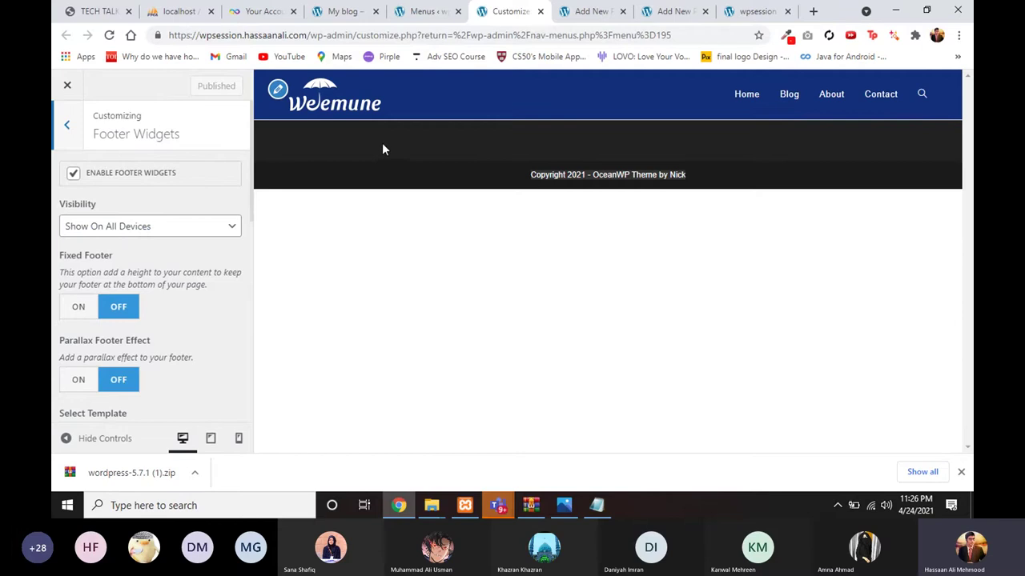
left_click(339, 9)
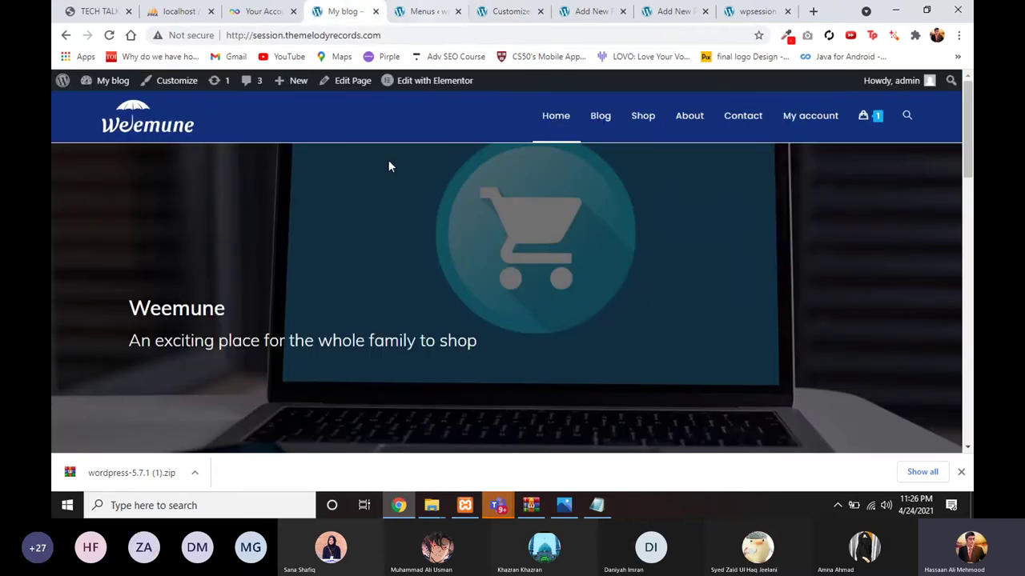
Step: Compare the reference site's footer with the Blog and Home editors, then select the preview's copyright line
scroll(387, 164, "down", 15)
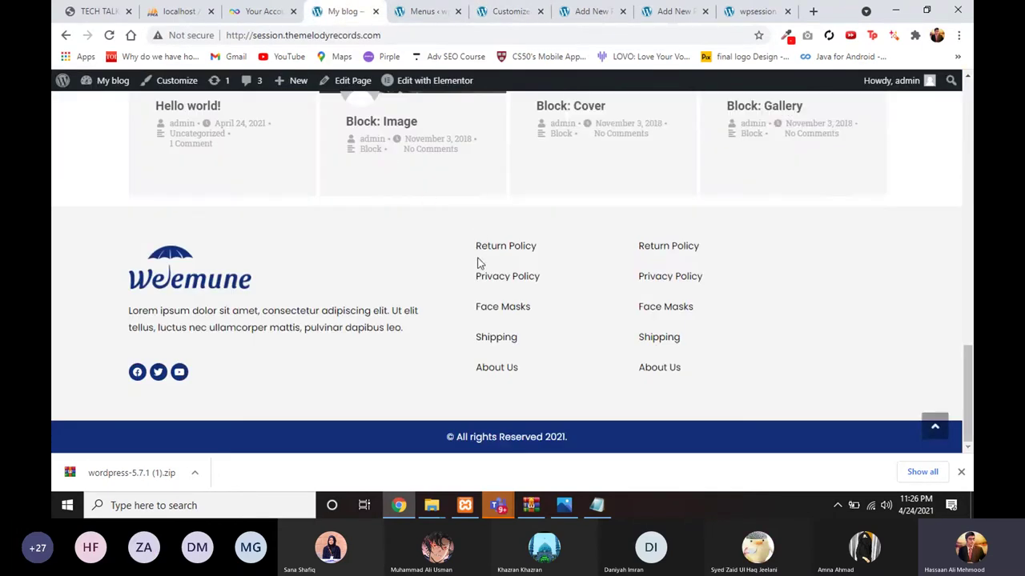
left_click(582, 15)
left_click(655, 8)
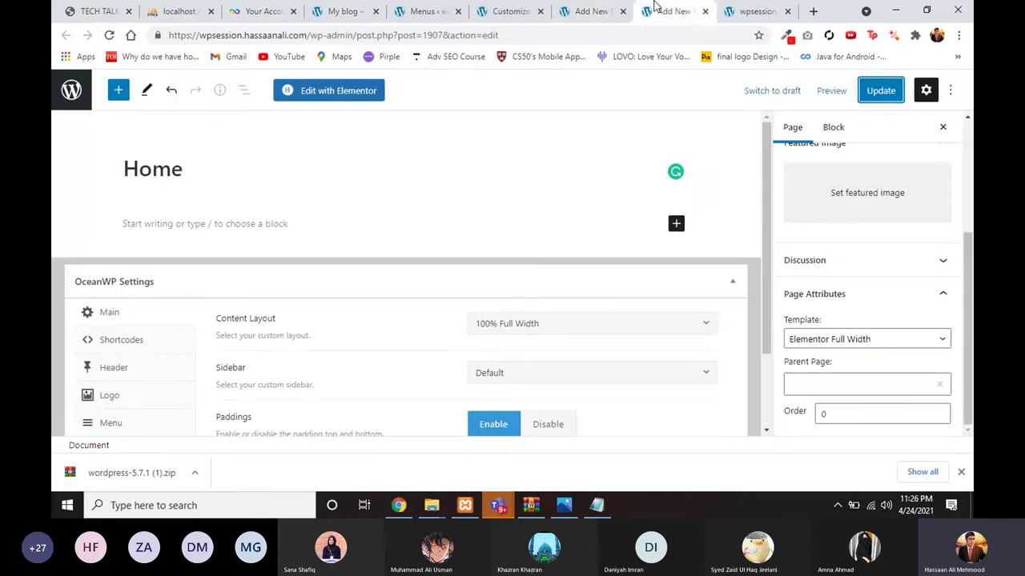
left_click(509, 11)
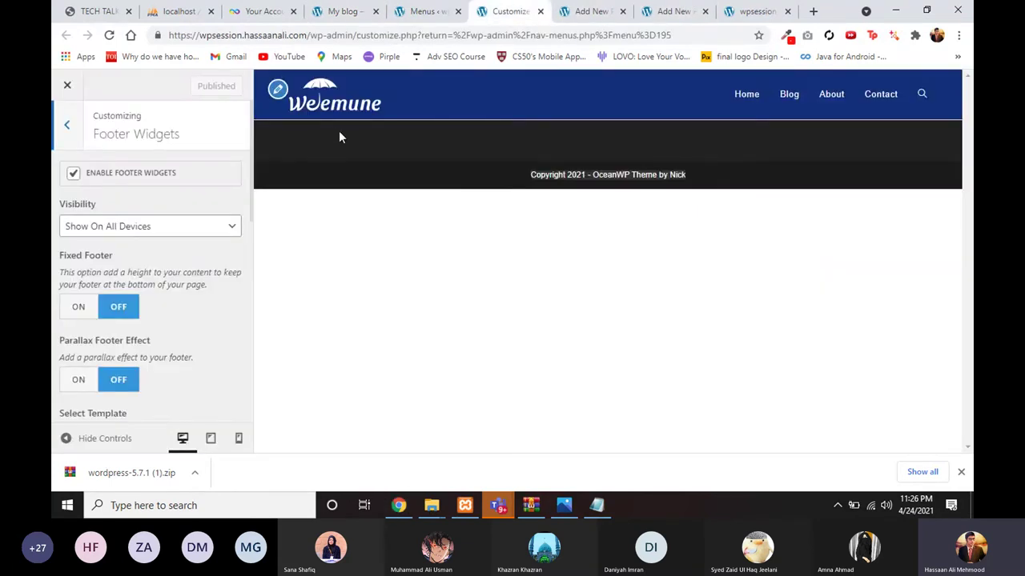
left_click(335, 8)
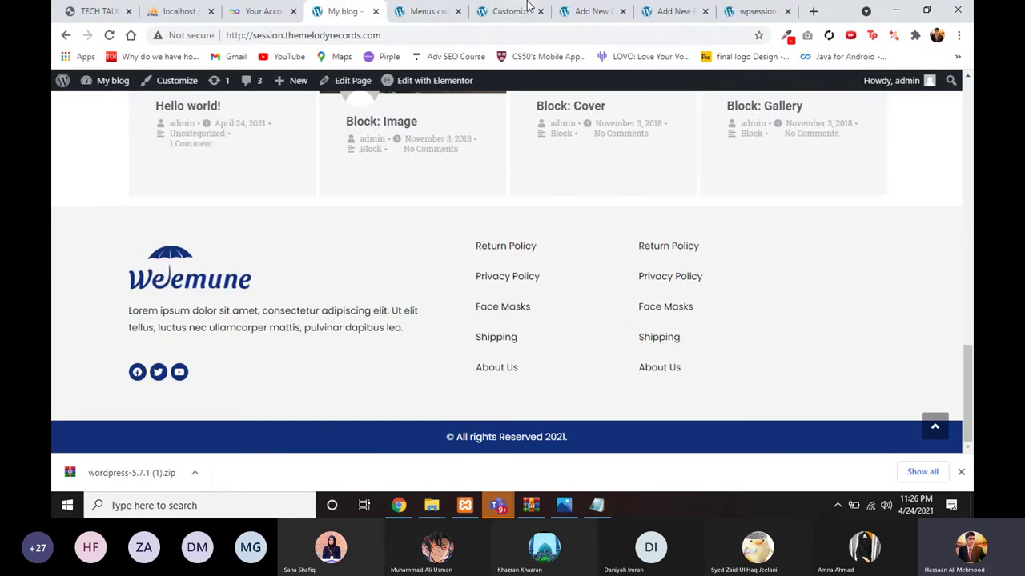
left_click(574, 8)
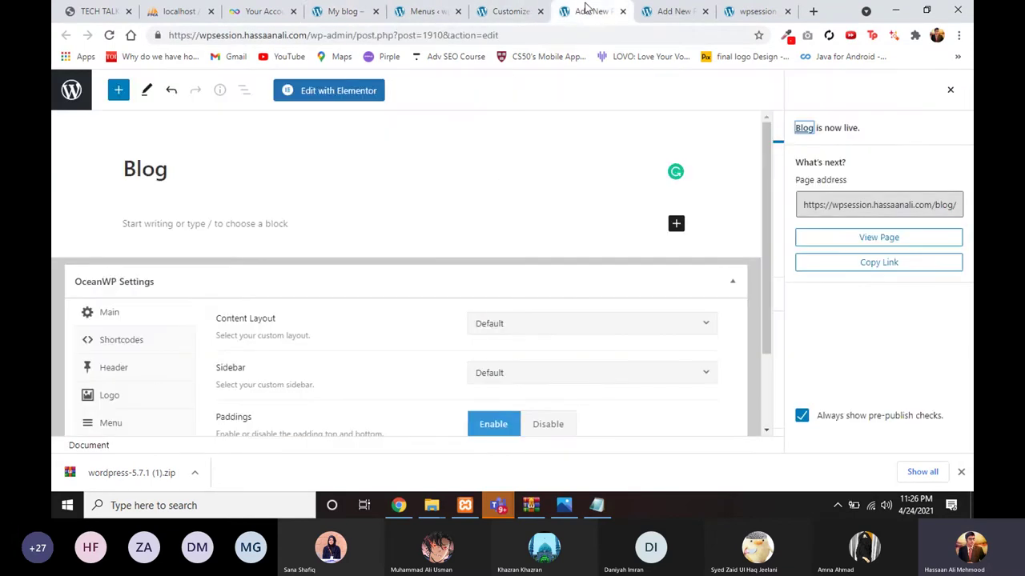
left_click(344, 8)
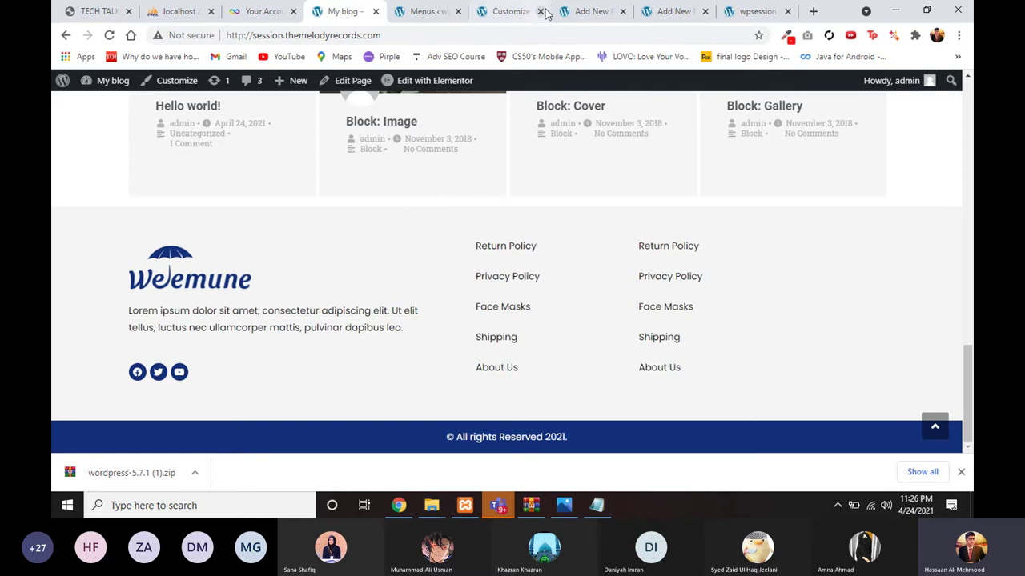
left_click(509, 11)
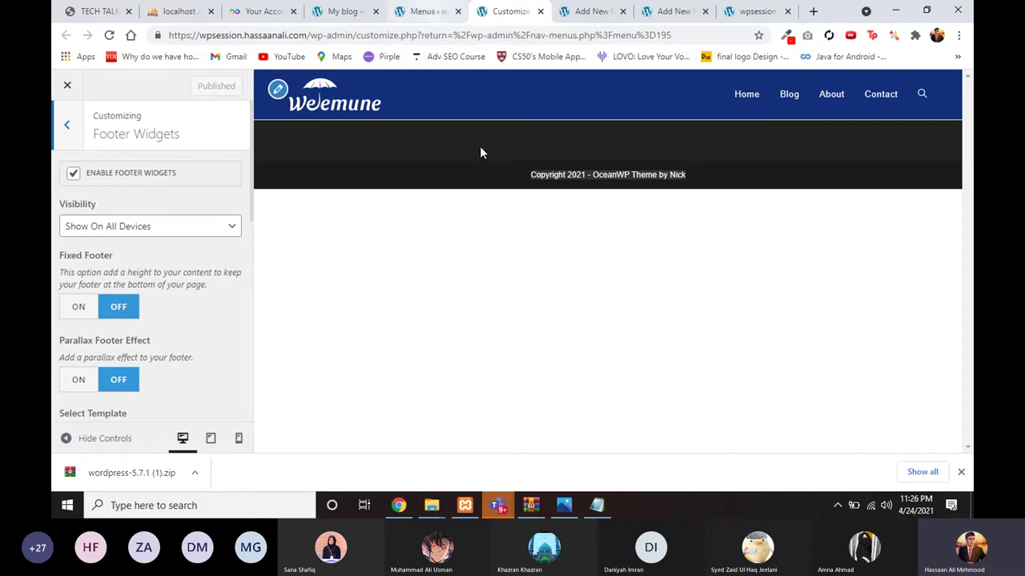
left_click_drag(485, 145, 628, 174)
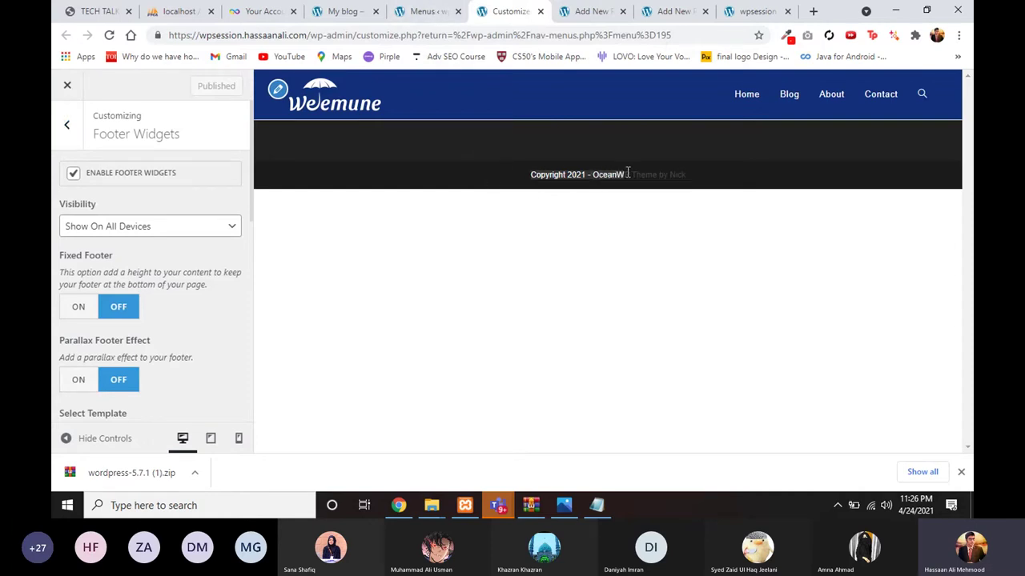
Step: Go from the Menus page to Appearance > Widgets to see the sidebar and footer areas
left_click(432, 11)
scroll(381, 189, "down", 2)
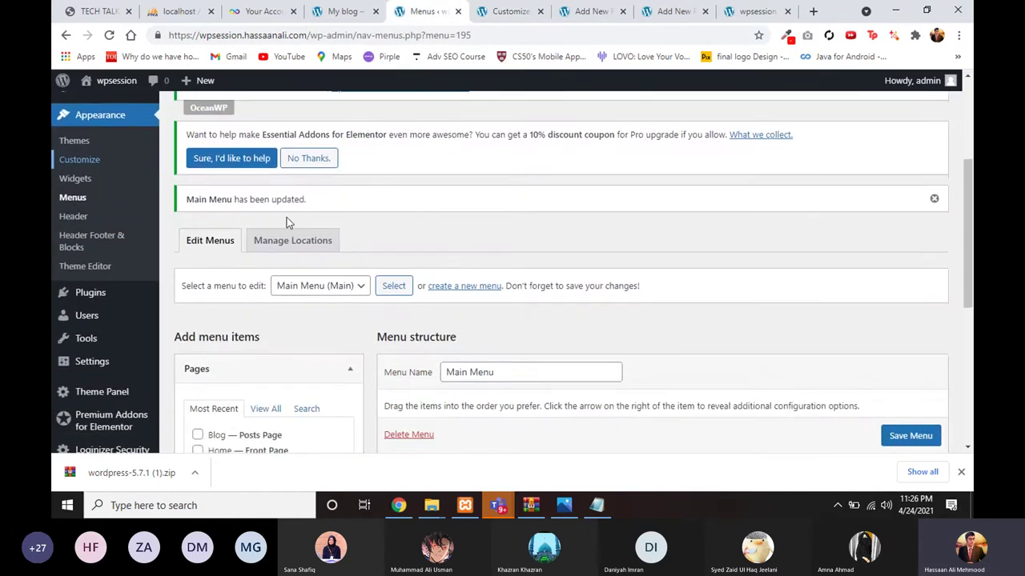
scroll(90, 254, "up", 1)
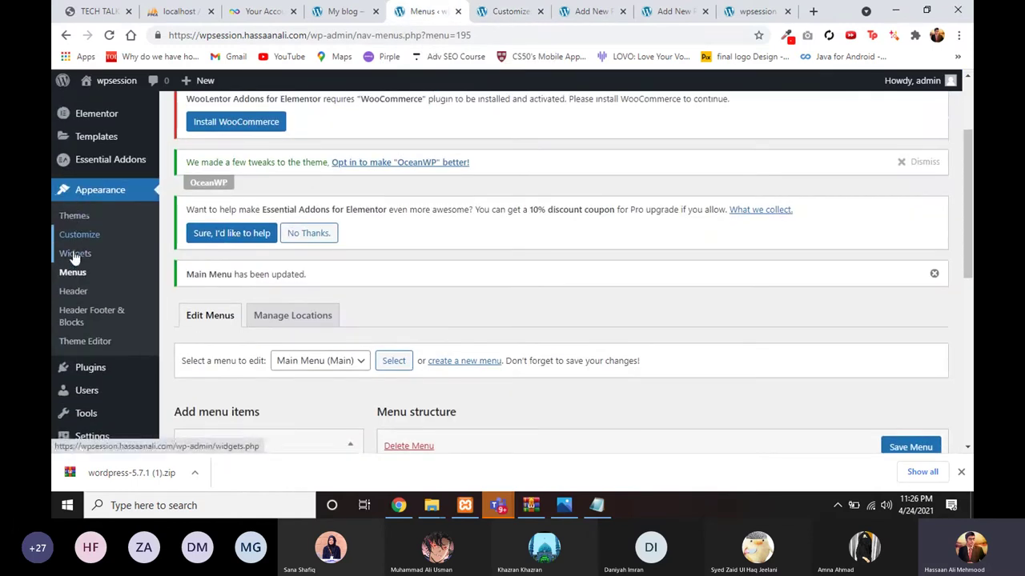
left_click(74, 254)
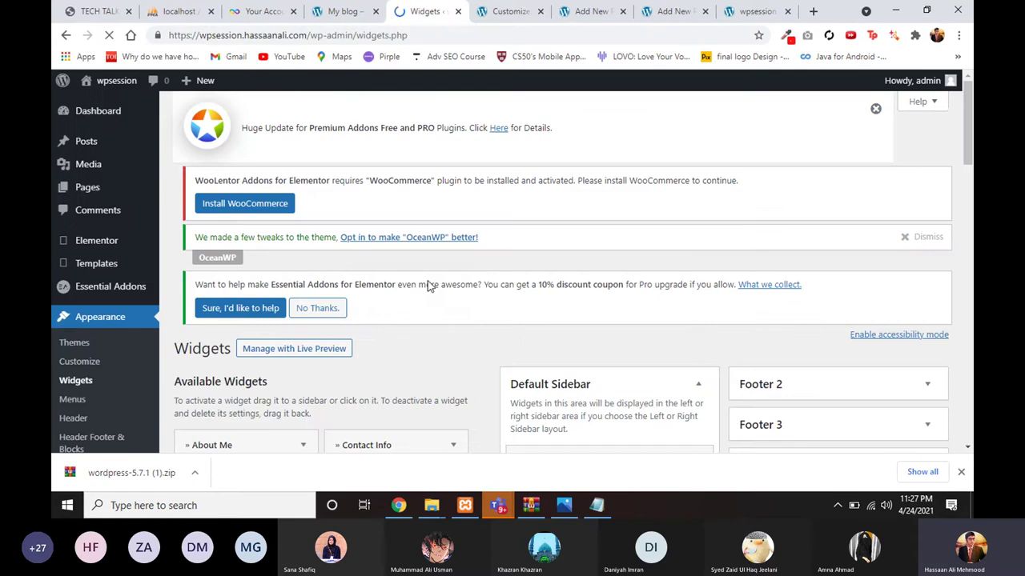
Step: Glance at the Blog and Home editors and the reference site's footer before returning to Widgets
scroll(526, 346, "down", 4)
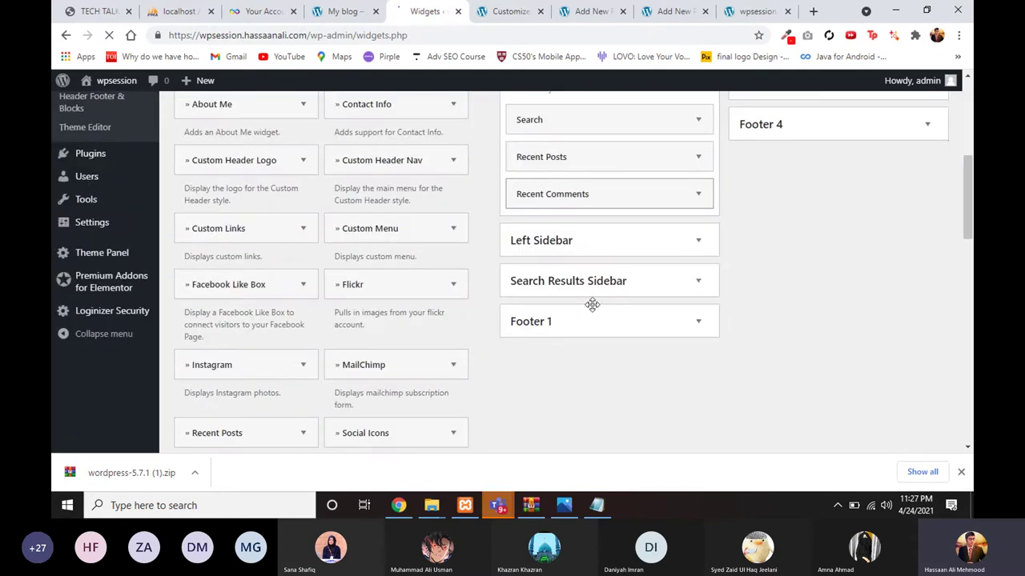
scroll(541, 317, "up", 2)
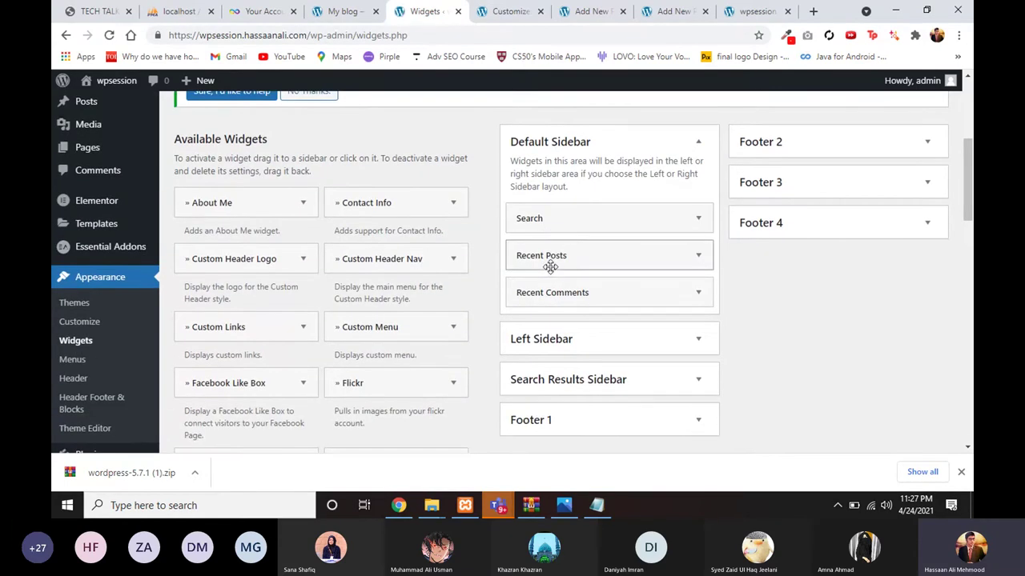
scroll(541, 274, "down", 1)
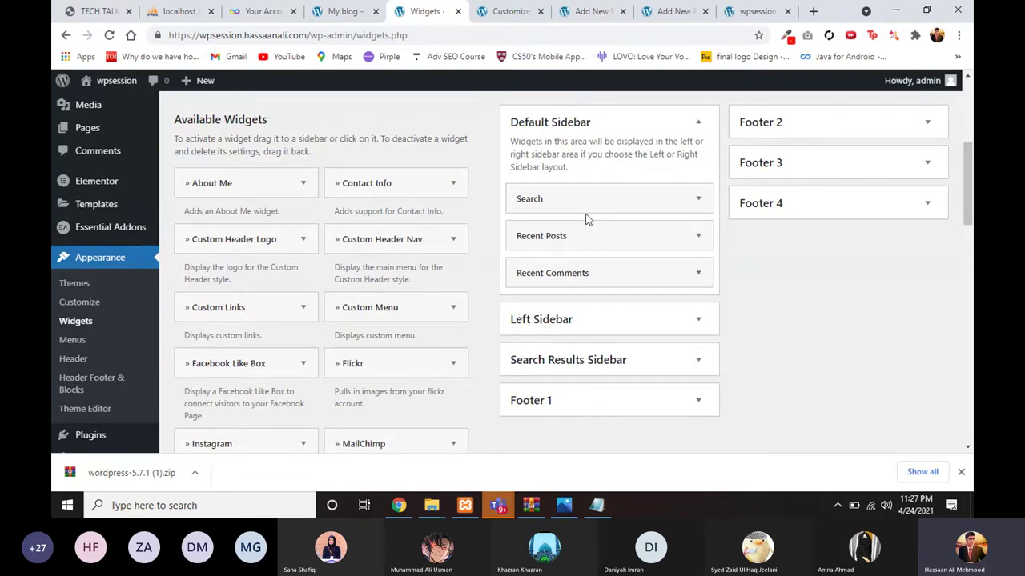
scroll(585, 218, "up", 1)
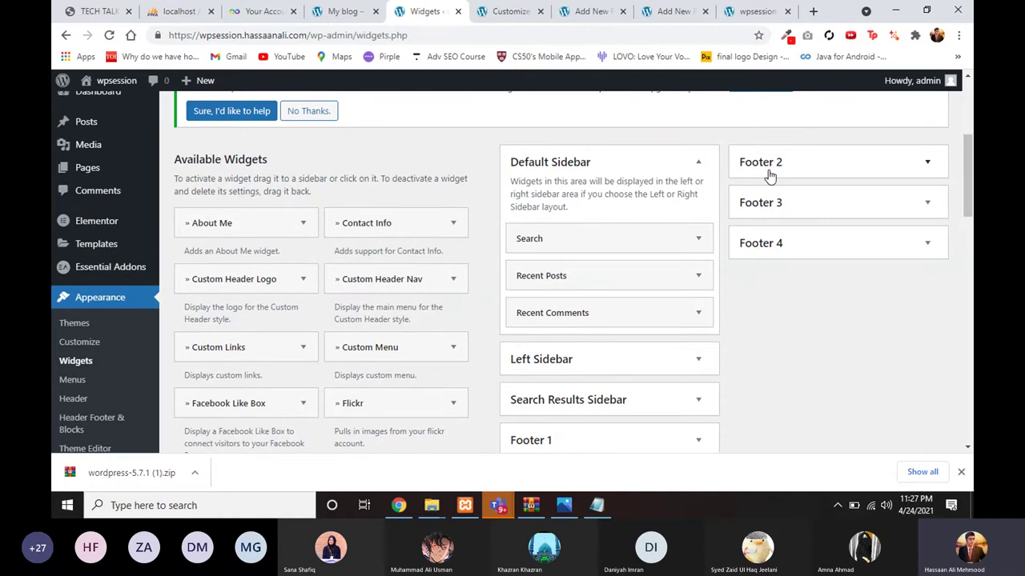
scroll(767, 174, "down", 2)
scroll(658, 319, "up", 1)
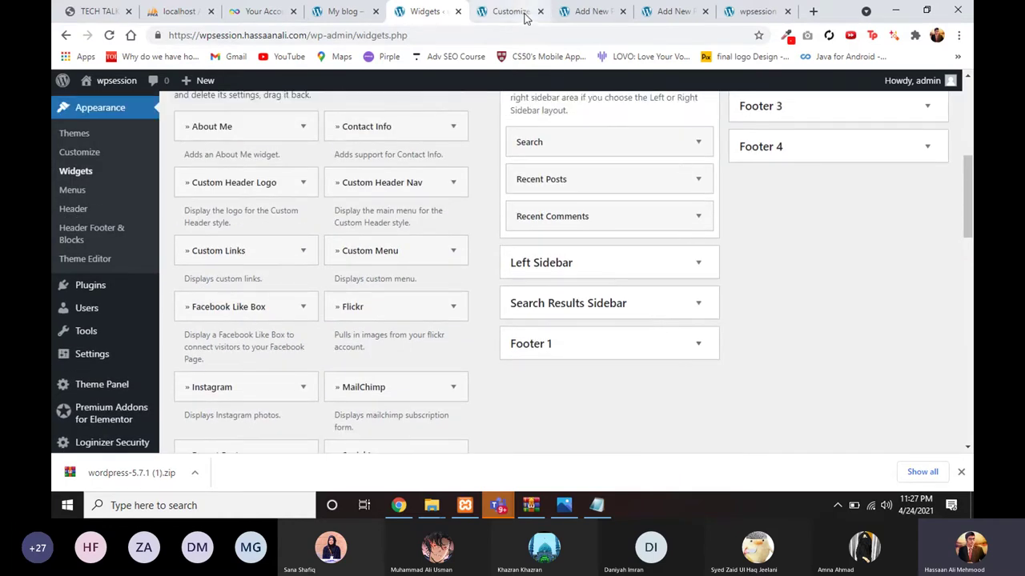
left_click(591, 11)
left_click(666, 12)
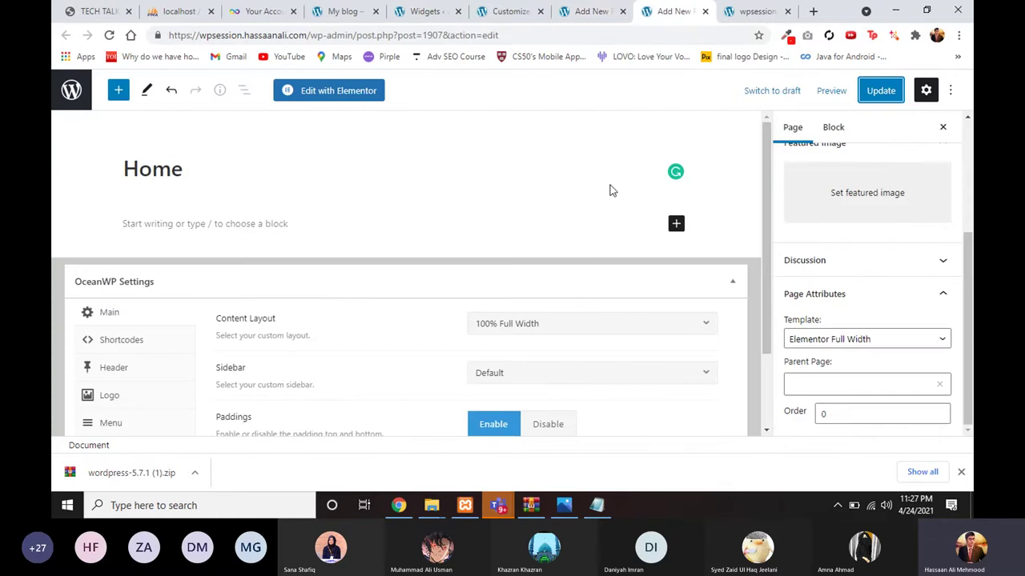
left_click(510, 11)
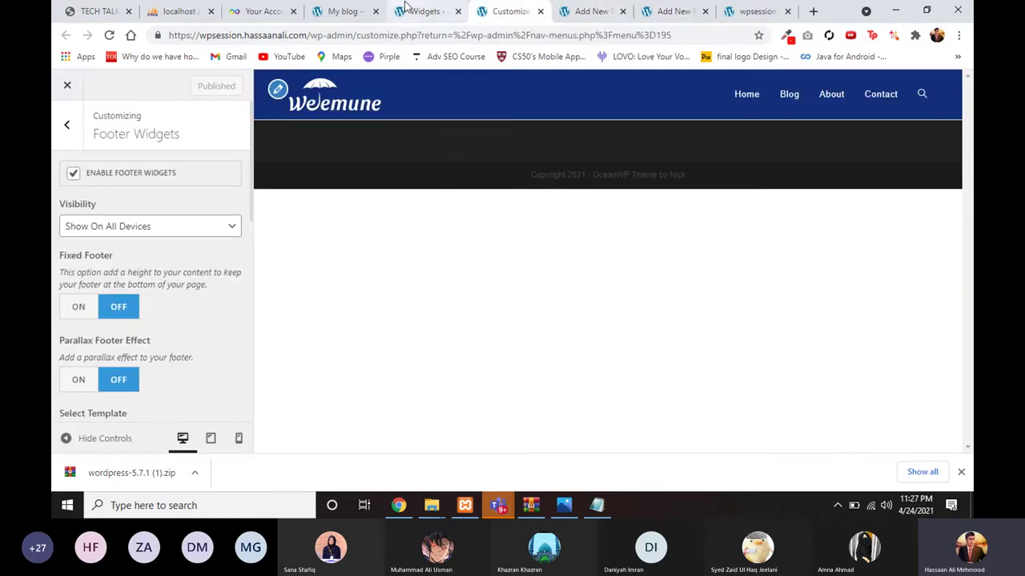
left_click(352, 8)
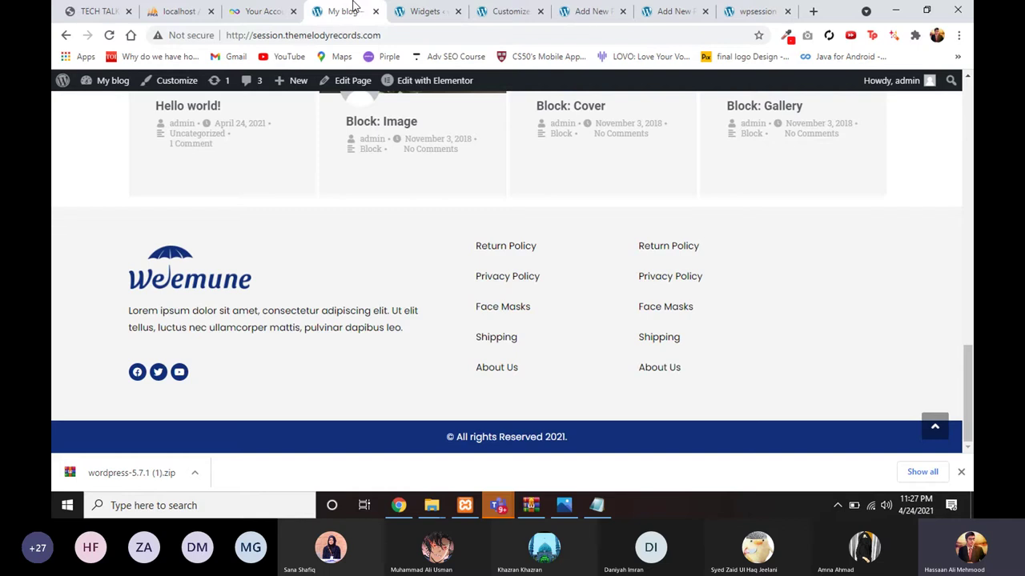
left_click(588, 6)
left_click(444, 10)
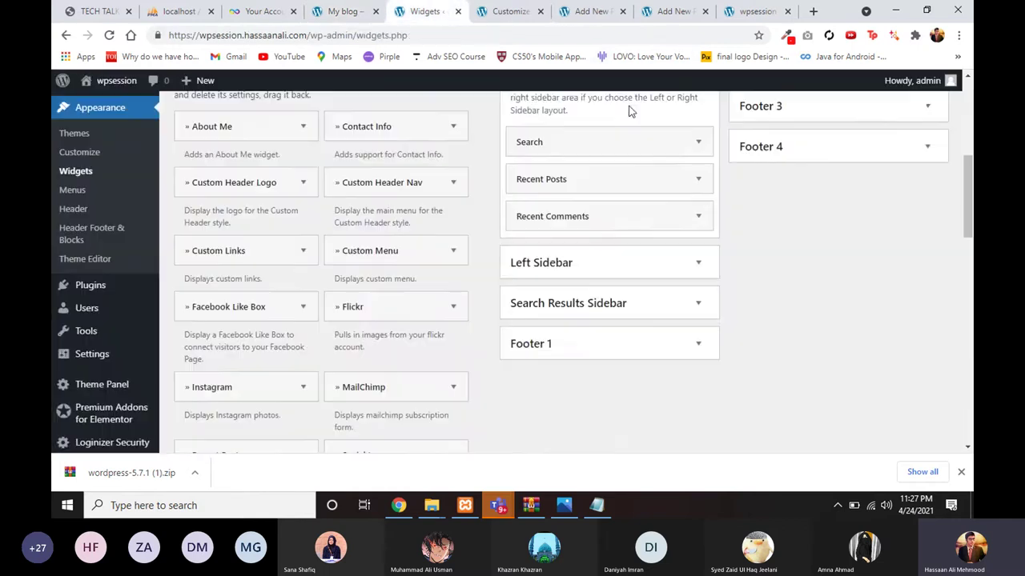
Step: Expand the empty Footer 1 widget area on the Widgets page
scroll(709, 267, "up", 2)
scroll(699, 273, "down", 2)
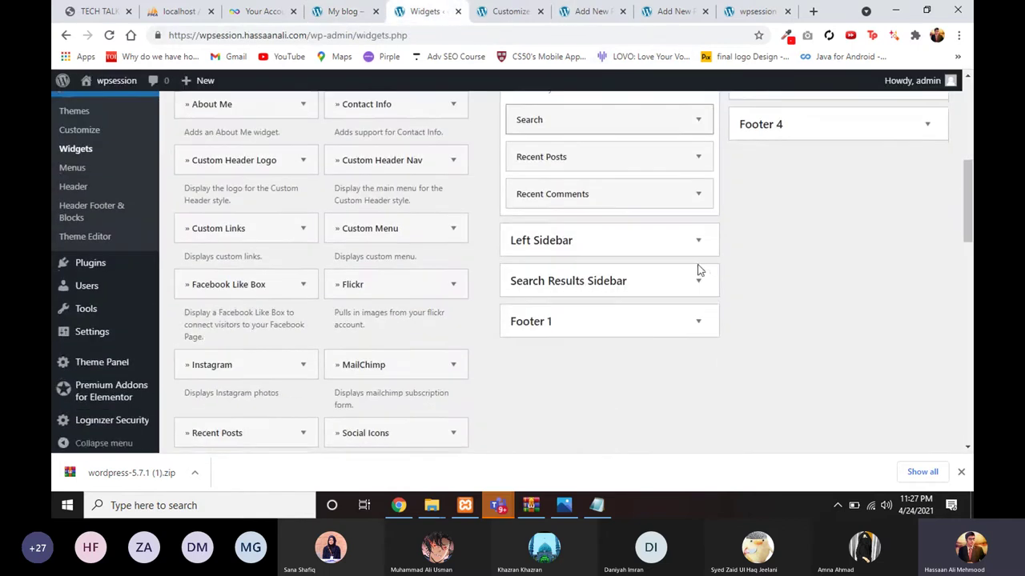
left_click(537, 321)
scroll(354, 265, "up", 2)
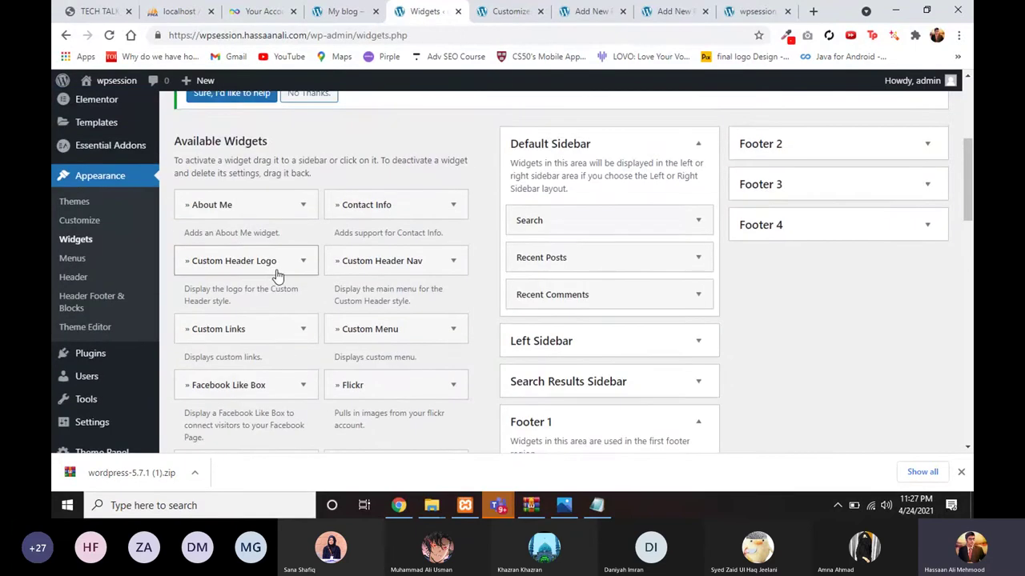
scroll(292, 270, "down", 1)
scroll(278, 277, "down", 1)
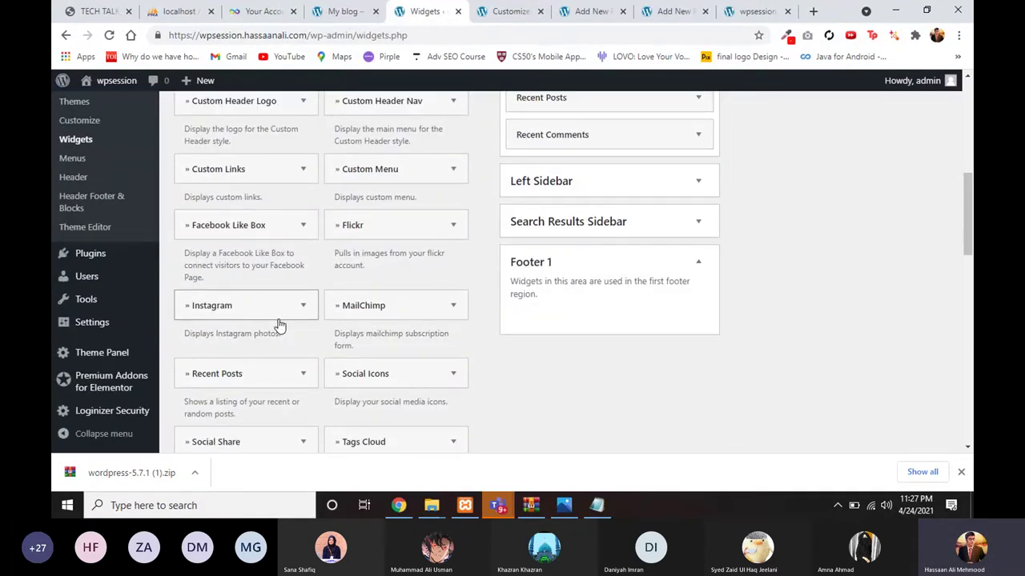
scroll(303, 336, "down", 1)
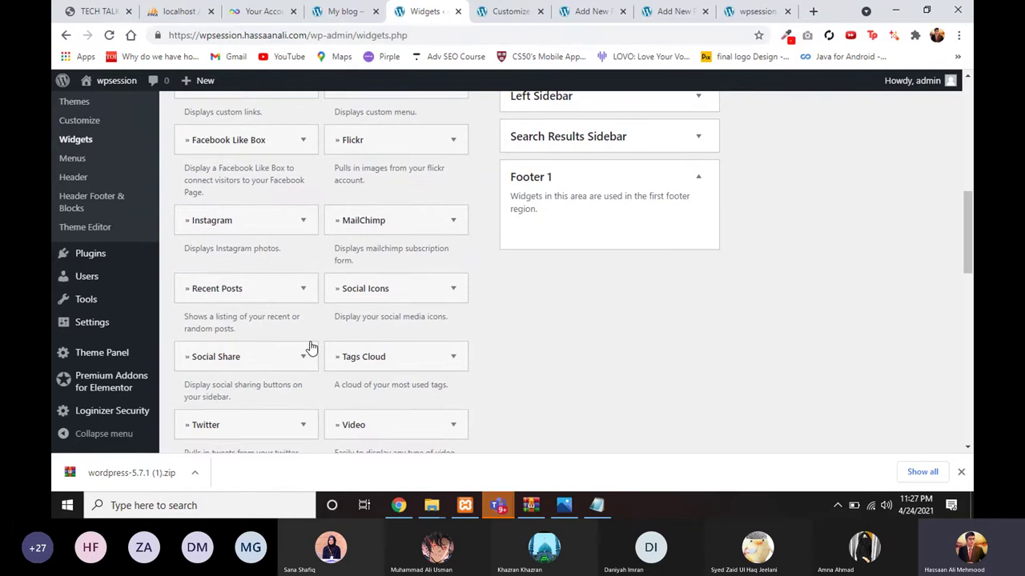
scroll(361, 364, "down", 4)
scroll(364, 367, "down", 3)
Step: Add a Text widget to the Footer 1 area
left_click(363, 326)
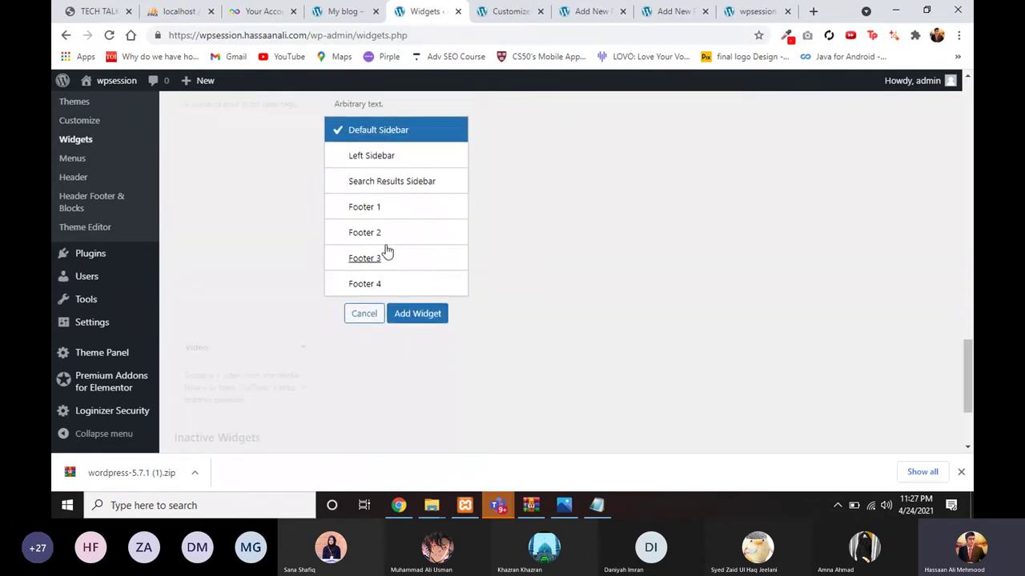
left_click(372, 208)
left_click(415, 314)
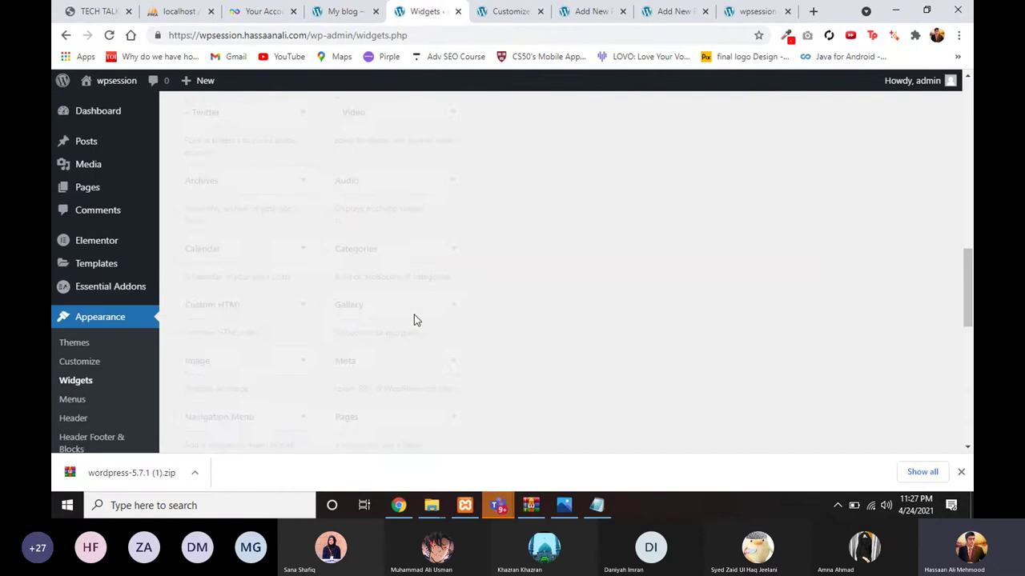
scroll(513, 317, "down", 5)
scroll(541, 319, "up", 5)
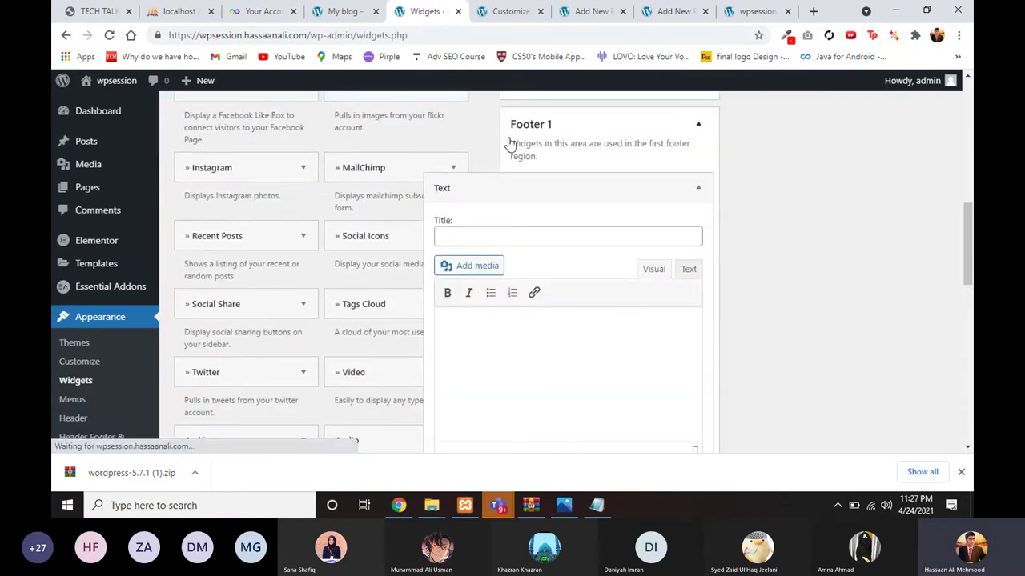
Step: Paste the reference footer's lorem ipsum paragraph into the widget, title it 'Title', and save
left_click(346, 16)
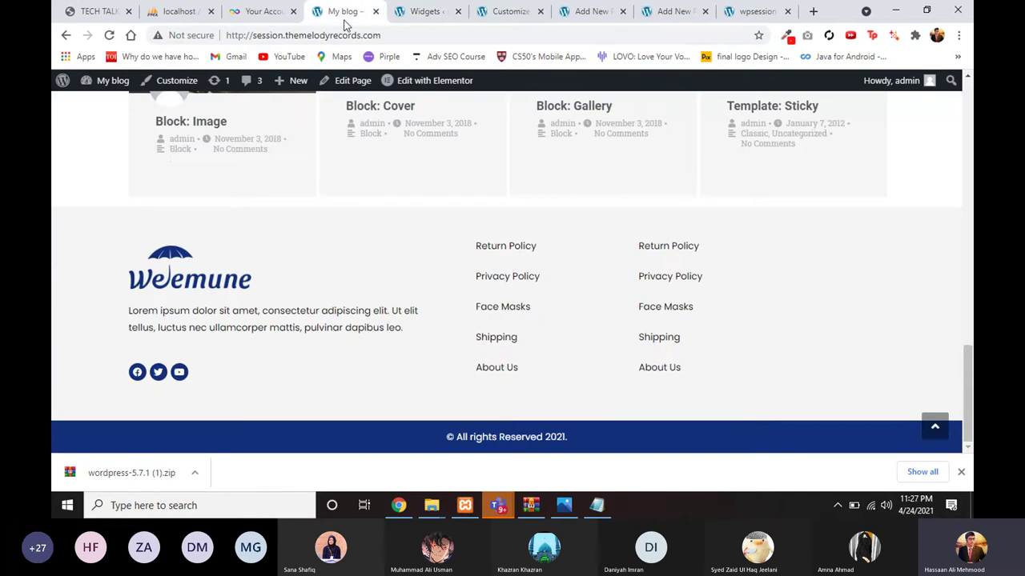
left_click_drag(128, 311, 408, 329)
key("ctrl+c")
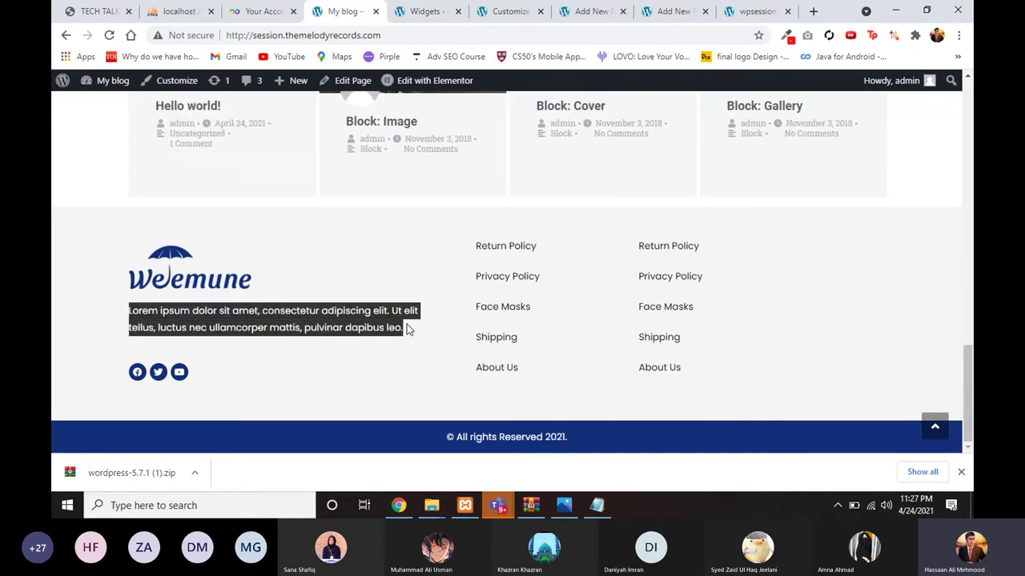
left_click(424, 11)
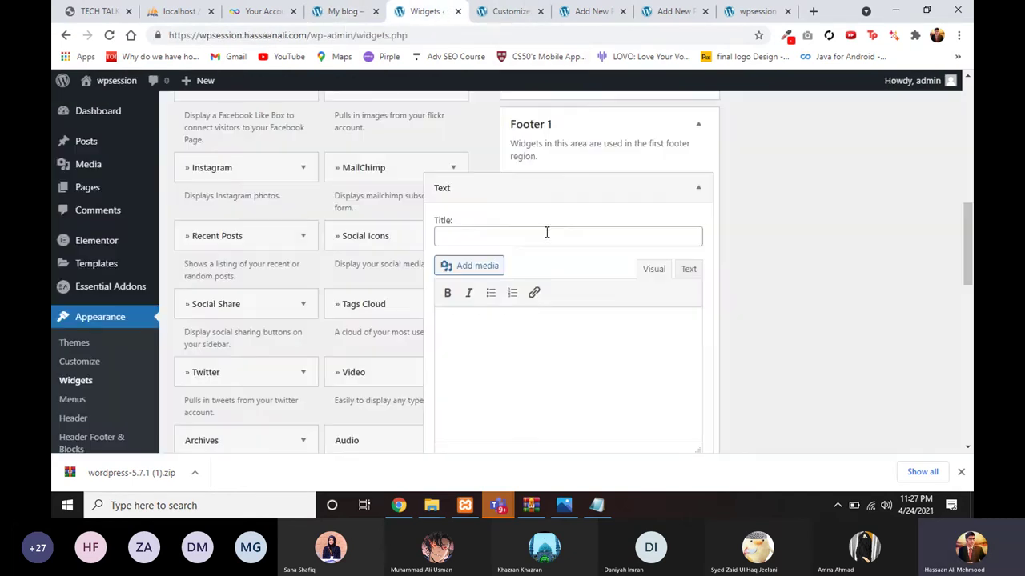
key("ctrl+v")
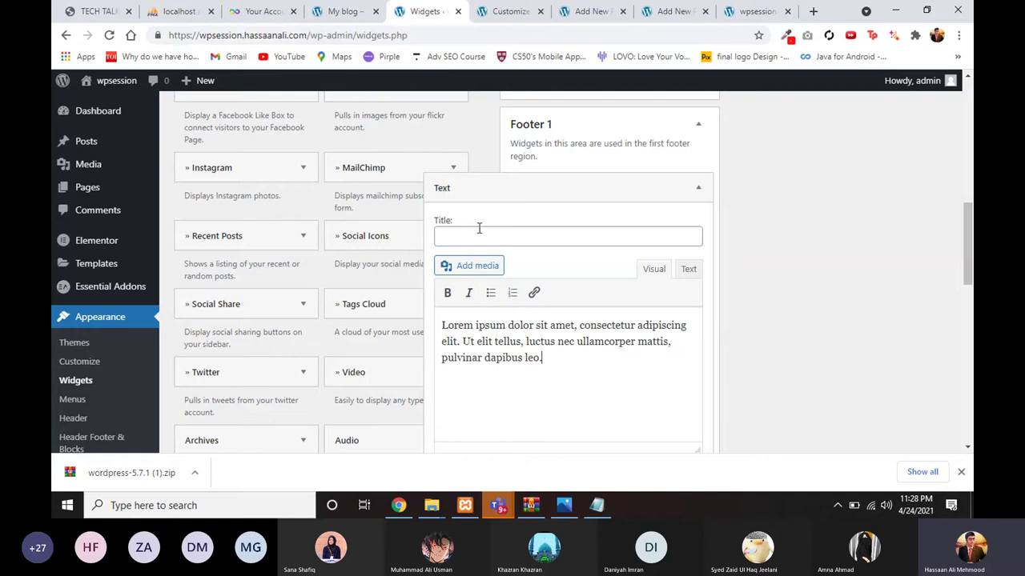
left_click(477, 235)
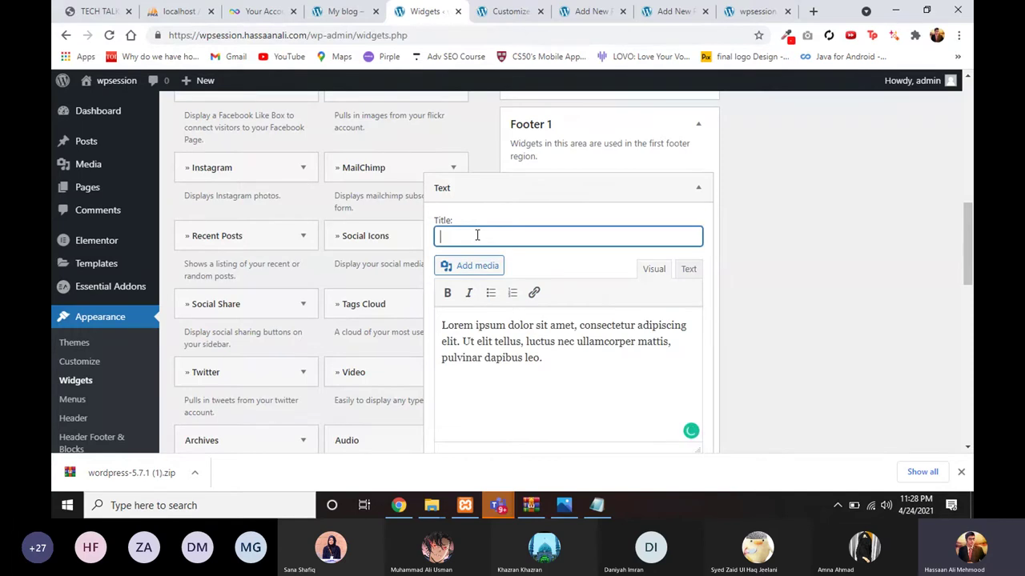
type("Title")
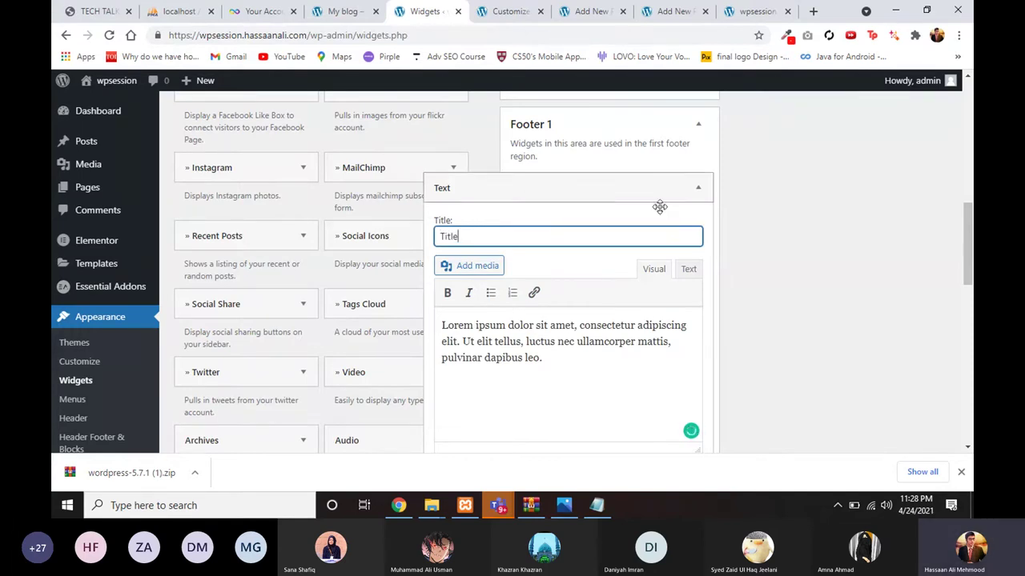
left_click(697, 188)
Step: Move the Home editor tab after the site tab and return to the Widgets page
scroll(704, 280, "up", 6)
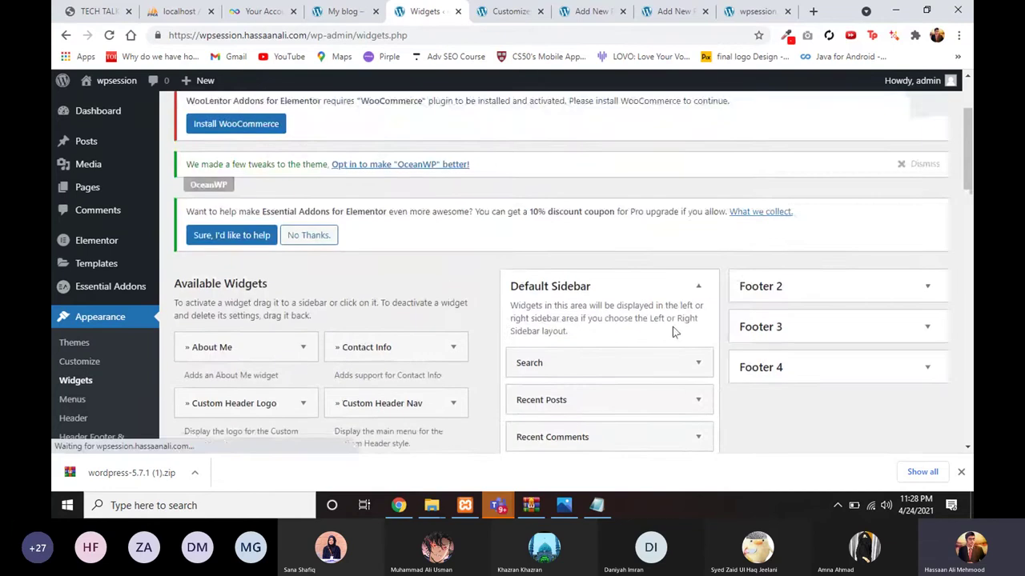
scroll(673, 326, "down", 4)
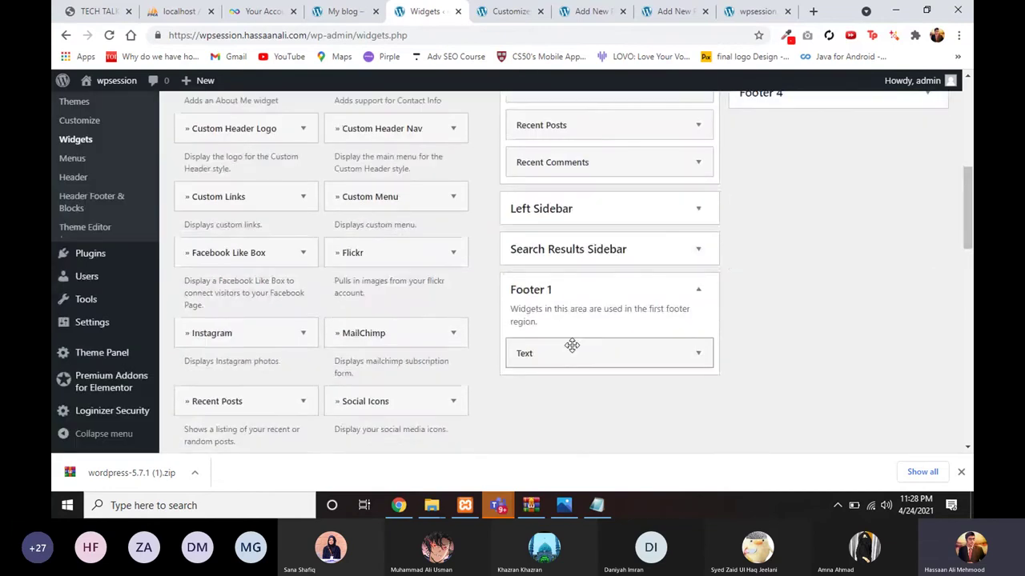
left_click(504, 9)
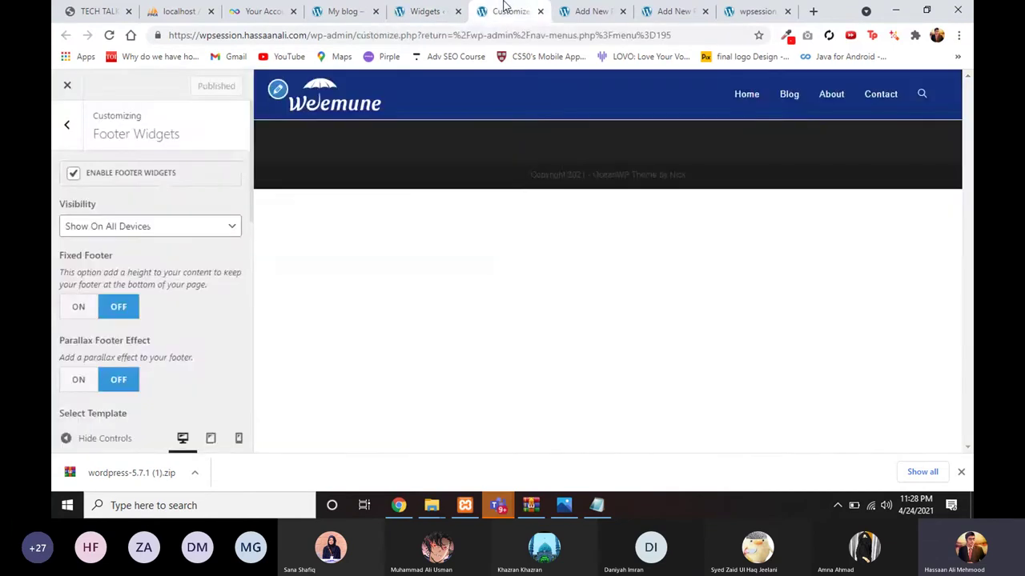
left_click(580, 10)
left_click(675, 9)
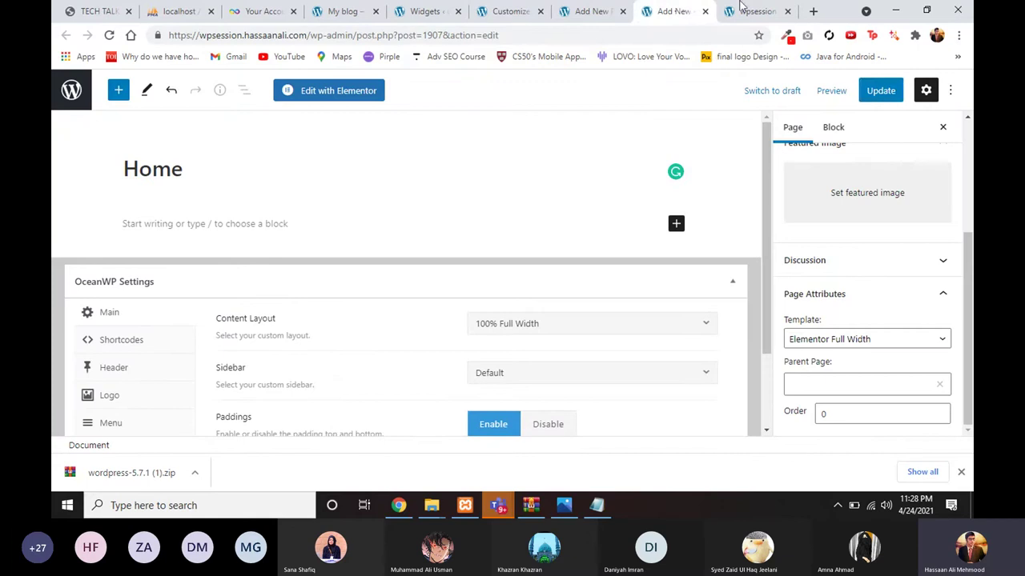
left_click_drag(675, 10, 756, 10)
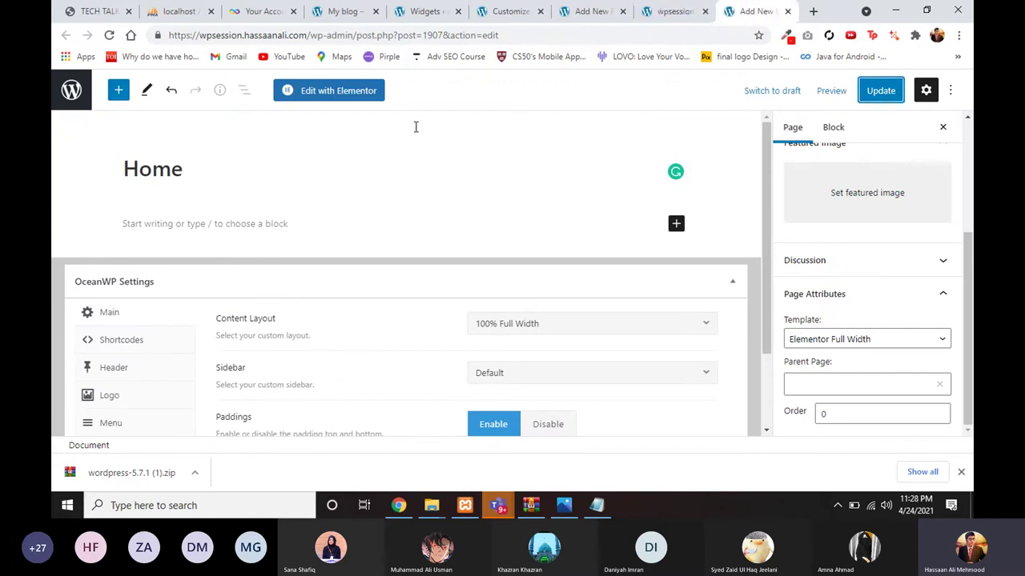
left_click(444, 6)
Step: Open the live site from the admin bar in a new tab and reload it
mouse_move(112, 80)
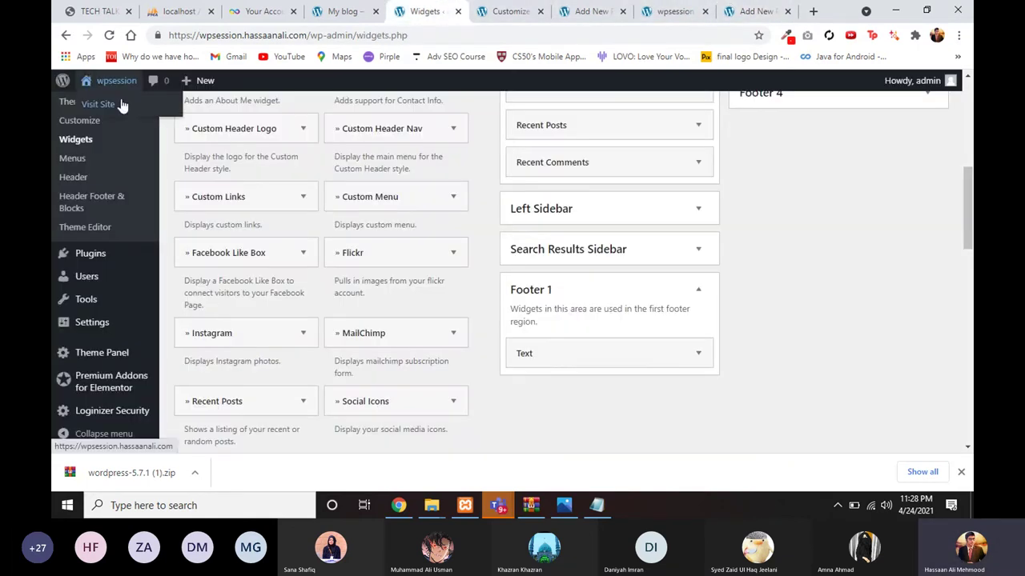
right_click(132, 104)
left_click(177, 108)
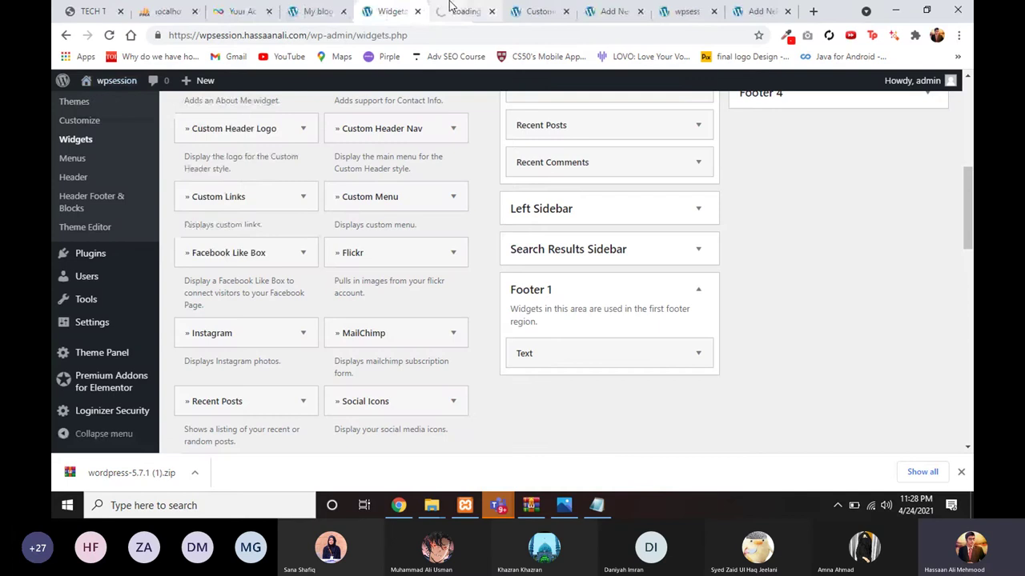
left_click(453, 10)
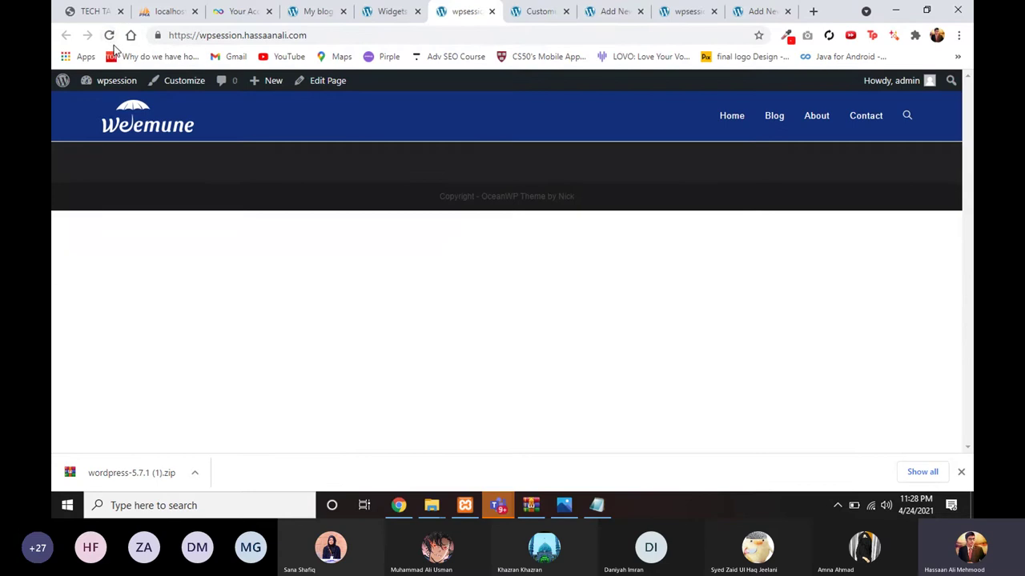
left_click(110, 37)
Step: Back on Widgets, expand and collapse the saved Footer 1 Text widget to check it
left_click(376, 9)
left_click(581, 352)
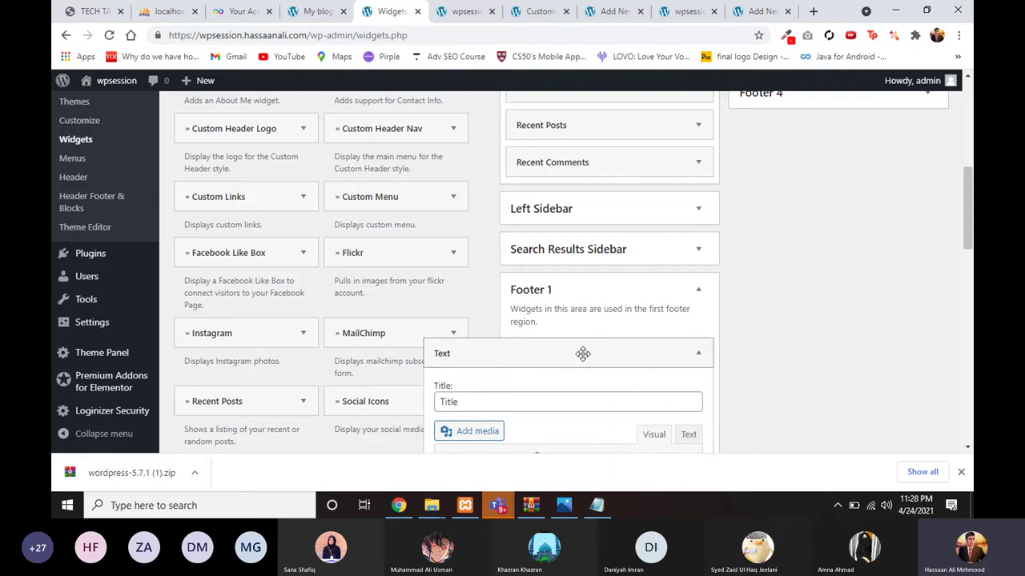
scroll(612, 336, "down", 2)
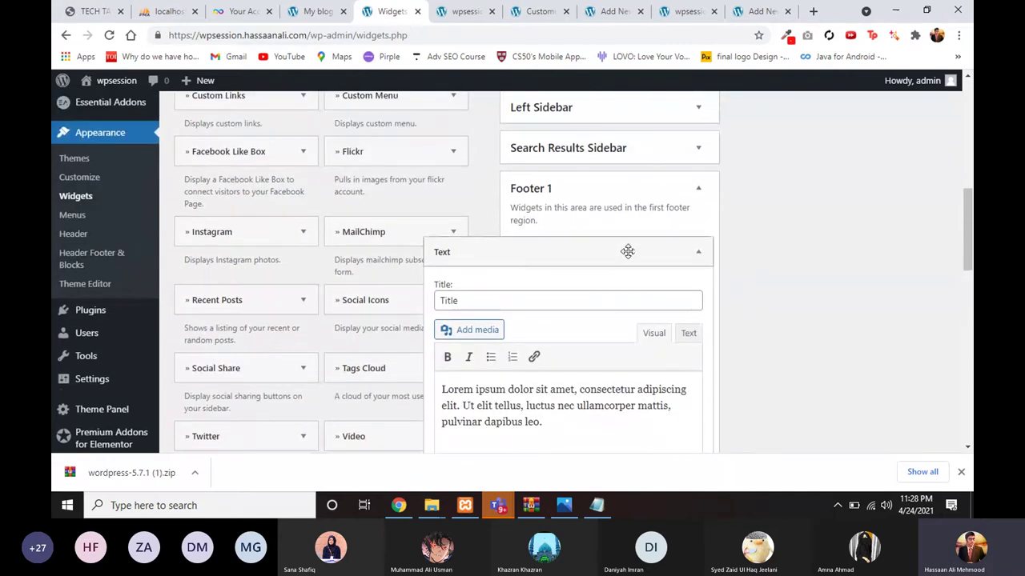
left_click(628, 252)
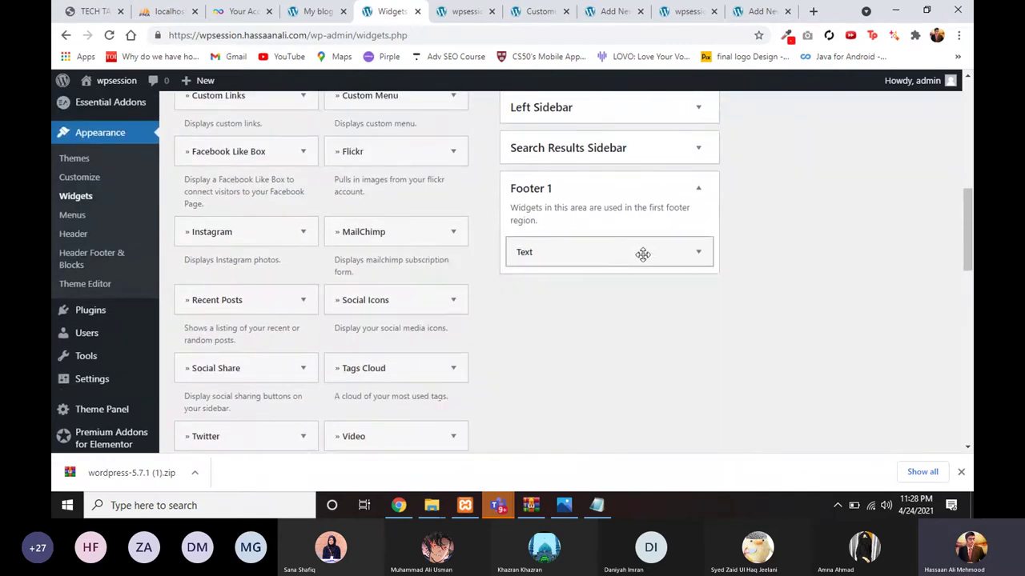
Step: Scroll the Widgets page back down to the available Text widget
scroll(454, 308, "up", 1)
scroll(454, 309, "up", 3)
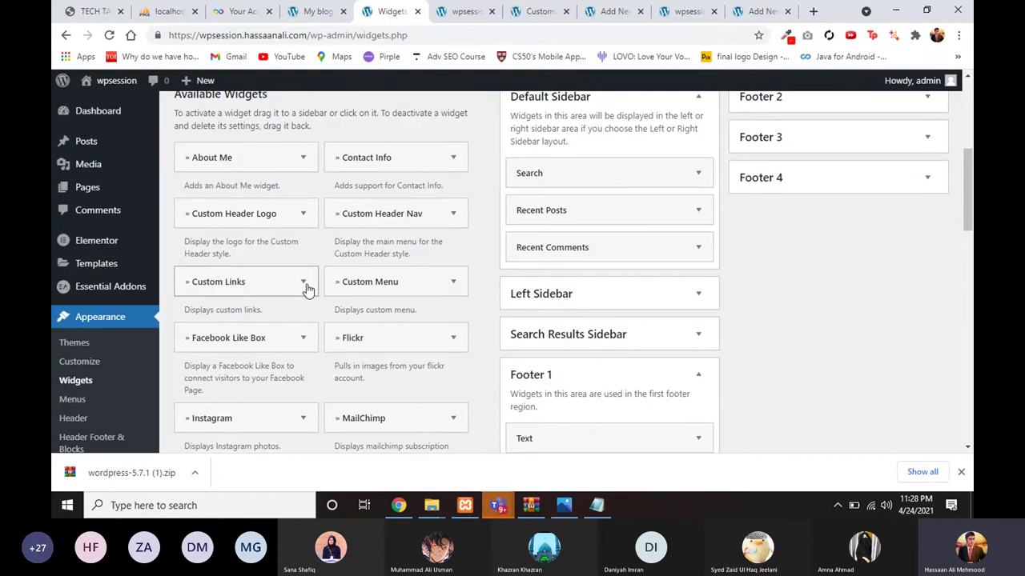
scroll(400, 297, "down", 4)
scroll(424, 324, "down", 5)
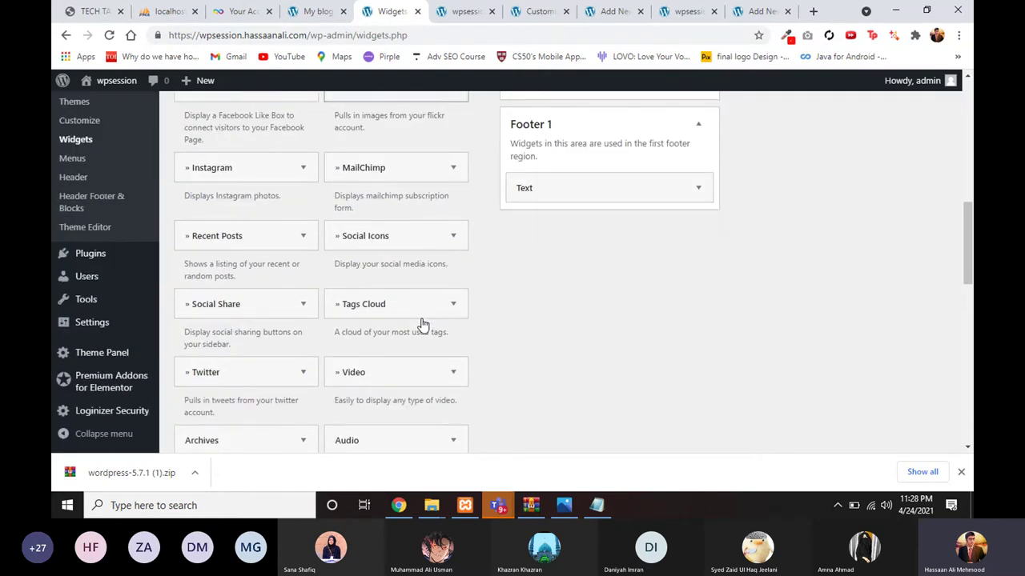
scroll(423, 325, "down", 5)
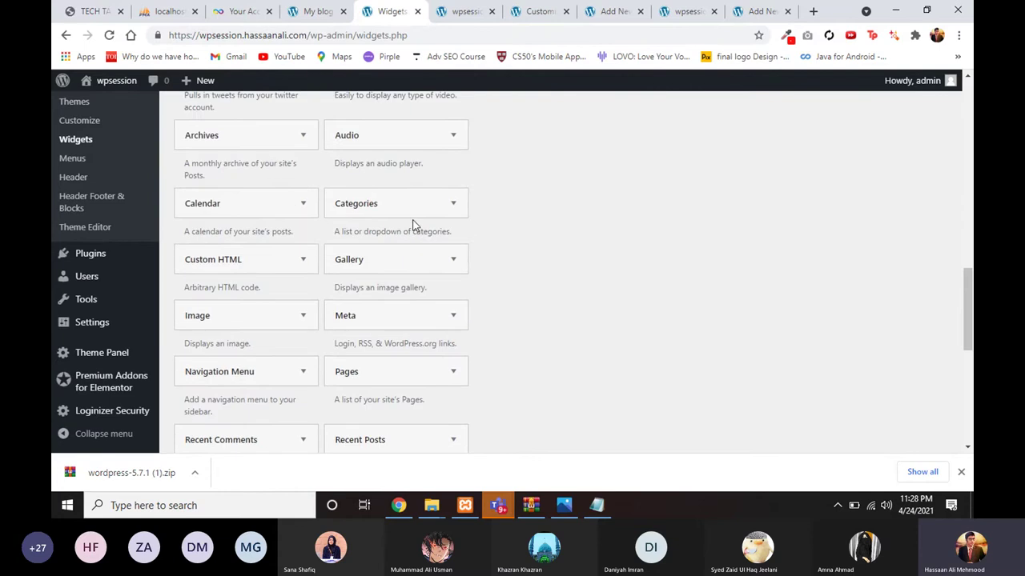
scroll(419, 317, "down", 7)
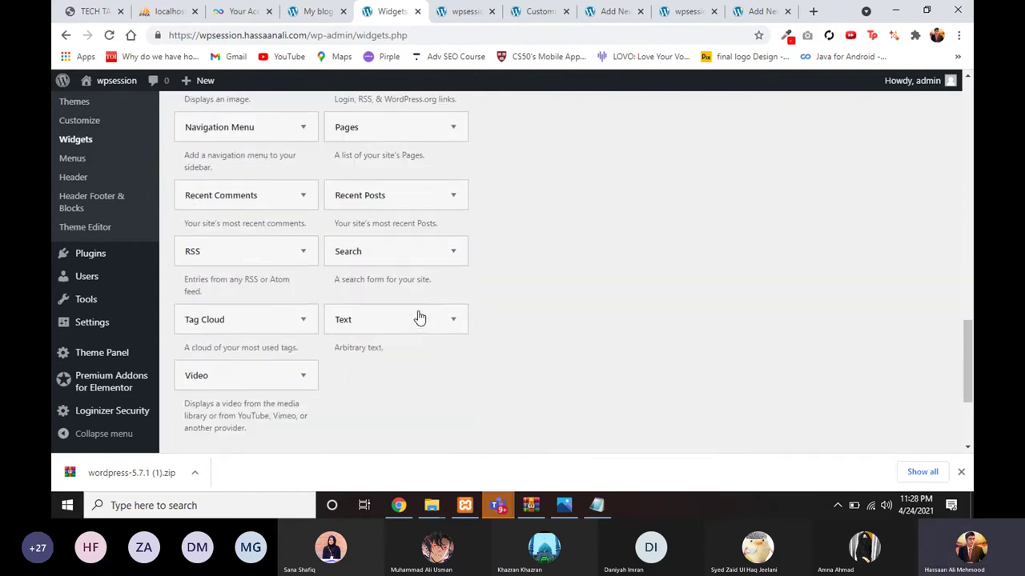
scroll(383, 299, "up", 13)
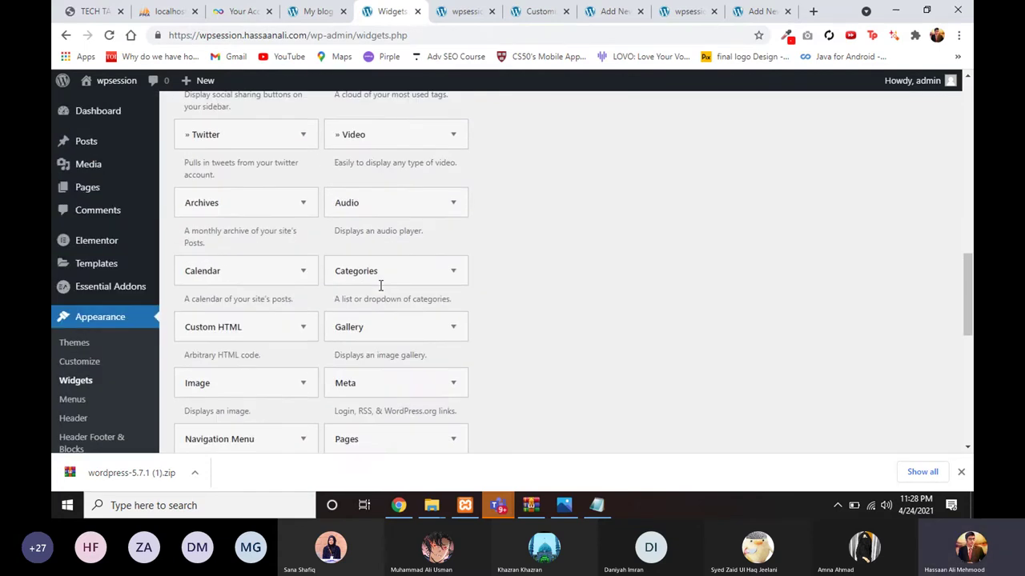
scroll(381, 286, "up", 10)
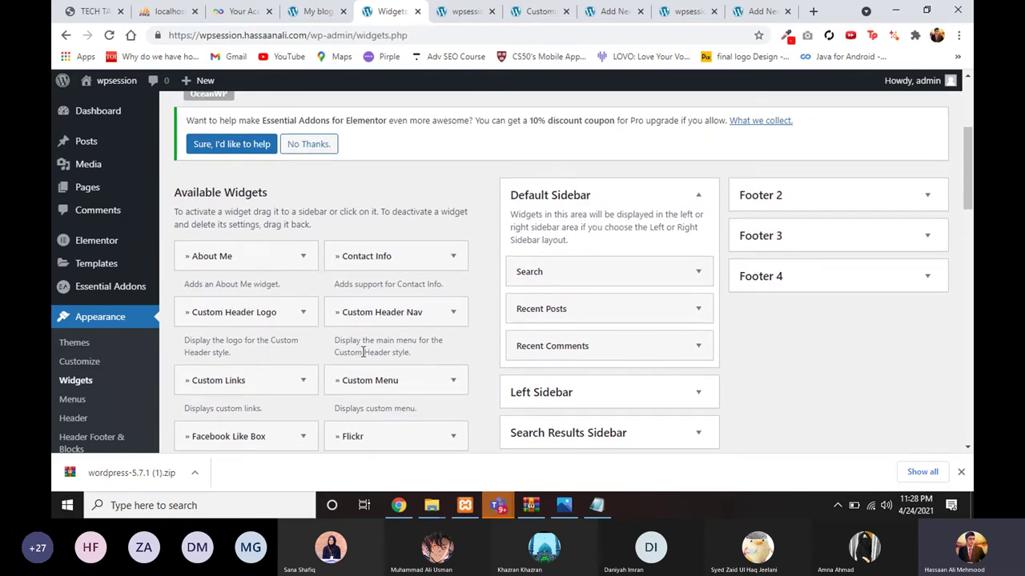
scroll(364, 352, "down", 1)
scroll(362, 353, "down", 2)
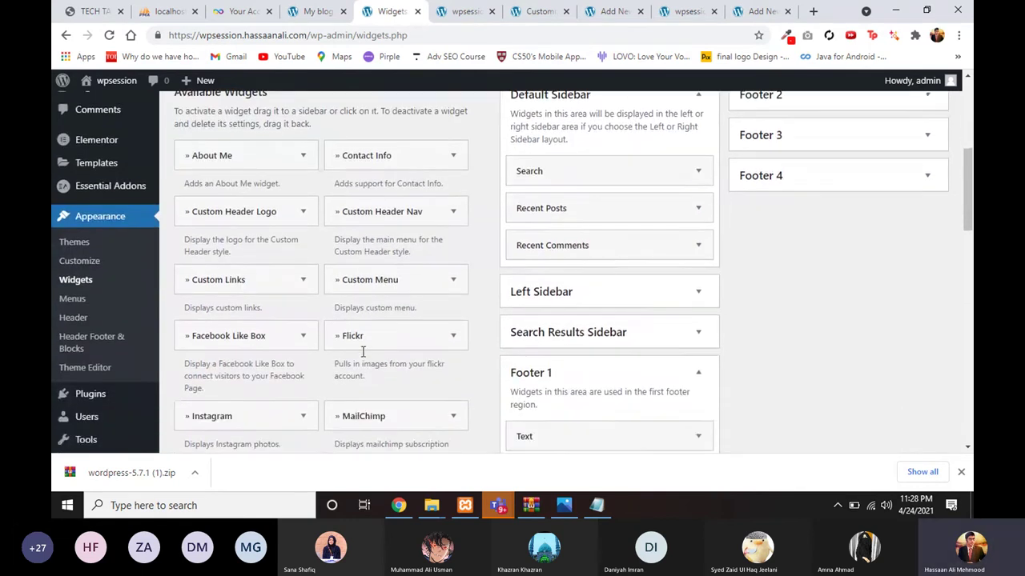
scroll(400, 376, "down", 8)
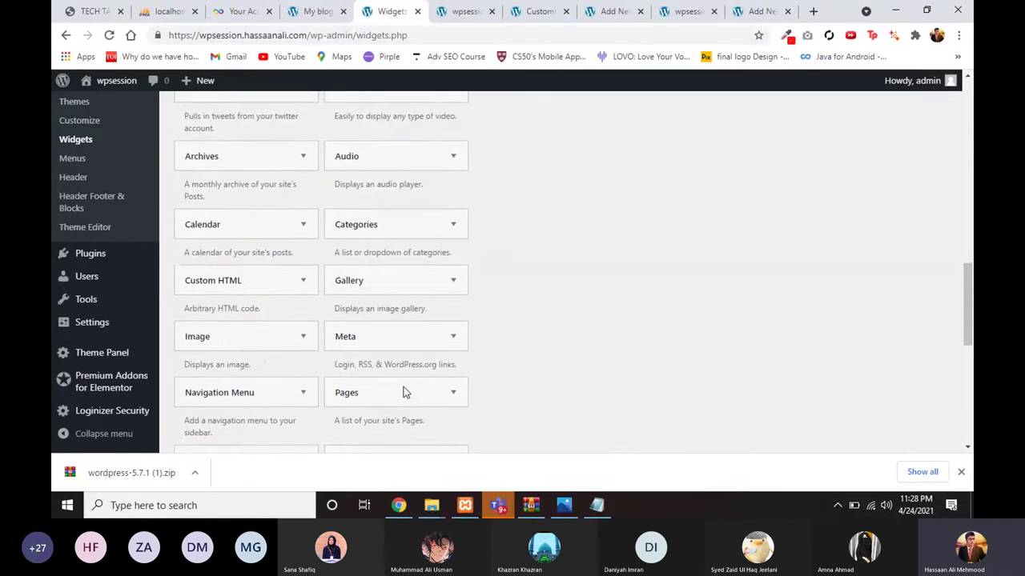
scroll(400, 410, "down", 5)
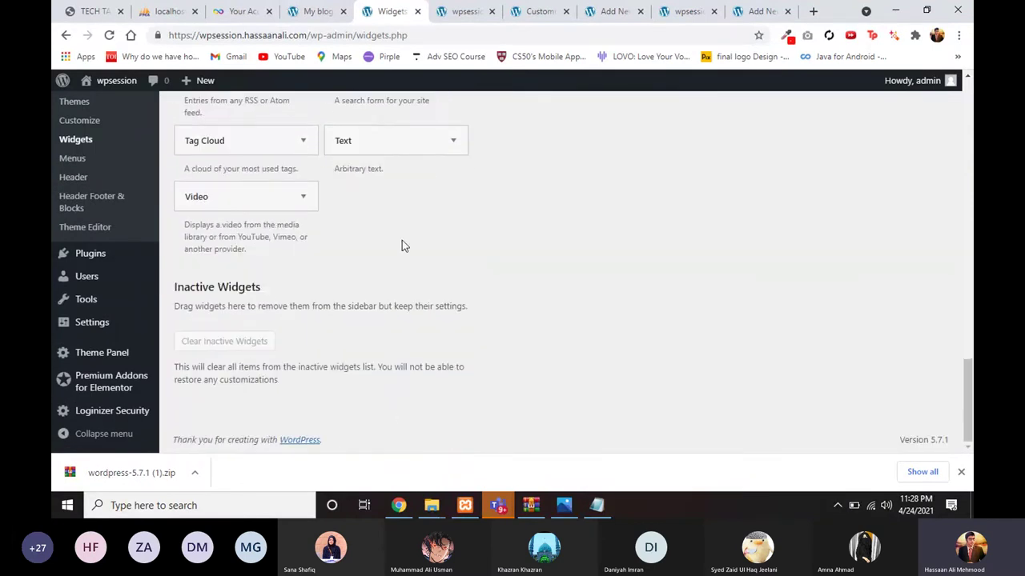
Step: Add a new Text widget to the Footer 2 area
left_click(400, 142)
left_click(370, 303)
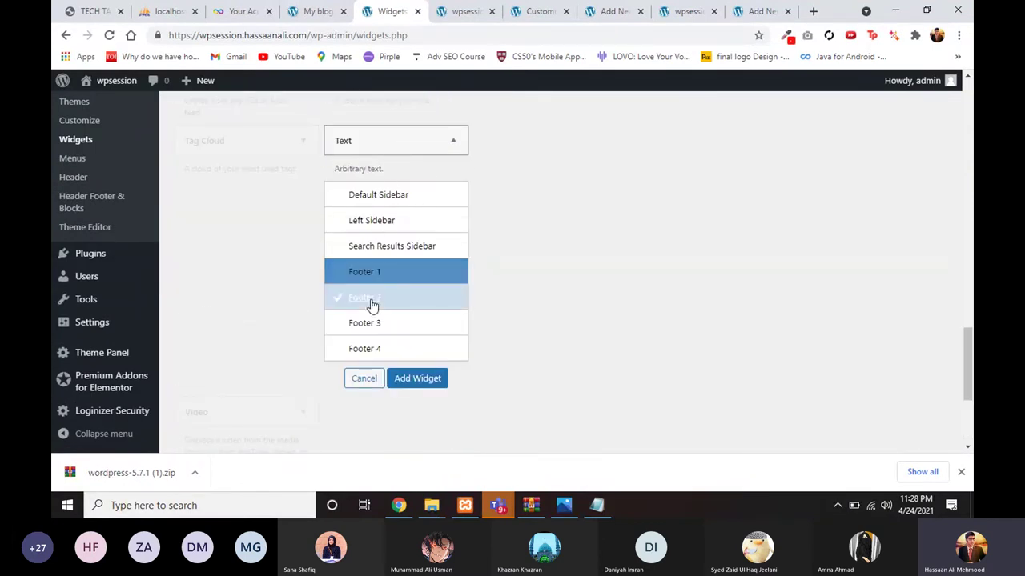
left_click(418, 379)
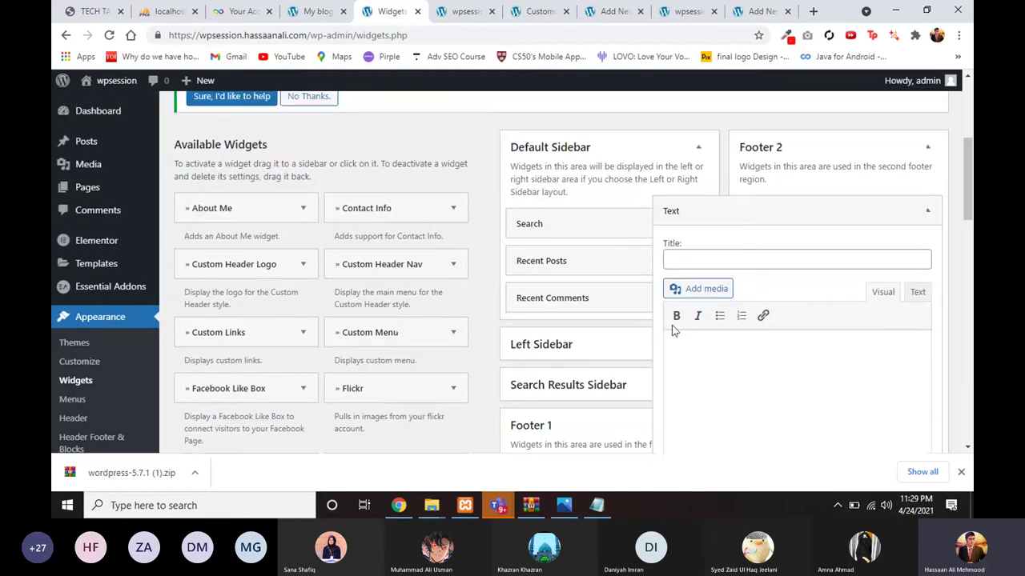
left_click(774, 213)
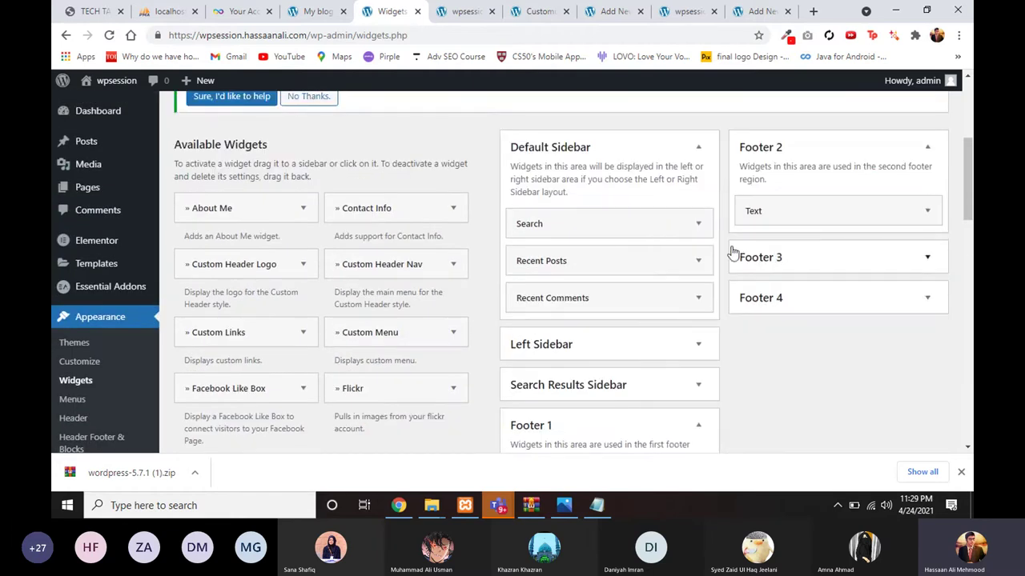
Step: Reopen the Footer 1 Text widget, select its lorem text, then save and collapse it
scroll(645, 380, "down", 3)
left_click(693, 277)
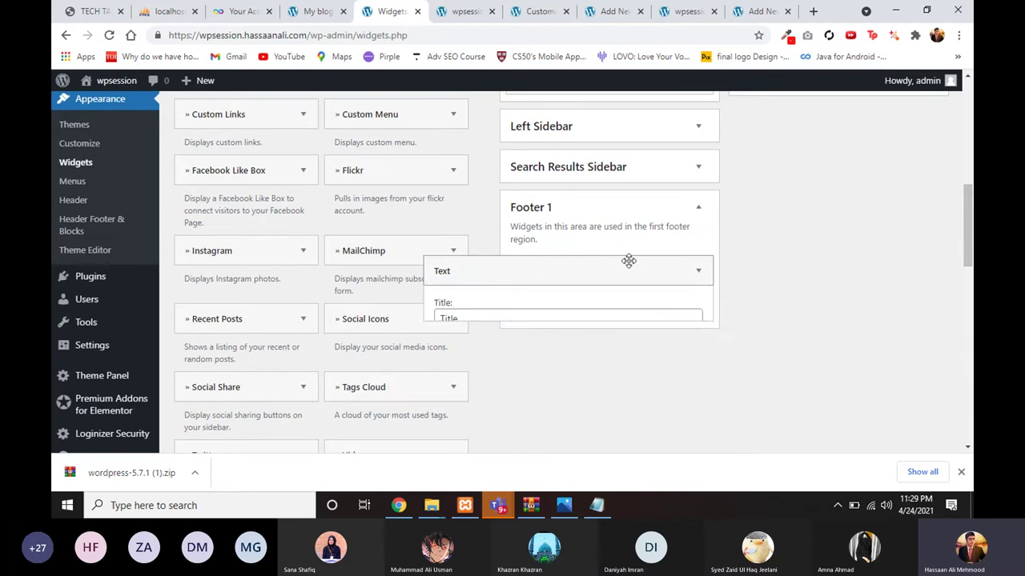
scroll(565, 377, "down", 1)
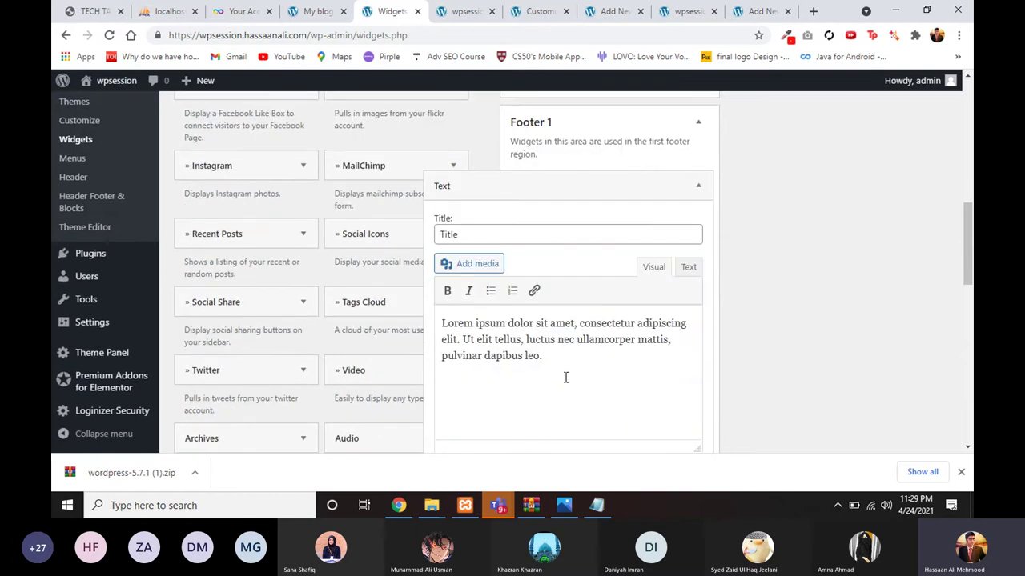
key("ctrl+a")
key("ctrl+c")
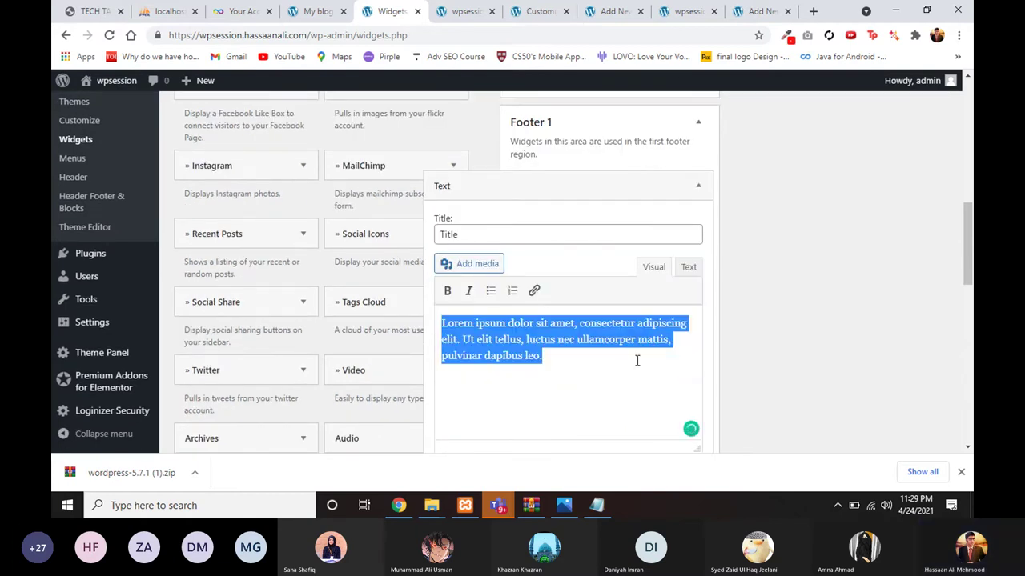
scroll(635, 361, "down", 2)
left_click(686, 279)
scroll(650, 352, "up", 2)
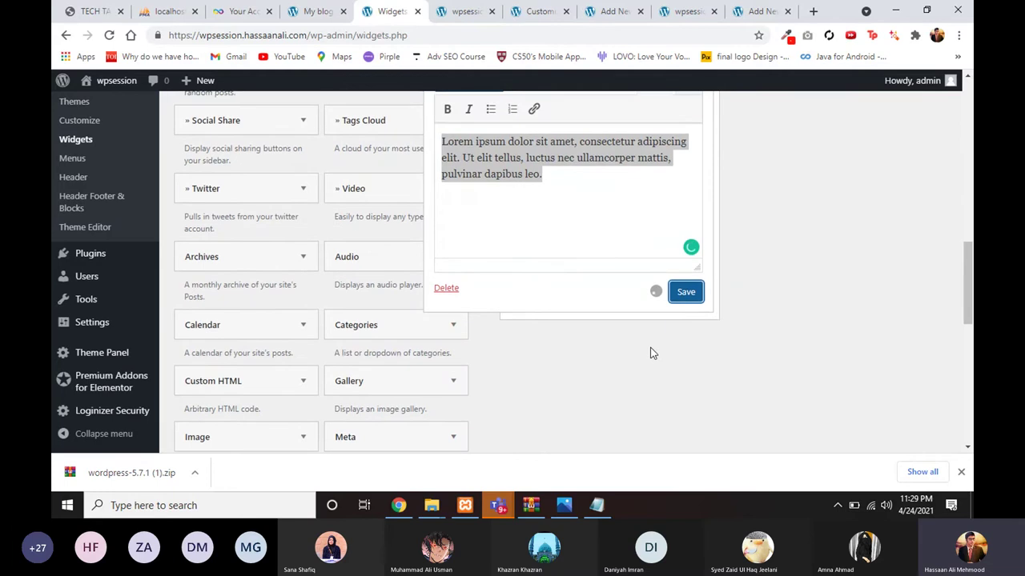
left_click(622, 165)
scroll(715, 192, "up", 3)
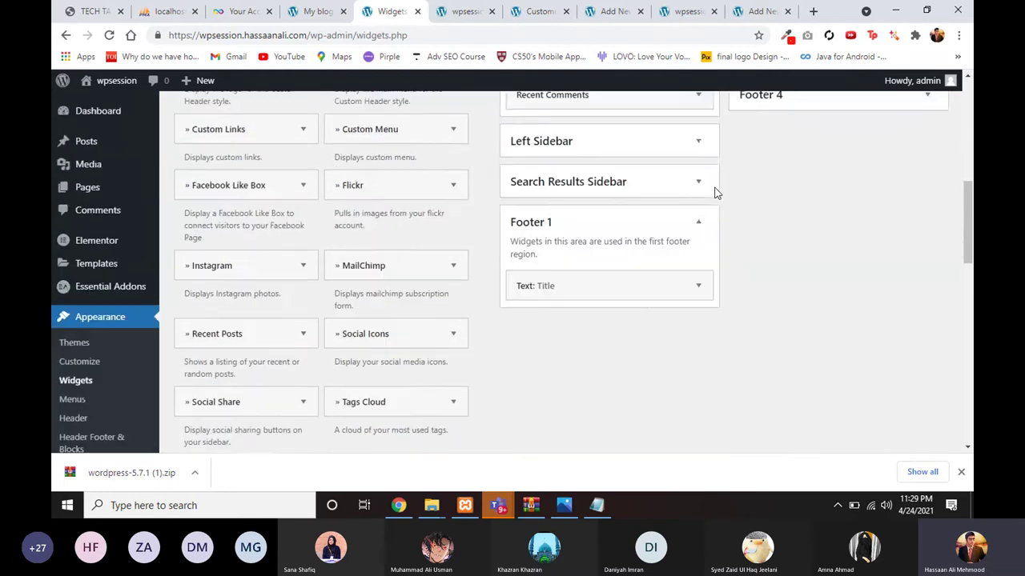
Step: Title the Footer 2 widget 'Title 2', paste the lorem paragraph, save, and reload the live site
left_click(775, 189)
left_click(748, 234)
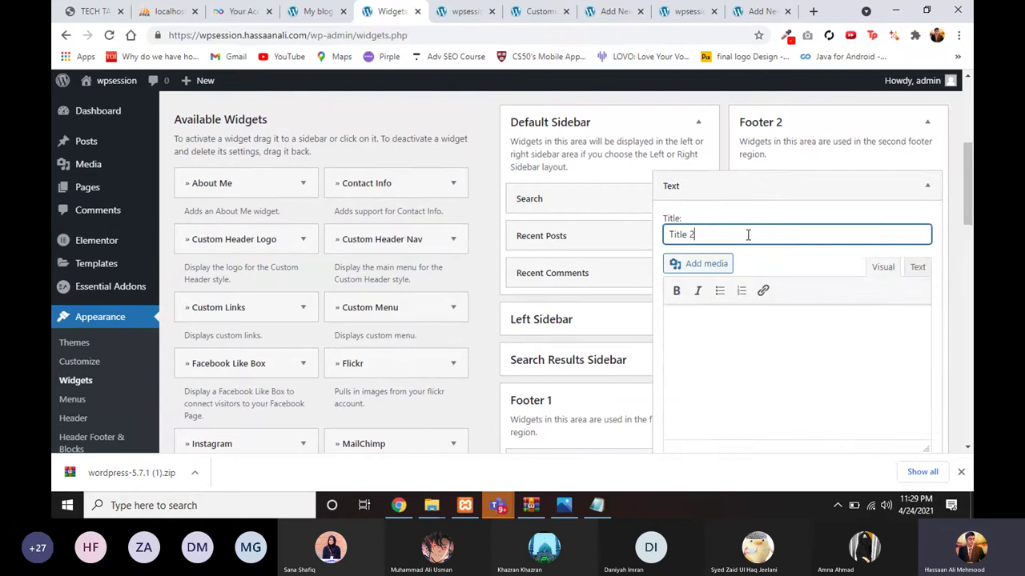
type("Title 2")
left_click(728, 355)
key("ctrl+v")
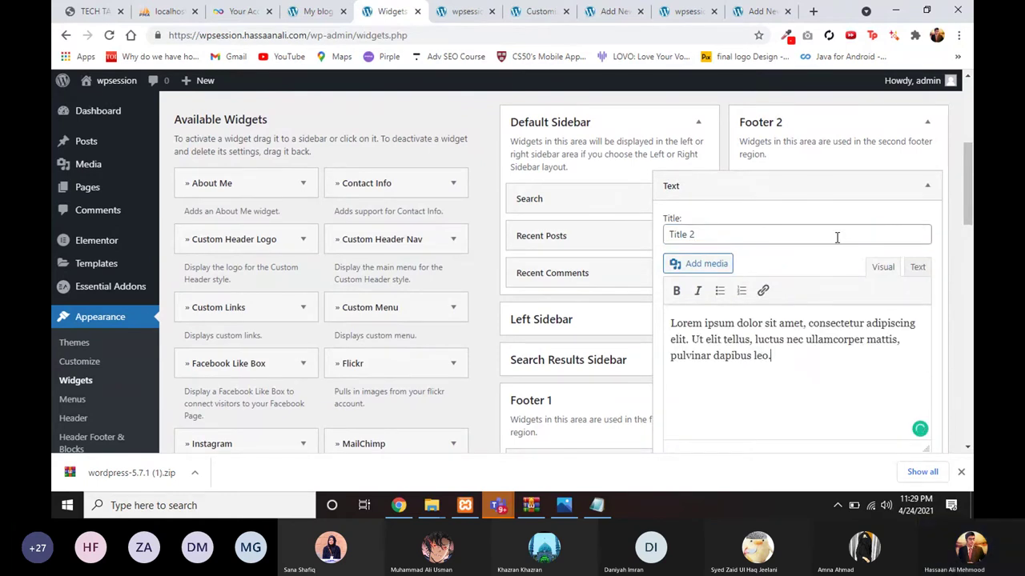
scroll(837, 236, "down", 3)
left_click(908, 276)
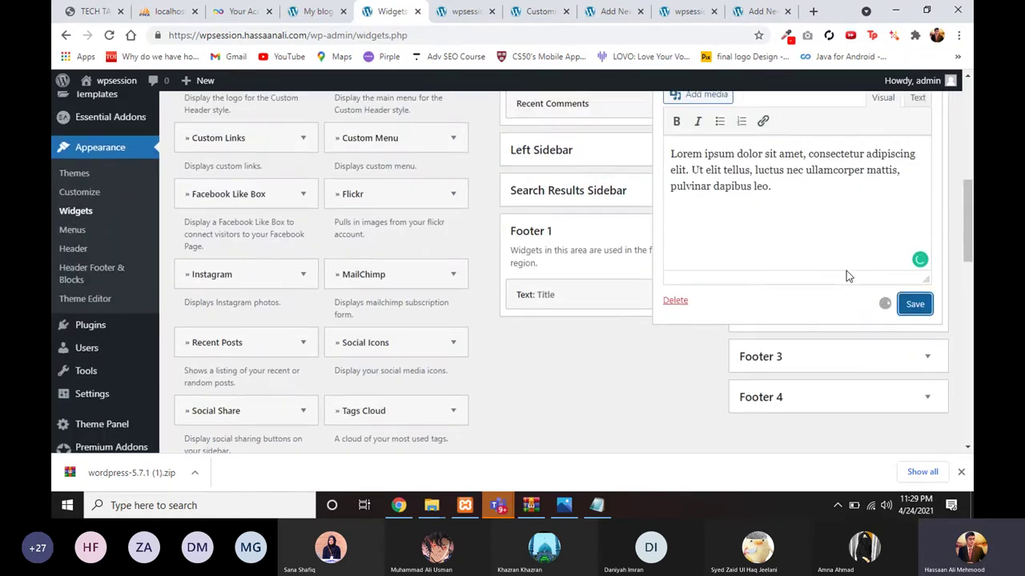
scroll(848, 276, "up", 1)
scroll(781, 132, "up", 1)
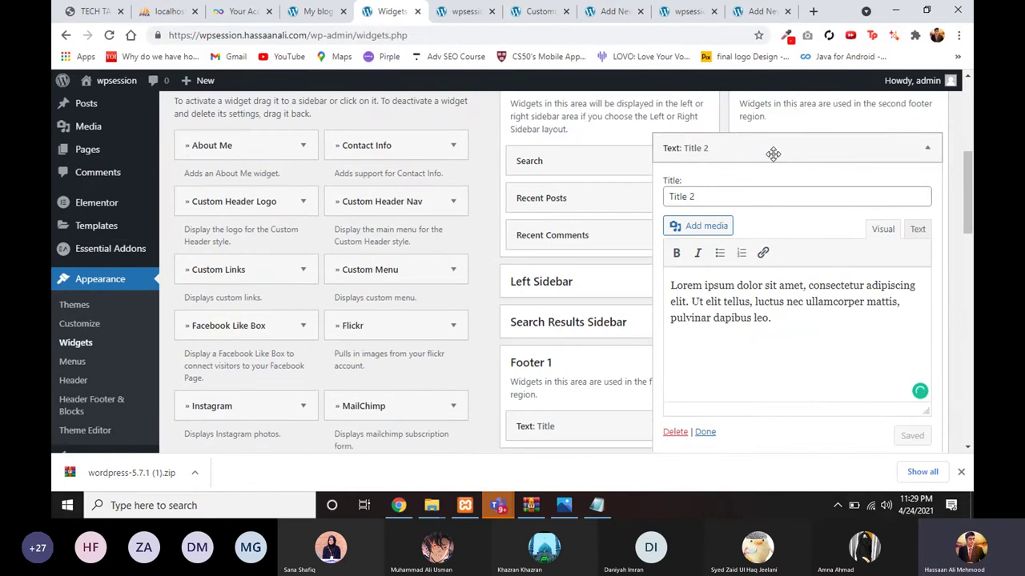
left_click(773, 153)
left_click(459, 14)
key("F5")
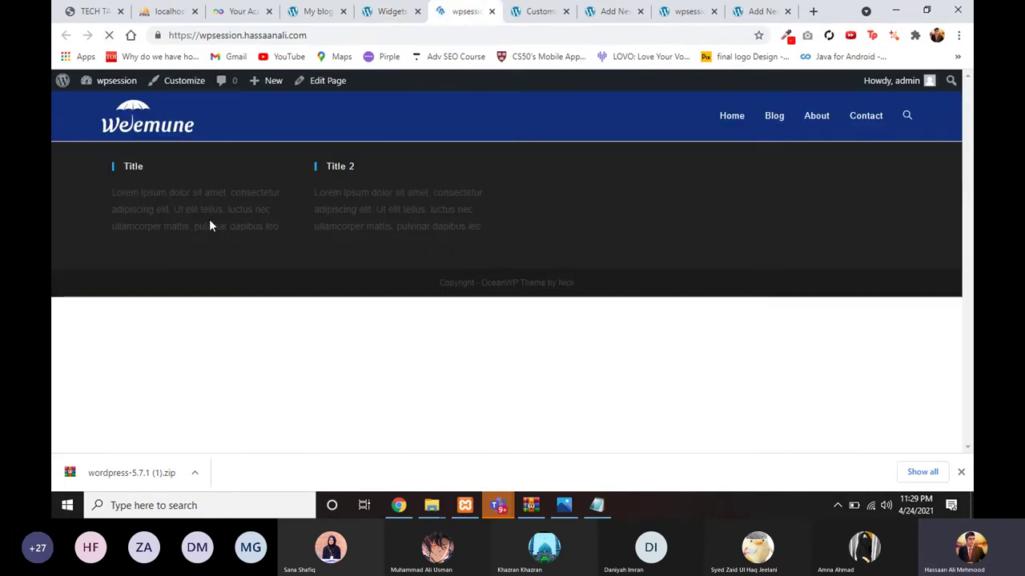
Step: Compare the Widgets page with the live site, highlighting the Title 2 footer column's text
left_click(371, 8)
scroll(726, 174, "up", 2)
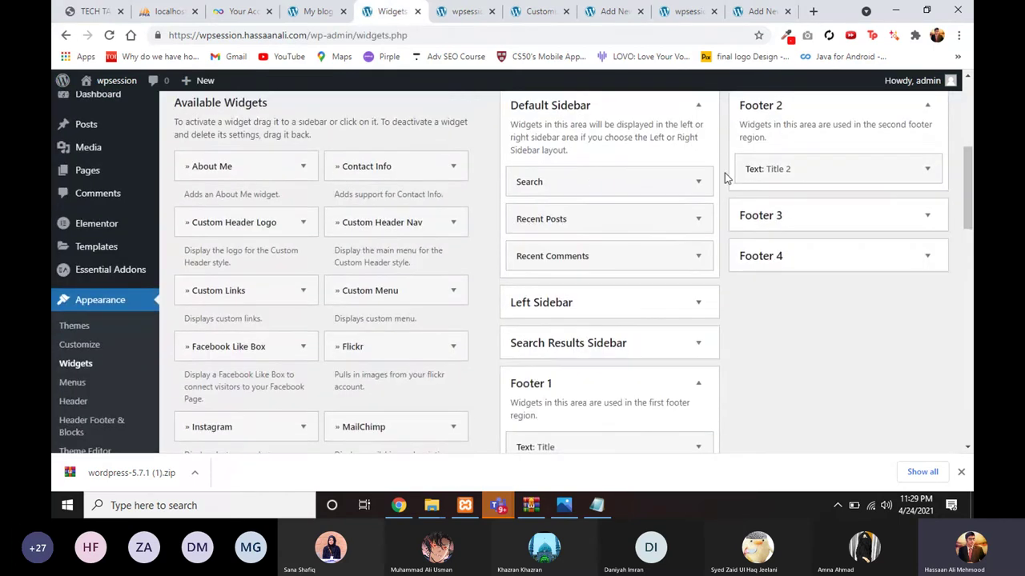
scroll(629, 318, "down", 2)
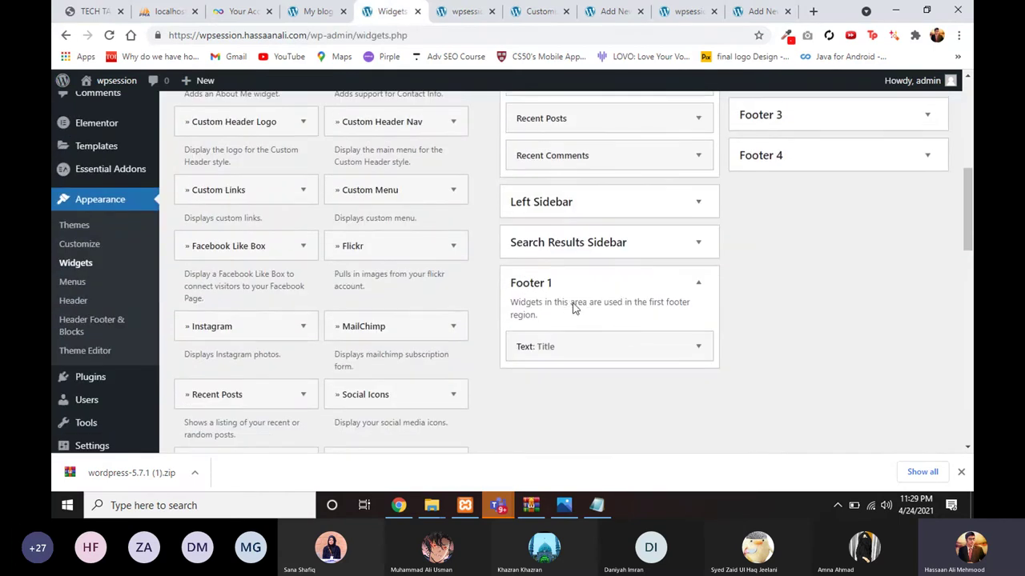
scroll(592, 300, "up", 2)
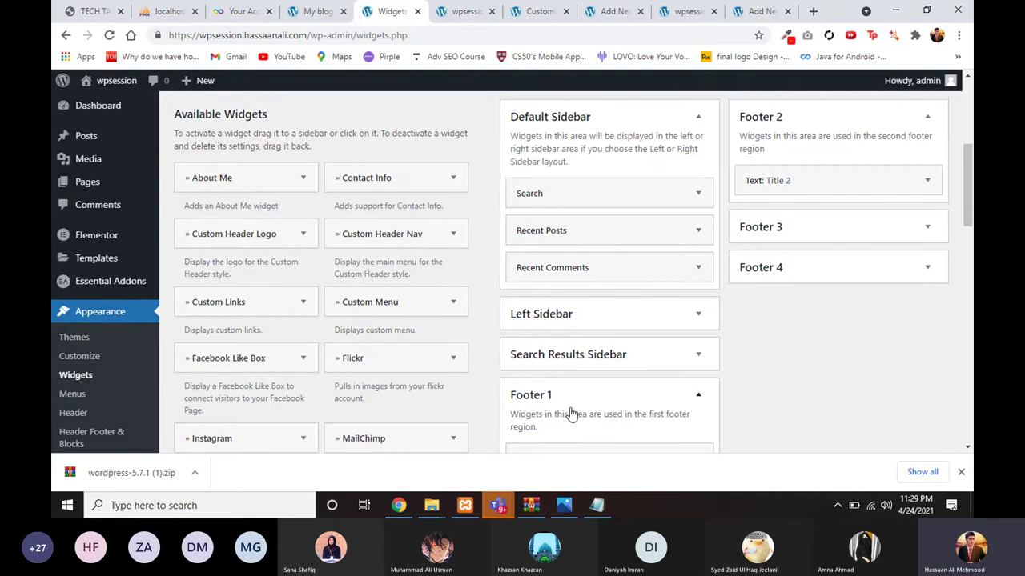
scroll(573, 405, "down", 2)
key("ctrl+Tab")
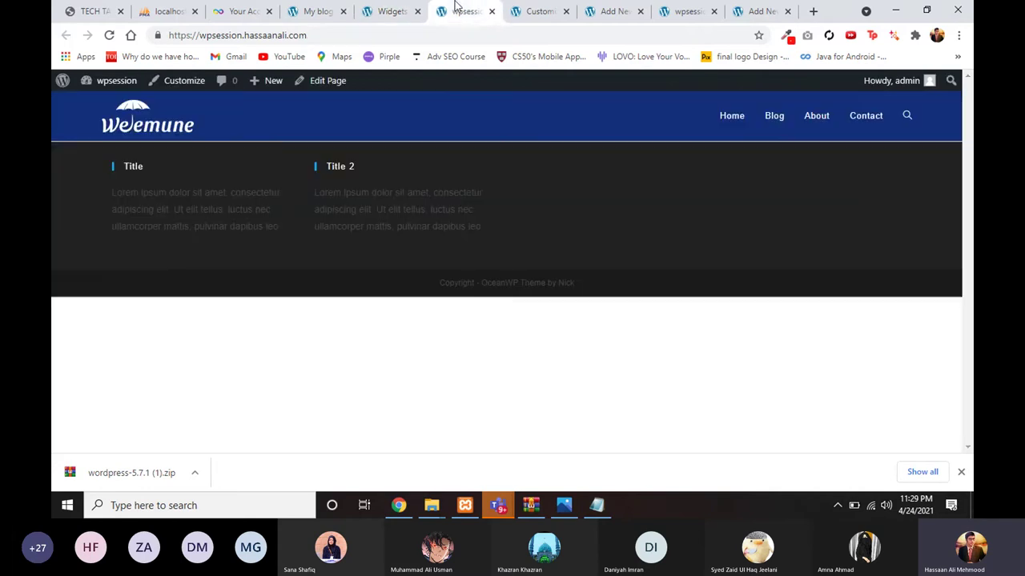
left_click_drag(107, 170, 420, 215)
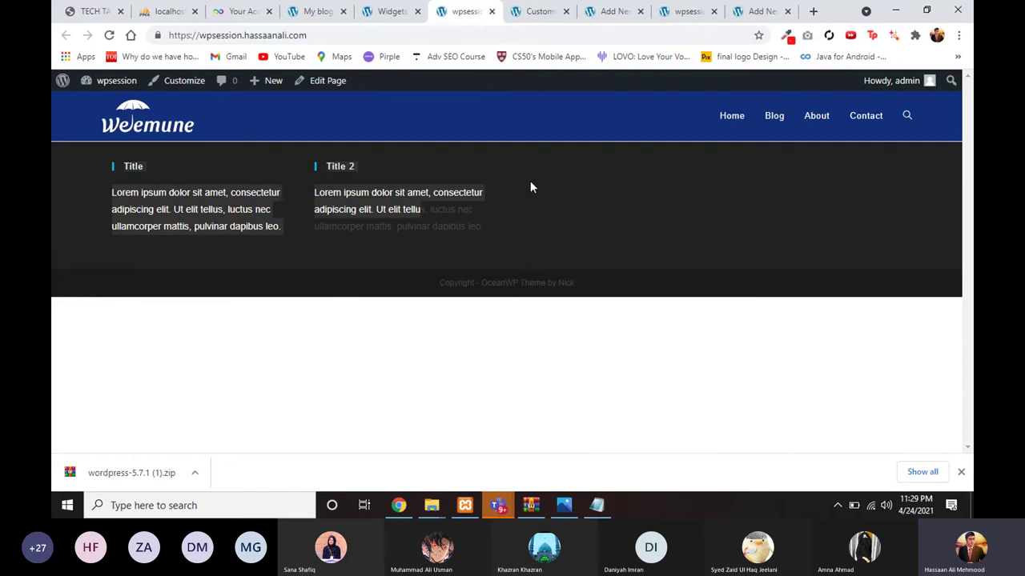
left_click(403, 6)
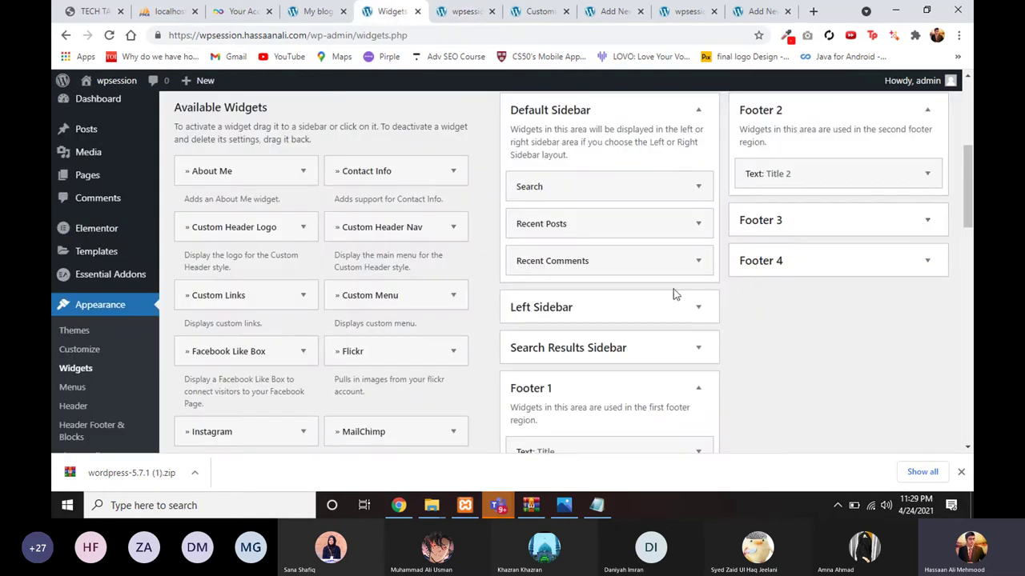
scroll(673, 292, "down", 1)
scroll(360, 306, "down", 2)
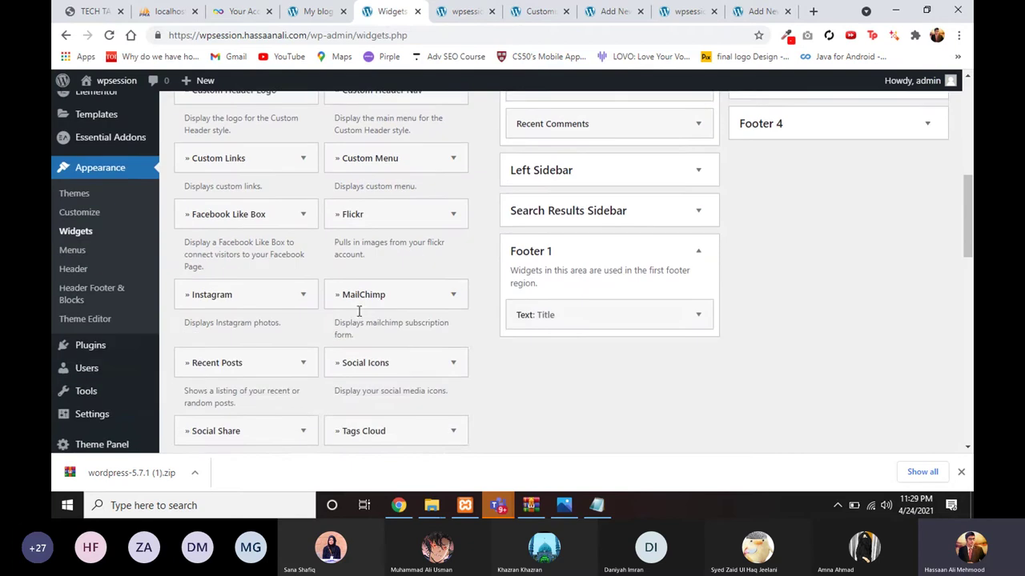
scroll(281, 255, "up", 3)
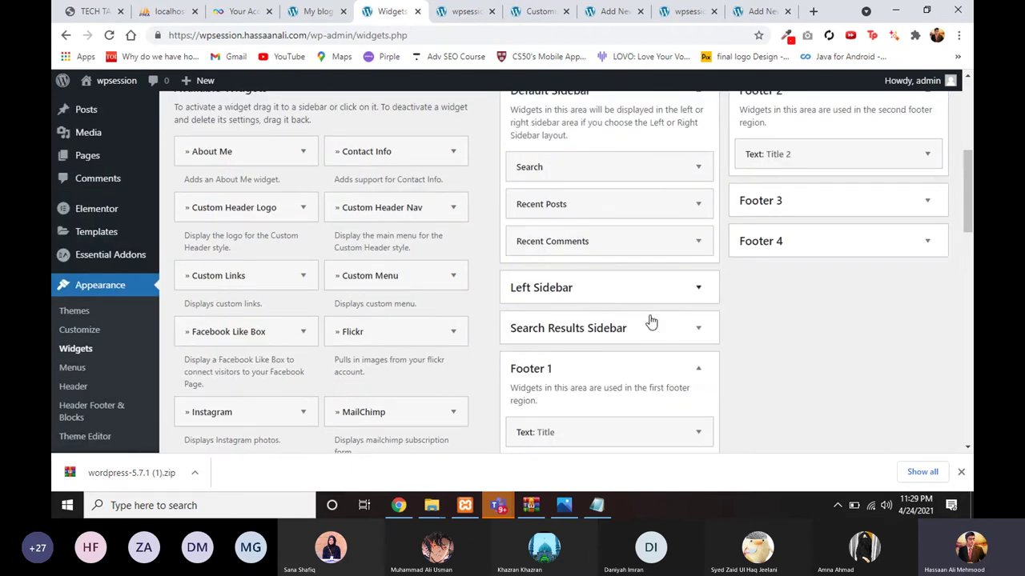
scroll(653, 323, "up", 2)
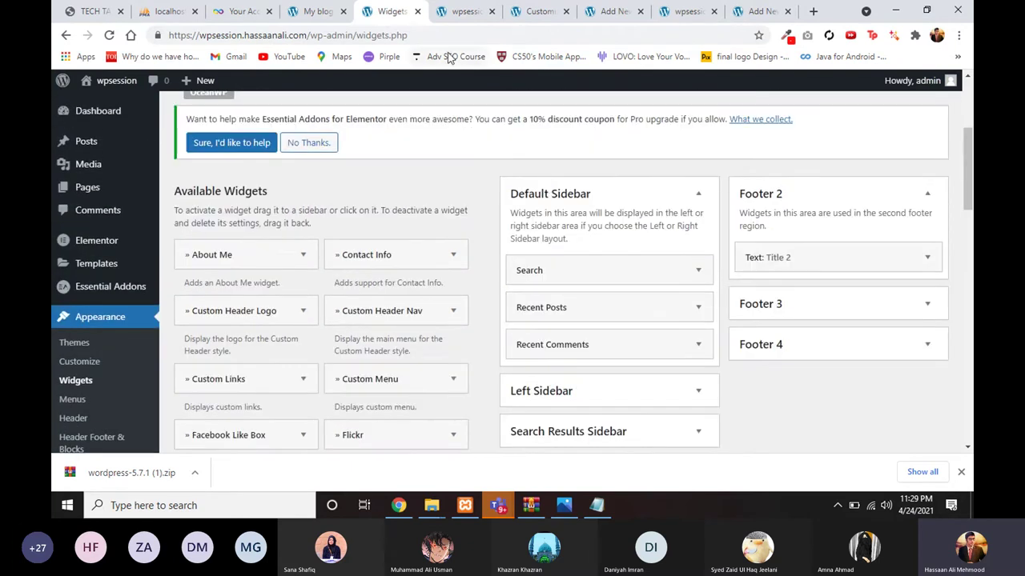
left_click(452, 11)
Step: Review the Customizer's Footer Widgets options, then go back to the main section list
left_click(538, 11)
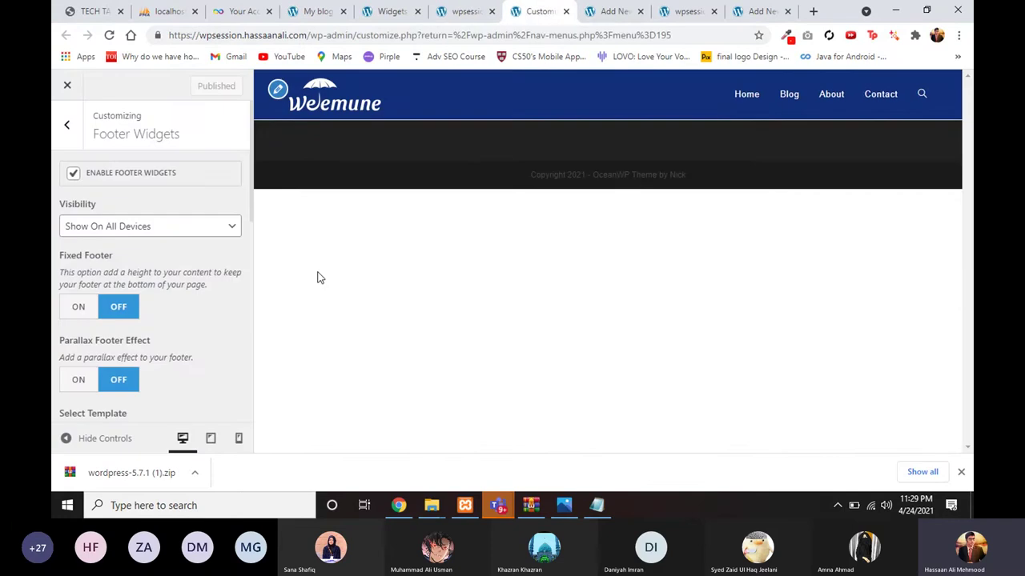
left_click(66, 124)
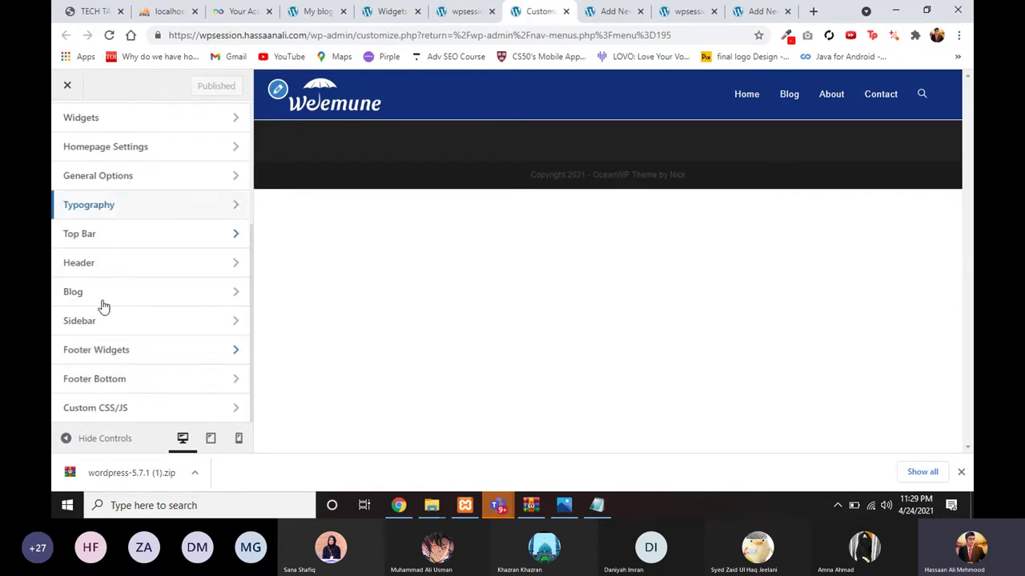
left_click(119, 359)
scroll(126, 380, "down", 5)
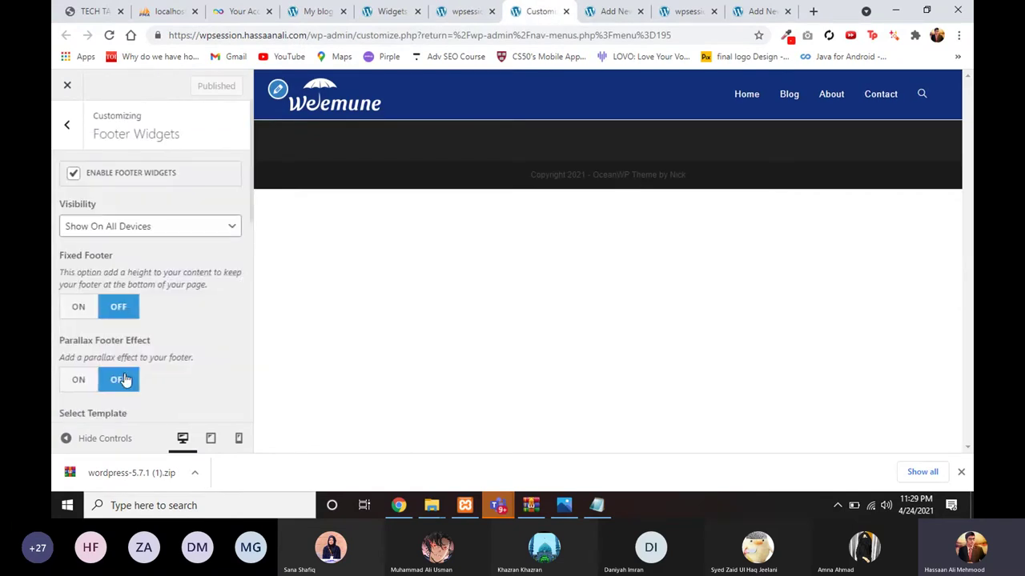
scroll(126, 379, "down", 2)
scroll(139, 331, "up", 7)
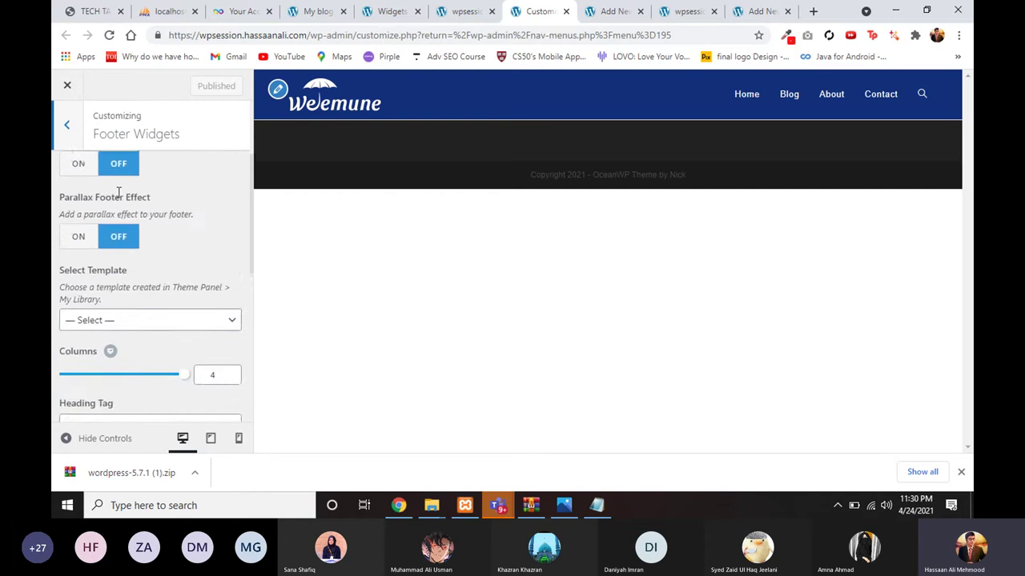
left_click(73, 144)
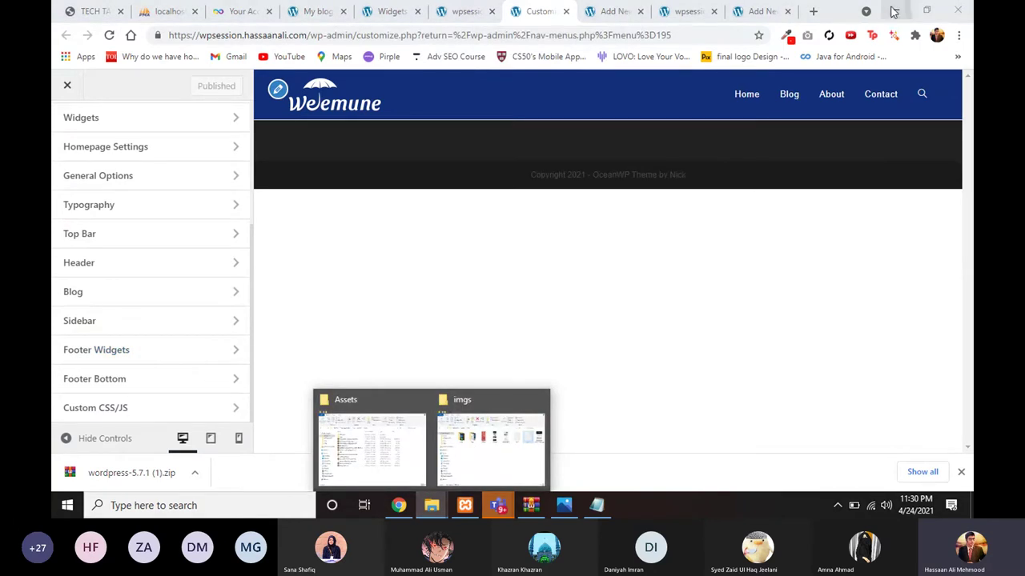
Step: Minimize Chrome, bring forward the Wpsession\Assets\imgs folder, and open the HomeStation image
left_click(893, 11)
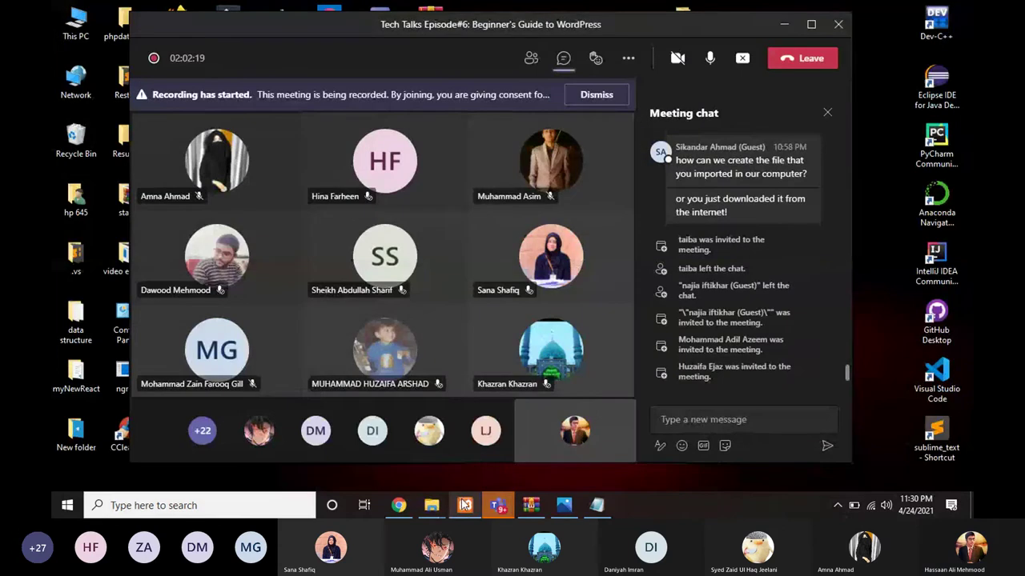
mouse_move(431, 505)
left_click(410, 464)
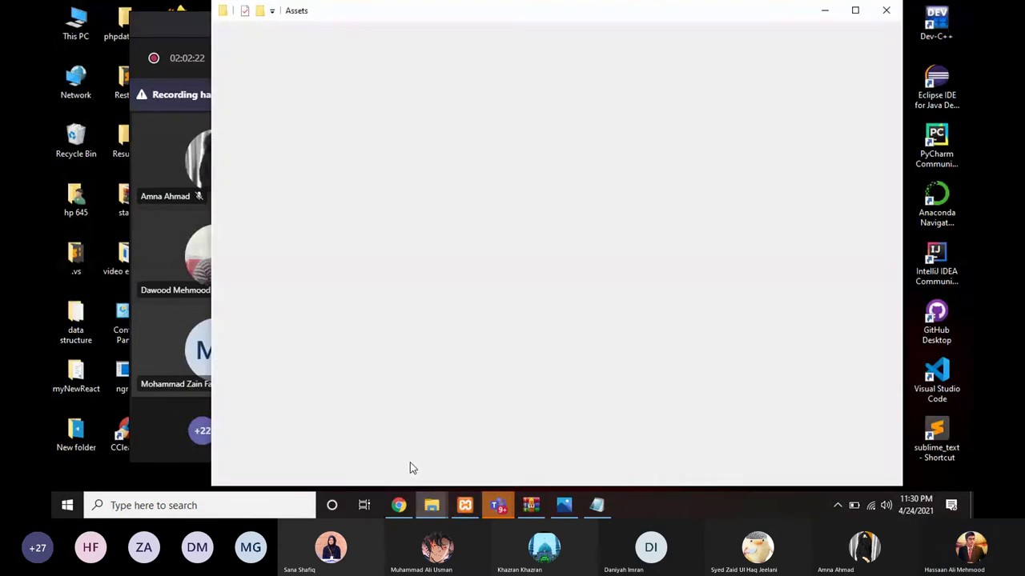
mouse_move(432, 505)
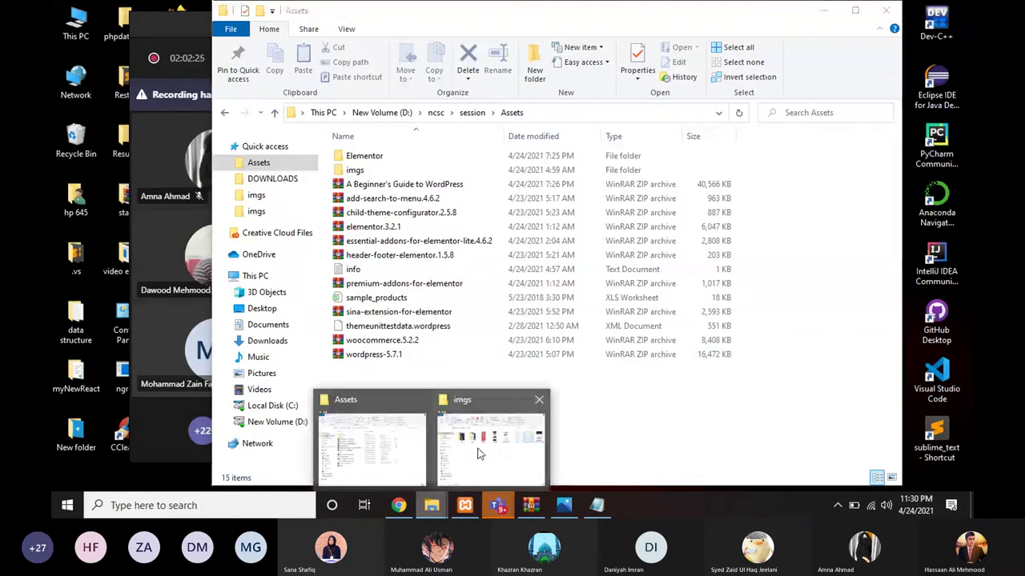
left_click(478, 453)
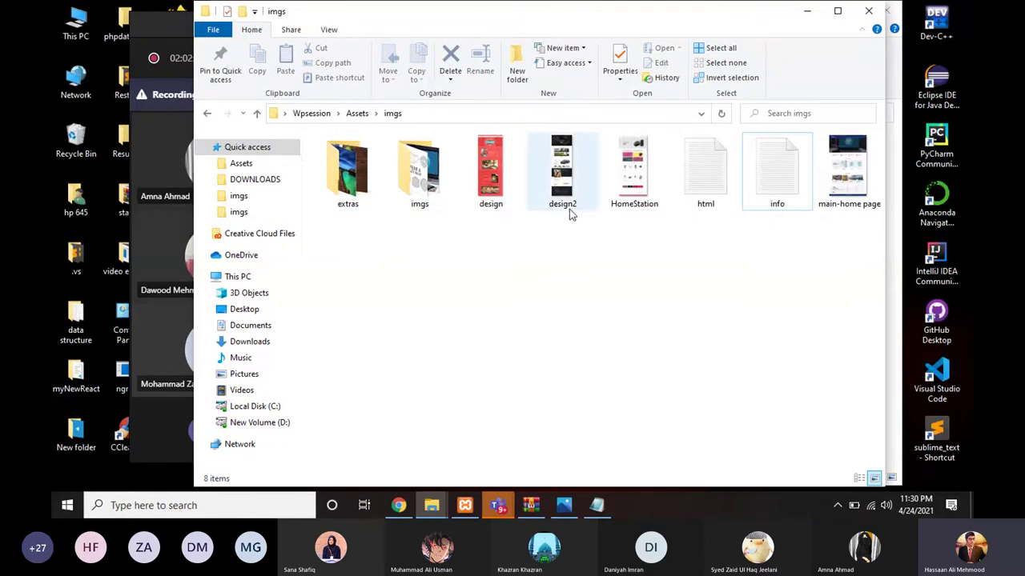
double_click(629, 140)
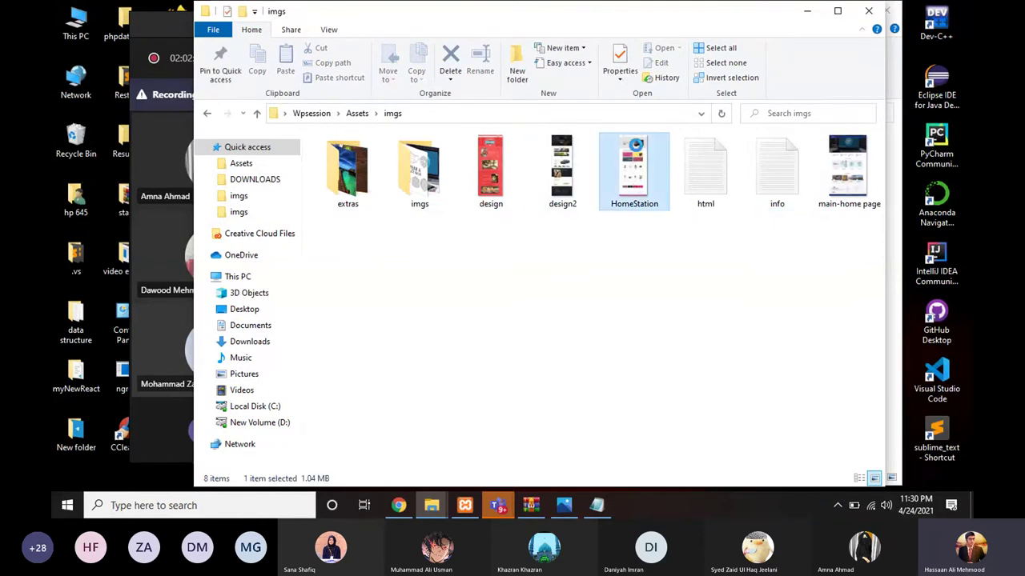
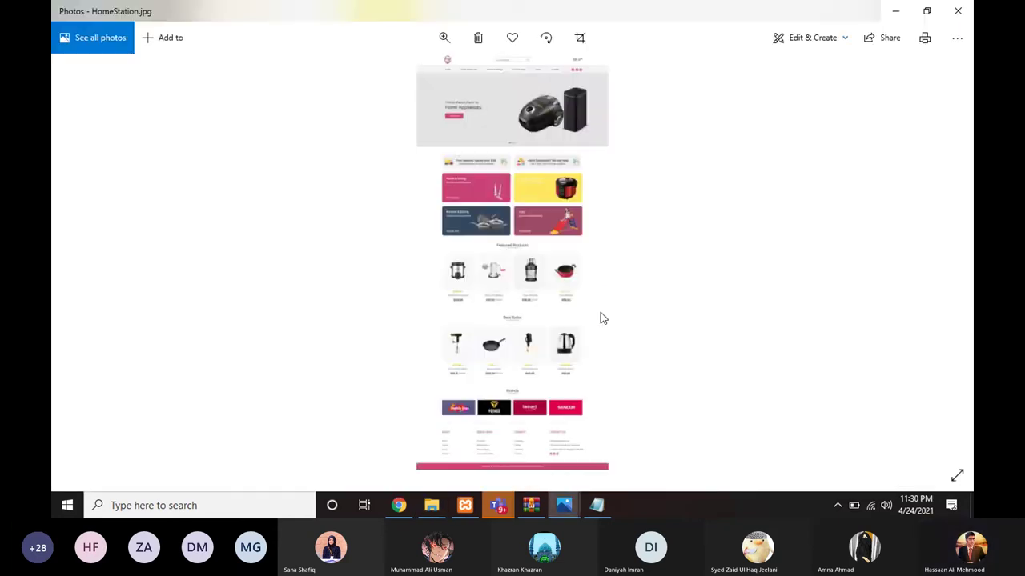
Step: Zoom into the HomeStation mockup's hero banner
scroll(565, 286, "up", 3)
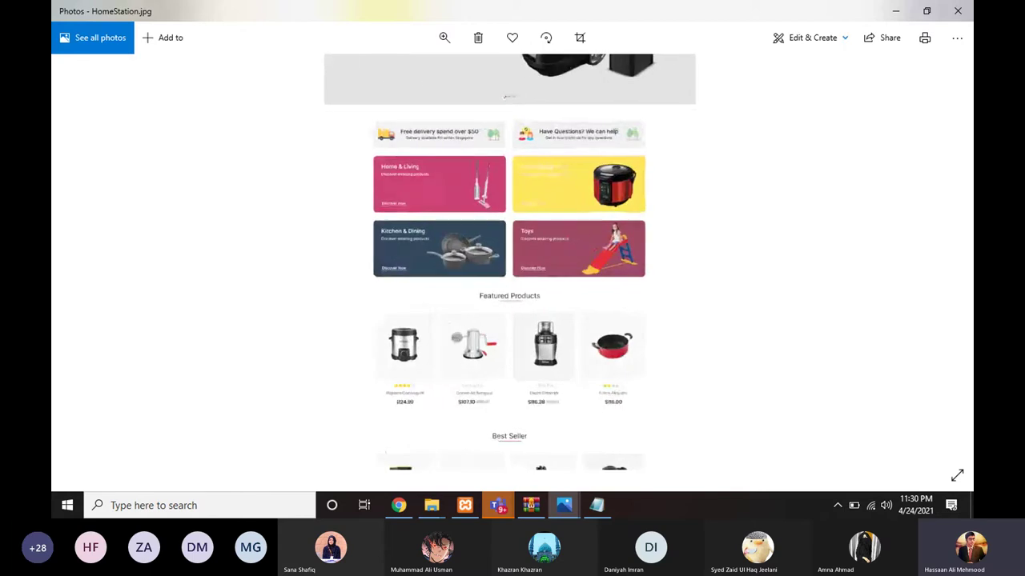
scroll(539, 101, "up", 2)
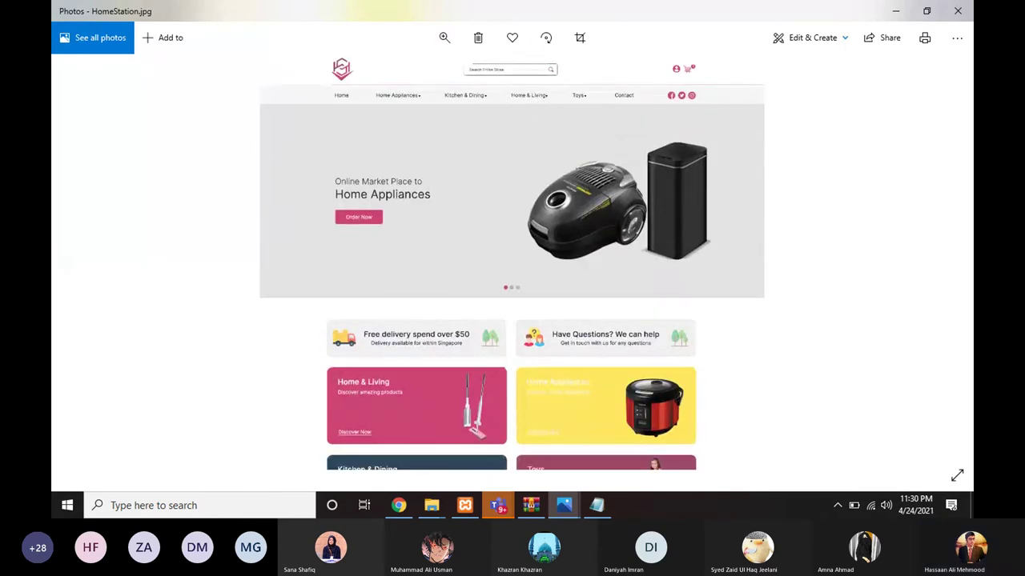
scroll(523, 142, "up", 3)
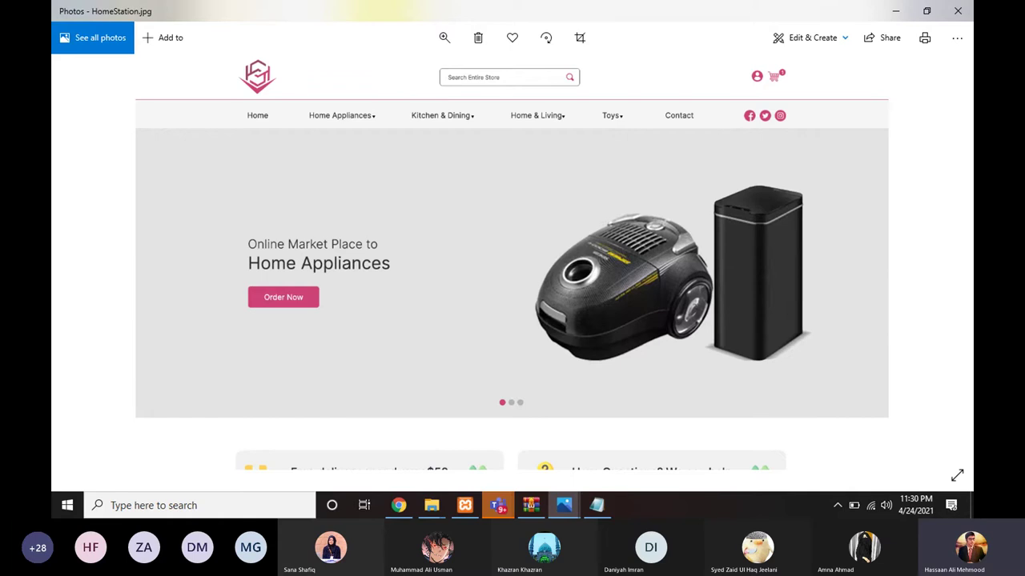
scroll(574, 286, "down", 1)
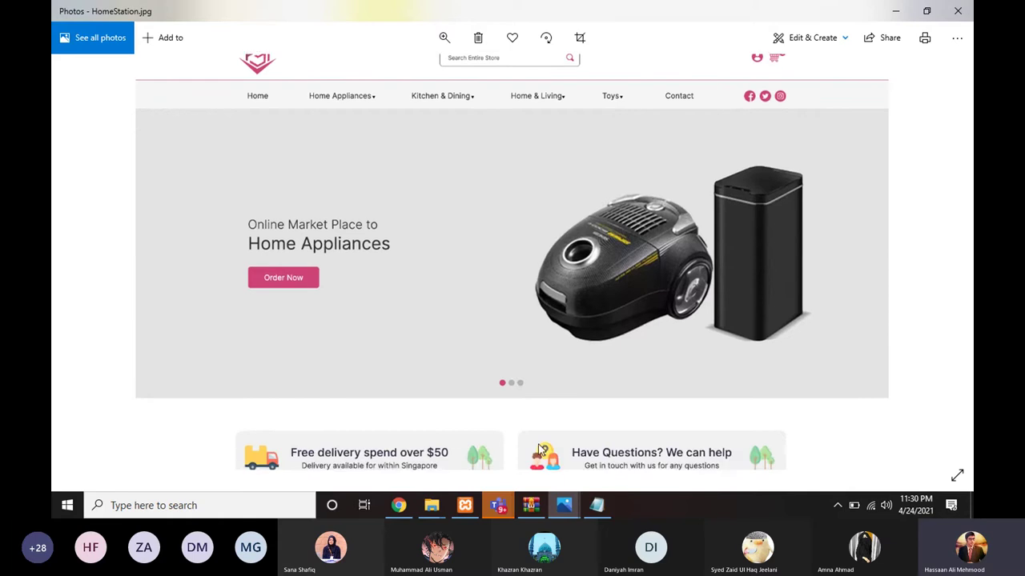
Step: Glance at the WordPress Customizer, then scroll the mockup down to Brands and the footer
left_click(414, 516)
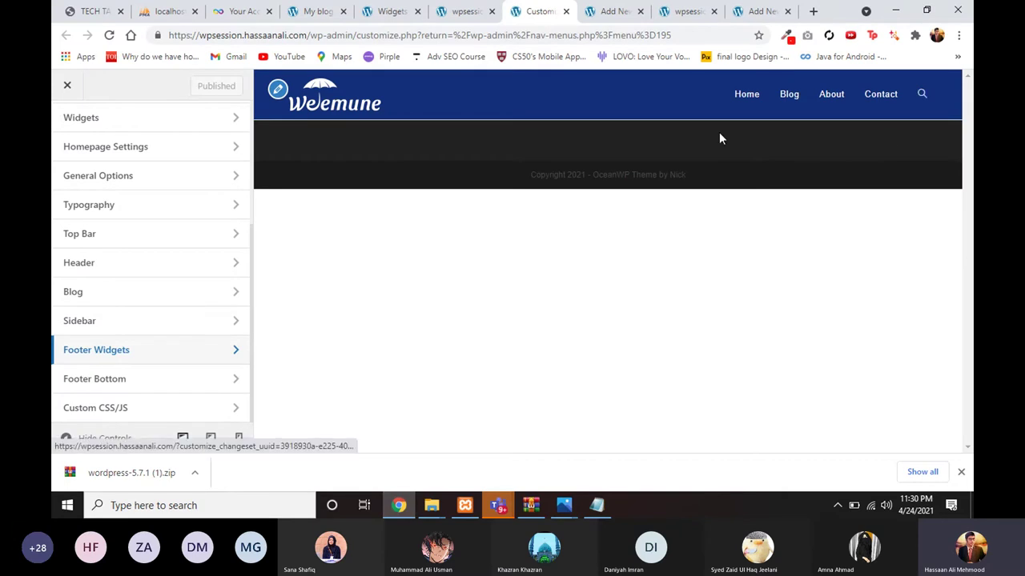
left_click(398, 505)
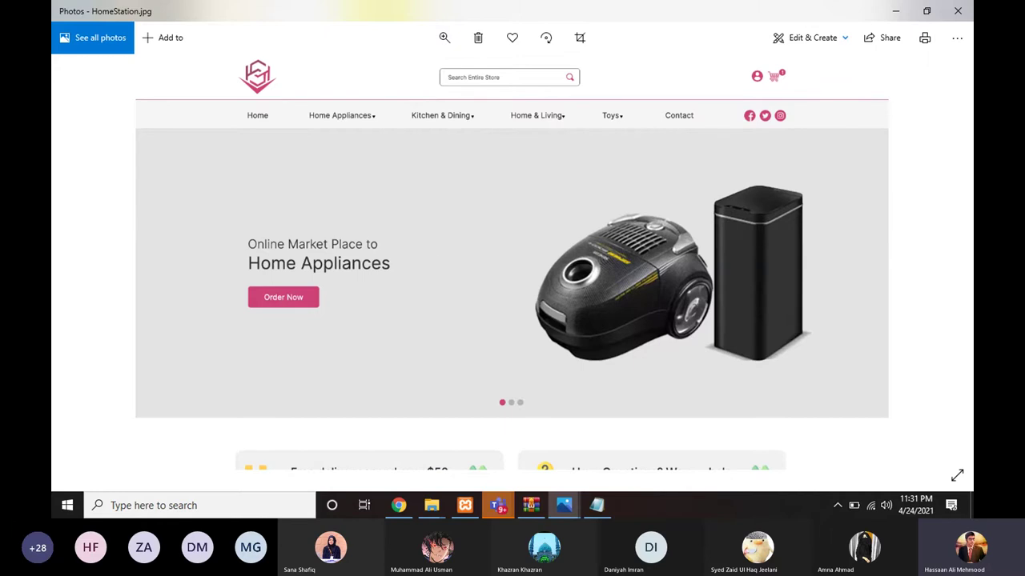
left_click(398, 505)
left_click(398, 505)
scroll(434, 384, "down", 10)
scroll(511, 264, "down", 5)
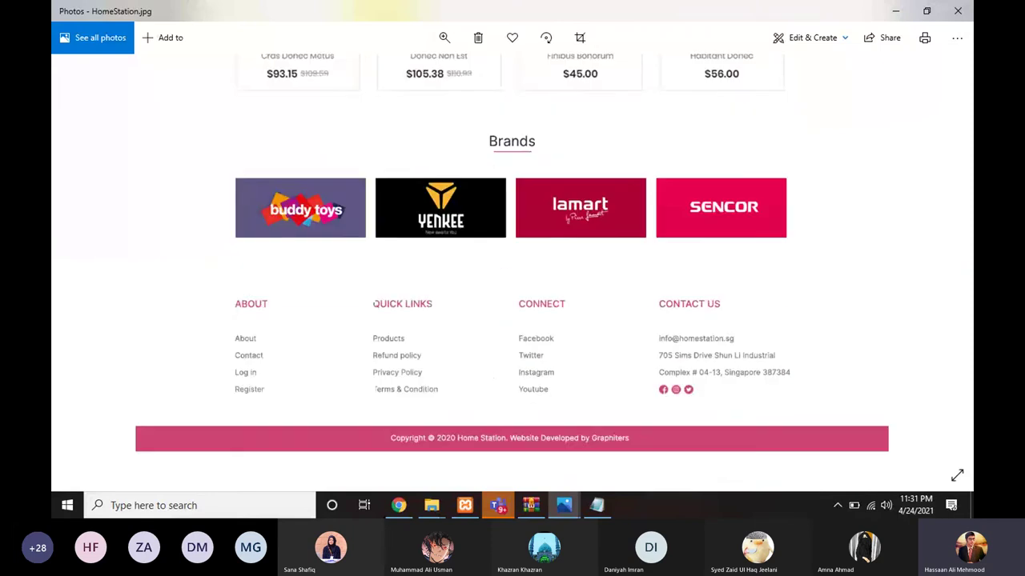
Step: Close the HomeStation image and zoom into the EmpireLimousine design2.jpg mockup
left_click(956, 15)
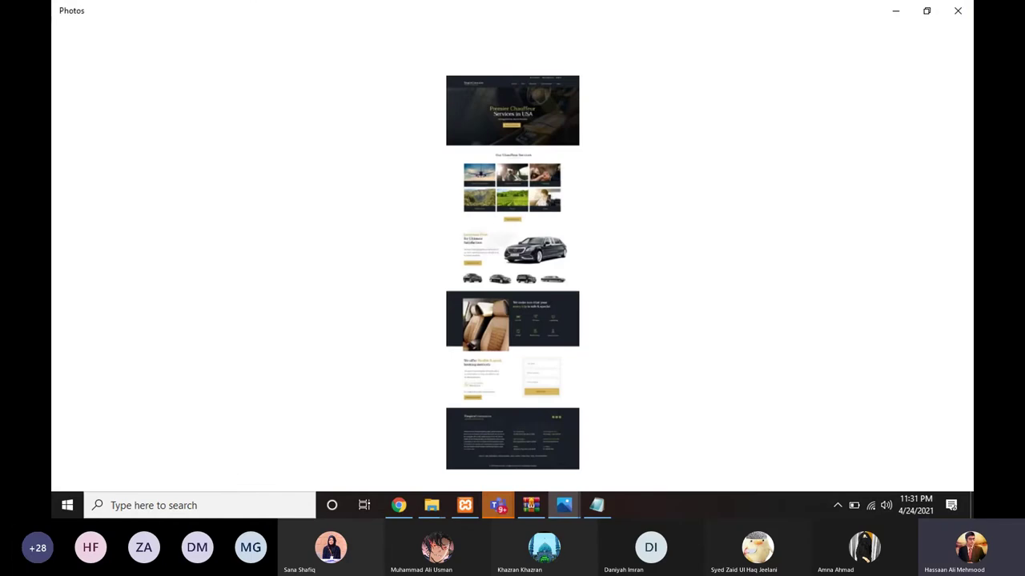
scroll(514, 430, "up", 4)
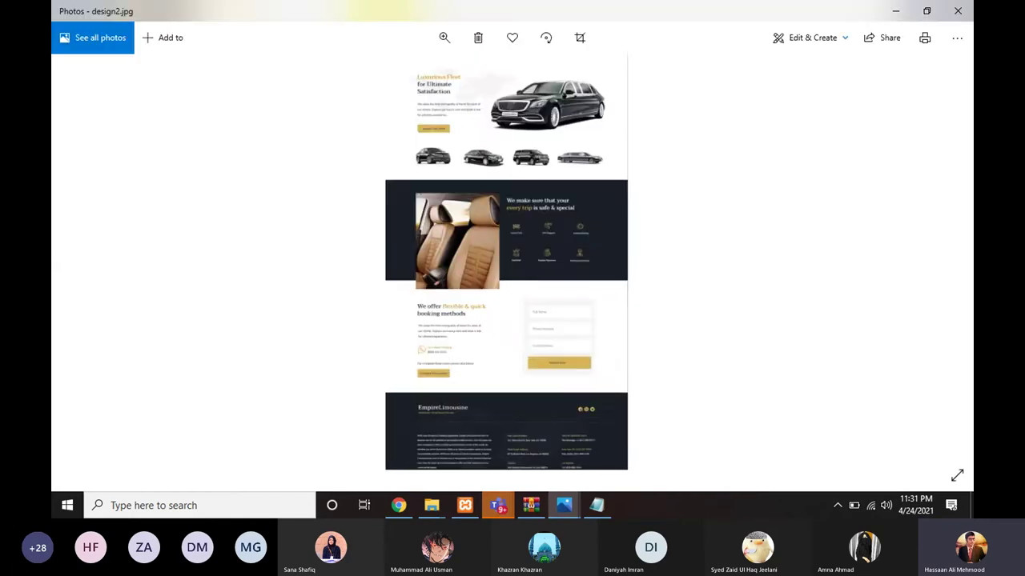
scroll(491, 454, "up", 2)
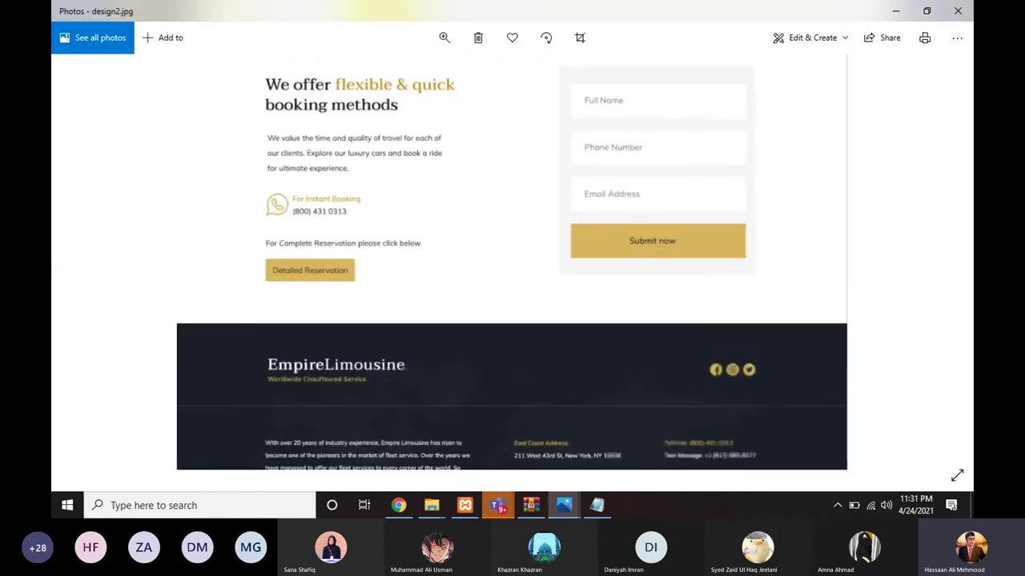
scroll(513, 287, "down", 3)
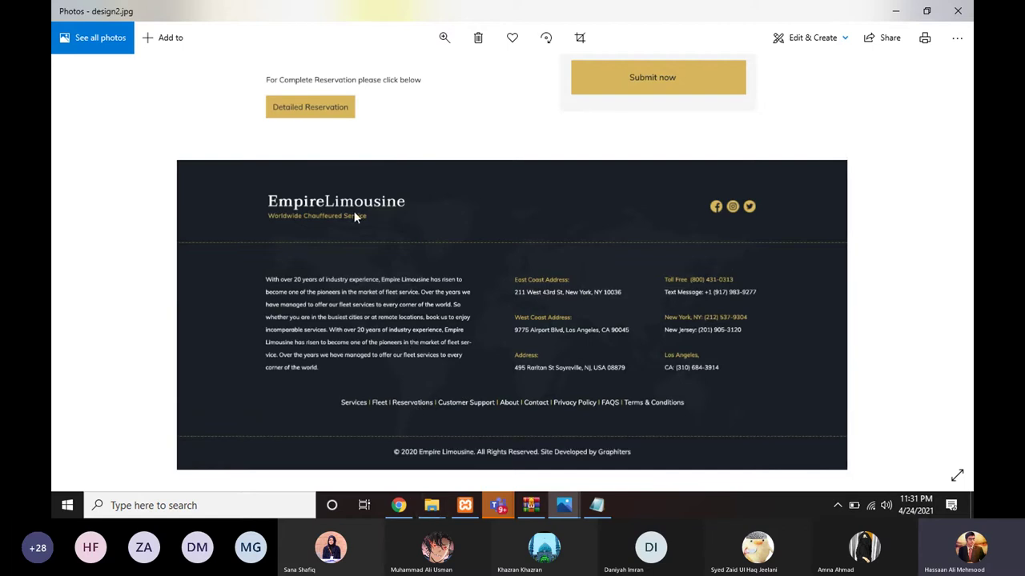
scroll(656, 313, "down", 1)
Step: Scroll through the booking section and footer, then go back to the WordPress Customizer
scroll(461, 317, "down", 1)
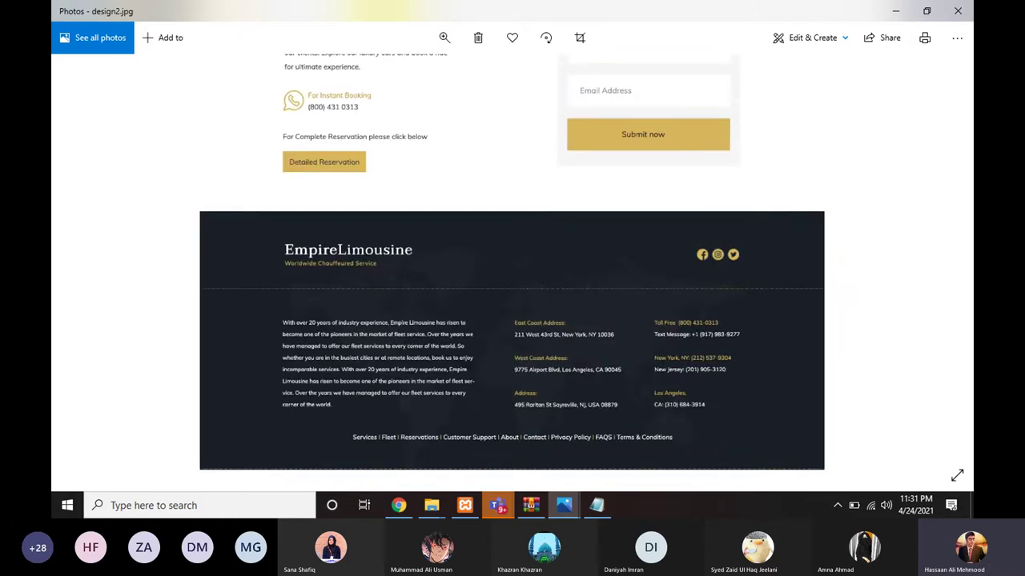
scroll(470, 120, "down", 3)
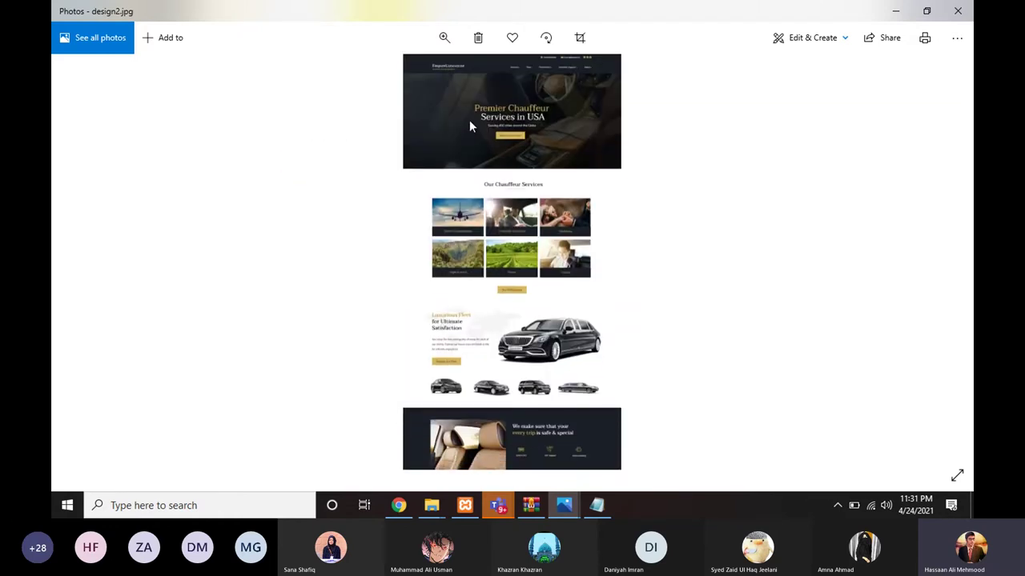
scroll(469, 120, "up", 2)
scroll(469, 120, "down", 1)
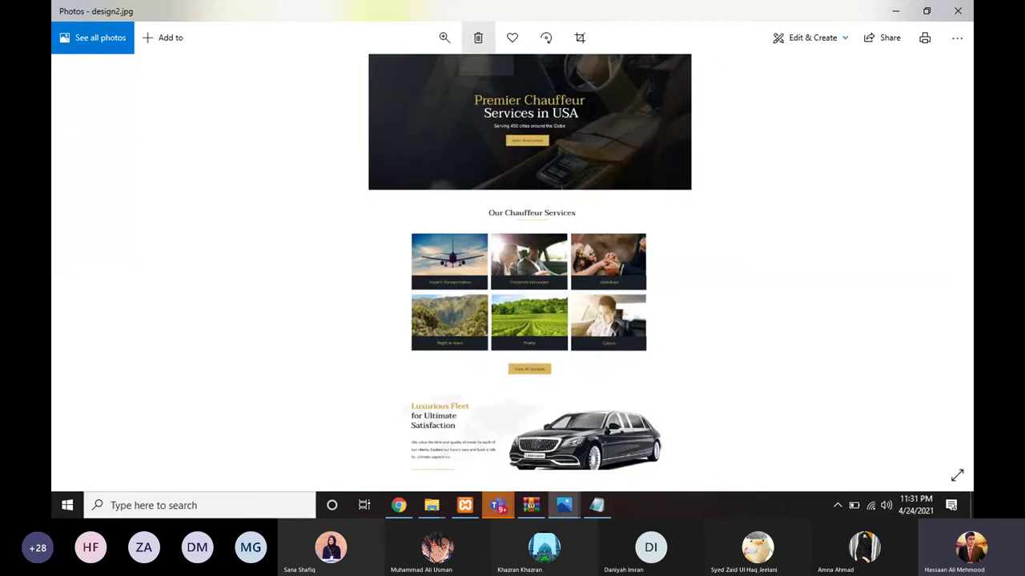
left_click(899, 13)
left_click(399, 506)
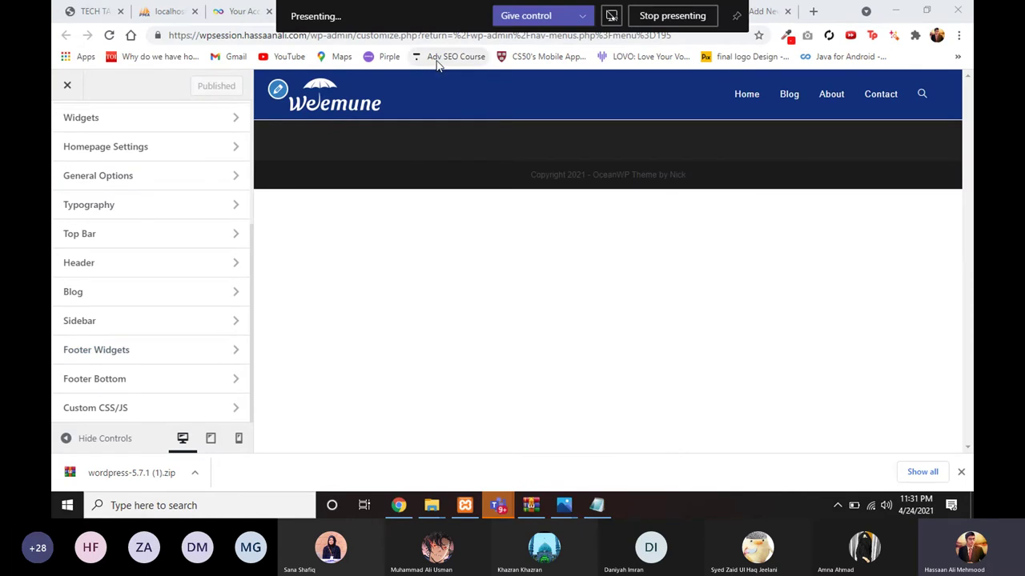
Step: Open the WordPress Widgets admin page and scroll through it
left_click(392, 12)
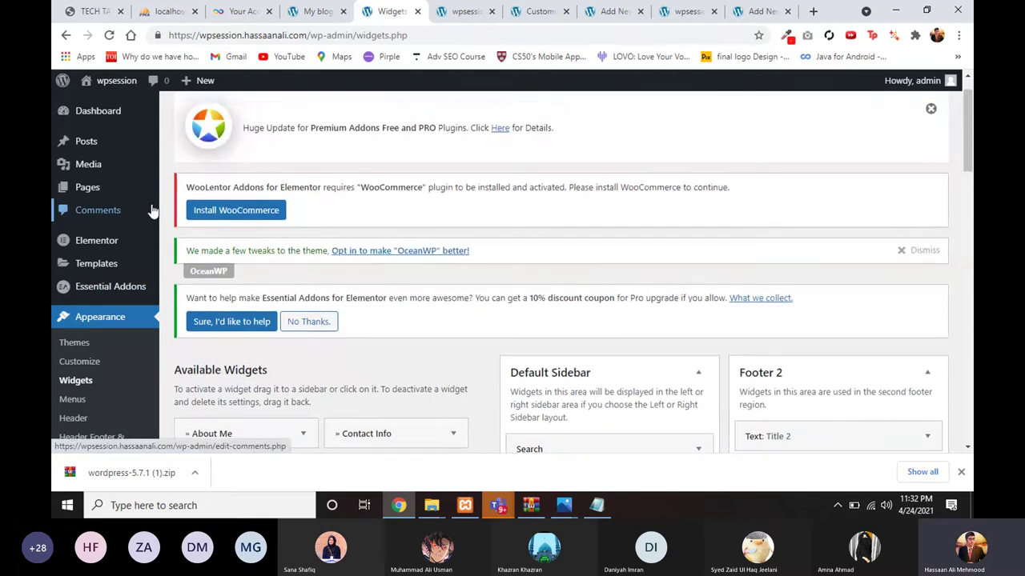
scroll(228, 272, "down", 3)
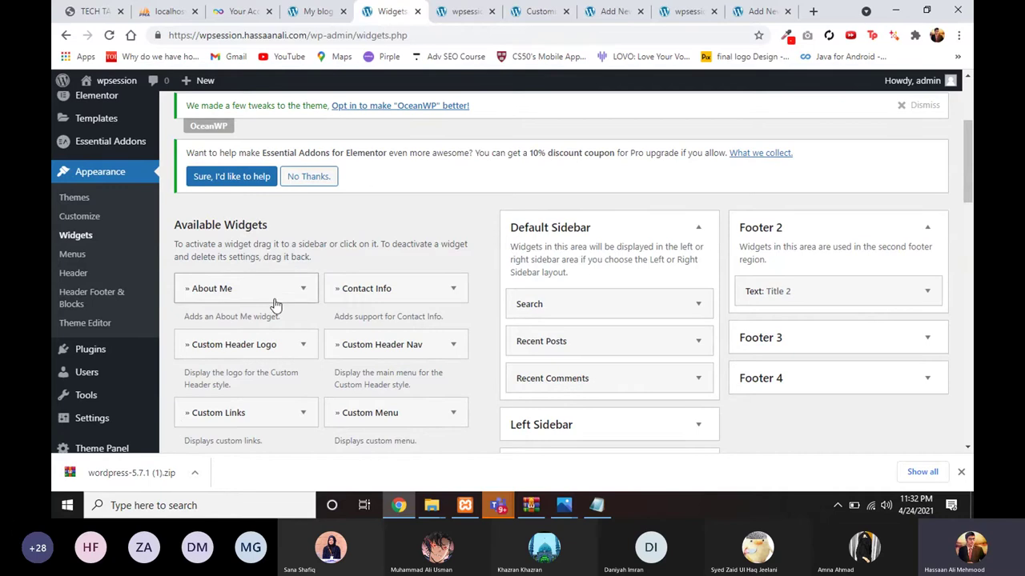
scroll(256, 296, "up", 1)
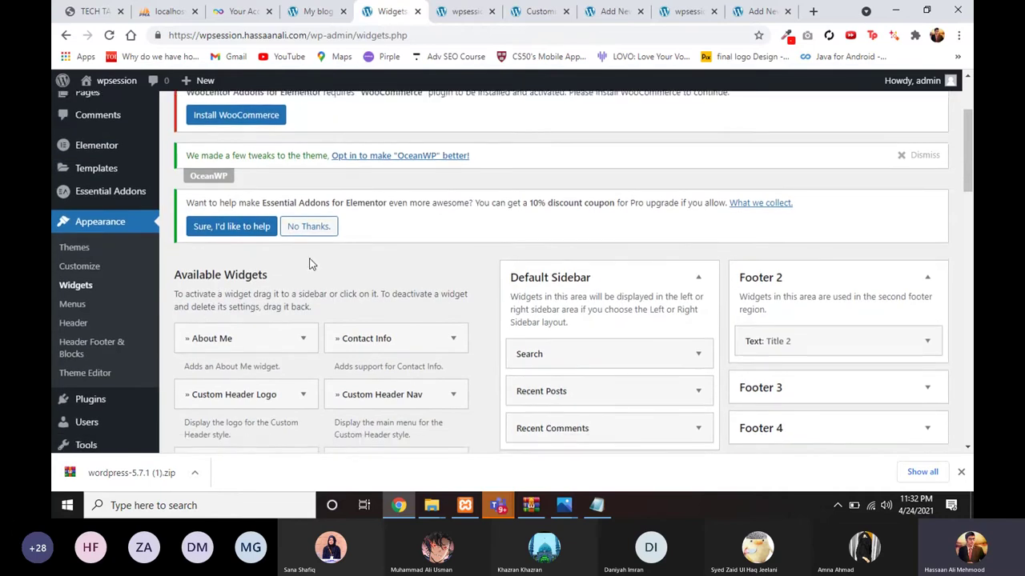
scroll(211, 310, "down", 1)
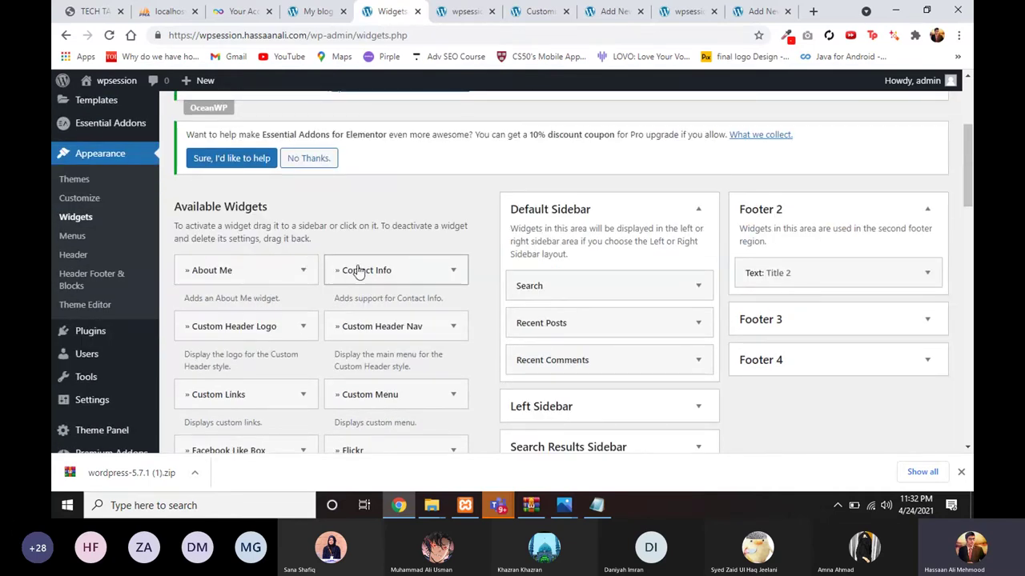
scroll(358, 272, "down", 1)
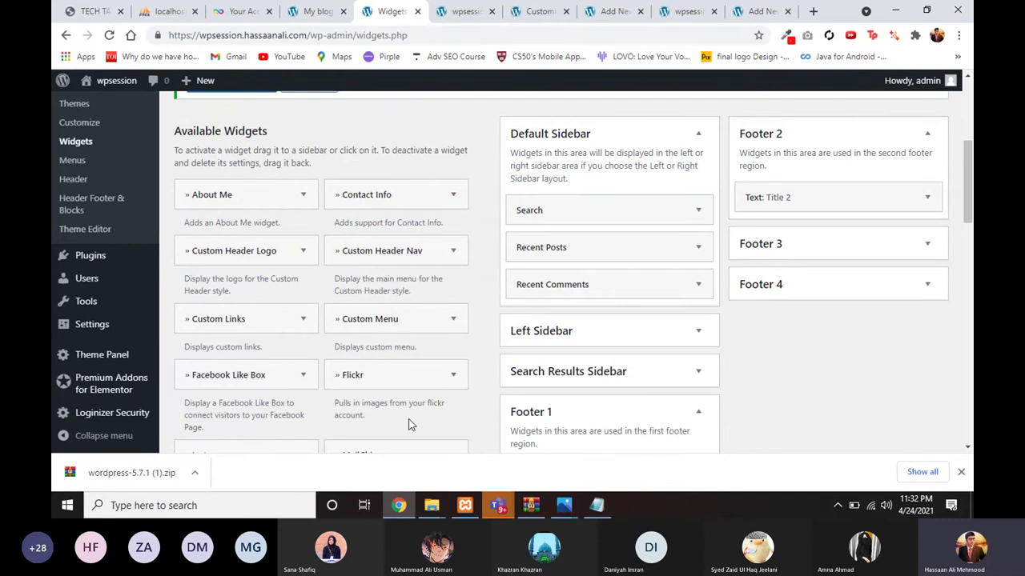
scroll(435, 270, "up", 3)
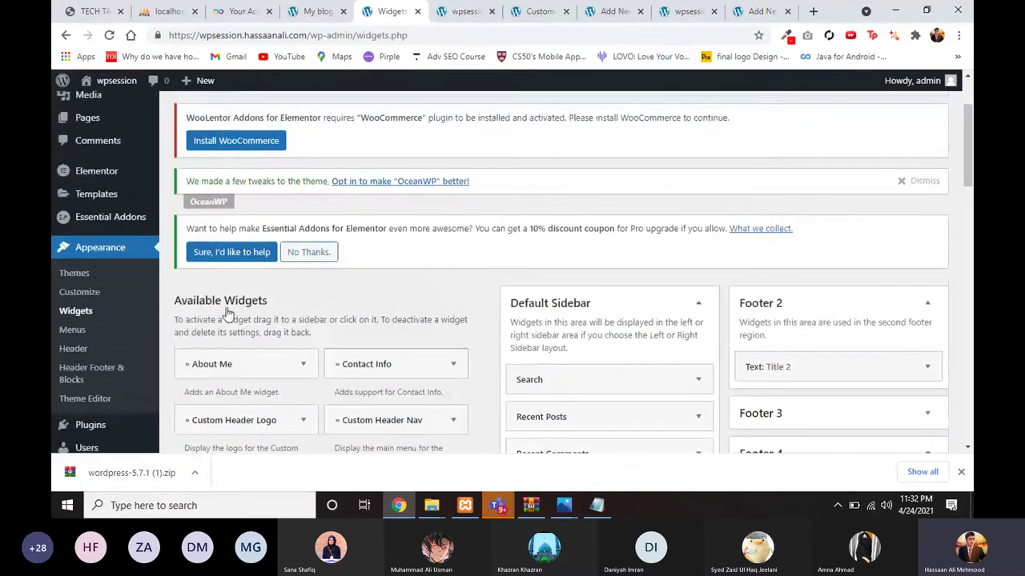
scroll(227, 312, "down", 5)
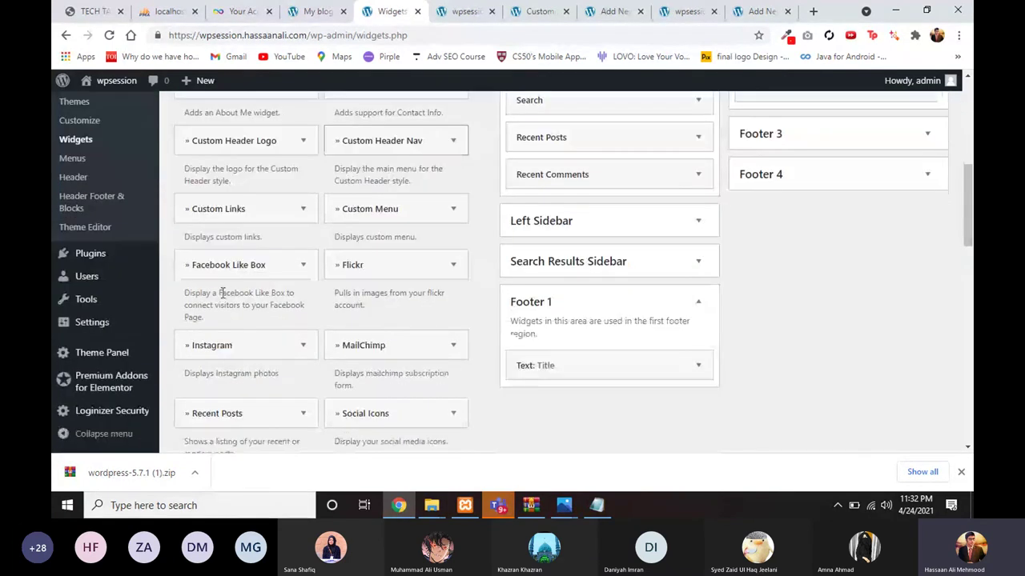
scroll(102, 250, "up", 1)
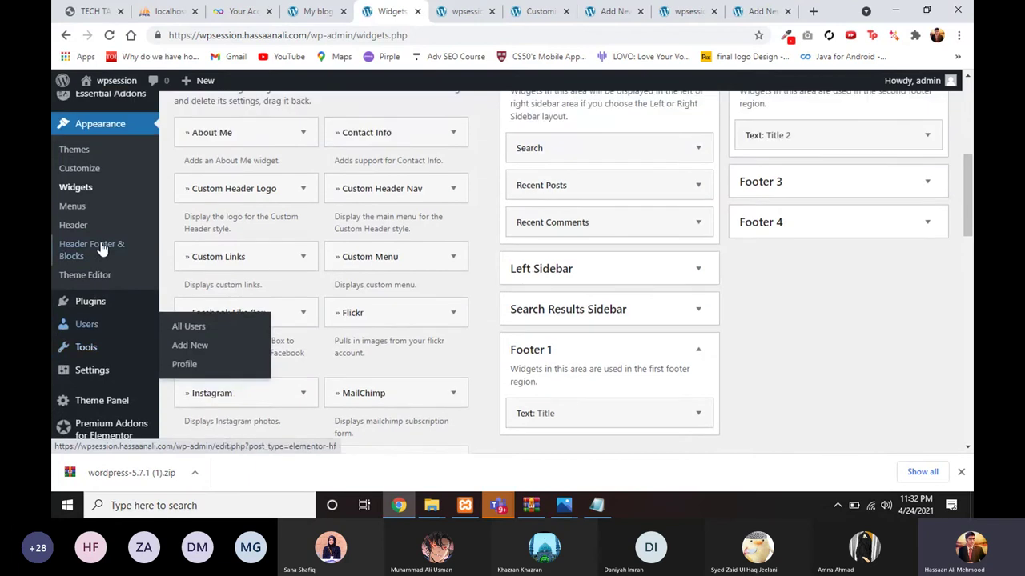
scroll(103, 250, "up", 2)
scroll(85, 286, "up", 4)
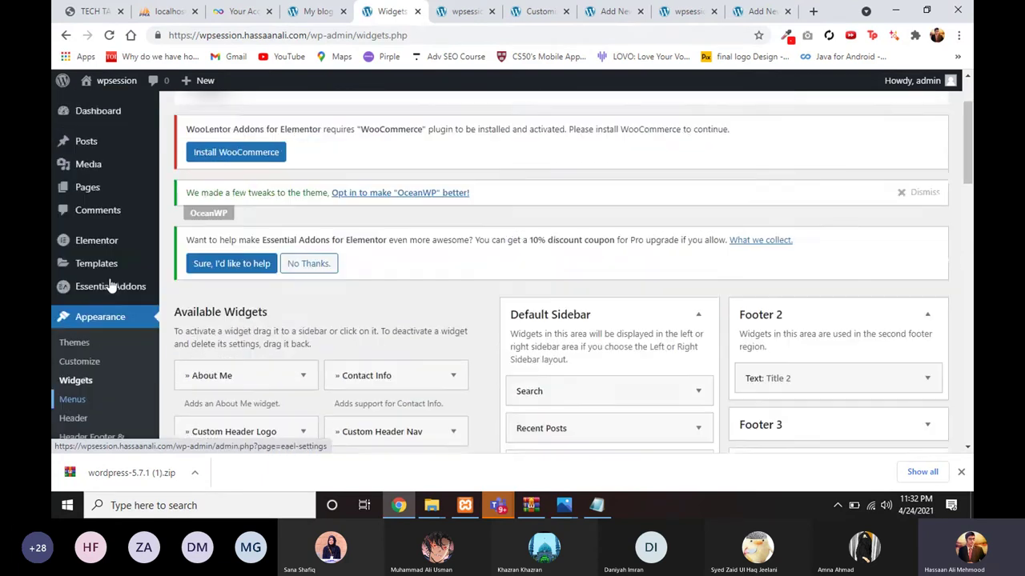
scroll(88, 274, "down", 6)
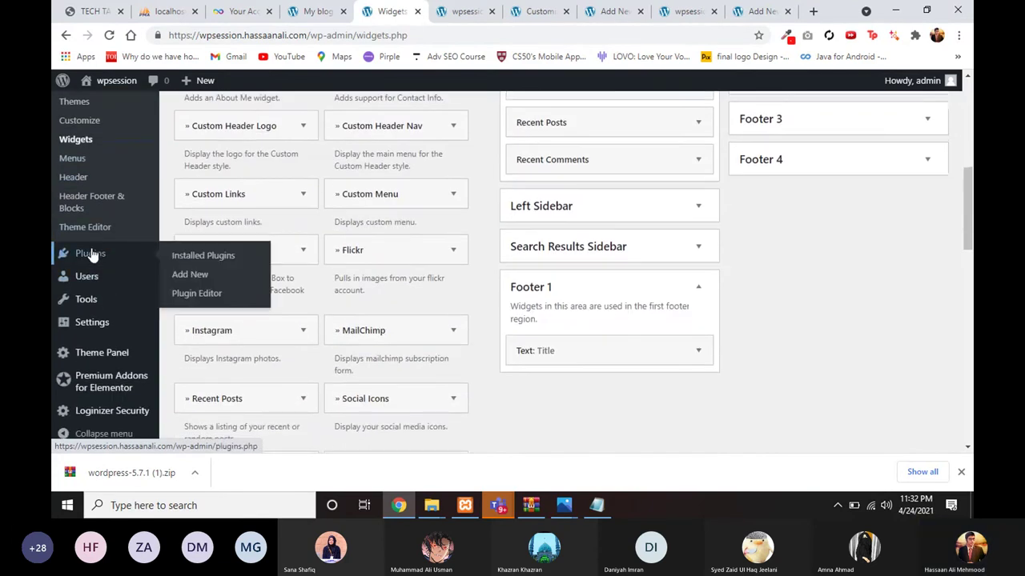
Step: Open Installed Plugins and scroll past Elementor, Essential Addons for Elementor and Hello Dolly
left_click(90, 253)
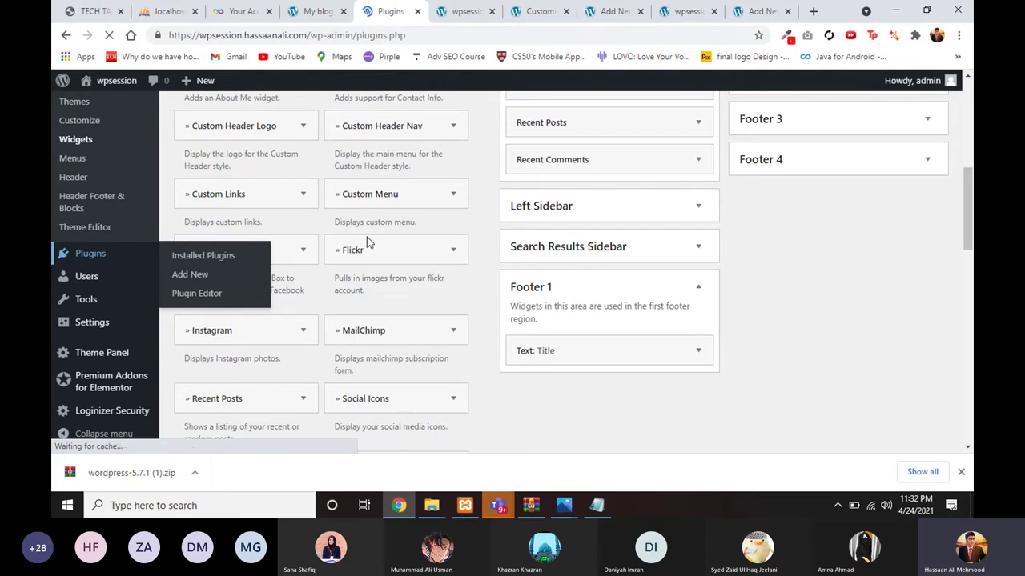
scroll(344, 341, "down", 3)
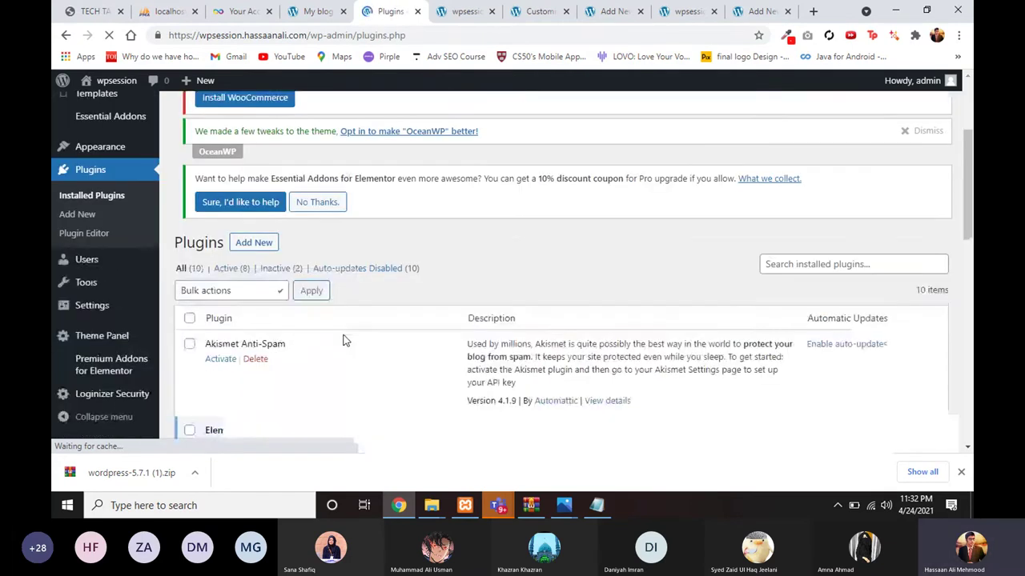
scroll(344, 340, "down", 8)
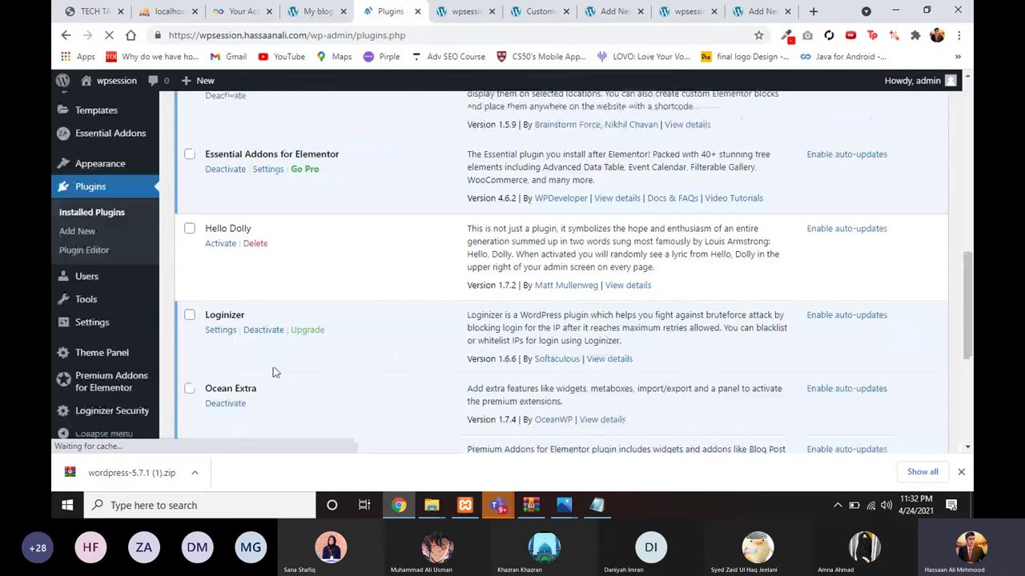
scroll(273, 368, "down", 3)
scroll(268, 265, "up", 3)
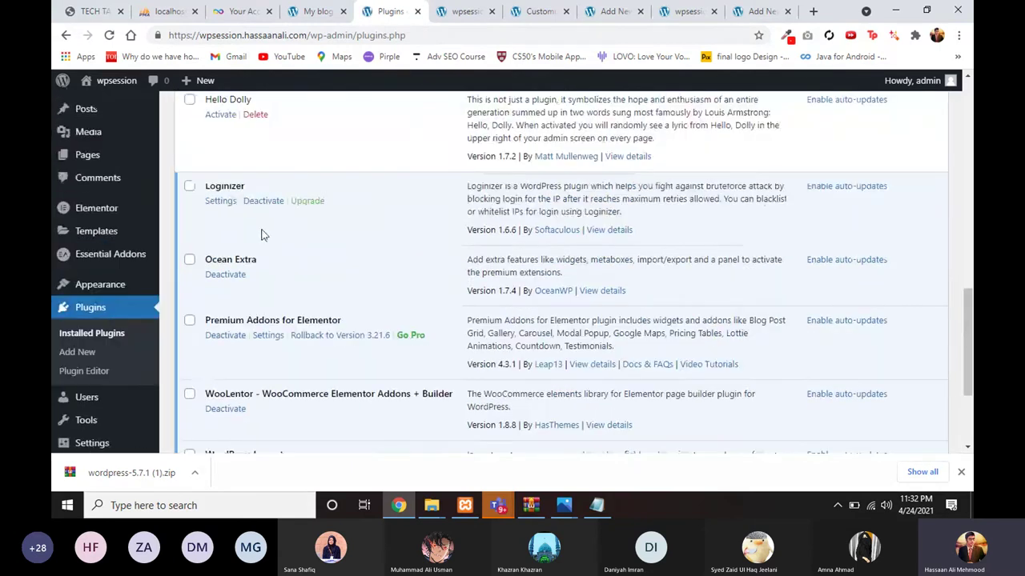
scroll(263, 234, "up", 4)
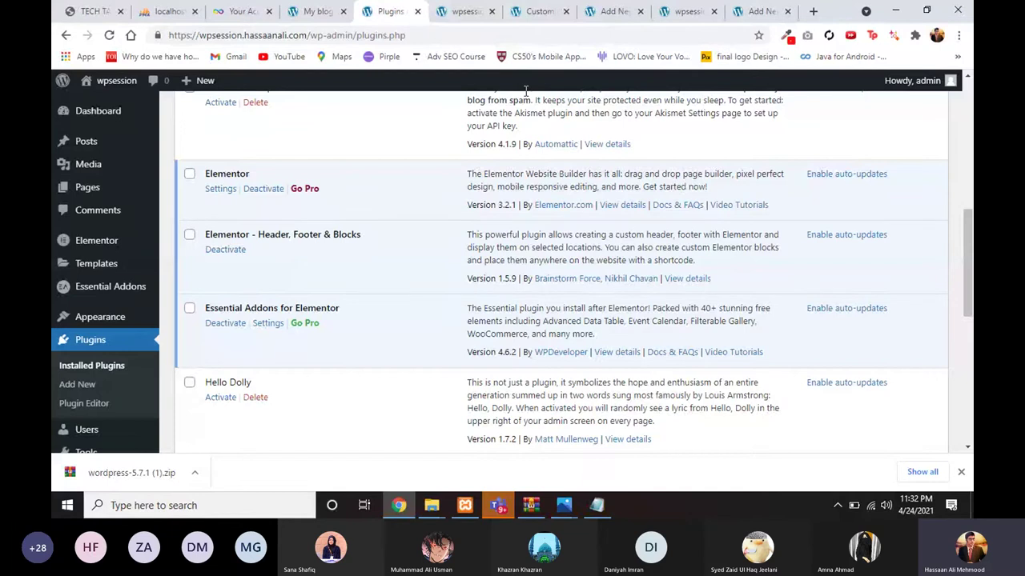
Step: Flip through the live site, Blog and Home page editors, and the Weemune store homepage
left_click(678, 12)
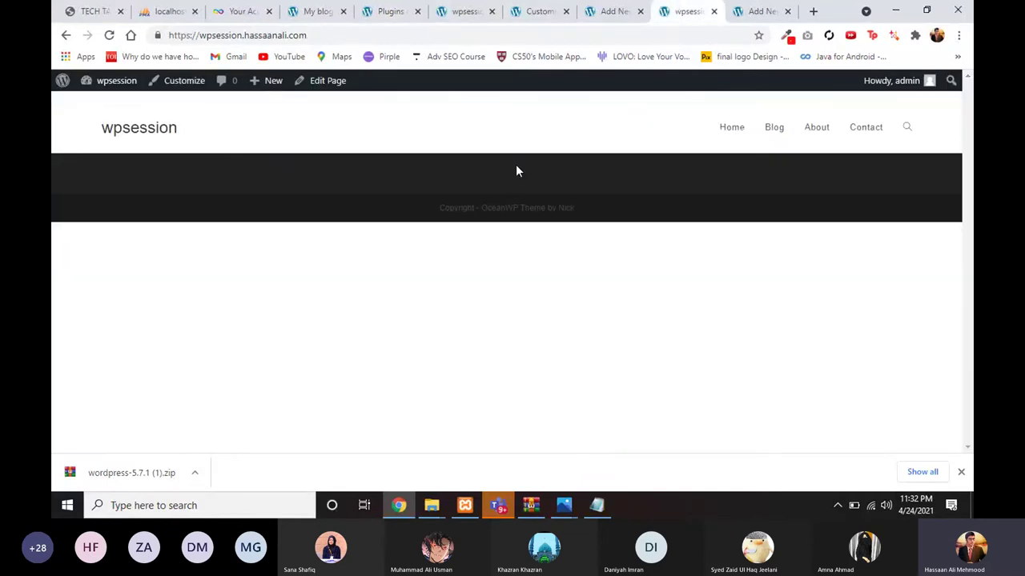
left_click(610, 11)
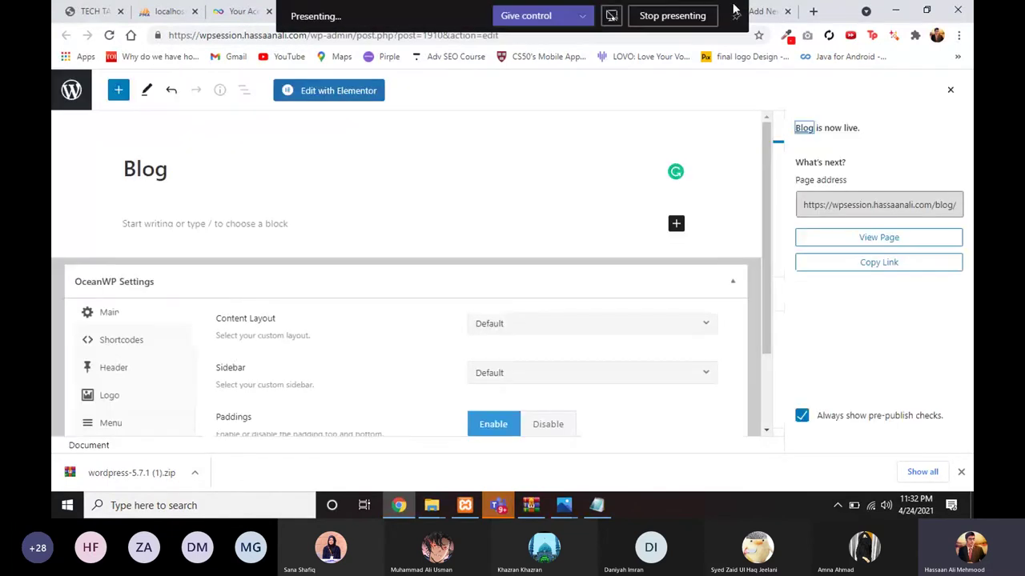
left_click(764, 11)
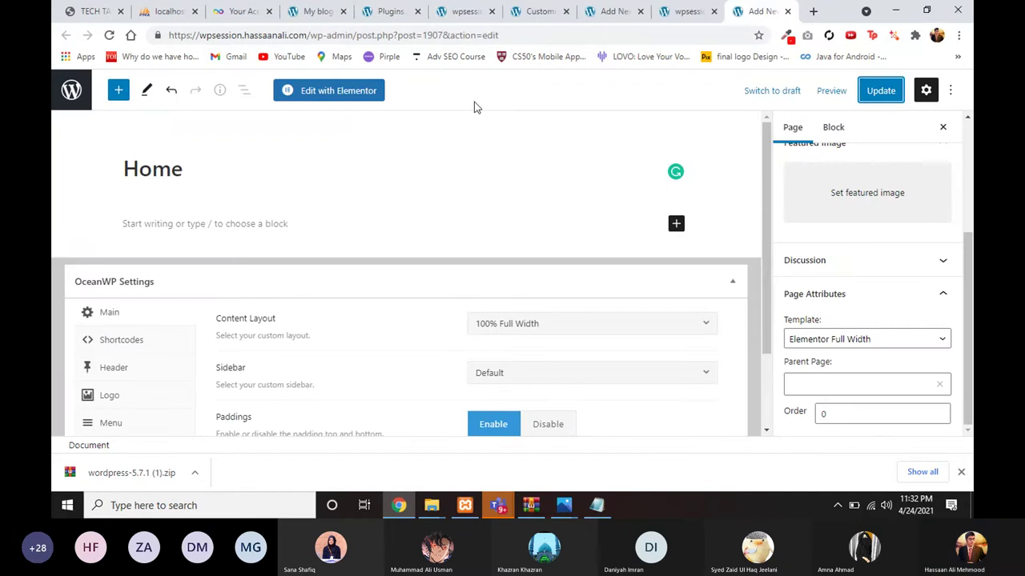
left_click(334, 12)
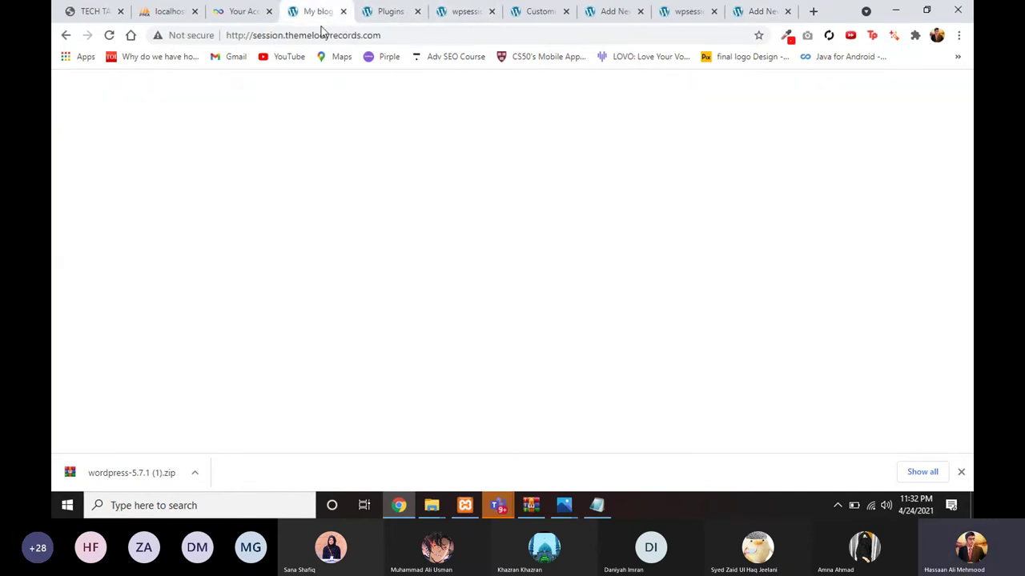
scroll(398, 181, "up", 5)
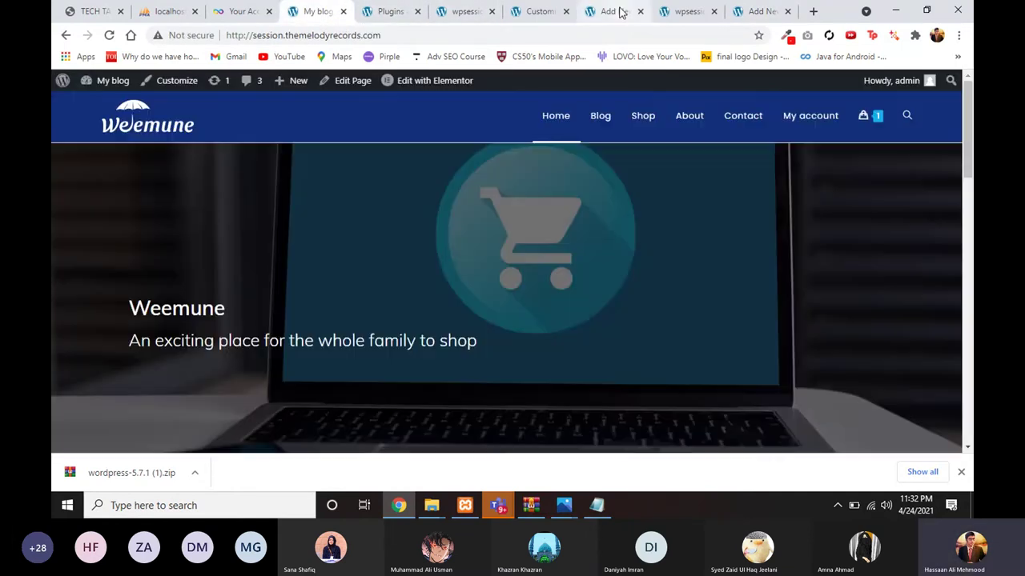
left_click(538, 11)
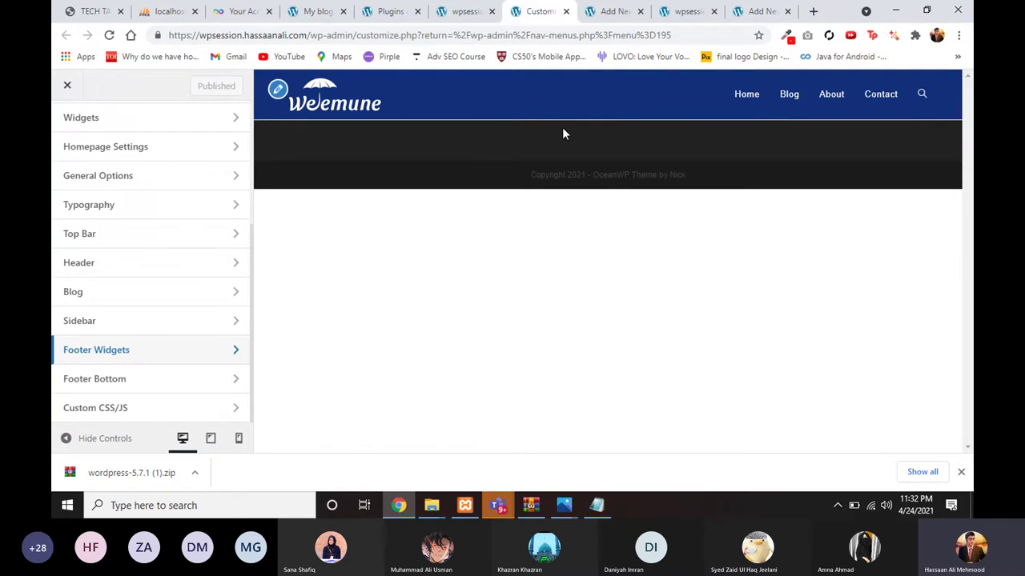
left_click(594, 22)
left_click(540, 12)
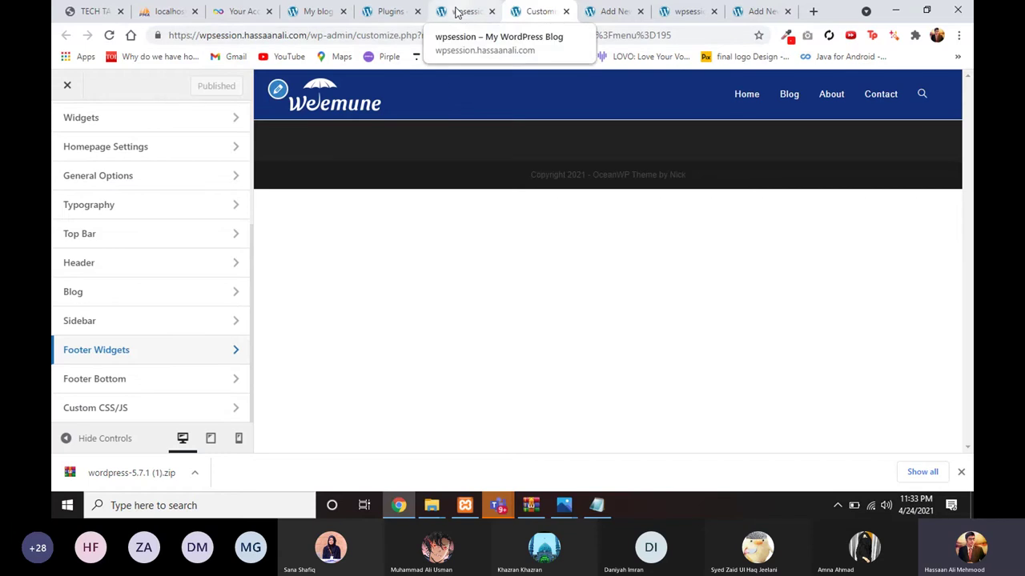
Step: Check the live site's footer widgets, the plugins list and the Blog editor again
left_click(456, 12)
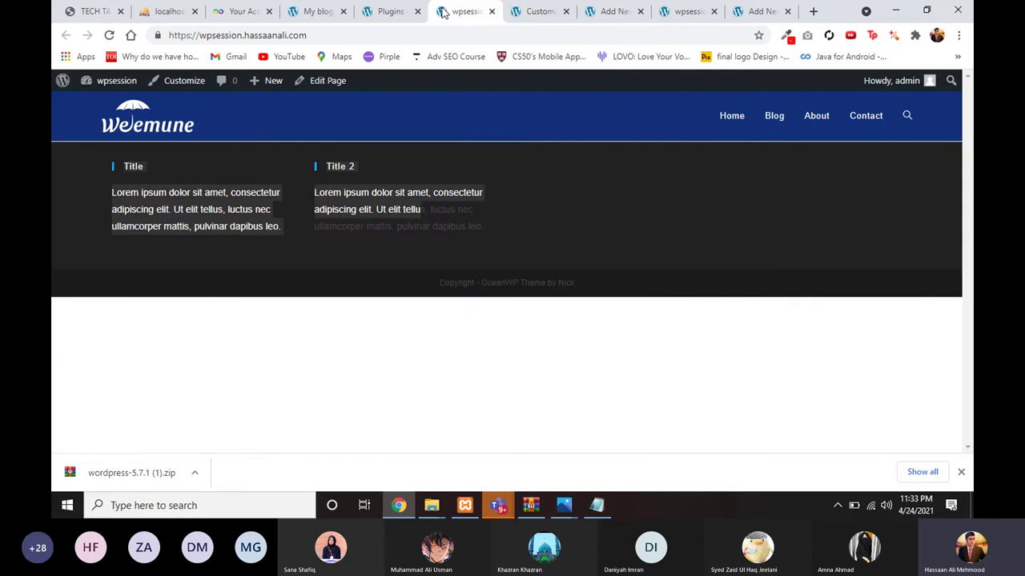
left_click(390, 12)
scroll(377, 231, "up", 5)
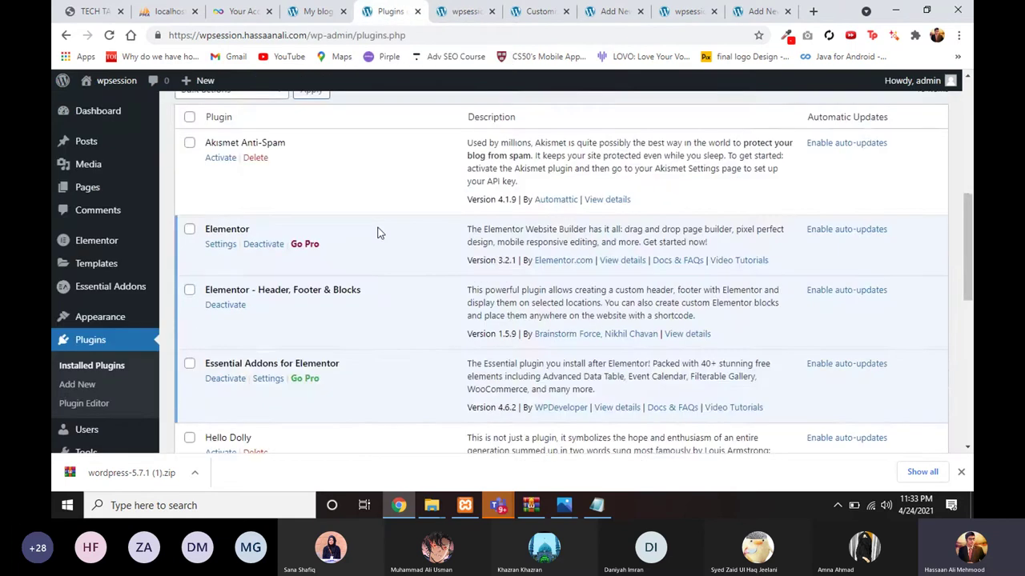
left_click(612, 14)
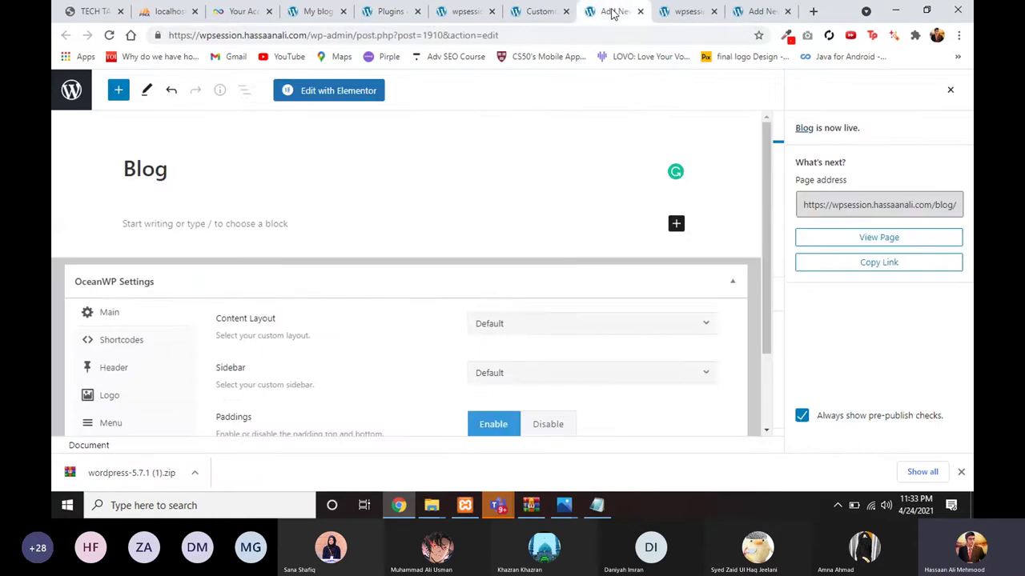
left_click(664, 17)
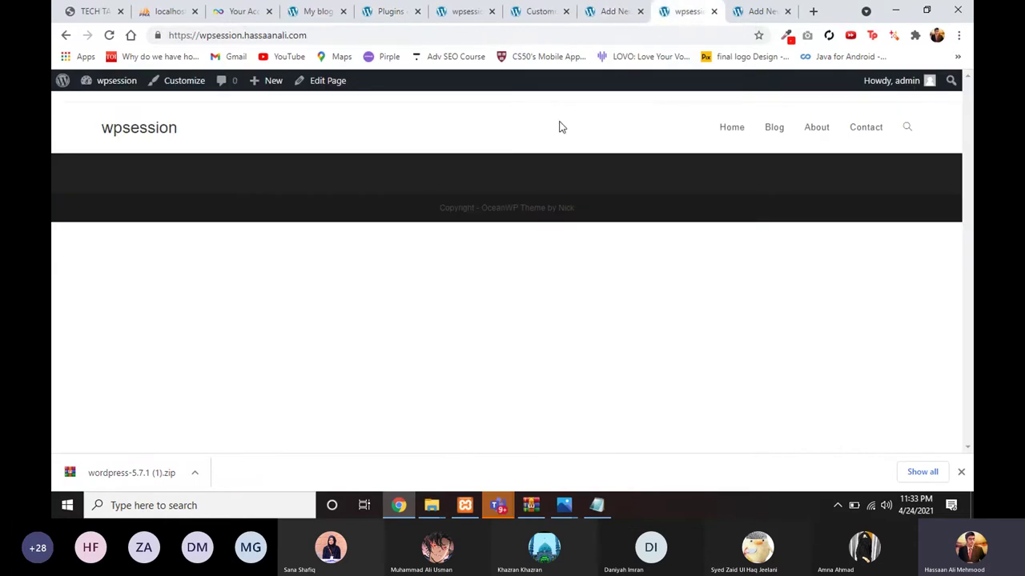
left_click(535, 11)
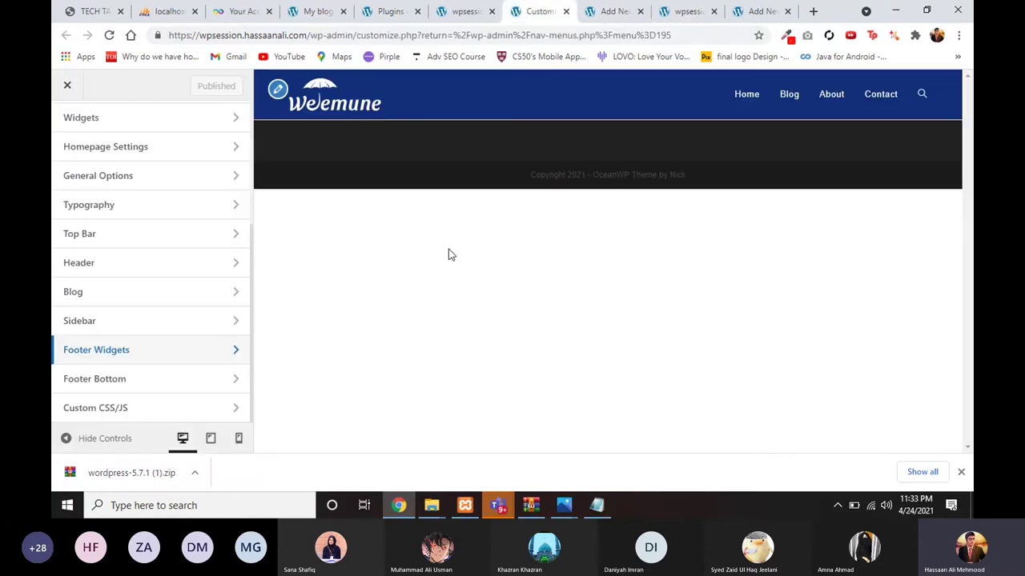
Step: Preview the Blog page in the Customizer and compare it with the reference store's Blog page
left_click(777, 97)
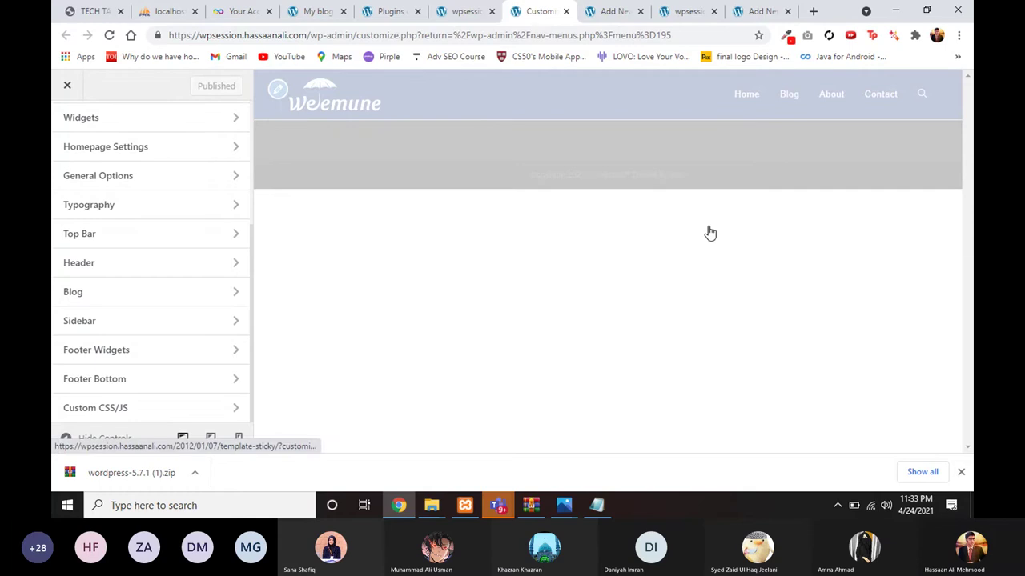
scroll(571, 394, "down", 10)
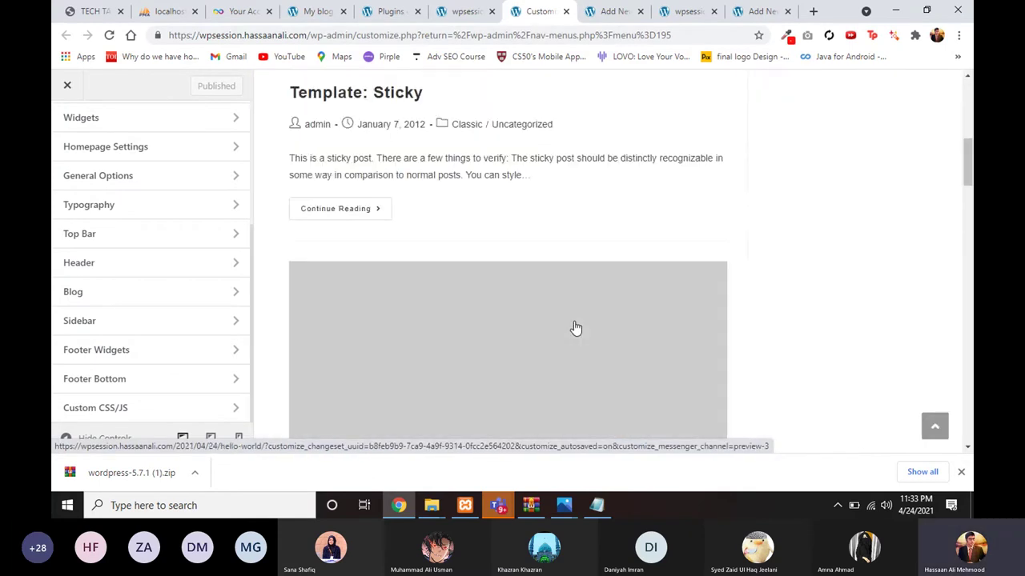
key("ctrl+4")
left_click(598, 119)
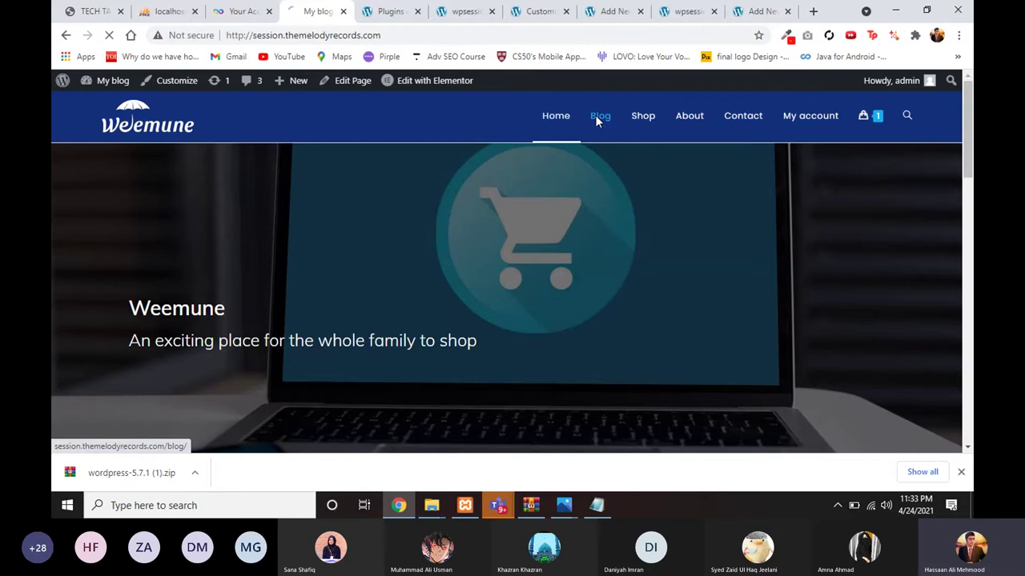
scroll(545, 239, "down", 2)
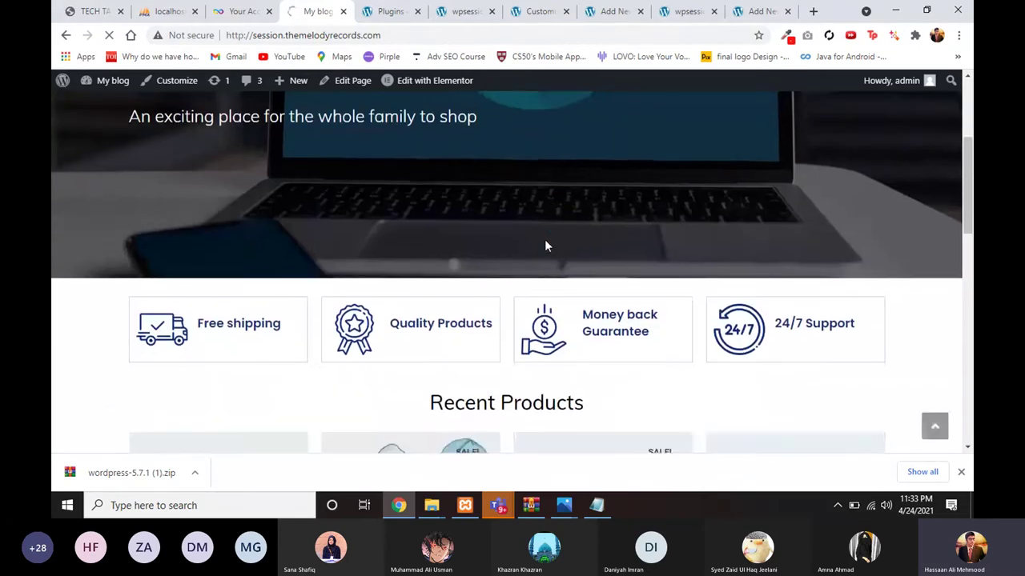
scroll(545, 245, "up", 2)
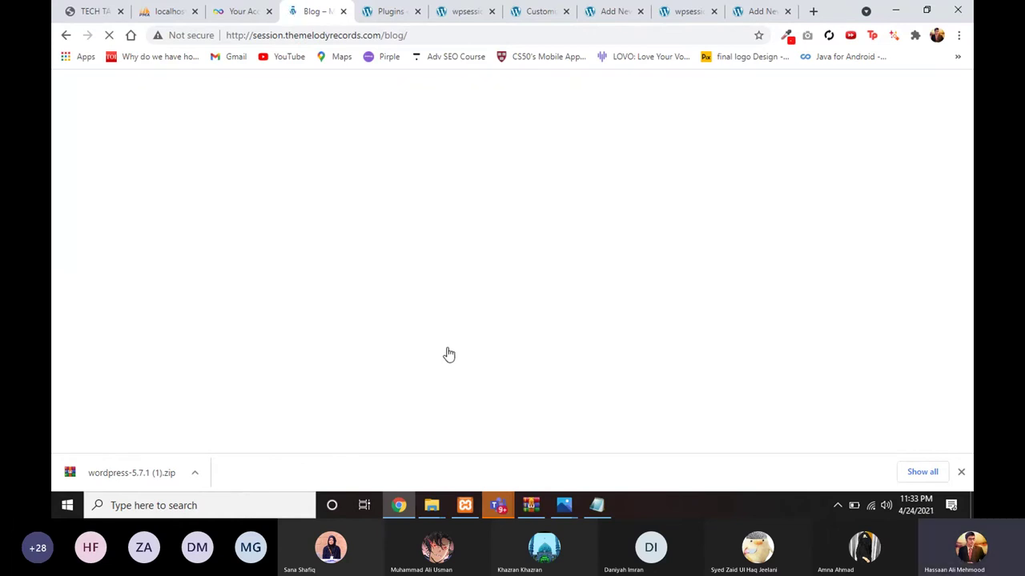
scroll(449, 352, "down", 3)
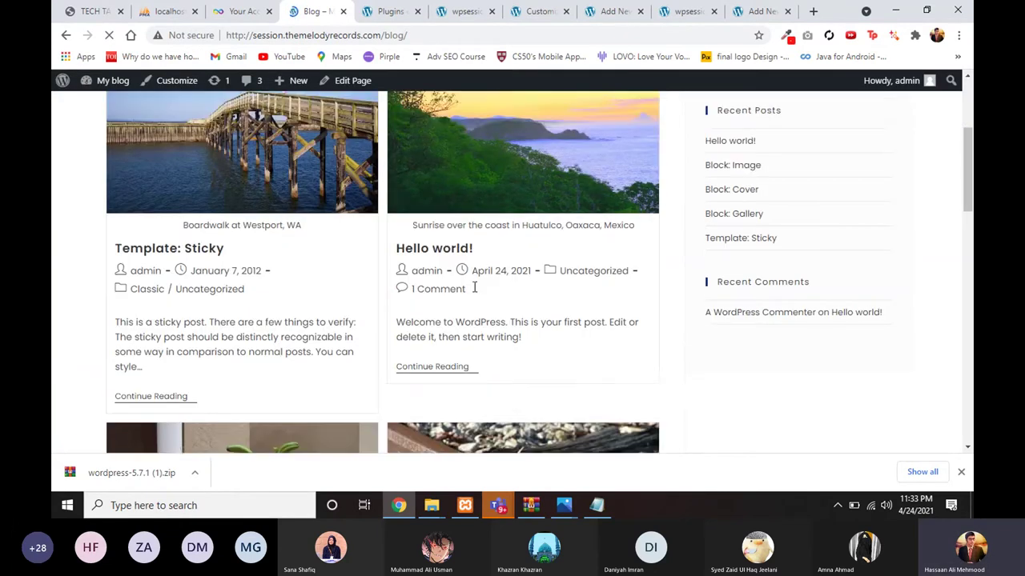
scroll(468, 343, "down", 2)
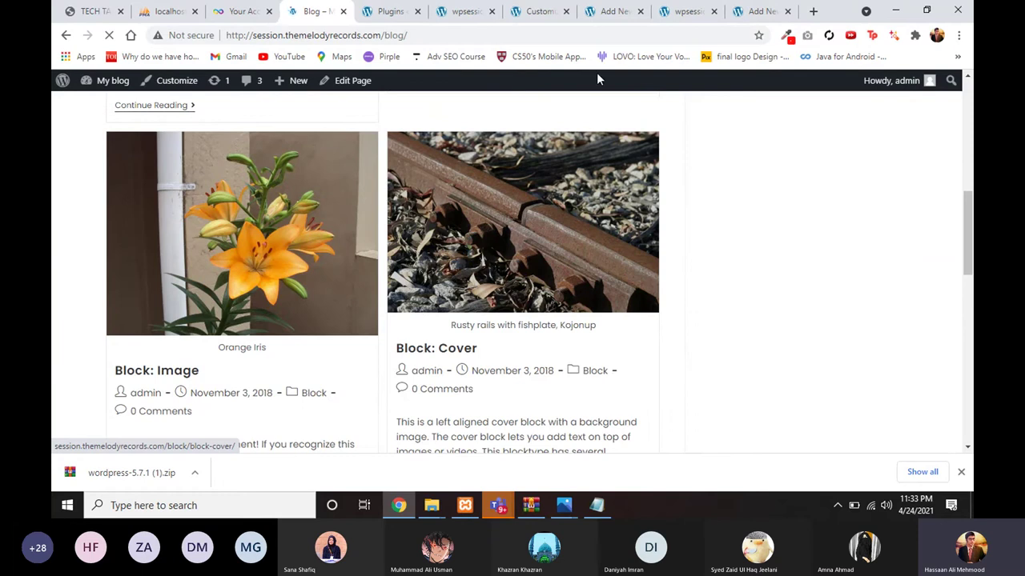
Step: View the live front page, then return to the Customizer's OceanWP panels
left_click(676, 13)
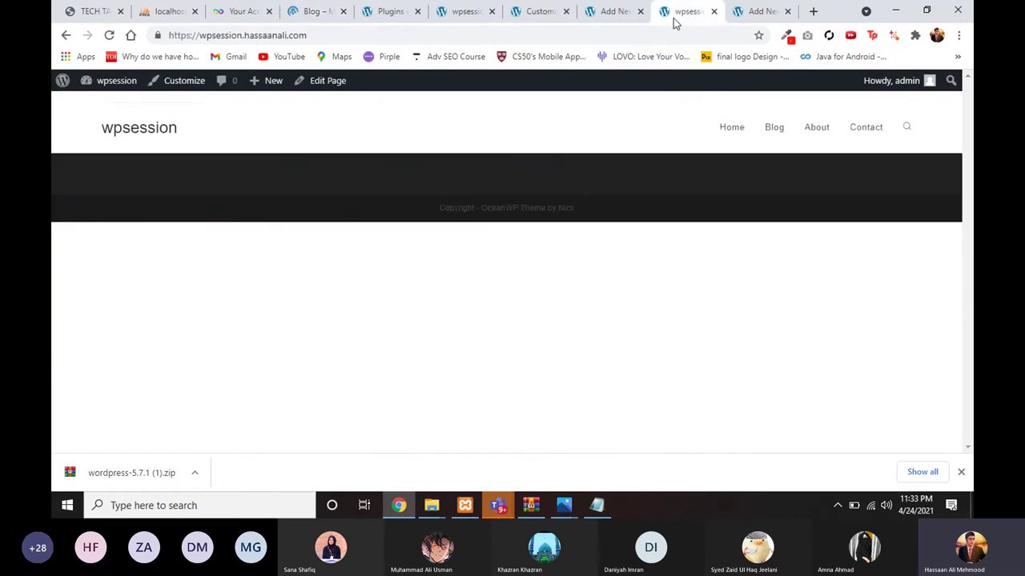
left_click(538, 13)
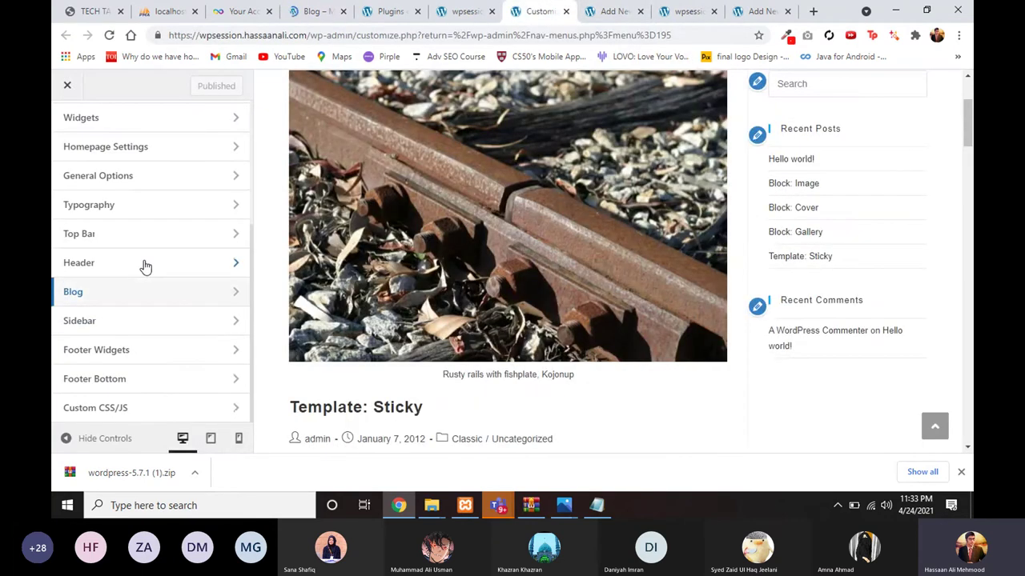
scroll(144, 272, "up", 2)
scroll(134, 365, "down", 1)
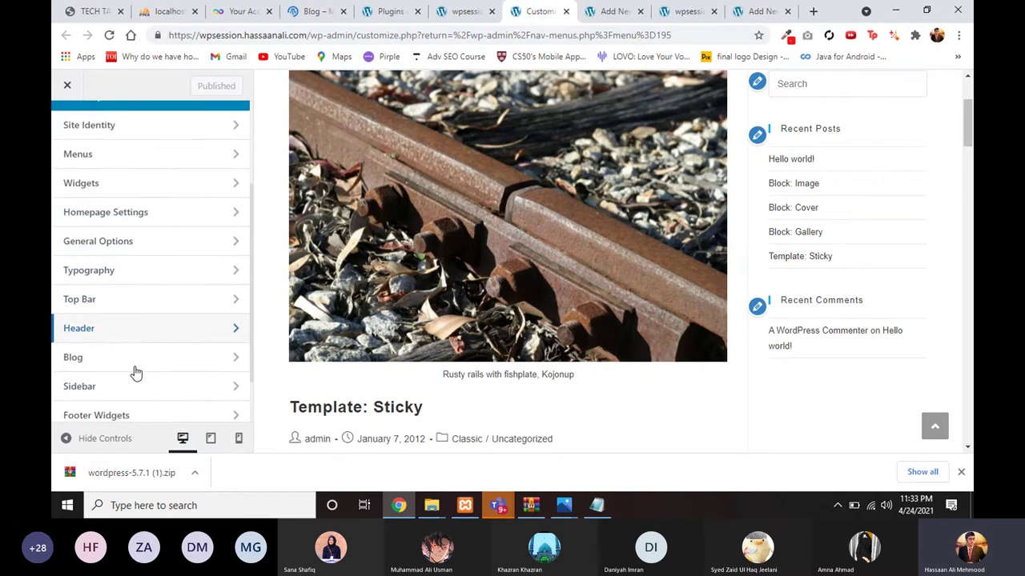
Step: Under Blog > Blog Entries, change Blog Style to Grid, then return to the Blog section
left_click(138, 366)
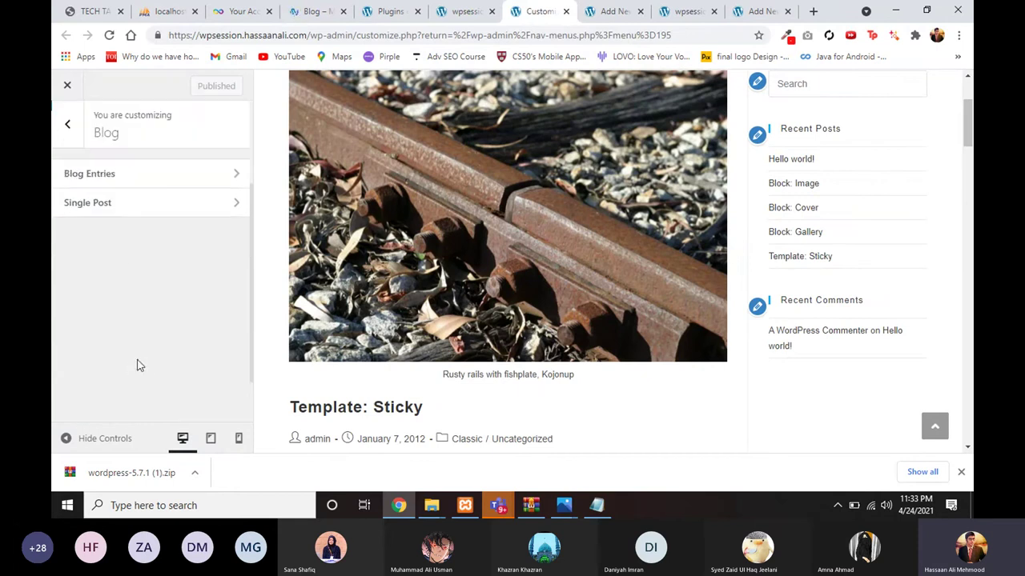
left_click(128, 178)
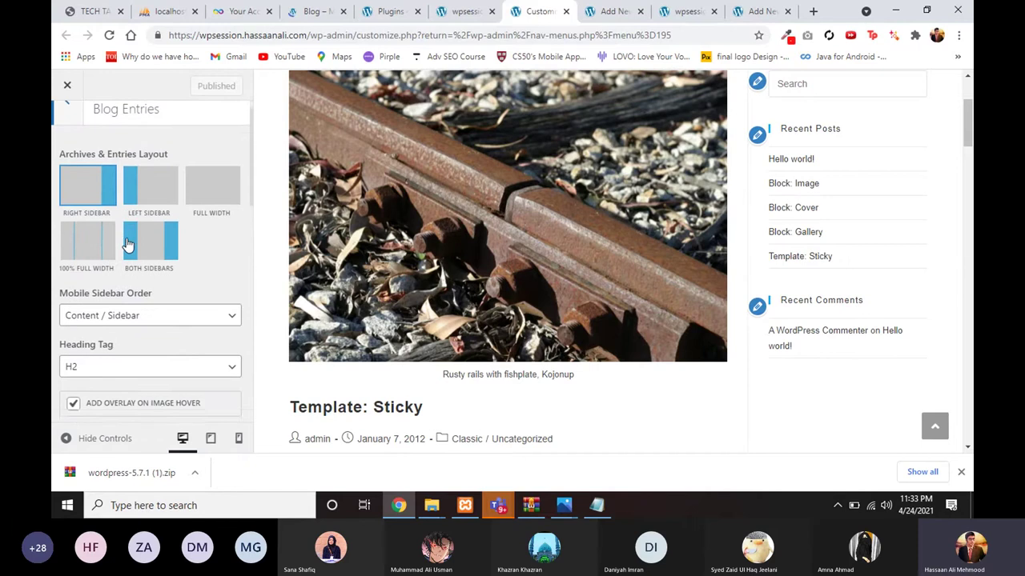
scroll(134, 293, "down", 3)
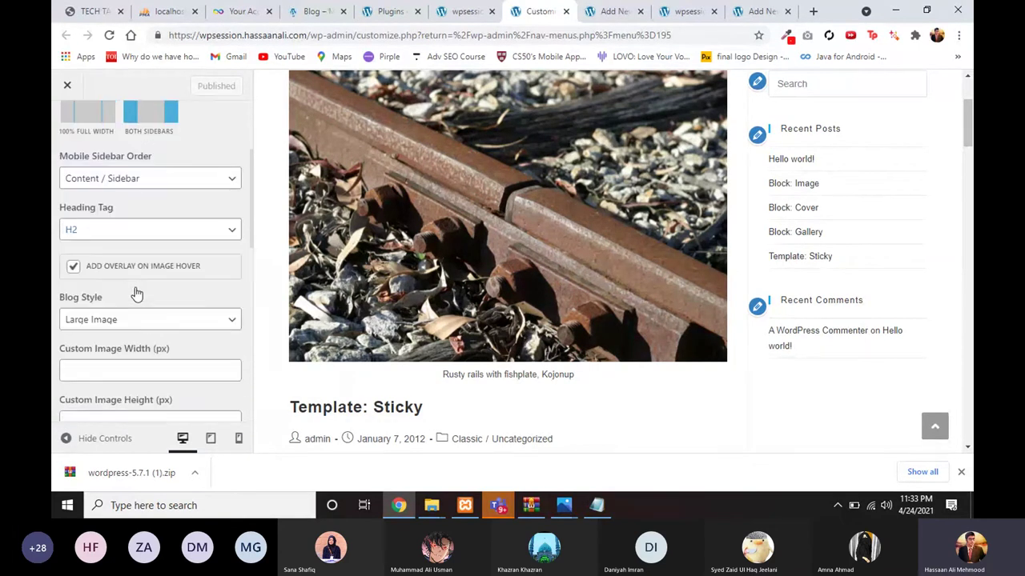
scroll(137, 295, "down", 1)
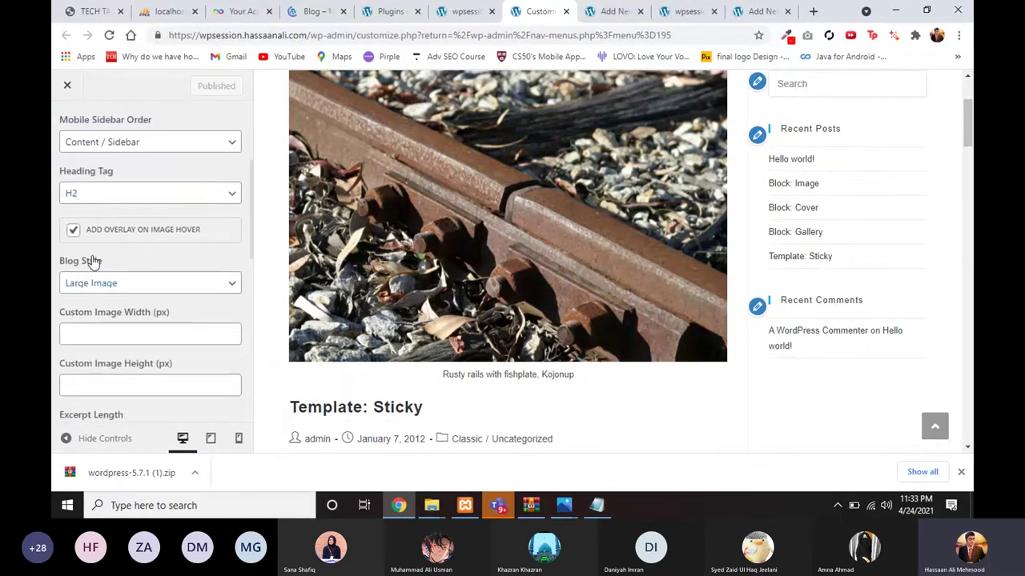
left_click(120, 290)
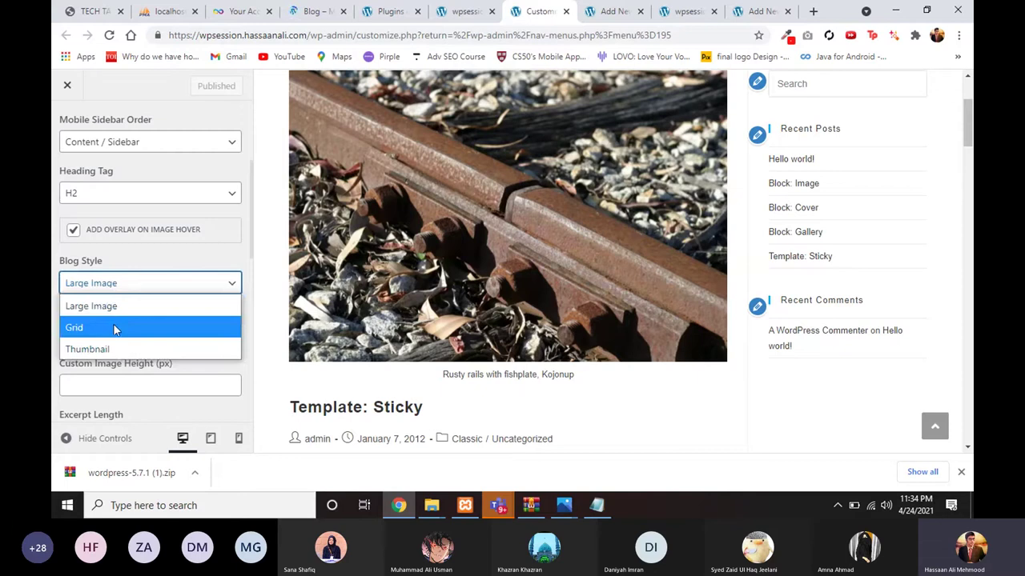
left_click(113, 328)
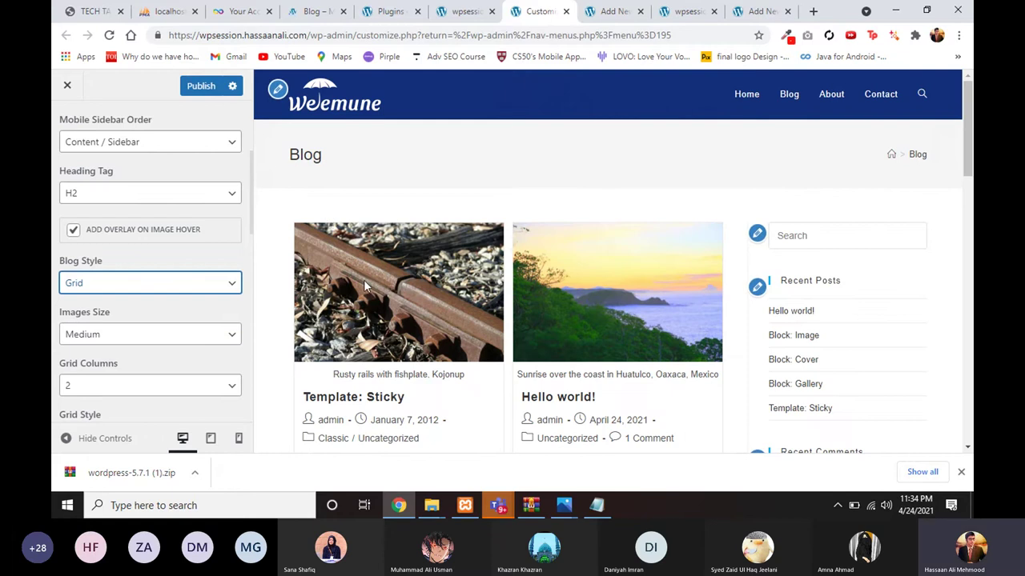
scroll(364, 279, "down", 3)
scroll(410, 217, "up", 3)
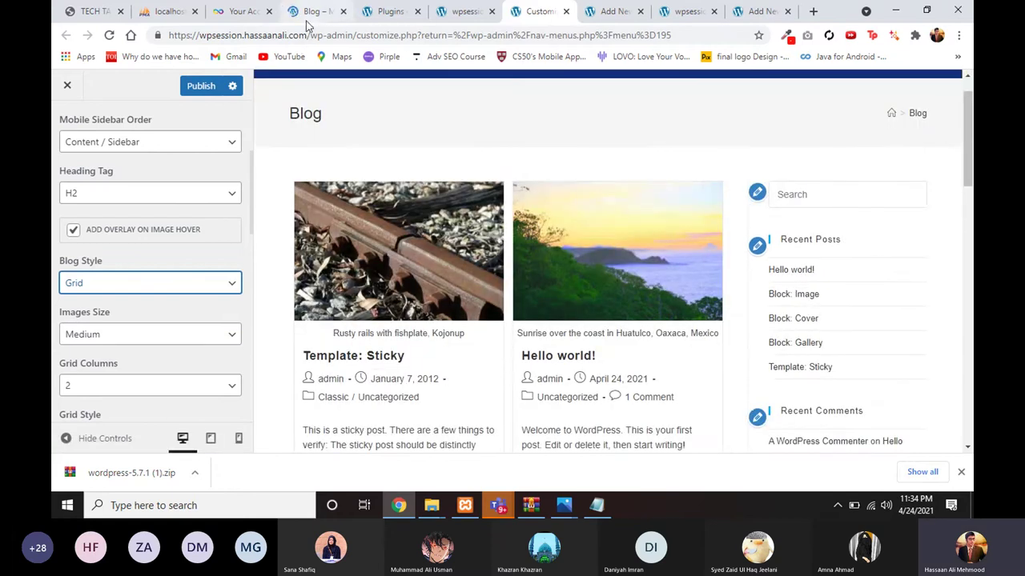
scroll(552, 305, "down", 1)
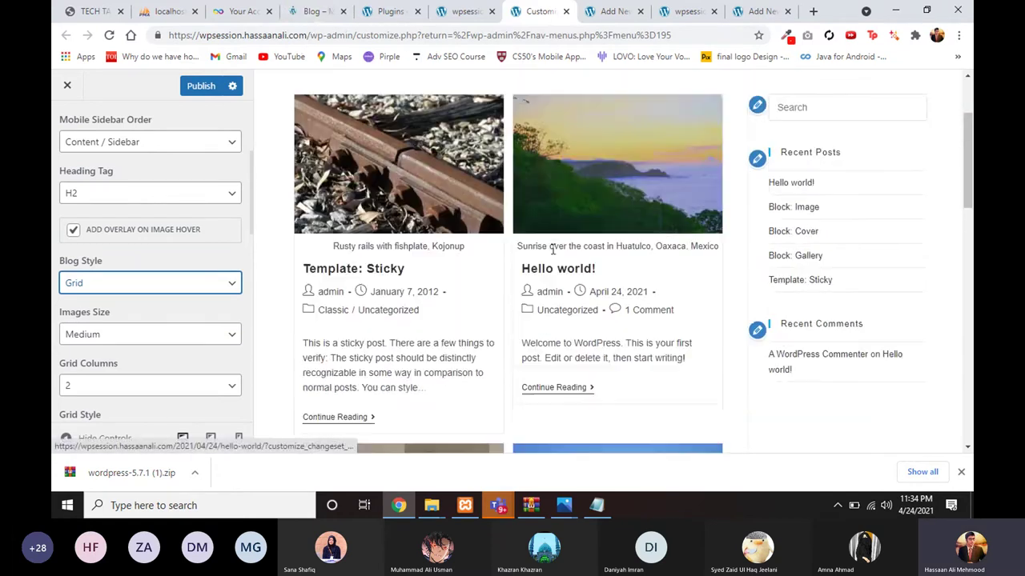
scroll(597, 203, "up", 2)
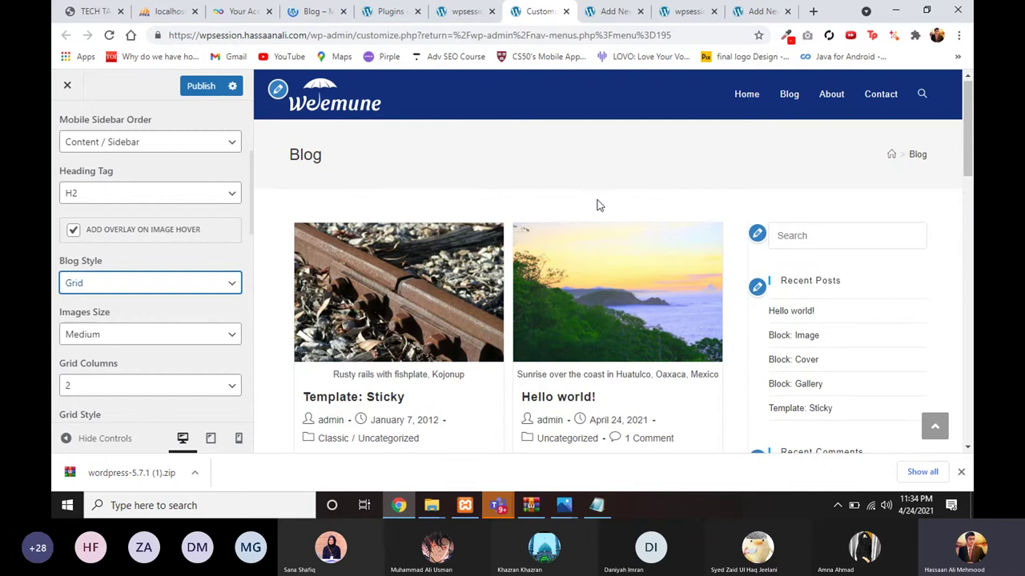
scroll(125, 160, "up", 3)
left_click(69, 125)
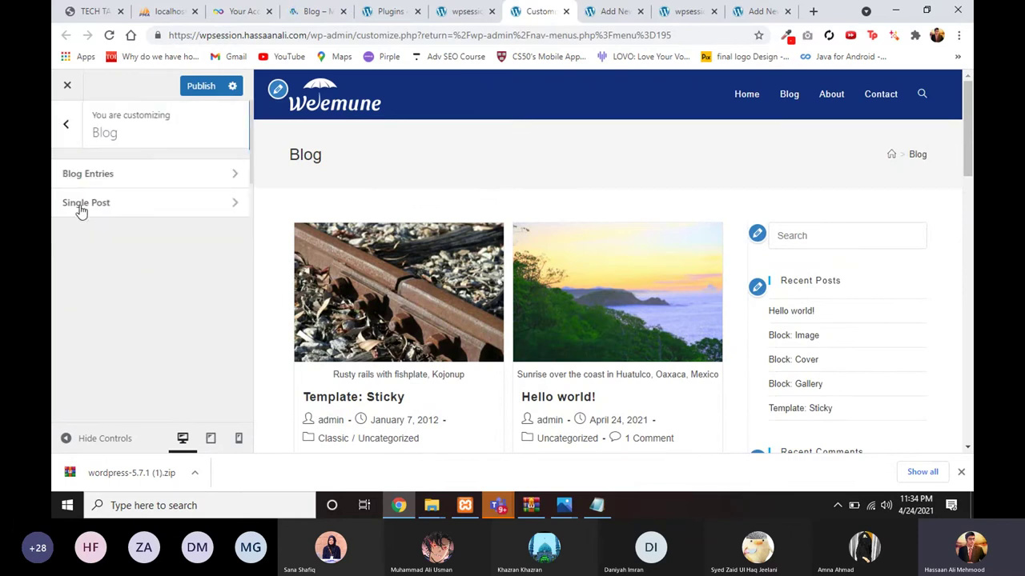
Step: Compare the reference blog with the own site, then open the Customizer's Sidebar section
left_click(311, 9)
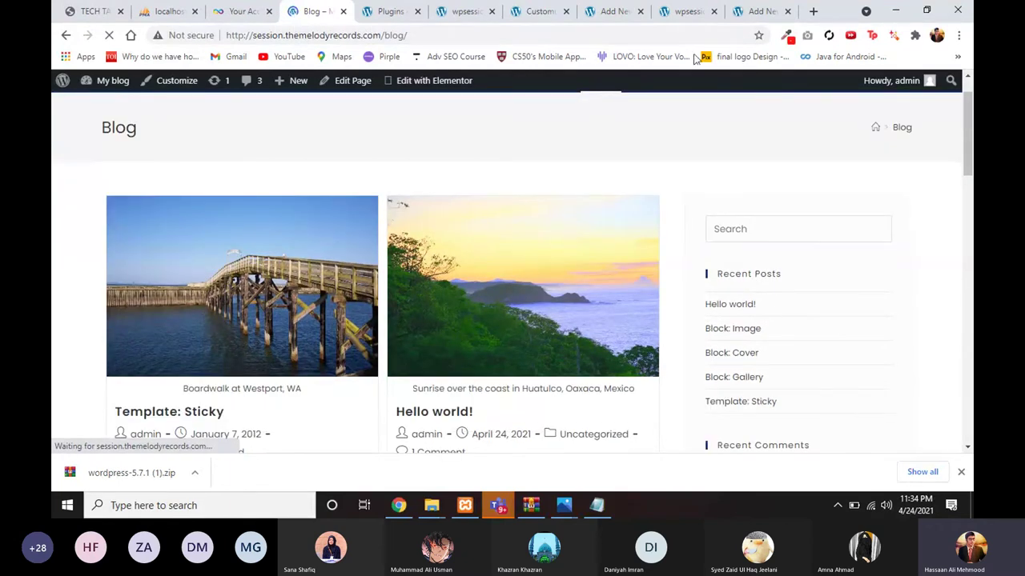
left_click(687, 11)
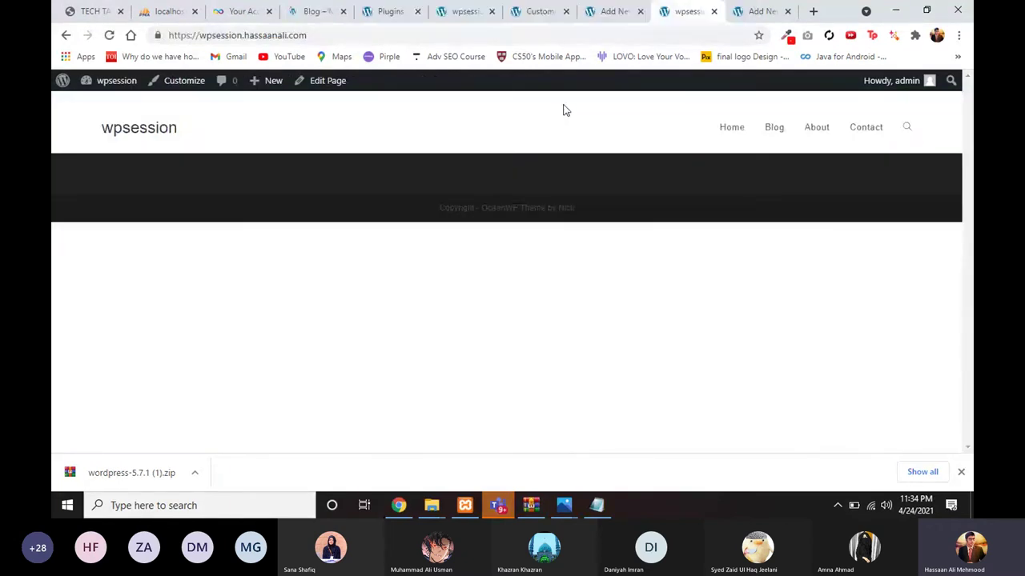
left_click(545, 16)
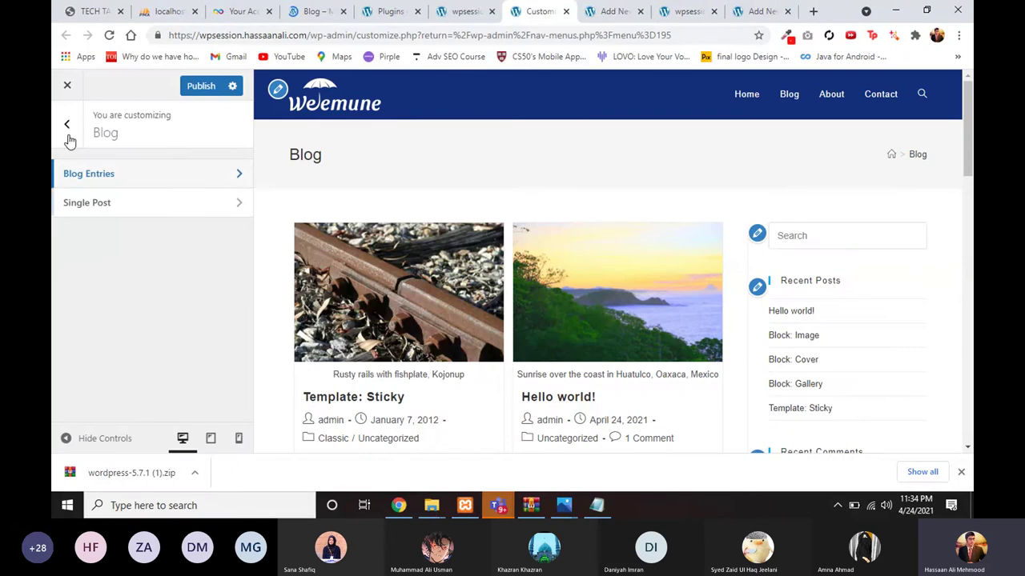
left_click(68, 137)
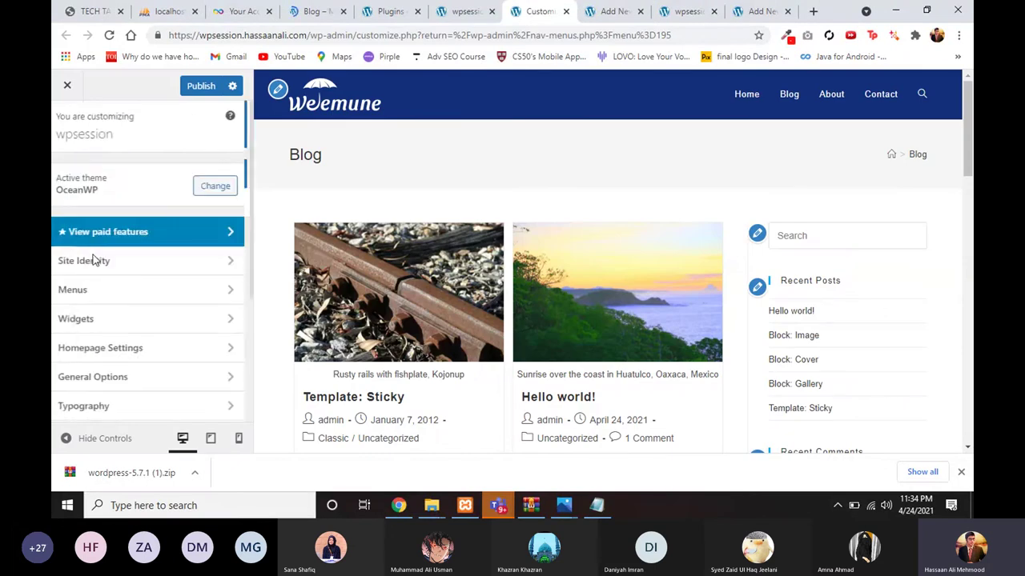
scroll(92, 328, "down", 2)
scroll(92, 328, "down", 2)
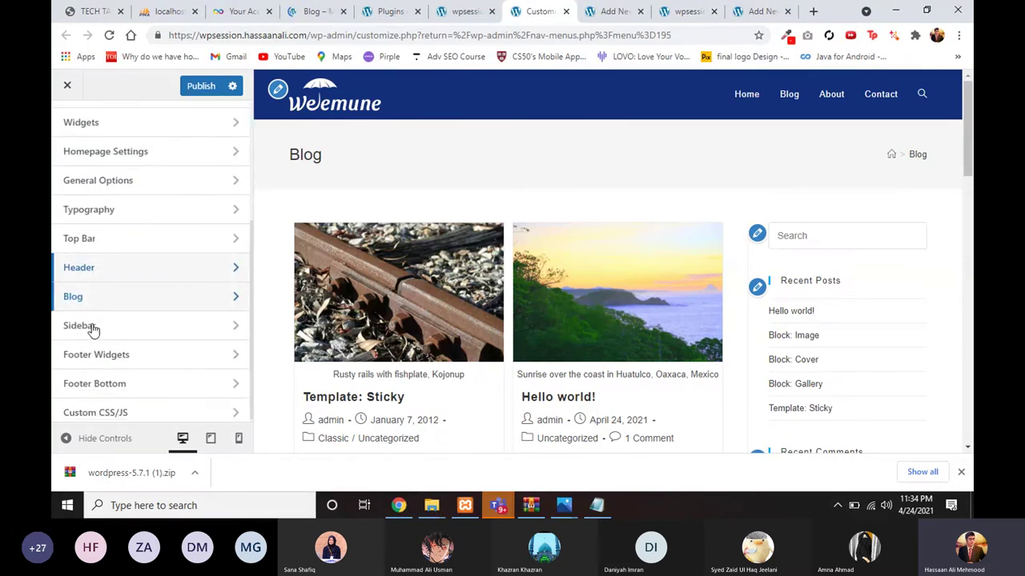
left_click(92, 330)
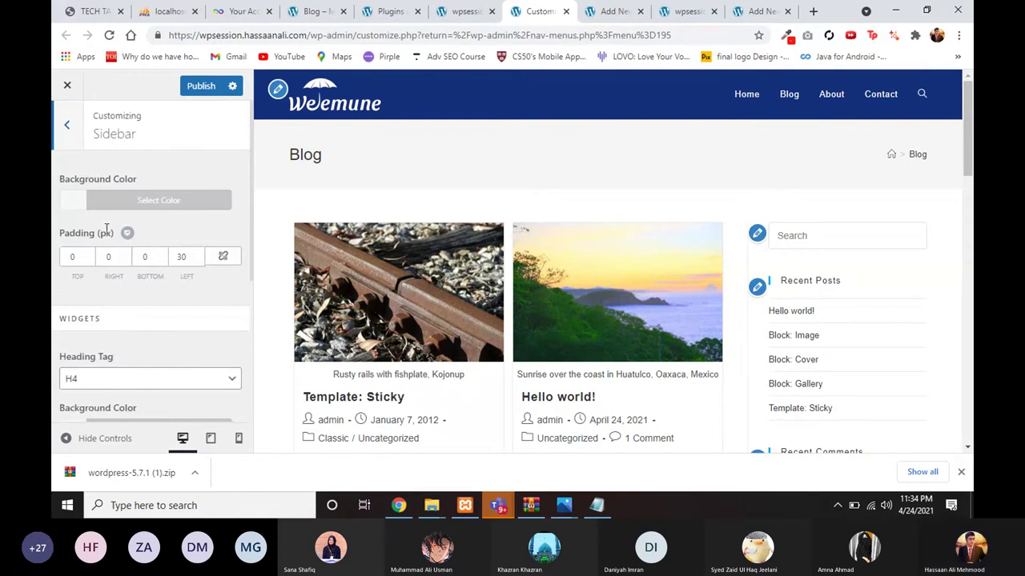
Step: Give the sidebar a grey background and linked padding of 30 on all sides
left_click(118, 204)
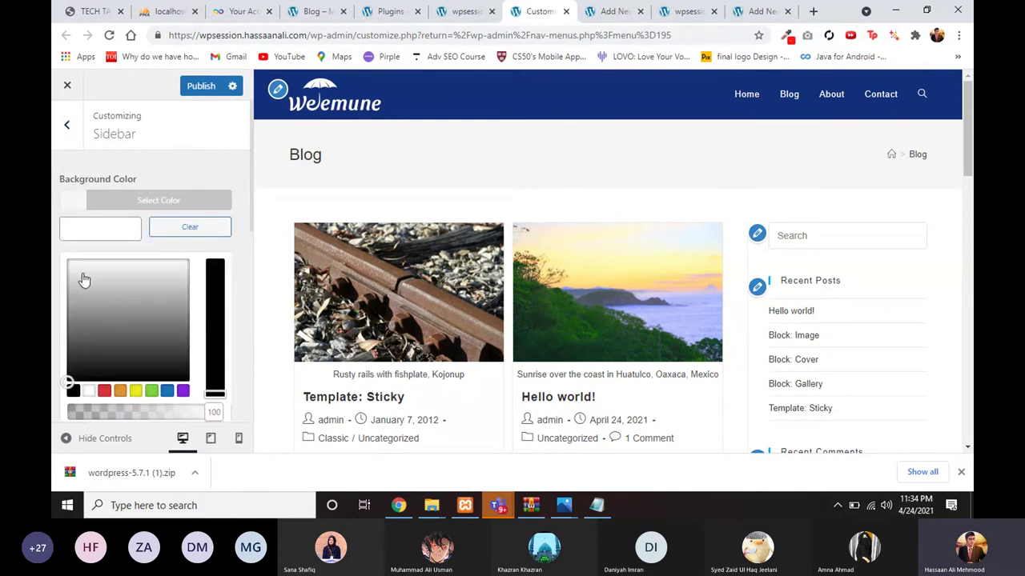
left_click_drag(83, 277, 56, 260)
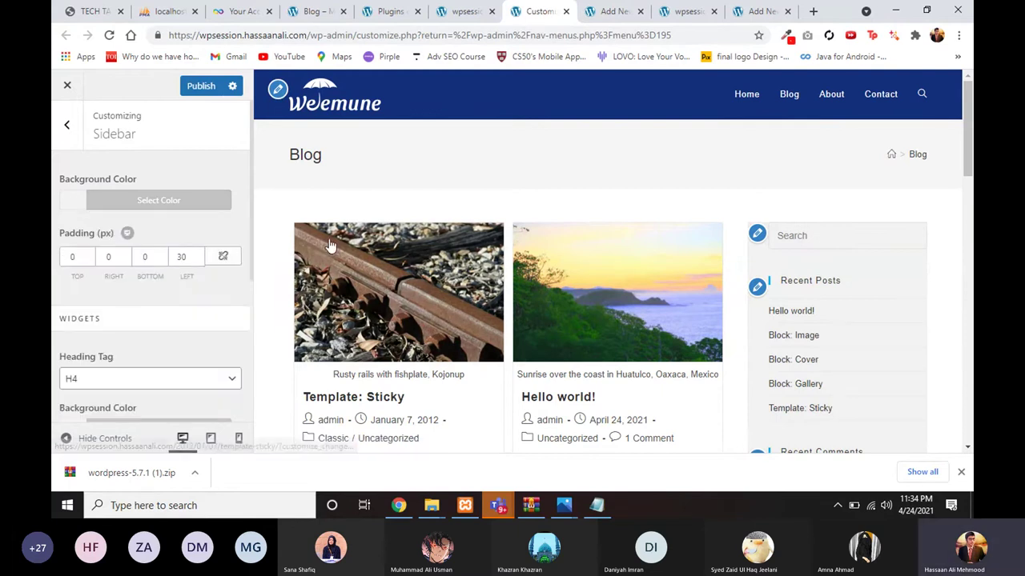
scroll(775, 261, "down", 1)
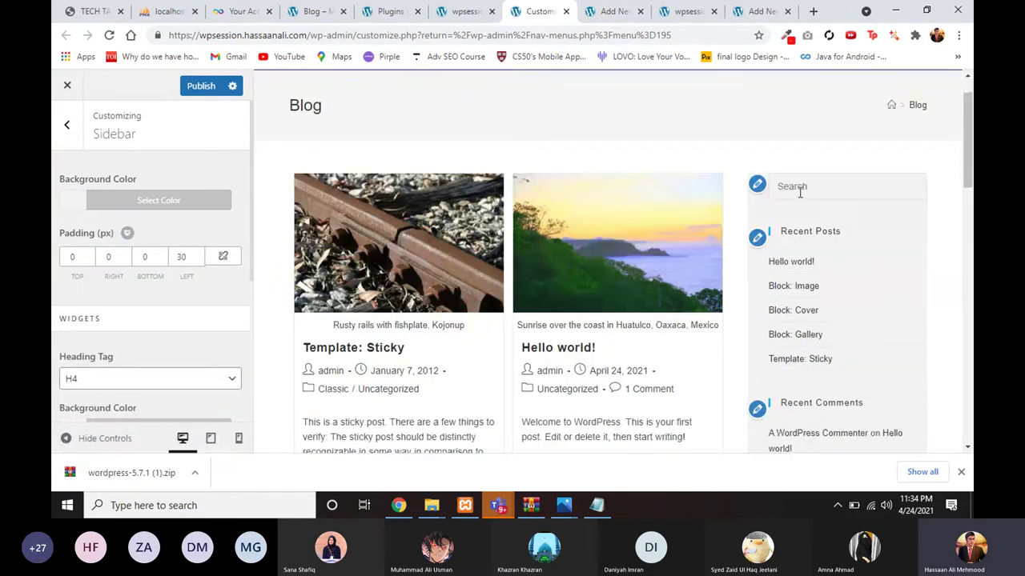
scroll(902, 210, "down", 1)
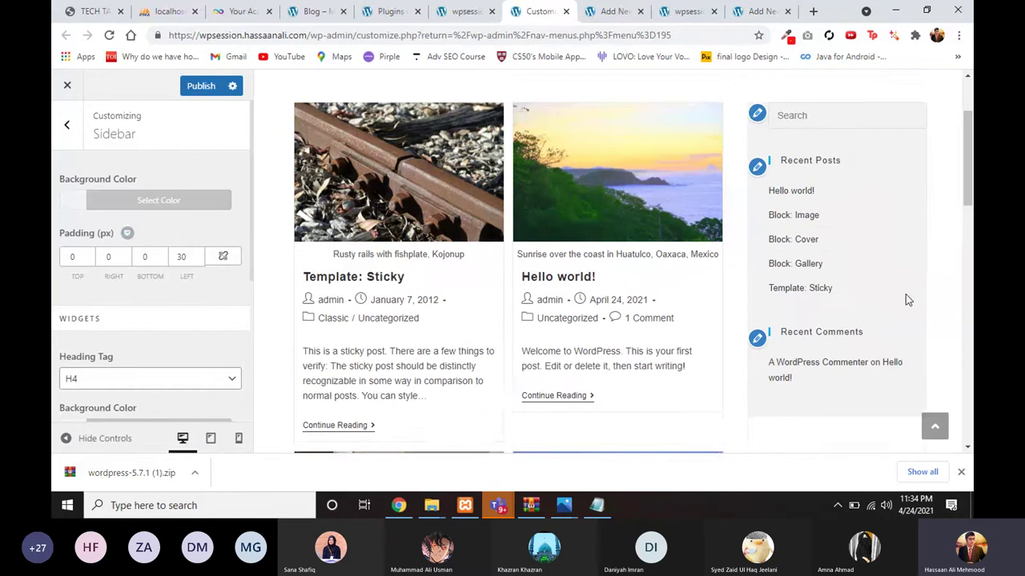
scroll(905, 294, "down", 1)
scroll(903, 283, "up", 2)
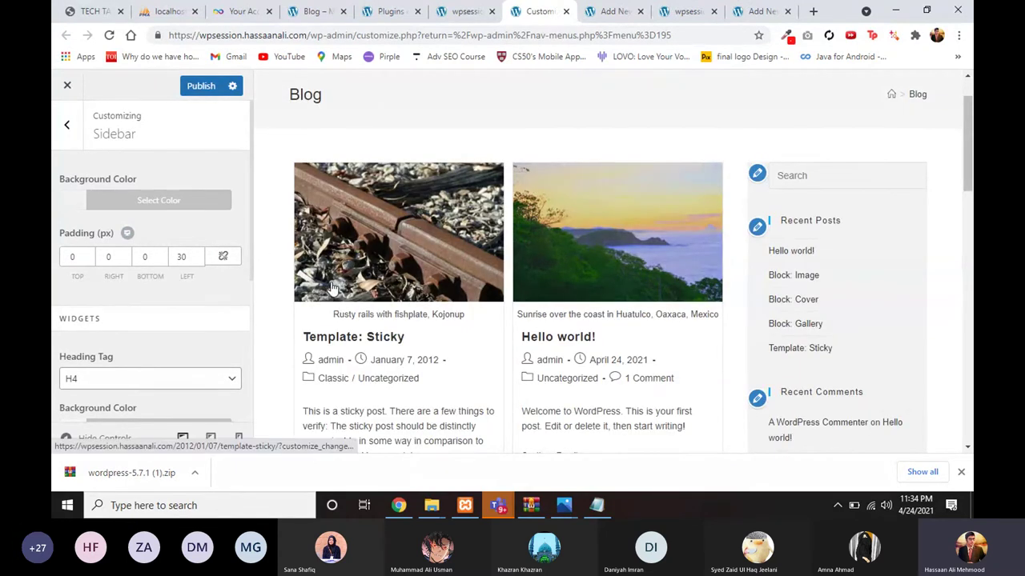
left_click(224, 257)
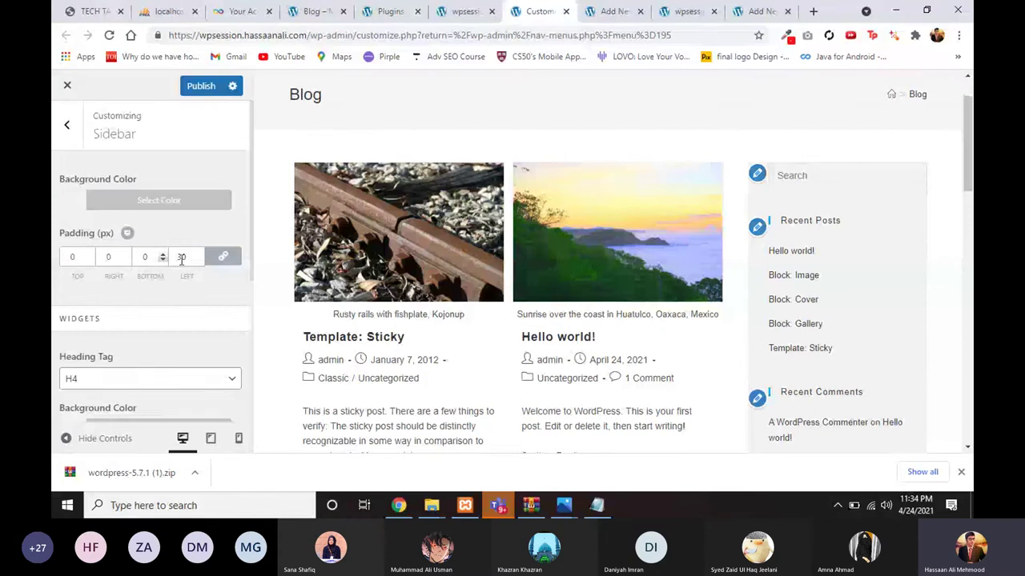
left_click(145, 257)
type("30")
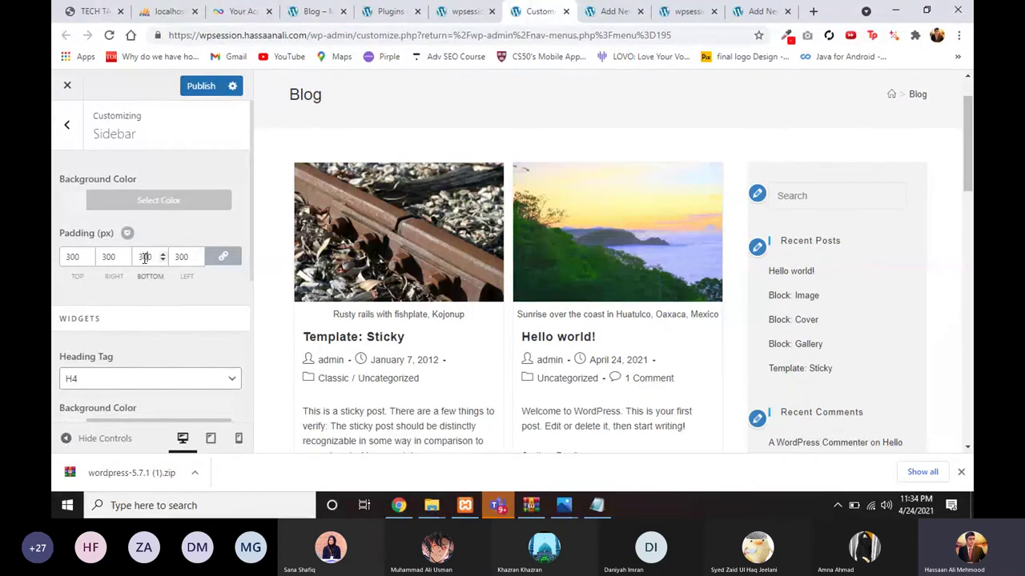
key("BackSpace")
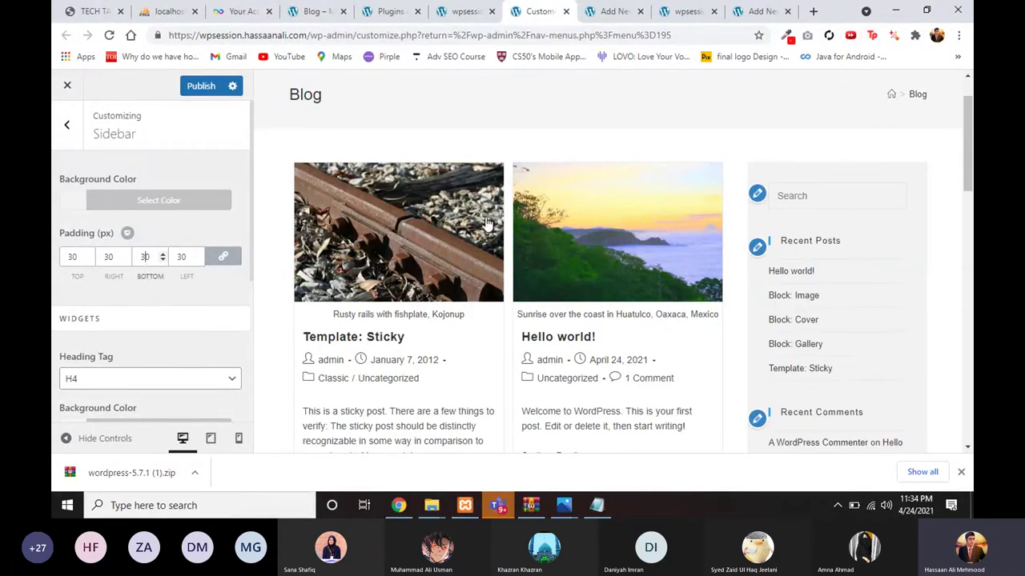
Step: Lighten the sidebar background to #f4f4f4 and publish the Customizer changes
scroll(744, 269, "down", 2)
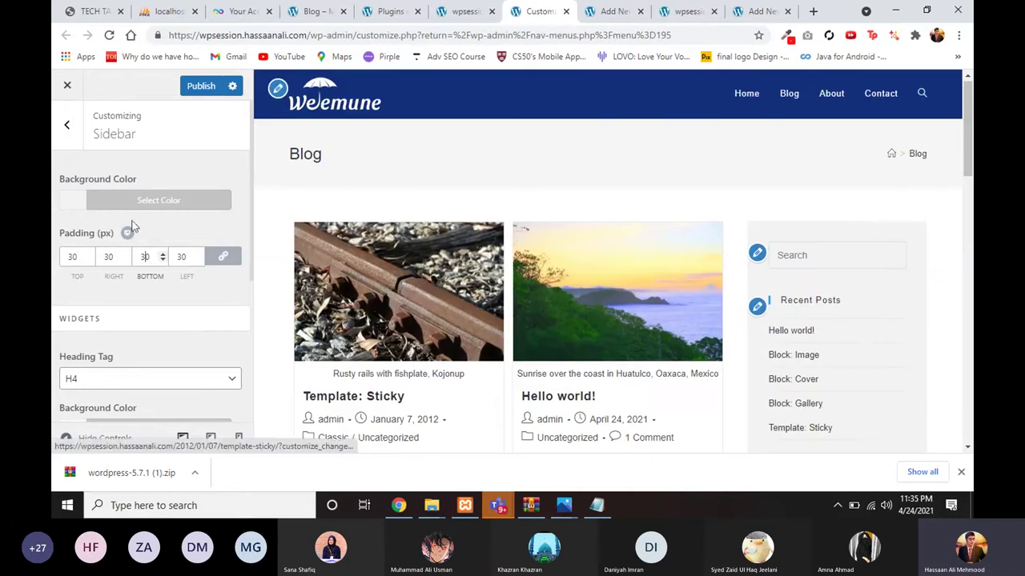
left_click(116, 208)
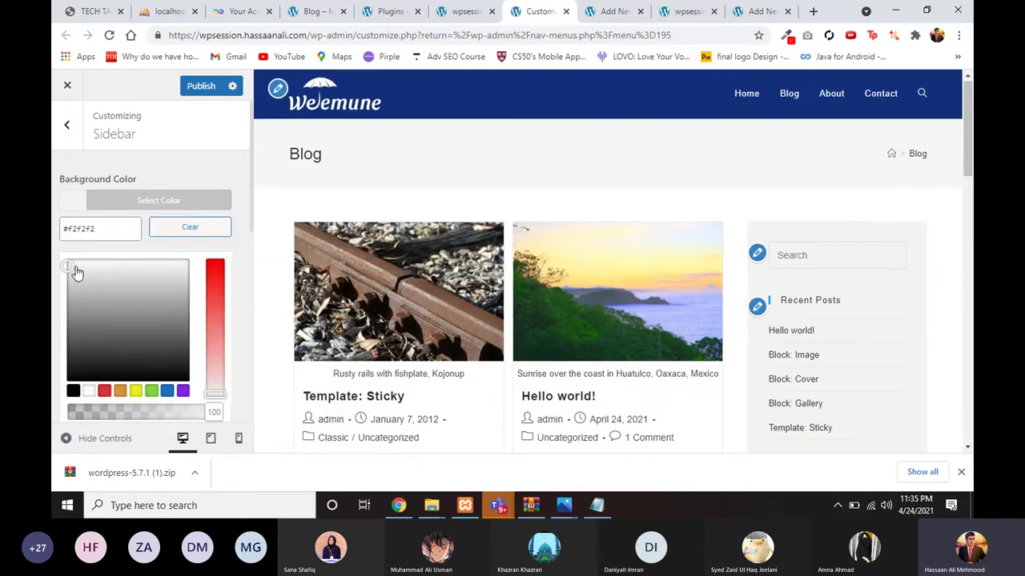
left_click_drag(68, 266, 66, 264)
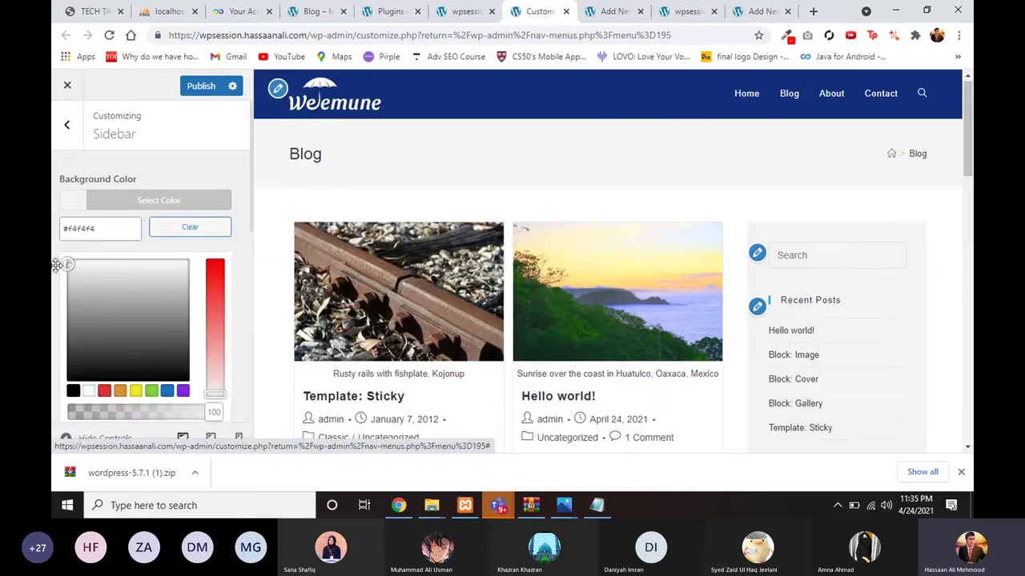
left_click(53, 272)
scroll(601, 303, "down", 2)
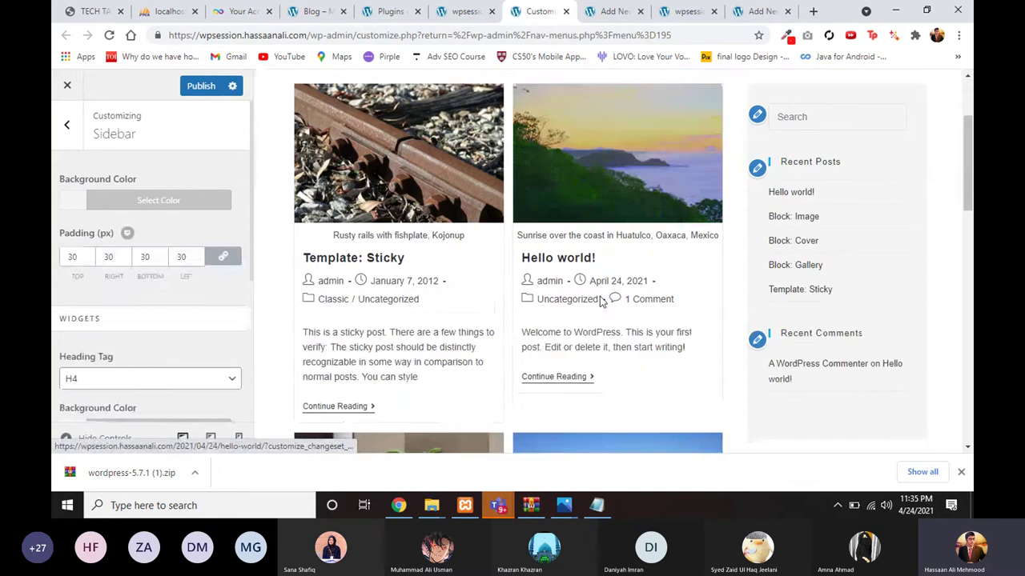
left_click(200, 86)
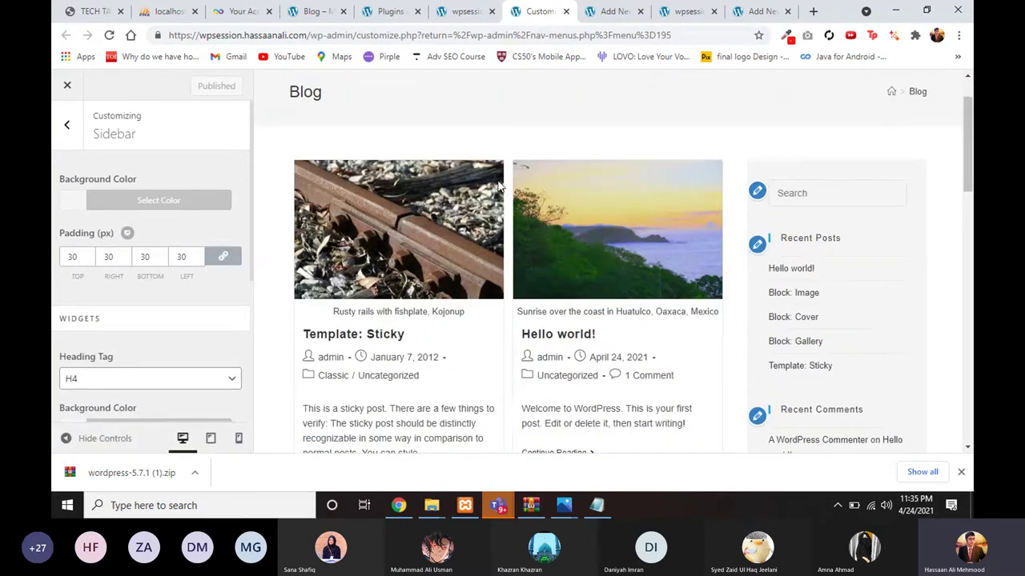
scroll(499, 185, "down", 5)
left_click(465, 11)
Step: Recheck the plugins list, Blog page editor and the Customizer's blog preview
left_click(390, 11)
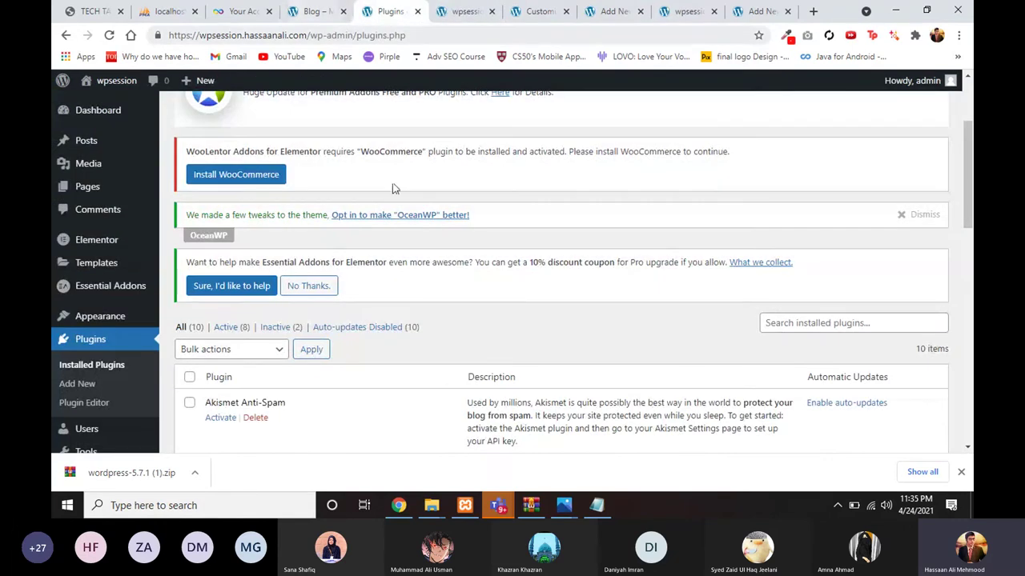
scroll(392, 189, "down", 2)
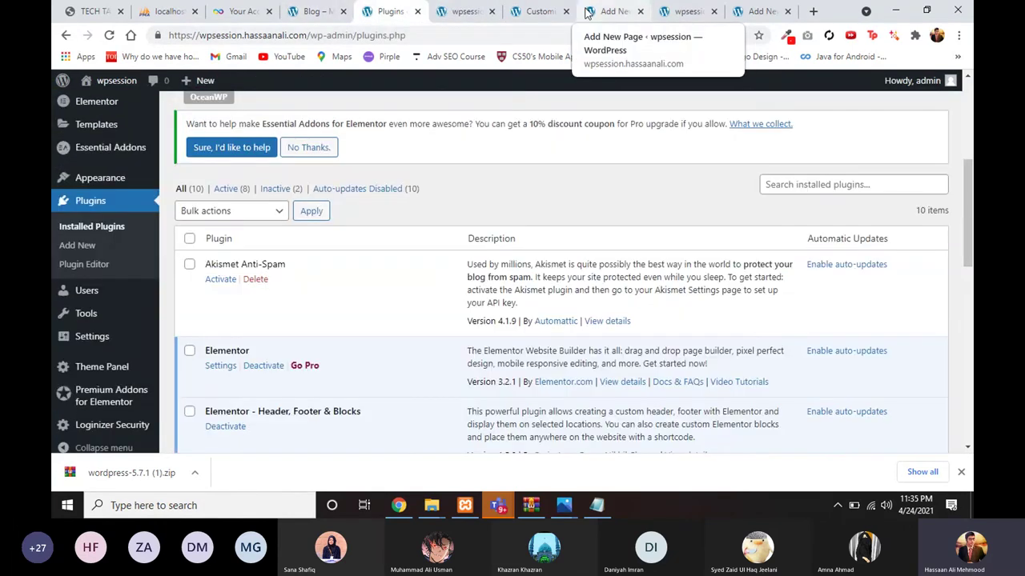
left_click(588, 13)
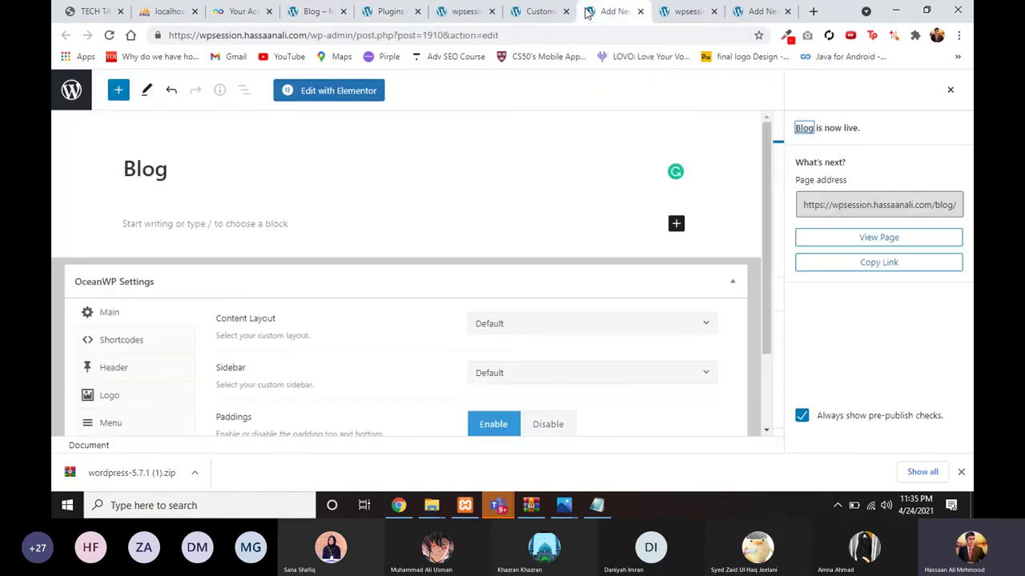
left_click(525, 13)
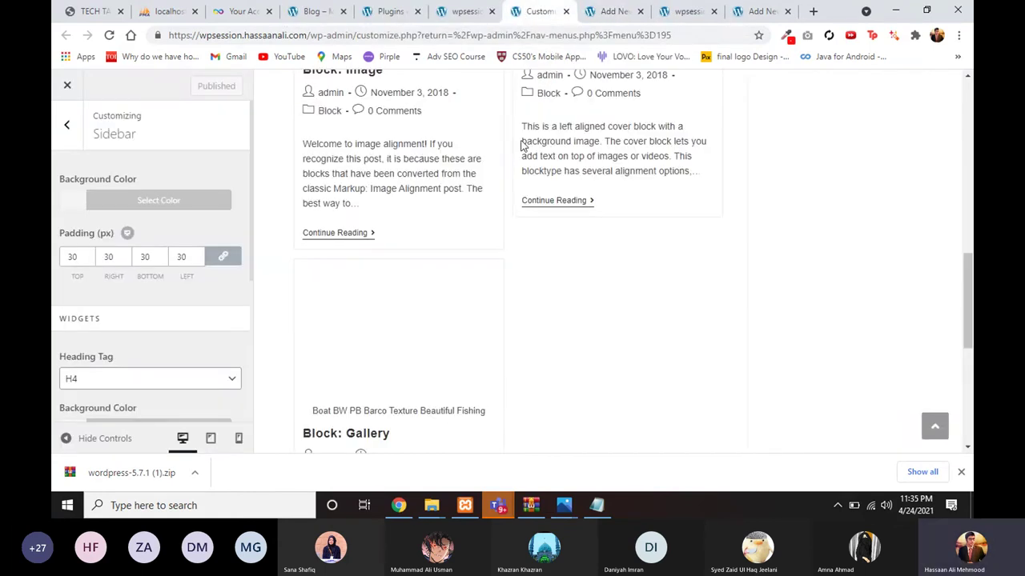
scroll(521, 145, "up", 10)
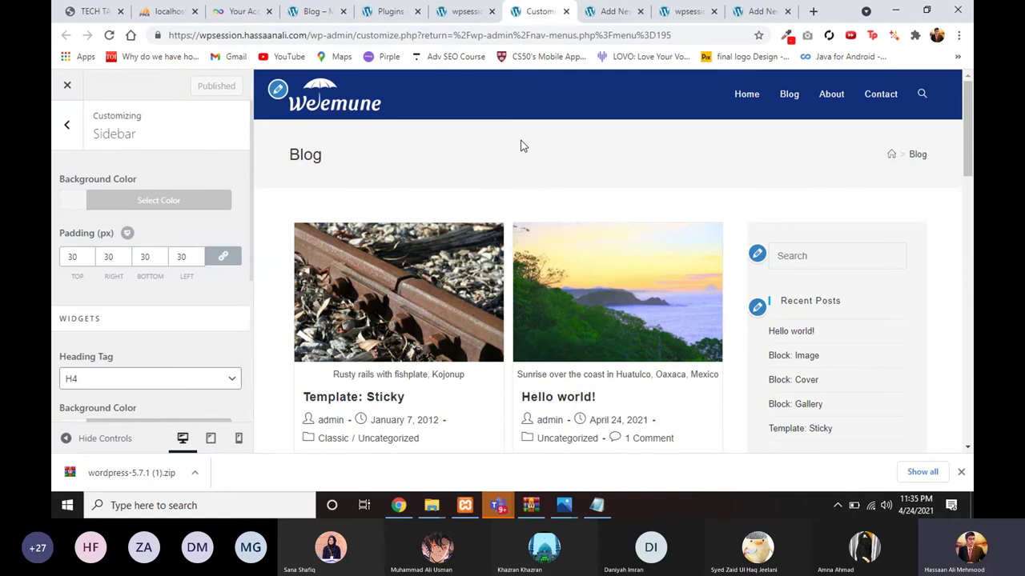
Step: Browse the reference store's live blog and product-filled Shop page, then return to the slides
left_click(314, 11)
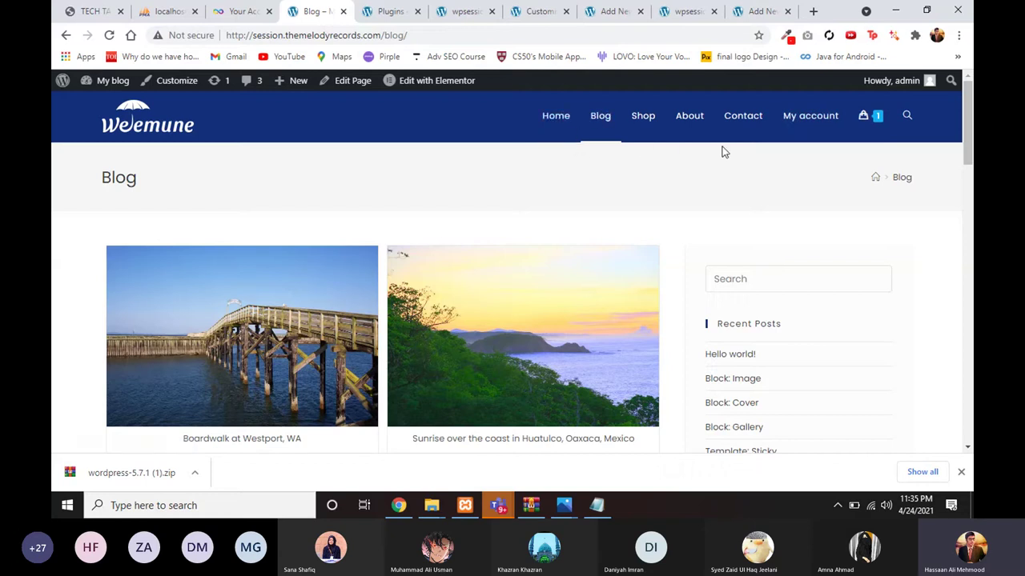
scroll(723, 151, "down", 10)
scroll(723, 151, "up", 10)
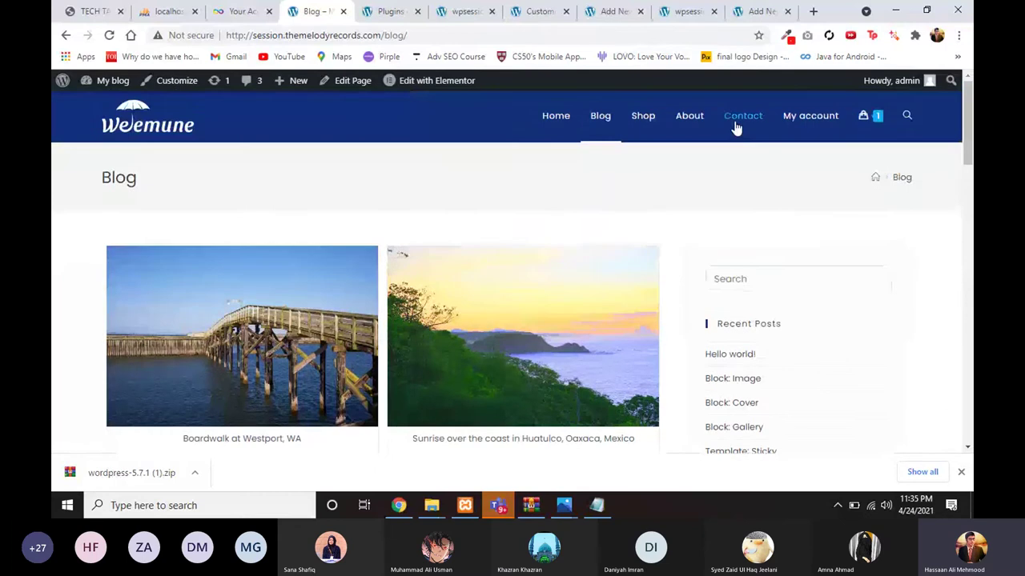
left_click(644, 117)
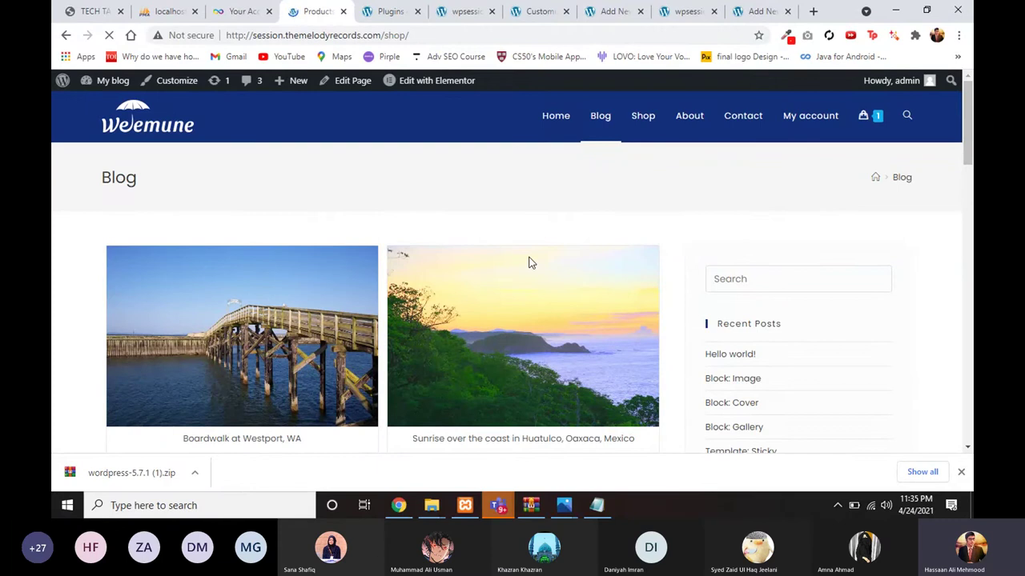
scroll(274, 288, "down", 2)
scroll(179, 206, "up", 2)
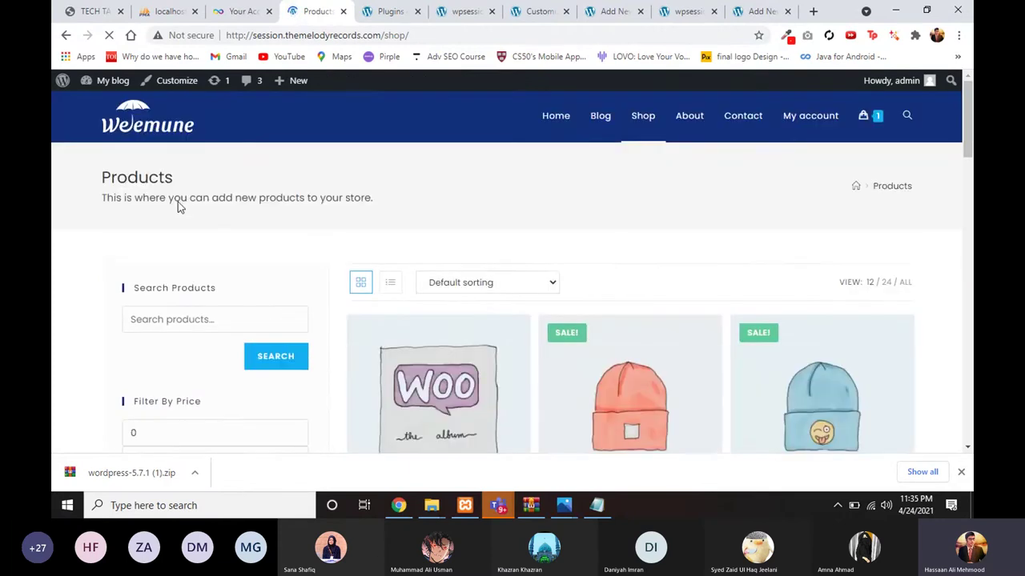
left_click(95, 11)
scroll(466, 228, "down", 10)
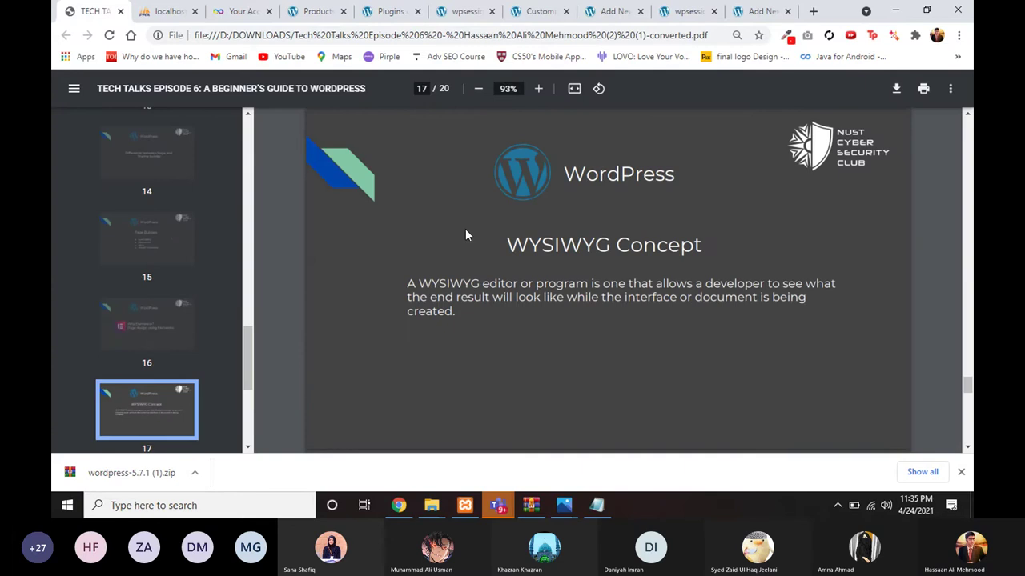
Step: Advance the slides past Child Theme to slide 19, Woocommerce
scroll(465, 228, "down", 4)
scroll(465, 229, "up", 4)
scroll(465, 228, "up", 4)
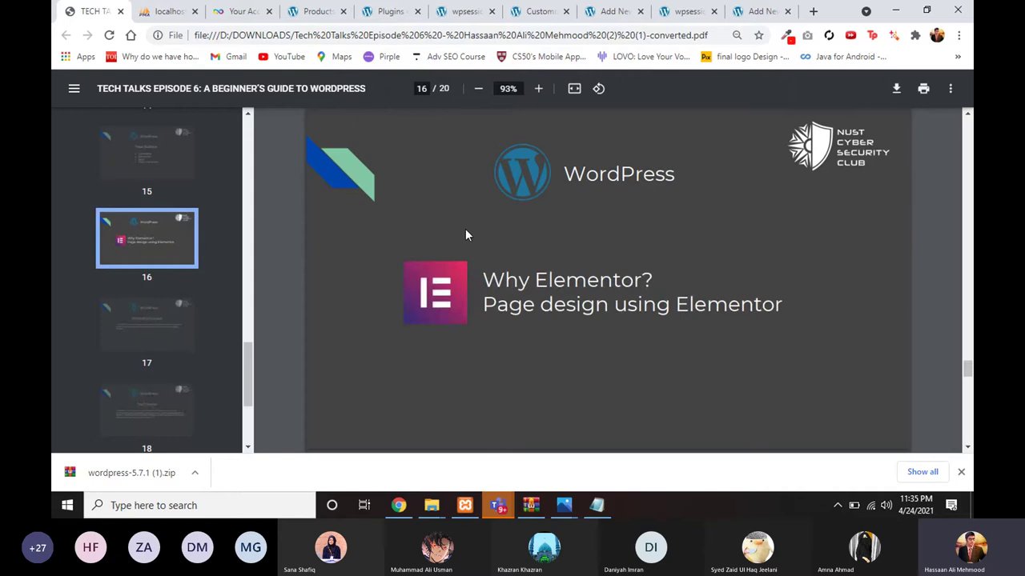
scroll(465, 228, "down", 4)
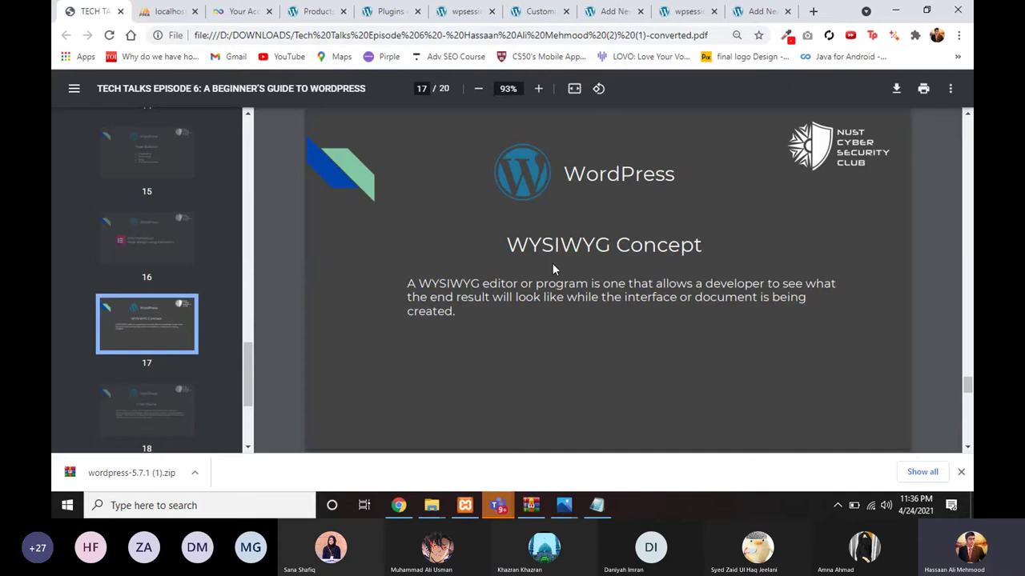
scroll(551, 269, "up", 4)
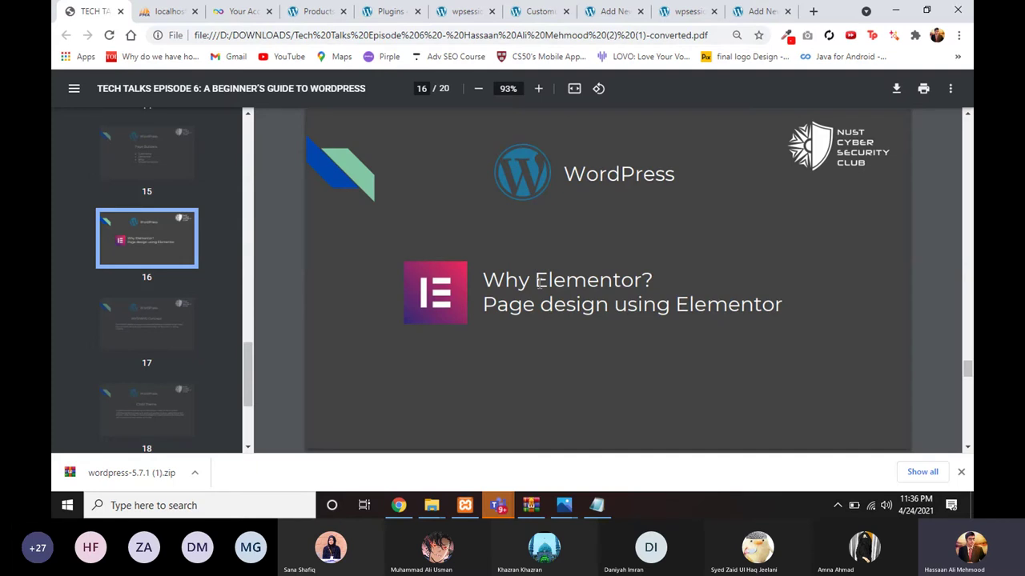
key("Right")
key("Right")
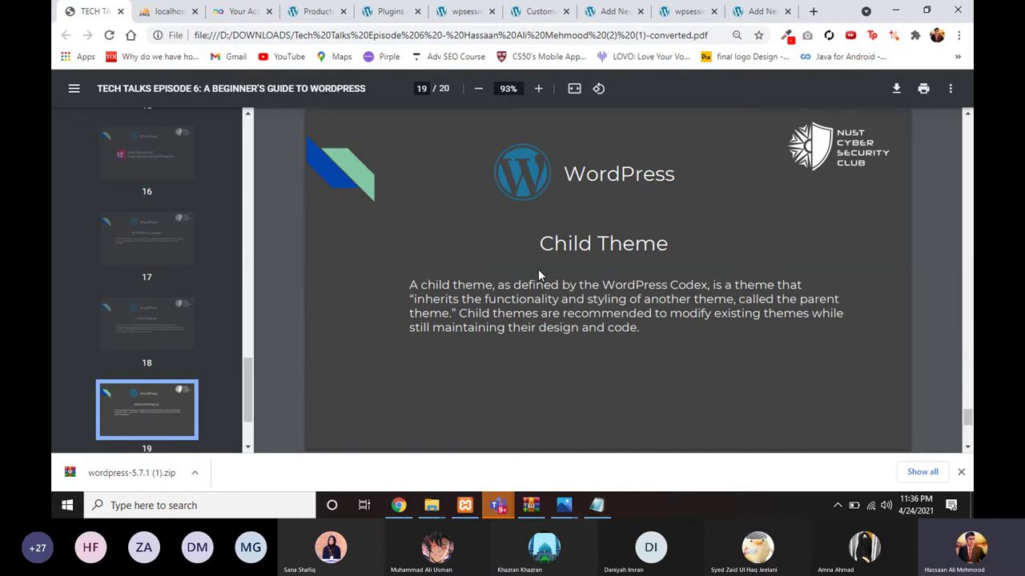
key("Right")
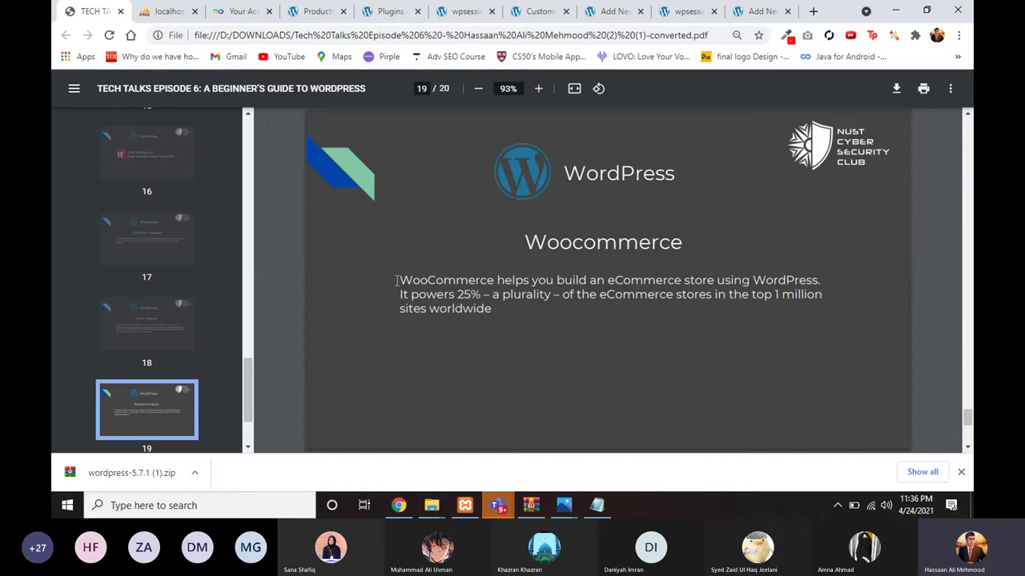
Step: Highlight and deselect the paragraph about WooCommerce powering 25% of top eCommerce stores
left_click_drag(396, 281, 488, 312)
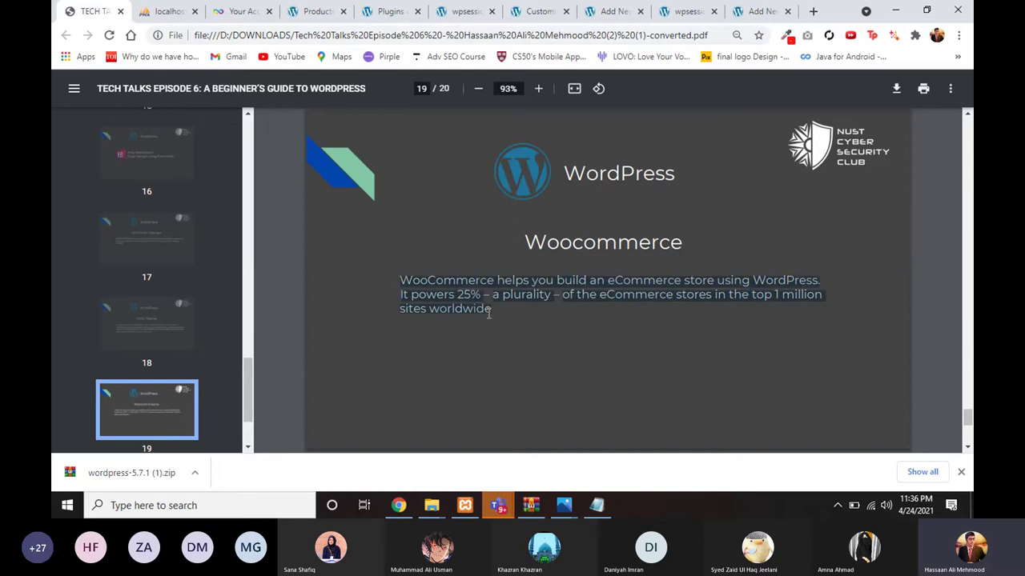
left_click(488, 312)
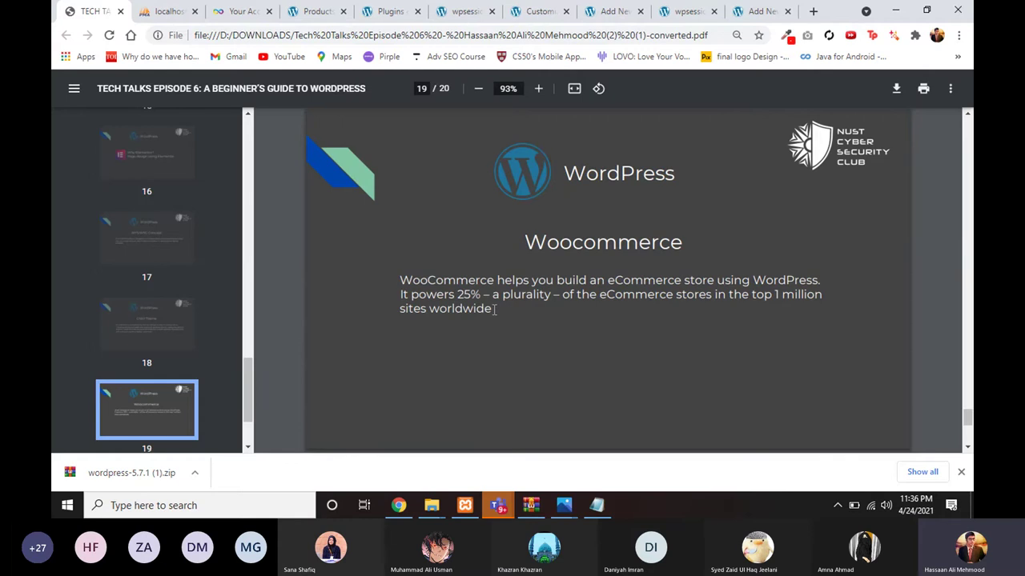
left_click_drag(497, 309, 401, 284)
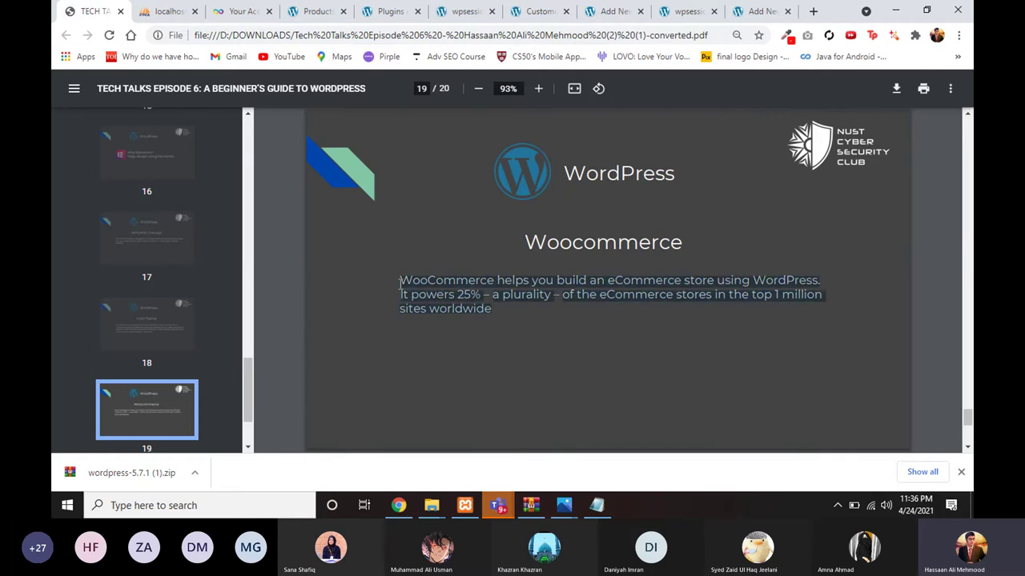
left_click(411, 294)
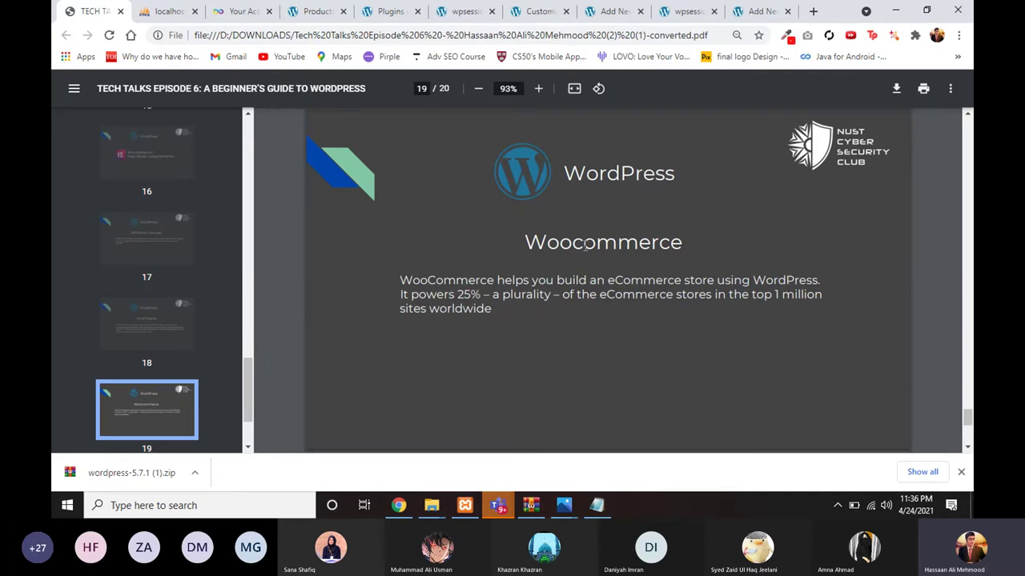
scroll(508, 276, "up", 1)
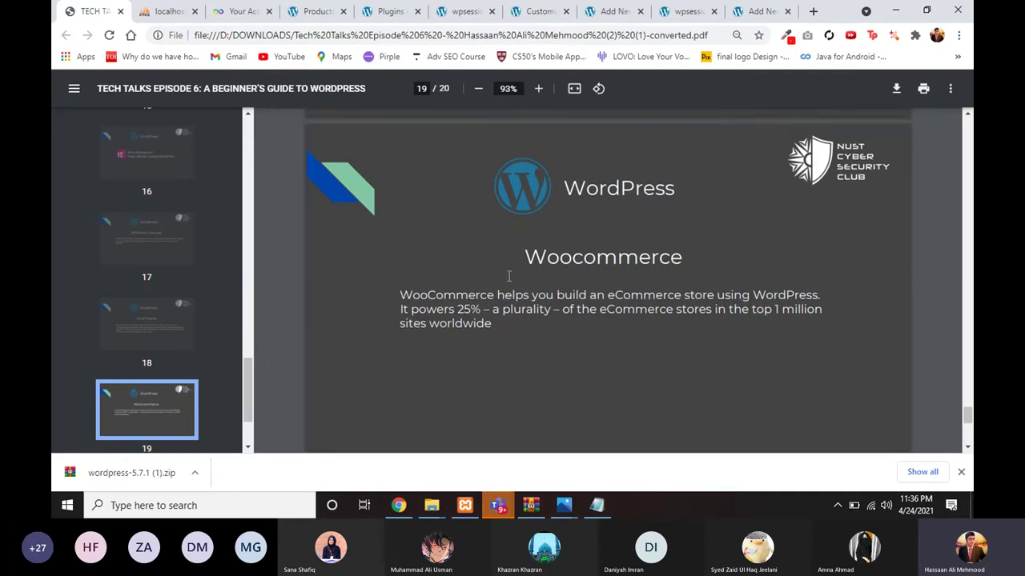
scroll(509, 277, "down", 1)
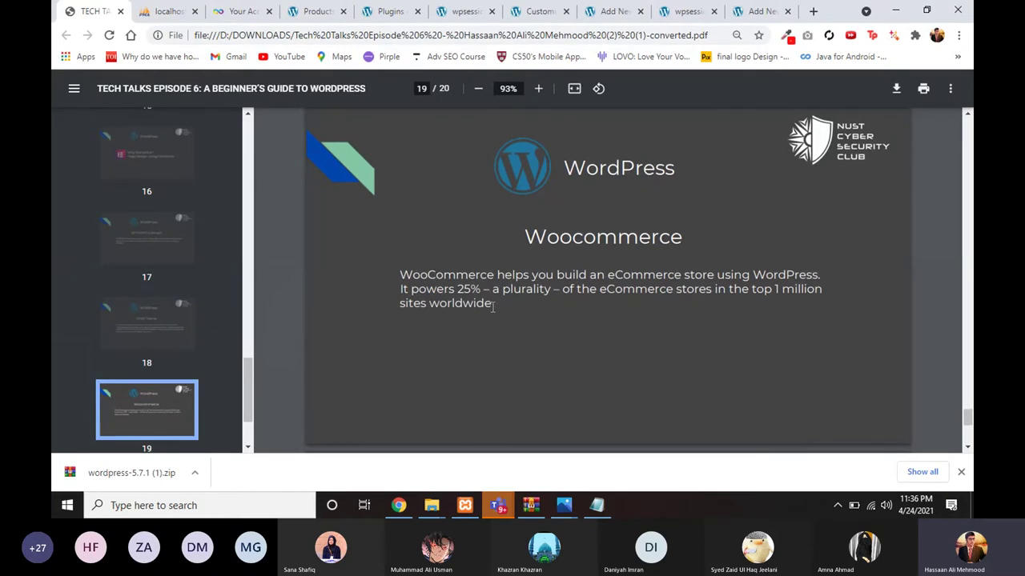
left_click_drag(492, 306, 445, 272)
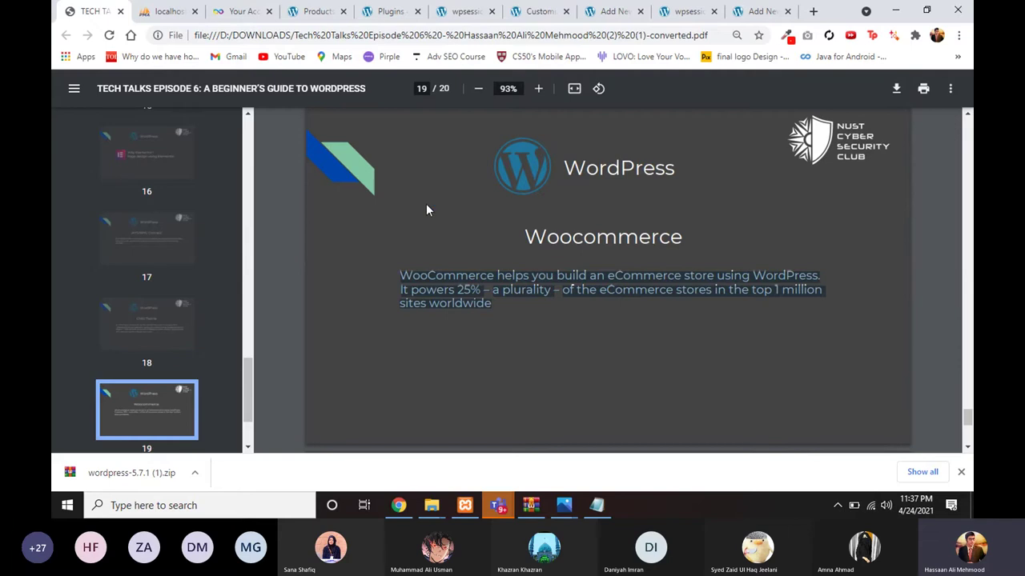
scroll(368, 192, "up", 1)
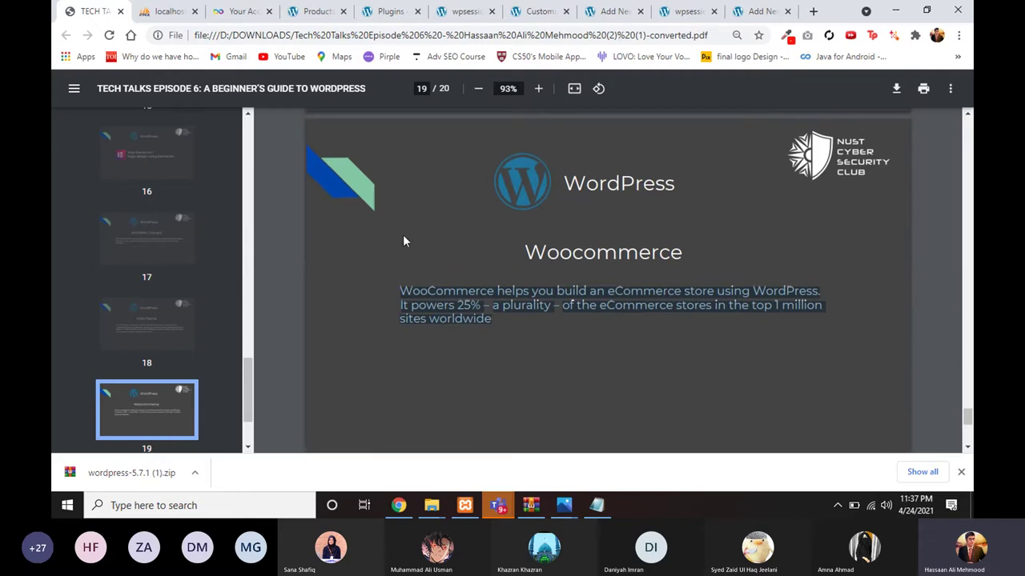
left_click(424, 250)
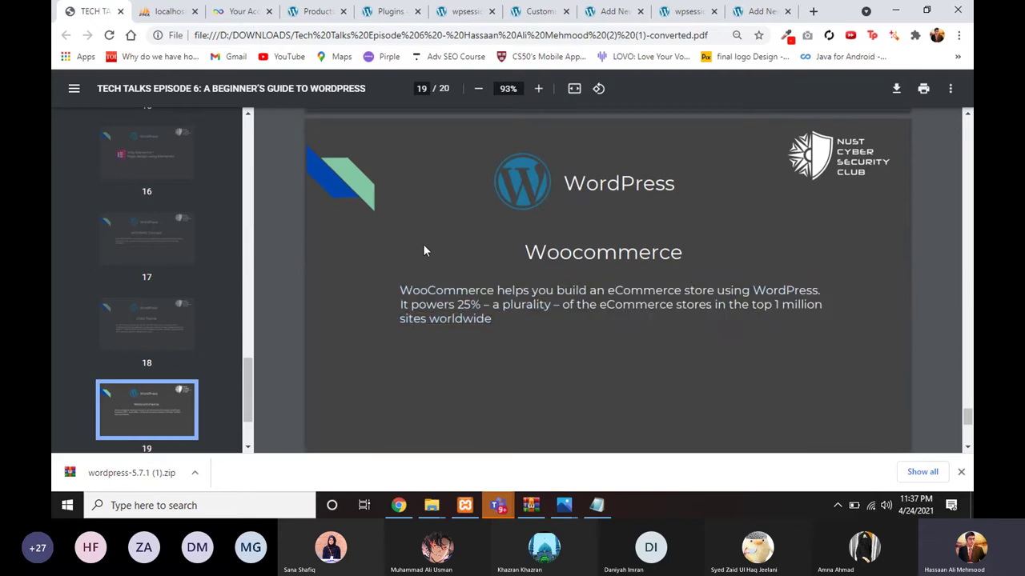
Step: Check your site's installed plugins list and start adding a new plugin
left_click(308, 11)
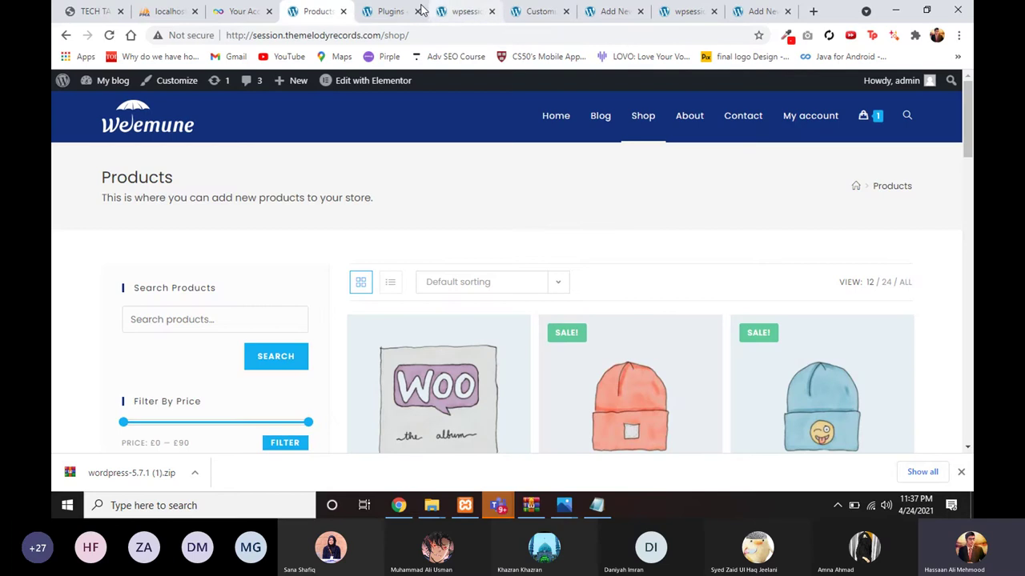
left_click(375, 12)
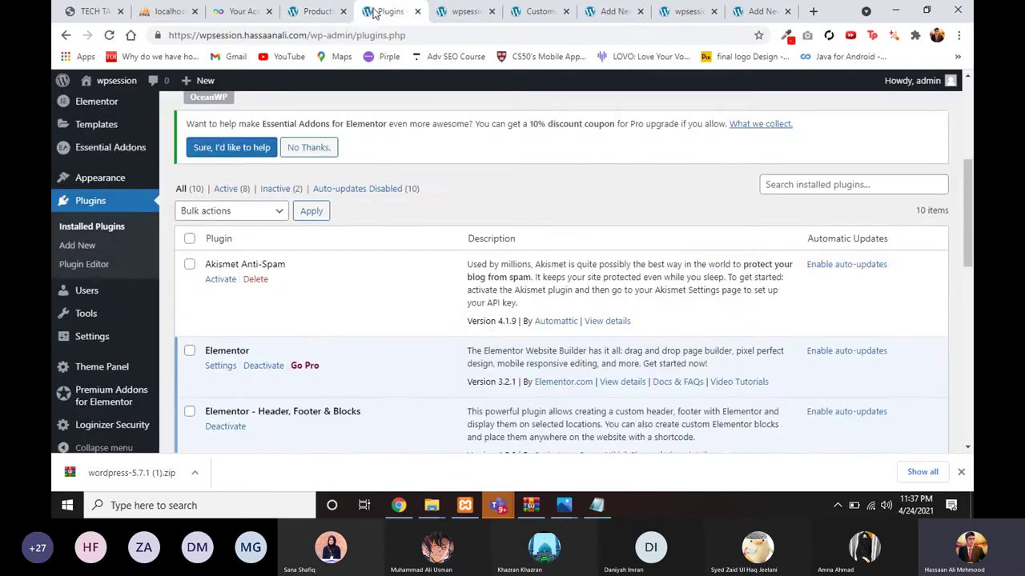
scroll(195, 194, "down", 1)
scroll(240, 160, "up", 5)
left_click(255, 116)
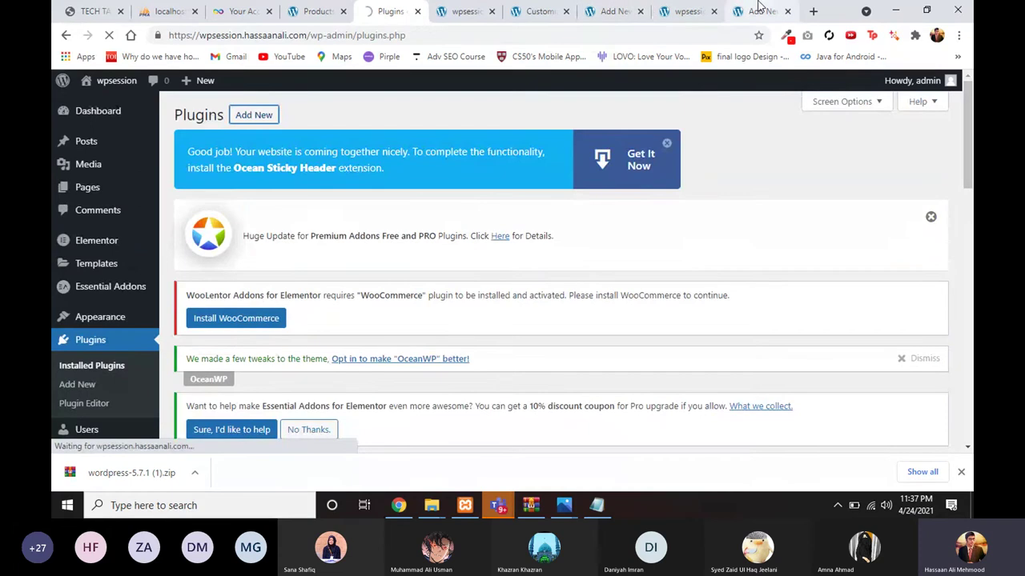
Step: View the reference store's Album product page, then return to the Add Plugins page
left_click(315, 12)
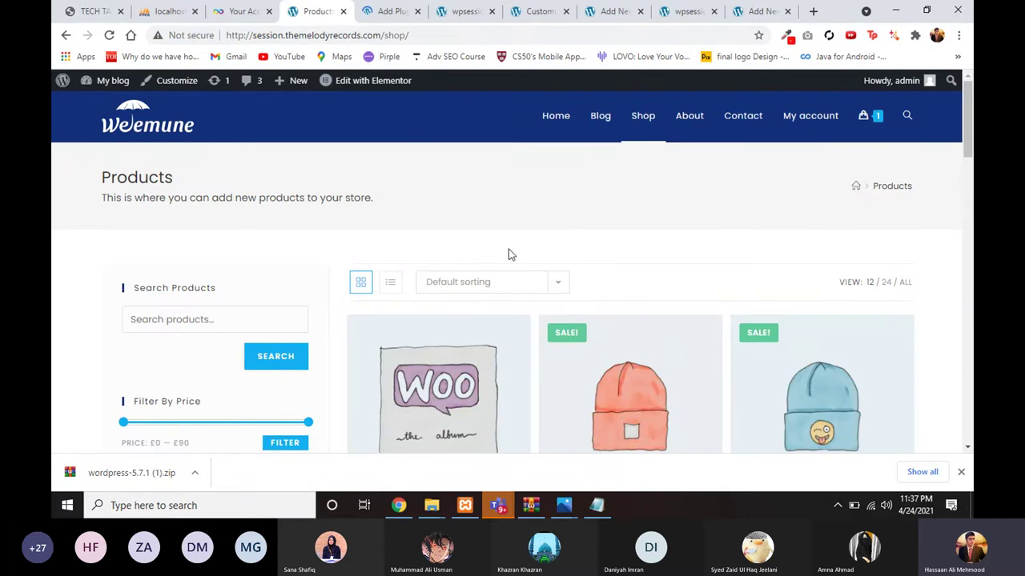
scroll(508, 249, "down", 2)
left_click(428, 310)
scroll(574, 304, "down", 1)
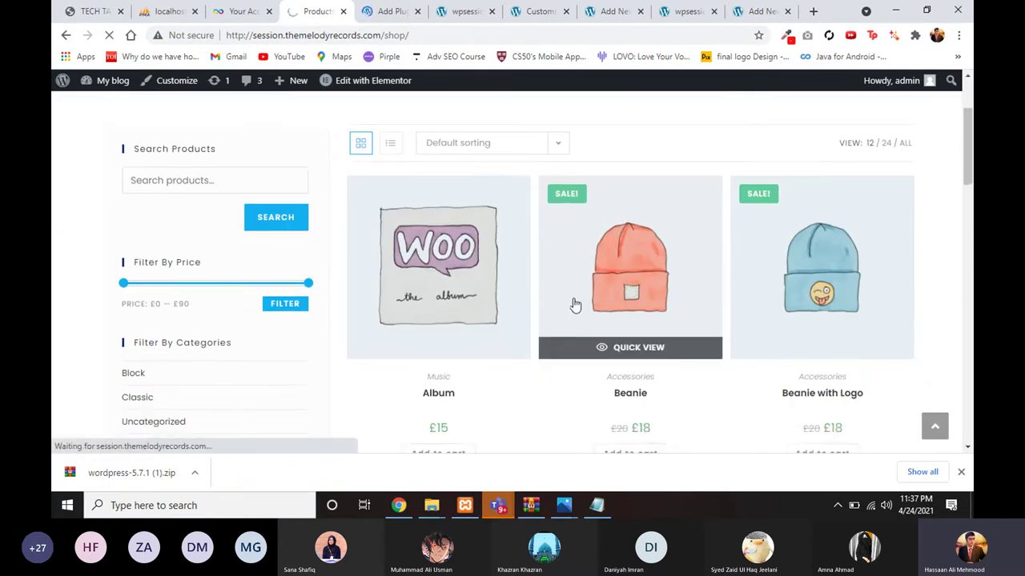
scroll(575, 304, "down", 1)
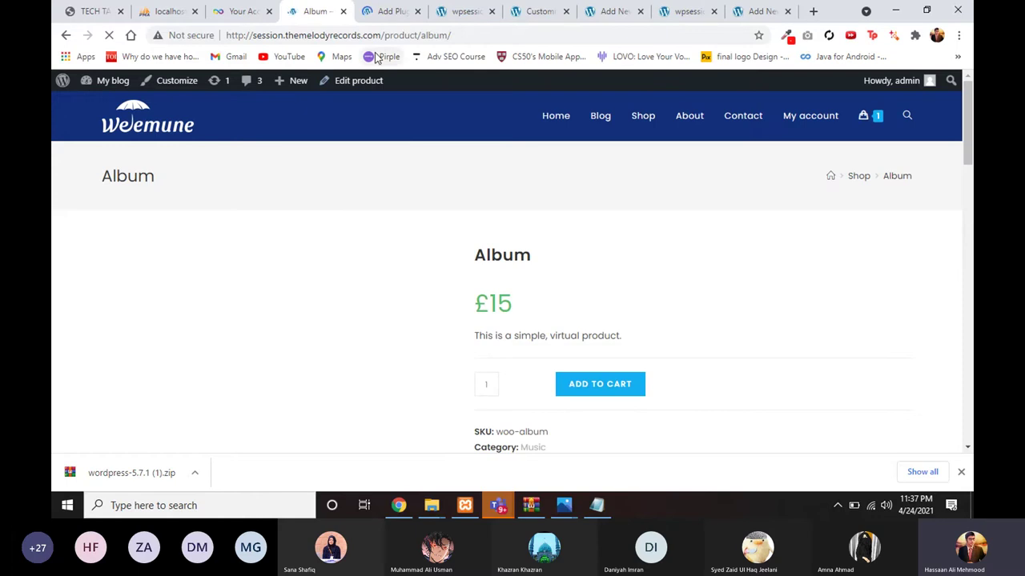
left_click(376, 9)
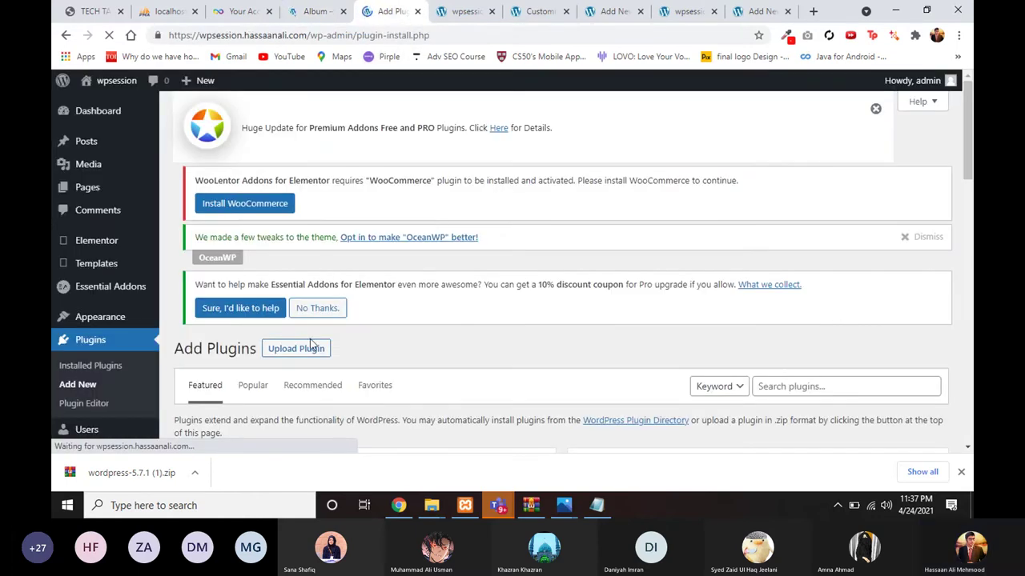
Step: Read through the Tech Talks meeting chat in Teams, then return to the WordPress Add Plugins page
mouse_move(498, 510)
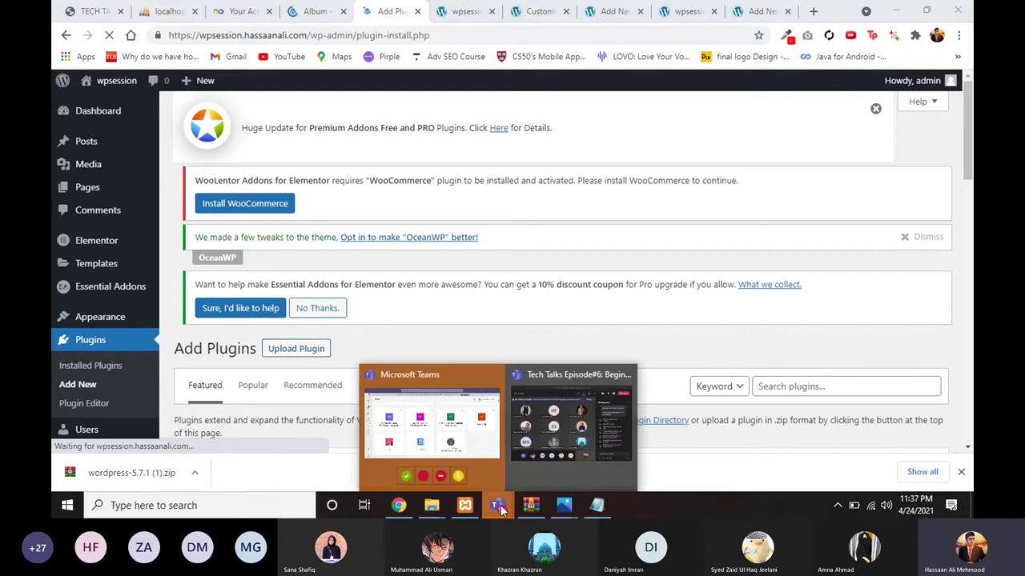
left_click(559, 433)
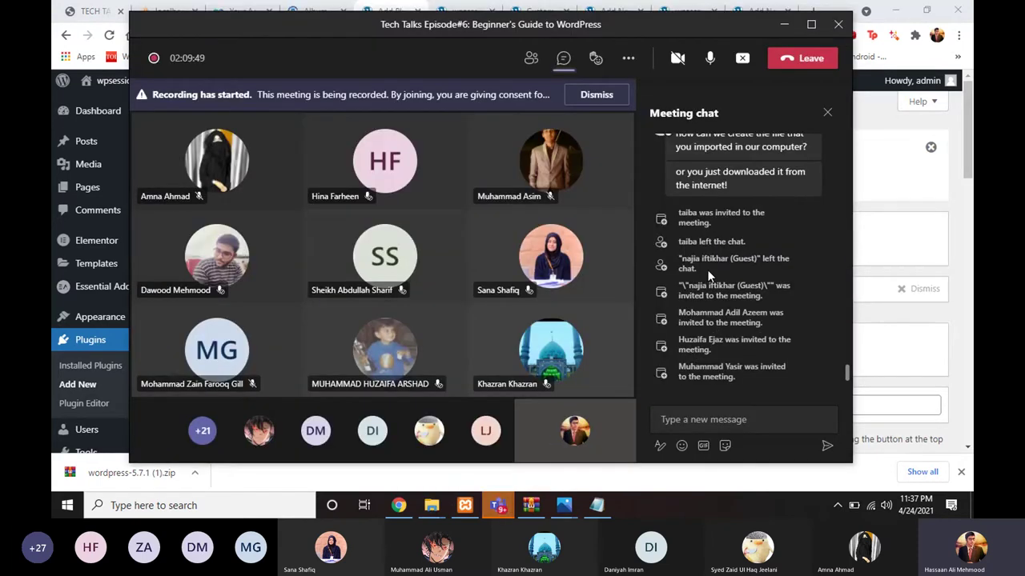
scroll(702, 294, "up", 1)
scroll(700, 293, "up", 5)
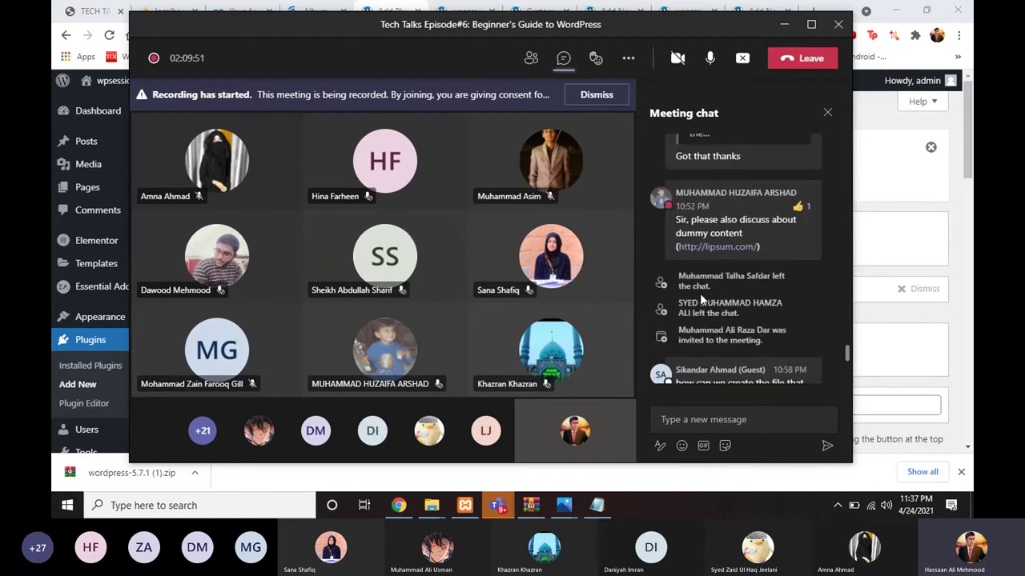
scroll(700, 293, "up", 2)
scroll(700, 293, "down", 3)
scroll(700, 293, "down", 5)
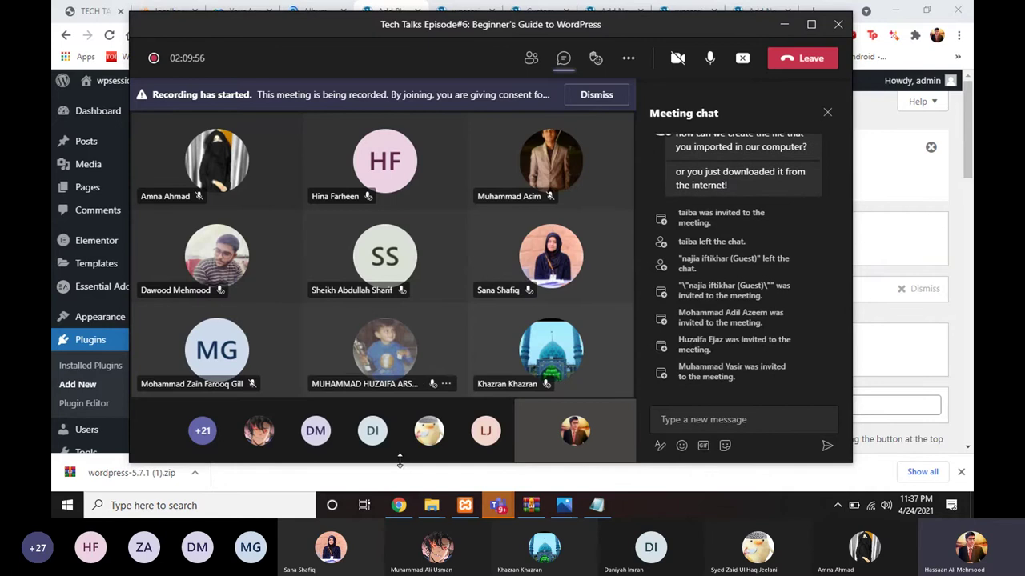
left_click(398, 506)
Step: Begin a plugin search for 'wooc' on the Add Plugins page
scroll(458, 243, "down", 5)
scroll(458, 243, "up", 2)
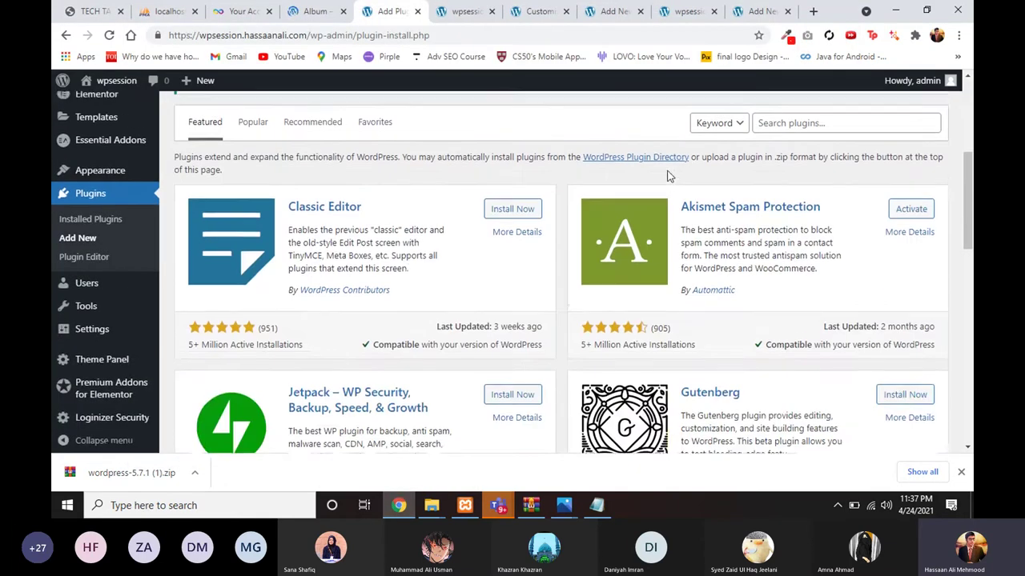
left_click(771, 204)
type("wooc")
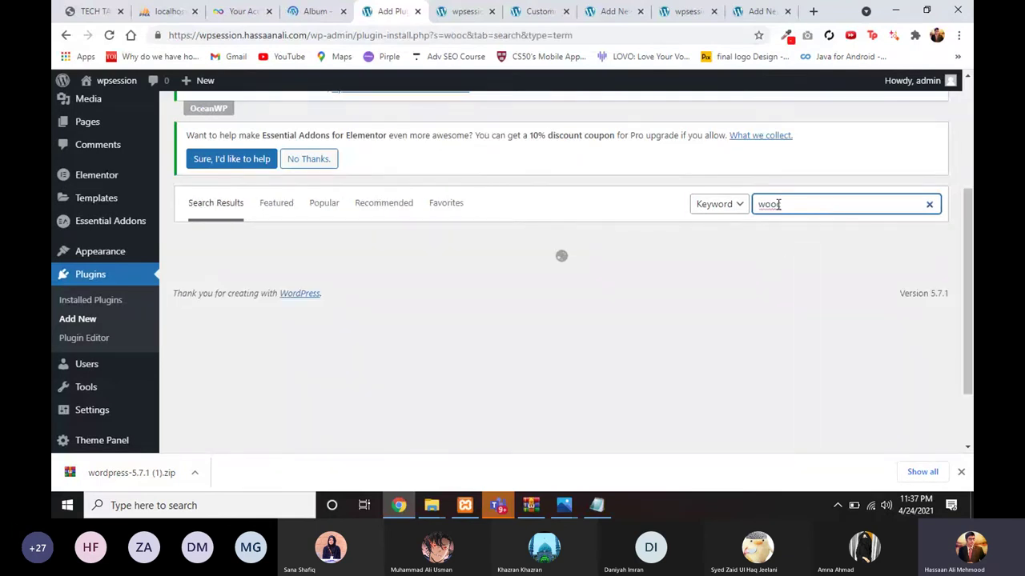
Step: Search Google for 'woocommerce plugin' in a new tab and right-click the WordPress.org result
left_click(813, 11)
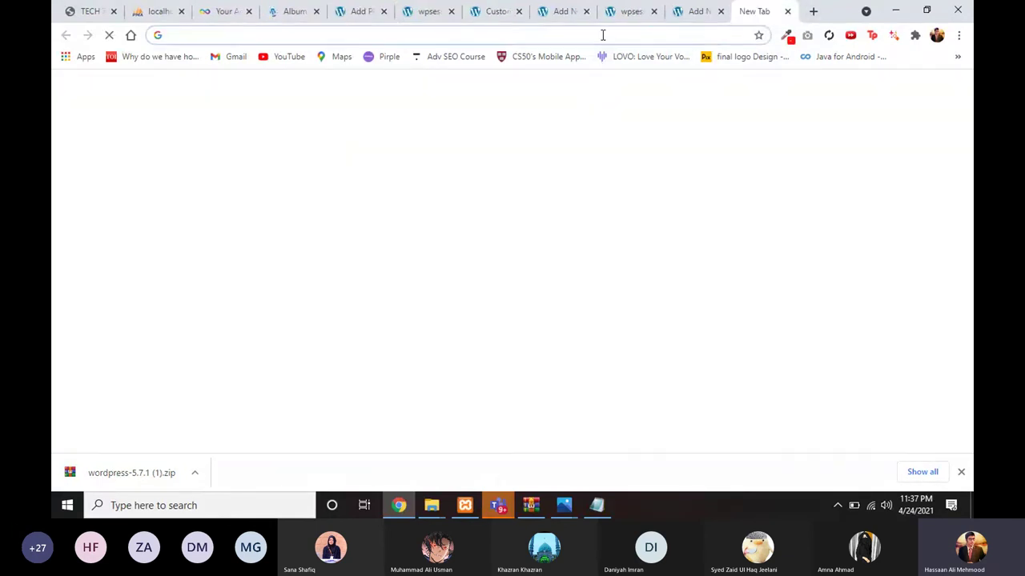
type("woo")
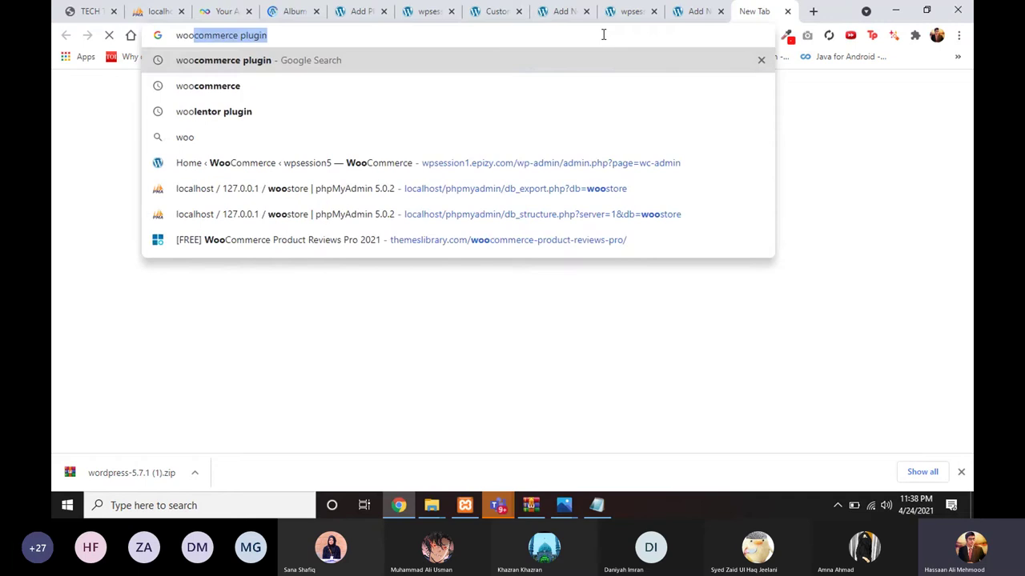
key("Return")
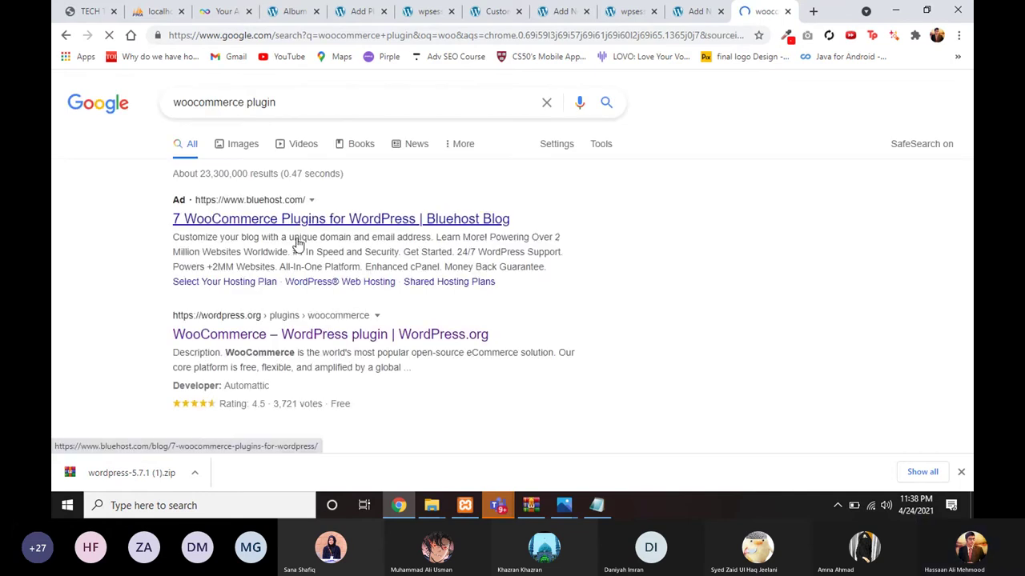
scroll(297, 240, "down", 1)
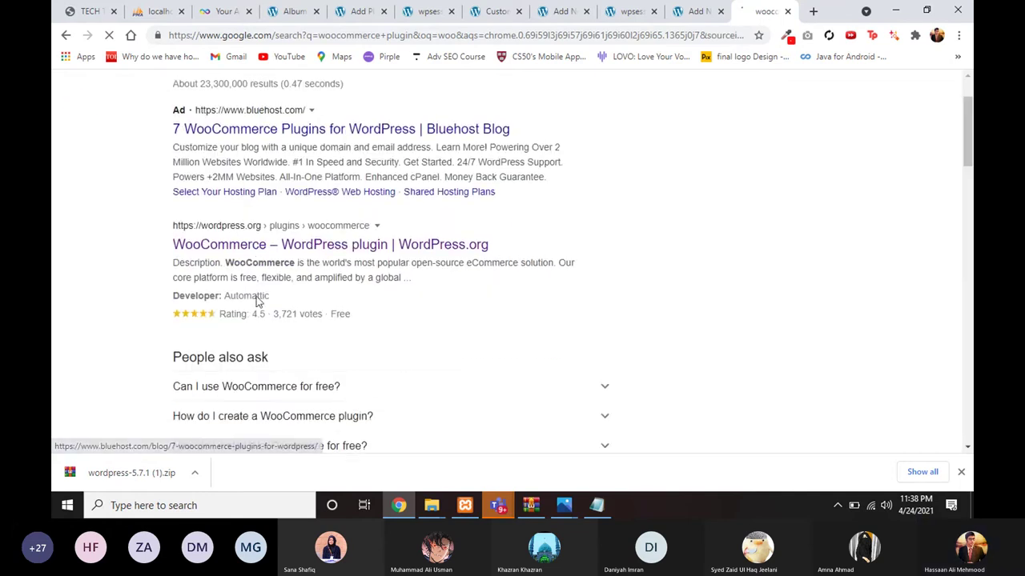
left_click(261, 245)
right_click(264, 245)
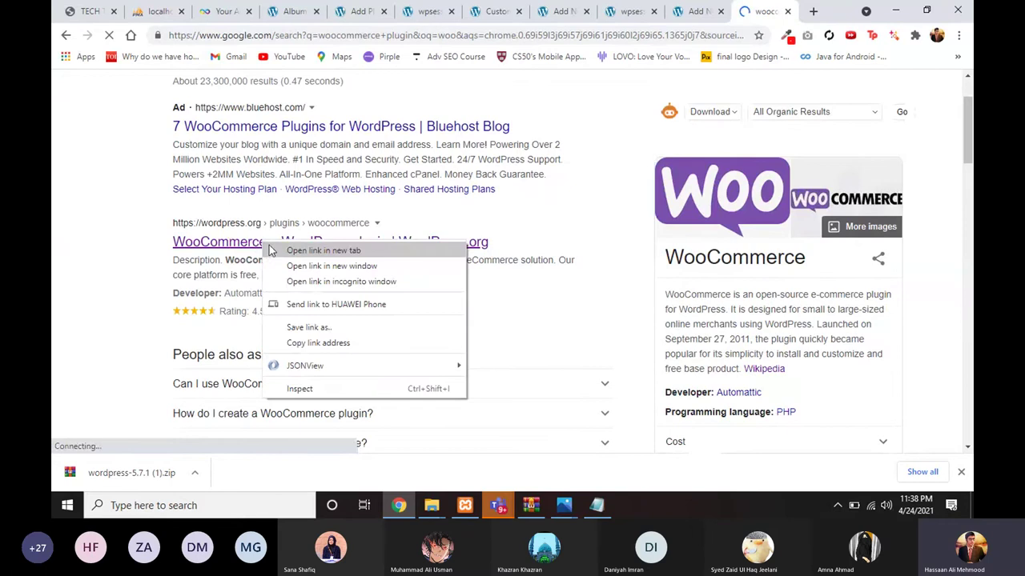
Step: Open the WordPress.org WooCommerce plugin page in a new tab and scroll through its details
left_click(304, 252)
key("ctrl+Tab")
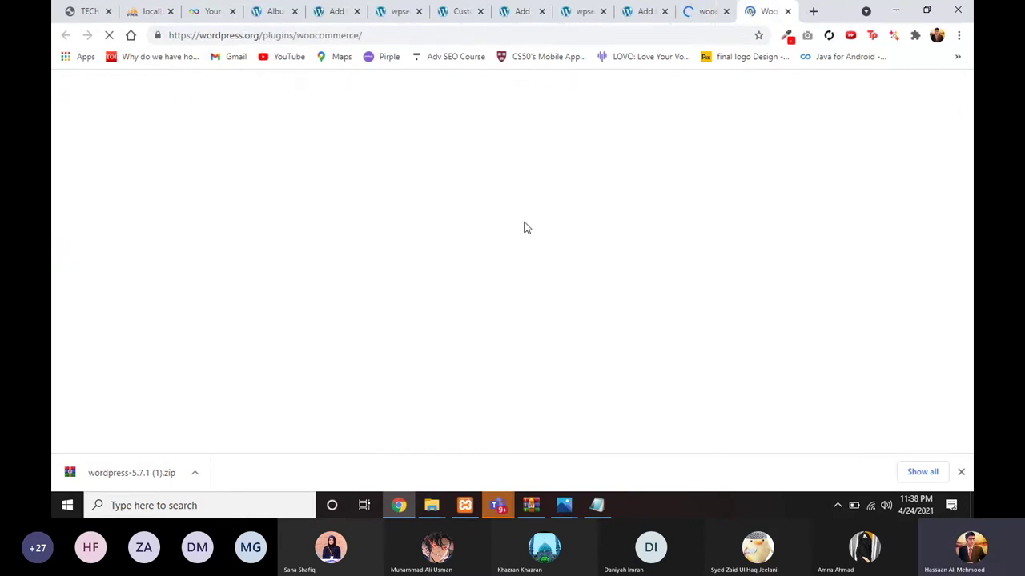
scroll(497, 273, "down", 2)
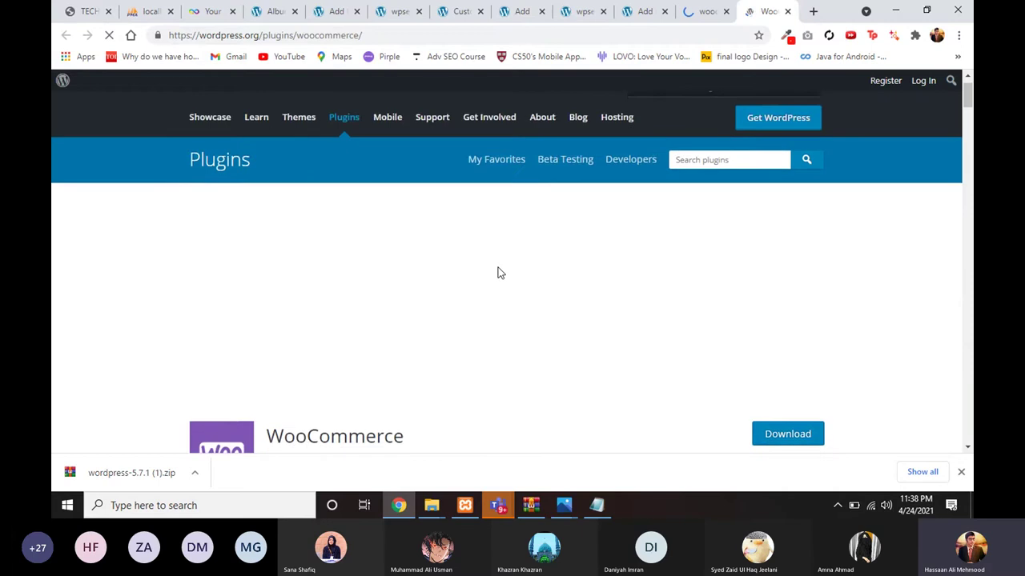
scroll(498, 273, "down", 1)
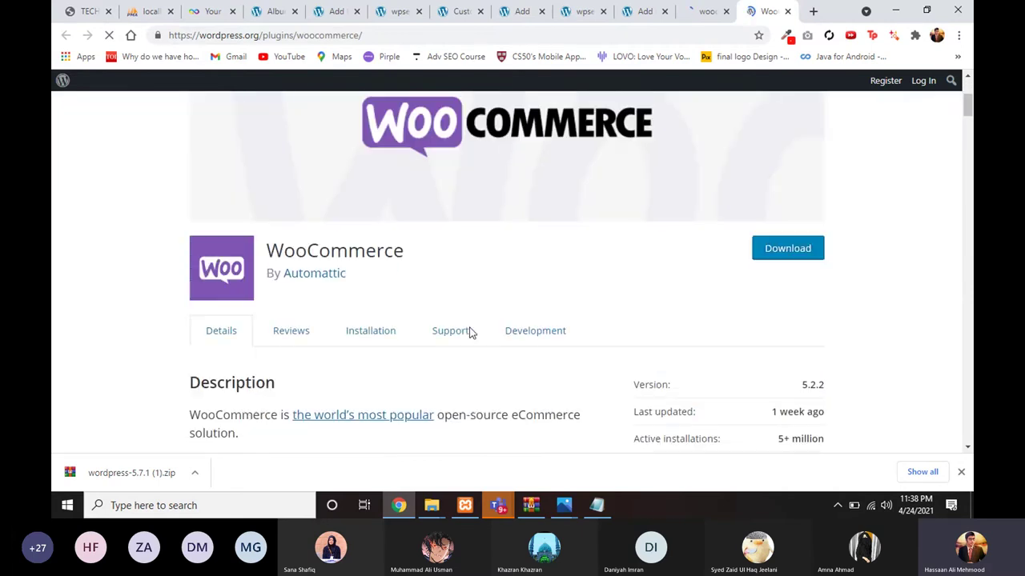
scroll(460, 316, "down", 2)
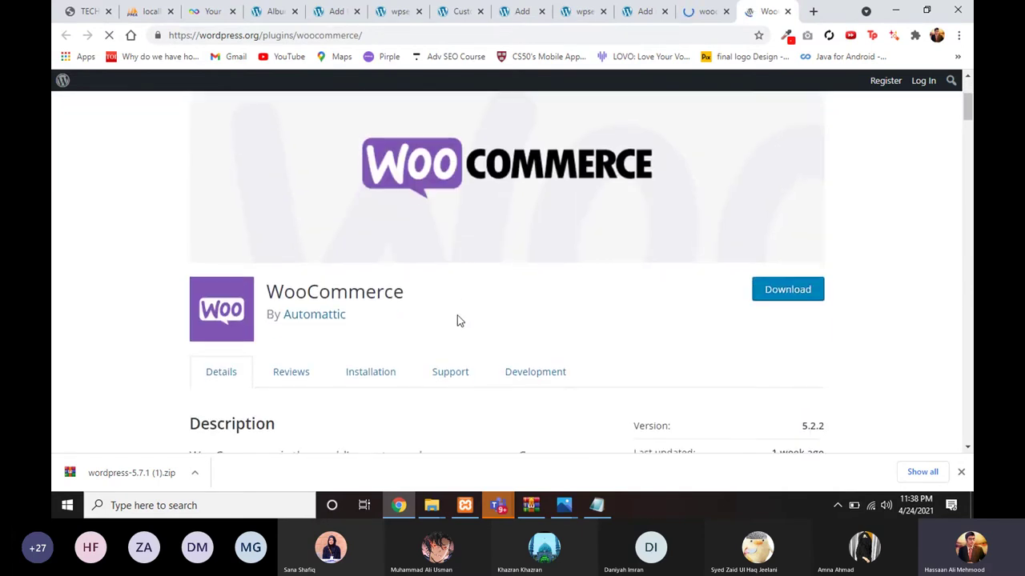
scroll(453, 327, "down", 2)
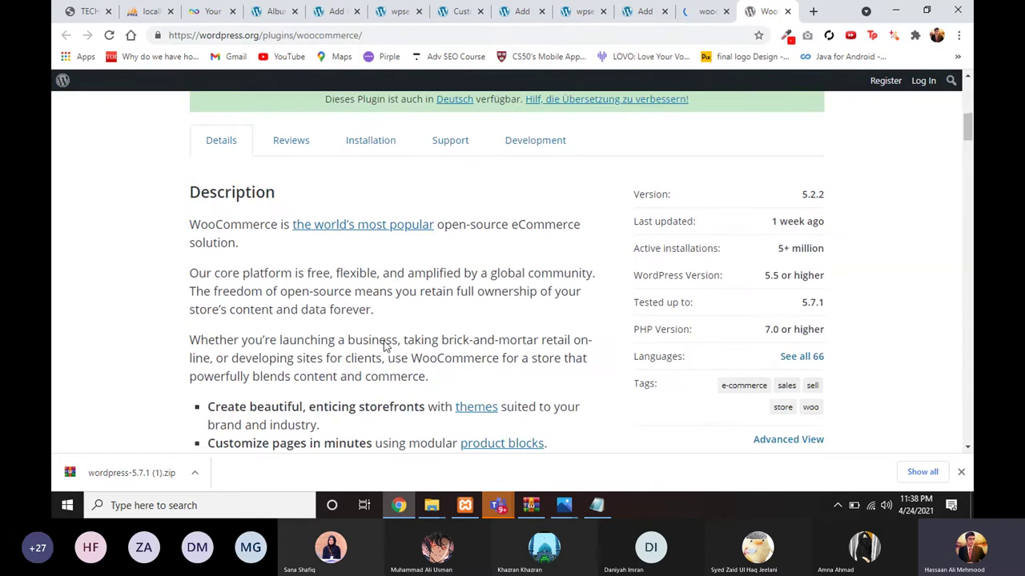
scroll(384, 348, "down", 2)
scroll(364, 308, "up", 2)
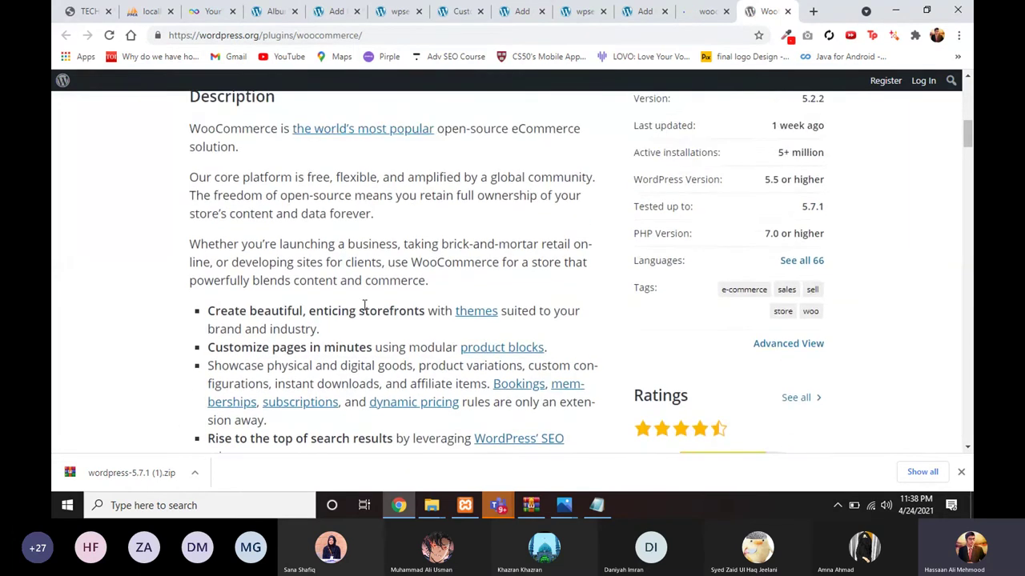
scroll(336, 328, "down", 1)
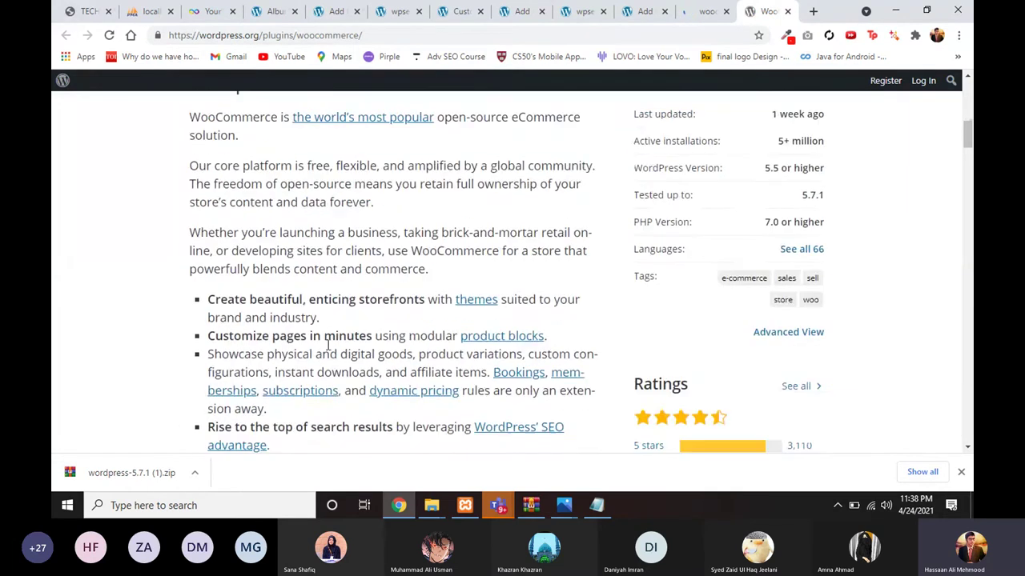
Step: Read the WooCommerce description, highlighting the word 'enticing'
double_click(313, 300)
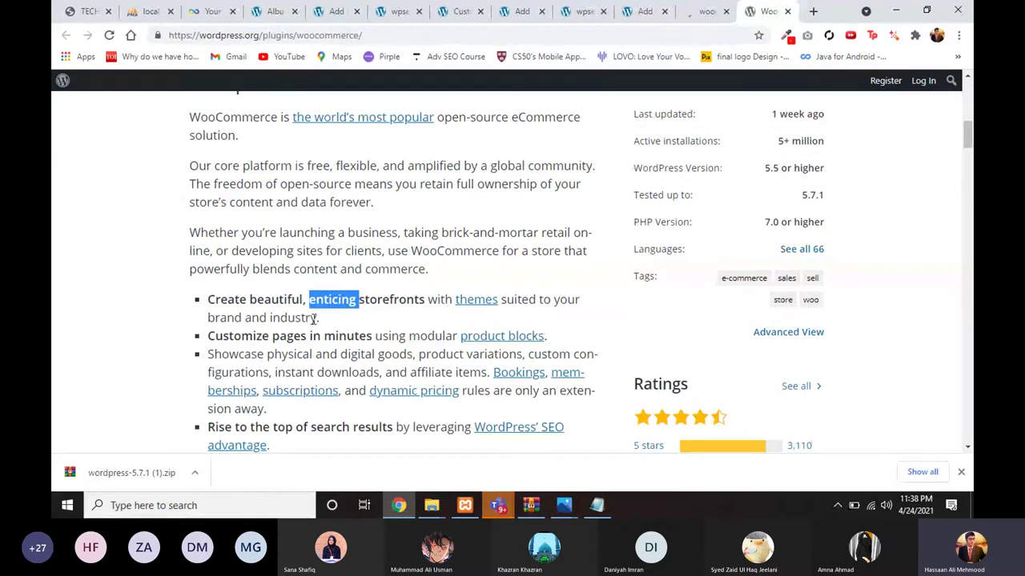
scroll(322, 328, "up", 1)
scroll(322, 328, "up", 3)
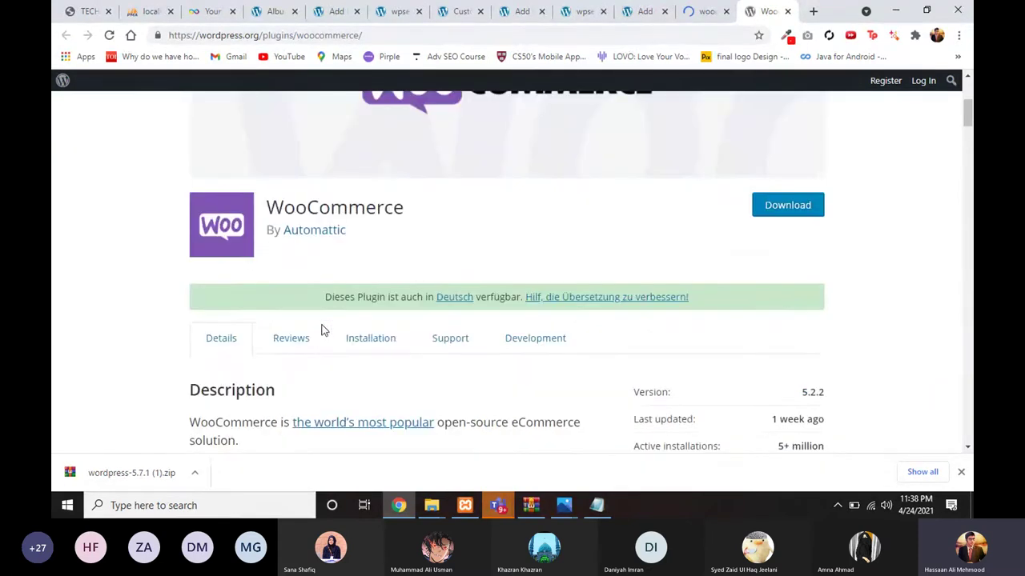
scroll(547, 259, "up", 1)
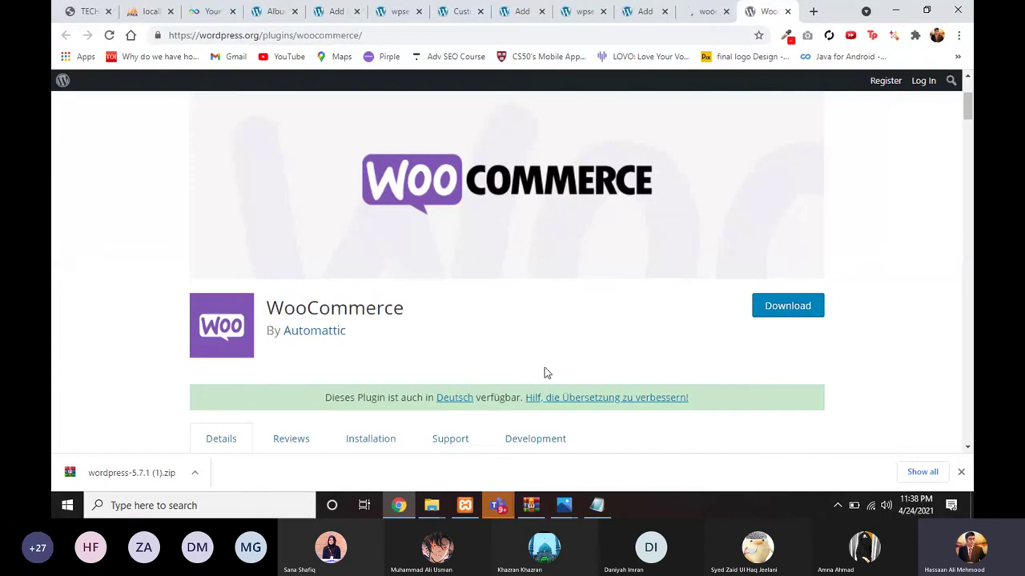
scroll(544, 370, "down", 3)
scroll(545, 372, "down", 1)
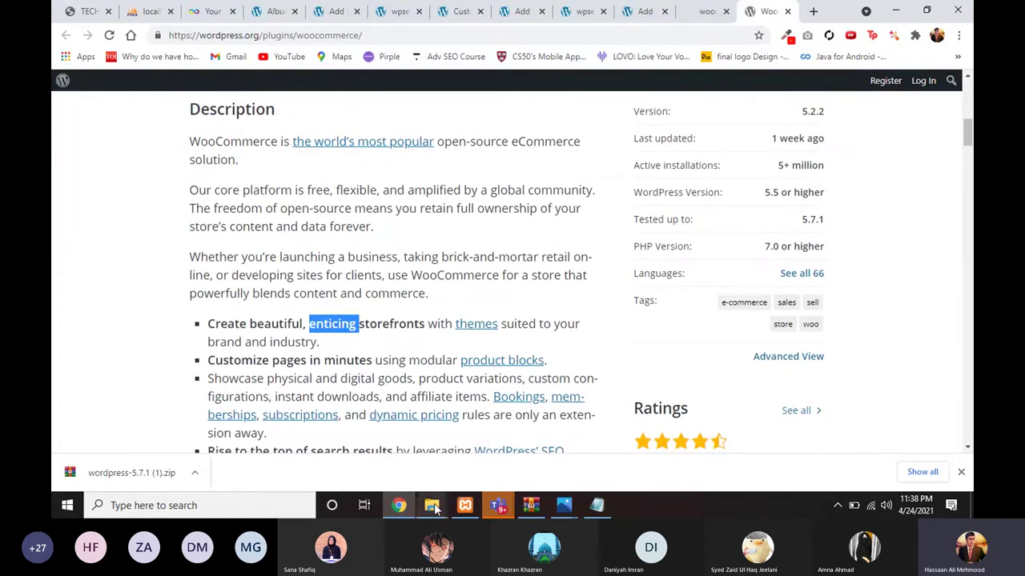
mouse_move(435, 509)
mouse_move(395, 468)
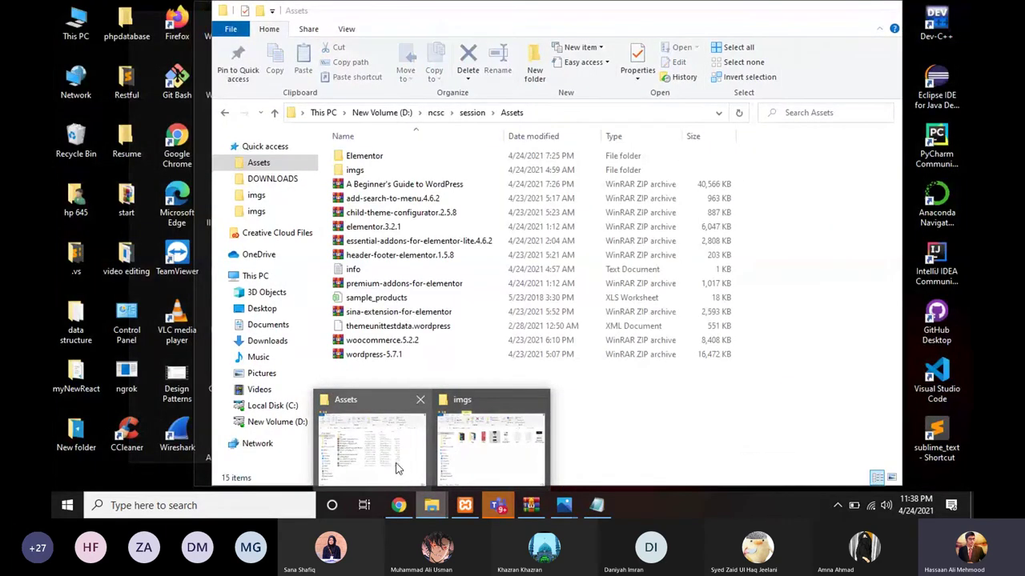
scroll(470, 286, "down", 2)
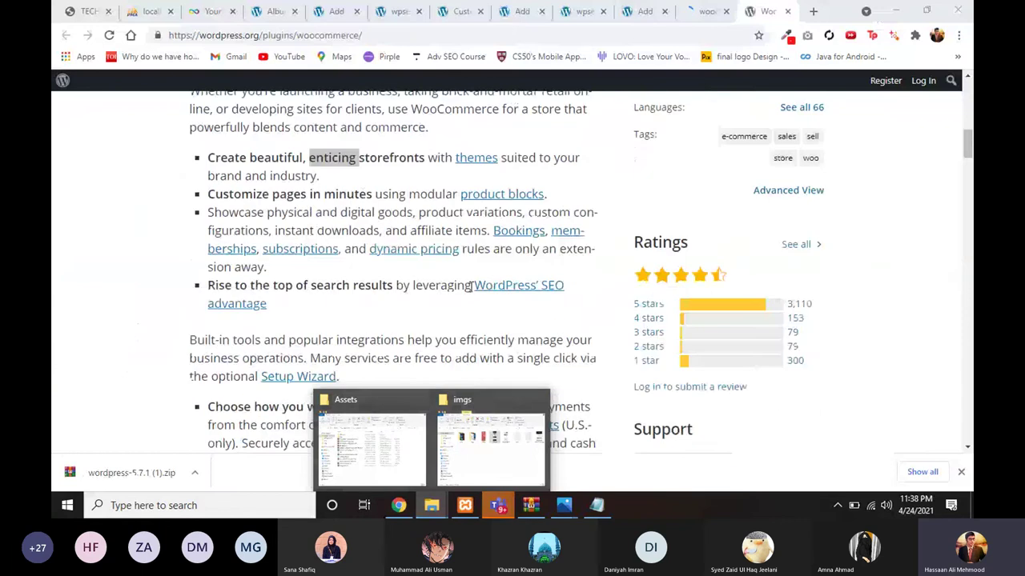
scroll(471, 286, "up", 8)
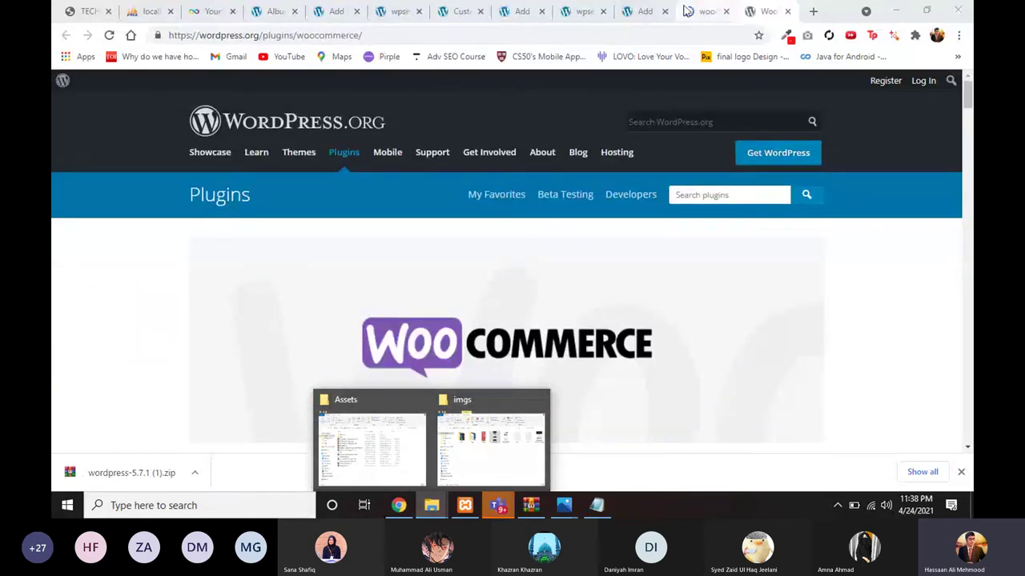
Step: Go back through the Google results and page editor tabs to the Blog page editor
left_click(688, 10)
left_click(632, 12)
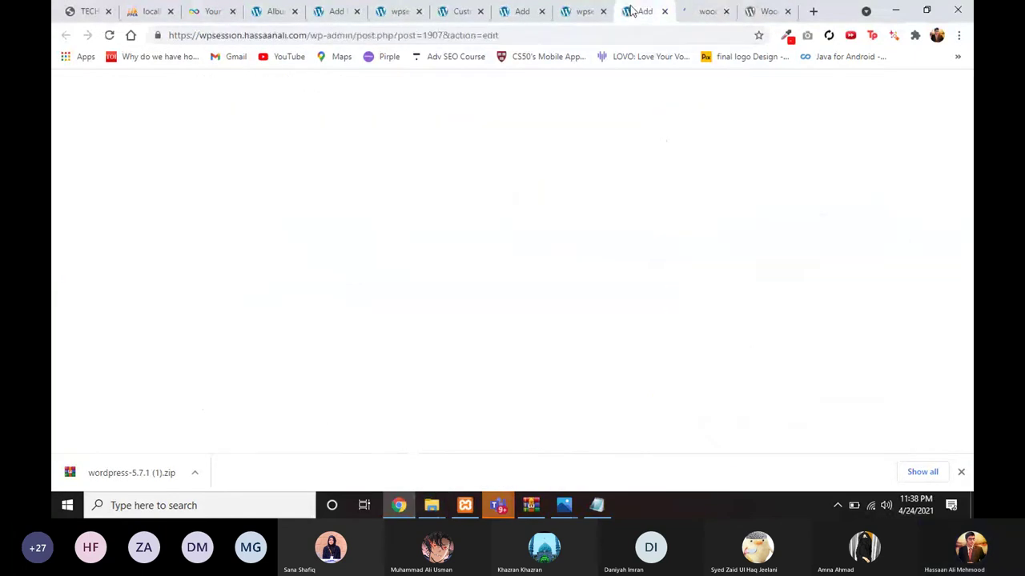
left_click(521, 12)
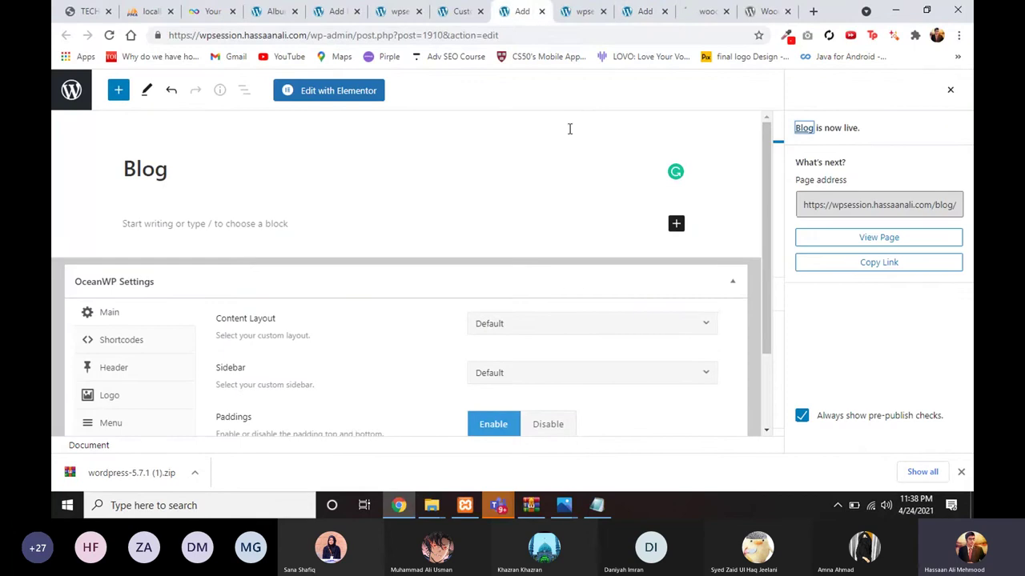
Step: Search plugins for 'woocommerce', then install and activate the WooCommerce plugin
left_click(337, 10)
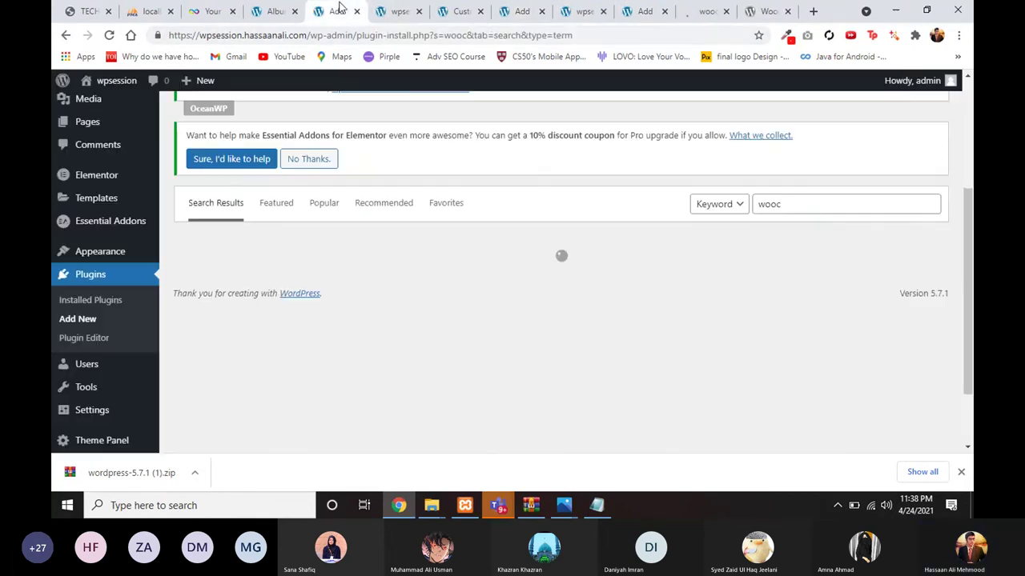
left_click(823, 206)
type("om")
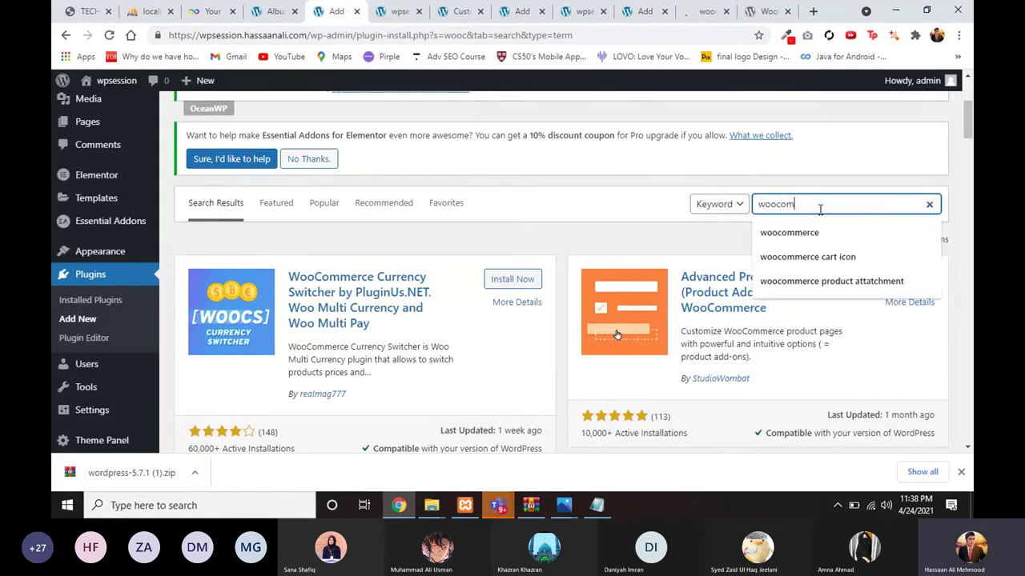
type("merce")
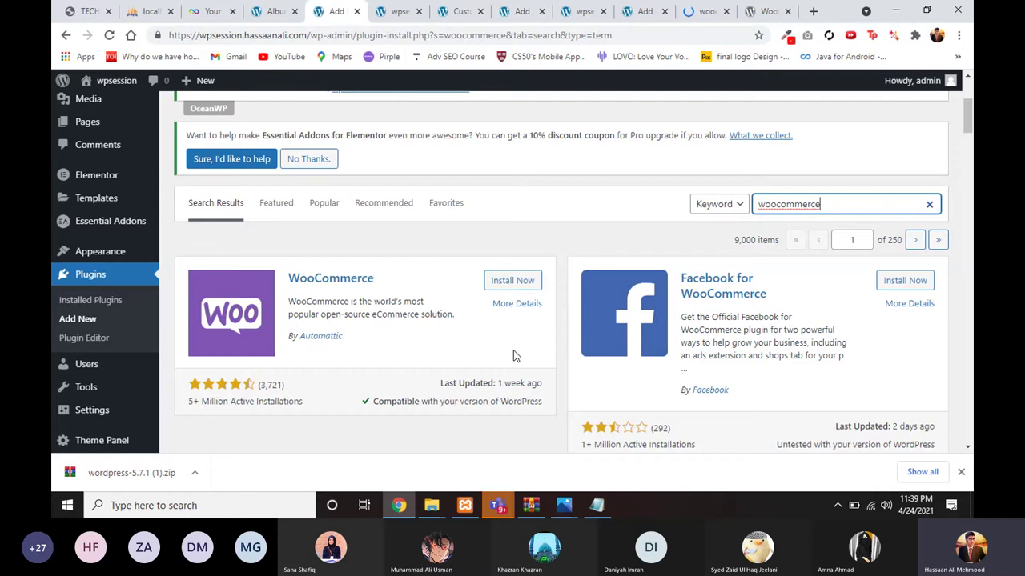
left_click(513, 280)
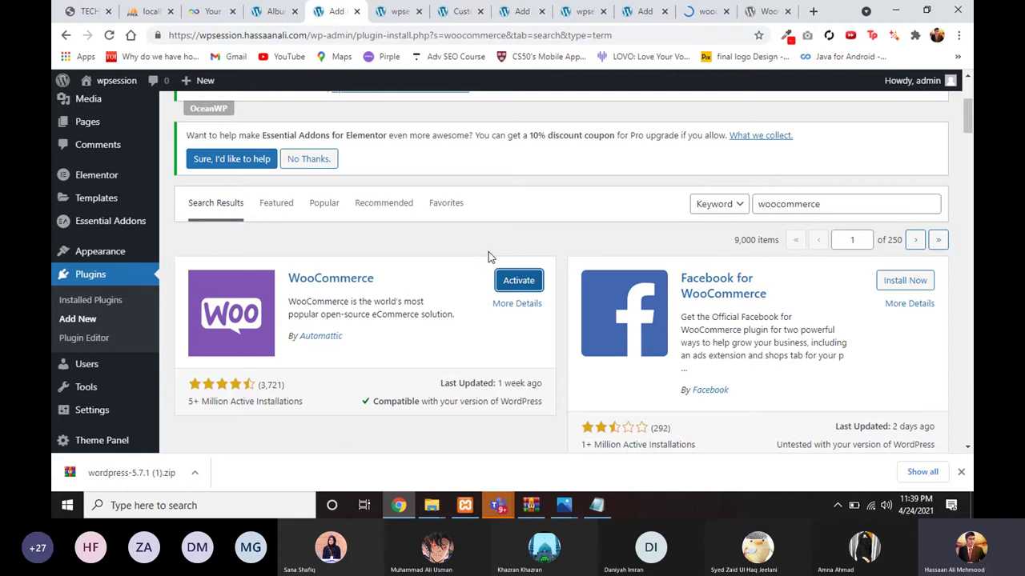
left_click(517, 282)
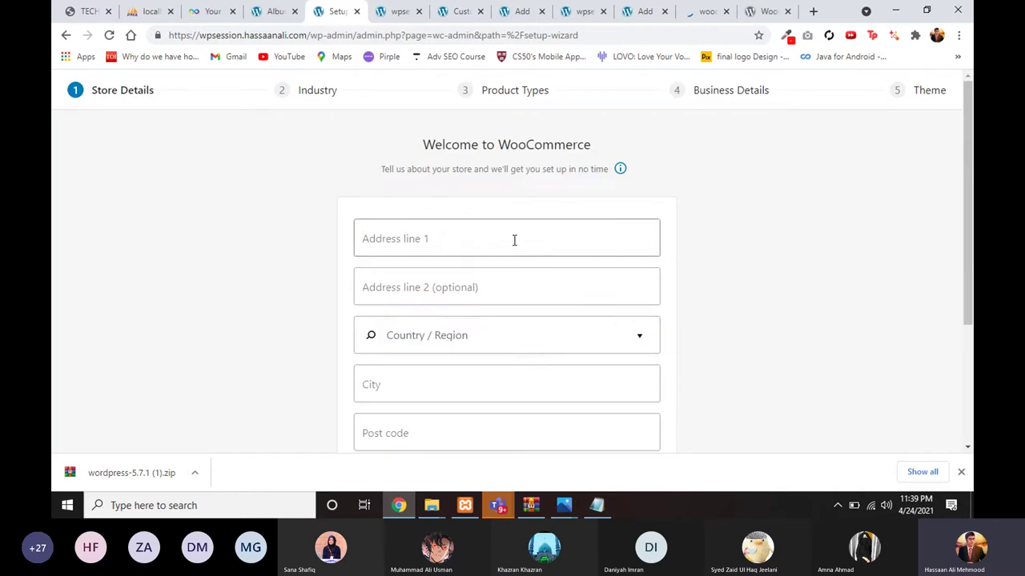
Step: Enter 'abc' in both store address lines, dismissing the autofill suggestions
left_click(514, 241)
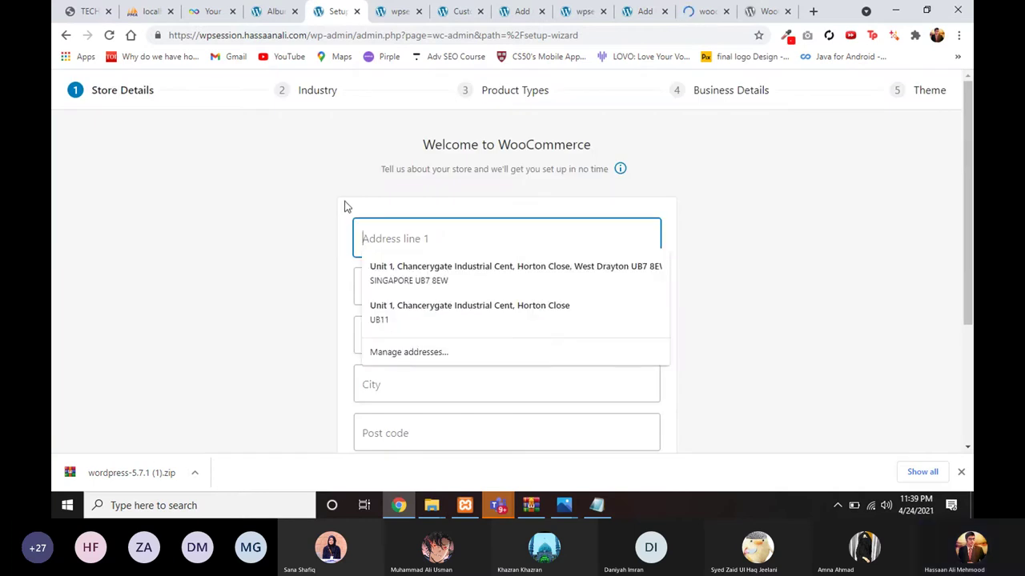
left_click(382, 232)
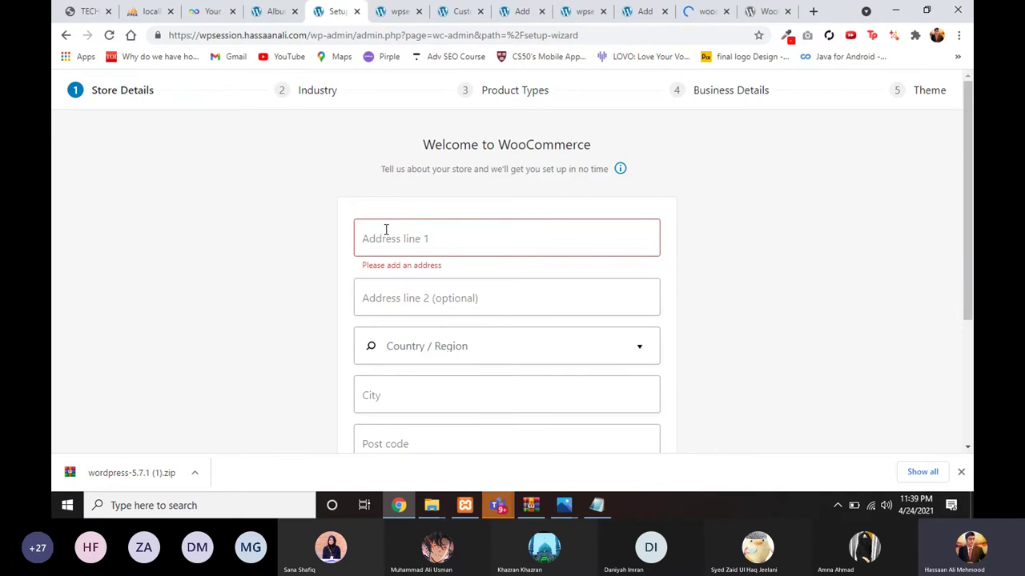
left_click(393, 213)
left_click(302, 325)
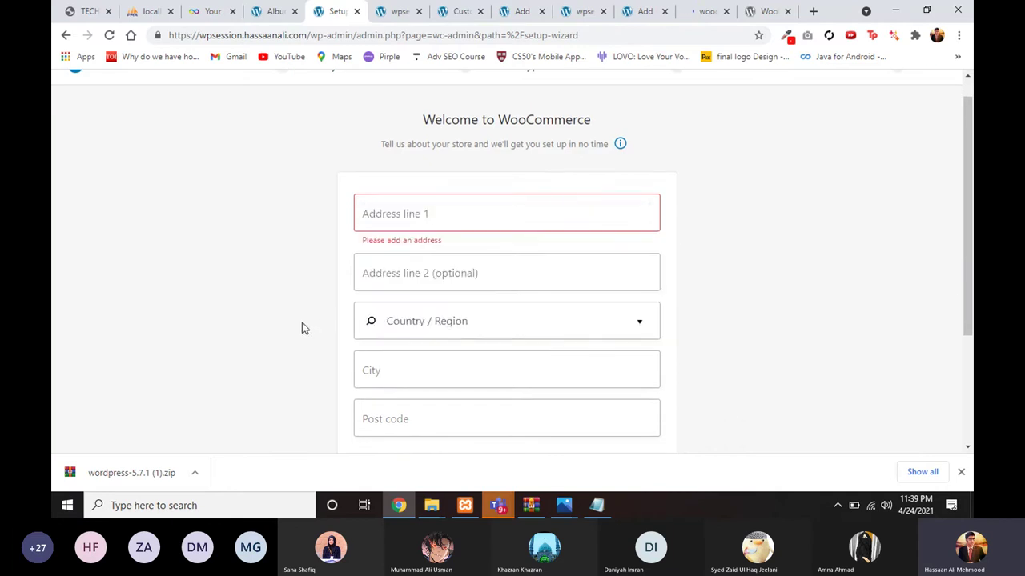
scroll(302, 329, "down", 1)
scroll(437, 135, "up", 2)
type("abc")
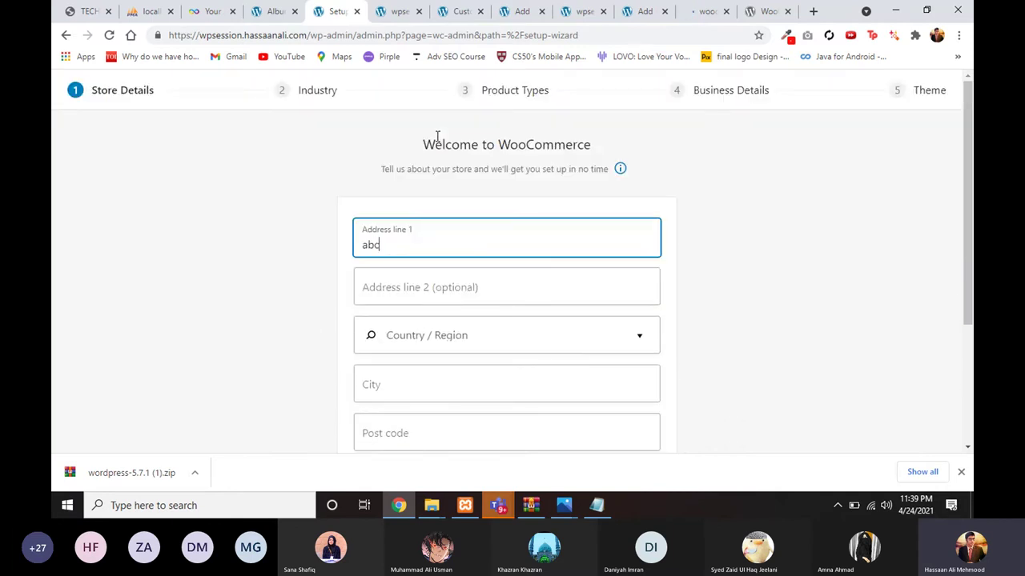
left_click(390, 297)
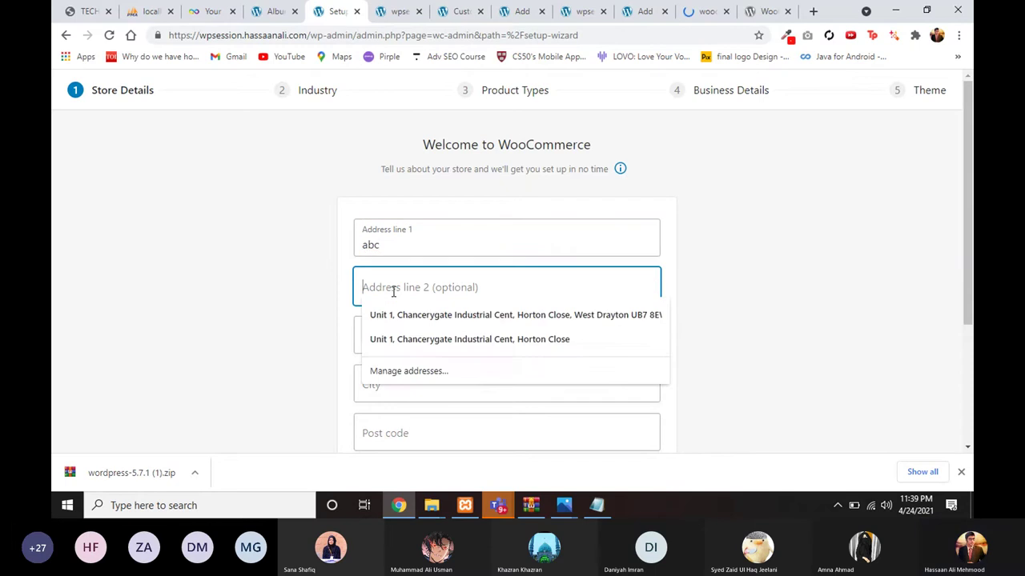
type("abc")
Step: Set region to Pakistan — Islamabad Capital Territory, city Islamabad, post code 42000
left_click(412, 335)
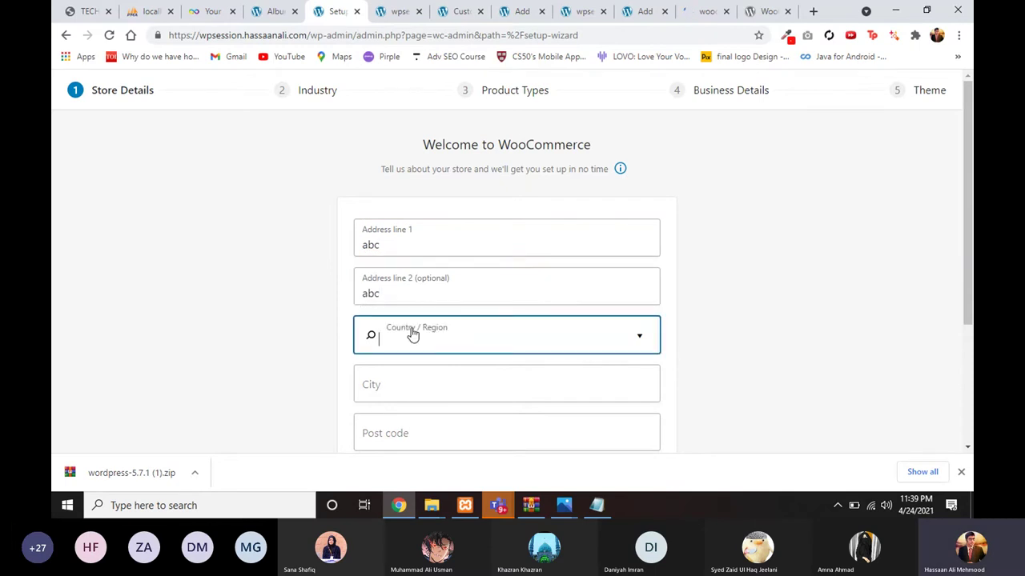
type("paki")
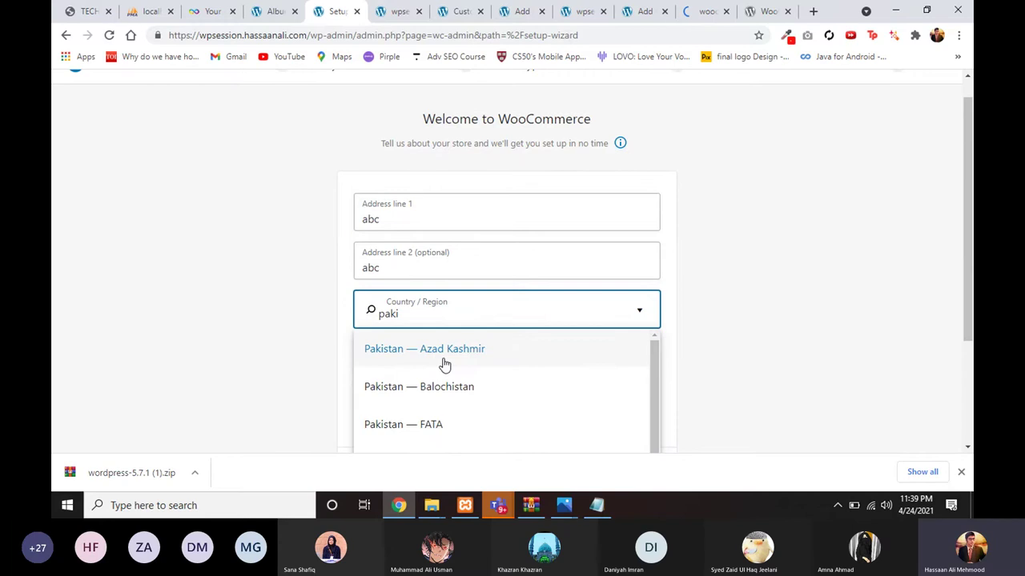
scroll(449, 392, "down", 2)
left_click(464, 430)
left_click(421, 366)
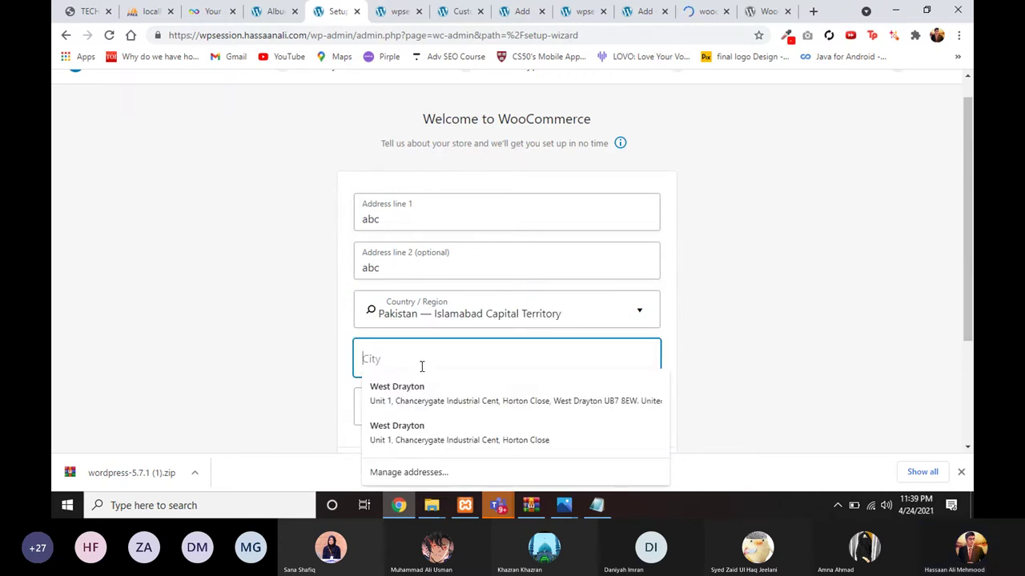
type("islamabad")
key("BackSpace")
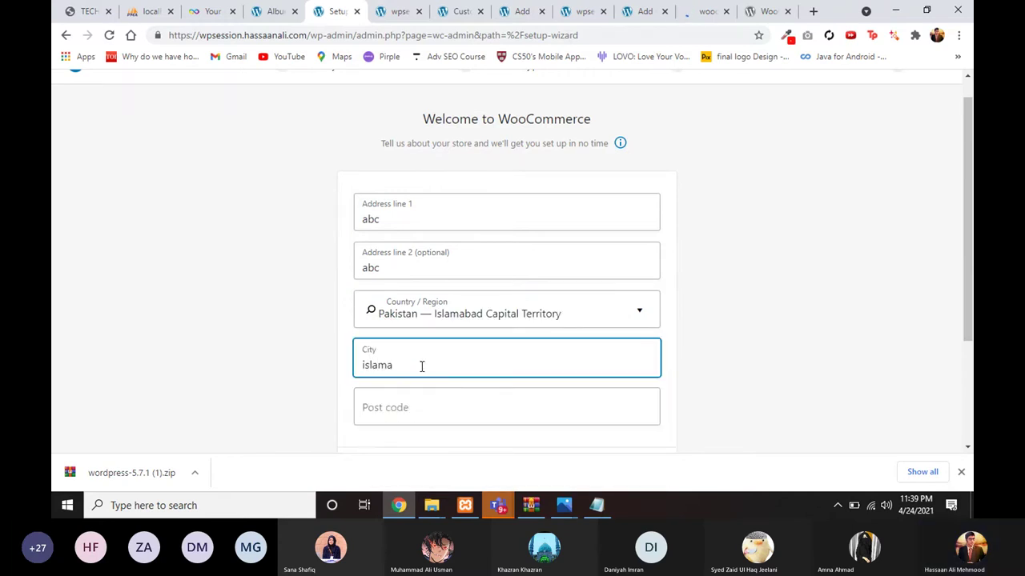
type("bad")
left_click(421, 410)
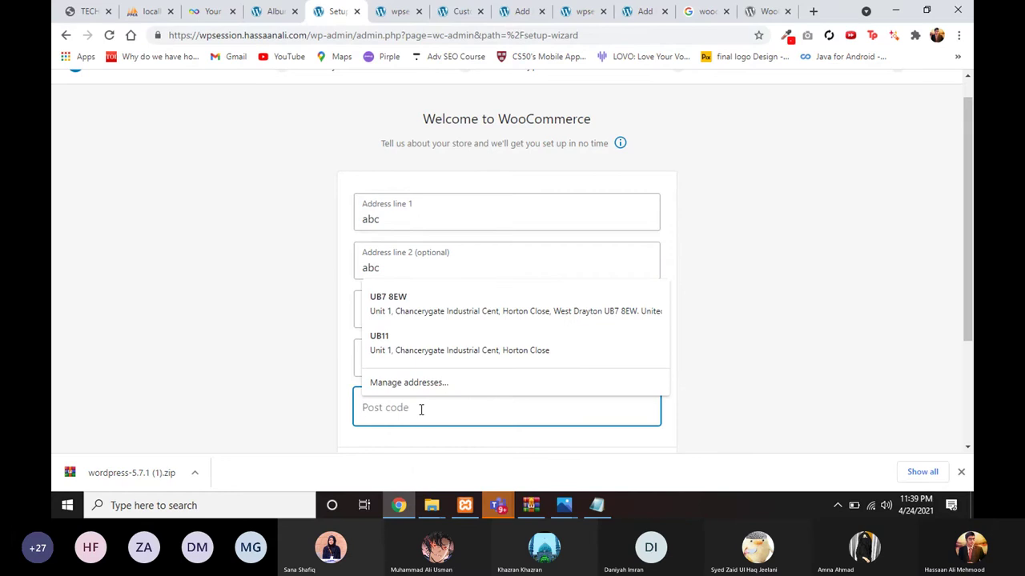
type("42000")
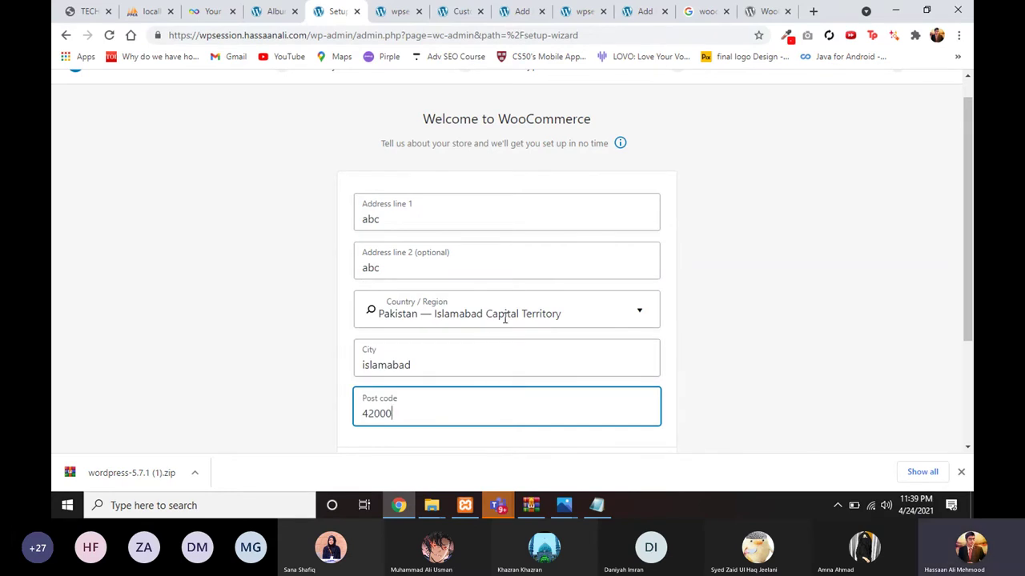
Step: Submit the store details and decline usage tracking
scroll(504, 319, "down", 2)
left_click(506, 359)
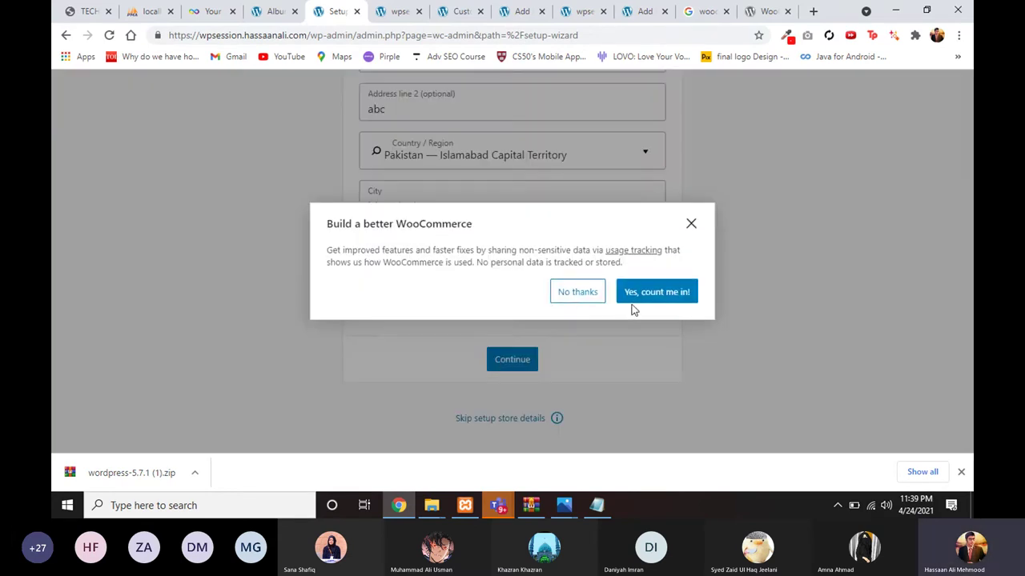
left_click(578, 296)
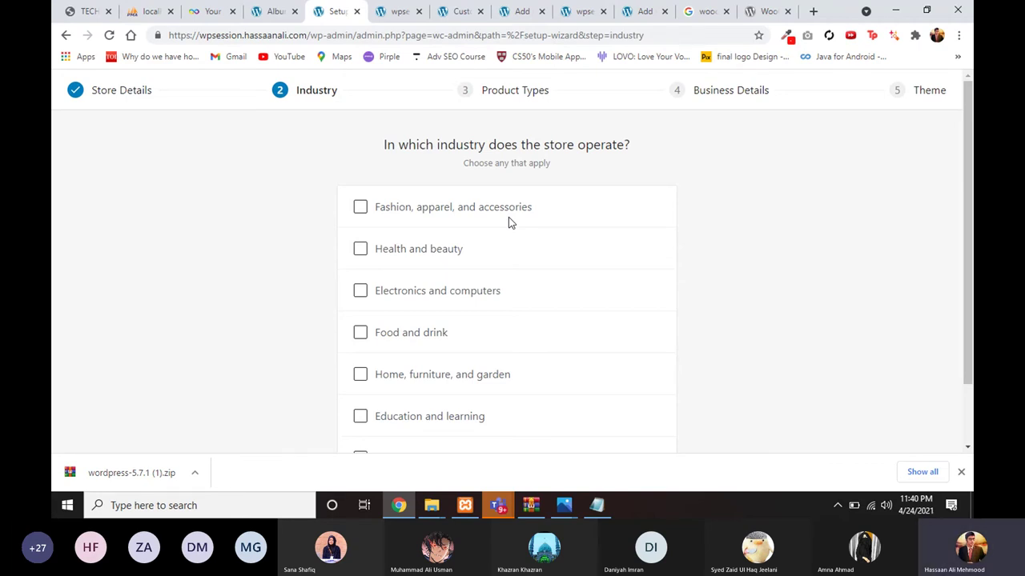
Step: Choose Fashion, apparel, and accessories as the store's industry
scroll(437, 265, "down", 2)
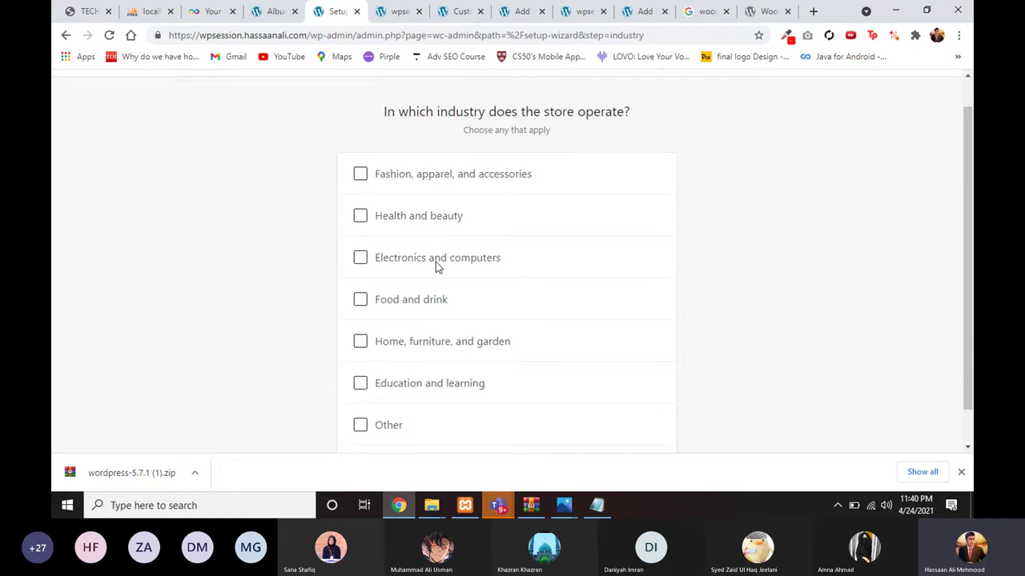
scroll(393, 208, "up", 2)
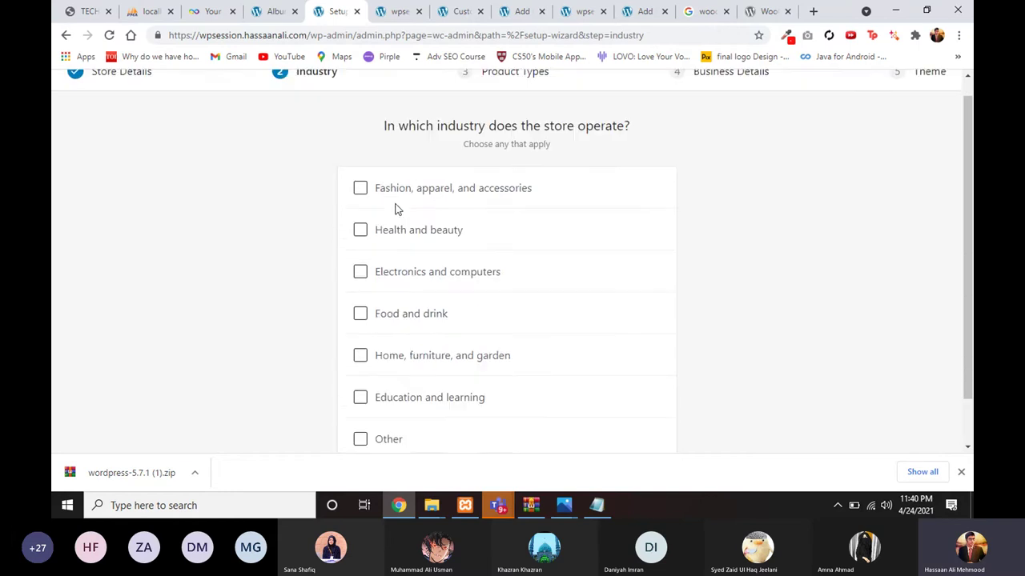
scroll(363, 210, "down", 1)
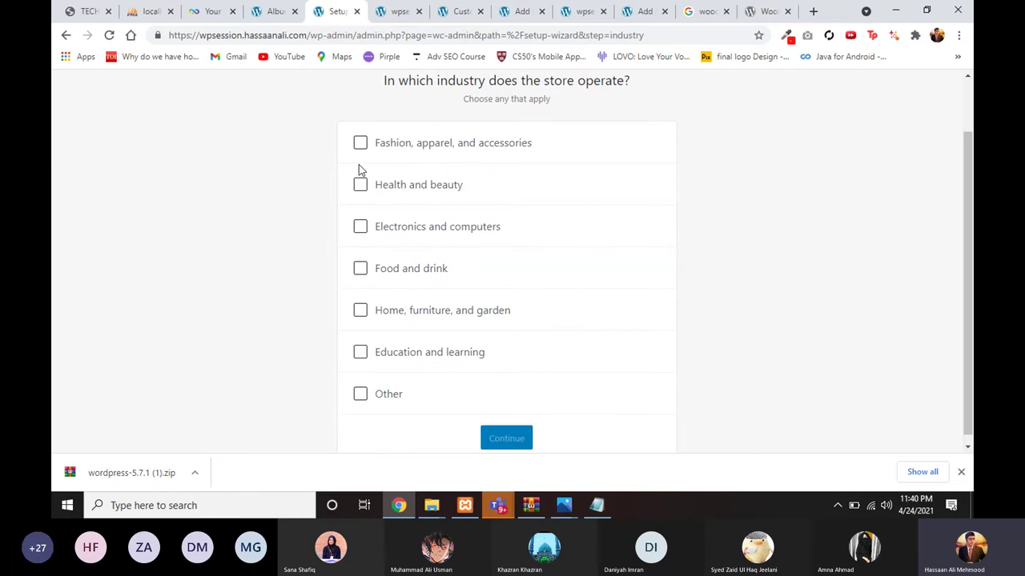
scroll(359, 164, "up", 1)
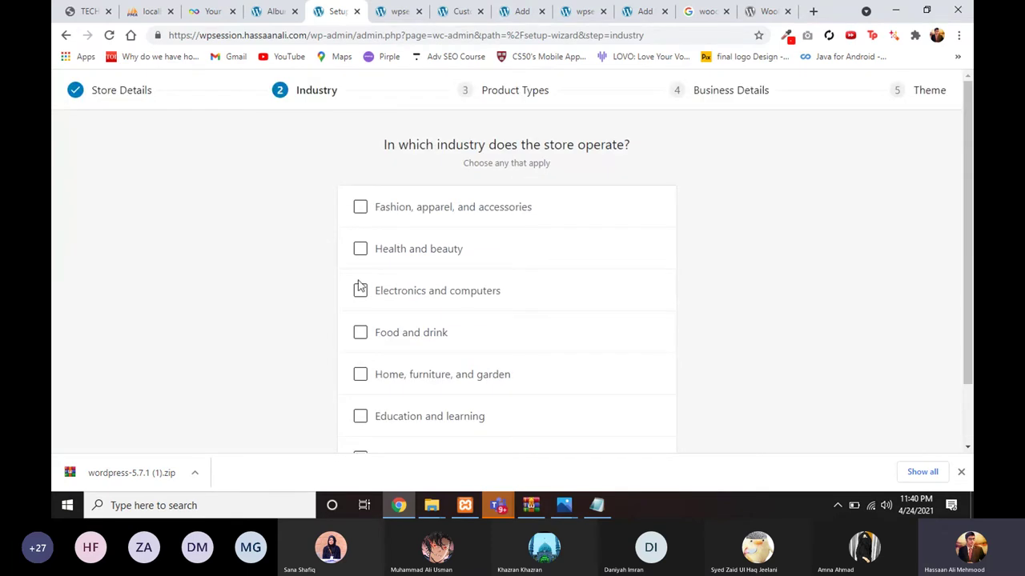
scroll(359, 240, "down", 1)
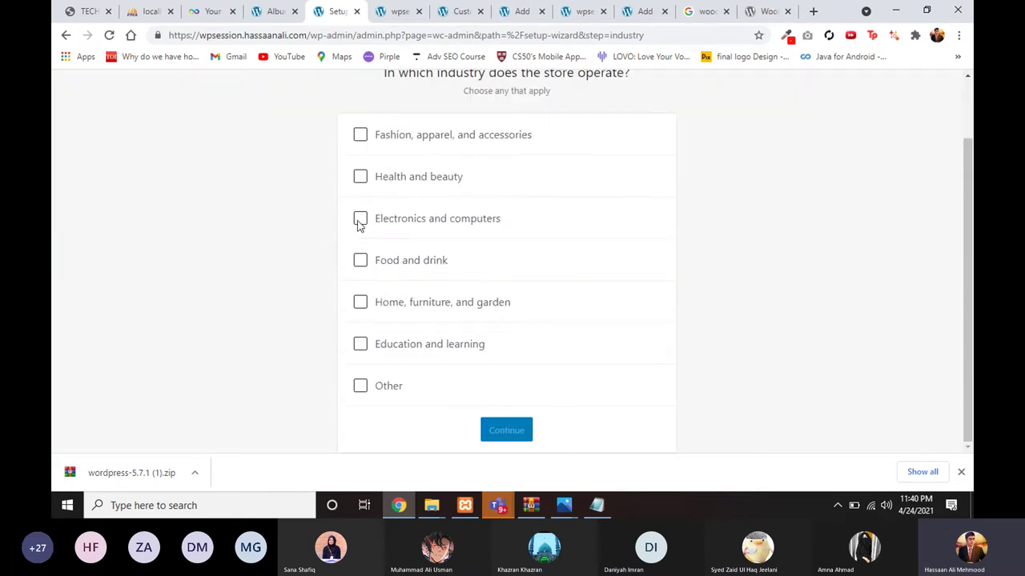
left_click(360, 135)
left_click(488, 432)
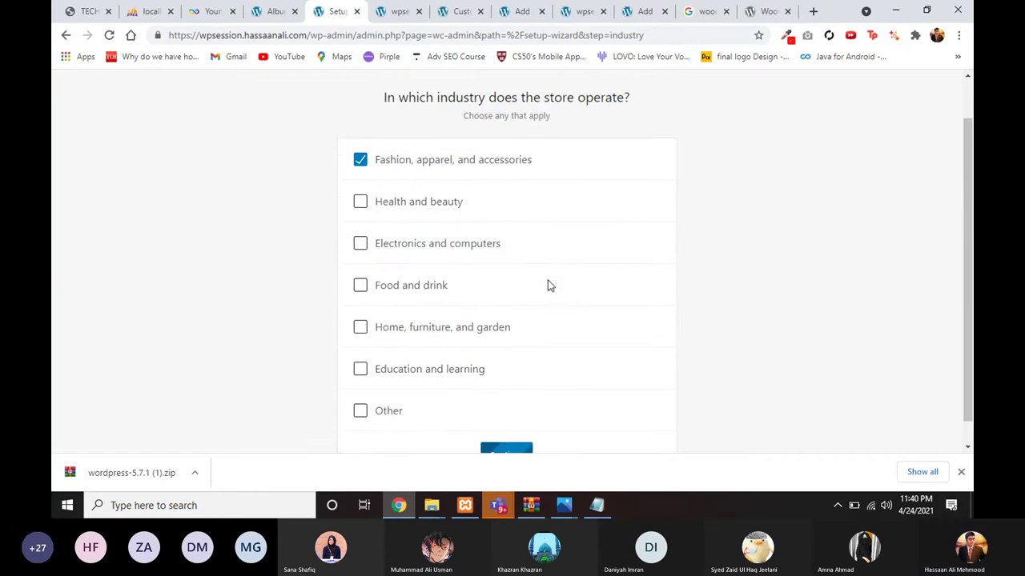
Step: Accept physical products as the product type
scroll(510, 286, "down", 2)
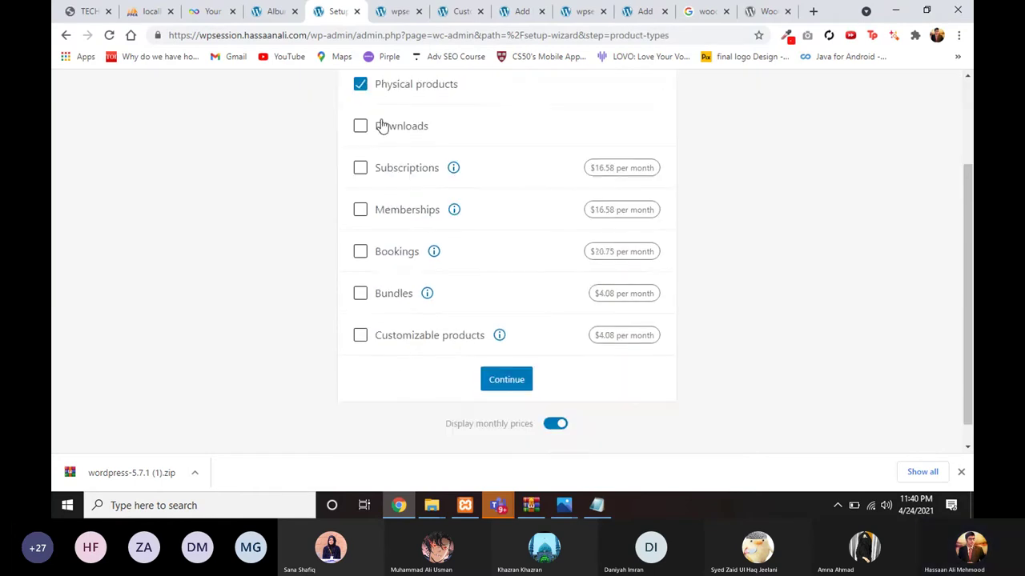
scroll(376, 160, "up", 1)
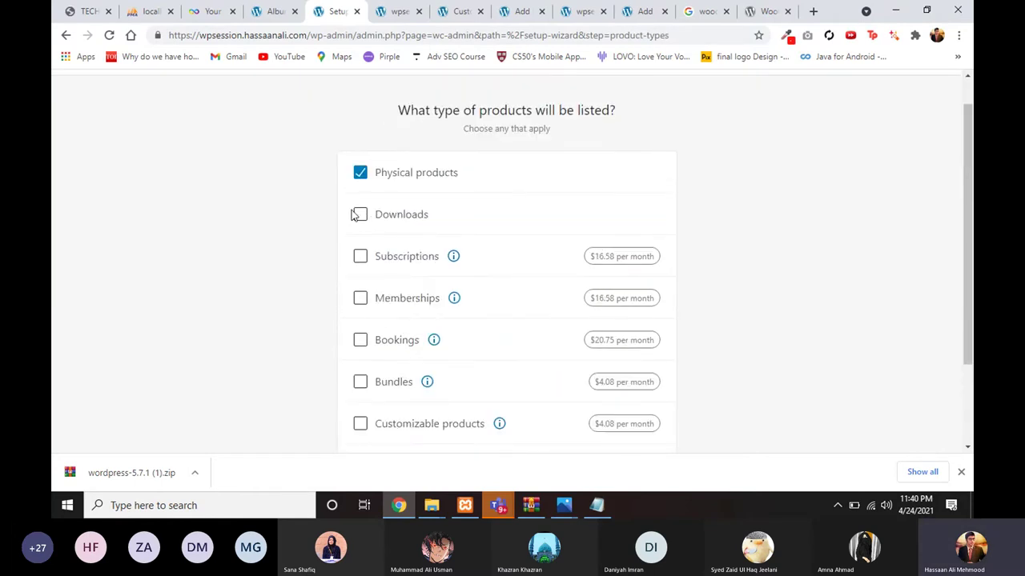
scroll(466, 397, "down", 2)
left_click(506, 369)
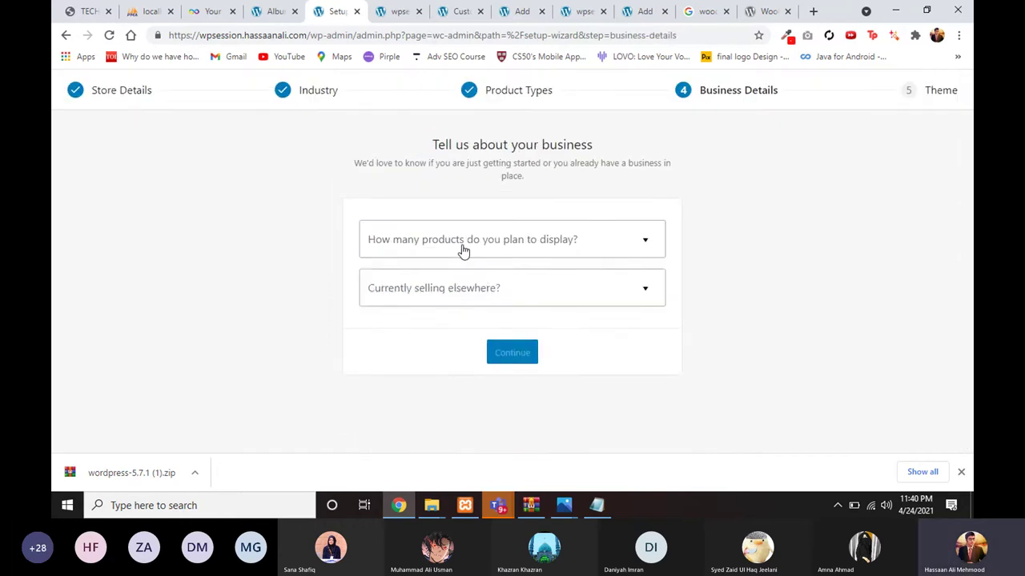
Step: Set business details to no products yet and not selling elsewhere
left_click(463, 250)
left_click(450, 279)
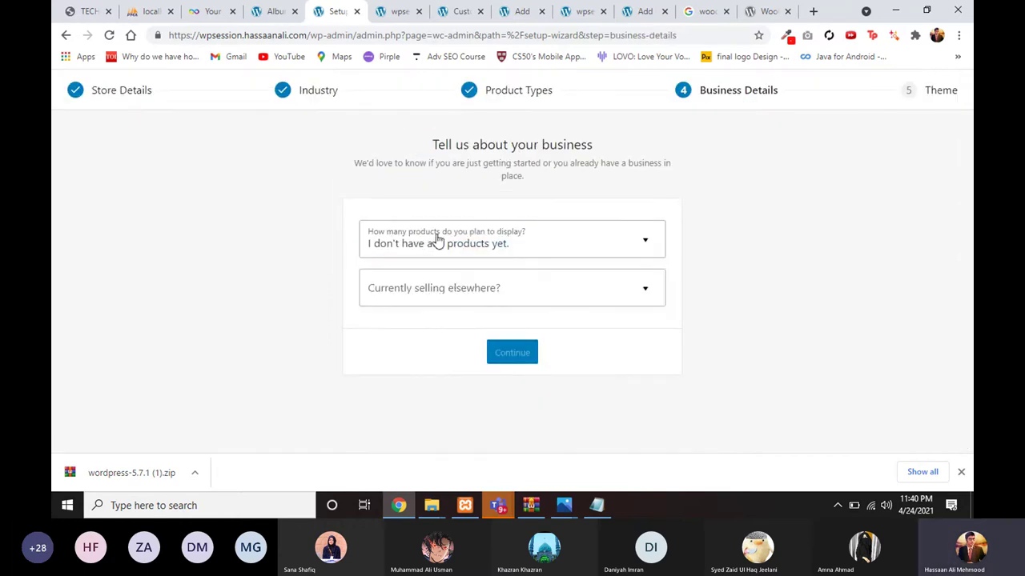
left_click(428, 253)
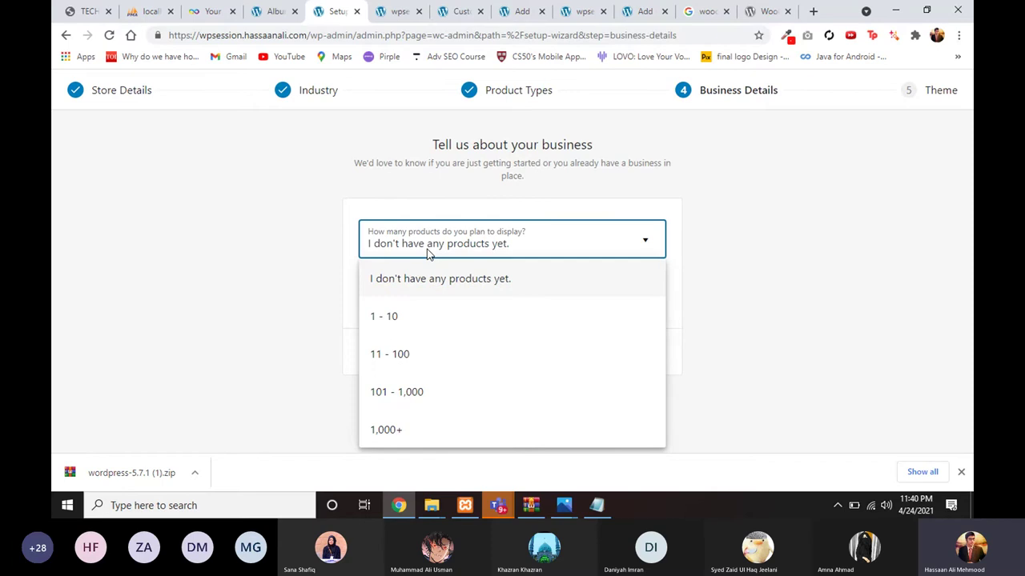
left_click(316, 230)
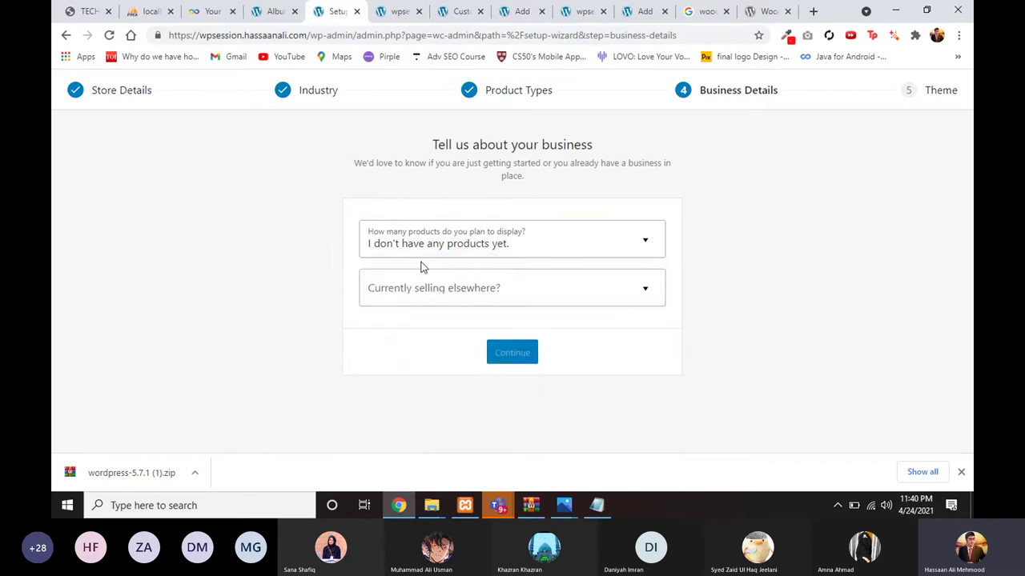
left_click(433, 294)
left_click(425, 326)
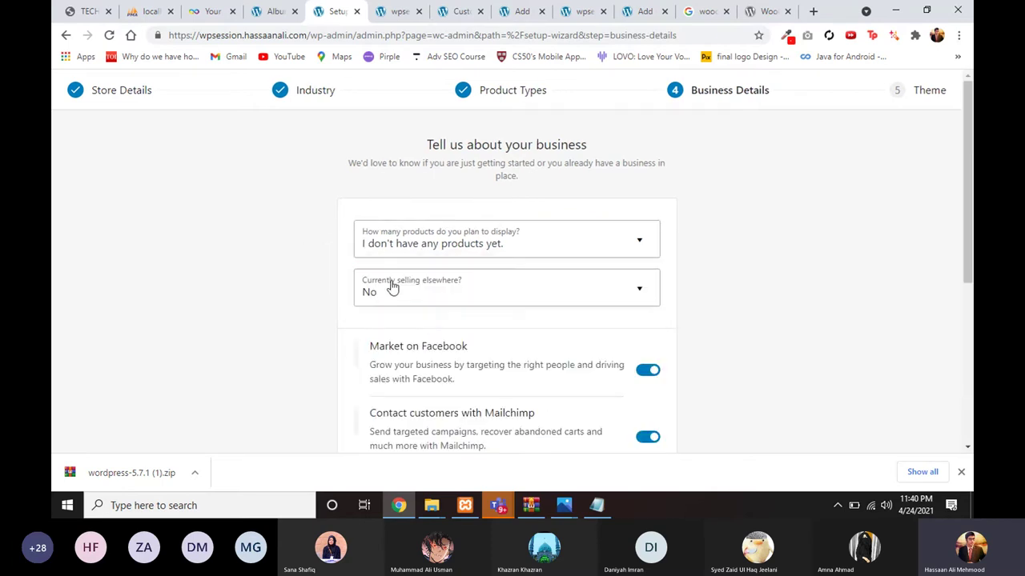
Step: Turn off the Facebook, Mailchimp, Creative Mail and Google Ads add-ons and continue
scroll(391, 288, "down", 2)
scroll(401, 244, "down", 1)
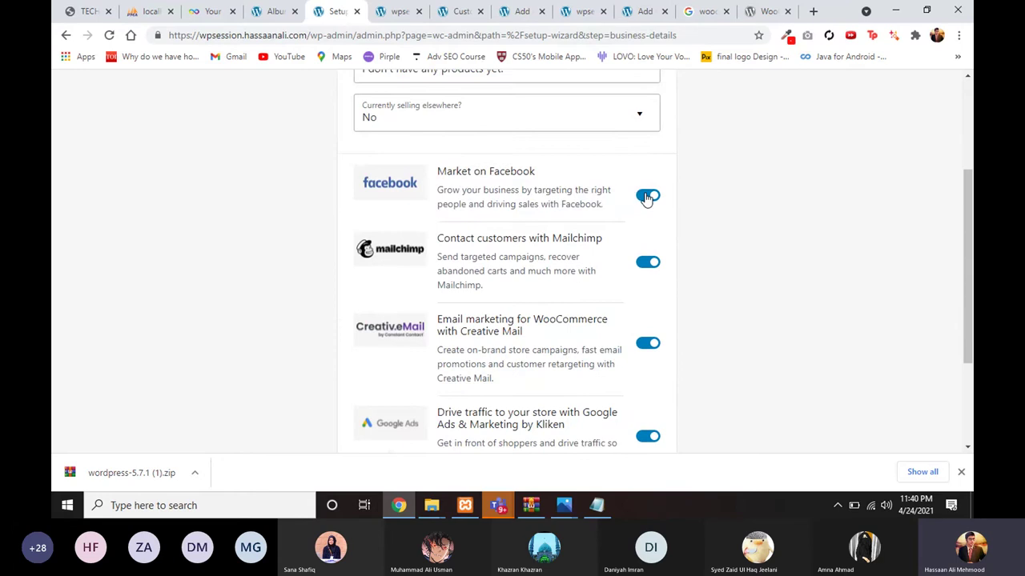
left_click(647, 195)
left_click(648, 262)
left_click(647, 343)
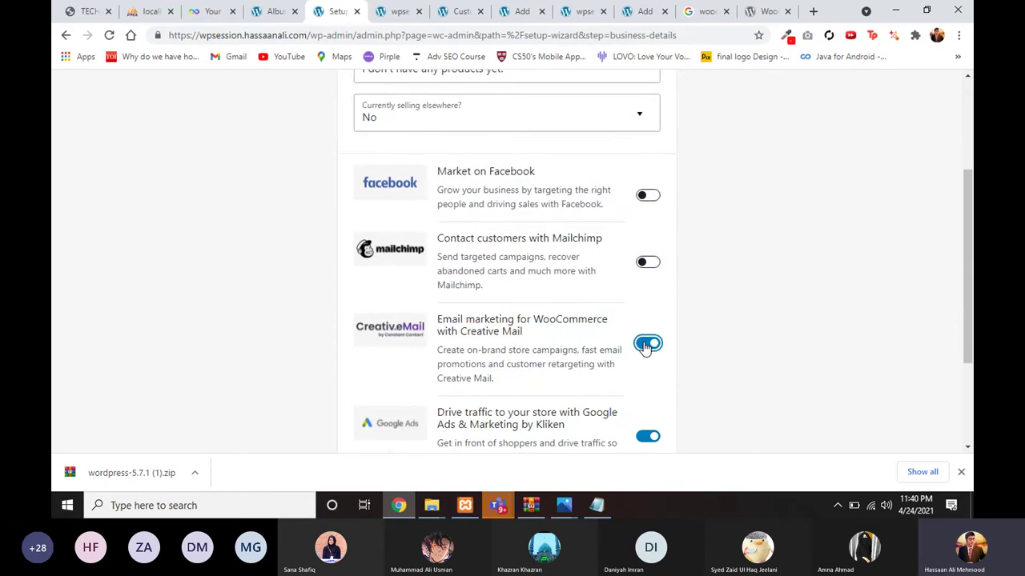
scroll(645, 348, "down", 1)
left_click(646, 337)
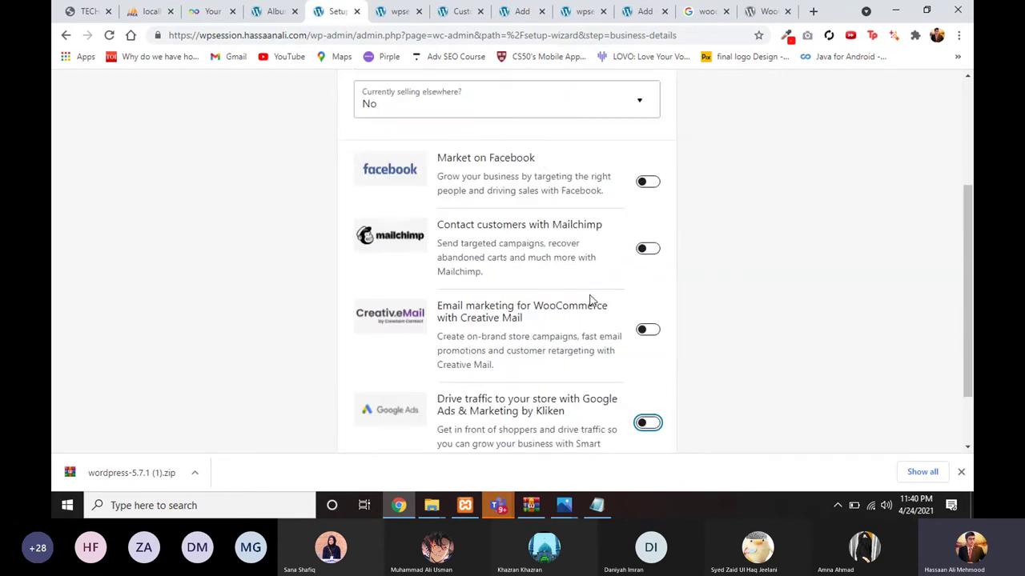
scroll(591, 300, "up", 3)
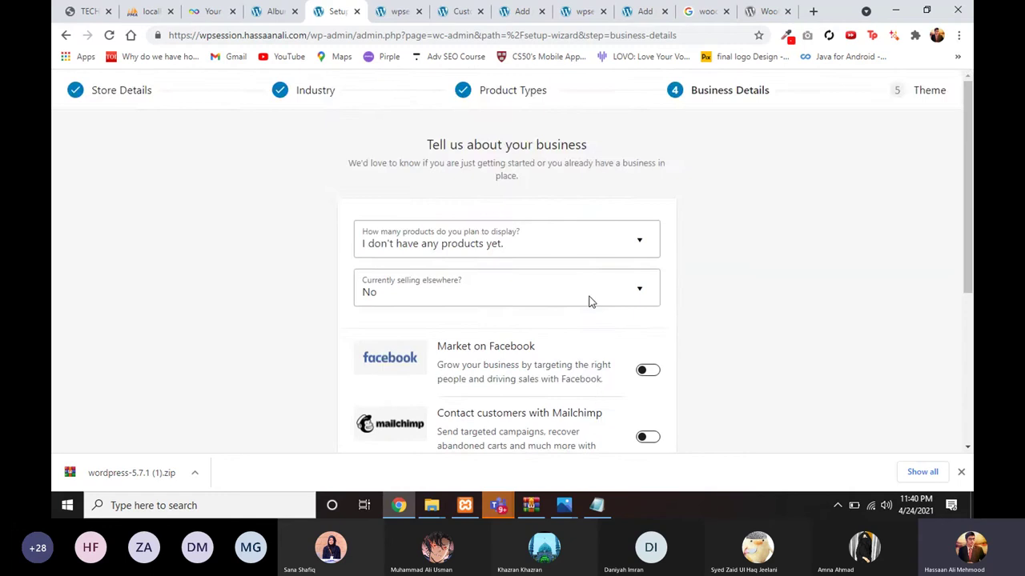
scroll(553, 288, "down", 2)
scroll(483, 383, "down", 1)
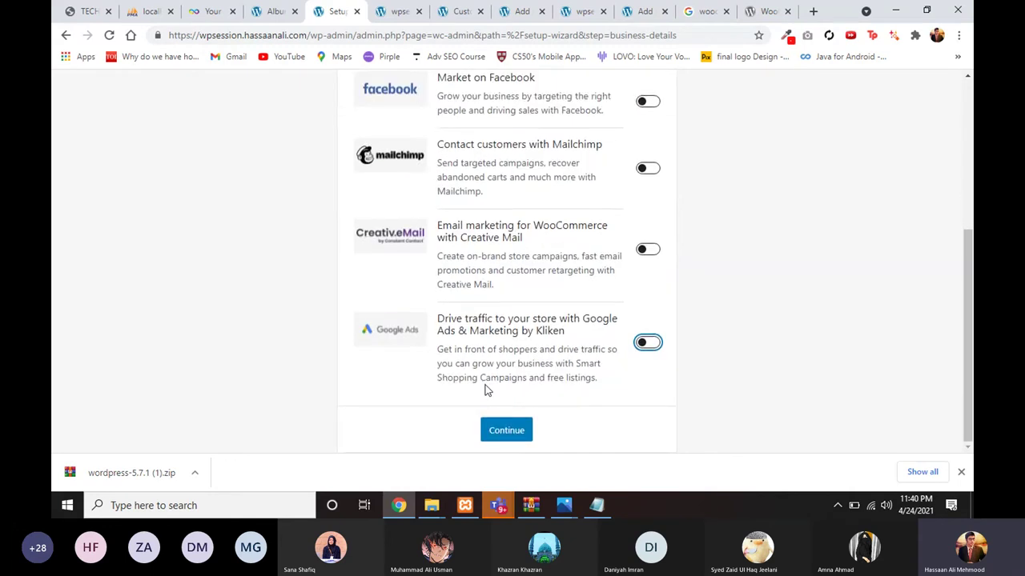
left_click(519, 426)
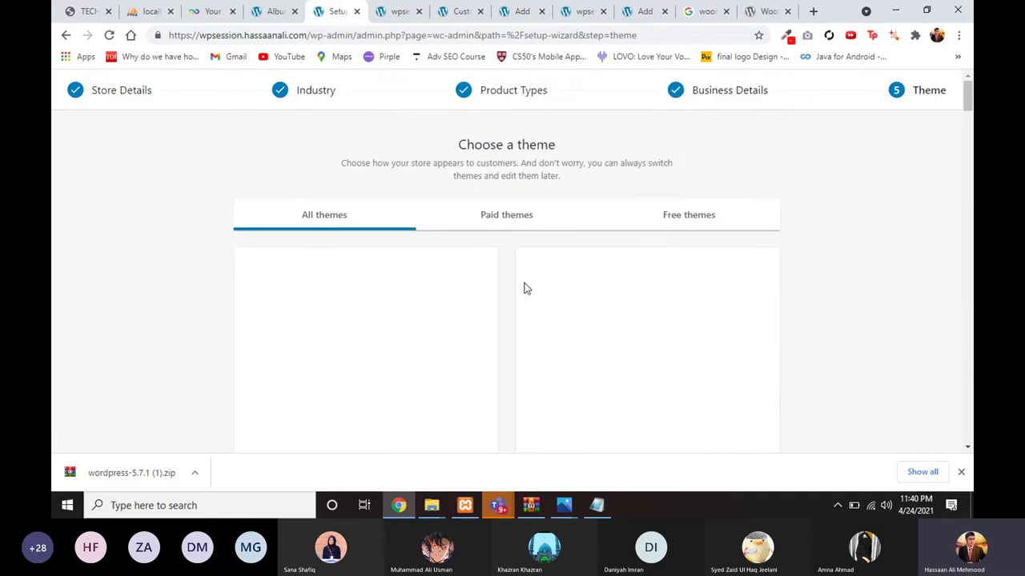
Step: Keep OceanWP as the store's active theme
scroll(533, 272, "down", 2)
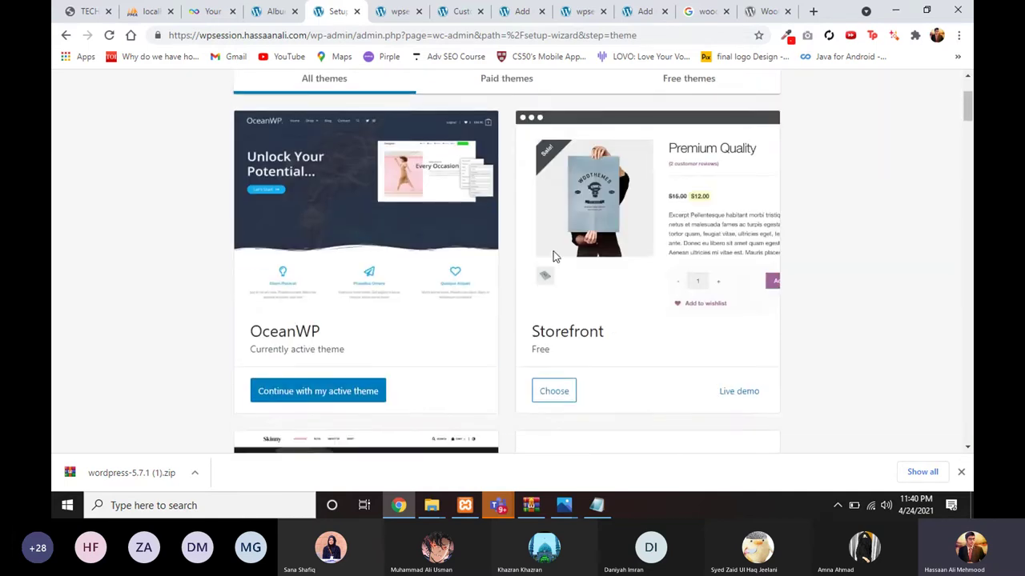
scroll(539, 309, "down", 1)
scroll(509, 393, "down", 2)
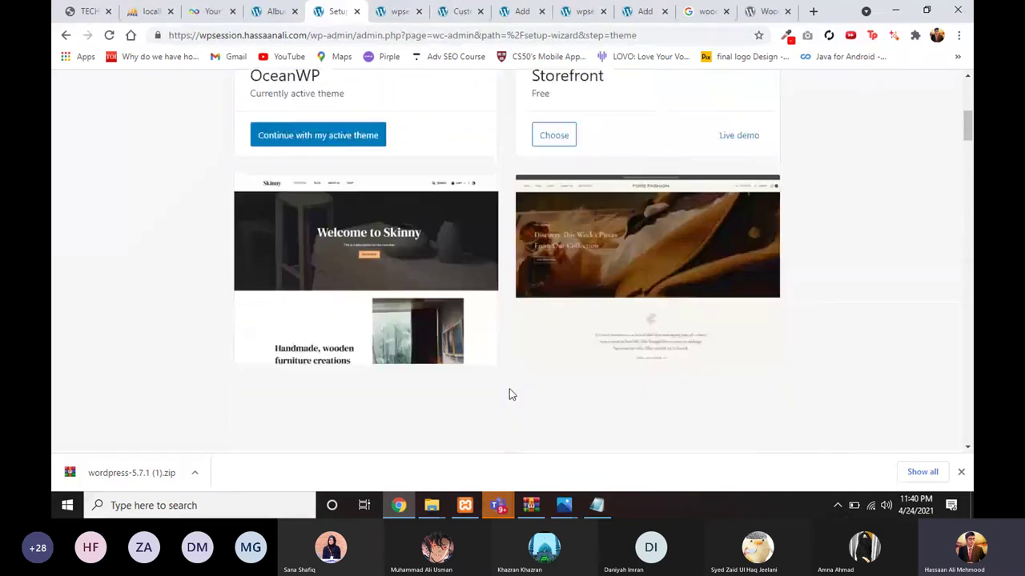
scroll(460, 304, "up", 4)
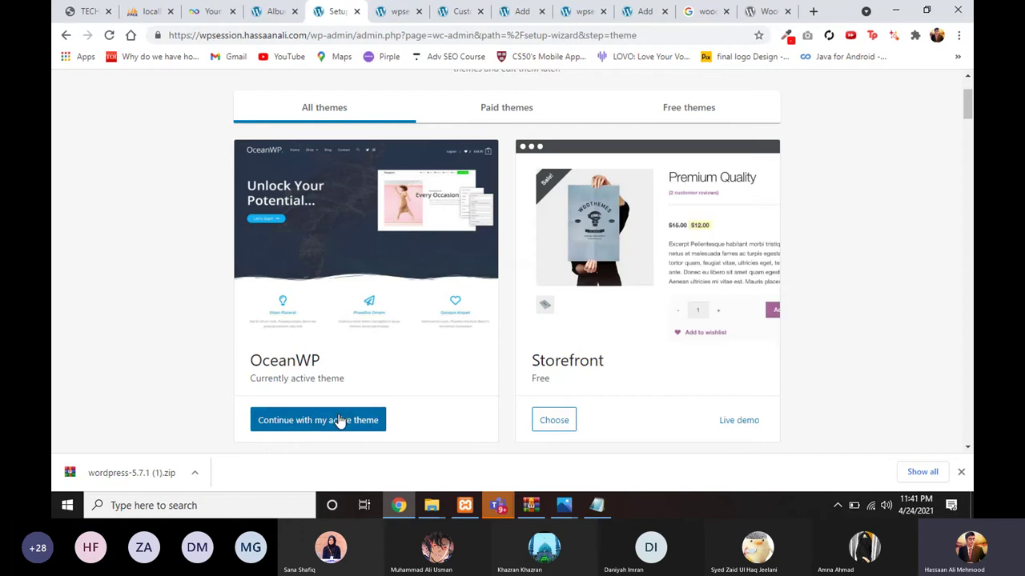
scroll(336, 422, "down", 1)
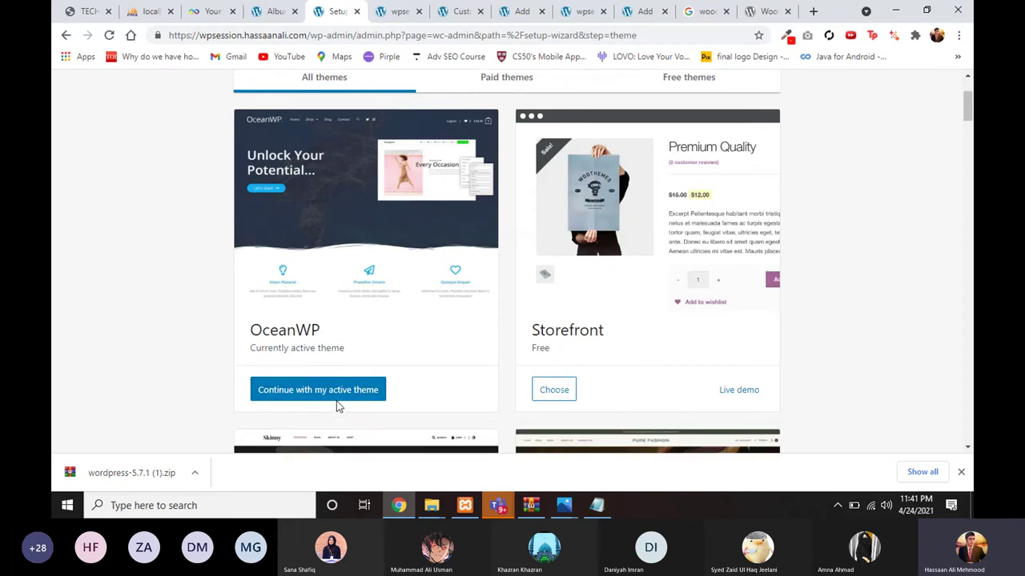
left_click(337, 398)
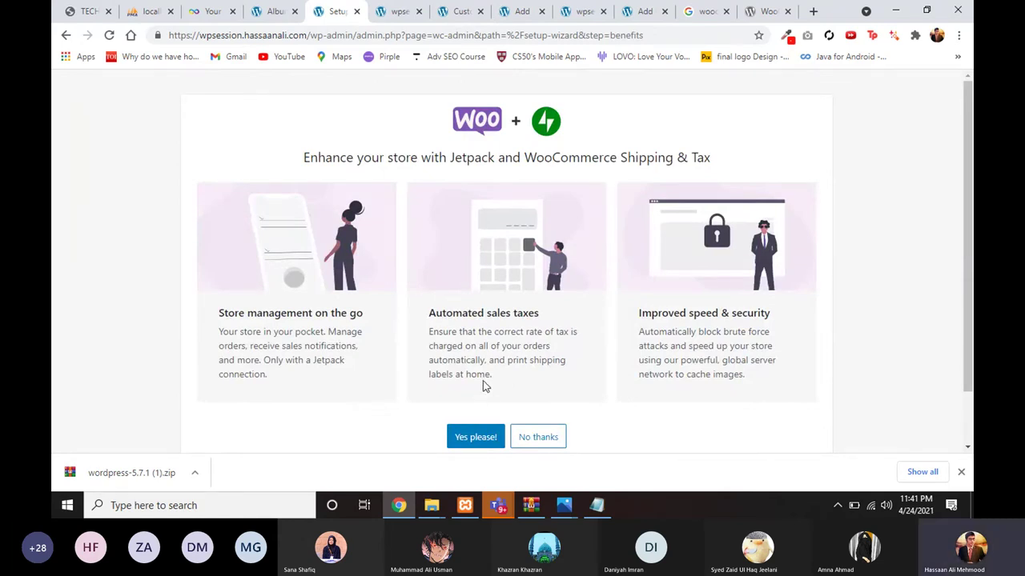
Step: Decline Jetpack and Shipping & Tax, then dismiss the WooCommerce welcome message
scroll(497, 383, "down", 1)
scroll(531, 192, "up", 1)
scroll(549, 258, "down", 1)
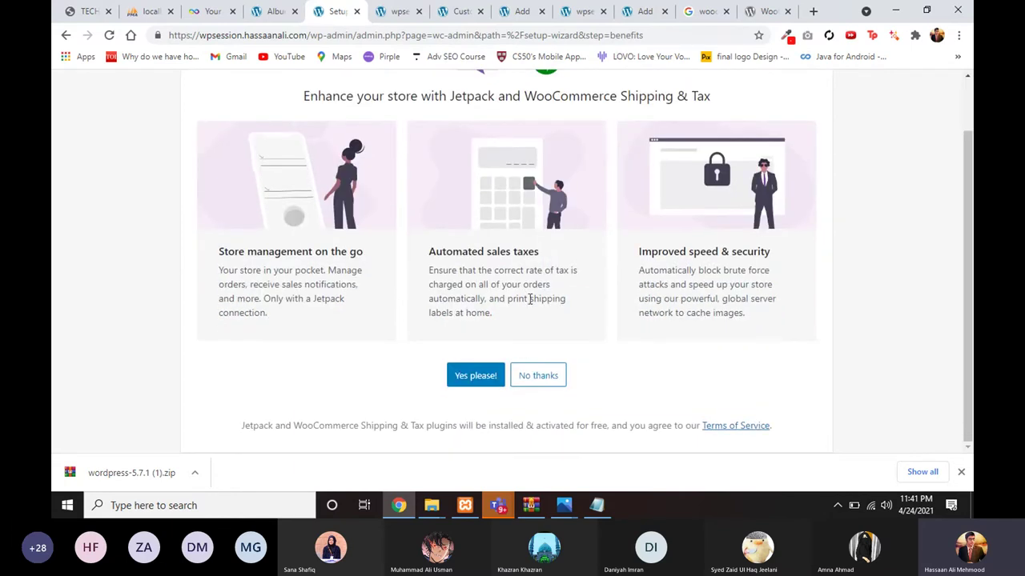
left_click(529, 370)
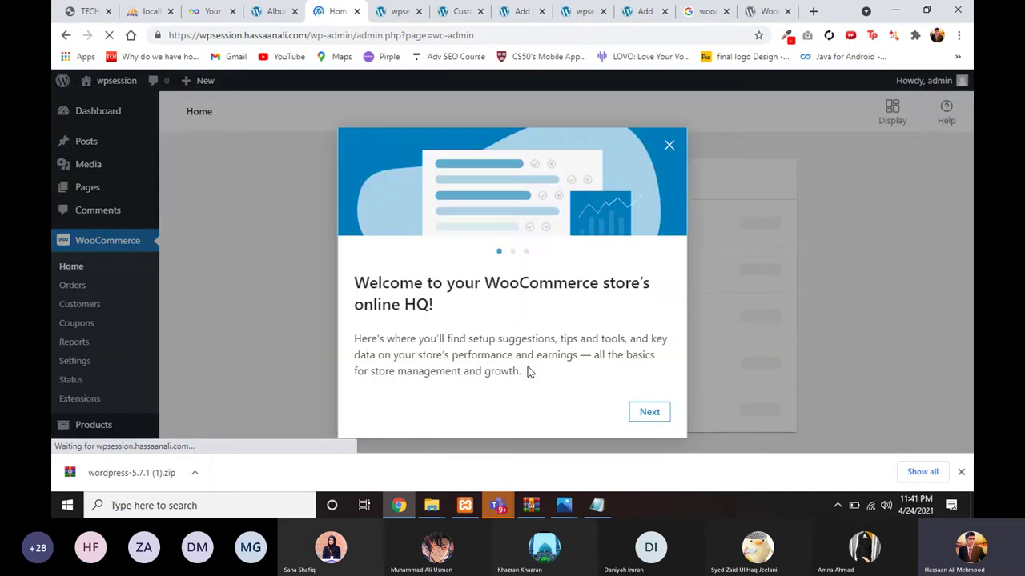
left_click(669, 127)
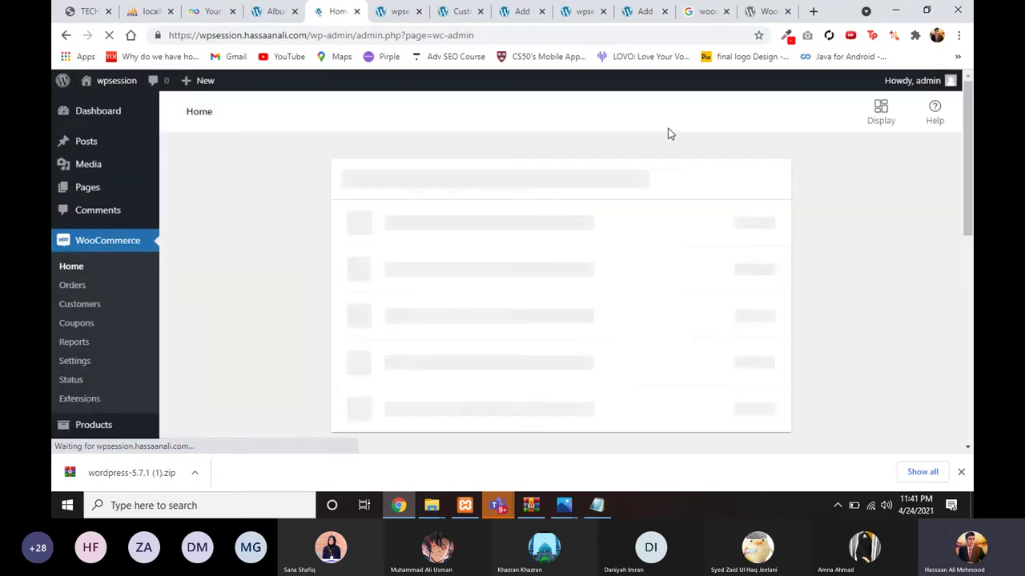
scroll(240, 347, "down", 1)
scroll(240, 348, "up", 1)
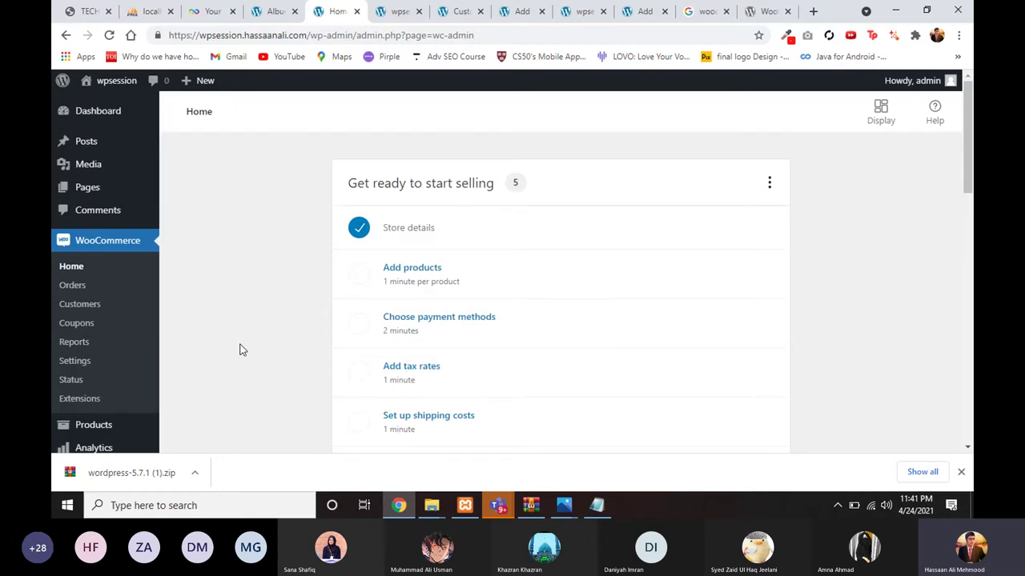
scroll(146, 313, "down", 1)
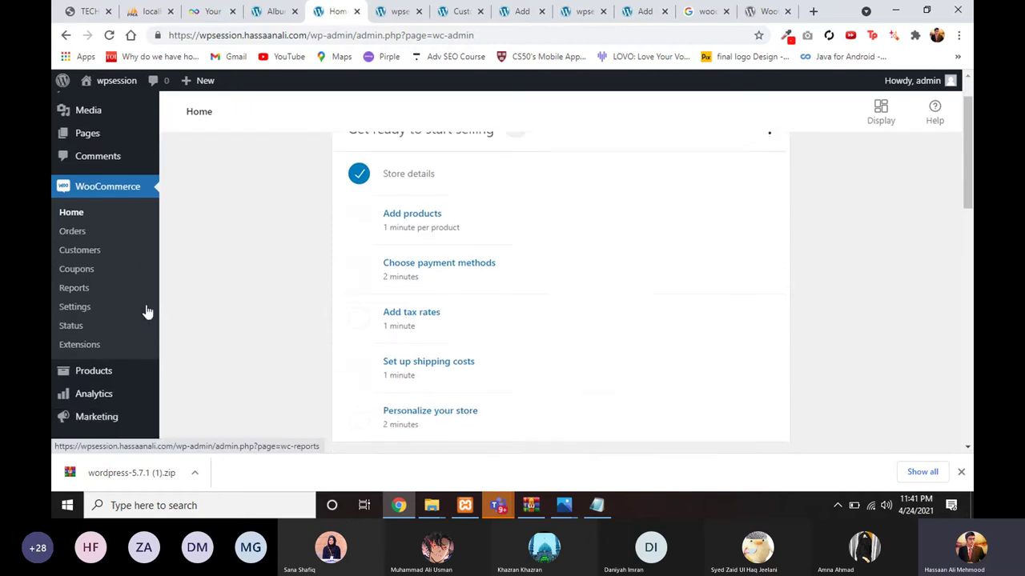
scroll(142, 280, "down", 1)
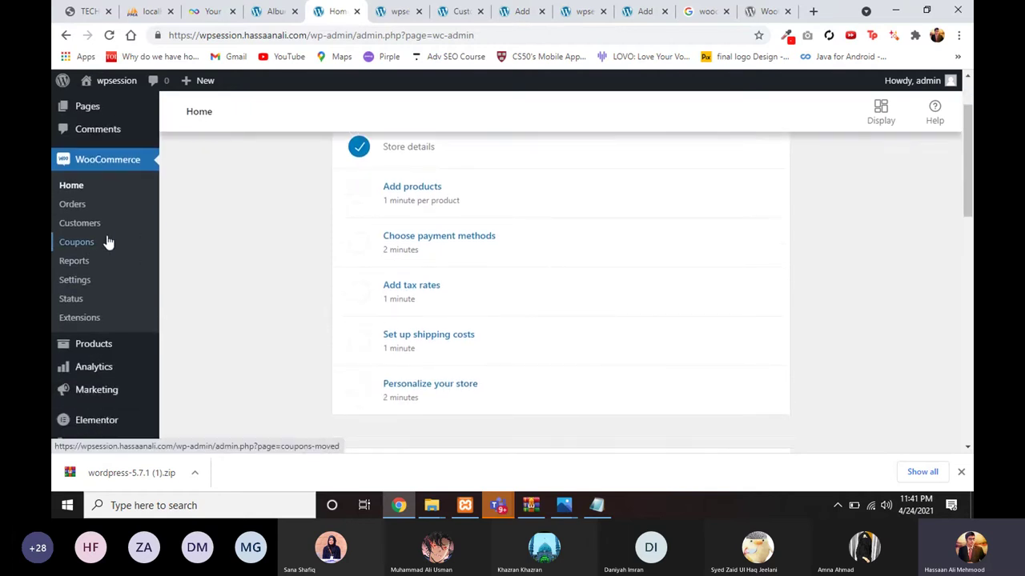
scroll(85, 258, "up", 2)
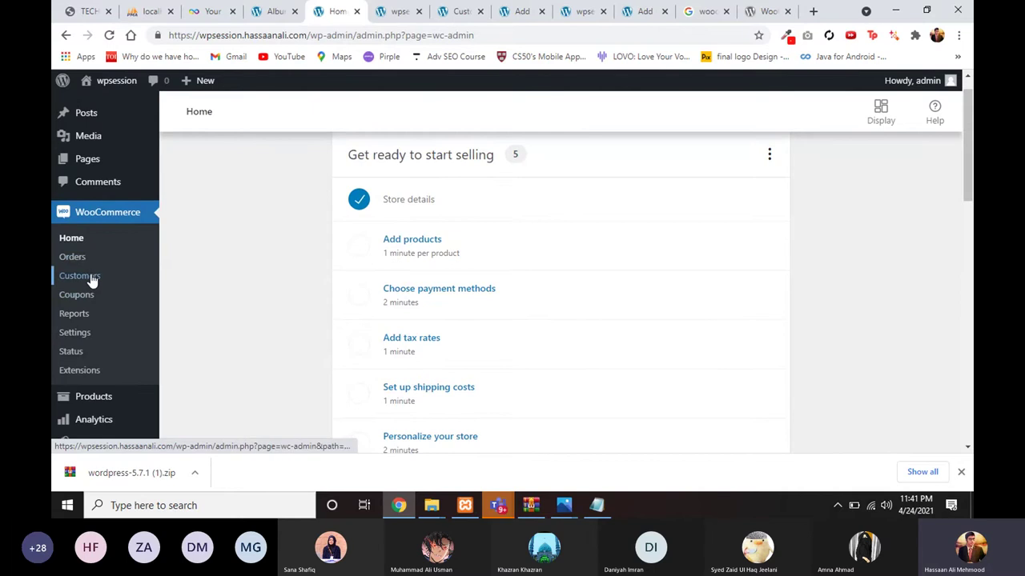
scroll(78, 261, "up", 1)
scroll(92, 288, "down", 2)
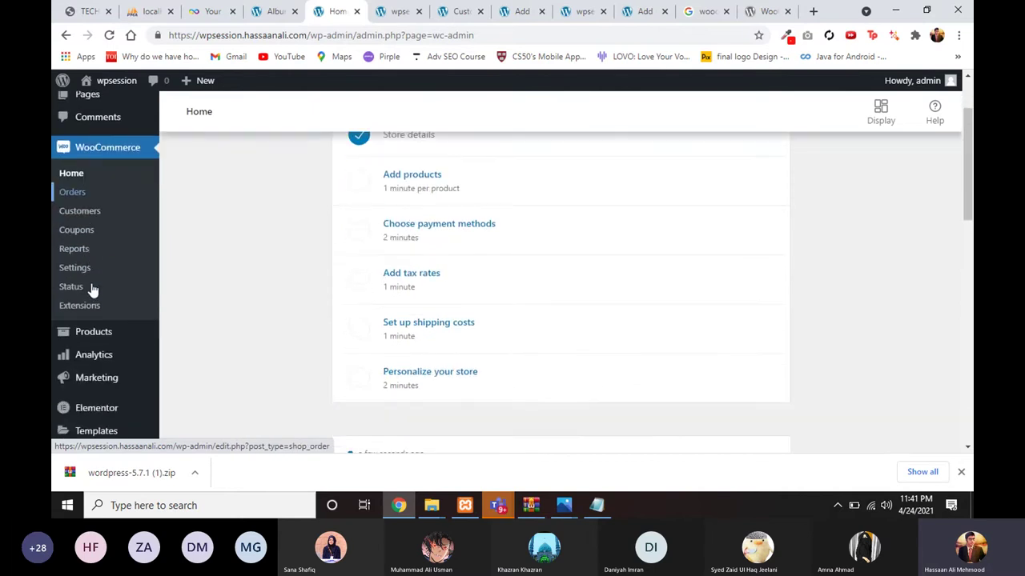
scroll(80, 308, "down", 1)
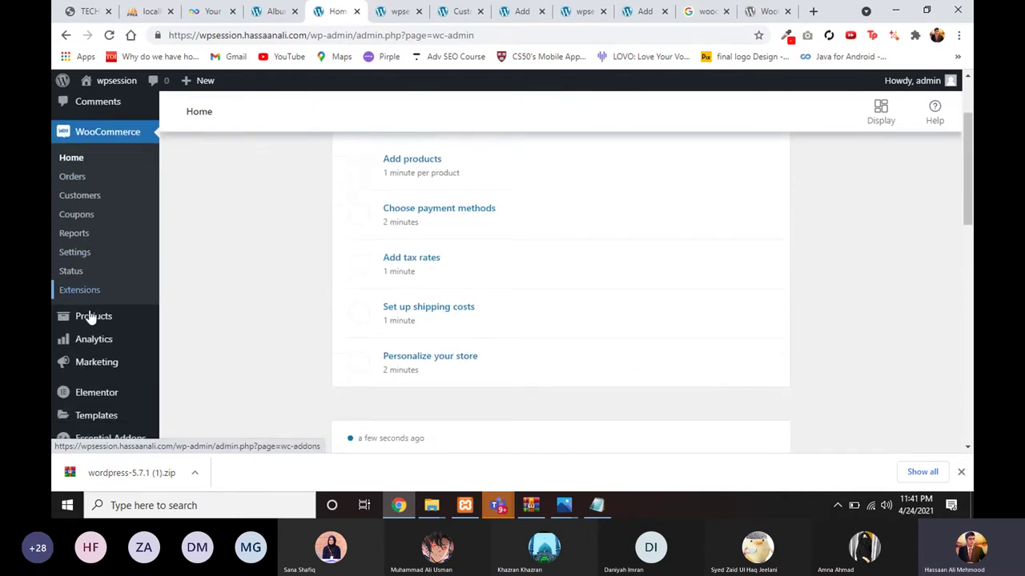
mouse_move(96, 321)
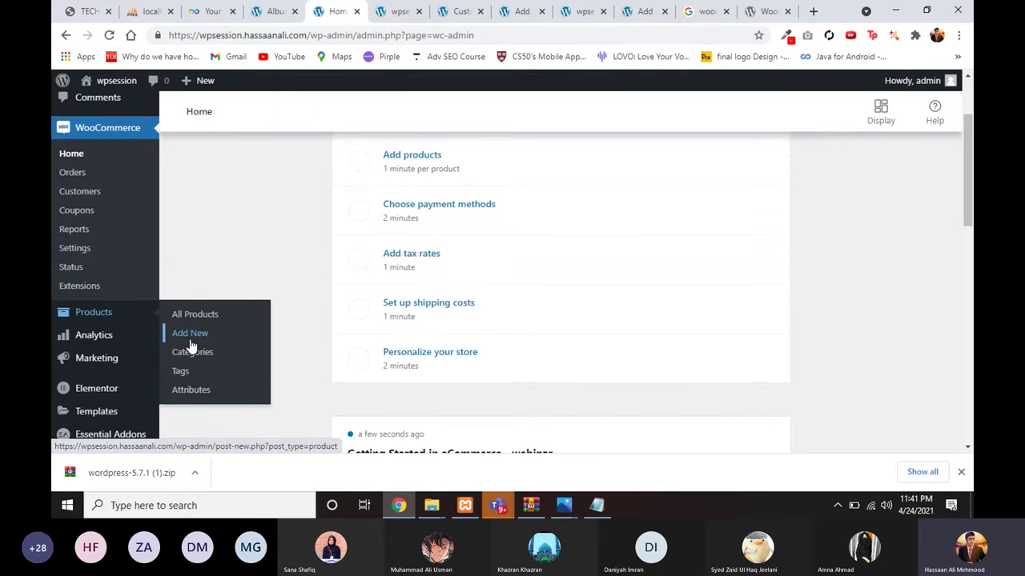
scroll(193, 346, "down", 1)
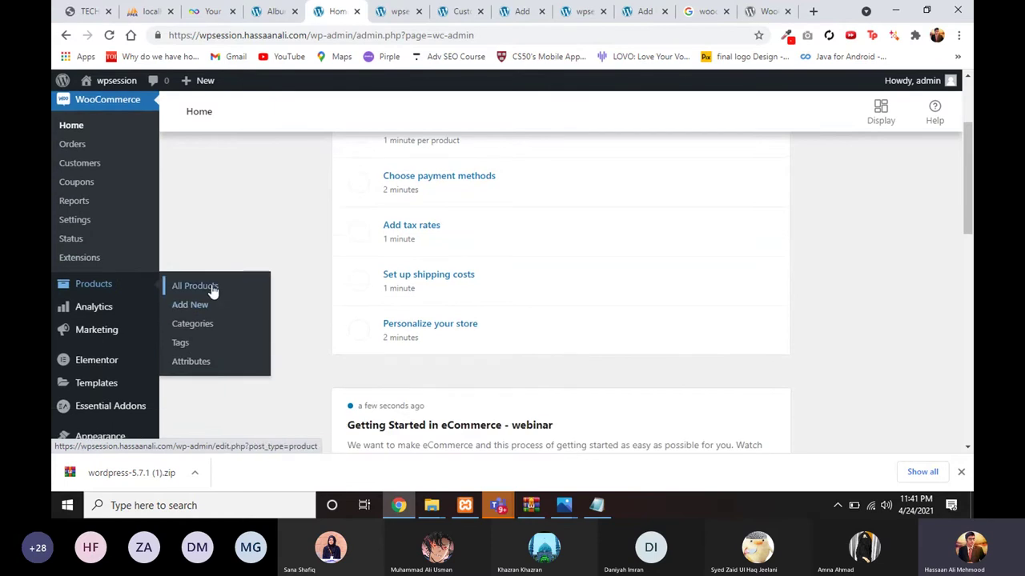
scroll(263, 270, "up", 3)
scroll(236, 299, "down", 1)
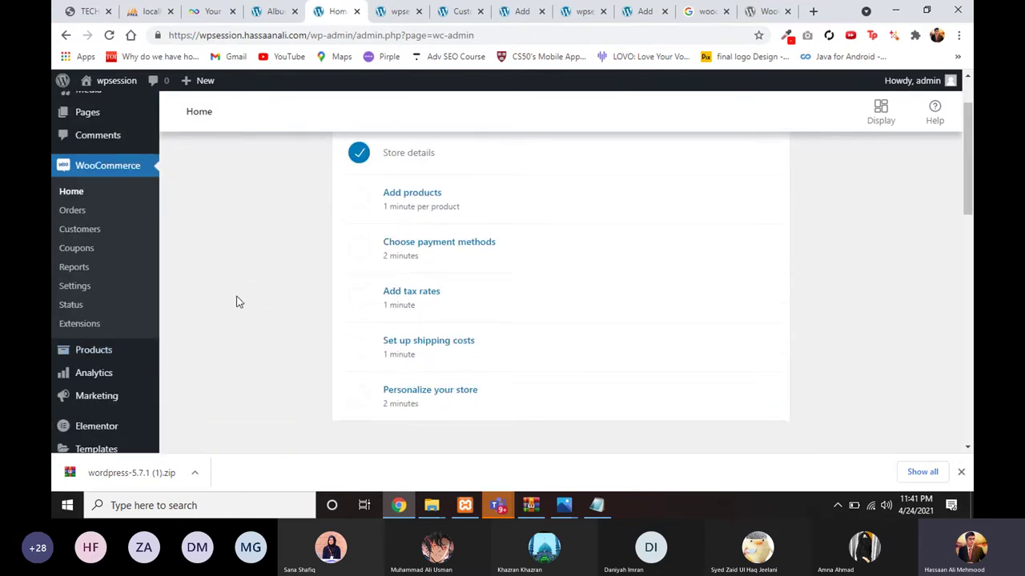
scroll(236, 300, "up", 2)
scroll(194, 342, "down", 3)
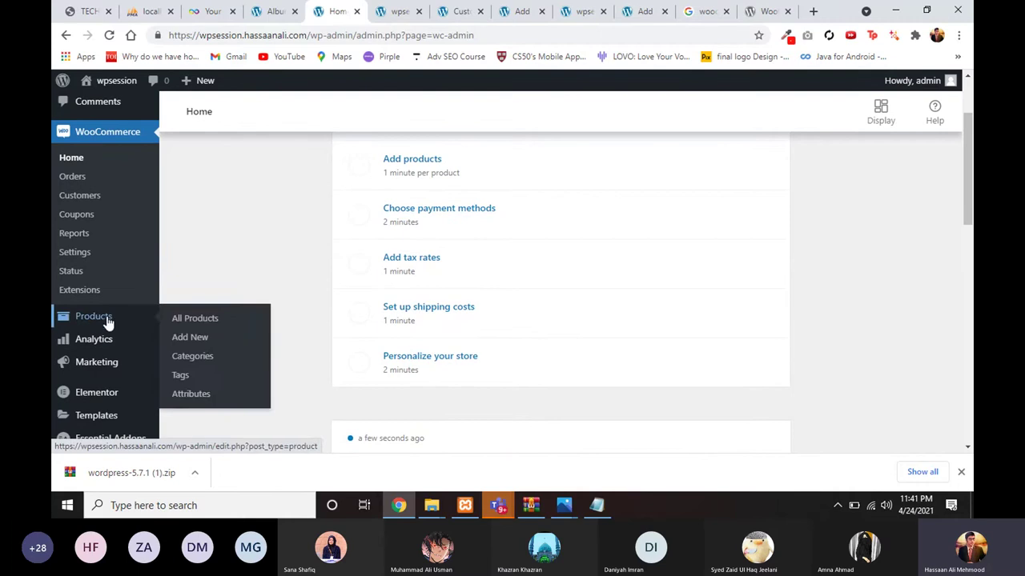
scroll(92, 218, "up", 3)
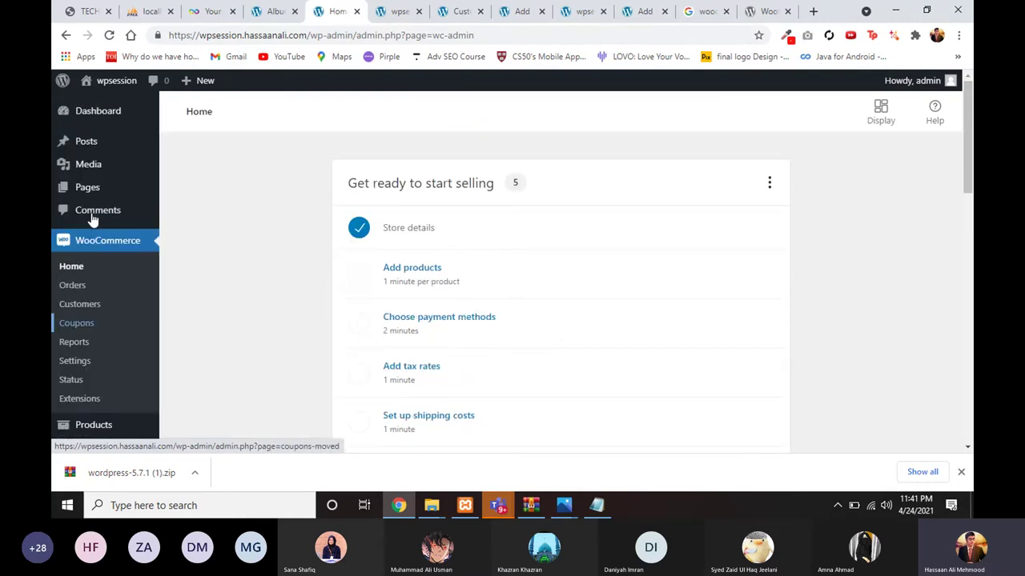
mouse_move(111, 195)
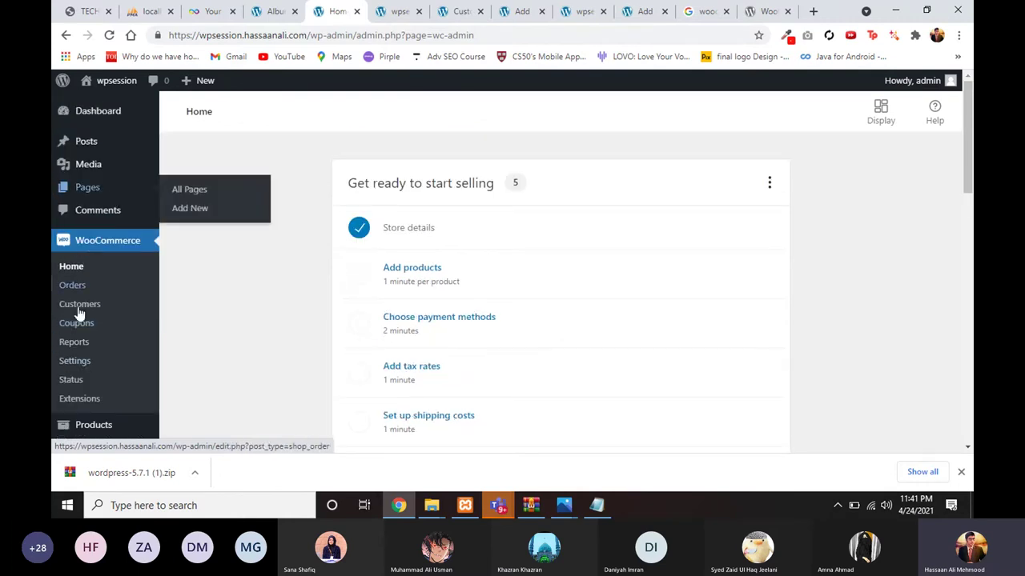
scroll(56, 381, "down", 1)
mouse_move(70, 333)
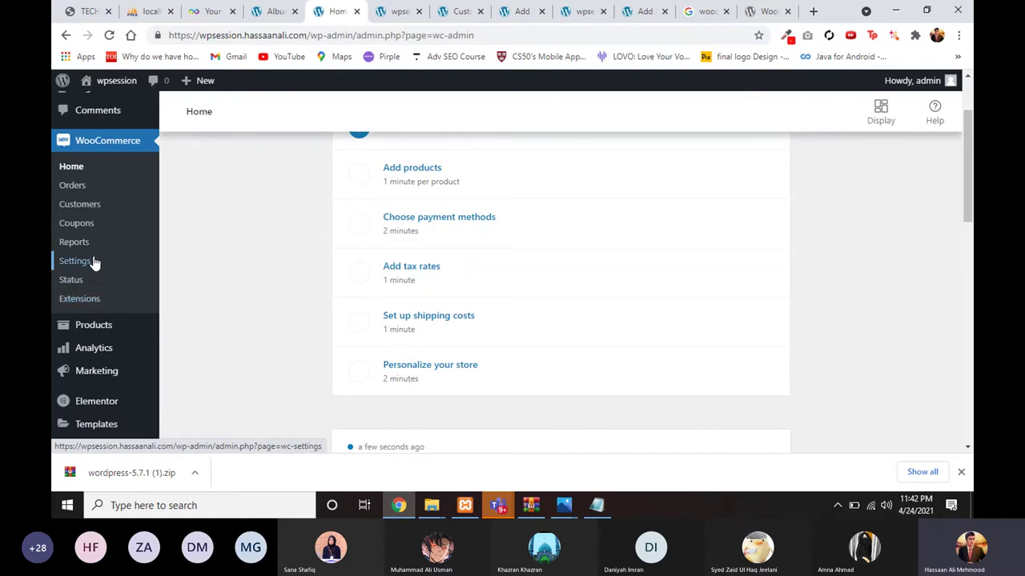
scroll(93, 262, "up", 1)
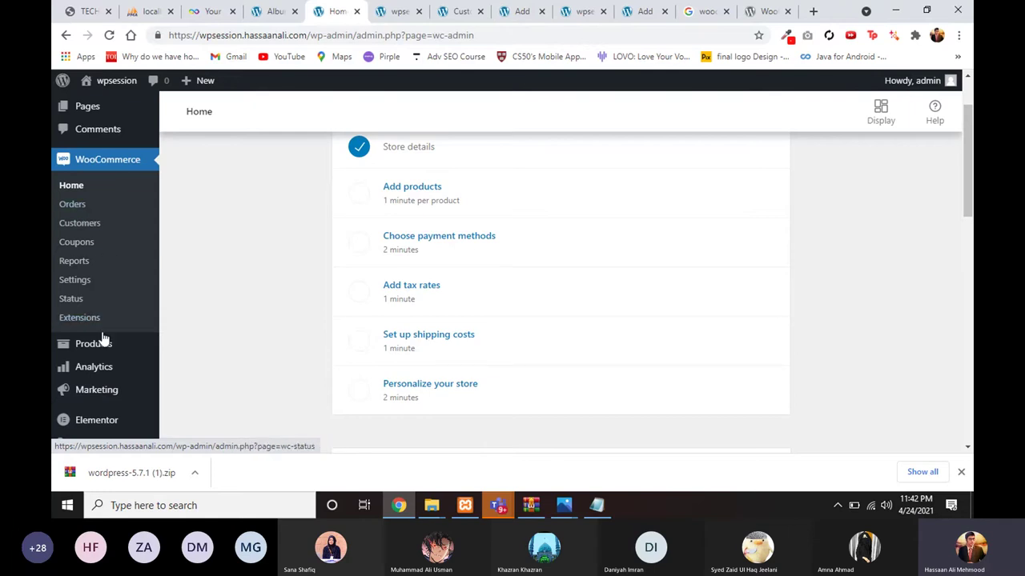
mouse_move(104, 348)
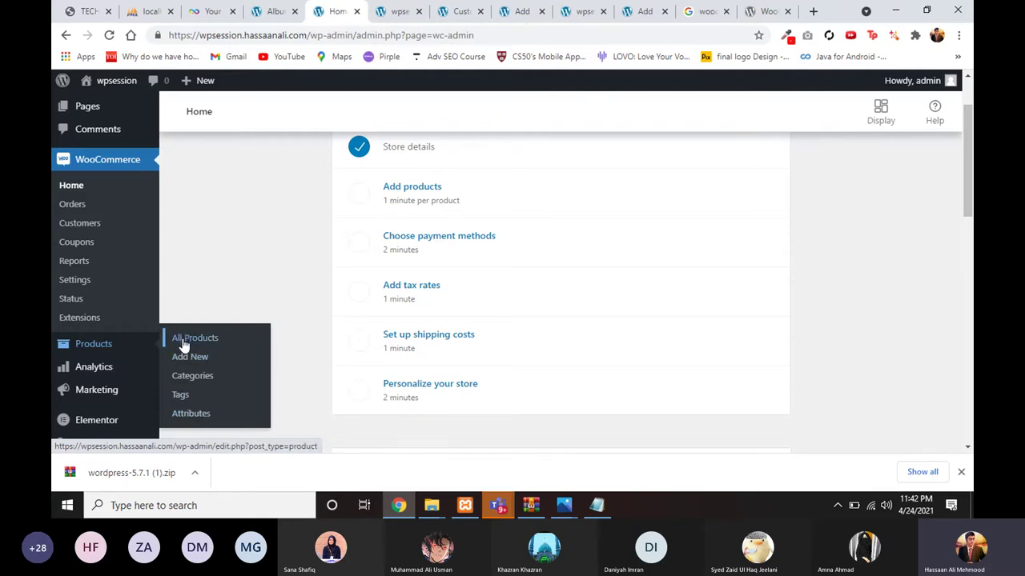
scroll(237, 285, "up", 1)
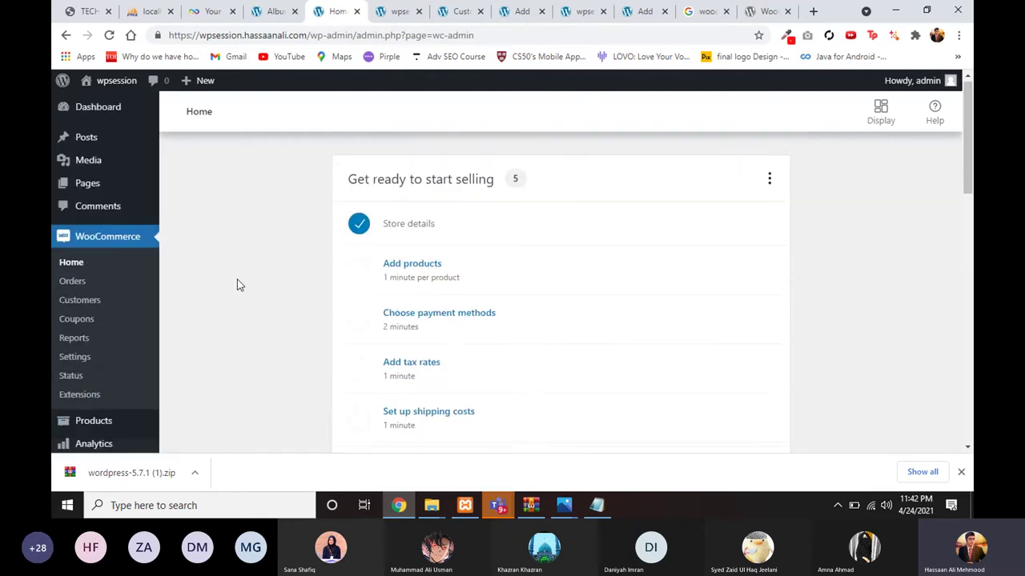
left_click(99, 200)
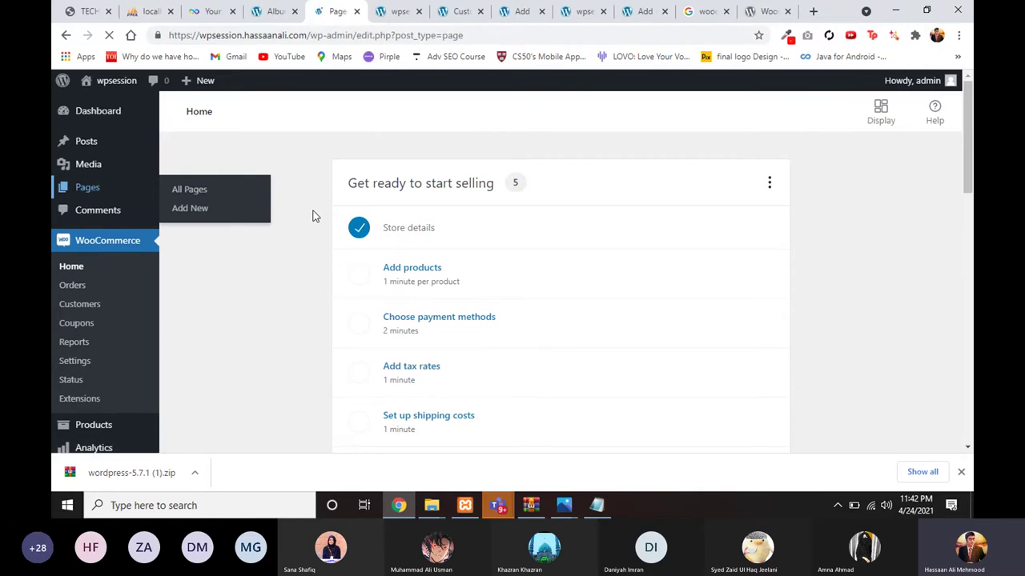
scroll(307, 254, "down", 3)
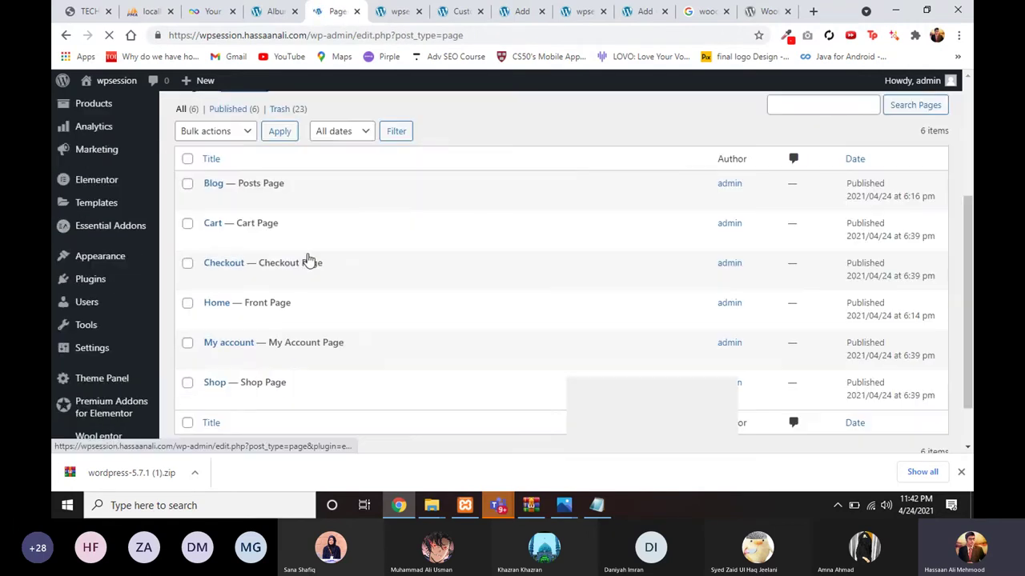
scroll(210, 199, "up", 1)
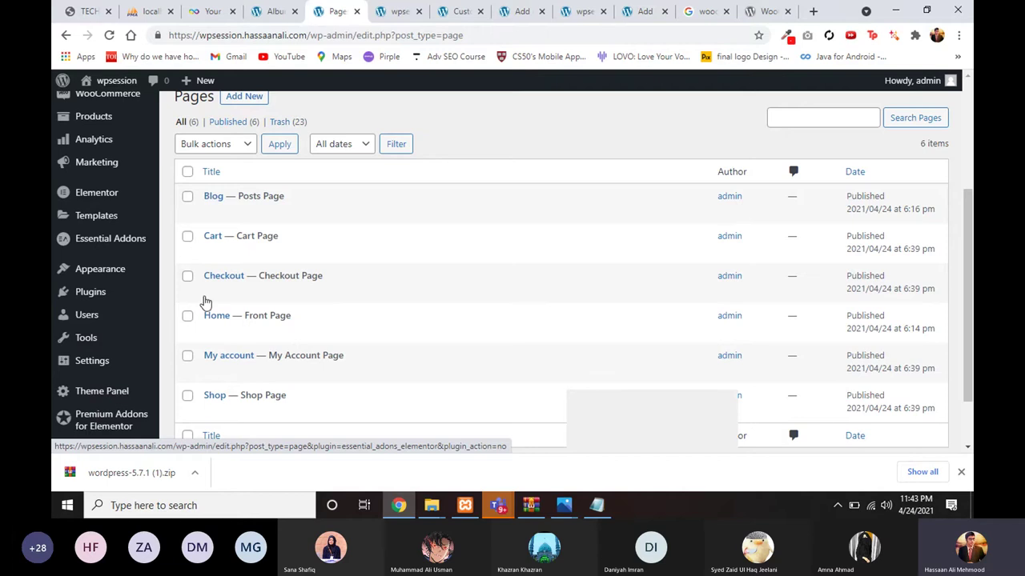
scroll(204, 308, "down", 1)
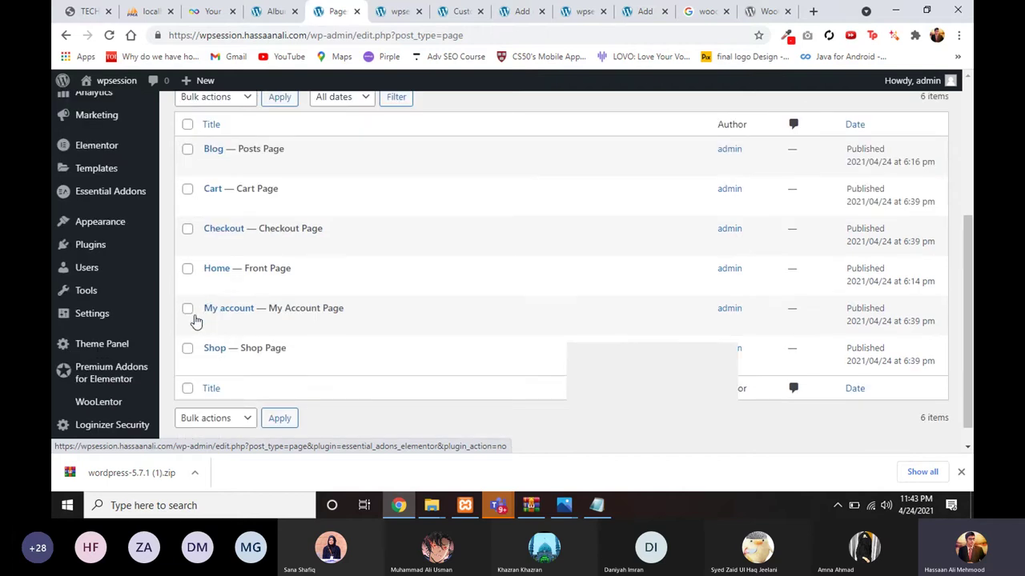
scroll(221, 217, "up", 1)
scroll(220, 240, "down", 1)
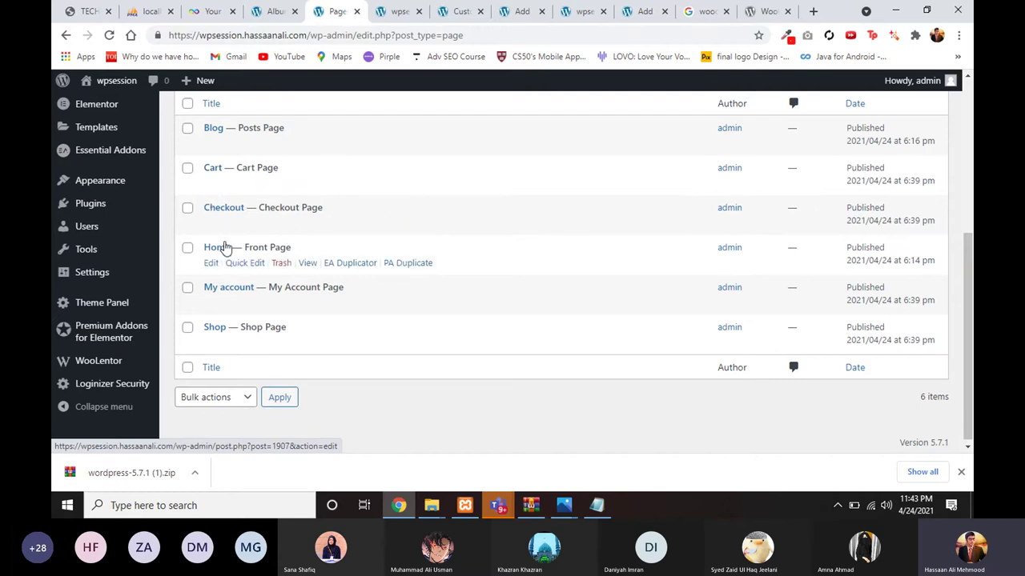
Step: Browse from the reference store's Album product page to its shop listing, then return to Pages
left_click(278, 10)
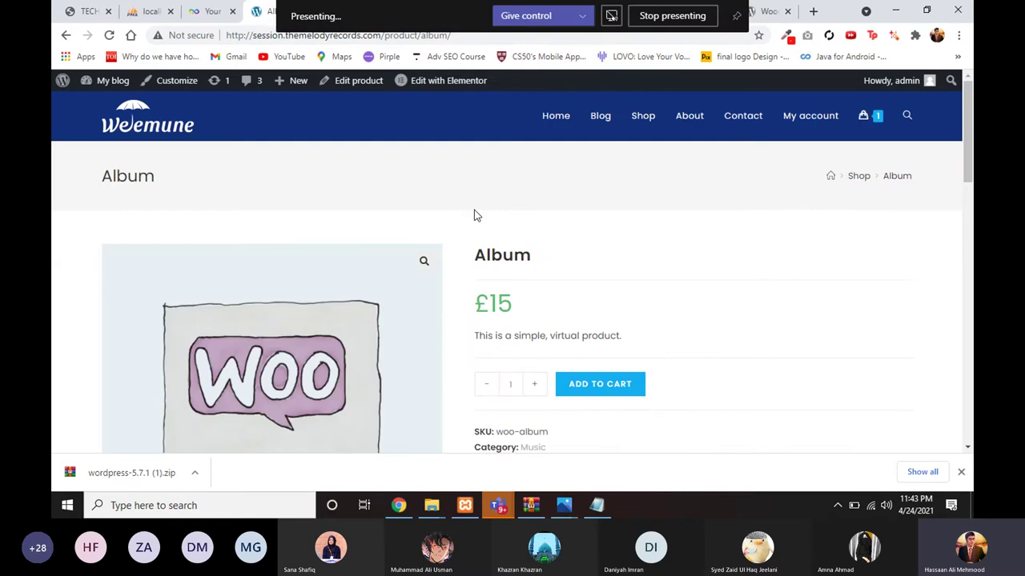
scroll(474, 210, "down", 3)
scroll(538, 185, "up", 3)
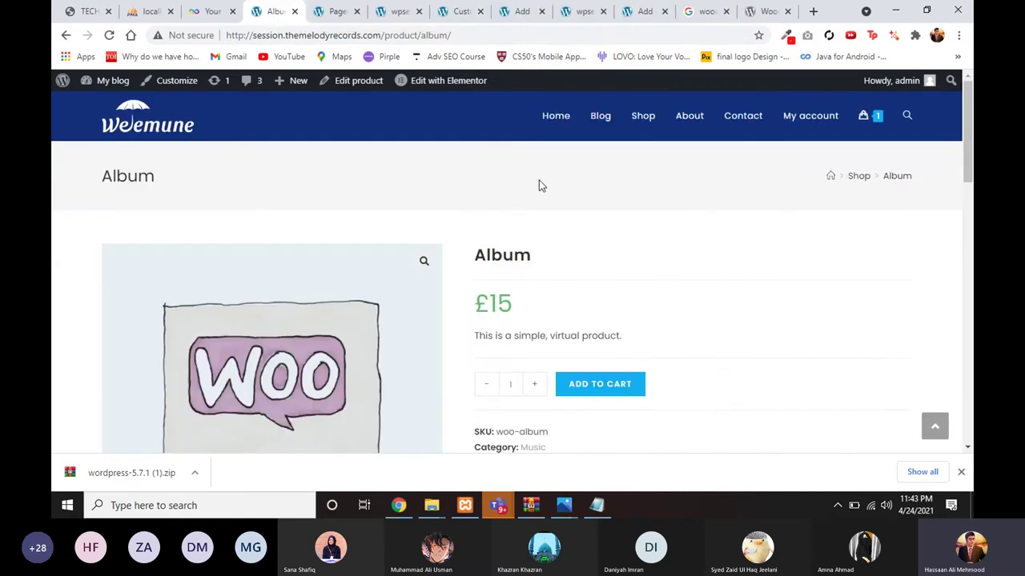
left_click(638, 115)
scroll(524, 297, "down", 2)
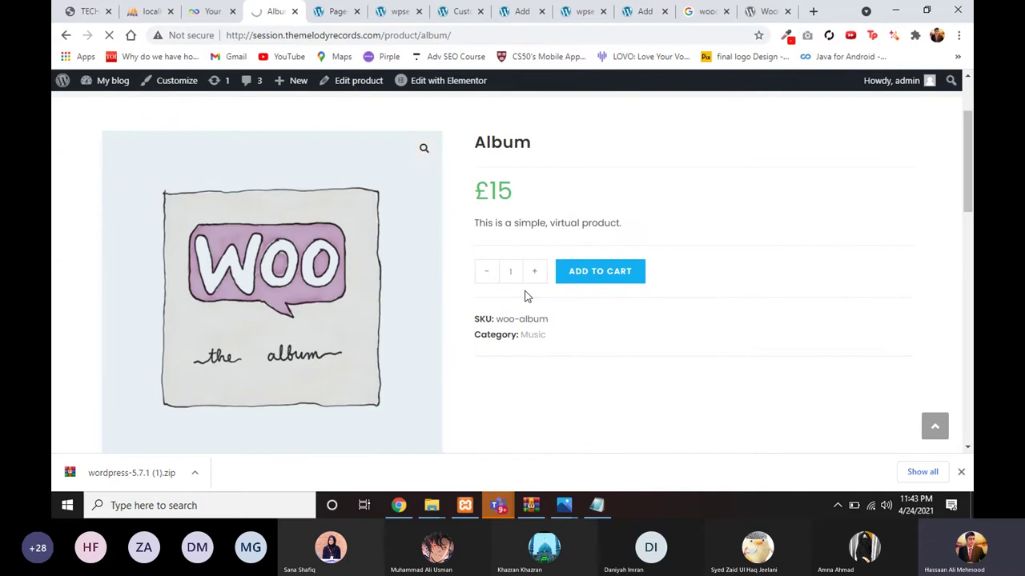
left_click(336, 11)
Step: Open the site's own Shop page in a new tab and confirm it shows no products
right_click(309, 348)
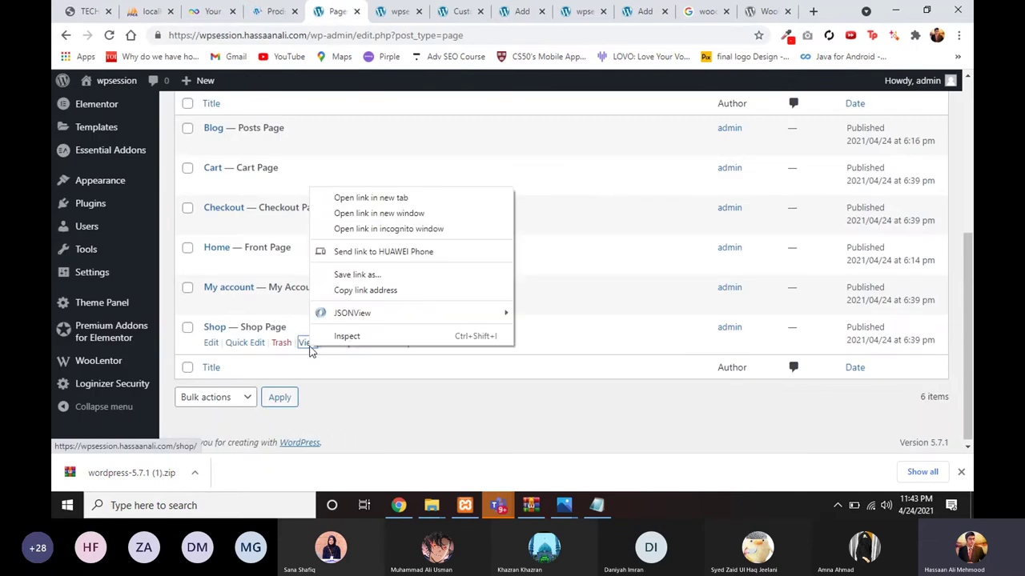
left_click(339, 197)
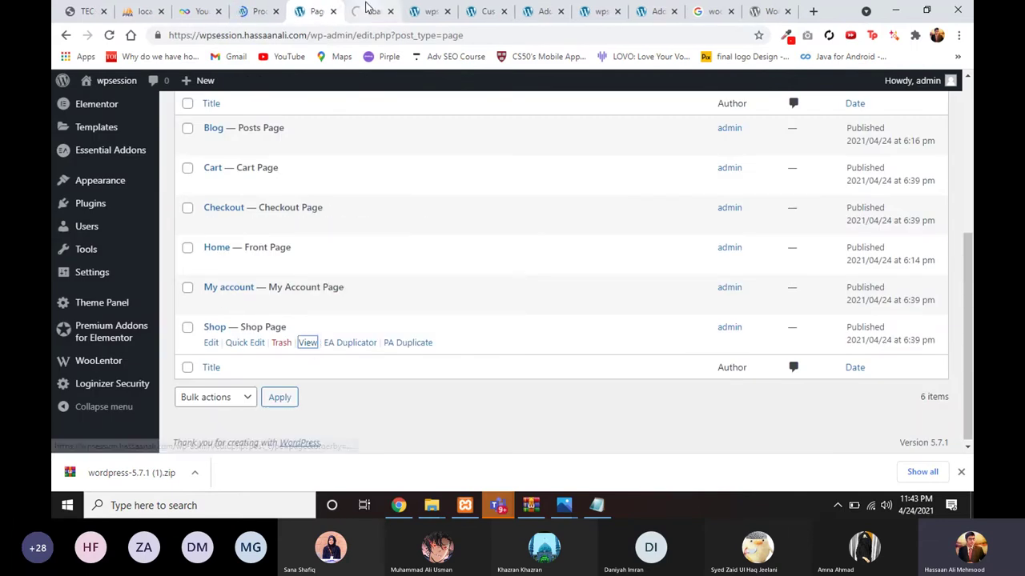
left_click(370, 11)
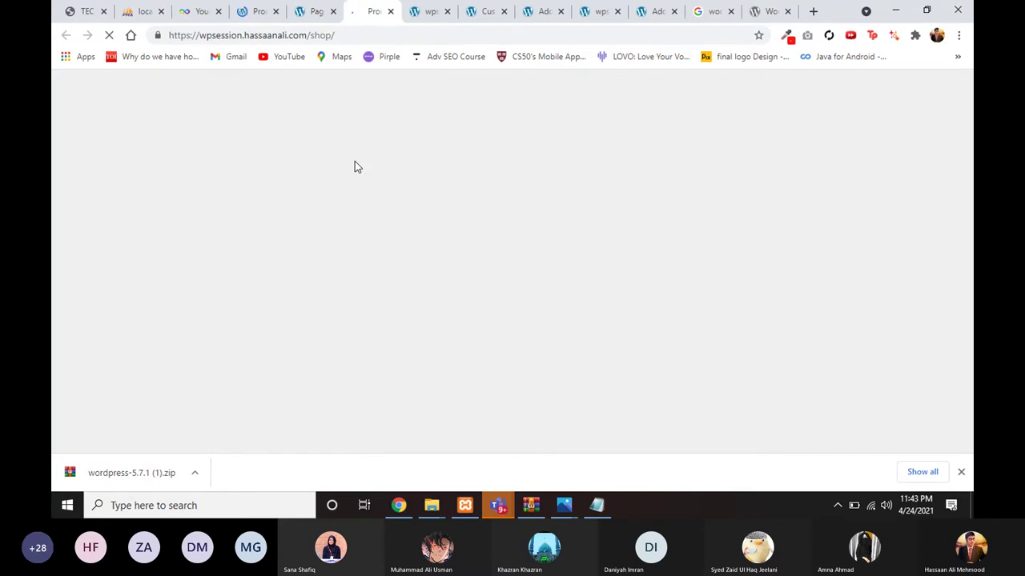
scroll(395, 268, "down", 3)
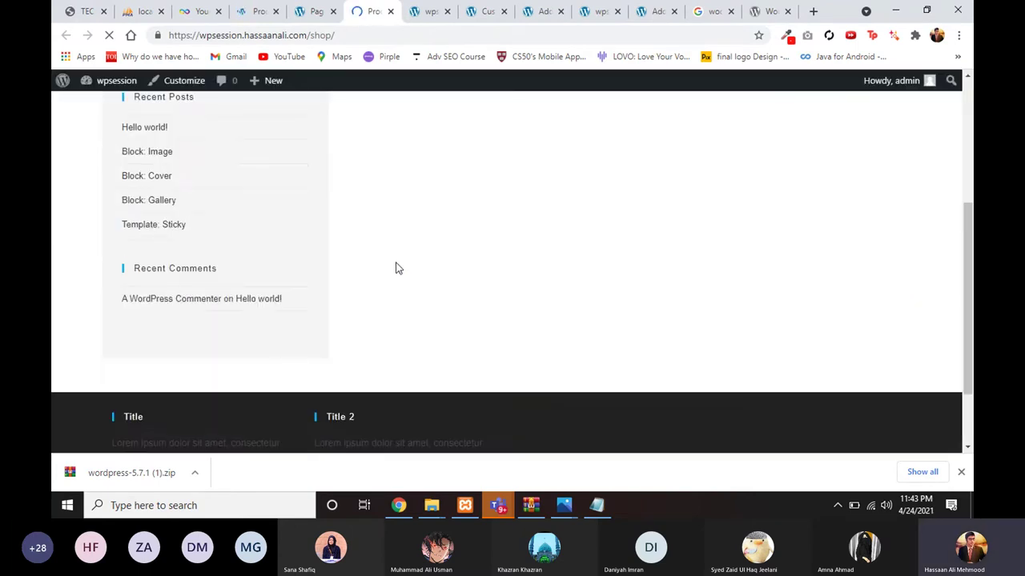
scroll(394, 268, "up", 3)
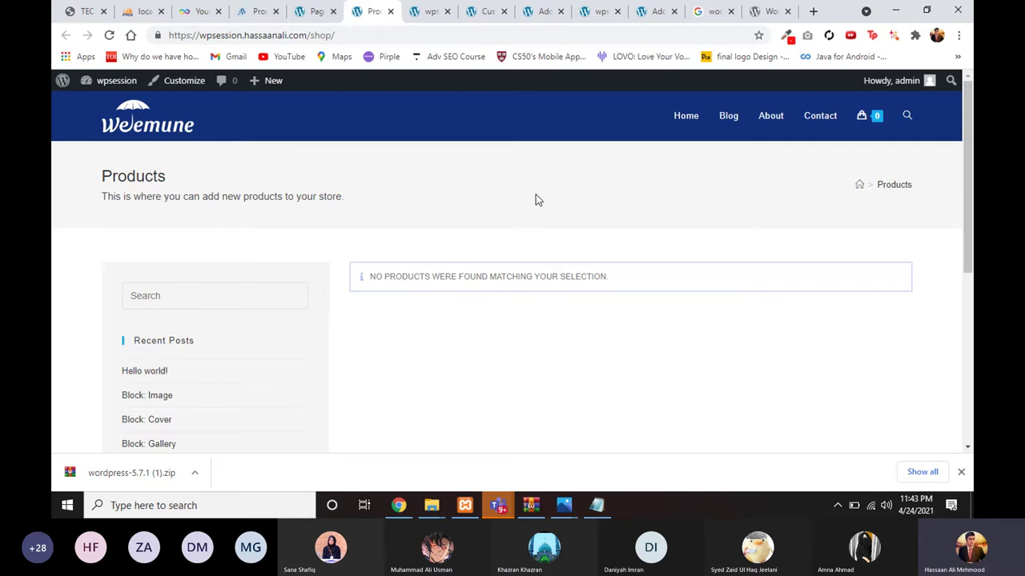
scroll(386, 229, "down", 2)
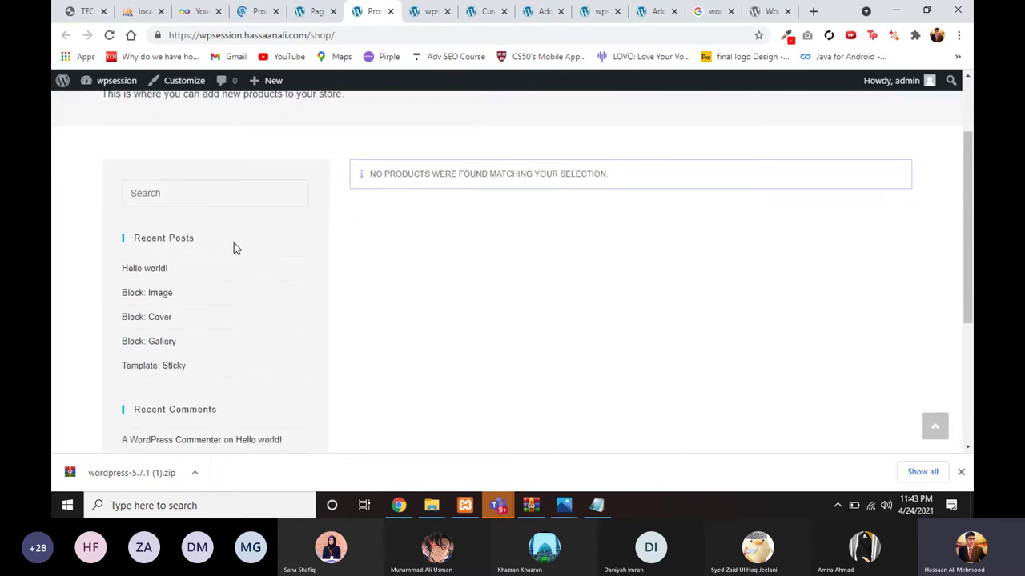
scroll(195, 341, "down", 2)
scroll(192, 285, "up", 2)
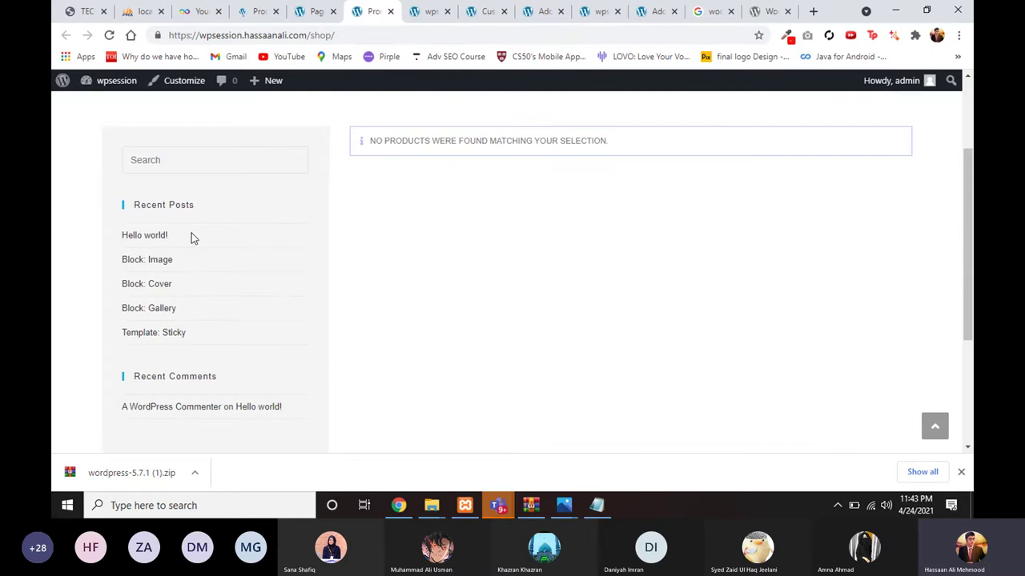
scroll(193, 240, "up", 1)
scroll(193, 257, "down", 1)
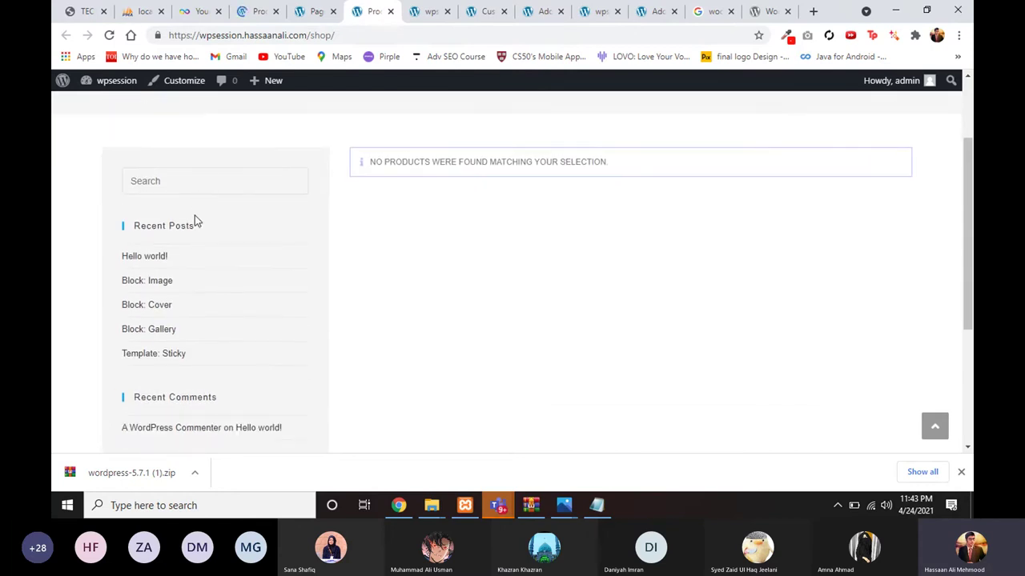
Step: Compare against the reference store's populated shop, then go back to the Pages list
left_click(255, 11)
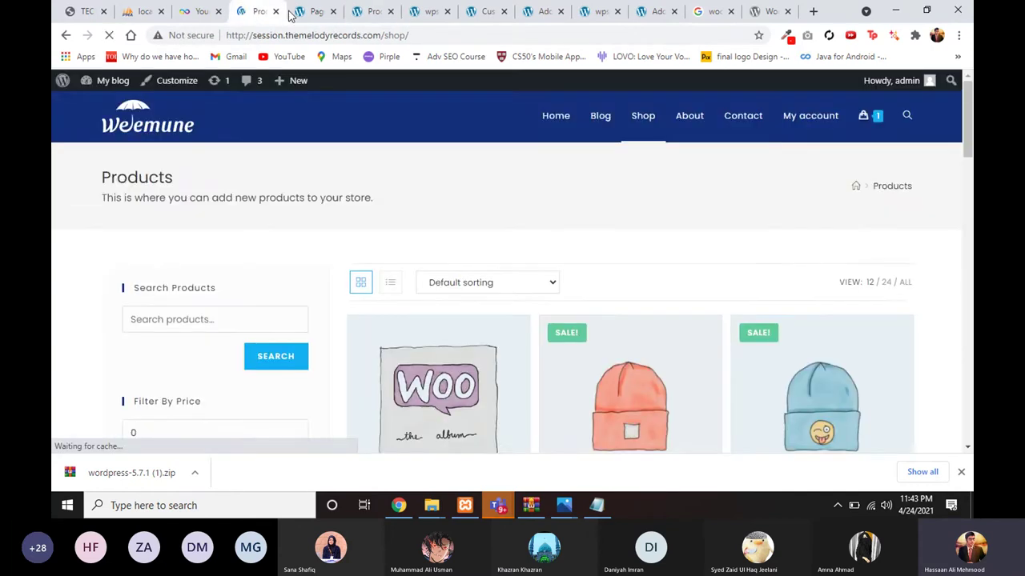
scroll(128, 320, "down", 3)
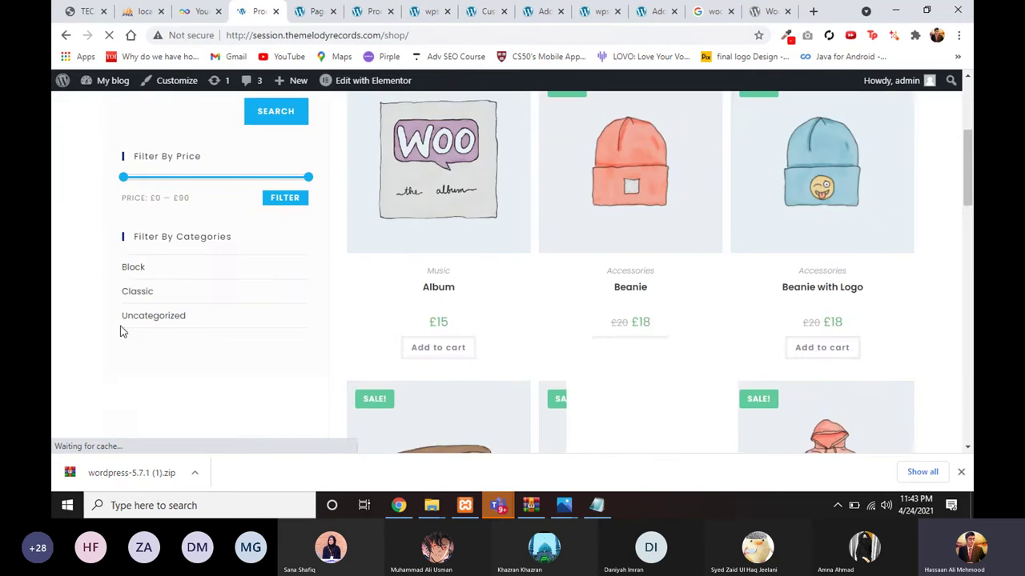
scroll(147, 264, "up", 3)
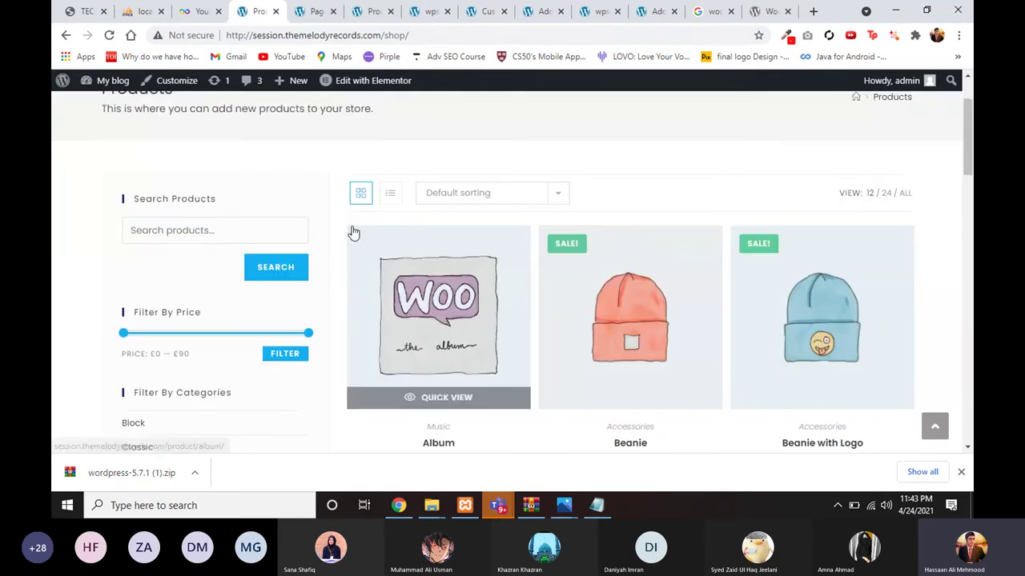
scroll(352, 231, "up", 1)
scroll(248, 352, "down", 1)
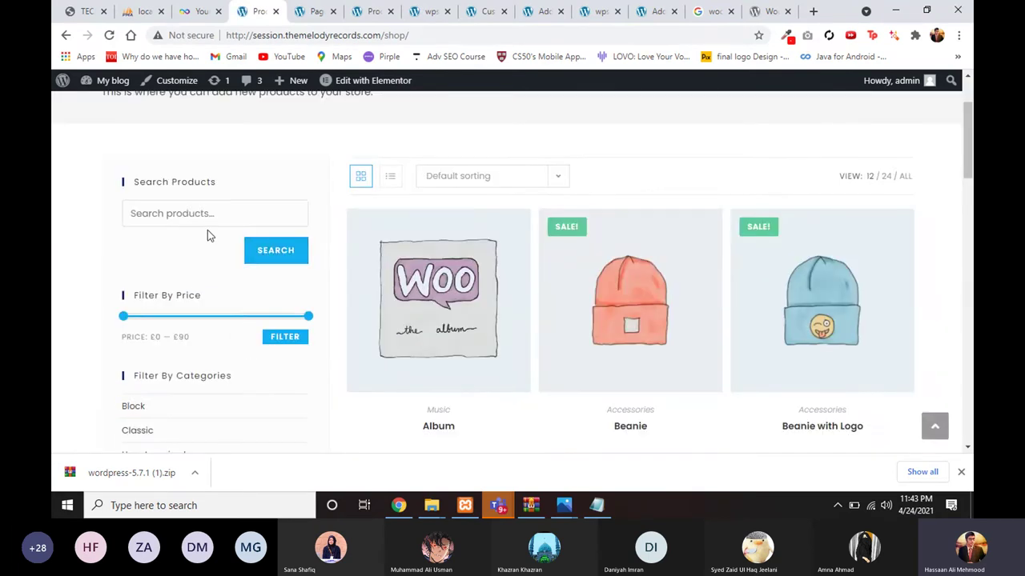
scroll(193, 290, "down", 1)
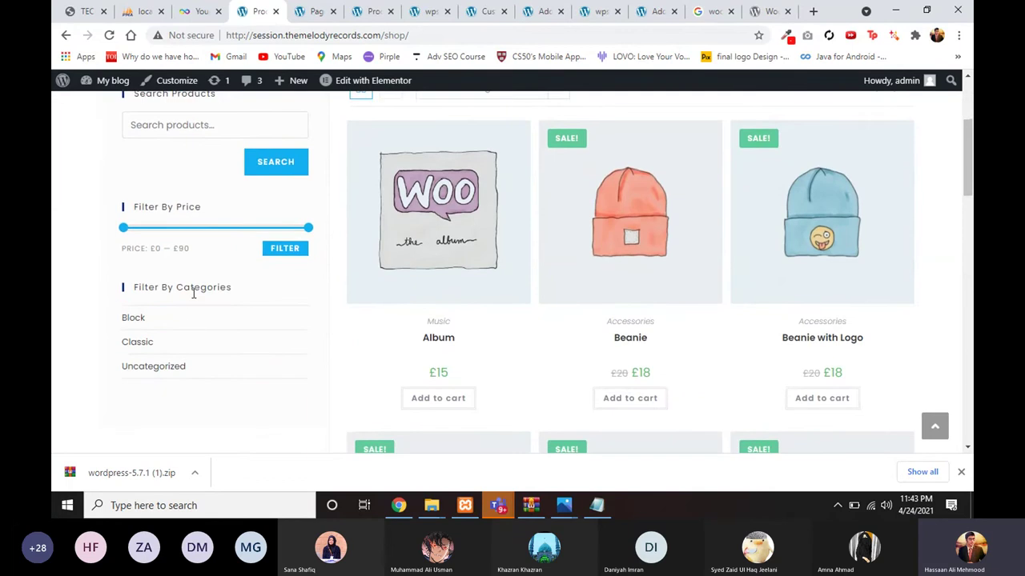
scroll(208, 293, "up", 2)
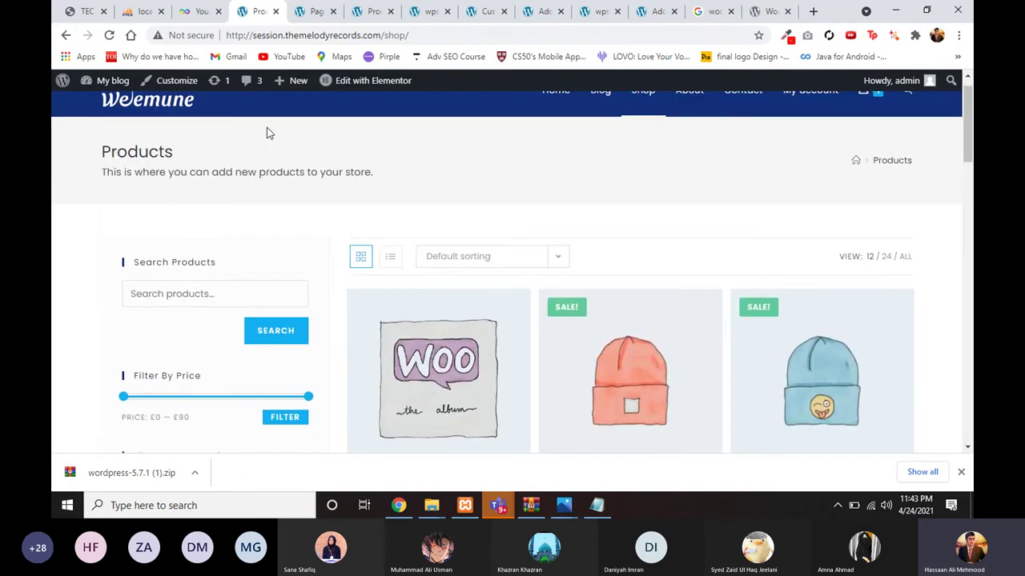
left_click(309, 8)
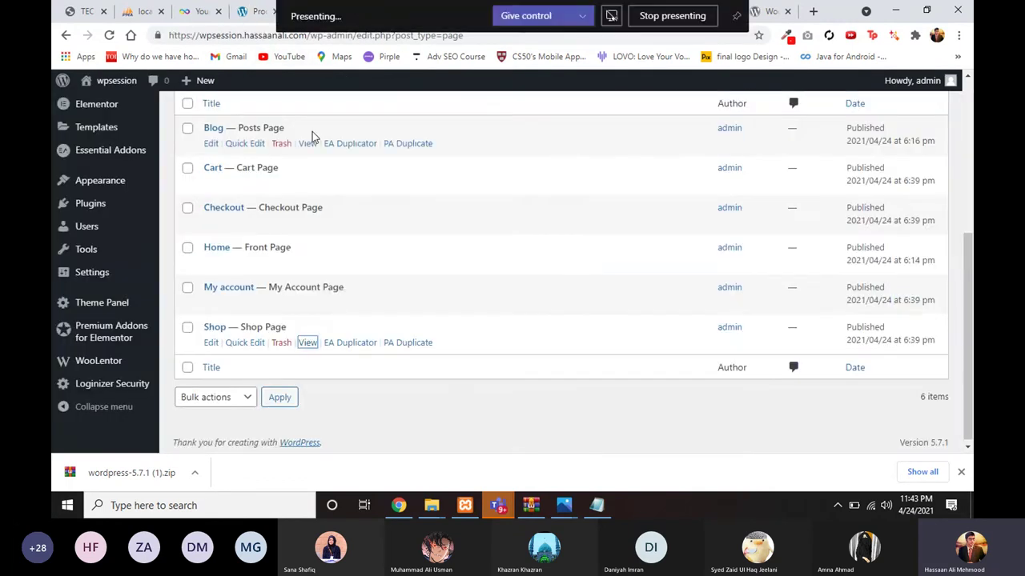
Step: Recheck the site's empty Shop page, then return to the admin Pages list
left_click(364, 11)
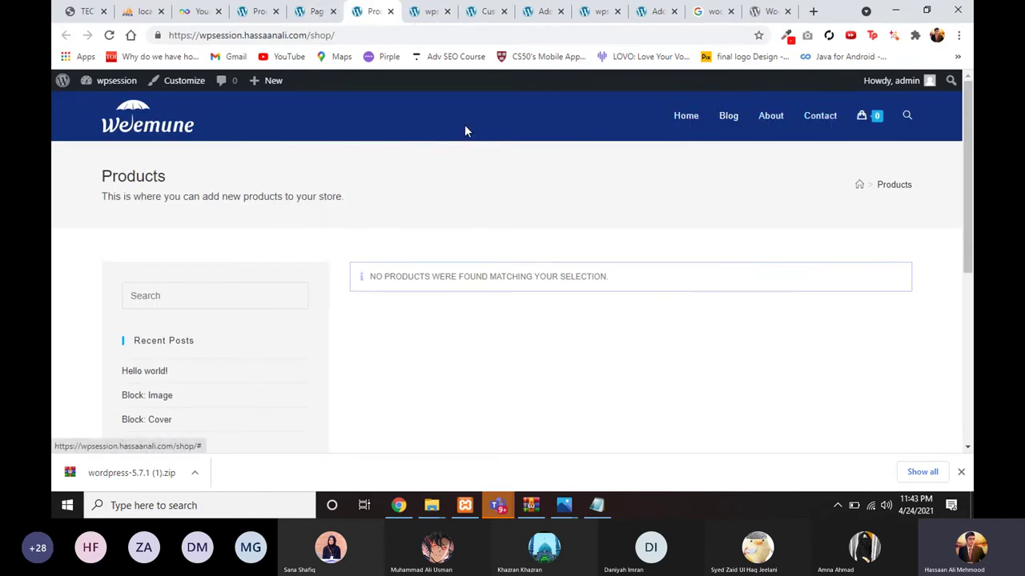
left_click(309, 13)
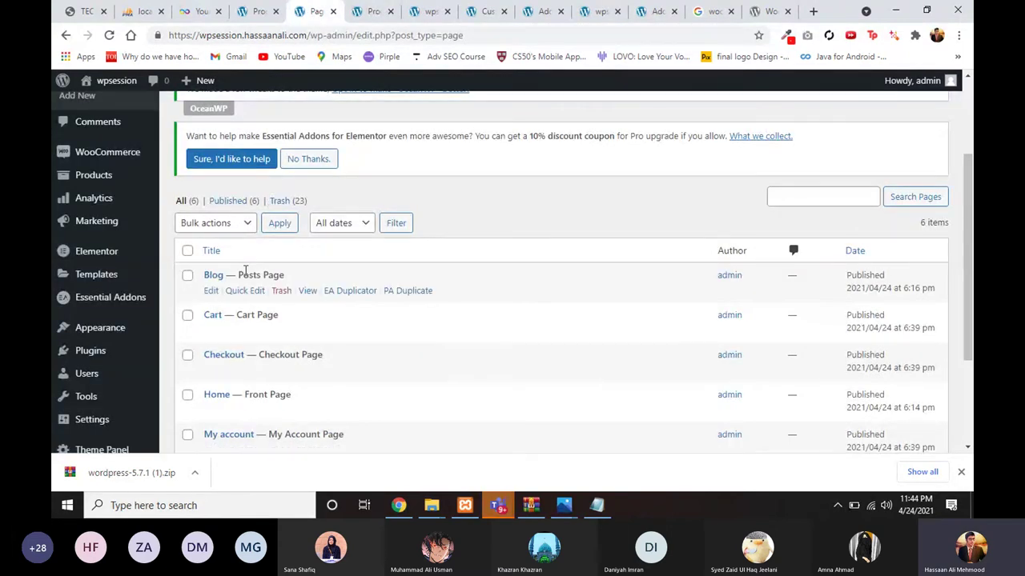
scroll(72, 338, "down", 1)
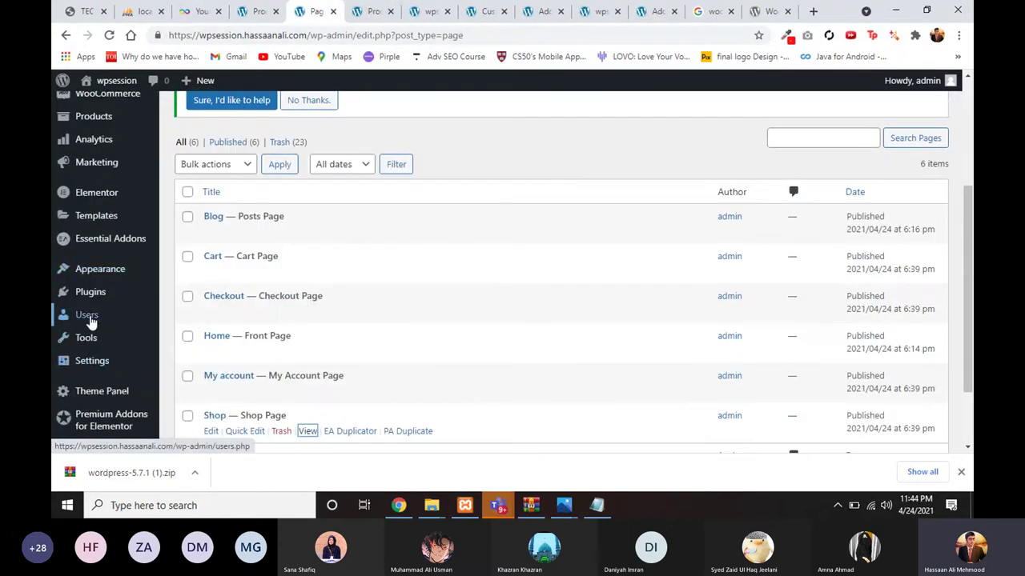
scroll(78, 252, "up", 3)
Step: Reveal the Products and WooCommerce submenus in the admin sidebar
mouse_move(91, 264)
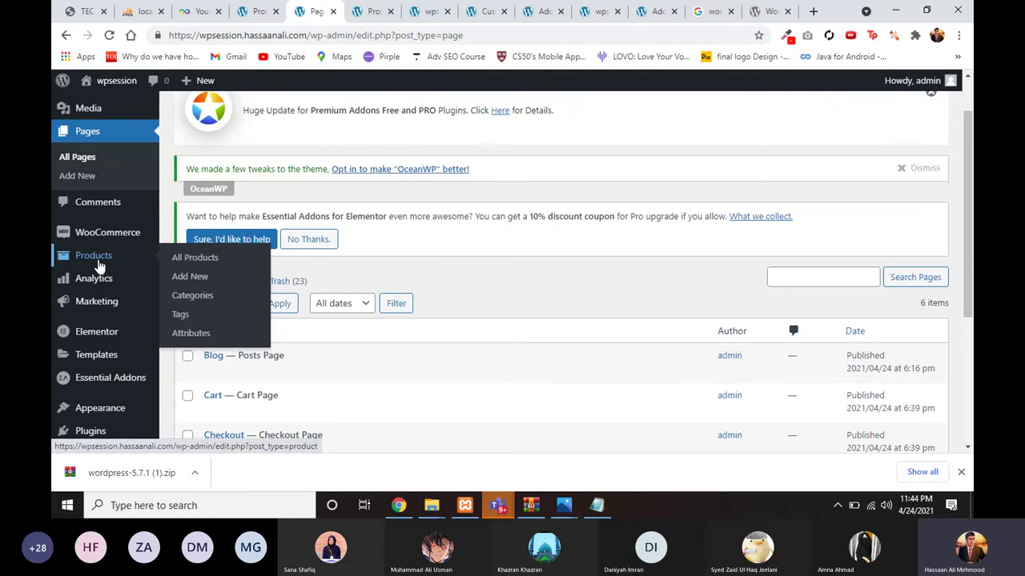
mouse_move(88, 232)
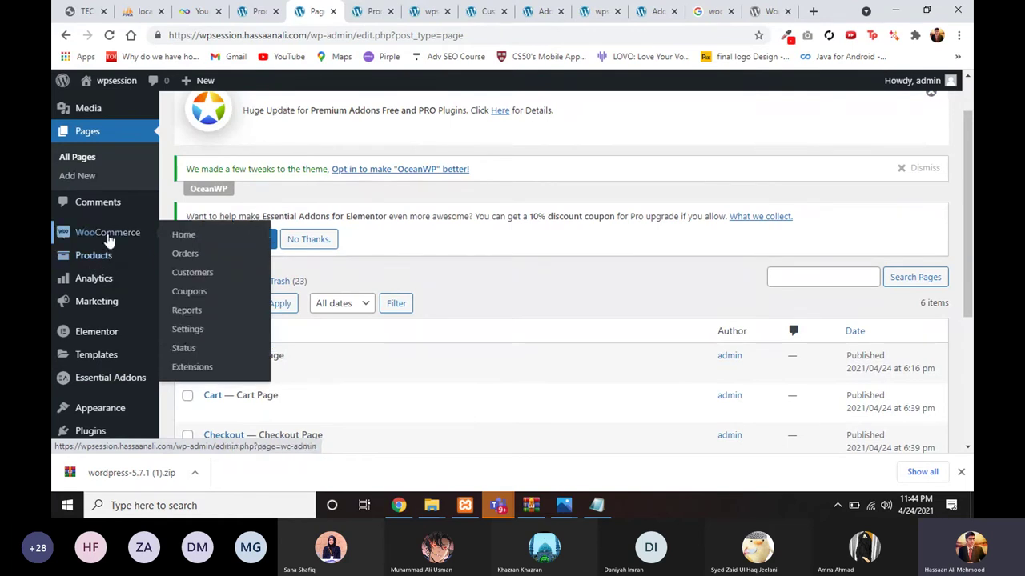
scroll(173, 264, "down", 1)
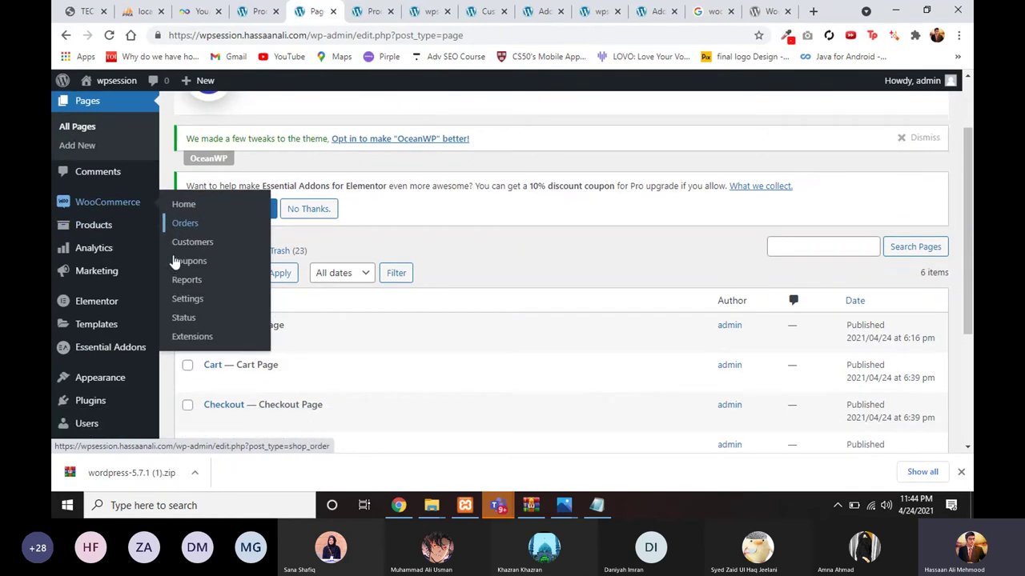
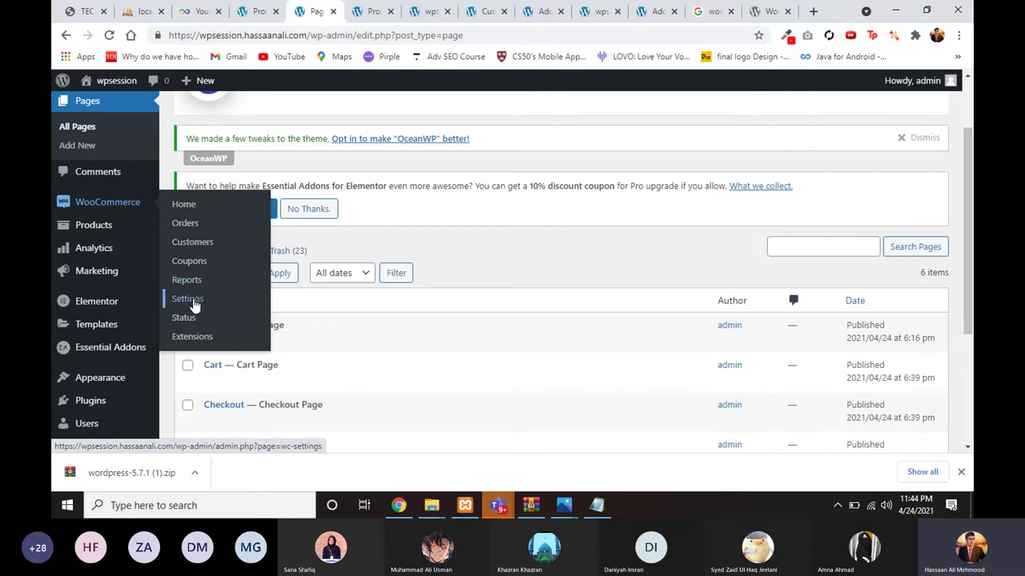
Step: Open WooCommerce > Settings in a new browser tab and switch to its General store address page
right_click(193, 305)
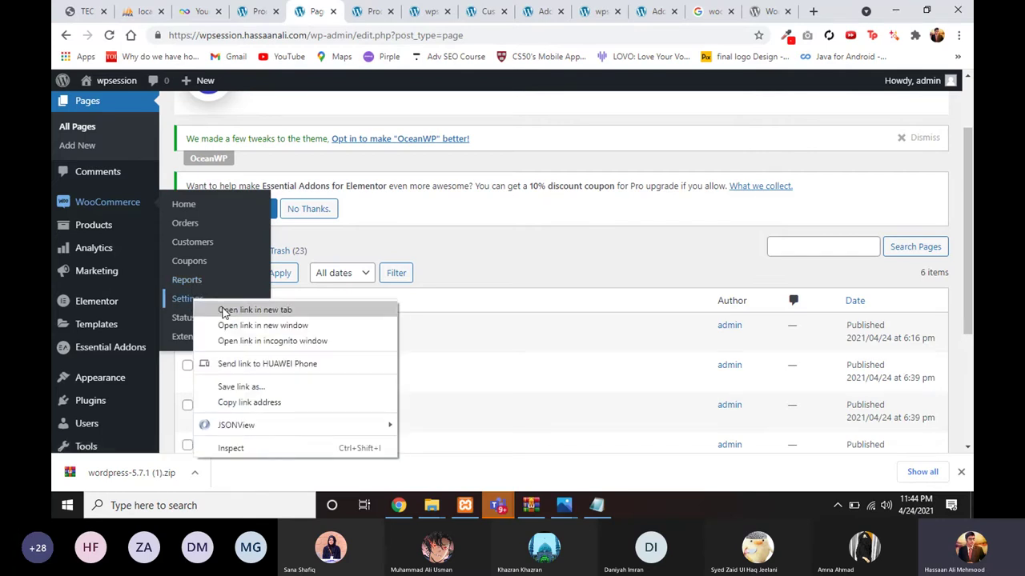
left_click(223, 313)
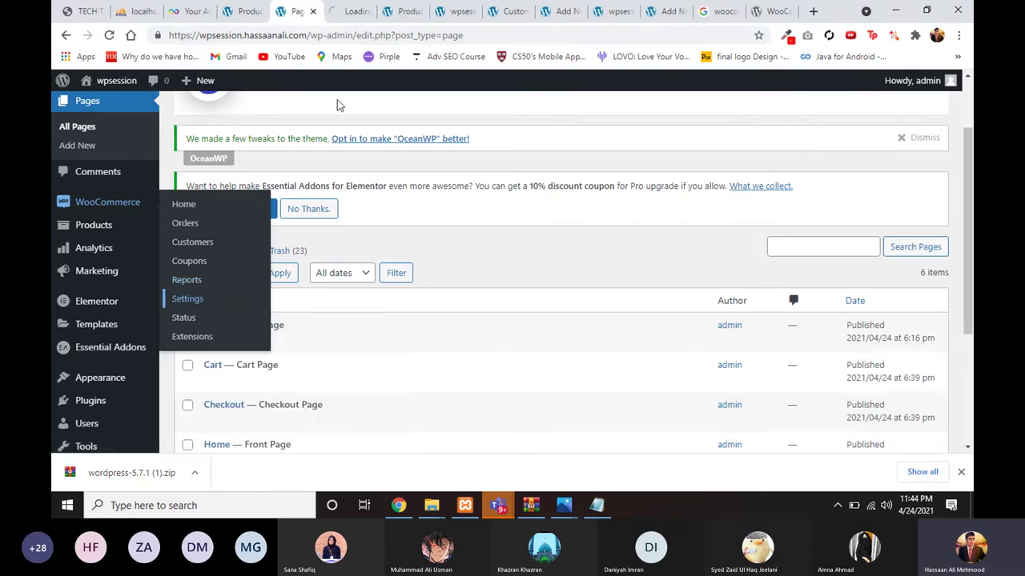
left_click(337, 11)
left_click(297, 12)
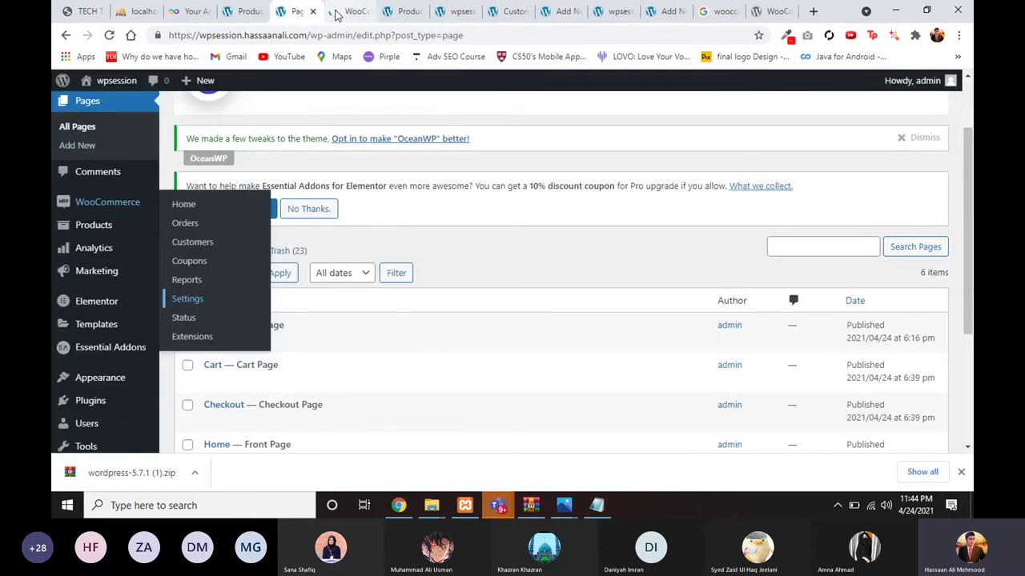
left_click(336, 11)
left_click(294, 10)
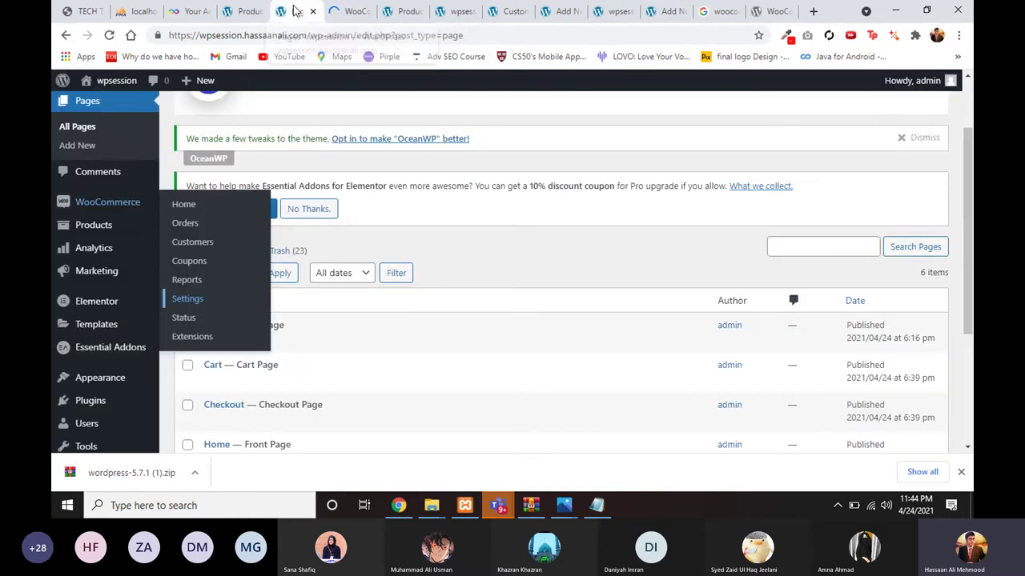
left_click(348, 11)
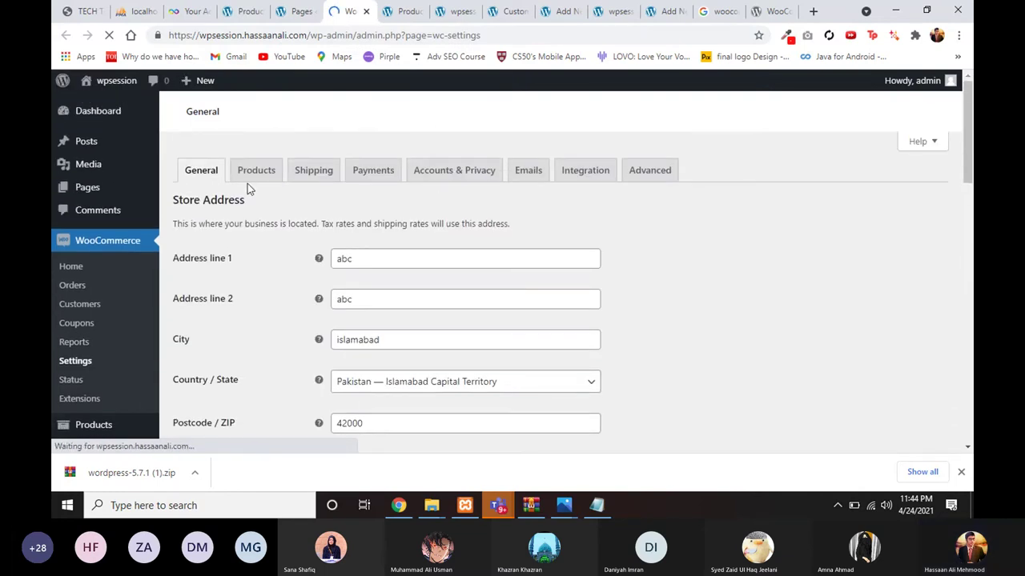
scroll(256, 178, "down", 1)
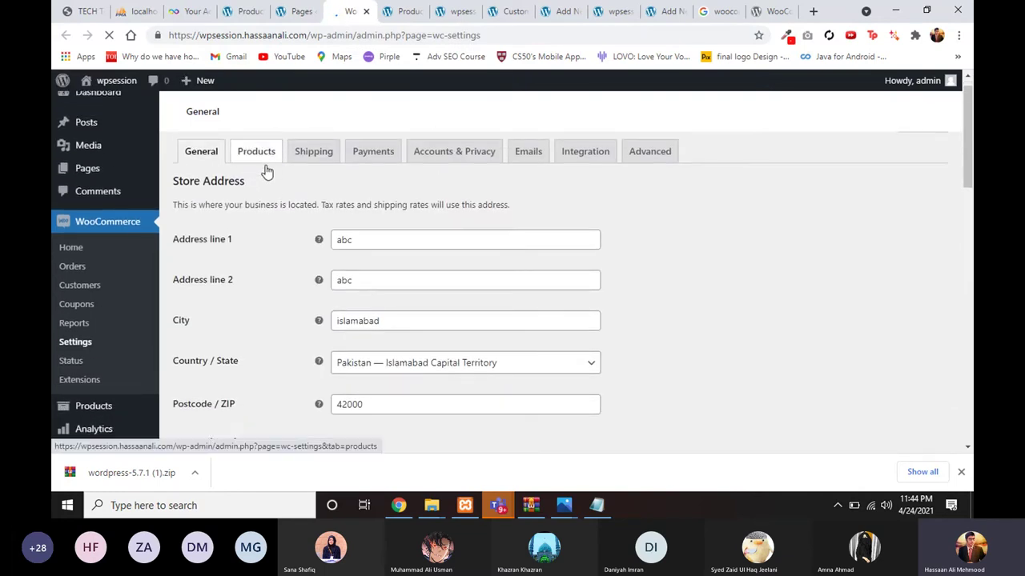
scroll(267, 171, "up", 1)
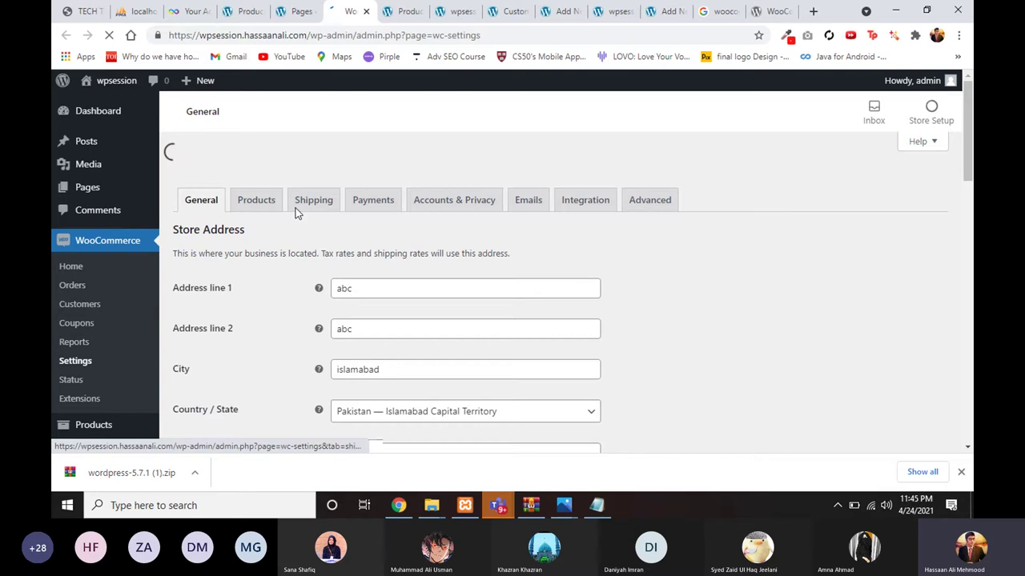
left_click(305, 206)
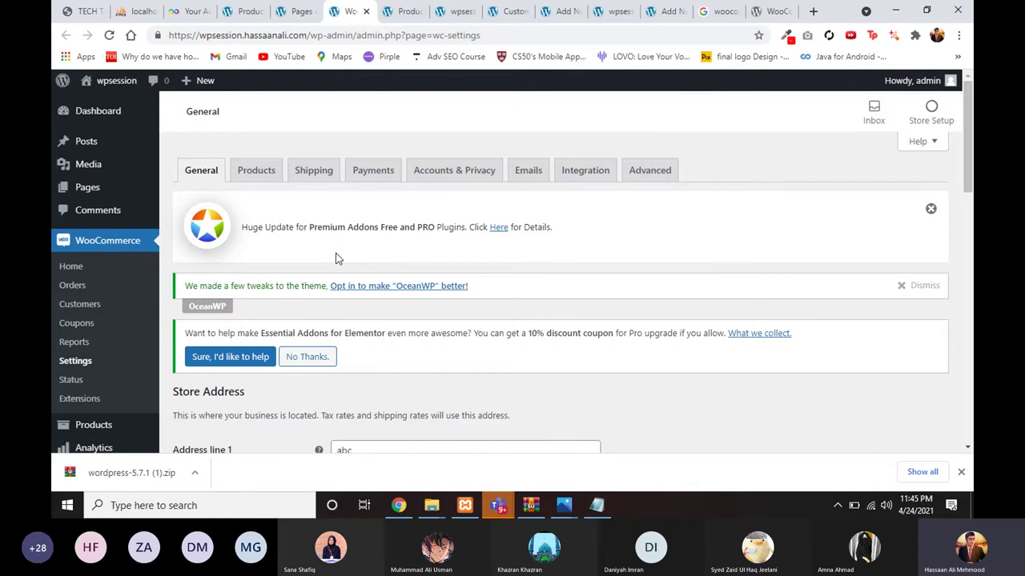
scroll(336, 259, "down", 1)
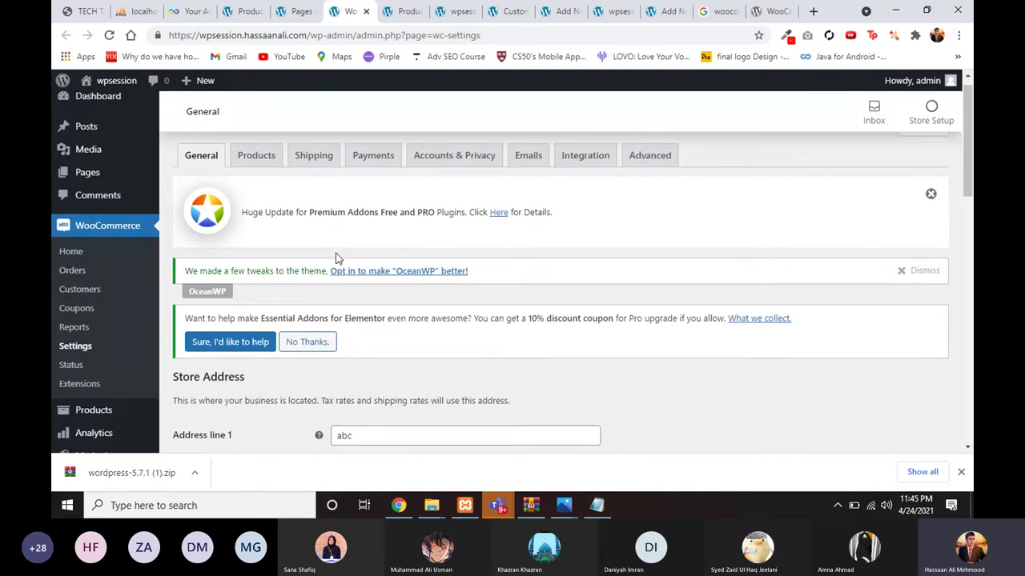
scroll(335, 272, "down", 2)
scroll(324, 203, "up", 2)
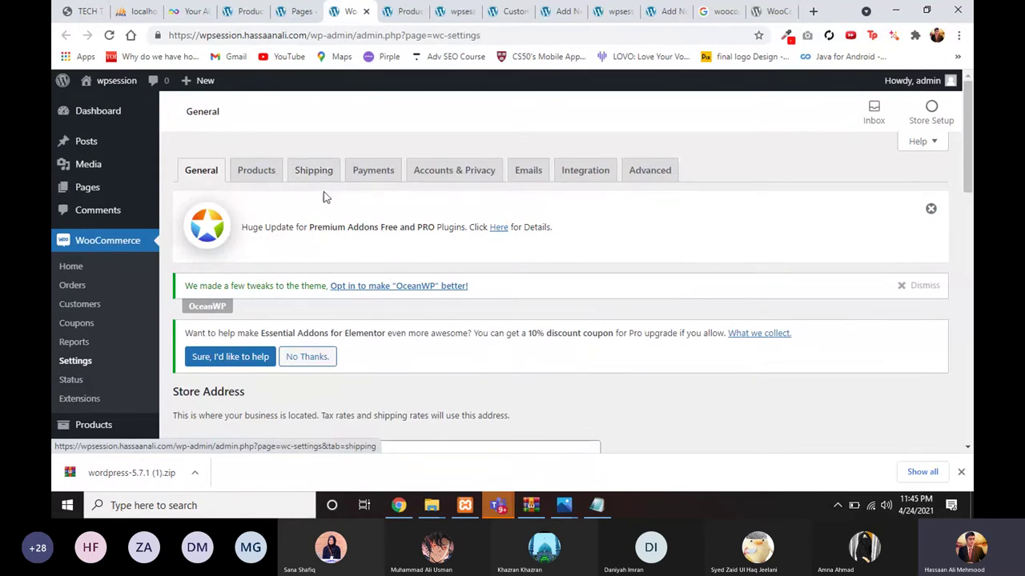
scroll(323, 192, "down", 1)
scroll(302, 249, "up", 1)
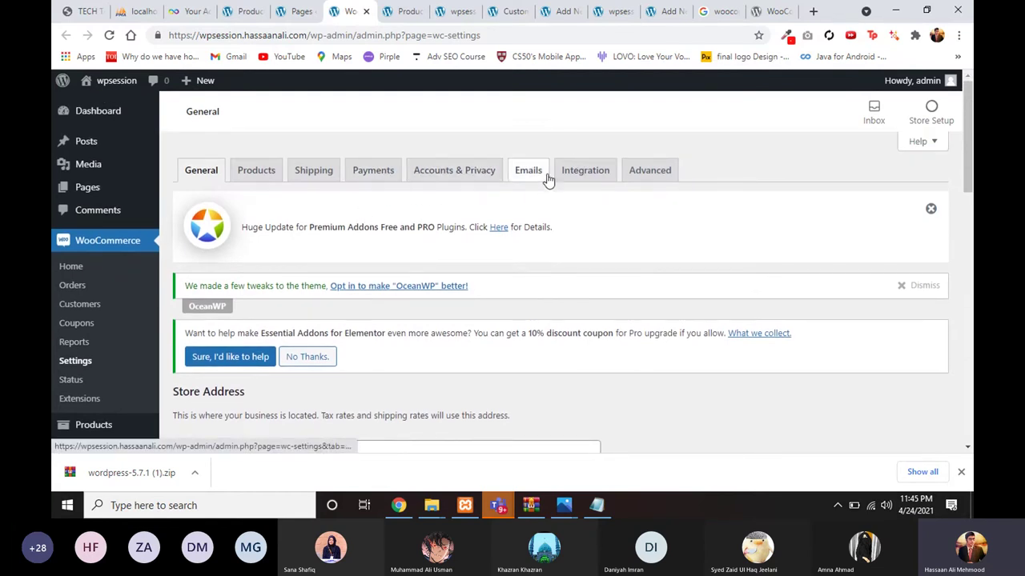
scroll(199, 270, "down", 3)
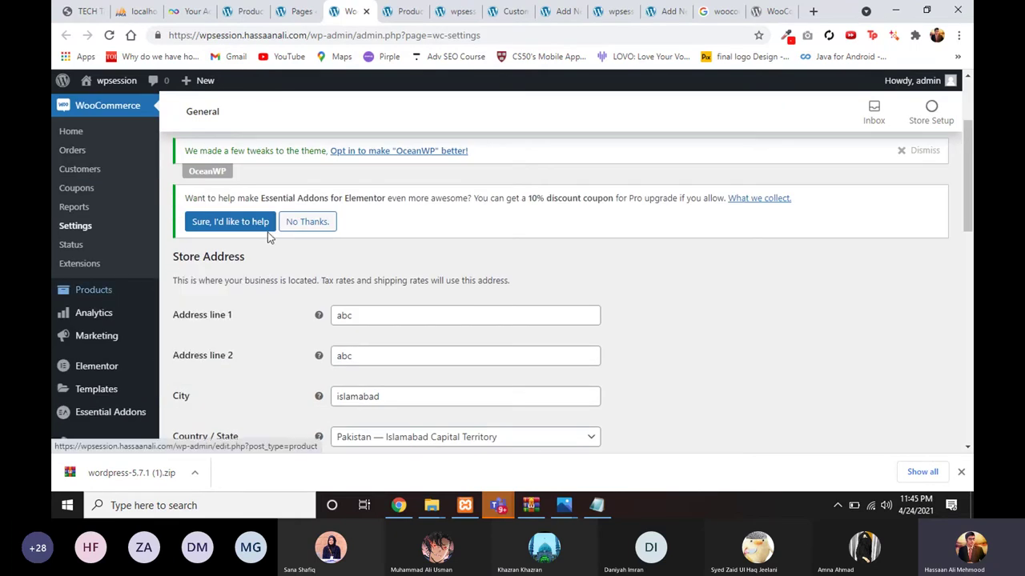
scroll(125, 305, "up", 1)
mouse_move(84, 352)
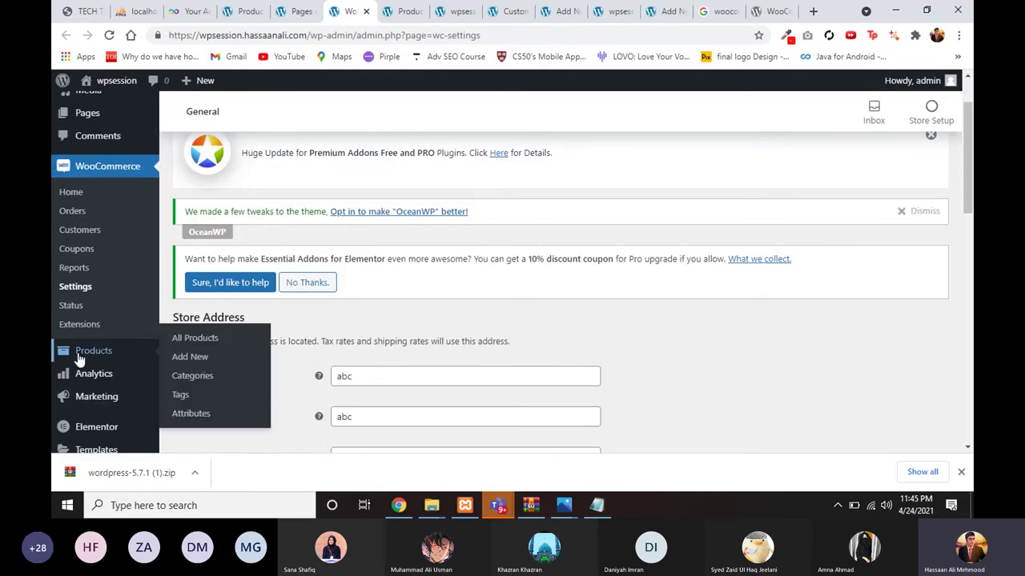
Step: Open Products > Add New in a new browser tab and look over the empty product form
right_click(187, 357)
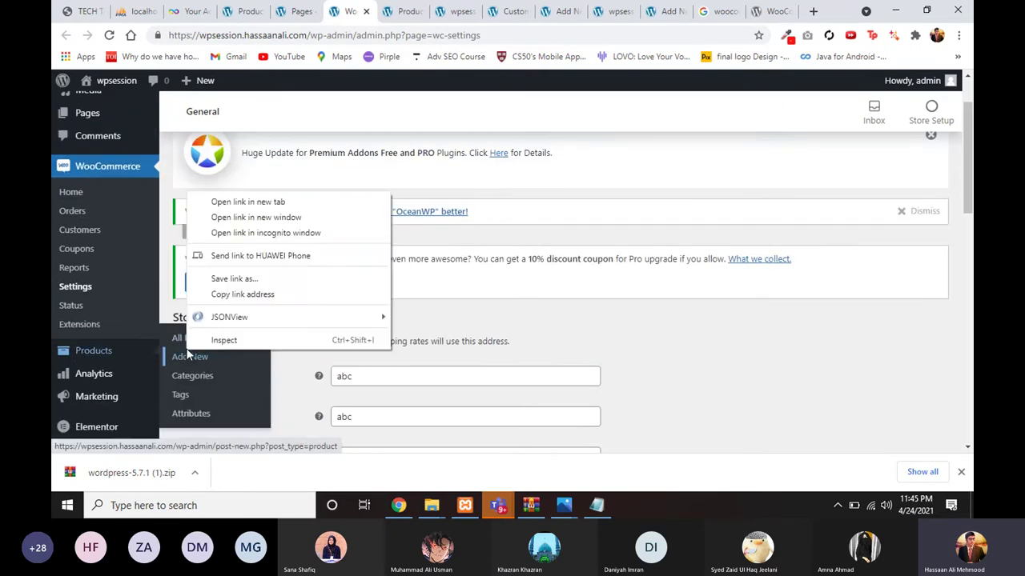
left_click(220, 201)
left_click(373, 11)
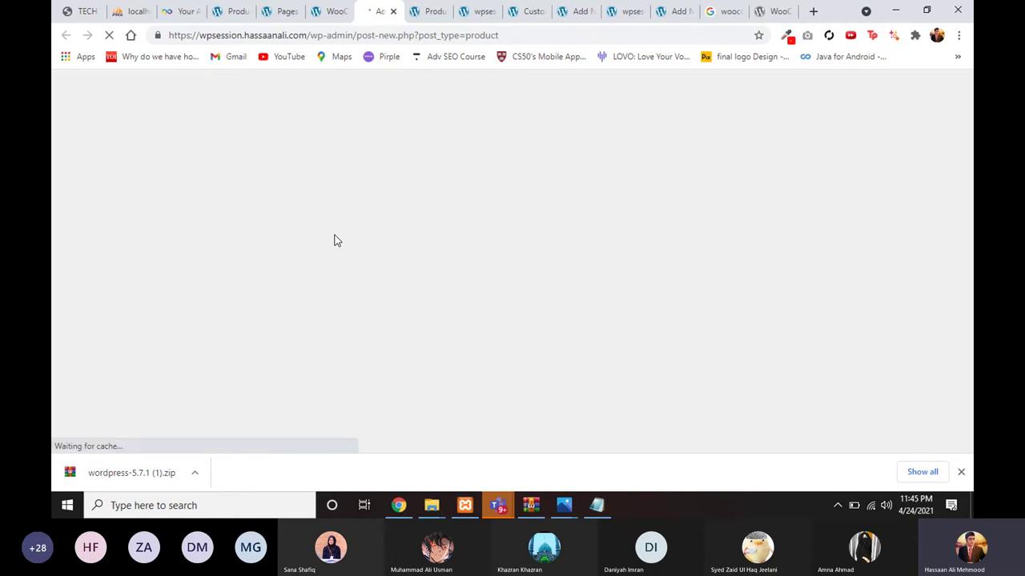
scroll(417, 230, "down", 1)
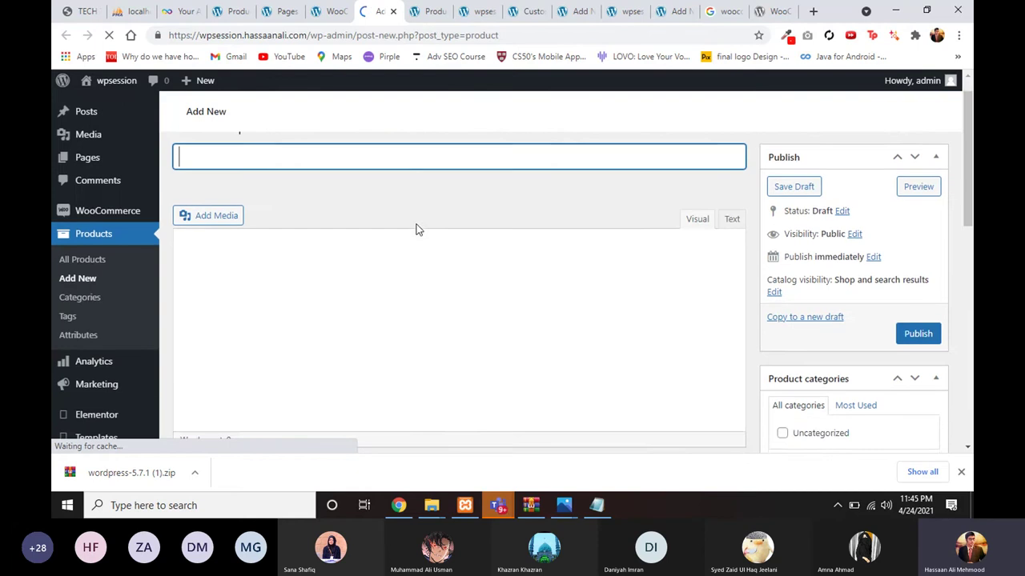
scroll(417, 229, "down", 3)
scroll(416, 230, "up", 3)
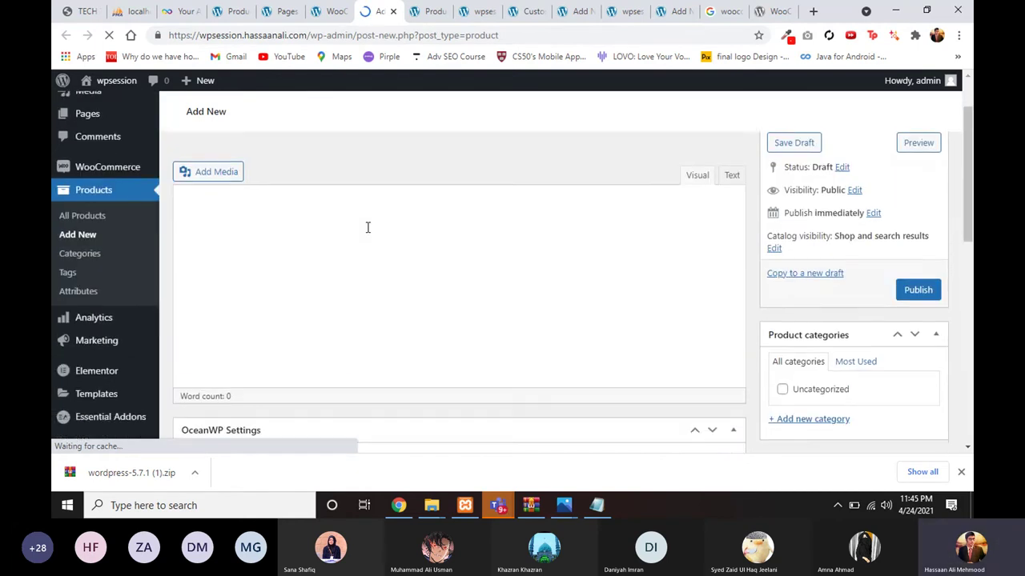
Step: Switch to the storefront Shop page listing the sample products
left_click_drag(284, 12, 316, 11)
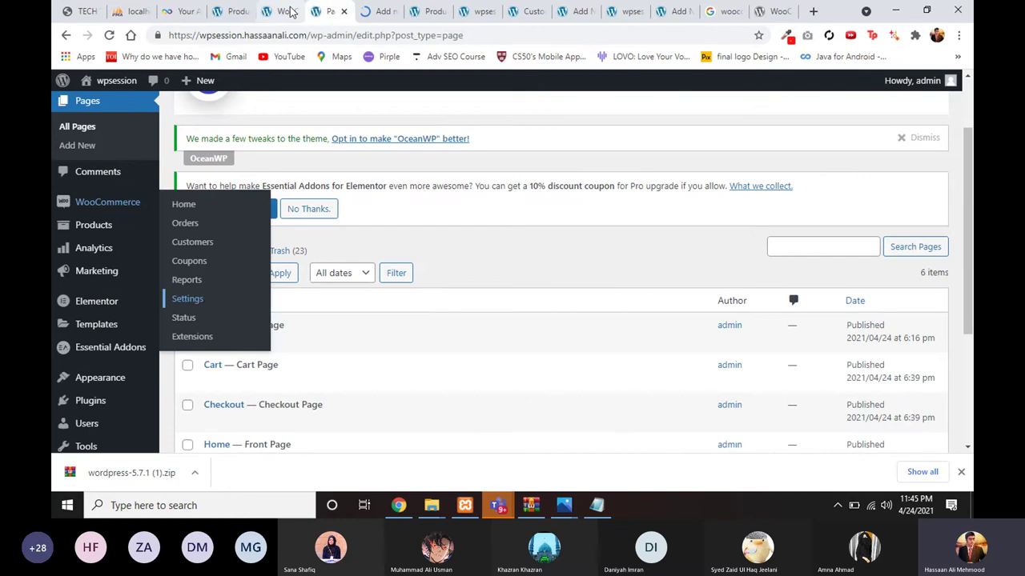
left_click(280, 11)
left_click(224, 12)
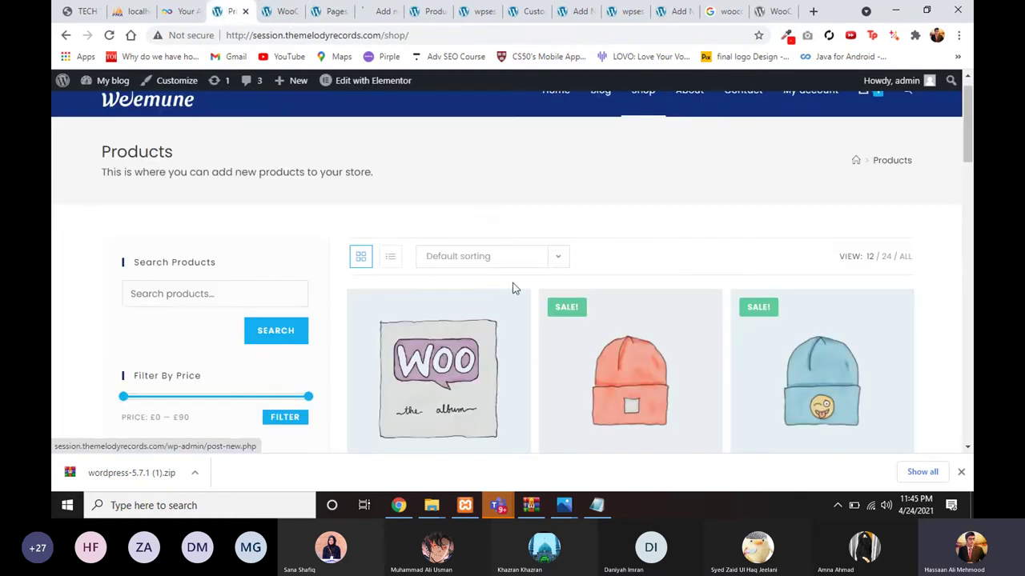
Step: Open the £15 Album product page and highlight its short description, SKU and category
left_click(489, 352)
scroll(490, 352, "down", 1)
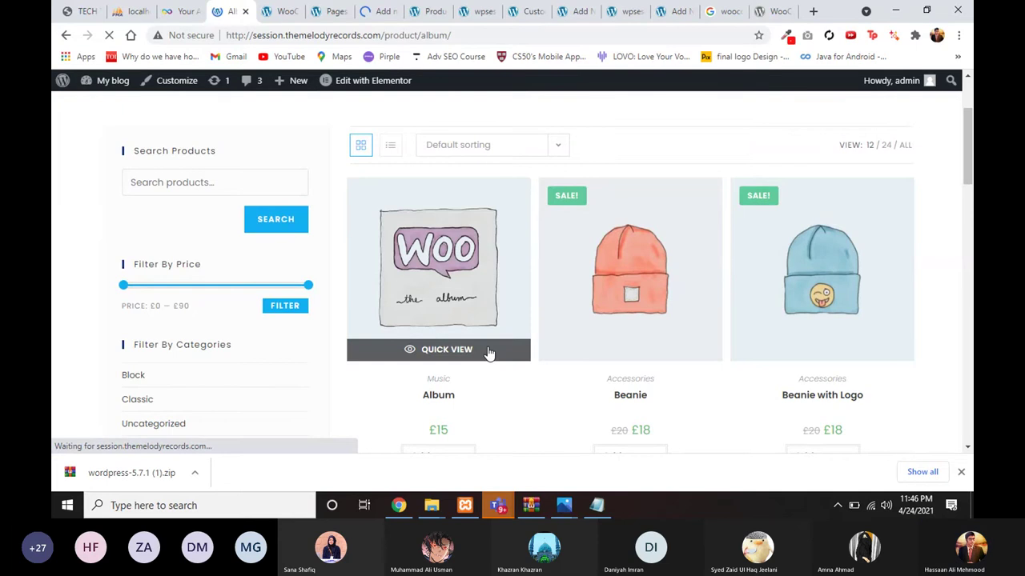
left_click(380, 11)
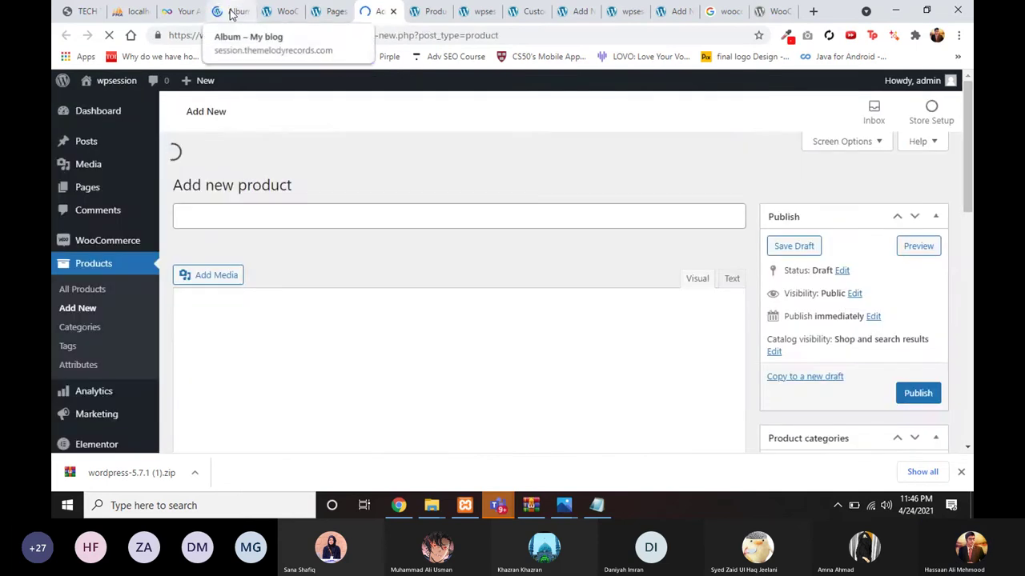
left_click(229, 11)
scroll(481, 179, "down", 1)
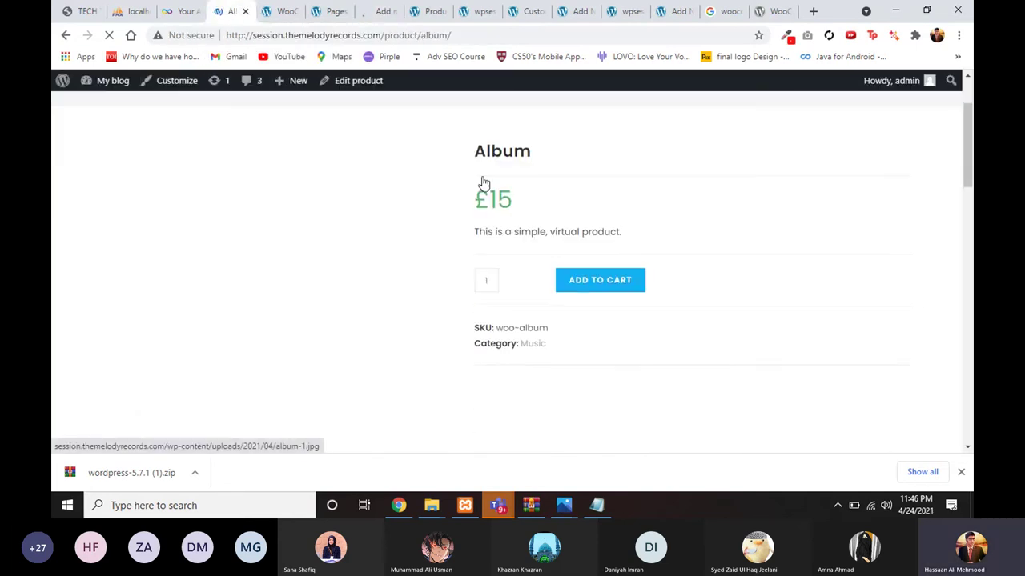
left_click_drag(475, 214, 686, 235)
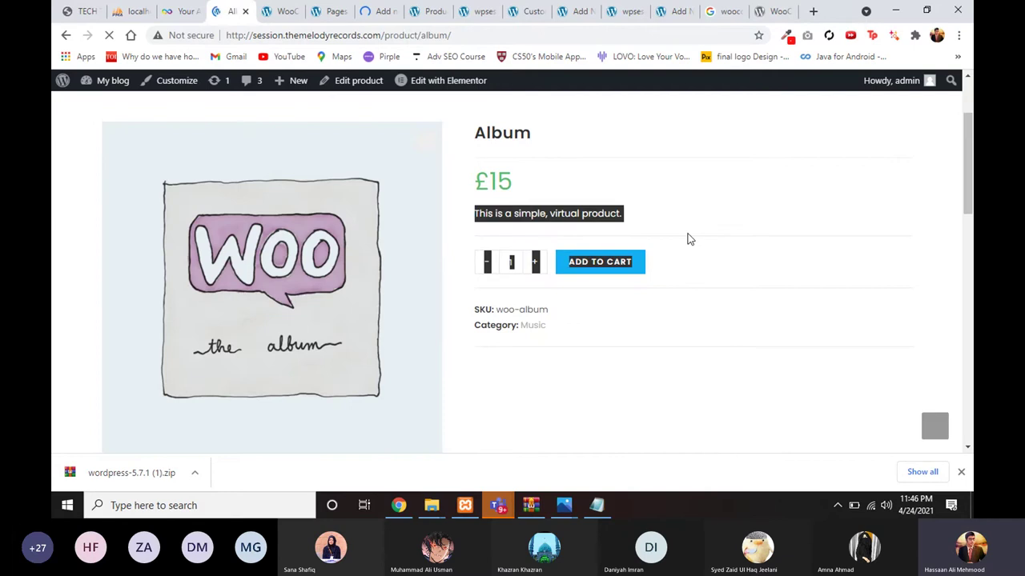
left_click_drag(558, 334, 485, 311)
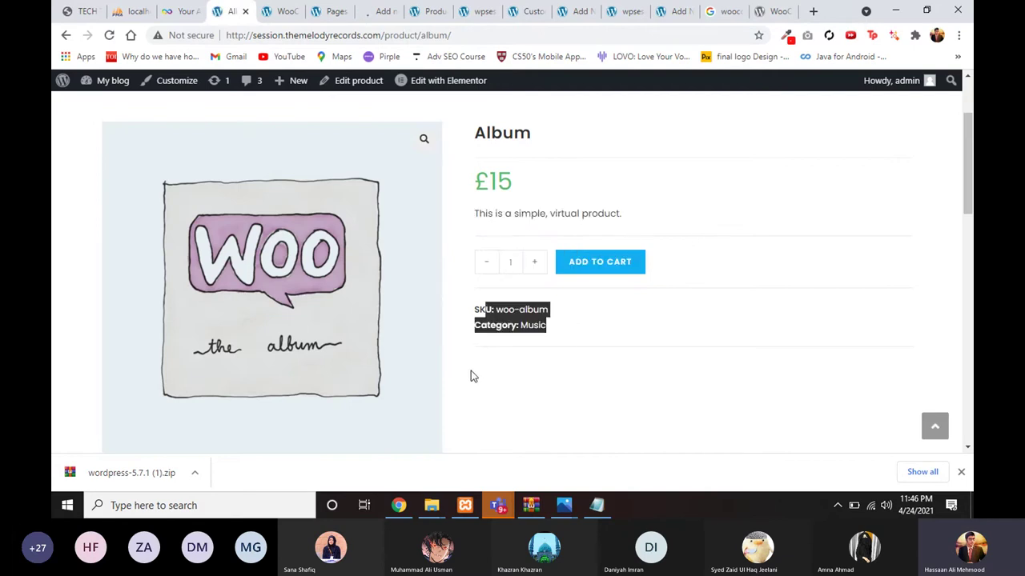
Step: Read the Album's long description, then go back to the new product form
scroll(473, 378, "down", 4)
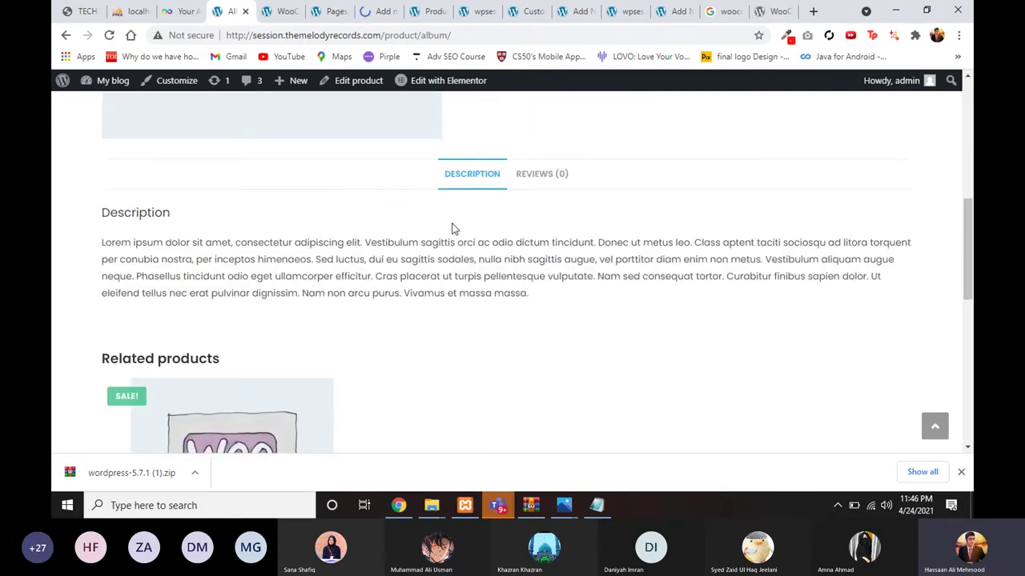
left_click_drag(549, 307, 293, 271)
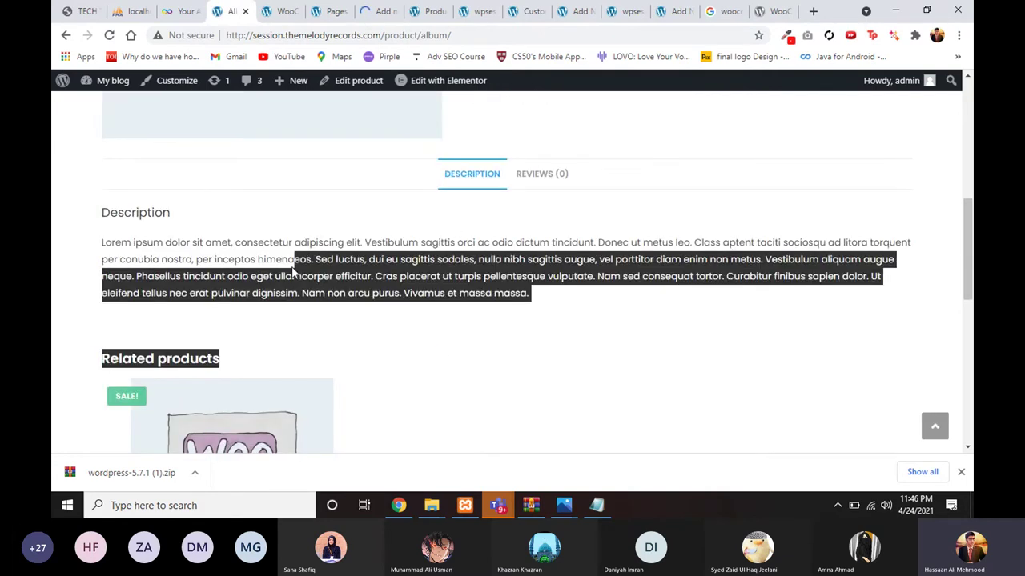
left_click(179, 274)
scroll(453, 270, "down", 3)
scroll(454, 270, "up", 5)
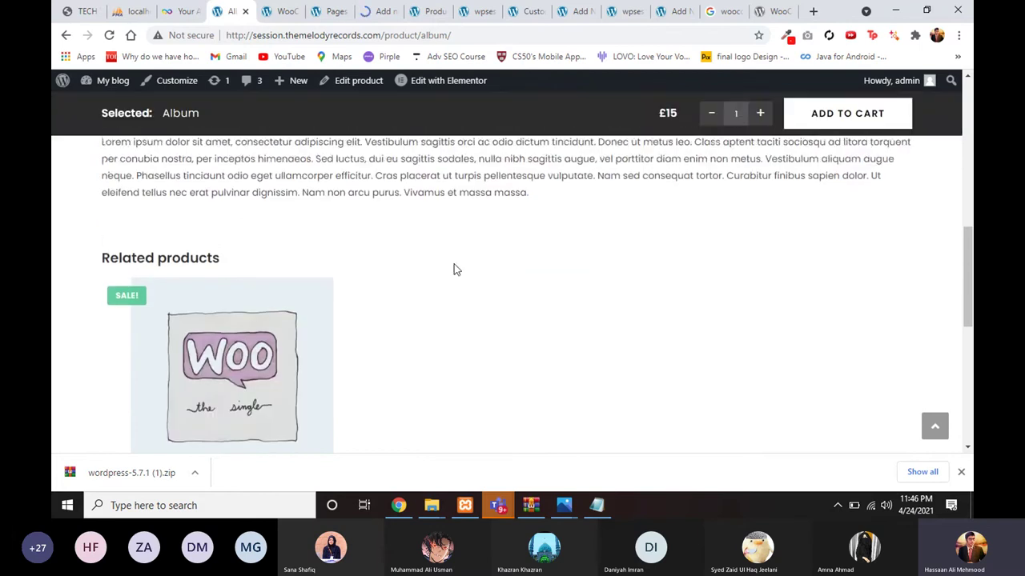
left_click(376, 17)
scroll(366, 158, "down", 1)
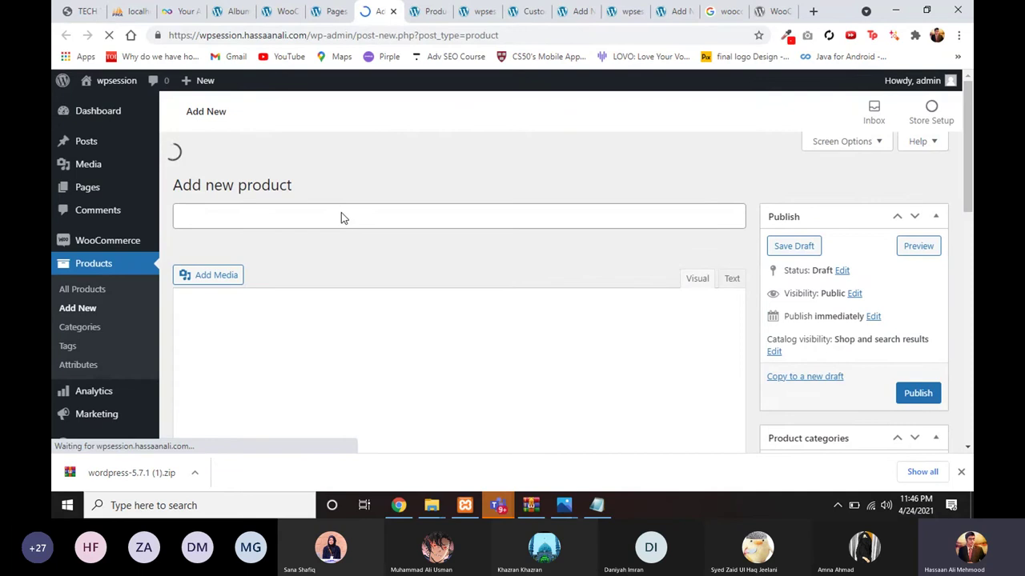
Step: Title the new product 'Abc'
type("A")
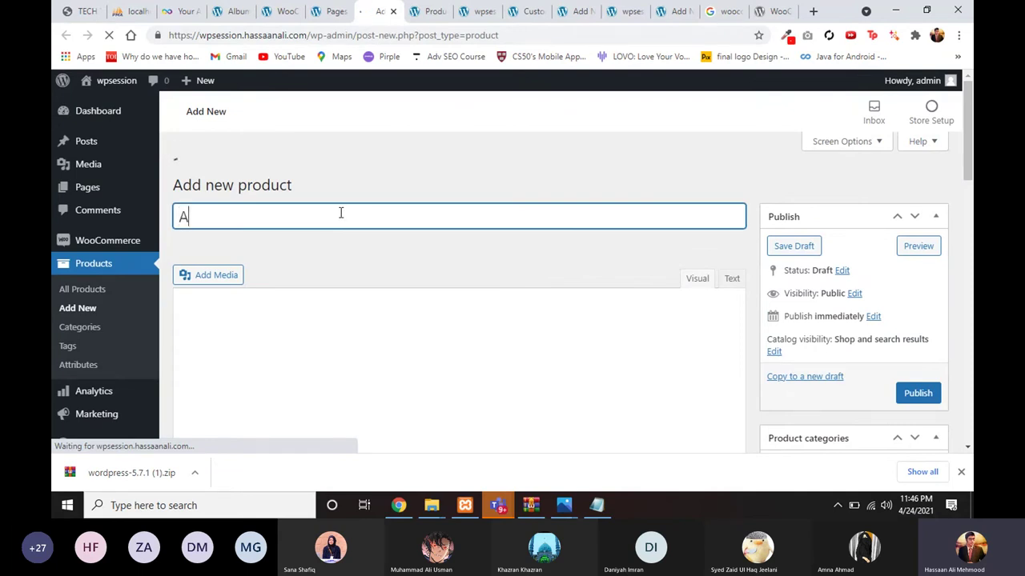
type("bc")
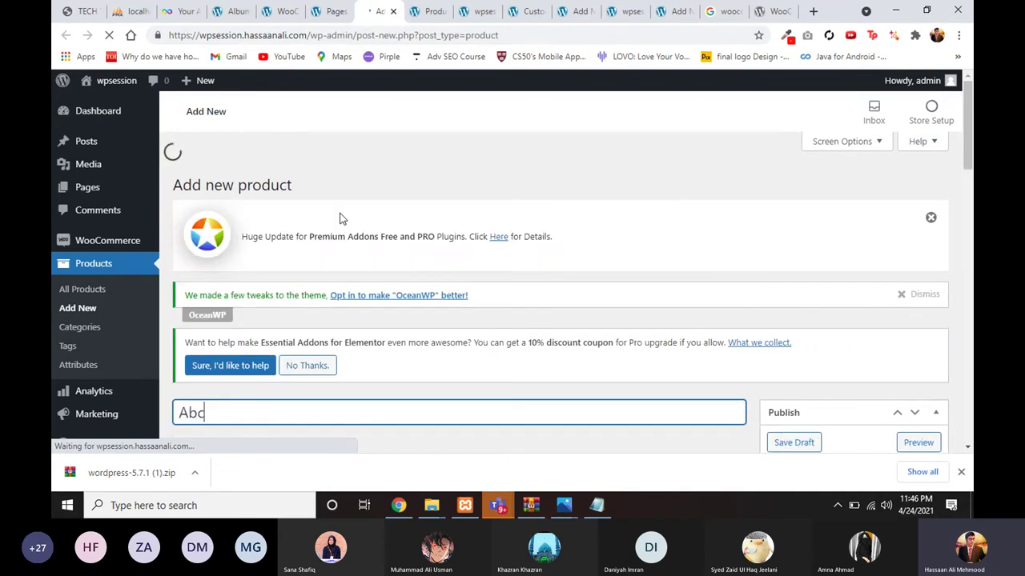
scroll(350, 302, "down", 4)
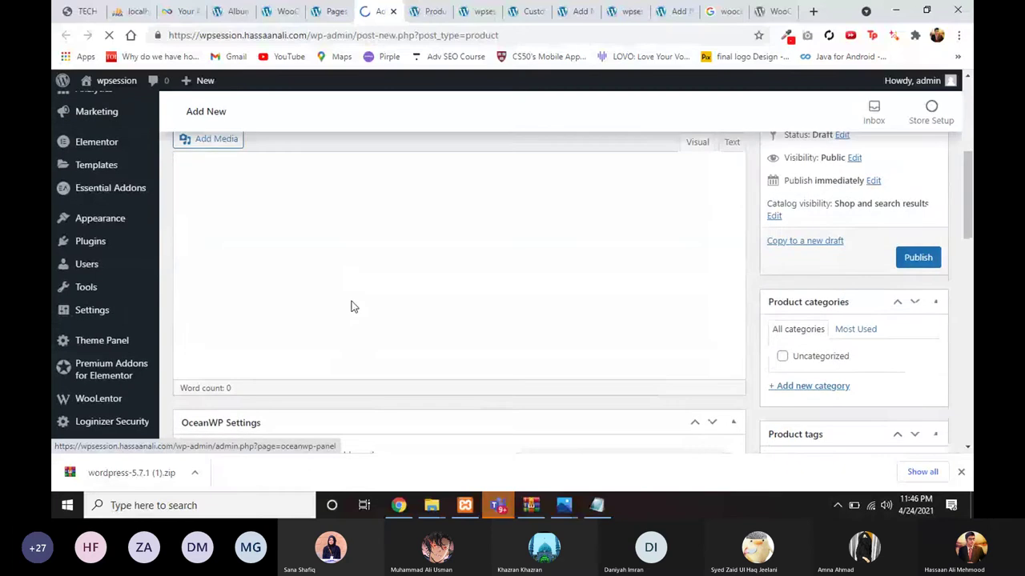
scroll(350, 302, "up", 1)
scroll(351, 301, "up", 2)
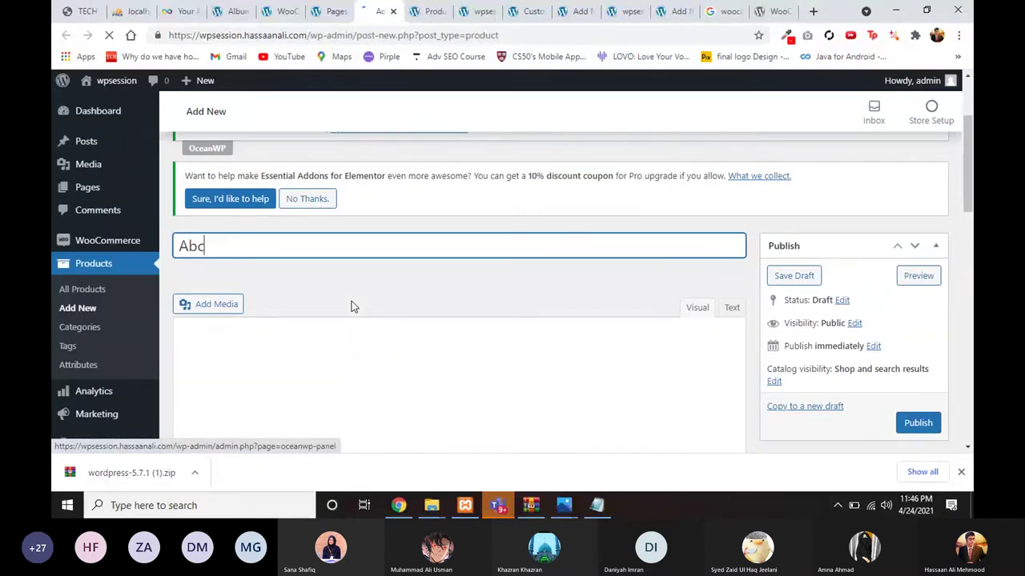
scroll(400, 342, "down", 1)
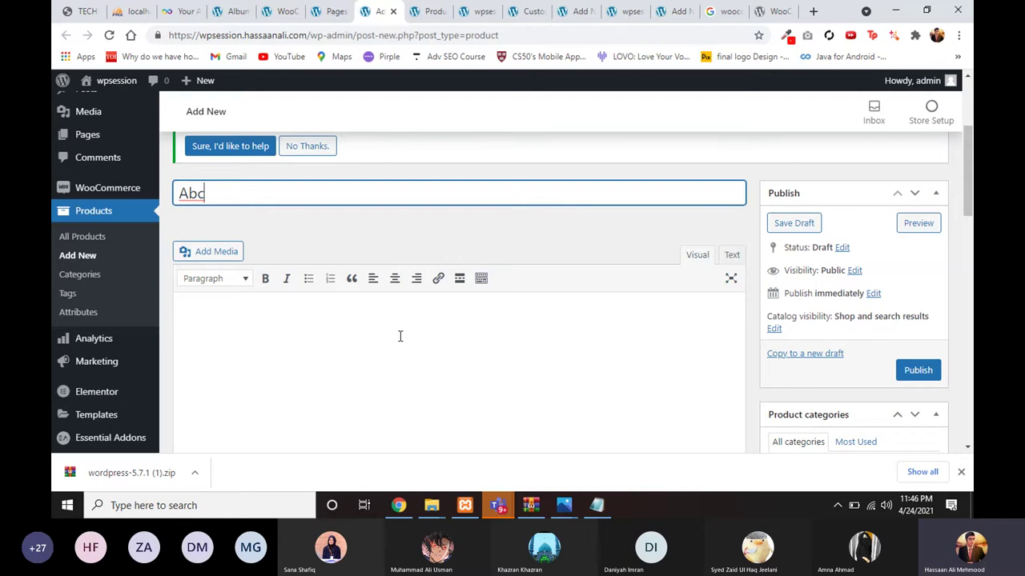
scroll(404, 329, "down", 2)
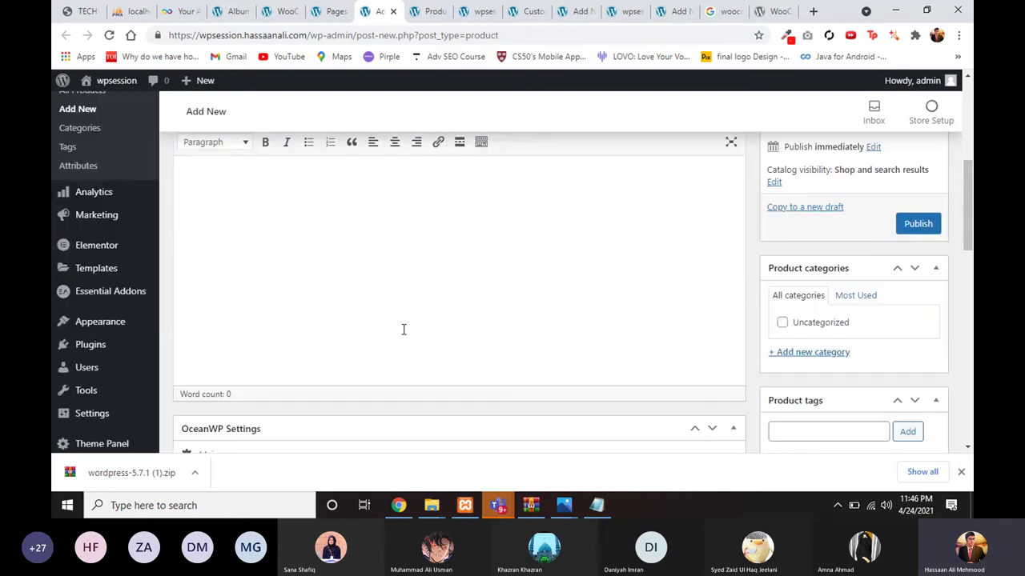
scroll(404, 329, "down", 12)
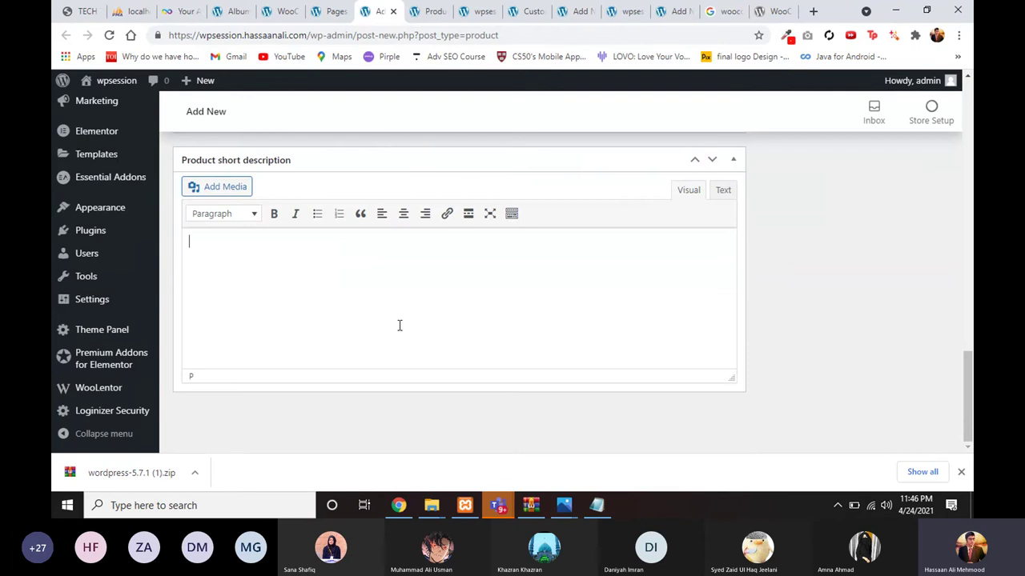
scroll(400, 325, "up", 14)
scroll(371, 397, "down", 1)
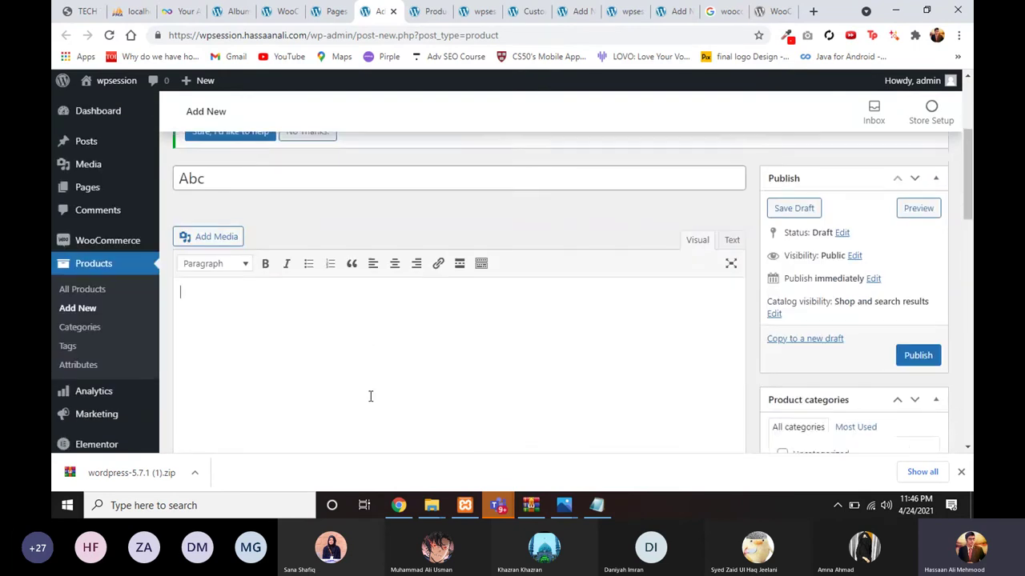
scroll(348, 318, "down", 1)
scroll(318, 302, "down", 1)
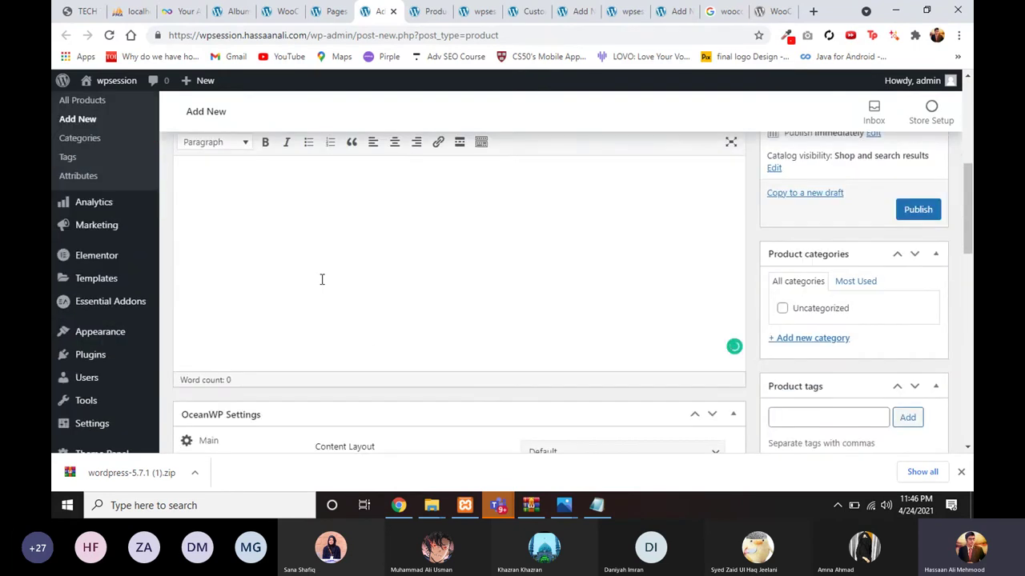
scroll(332, 313, "down", 2)
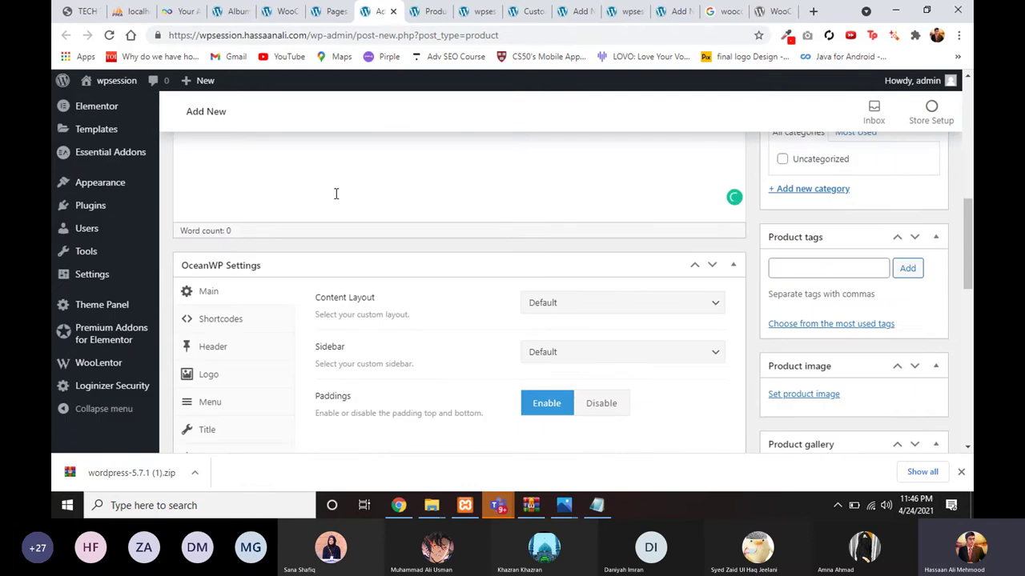
Step: Select the Album product's Lorem ipsum description paragraph on the storefront tab
left_click(330, 11)
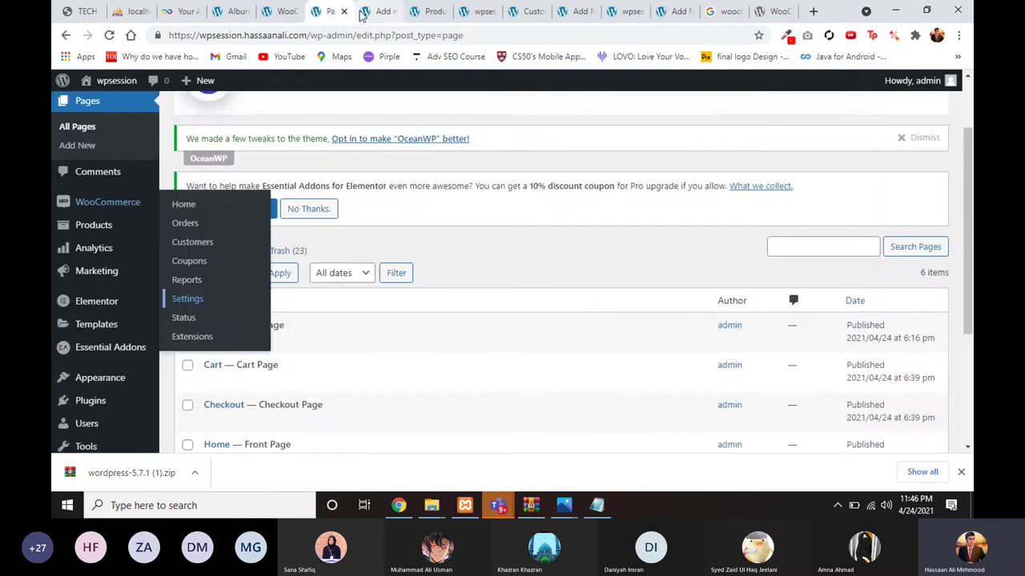
left_click(362, 12)
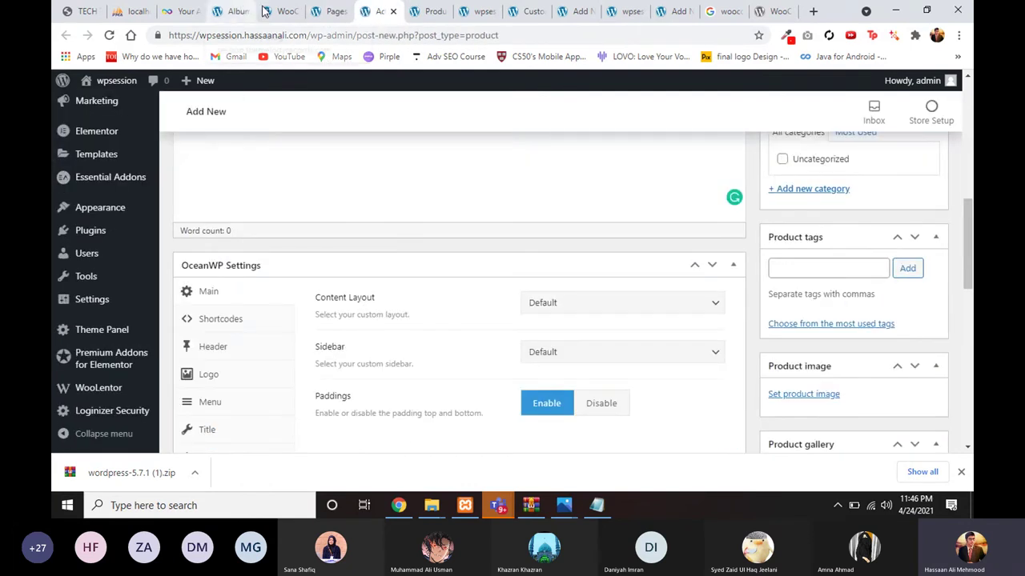
left_click(265, 12)
left_click(233, 11)
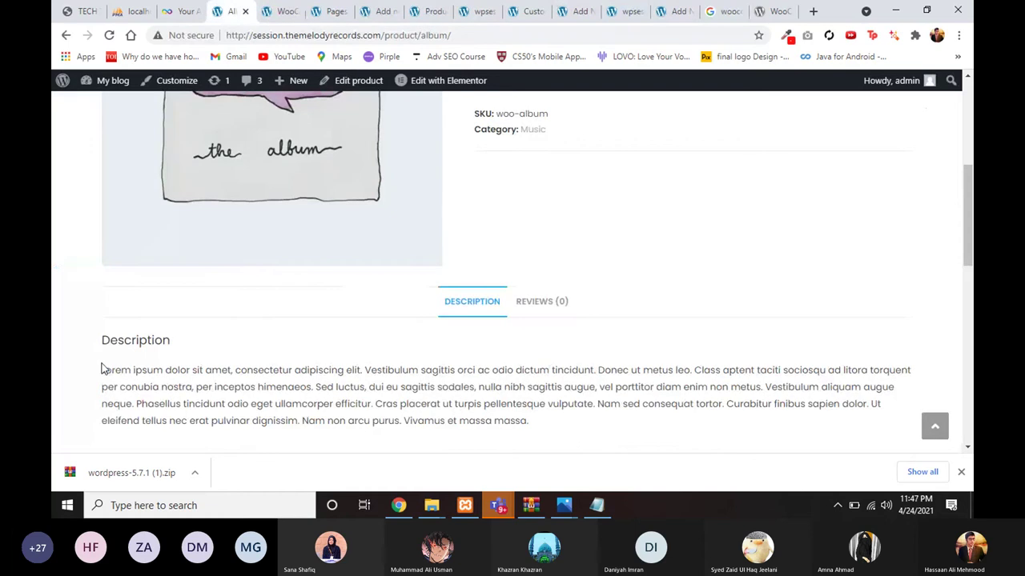
left_click_drag(102, 369, 565, 436)
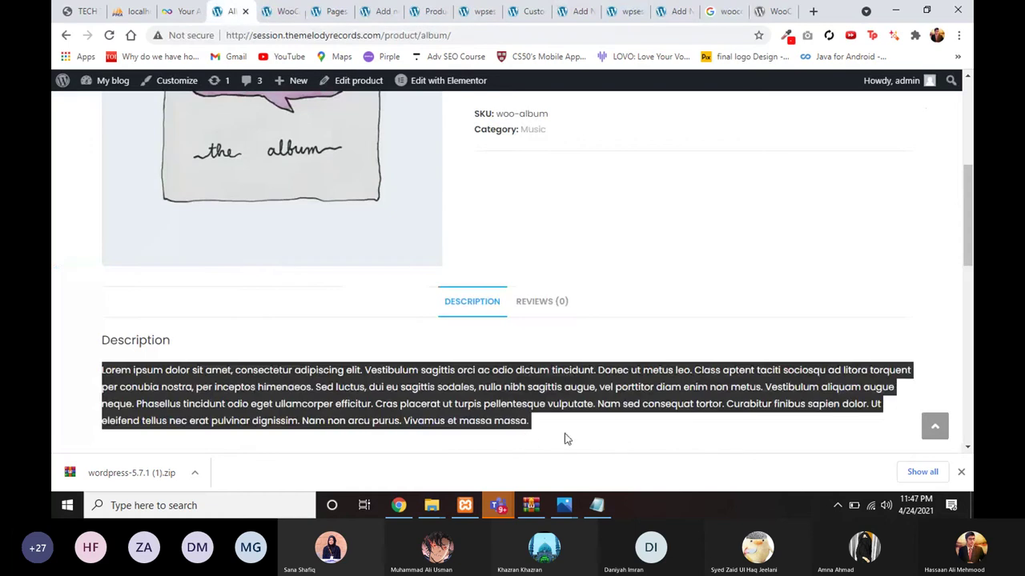
Step: Paste the description into the product editor and delete the stray Related products heading
left_click(429, 11)
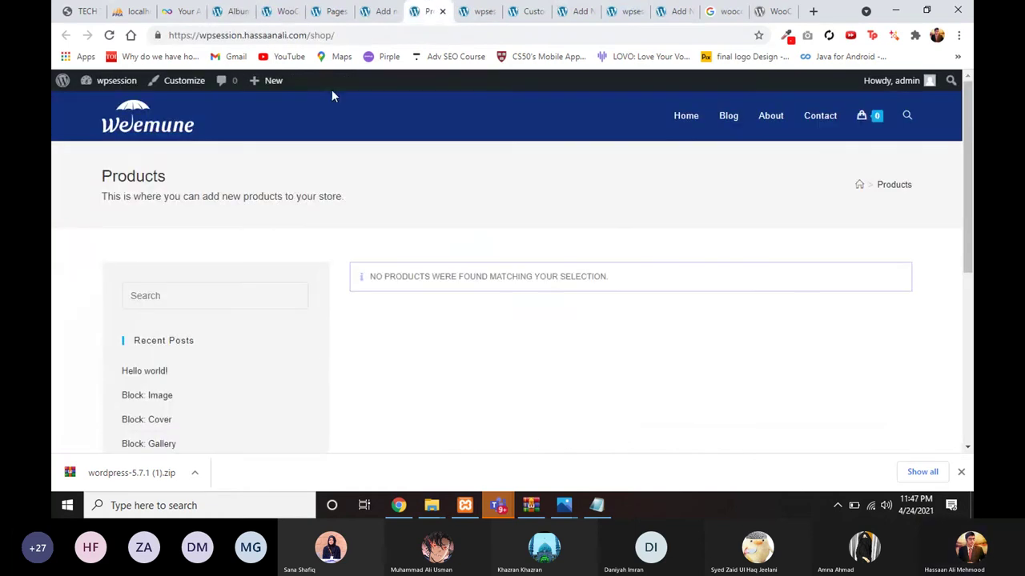
left_click(382, 11)
scroll(356, 217, "up", 10)
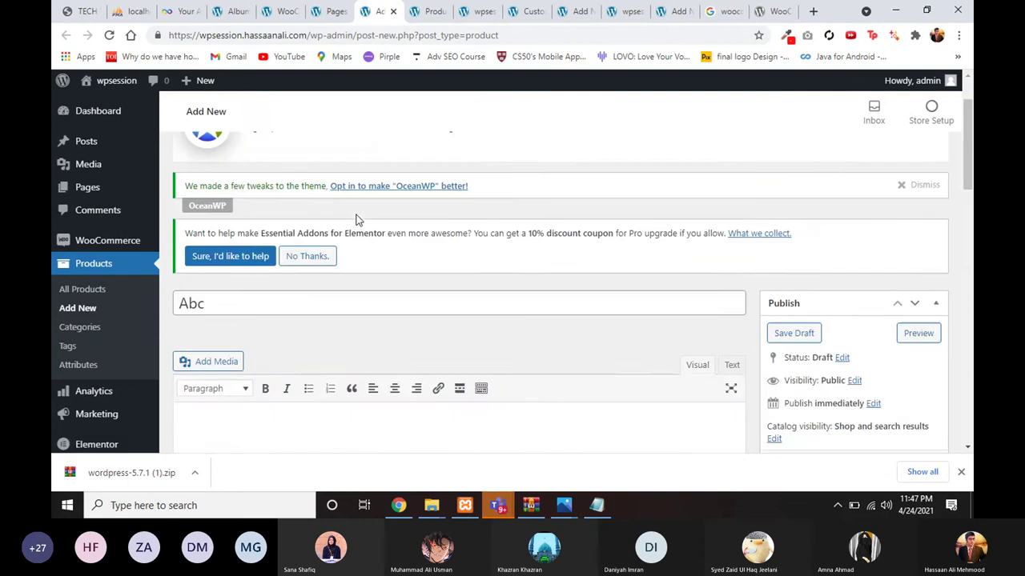
scroll(357, 220, "down", 5)
type("Lorem ipsum dolor sit amet, consectetur adipiscing elit. Vestibulum sagittis orci ac odio dictum tincidunt. Donec ut metus leo. Class aptent taciti sociosqu ad litora torquent per conubia nostra, per inceptos himenaeos. Sed luctus, dui eu sagittis sodales, nulla nibh sagittis augue, vel porttitor diam enim non metus. Vestibulum aliquam augue neque. Phasellus tincidunt odio eget ullamcorper efficitur. Cras placerat ut turpis pellentesque vulputate. Nam sed consequat tortor. Curabitur finibus sapien dolor. Ut eleifend tellus nec erat pulvinar dignissim. Nam non arcu purus Vivamus et massa massa. Related products")
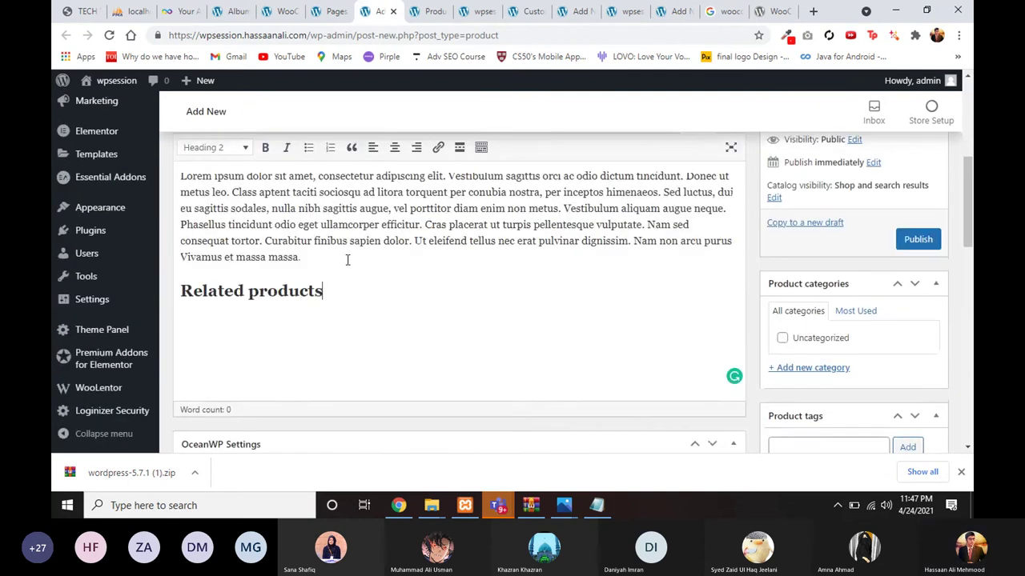
left_click_drag(329, 280, 176, 275)
key("BackSpace")
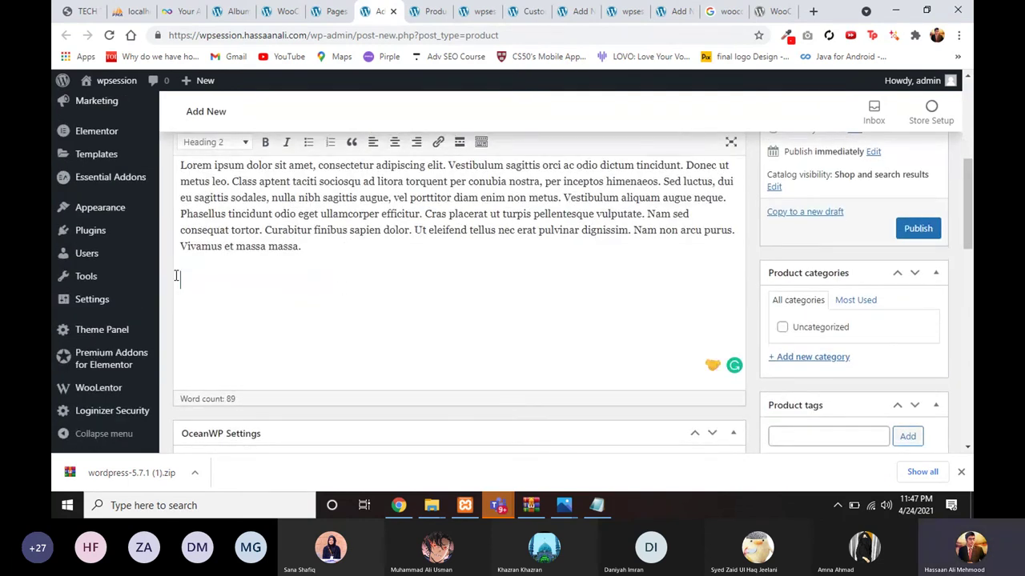
scroll(287, 317, "down", 3)
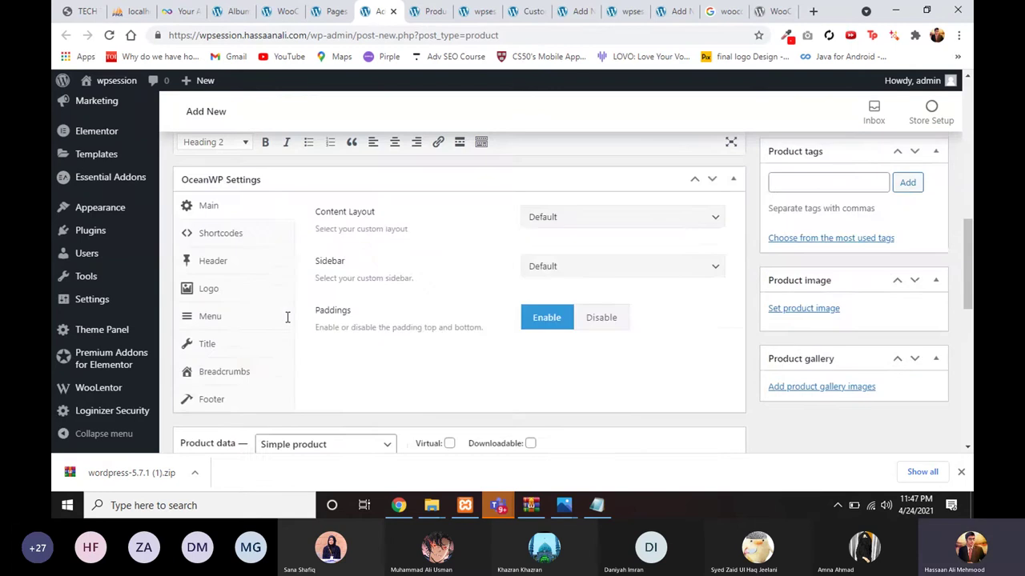
scroll(288, 317, "down", 4)
Step: Enter a regular price of 100, trying a sale price of 50 then clearing it
left_click(413, 183)
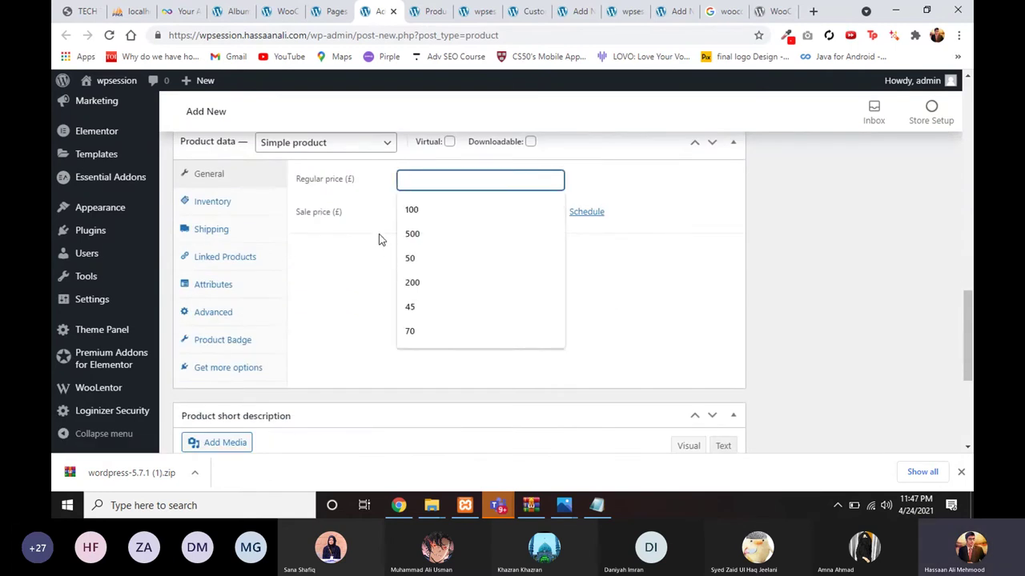
left_click(415, 209)
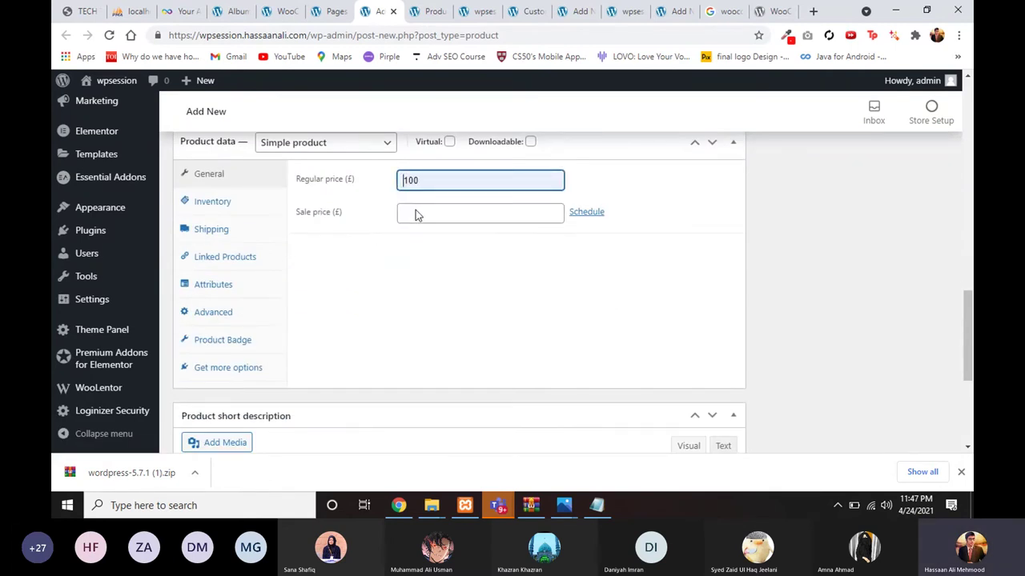
scroll(427, 236, "up", 1)
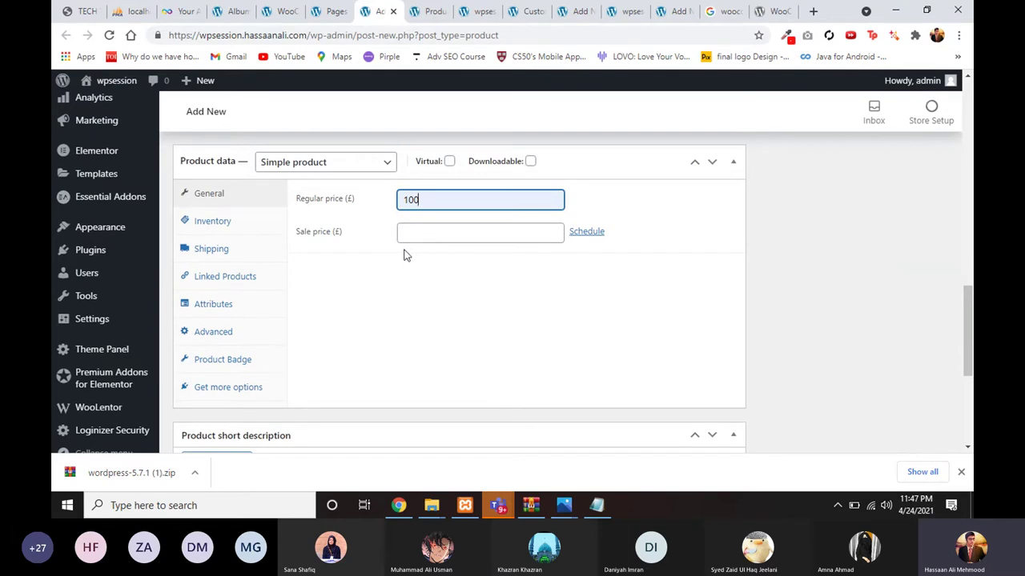
scroll(404, 255, "up", 1)
left_click(407, 250)
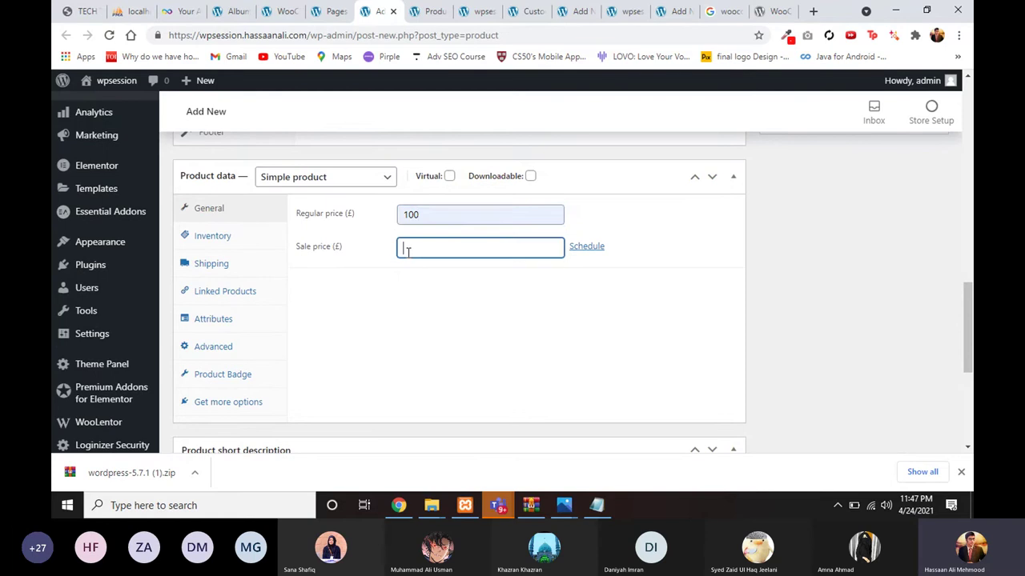
type("50")
key("BackSpace")
Step: Keep the product type set to Simple product
left_click(315, 177)
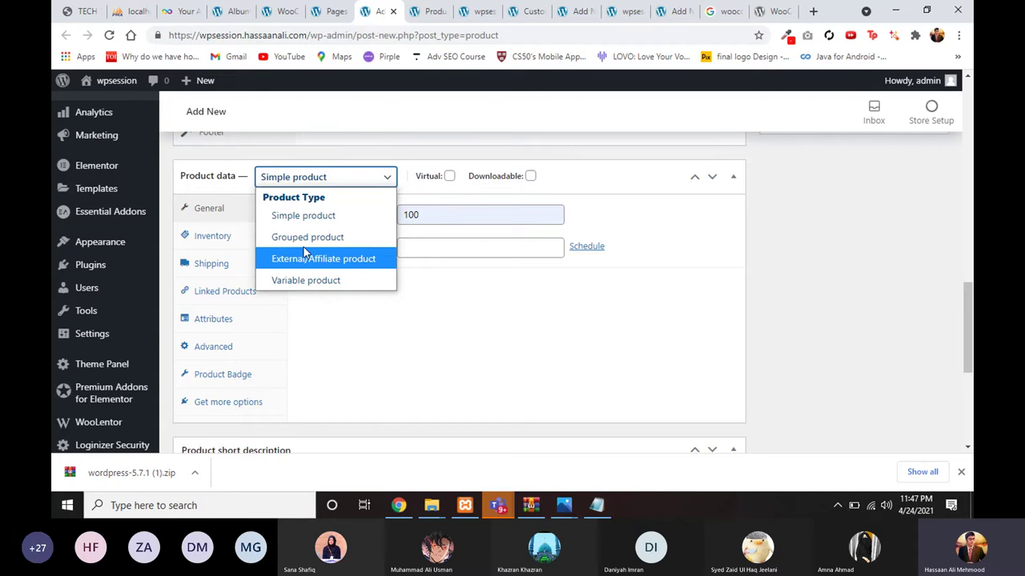
left_click(336, 220)
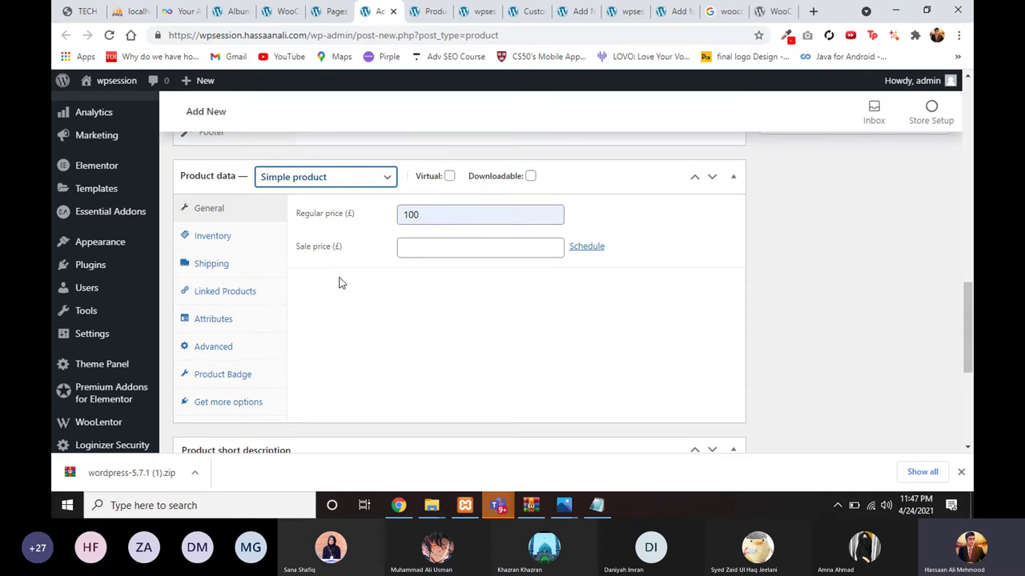
left_click(343, 178)
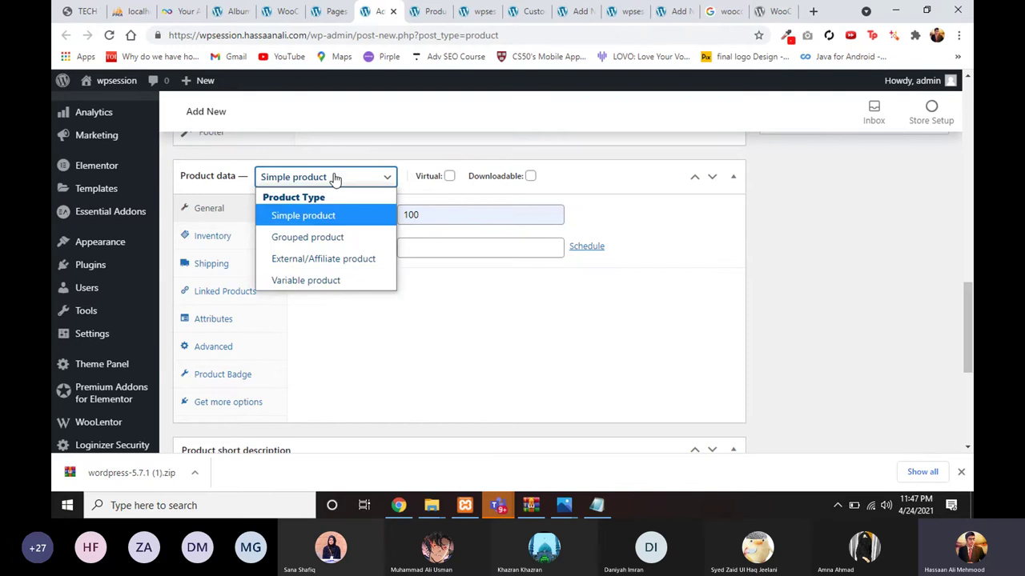
left_click(333, 177)
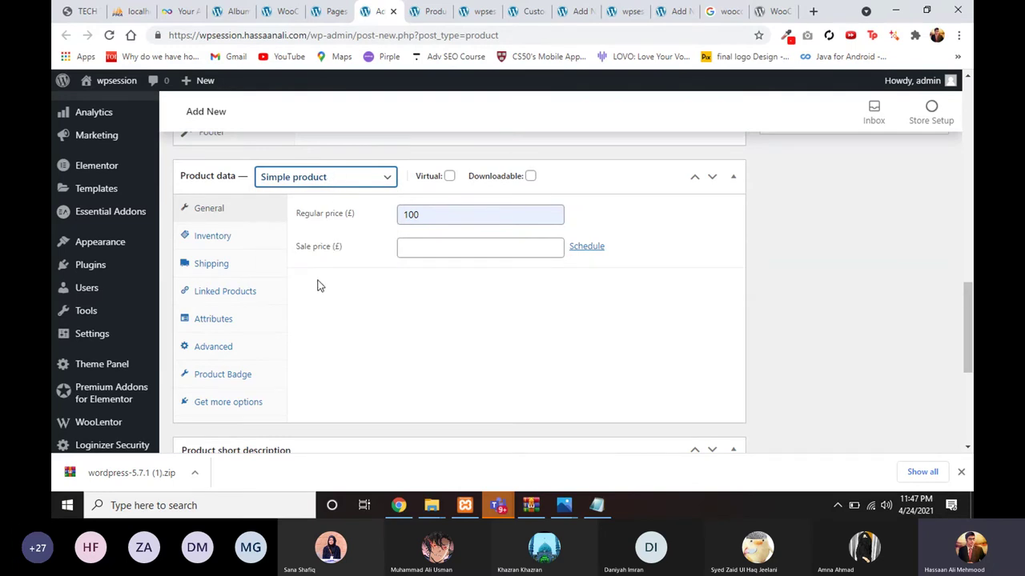
scroll(318, 286, "down", 1)
scroll(312, 240, "up", 2)
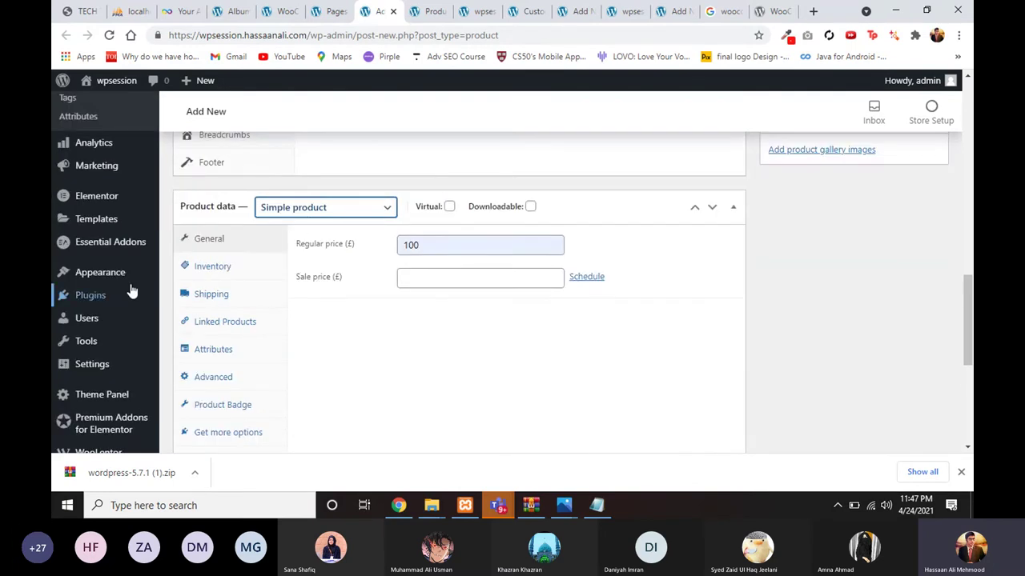
scroll(109, 210, "up", 1)
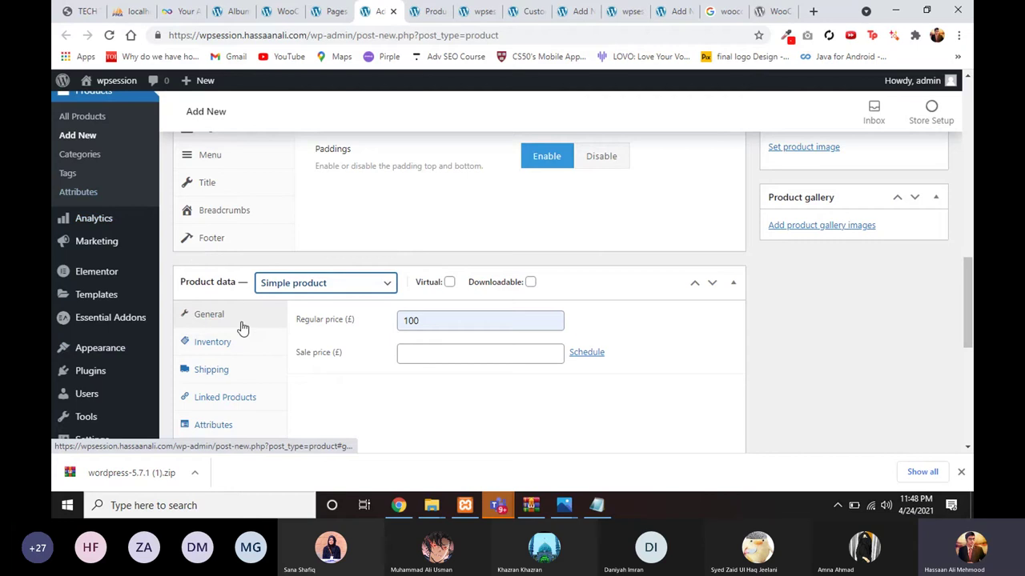
scroll(196, 337, "down", 1)
Step: Look over the Attributes tab, then return to General to confirm the regular price of 100
left_click(207, 351)
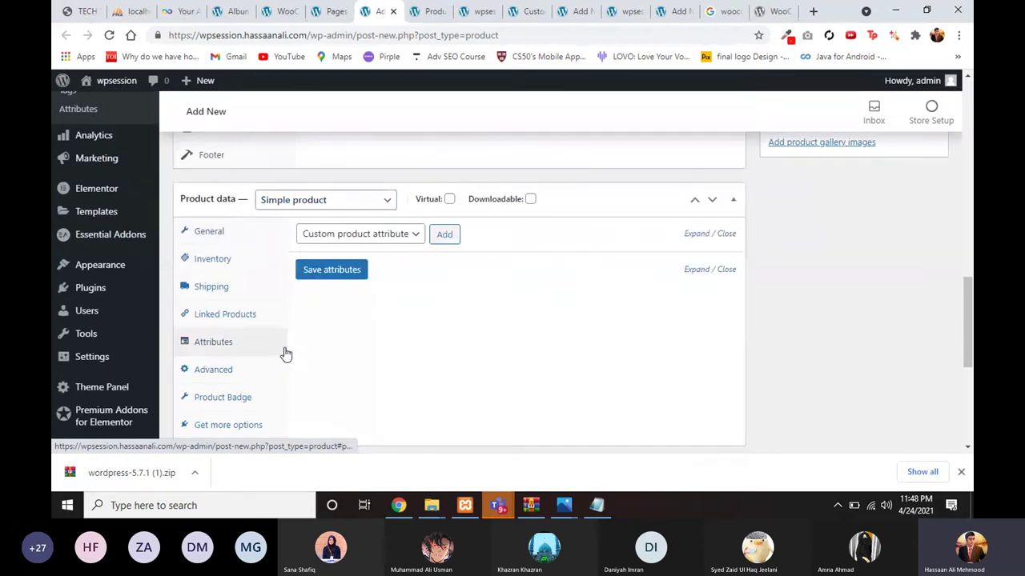
scroll(311, 251, "down", 1)
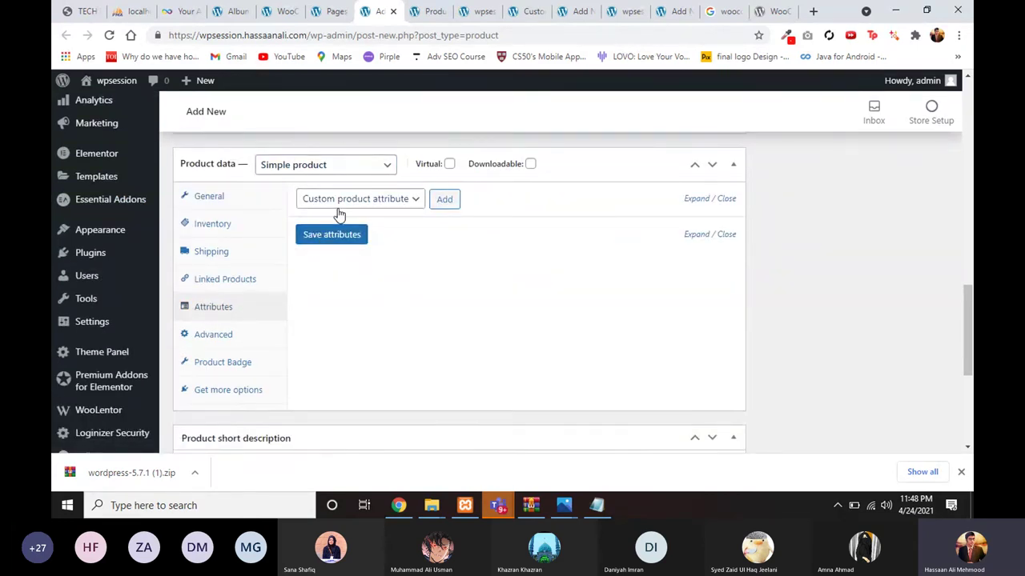
scroll(319, 244, "up", 1)
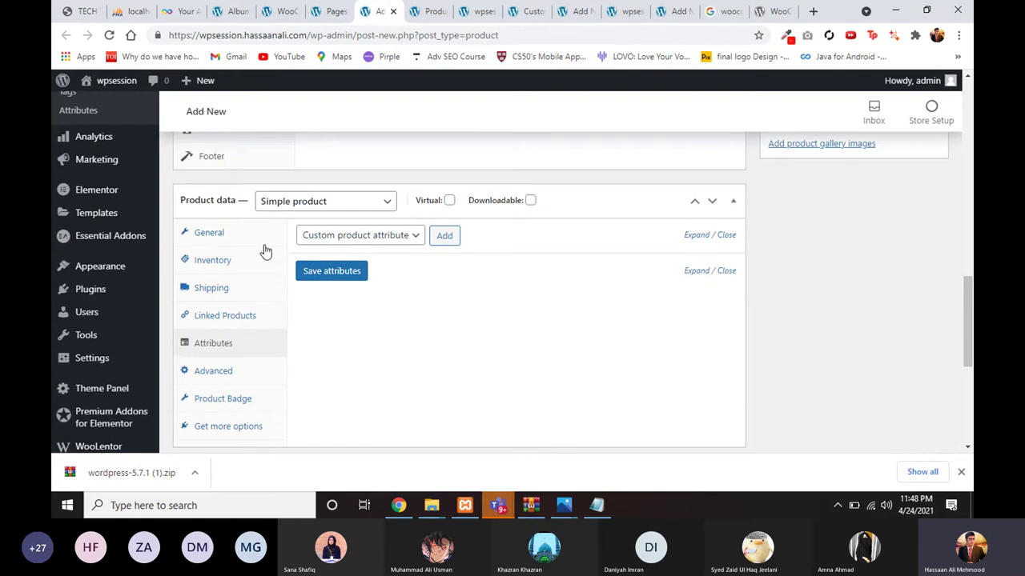
left_click(215, 234)
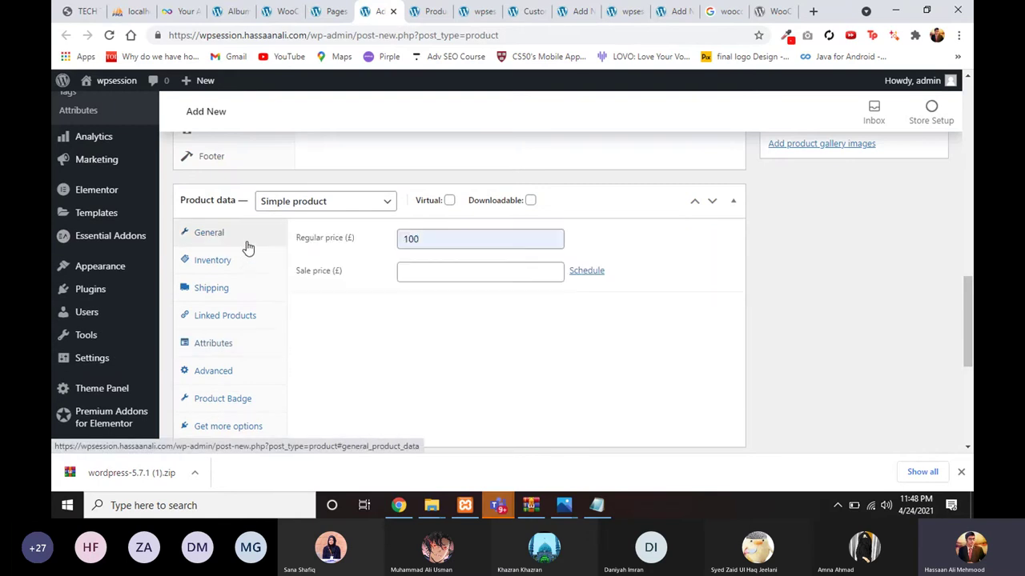
left_click(408, 239)
left_click_drag(423, 239, 385, 264)
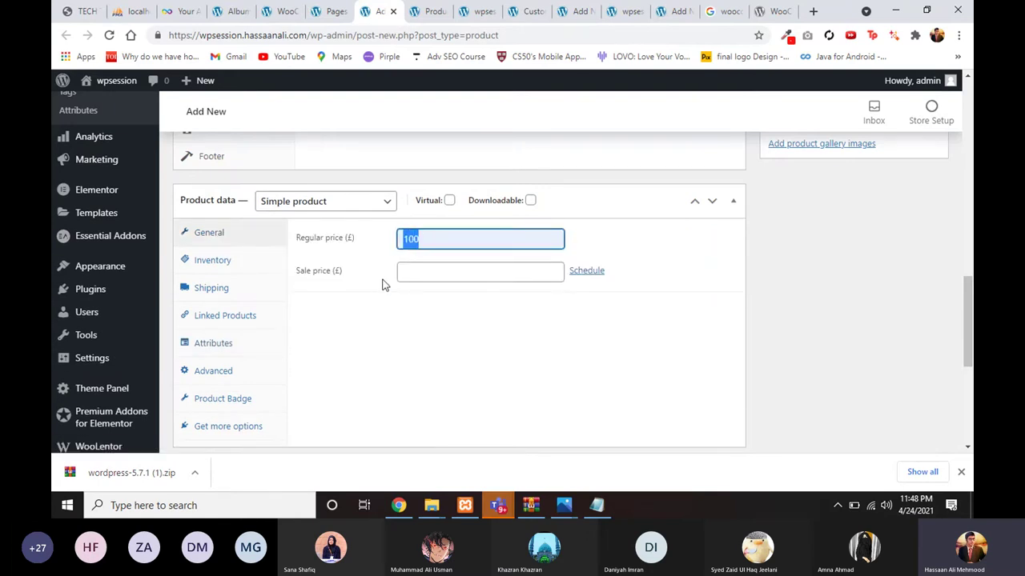
scroll(382, 284, "down", 1)
left_click(380, 267)
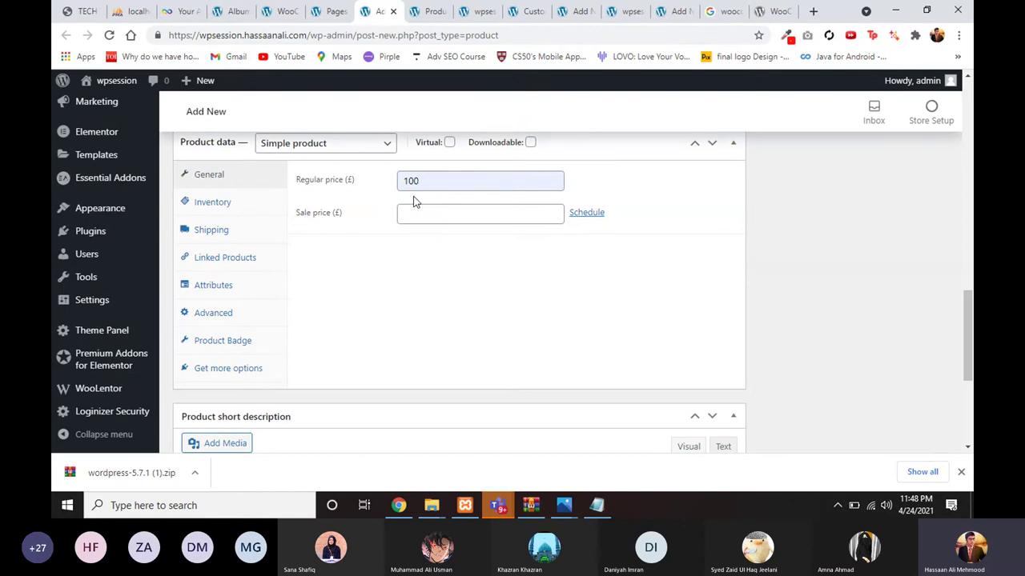
scroll(358, 278, "down", 4)
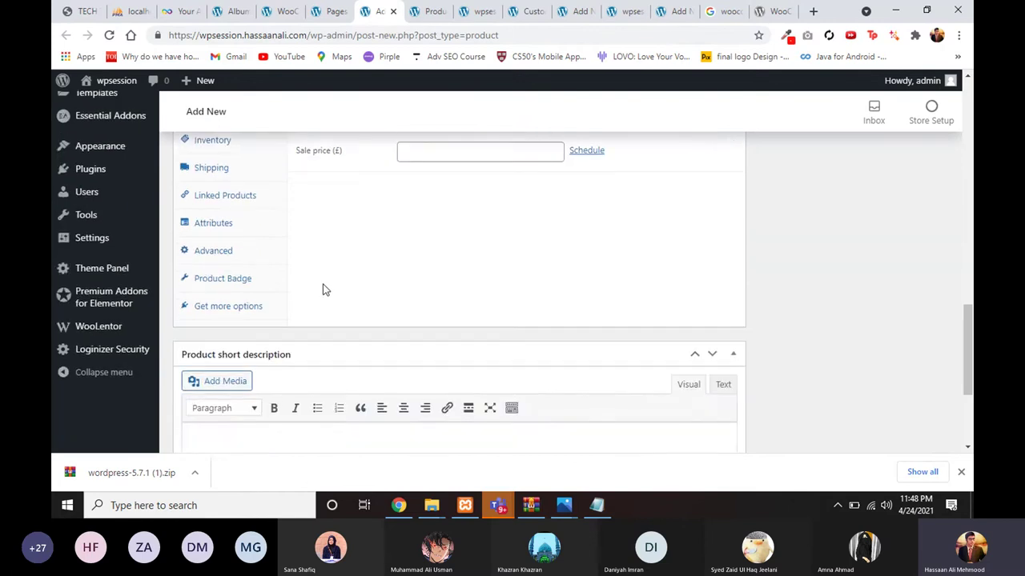
Step: Paste the Lorem ipsum text into the short description and delete the Related products heading
scroll(388, 273, "down", 1)
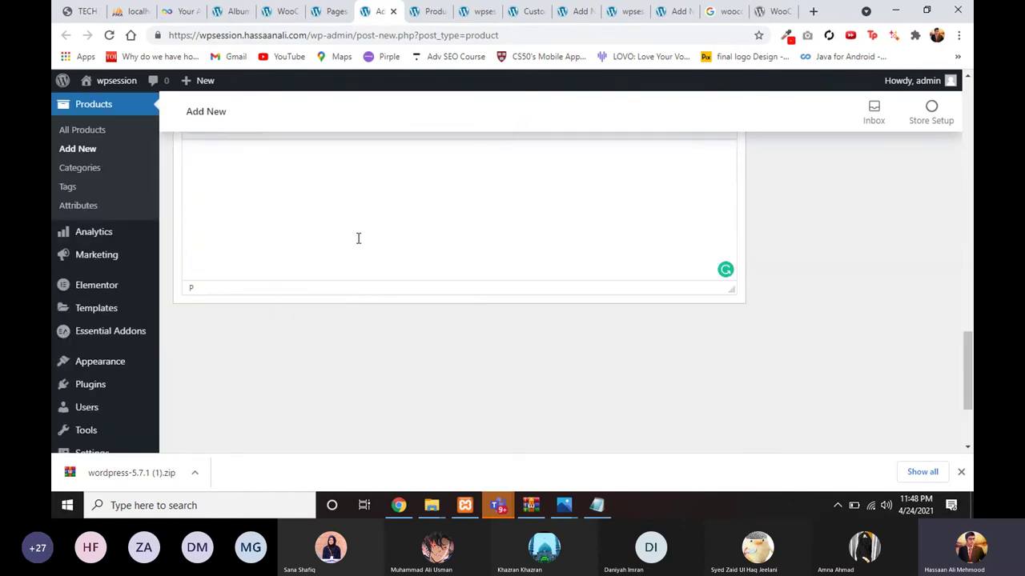
key("ctrl+v")
left_click_drag(357, 279, 190, 270)
key("BackSpace")
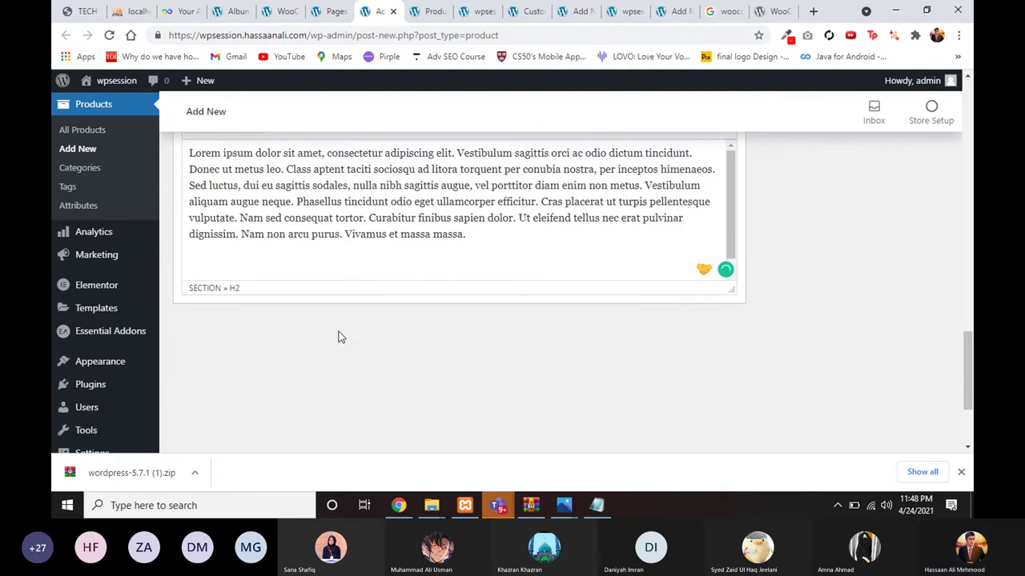
scroll(338, 337, "up", 6)
scroll(420, 331, "up", 3)
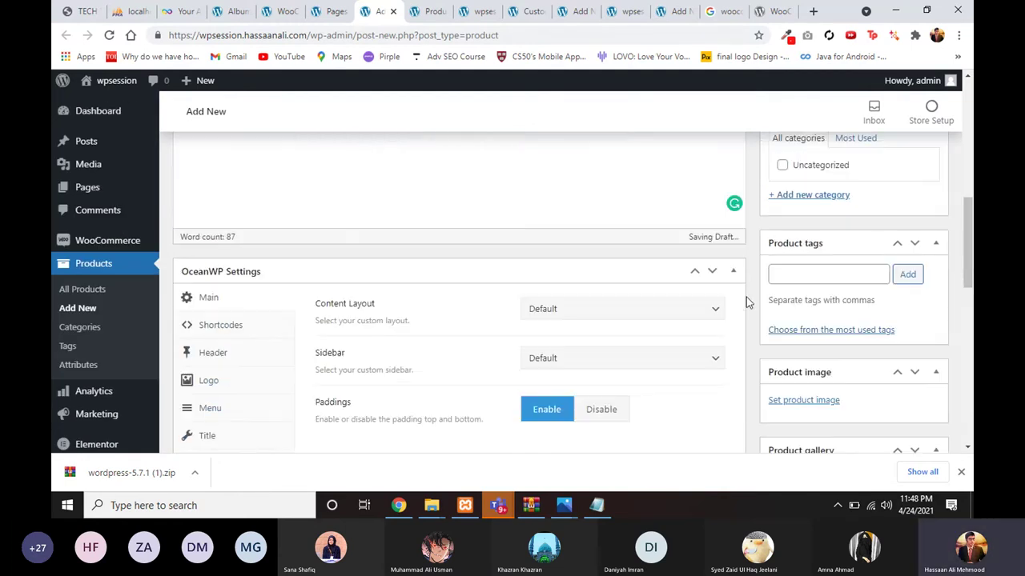
Step: Look through the pages list, Album page and settings tabs, ending on the storefront Shop page
left_click(324, 12)
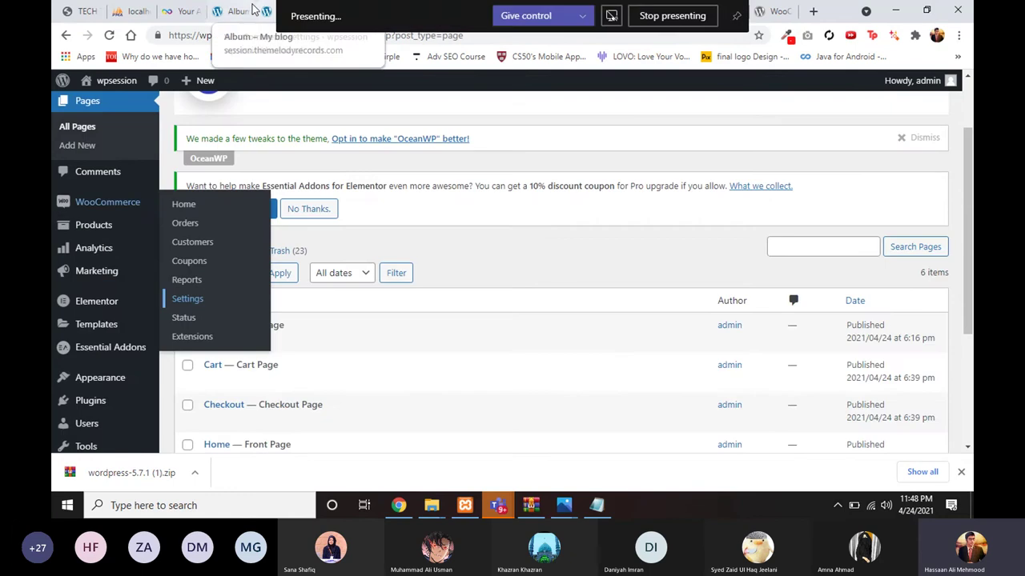
left_click(233, 11)
left_click(273, 12)
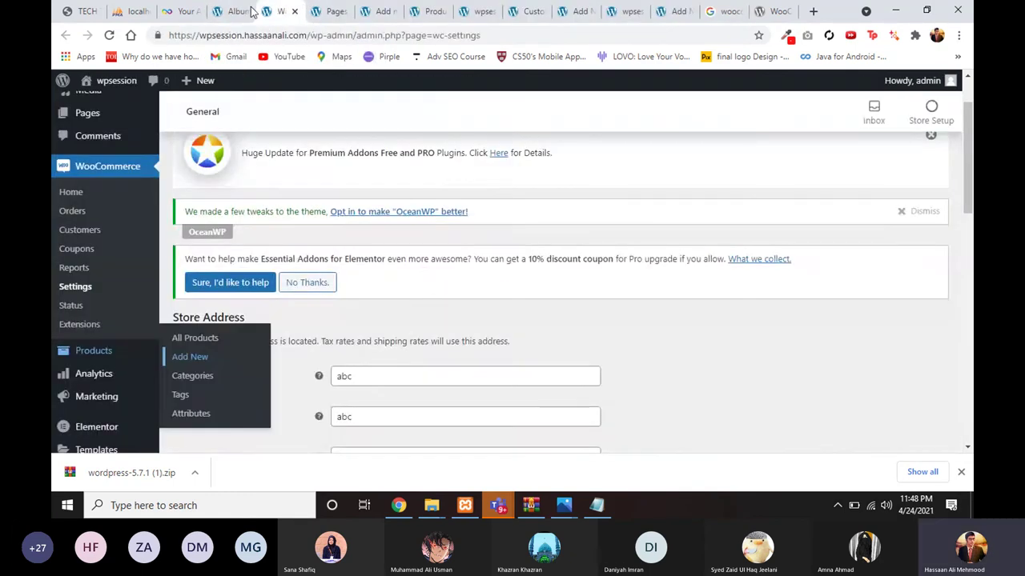
left_click(229, 12)
scroll(313, 198, "up", 3)
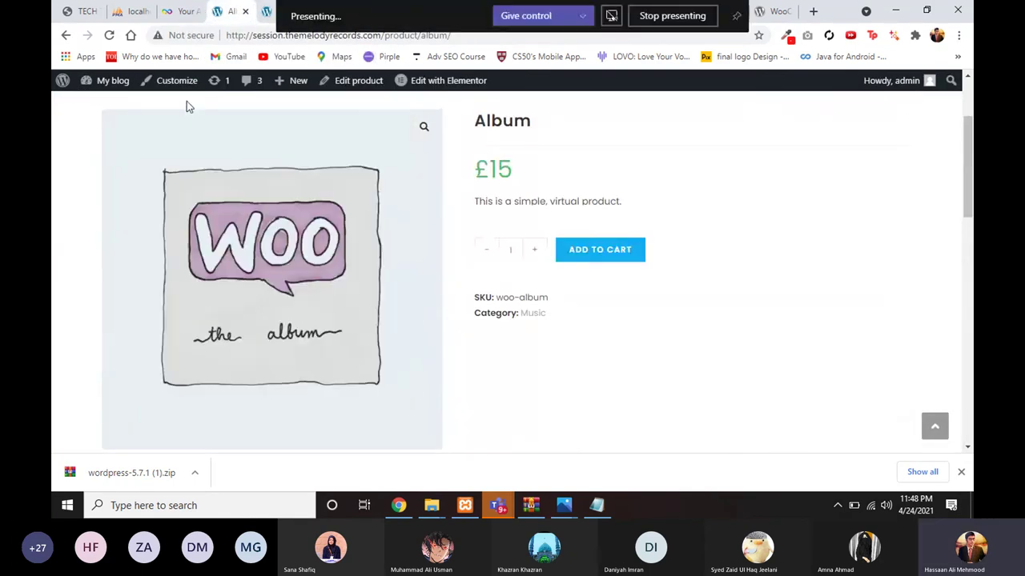
left_click(428, 12)
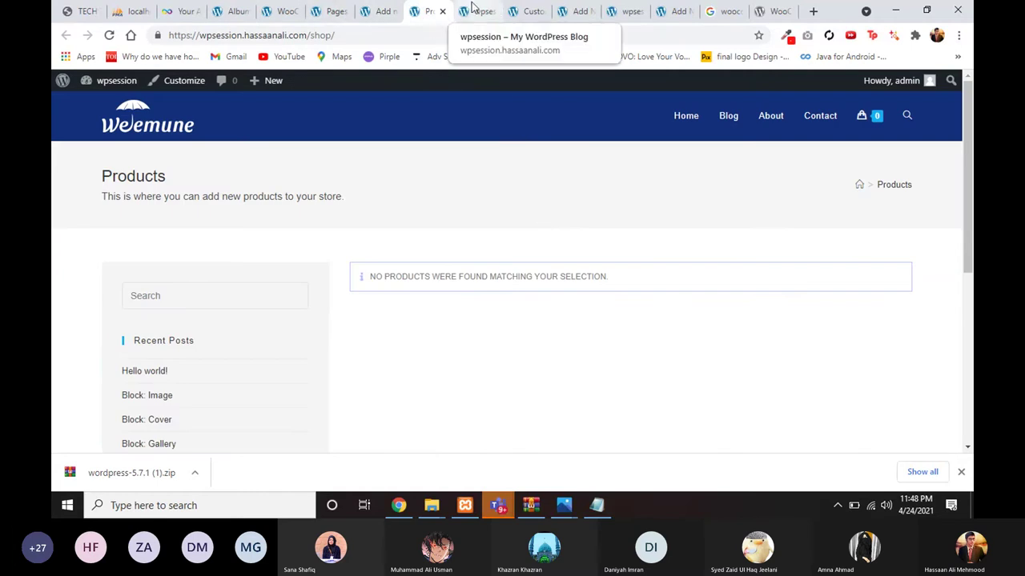
Step: Set img_0747.jpg (Brazil Beach) from the Media Library as the product image
left_click(378, 11)
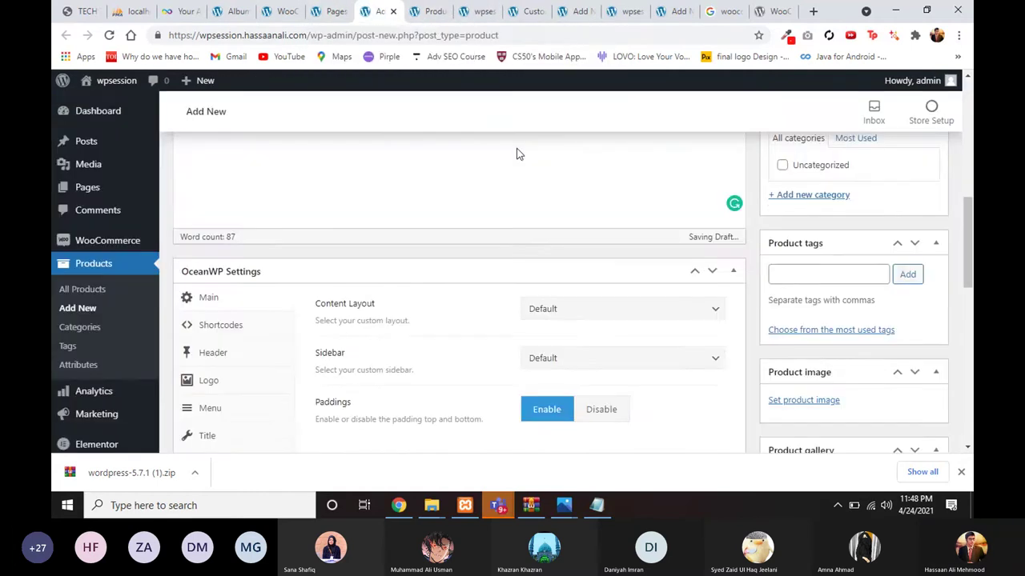
scroll(640, 224, "down", 2)
left_click(791, 283)
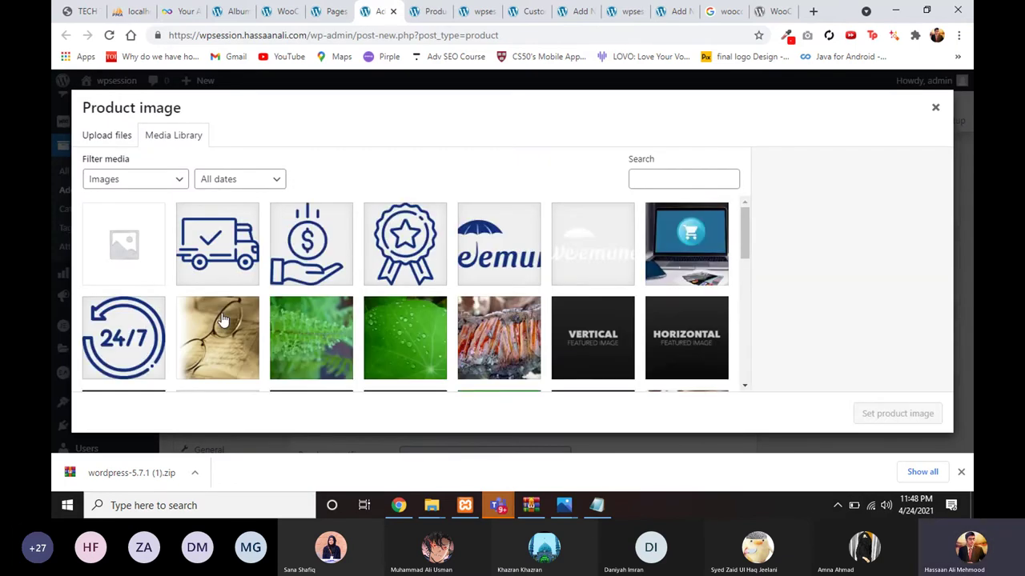
scroll(222, 319, "down", 3)
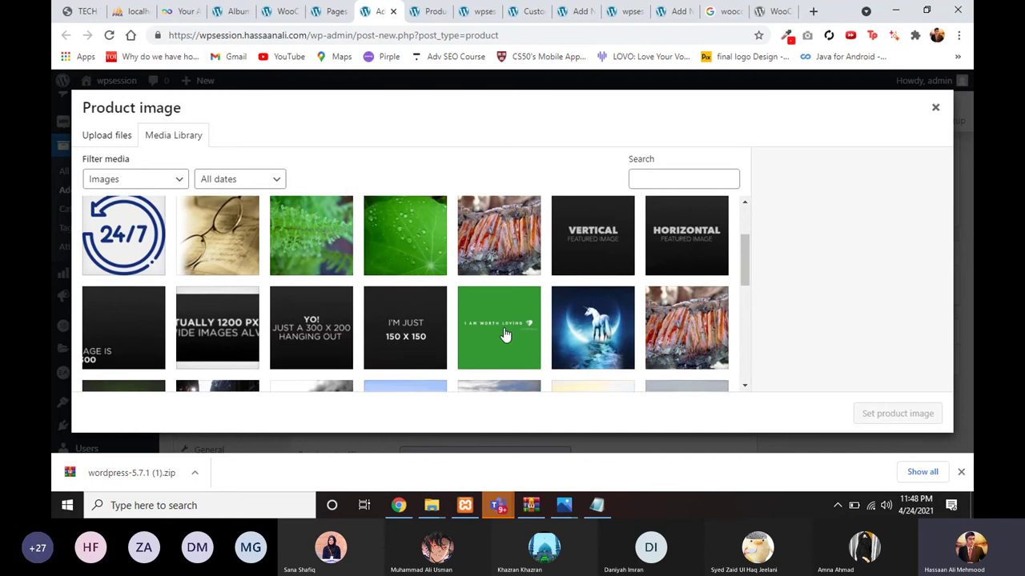
scroll(504, 333, "down", 1)
left_click(499, 289)
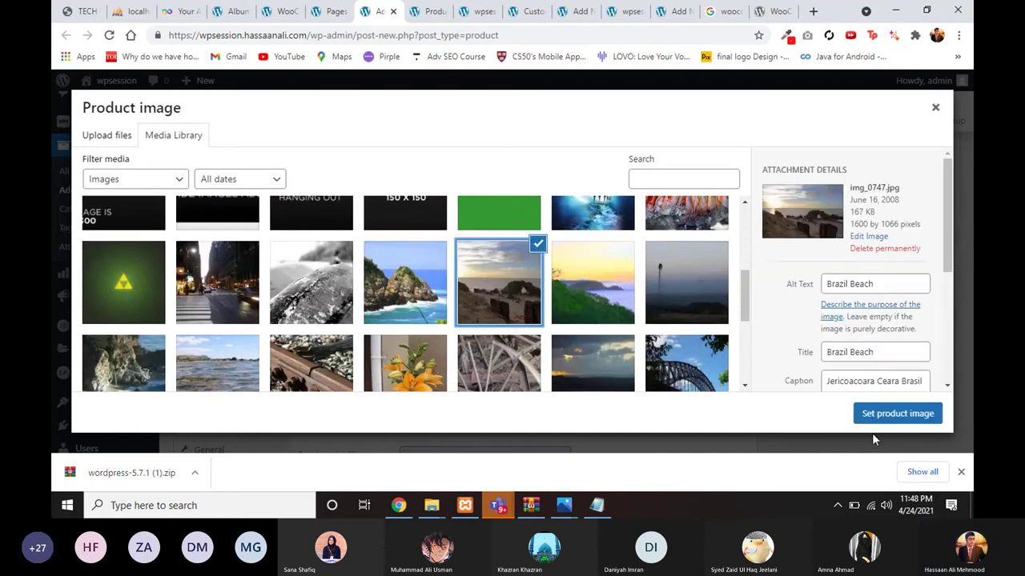
left_click(881, 414)
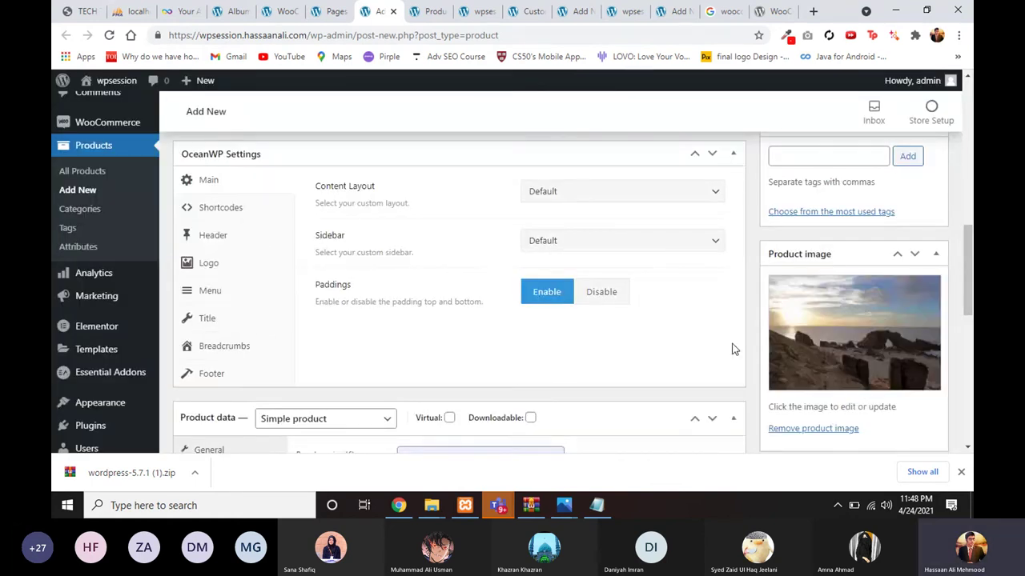
Step: Open Products > Categories in a new browser tab and view it
scroll(732, 350, "up", 4)
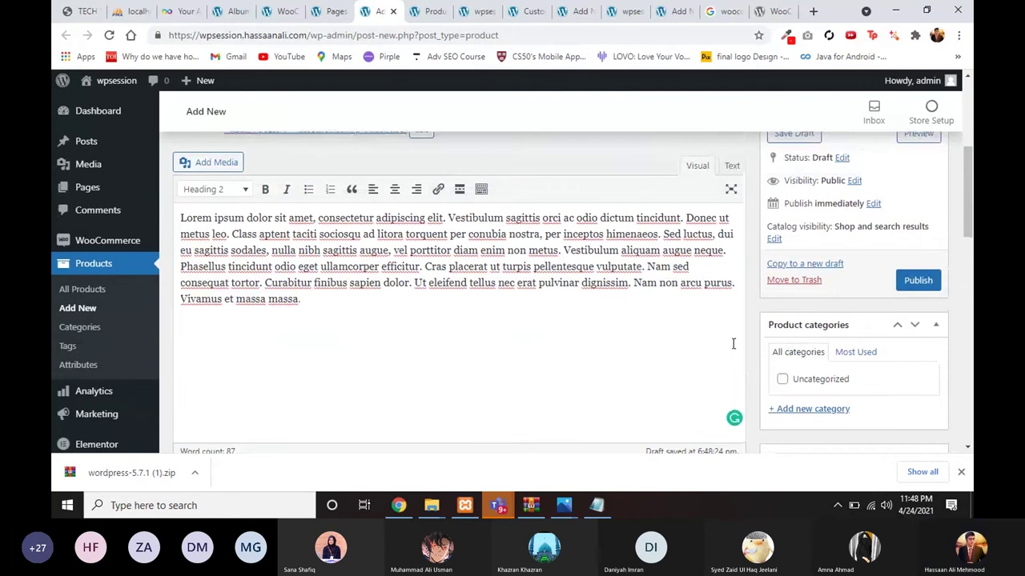
scroll(732, 343, "down", 1)
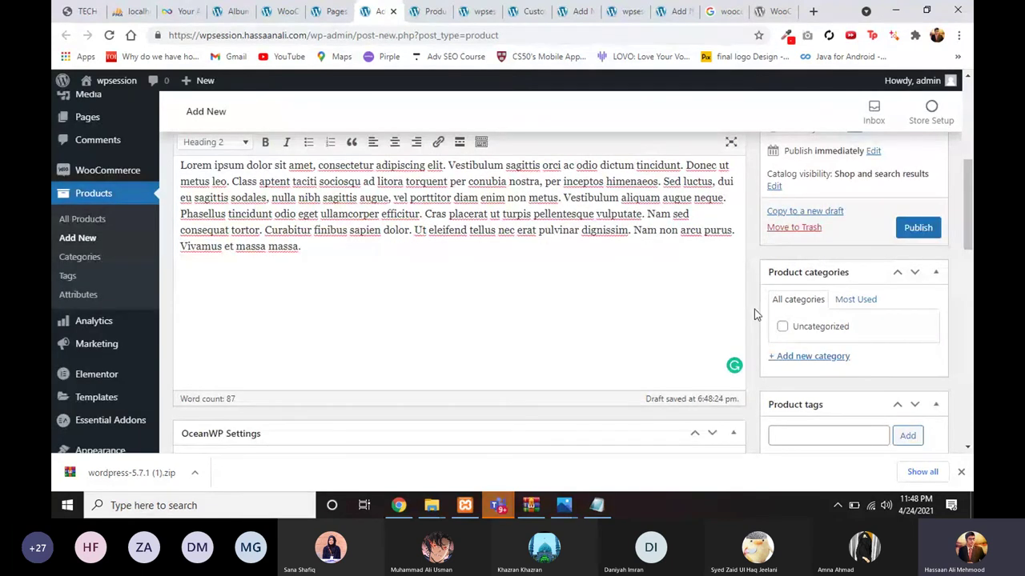
right_click(77, 253)
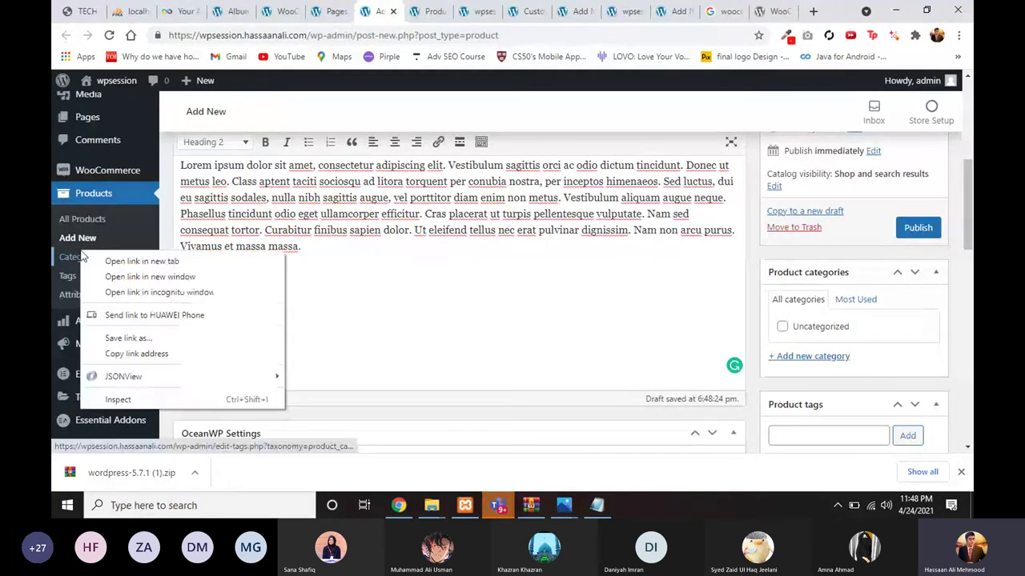
left_click(101, 264)
left_click(404, 12)
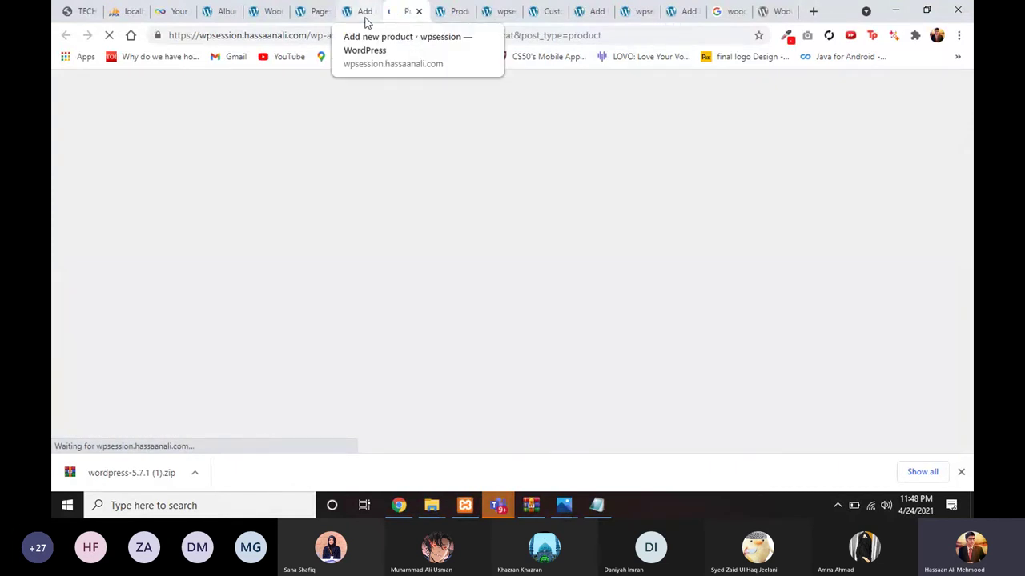
left_click(367, 17)
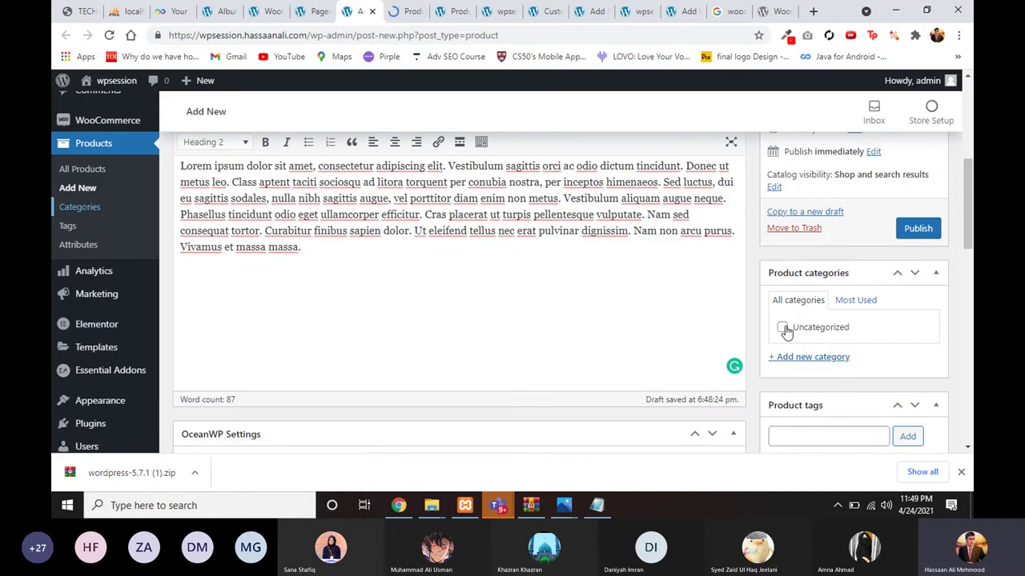
left_click(402, 15)
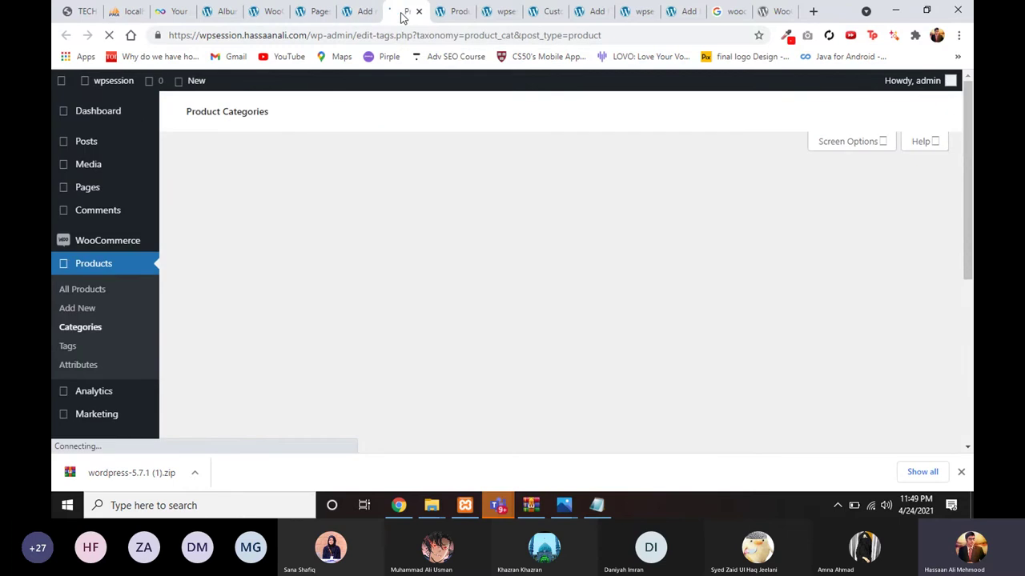
scroll(328, 240, "down", 1)
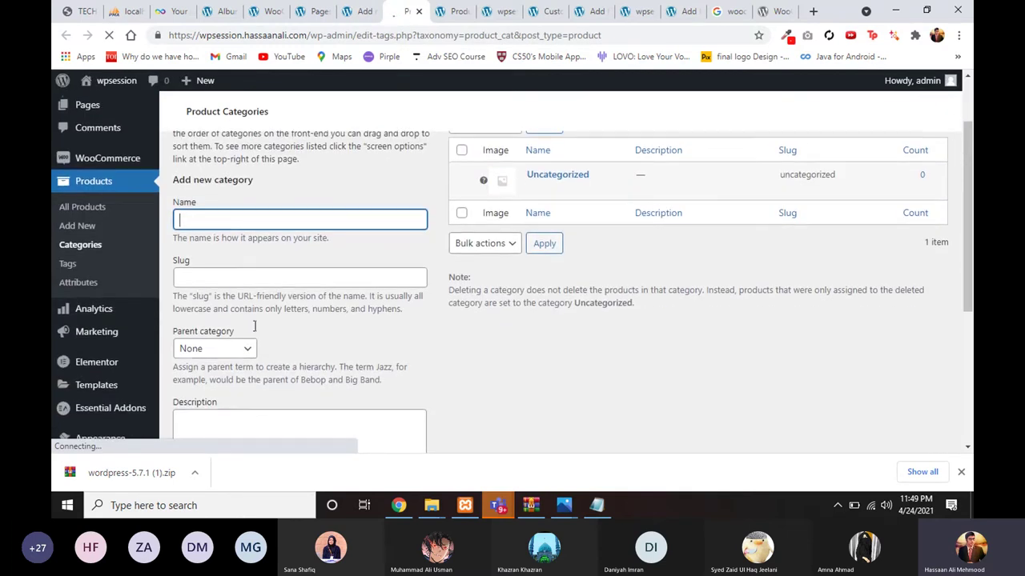
Step: Scroll through the new product editor again
left_click(351, 13)
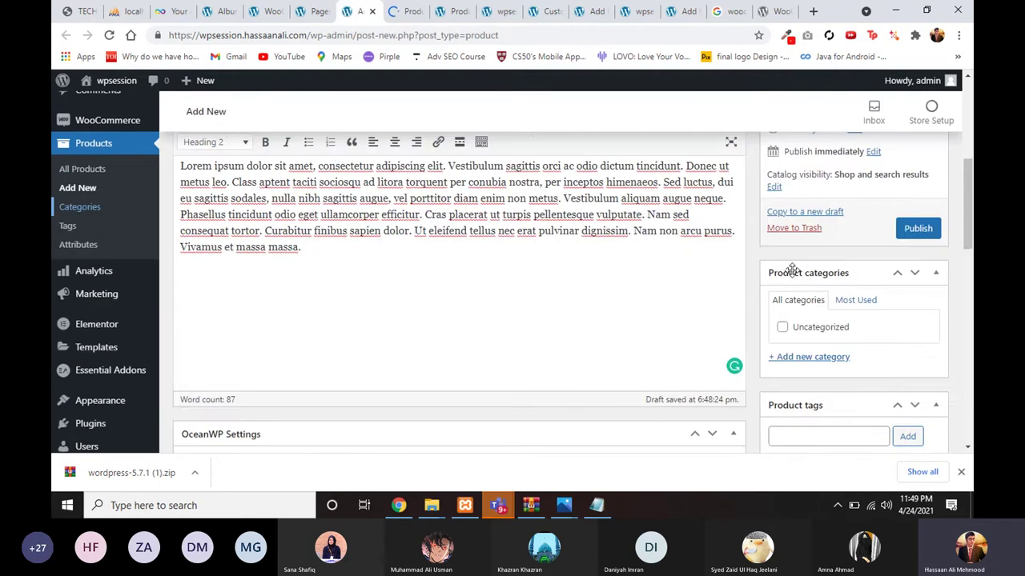
scroll(832, 386, "down", 2)
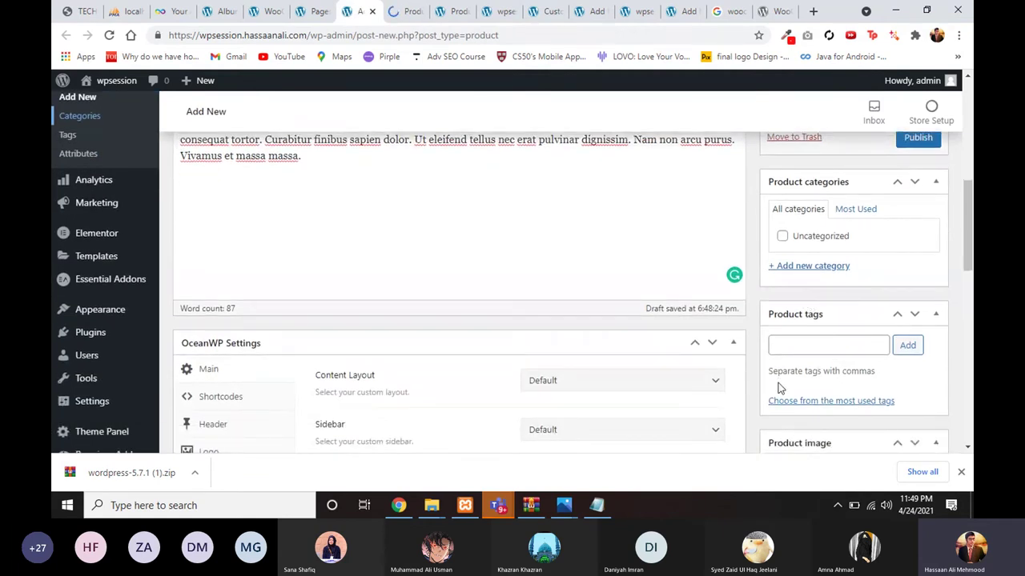
scroll(778, 384, "down", 1)
scroll(781, 367, "up", 1)
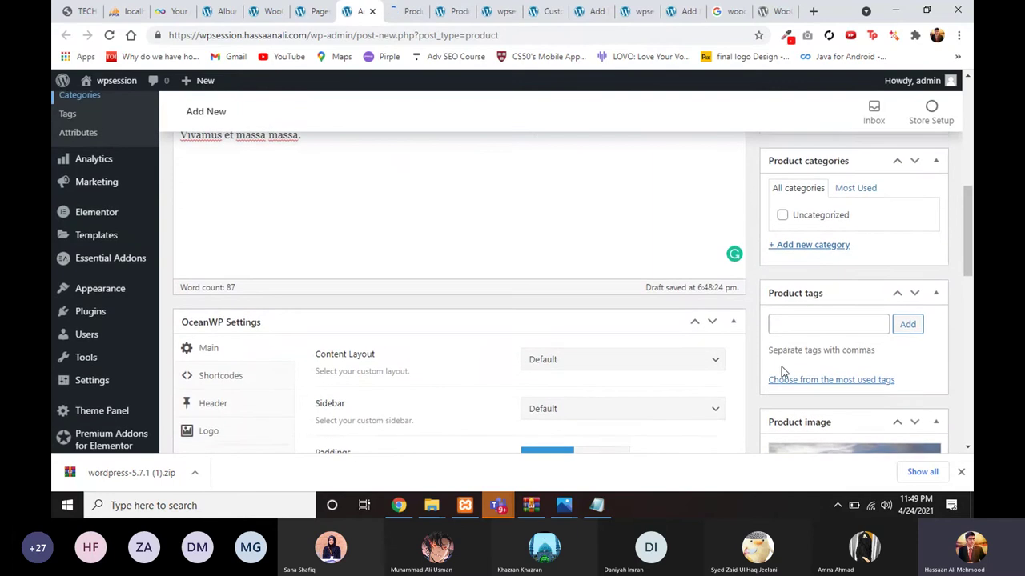
Step: Review the Product Categories page's Add new category form and its list showing only Uncategorized
left_click(269, 11)
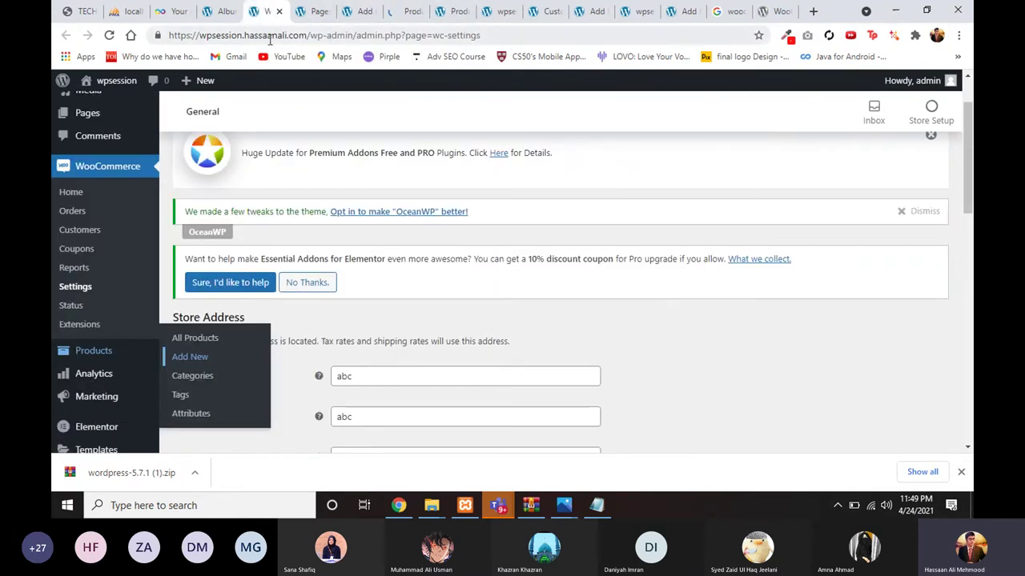
left_click(304, 12)
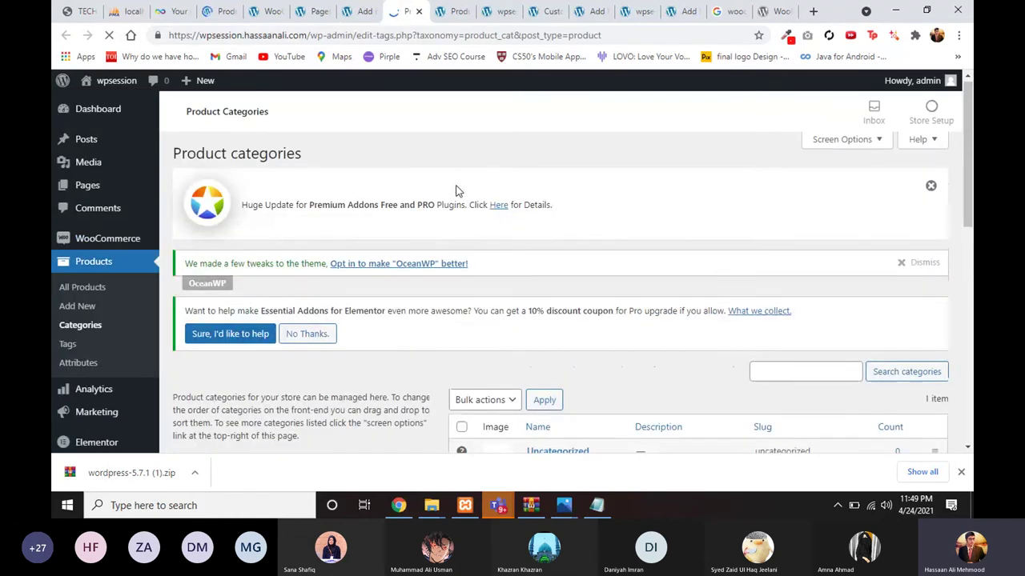
scroll(404, 259, "down", 1)
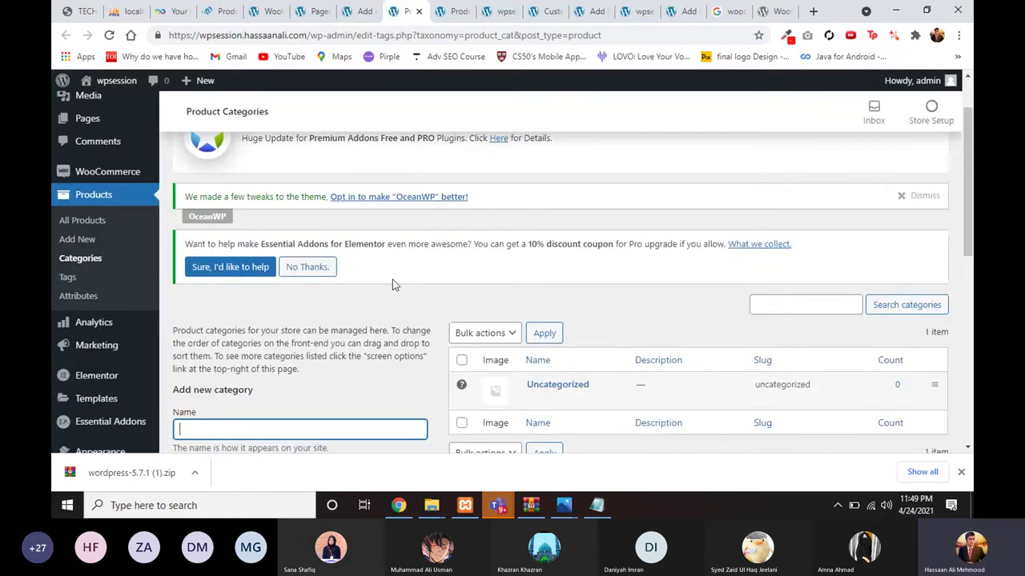
scroll(392, 292, "down", 2)
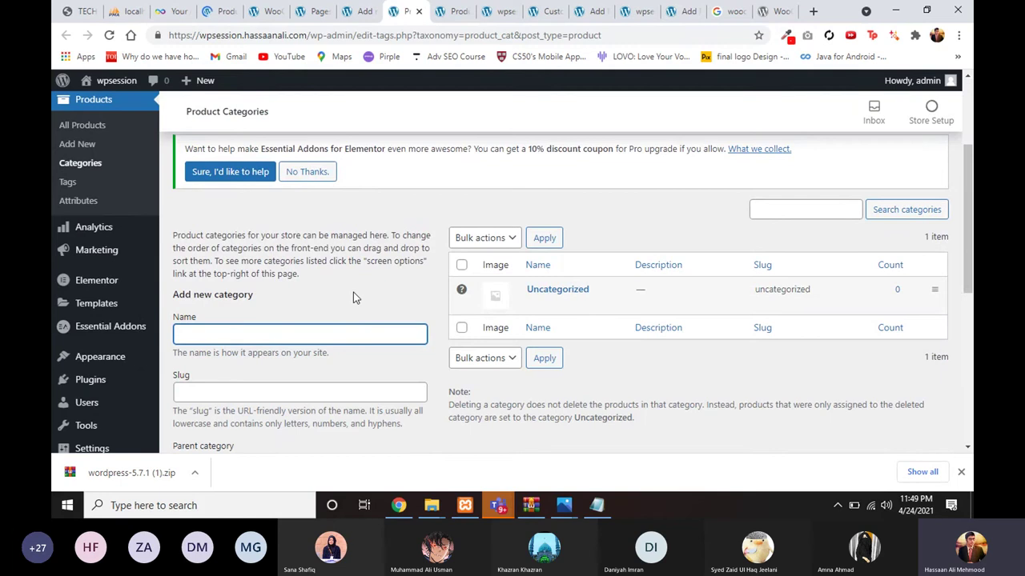
scroll(347, 318, "down", 1)
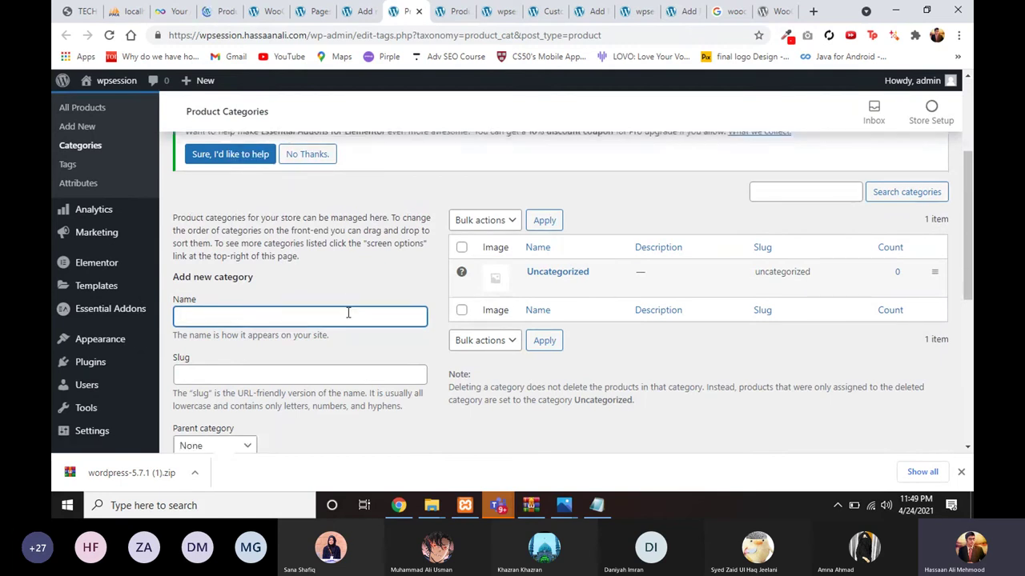
scroll(369, 292, "up", 1)
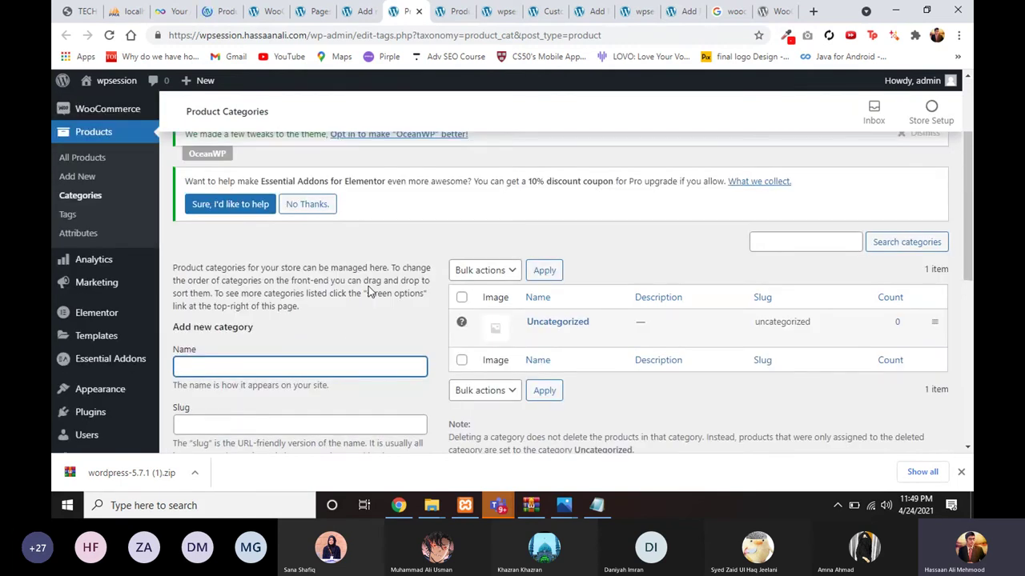
scroll(369, 292, "up", 3)
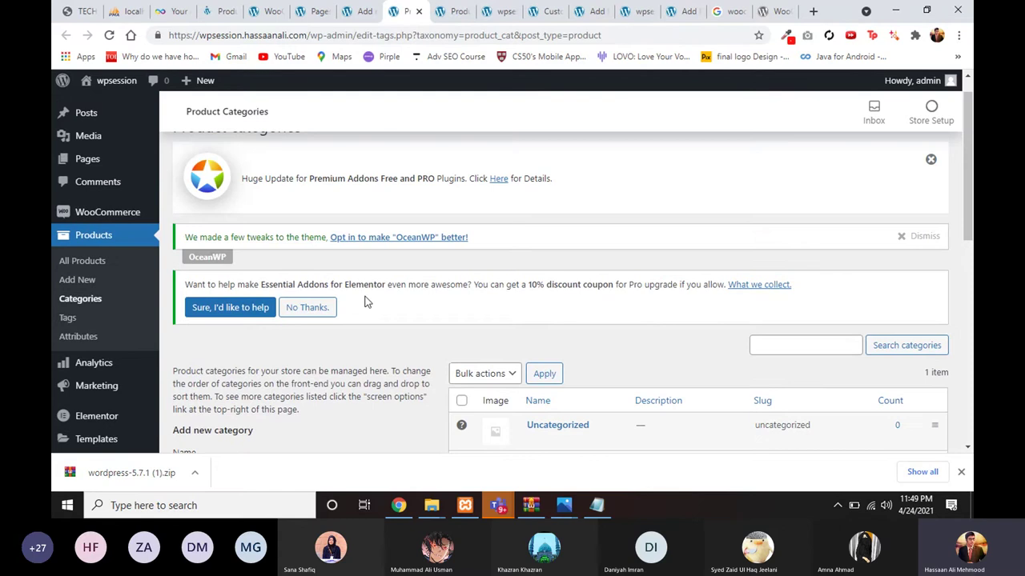
scroll(366, 301, "down", 3)
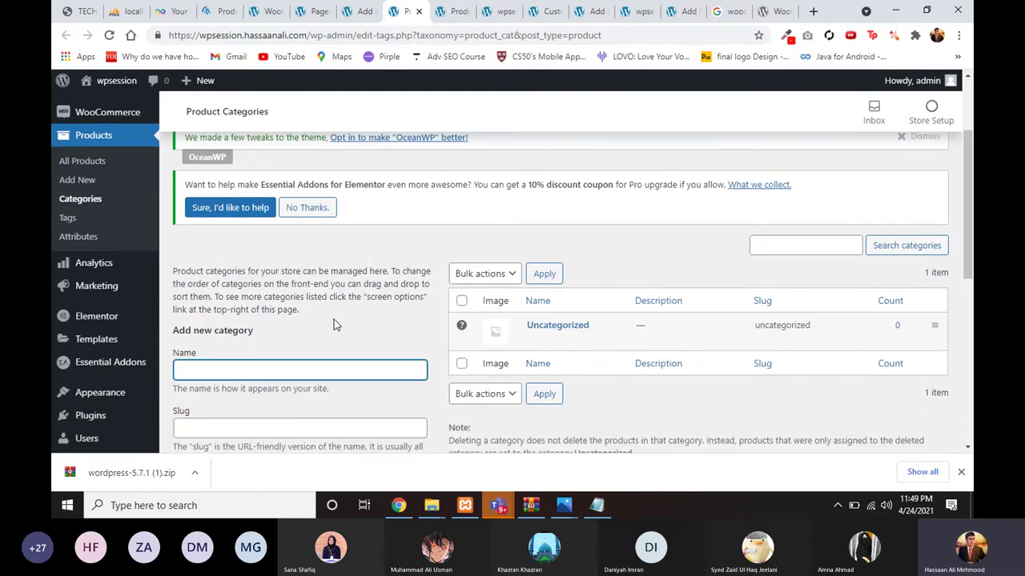
scroll(317, 342, "up", 1)
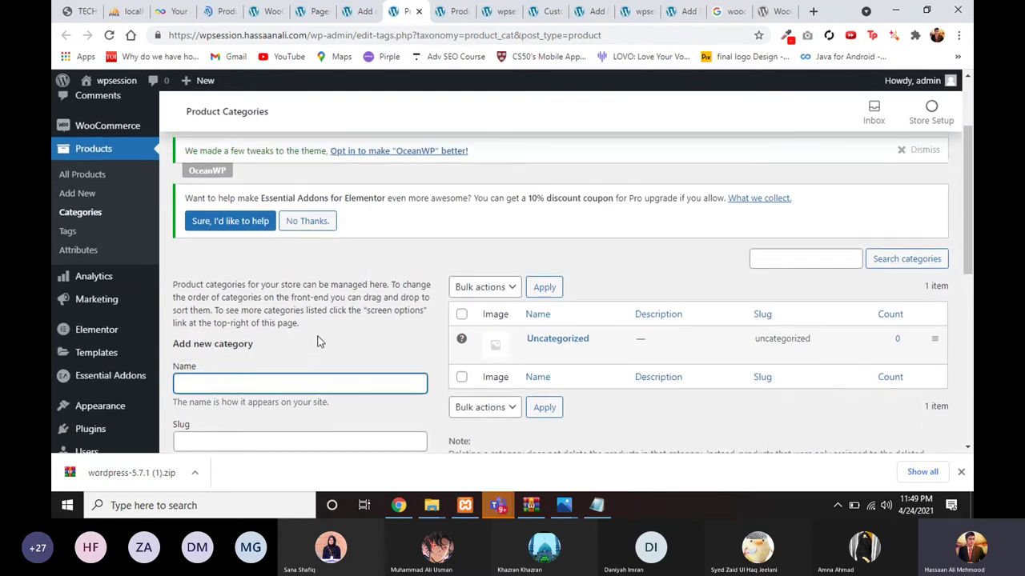
scroll(318, 327, "up", 1)
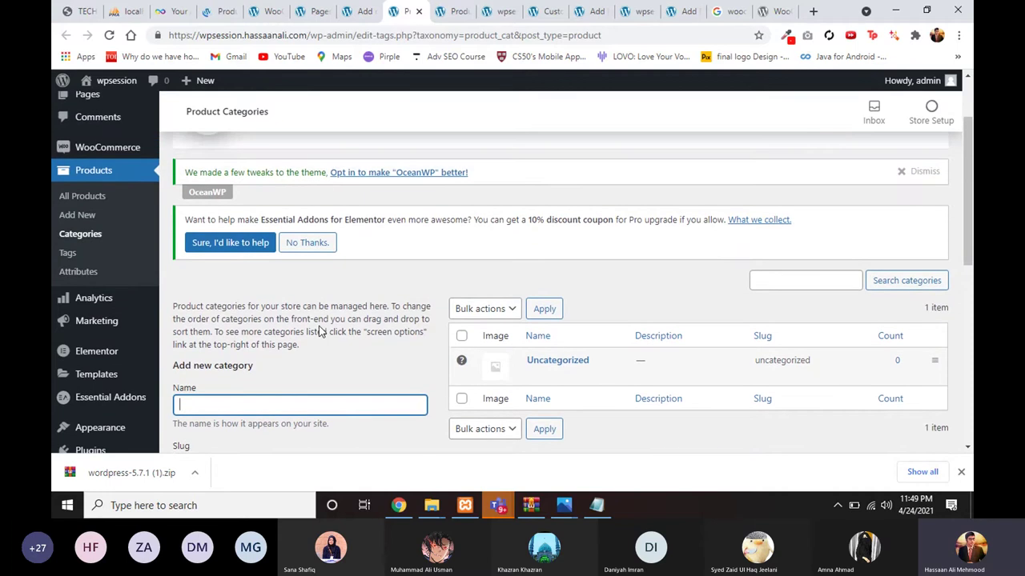
scroll(315, 324, "down", 1)
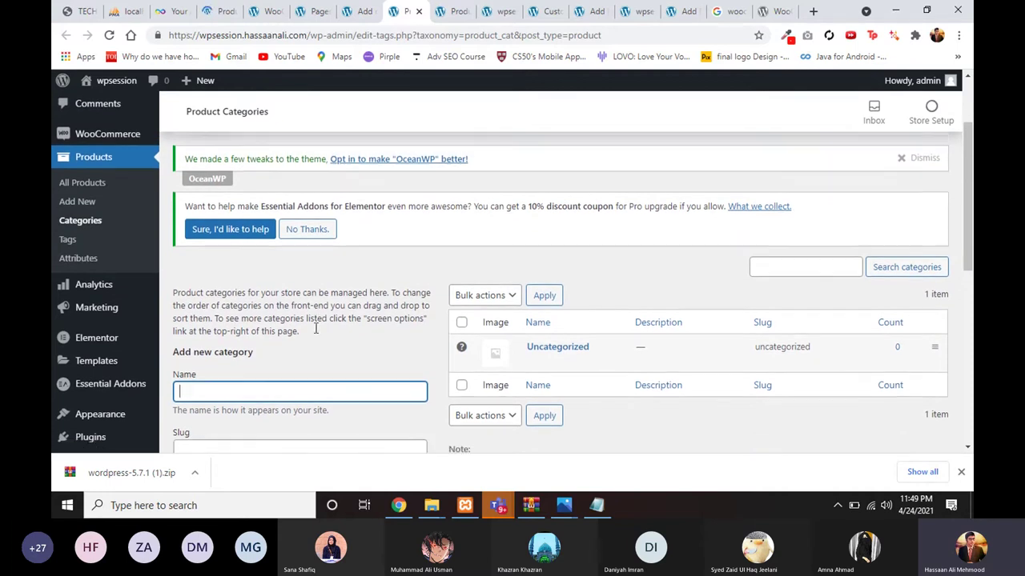
scroll(307, 350, "down", 2)
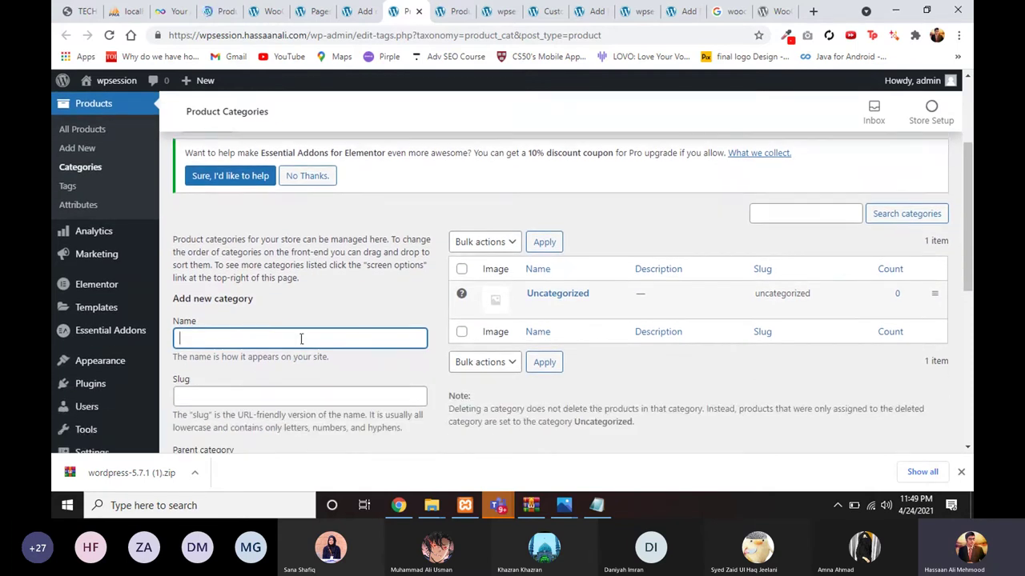
Step: Tick Uncategorized under Product categories and publish the Abc product
left_click(357, 12)
scroll(664, 362, "down", 3)
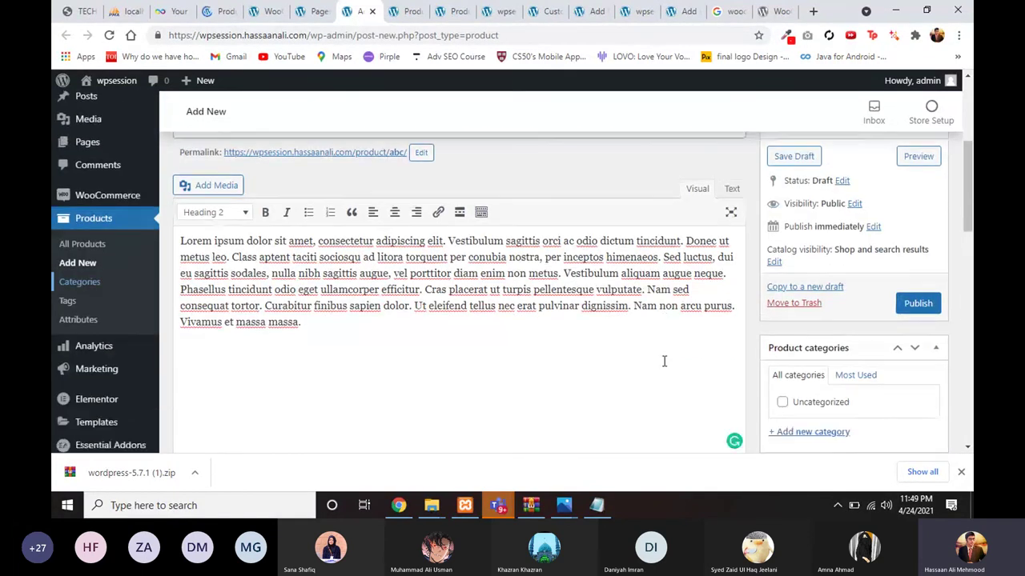
left_click(782, 254)
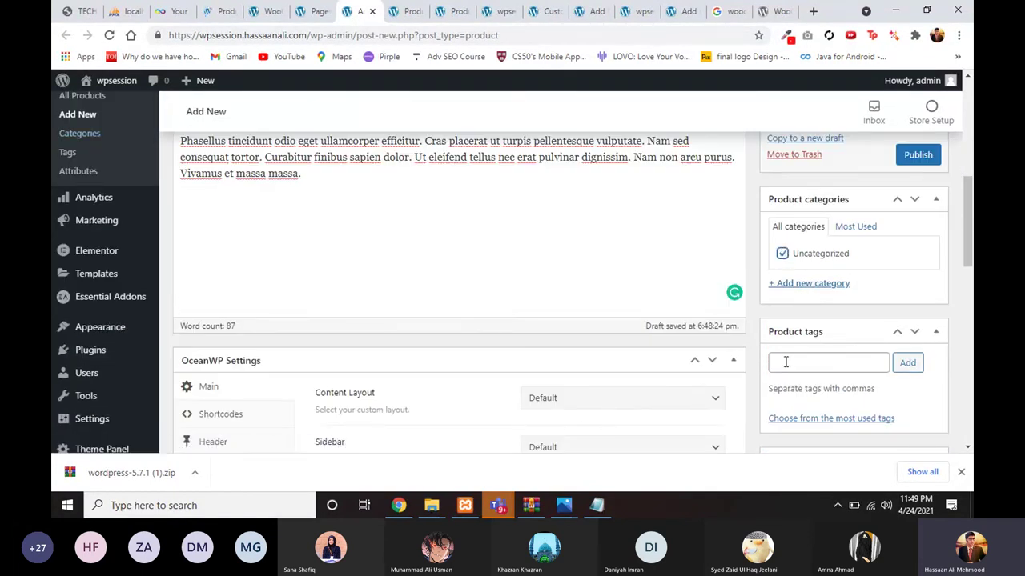
scroll(800, 370, "down", 5)
scroll(851, 380, "up", 1)
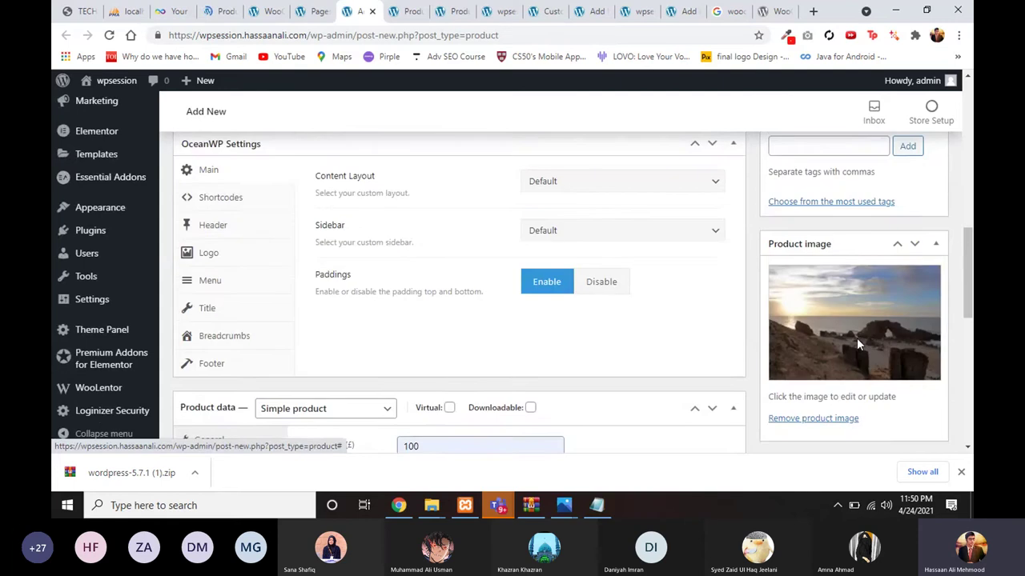
scroll(857, 344, "up", 5)
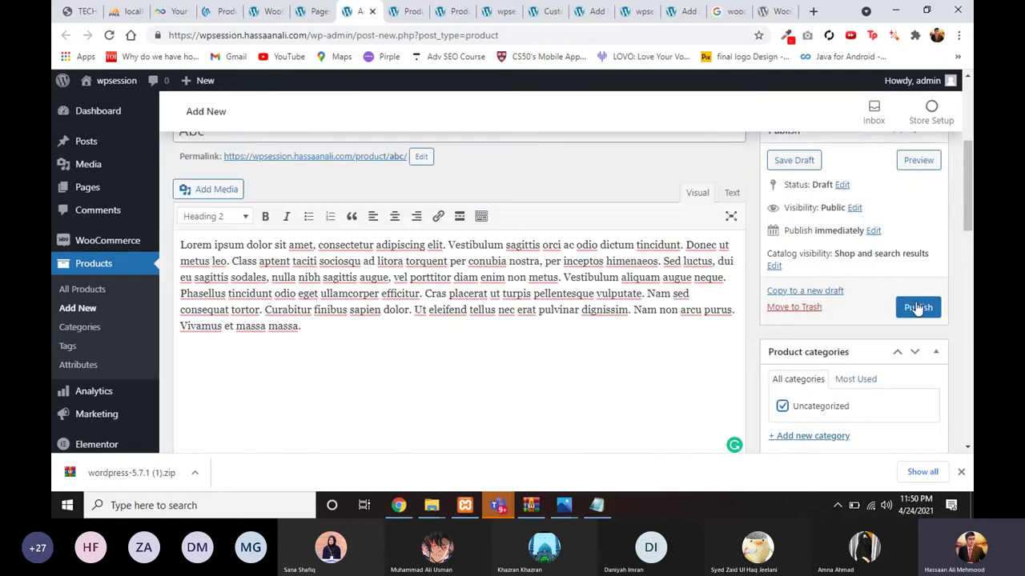
left_click(917, 309)
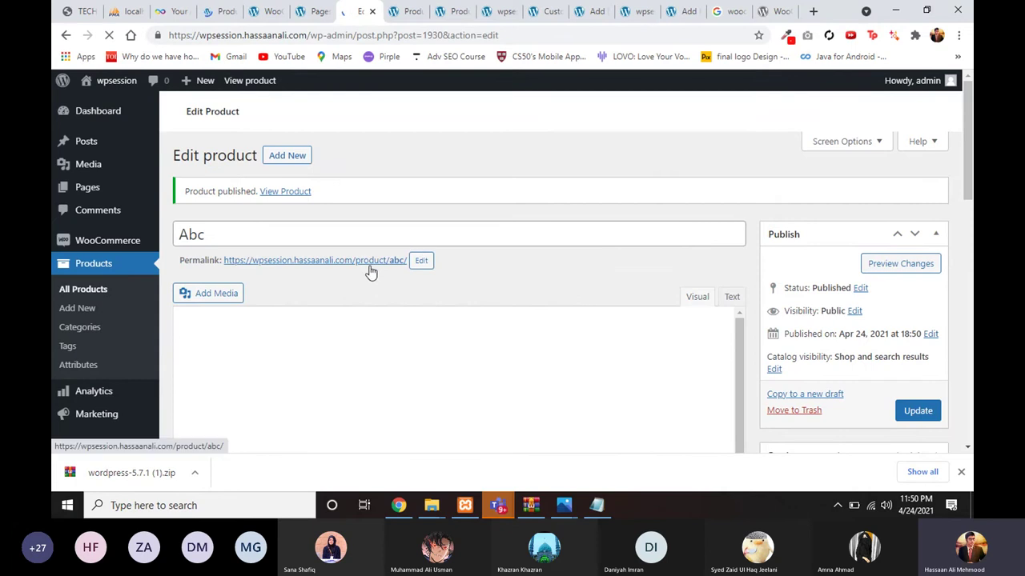
Step: Open the Abc product's permalink in a new browser tab and switch to it
right_click(371, 272)
left_click(320, 269)
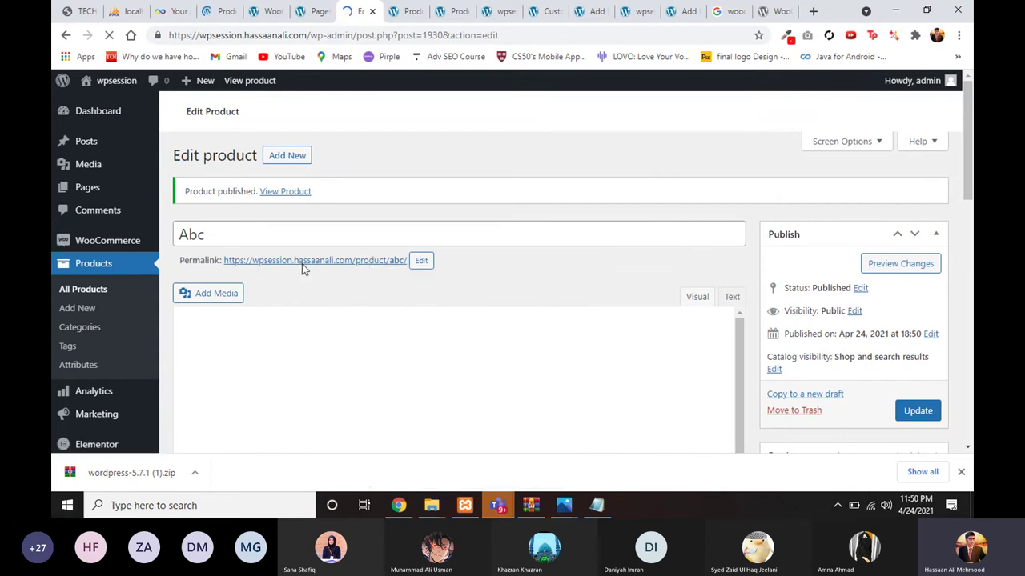
right_click(302, 263)
left_click(336, 272)
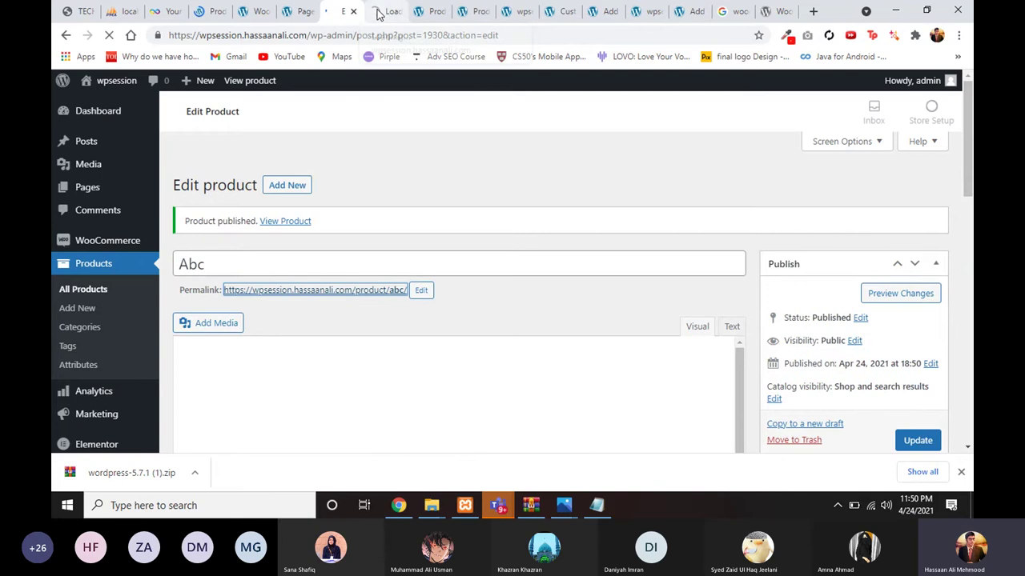
left_click(377, 14)
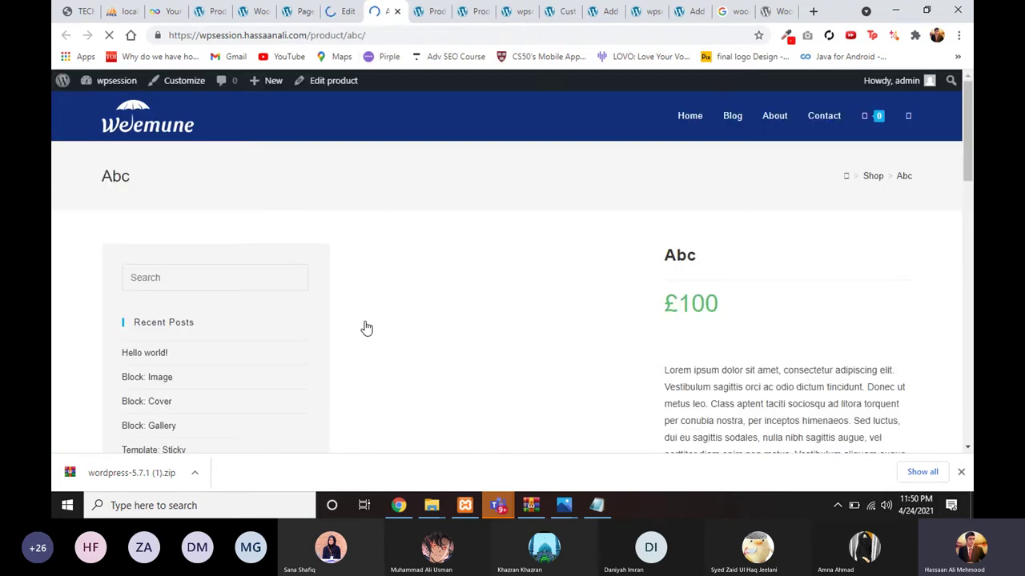
Step: Check the live Abc page's £100 price, beach photo and description, then return to Edit product
scroll(364, 328, "down", 2)
scroll(400, 277, "down", 1)
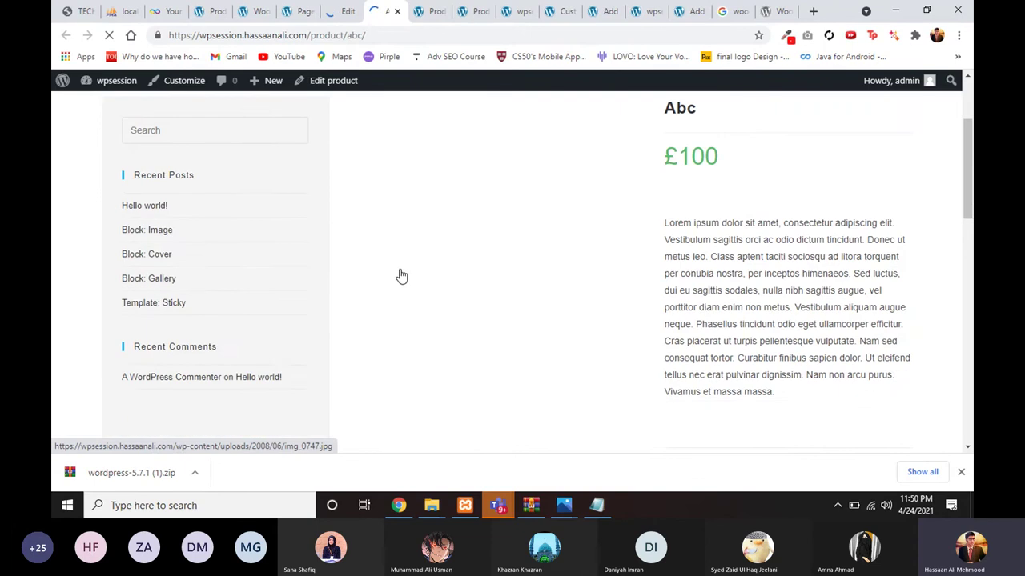
scroll(401, 277, "up", 2)
scroll(400, 328, "down", 2)
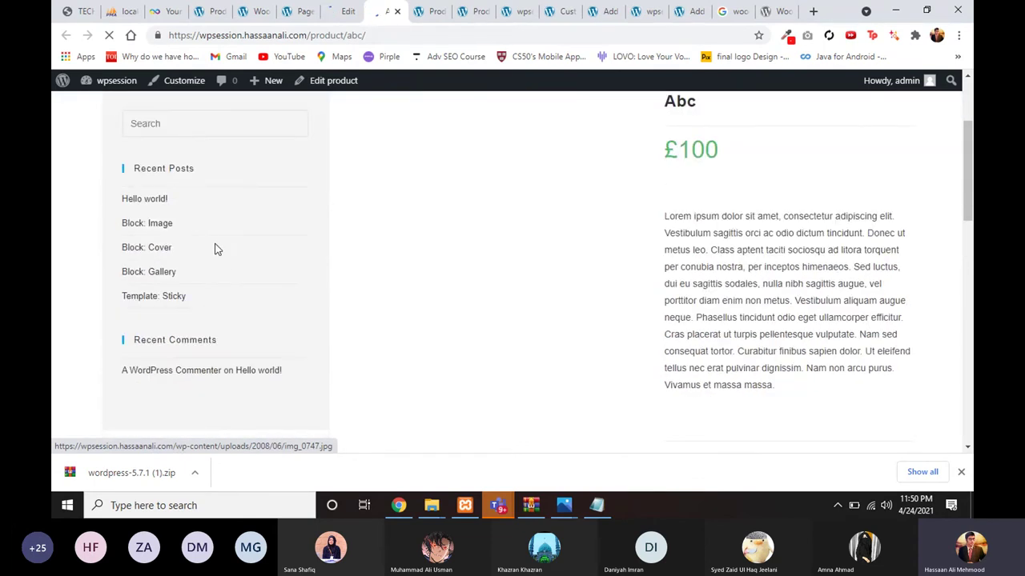
scroll(496, 269, "up", 2)
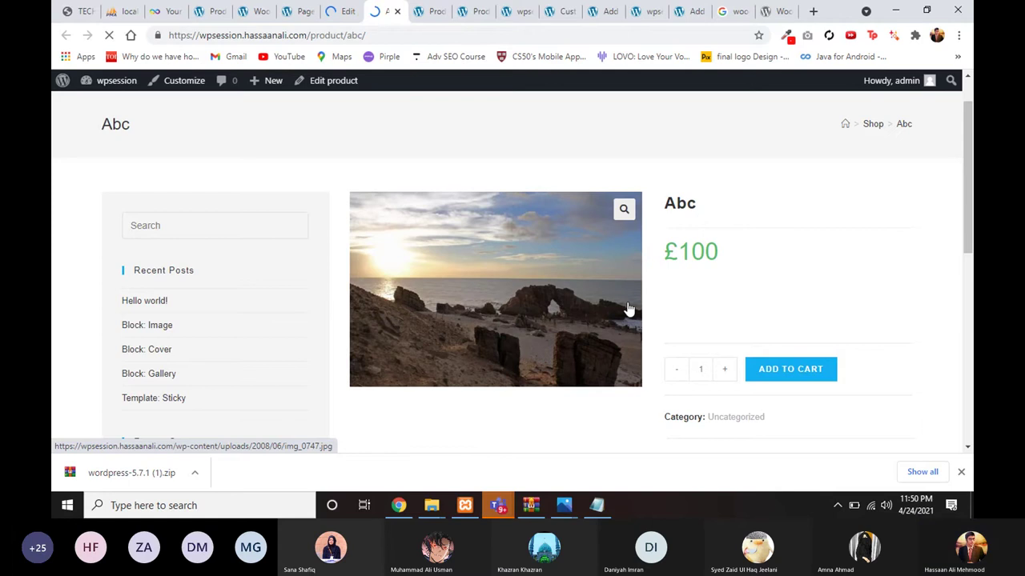
scroll(629, 309, "down", 4)
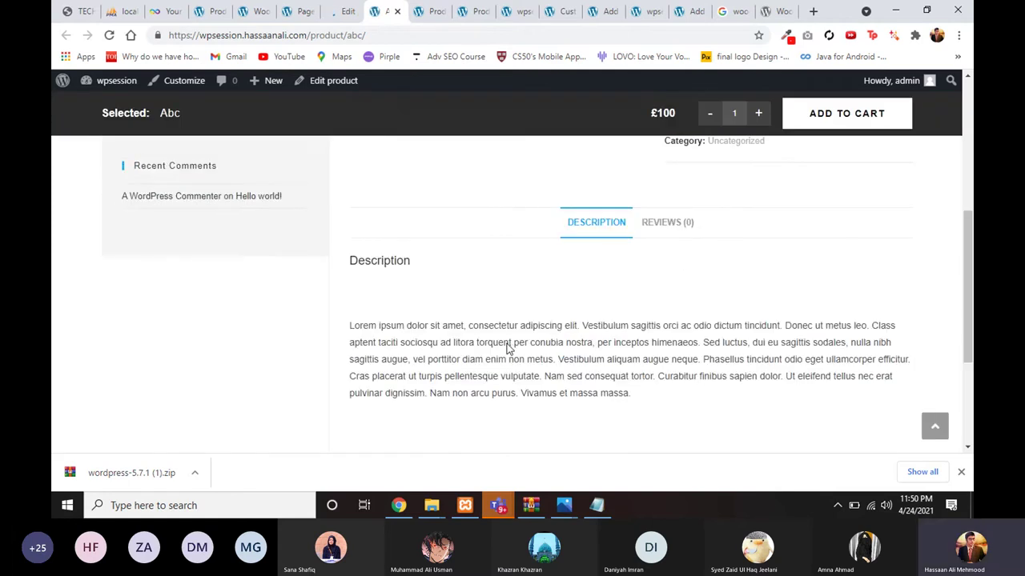
scroll(506, 349, "up", 5)
left_click(344, 11)
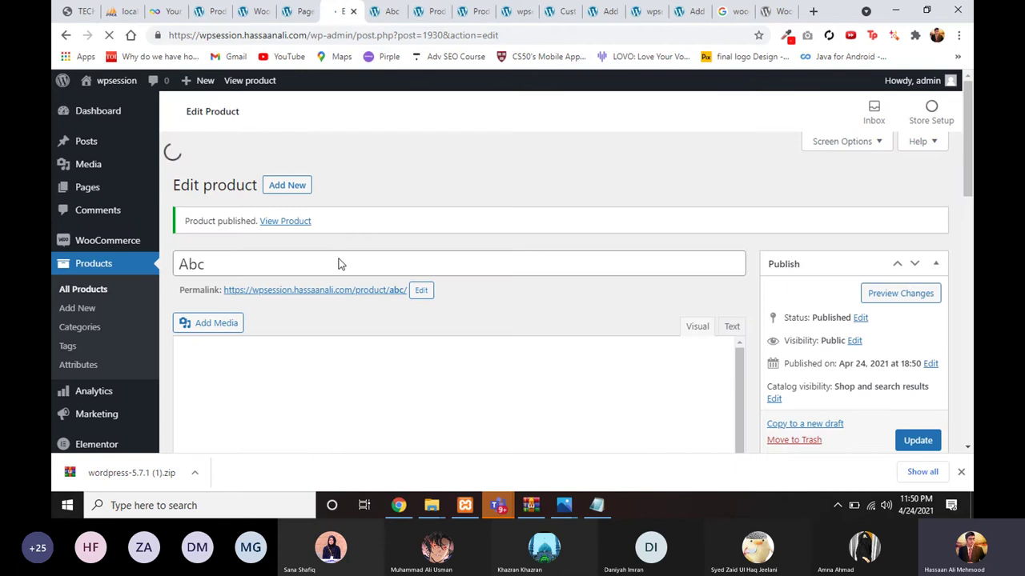
Step: Compare the live page's Description section with the 87-word Lorem ipsum text in the product editor
scroll(393, 267, "down", 2)
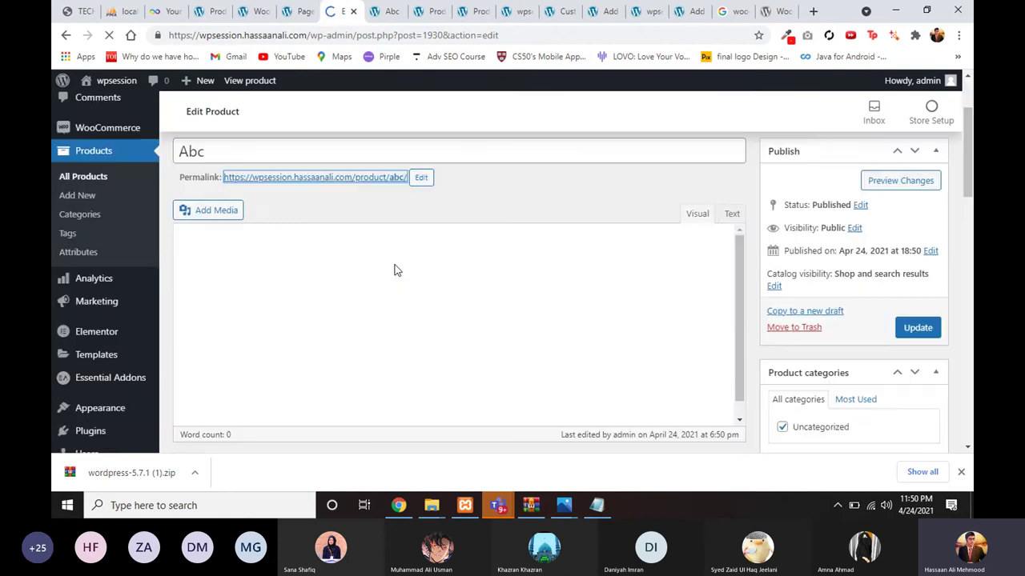
scroll(394, 269, "down", 1)
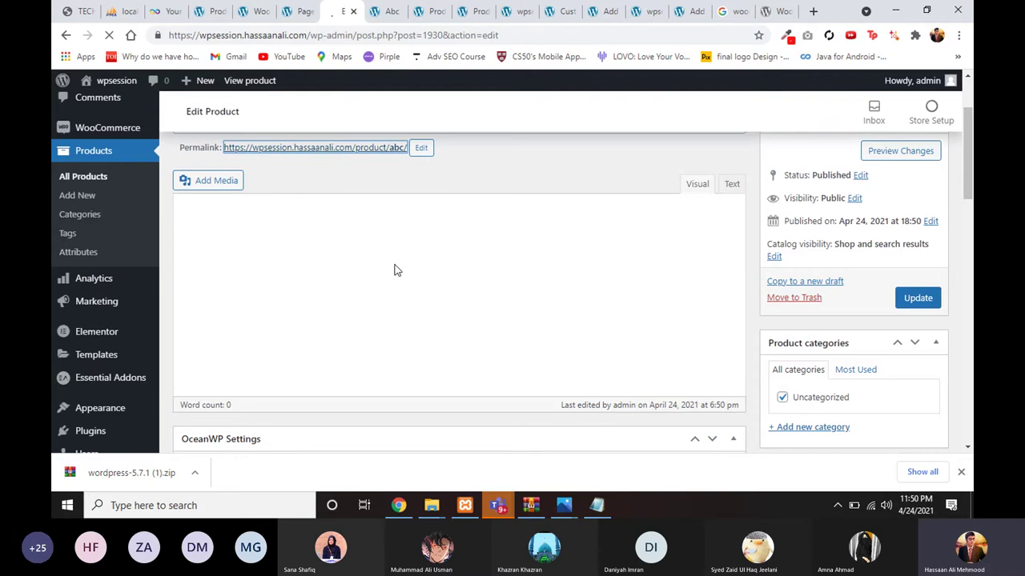
scroll(393, 328, "down", 3)
scroll(393, 327, "up", 3)
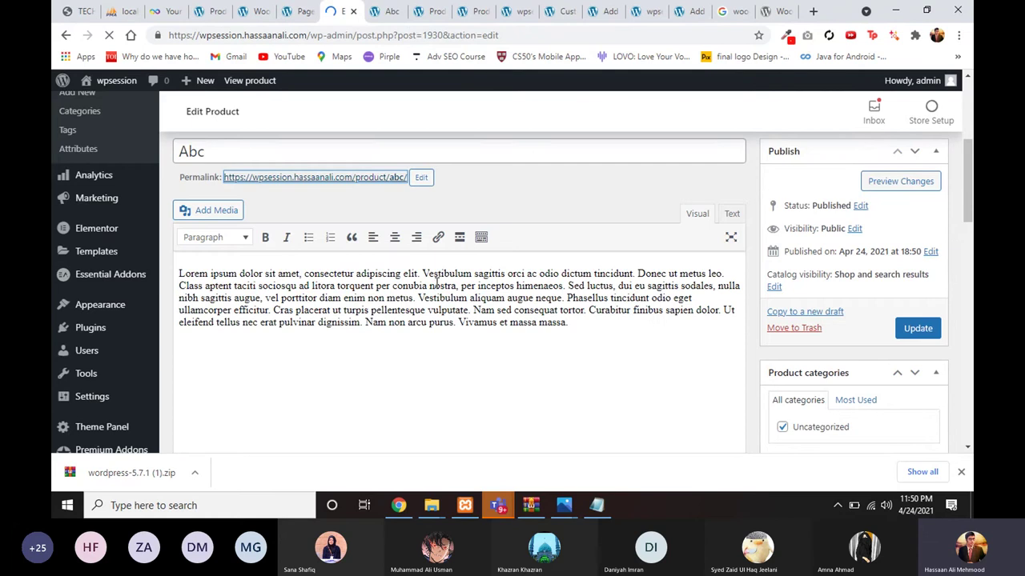
scroll(435, 285, "down", 15)
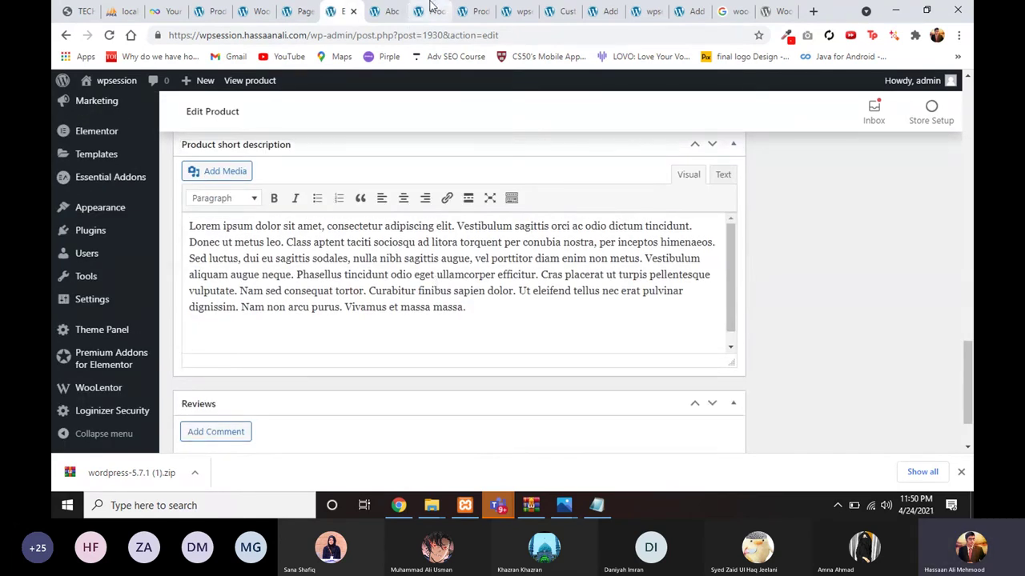
left_click(391, 11)
scroll(528, 240, "down", 2)
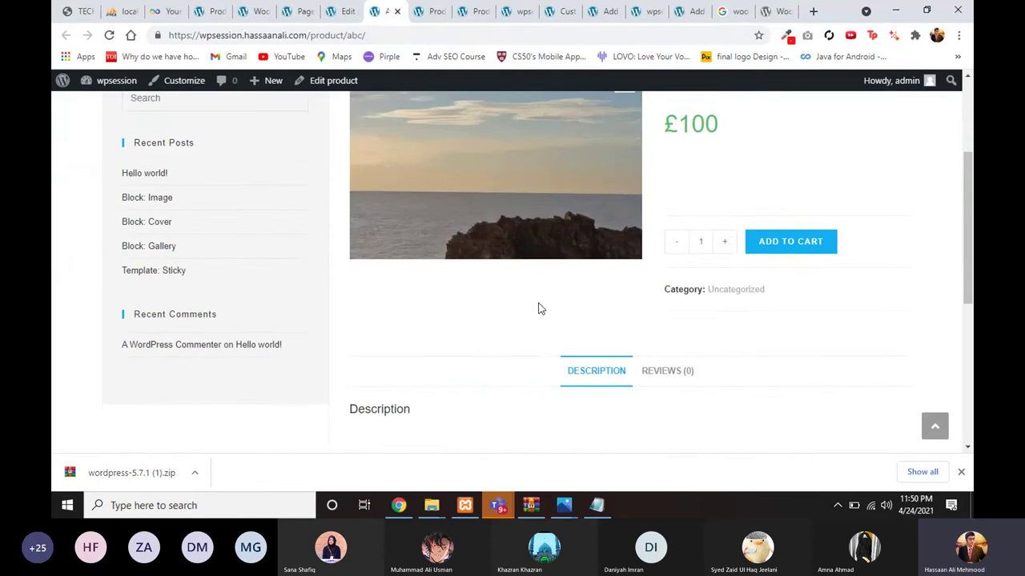
scroll(400, 240, "down", 3)
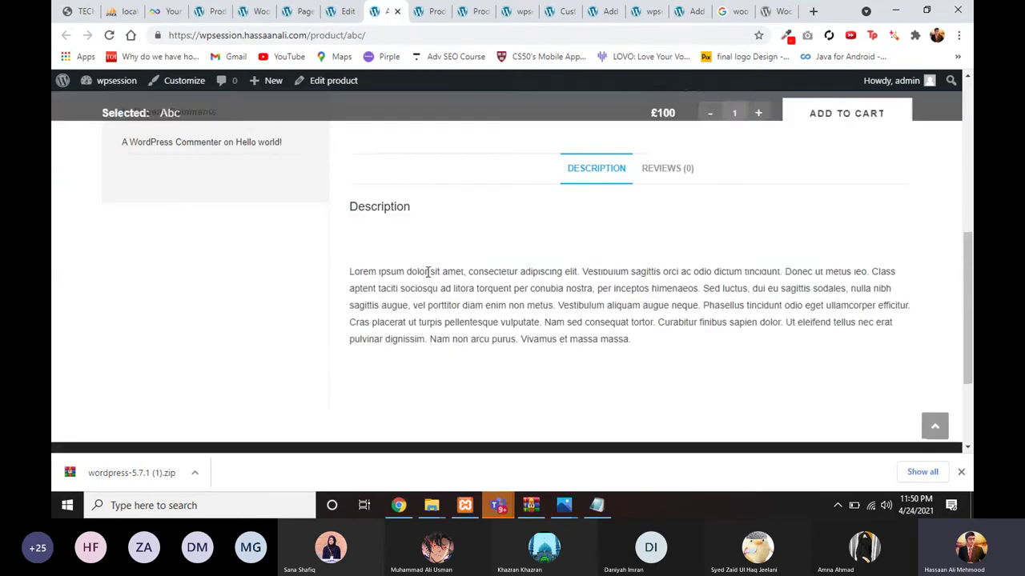
left_click(343, 11)
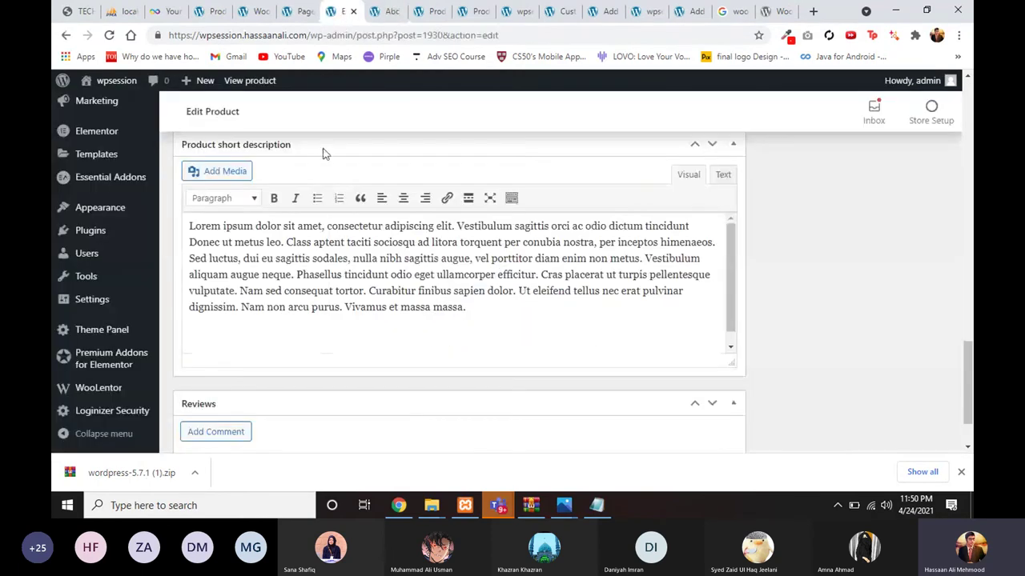
scroll(325, 153, "up", 5)
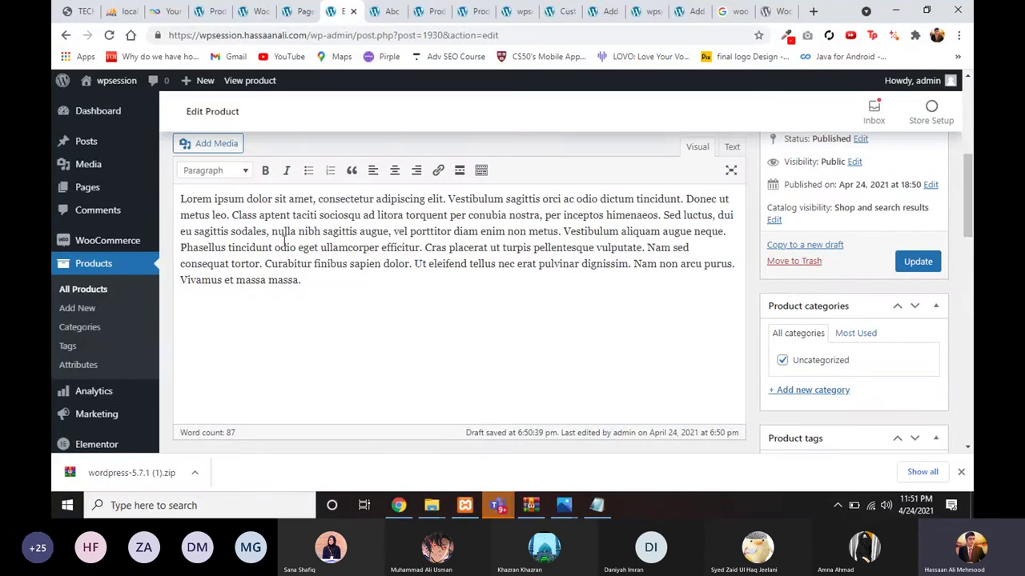
Step: Delete the Abc description text after 'eu sagittis sodales', leaving 38 words, then update and return to the live page
left_click_drag(266, 231, 377, 350)
key("BackSpace")
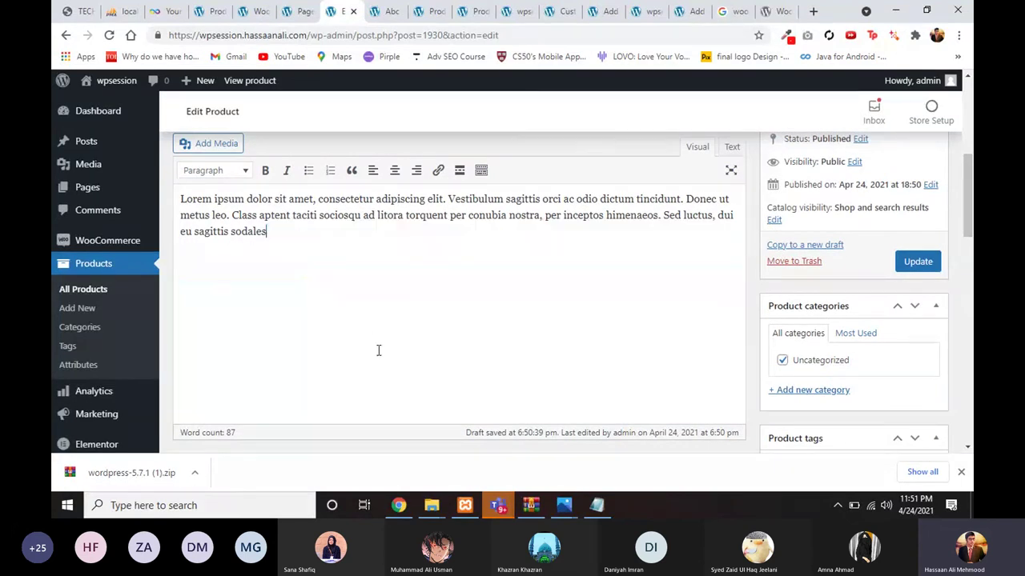
left_click(918, 264)
scroll(690, 416, "down", 3)
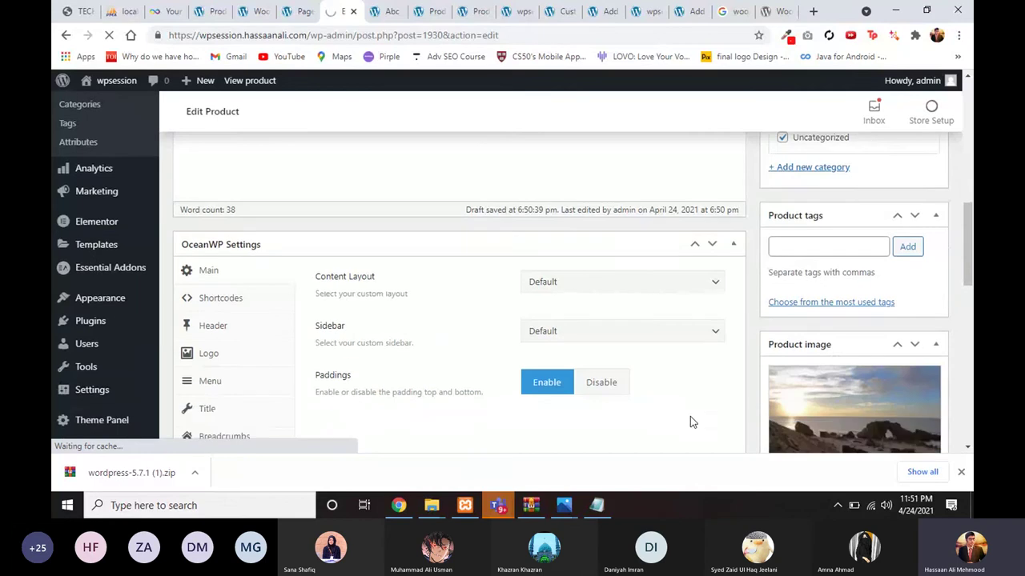
scroll(690, 416, "up", 2)
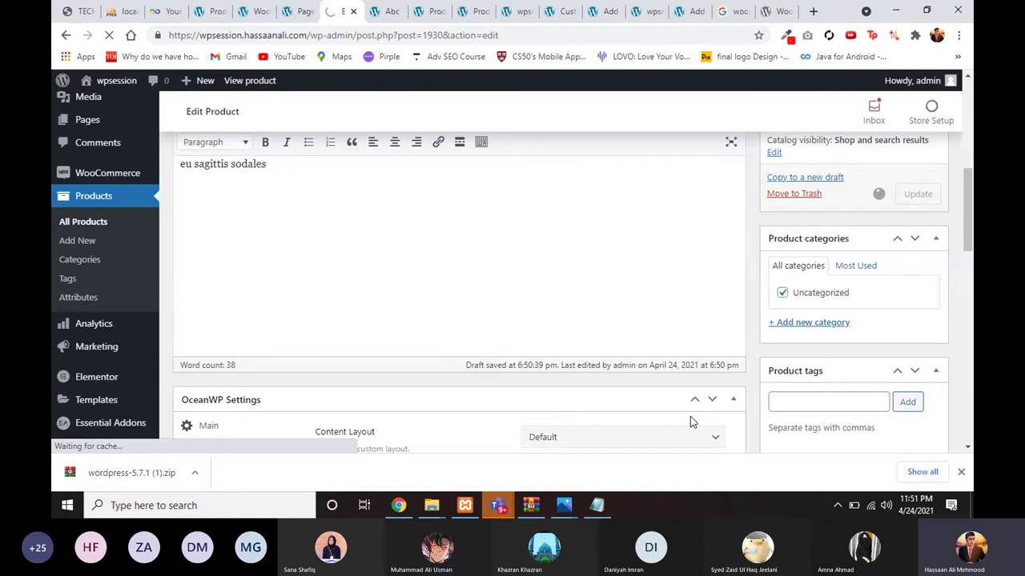
key("ctrl+Tab")
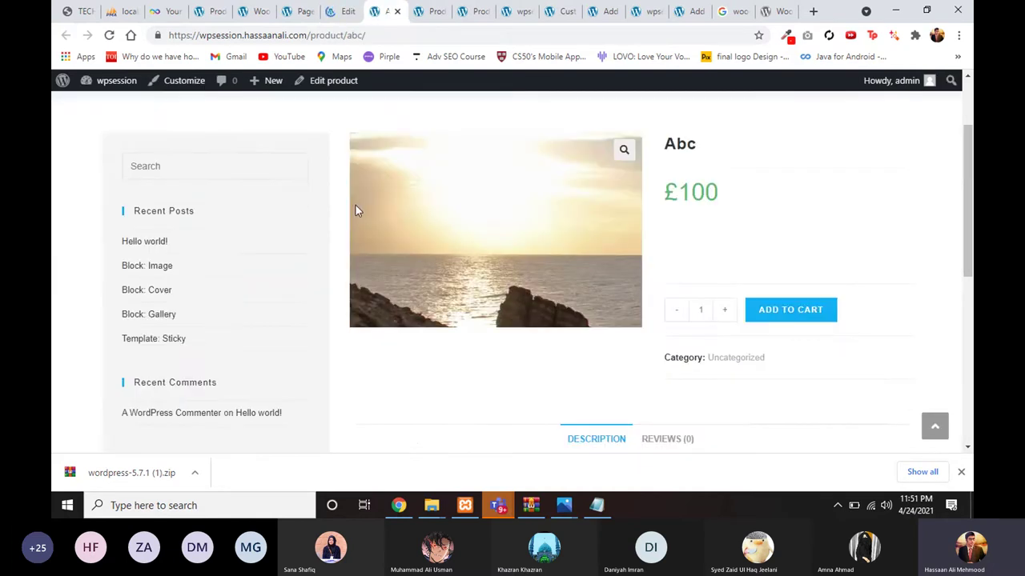
Step: Reload the live Abc product page and confirm it shows the shortened description
scroll(357, 211, "up", 2)
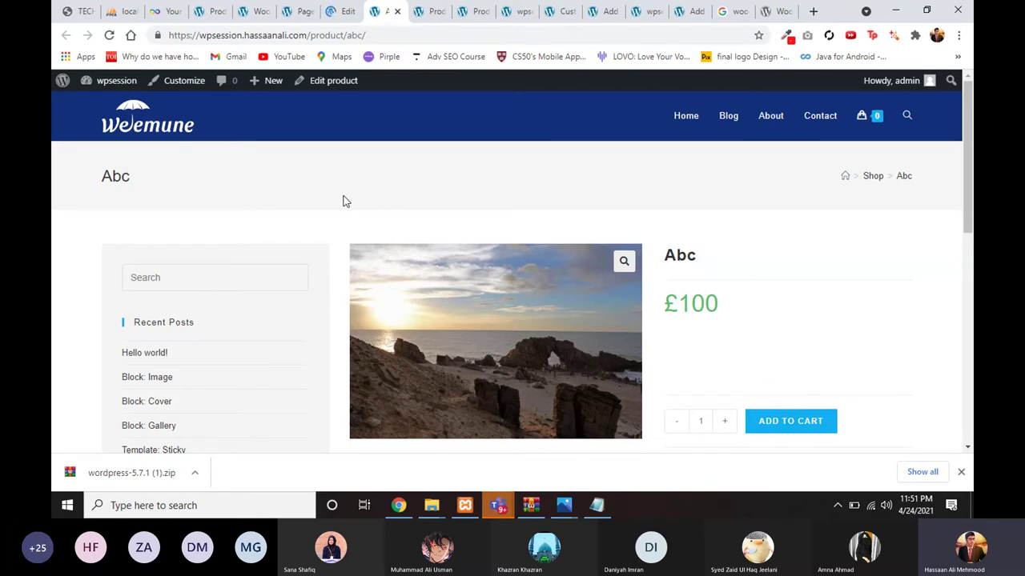
left_click(110, 35)
scroll(231, 167, "down", 2)
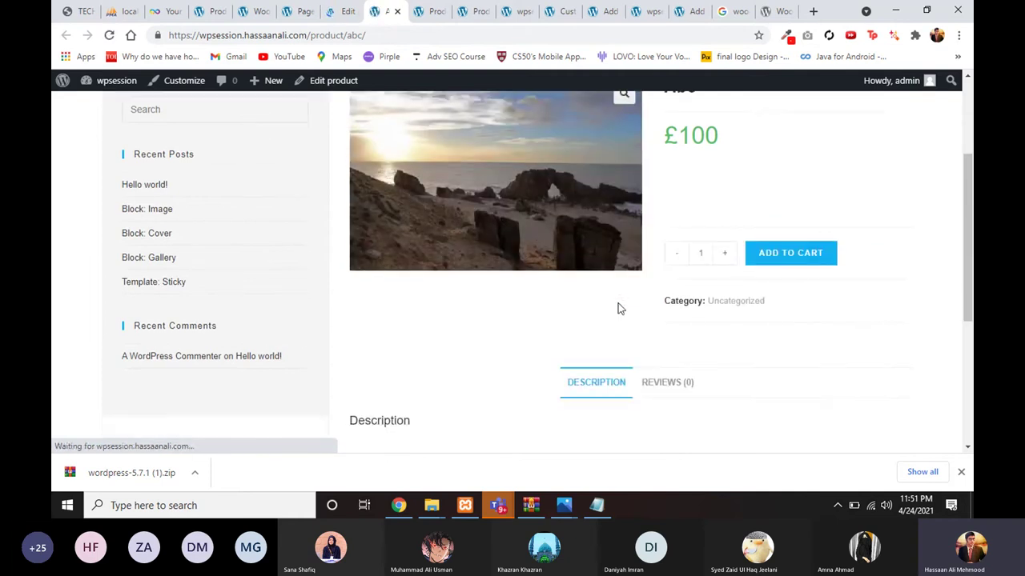
scroll(514, 311, "up", 2)
scroll(514, 311, "down", 3)
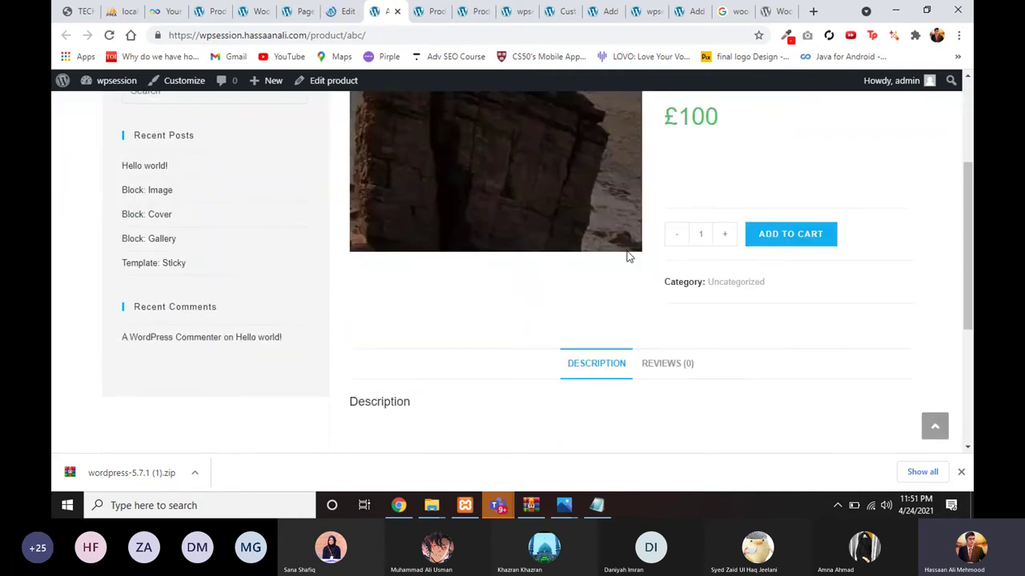
scroll(629, 256, "down", 3)
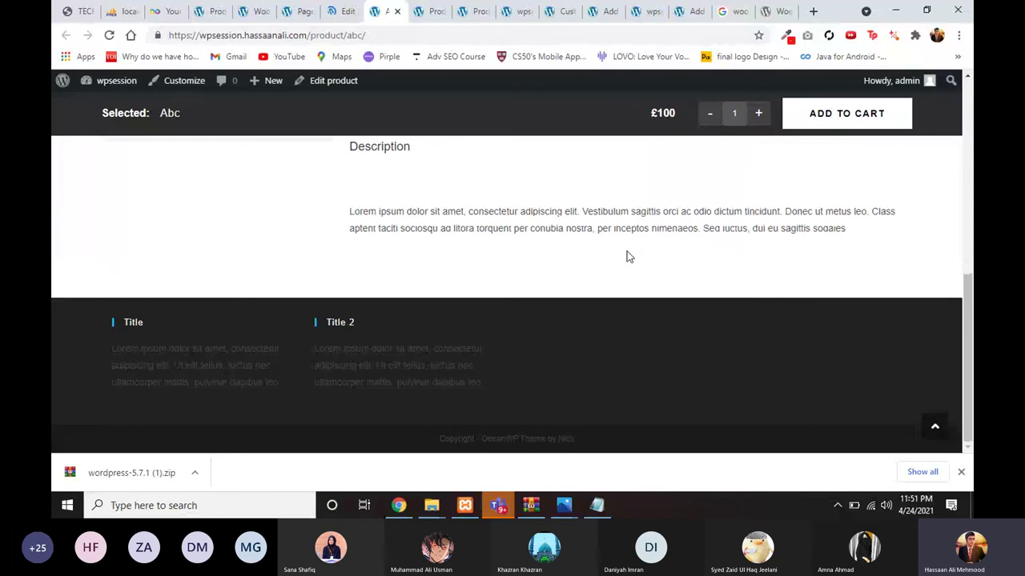
scroll(629, 256, "up", 5)
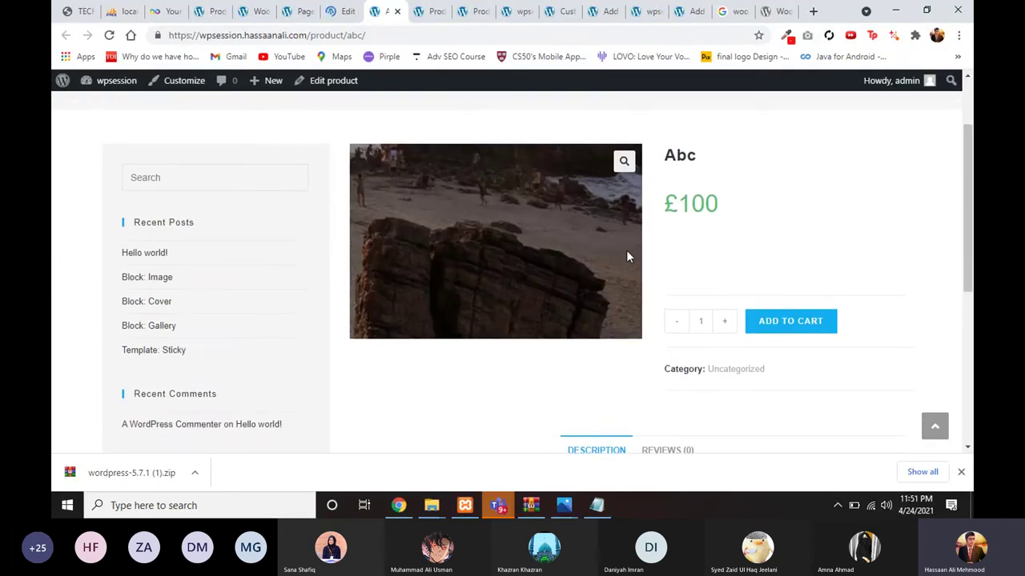
scroll(626, 250, "up", 1)
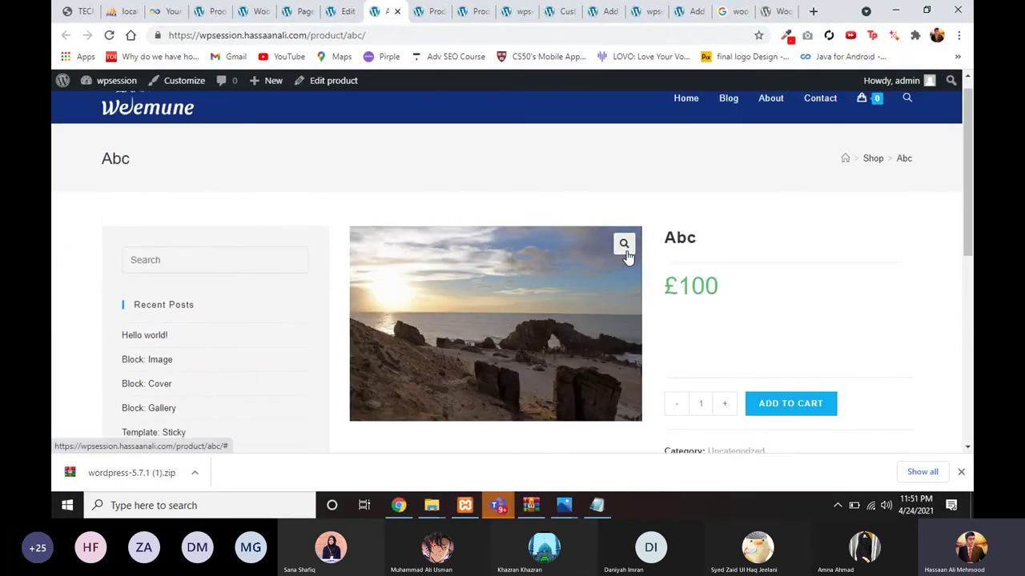
scroll(626, 253, "down", 1)
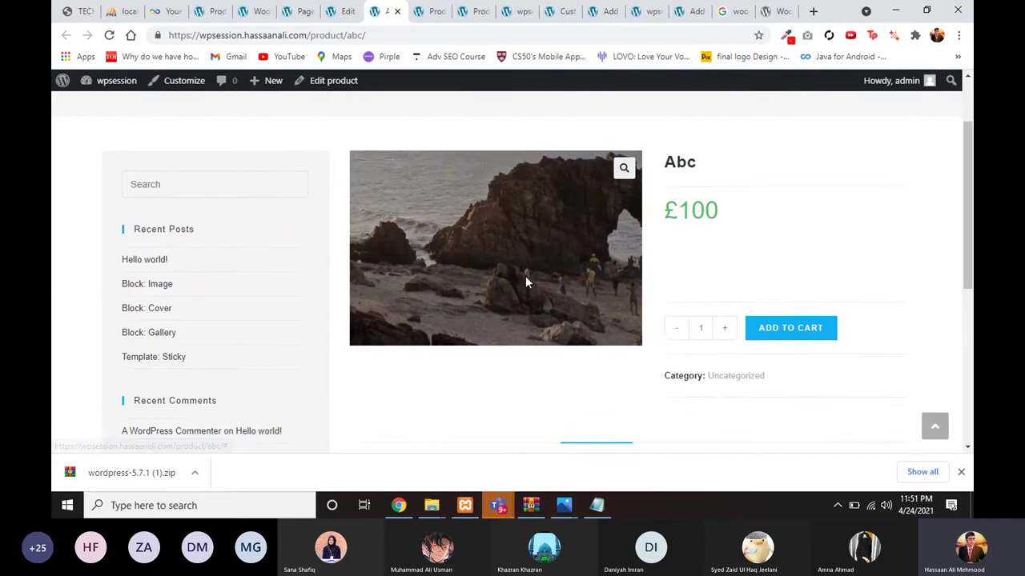
scroll(526, 282, "down", 1)
scroll(521, 284, "down", 1)
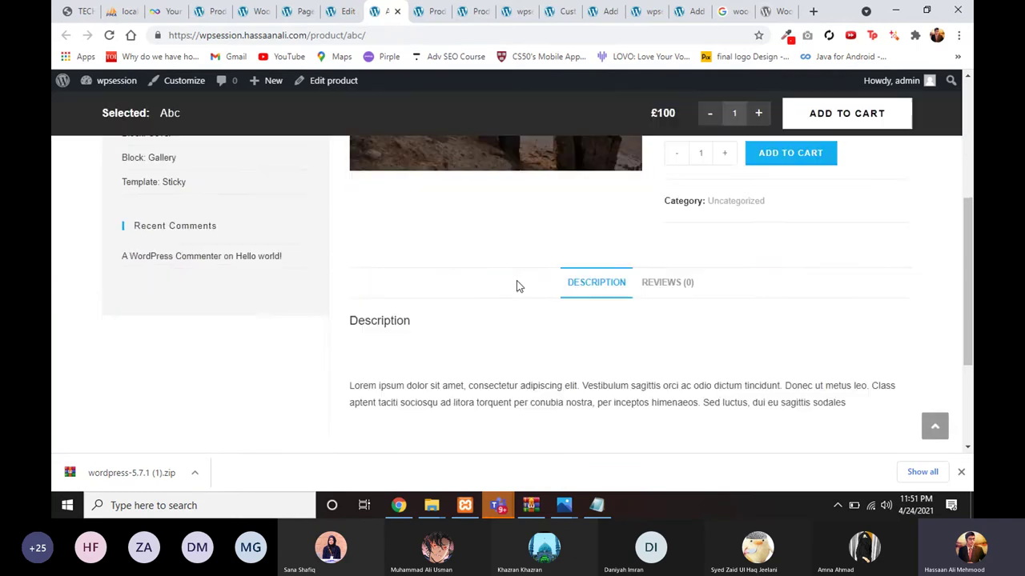
scroll(245, 277, "up", 3)
scroll(457, 328, "down", 2)
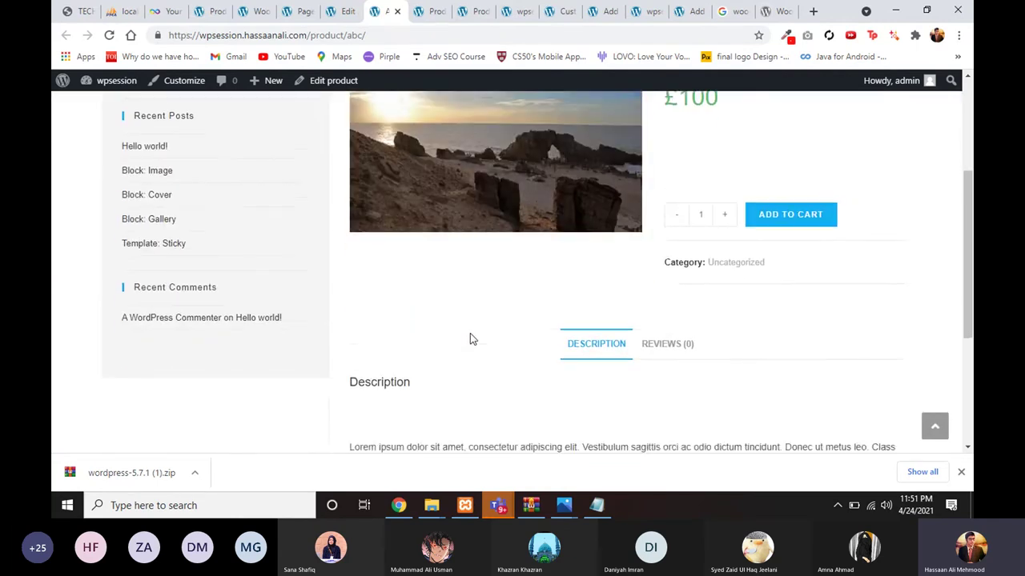
scroll(470, 333, "down", 3)
scroll(478, 206, "up", 3)
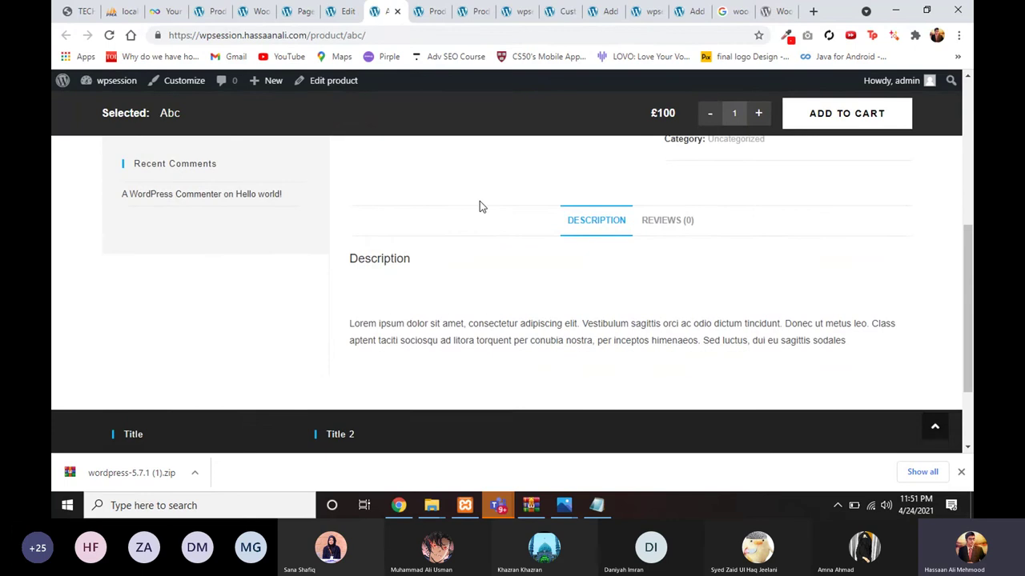
Step: Look through the Customizer, Pages, Settings and Shop tabs, then open the Weemune home page
left_click(558, 17)
left_click(387, 17)
scroll(403, 176, "up", 3)
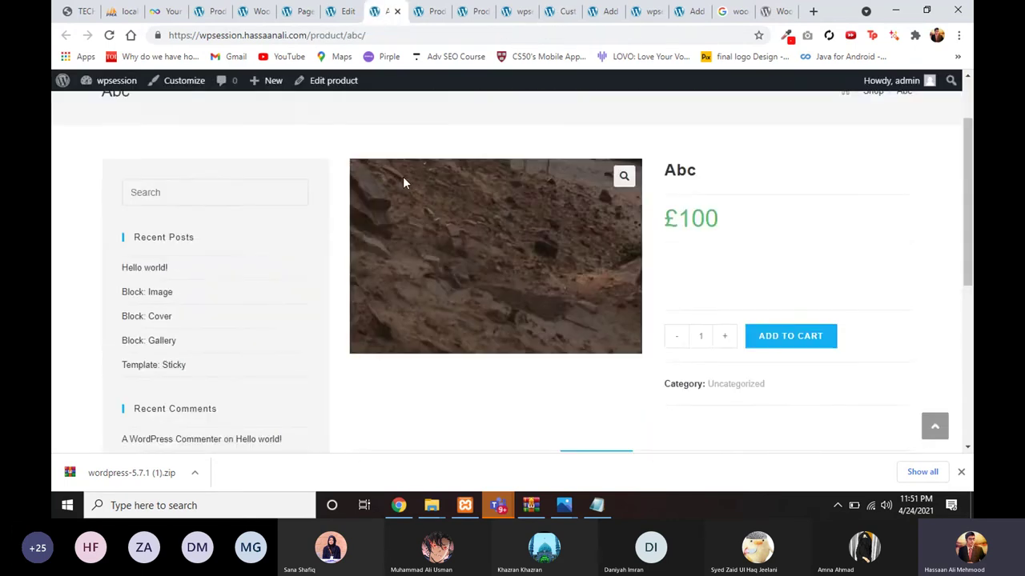
left_click(297, 11)
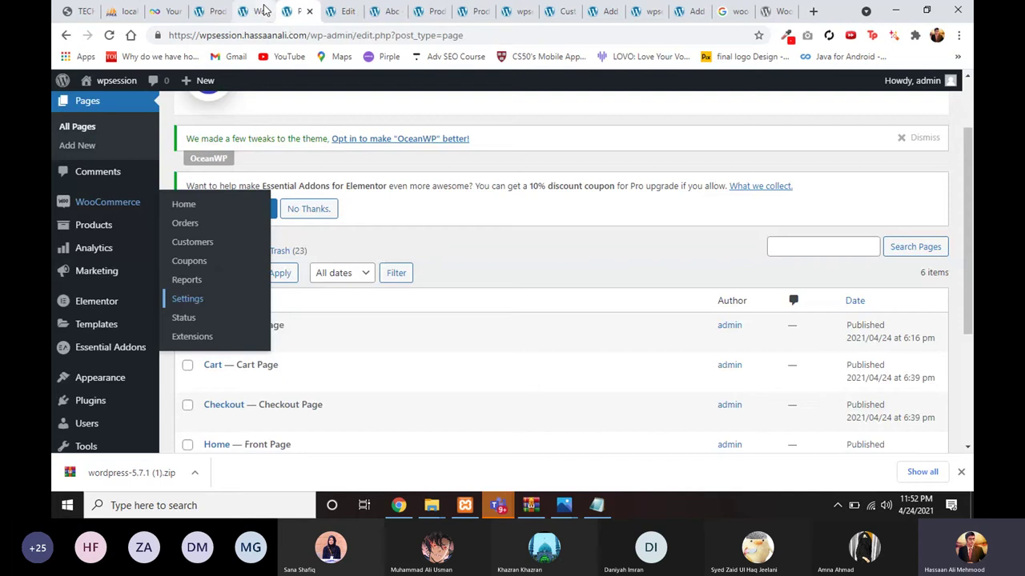
left_click(264, 12)
left_click(216, 11)
left_click(256, 11)
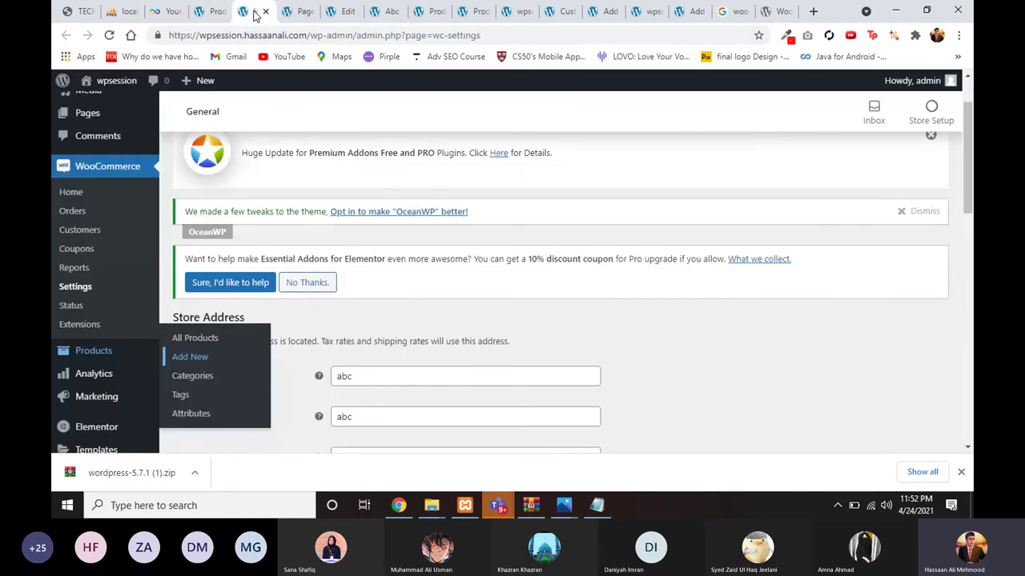
left_click(296, 11)
left_click(256, 11)
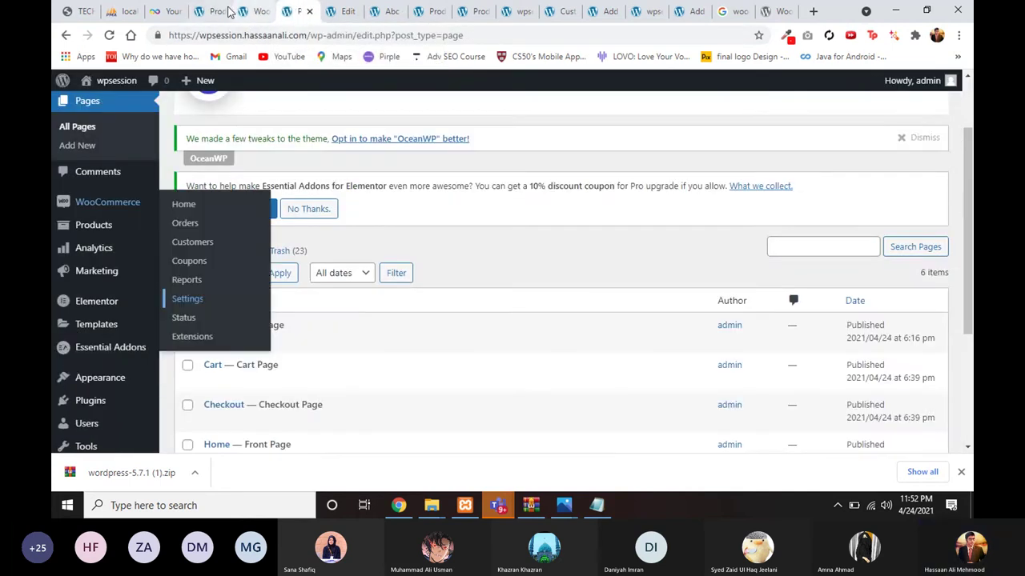
left_click(209, 11)
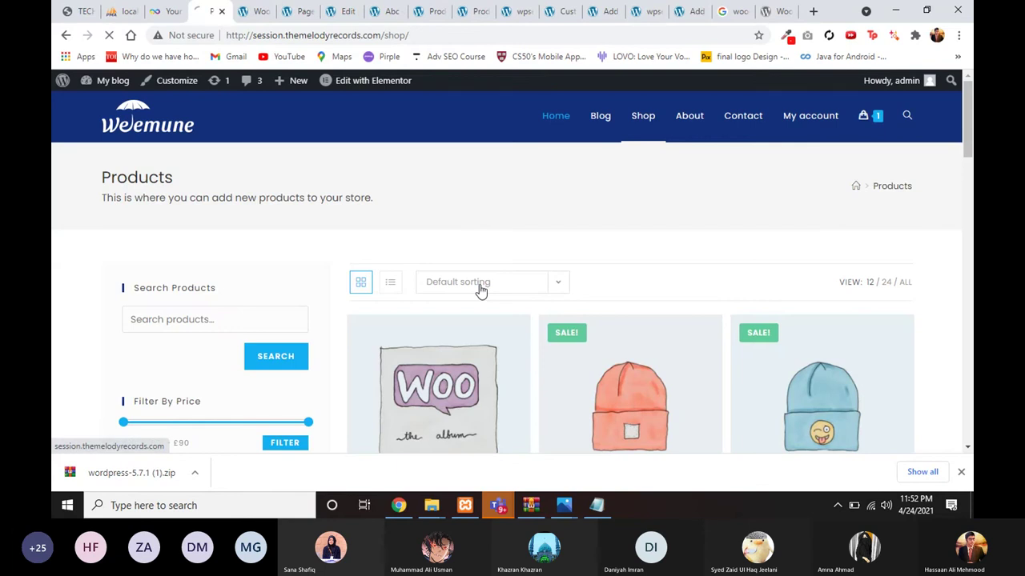
left_click(465, 337)
scroll(464, 338, "down", 3)
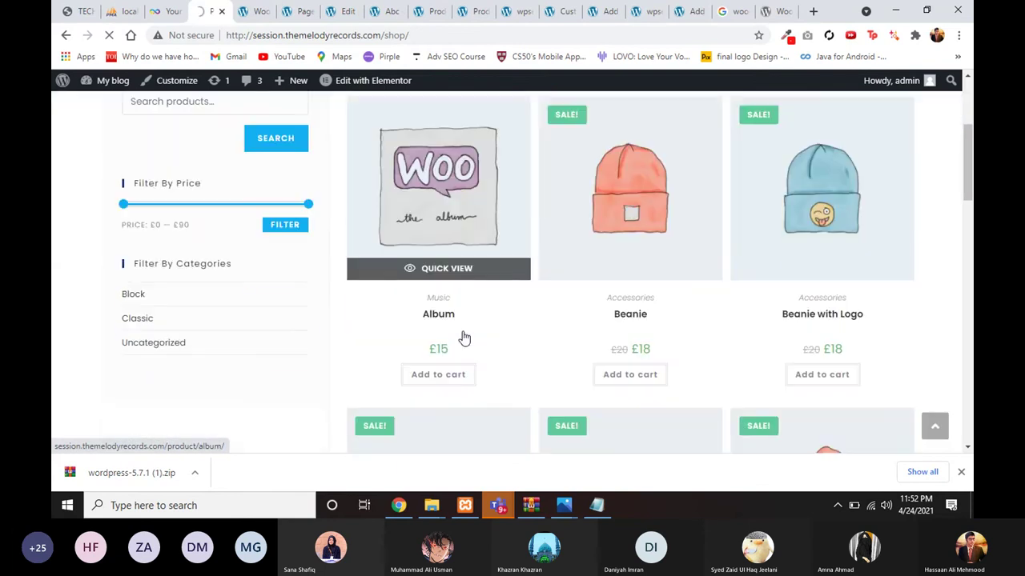
scroll(464, 338, "down", 1)
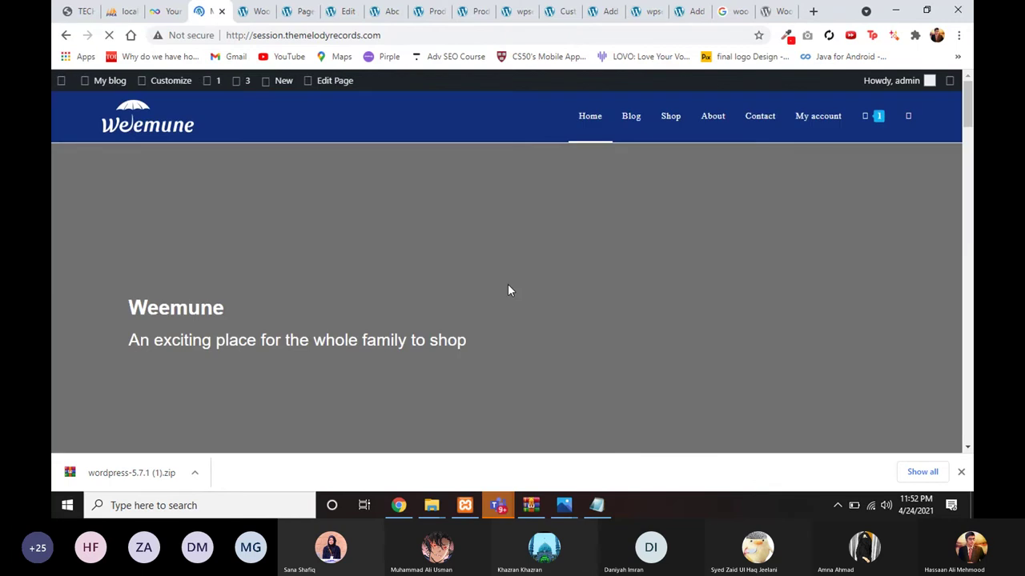
mouse_move(502, 505)
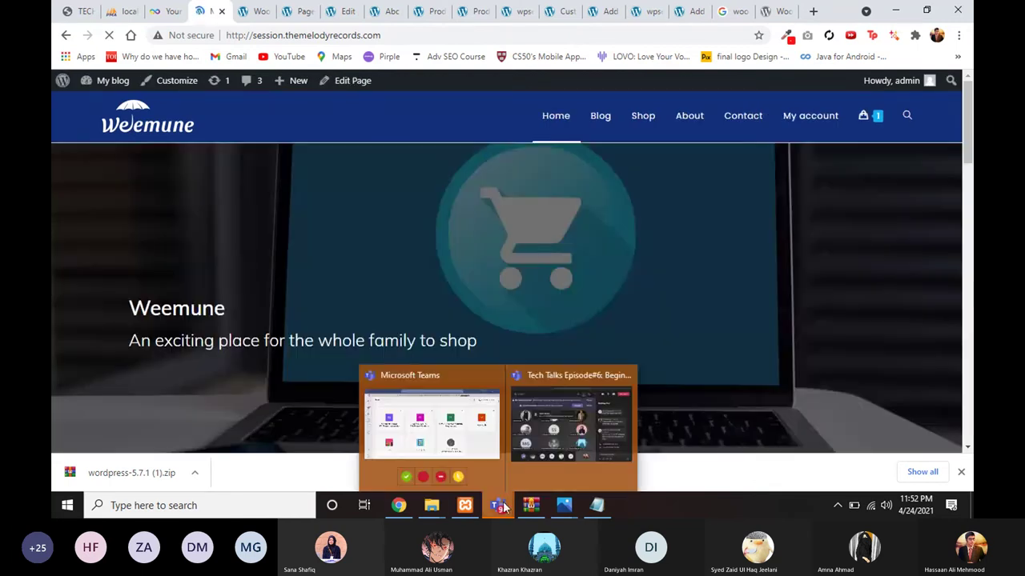
Step: Bring the Teams meeting 'Tech Talks Episode#6: Beginner's Guide to WordPress' to the front
left_click(571, 424)
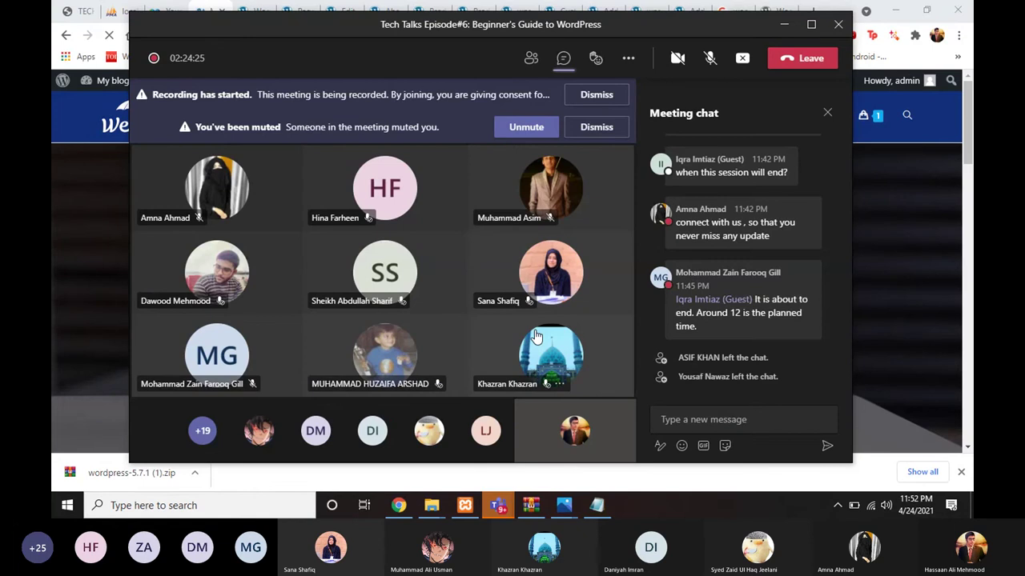
mouse_move(536, 336)
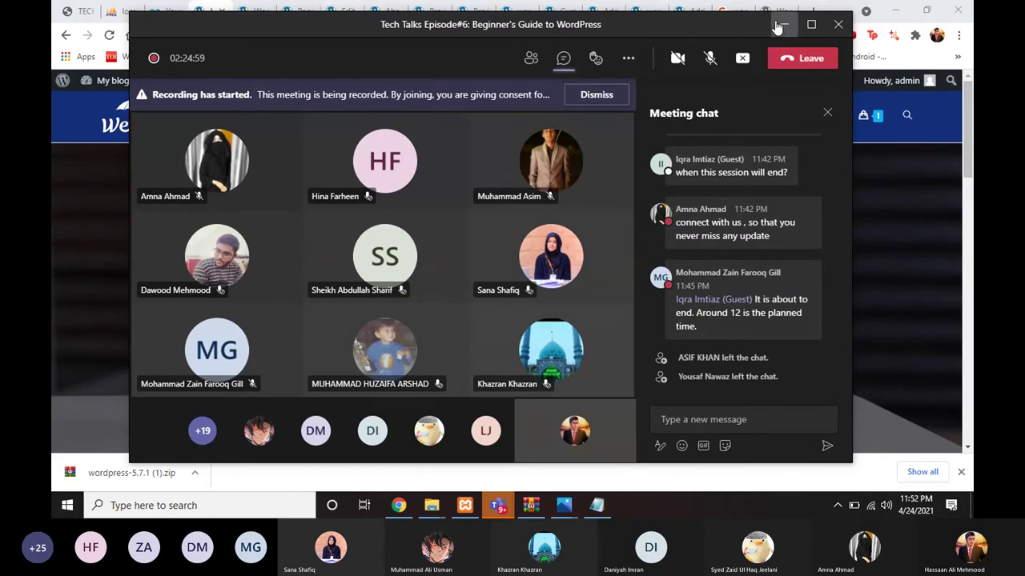
Step: Minimize the Teams meeting, unmute the microphone, and look over the Weemune storefront home page
left_click(777, 26)
left_click(253, 11)
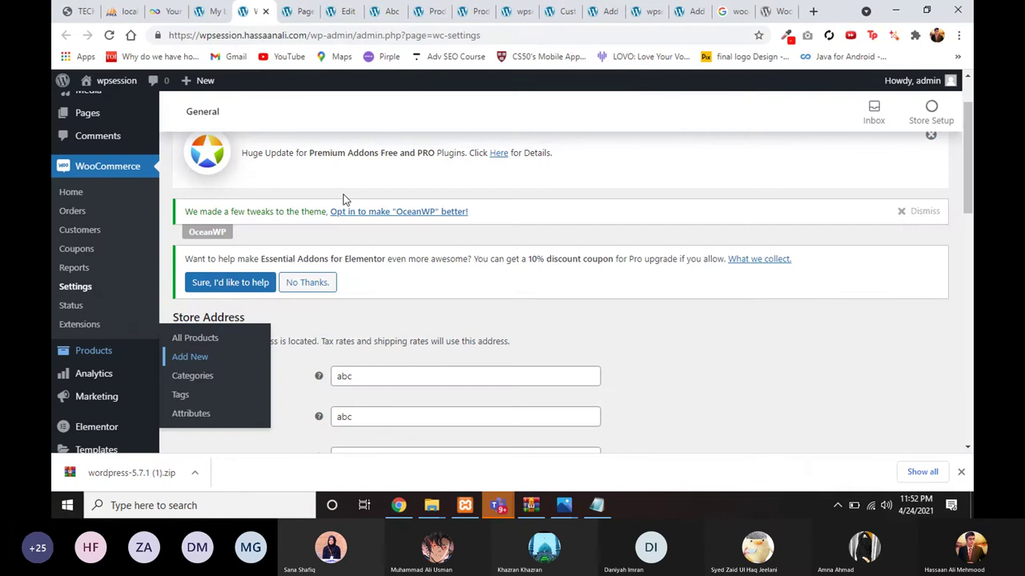
scroll(354, 240, "down", 1)
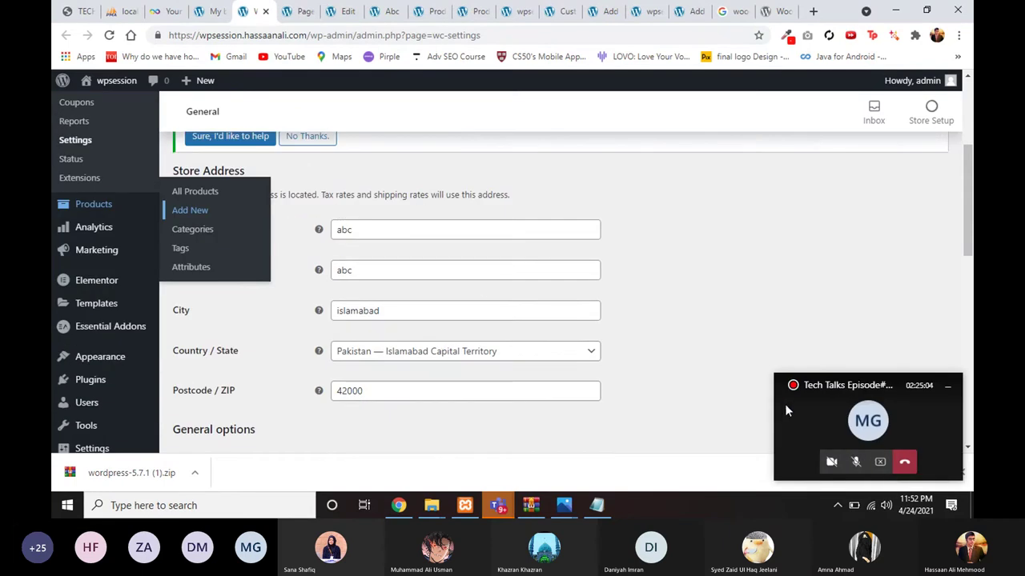
left_click(854, 469)
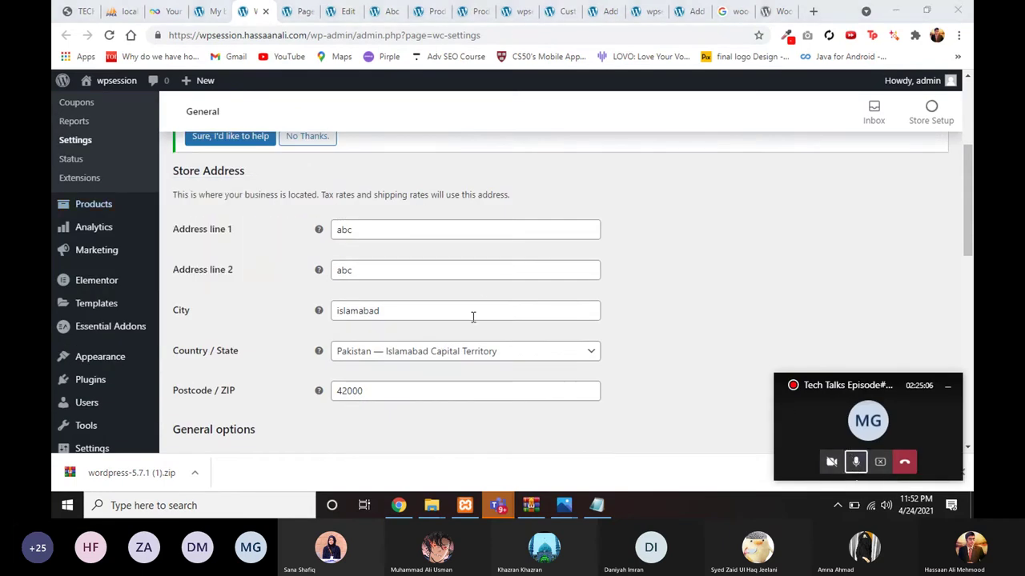
left_click(289, 11)
left_click(210, 11)
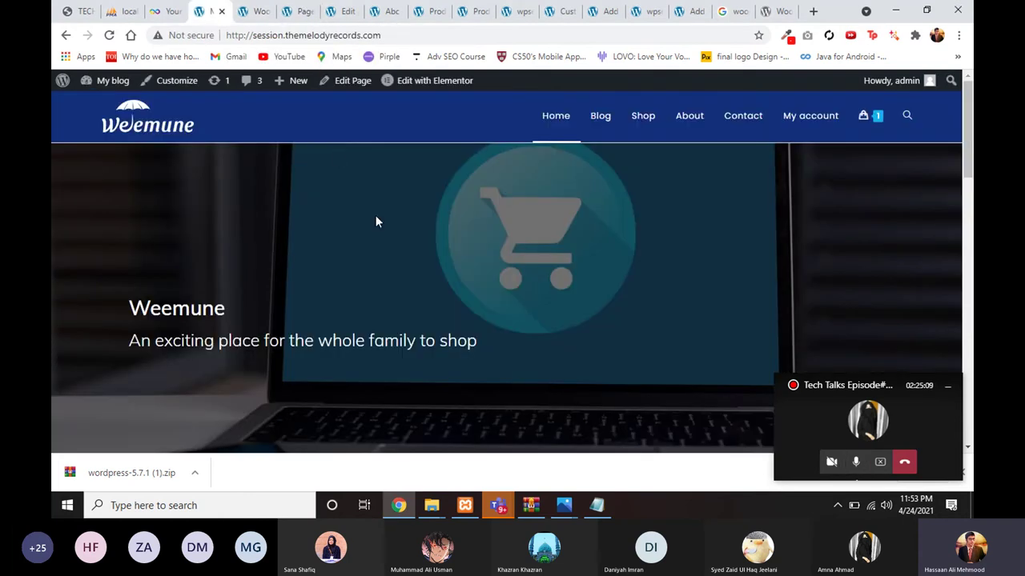
scroll(375, 222, "down", 10)
scroll(368, 320, "up", 2)
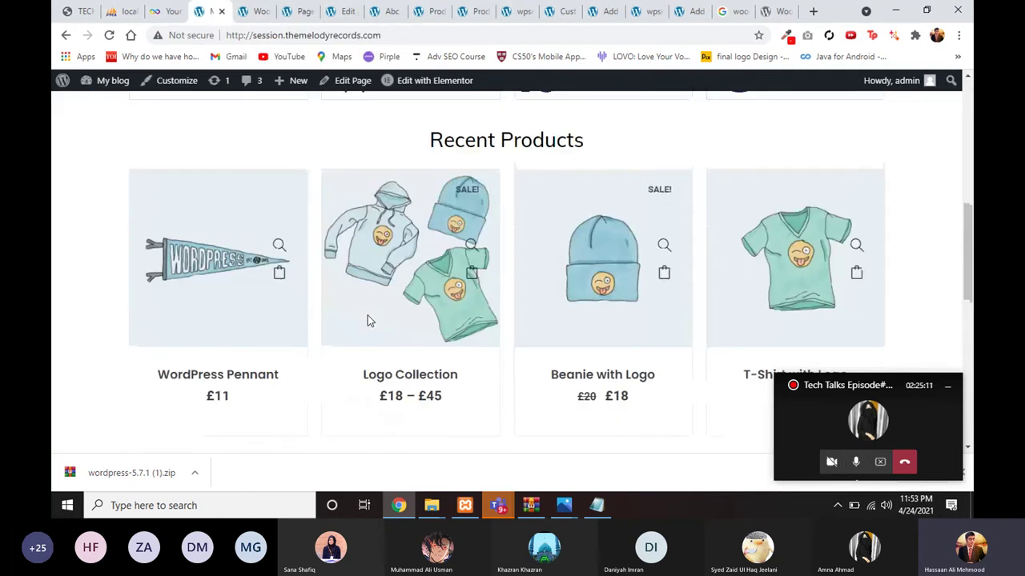
Step: From WooCommerce settings, go to Tools > Import and scroll to WooCommerce products (CSV)
left_click(256, 11)
scroll(114, 389, "down", 3)
mouse_move(64, 306)
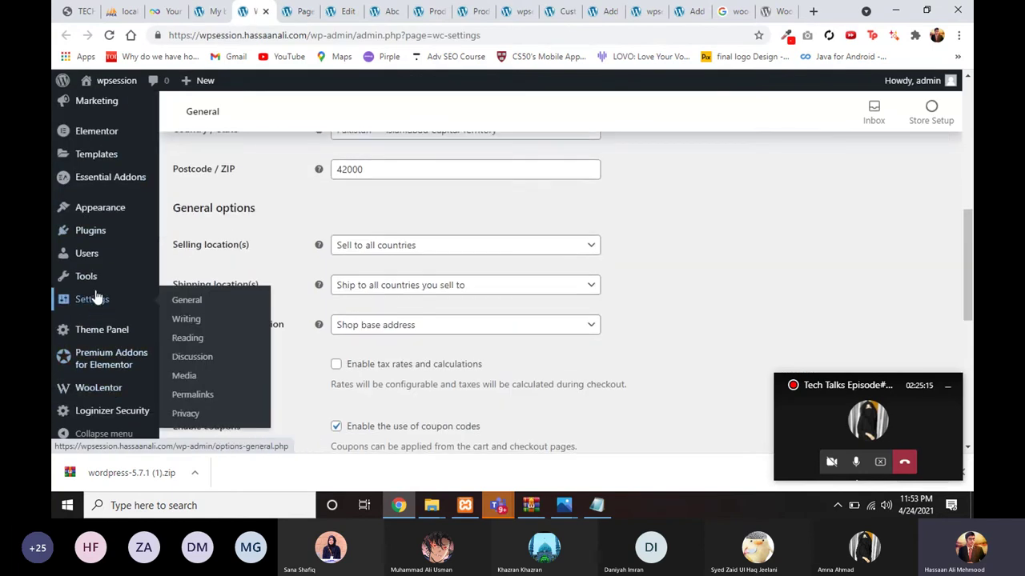
scroll(96, 292, "up", 1)
mouse_move(98, 291)
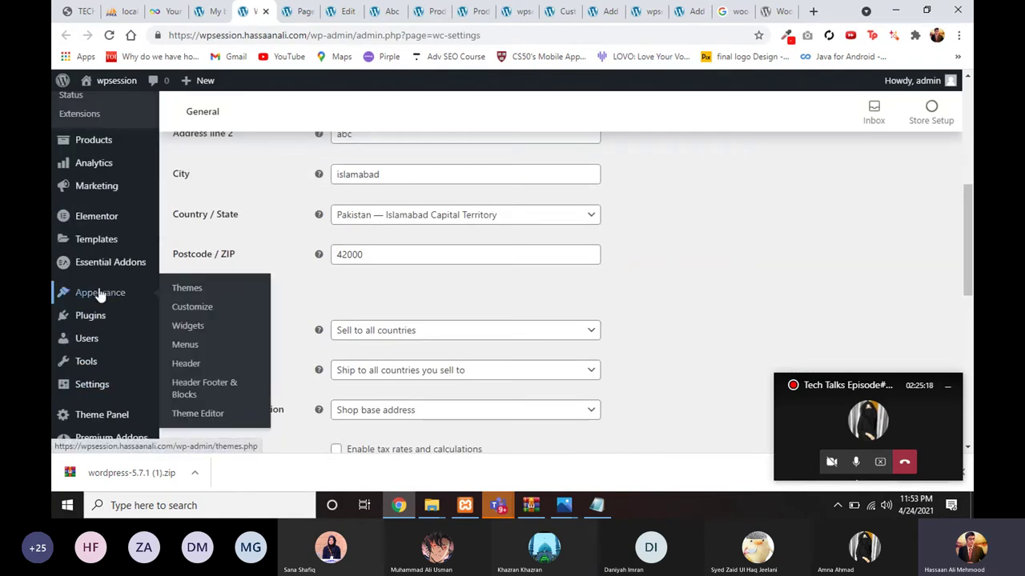
scroll(72, 248, "up", 1)
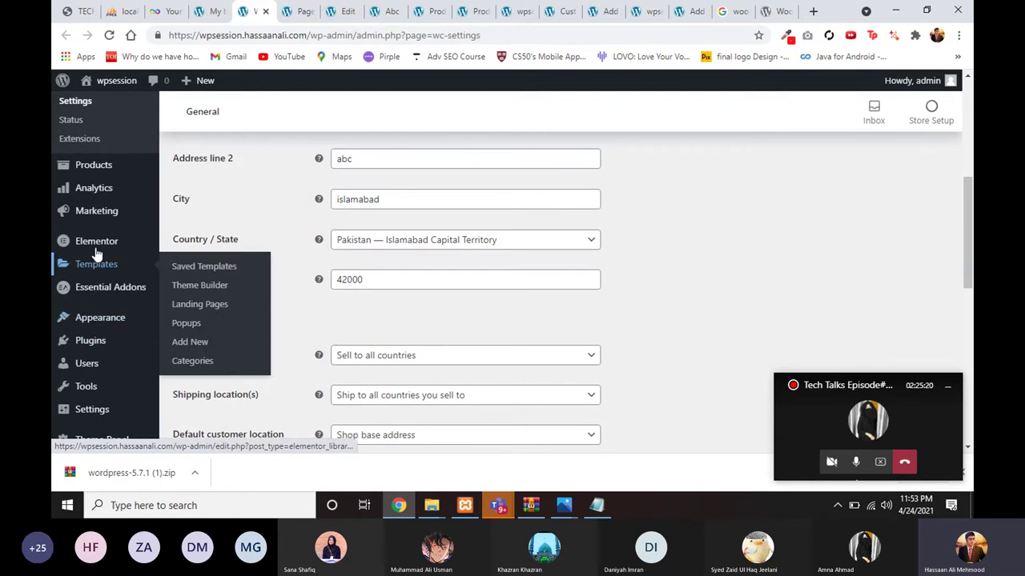
mouse_move(108, 322)
scroll(112, 356, "down", 1)
mouse_move(109, 359)
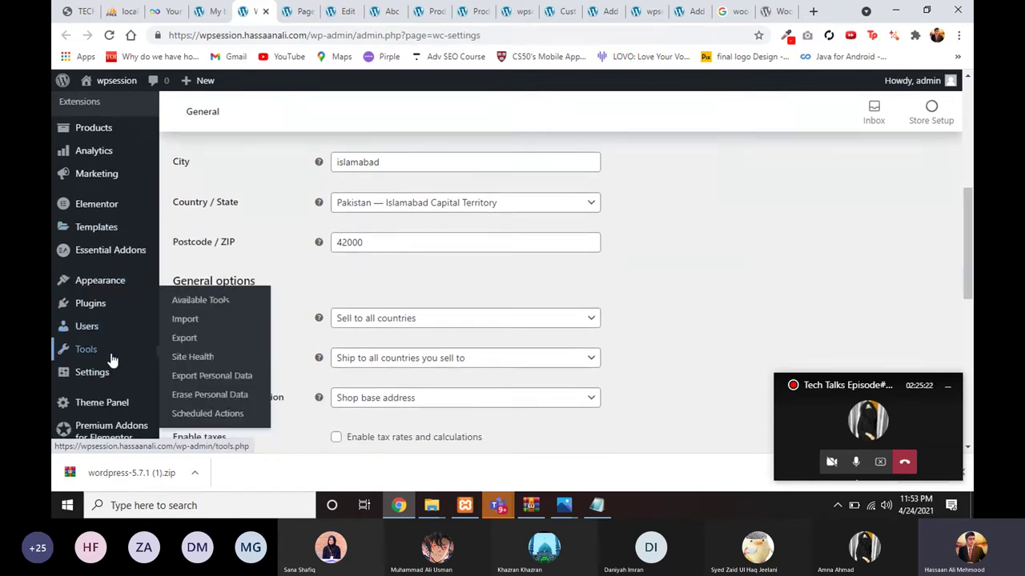
left_click(202, 300)
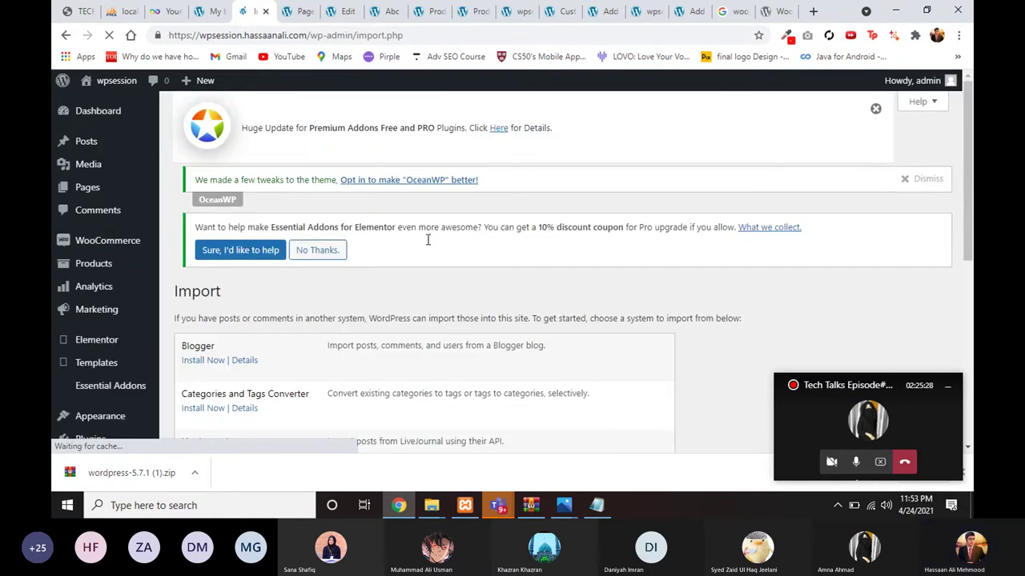
scroll(375, 364, "down", 5)
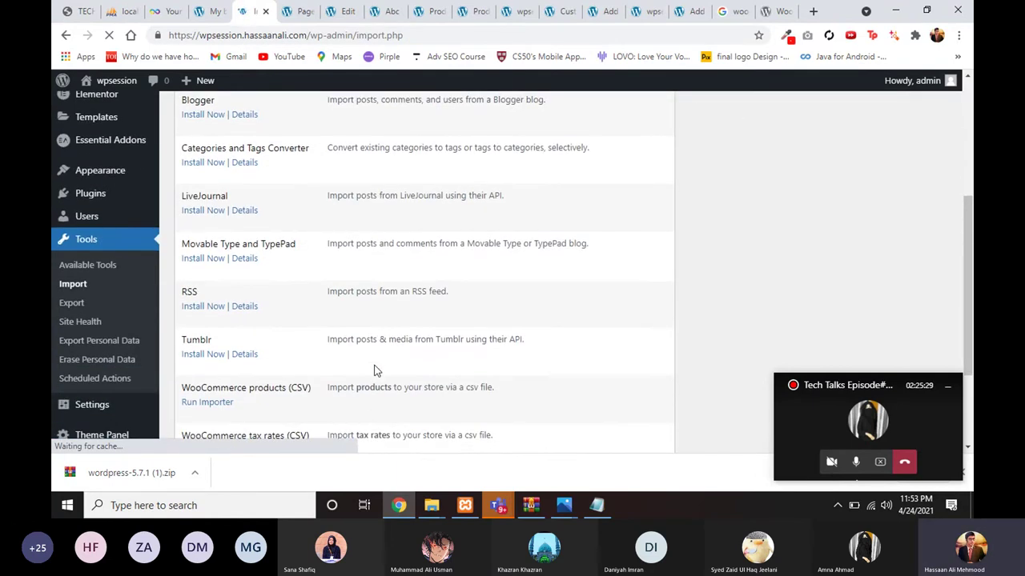
scroll(375, 370, "down", 2)
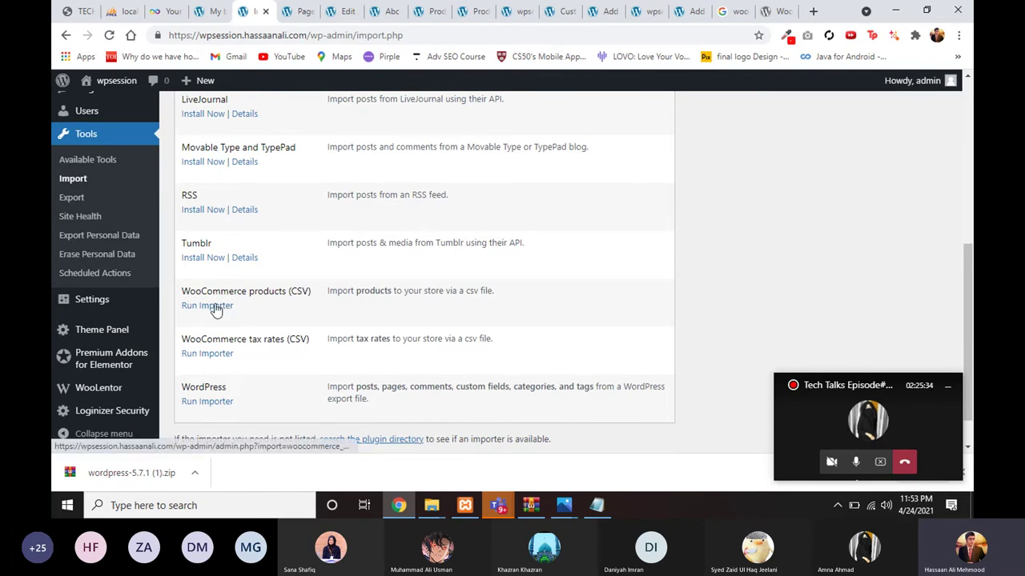
Step: Run the WooCommerce products (CSV) importer and choose sample_products from the Assets folder
left_click(213, 307)
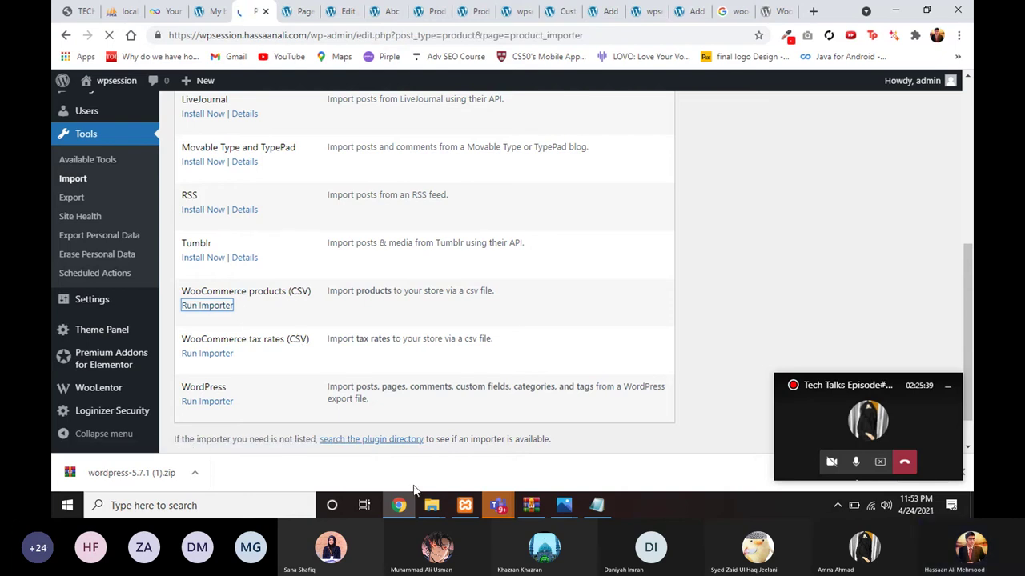
scroll(480, 270, "down", 1)
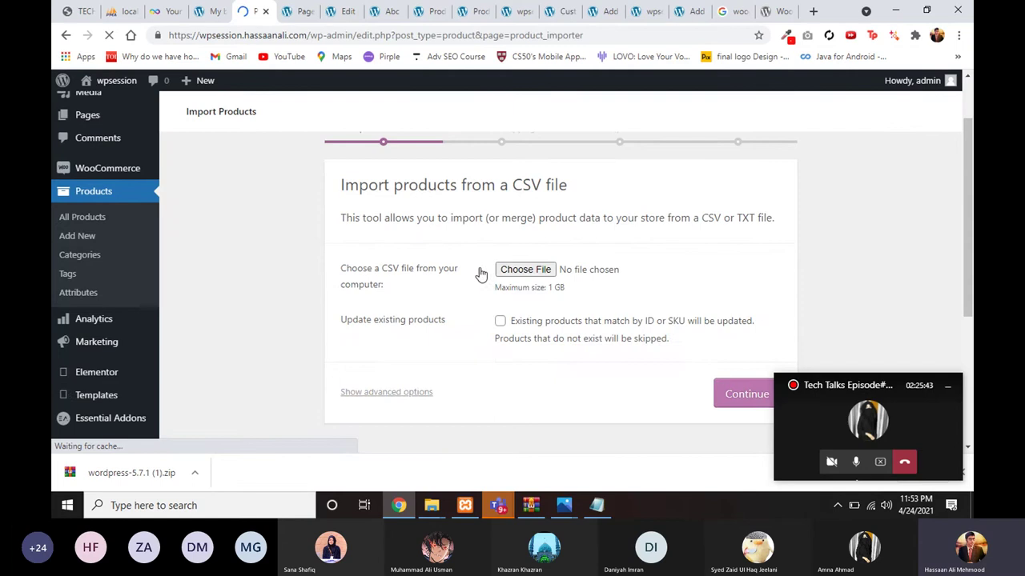
left_click(524, 273)
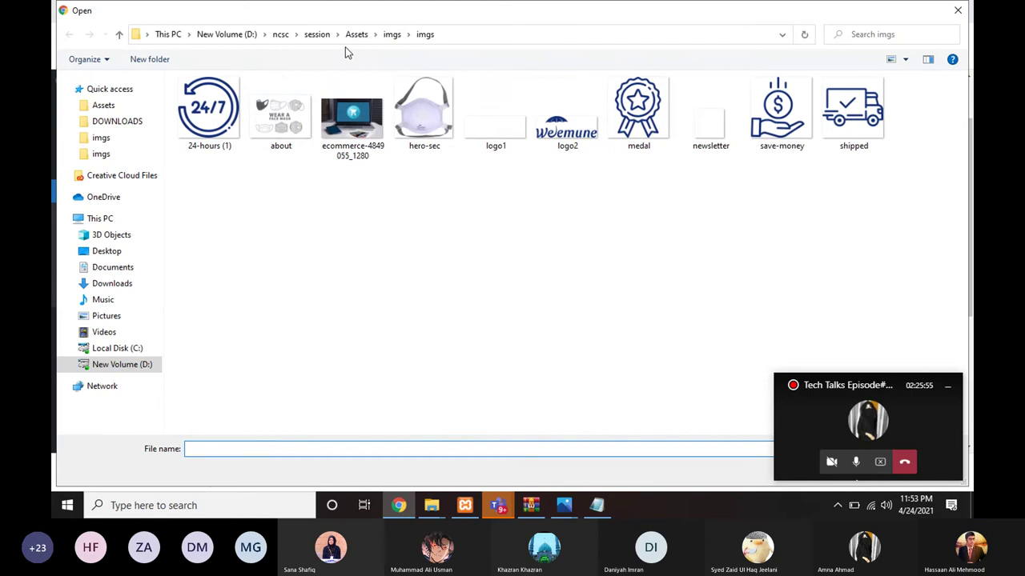
left_click(359, 34)
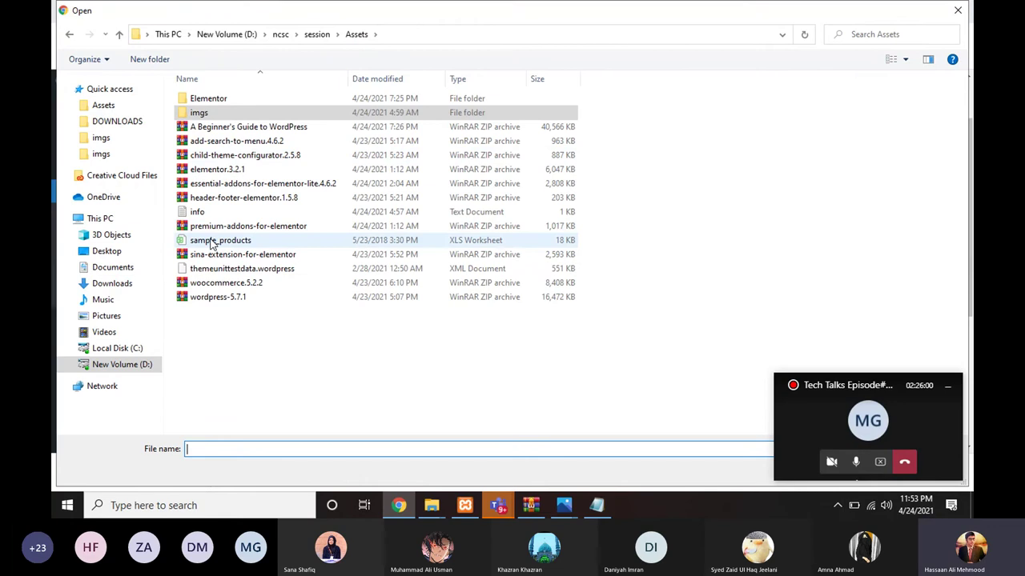
double_click(213, 241)
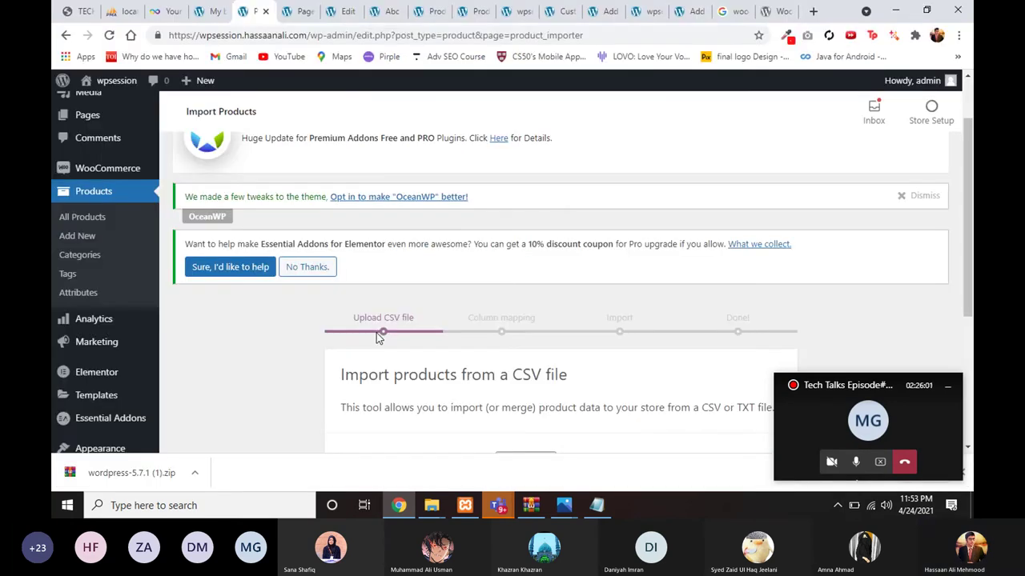
Step: Upload sample_products.csv, keep the default column mapping, and run the importer, which returns 403 Forbidden
scroll(377, 336, "down", 3)
key("Return")
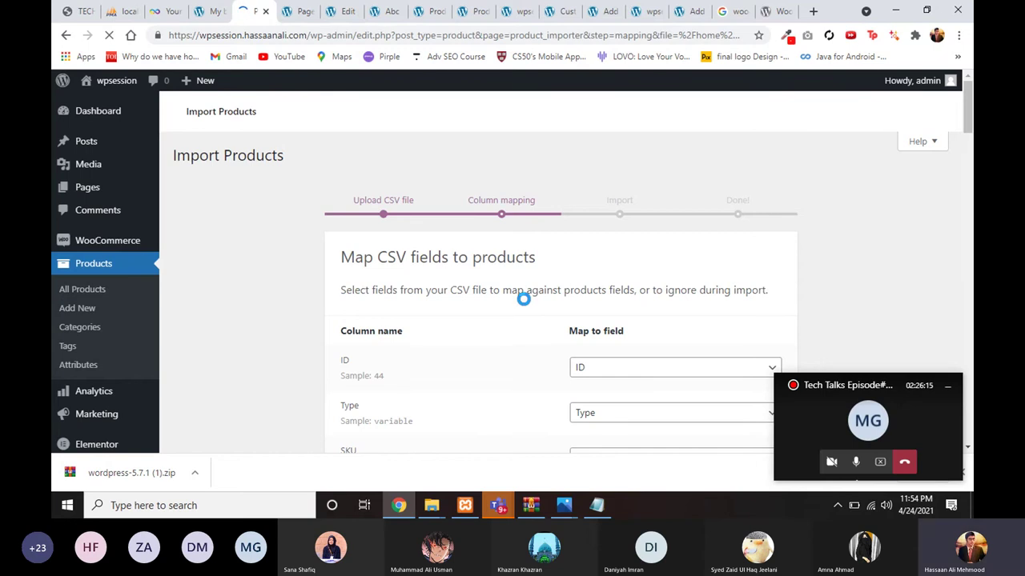
scroll(550, 309, "down", 9)
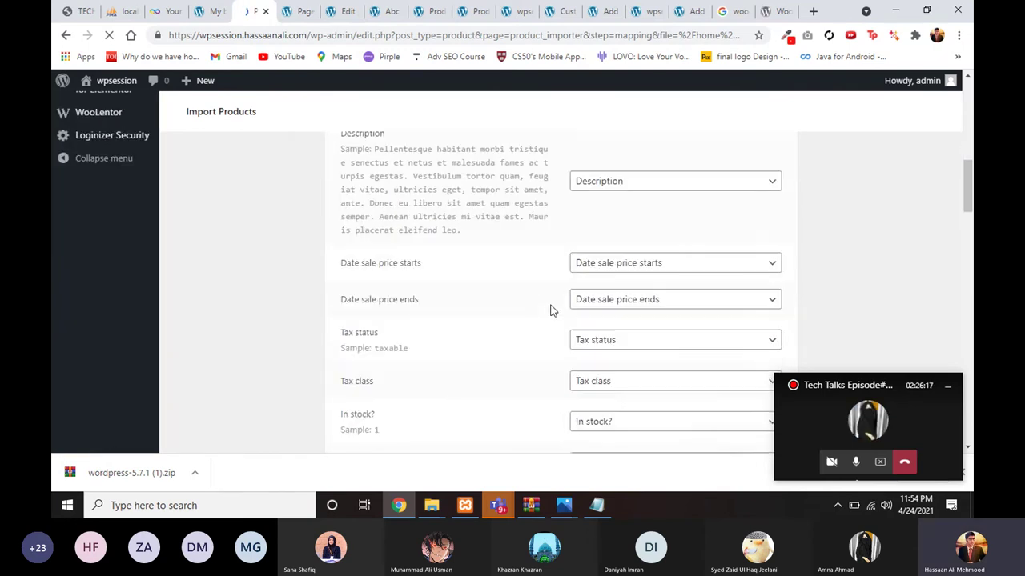
scroll(550, 309, "down", 2)
scroll(528, 365, "down", 2)
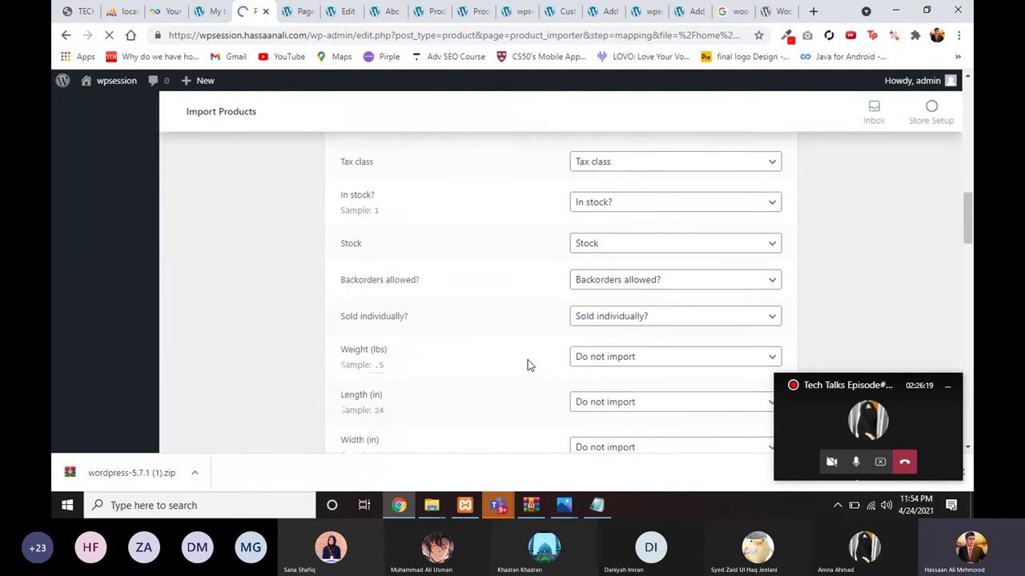
scroll(527, 365, "down", 1)
scroll(527, 365, "down", 7)
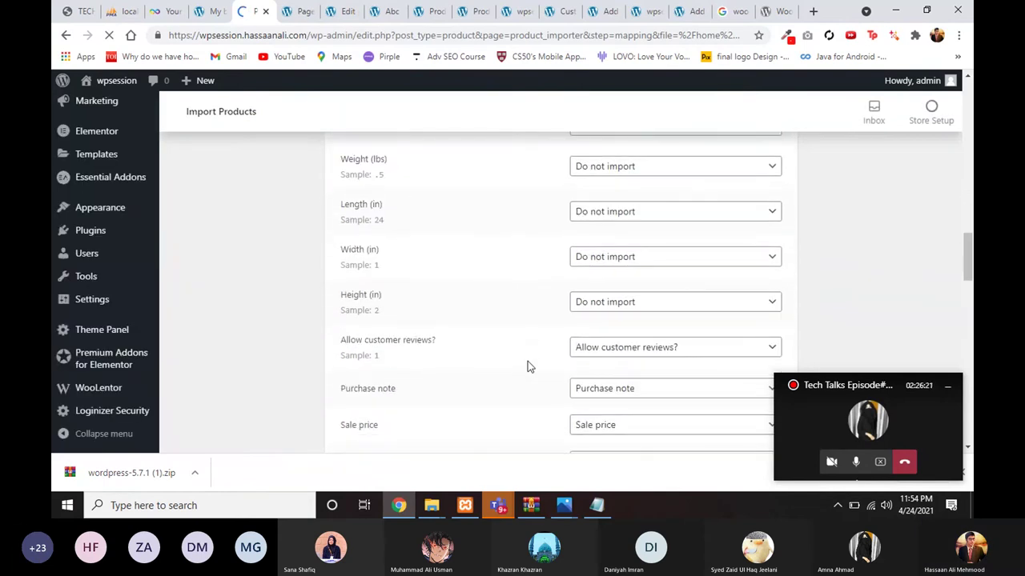
scroll(528, 365, "down", 2)
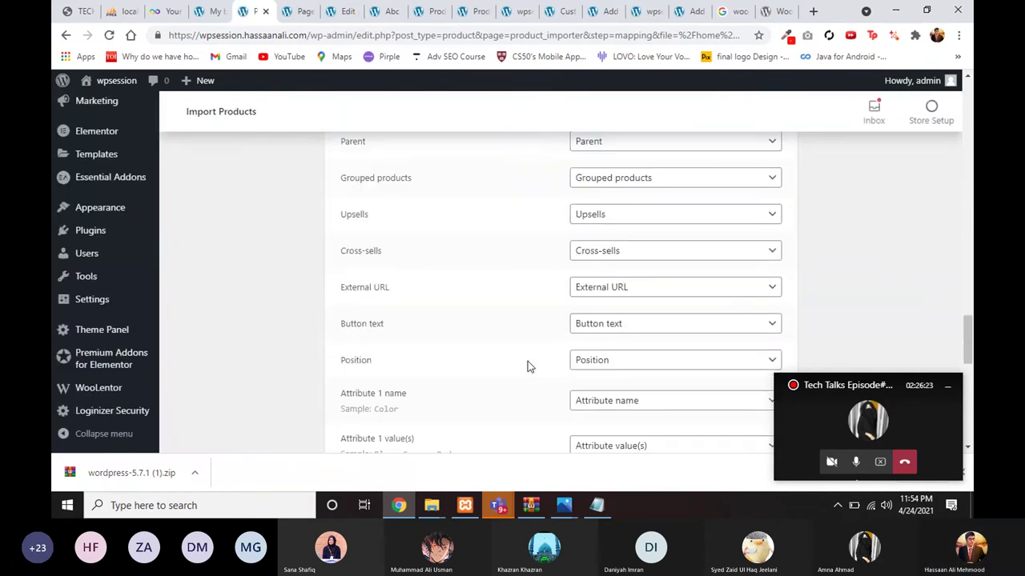
scroll(527, 365, "down", 10)
left_click(689, 356)
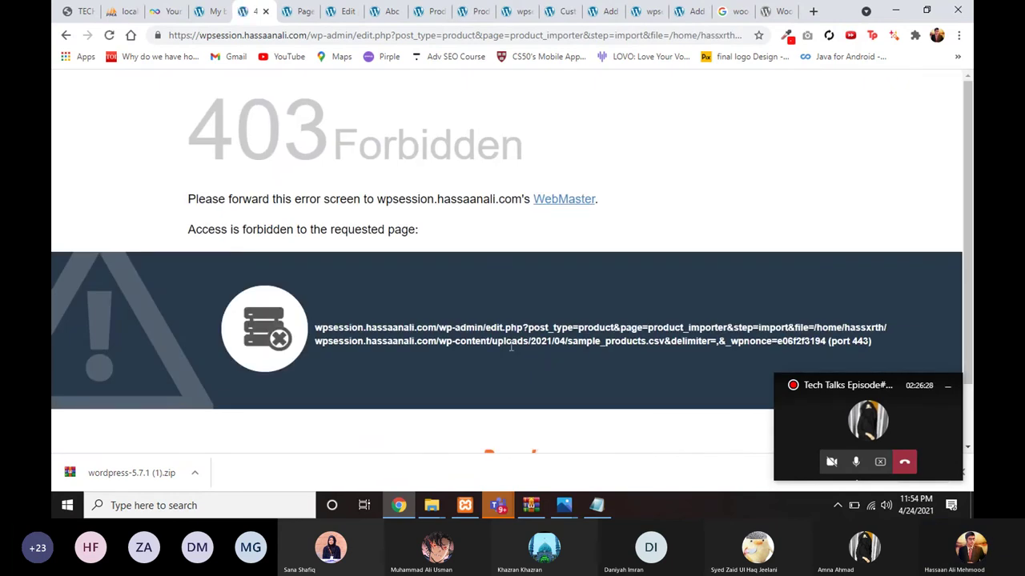
Step: Go back to the column mapping page and retry running the product import
left_click(65, 36)
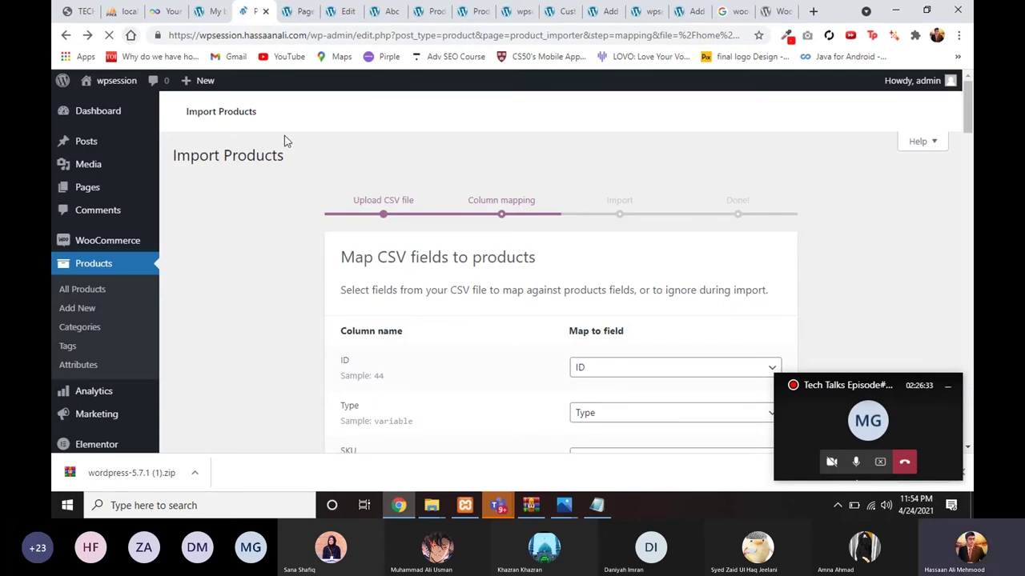
scroll(499, 245, "down", 20)
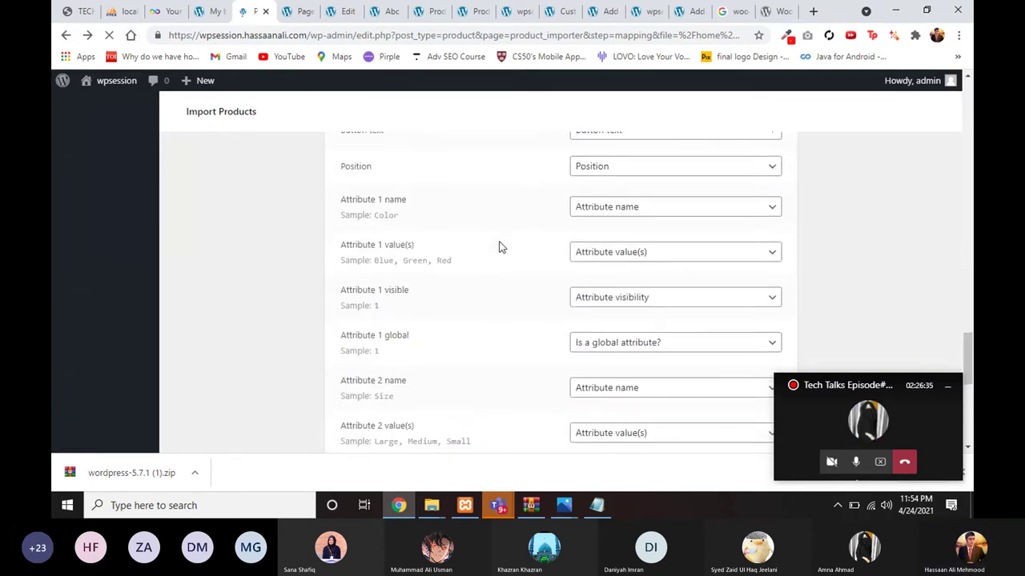
scroll(499, 246, "down", 5)
scroll(721, 298, "up", 1)
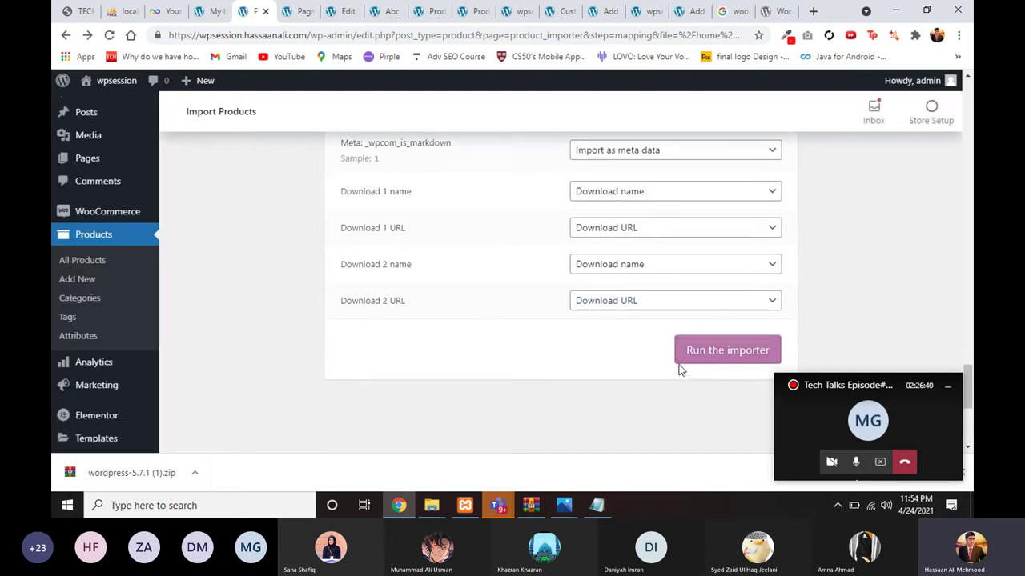
left_click(691, 360)
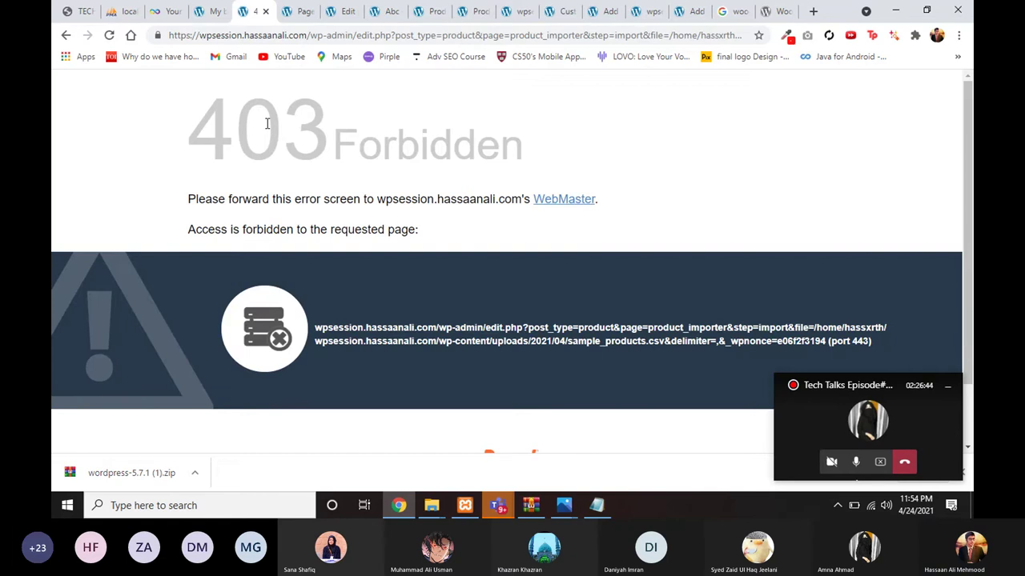
Step: Close the 403 Forbidden tab and return to the All Pages list showing Cart, Checkout and Shop
left_click_drag(307, 35, 157, 38)
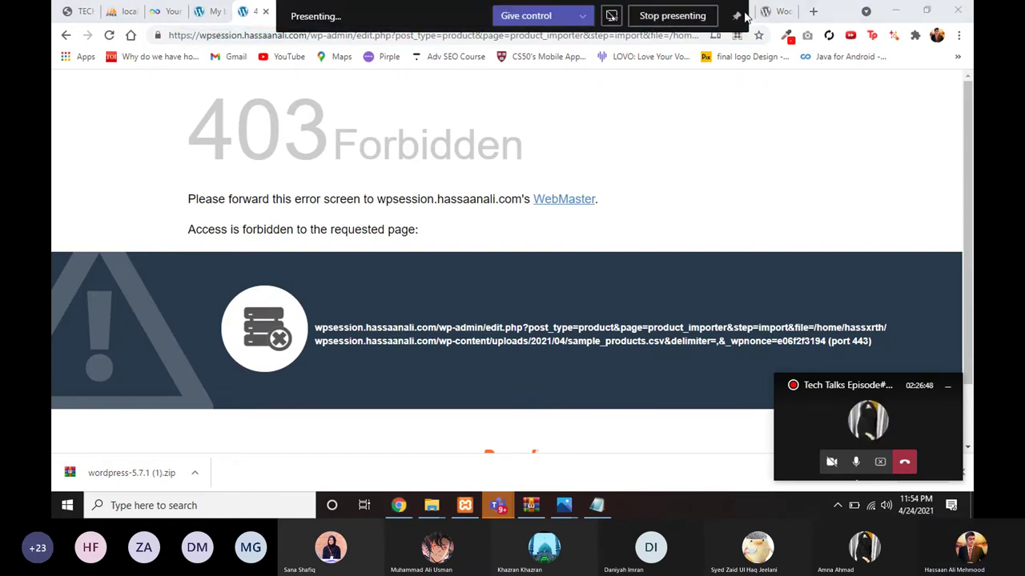
left_click(814, 13)
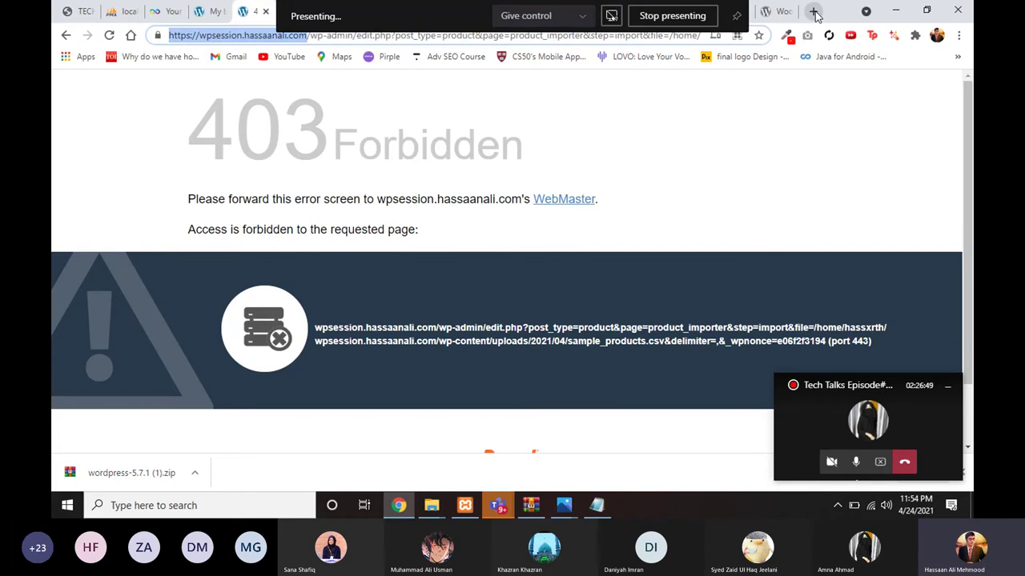
left_click(813, 12)
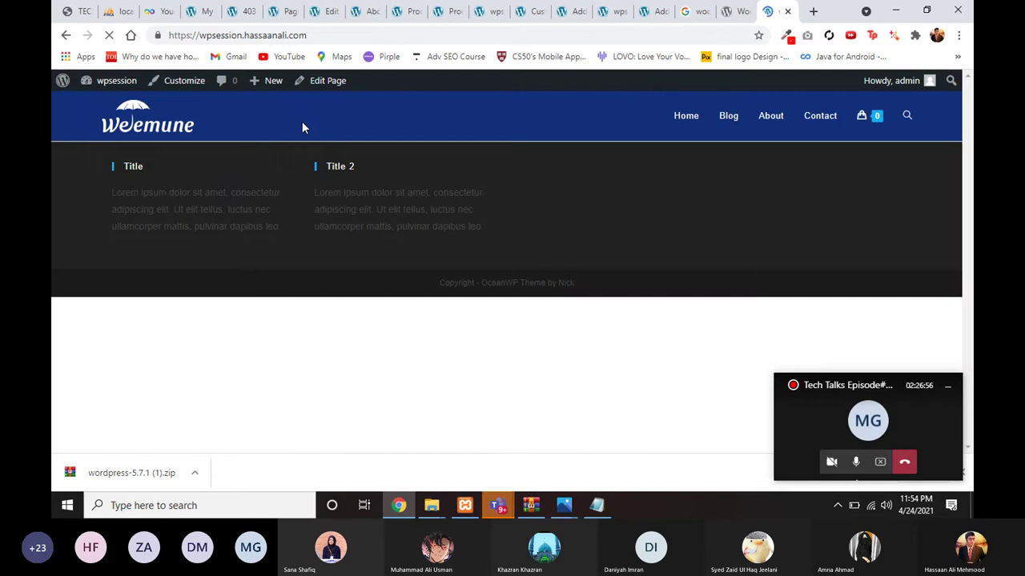
left_click(243, 11)
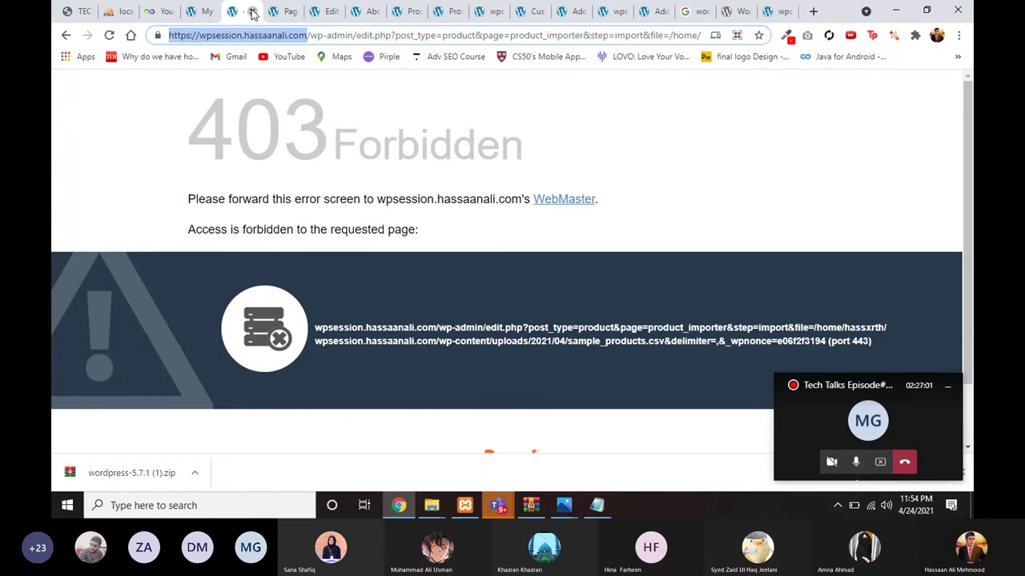
left_click(252, 12)
left_click(244, 12)
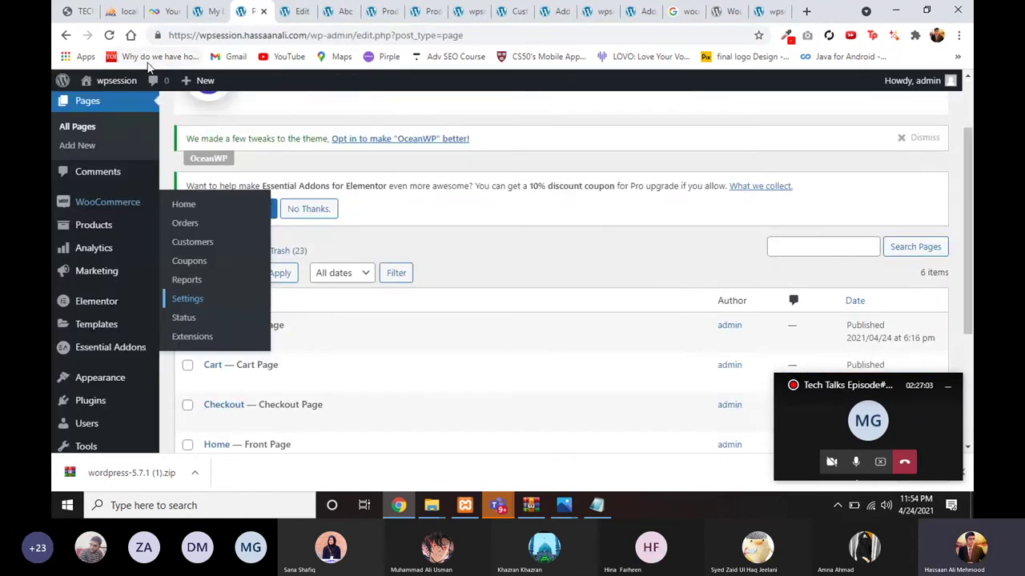
scroll(96, 320, "down", 3)
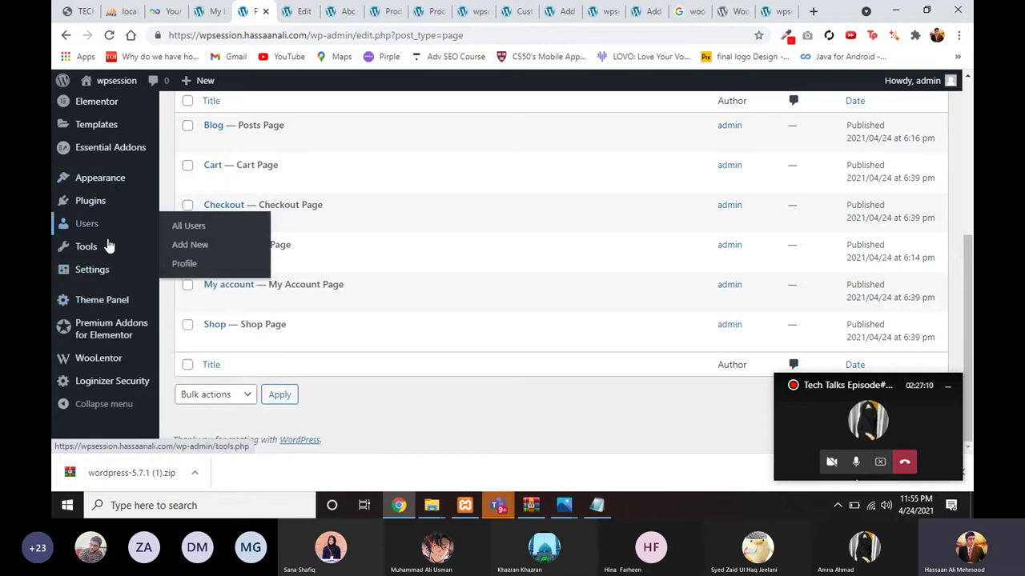
Step: Reopen the WooCommerce products (CSV) importer from Tools > Import, at Upload CSV with no file chosen
left_click(200, 270)
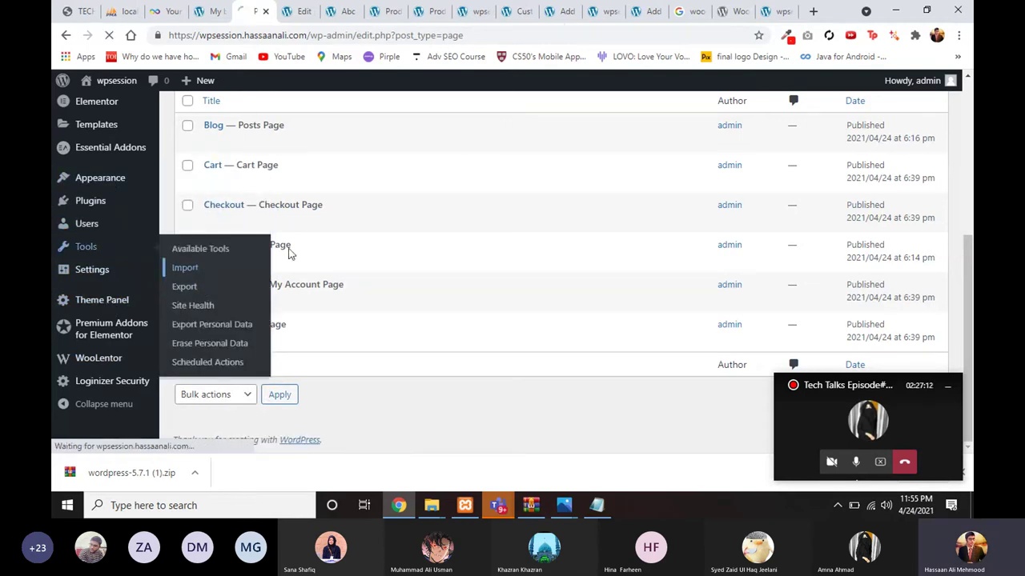
scroll(333, 246, "up", 2)
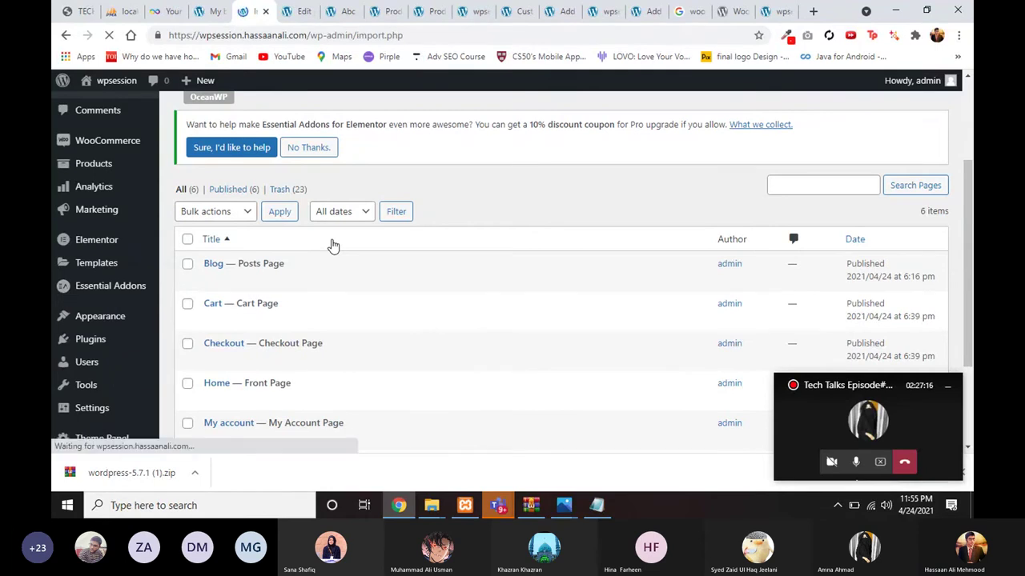
scroll(332, 361, "down", 5)
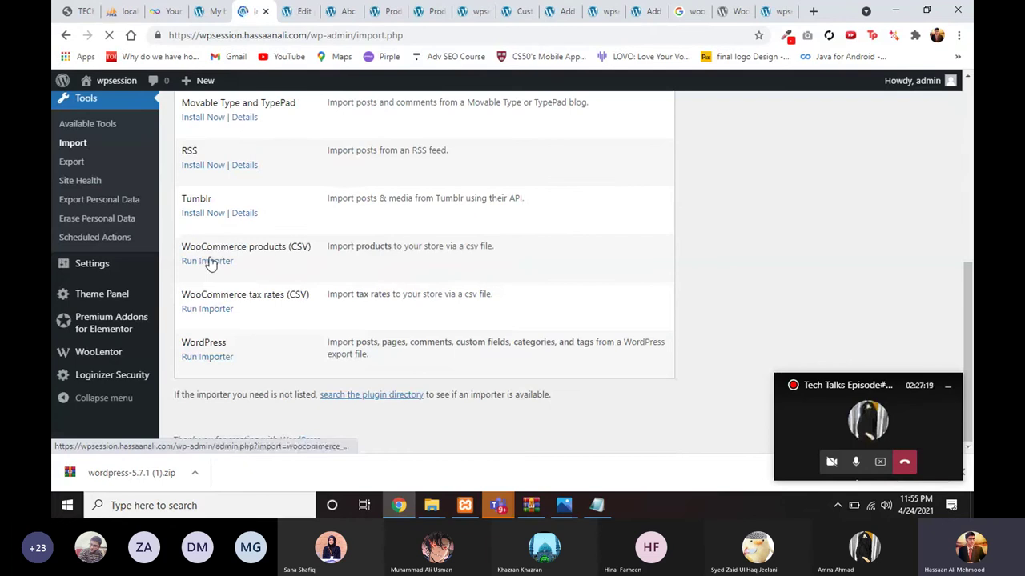
left_click(210, 266)
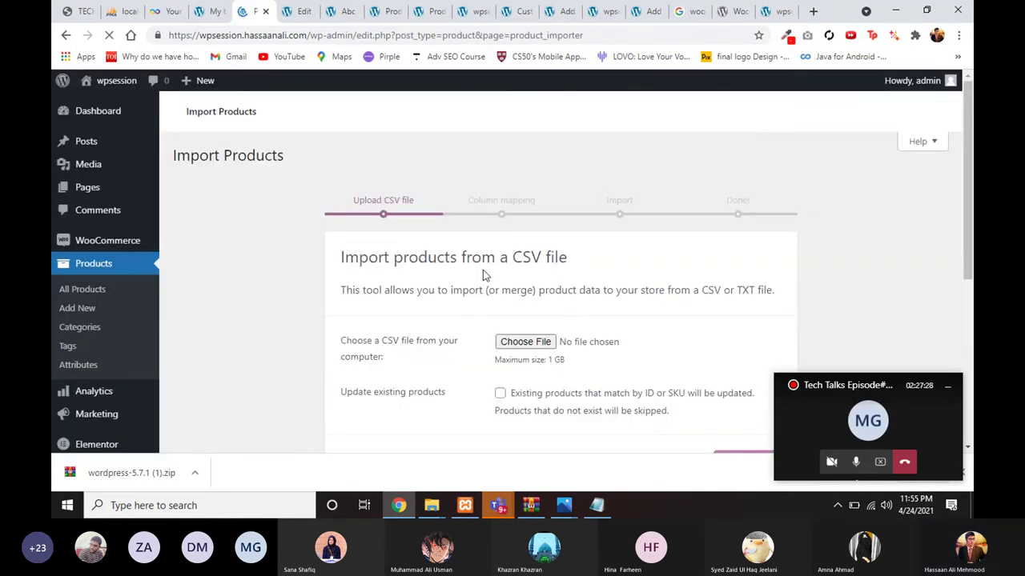
scroll(676, 264, "down", 2)
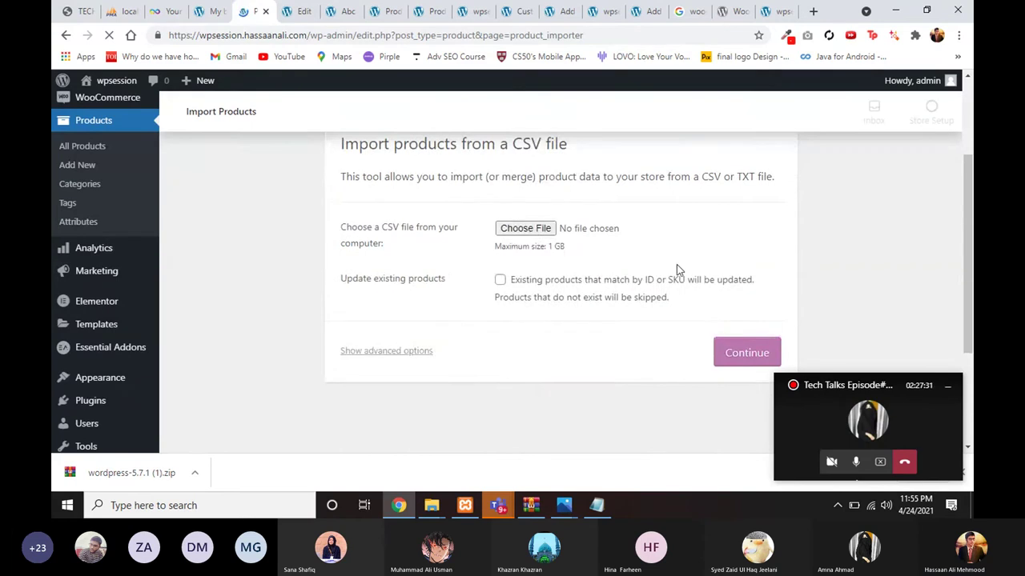
scroll(496, 320, "down", 2)
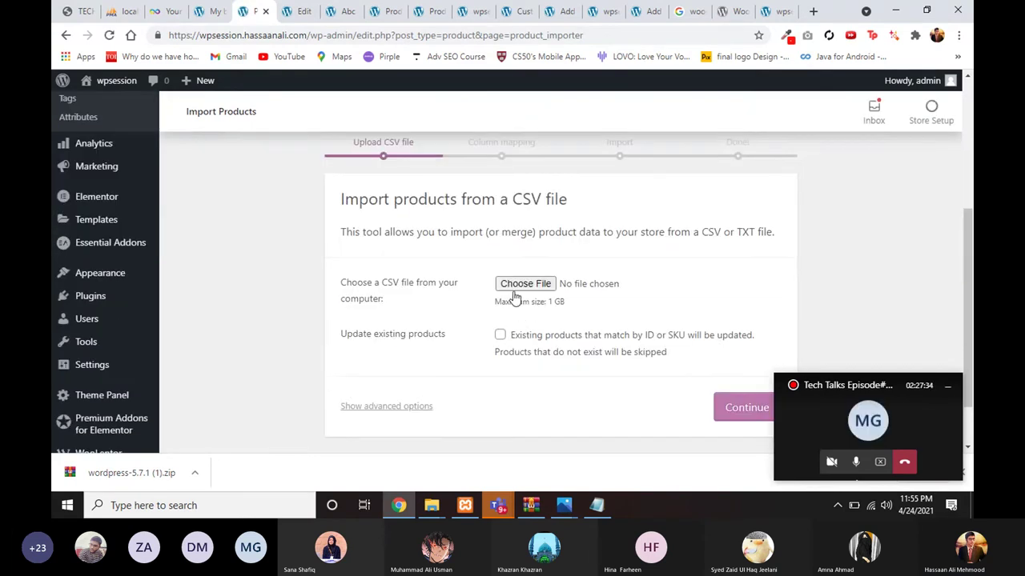
Step: Upload sample_products.csv from the Assets folder and continue to the column mapping step
left_click(524, 286)
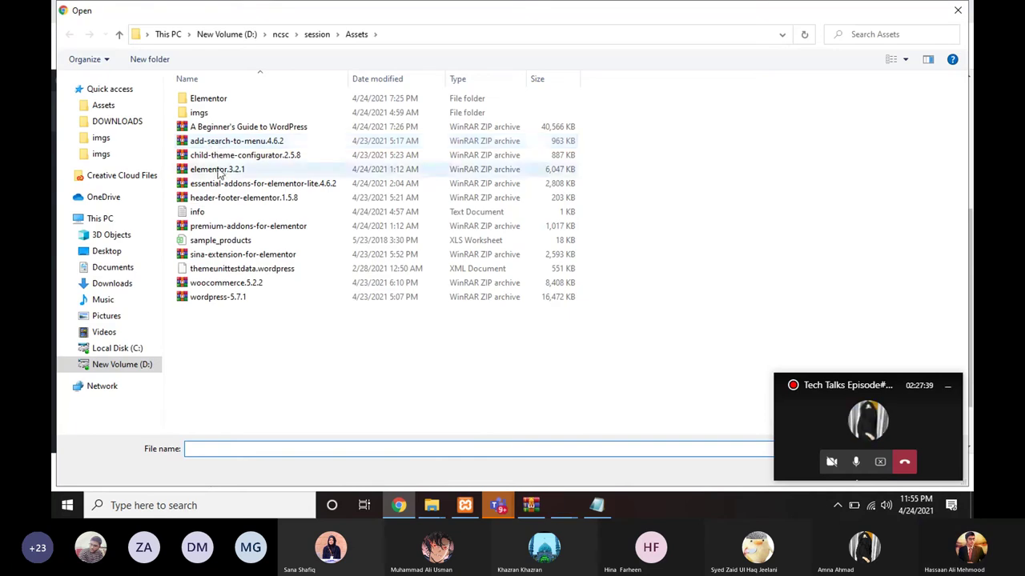
double_click(221, 240)
left_click(722, 342)
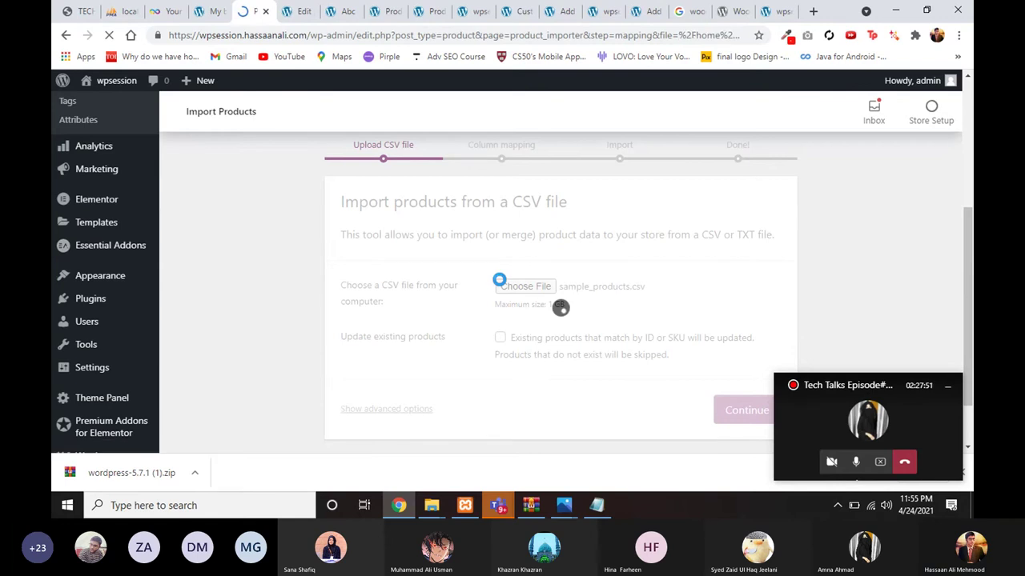
Step: Run the product importer with the current mappings, then go back after the 403 Forbidden error
scroll(499, 279, "down", 15)
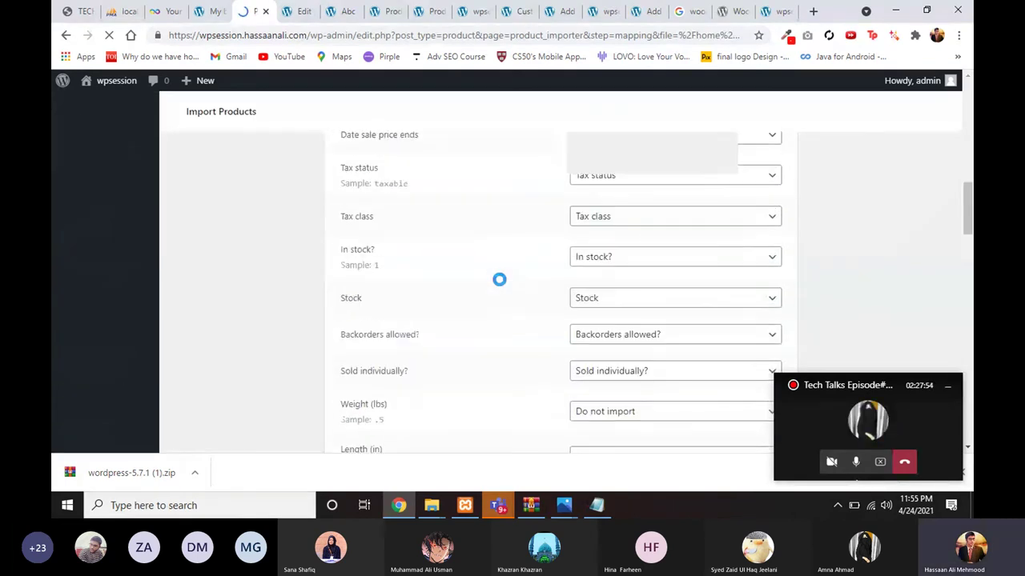
scroll(561, 293, "down", 6)
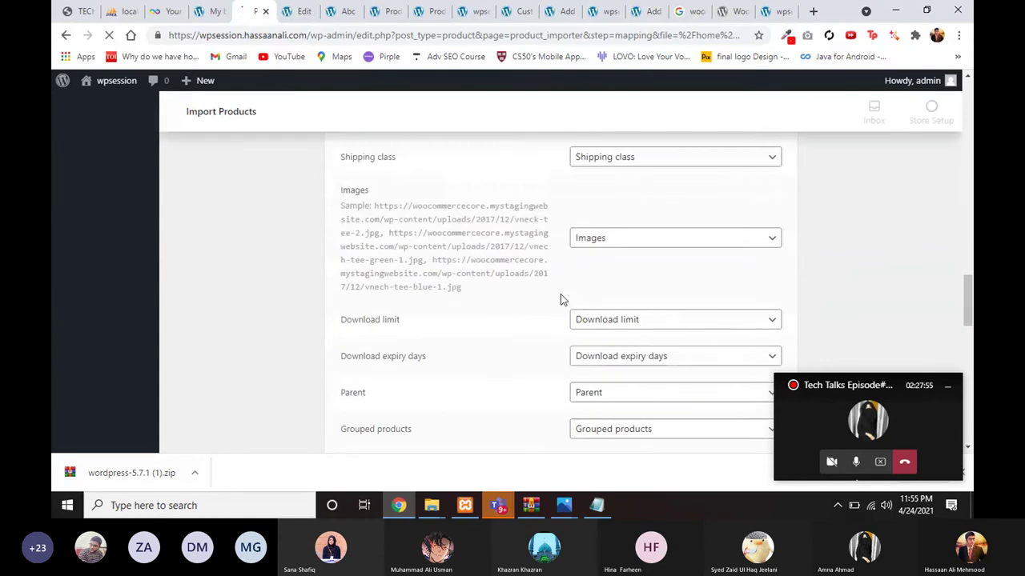
scroll(560, 294, "down", 10)
scroll(560, 294, "down", 2)
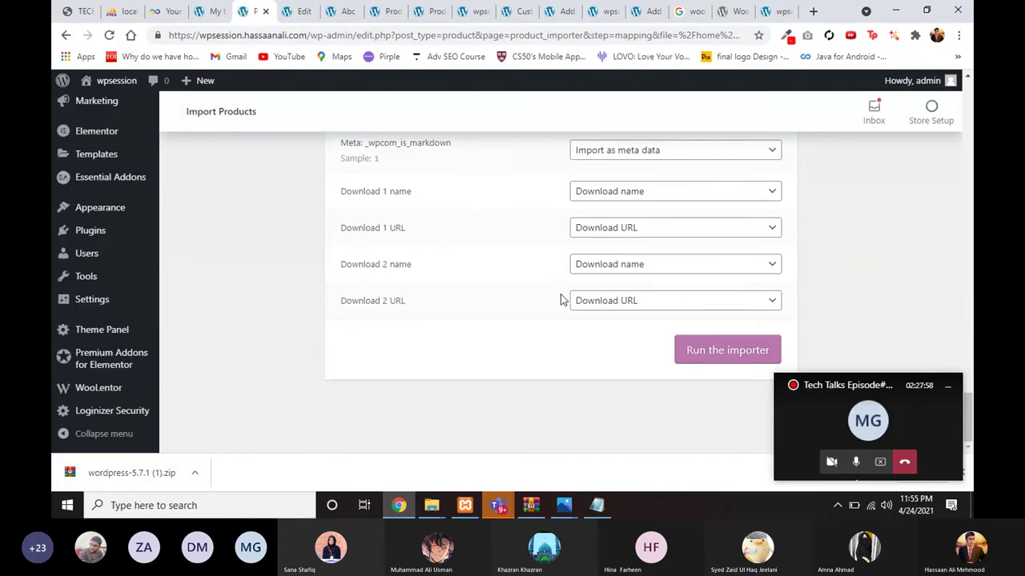
left_click(705, 352)
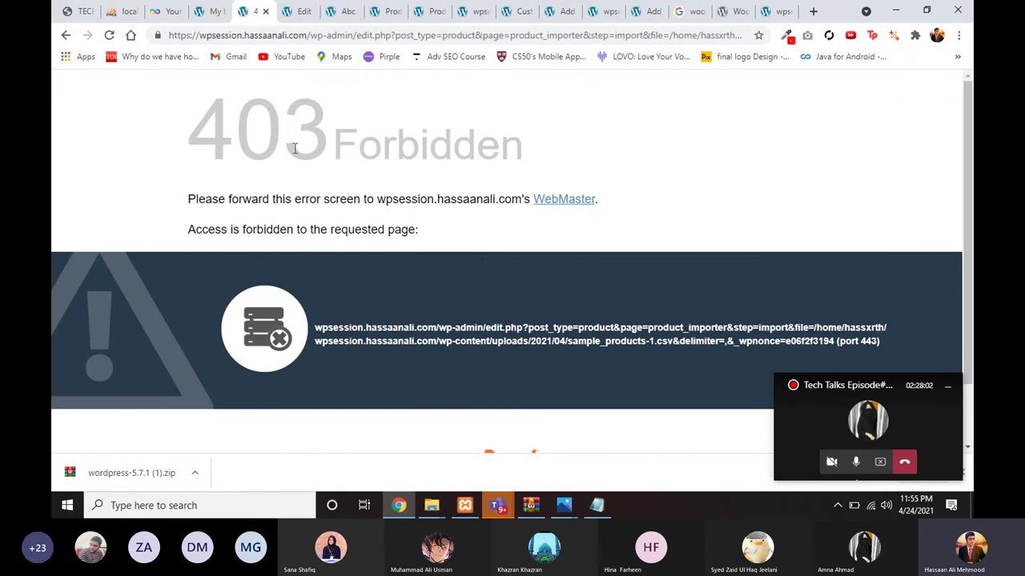
left_click(67, 36)
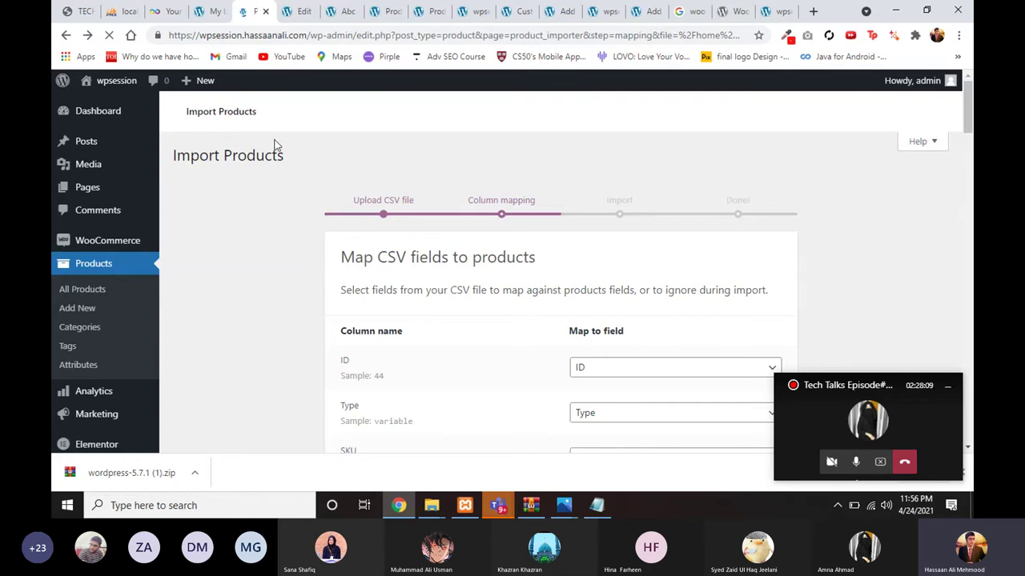
Step: Check the product edit and import mapping tabs, then open the store's home page from the Abc product tab
left_click(291, 13)
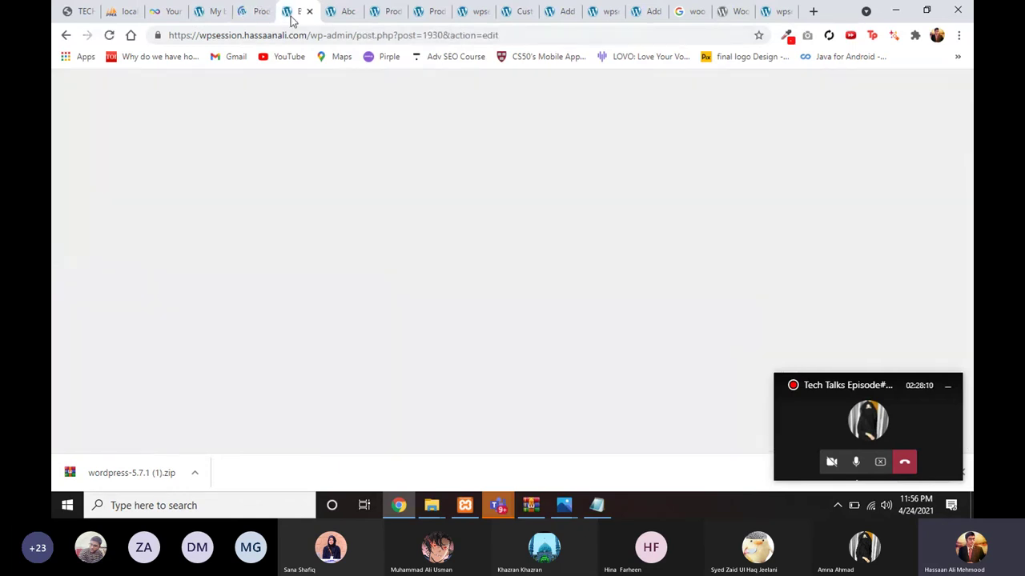
left_click(258, 11)
scroll(371, 218, "down", 15)
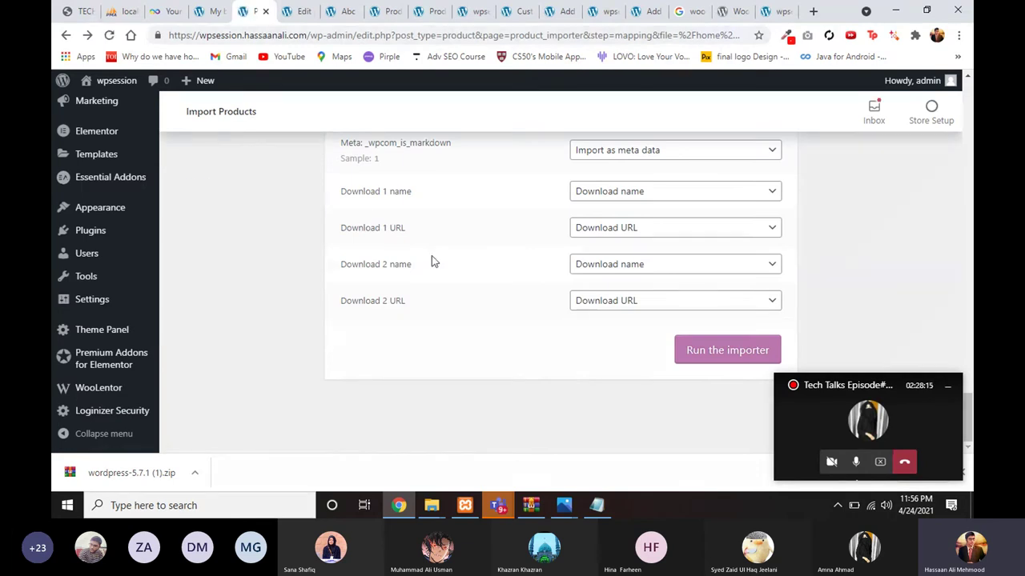
scroll(432, 255, "up", 8)
scroll(417, 264, "up", 4)
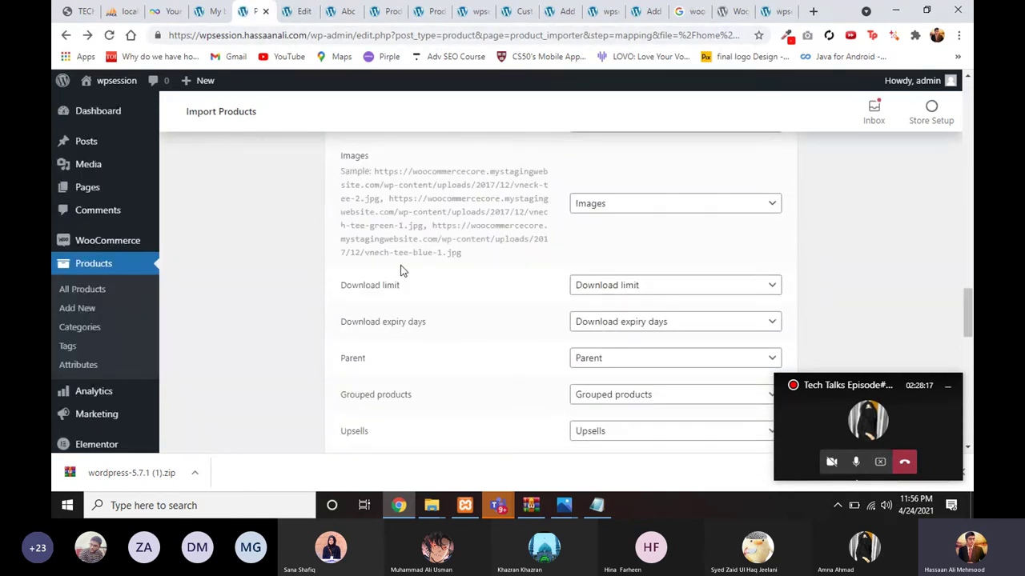
scroll(402, 271, "up", 5)
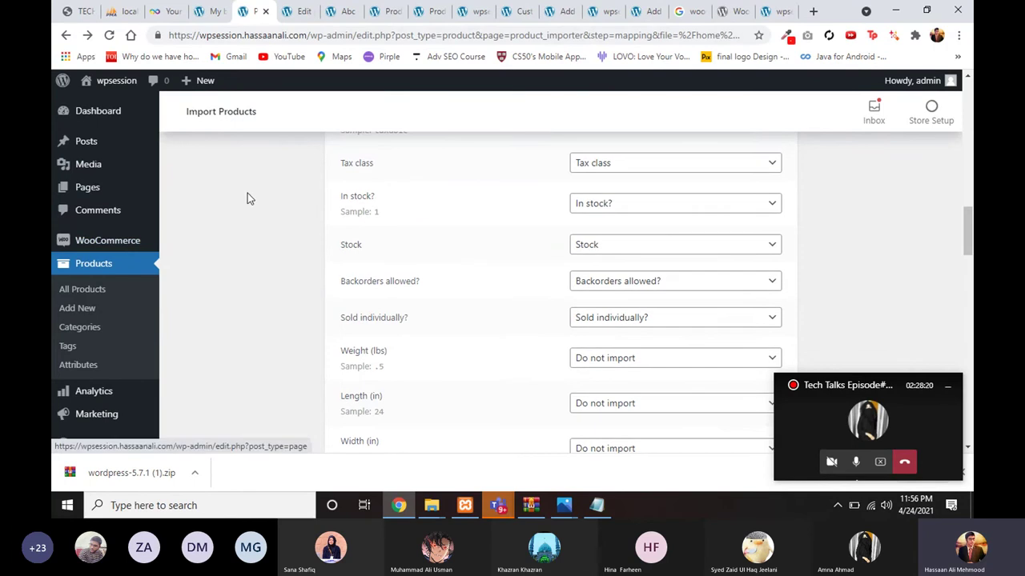
left_click(343, 10)
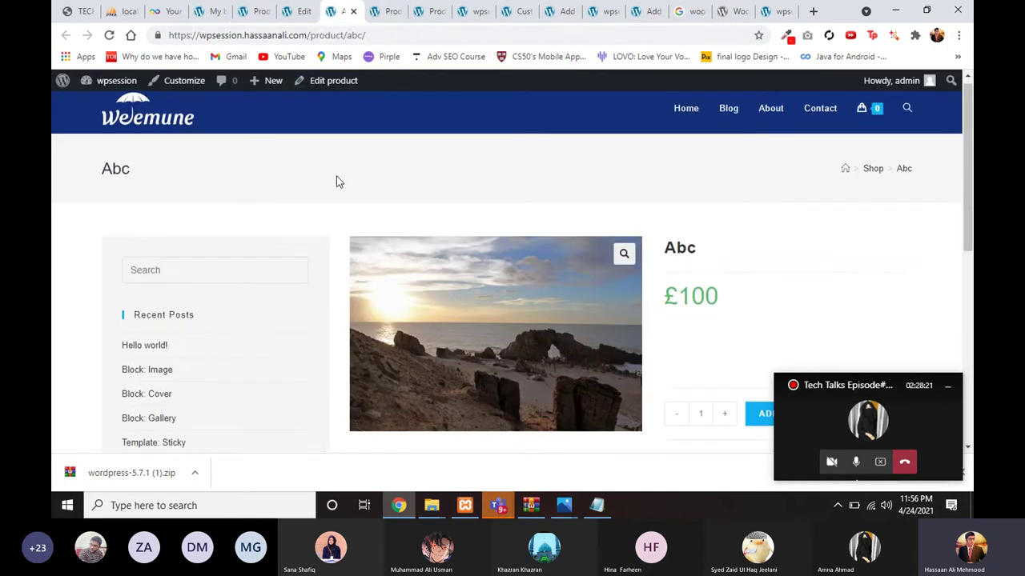
left_click(687, 117)
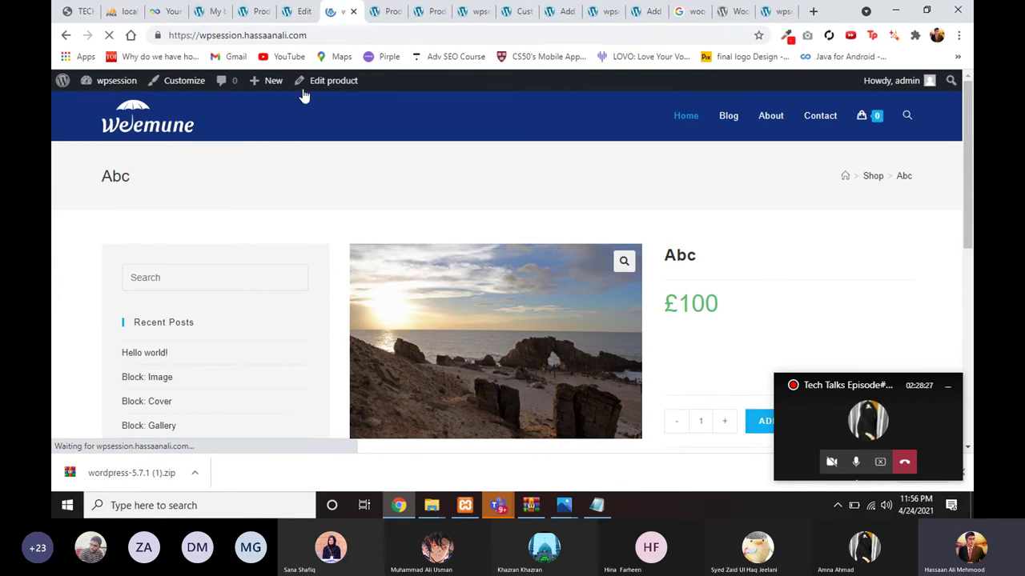
Step: Open the Appearance > Menus settings page from the Abc product edit tab
left_click(296, 11)
scroll(86, 344, "down", 1)
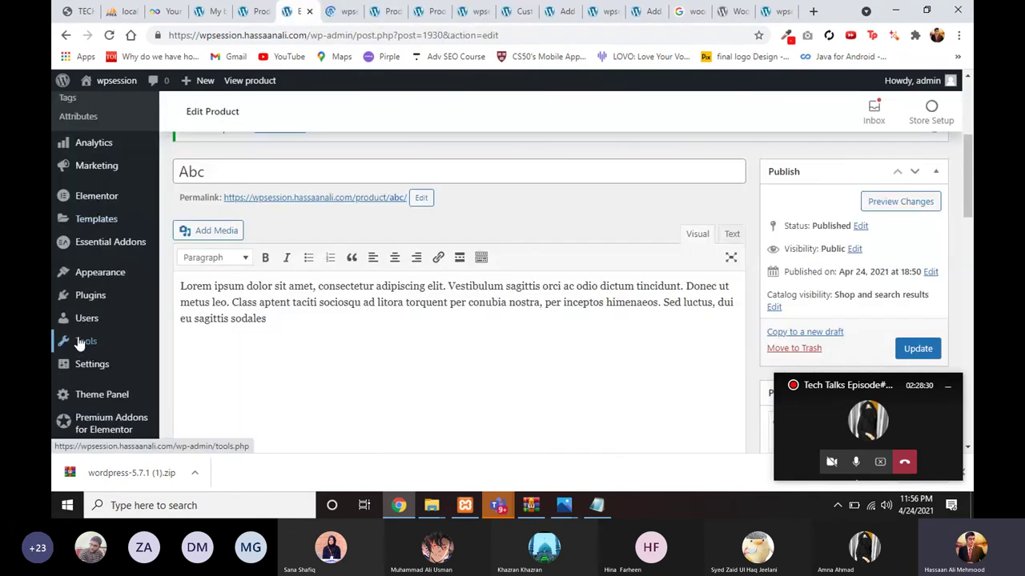
mouse_move(84, 330)
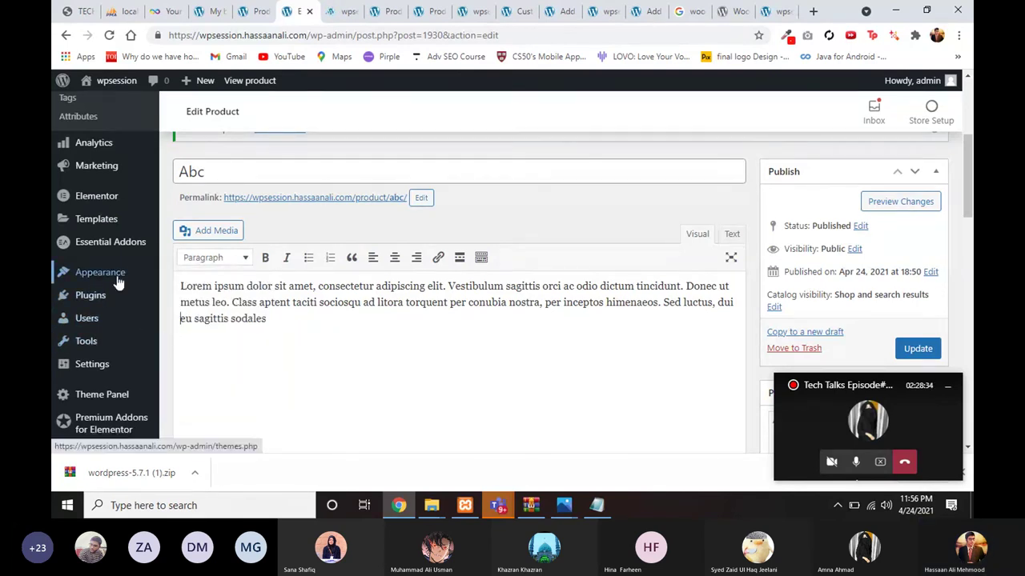
mouse_move(119, 276)
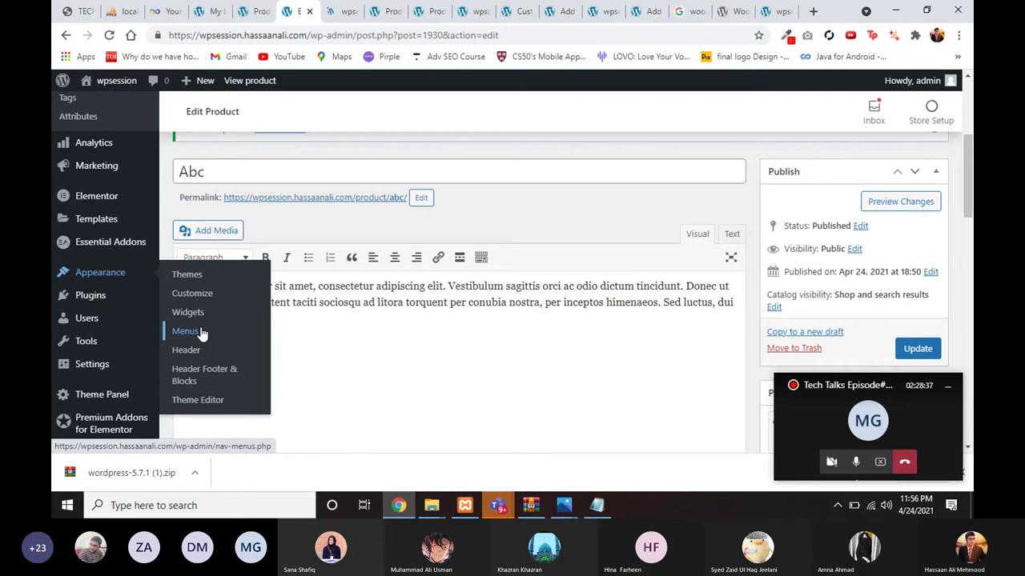
left_click(196, 327)
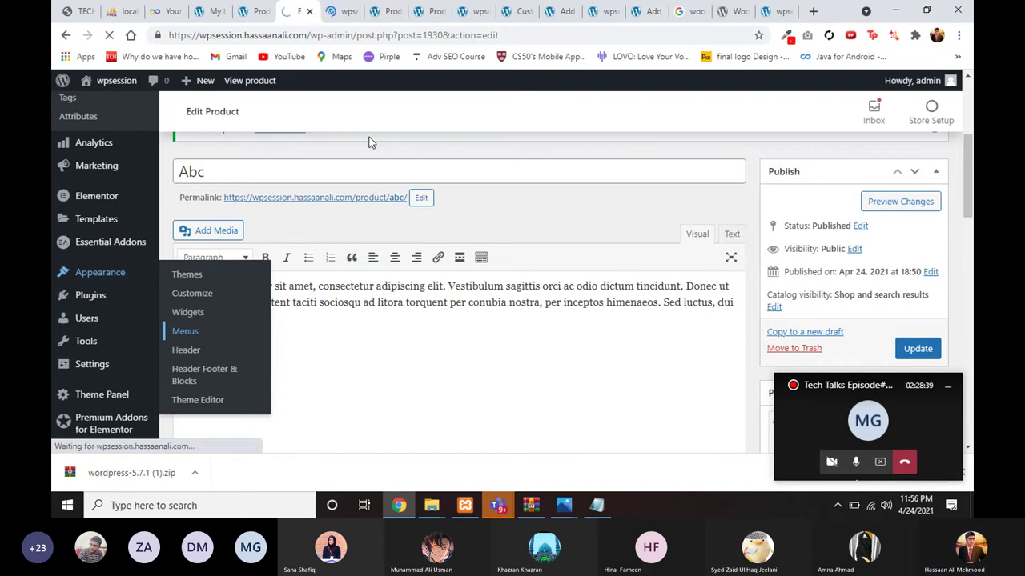
Step: Close the leftover front page, Home editor and WooCommerce search tabs
left_click(530, 11)
left_click(561, 11)
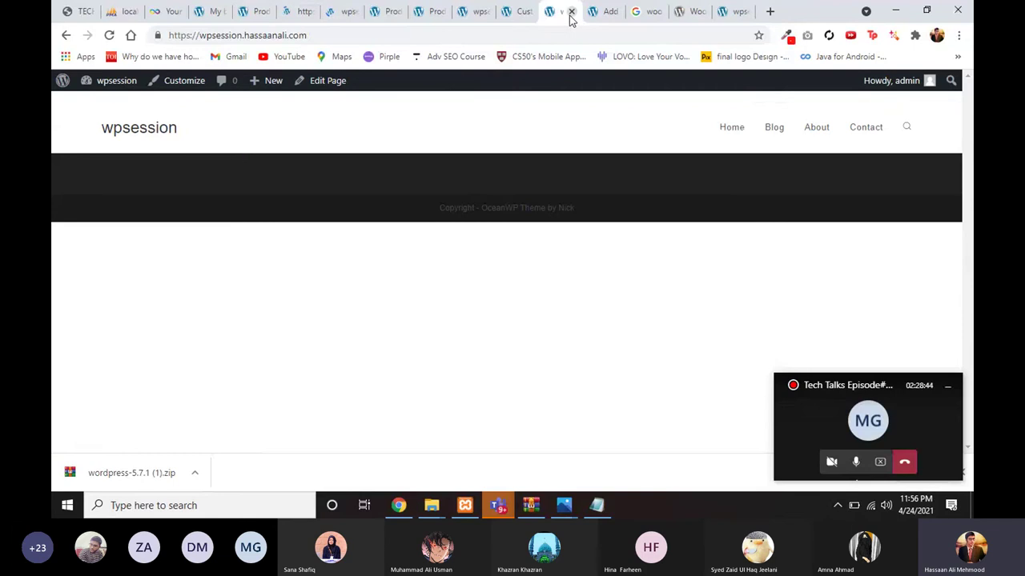
left_click(571, 12)
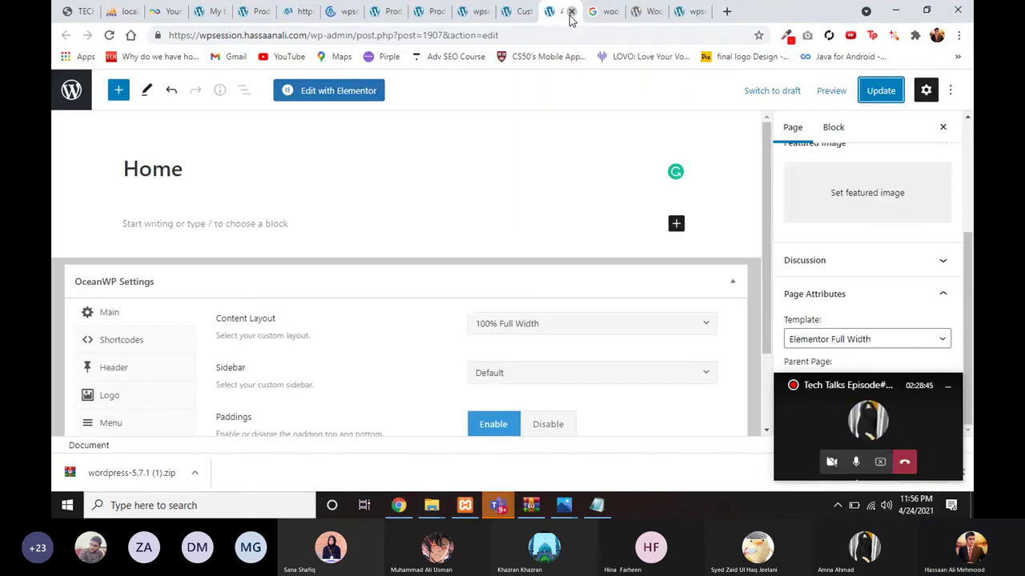
left_click(571, 12)
left_click(571, 12)
left_click(571, 12)
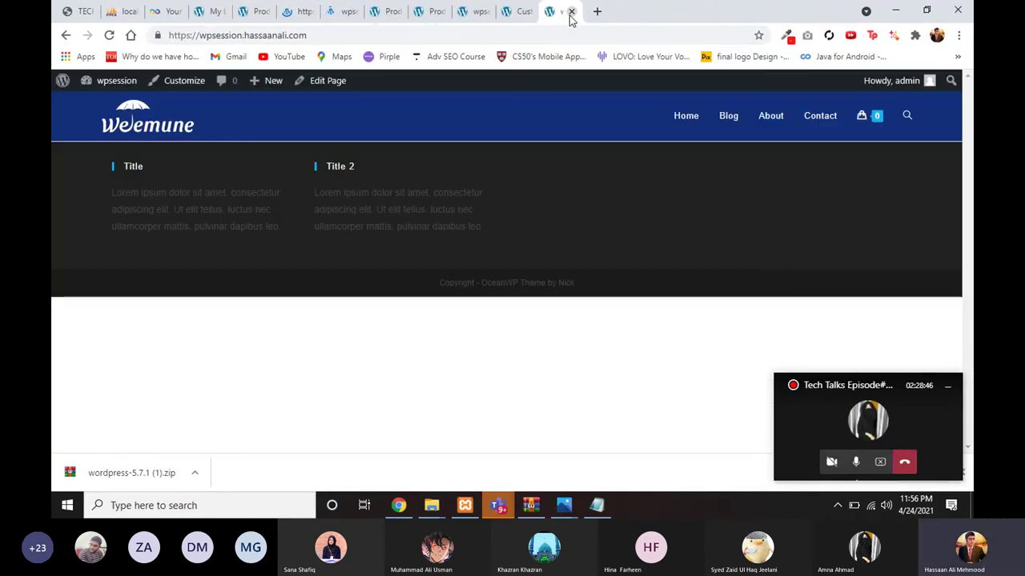
left_click(571, 12)
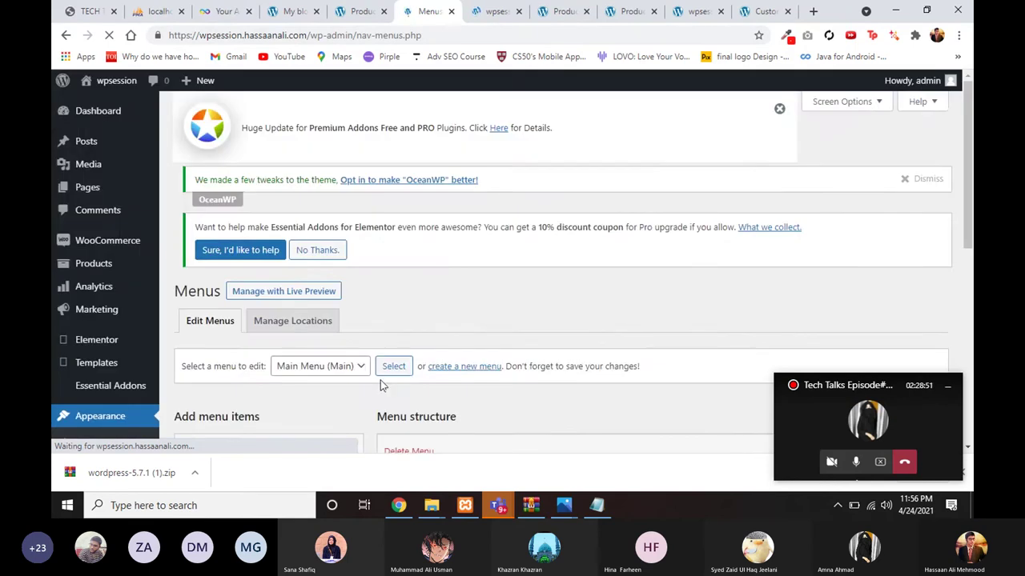
Step: Add the My account and Shop pages to the Main Menu
scroll(380, 385, "down", 2)
scroll(380, 380, "down", 3)
scroll(408, 321, "up", 1)
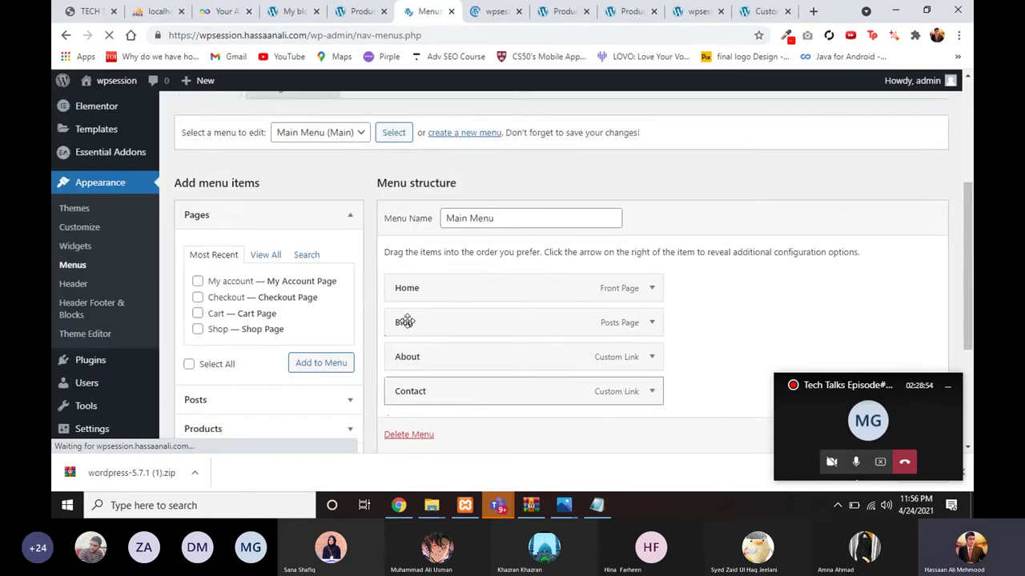
scroll(379, 313, "up", 1)
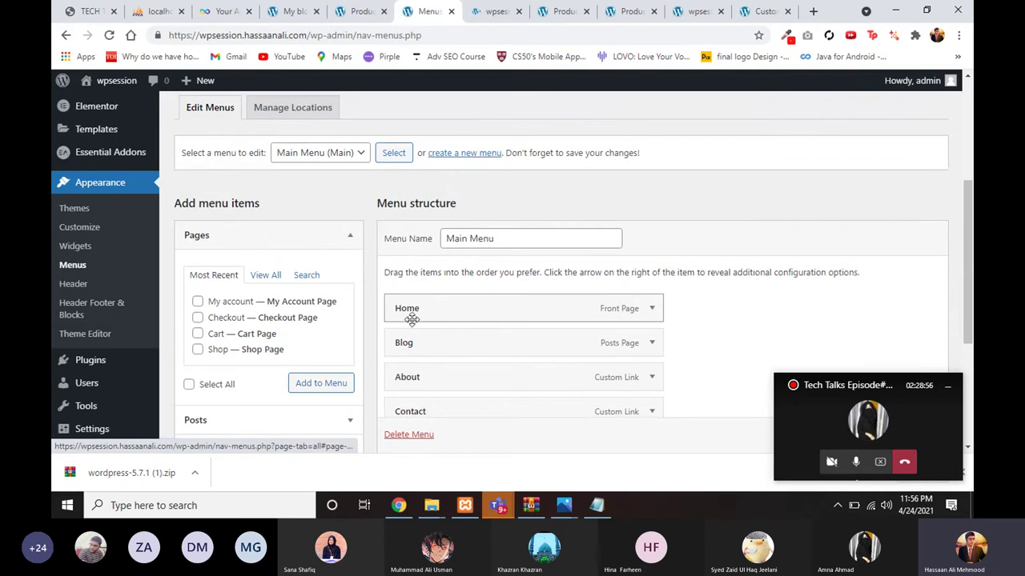
scroll(411, 319, "down", 2)
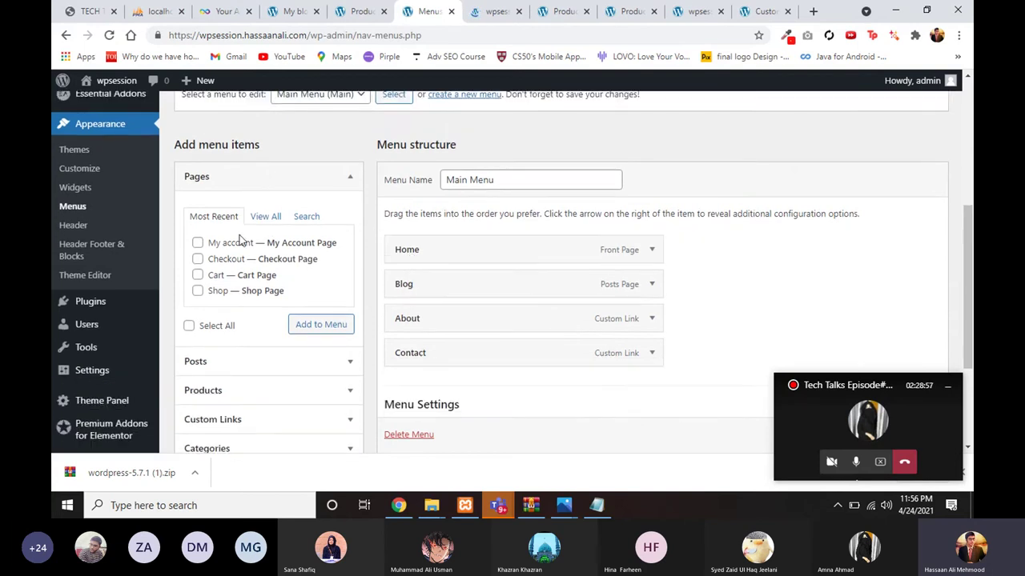
left_click(198, 242)
scroll(204, 276, "down", 1)
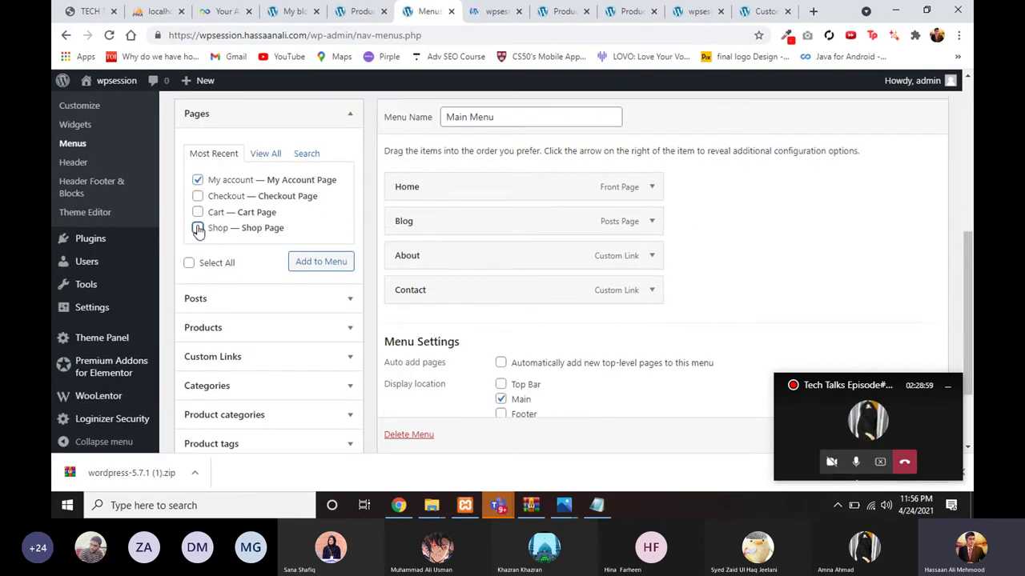
left_click(198, 228)
left_click(304, 262)
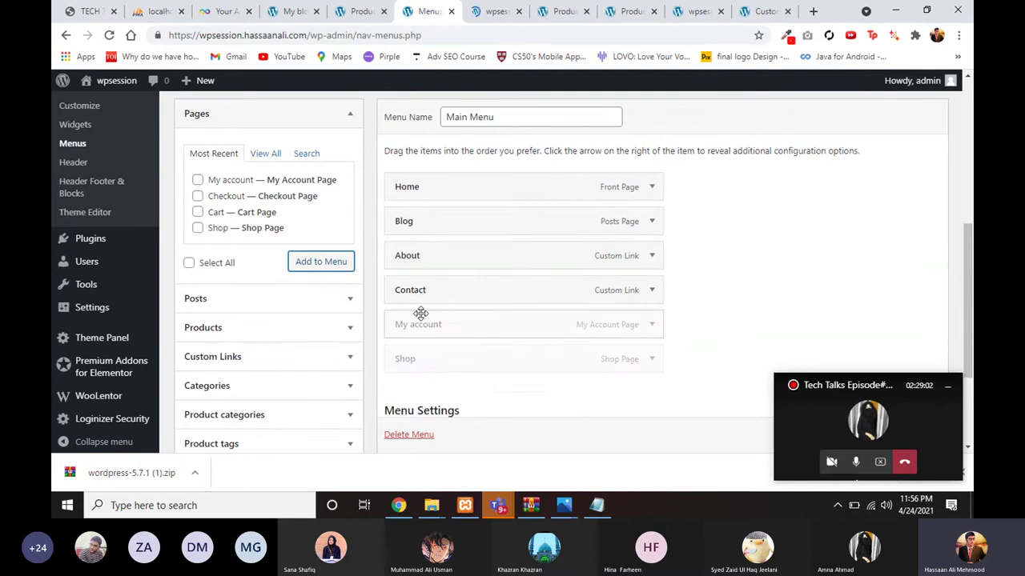
Step: Move Shop directly below Blog and save the Main Menu
left_click_drag(468, 356, 460, 247)
scroll(815, 295, "down", 2)
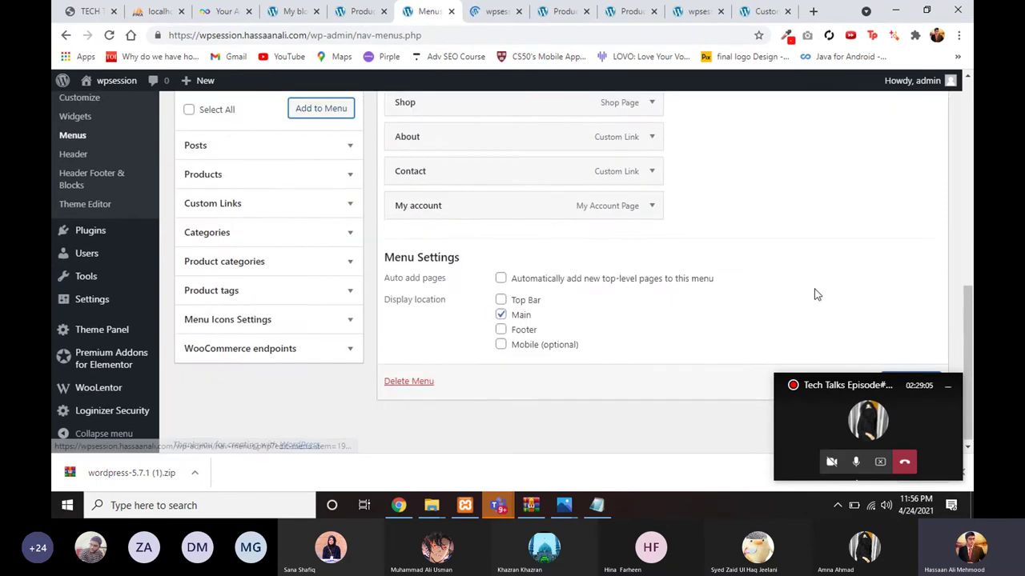
left_click(913, 372)
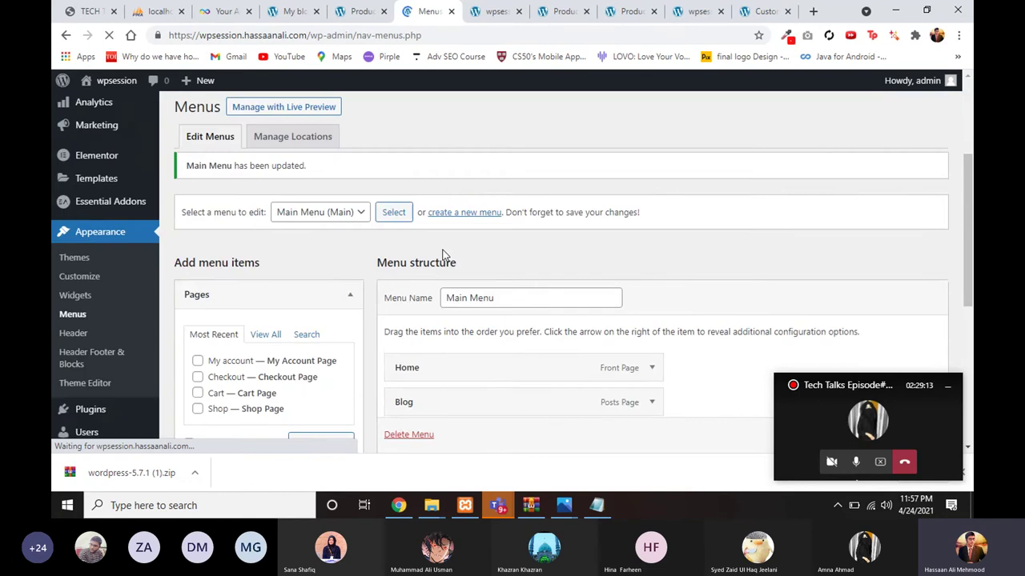
key("ctrl+Tab")
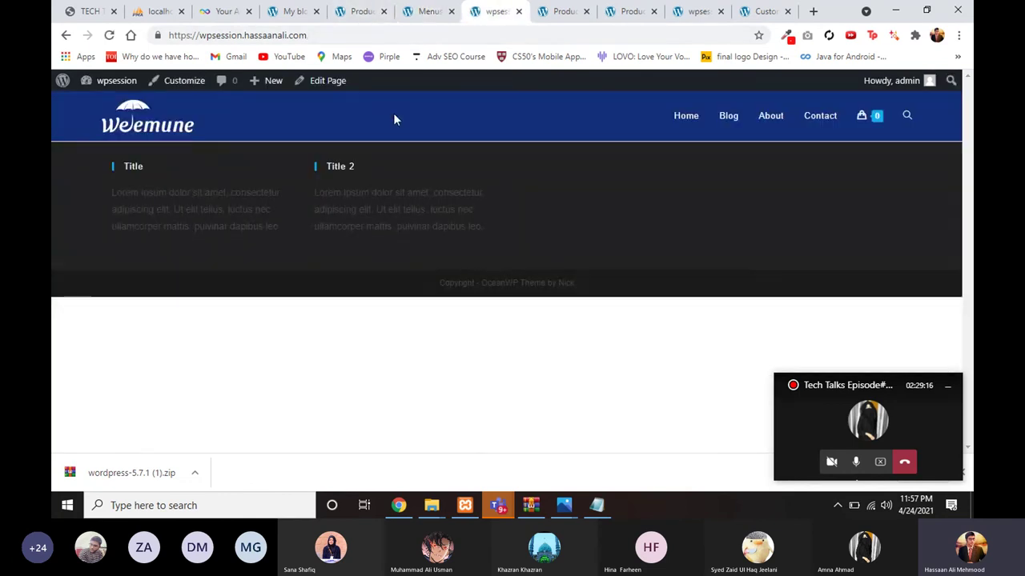
Step: Reload the Weemune storefront to confirm Shop and My account in the header, then return to Import Products
left_click(109, 35)
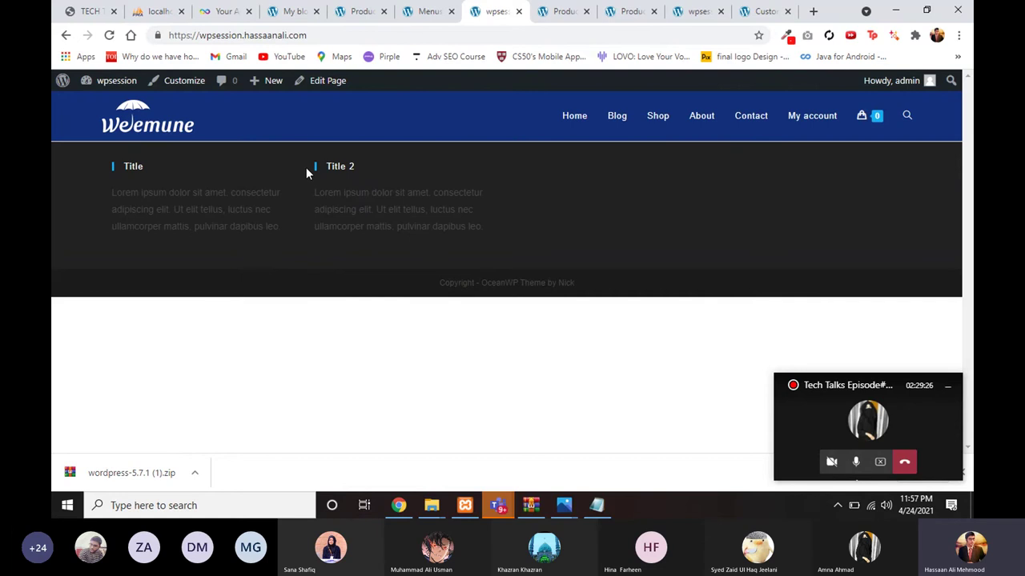
left_click_drag(306, 167, 546, 298)
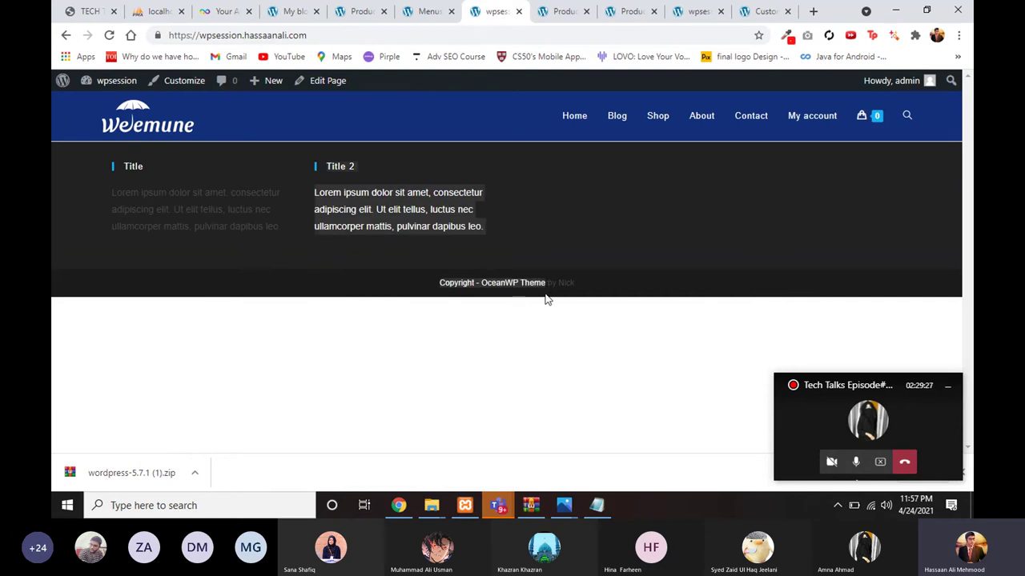
left_click(412, 298)
left_click(344, 14)
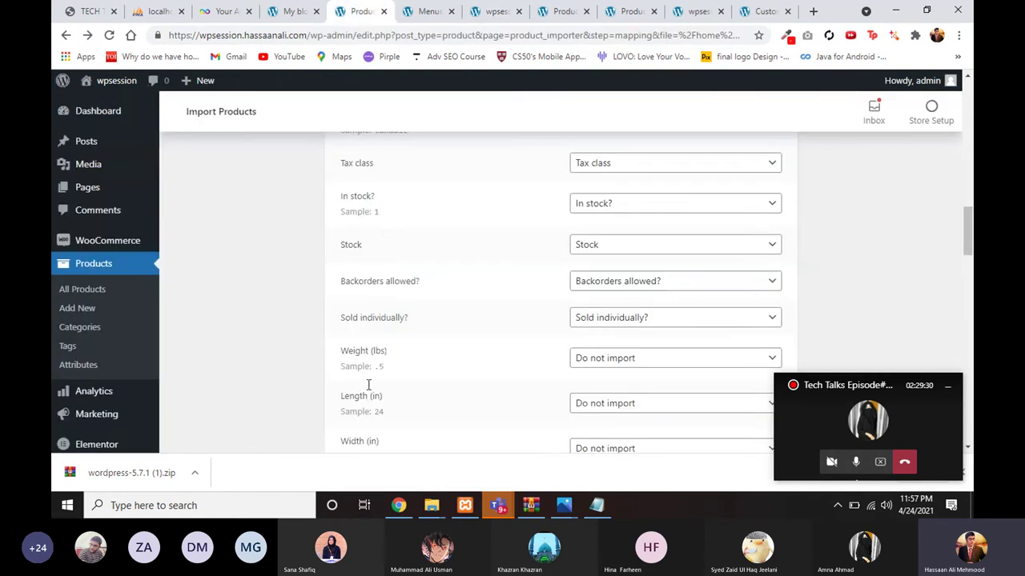
Step: Open Assets > Elementor to find the elementor-home and Footer JSON files, then return to Chrome
mouse_move(430, 503)
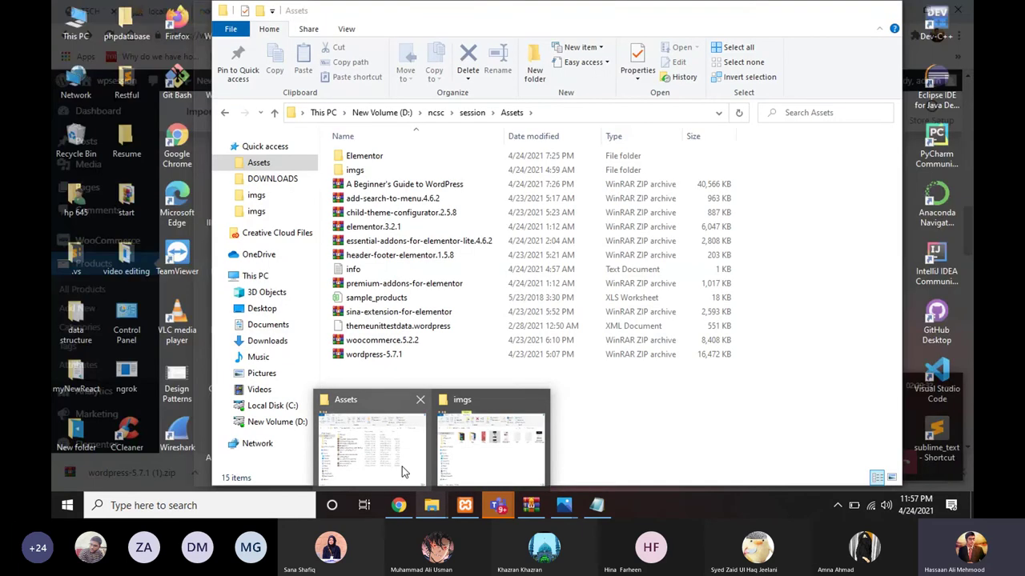
left_click(405, 472)
left_click_drag(352, 468, 324, 331)
left_click(368, 400)
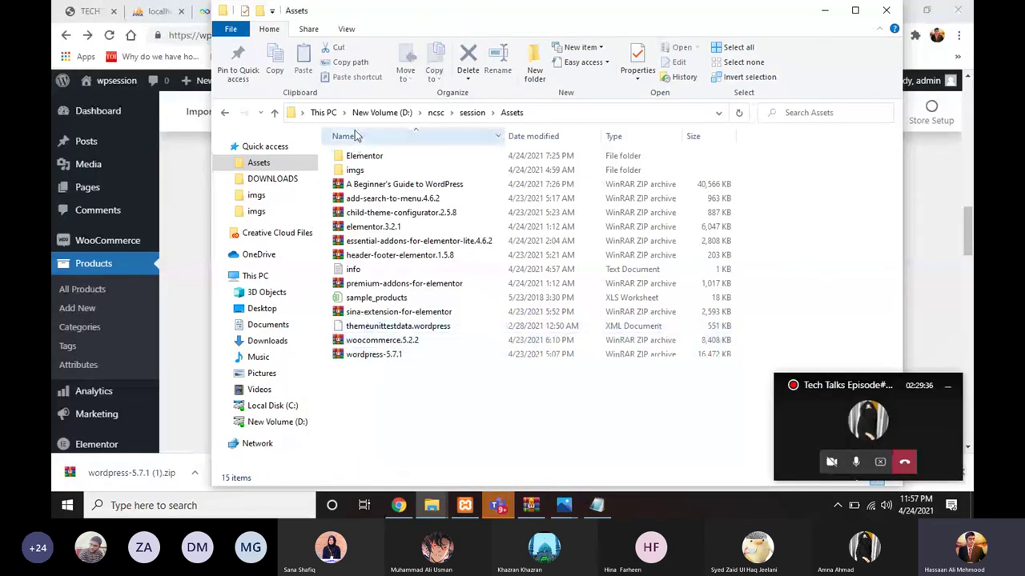
left_click(356, 161)
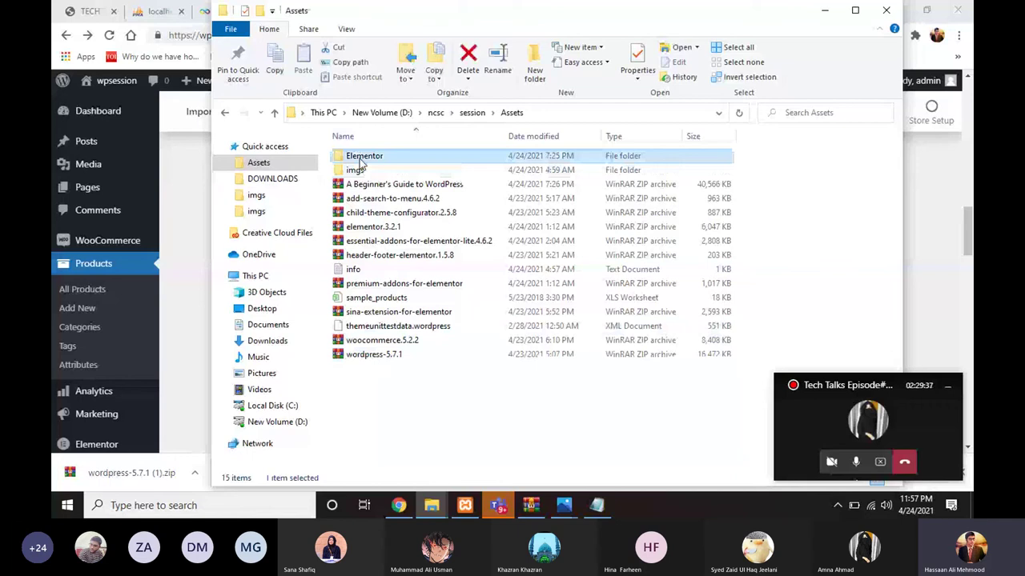
double_click(359, 160)
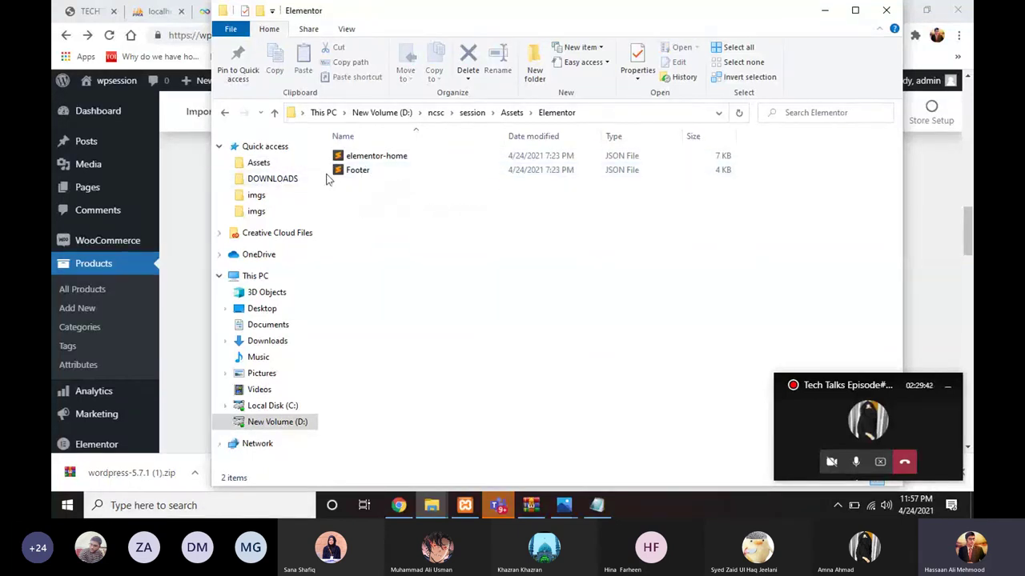
left_click(191, 186)
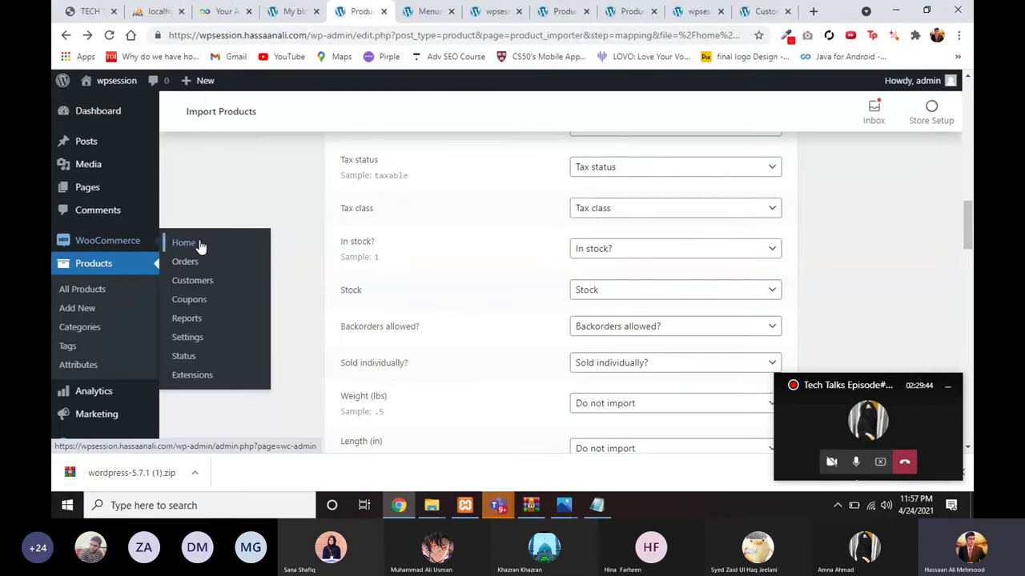
scroll(232, 213, "up", 2)
scroll(276, 172, "up", 1)
scroll(276, 172, "up", 2)
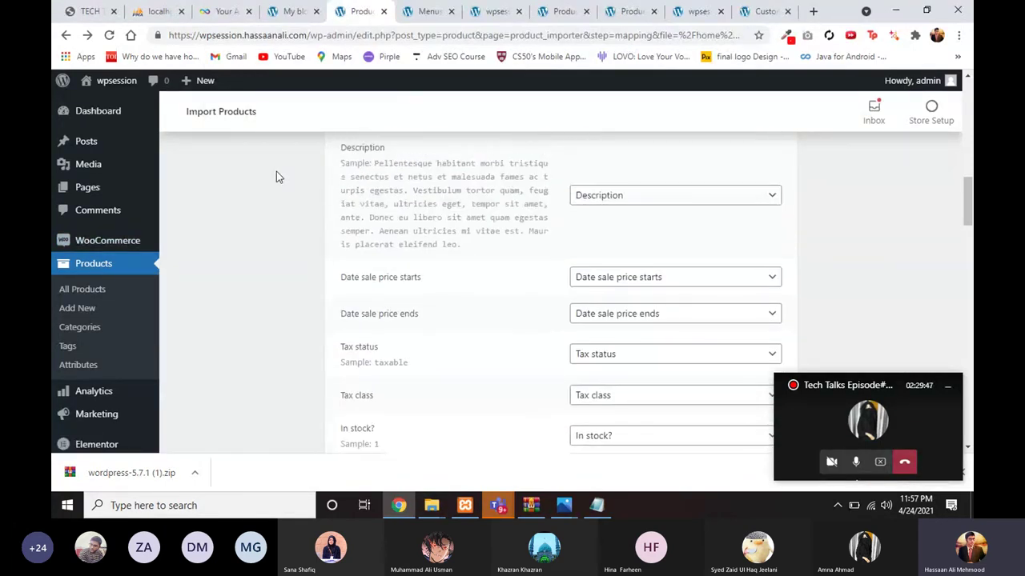
scroll(276, 171, "up", 1)
scroll(276, 199, "up", 1)
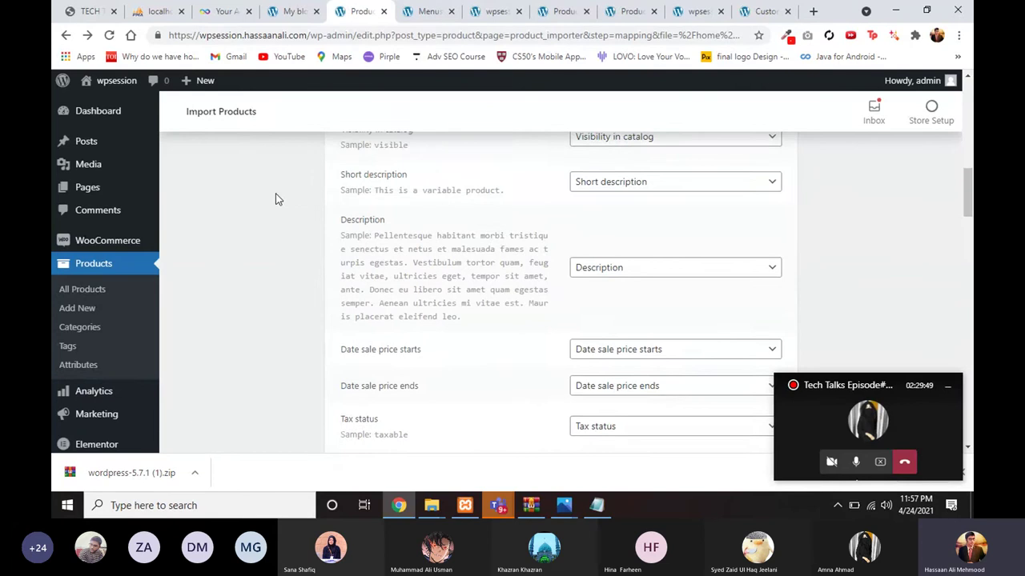
scroll(276, 199, "up", 1)
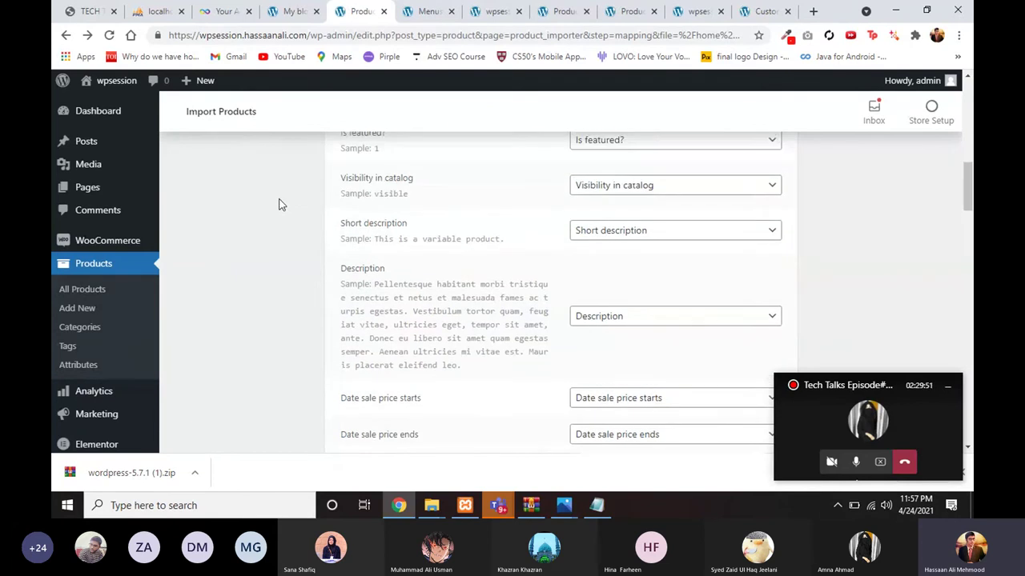
scroll(280, 210, "up", 2)
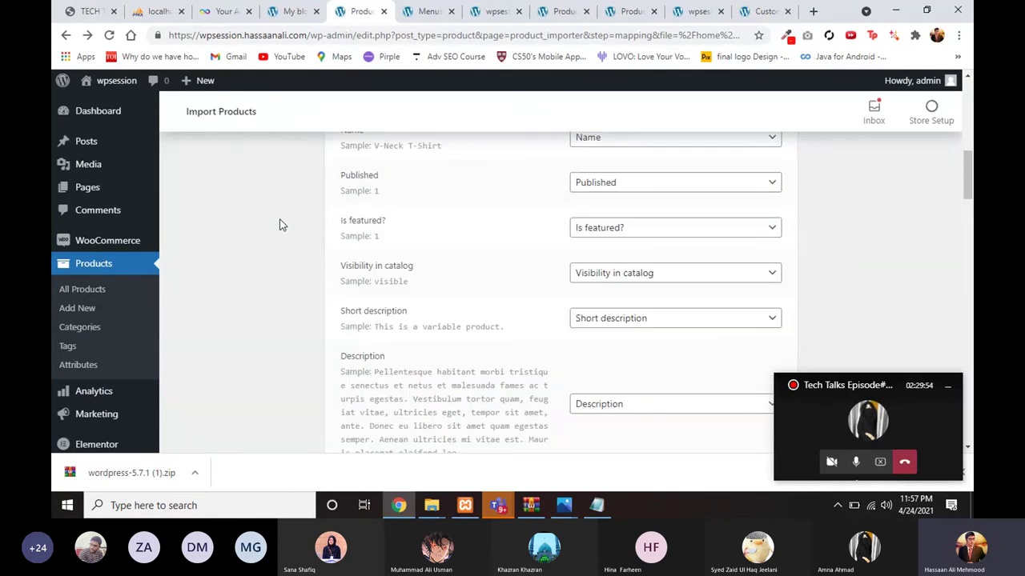
scroll(279, 225, "up", 2)
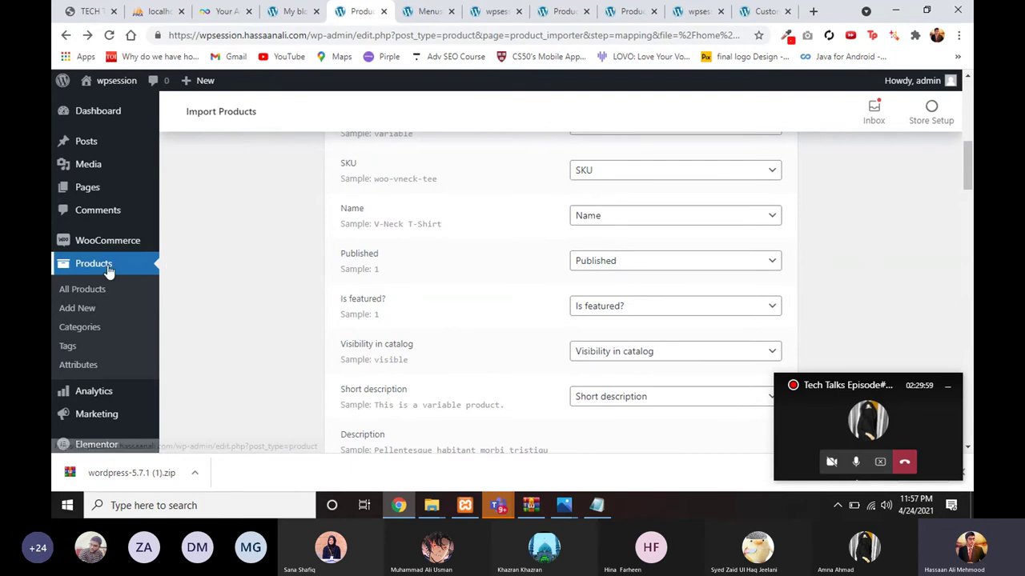
scroll(108, 272, "down", 3)
mouse_move(74, 307)
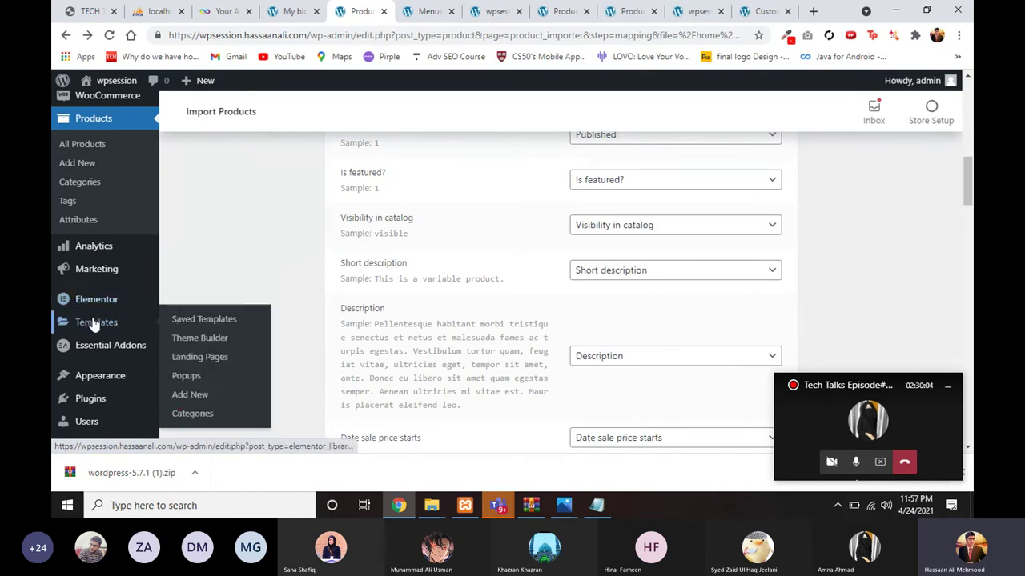
Step: Import elementor-home.json from the Elementor folder into Saved Templates, adding wp-session-home
left_click(94, 323)
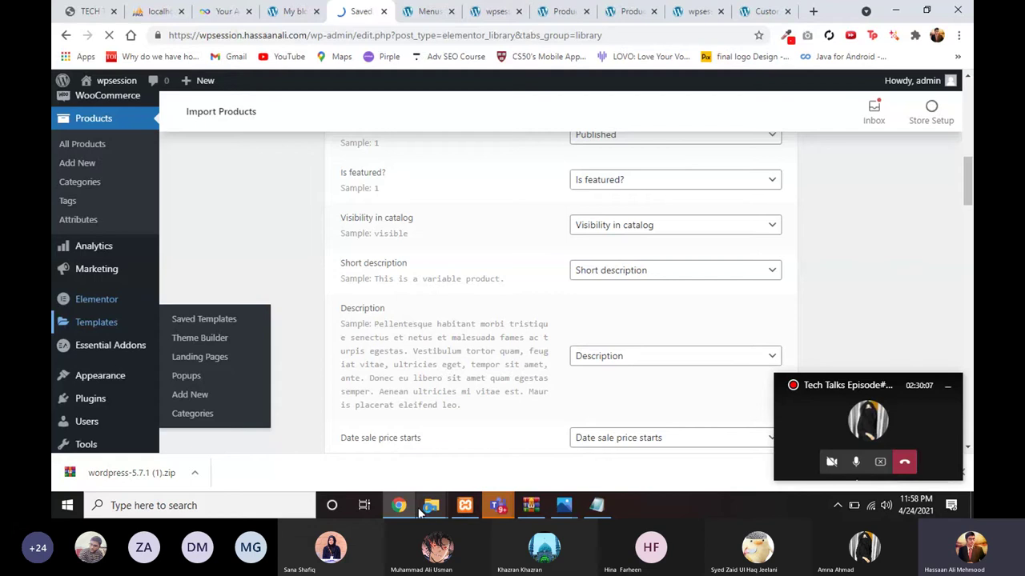
mouse_move(431, 505)
mouse_move(404, 477)
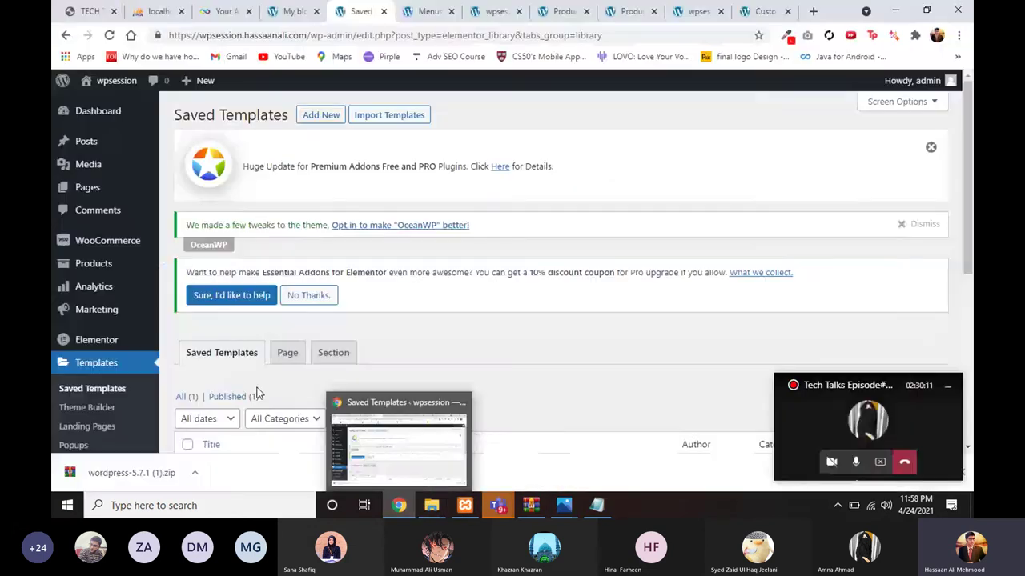
left_click(372, 117)
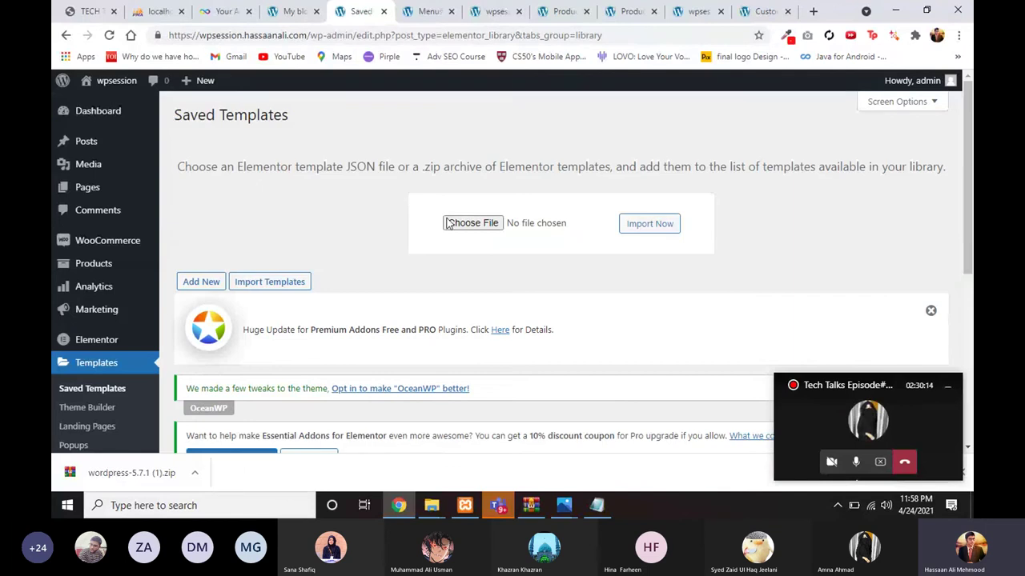
left_click(468, 224)
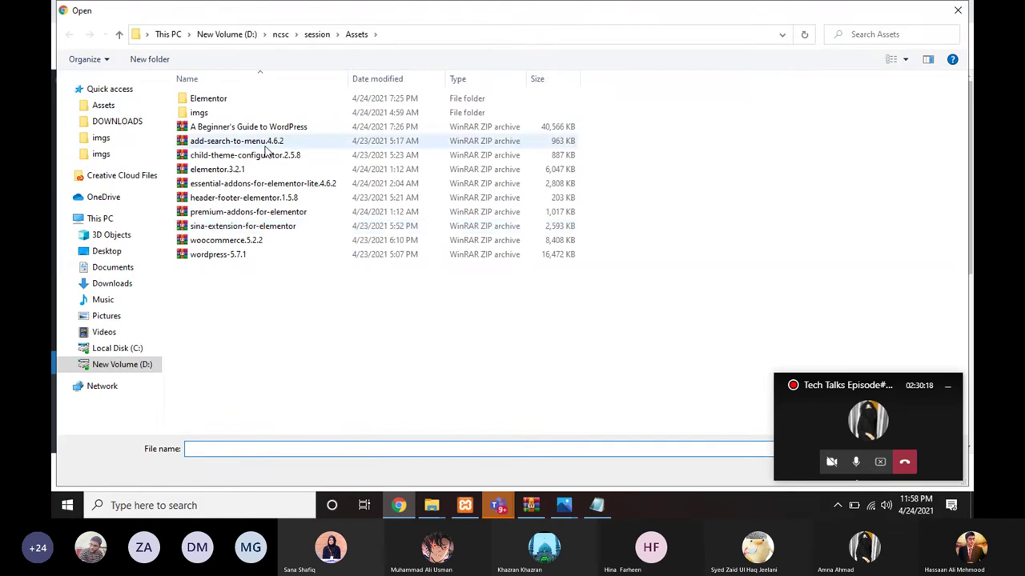
double_click(228, 102)
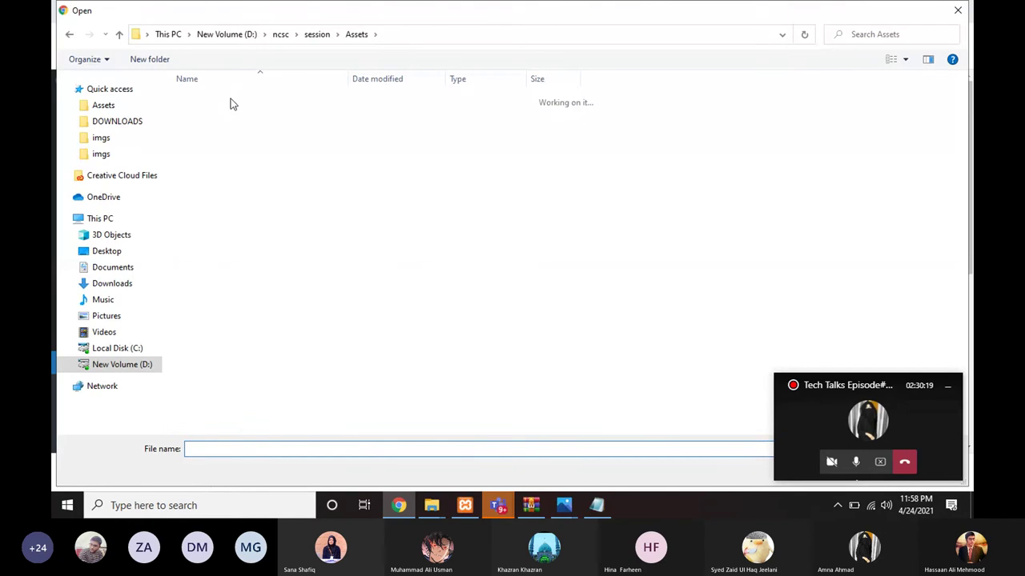
left_click(225, 105)
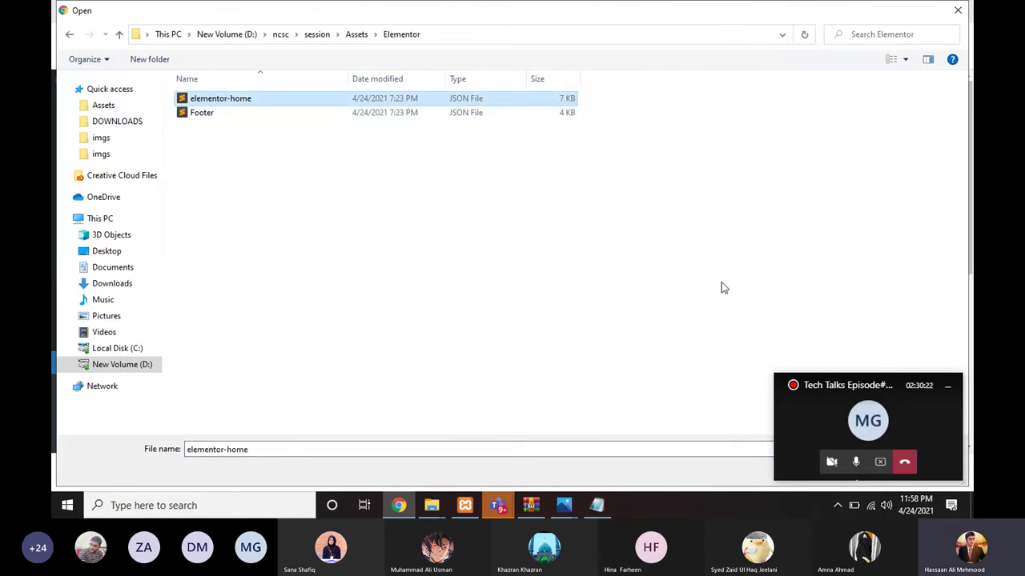
left_click_drag(878, 387, 914, 482)
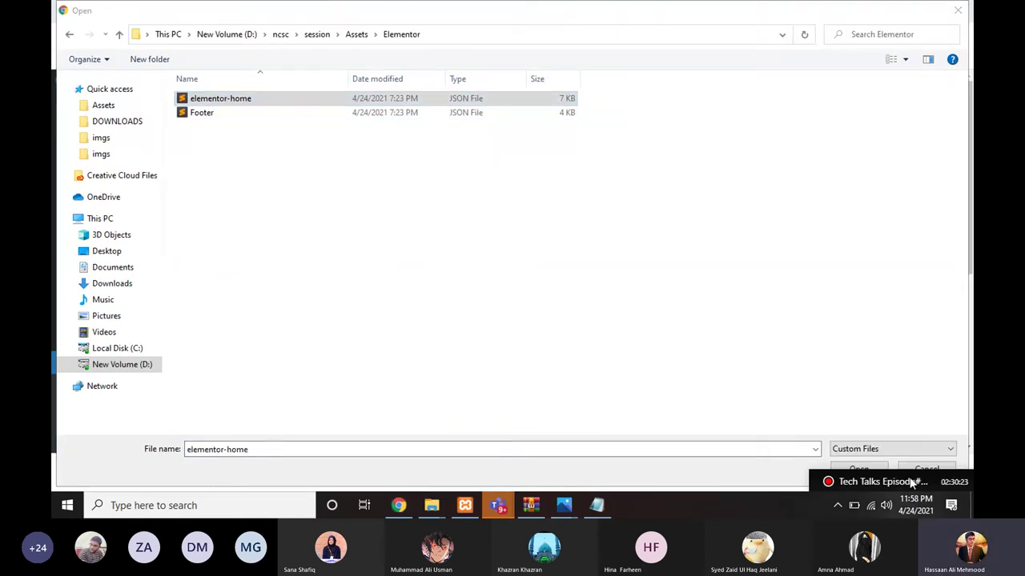
left_click(861, 470)
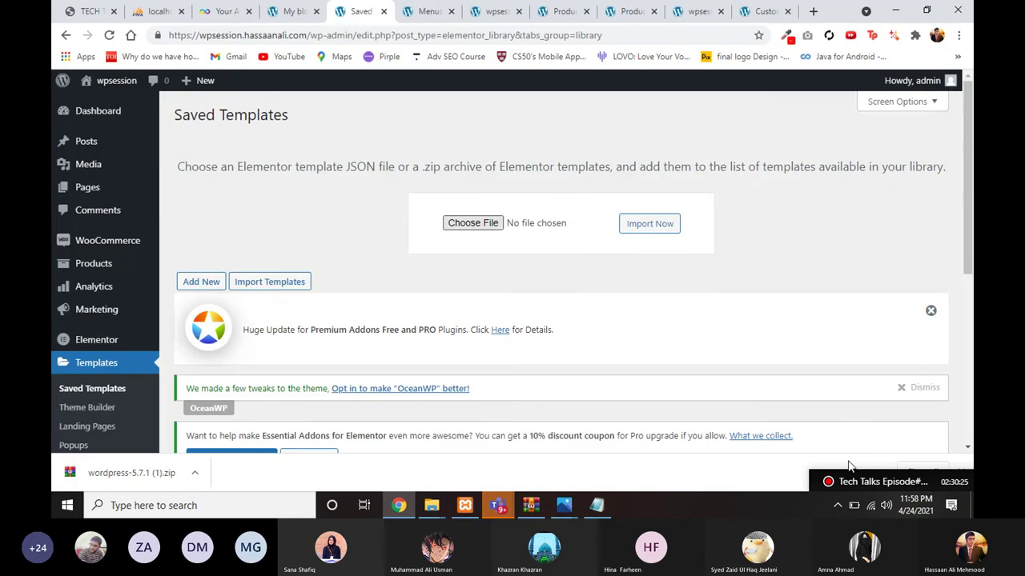
left_click(653, 223)
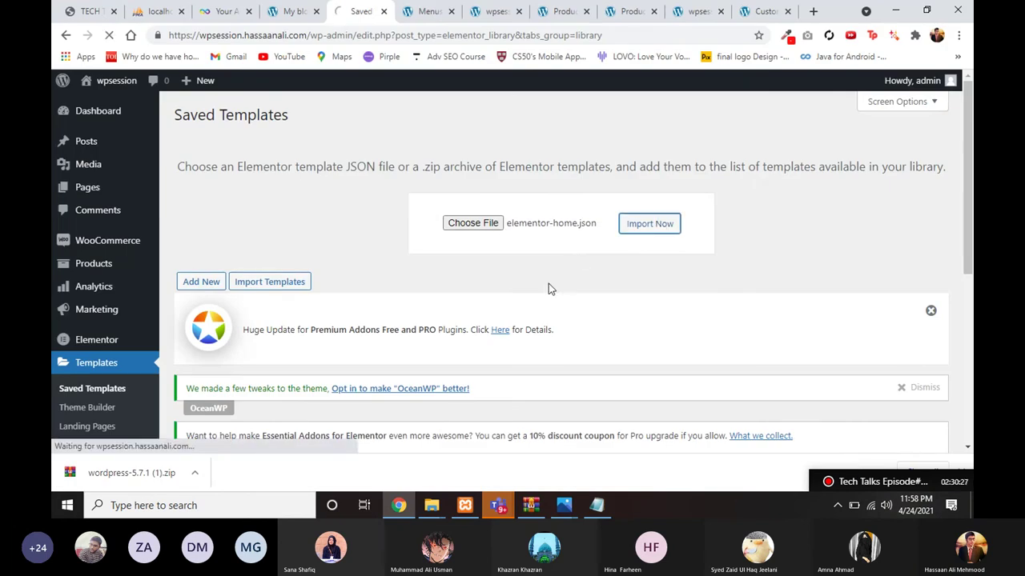
scroll(549, 285, "down", 1)
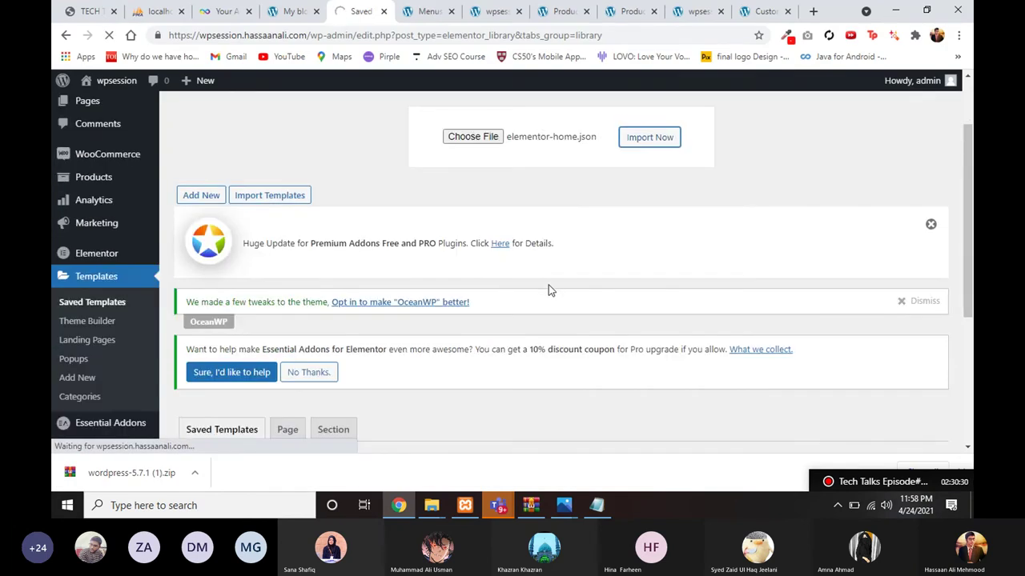
scroll(548, 291, "up", 1)
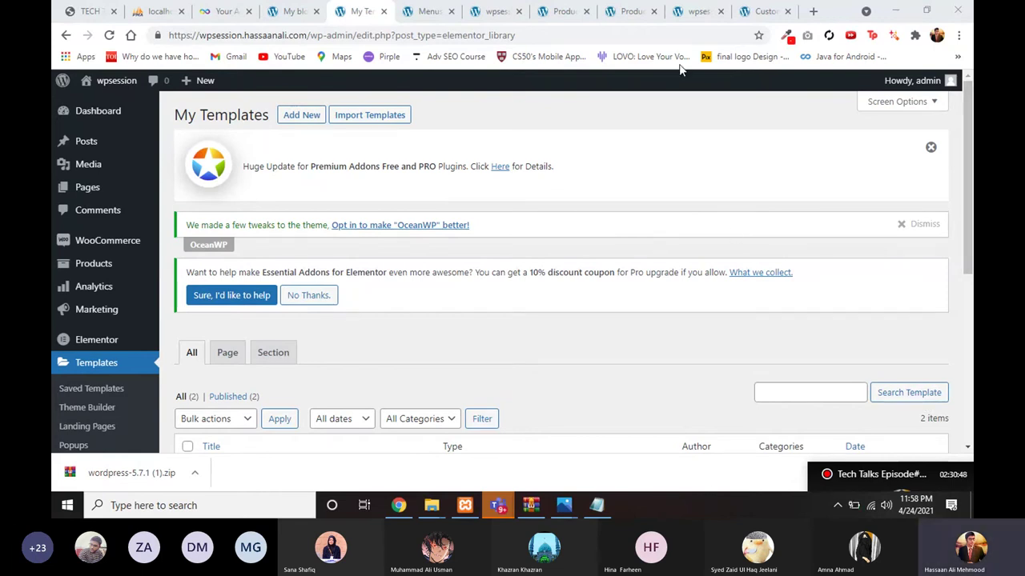
Step: Import Footer.json and confirm the library shows footer among 3 published templates
scroll(231, 263, "down", 3)
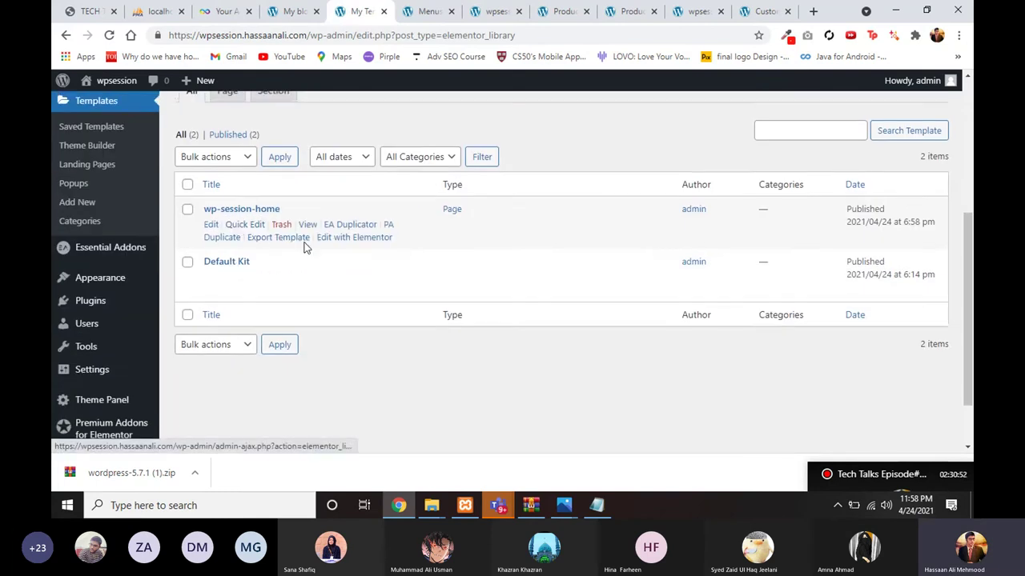
scroll(236, 222, "up", 3)
left_click(340, 114)
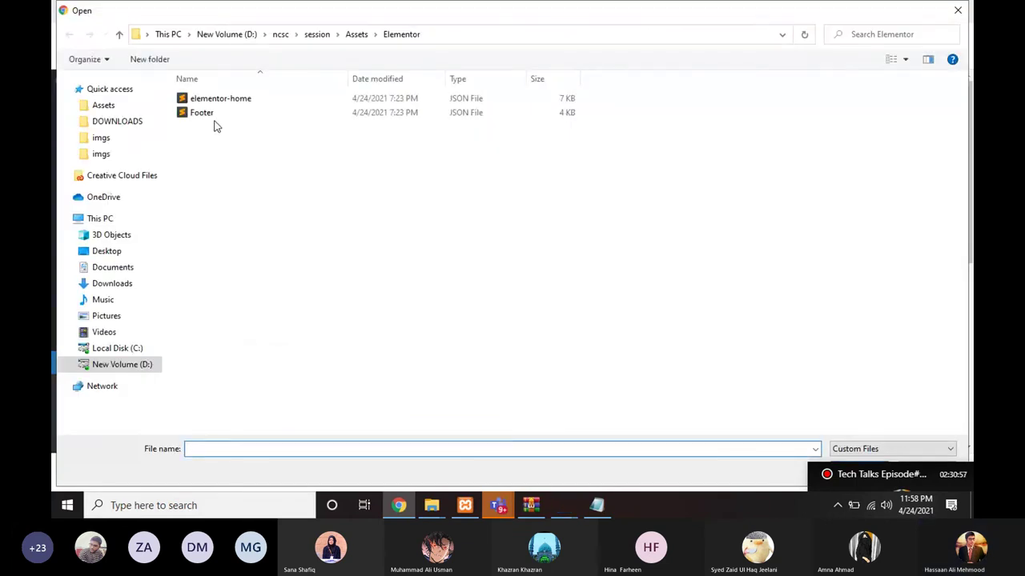
double_click(202, 113)
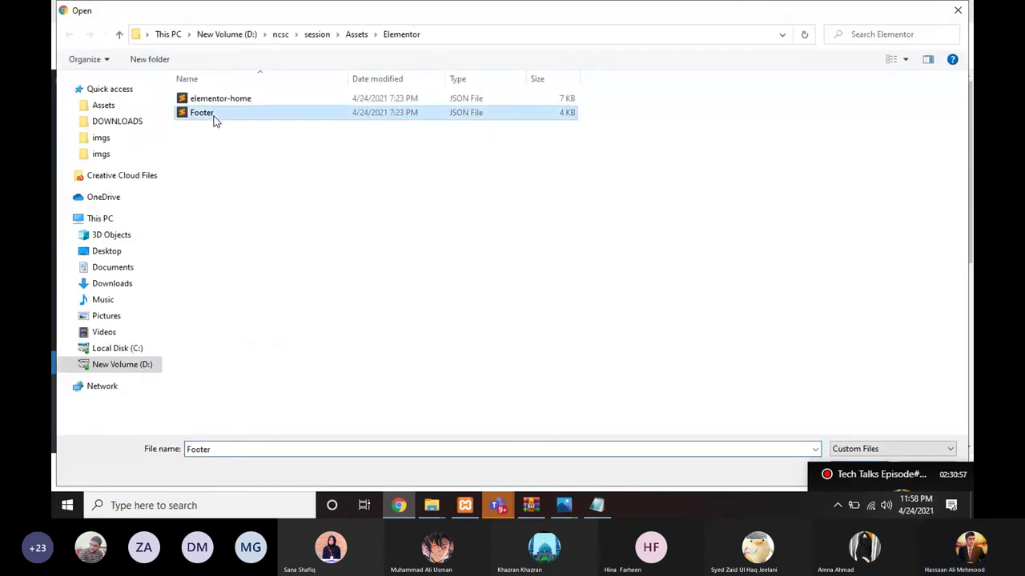
scroll(645, 142, "down", 1)
left_click(646, 140)
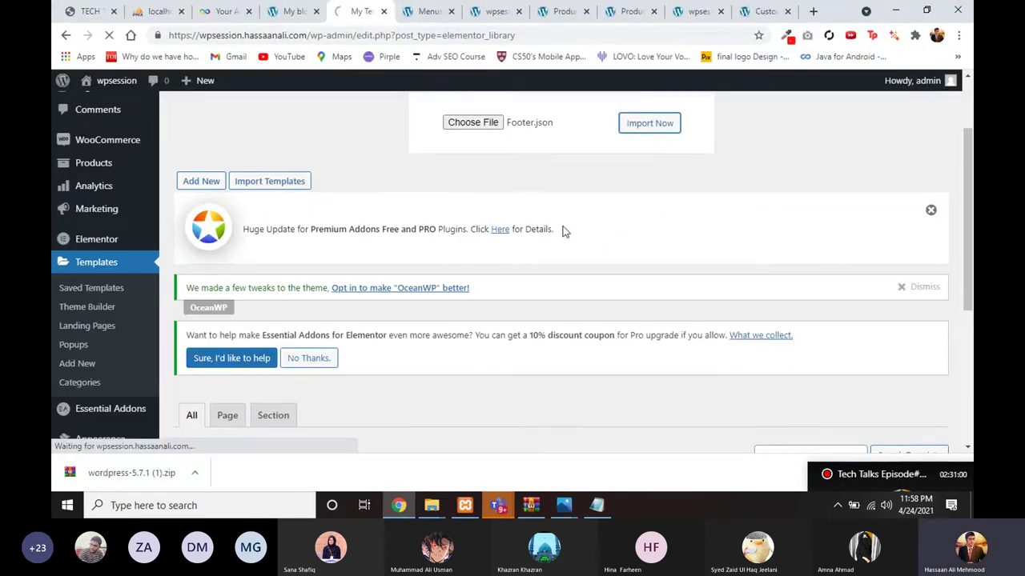
scroll(512, 241, "up", 1)
scroll(427, 282, "down", 1)
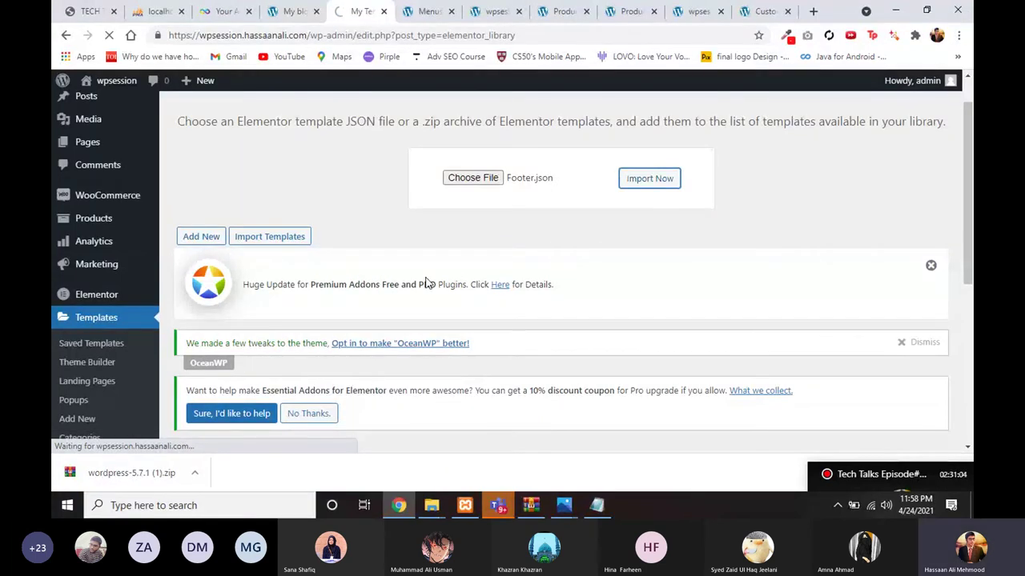
scroll(317, 293, "down", 3)
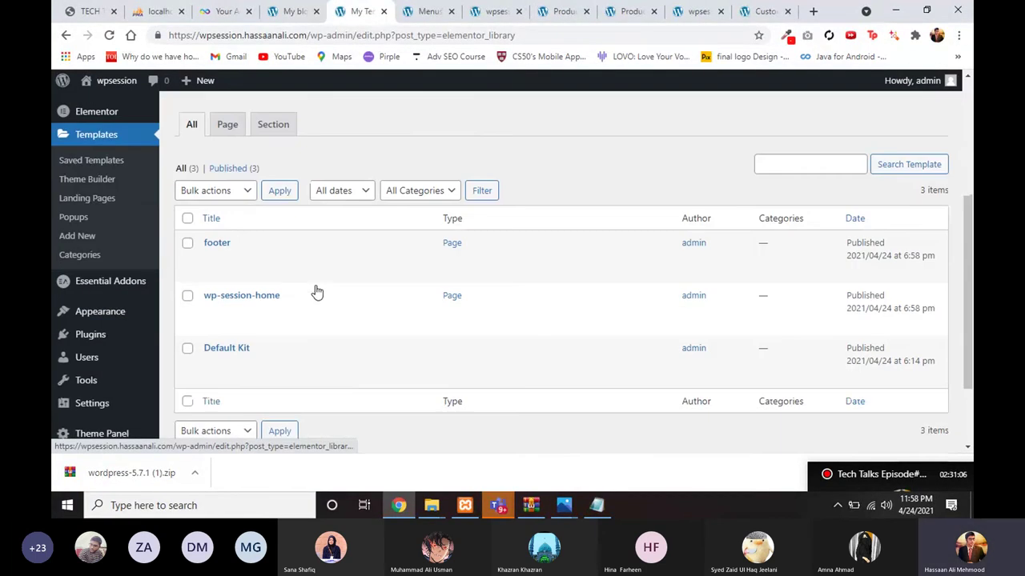
scroll(317, 293, "down", 3)
mouse_move(96, 360)
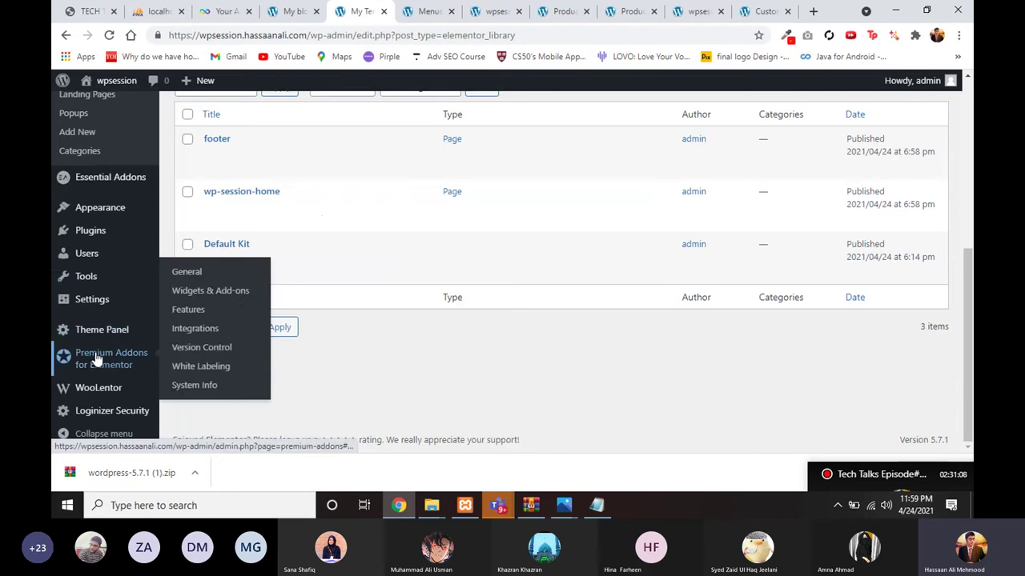
scroll(85, 279, "up", 2)
mouse_move(92, 288)
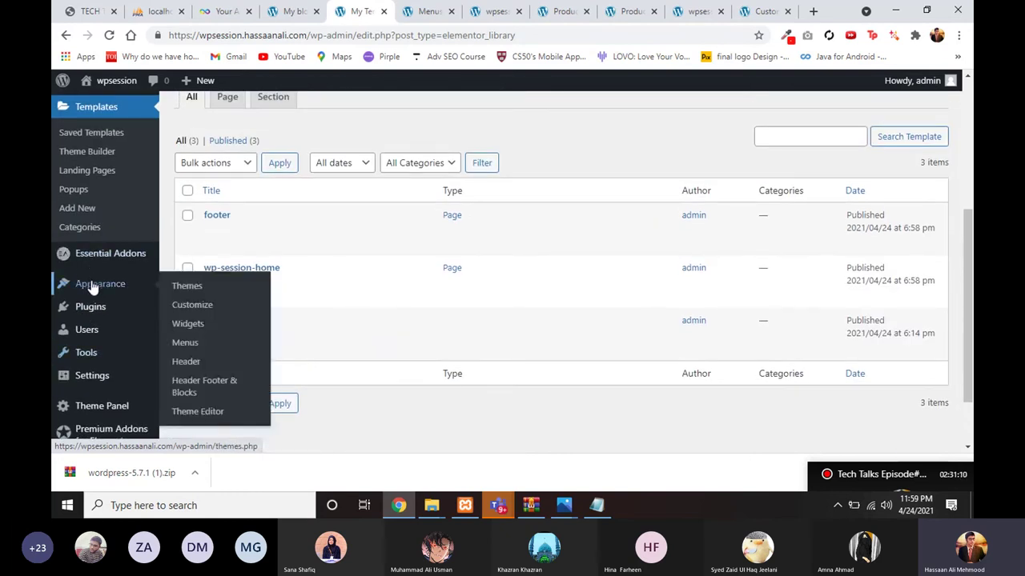
Step: Create a new Header Footer & Blocks template titled 'Footer' with type Footer
left_click(192, 390)
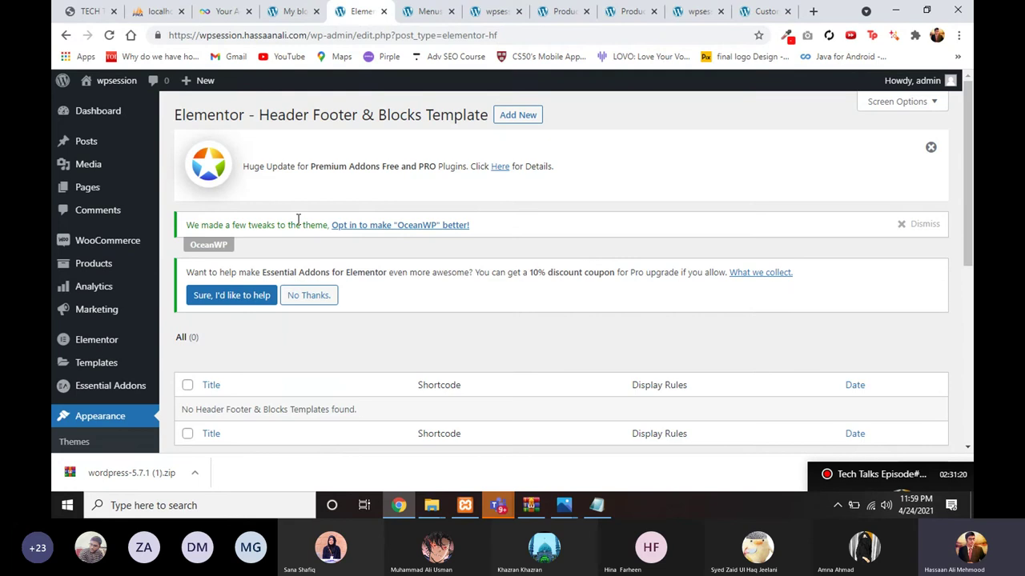
left_click(518, 114)
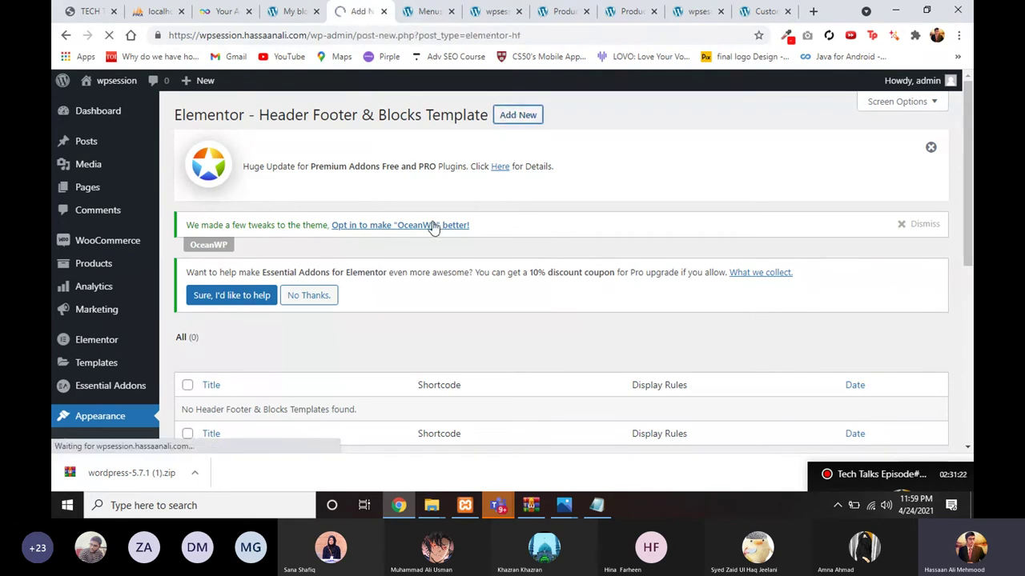
scroll(338, 303, "down", 1)
type("F")
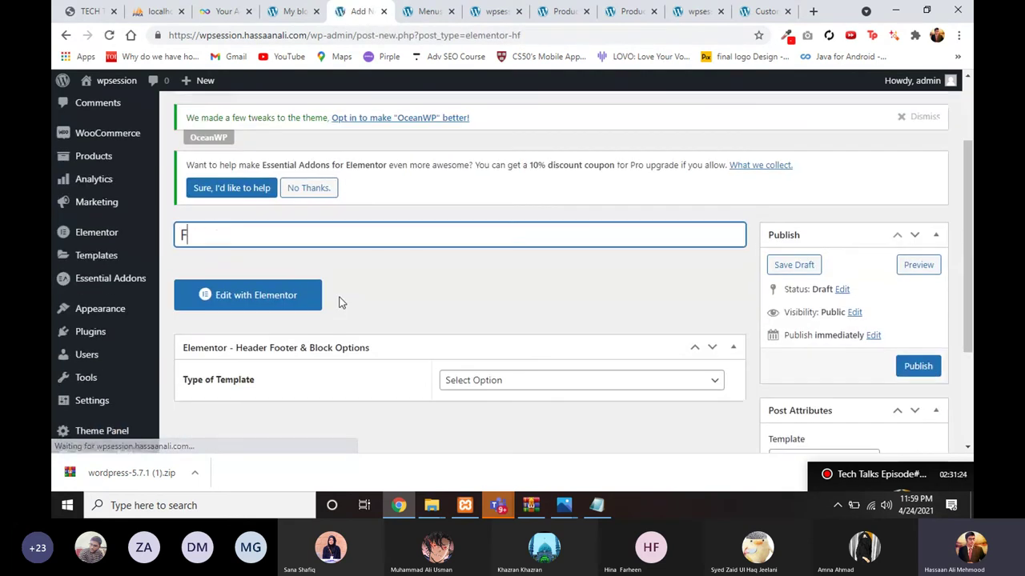
type("ooter")
scroll(339, 302, "down", 1)
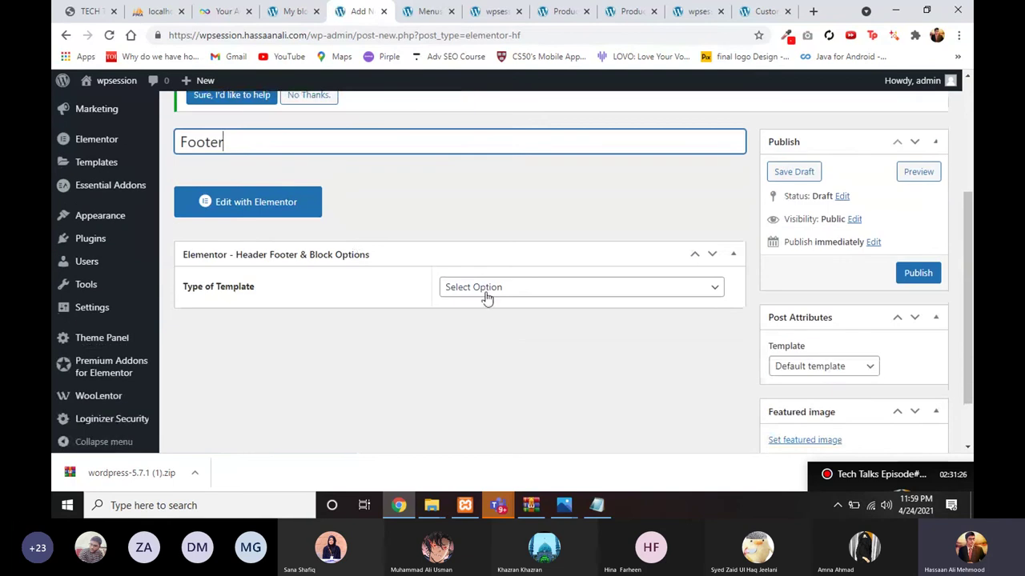
left_click(489, 290)
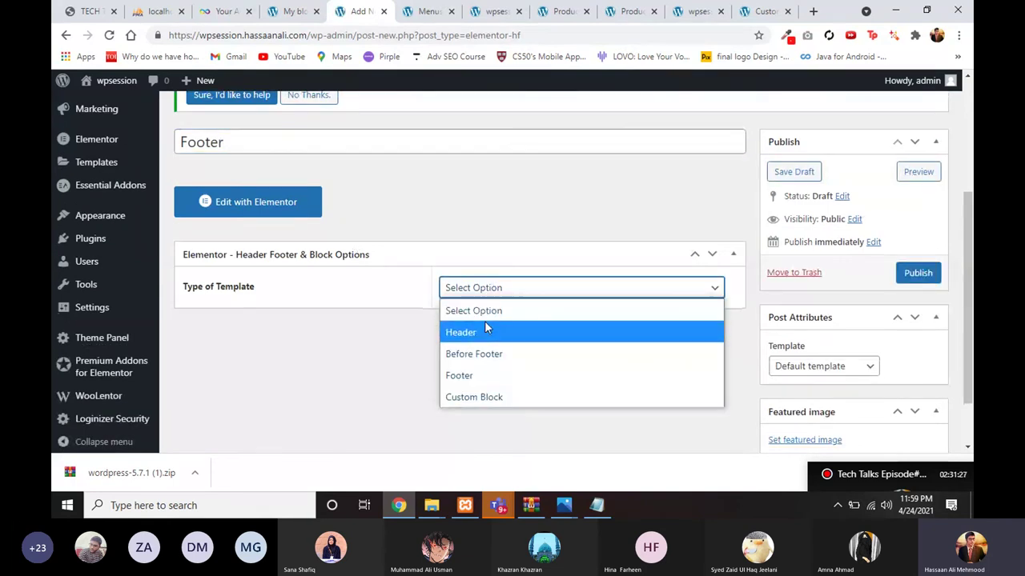
left_click(477, 370)
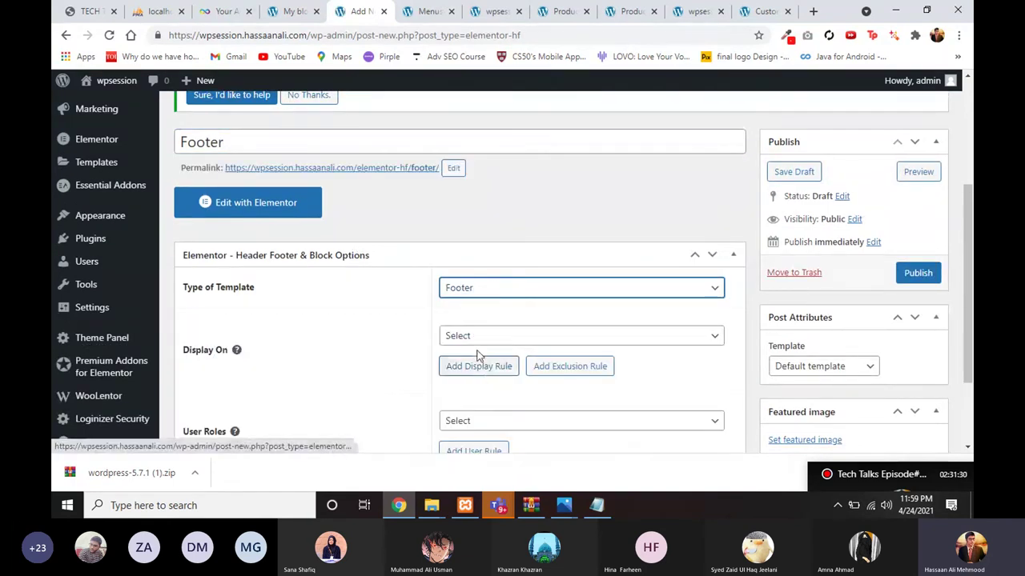
Step: Set the Footer template's Display On rule to Entire Website
scroll(480, 352, "down", 1)
left_click(501, 264)
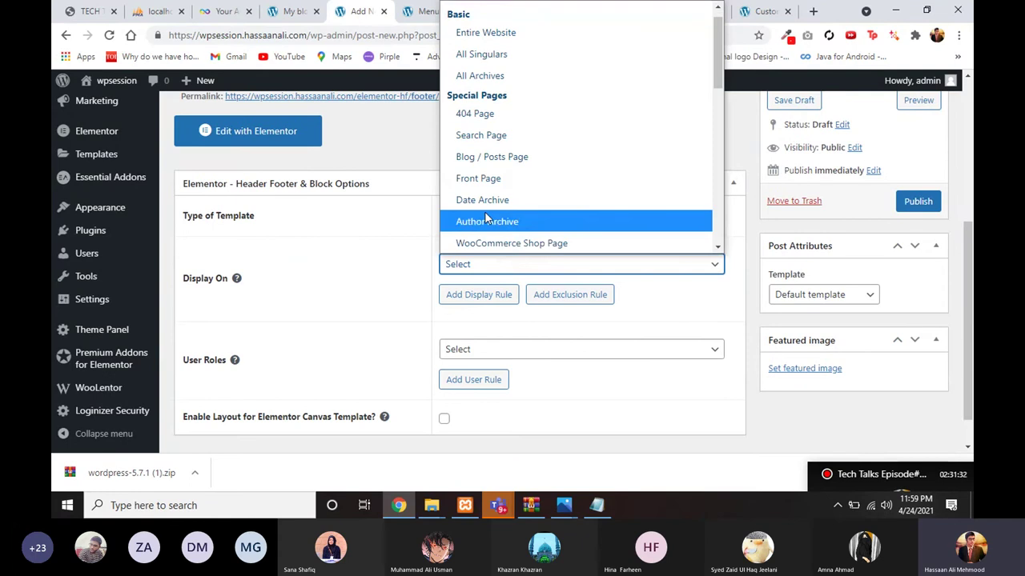
scroll(494, 128, "down", 3)
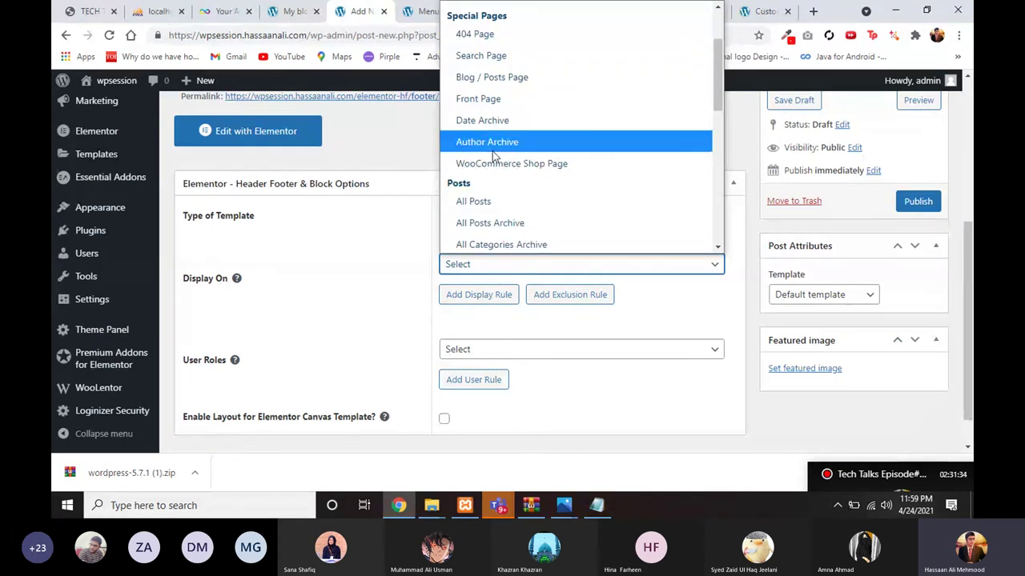
scroll(493, 176, "down", 2)
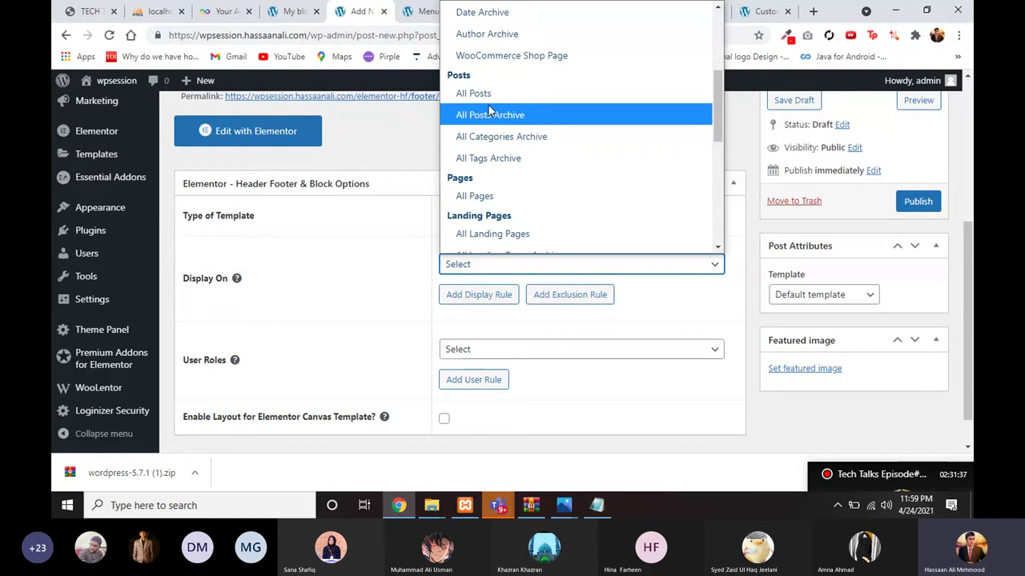
scroll(490, 112, "down", 3)
scroll(492, 135, "up", 2)
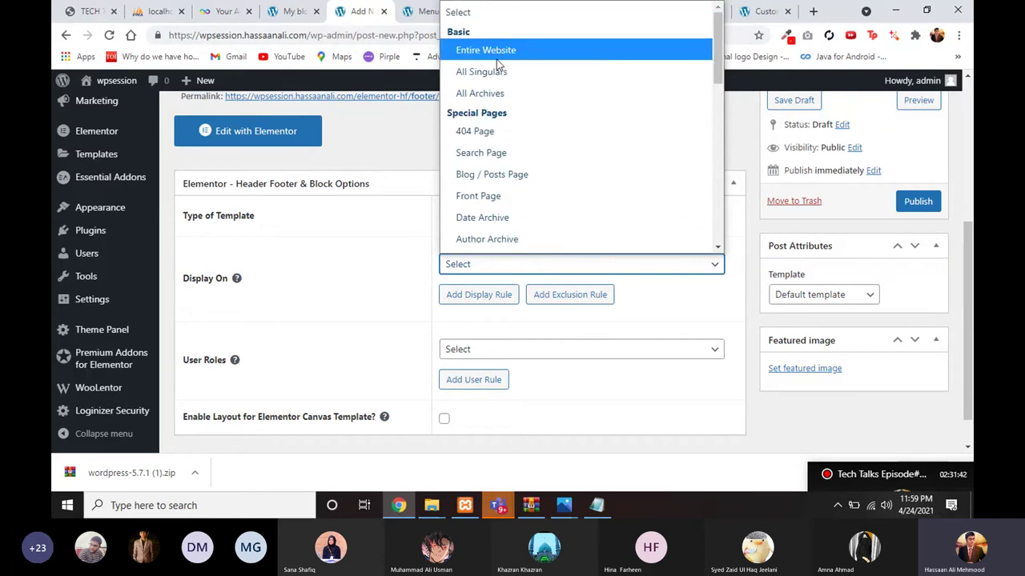
left_click(496, 54)
scroll(456, 232, "down", 1)
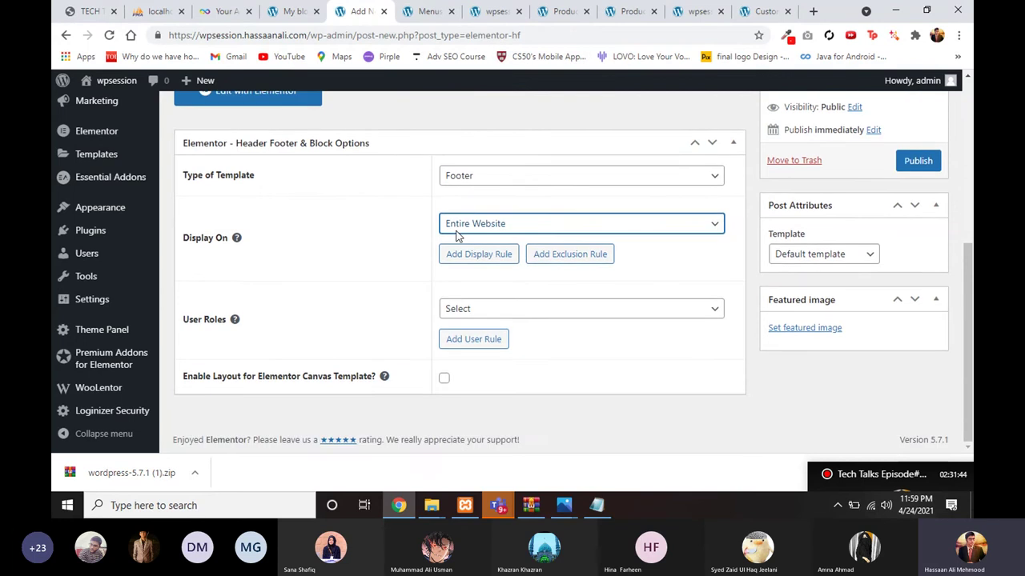
scroll(627, 251, "up", 1)
Step: Choose the Elementor Full Width layout, publish the Footer, and open it in Elementor
left_click(783, 301)
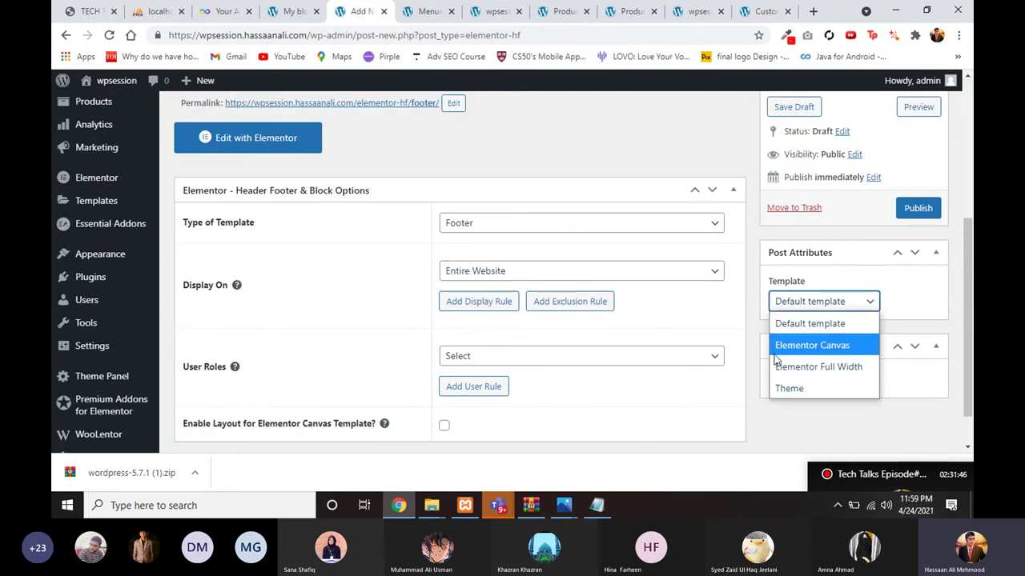
left_click(818, 367)
scroll(897, 273, "up", 1)
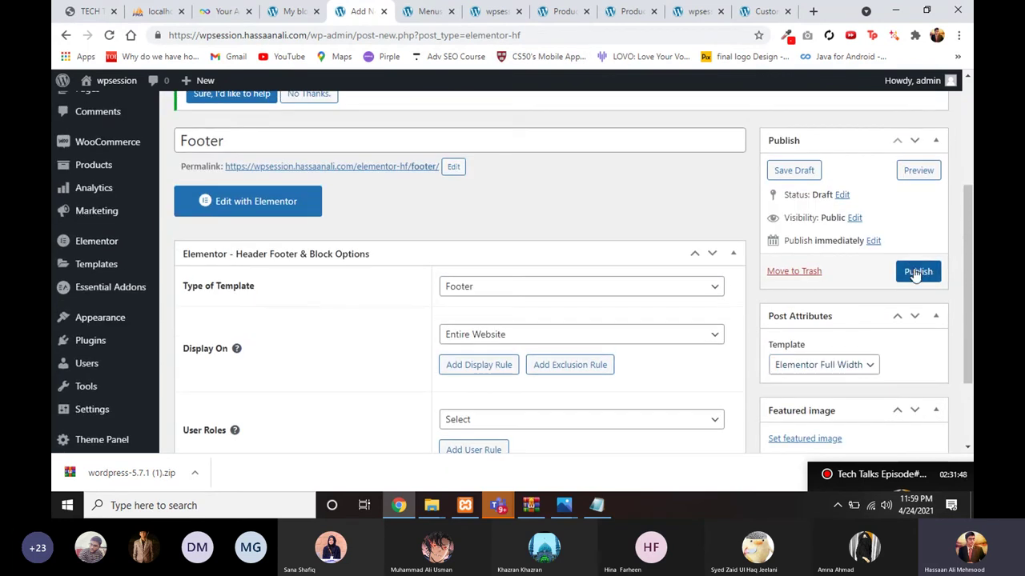
left_click(918, 272)
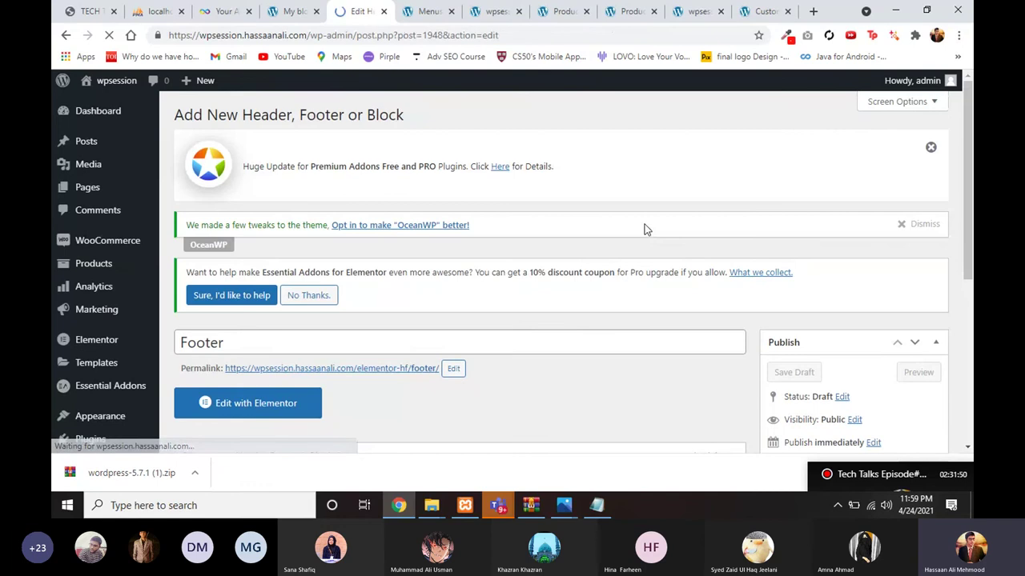
scroll(544, 243, "down", 2)
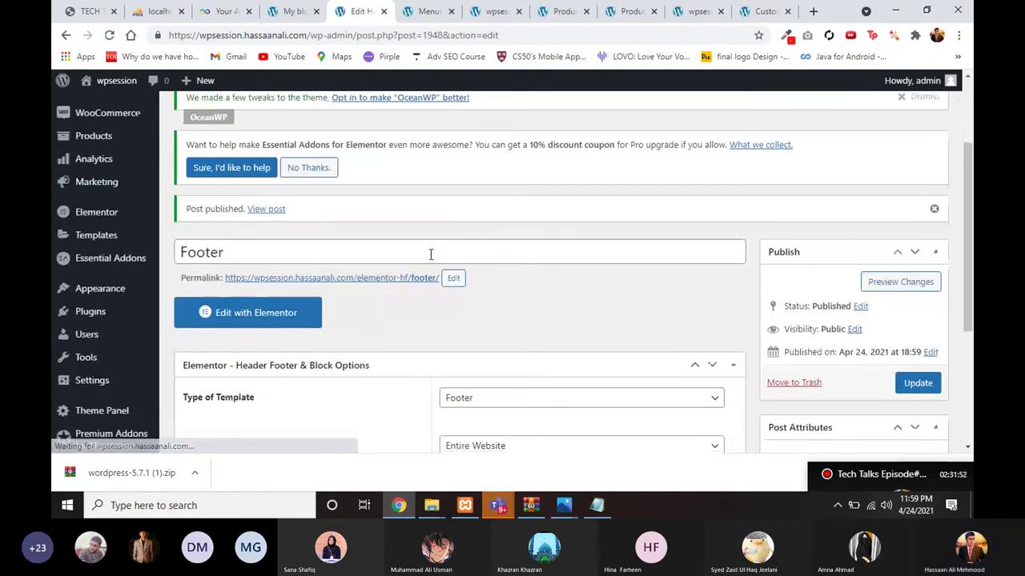
scroll(430, 257, "down", 1)
left_click(303, 262)
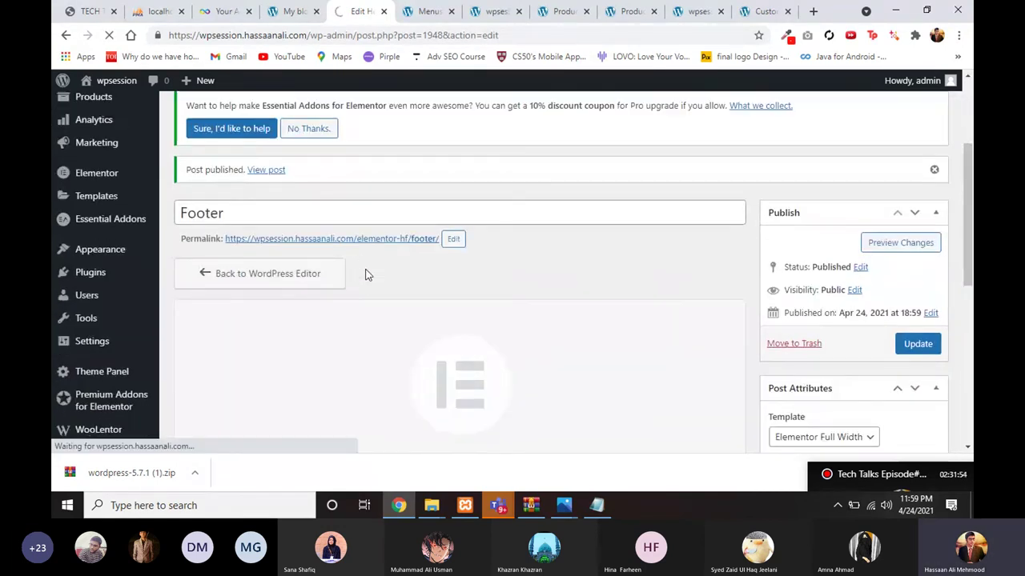
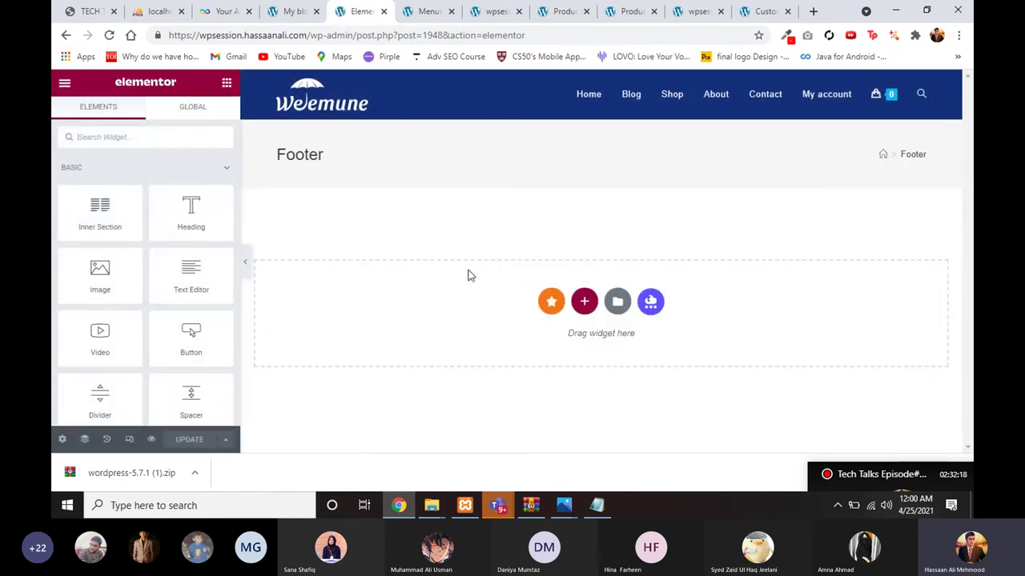
Step: Reload and compare the live wpsession site and other tabs, then return to the Footer editor
left_click(410, 10)
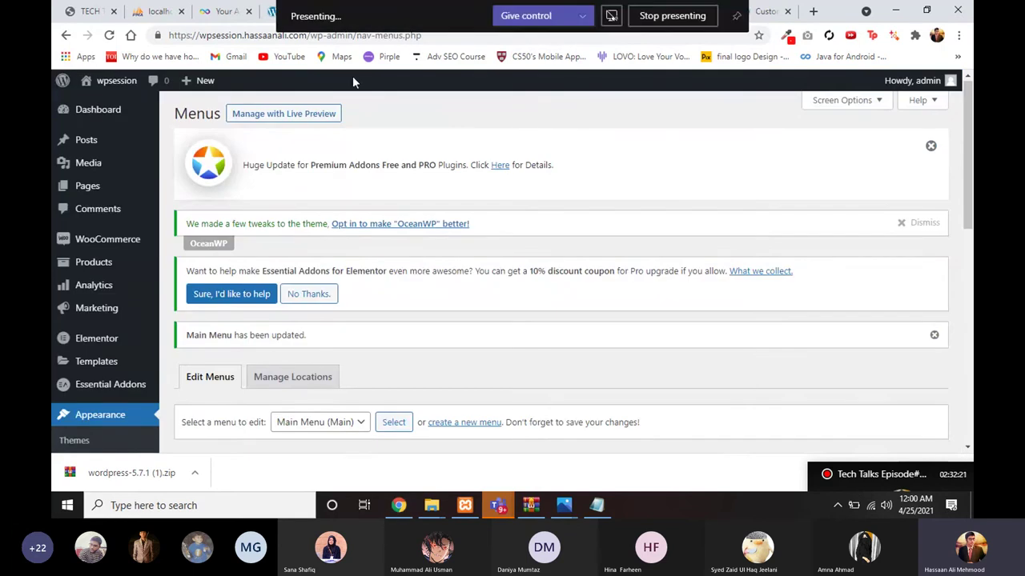
left_click(272, 16)
left_click(495, 18)
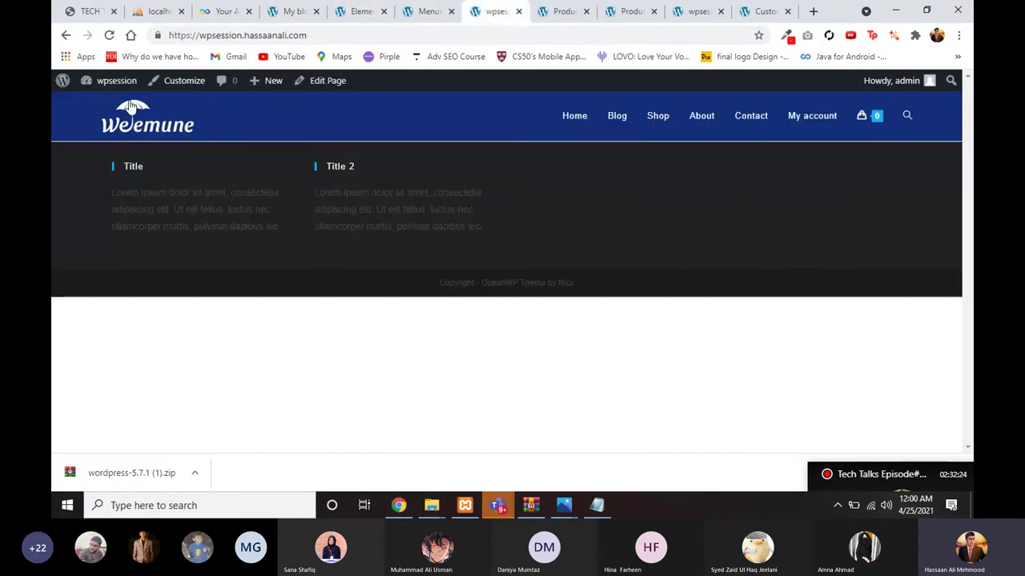
left_click(109, 35)
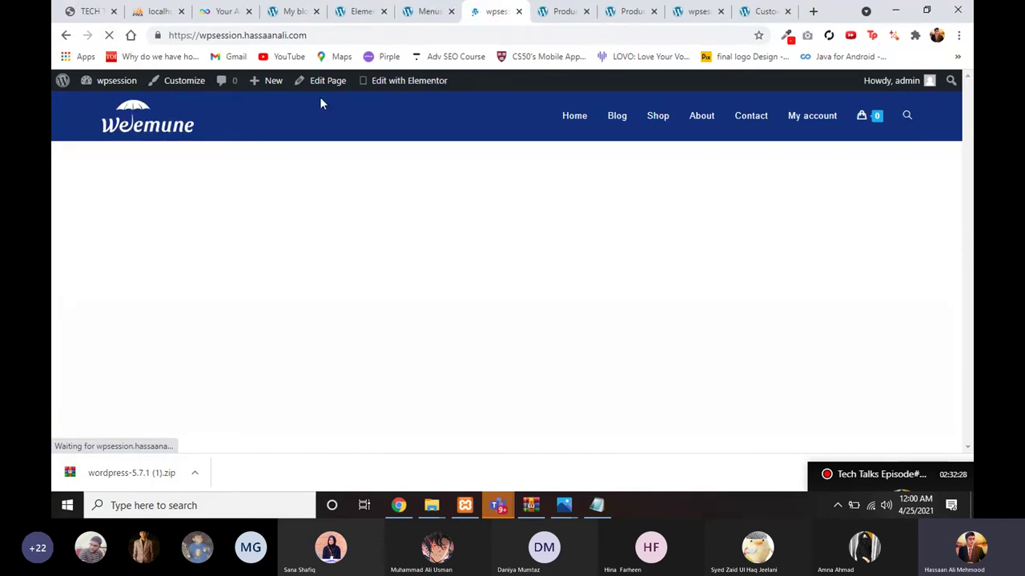
left_click(292, 11)
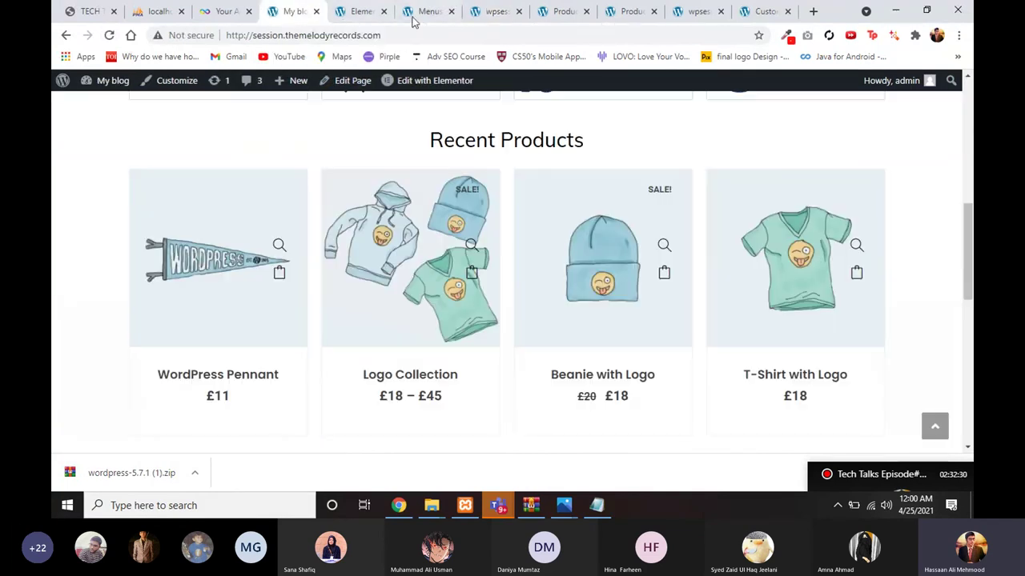
left_click(481, 11)
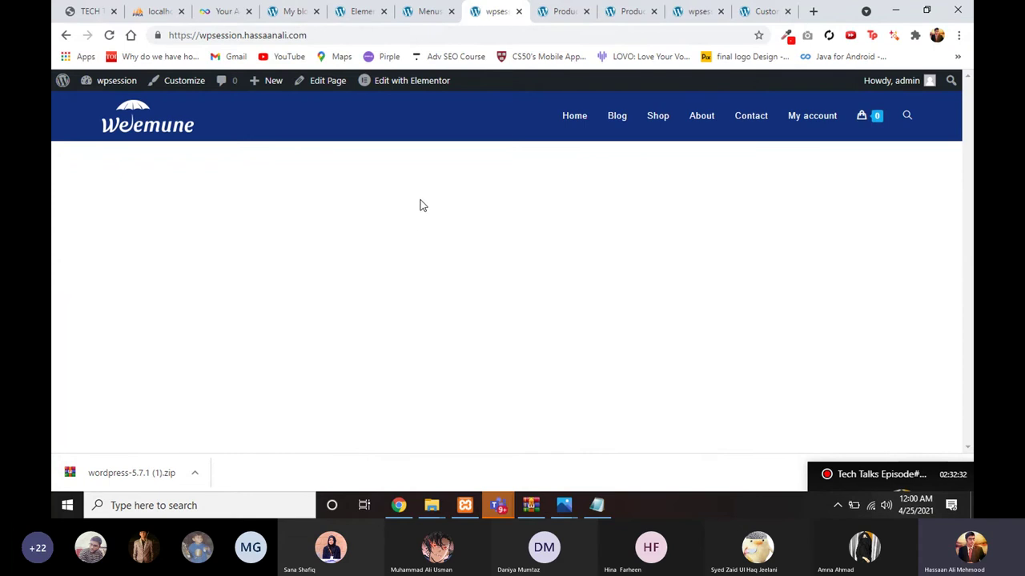
left_click(360, 11)
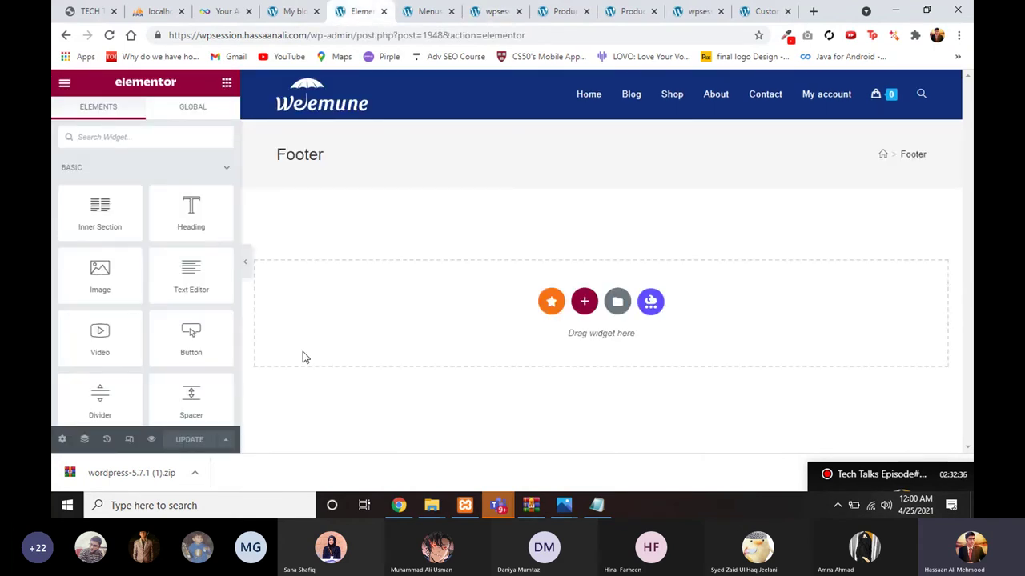
left_click(504, 10)
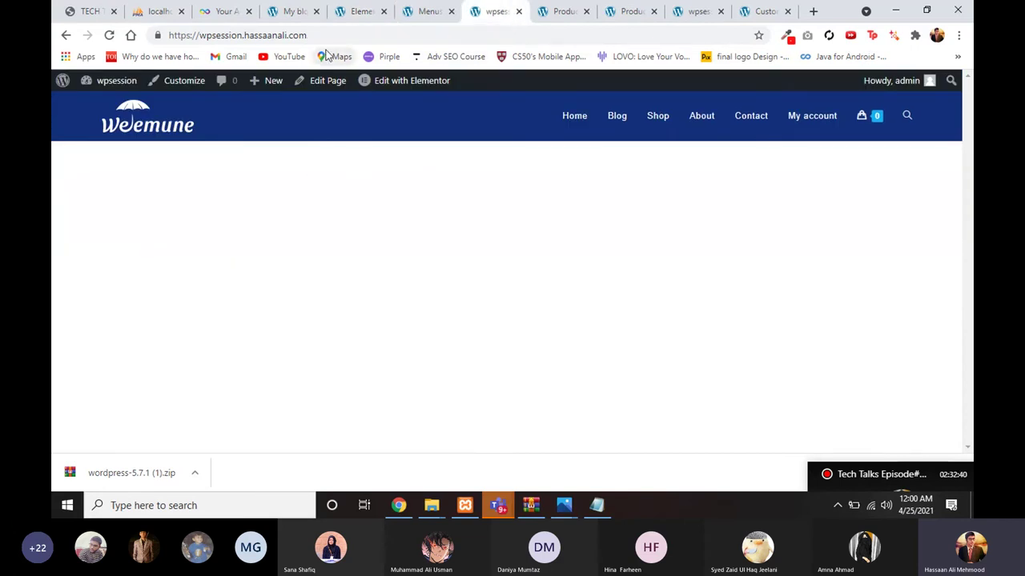
left_click(356, 11)
scroll(186, 293, "down", 1)
scroll(186, 292, "up", 2)
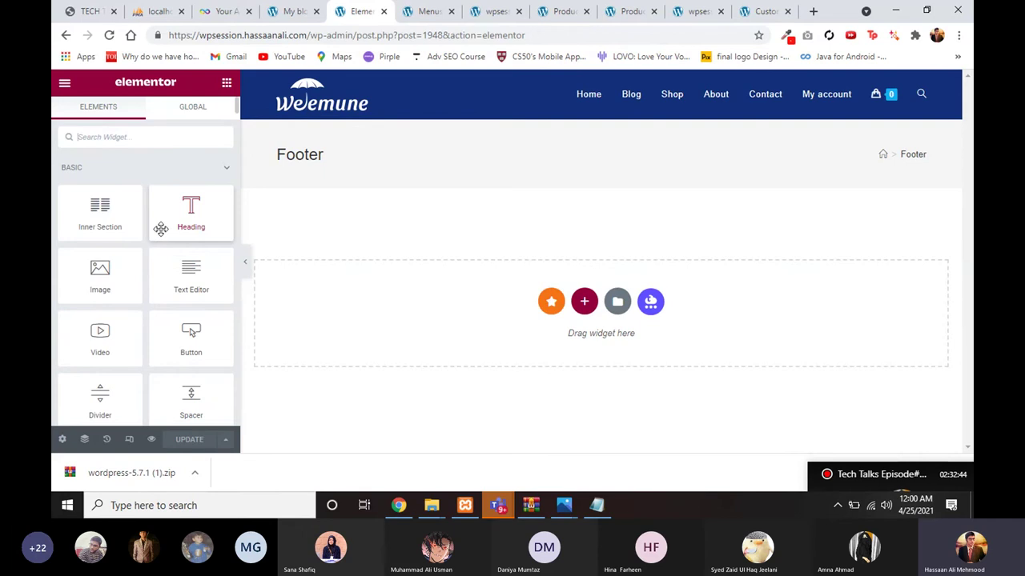
Step: Add a single-column section containing a heading to the Footer page
left_click_drag(174, 222, 337, 280)
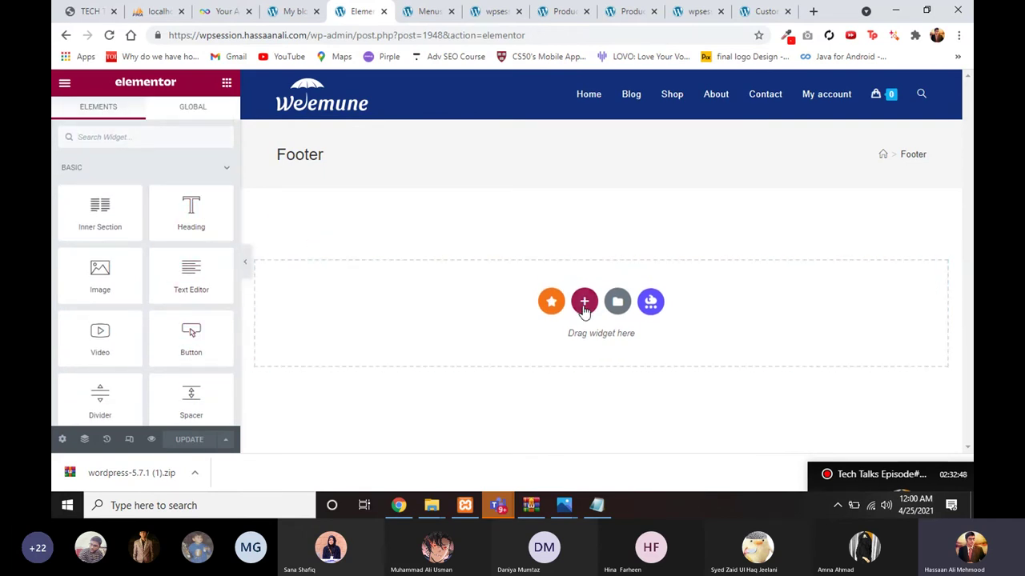
left_click(584, 309)
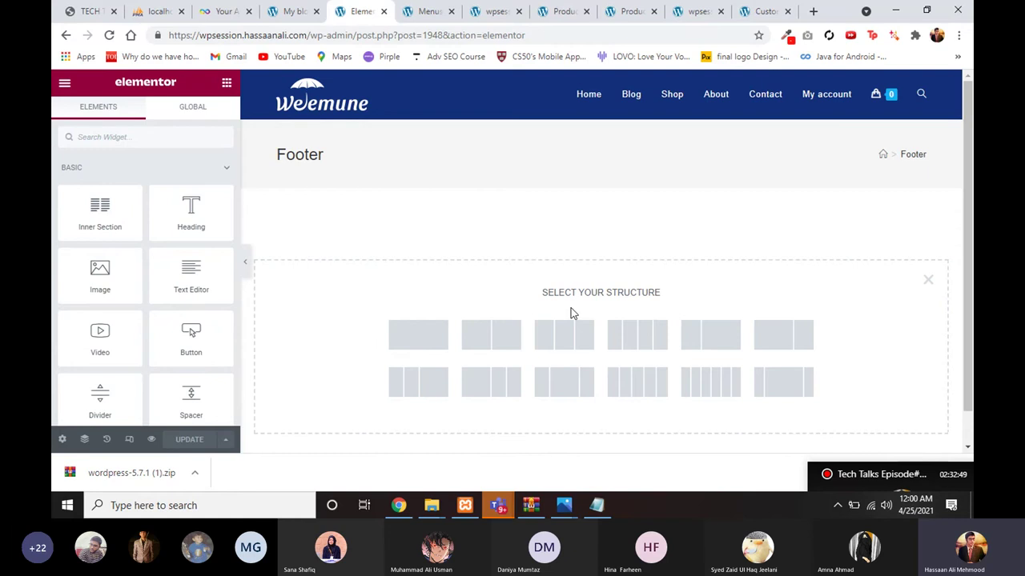
left_click(430, 343)
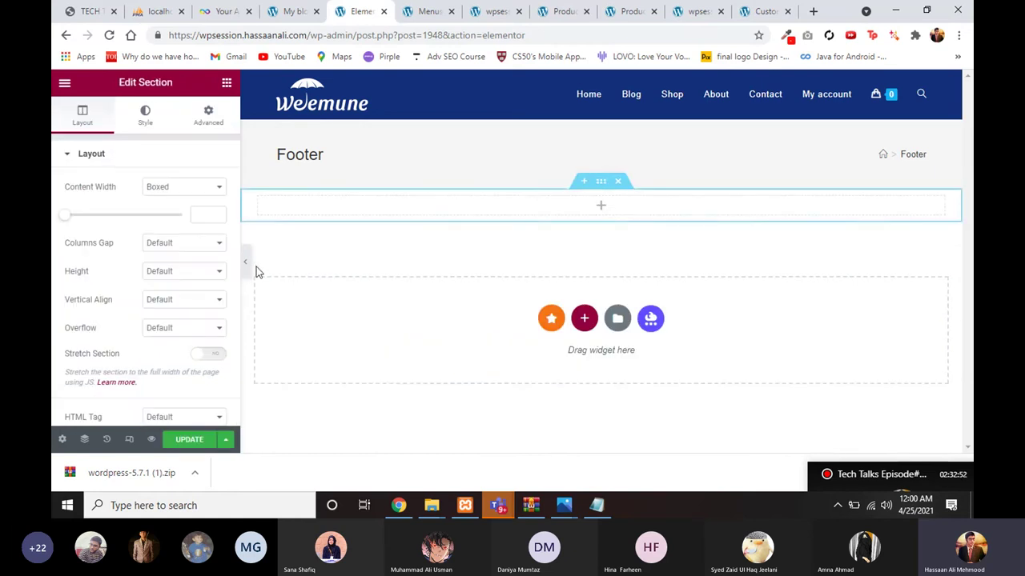
left_click(227, 83)
left_click_drag(165, 205, 366, 213)
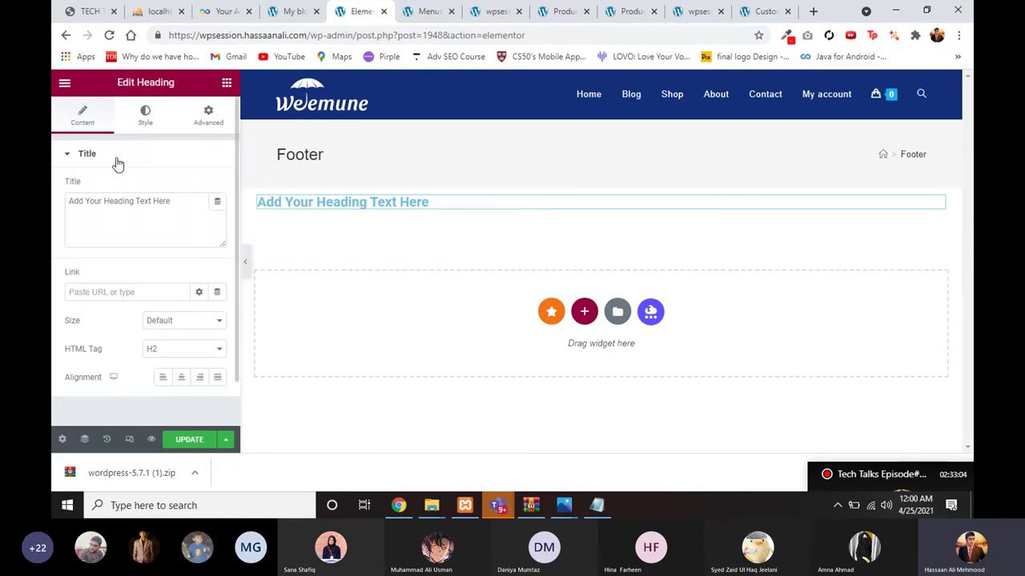
Step: Look through the heading's content and advanced settings, then delete its section
left_click_drag(169, 203, 55, 197)
left_click(109, 230)
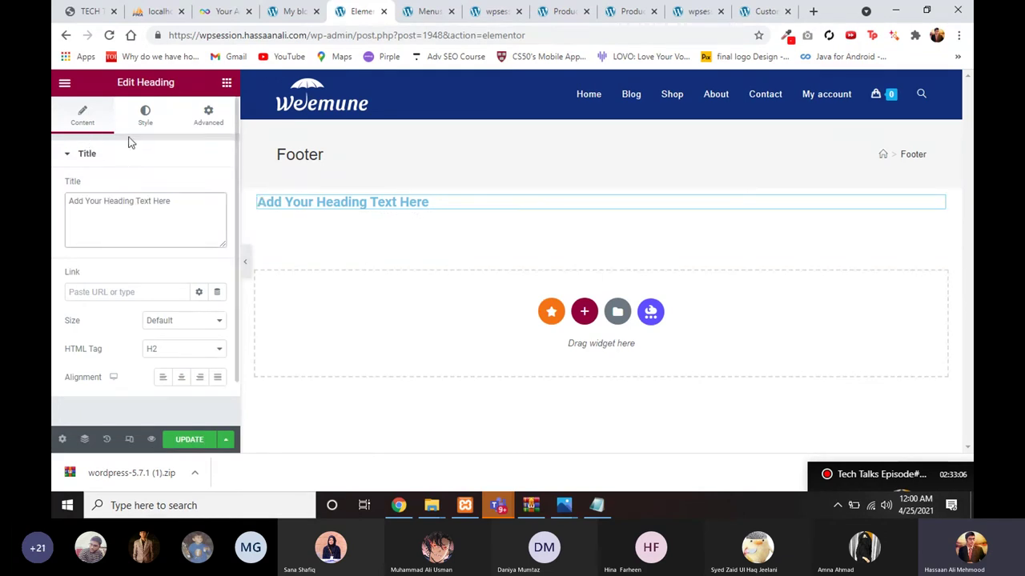
left_click(200, 128)
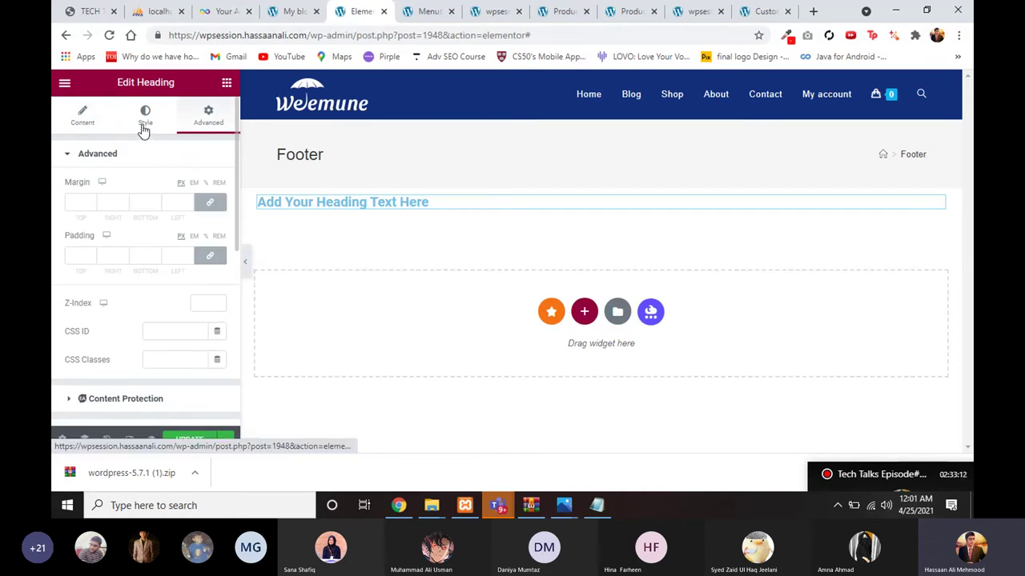
scroll(116, 312, "down", 1)
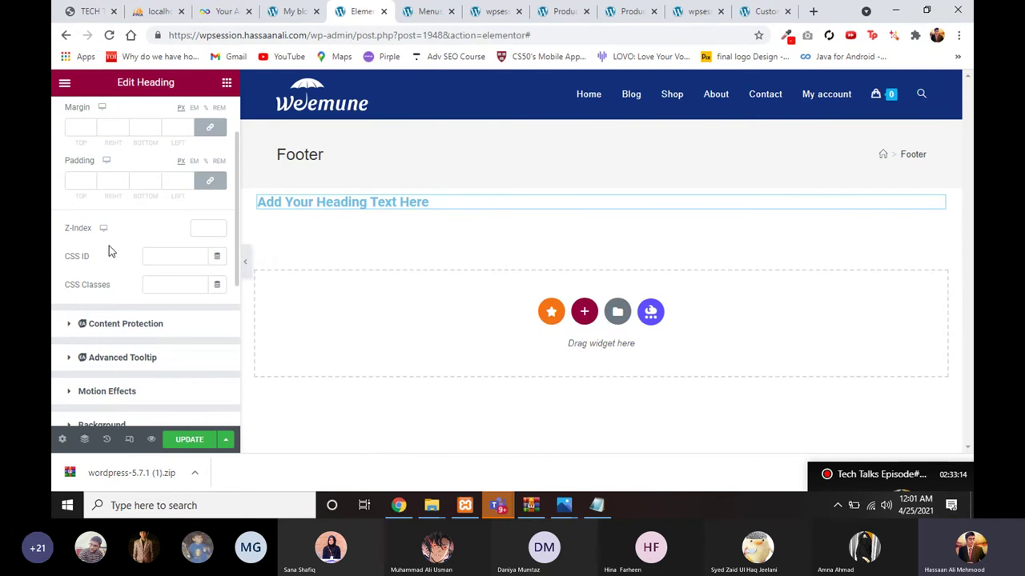
scroll(109, 251, "up", 1)
left_click(86, 128)
scroll(205, 205, "down", 1)
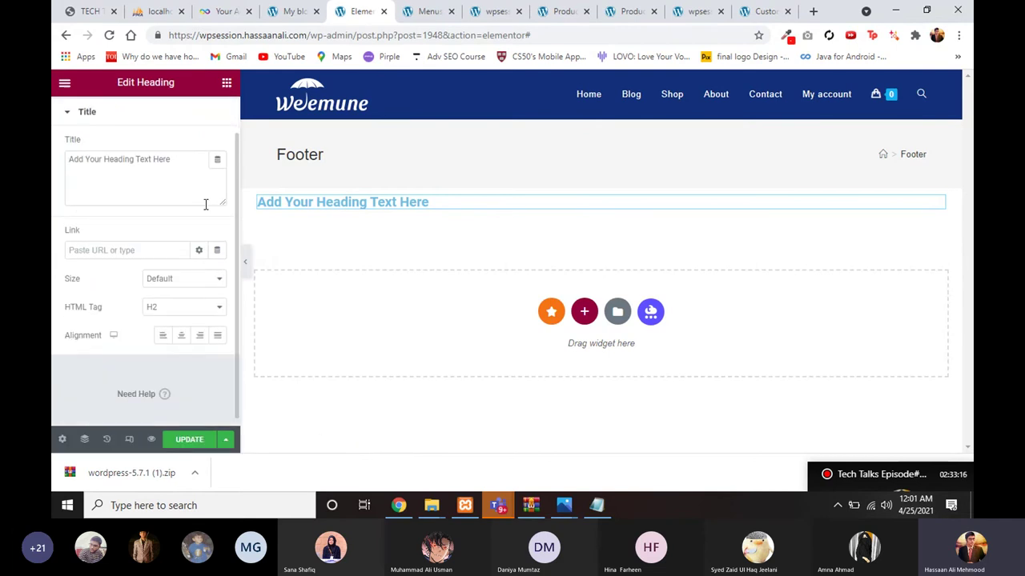
mouse_move(483, 215)
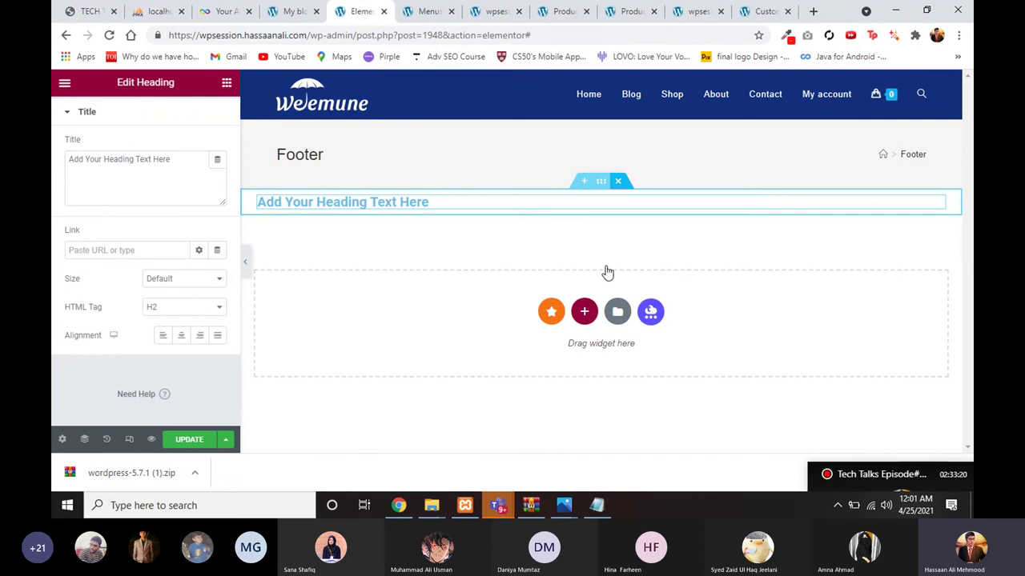
left_click(619, 183)
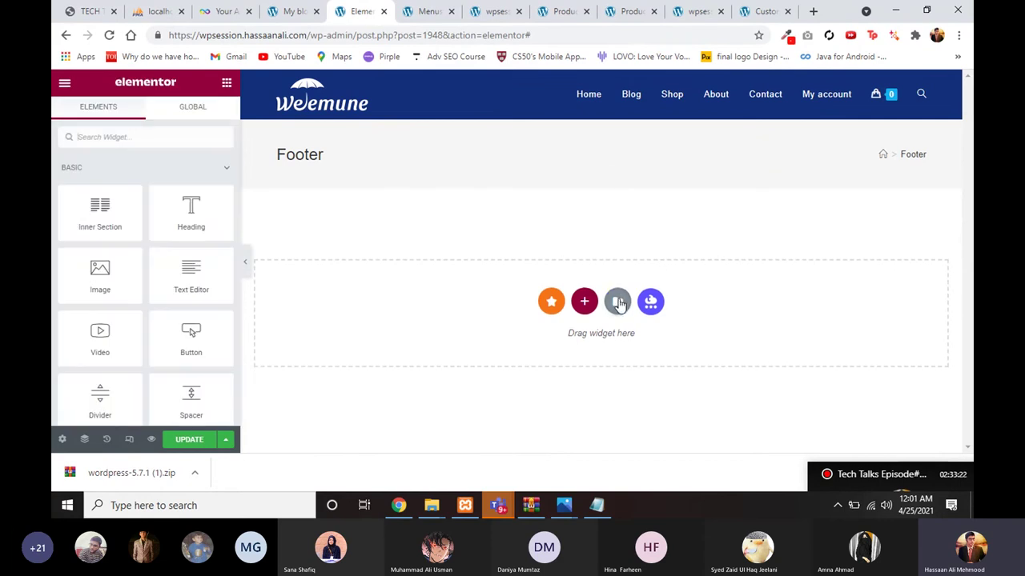
Step: Insert the saved footer template from My Templates, declining its document settings
left_click(618, 301)
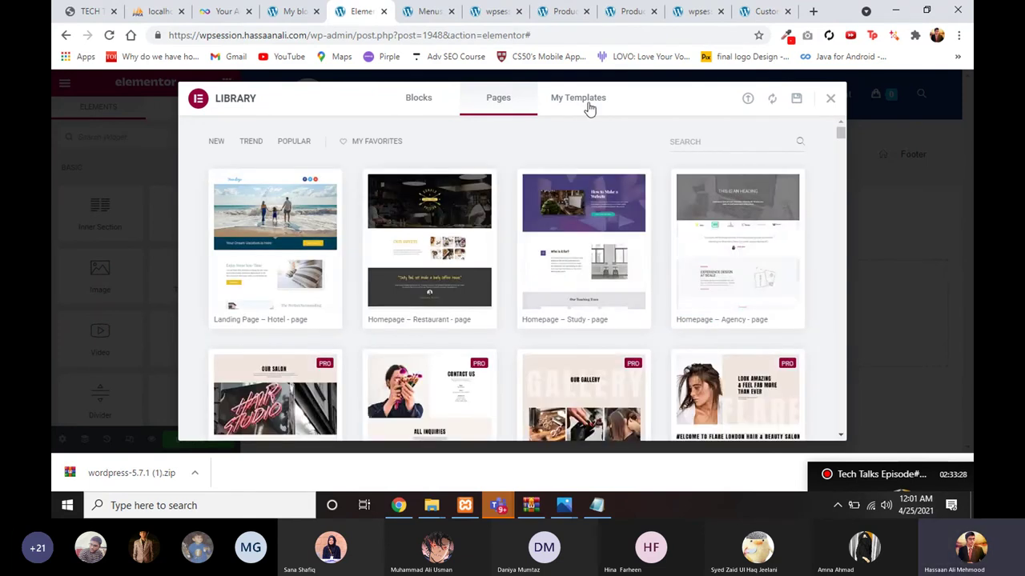
left_click(587, 107)
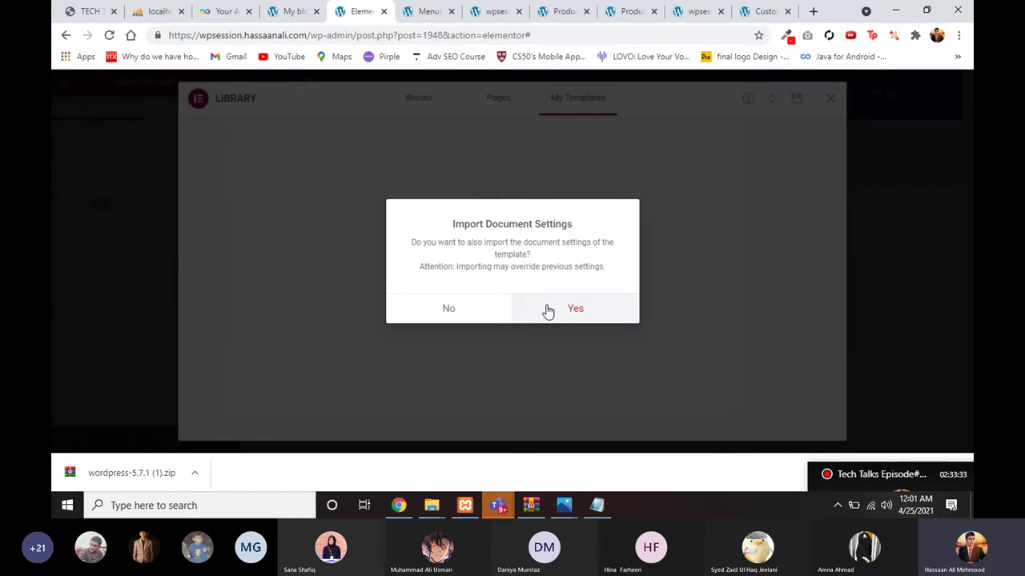
left_click(547, 310)
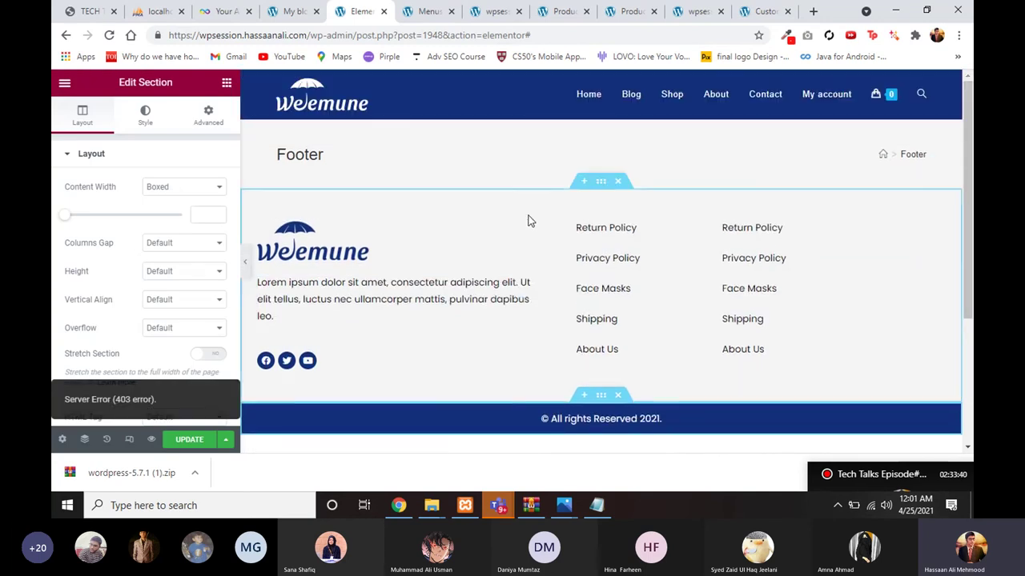
scroll(508, 403, "down", 2)
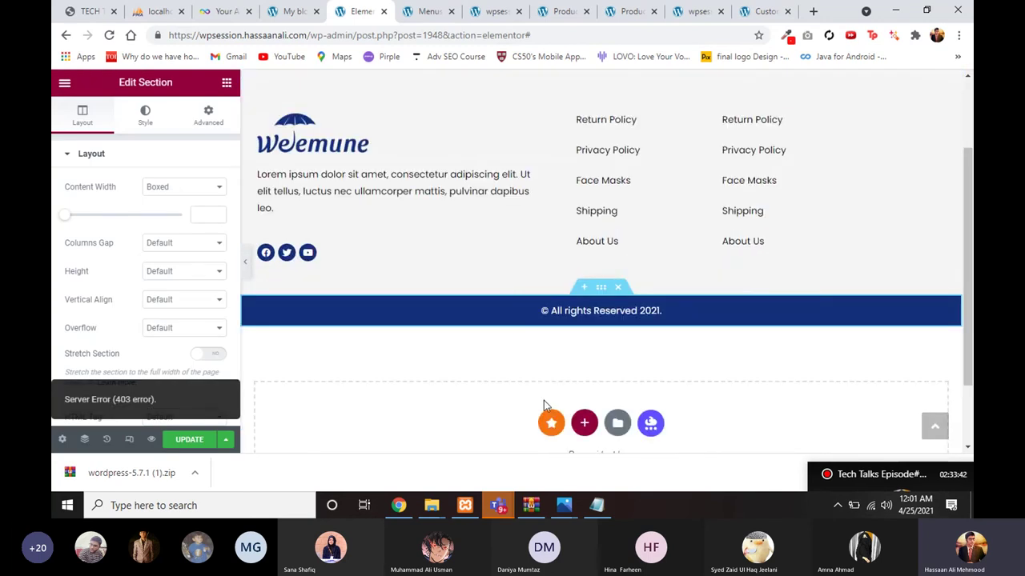
left_click(582, 422)
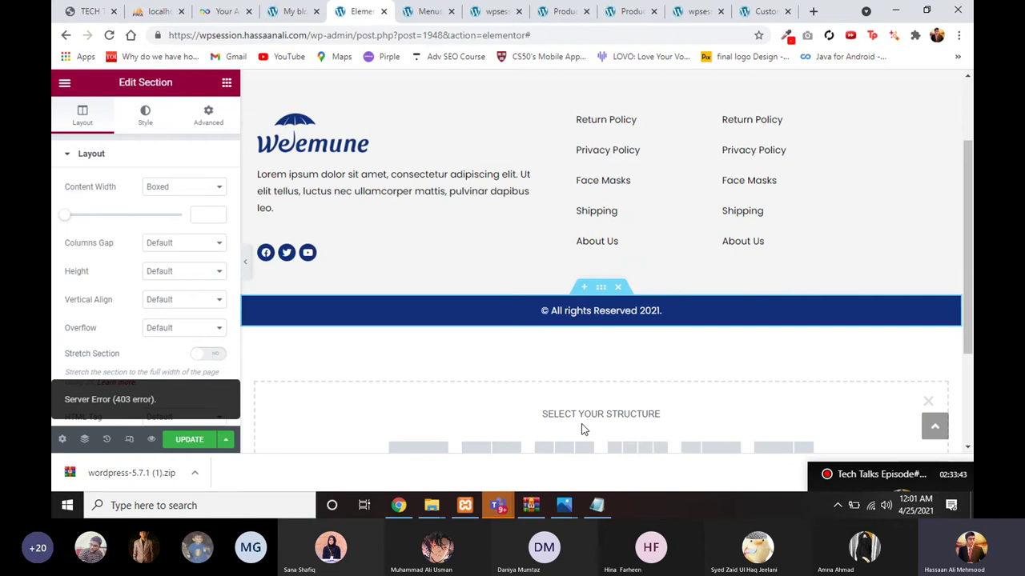
scroll(582, 430, "down", 1)
scroll(376, 298, "up", 3)
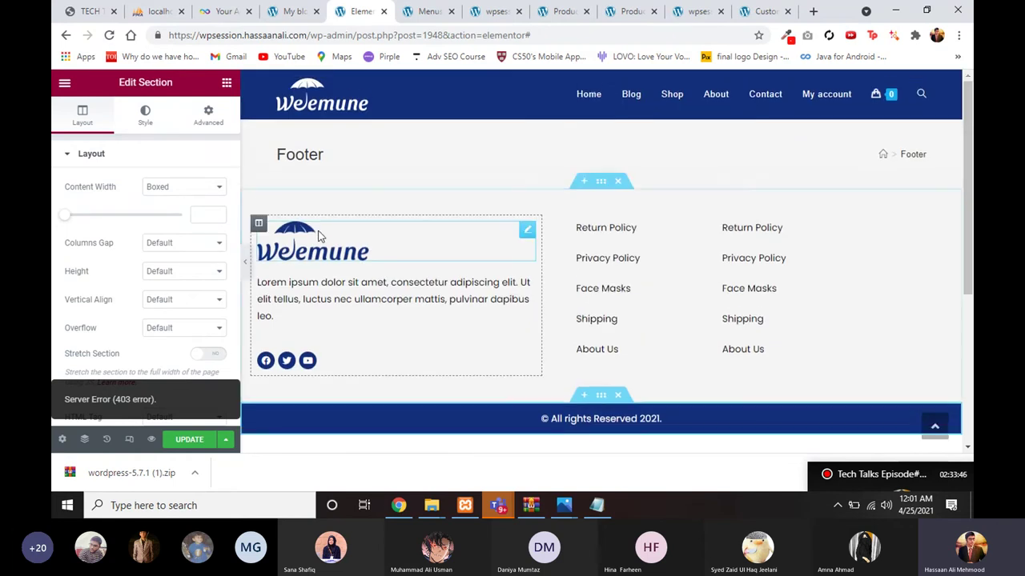
scroll(316, 261, "down", 1)
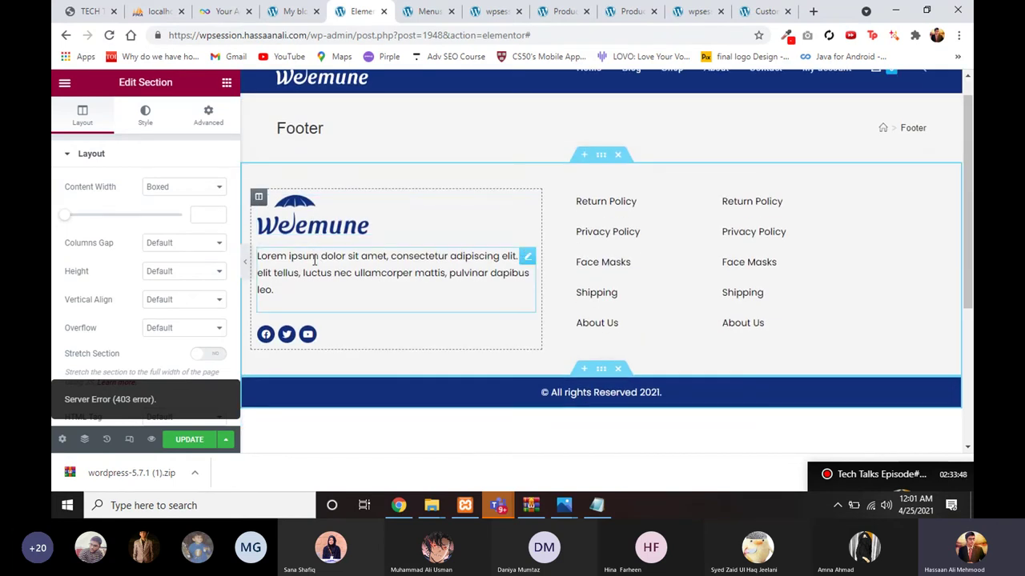
Step: Browse the widget panel and scroll through the imported footer on the canvas
left_click(227, 82)
scroll(152, 263, "down", 1)
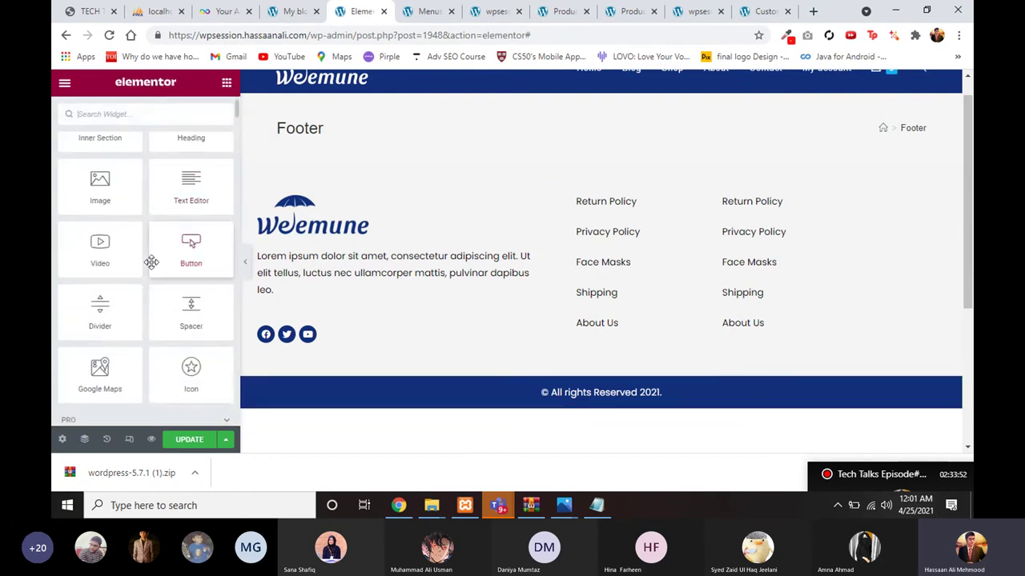
scroll(151, 262, "down", 1)
scroll(149, 228, "up", 3)
scroll(80, 275, "down", 4)
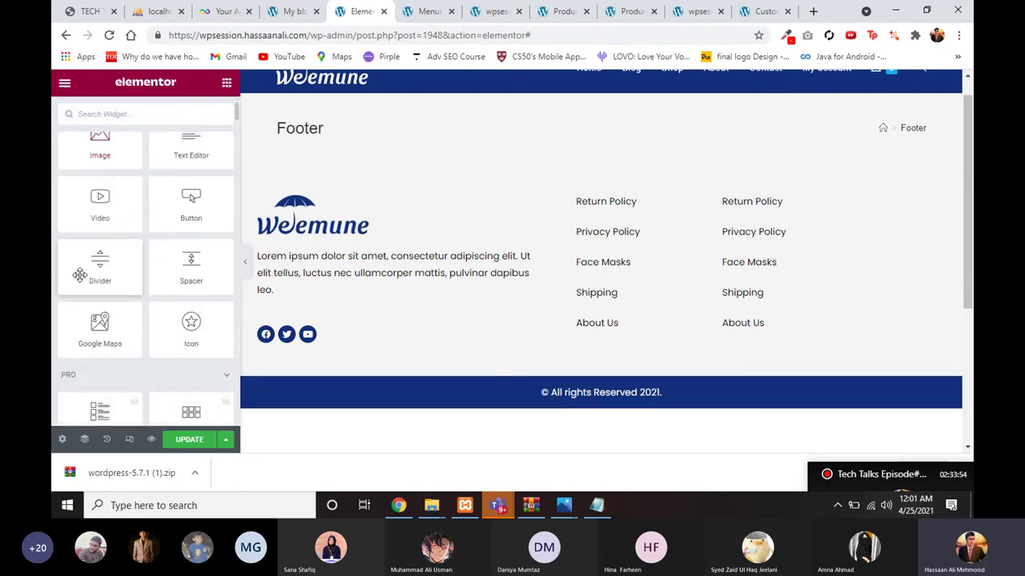
scroll(80, 274, "down", 7)
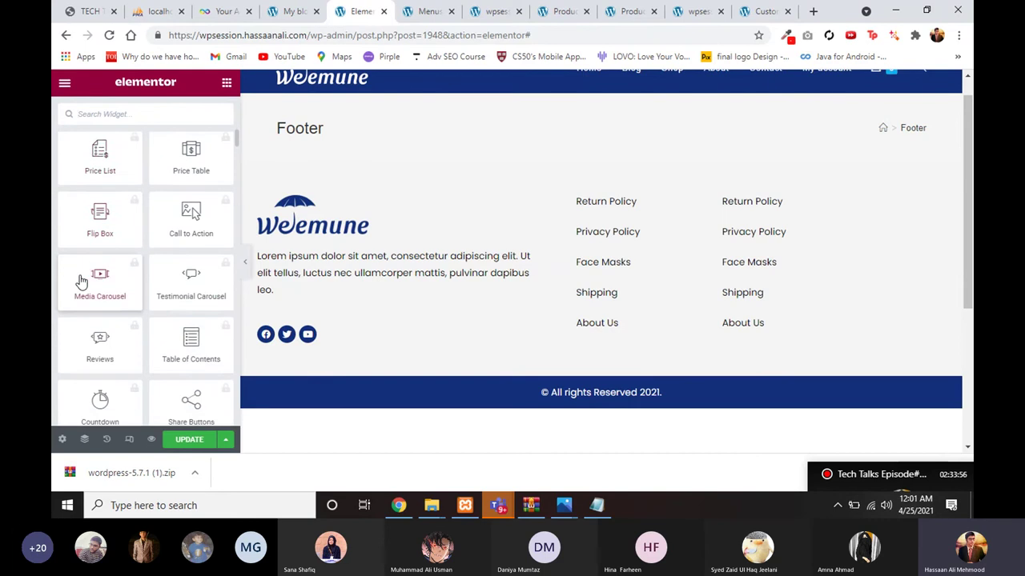
scroll(80, 282, "up", 2)
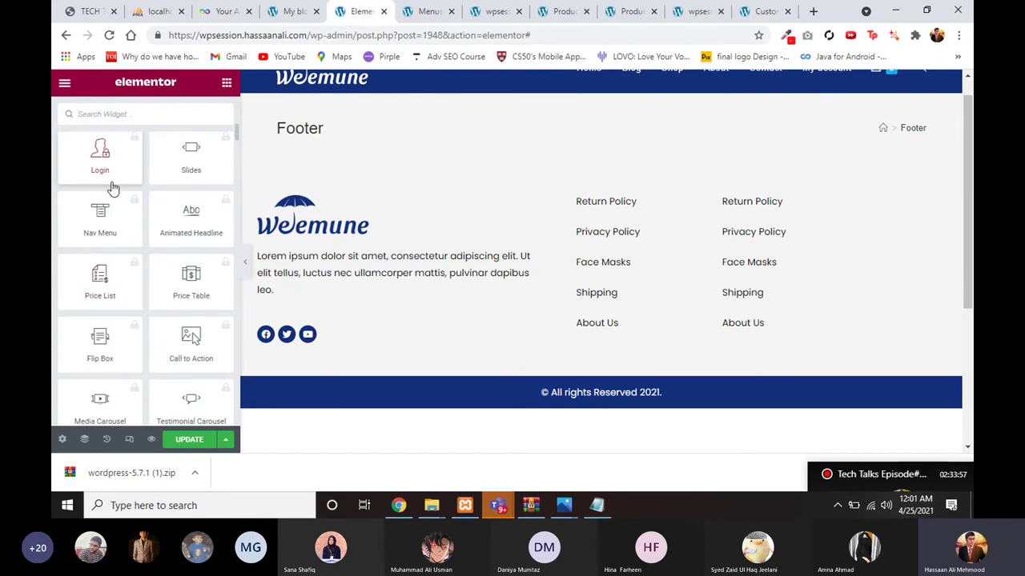
scroll(113, 188, "down", 10)
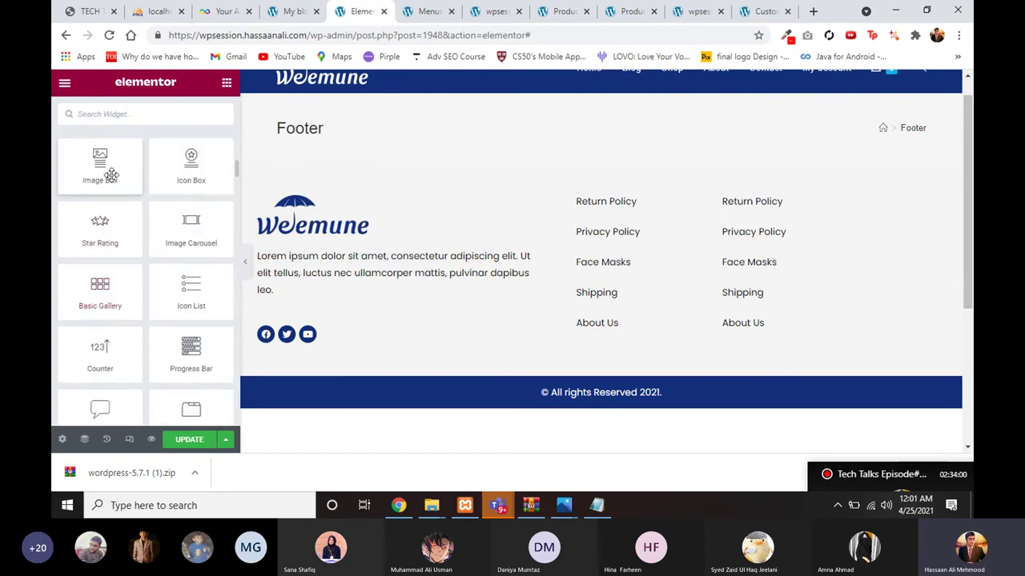
scroll(112, 174, "up", 2)
scroll(93, 252, "down", 2)
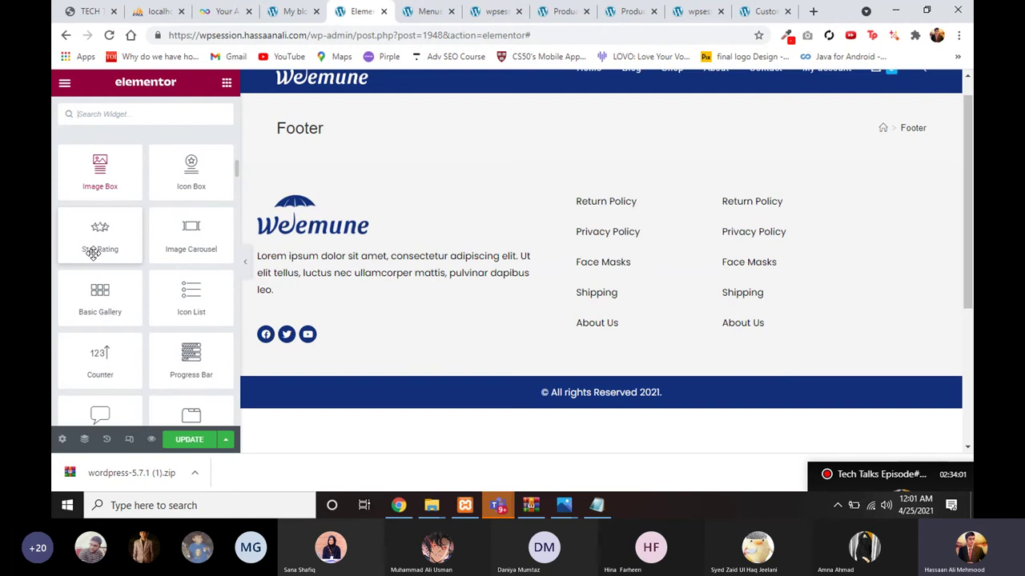
scroll(93, 252, "down", 4)
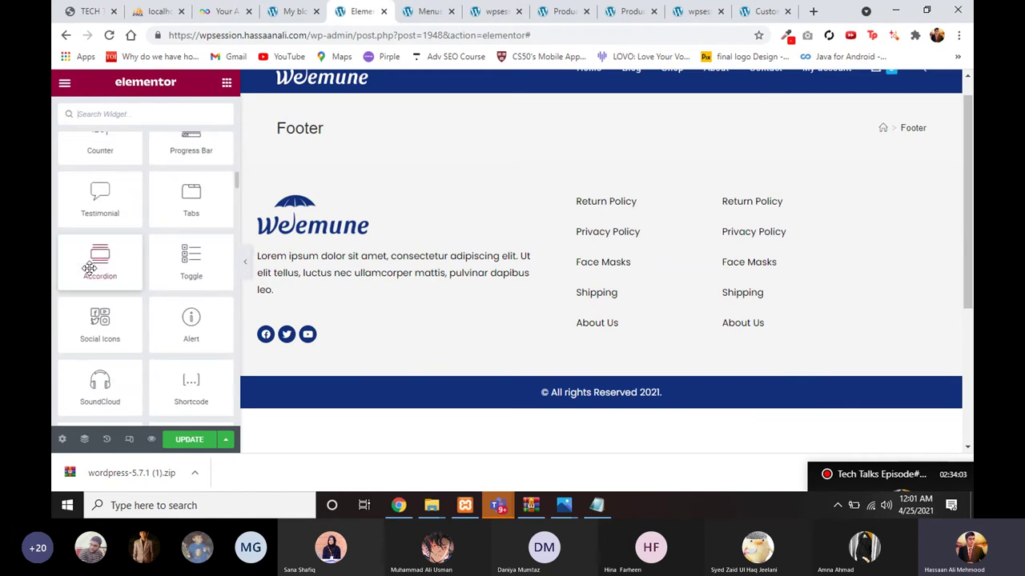
scroll(112, 240, "down", 8)
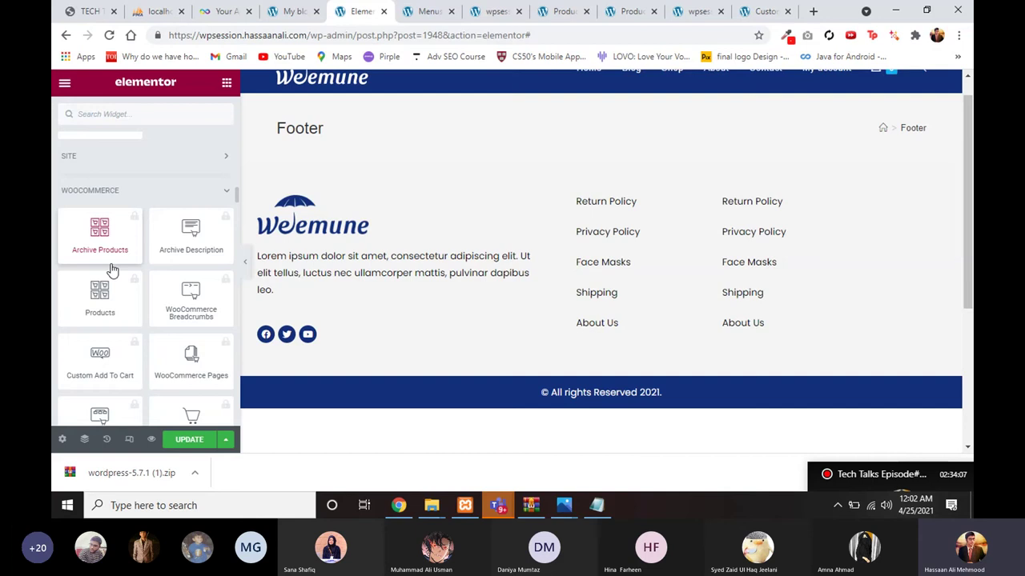
scroll(112, 271, "down", 10)
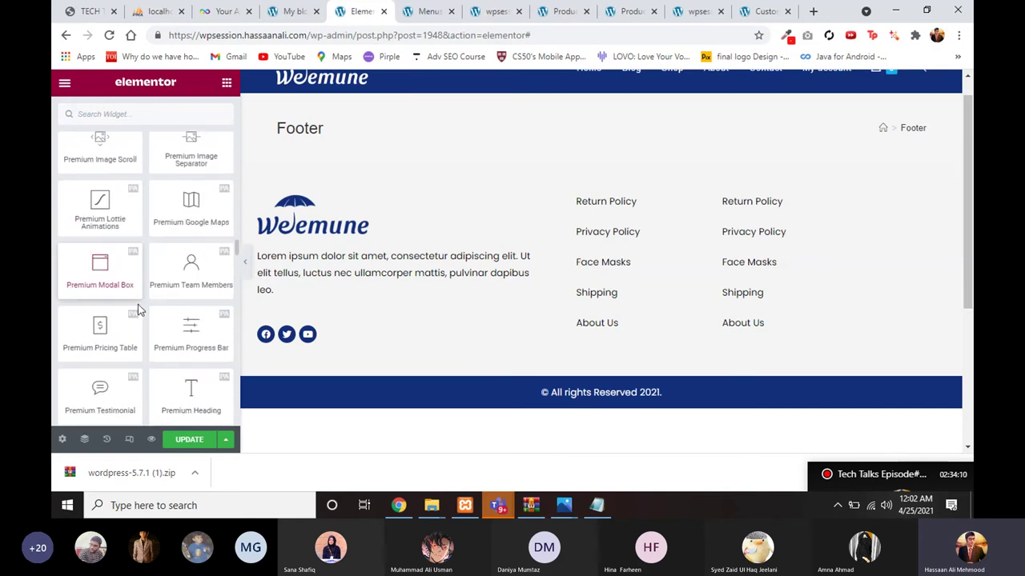
scroll(110, 229, "down", 3)
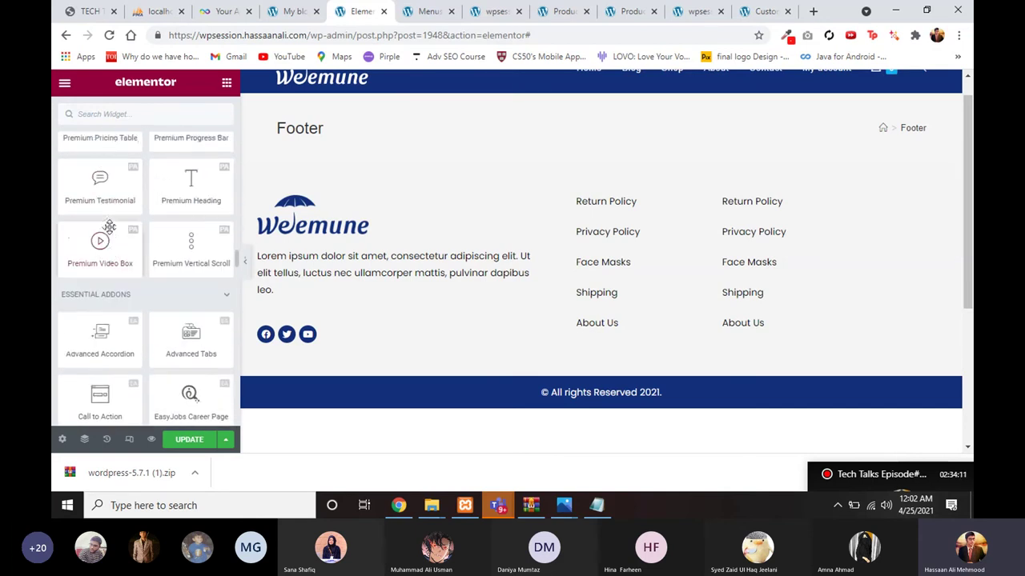
scroll(109, 227, "up", 3)
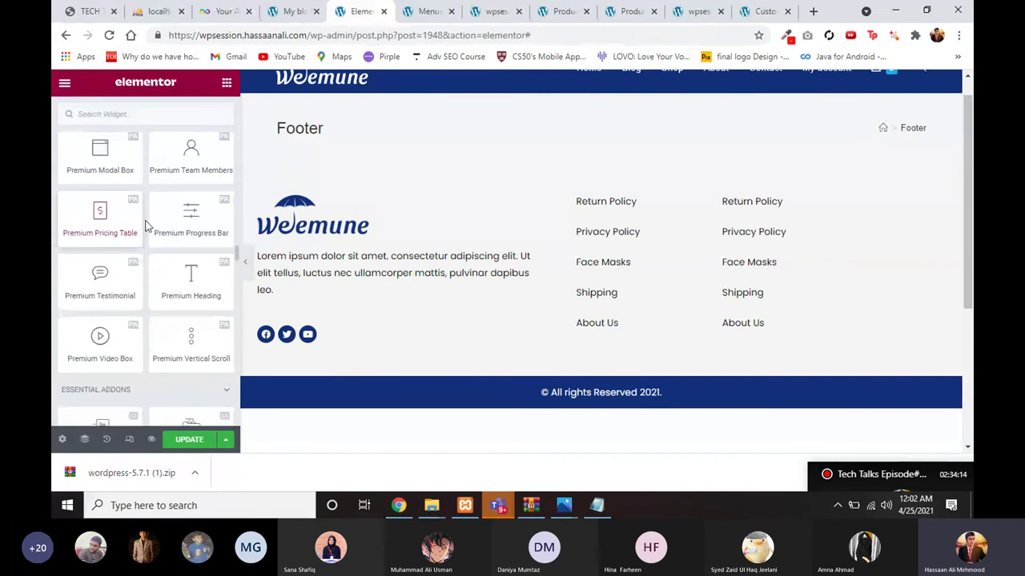
scroll(163, 256, "down", 1)
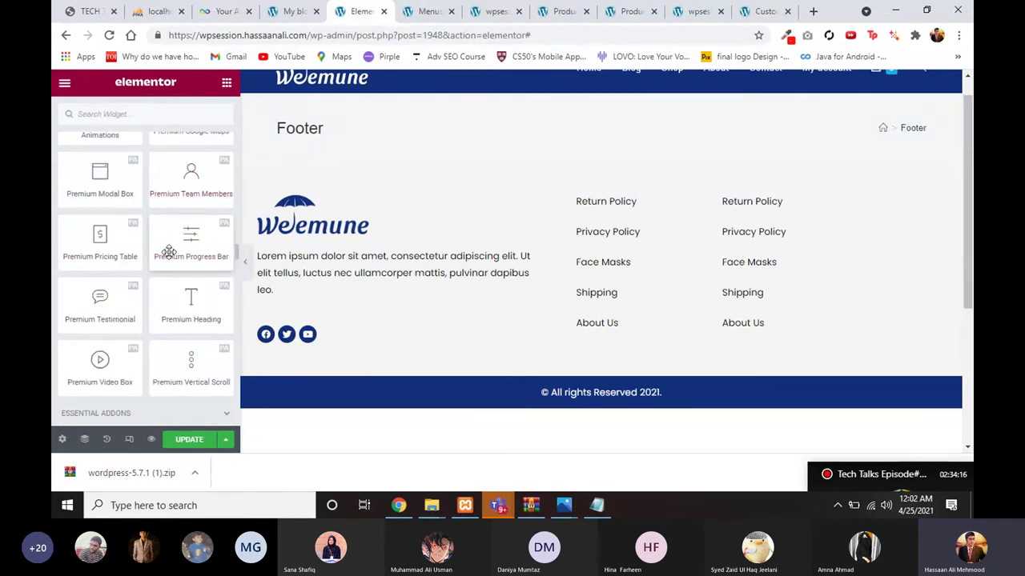
scroll(169, 252, "up", 2)
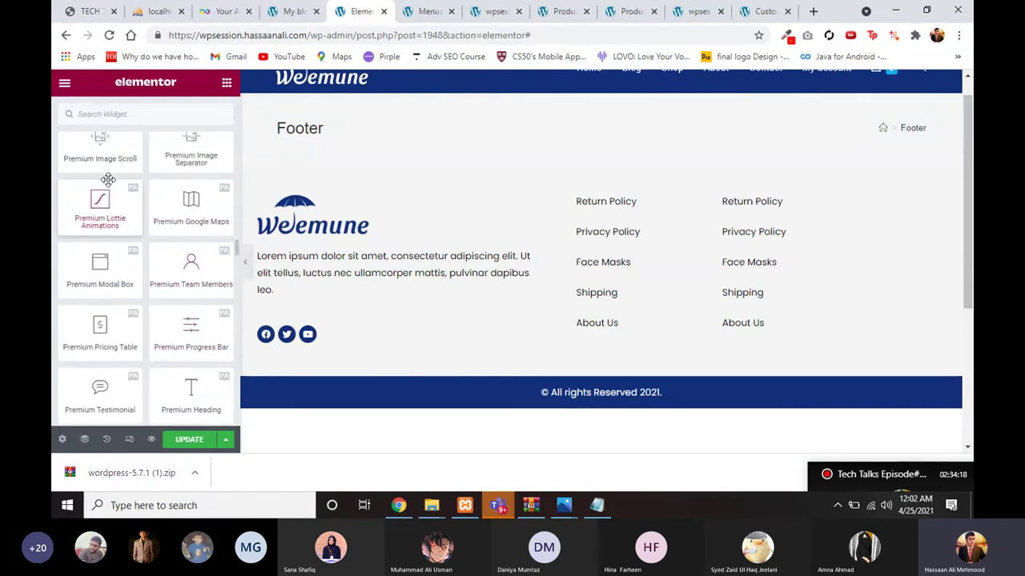
scroll(184, 172, "up", 20)
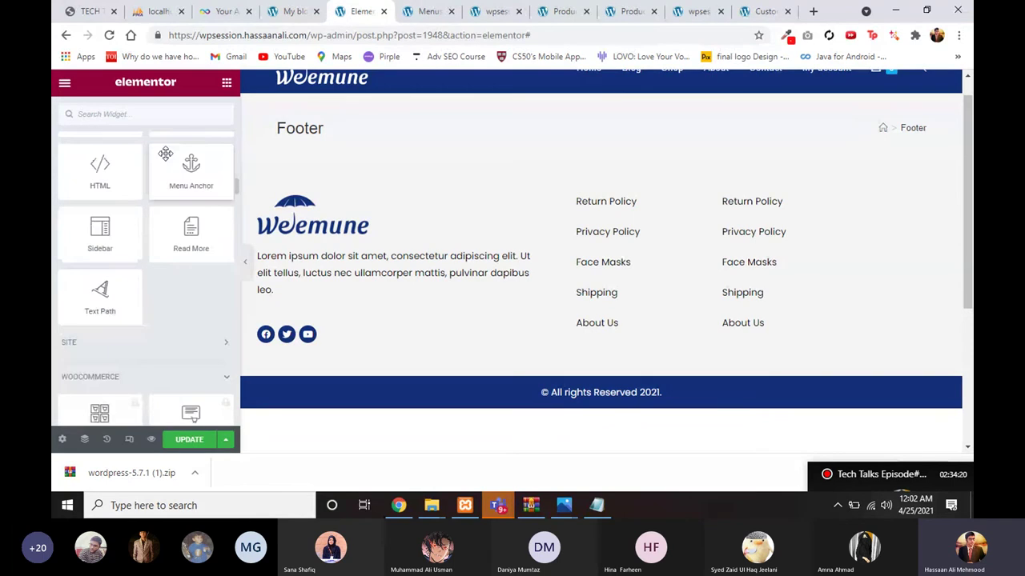
scroll(166, 160, "up", 10)
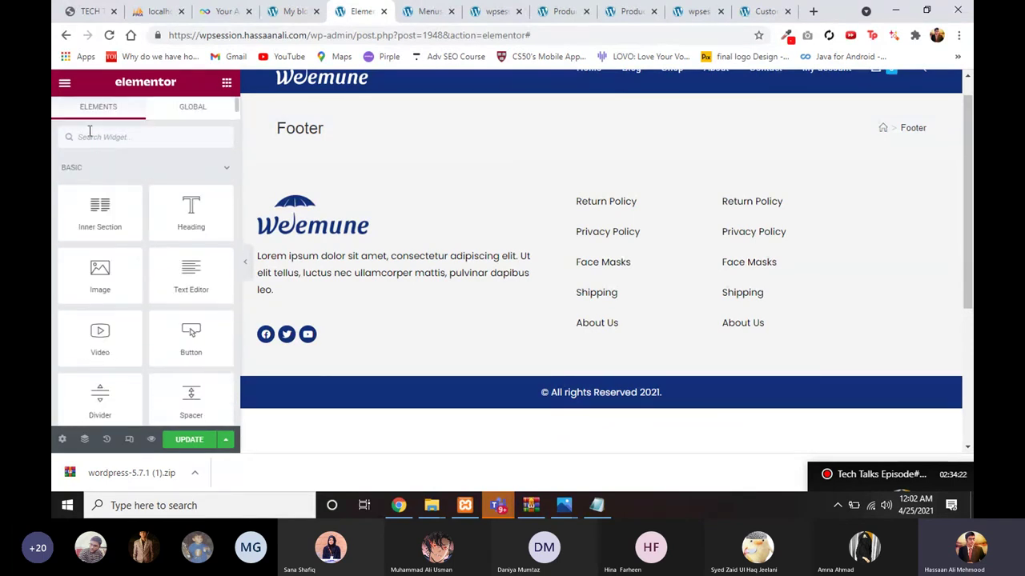
scroll(469, 304, "down", 2)
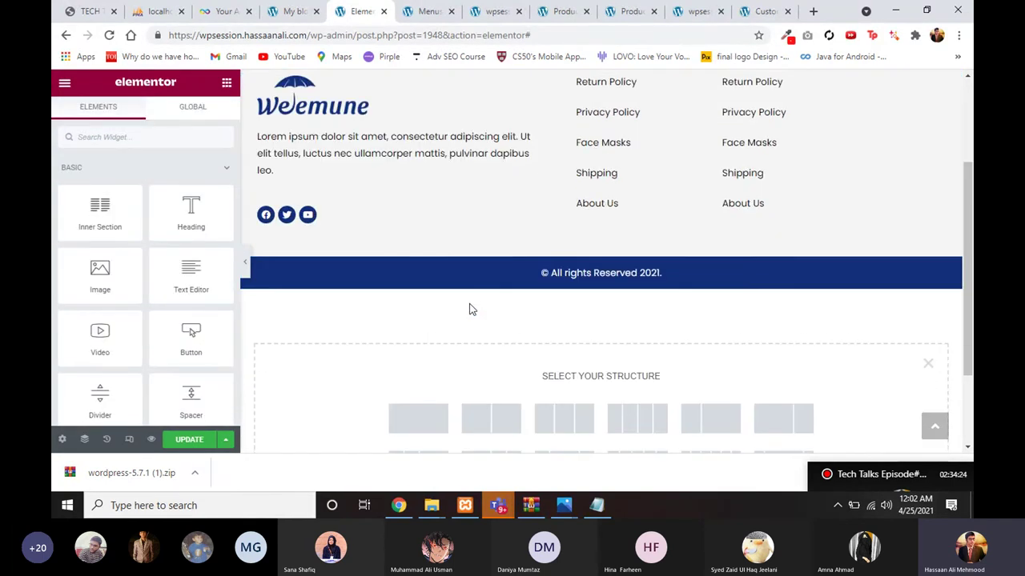
Step: Update the Footer page, which fails with a Server Error (403)
left_click(190, 440)
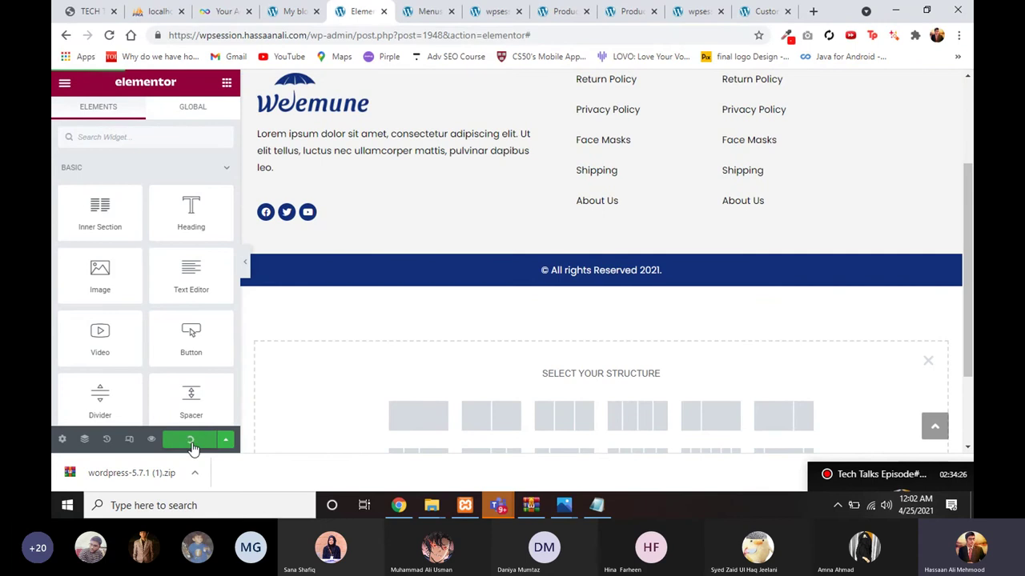
scroll(312, 381, "up", 3)
mouse_move(415, 6)
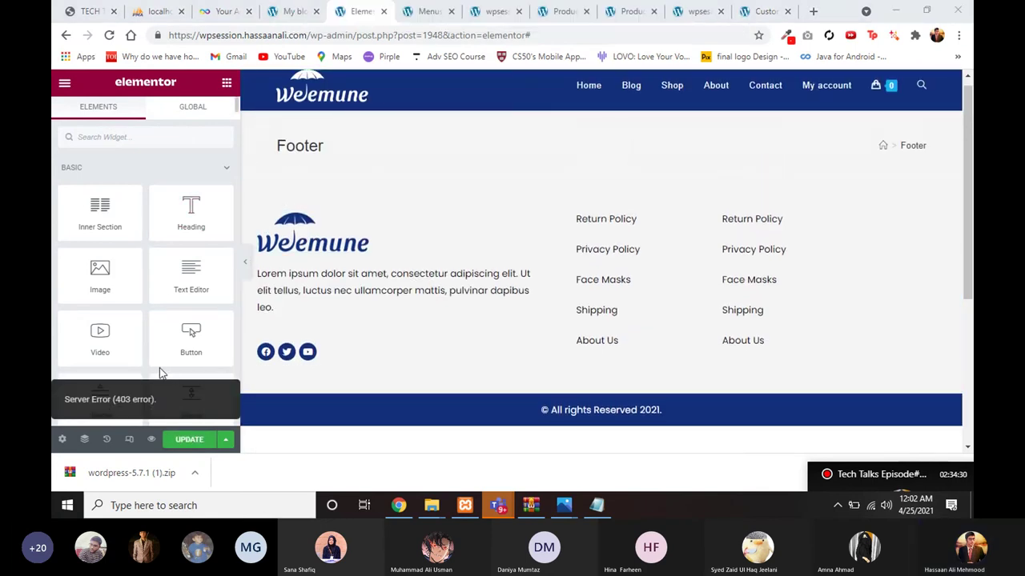
Step: Retry the update, then reload the Footer editor, discarding the unsaved footer design
left_click(190, 443)
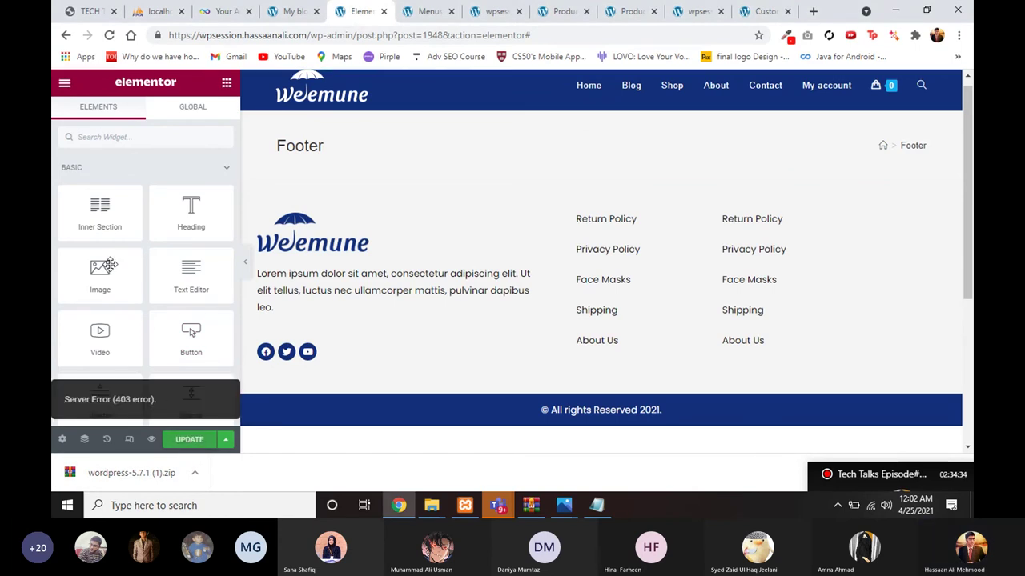
left_click(110, 35)
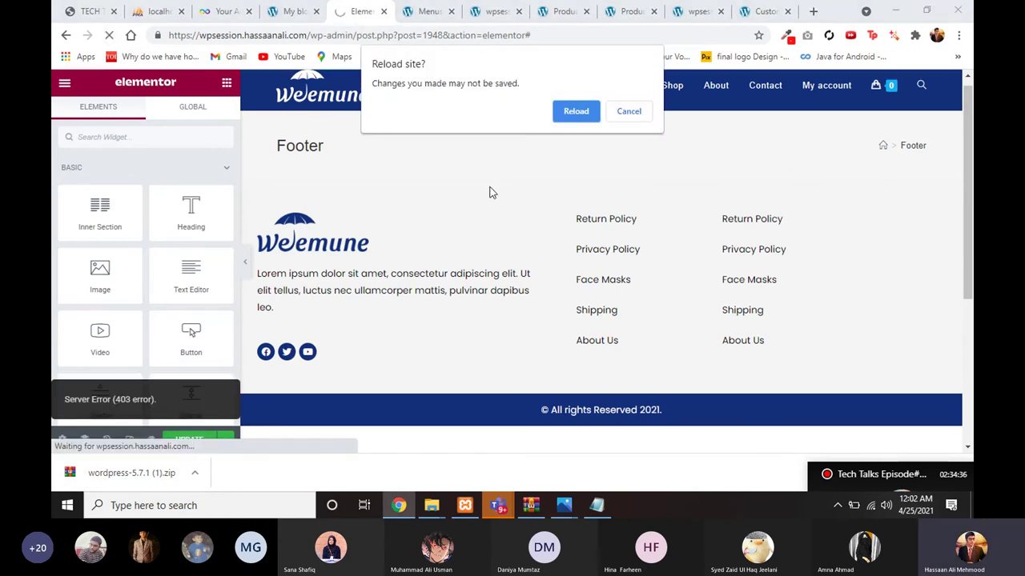
left_click(574, 113)
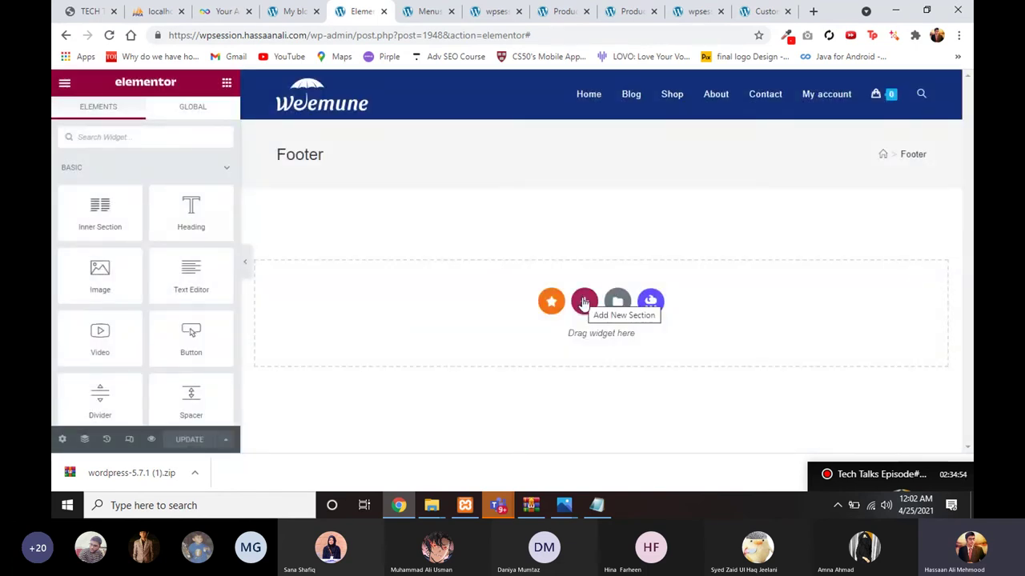
Step: Re-insert the footer template from My Templates without importing its document settings
left_click(612, 304)
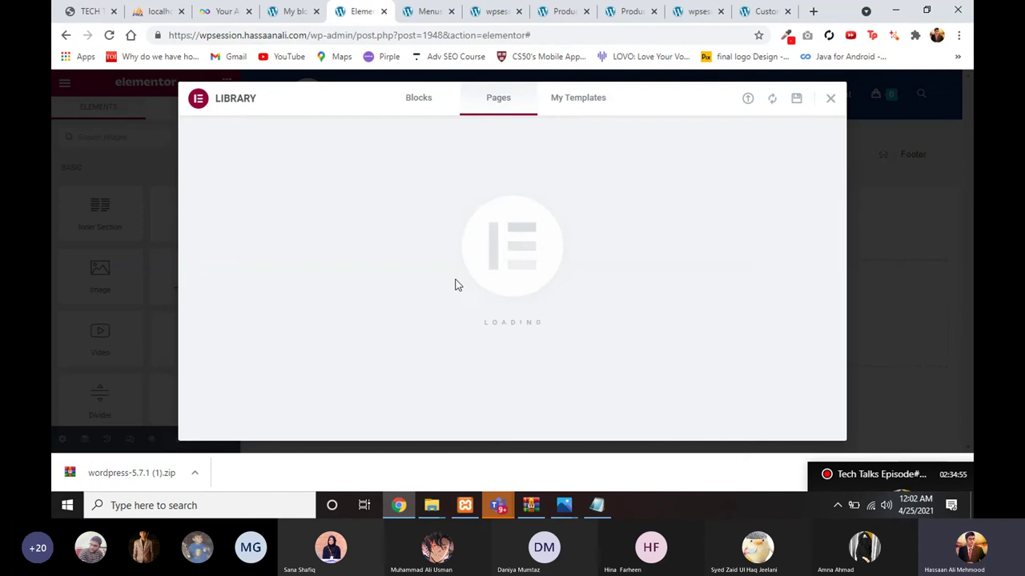
left_click(573, 109)
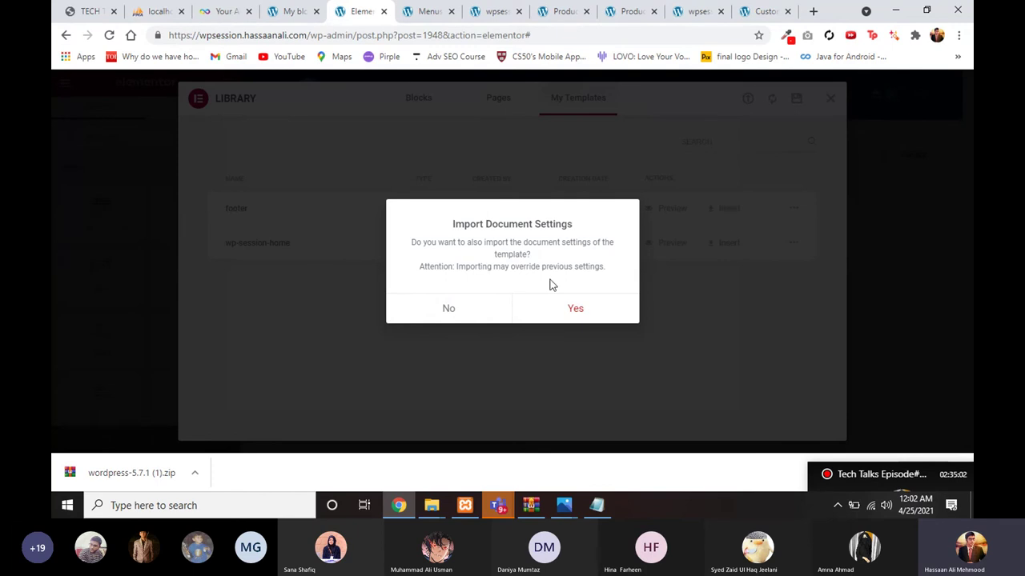
left_click(459, 312)
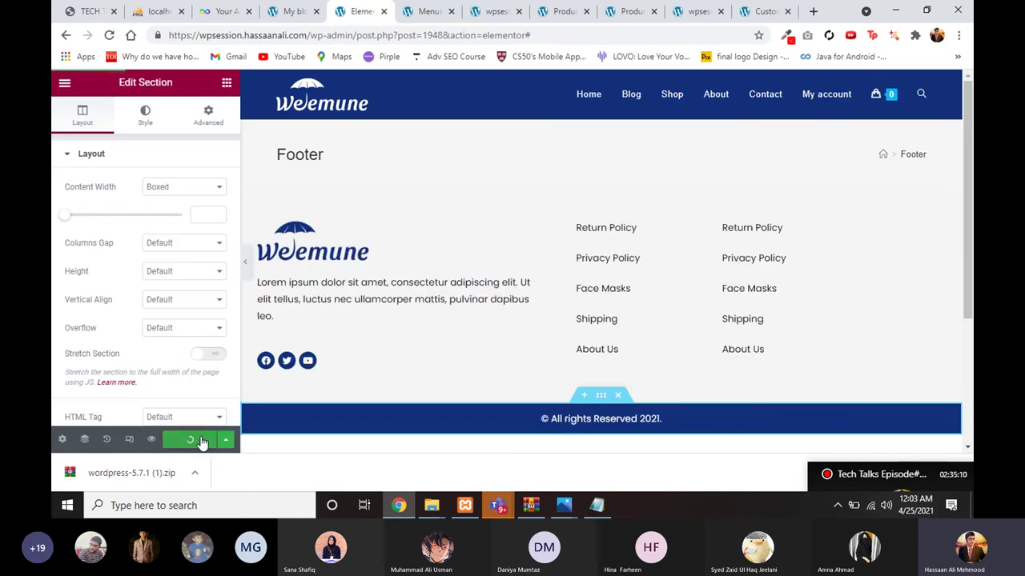
Step: Retry updating the restored footer three times, then reload the editor after the 403 errors
scroll(272, 413, "down", 2)
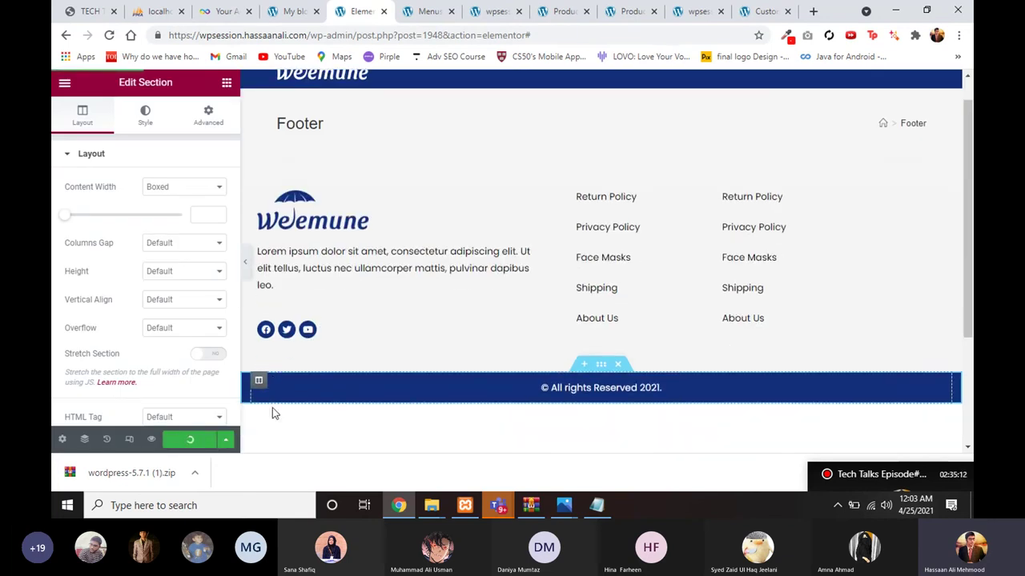
scroll(272, 410, "down", 3)
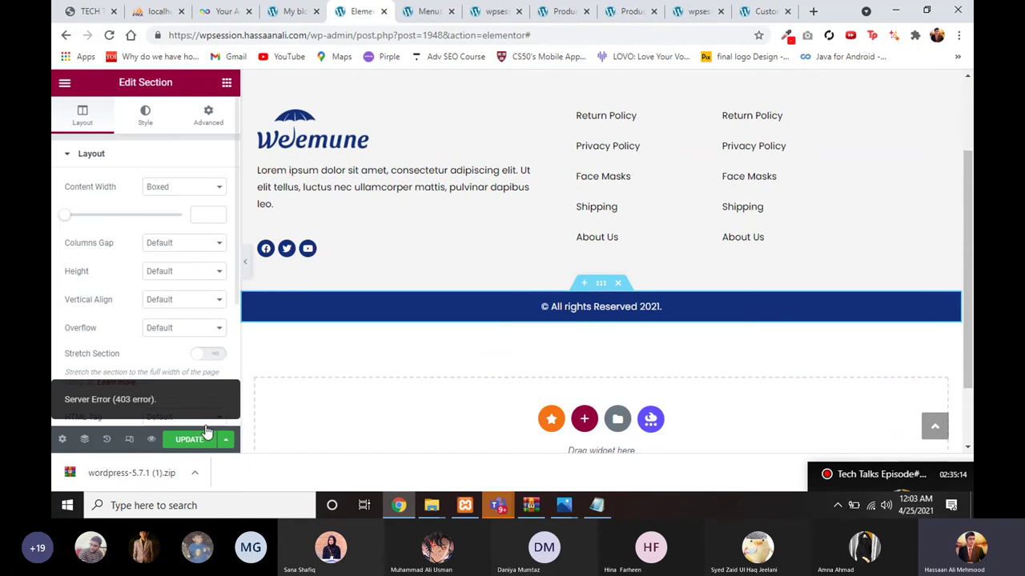
left_click(185, 440)
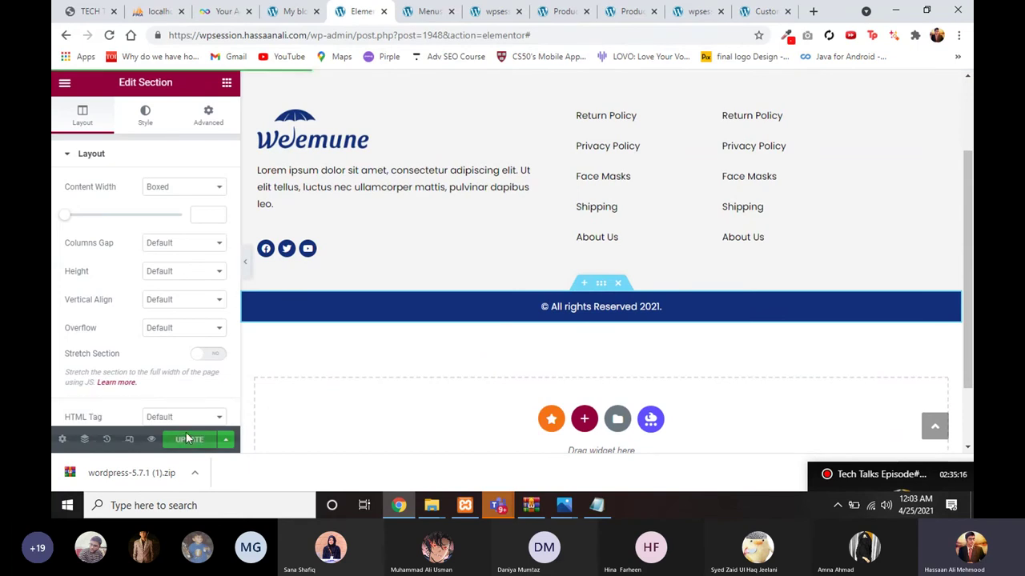
left_click(189, 441)
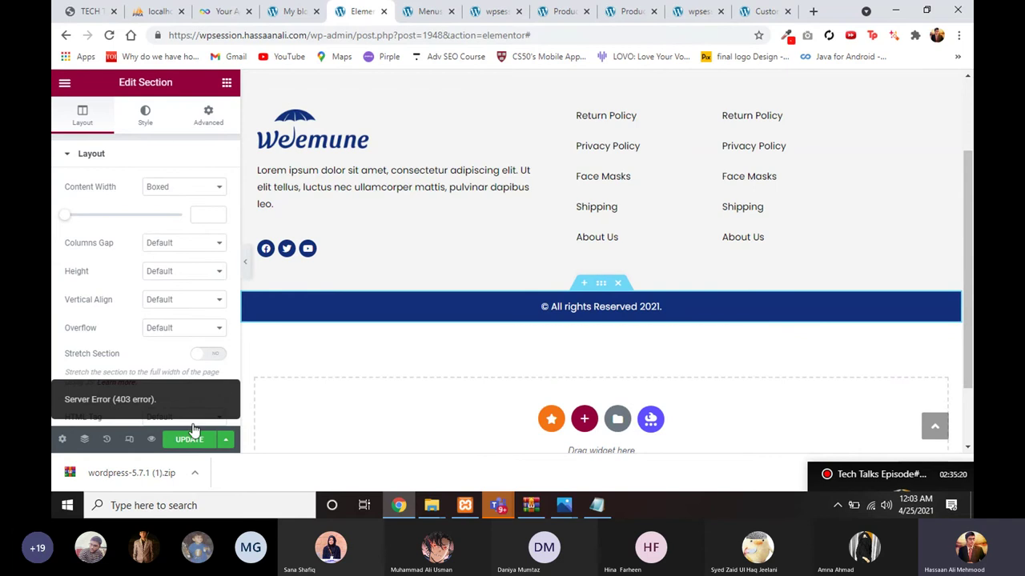
scroll(273, 364, "up", 3)
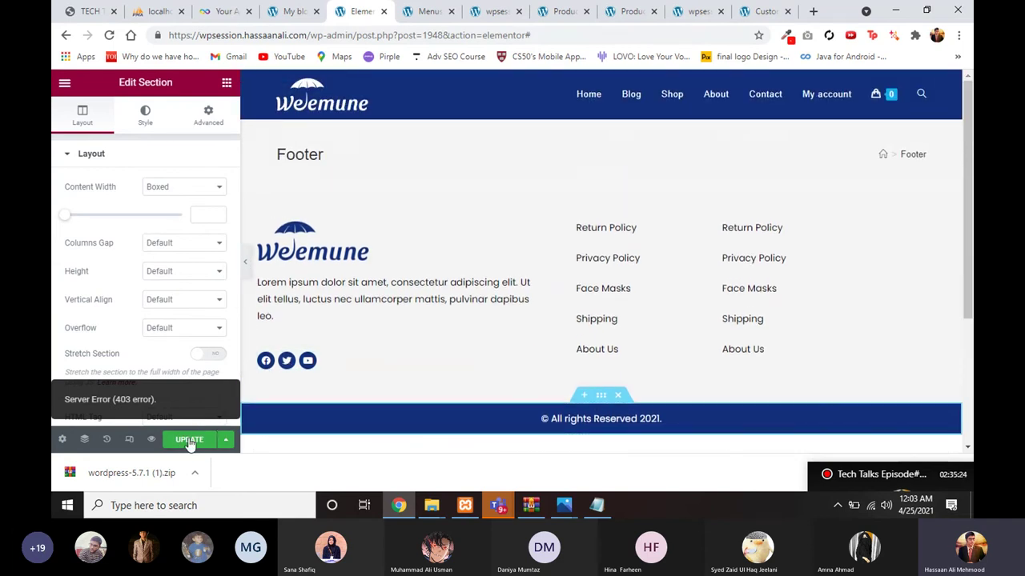
left_click(190, 440)
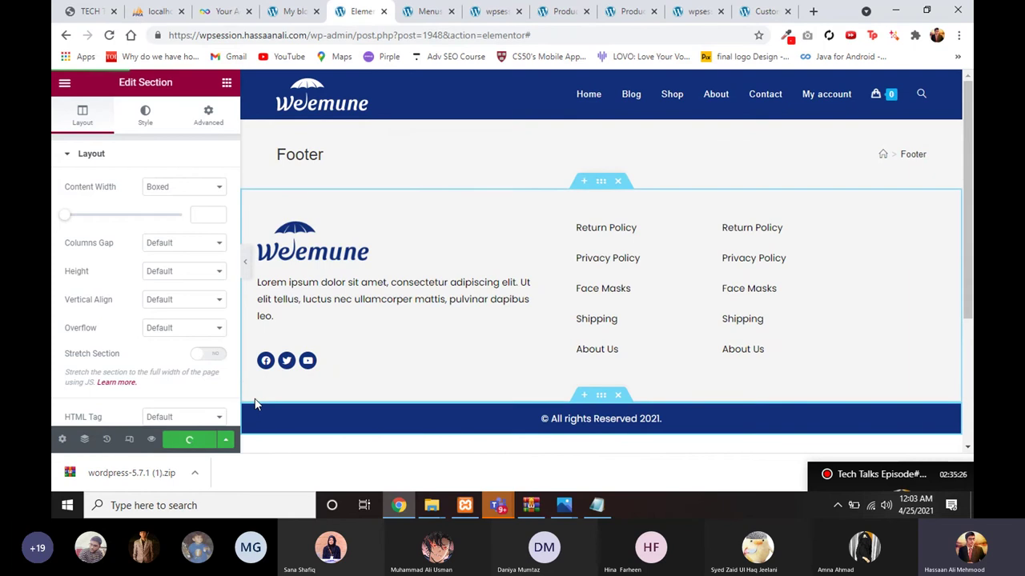
left_click(109, 36)
left_click(576, 111)
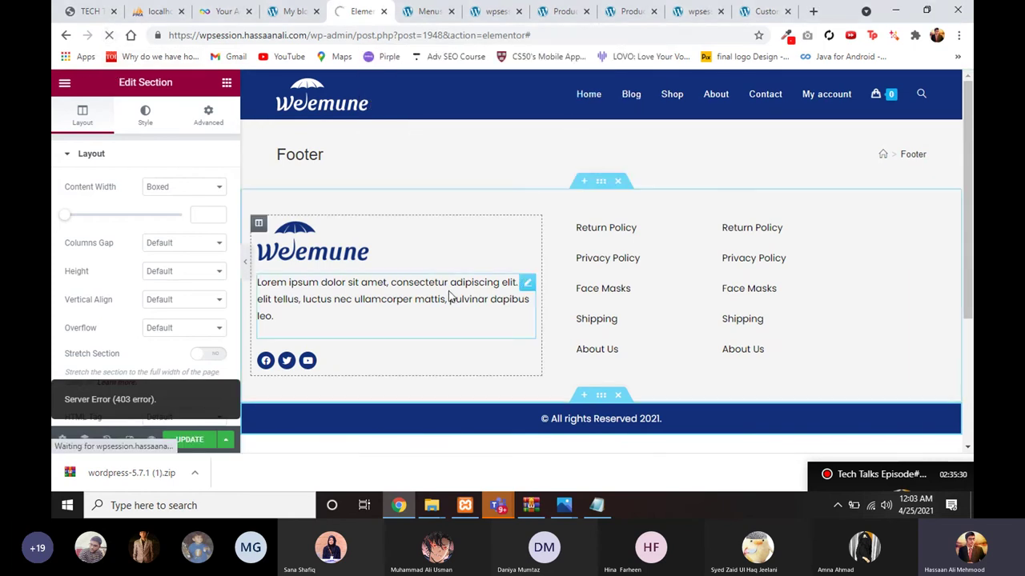
scroll(480, 293, "down", 1)
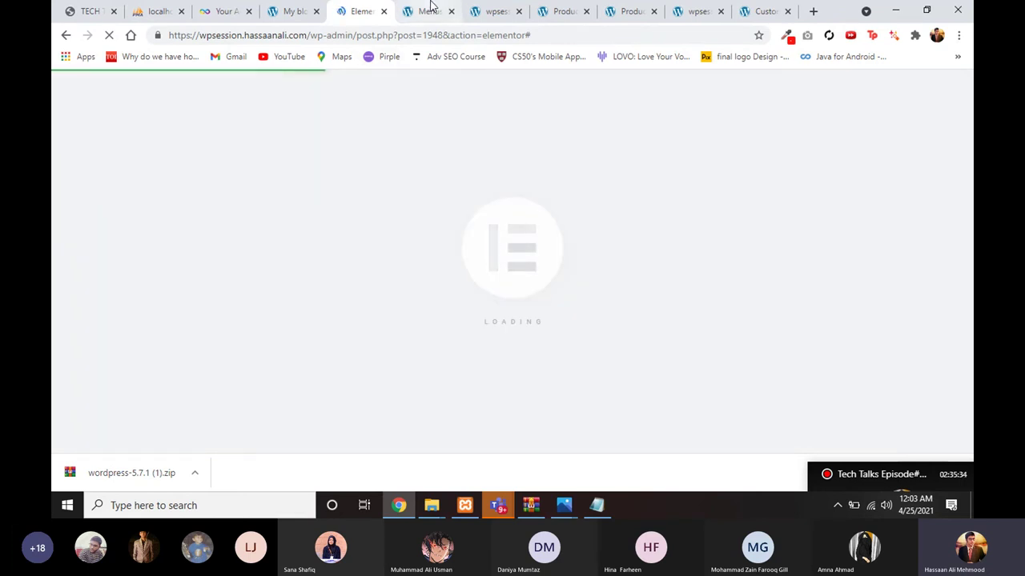
Step: Glance at the Menus, Sidebar customizer and shop tabs, then return to the Footer editor
left_click(428, 11)
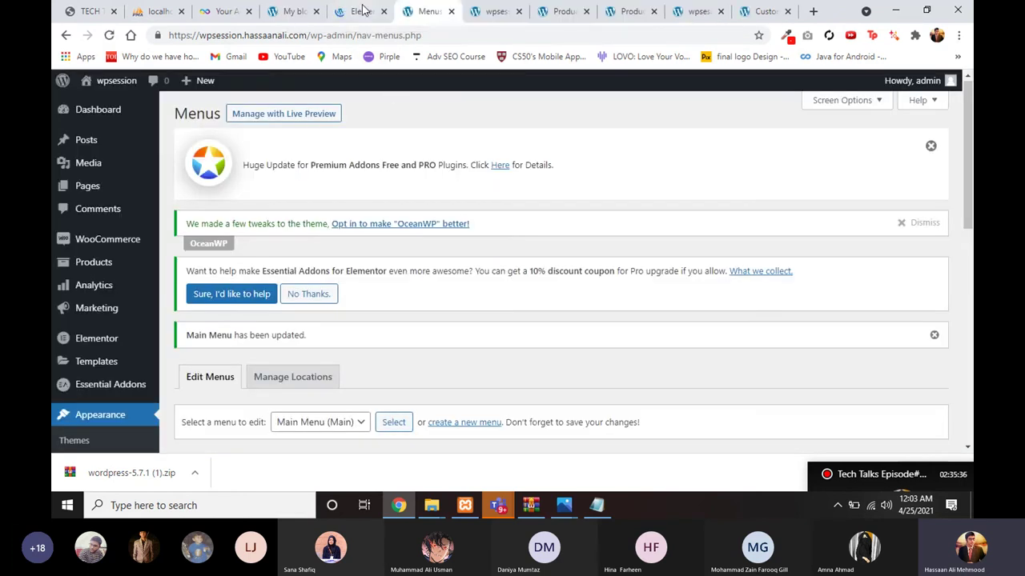
left_click(366, 10)
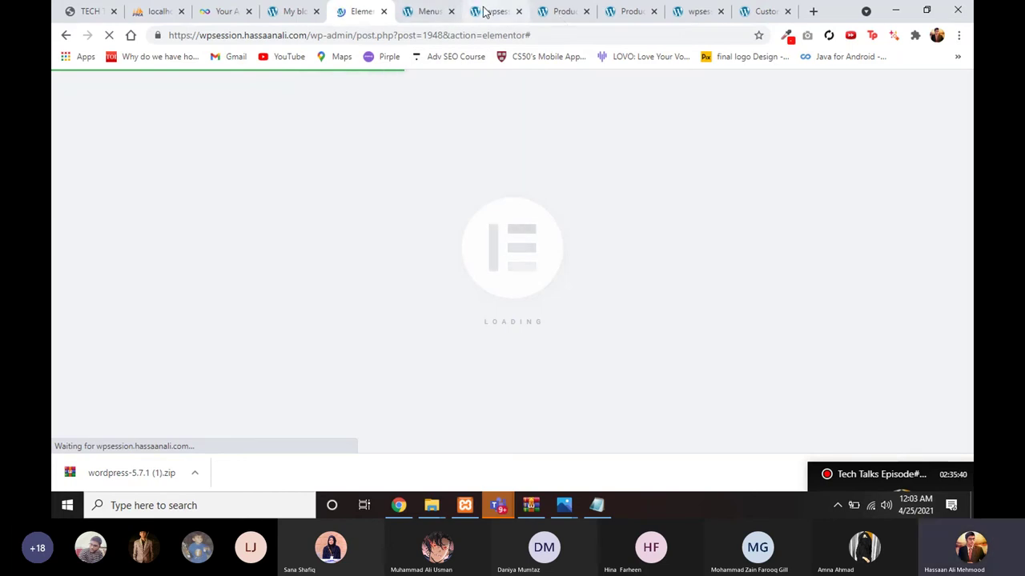
left_click(760, 12)
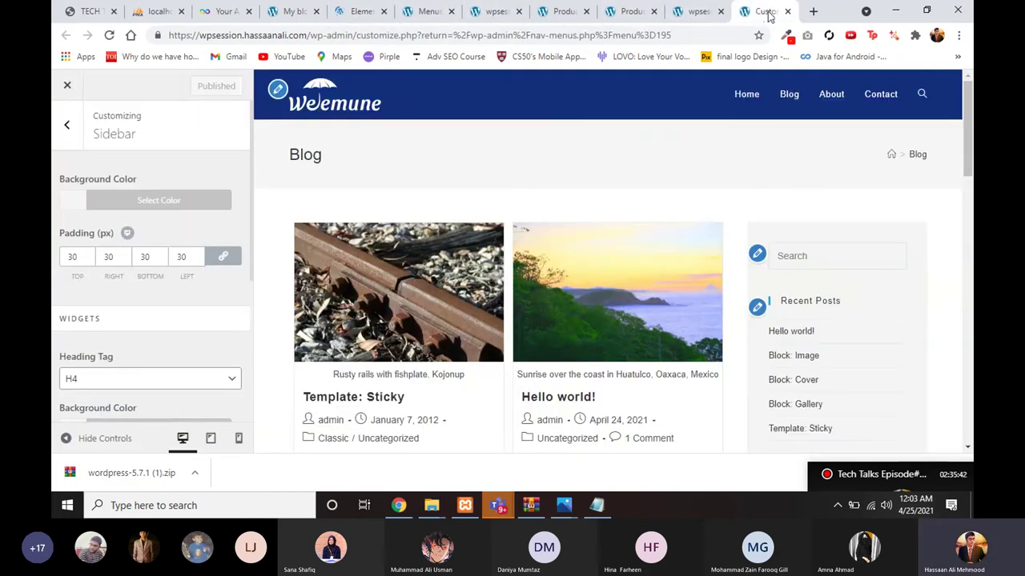
left_click(292, 10)
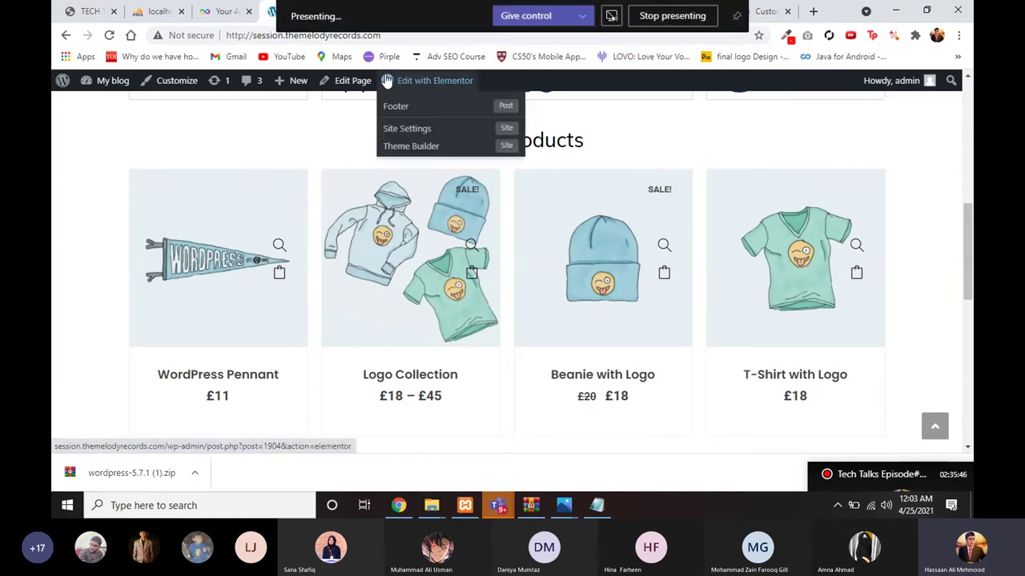
scroll(313, 106, "up", 8)
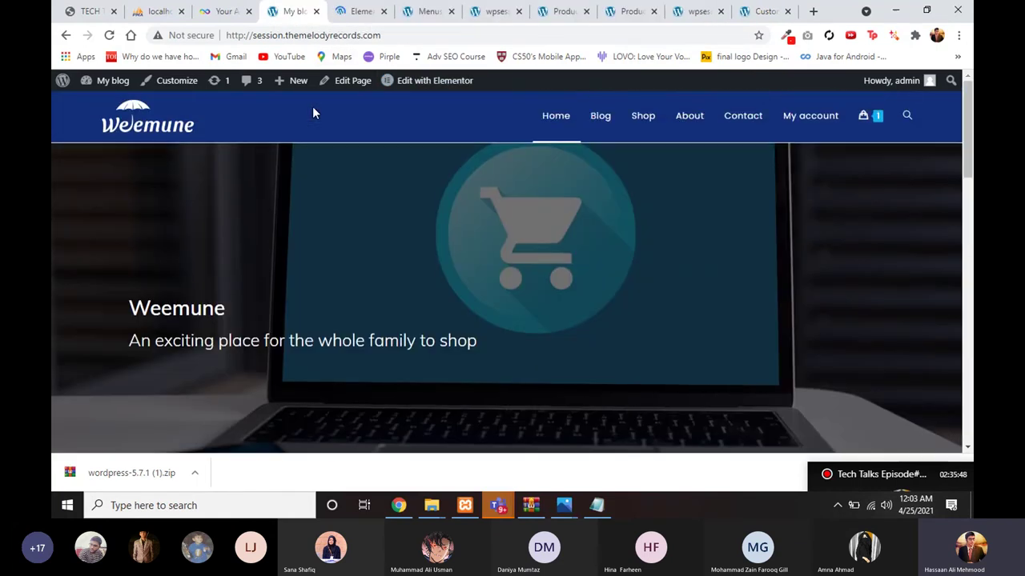
left_click(355, 12)
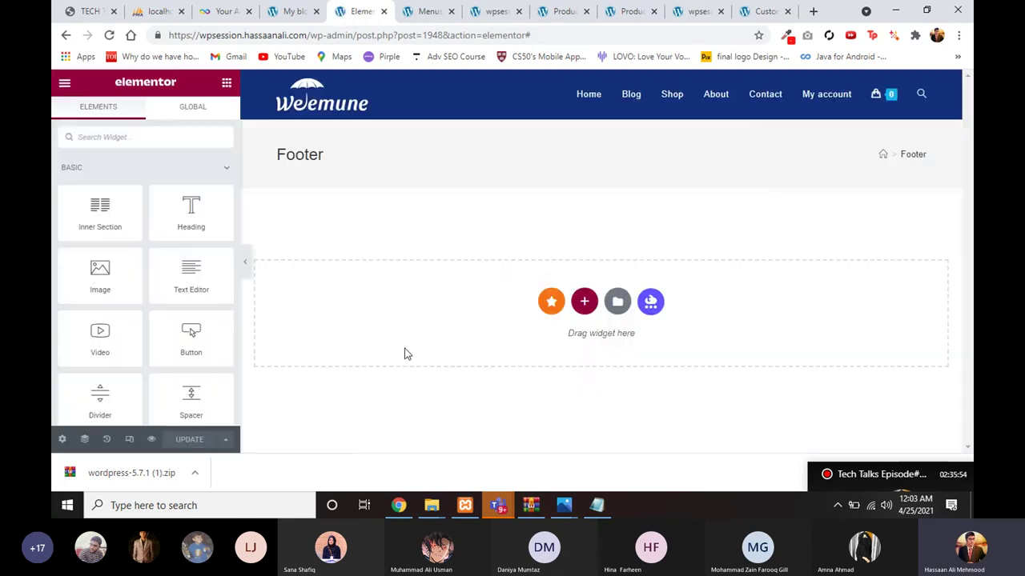
Step: Insert the 'footer' template without document settings and update the page, getting a 403 error
left_click(618, 301)
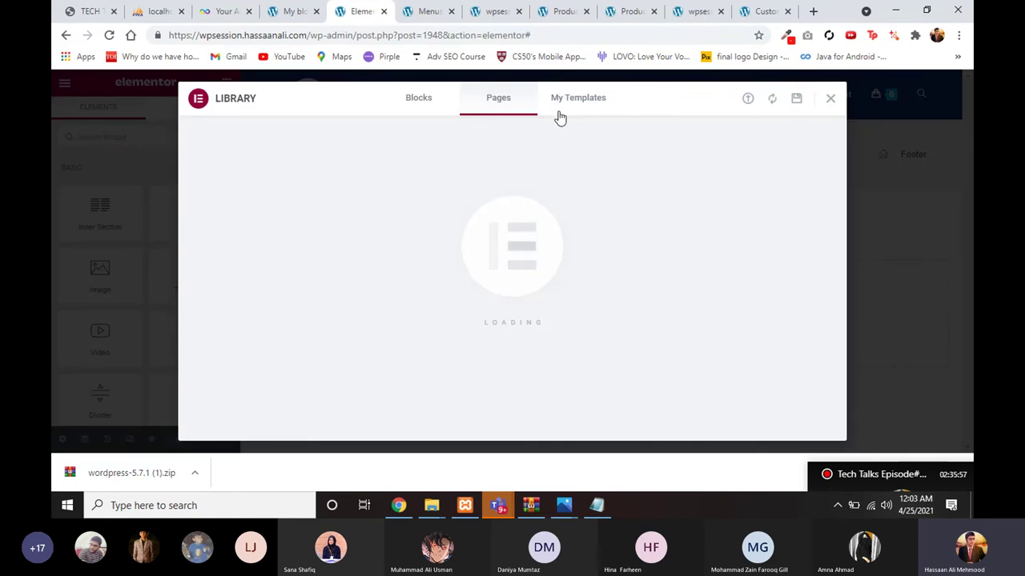
left_click(557, 113)
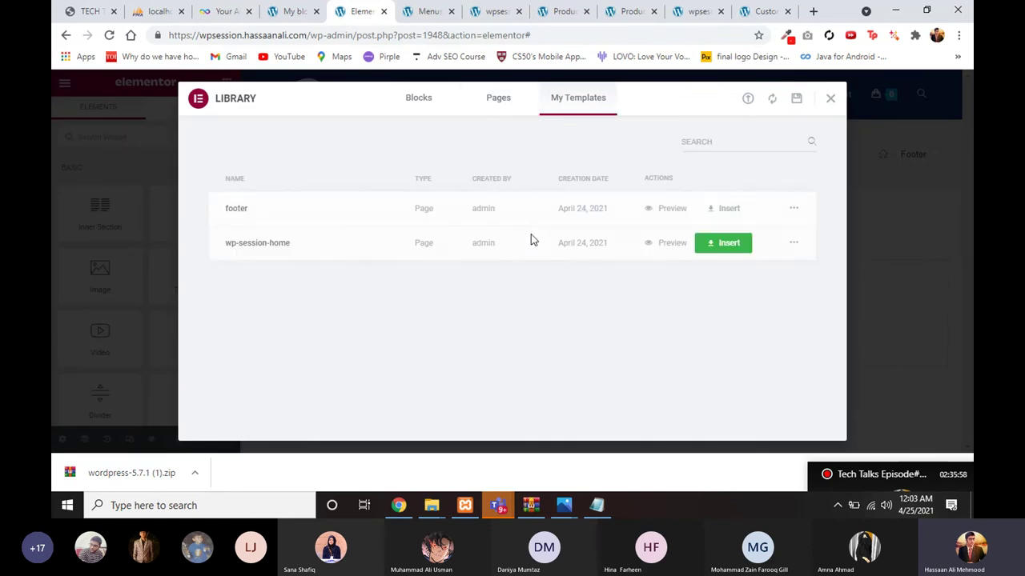
left_click(716, 221)
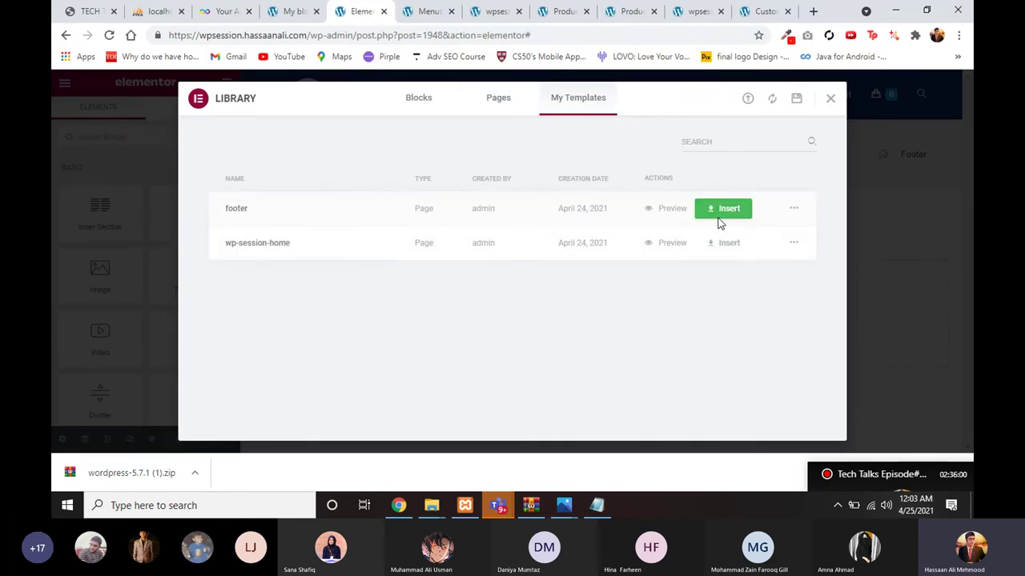
left_click(463, 312)
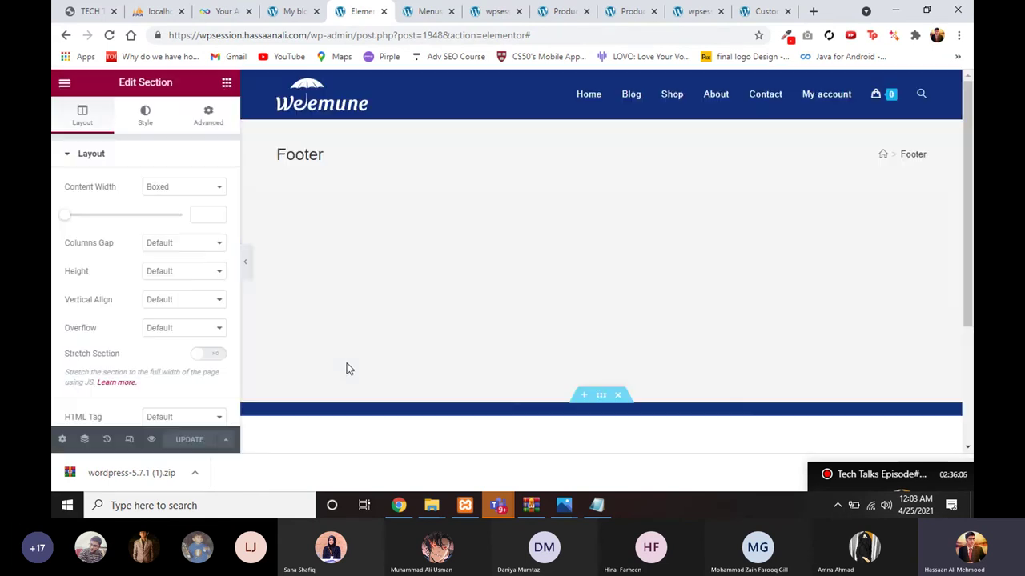
left_click(188, 441)
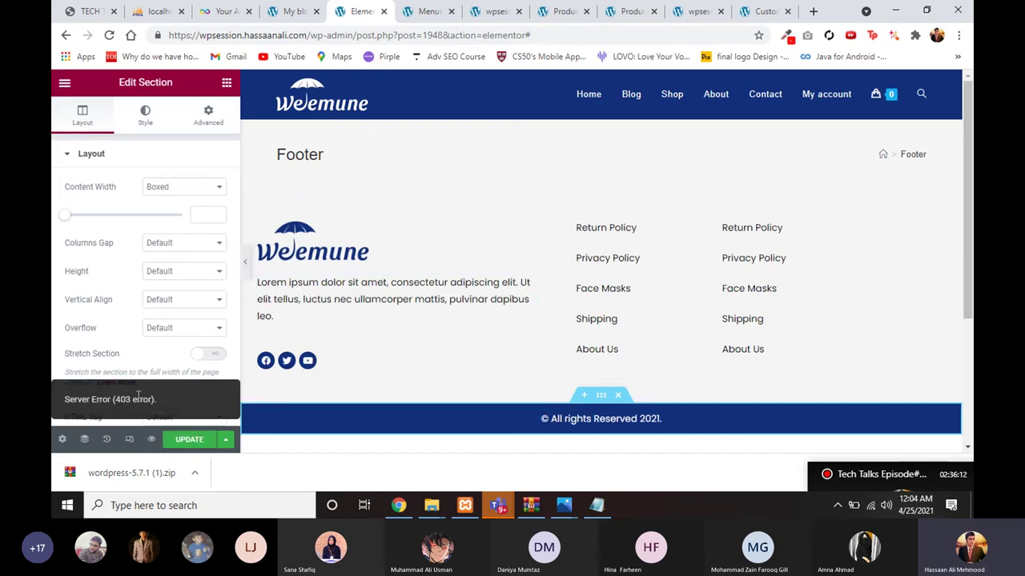
Step: Open the other blog's dashboard by appending /wp-admin/ to its address
left_click(293, 12)
left_click(399, 32)
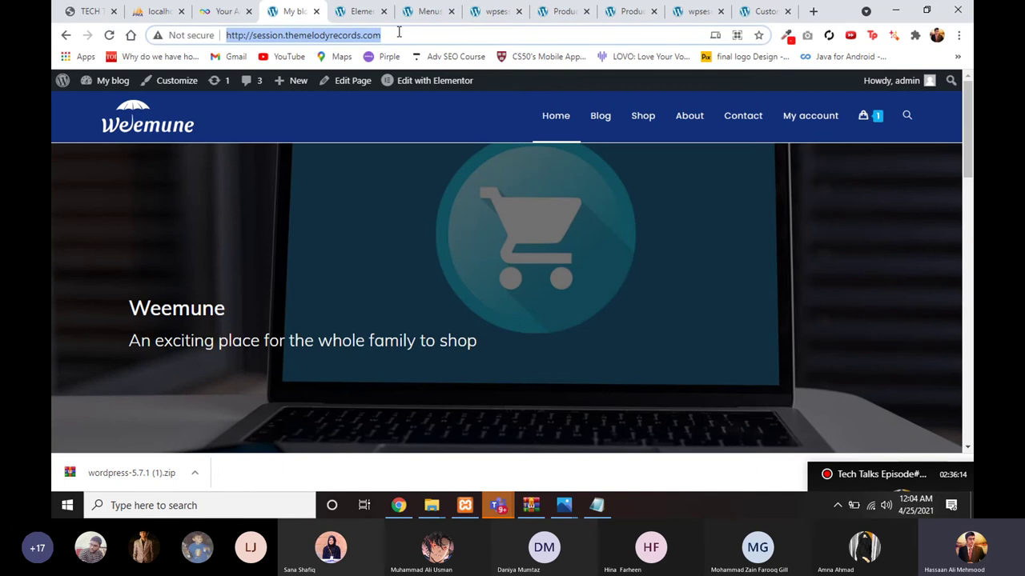
left_click(399, 32)
type("/wp-adm")
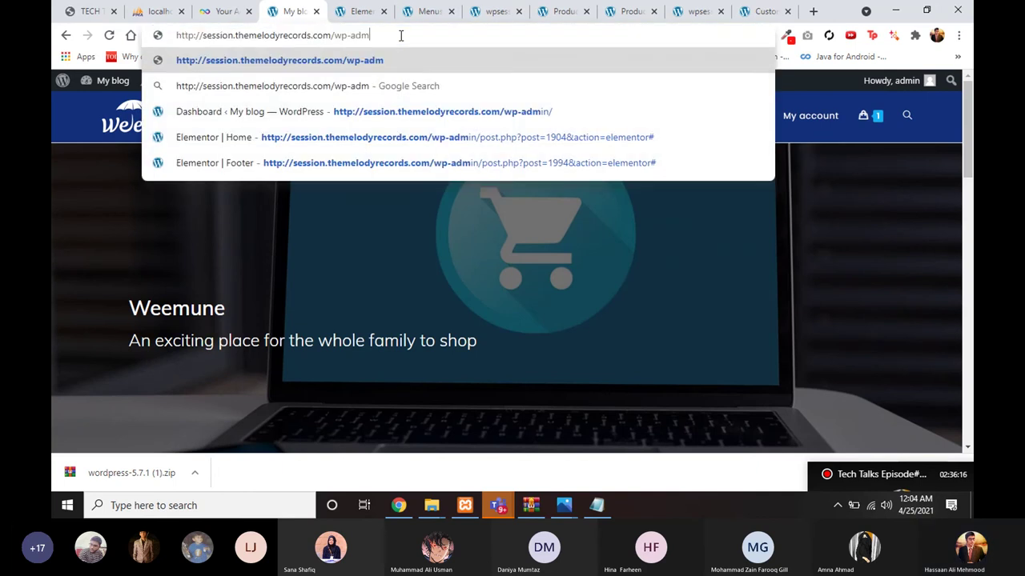
type("in/")
key("Return")
Step: Close the wpsession front-page tab and make your way back to the Footer editor
left_click(445, 12)
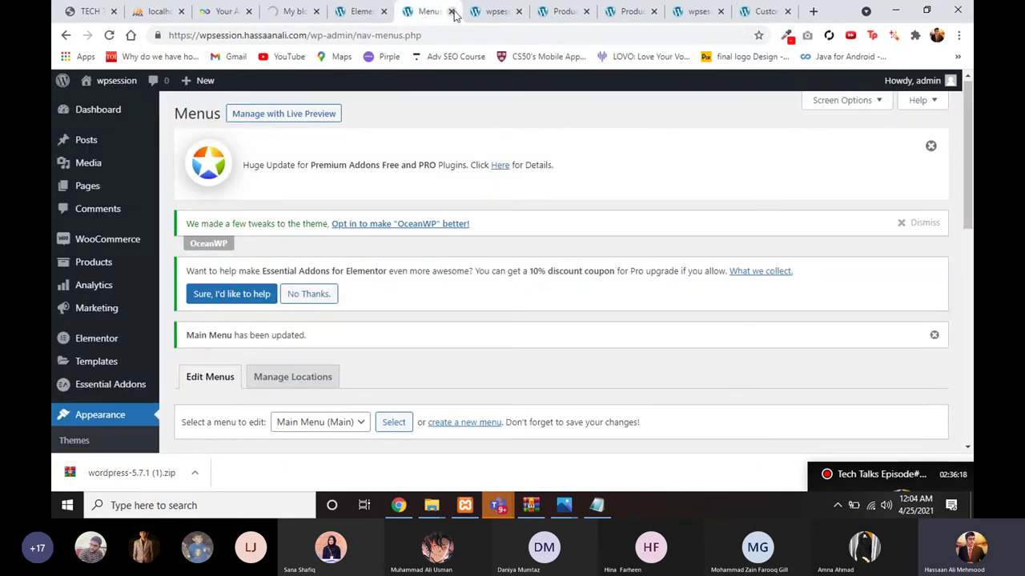
left_click(504, 12)
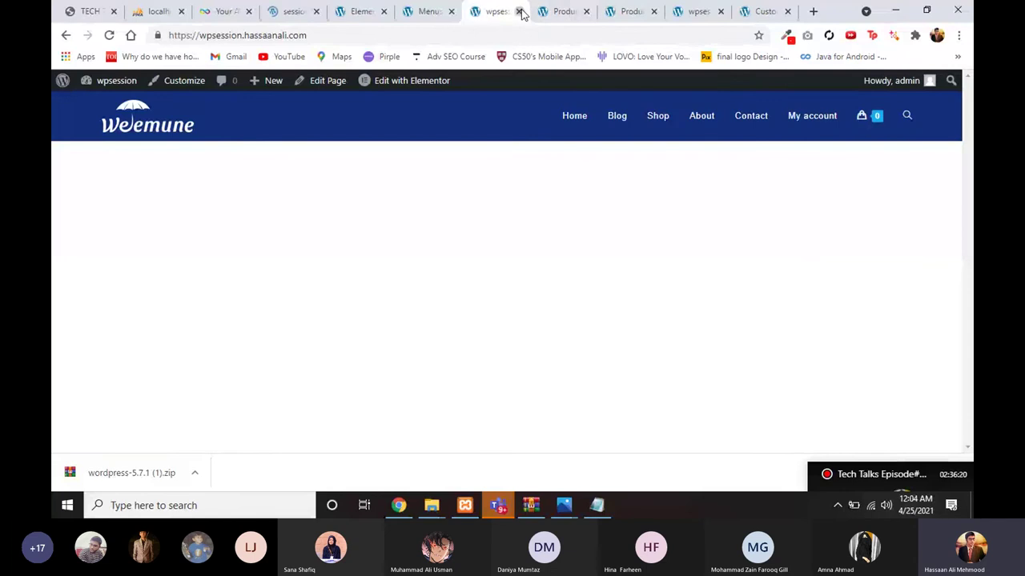
left_click(519, 12)
left_click(535, 12)
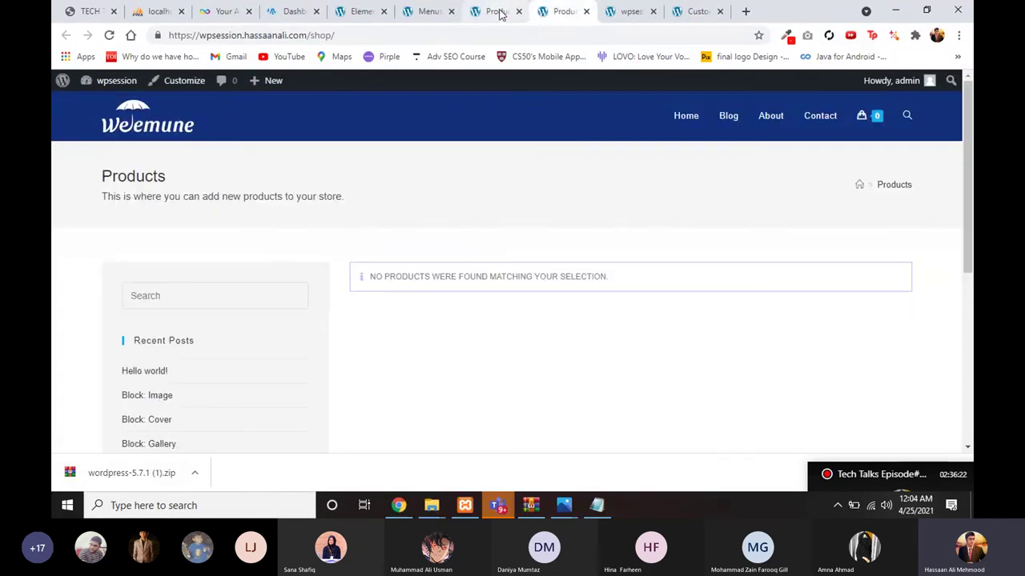
left_click(493, 11)
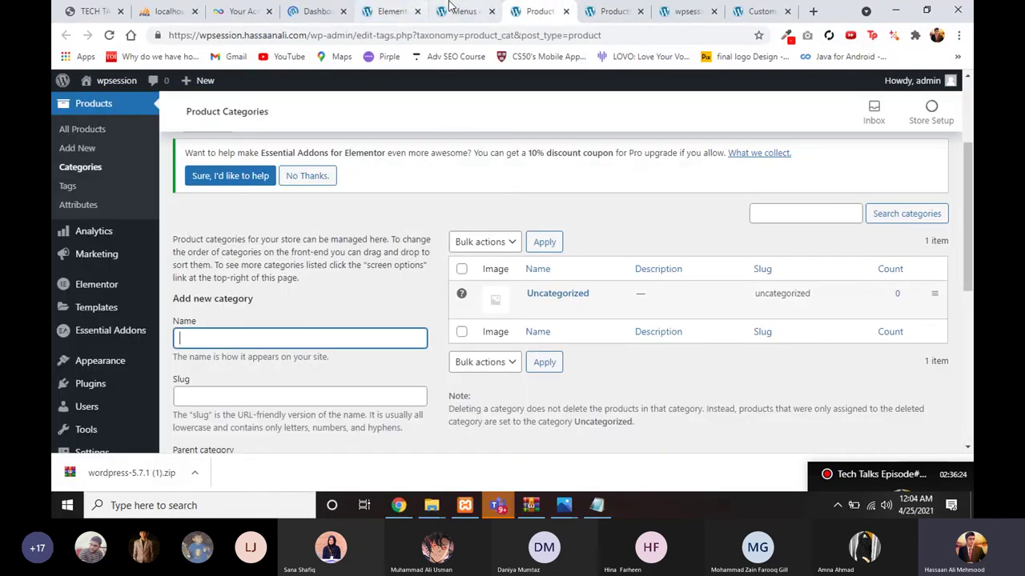
left_click(450, 8)
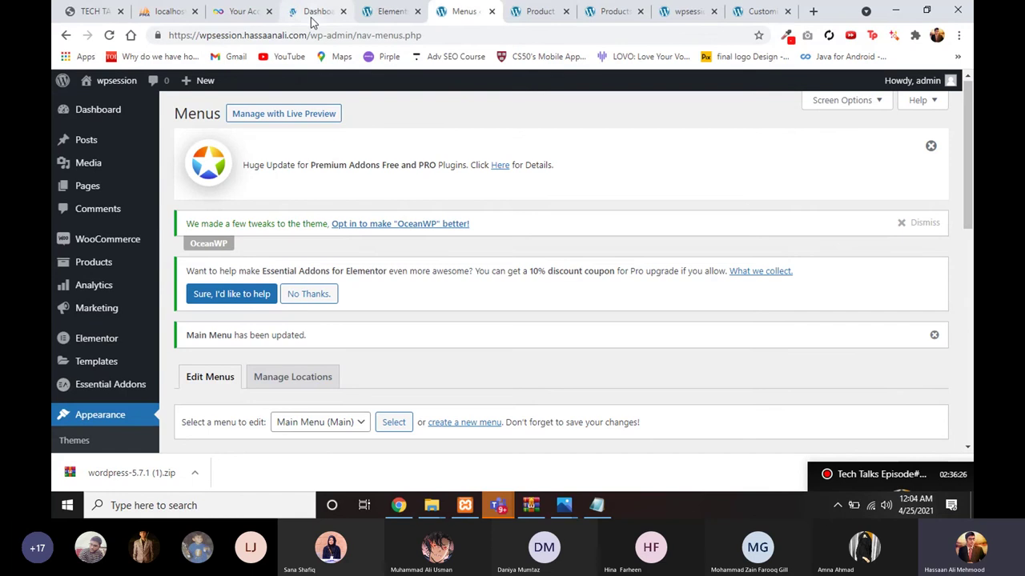
left_click(366, 14)
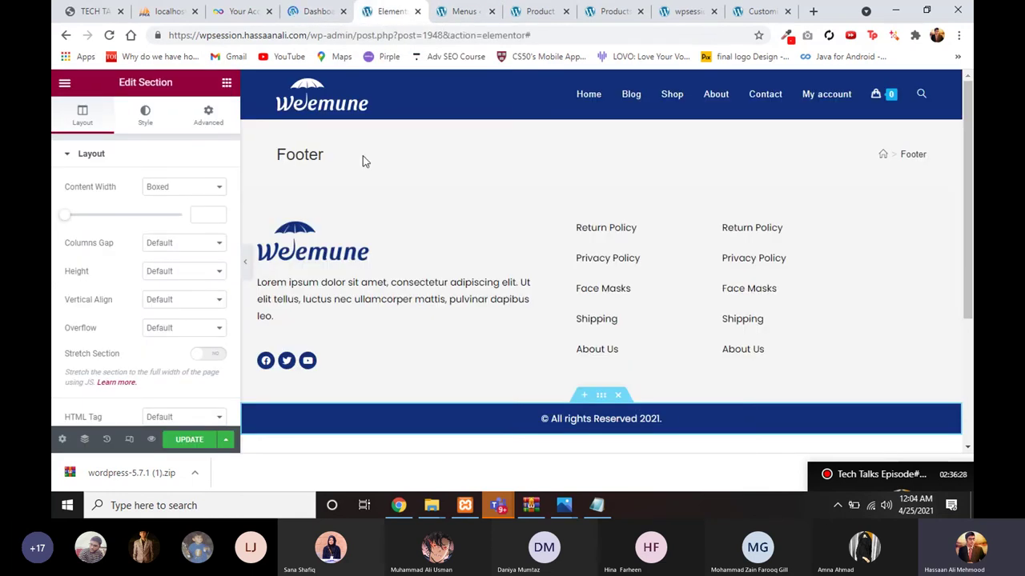
Step: Retry the Footer page update, then go back to the WordPress dashboard
left_click(194, 440)
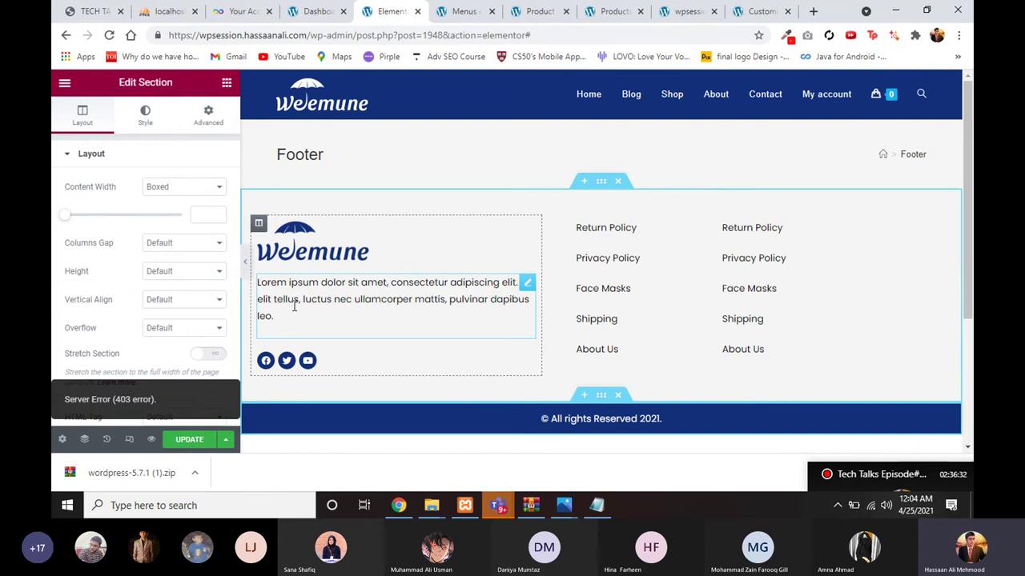
left_click(318, 9)
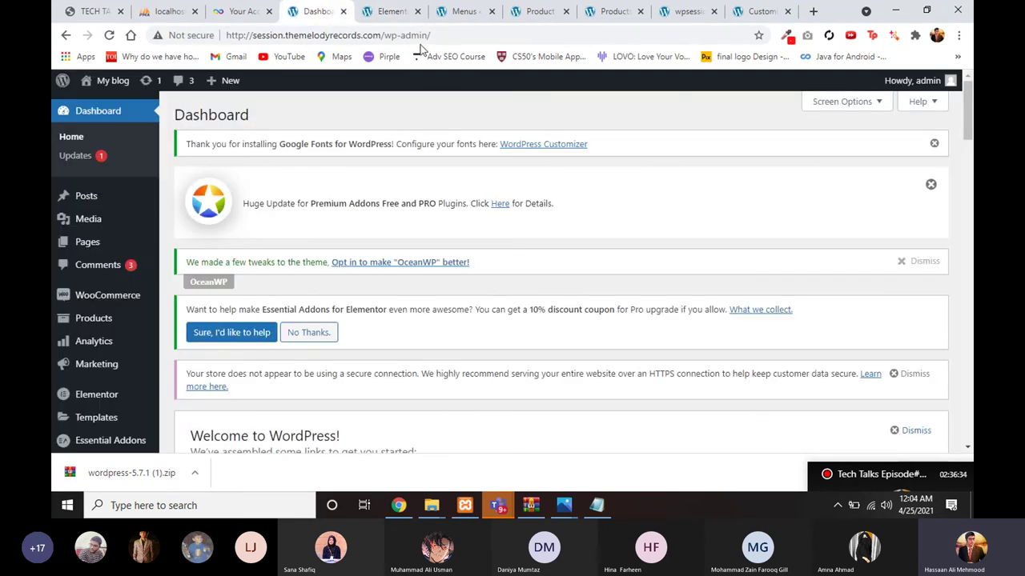
left_click(390, 11)
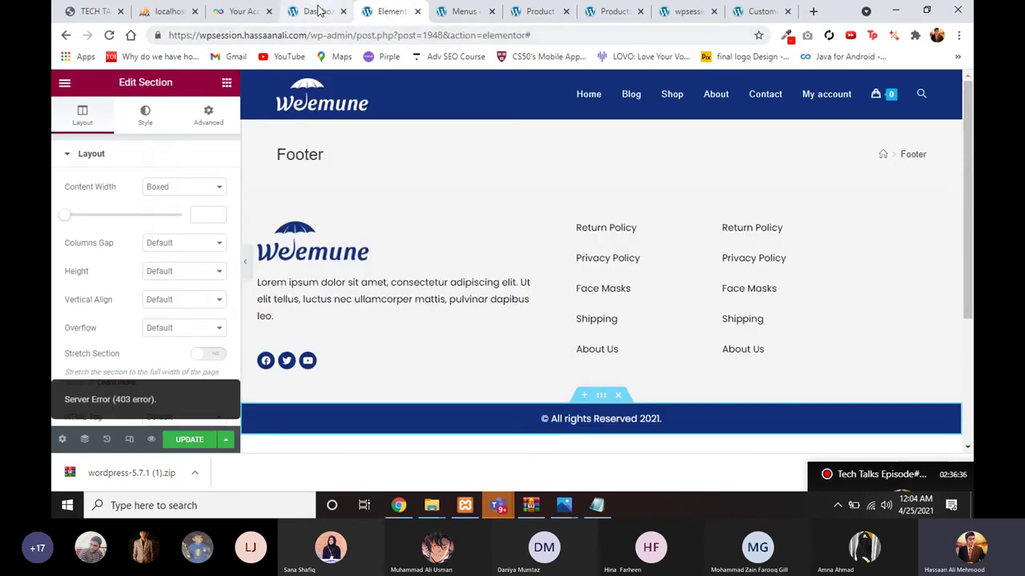
left_click(318, 10)
Step: Open the live site in a new tab from My blog's Visit Site link
mouse_move(112, 80)
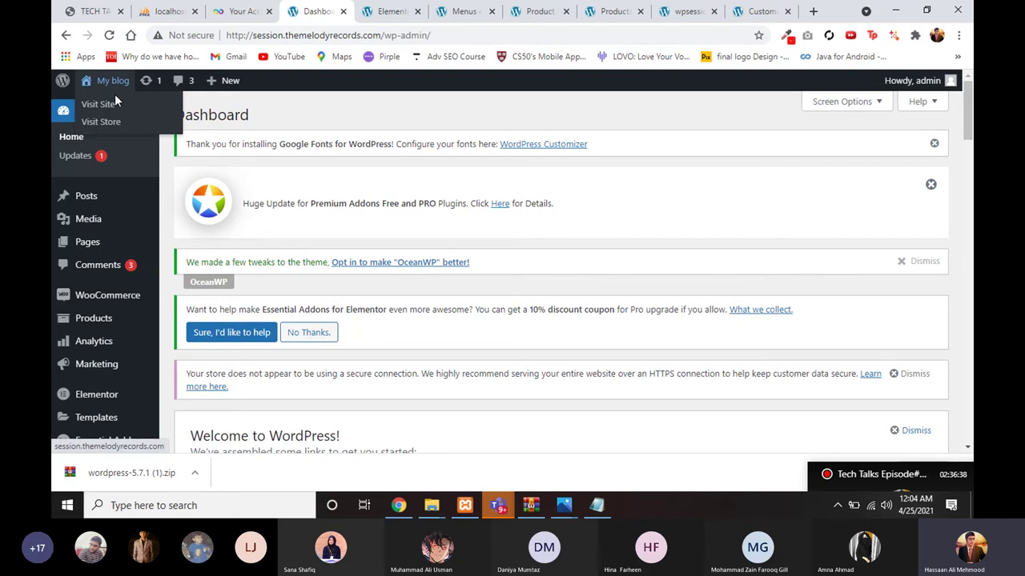
right_click(114, 105)
left_click(161, 117)
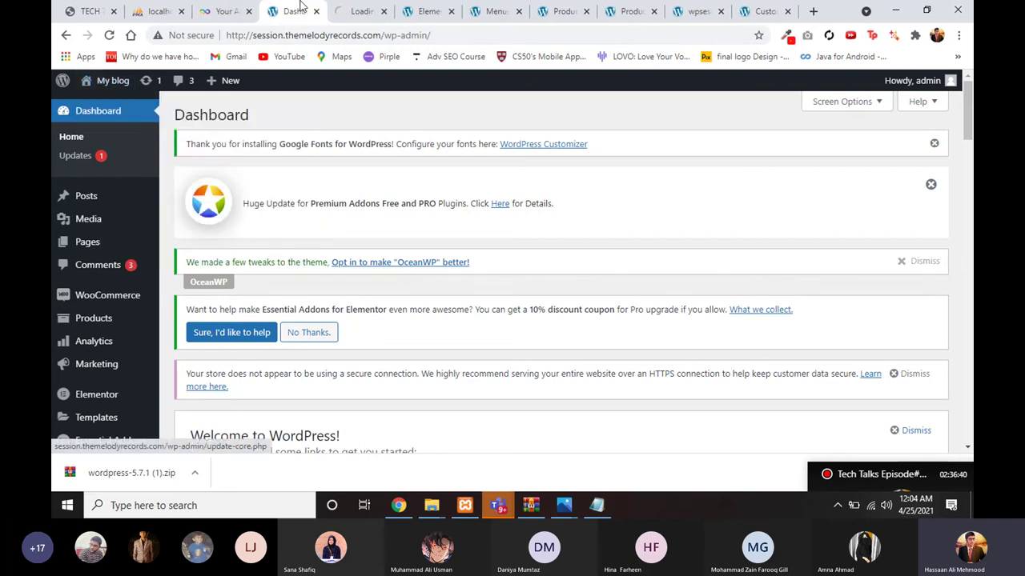
Step: Open the Header Footer & Blocks Footer template's Elementor editor in a new tab
scroll(146, 231, "down", 1)
scroll(147, 230, "down", 3)
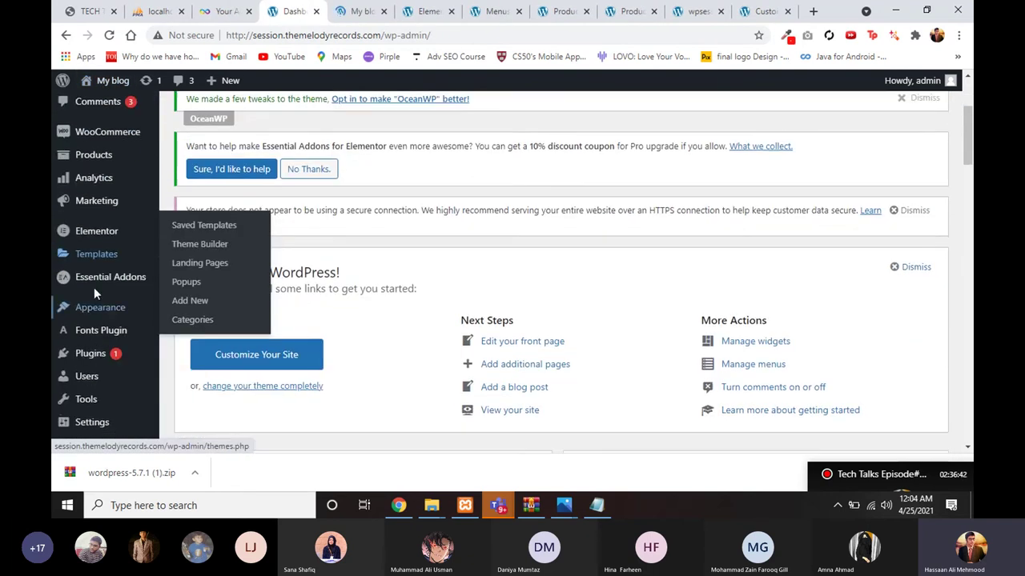
mouse_move(102, 264)
scroll(105, 336, "up", 1)
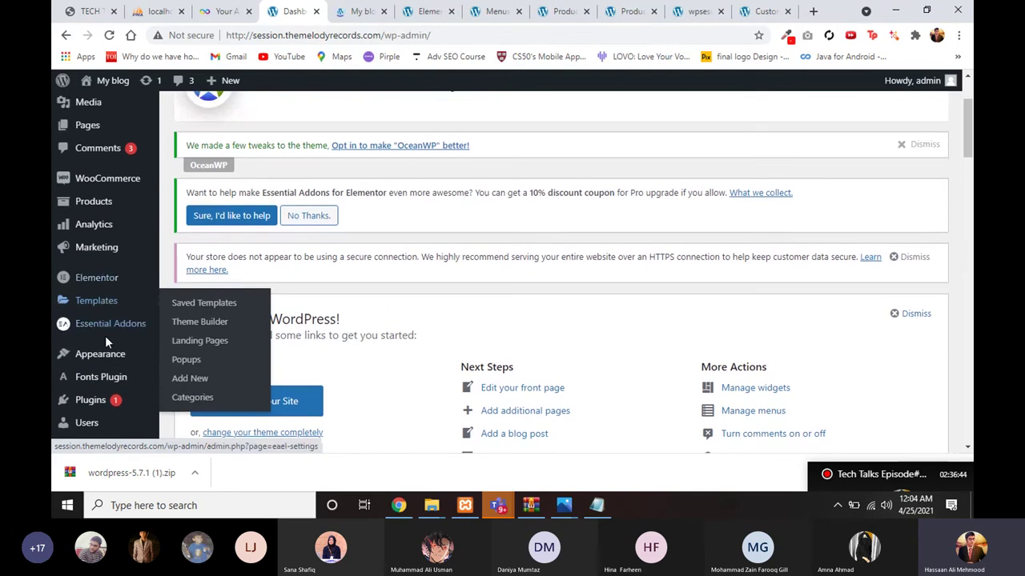
mouse_move(108, 356)
left_click(188, 396)
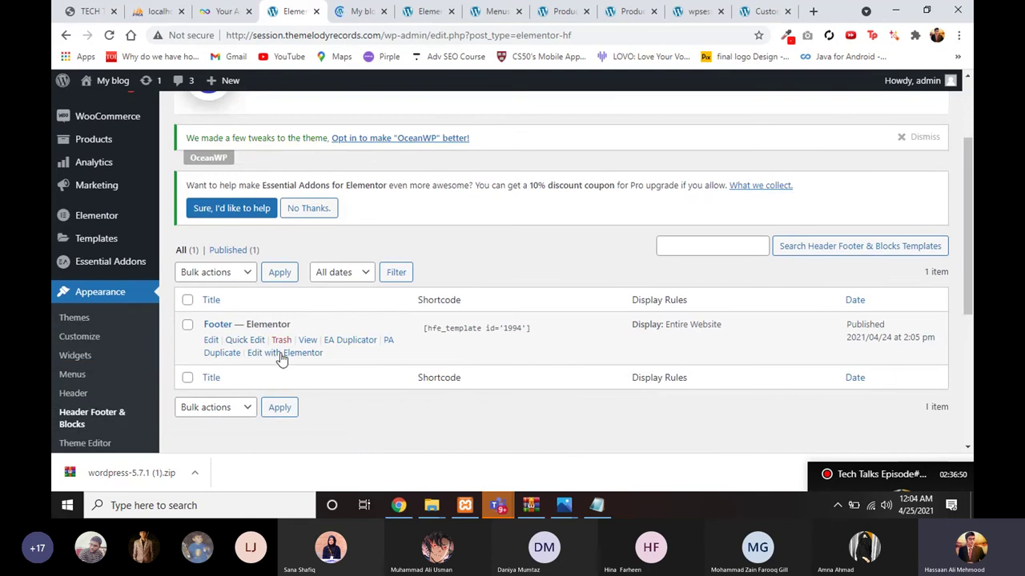
right_click(280, 352)
left_click(342, 205)
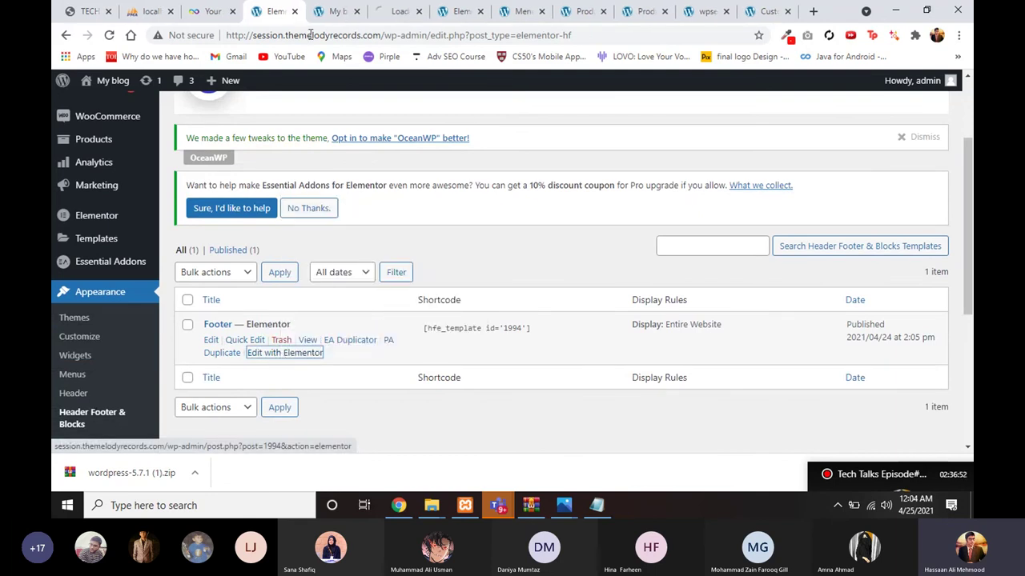
left_click(336, 12)
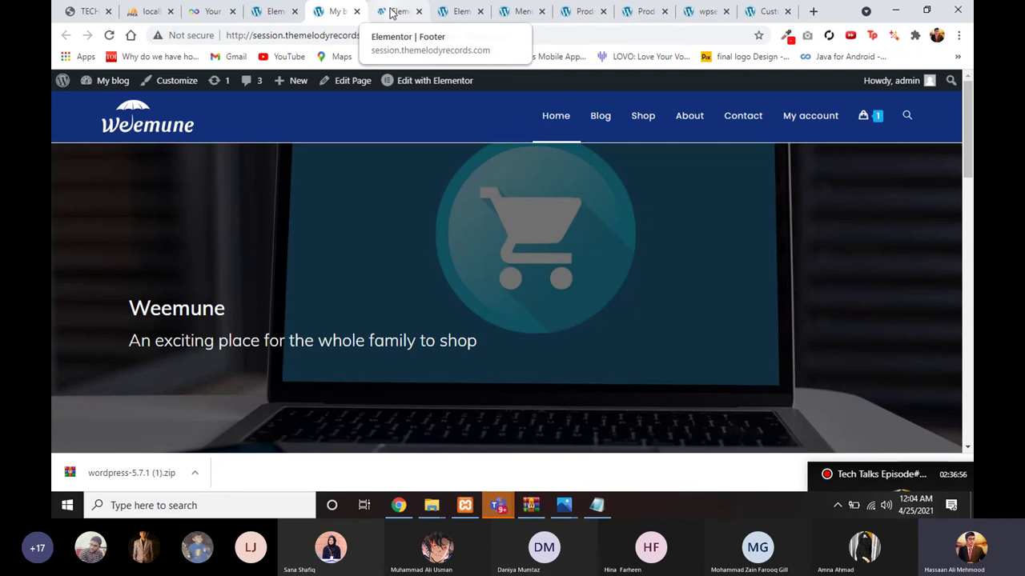
Step: Compare the Footer template in Elementor with the live home page footer, then go to Menus
left_click(392, 11)
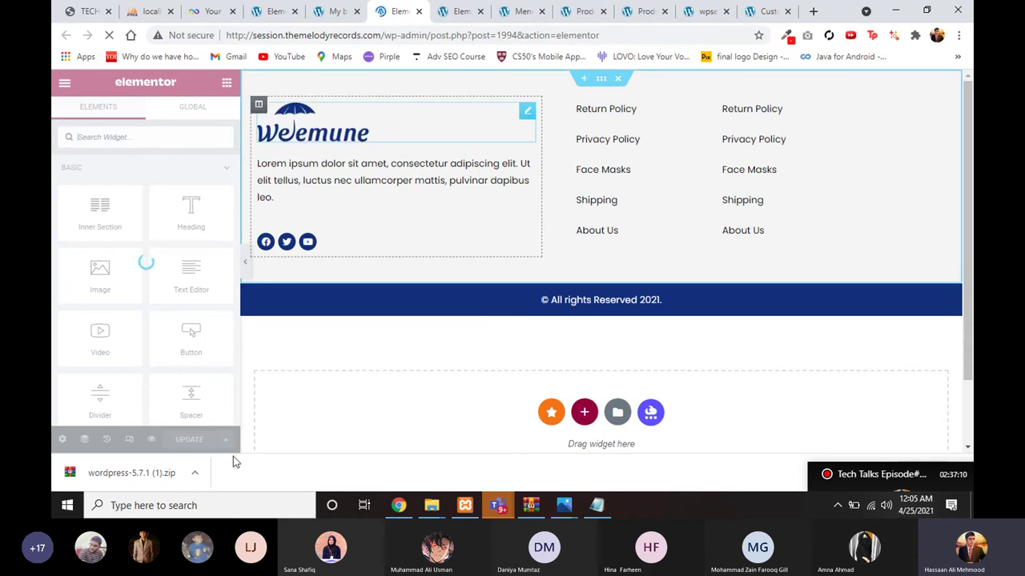
left_click(335, 11)
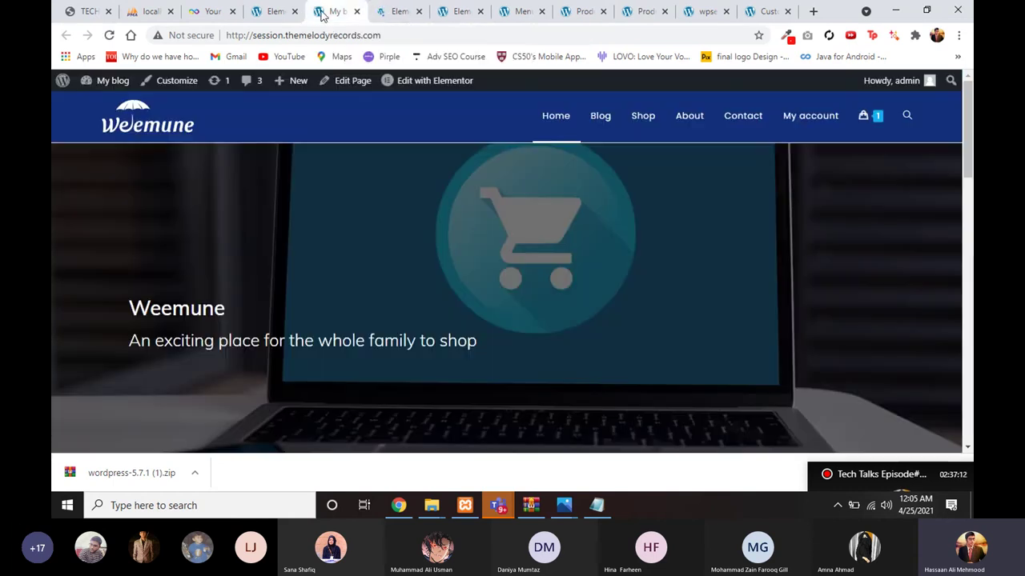
scroll(293, 200, "down", 5)
scroll(296, 202, "down", 10)
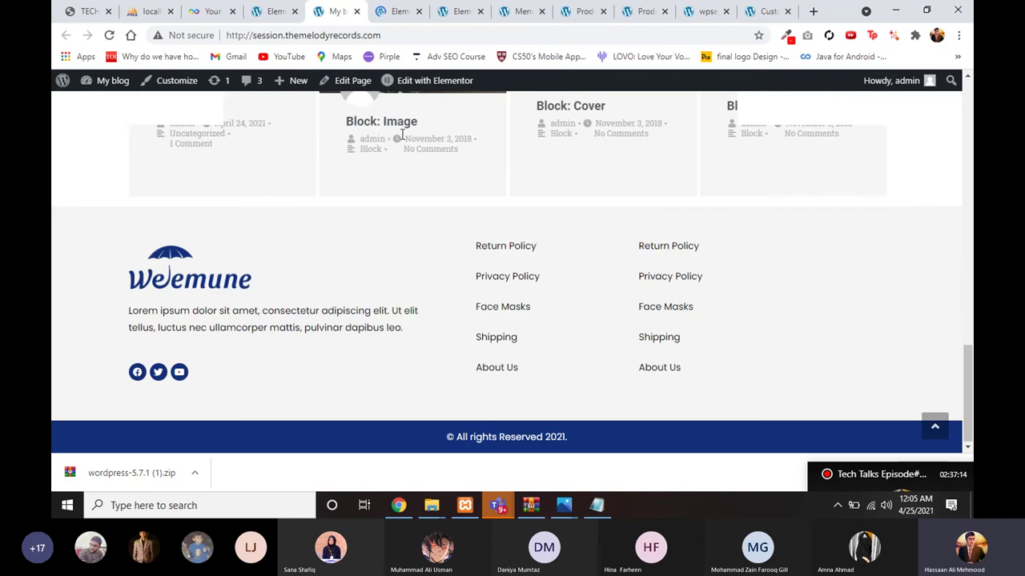
left_click(517, 9)
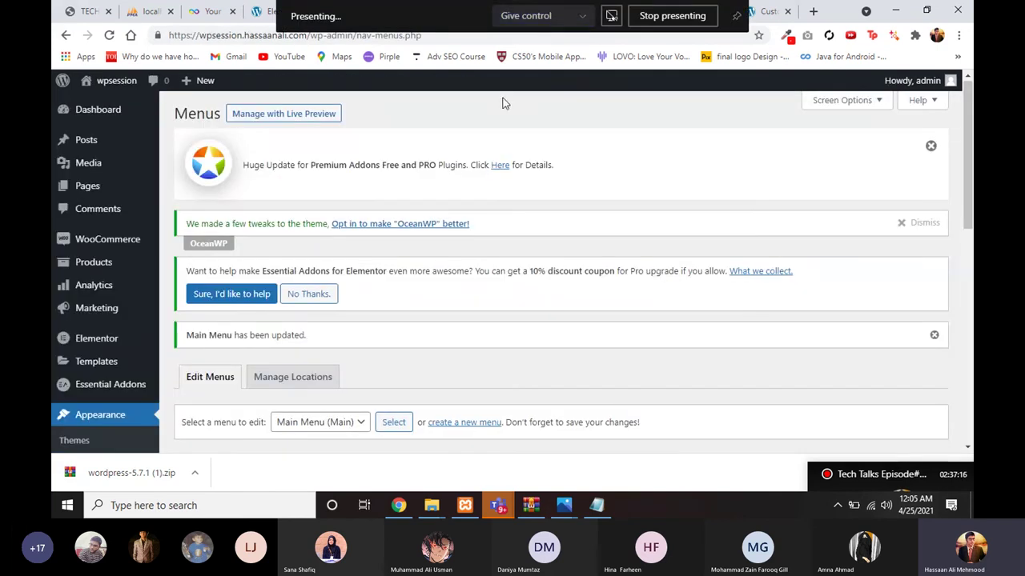
Step: Open the store front end via Visit Store in a new tab and move that tab left
left_click(576, 11)
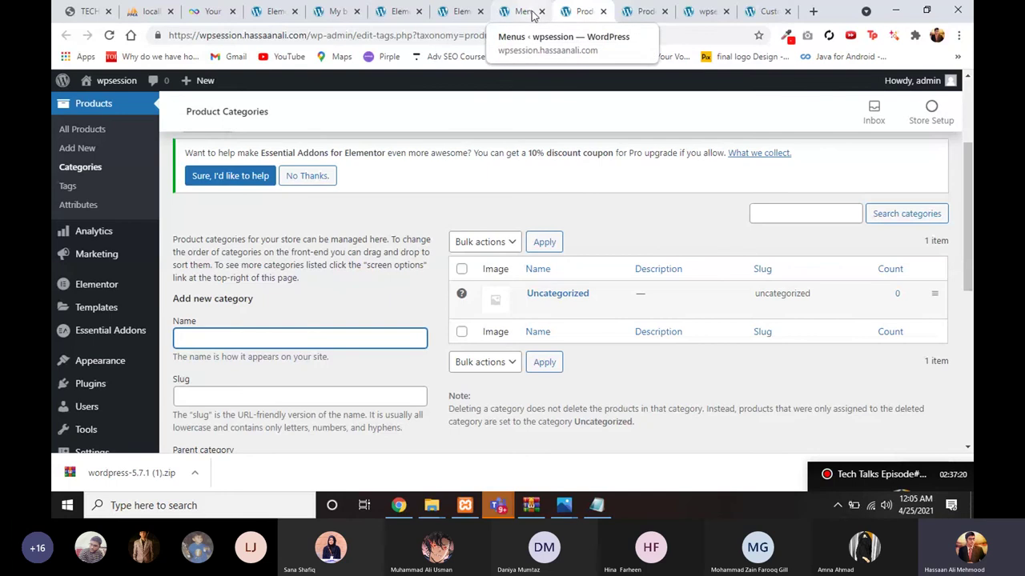
right_click(94, 116)
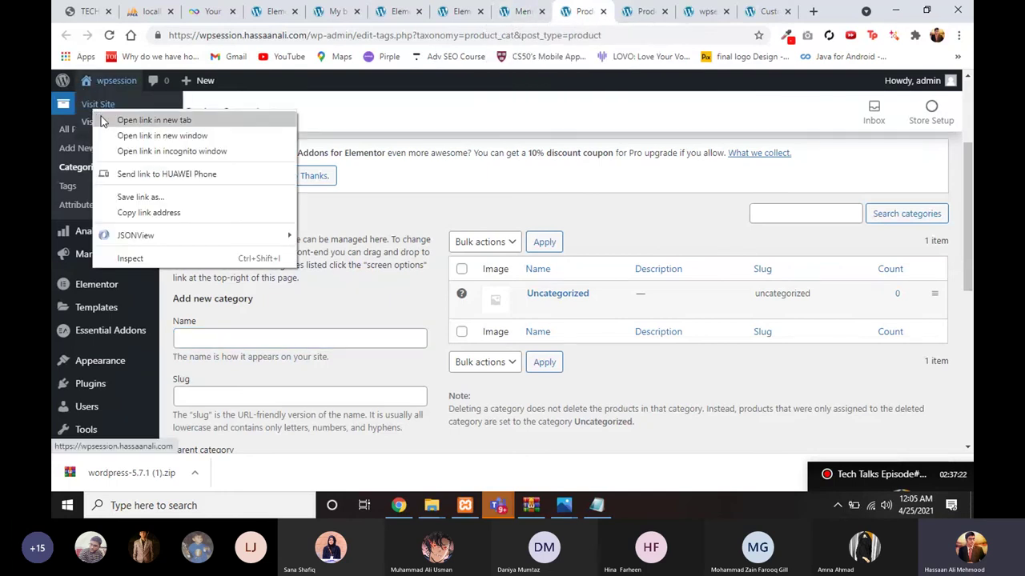
left_click(574, 95)
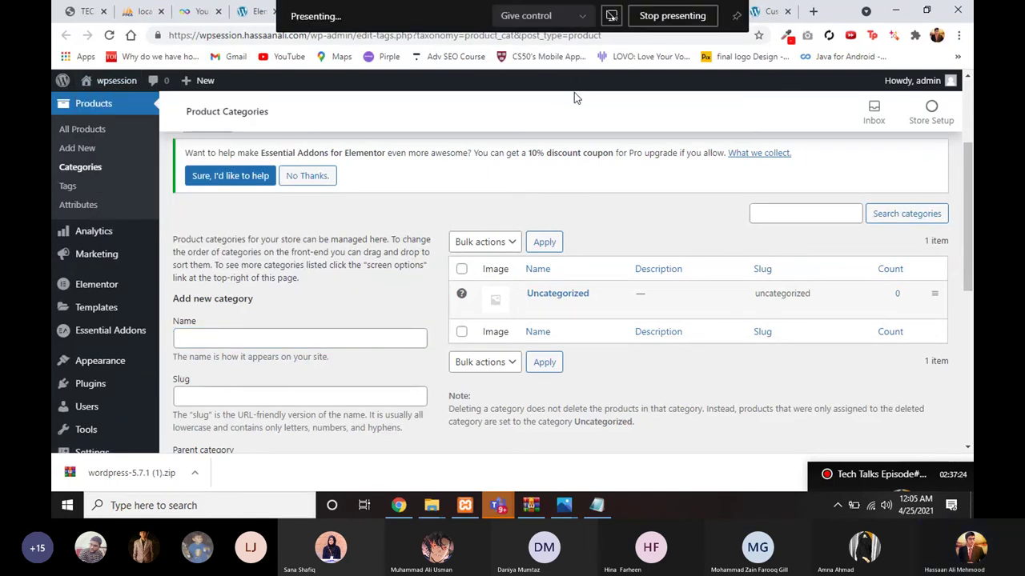
left_click(582, 14)
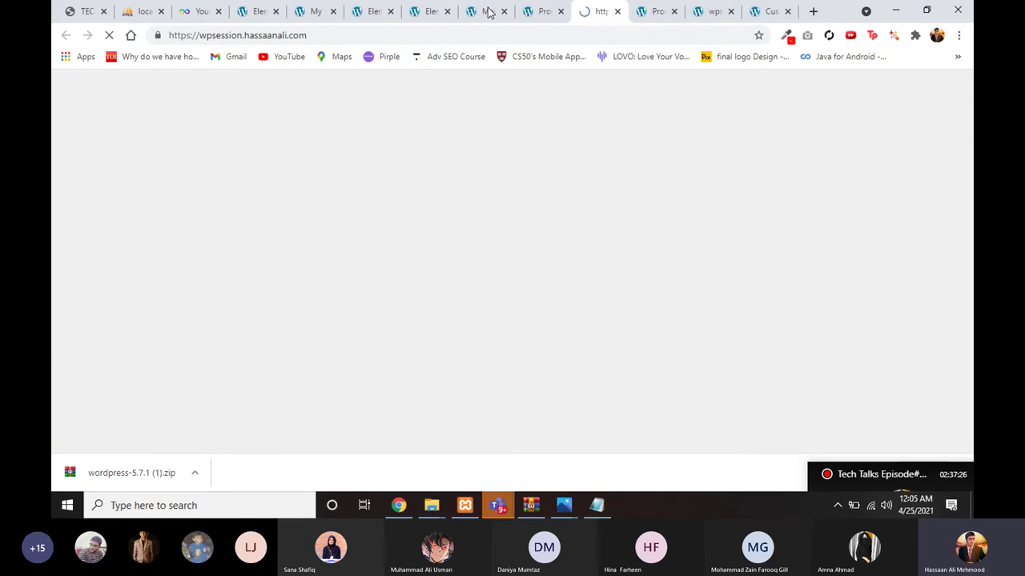
left_click_drag(583, 14, 487, 12)
Step: Close the leftover Products, Menus and Customizer tabs and return to the My blog site
left_click(540, 11)
left_click(560, 11)
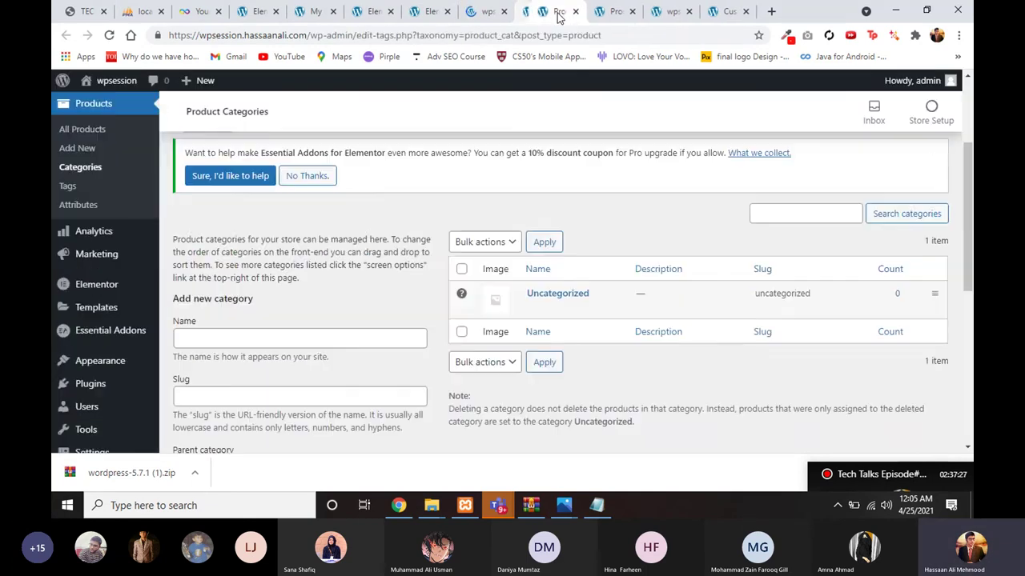
left_click(560, 12)
left_click(560, 11)
left_click(559, 11)
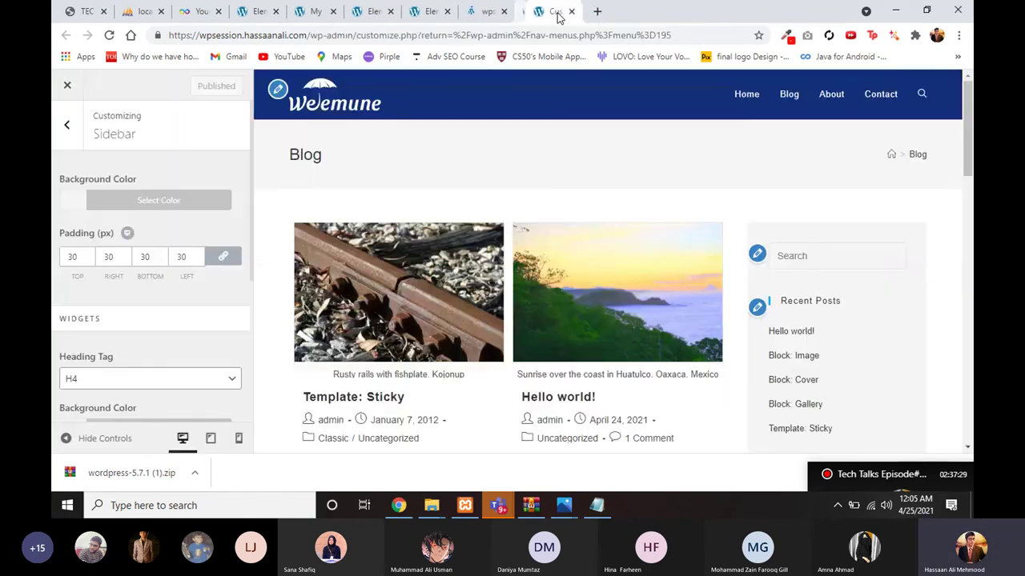
left_click(559, 12)
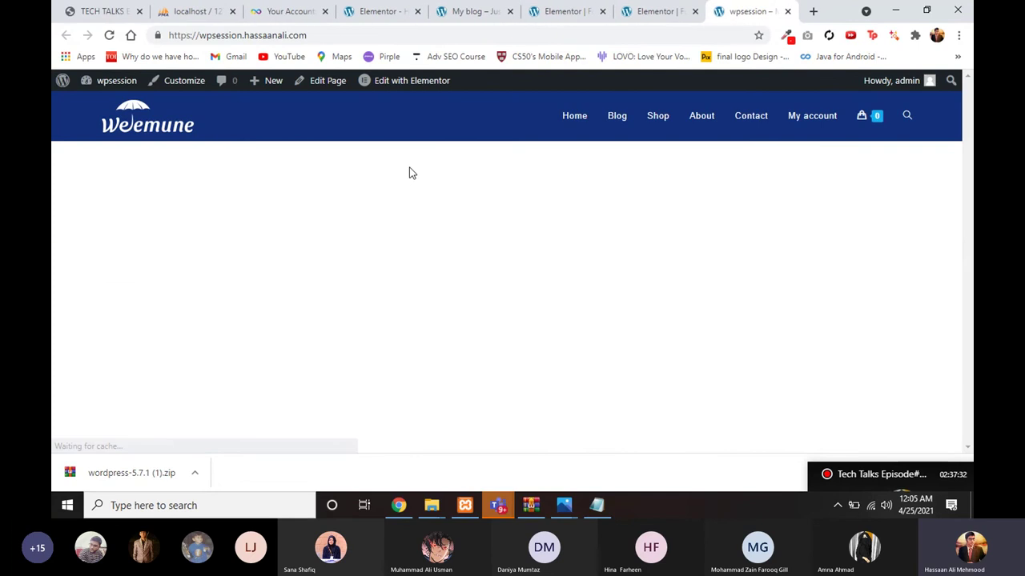
left_click(462, 7)
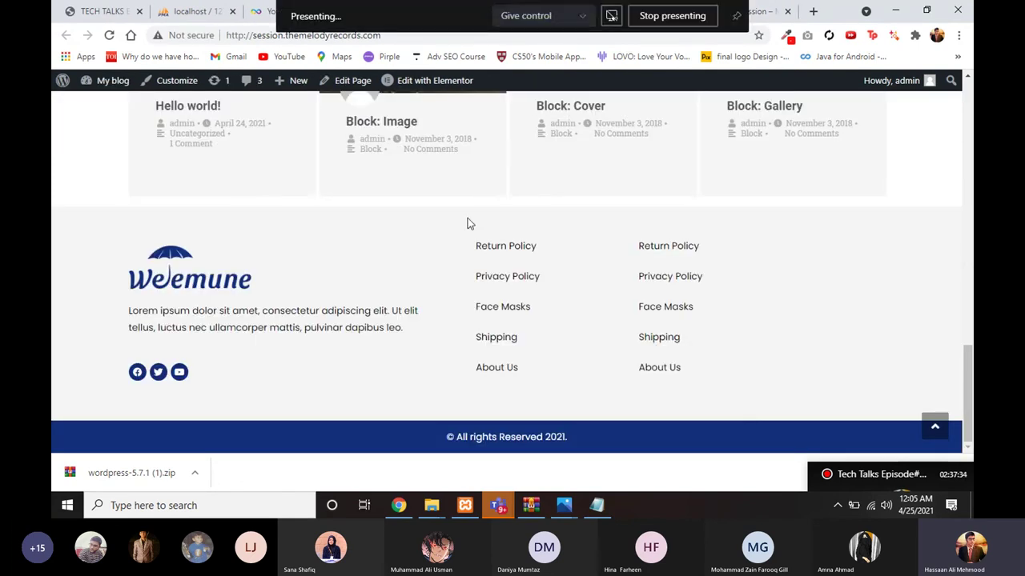
Step: From Pages > All Pages, open Home's Edit with Elementor link in a new tab
key("ctrl+Tab")
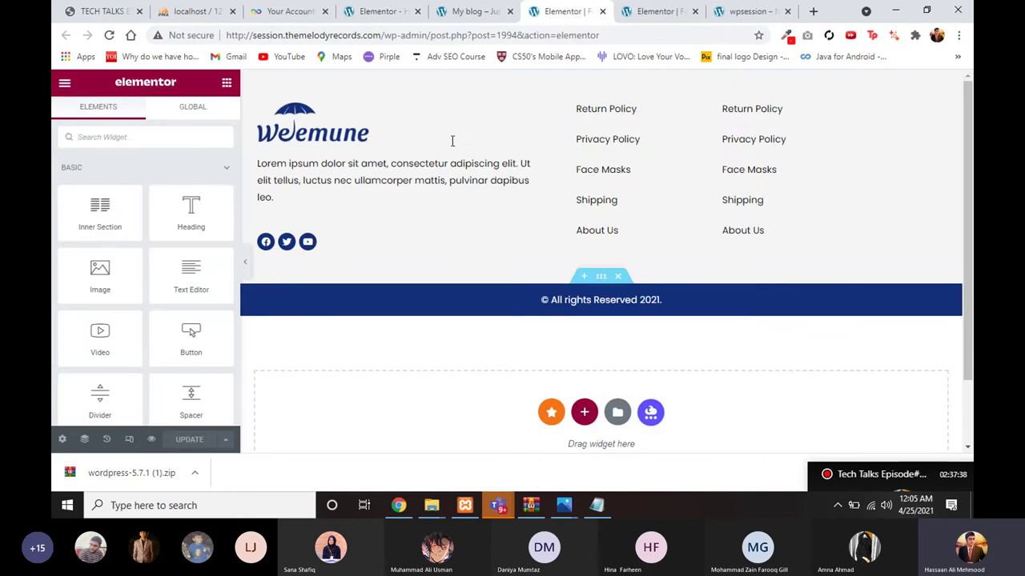
key("ctrl+shift+Tab")
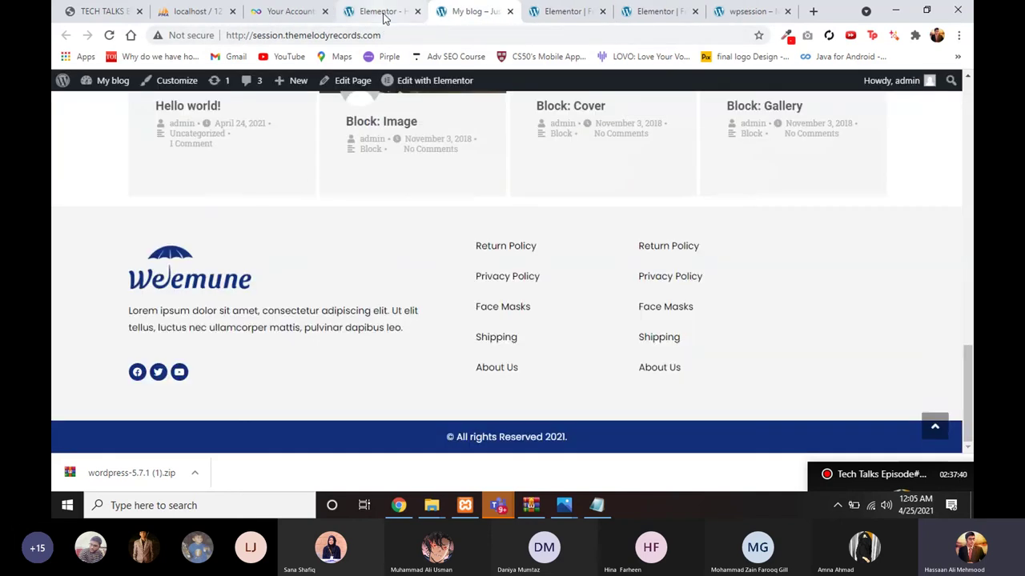
left_click(383, 11)
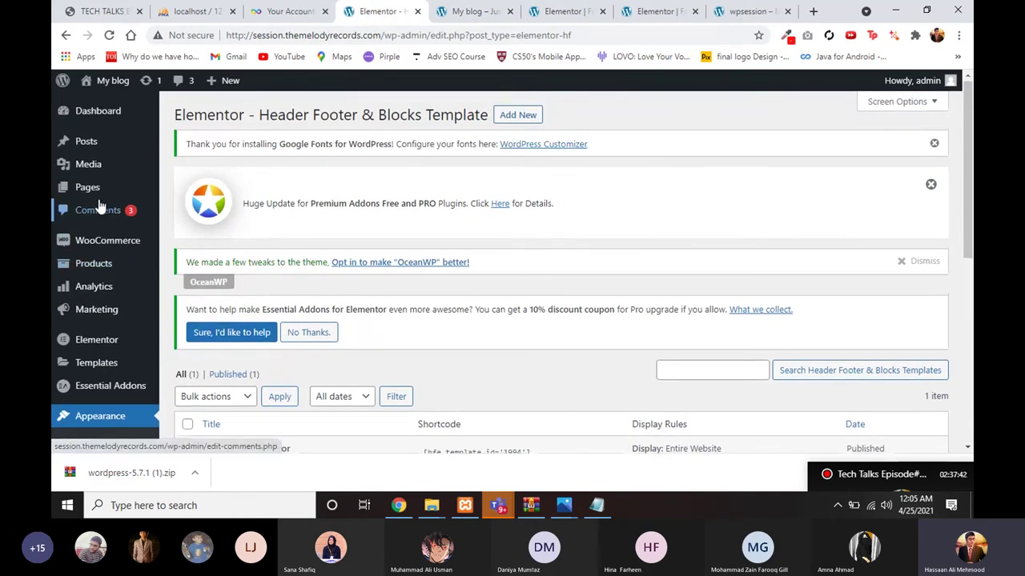
mouse_move(102, 195)
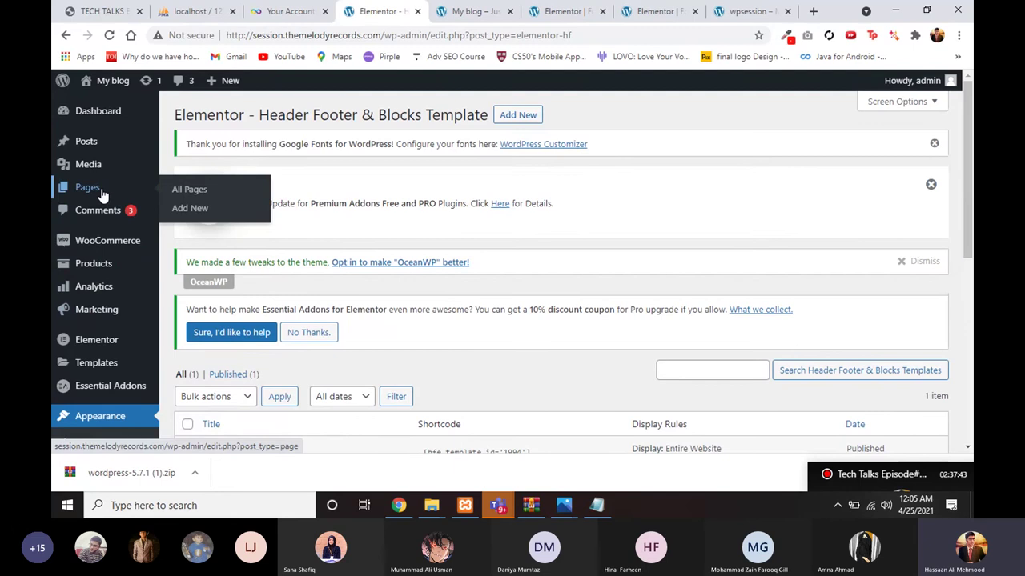
left_click(166, 196)
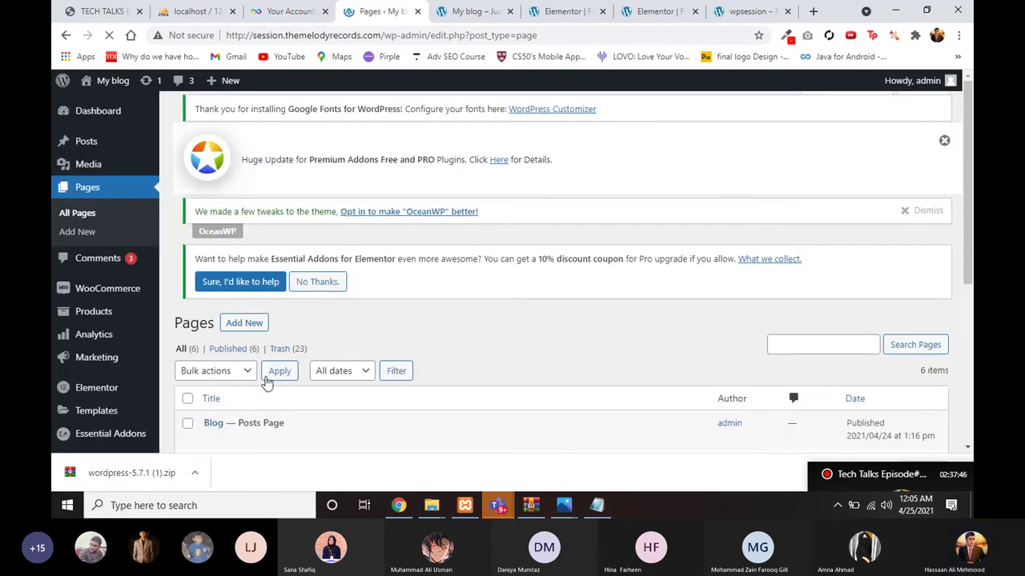
scroll(268, 383, "down", 2)
scroll(268, 377, "down", 1)
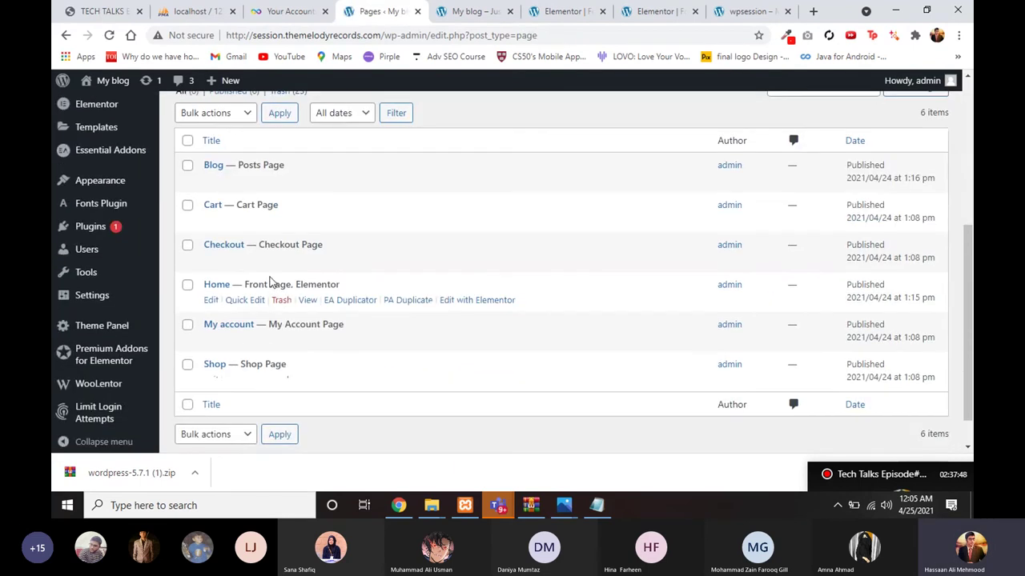
right_click(450, 300)
left_click(504, 308)
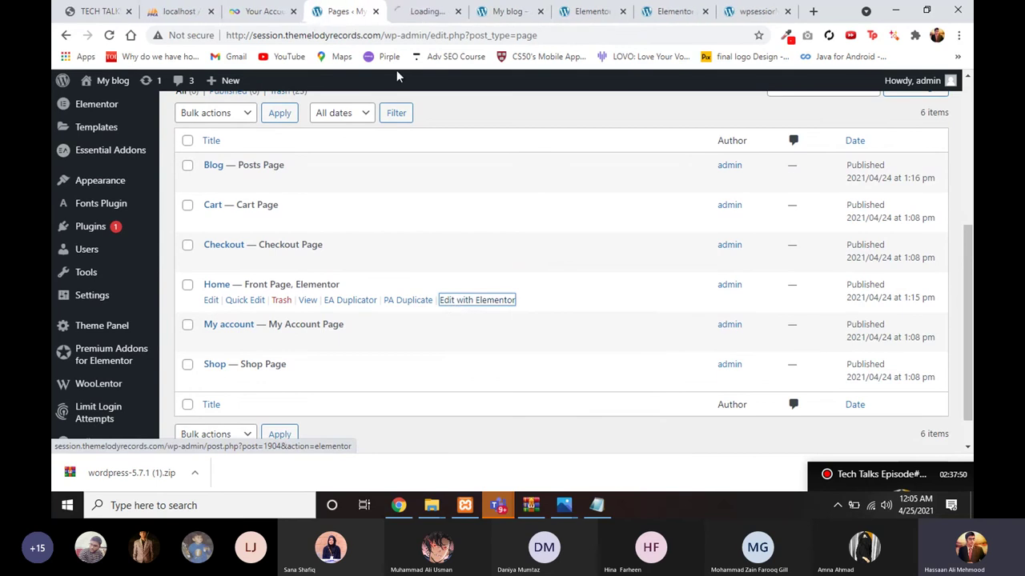
Step: Load the Home editor and scroll through its hero, Recent Products and Latest News sections
left_click(424, 12)
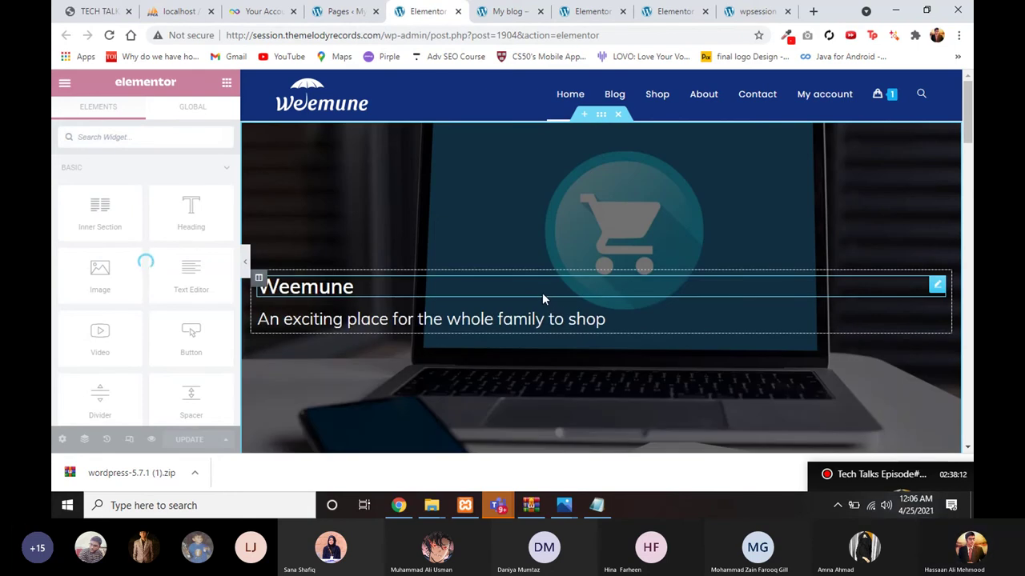
scroll(554, 214, "down", 10)
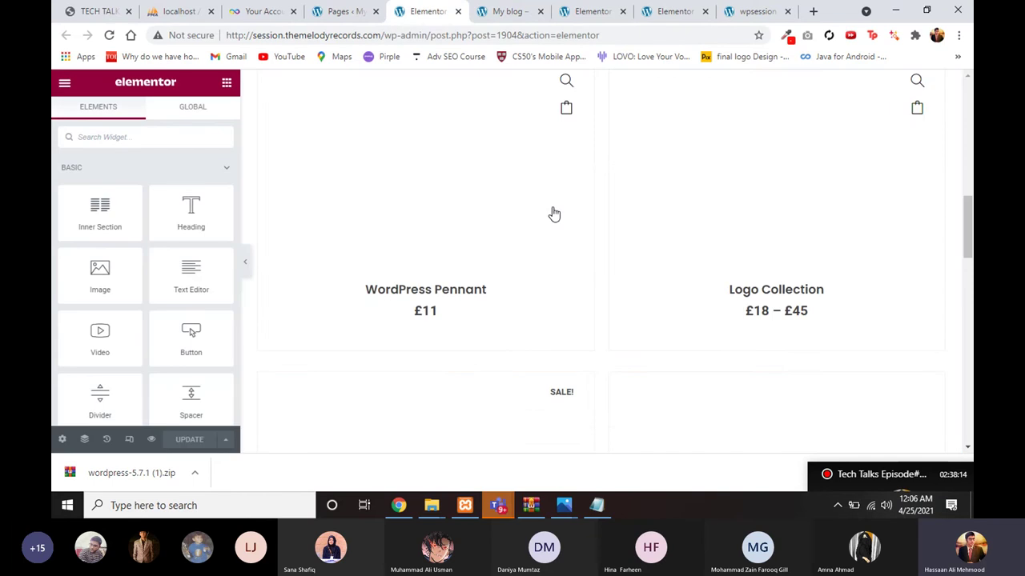
scroll(523, 293, "up", 10)
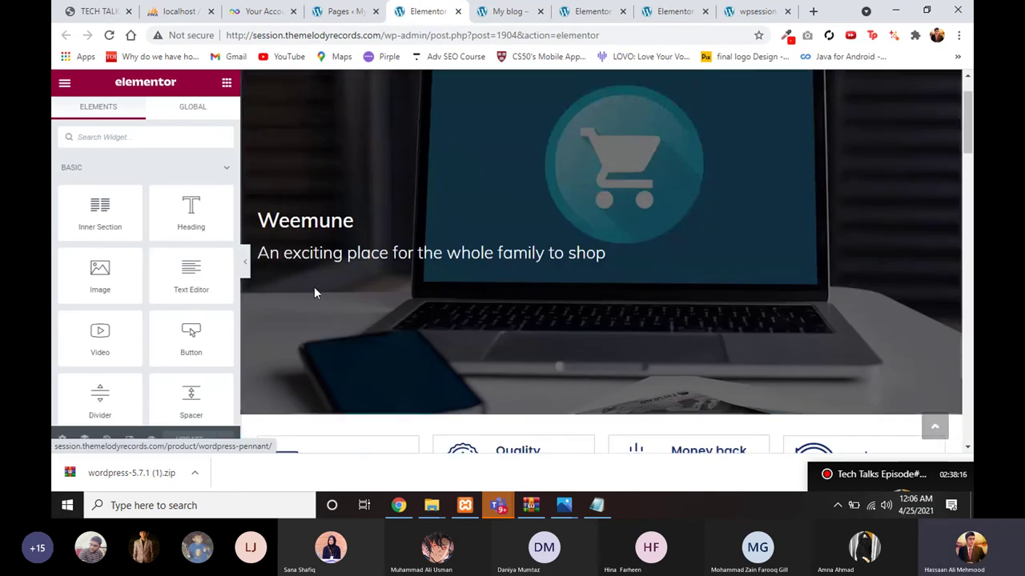
scroll(314, 293, "up", 2)
scroll(505, 268, "down", 15)
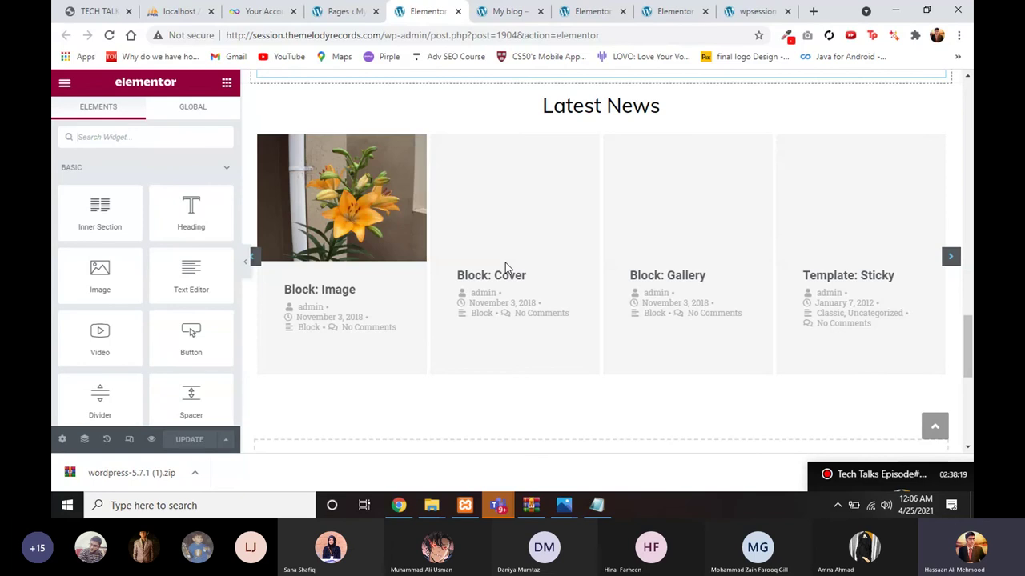
scroll(560, 208, "down", 4)
scroll(618, 160, "up", 7)
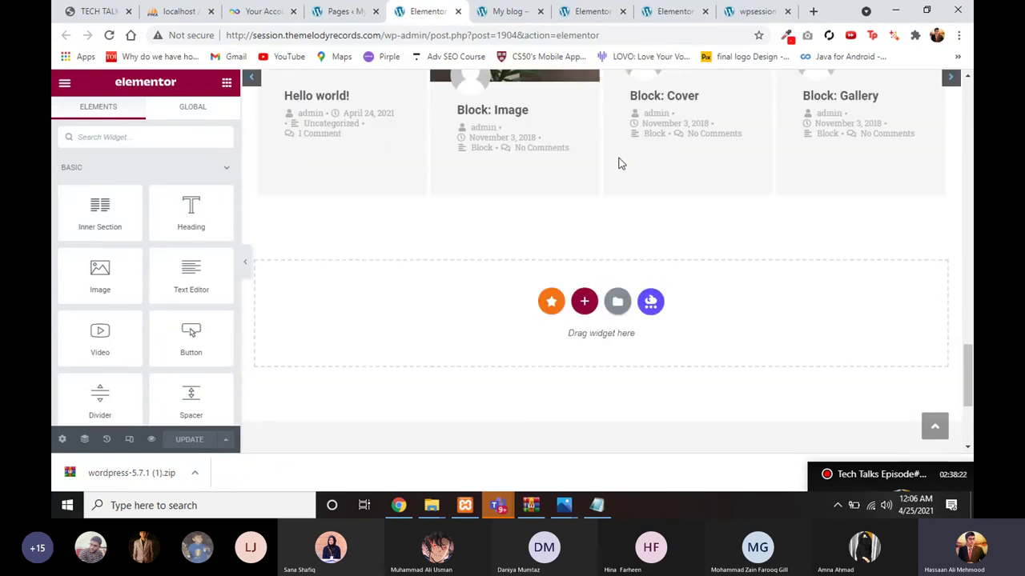
scroll(618, 159, "up", 10)
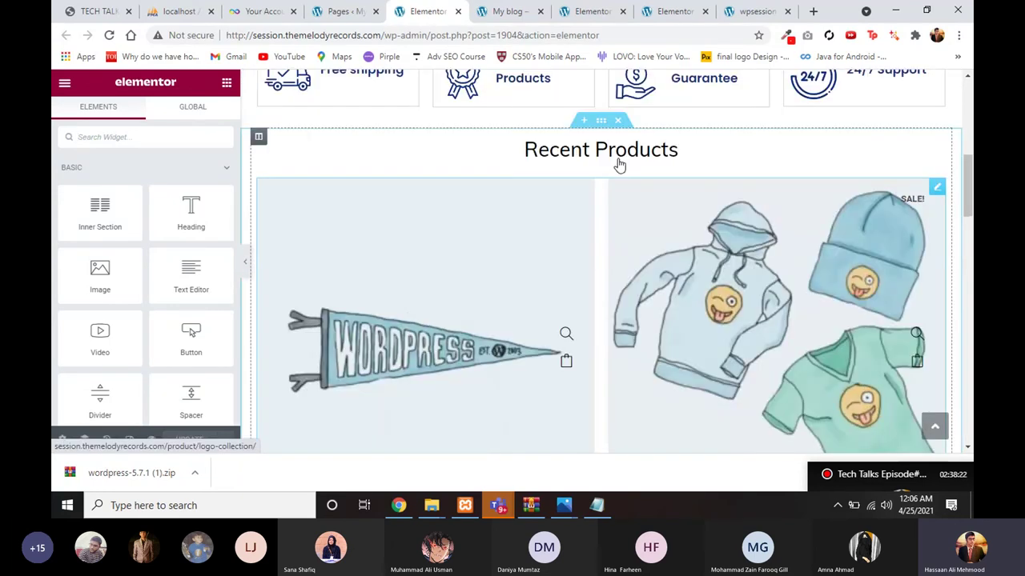
scroll(461, 333, "down", 1)
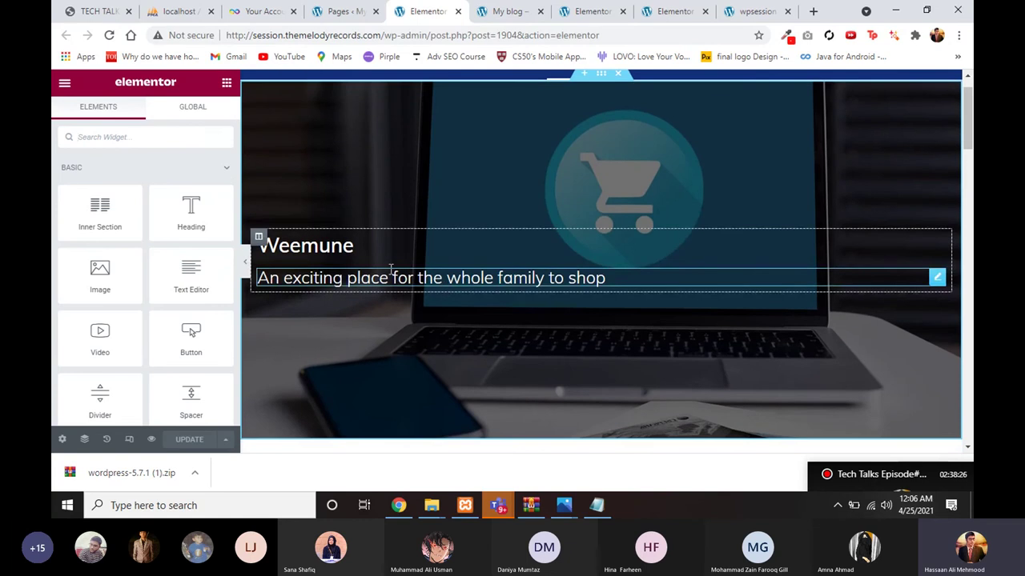
Step: Inspect the hero subtitle heading and the hero section's background style settings
left_click(310, 281)
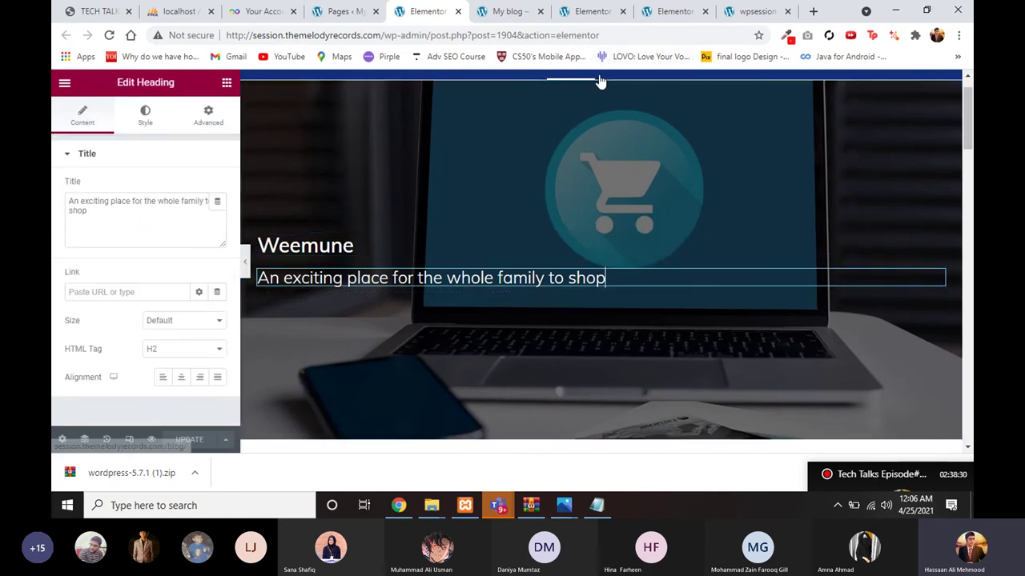
scroll(513, 255, "down", 3)
scroll(561, 124, "up", 4)
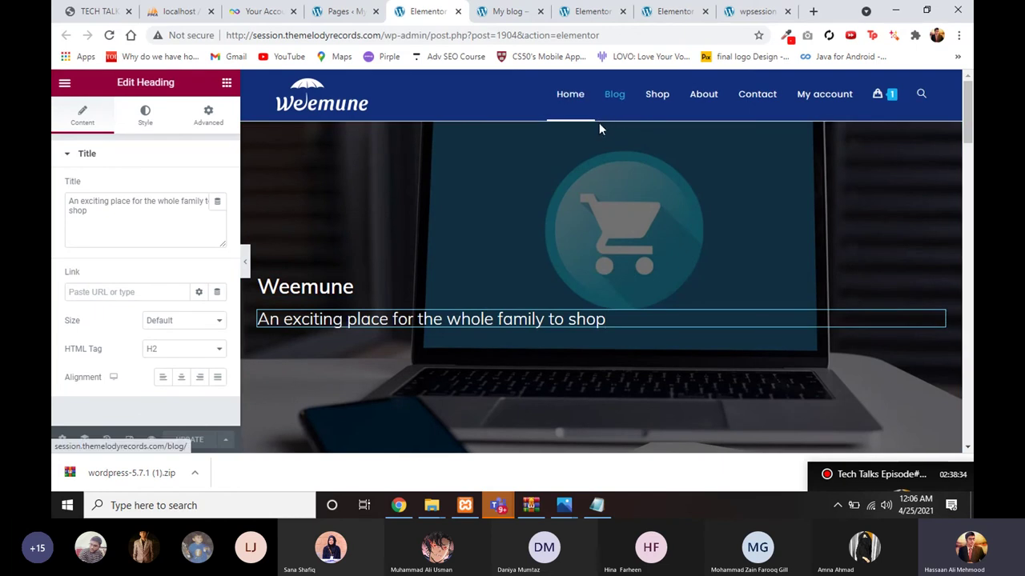
left_click(599, 123)
left_click(600, 114)
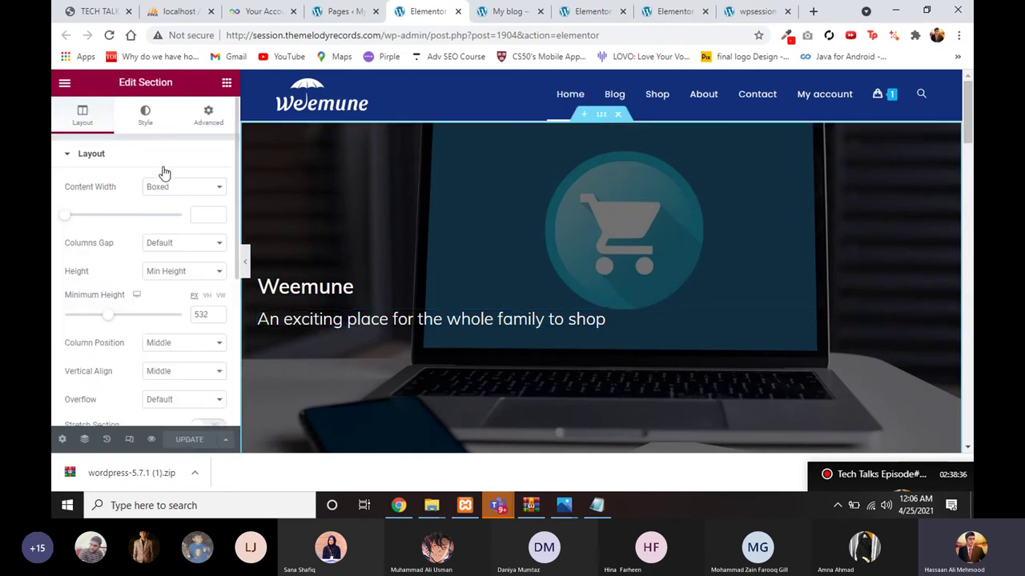
left_click(141, 121)
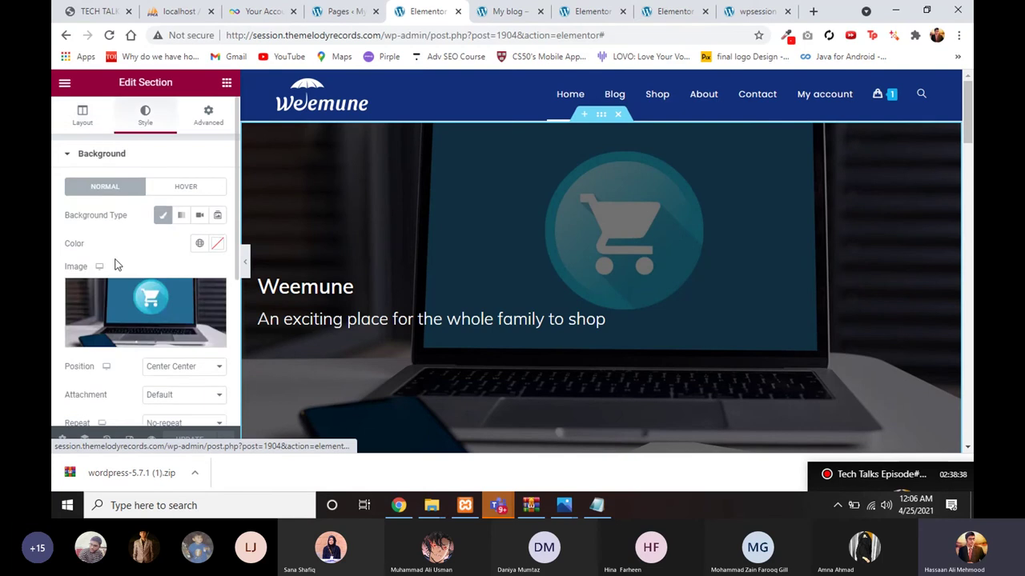
scroll(121, 264, "down", 1)
scroll(384, 289, "down", 5)
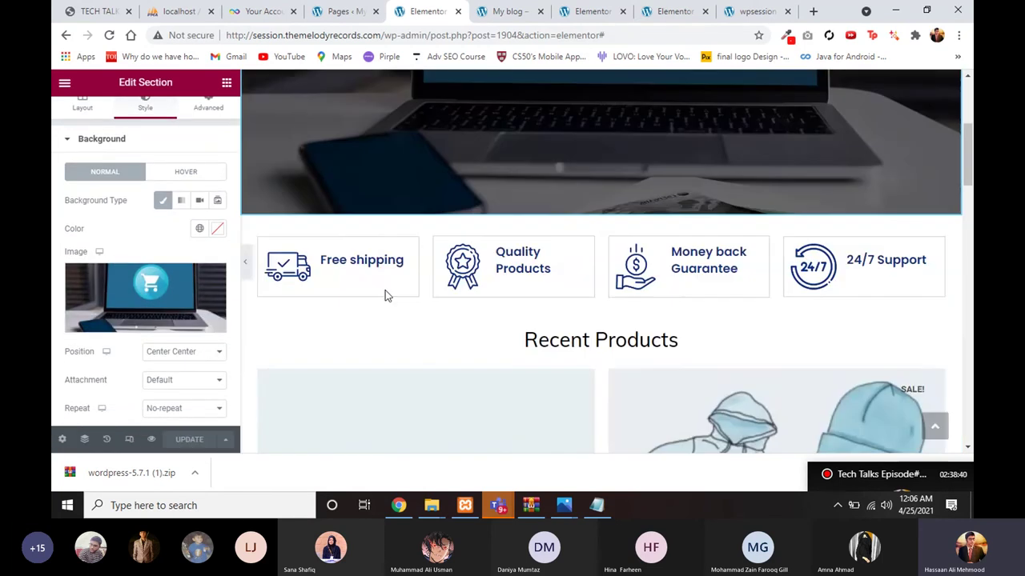
scroll(512, 209, "up", 1)
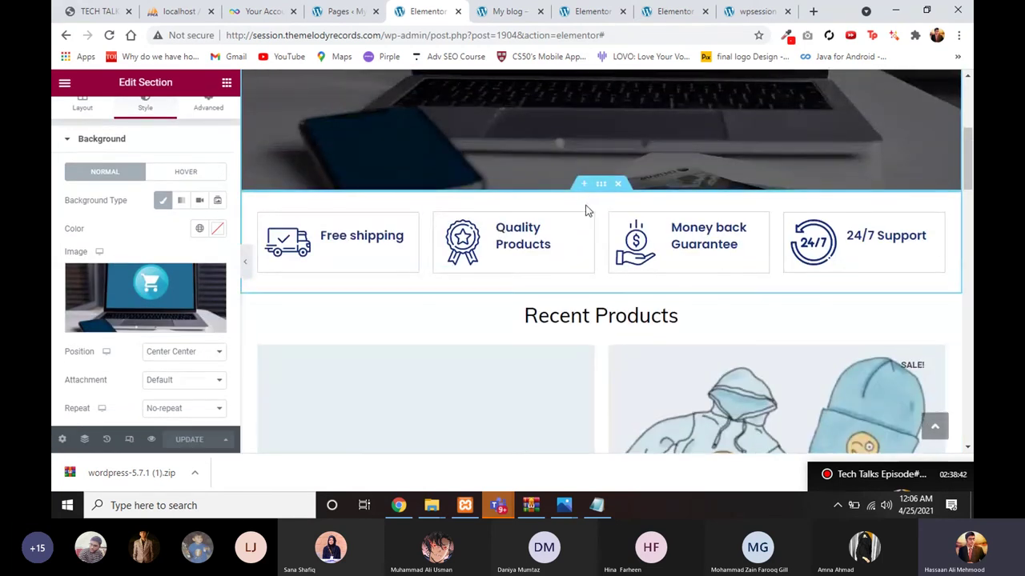
Step: Inspect the Free shipping feature box and the Recent Products heading and product grid
left_click(560, 288)
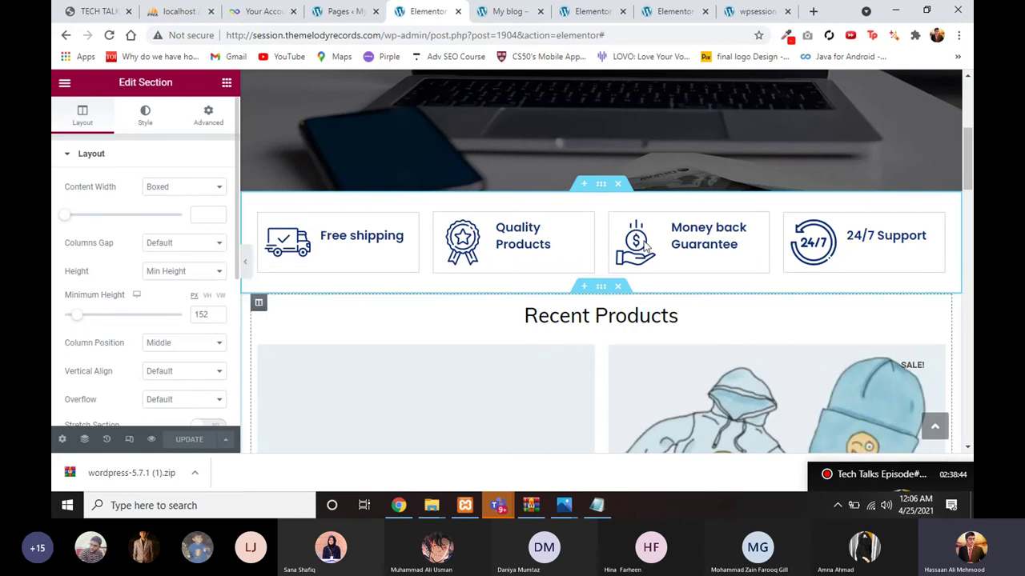
left_click(355, 263)
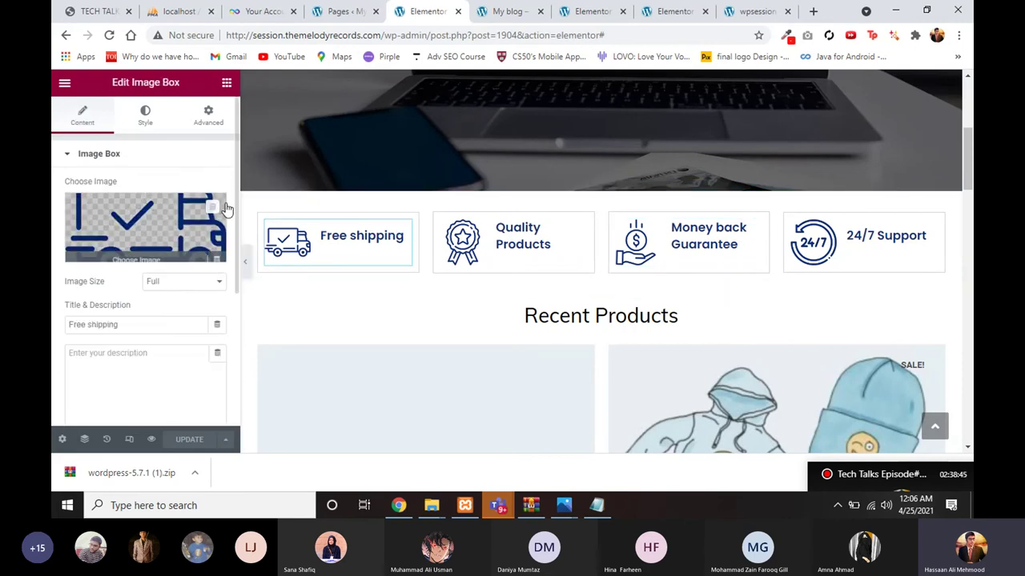
key("Escape")
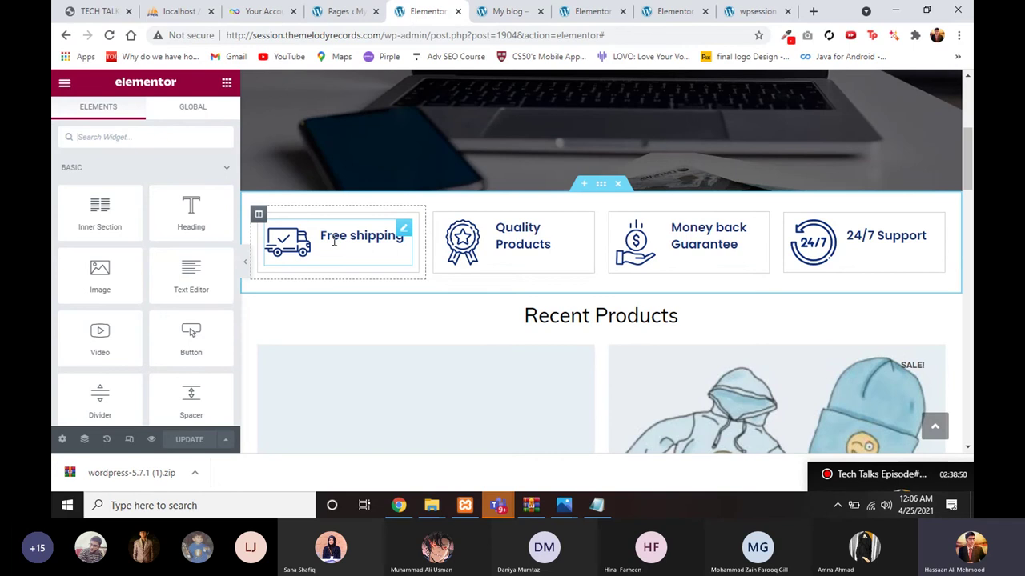
scroll(519, 297, "down", 1)
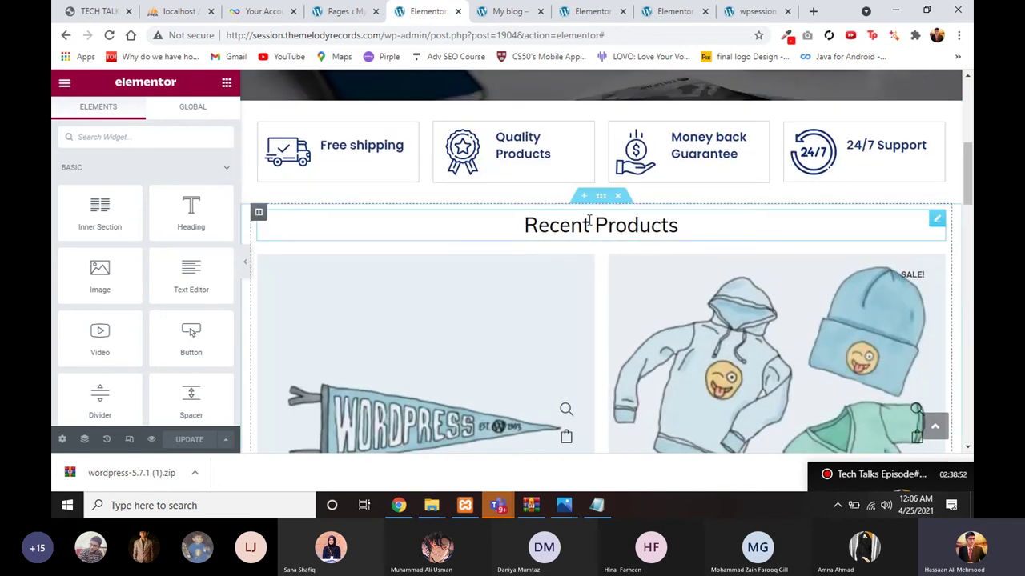
left_click(593, 225)
left_click(597, 270)
scroll(508, 354, "down", 2)
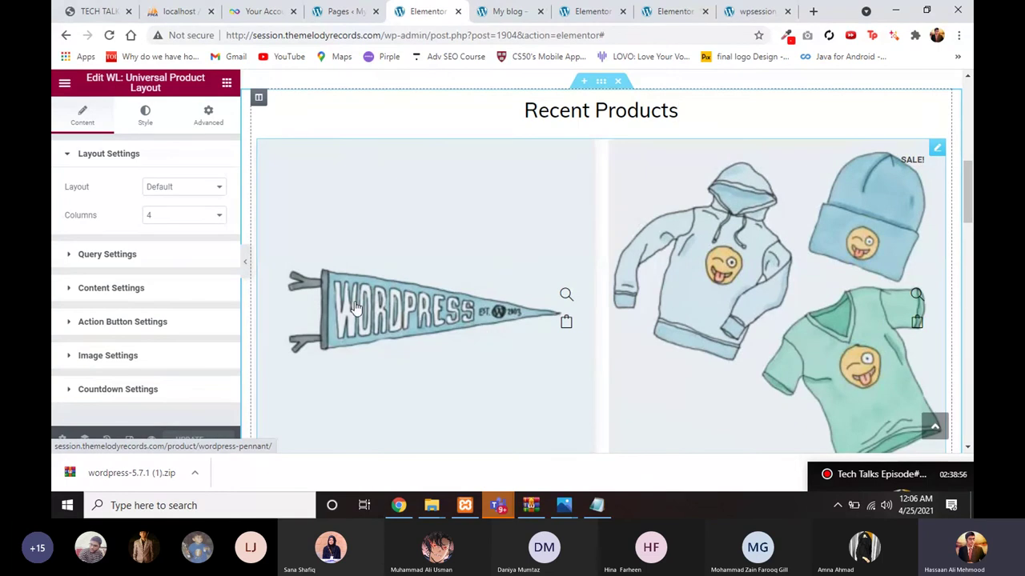
scroll(355, 306, "up", 1)
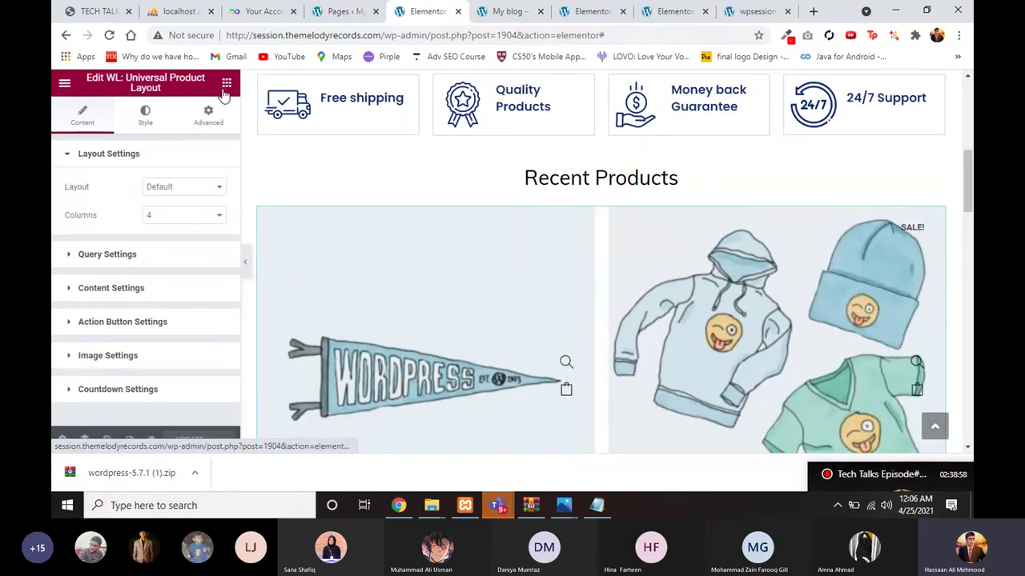
Step: Search the widget library for 'produ' to list the product widgets
left_click(227, 83)
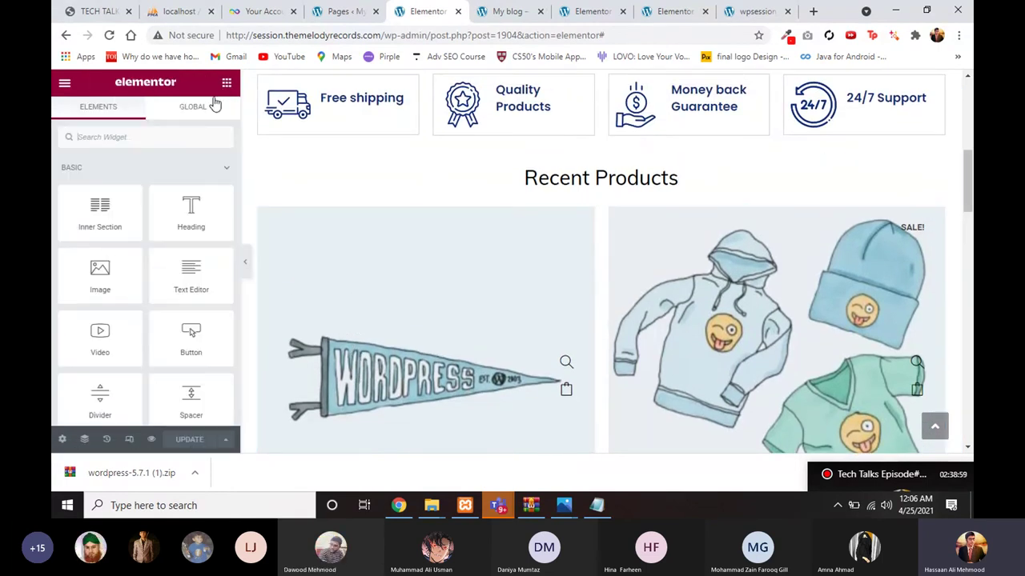
left_click(181, 136)
type("produ")
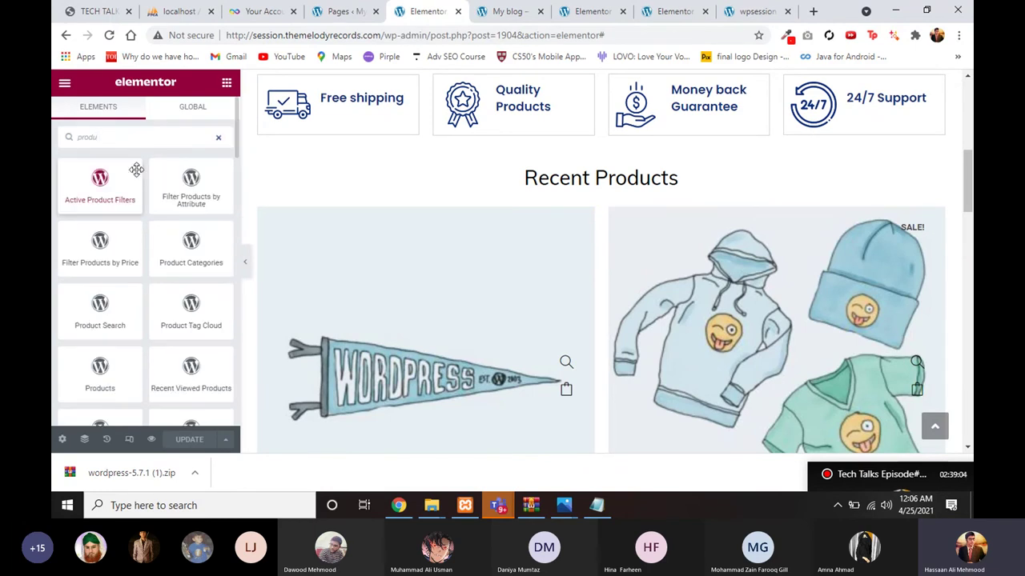
scroll(152, 280, "down", 3)
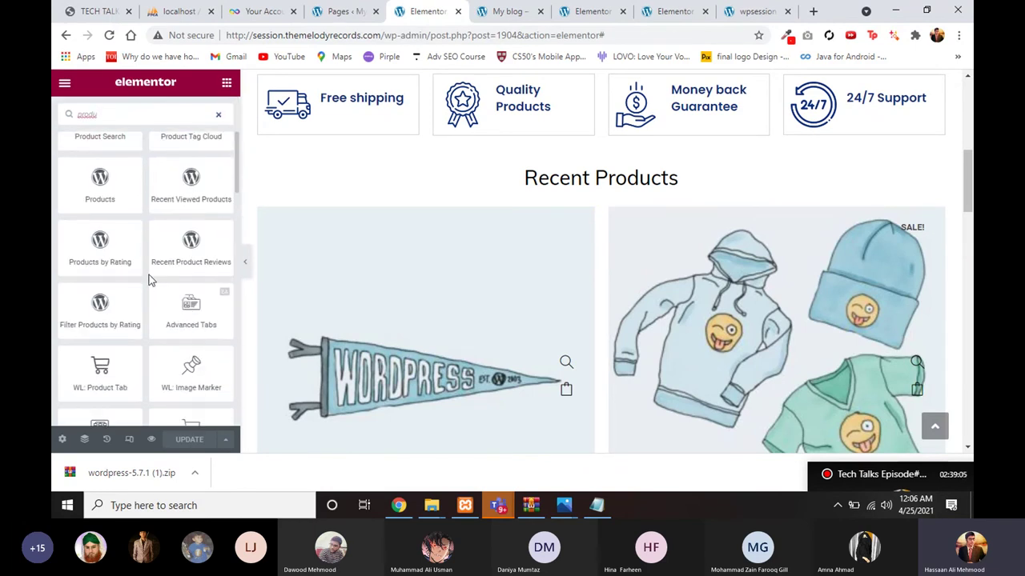
scroll(150, 279, "down", 1)
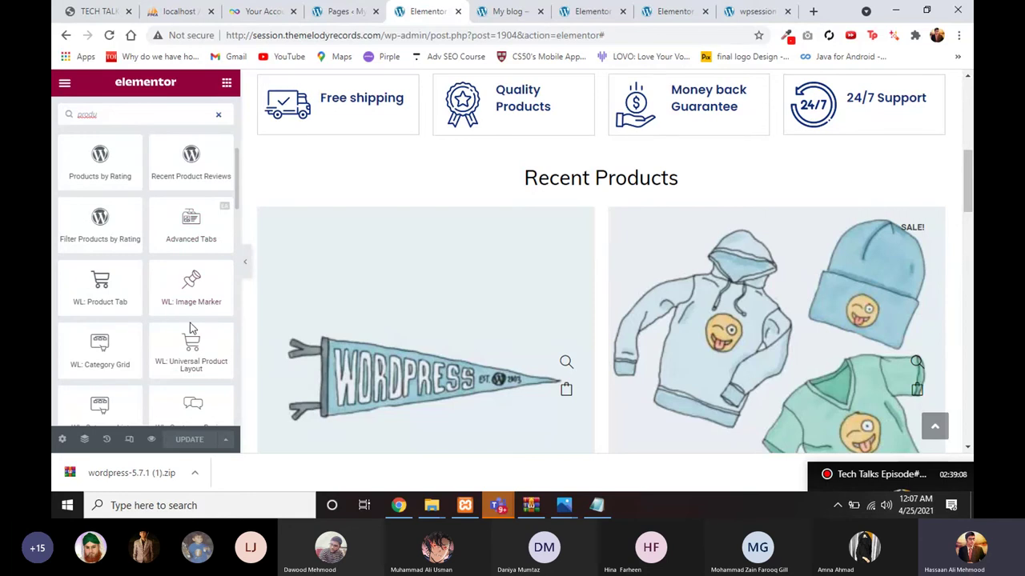
Step: Drop a WL: Universal Product Layout widget onto the page, then delete the extra copy
left_click_drag(190, 342, 498, 221)
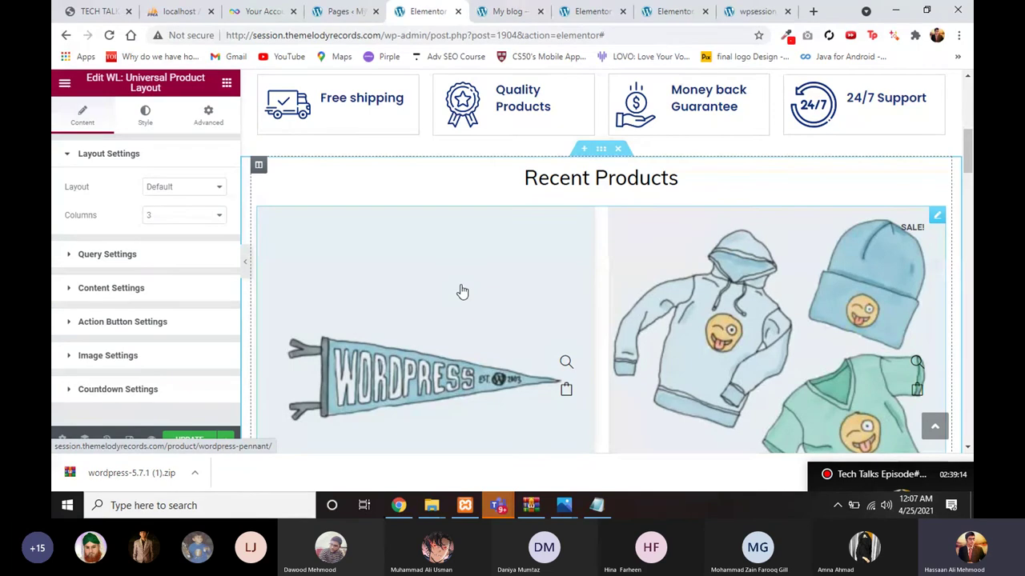
scroll(469, 341, "down", 9)
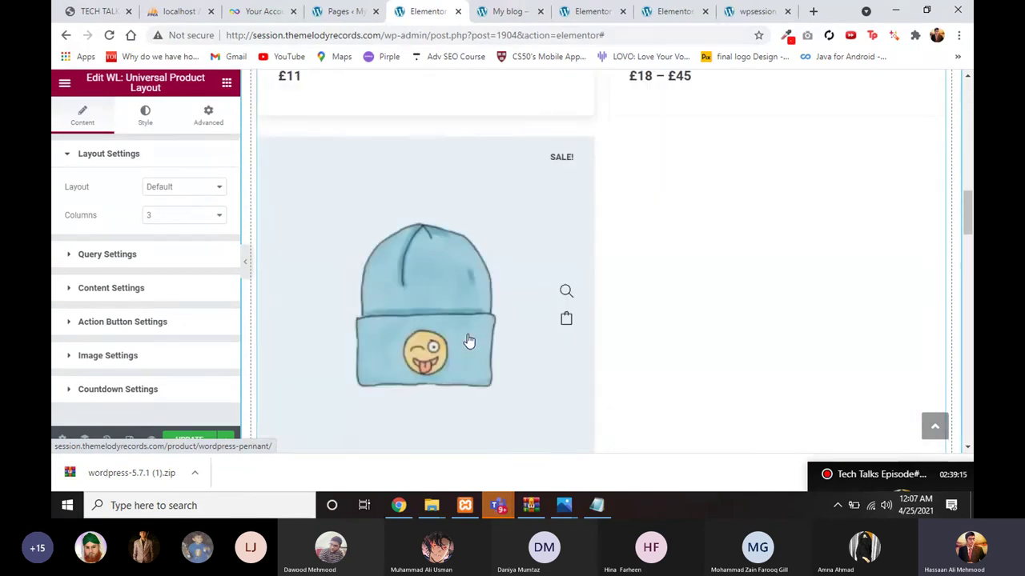
scroll(468, 341, "up", 1)
scroll(467, 341, "down", 3)
right_click(517, 339)
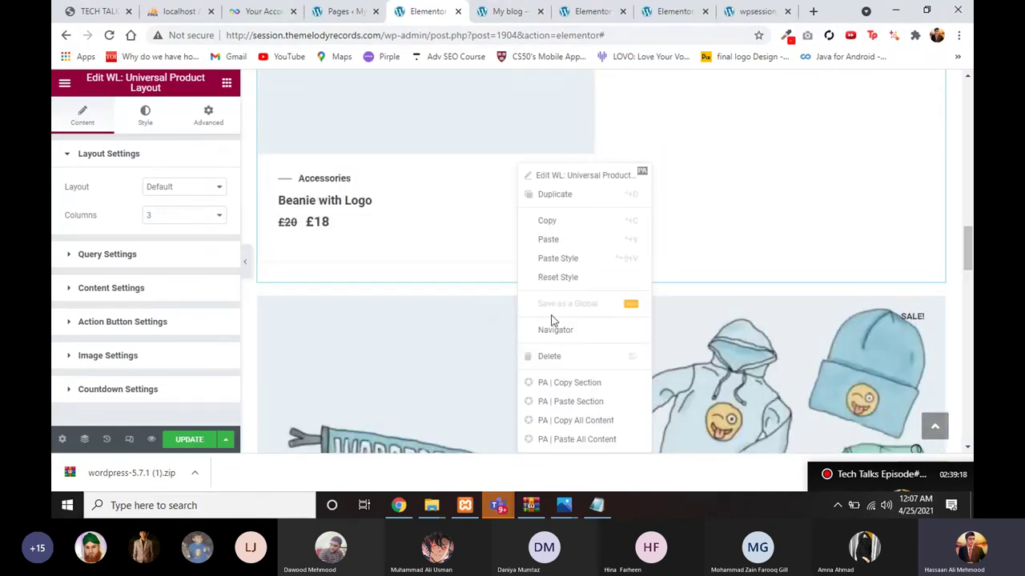
left_click(540, 360)
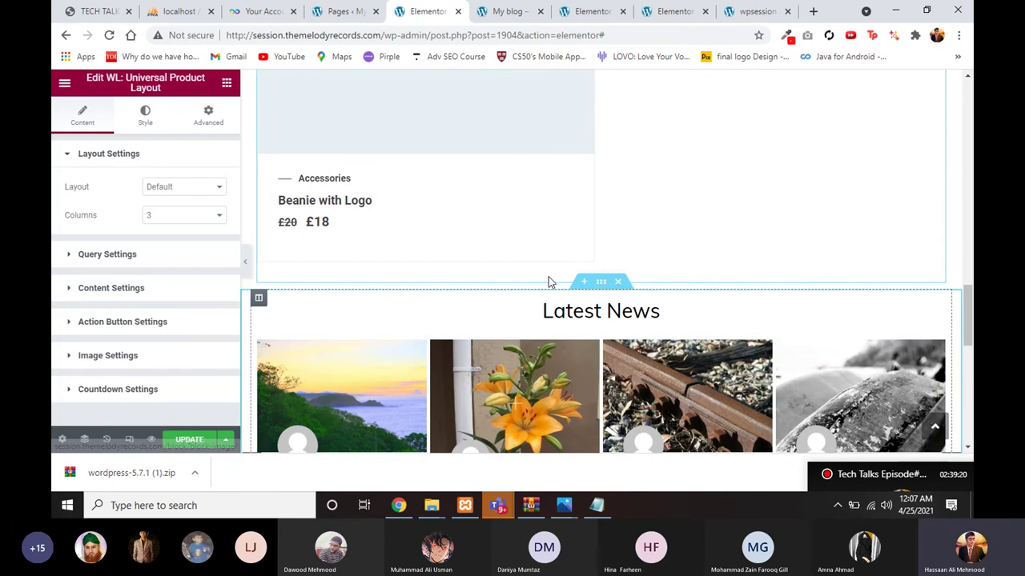
key("ctrl+z")
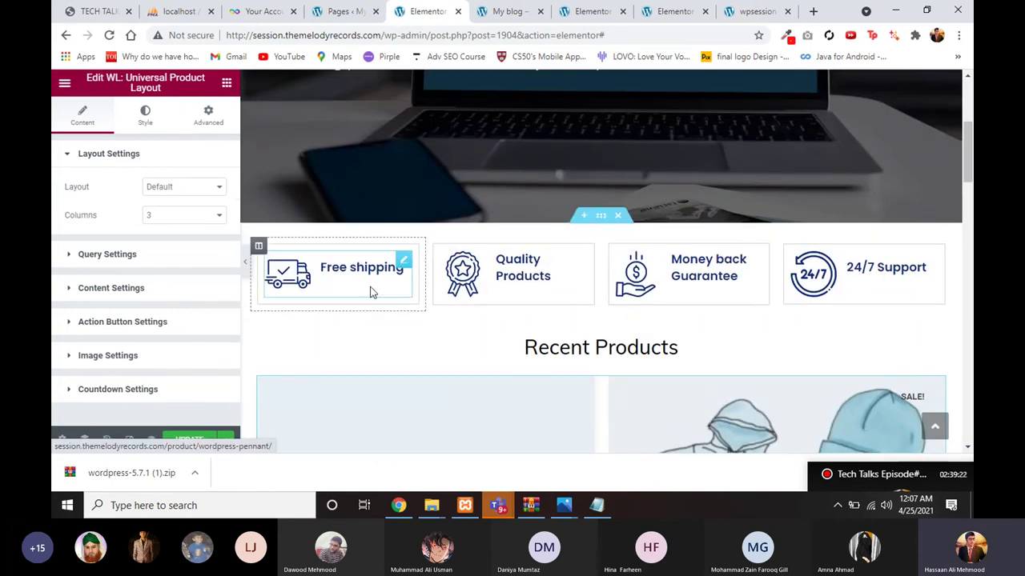
Step: Keep the Default layout and set the product grid's Columns to 4
left_click(181, 187)
left_click(179, 192)
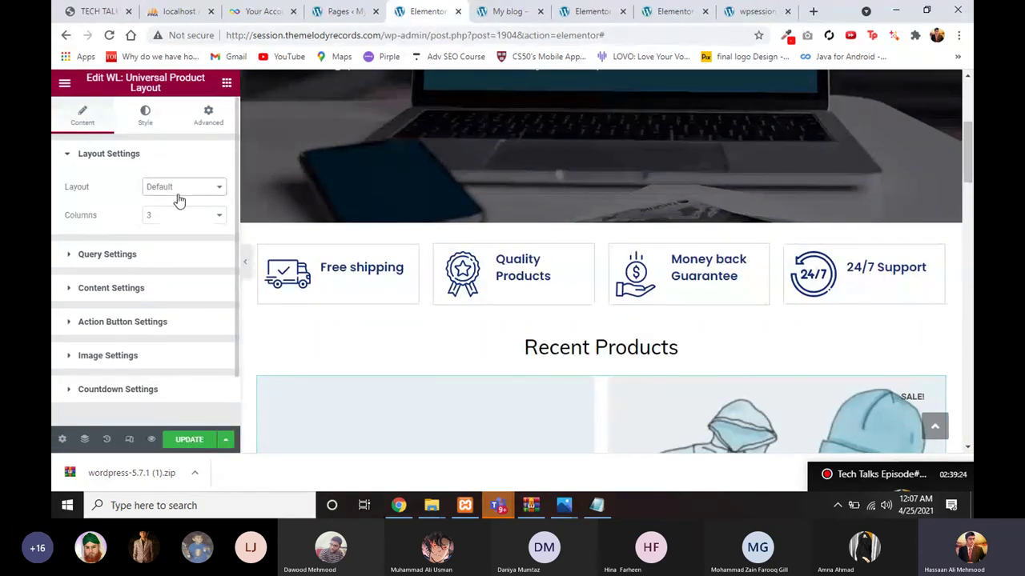
left_click(176, 214)
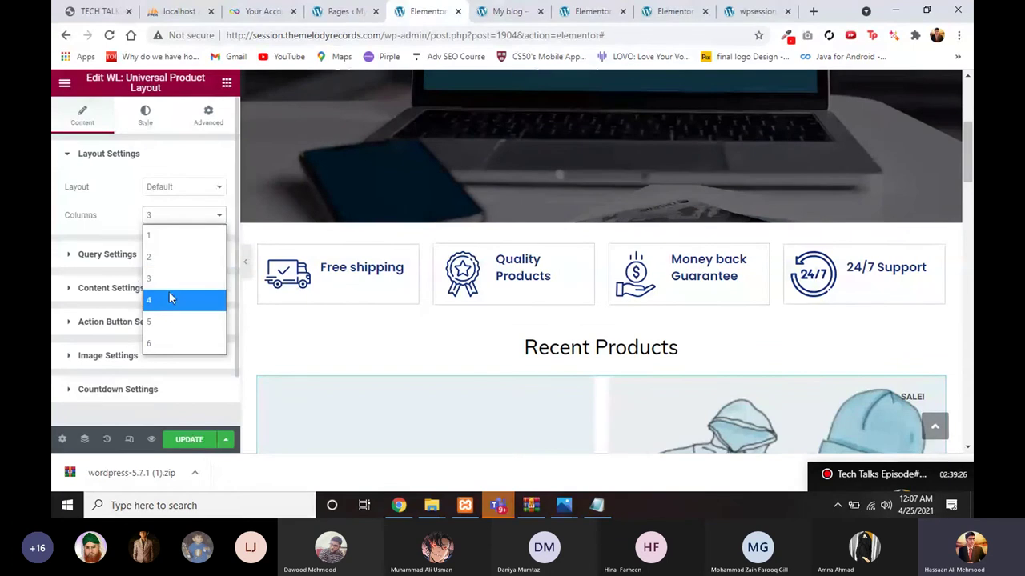
left_click(169, 295)
scroll(341, 310, "down", 4)
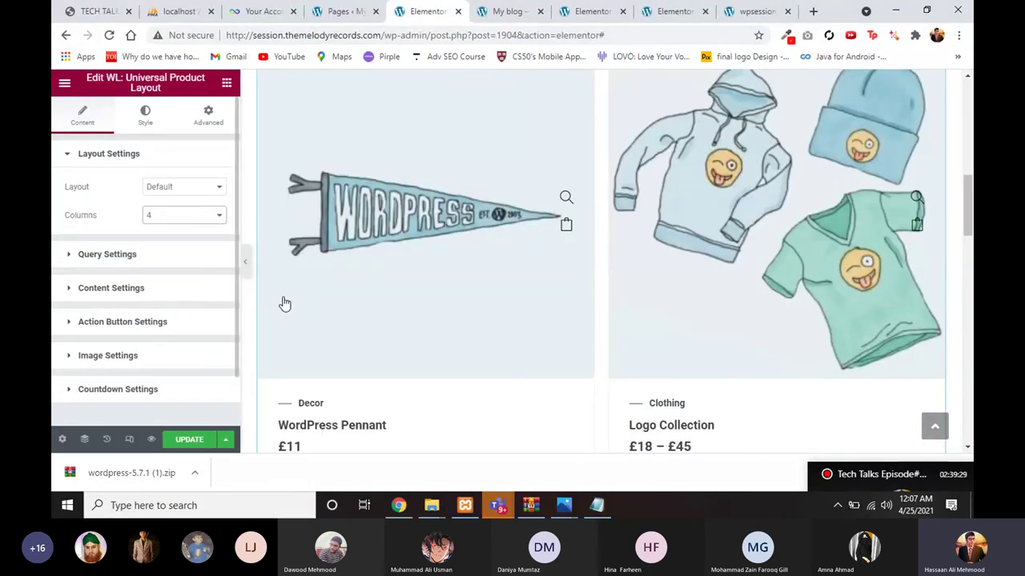
scroll(285, 304, "up", 2)
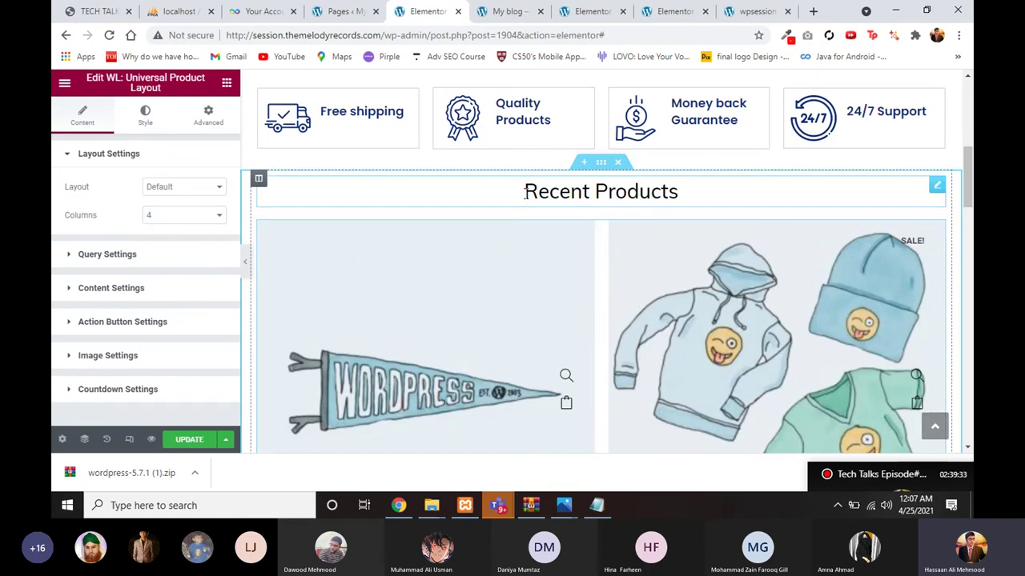
Step: Reselect the product grid and keep its query showing Recent Products
left_click(525, 192)
left_click(479, 251)
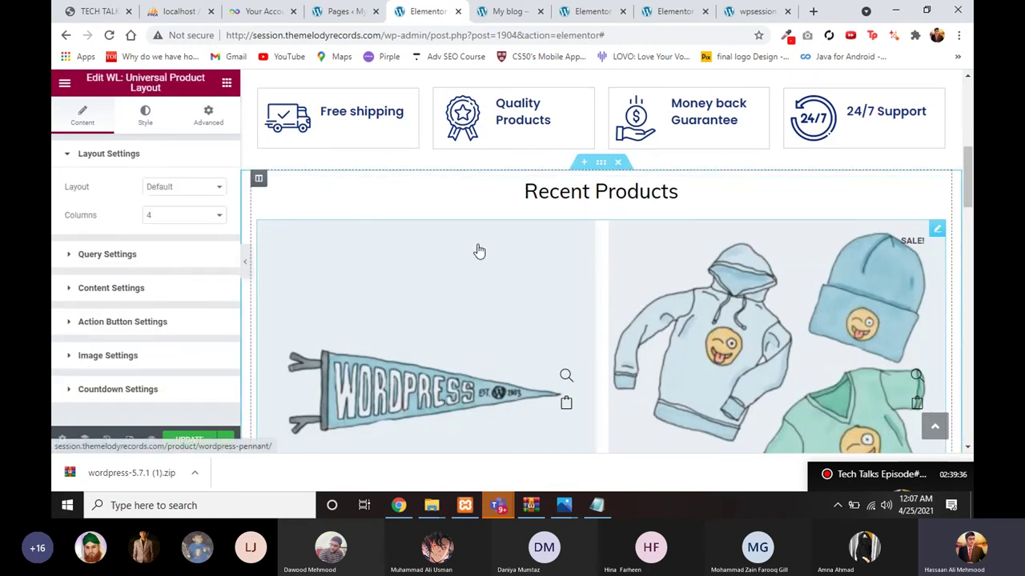
scroll(104, 297, "down", 1)
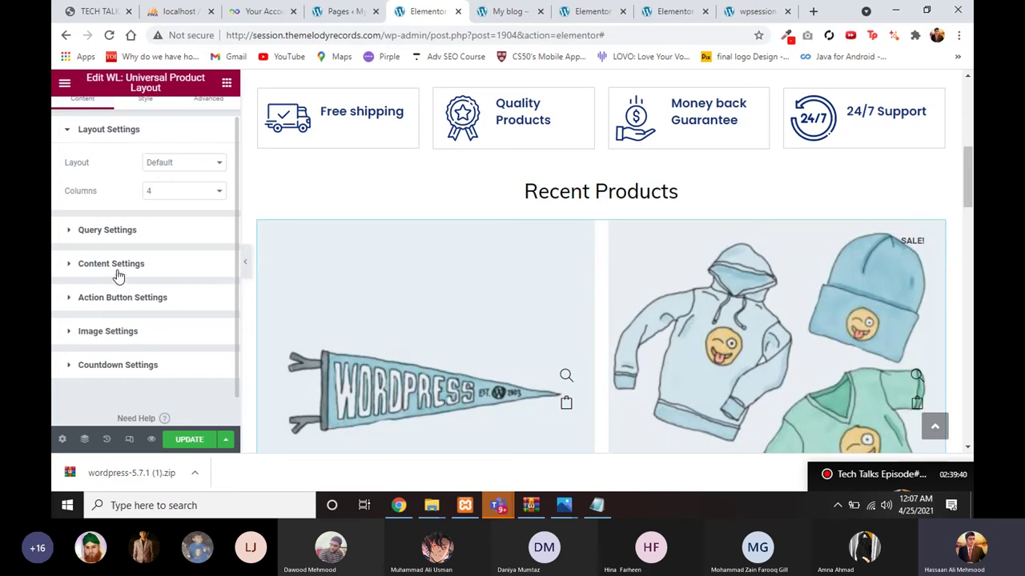
left_click(117, 265)
scroll(137, 321, "down", 3)
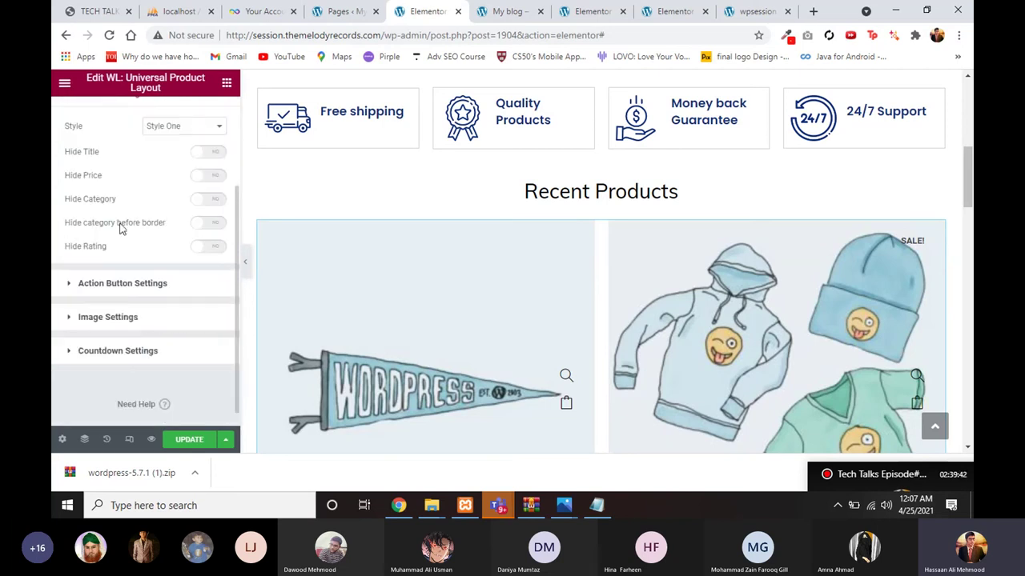
scroll(120, 228, "up", 3)
left_click(120, 189)
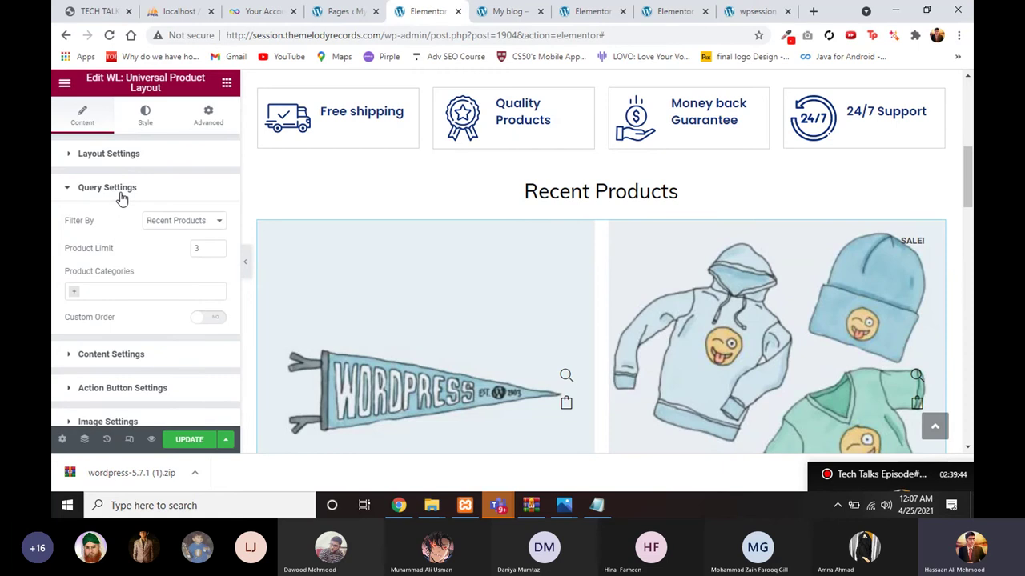
left_click(159, 221)
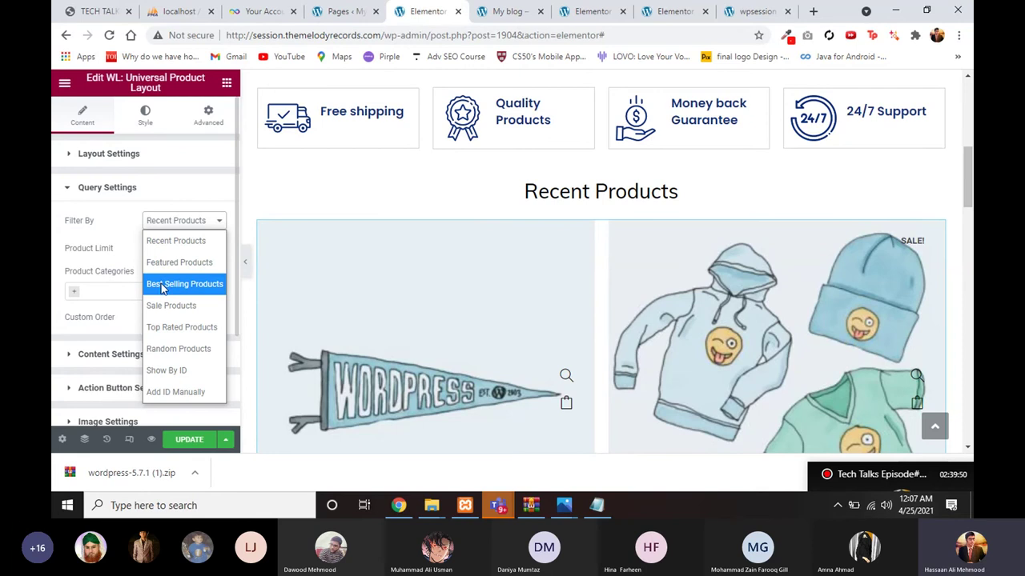
left_click(164, 240)
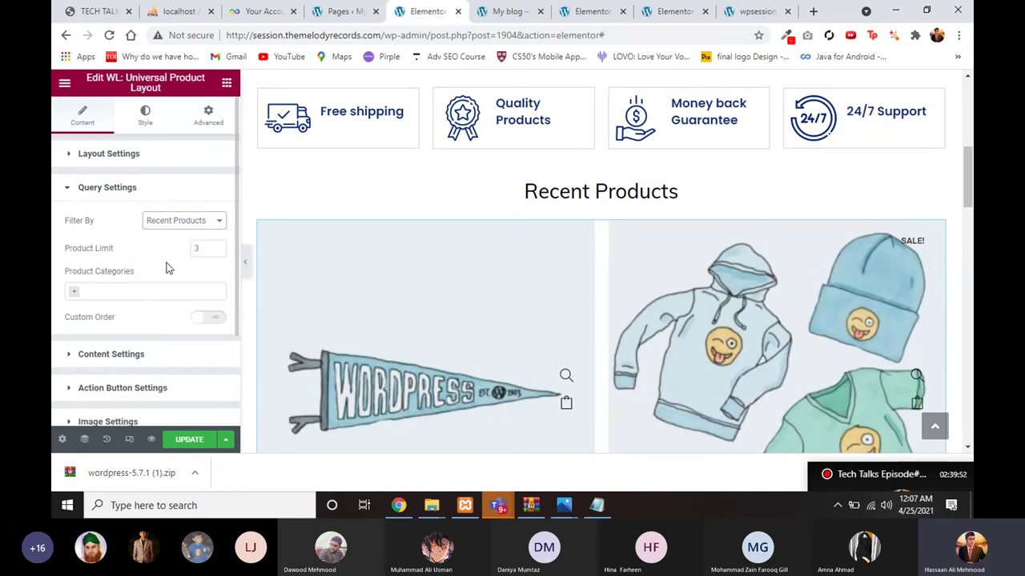
Step: Set the Product Limit to 4 and preview the page with the panel hidden
scroll(166, 256, "down", 1)
scroll(181, 188, "up", 1)
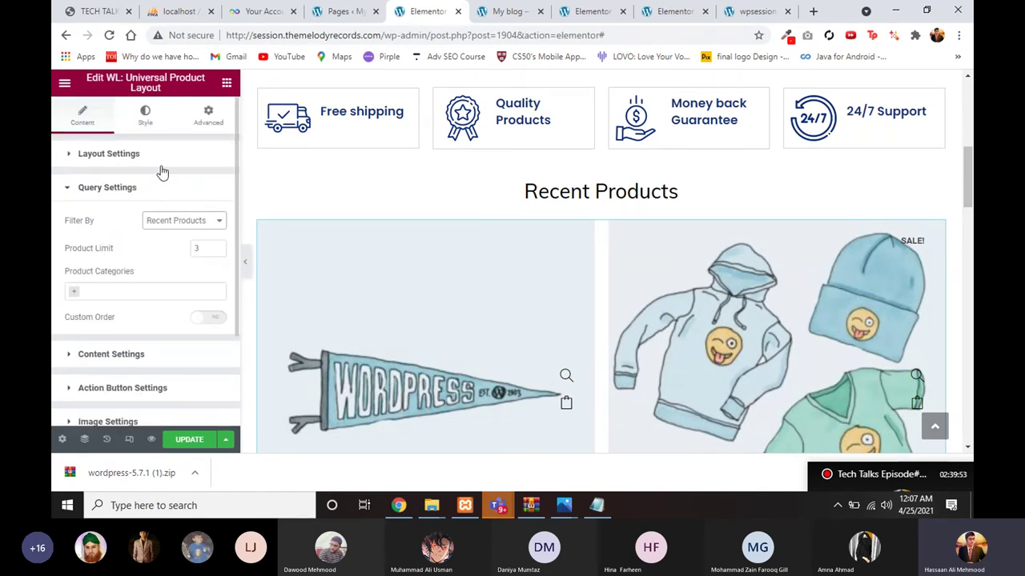
left_click(197, 248)
type("3")
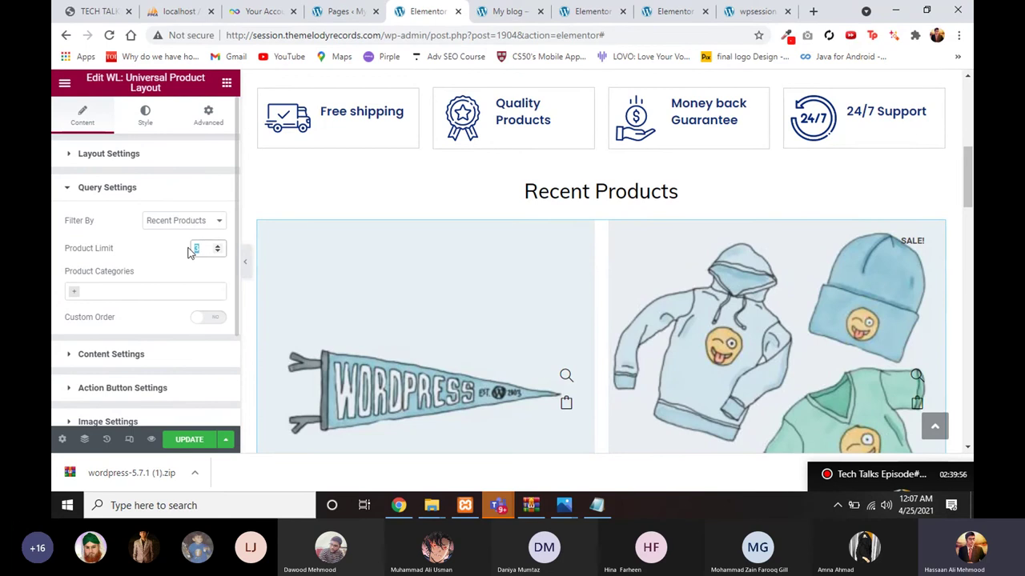
scroll(476, 285, "down", 3)
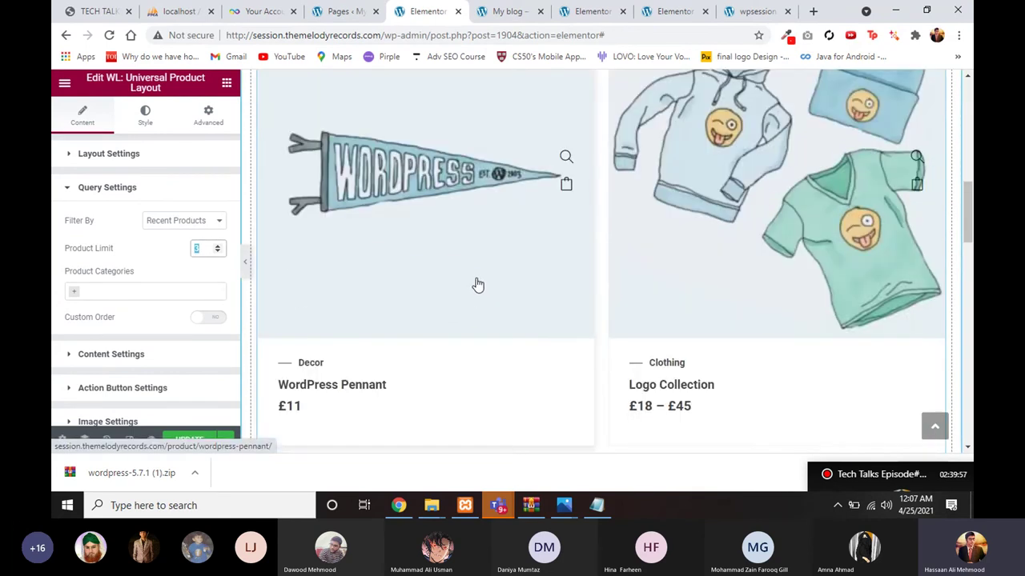
scroll(476, 285, "down", 1)
type("4")
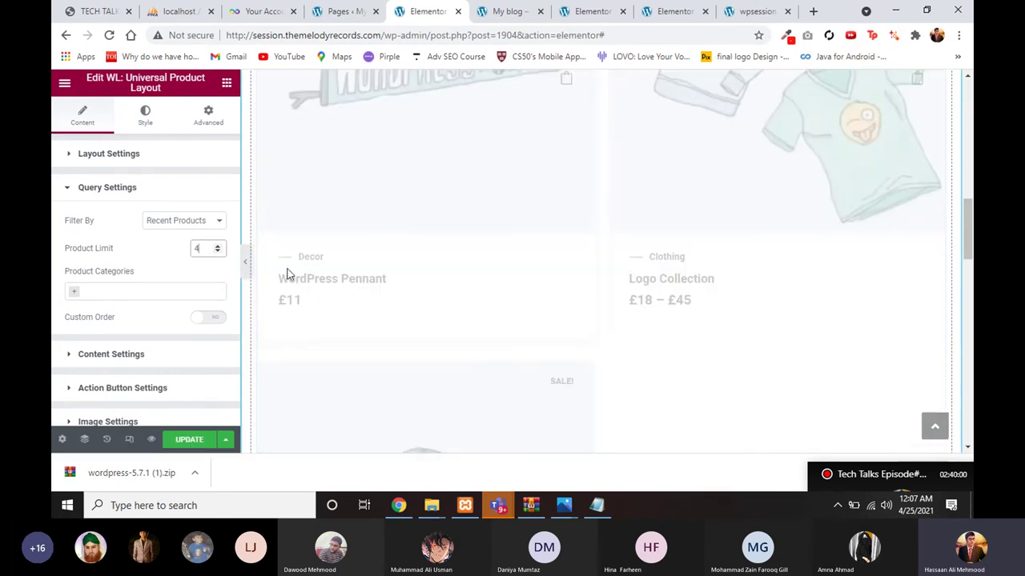
left_click(246, 262)
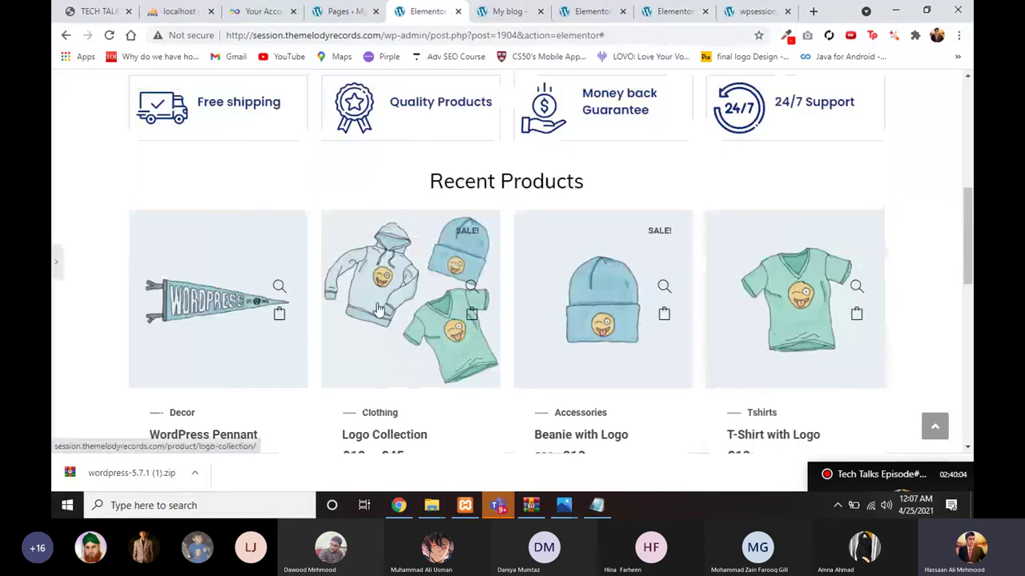
left_click(236, 264)
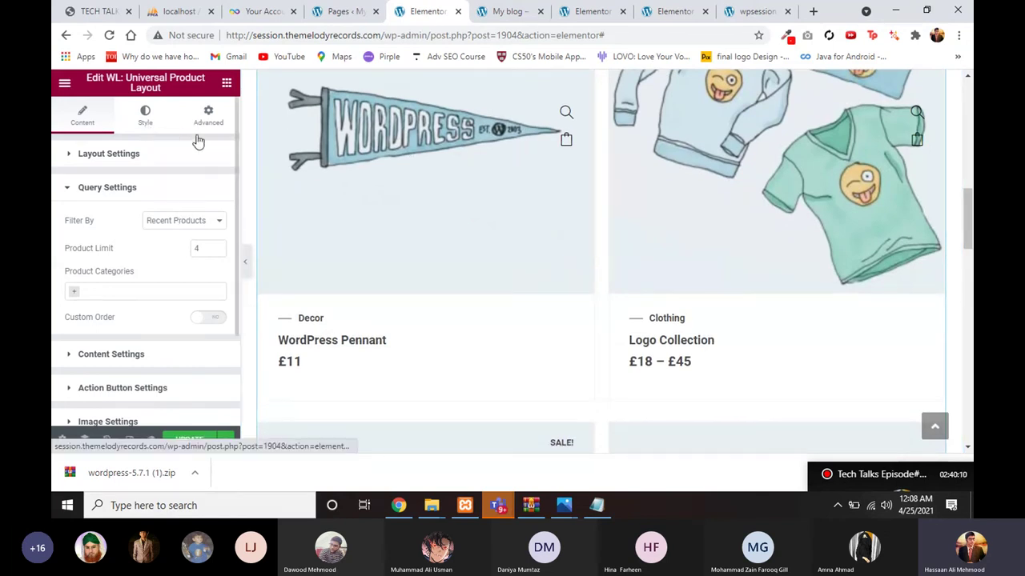
Step: Open the product grid's Style settings and adjust the Product Badge typography
left_click(145, 114)
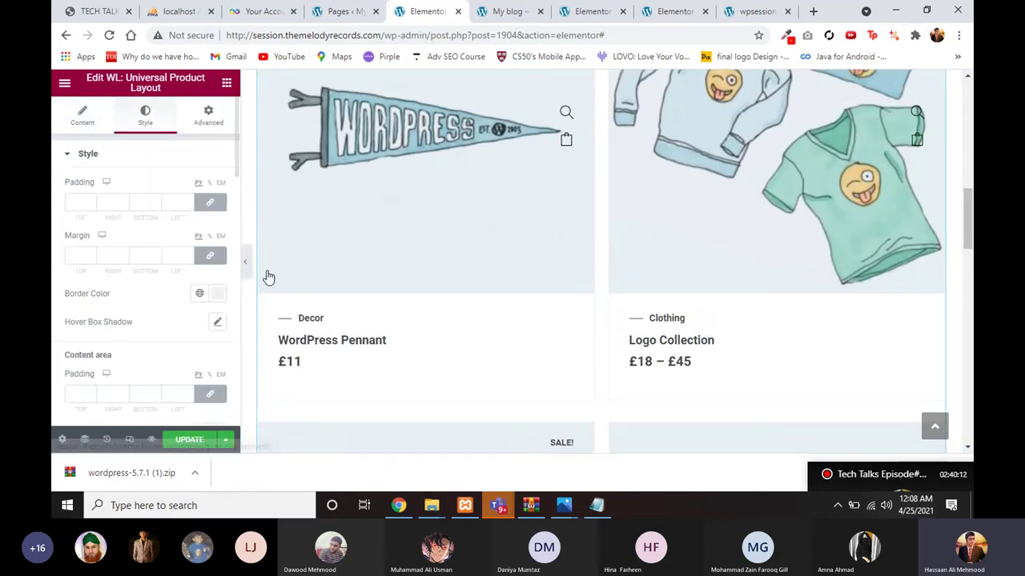
scroll(164, 343, "down", 3)
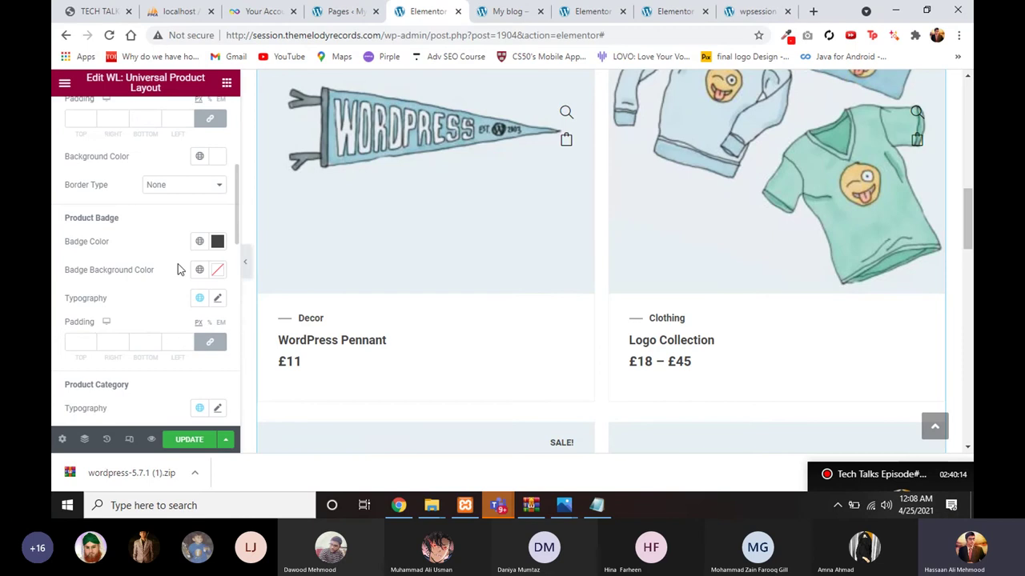
scroll(183, 339, "down", 3)
scroll(196, 259, "up", 2)
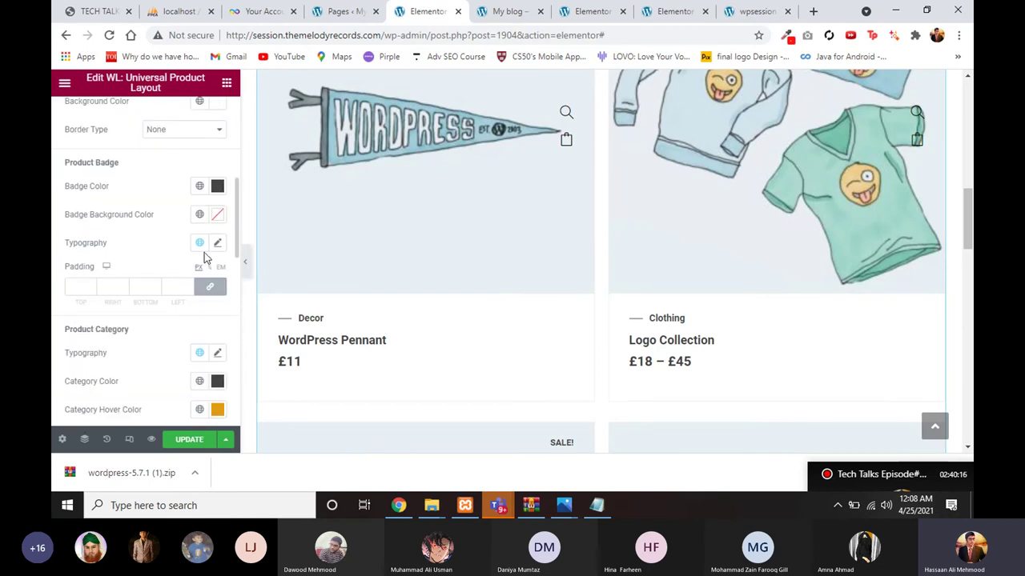
left_click(219, 243)
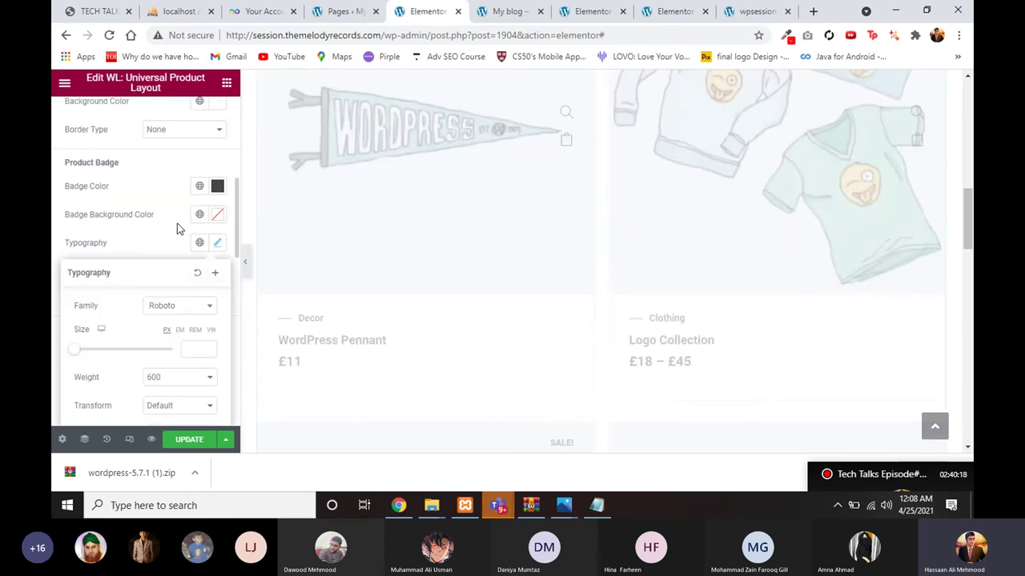
left_click_drag(177, 226, 265, 231)
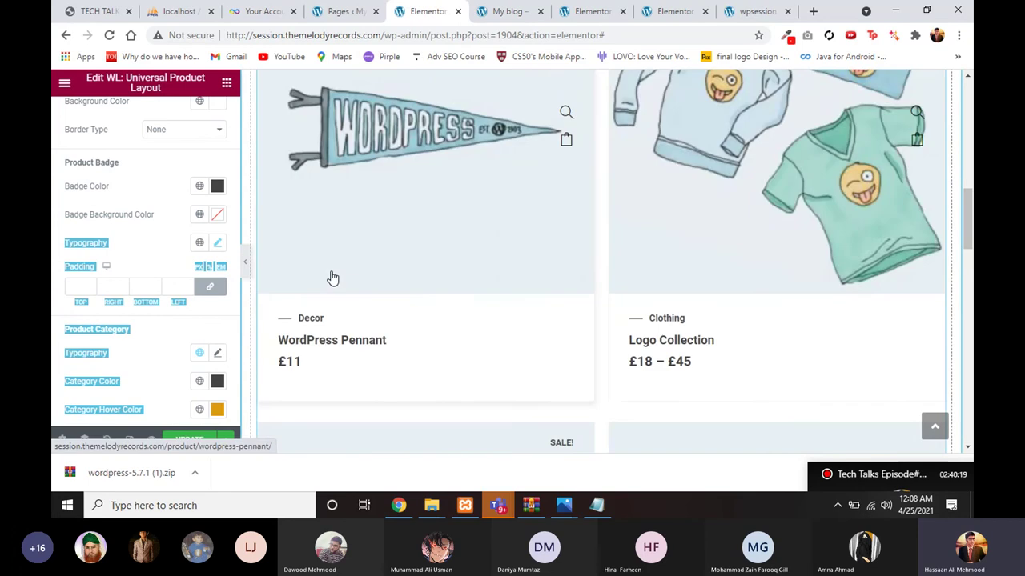
scroll(332, 278, "down", 10)
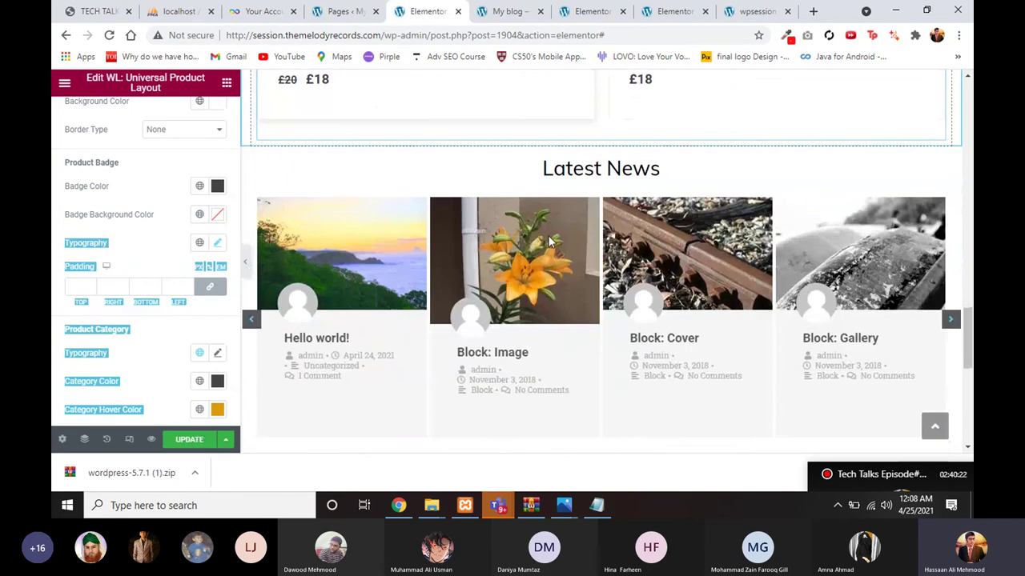
Step: Search widgets for 'posts' and drop a Premium Blog widget into the Latest News section
left_click(576, 173)
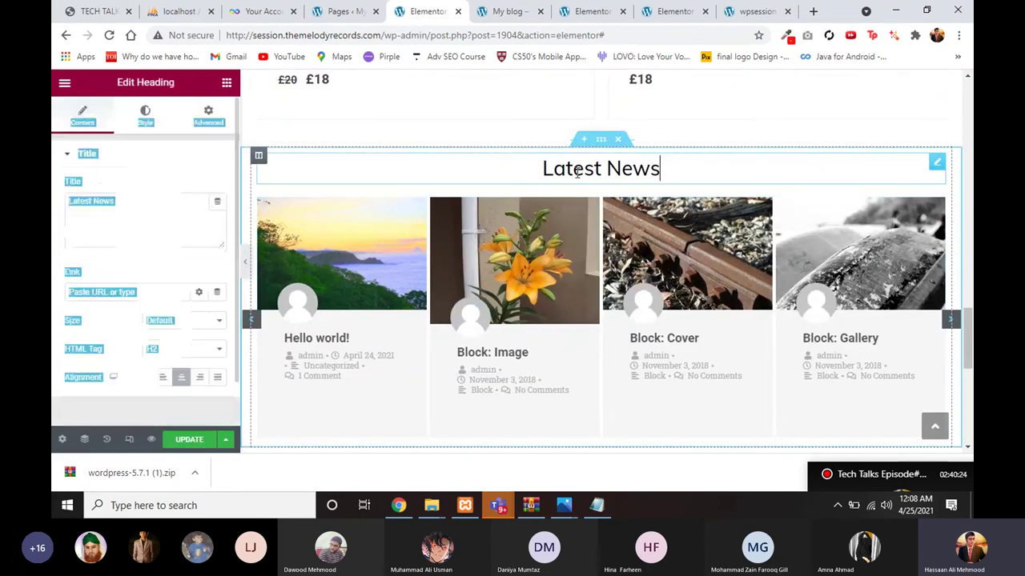
left_click(573, 171)
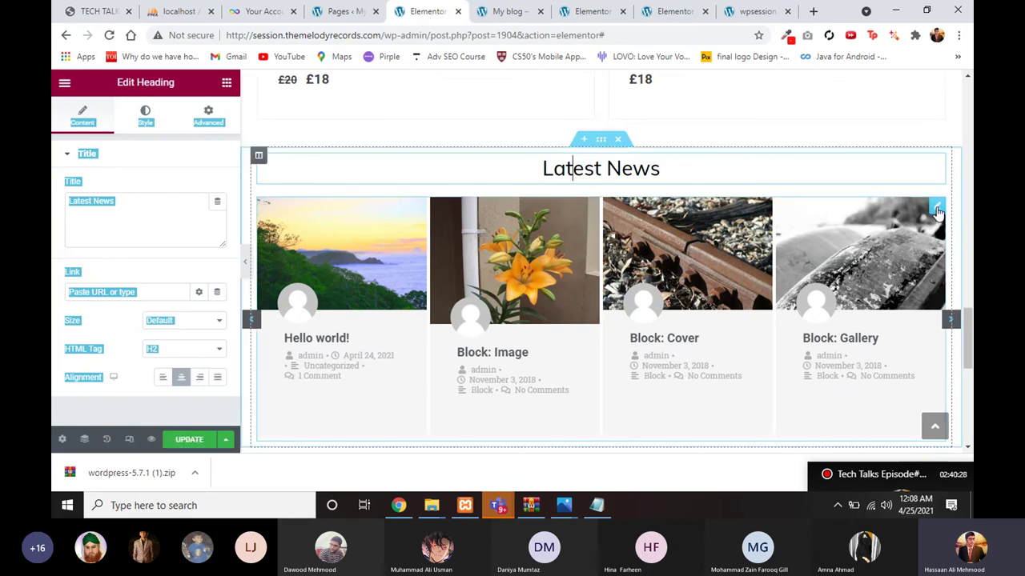
left_click(938, 209)
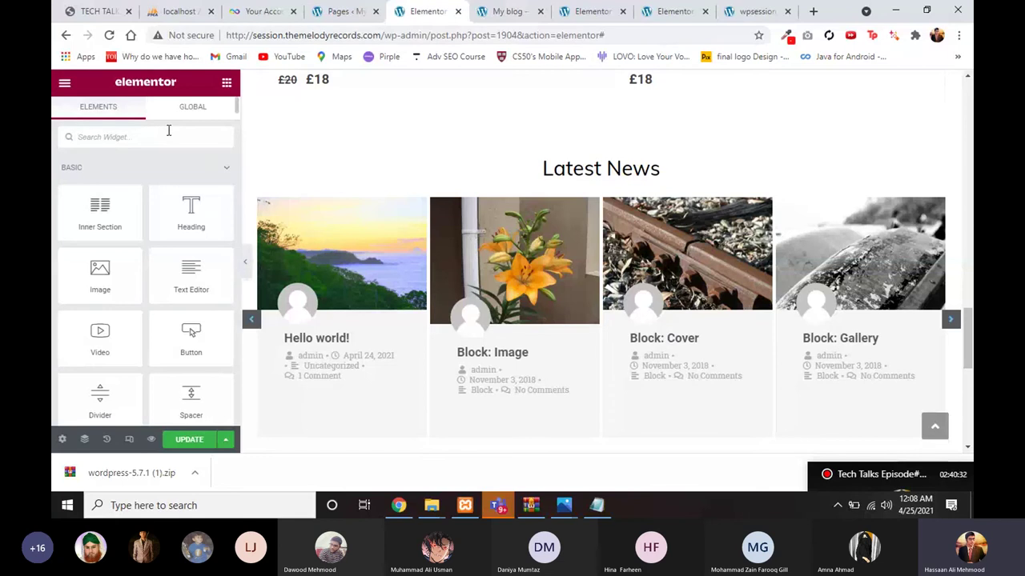
type("posts")
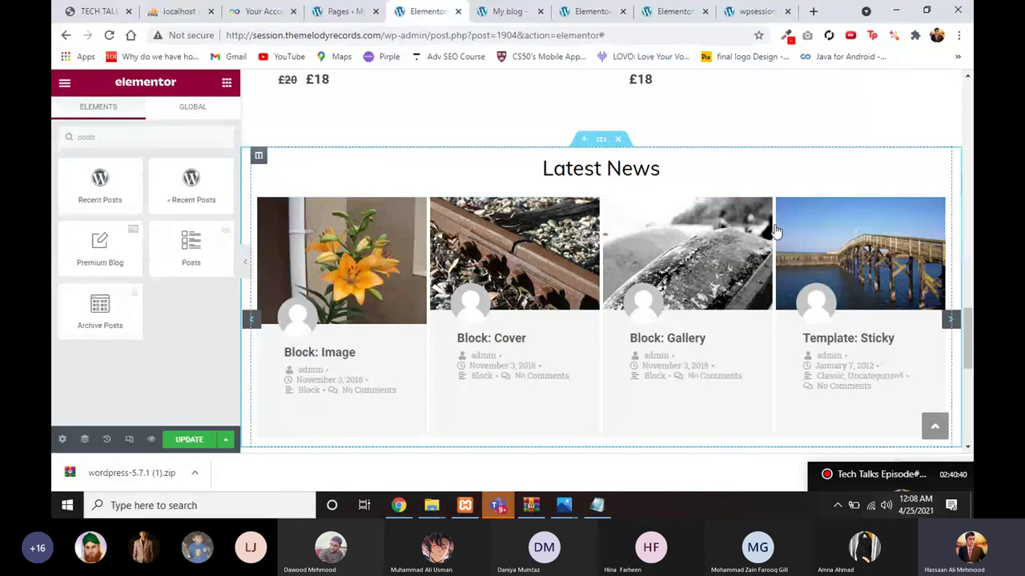
left_click_drag(78, 266, 411, 242)
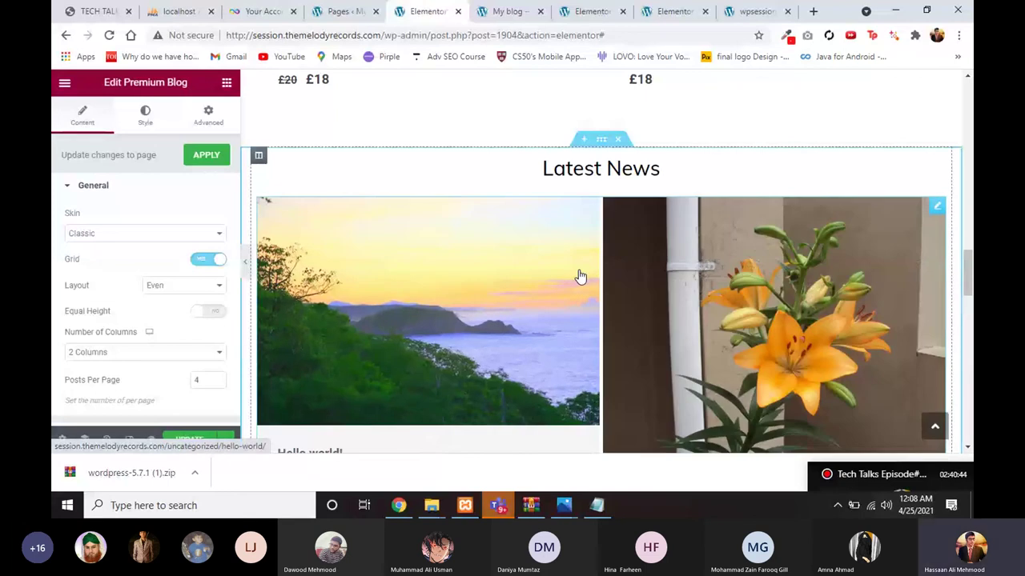
scroll(581, 276, "down", 5)
Step: Delete the old posts carousel widget from Latest News
right_click(513, 444)
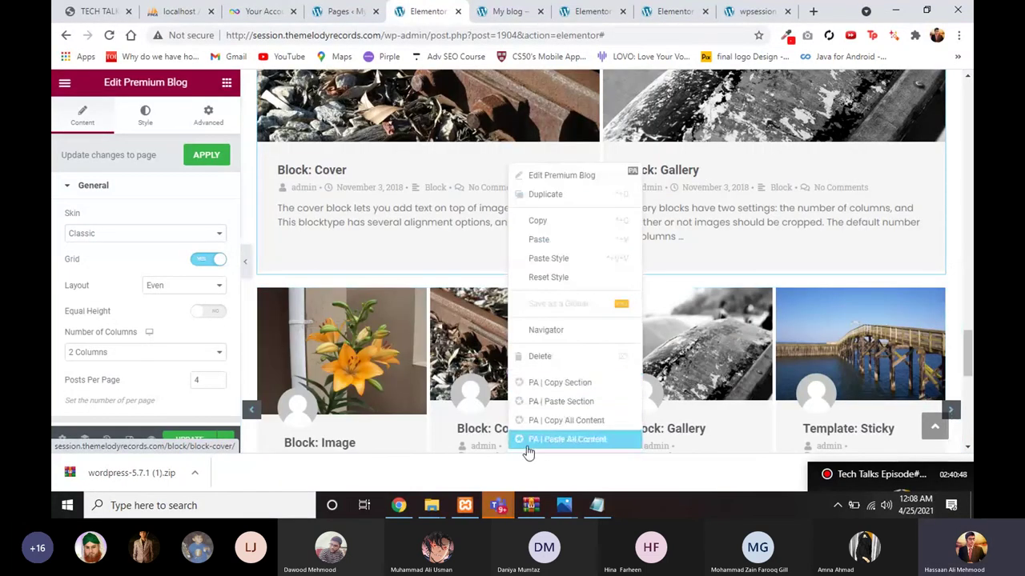
left_click(544, 357)
scroll(481, 299, "up", 3)
scroll(482, 300, "up", 5)
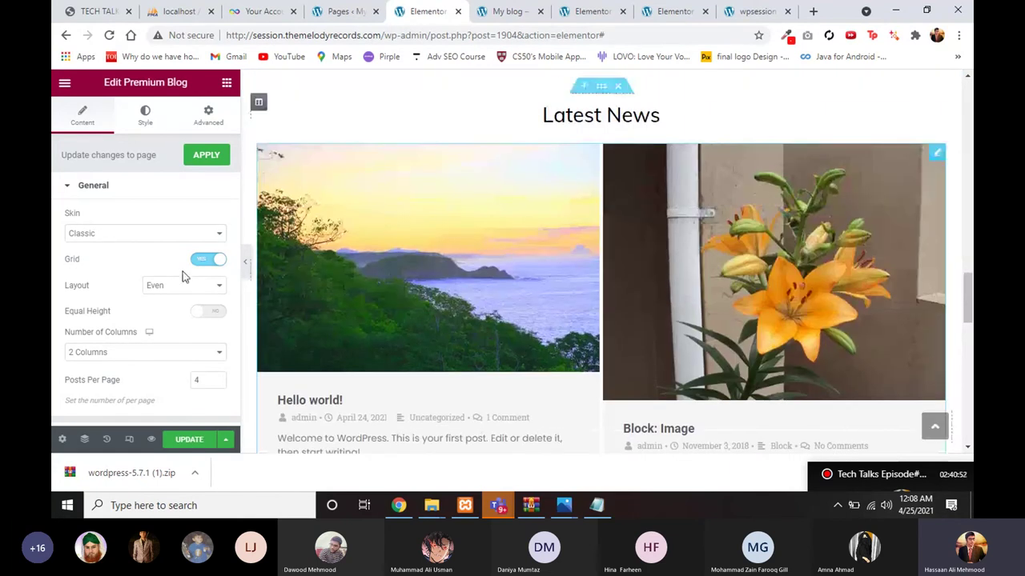
scroll(143, 267, "down", 1)
scroll(142, 268, "up", 1)
Step: Set the Premium Blog skin to Cards with 4 columns
left_click(137, 234)
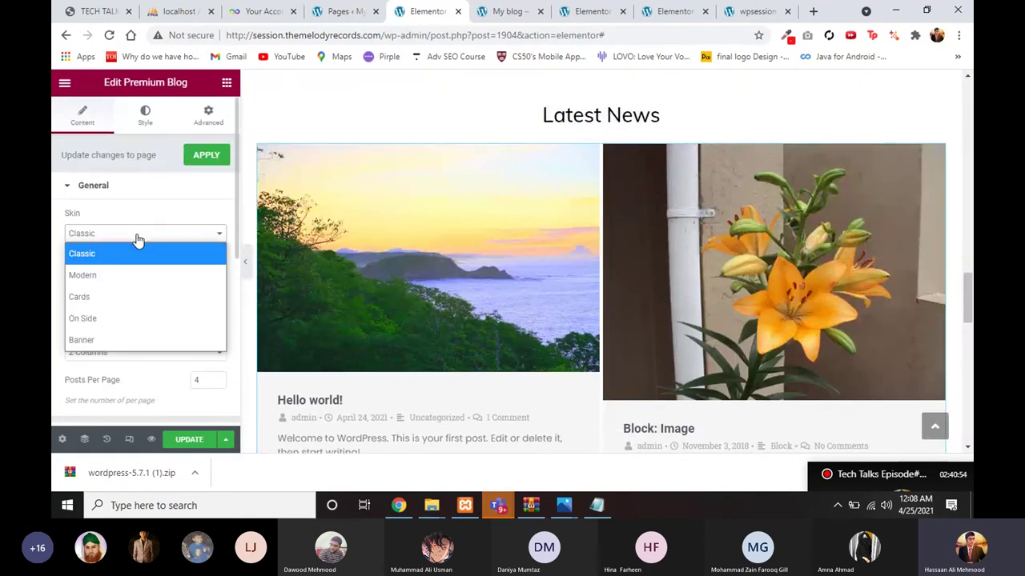
left_click(132, 297)
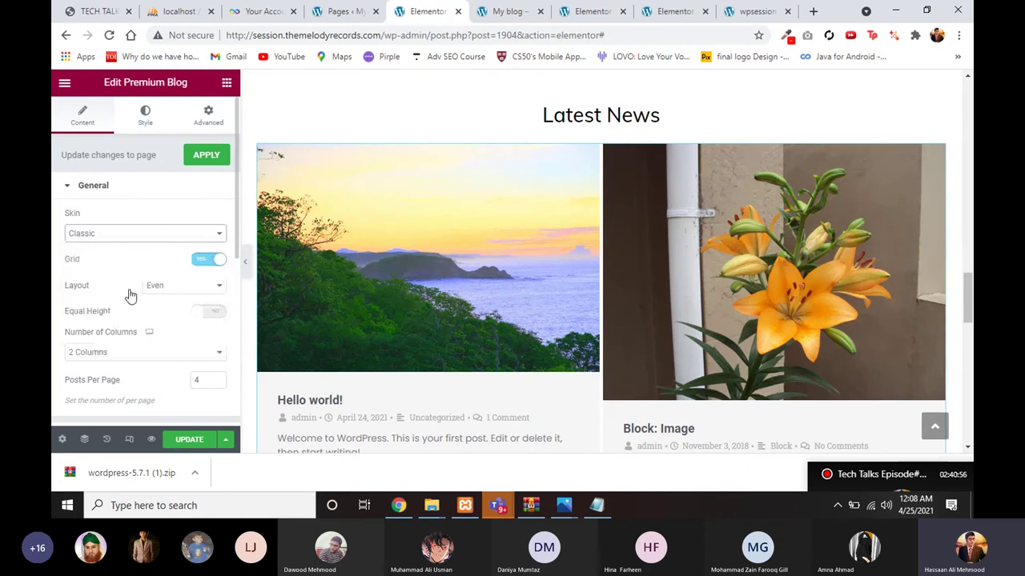
scroll(126, 301, "down", 2)
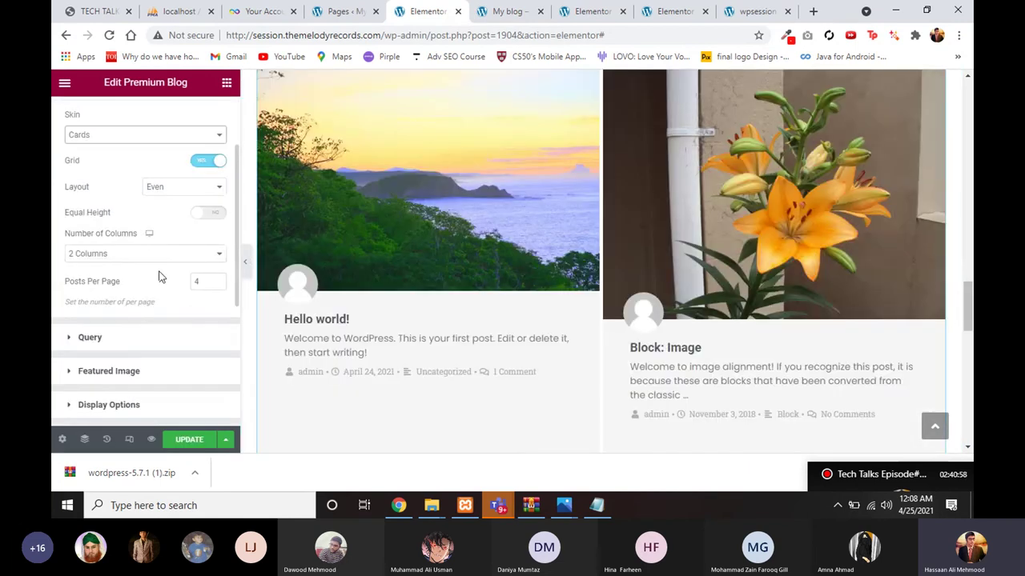
left_click(145, 253)
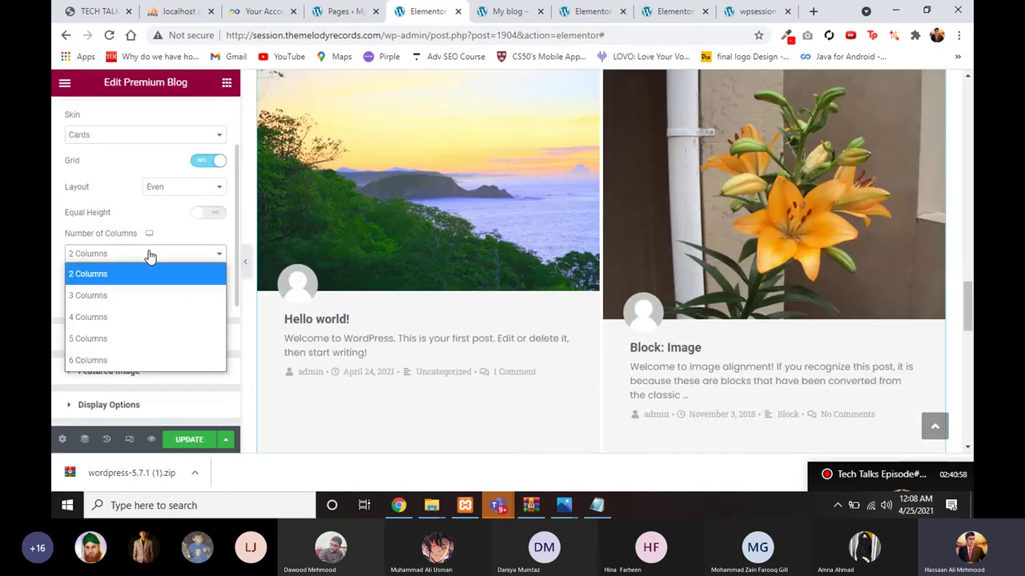
left_click(143, 317)
scroll(128, 304, "down", 3)
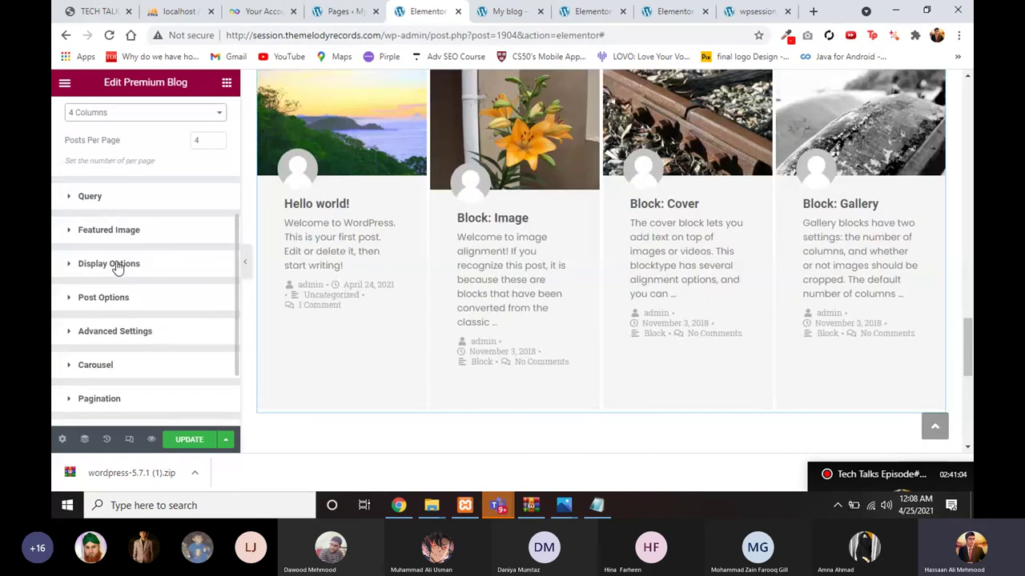
Step: Turn off Show Post Content under Post Options to hide the excerpts
left_click(119, 264)
scroll(142, 294, "down", 5)
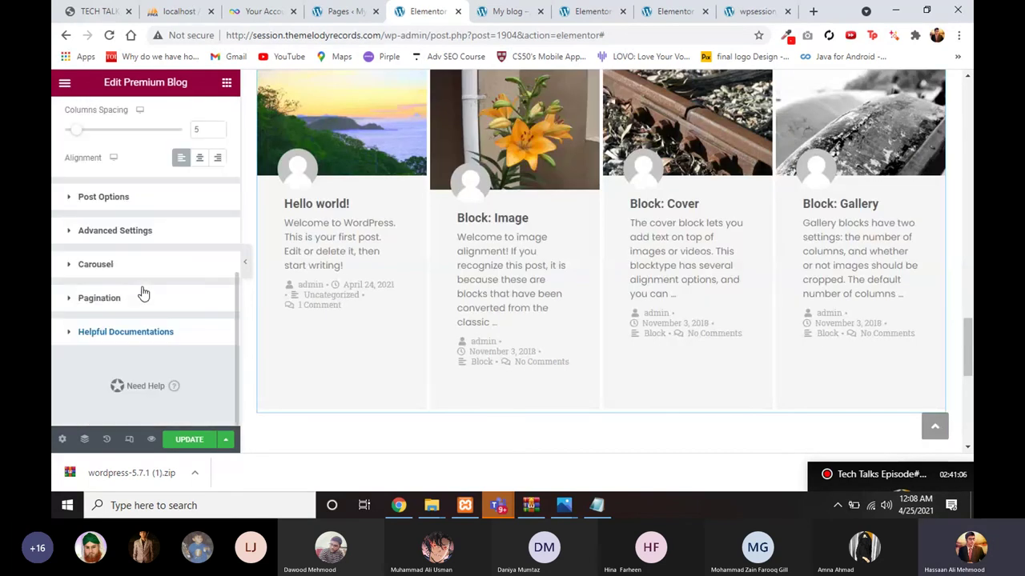
left_click(116, 202)
scroll(189, 342, "down", 4)
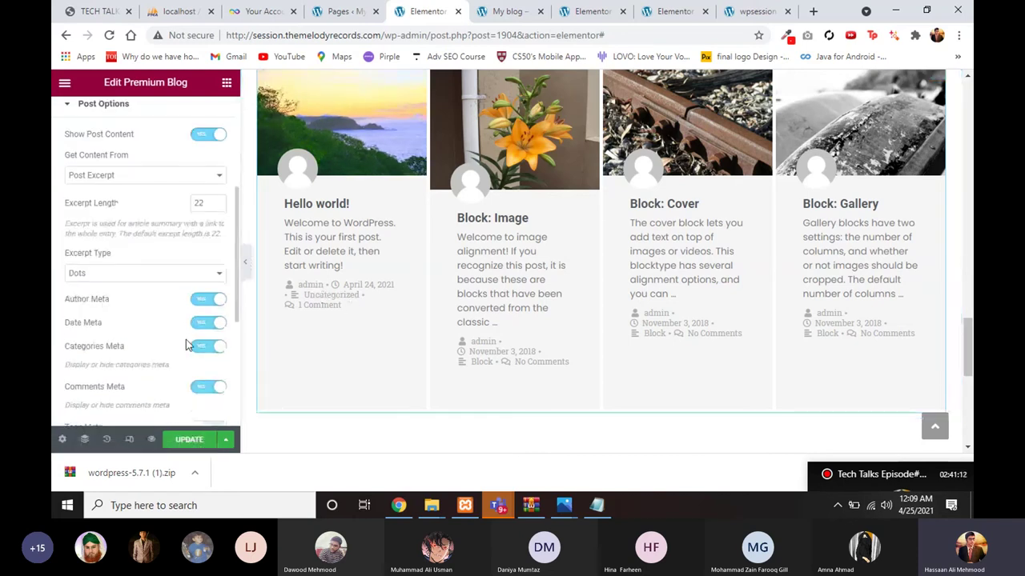
scroll(188, 345, "down", 2)
scroll(185, 344, "up", 3)
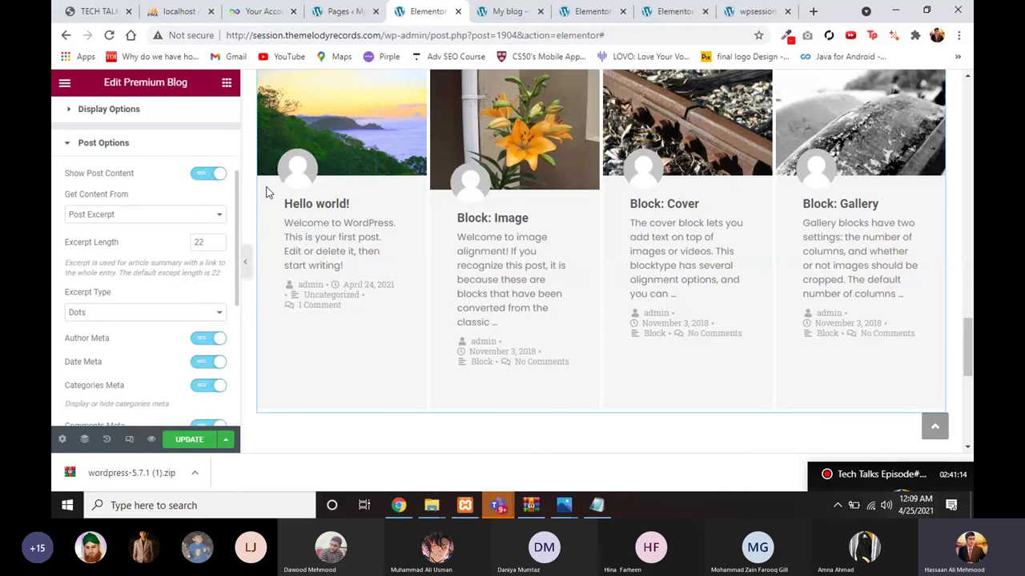
left_click(210, 174)
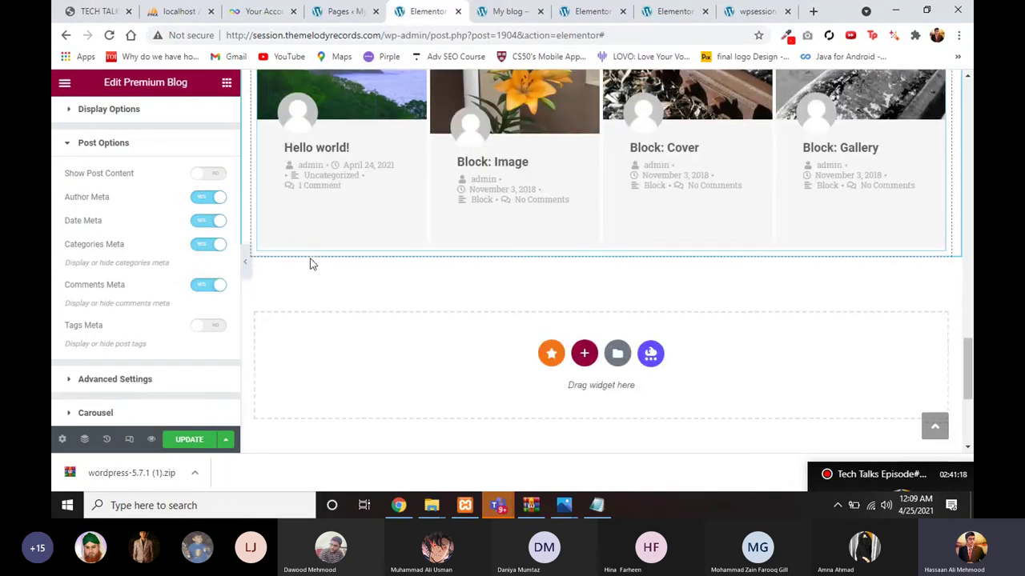
Step: Scroll back to the top and open the hero section's Style settings
scroll(352, 249, "up", 3)
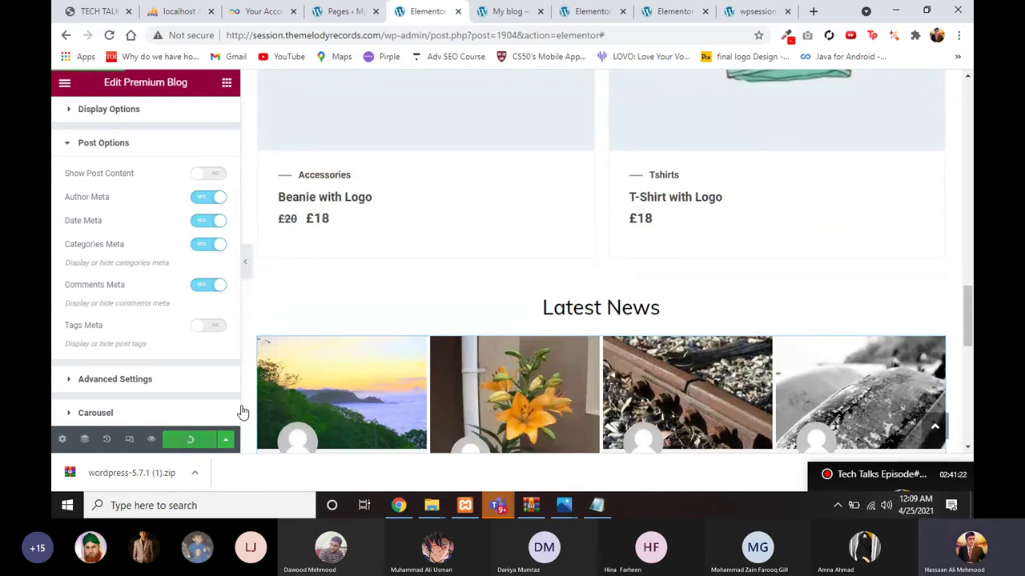
scroll(332, 355, "up", 1)
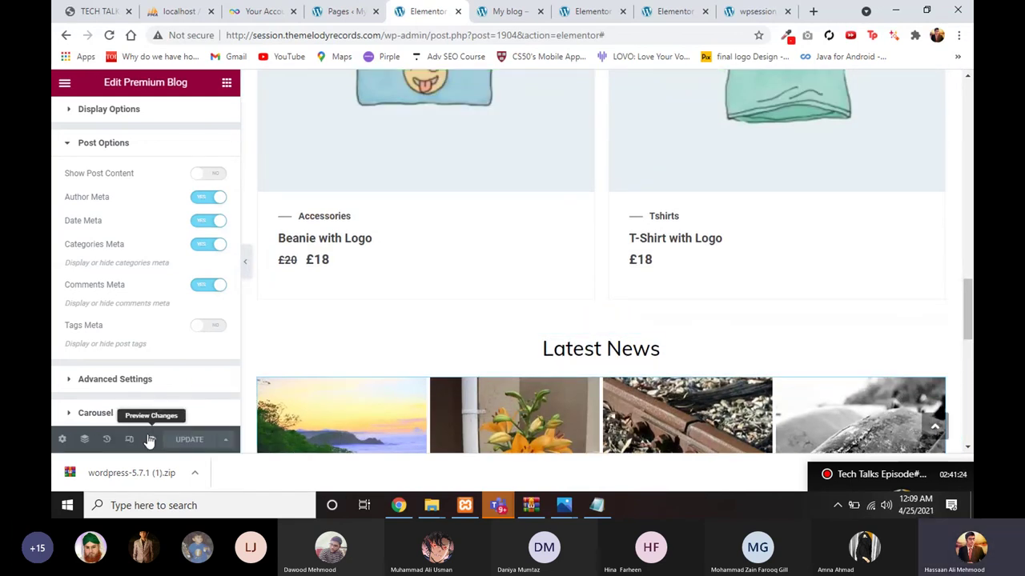
scroll(268, 369, "up", 3)
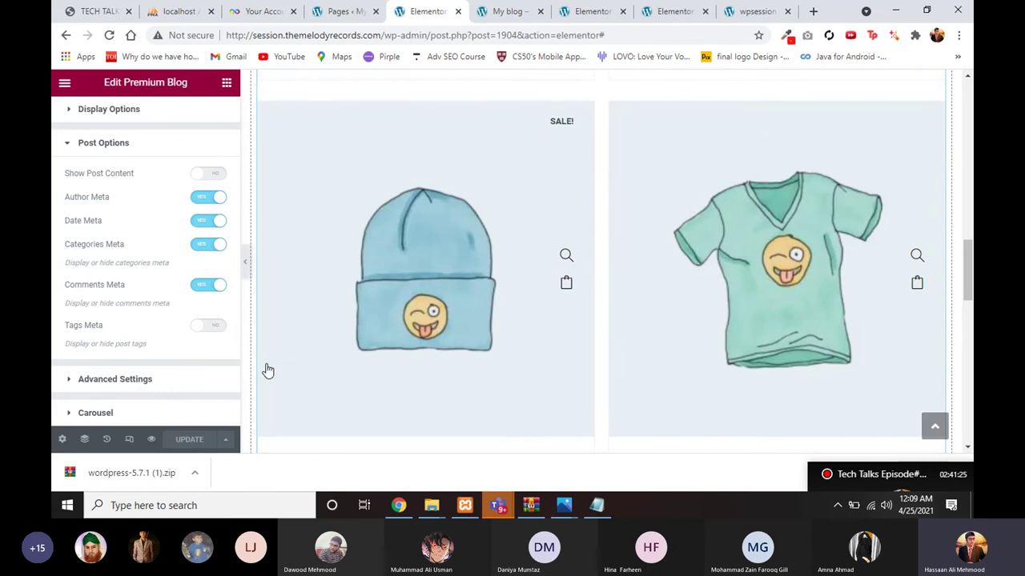
scroll(269, 367, "down", 1)
scroll(345, 316, "up", 1)
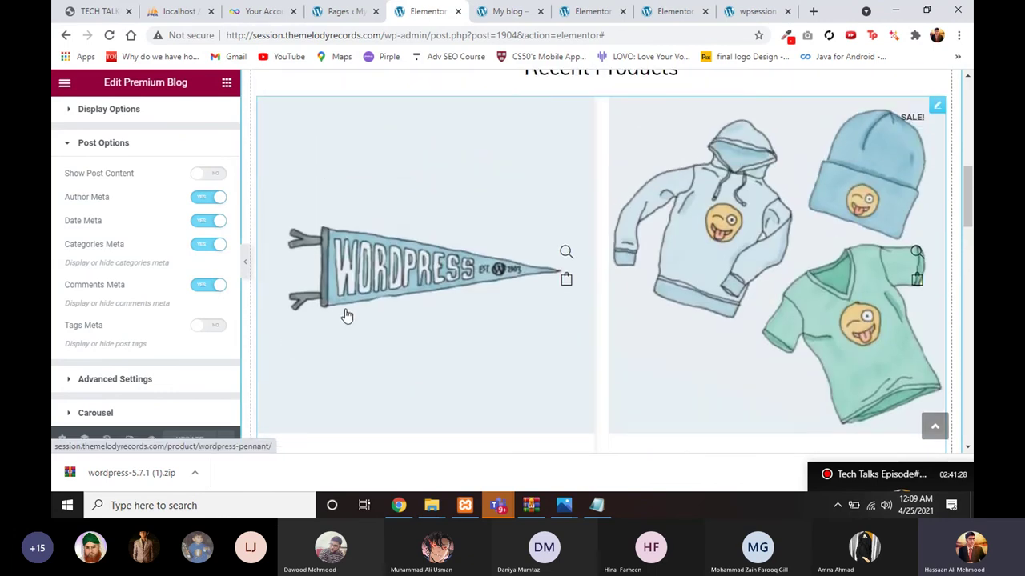
scroll(348, 315, "up", 2)
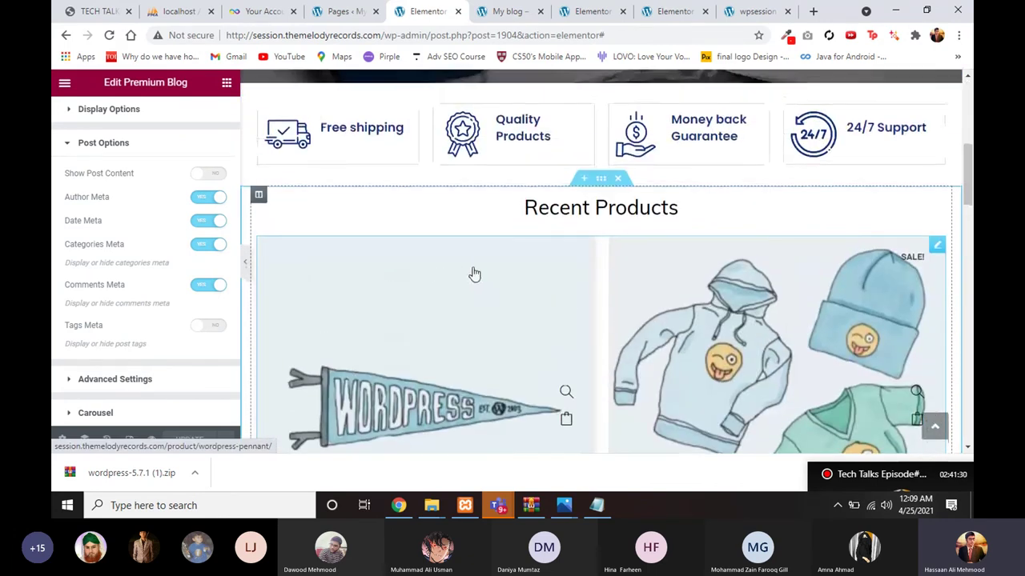
scroll(601, 254, "up", 6)
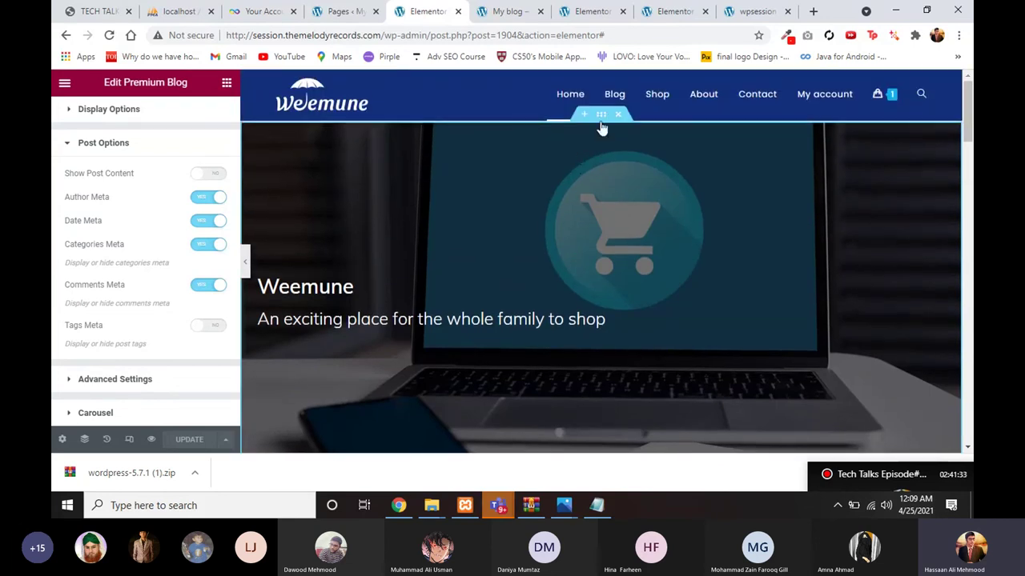
left_click(600, 114)
left_click(149, 137)
Step: Review the hero's black background overlay set at 0.56 opacity
scroll(153, 211, "down", 3)
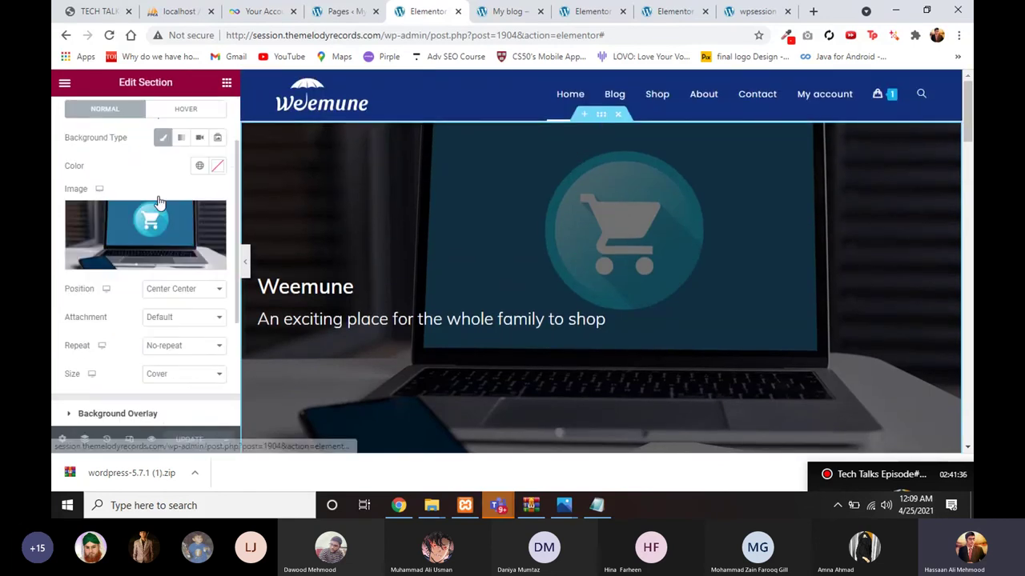
scroll(182, 280, "up", 3)
scroll(181, 278, "down", 3)
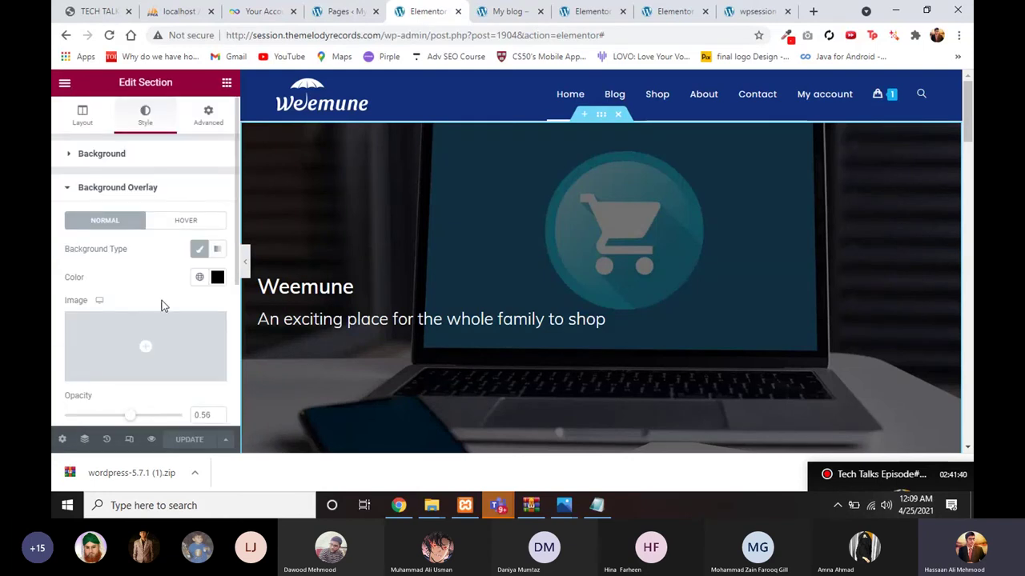
scroll(161, 304, "down", 2)
scroll(389, 343, "down", 5)
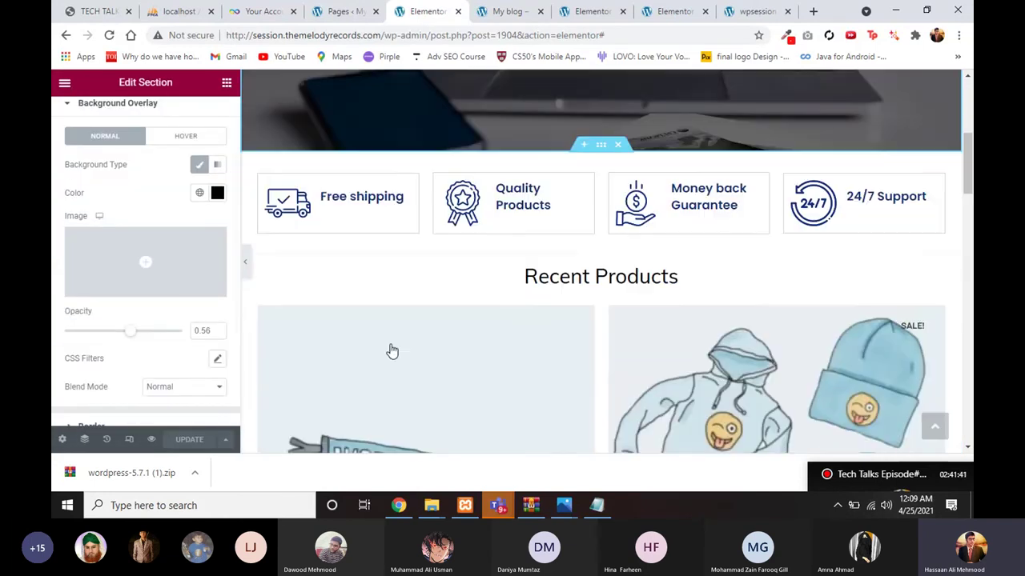
scroll(393, 351, "down", 4)
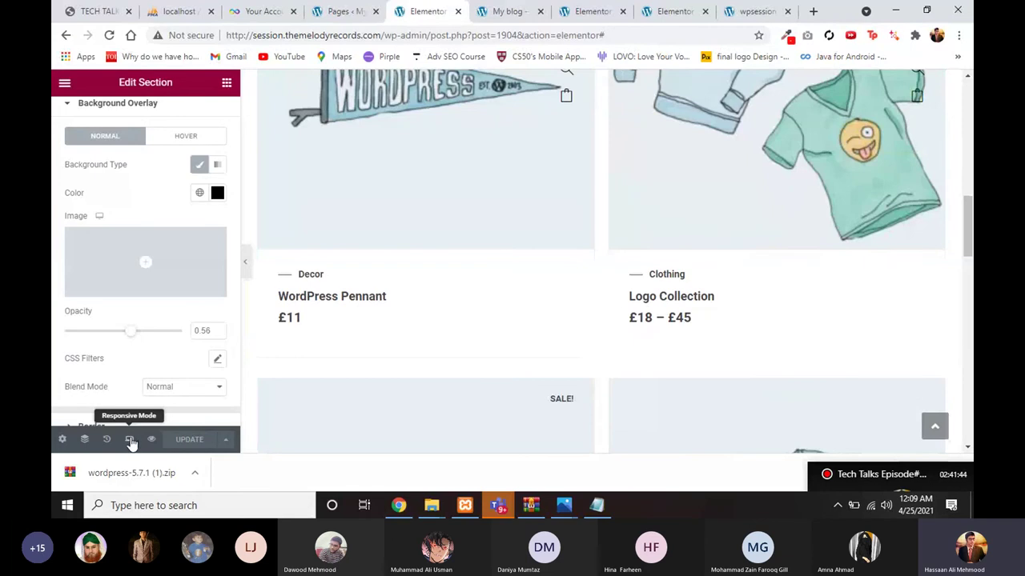
Step: In mobile responsive view, align the Weemune heading and its tagline to center
left_click(131, 442)
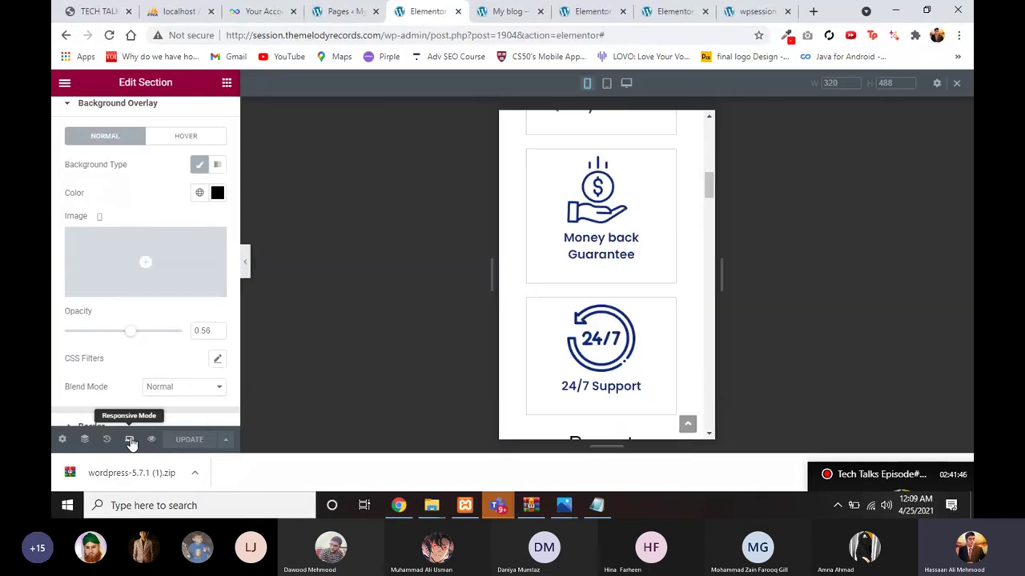
scroll(625, 317, "down", 2)
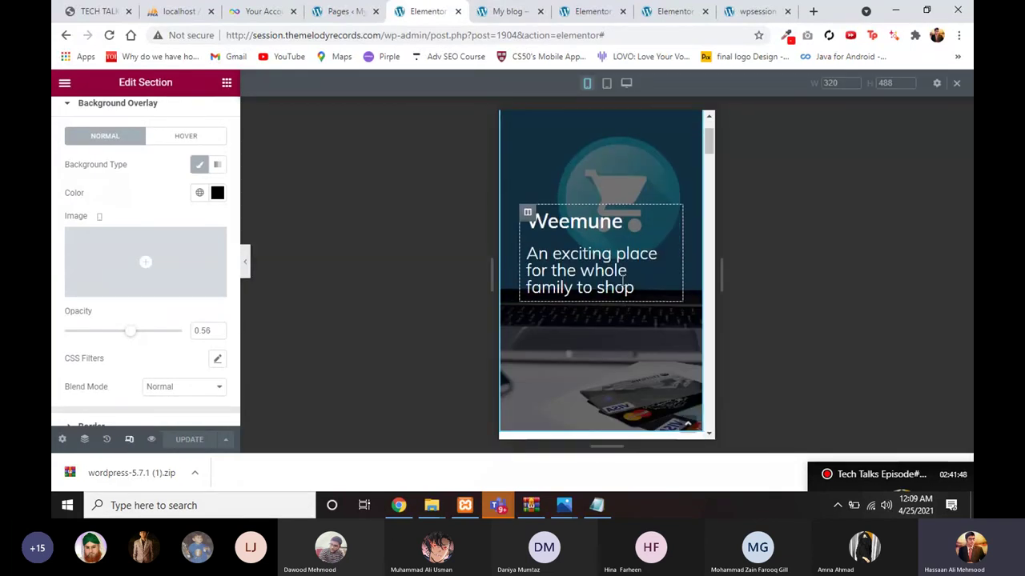
scroll(619, 268, "down", 10)
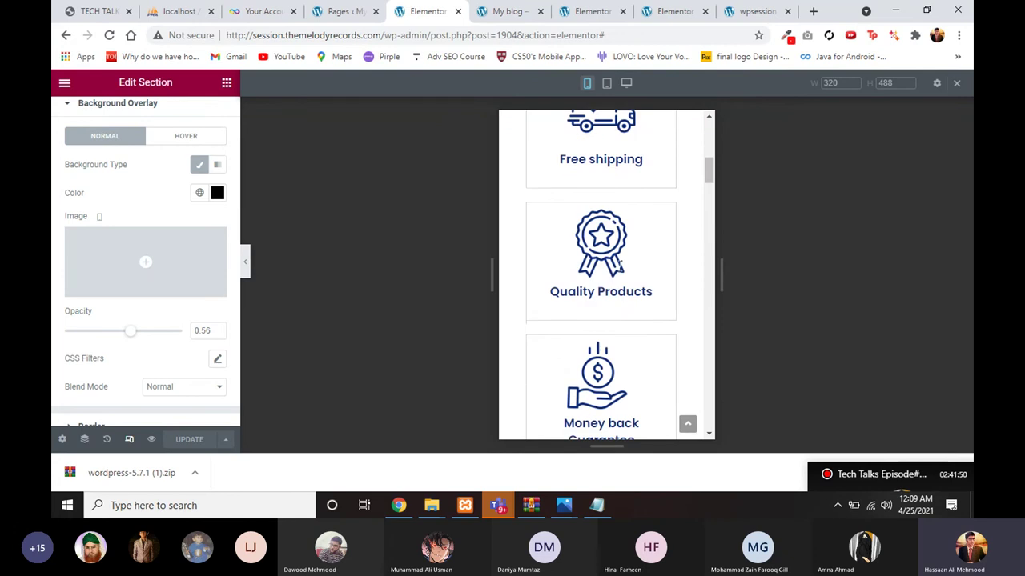
scroll(582, 356, "down", 12)
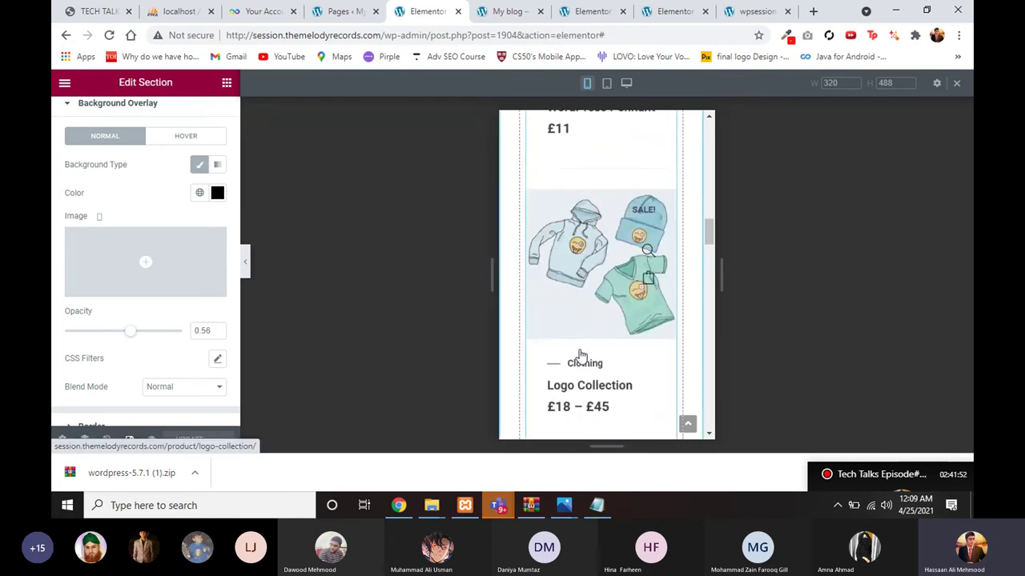
scroll(582, 356, "down", 9)
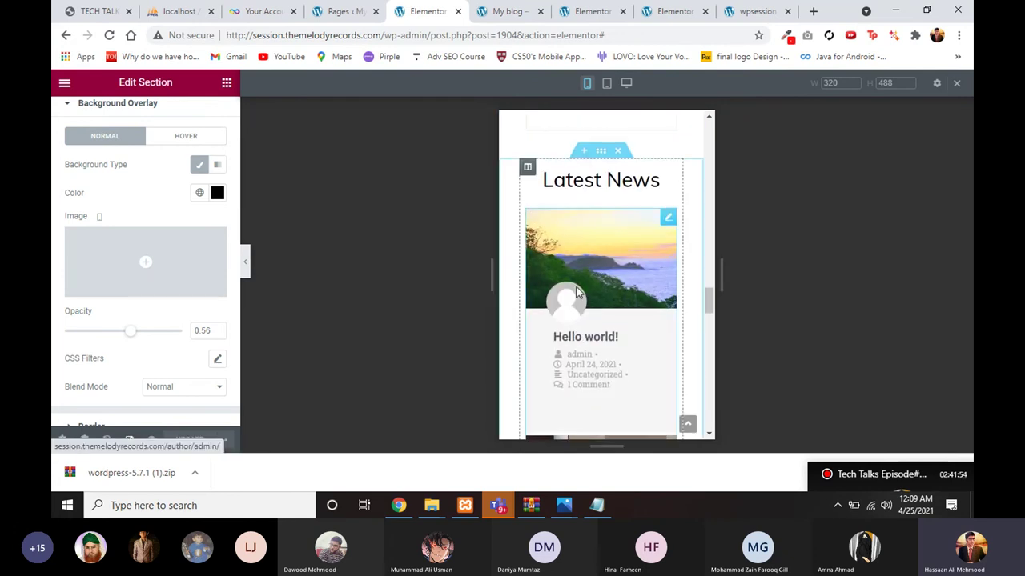
scroll(578, 293, "up", 3)
scroll(578, 293, "down", 3)
scroll(578, 272, "up", 15)
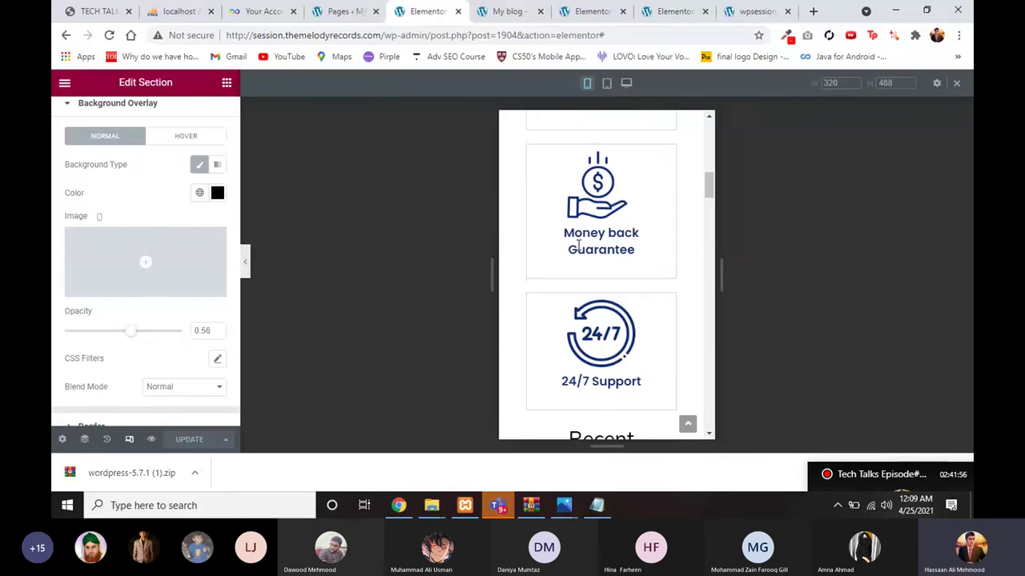
scroll(578, 246, "up", 6)
left_click(574, 310)
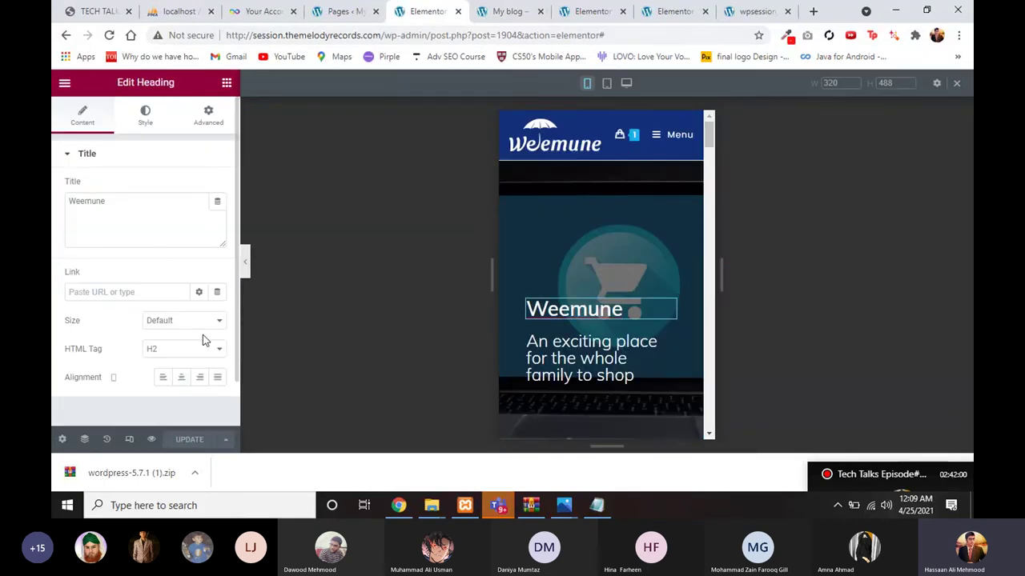
left_click(180, 377)
left_click(550, 341)
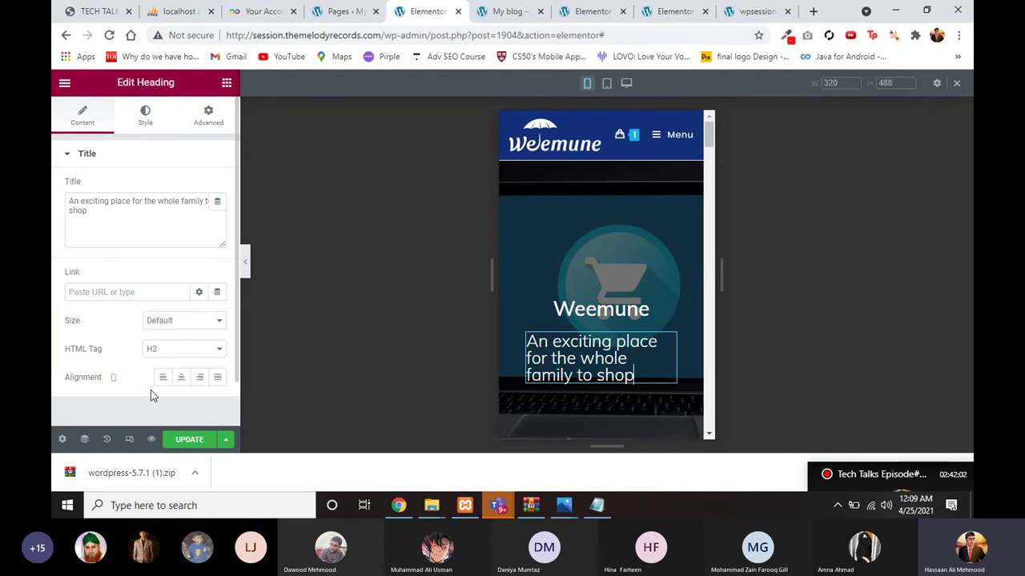
left_click(182, 379)
Step: Switch back to desktop view, save the page with Ctrl+S and open Preview Changes
left_click(129, 440)
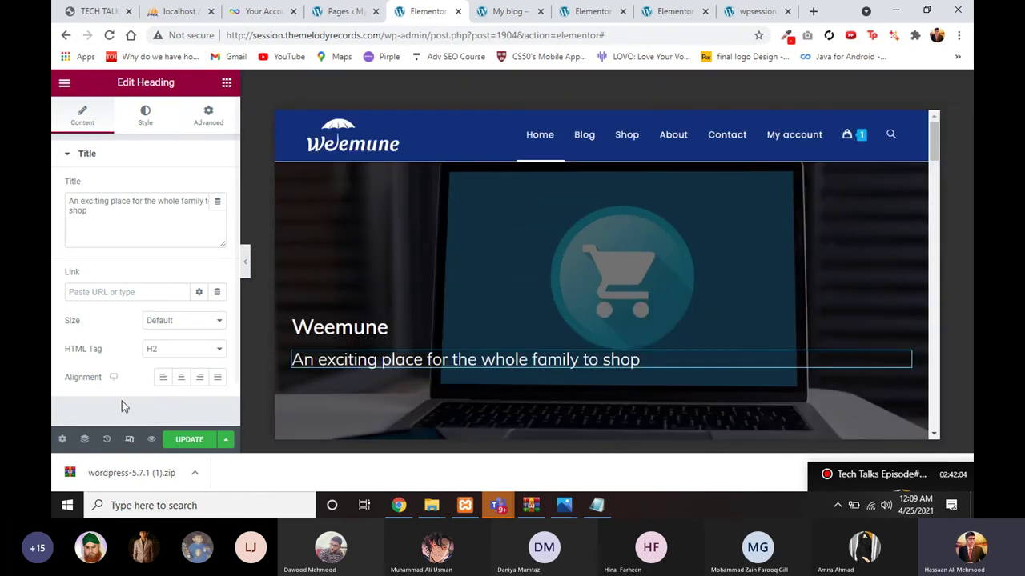
scroll(419, 345, "down", 2)
scroll(368, 229, "up", 2)
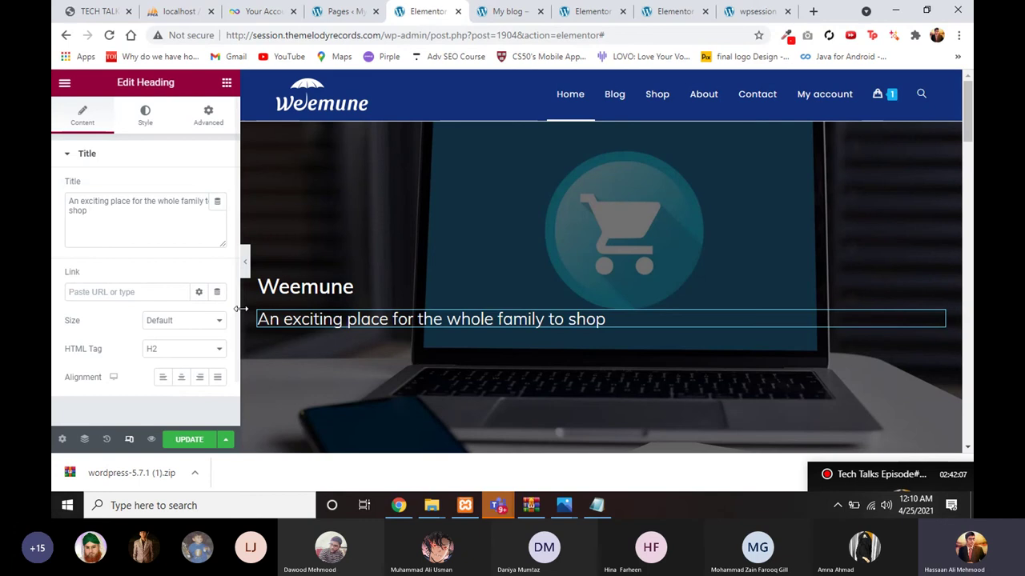
left_click(129, 440)
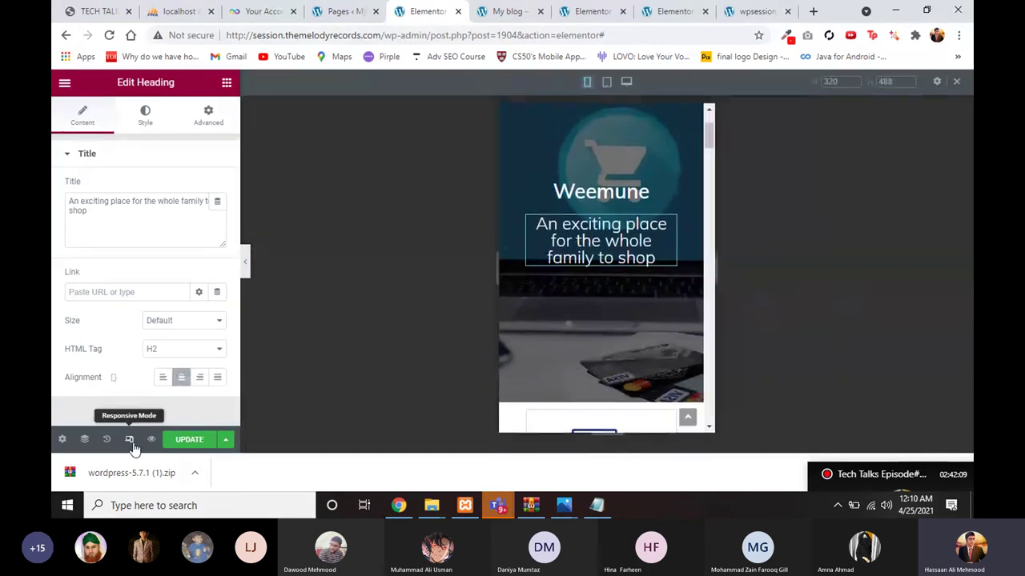
key("ctrl+shift+m")
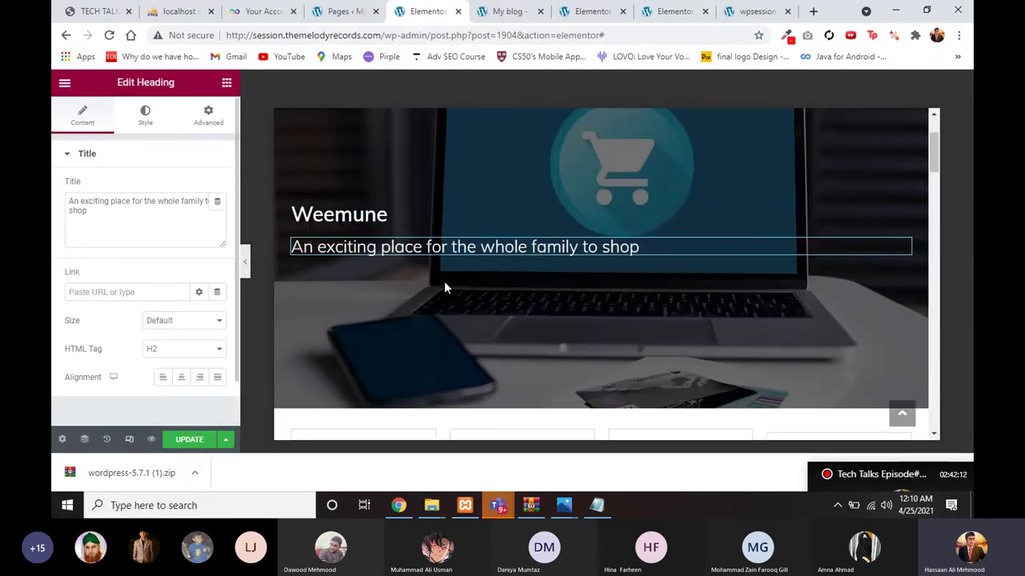
scroll(453, 275, "down", 3)
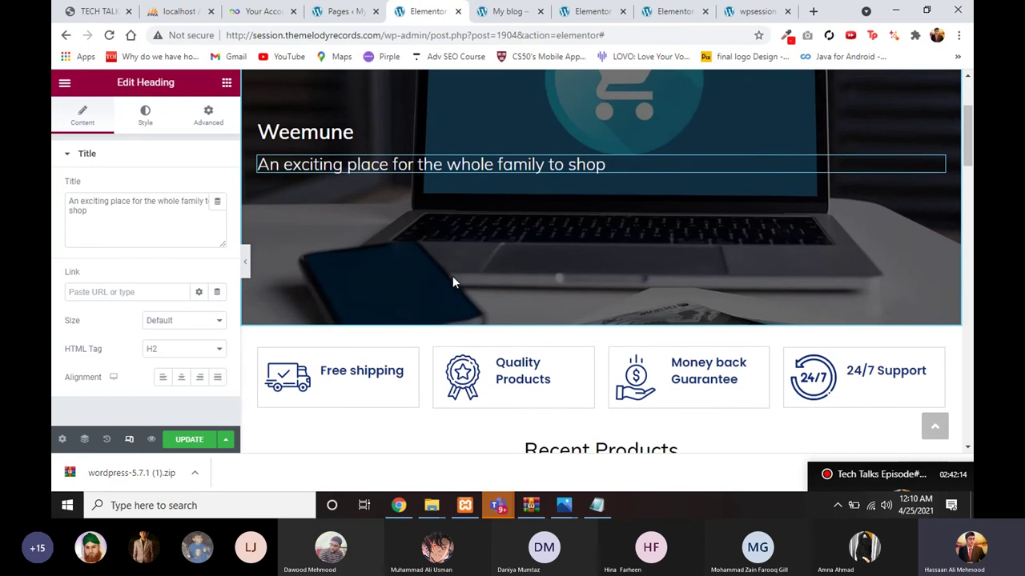
key("ctrl+s")
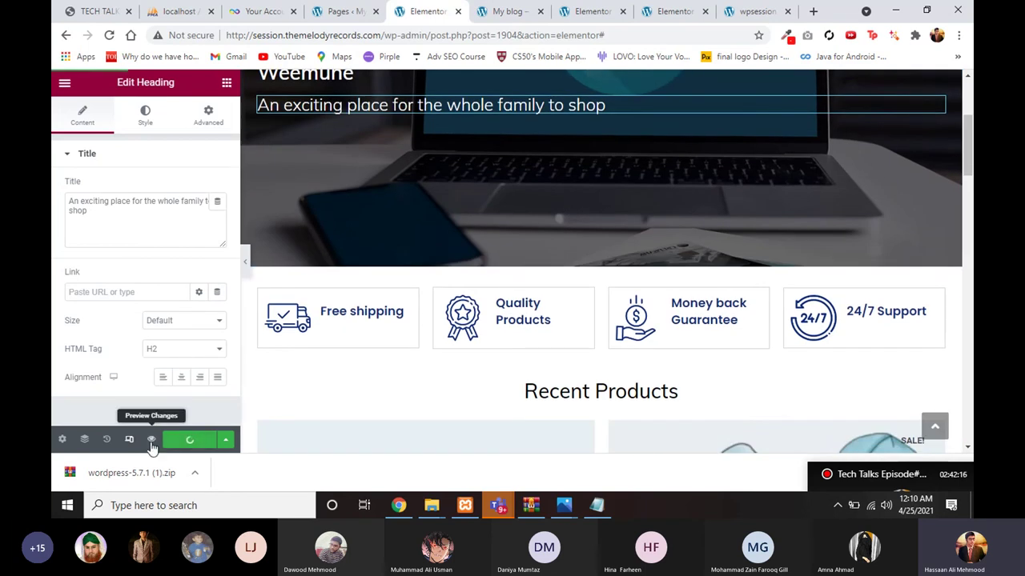
left_click(152, 440)
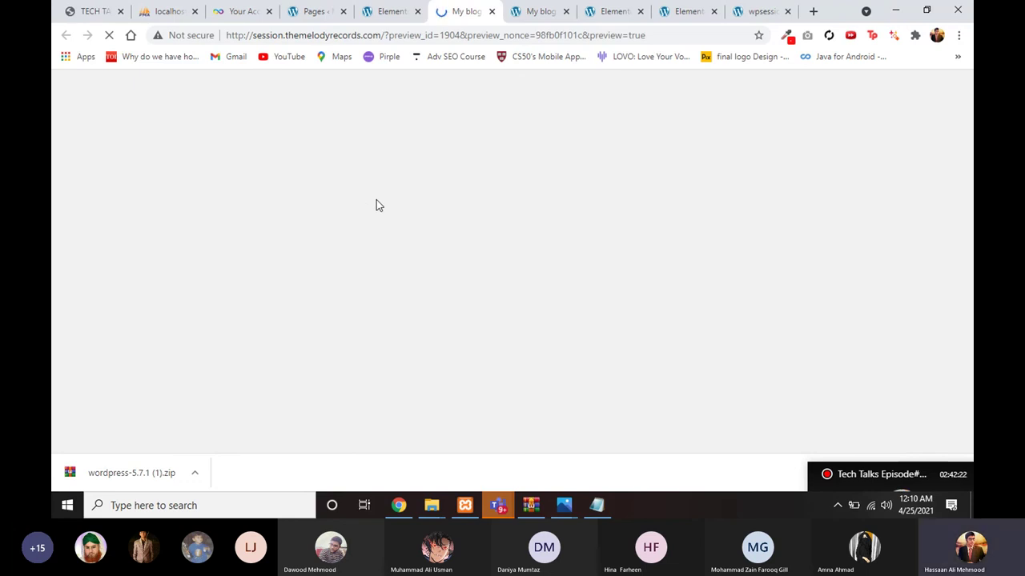
Step: Scroll the preview tab's Weemune hero and features, then go back to the Elementor editor tab
left_click(540, 11)
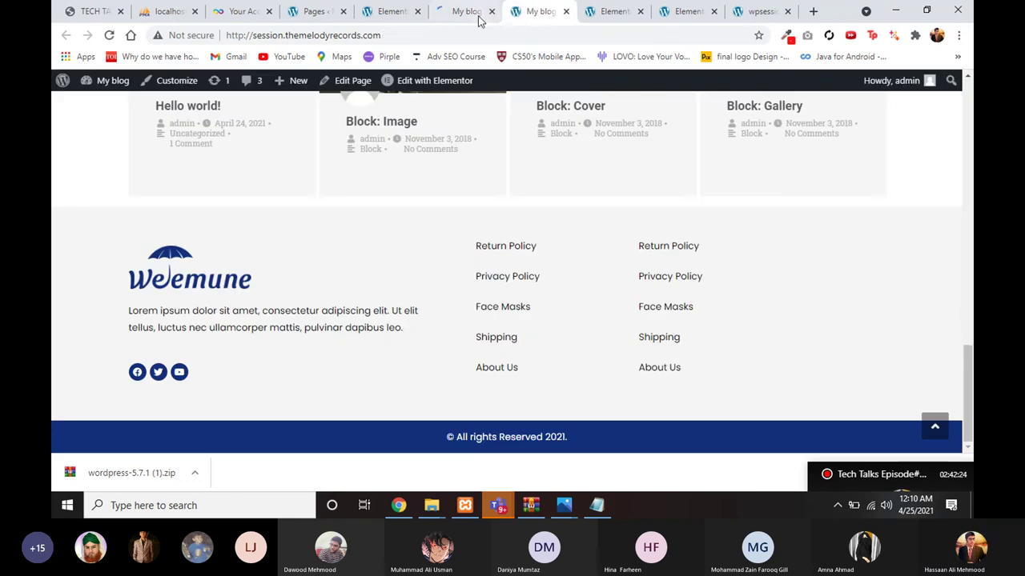
scroll(471, 111, "up", 15)
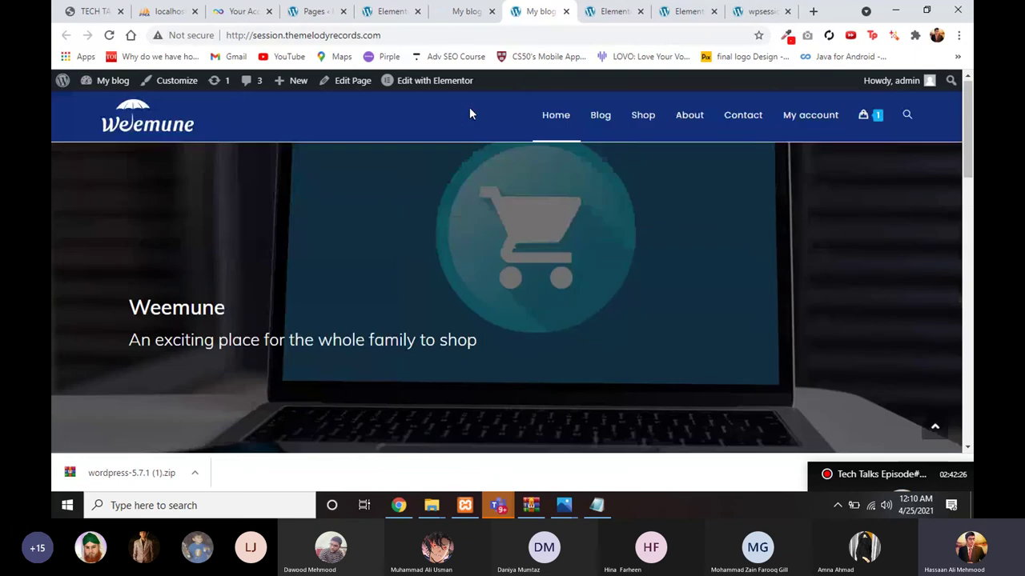
scroll(469, 109, "down", 5)
scroll(470, 109, "up", 5)
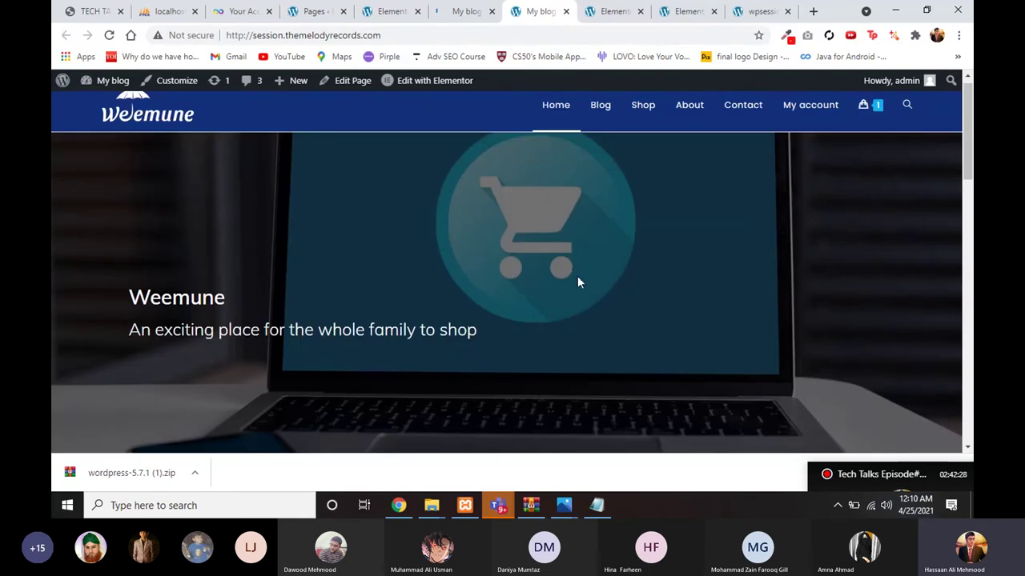
scroll(596, 307, "down", 1)
scroll(596, 304, "down", 1)
scroll(592, 241, "up", 3)
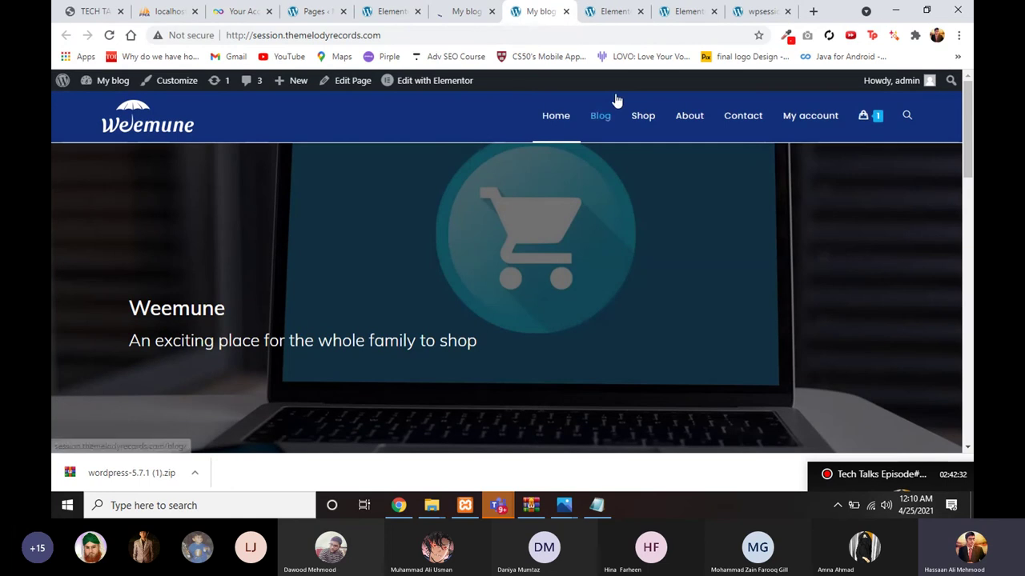
scroll(588, 293, "down", 3)
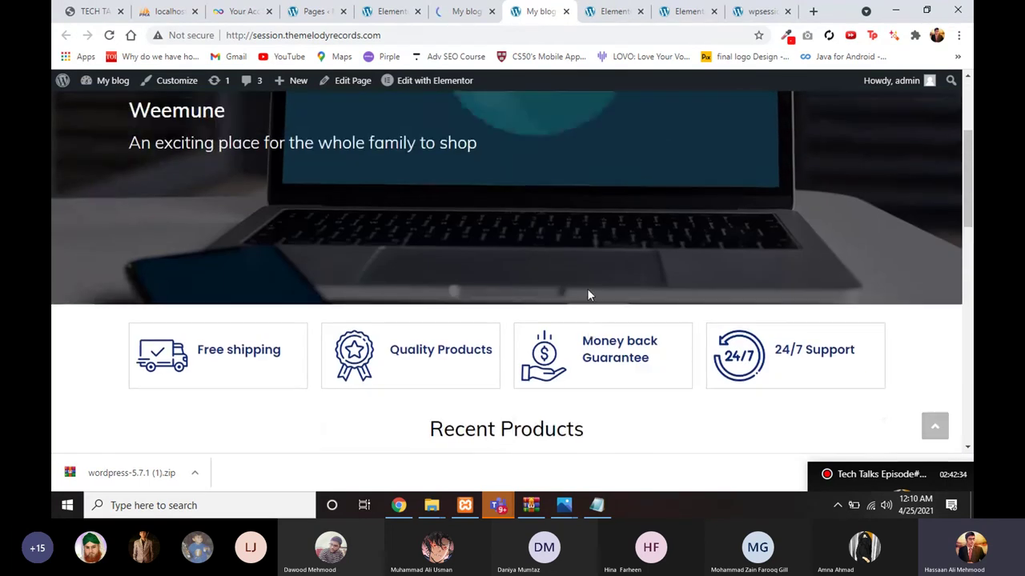
scroll(587, 293, "up", 3)
left_click(605, 18)
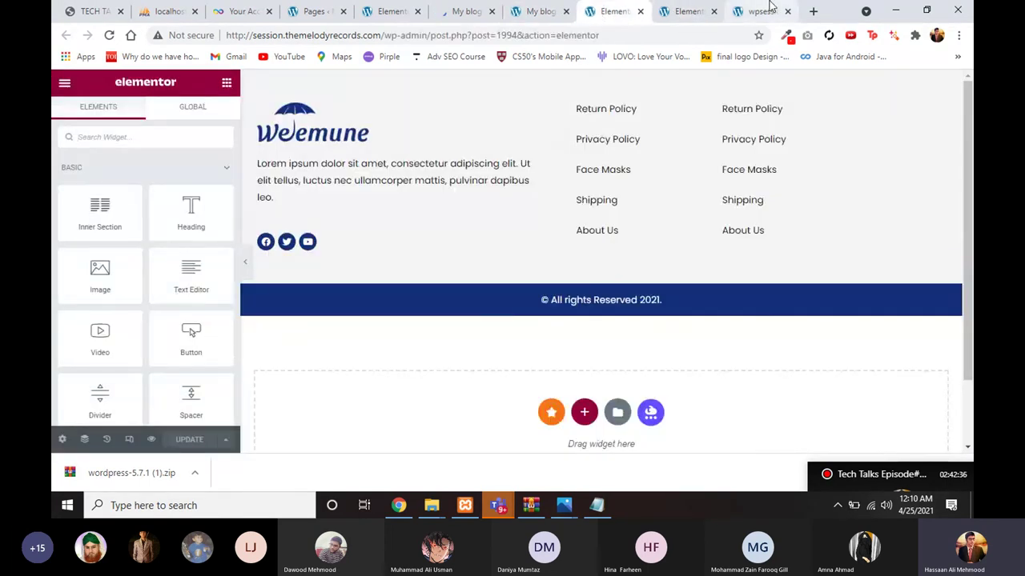
Step: Close the extra Elementor editor tabs, cancelling the Leave site? prompt
left_click(756, 11)
left_click(640, 11)
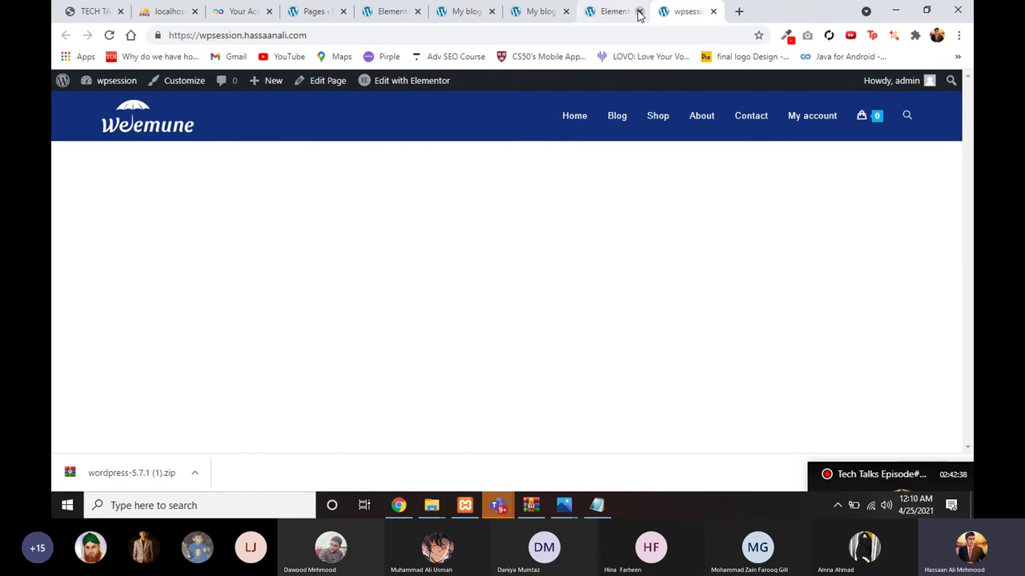
left_click(639, 11)
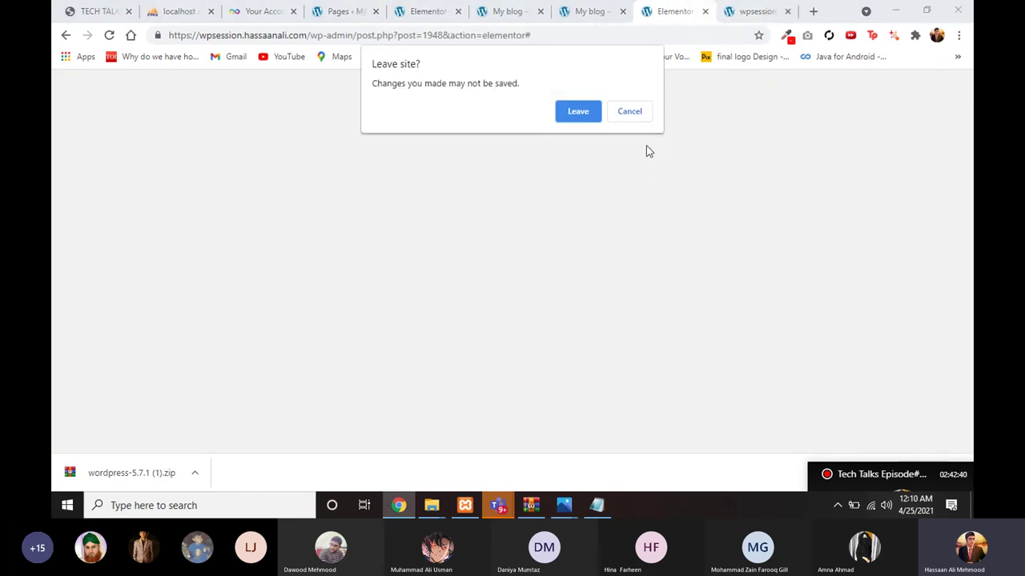
left_click(629, 112)
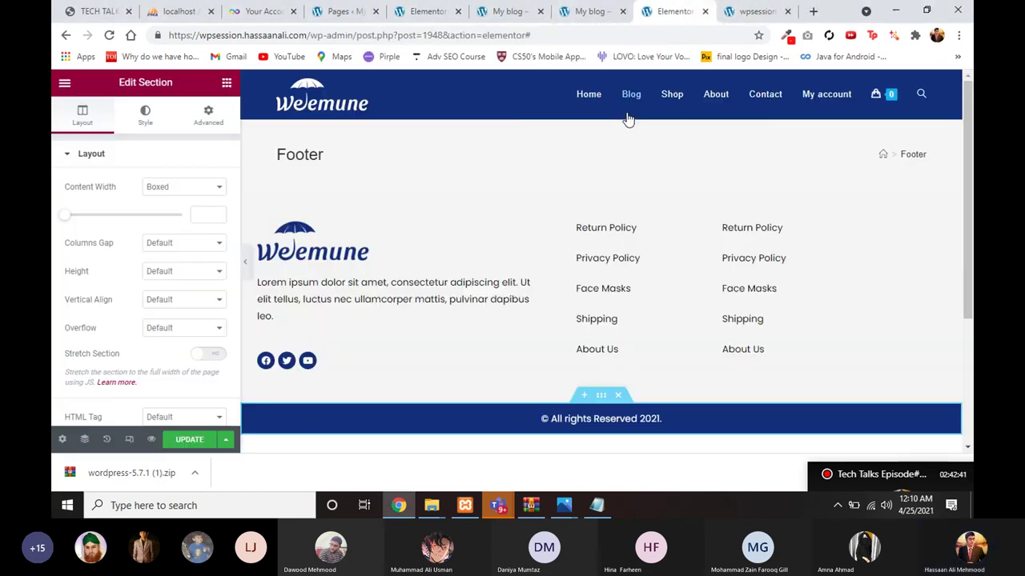
Step: Open the Abc product from the wpsession Shop, then bring up File Explorer's Elementor folder
key("ctrl+Tab")
left_click(661, 115)
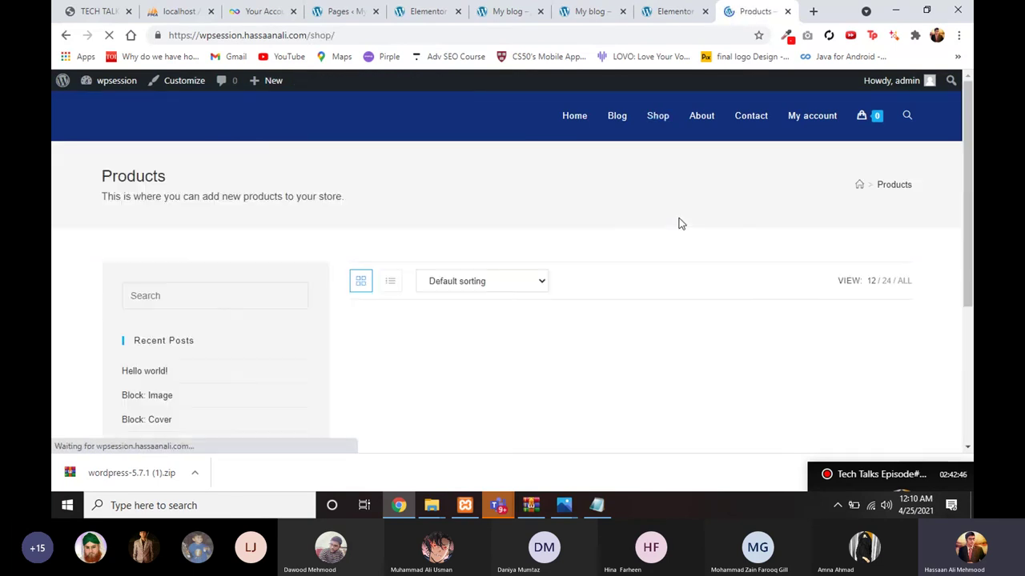
scroll(542, 369, "down", 3)
scroll(539, 371, "up", 3)
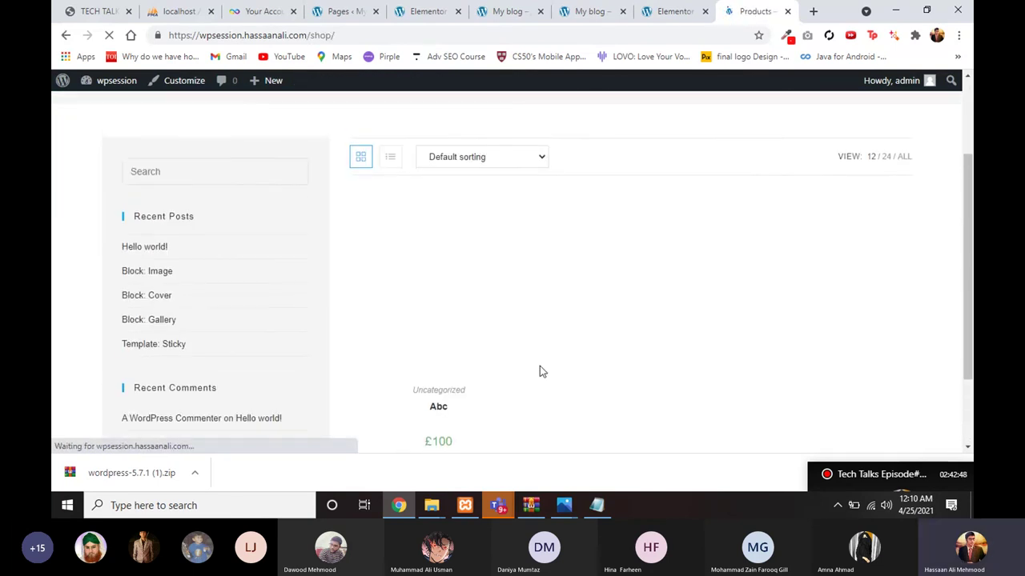
scroll(627, 328, "down", 1)
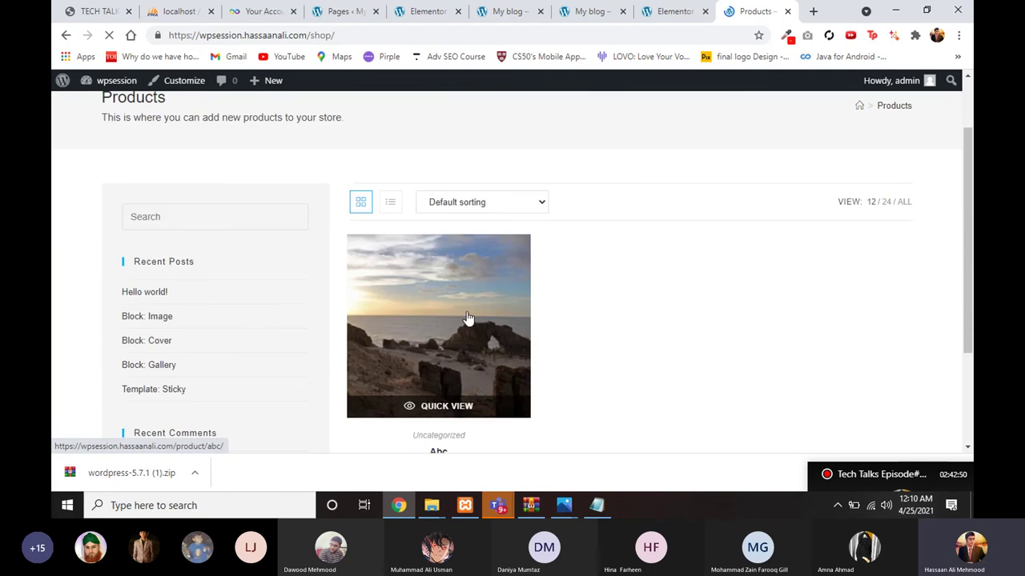
left_click(468, 319)
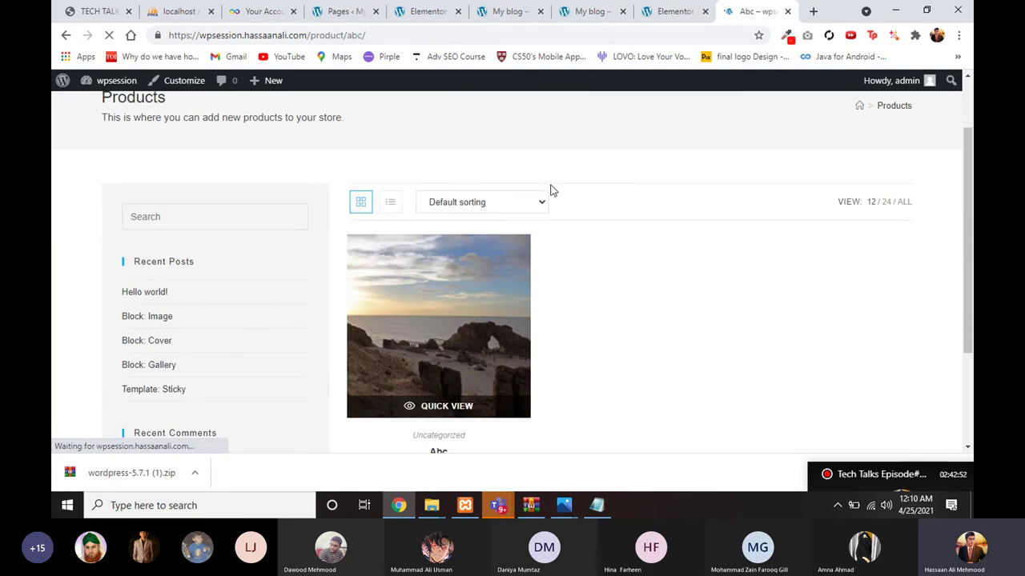
left_click(431, 505)
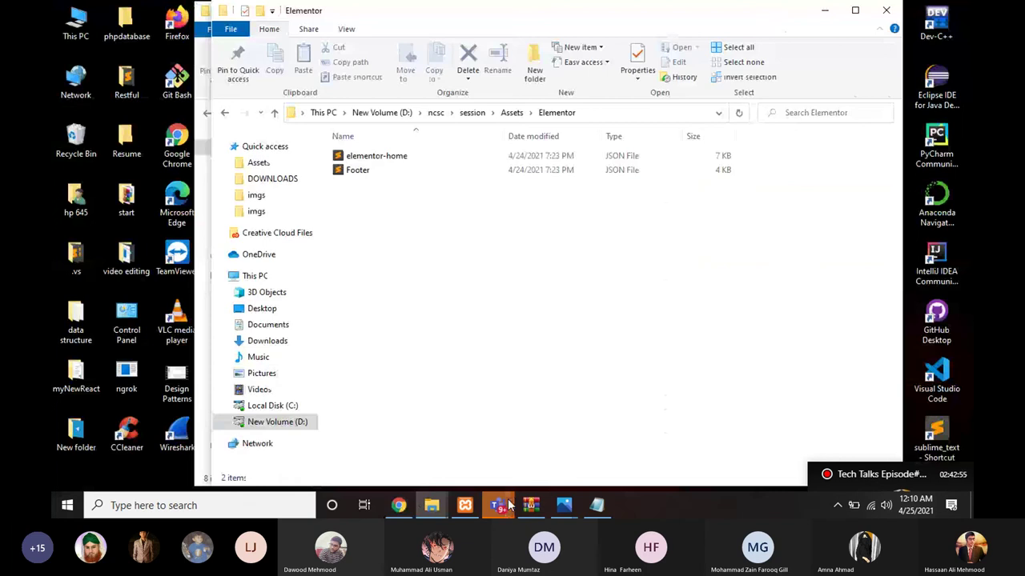
Step: Go via the Teams window back to Chrome's Abc product page
left_click(508, 503)
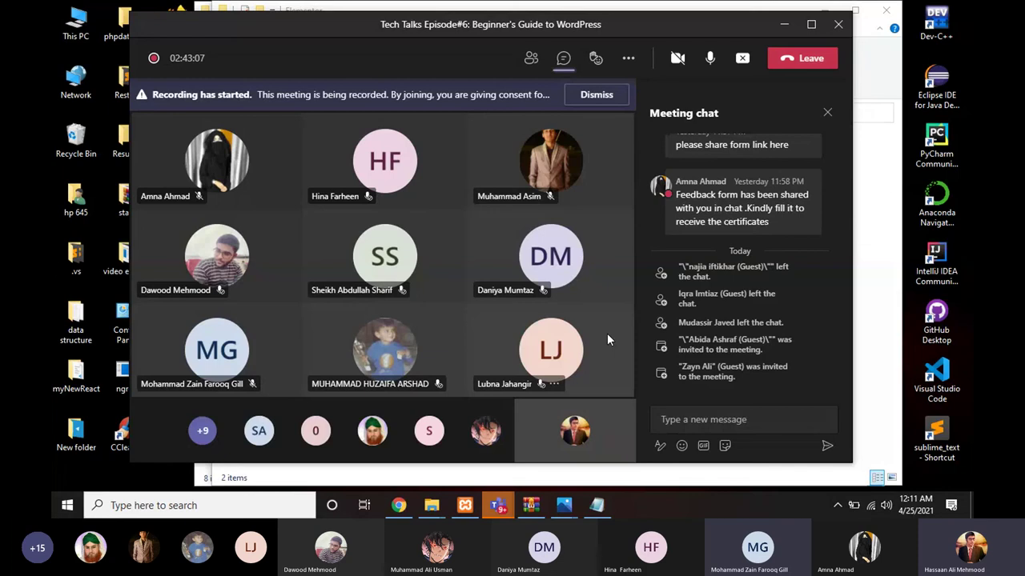
left_click(407, 507)
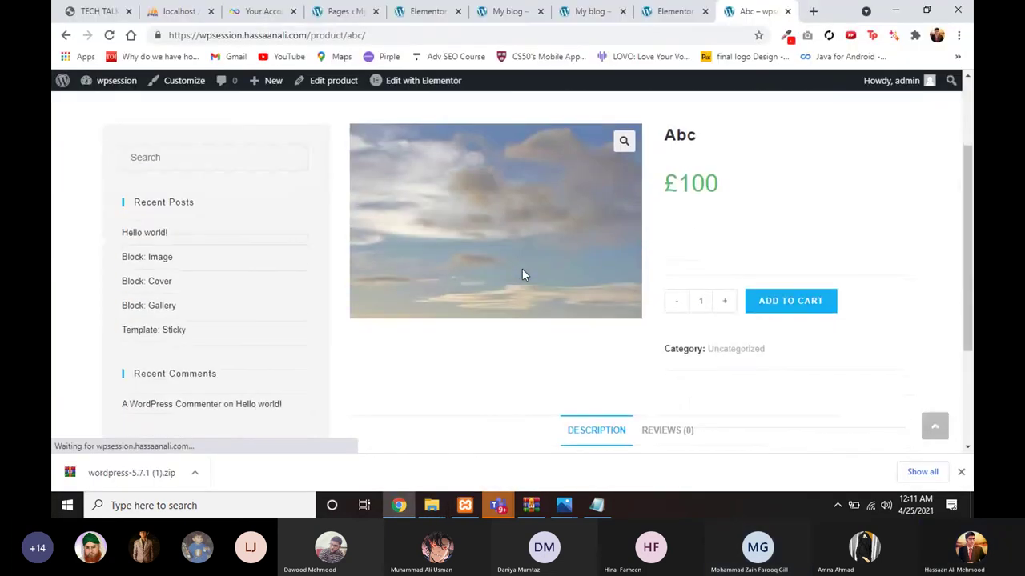
scroll(540, 189, "up", 2)
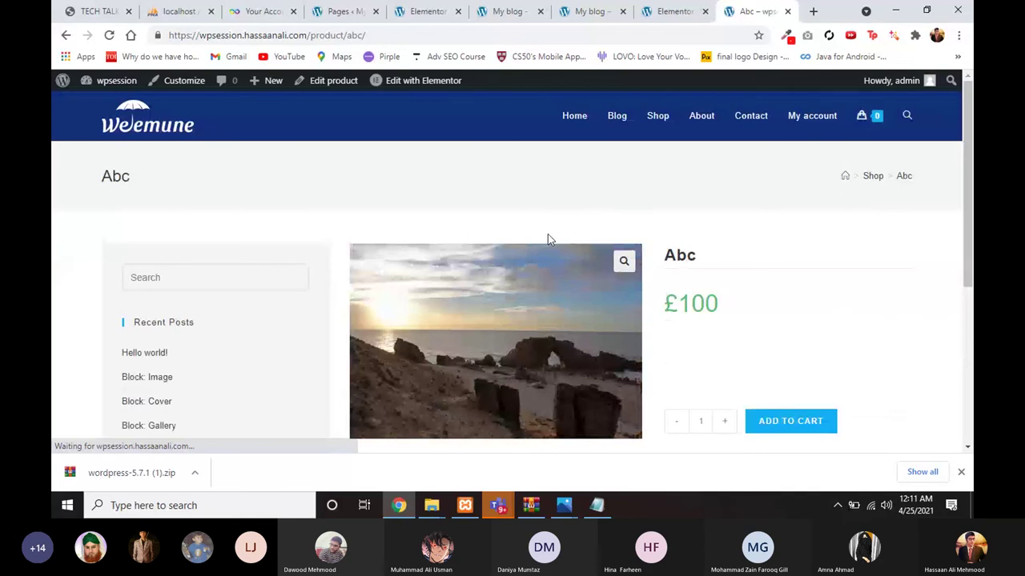
Step: Add the Abc product to the cart once
scroll(394, 229, "down", 1)
scroll(422, 286, "up", 1)
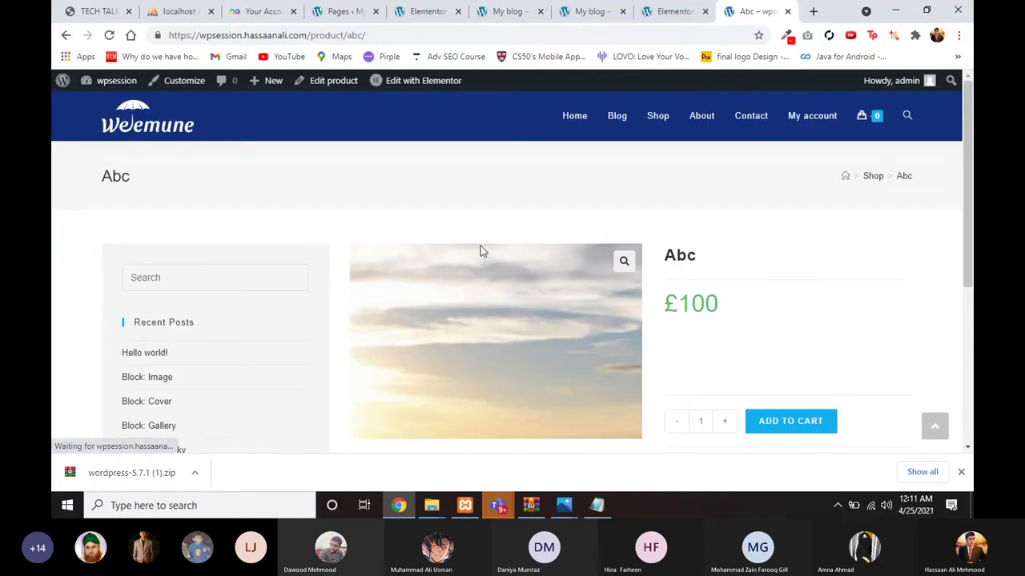
scroll(505, 338, "down", 1)
scroll(601, 321, "up", 1)
scroll(604, 332, "down", 2)
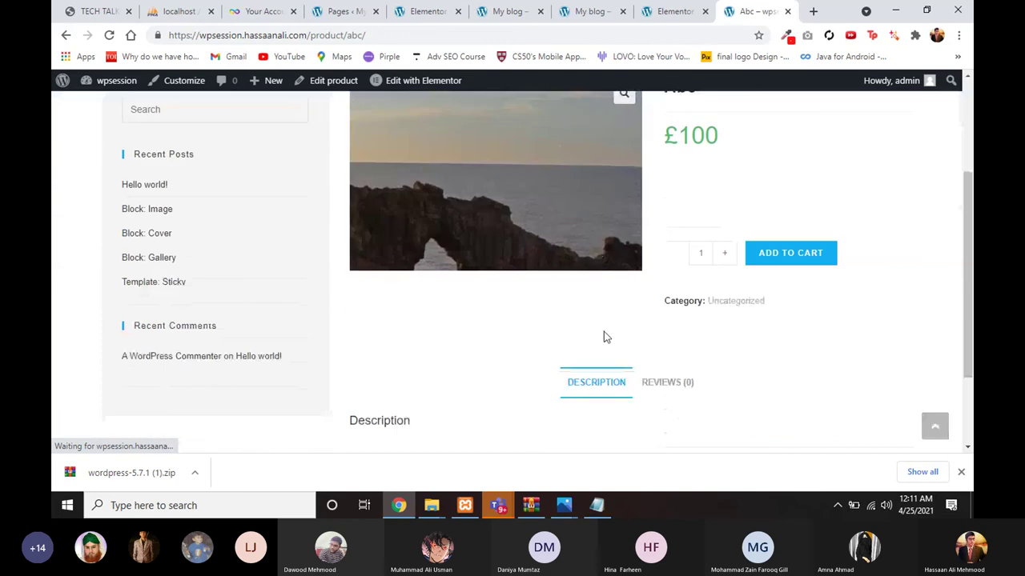
left_click(760, 261)
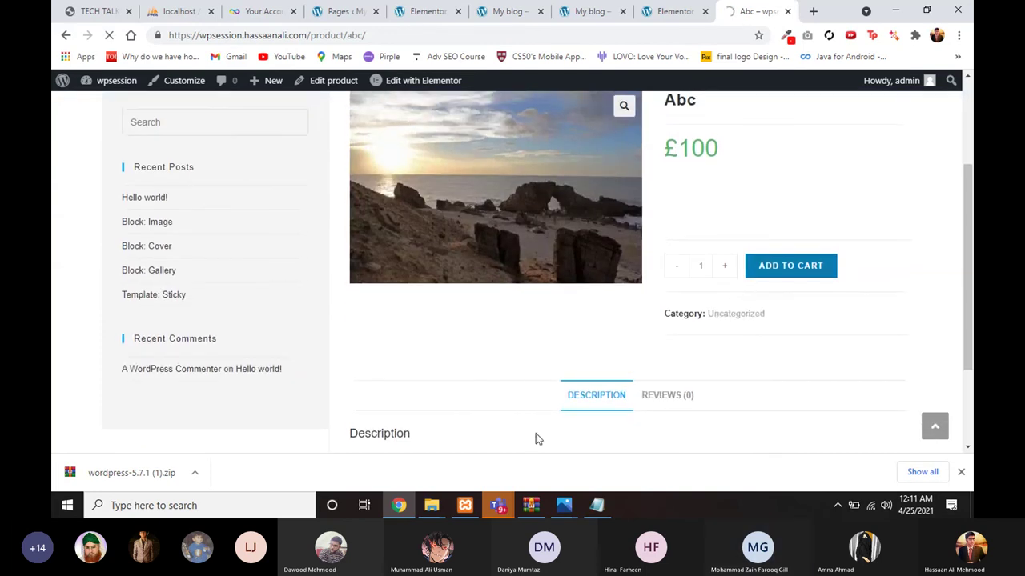
Step: Unmute the microphone in Teams, then add a second Abc to the cart
left_click(398, 505)
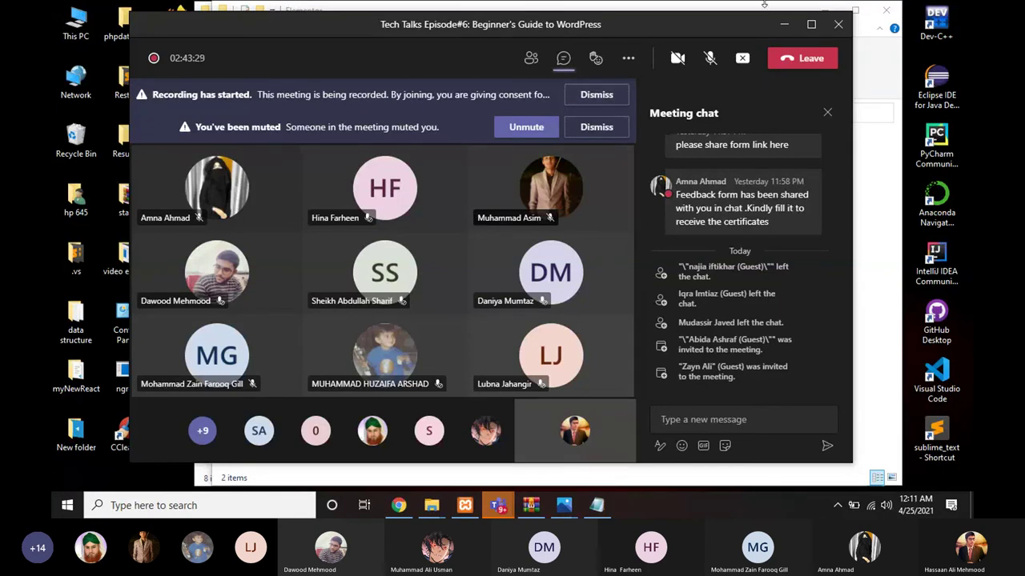
left_click(711, 59)
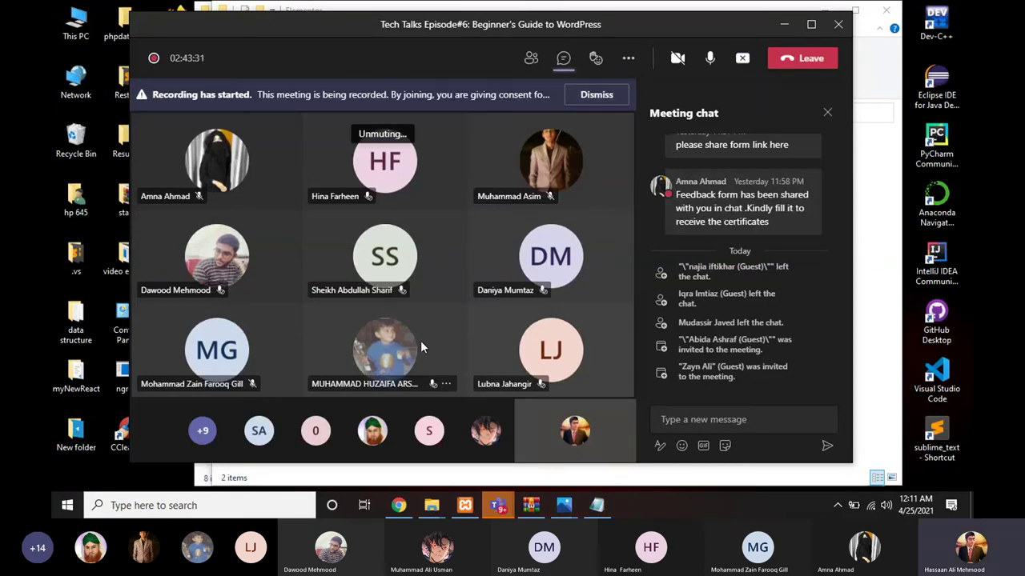
left_click(397, 506)
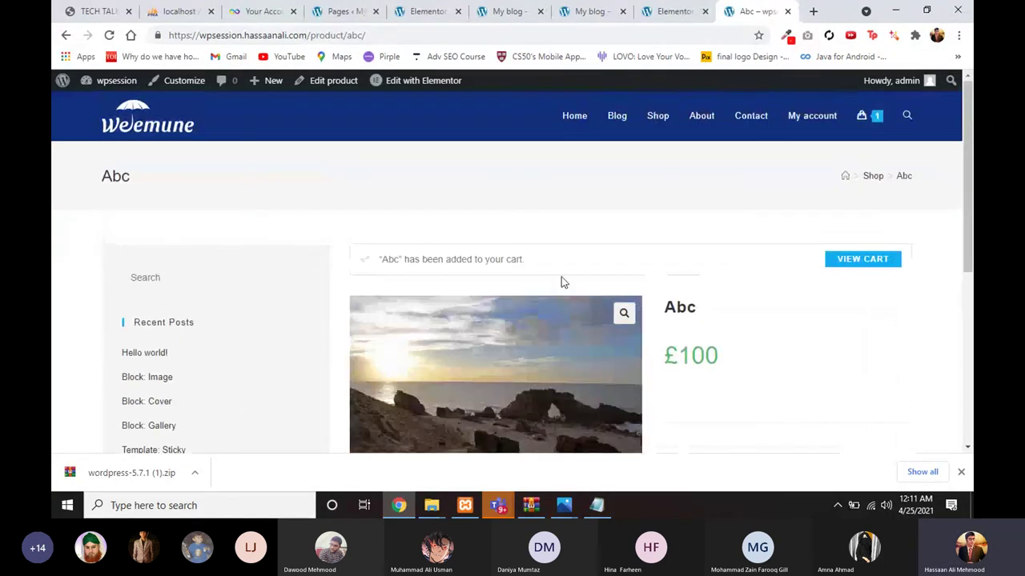
scroll(652, 297, "down", 2)
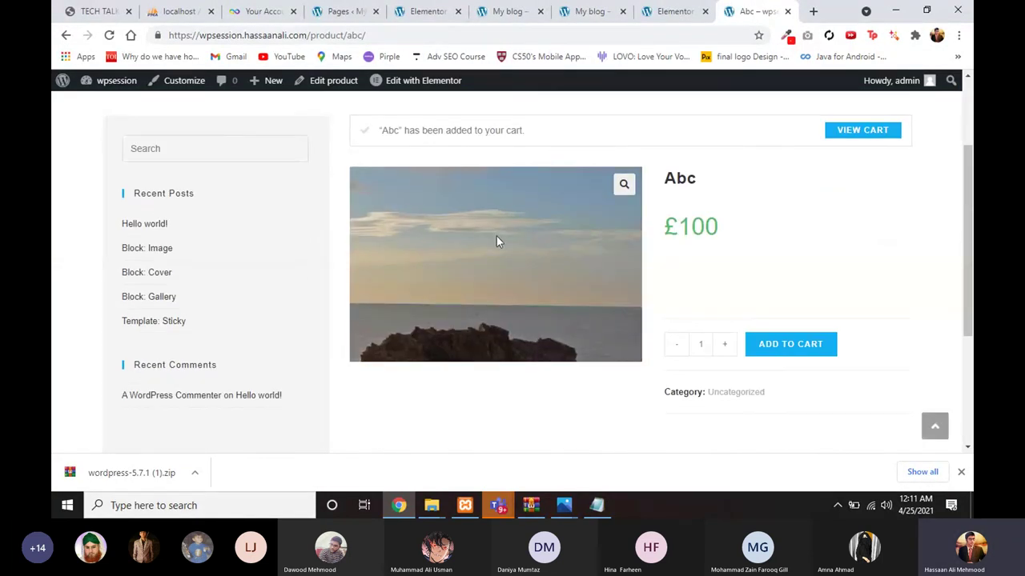
scroll(560, 361, "down", 2)
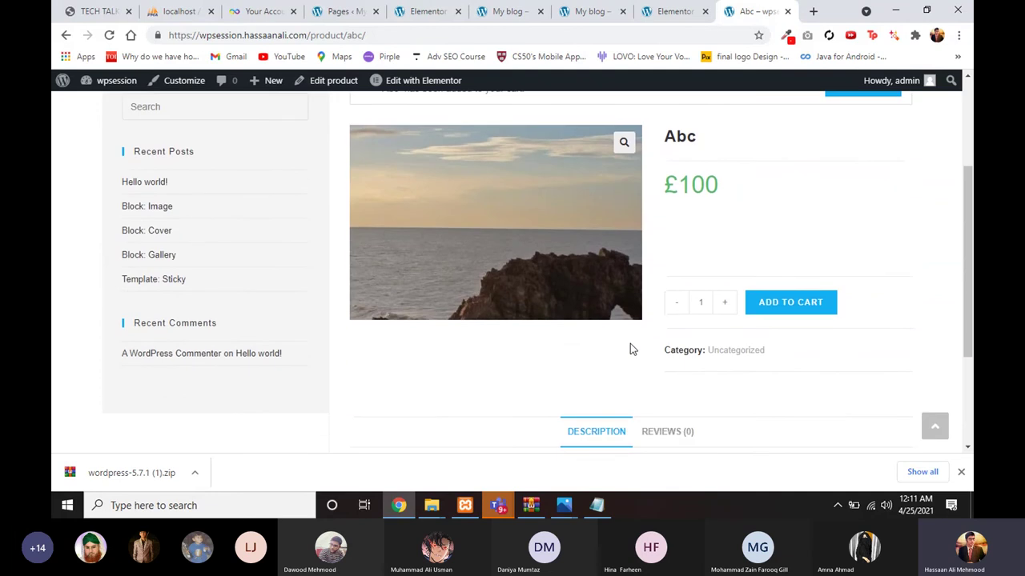
left_click(778, 310)
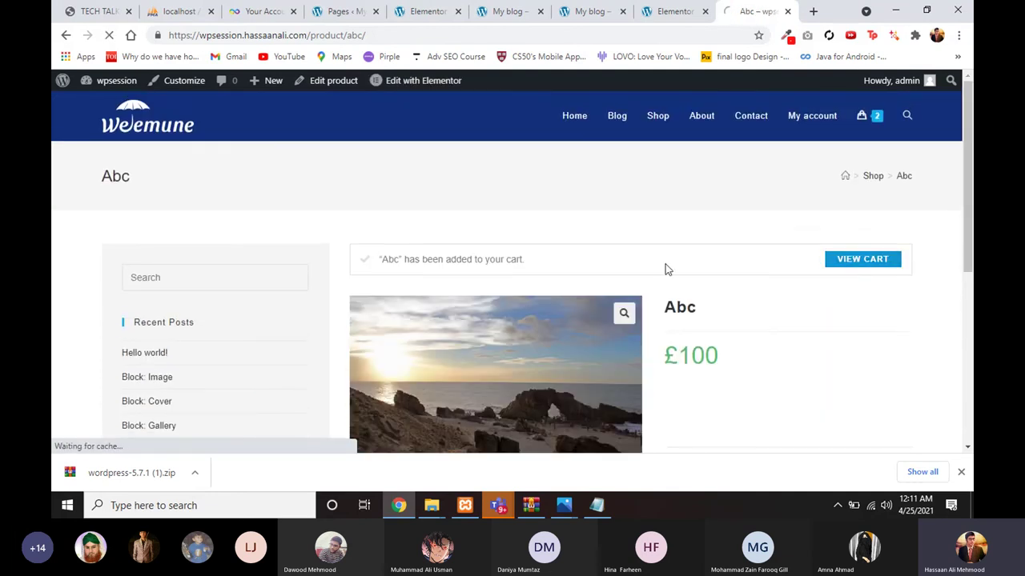
Step: Proceed from the cart holding two Abc items to checkout
scroll(667, 266, "down", 1)
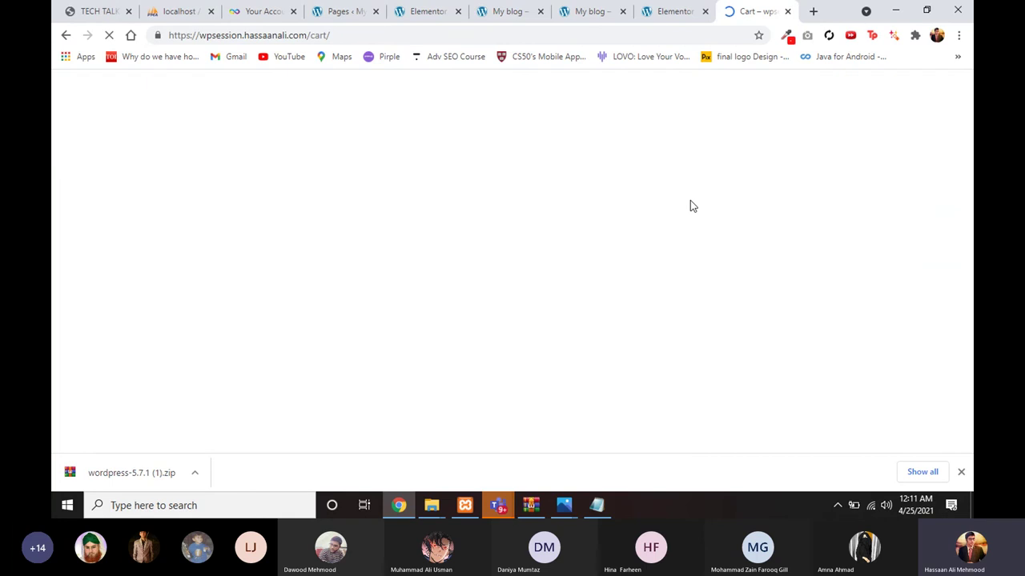
scroll(573, 319, "down", 3)
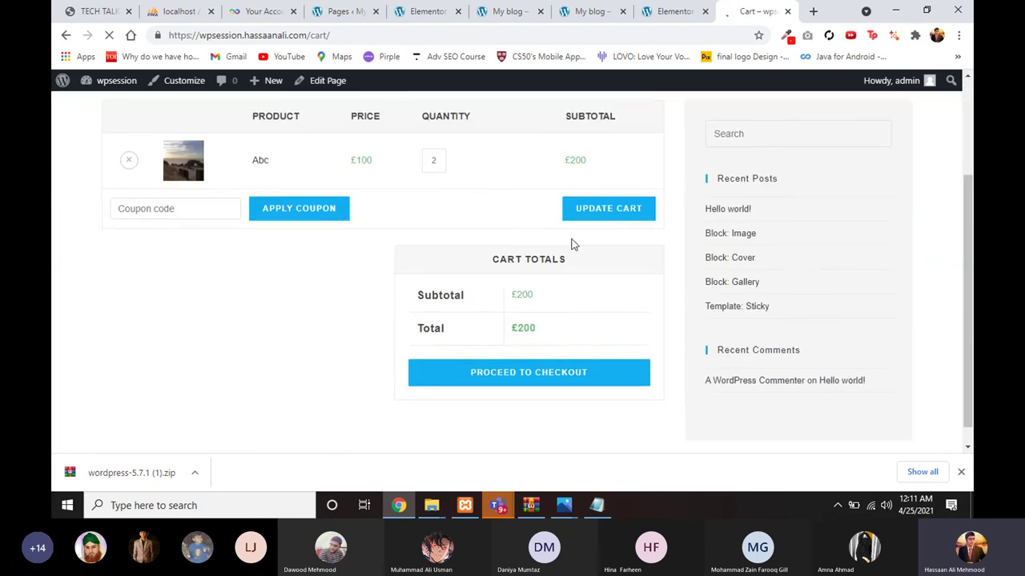
scroll(560, 208, "up", 3)
scroll(515, 295, "down", 1)
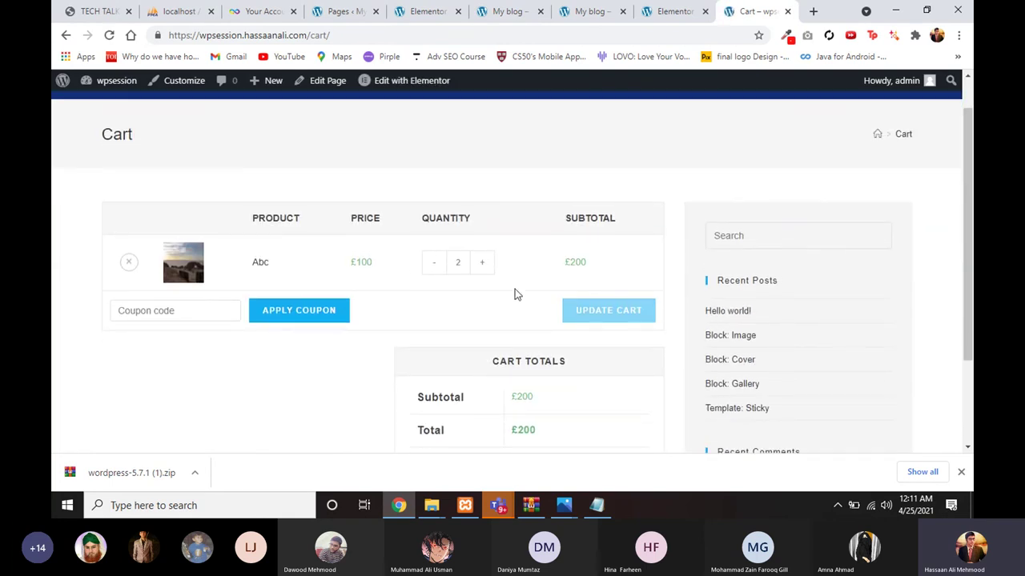
scroll(590, 293, "up", 1)
scroll(590, 293, "down", 3)
left_click(567, 376)
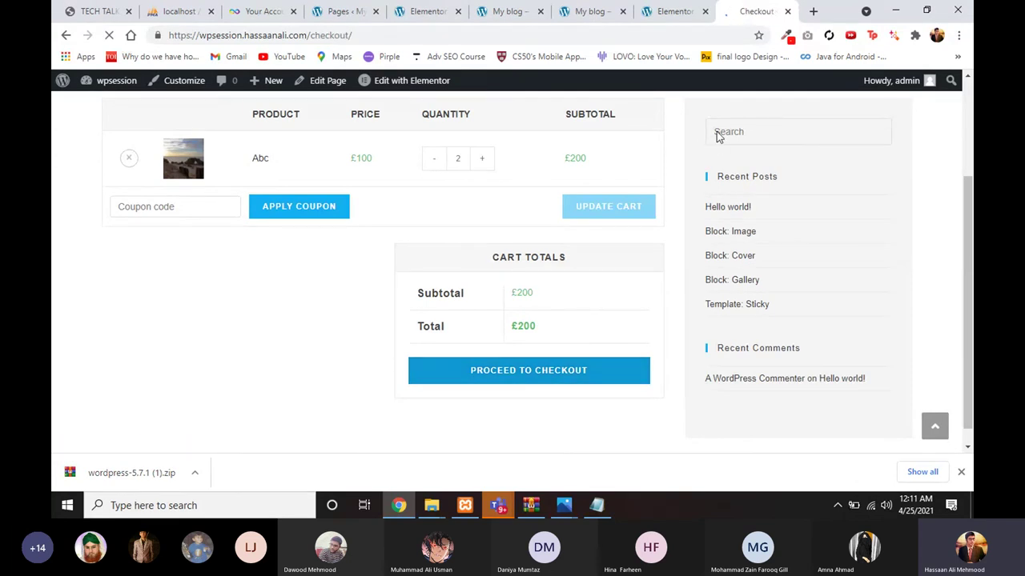
scroll(654, 171, "down", 1)
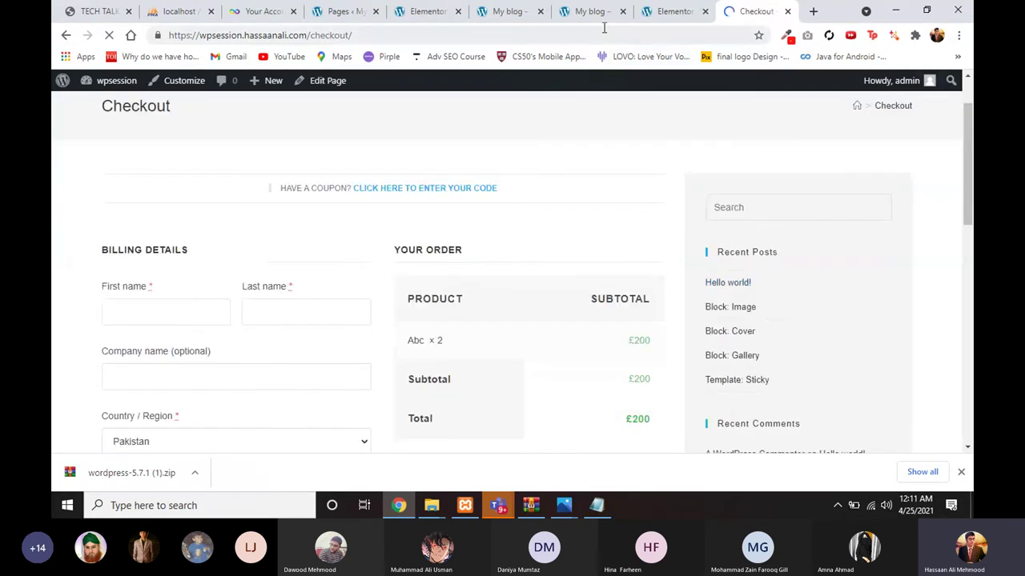
Step: Browse the other tab's Blog and Shop pages, then return to the £200 checkout
key("ctrl+shift+Tab")
key("ctrl+shift+Tab")
left_click(601, 119)
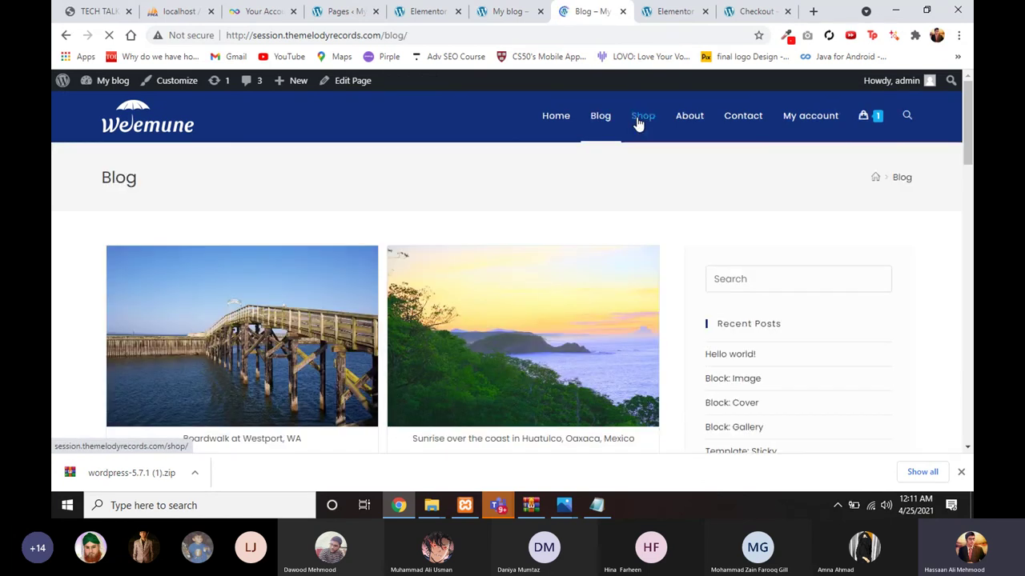
left_click(638, 120)
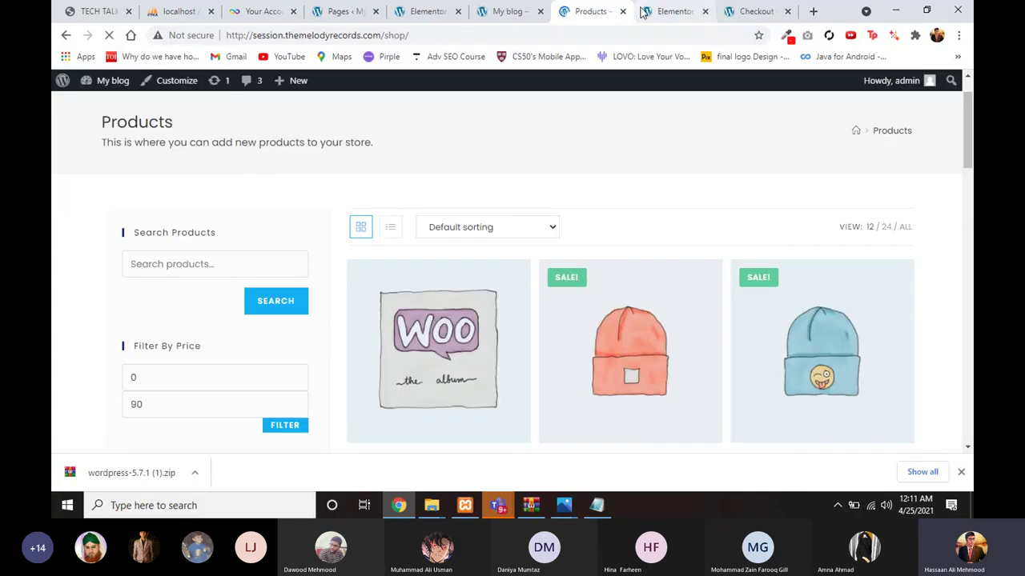
left_click(644, 11)
left_click(752, 12)
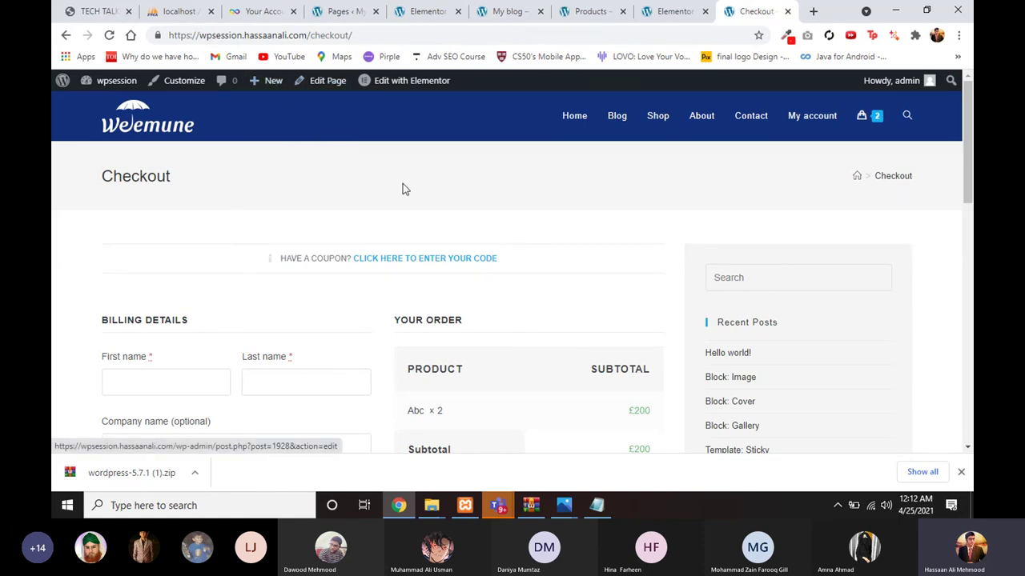
scroll(473, 233, "down", 1)
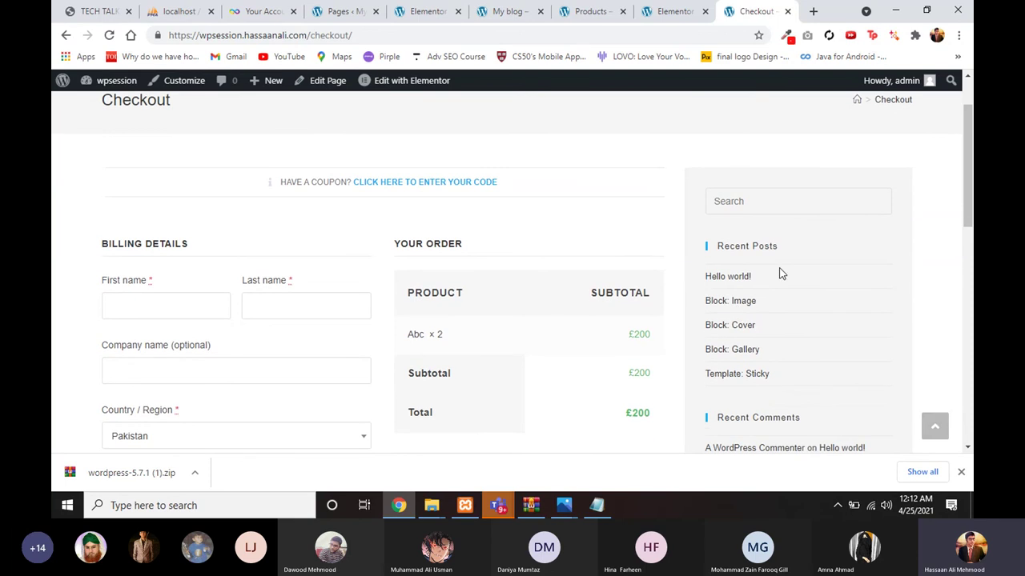
scroll(726, 245, "up", 1)
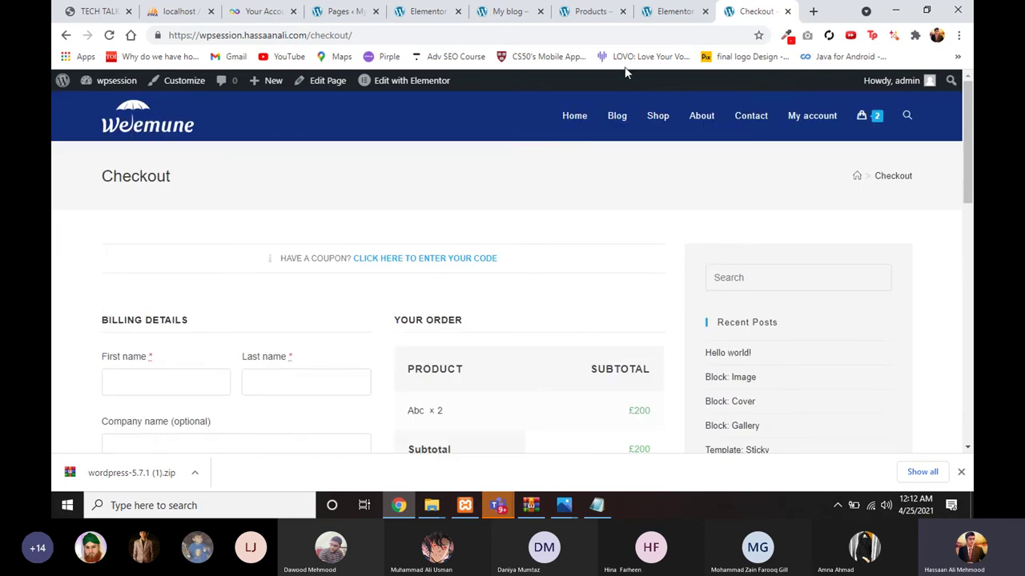
Step: Scroll through the Products page's price and category filter sidebar
left_click(589, 10)
scroll(514, 149, "up", 1)
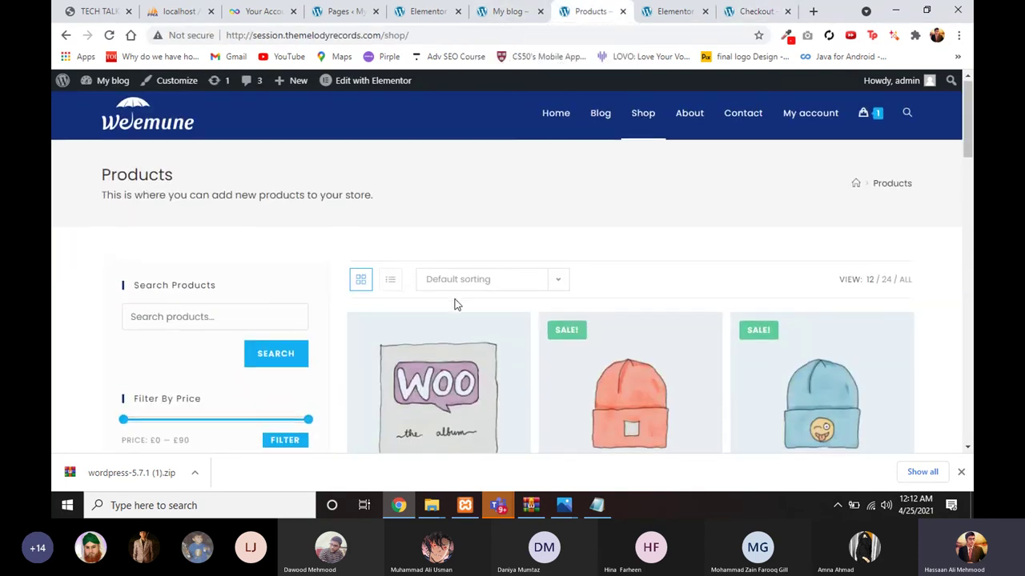
scroll(416, 296, "down", 2)
scroll(206, 240, "up", 2)
scroll(215, 289, "down", 1)
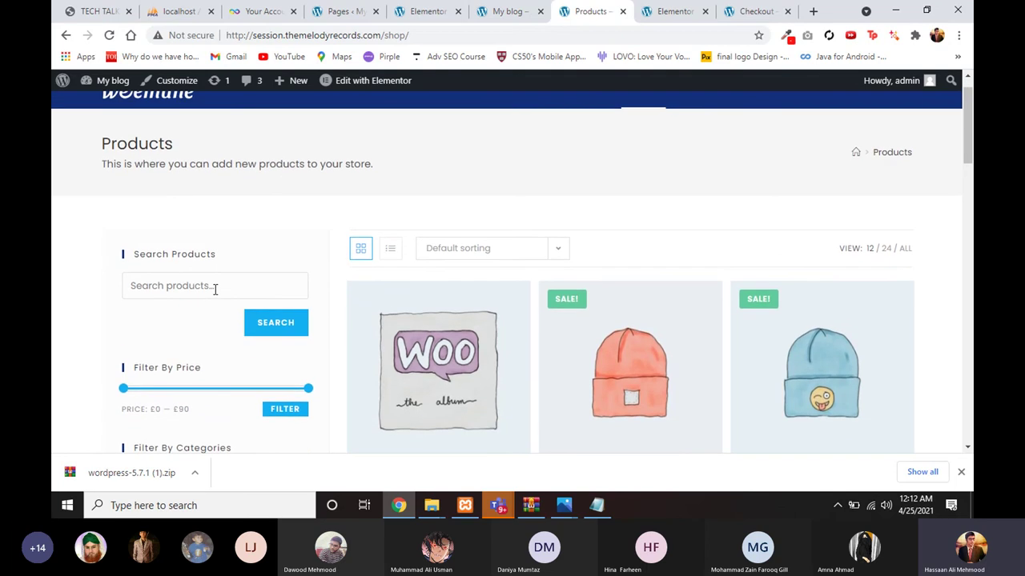
scroll(225, 344, "up", 1)
scroll(225, 344, "down", 2)
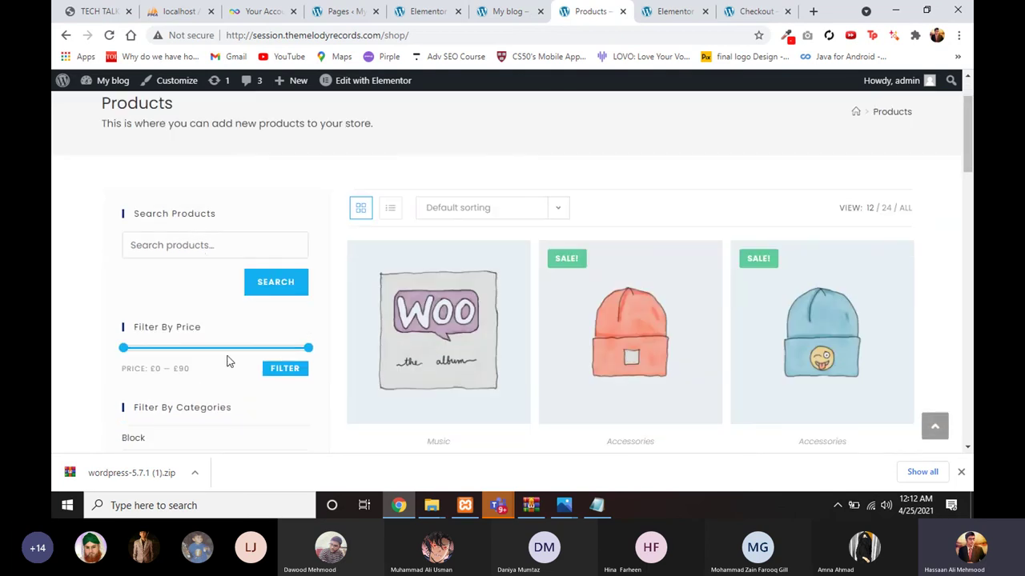
scroll(226, 362, "down", 1)
Step: Move through the home page and editor tabs to the Pages admin list
left_click(492, 12)
left_click(422, 10)
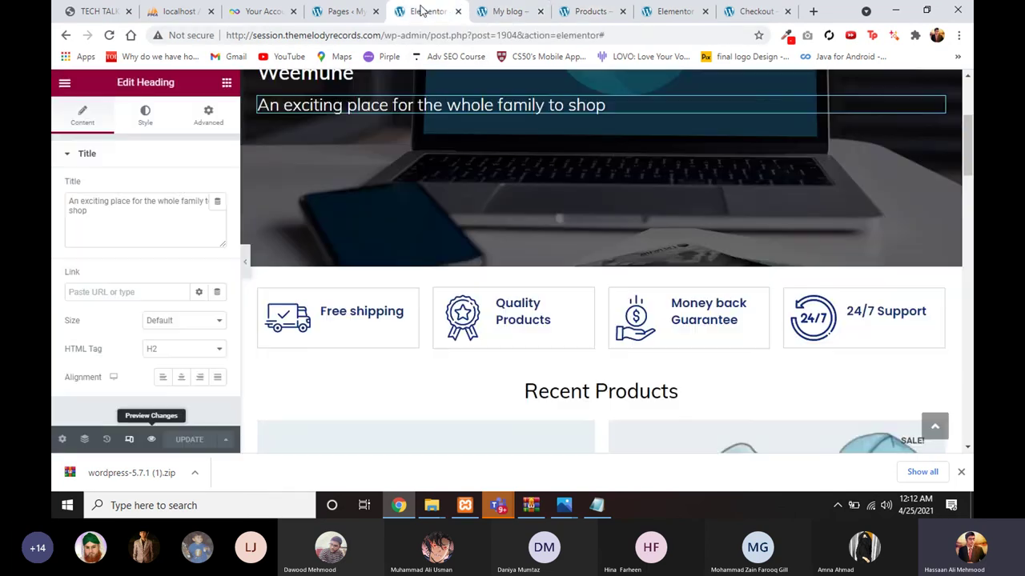
left_click(345, 11)
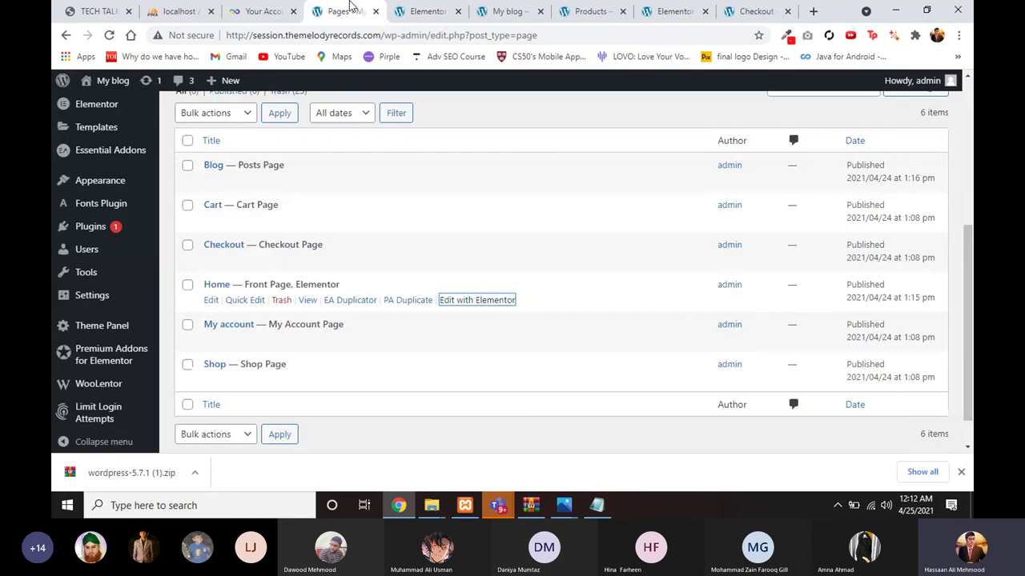
scroll(100, 336, "down", 1)
Step: Open the Widgets admin page and collapse and re-expand the WooCommerce Sidebar
mouse_move(101, 141)
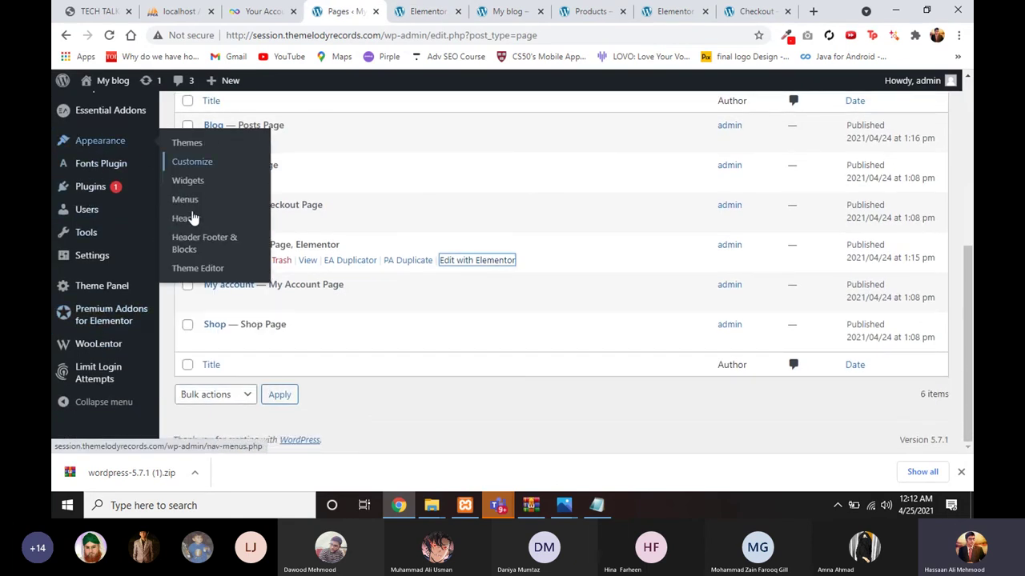
left_click(187, 180)
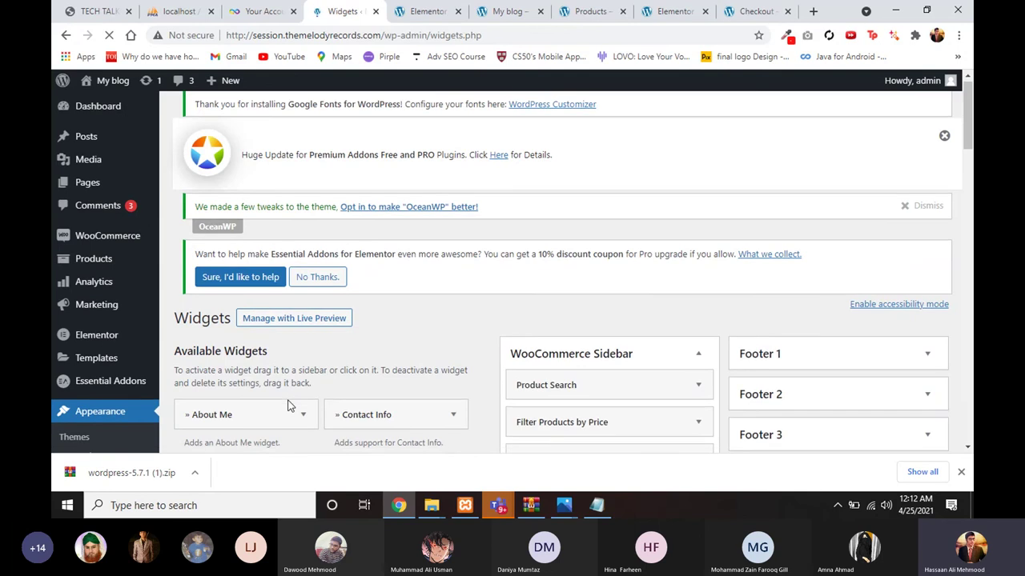
scroll(288, 405, "down", 3)
scroll(521, 243, "up", 2)
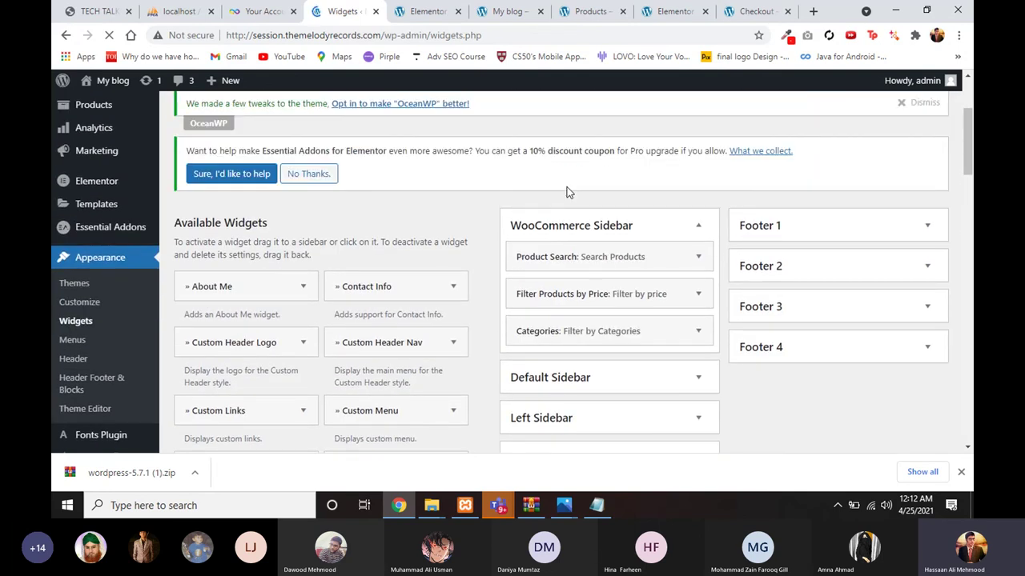
left_click(566, 229)
left_click(566, 230)
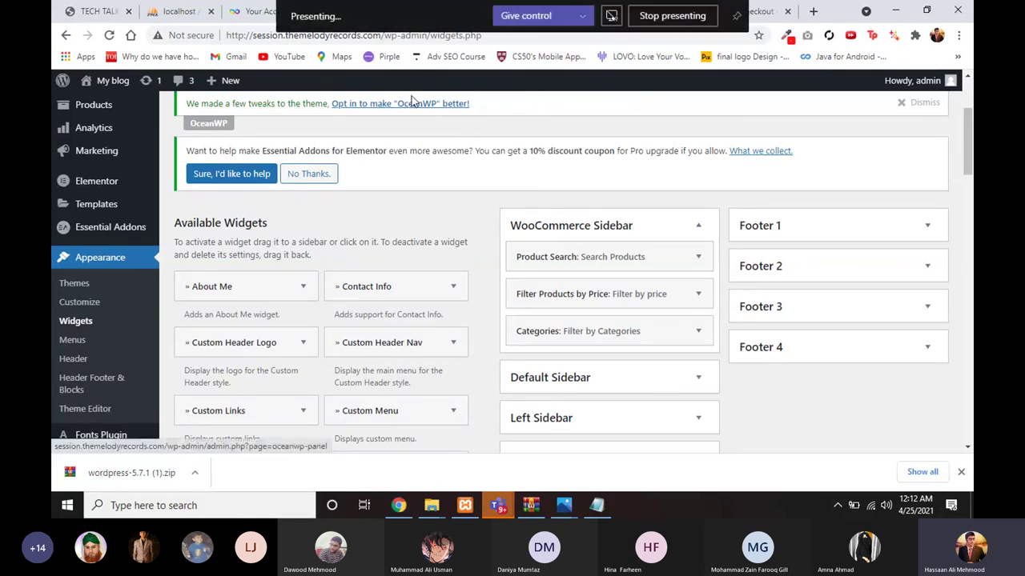
Step: Open the Shop page from the site's home page and scroll through it
left_click(491, 17)
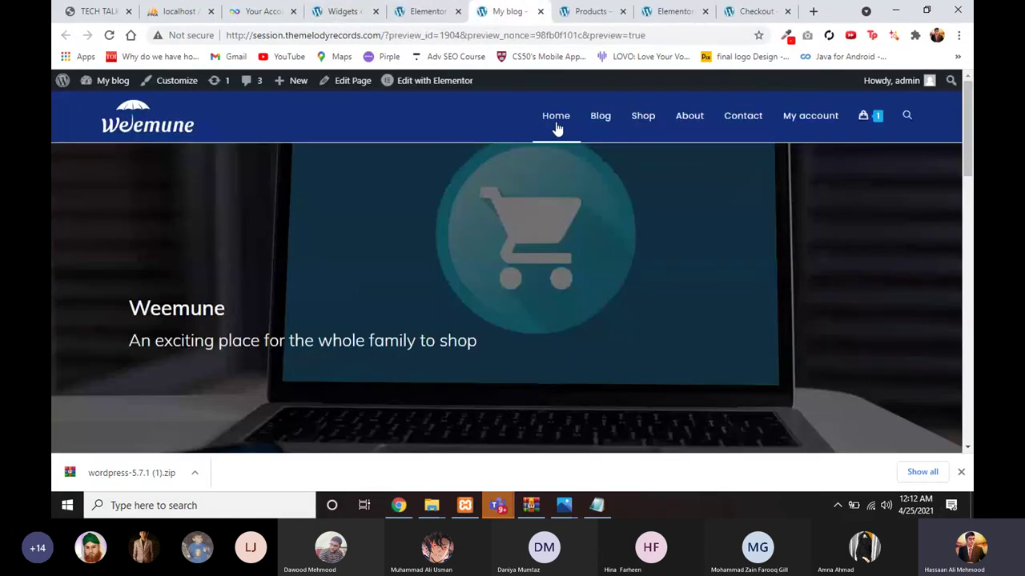
left_click(640, 129)
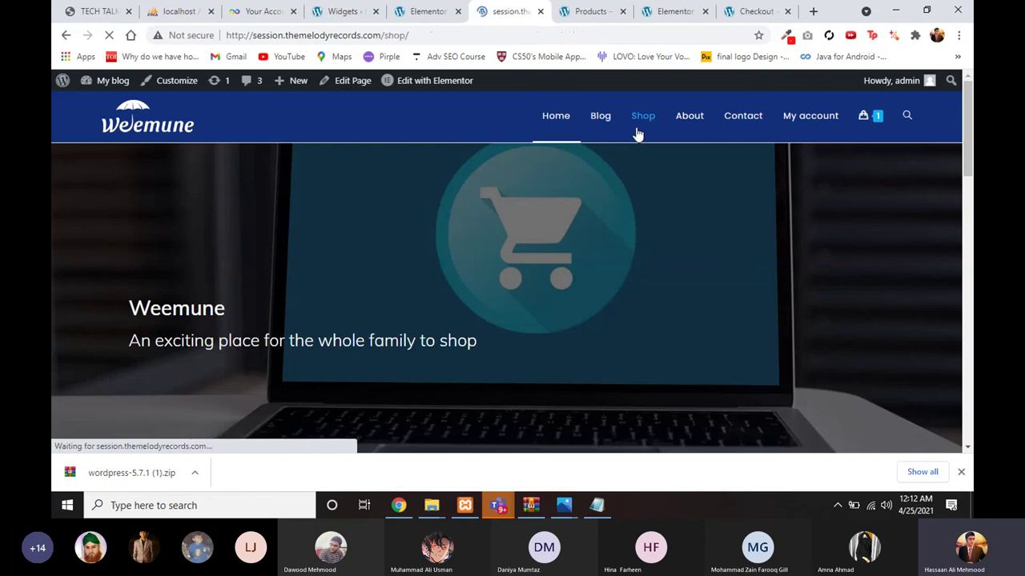
scroll(247, 377, "down", 2)
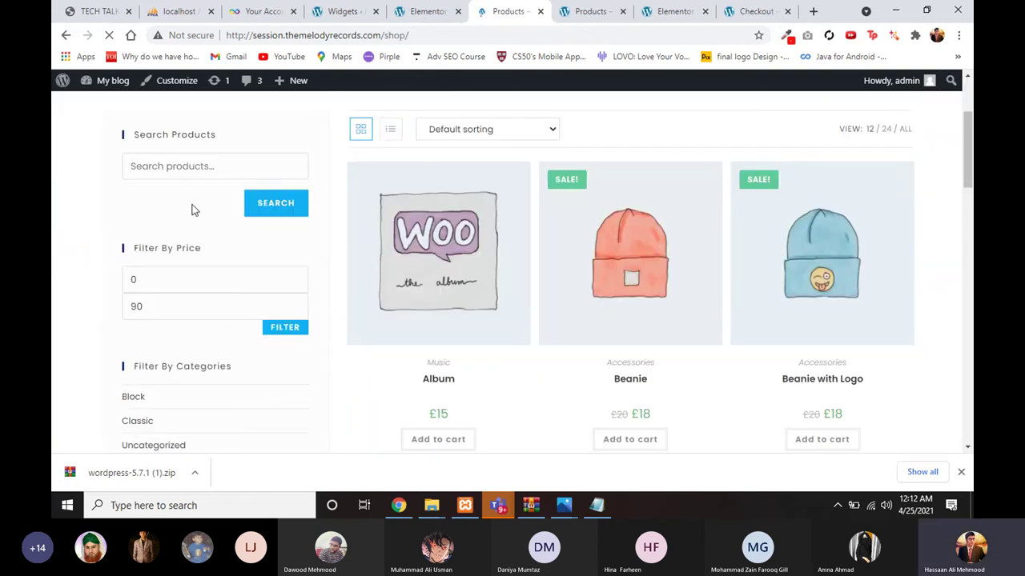
scroll(180, 261, "down", 1)
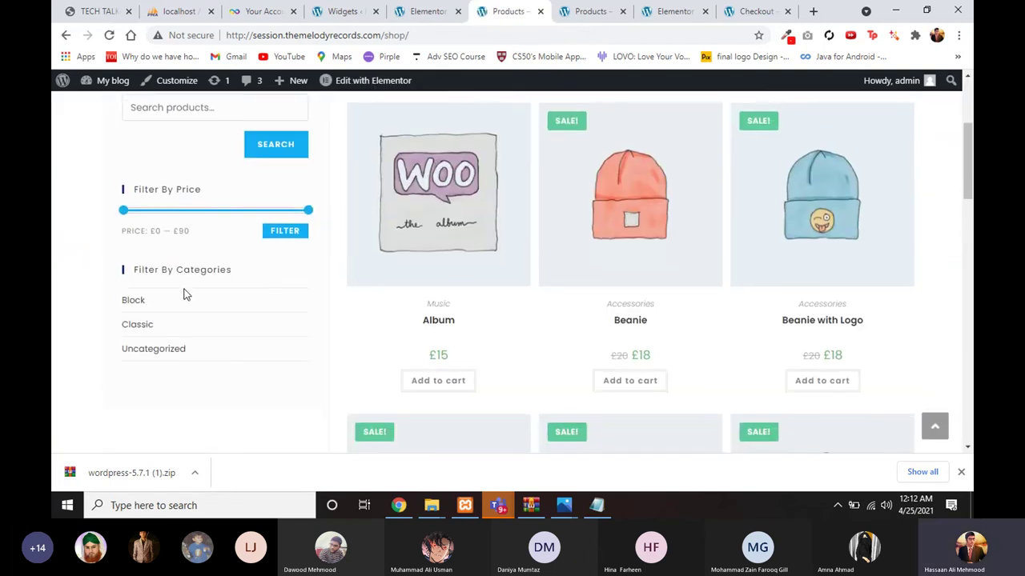
scroll(185, 280, "down", 1)
Step: Back in Widgets, re-expand the WooCommerce Sidebar and scroll through its widgets
left_click(320, 21)
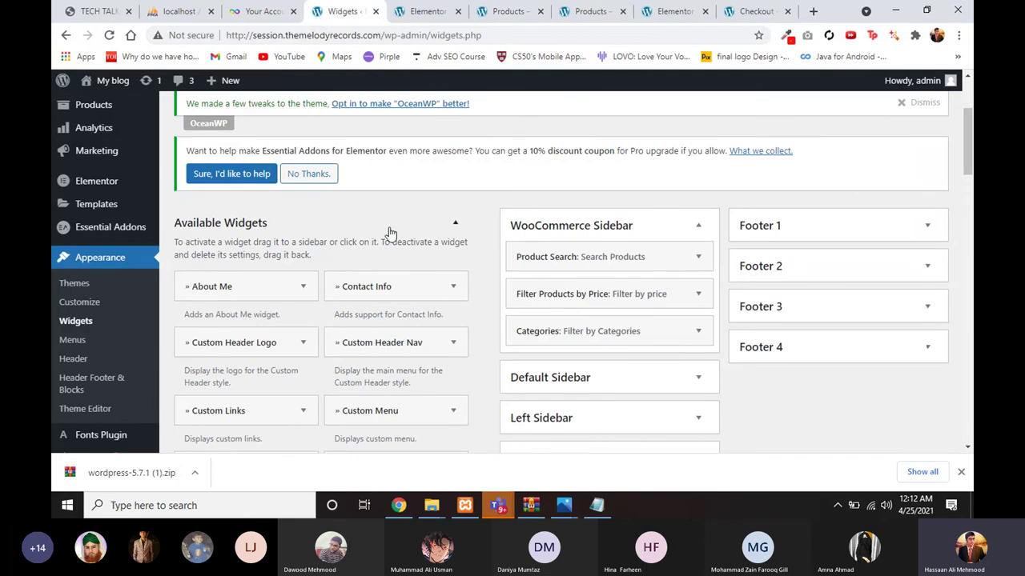
scroll(497, 211, "down", 2)
scroll(465, 295, "down", 1)
scroll(465, 301, "up", 2)
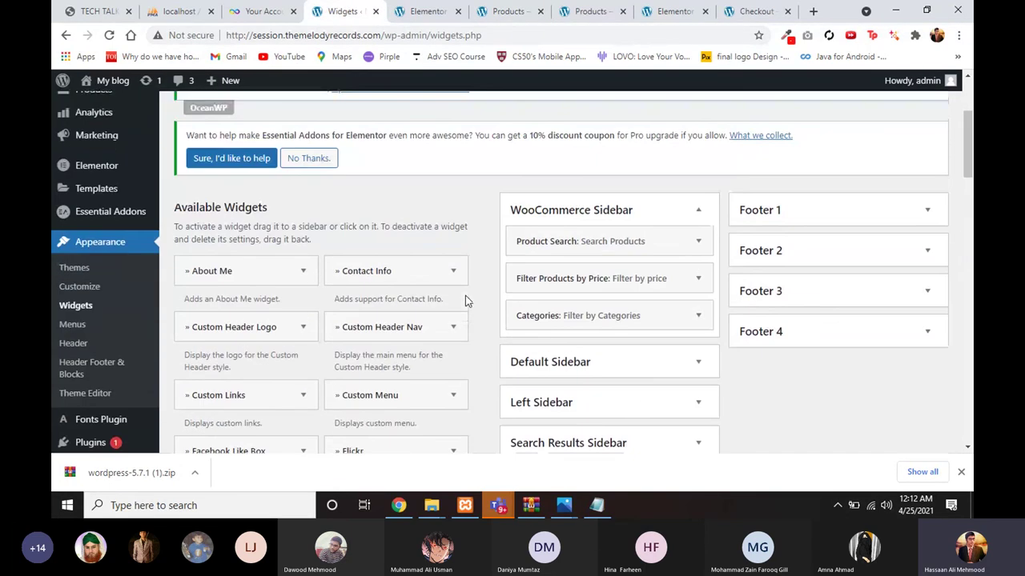
left_click(533, 217)
left_click(522, 230)
scroll(331, 424, "down", 5)
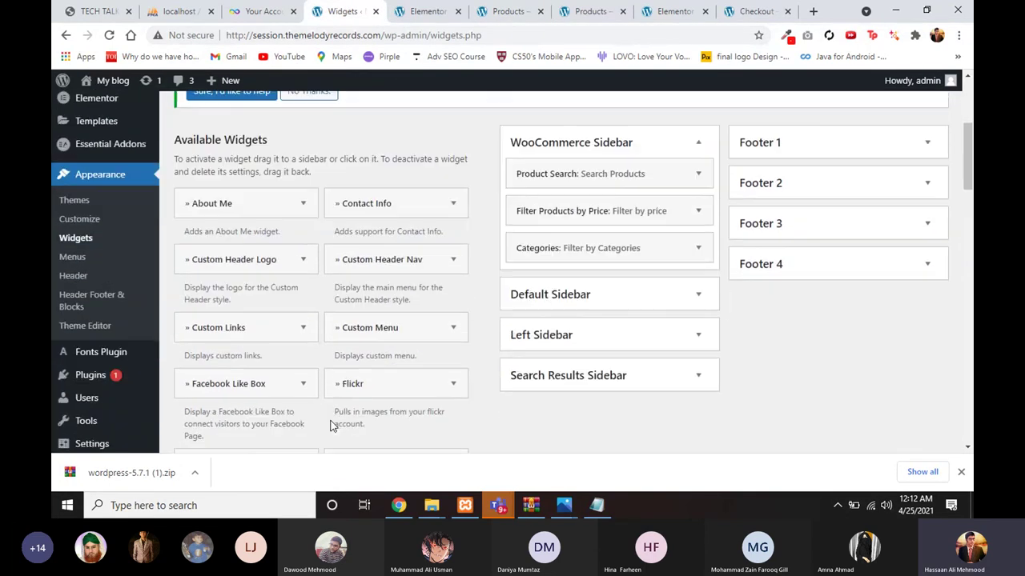
scroll(350, 342, "down", 2)
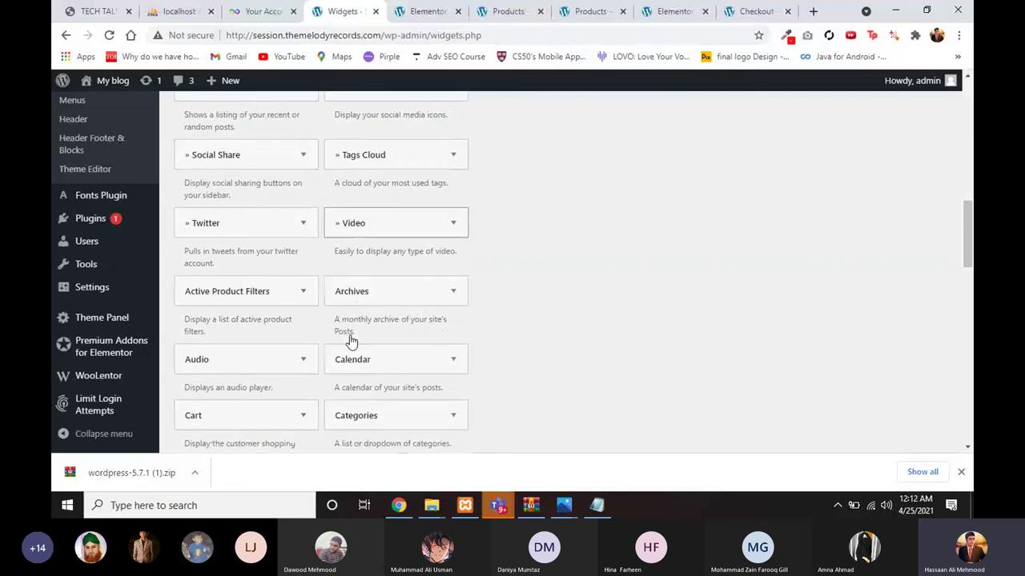
scroll(267, 351, "down", 3)
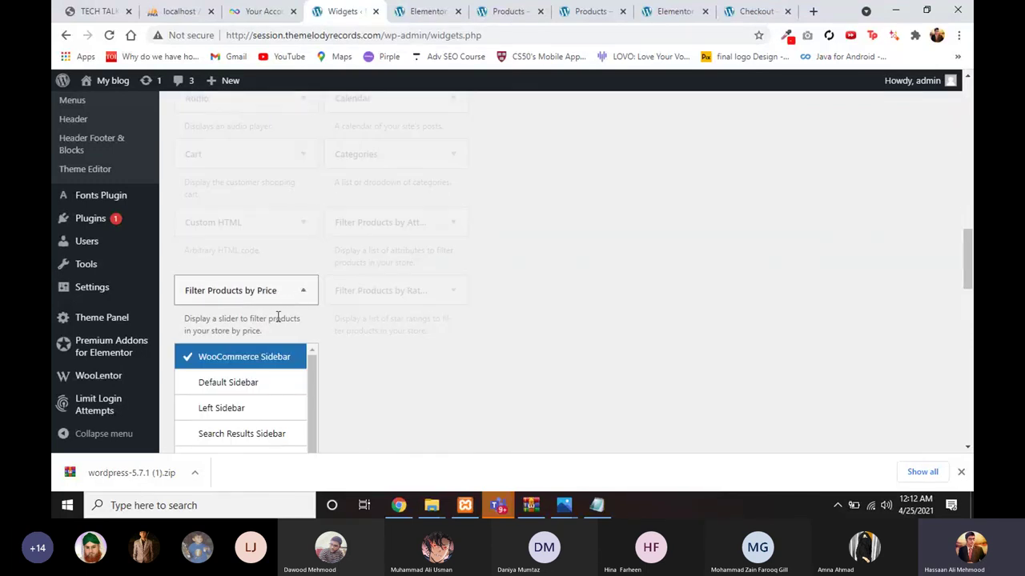
scroll(277, 316, "down", 1)
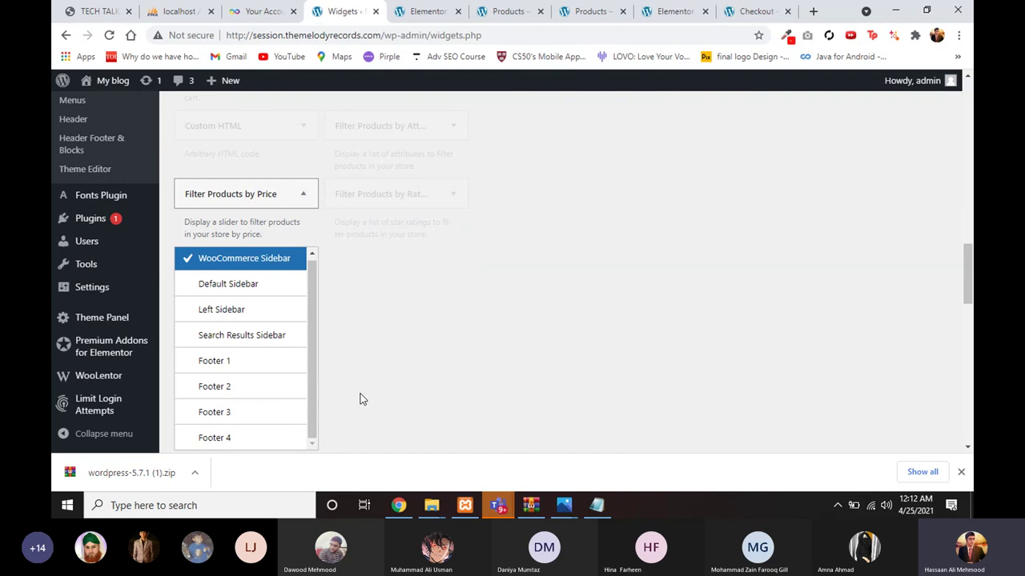
scroll(360, 398, "down", 2)
scroll(265, 308, "up", 2)
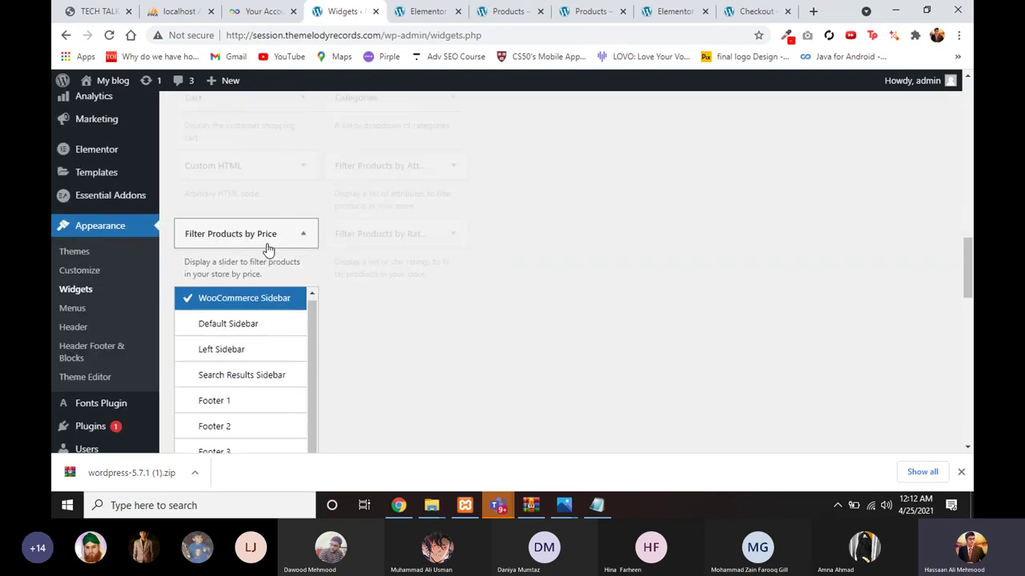
Step: Check the sidebar choosers for the Filter Products by Price and rating filter widgets
left_click(269, 244)
scroll(309, 248, "up", 2)
scroll(297, 339, "down", 1)
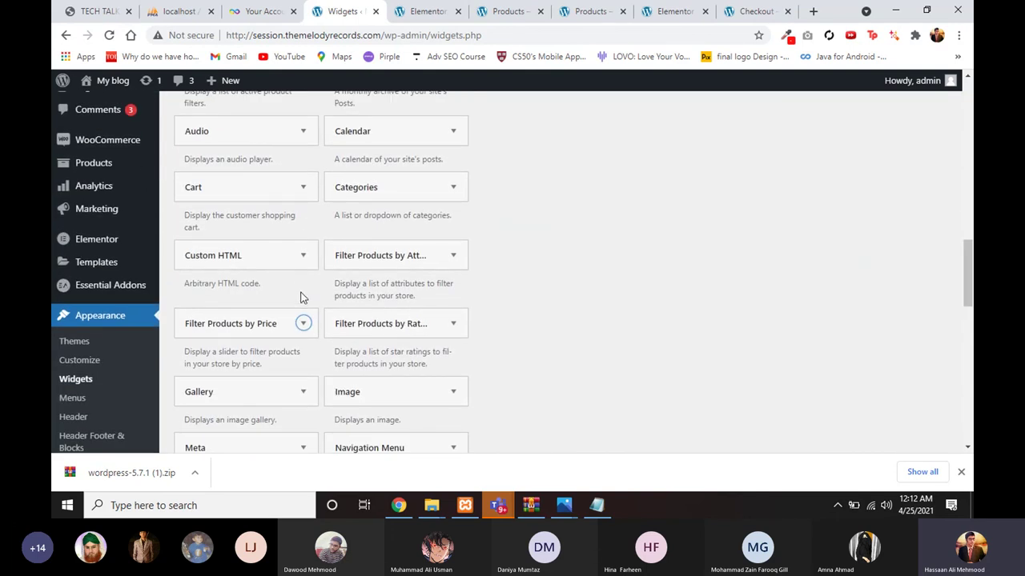
left_click(362, 333)
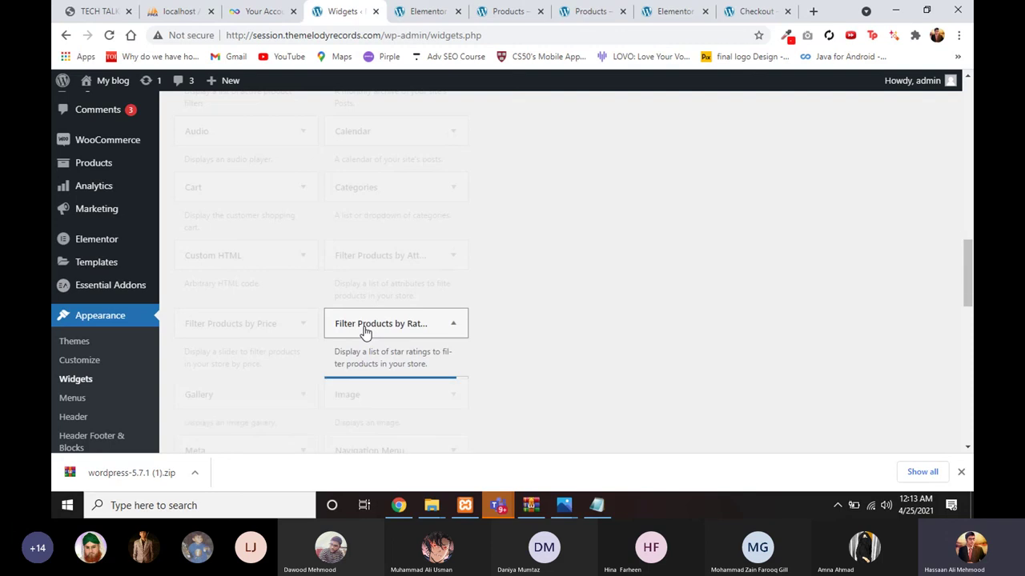
left_click(364, 332)
scroll(360, 323, "up", 3)
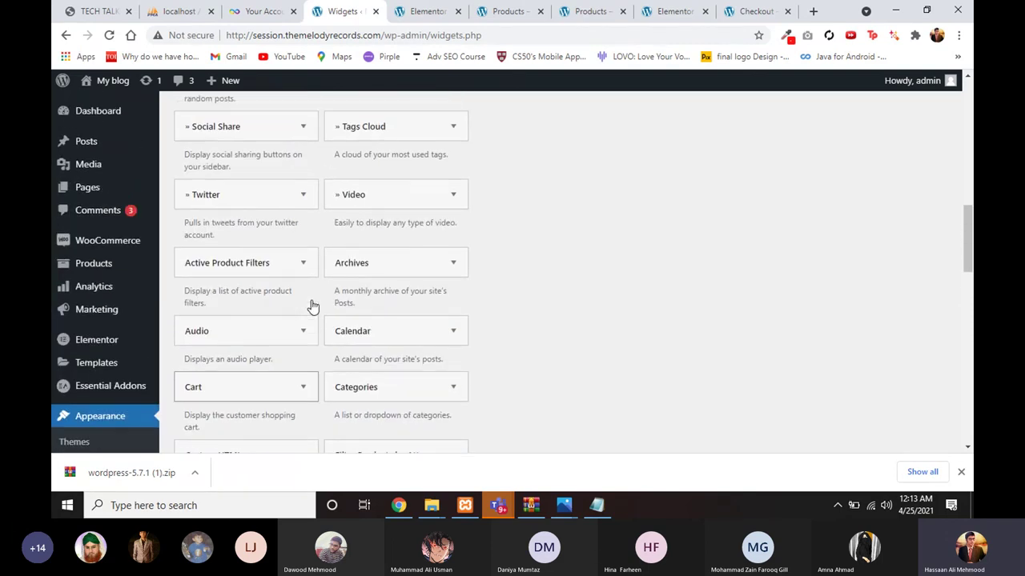
scroll(313, 307, "down", 4)
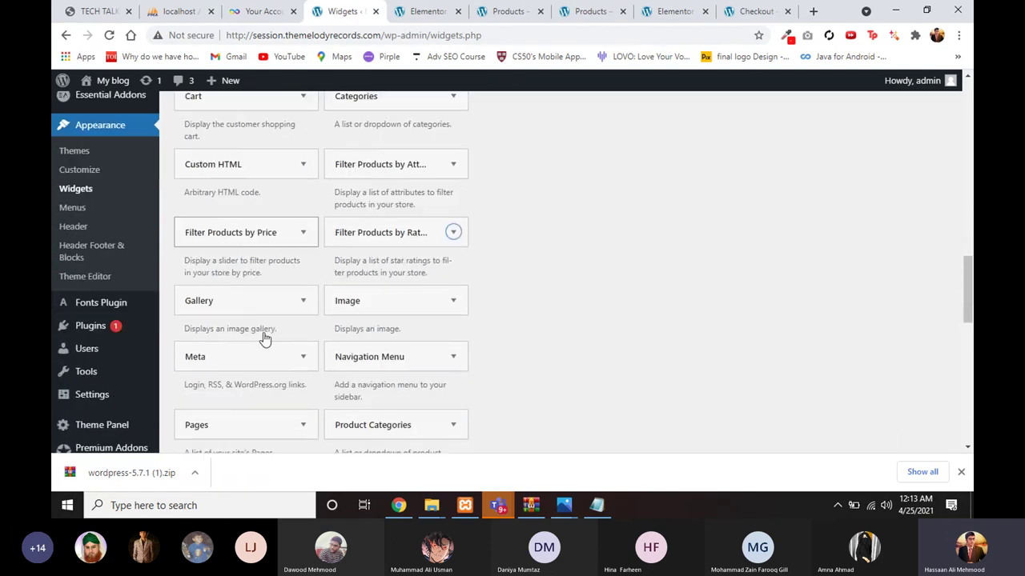
scroll(265, 340, "down", 3)
left_click_drag(263, 340, 254, 373)
scroll(255, 373, "down", 1)
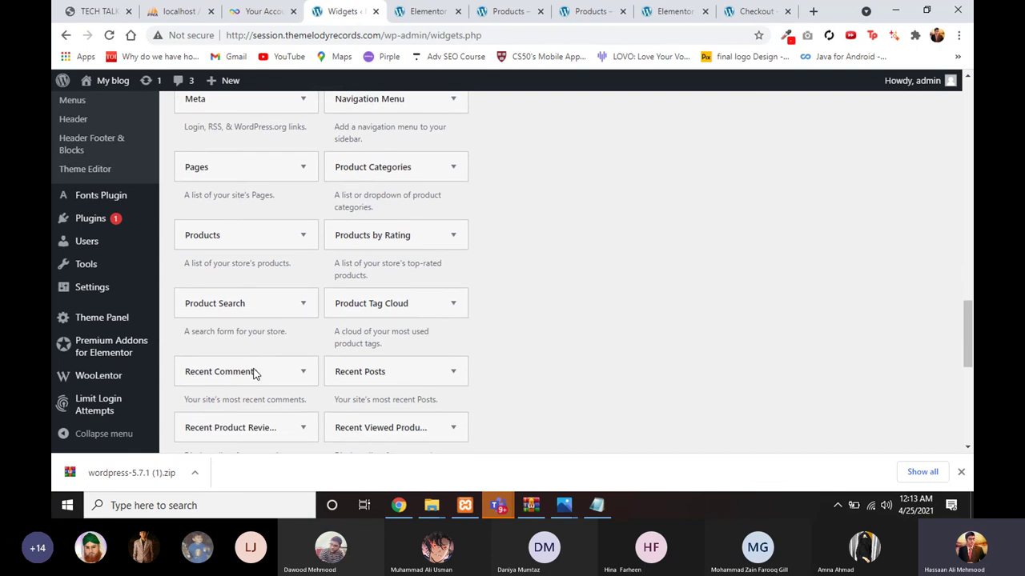
scroll(253, 373, "up", 12)
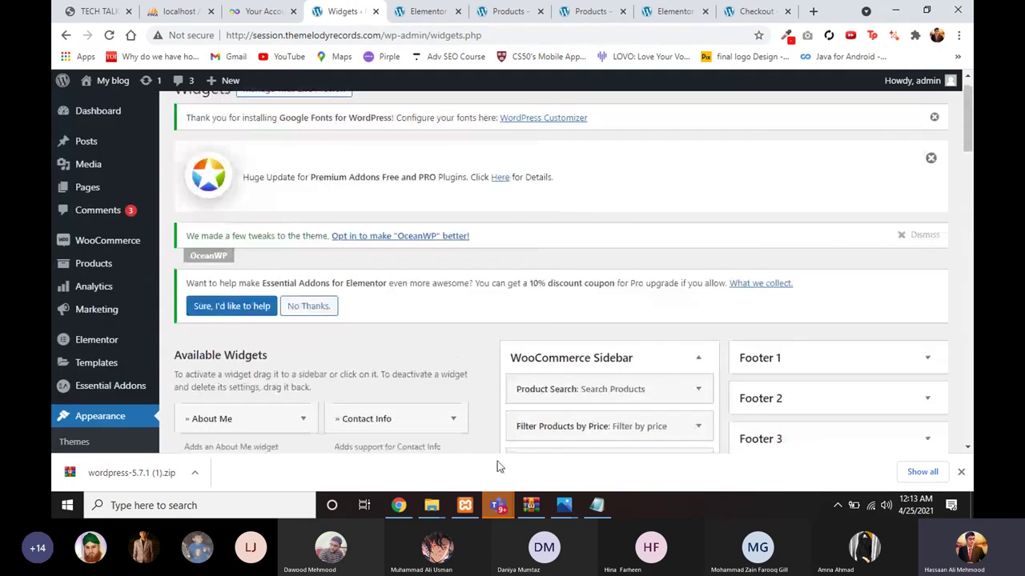
Step: Check the Categories widget's sidebar chooser, then return to the shop products page
scroll(406, 369, "down", 8)
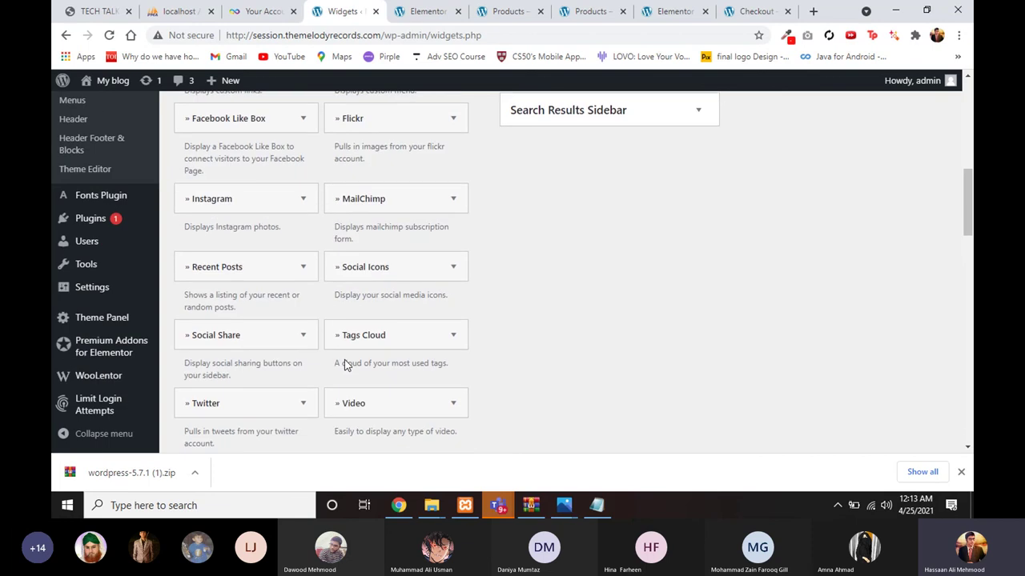
scroll(344, 362, "down", 3)
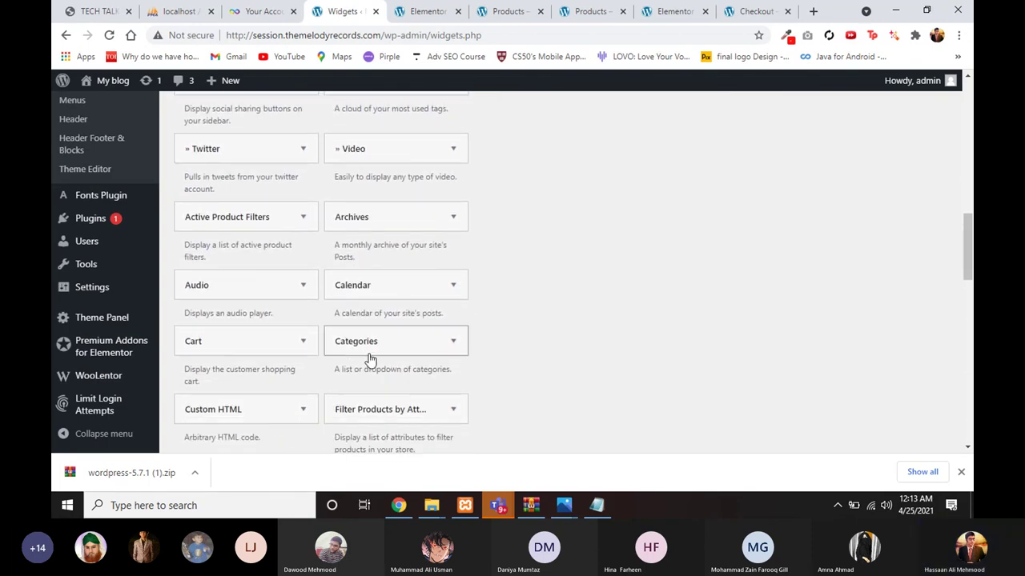
left_click(403, 355)
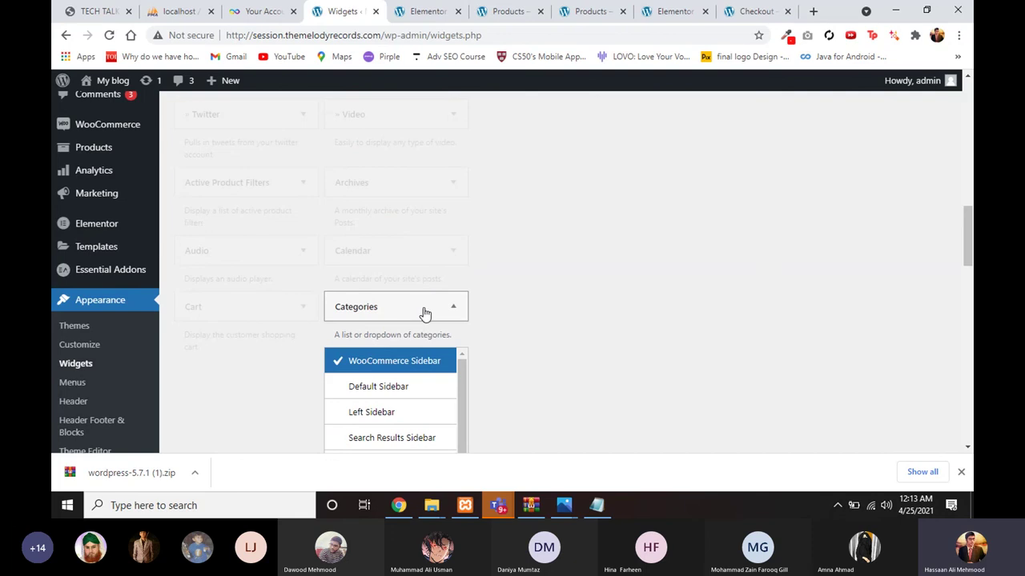
left_click(425, 312)
scroll(583, 247, "up", 10)
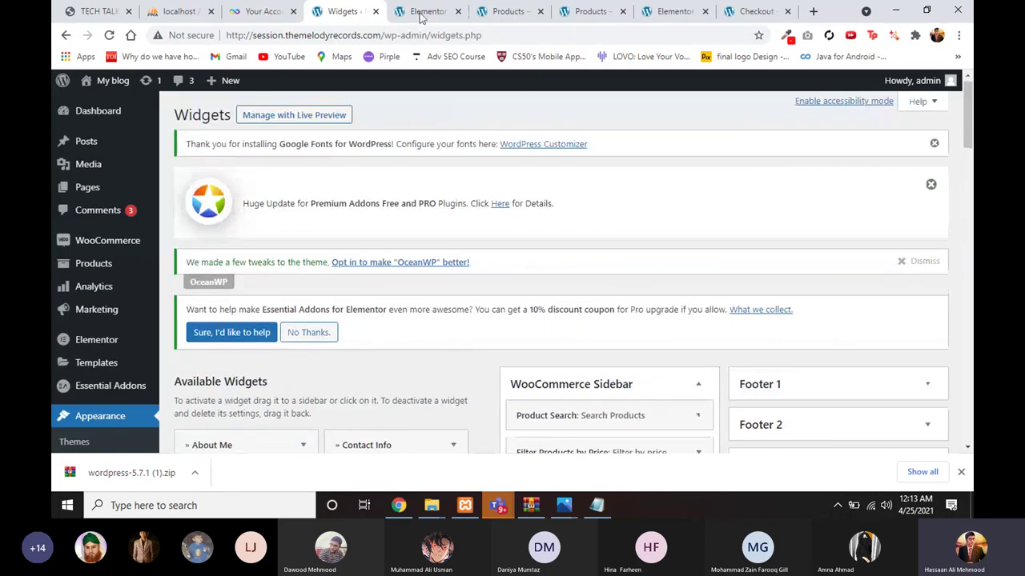
left_click(423, 14)
left_click(492, 13)
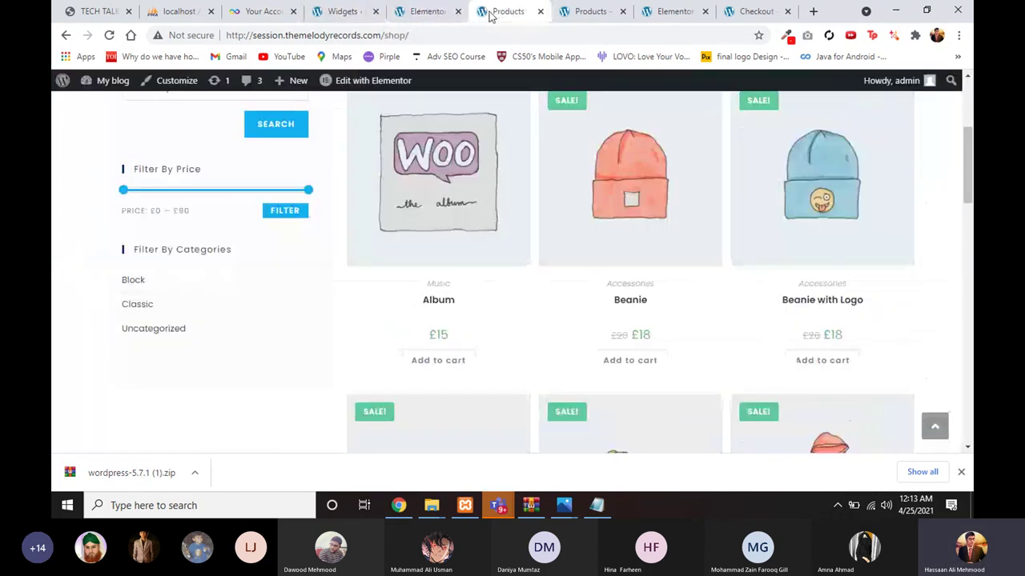
left_click(109, 35)
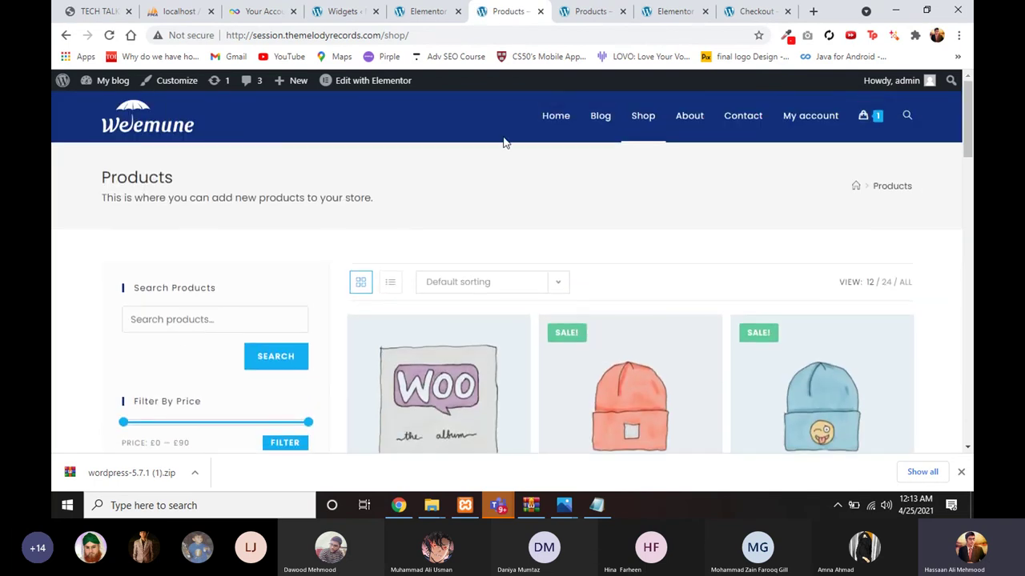
left_click(538, 120)
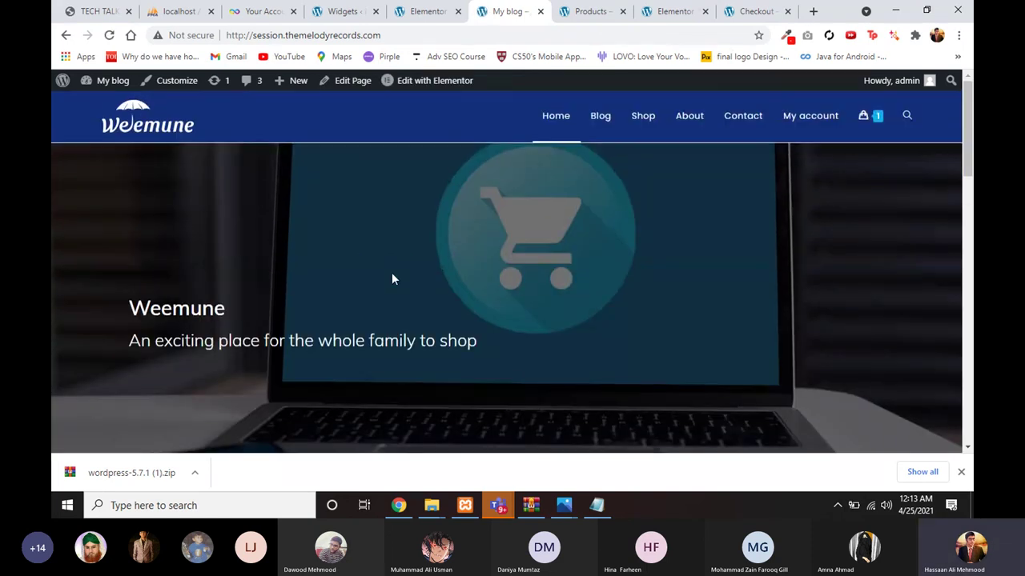
scroll(527, 194, "down", 1)
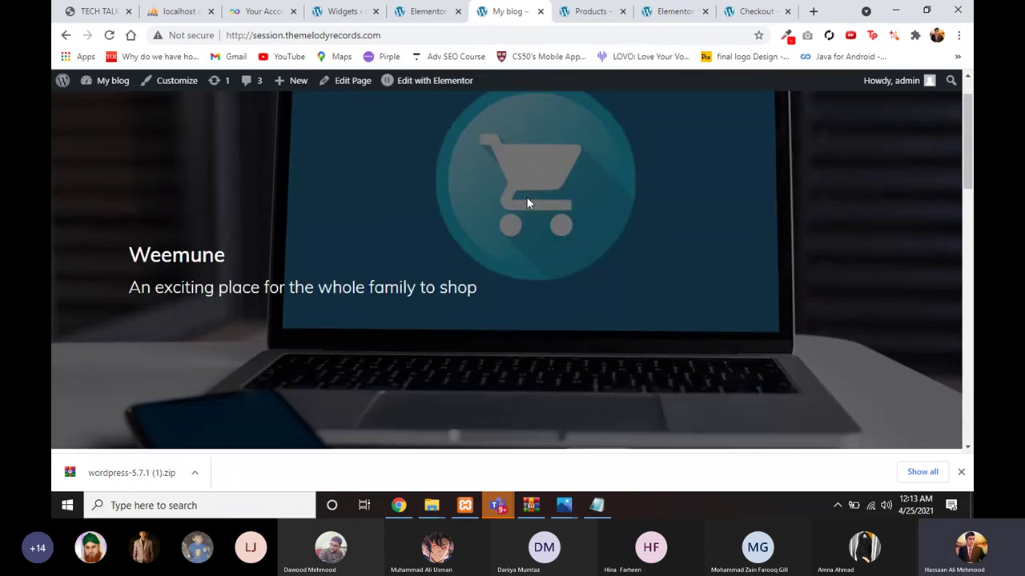
scroll(526, 196, "up", 1)
scroll(526, 178, "down", 1)
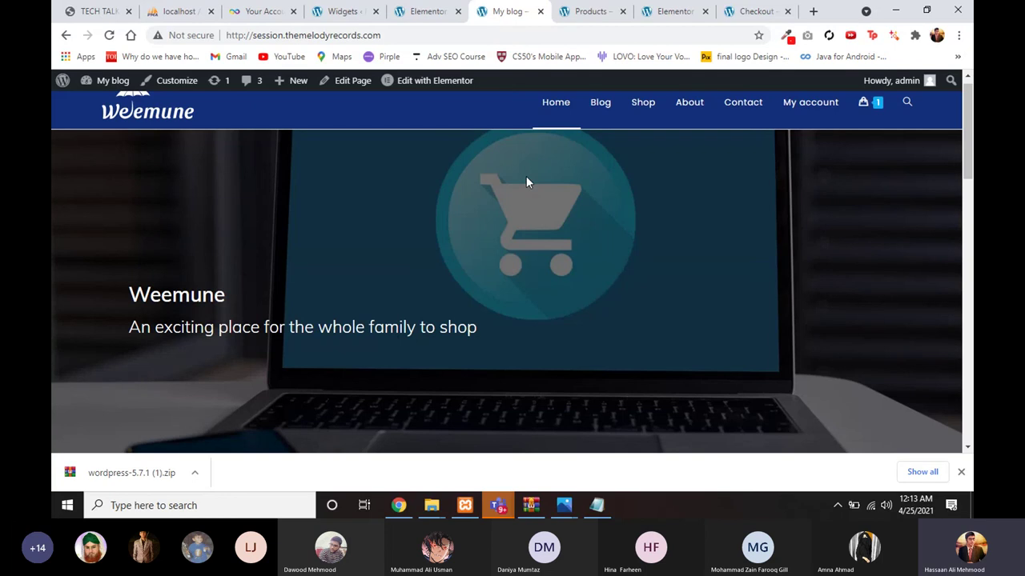
scroll(606, 154, "up", 1)
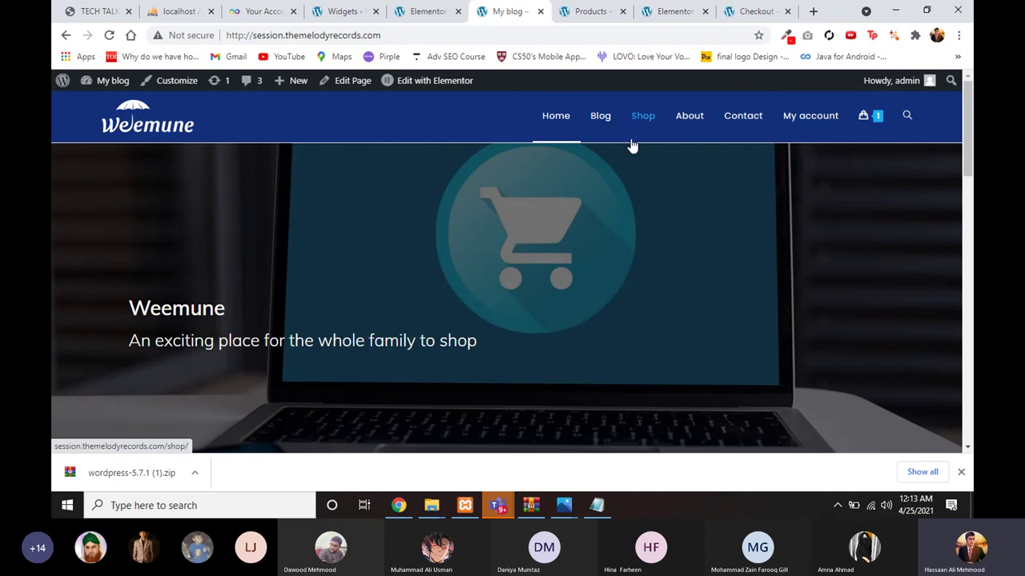
scroll(619, 181, "down", 1)
scroll(609, 161, "up", 1)
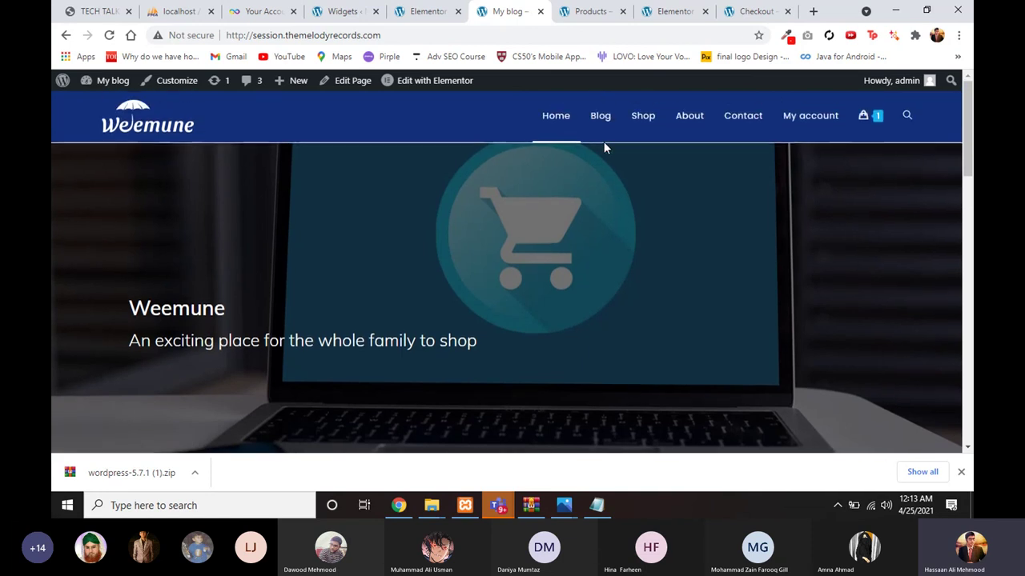
left_click(581, 11)
scroll(494, 128, "up", 2)
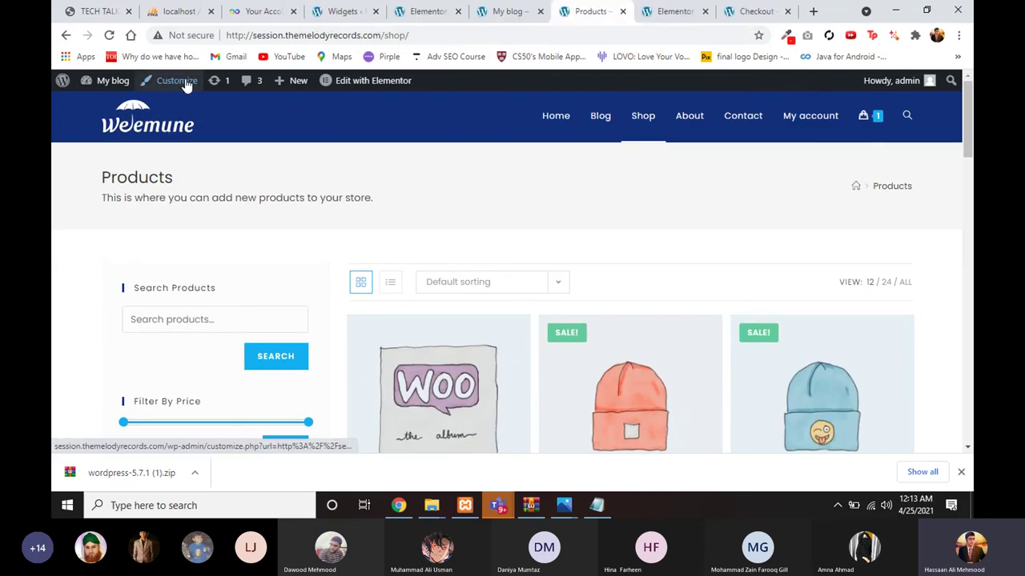
left_click(507, 11)
scroll(418, 288, "down", 2)
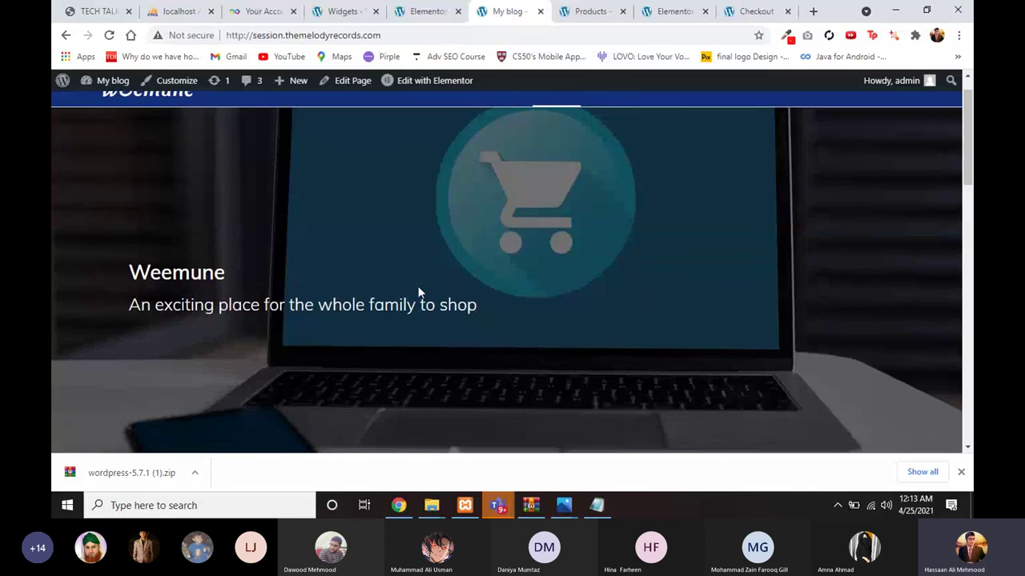
scroll(418, 287, "down", 4)
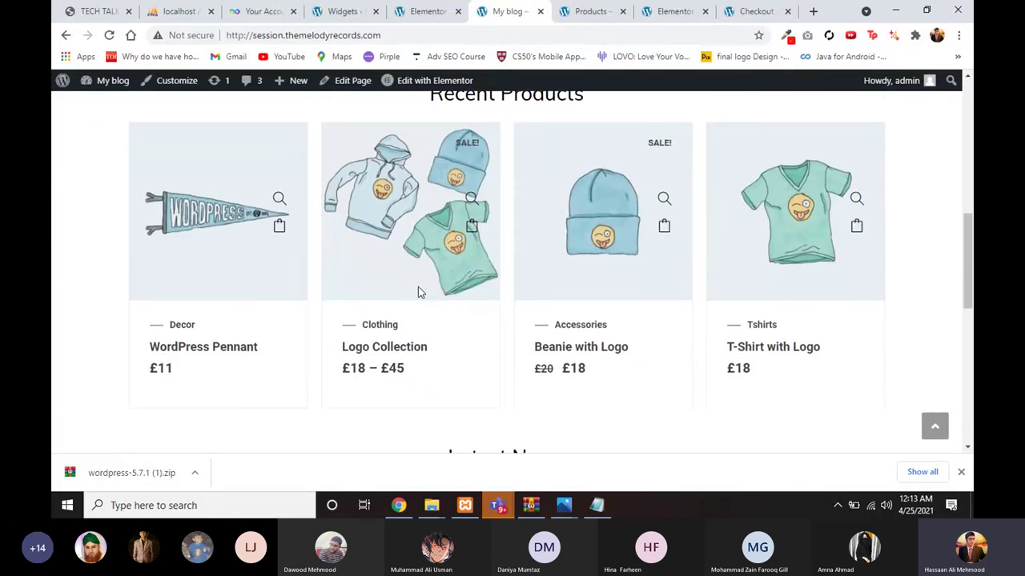
scroll(418, 292, "down", 1)
scroll(418, 293, "up", 2)
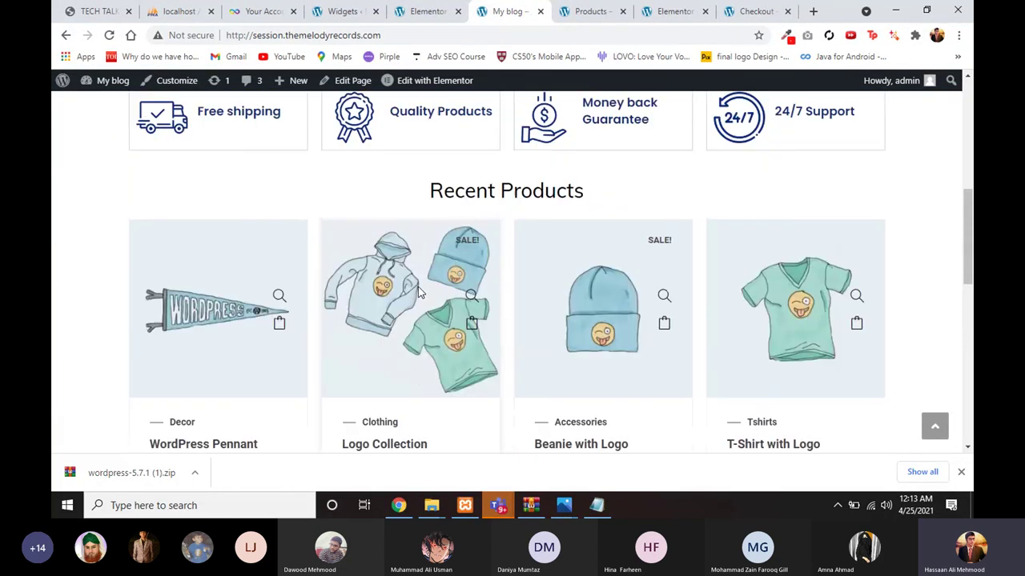
scroll(418, 287, "up", 4)
scroll(418, 289, "down", 6)
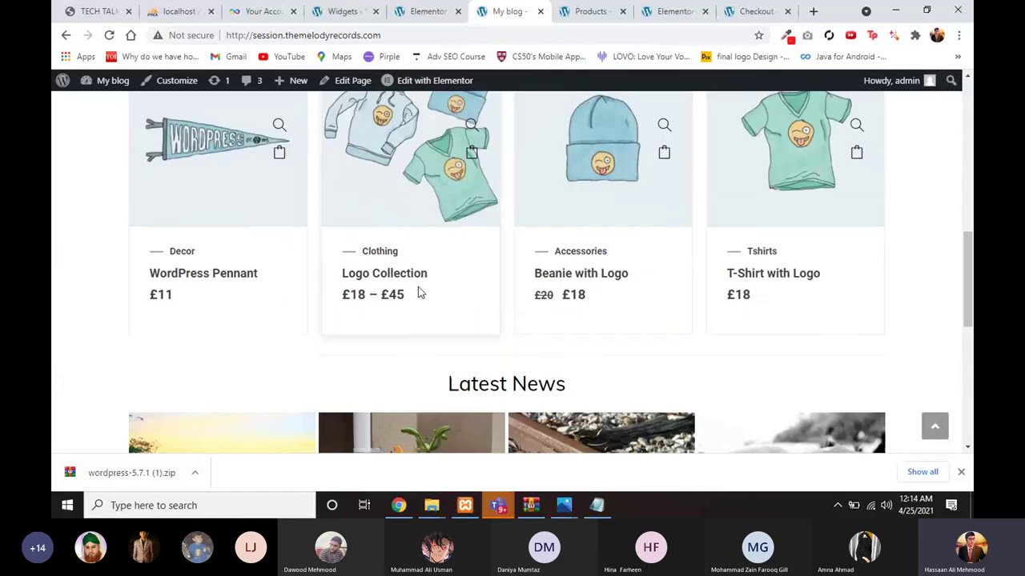
scroll(417, 294, "down", 5)
scroll(418, 294, "up", 8)
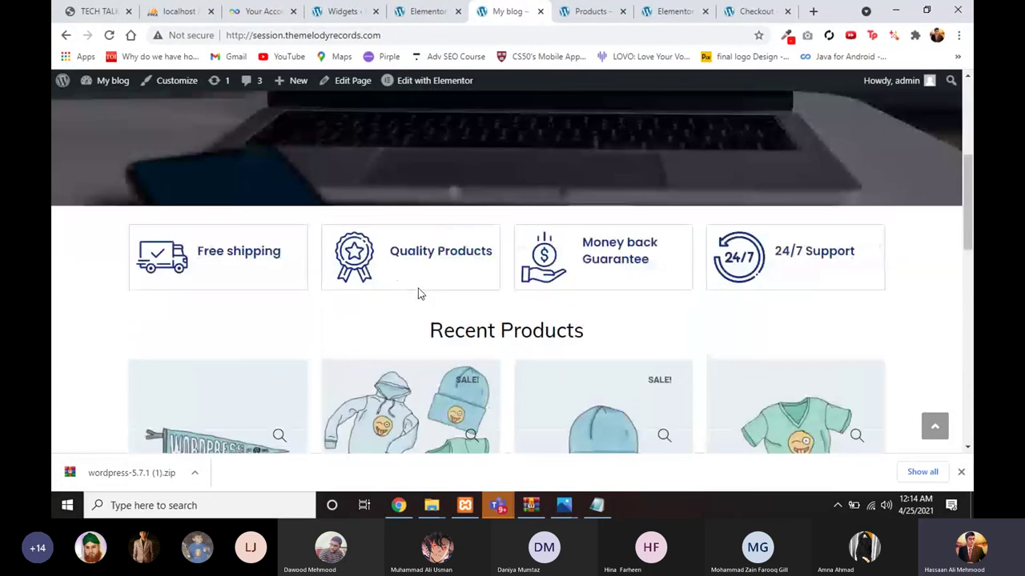
scroll(418, 293, "up", 5)
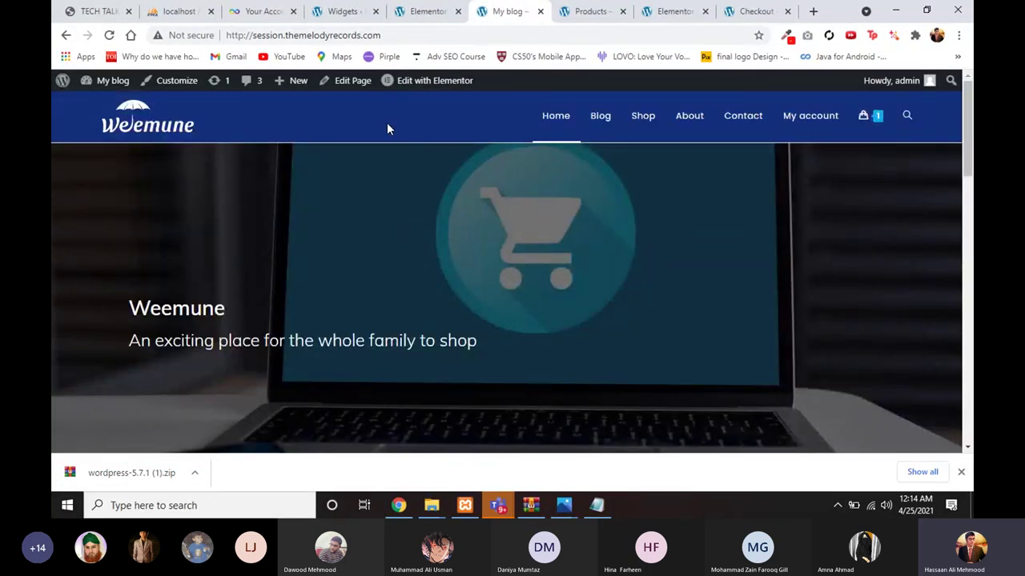
scroll(387, 128, "down", 10)
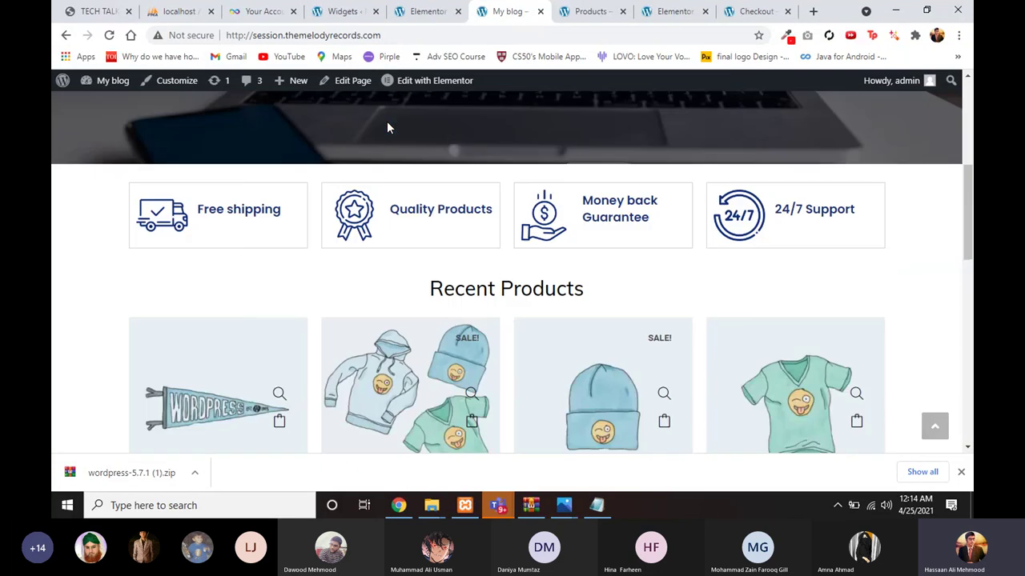
scroll(341, 279, "up", 6)
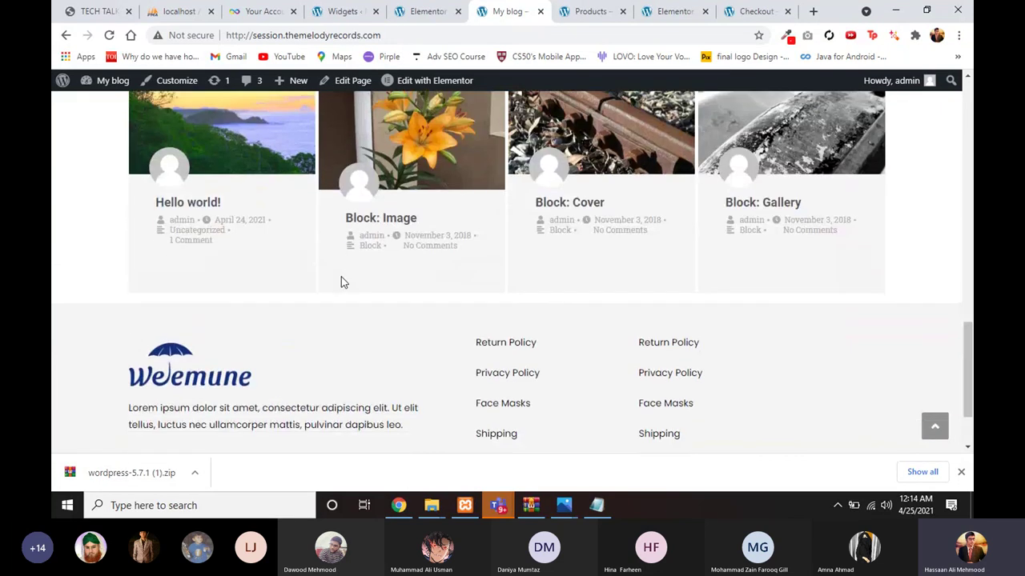
scroll(343, 281, "up", 5)
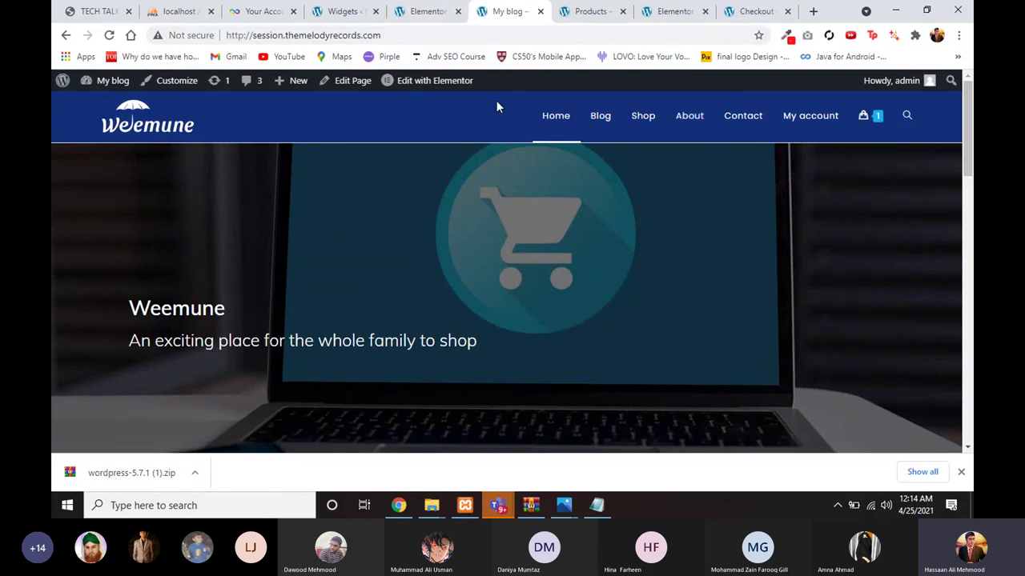
left_click(420, 11)
left_click(349, 12)
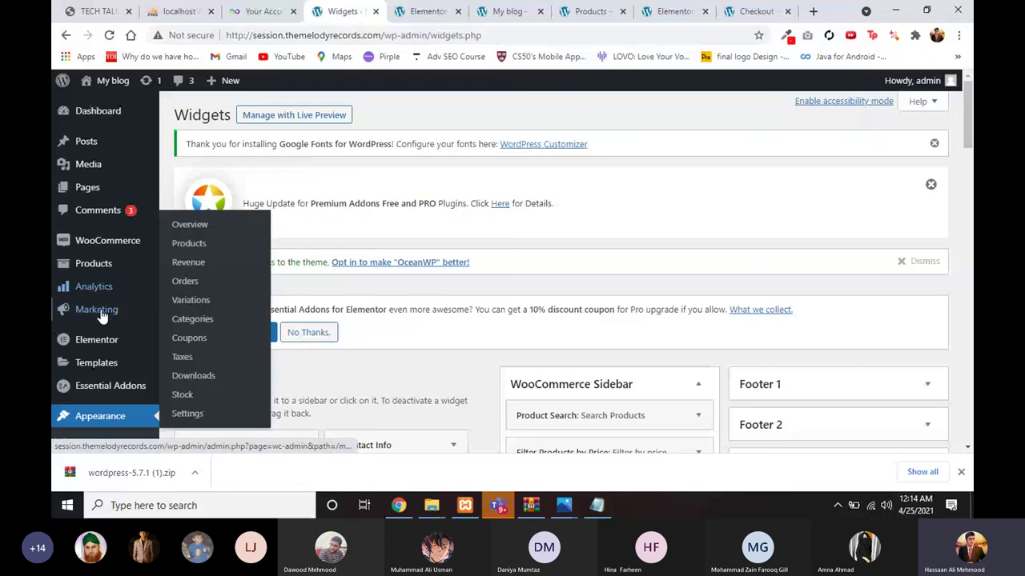
mouse_move(93, 263)
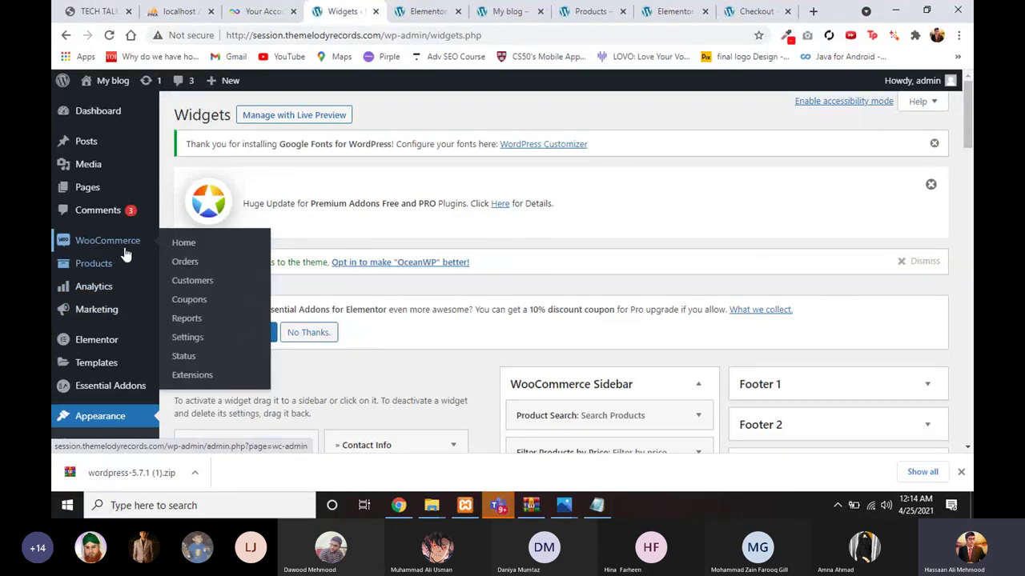
left_click(424, 11)
left_click(344, 11)
left_click(506, 10)
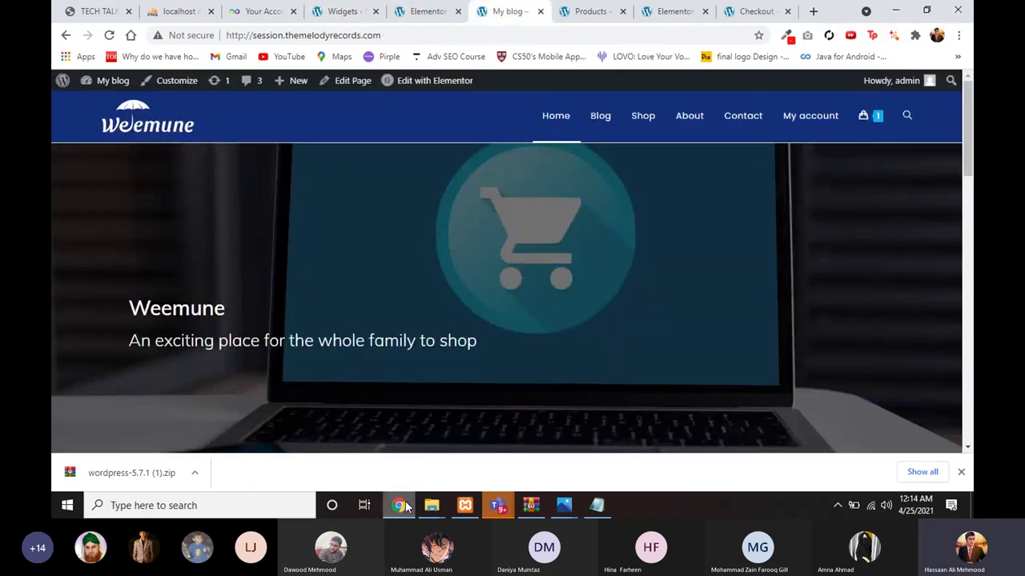
Step: Minimize Chrome to reveal the Teams meeting behind it
left_click(896, 10)
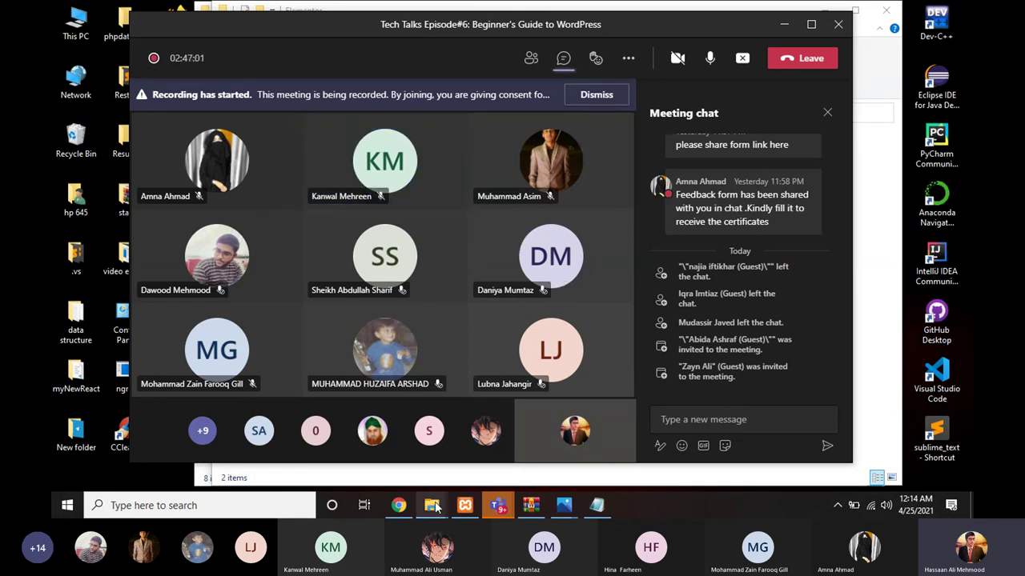
Step: Open the info note from the imgs folder in Notepad to check the colour code #13307a
mouse_move(436, 509)
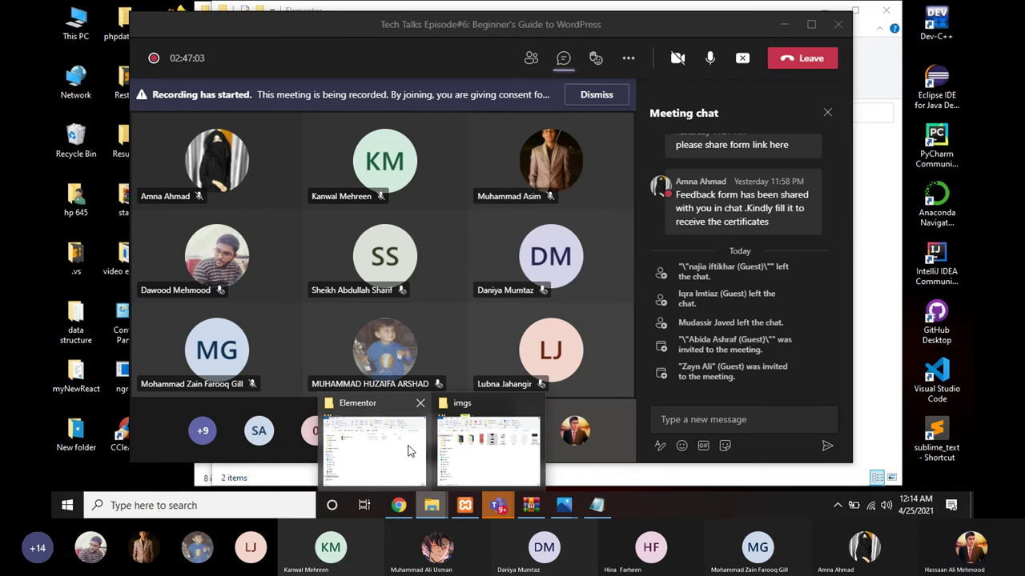
mouse_move(410, 452)
left_click(448, 452)
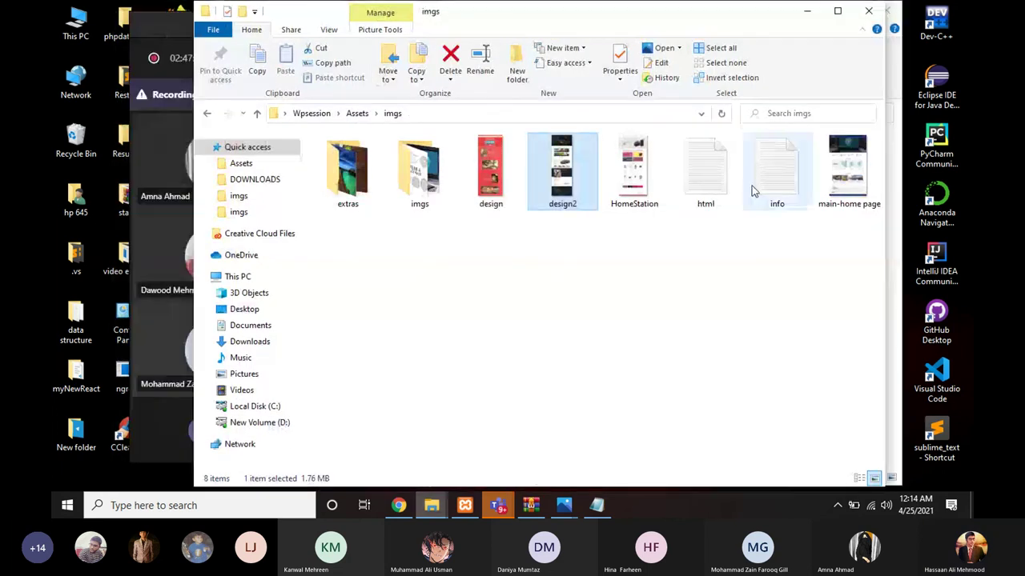
left_click(767, 189)
double_click(767, 183)
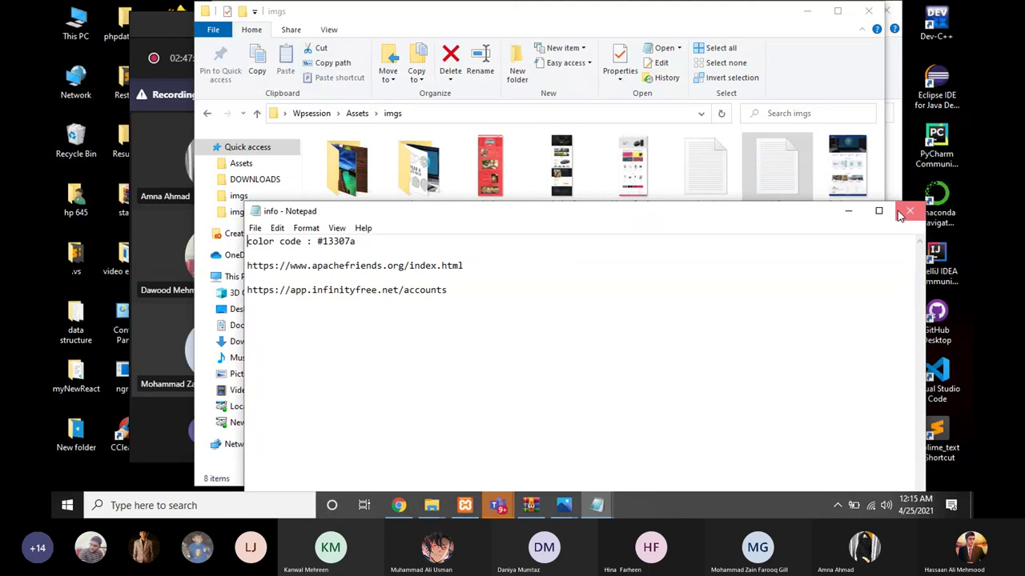
left_click(909, 211)
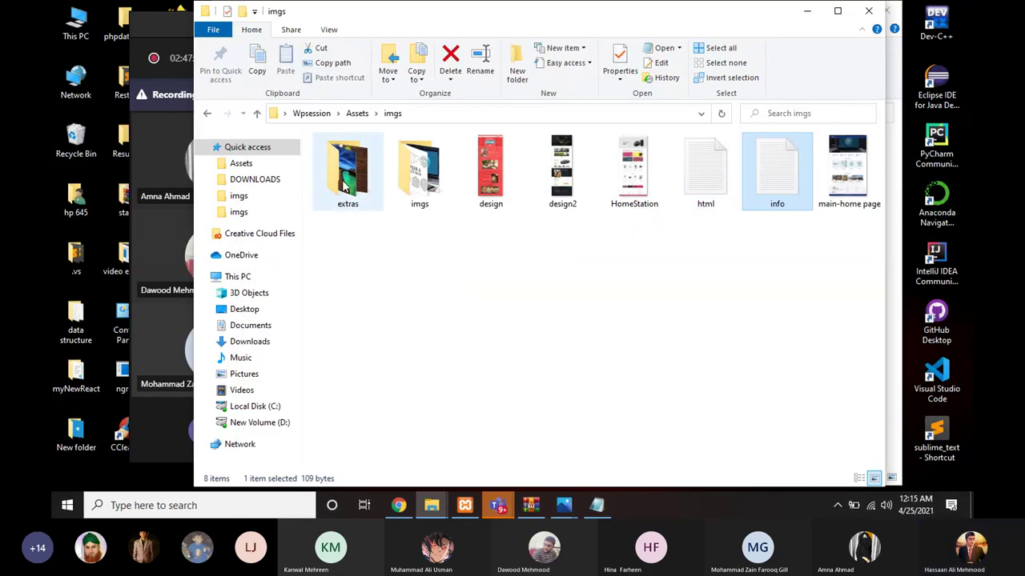
Step: Go up to the Assets folder and reread the info note with #13307a
left_click(357, 113)
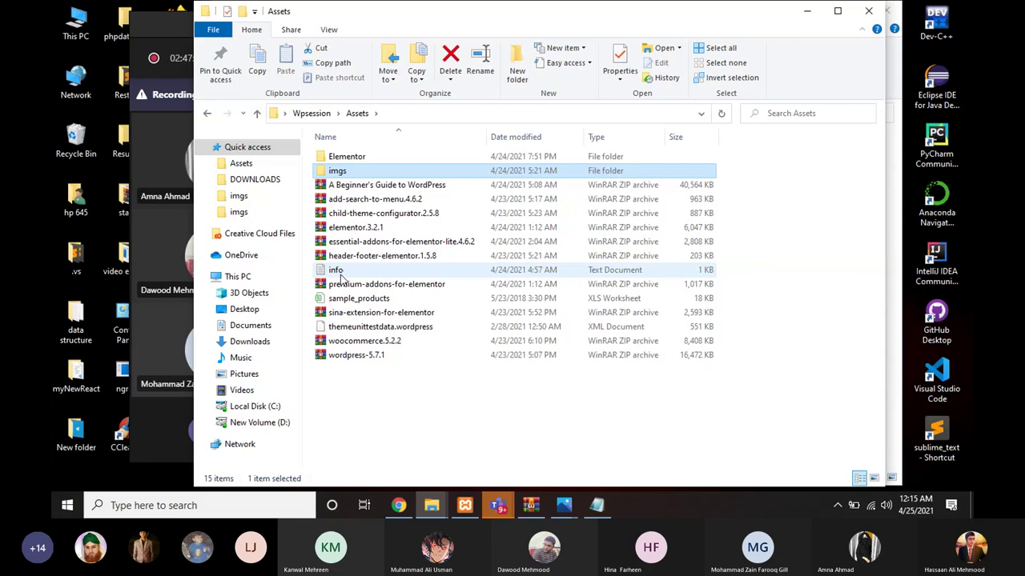
double_click(338, 272)
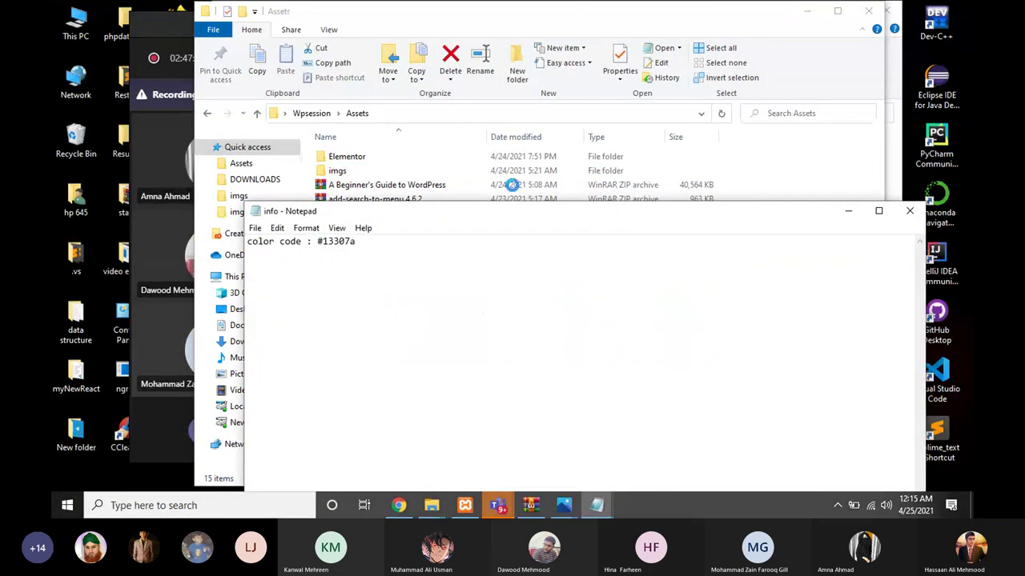
left_click(910, 211)
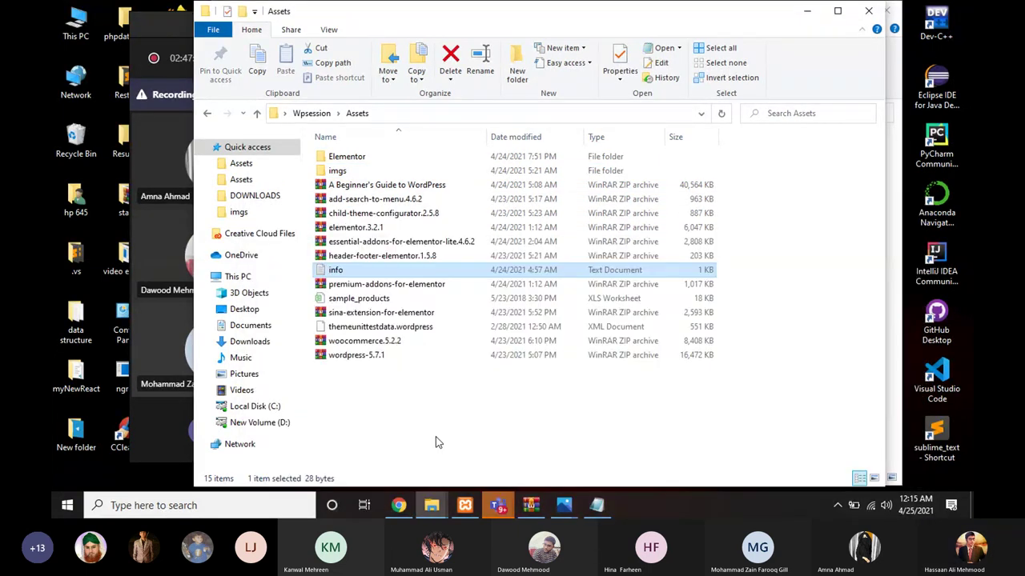
Step: Look through the Elementor folder of exported JSON templates, then minimize Explorer to reveal the Teams meeting
left_click(349, 158)
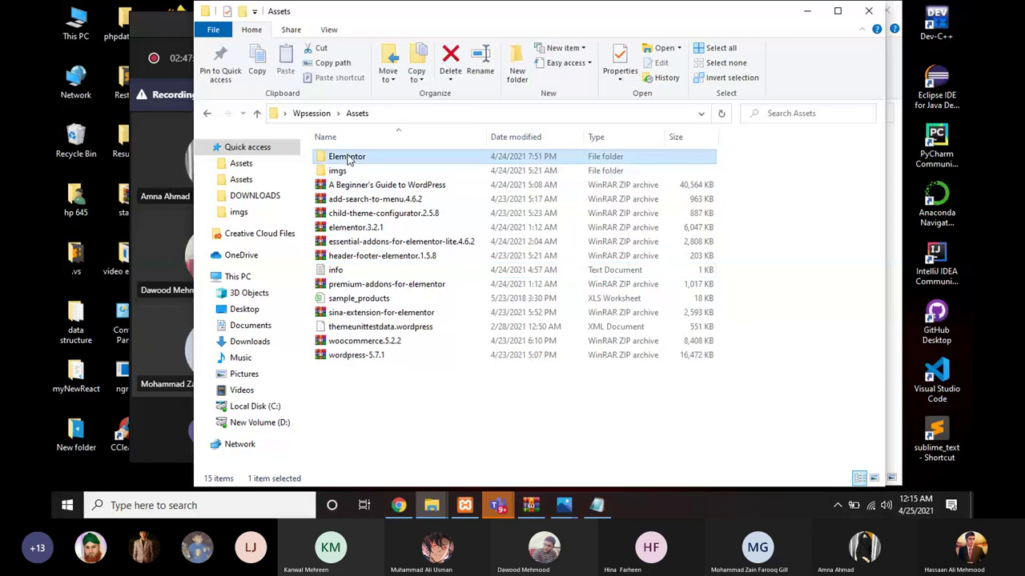
double_click(348, 159)
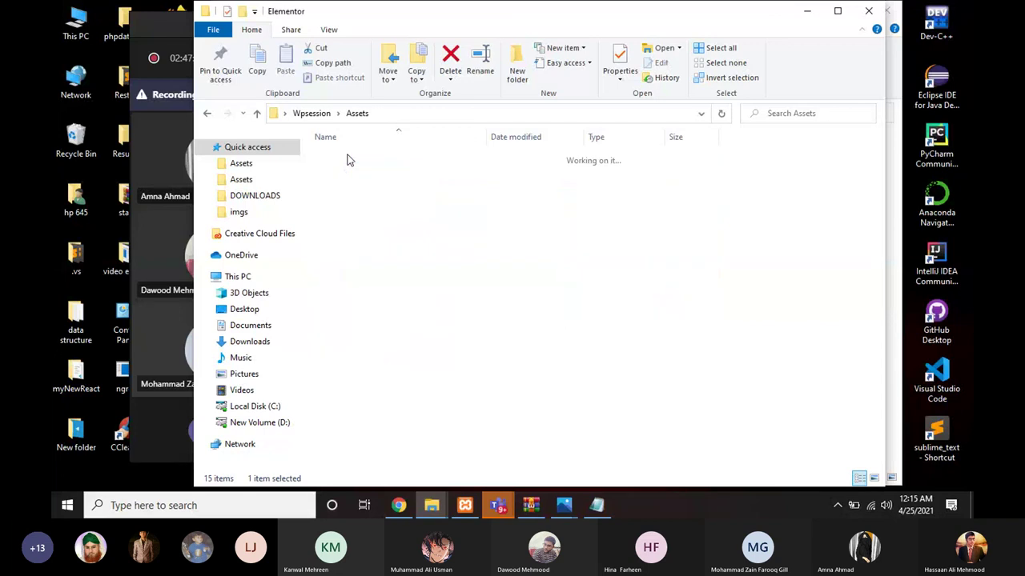
left_click(207, 115)
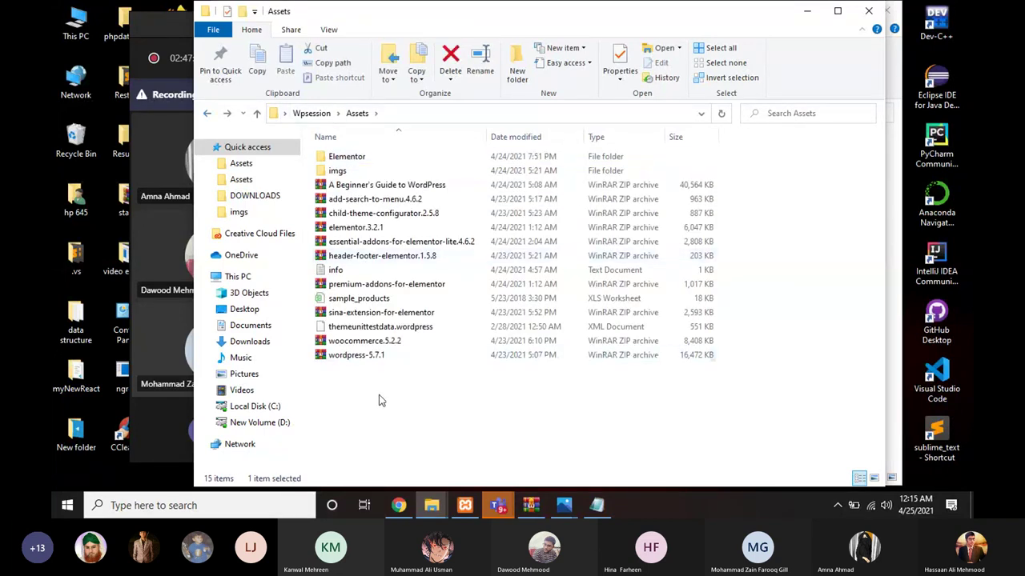
left_click(381, 401)
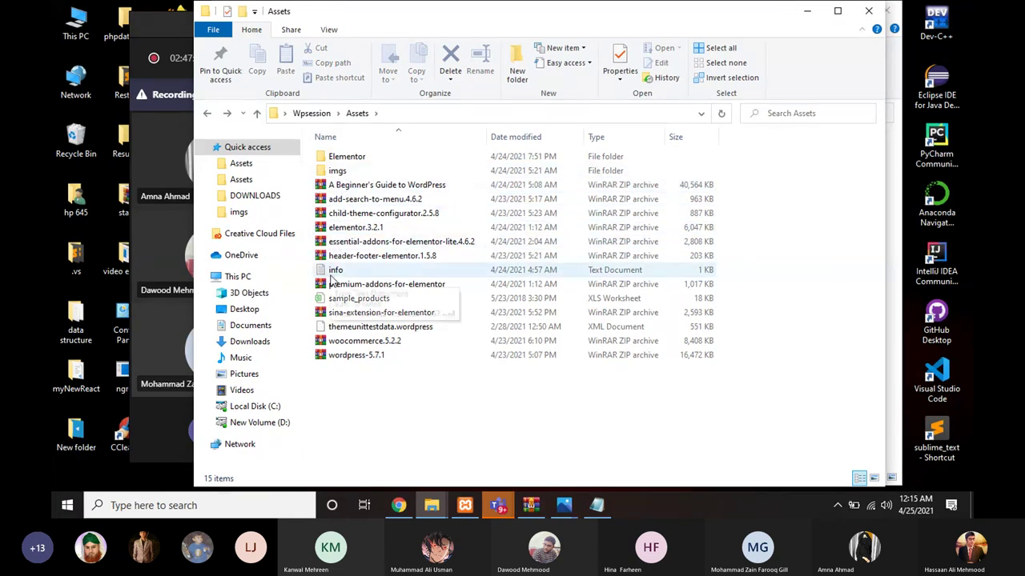
left_click(807, 11)
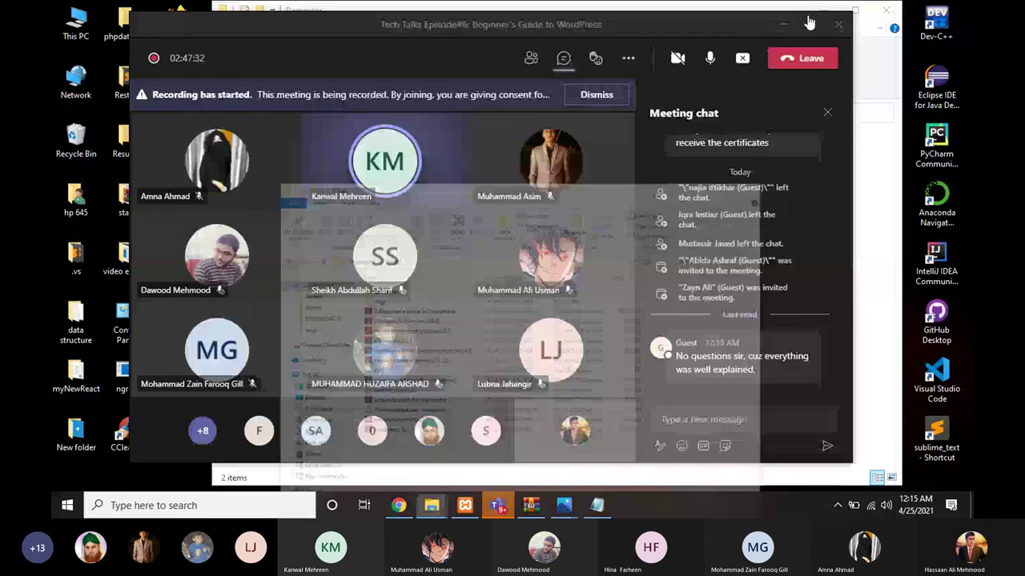
mouse_move(397, 272)
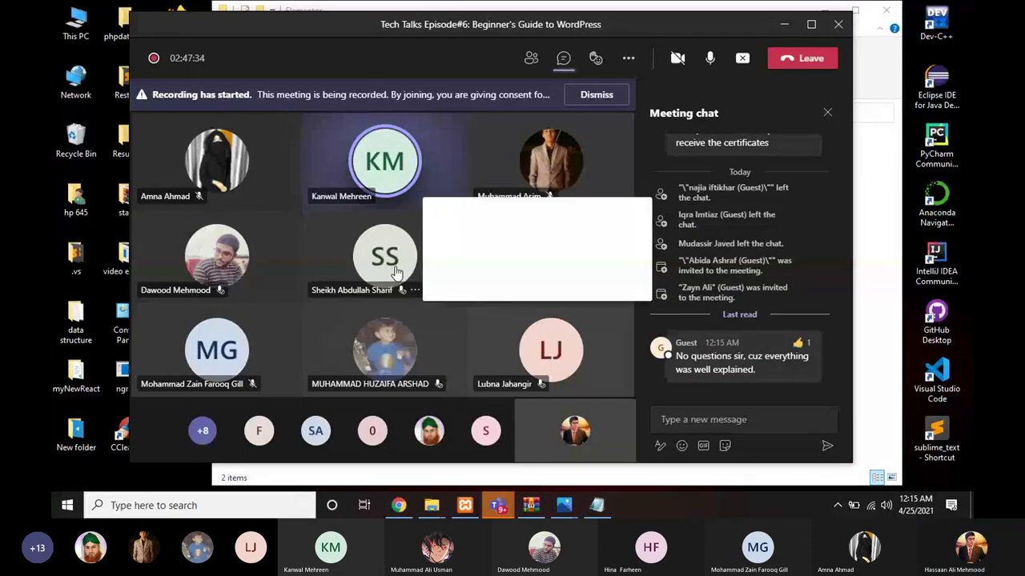